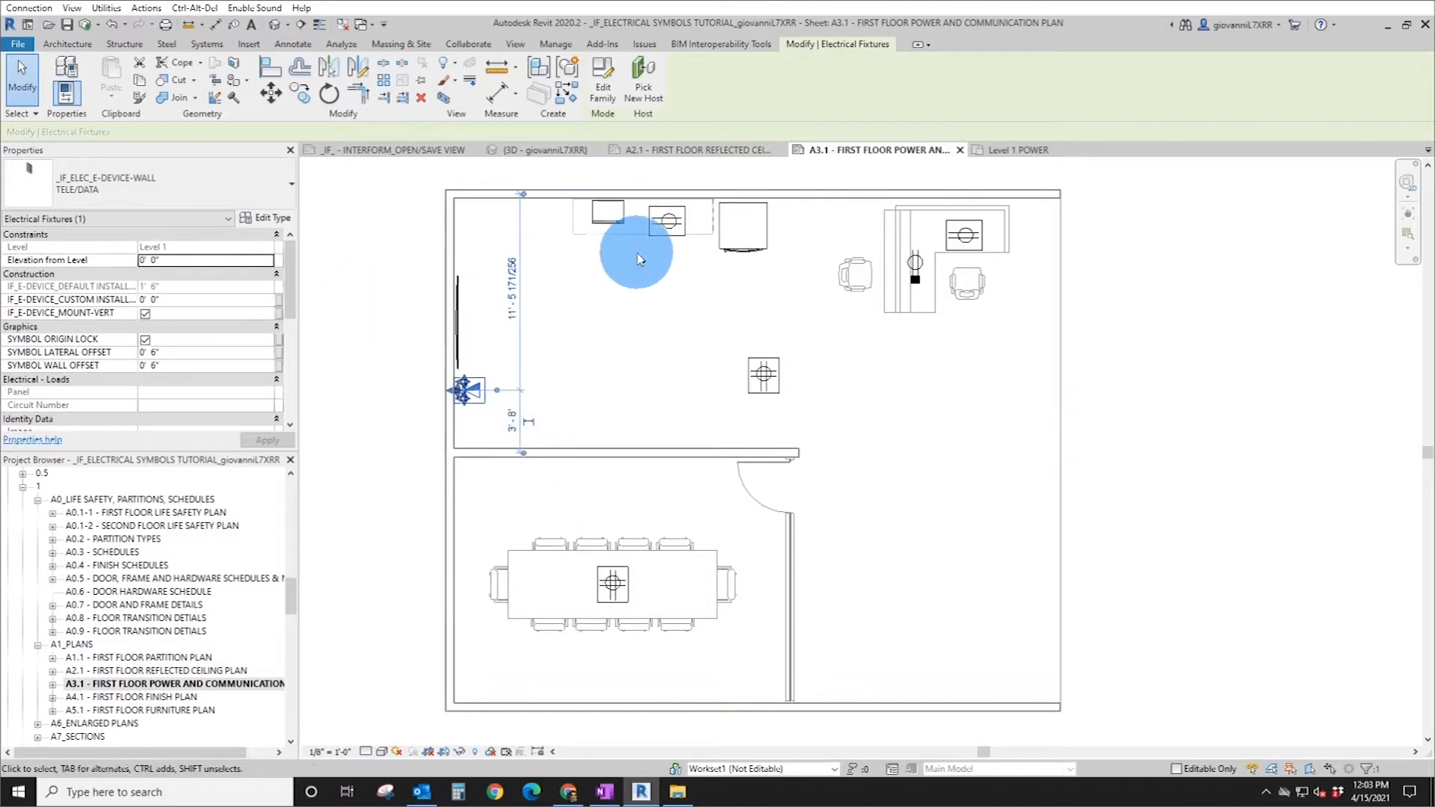
- Place an _IF_ELEC_E-DEVICE-WALL DUPLEX component on the exterior wall beside the wall-mounted screen, 3'-0" from the kitchen wall
click(70, 48)
click(177, 71)
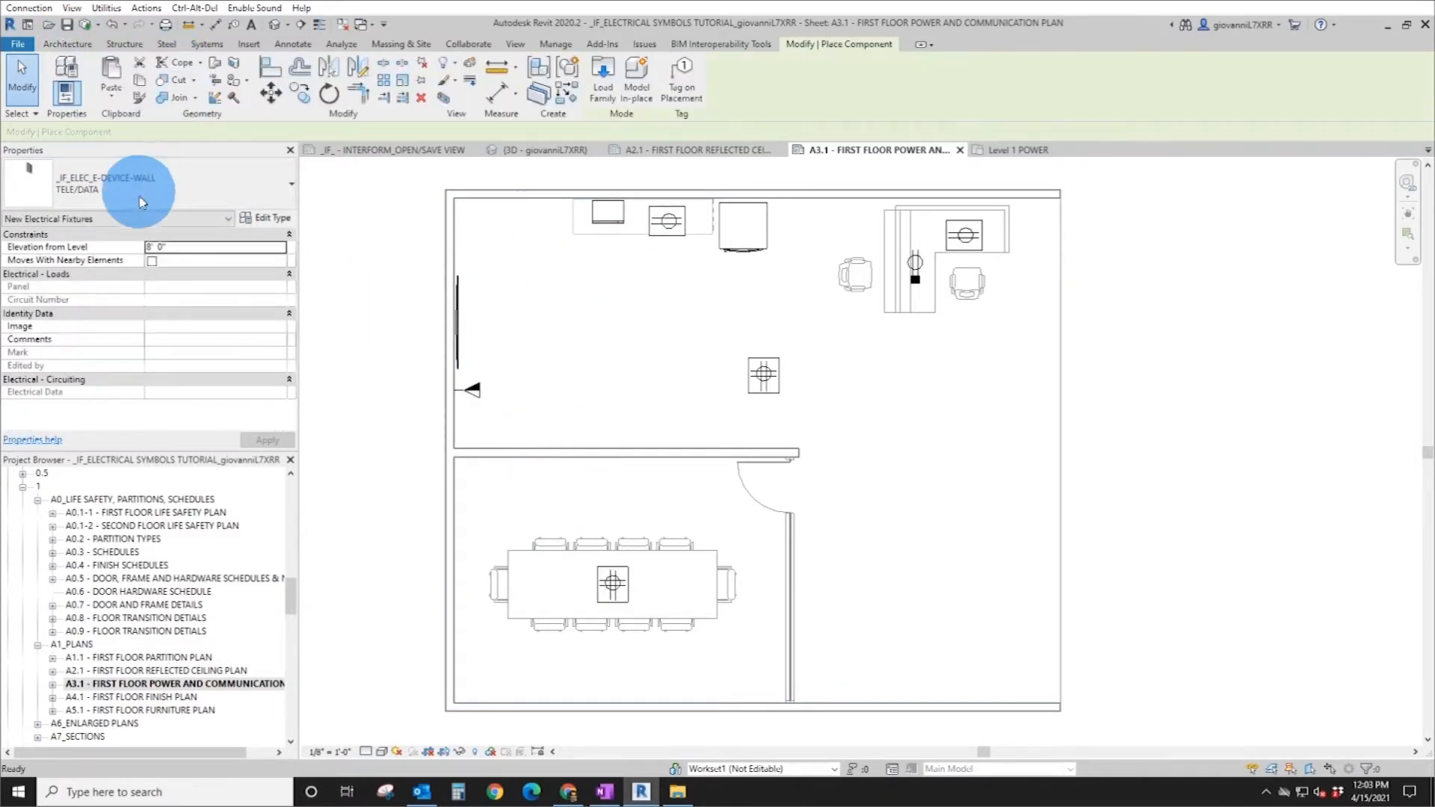
click(96, 185)
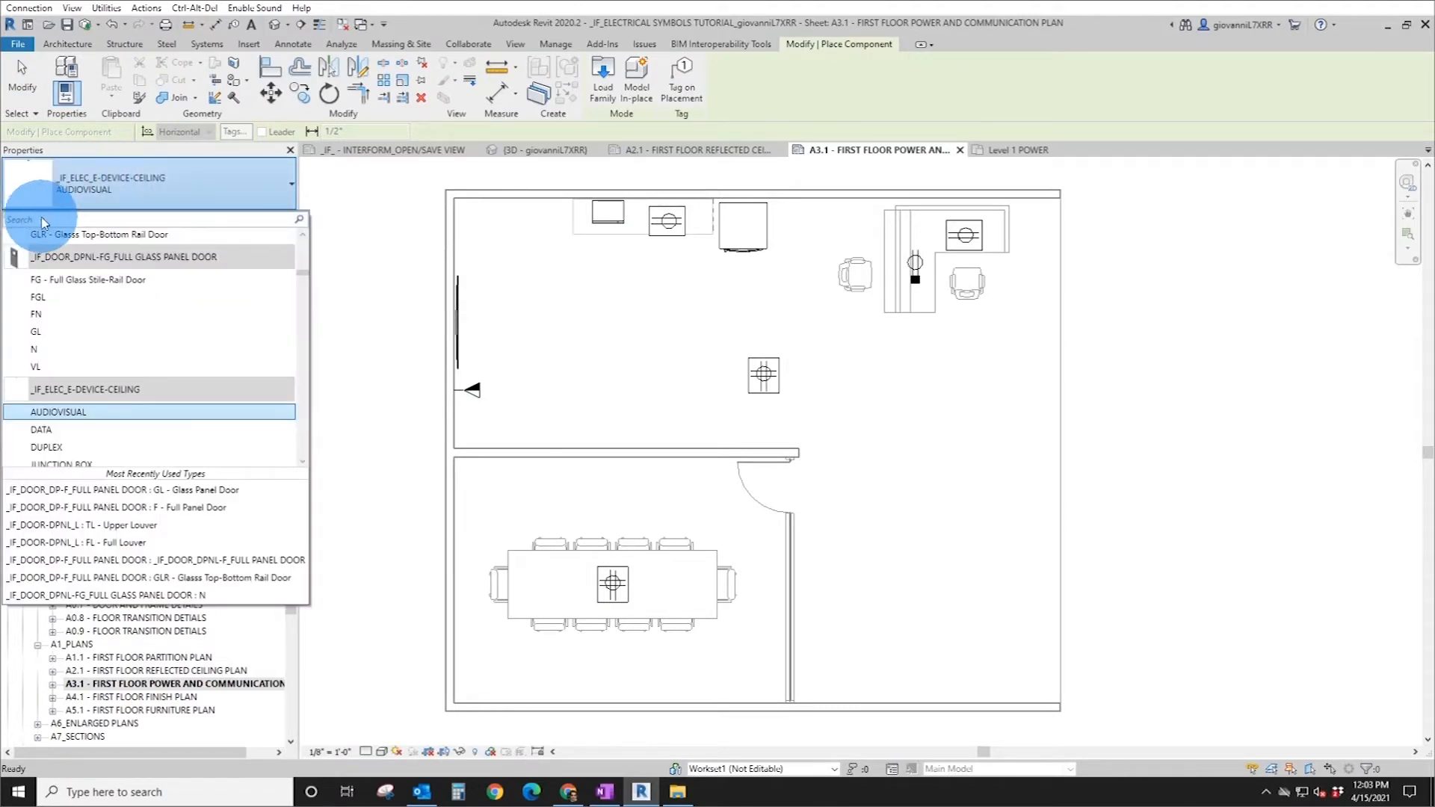
text(device)
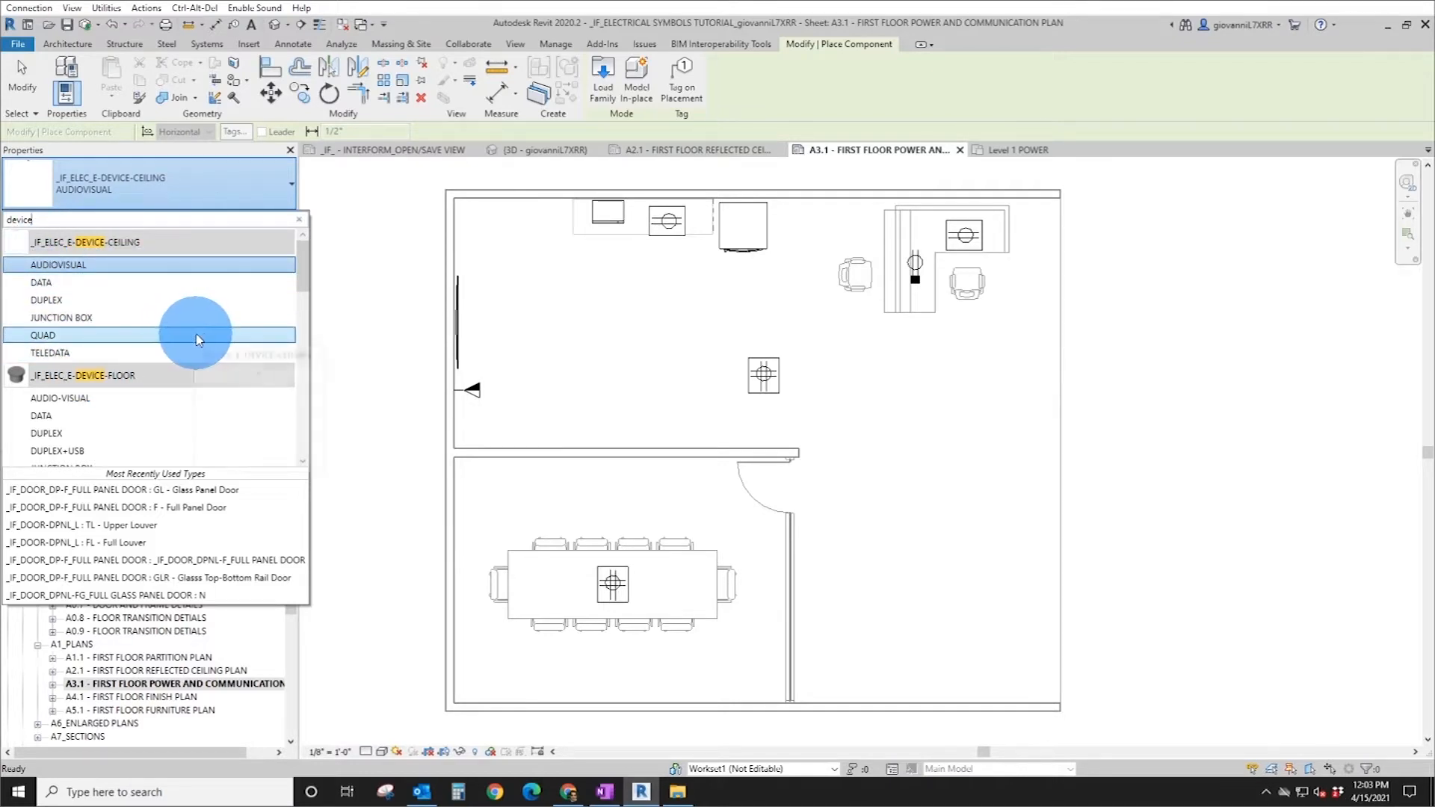
scroll(128, 337, down, 5)
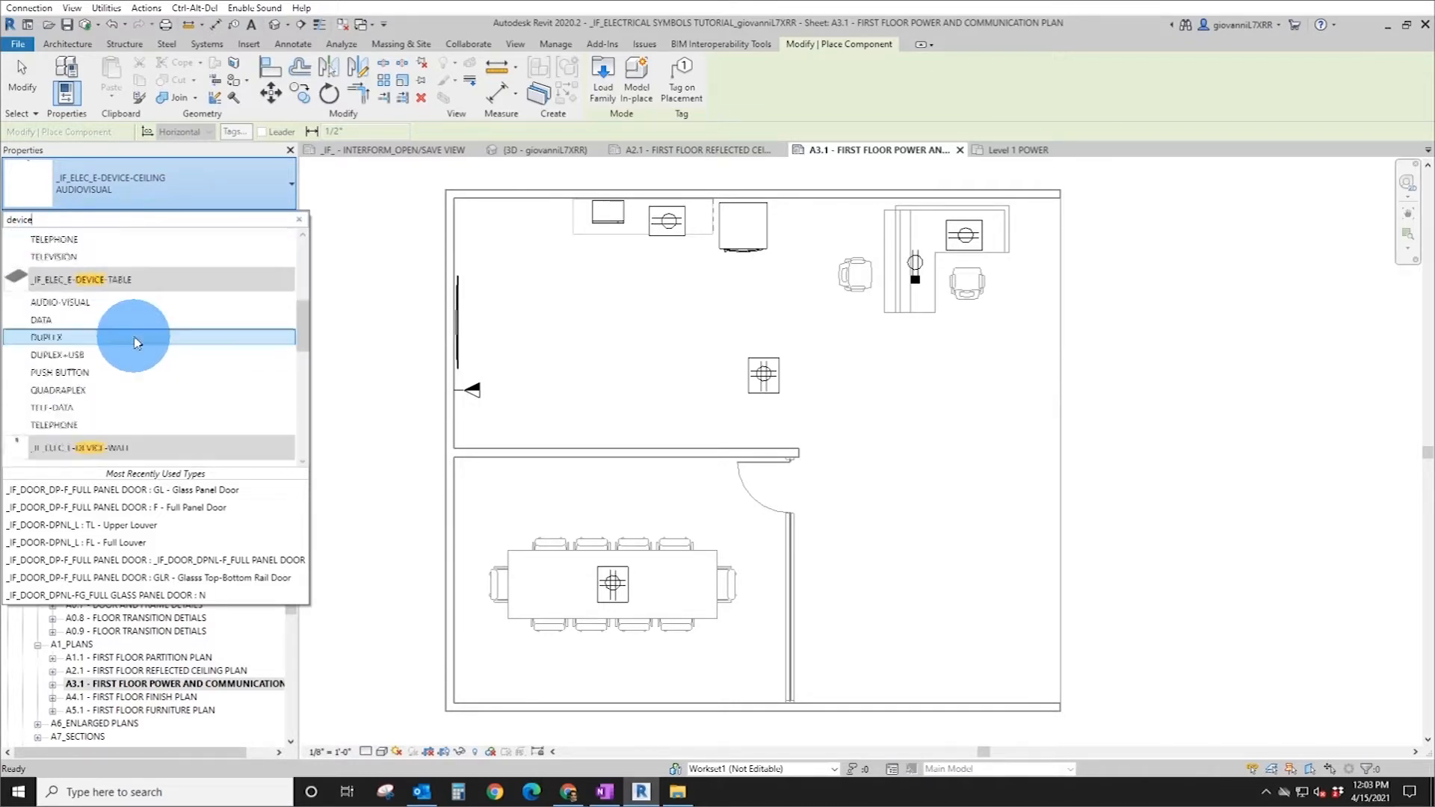
scroll(136, 343, down, 5)
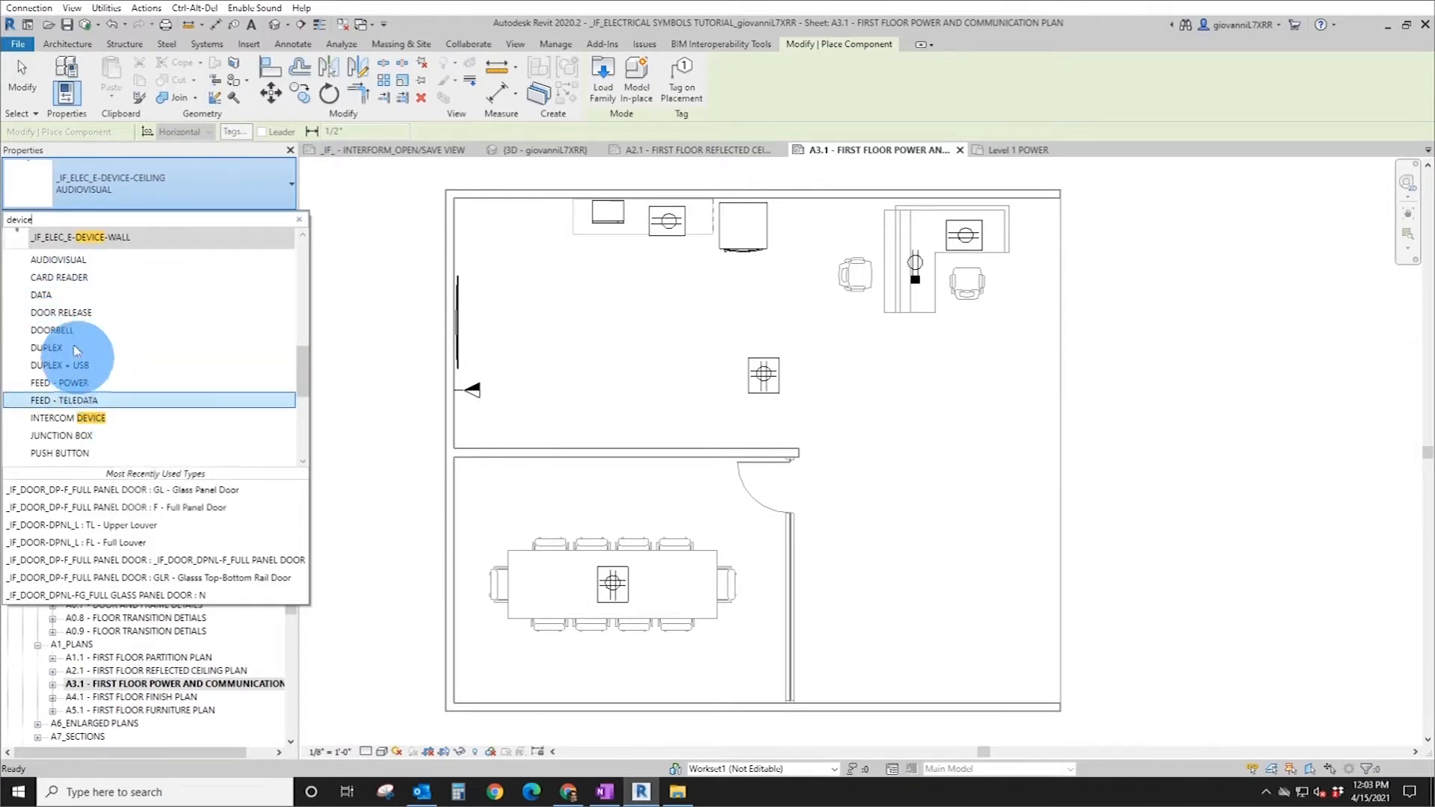
click(58, 348)
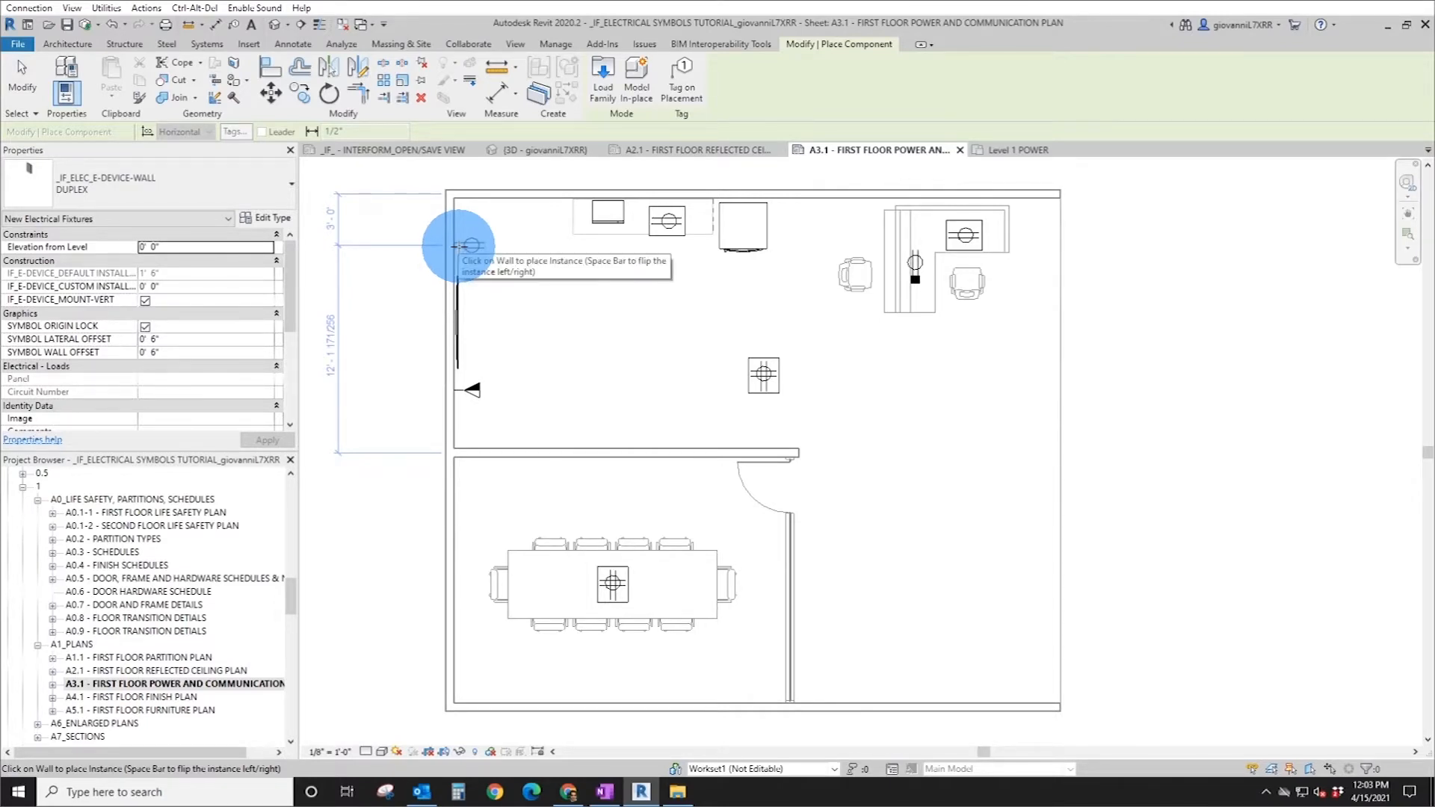
click(457, 245)
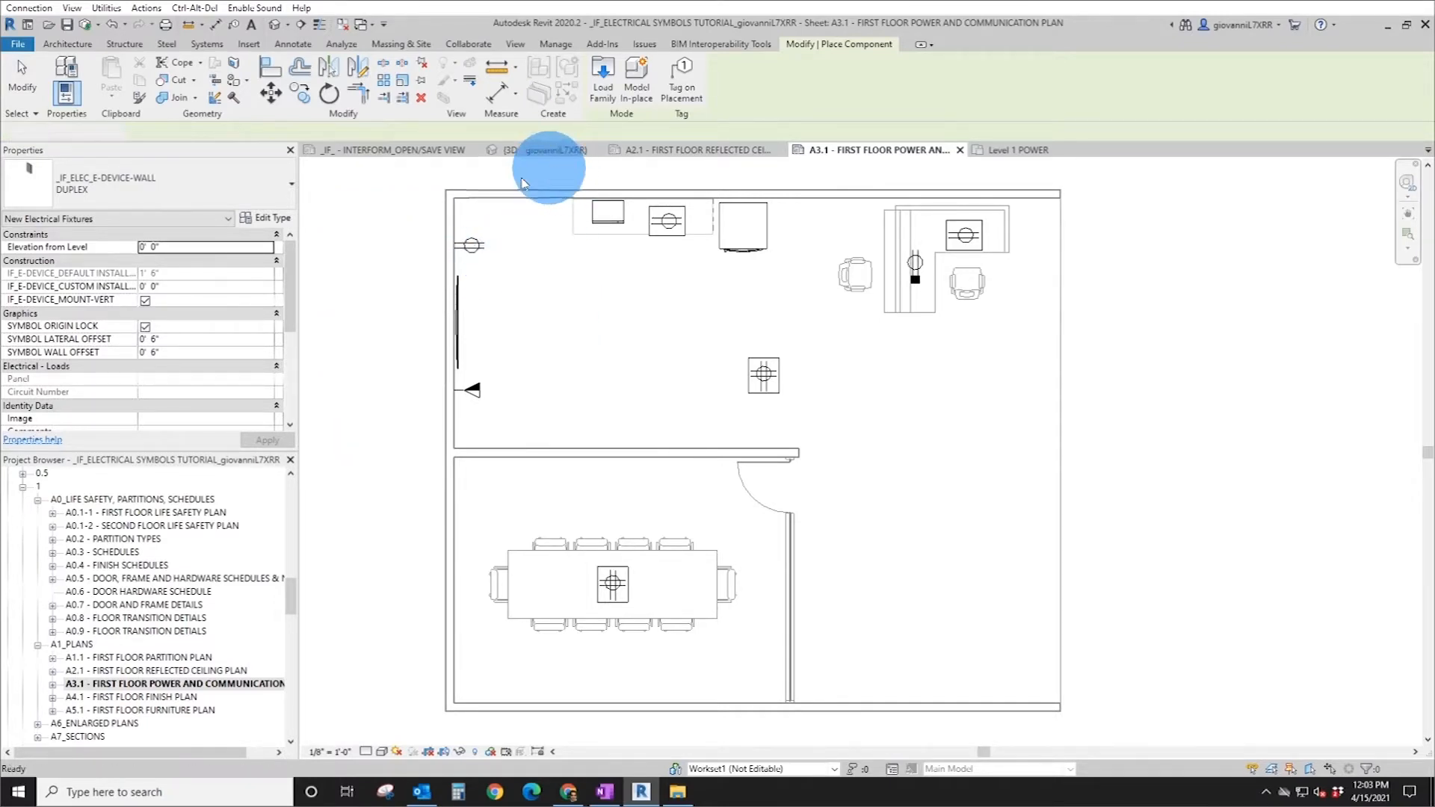
key(Escape)
key(Escape)
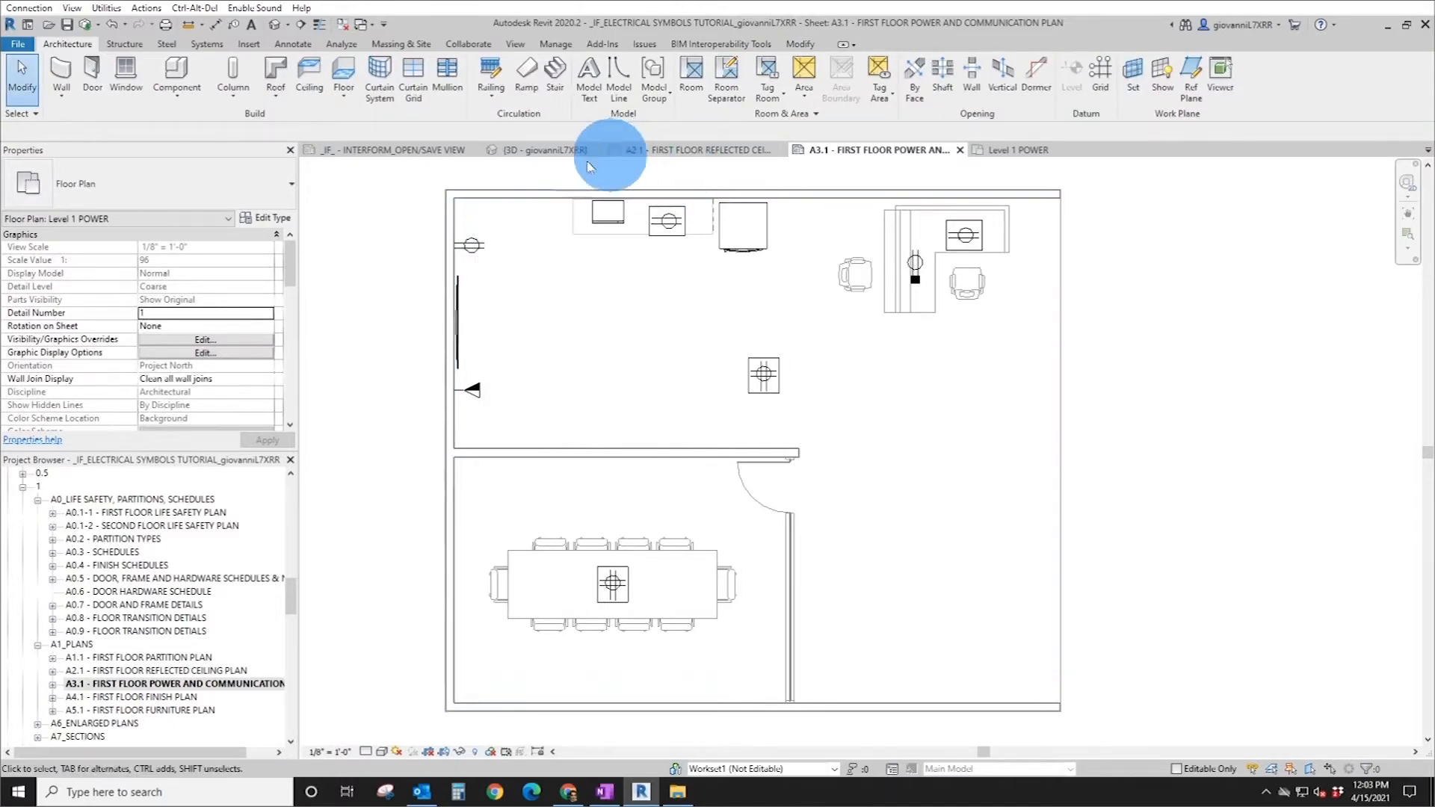
- Examine the placed duplex device and its mounting on the wall in the 3D view
click(548, 150)
shift+middle_drag(793, 385, 719, 397)
scroll(667, 387, up, 8)
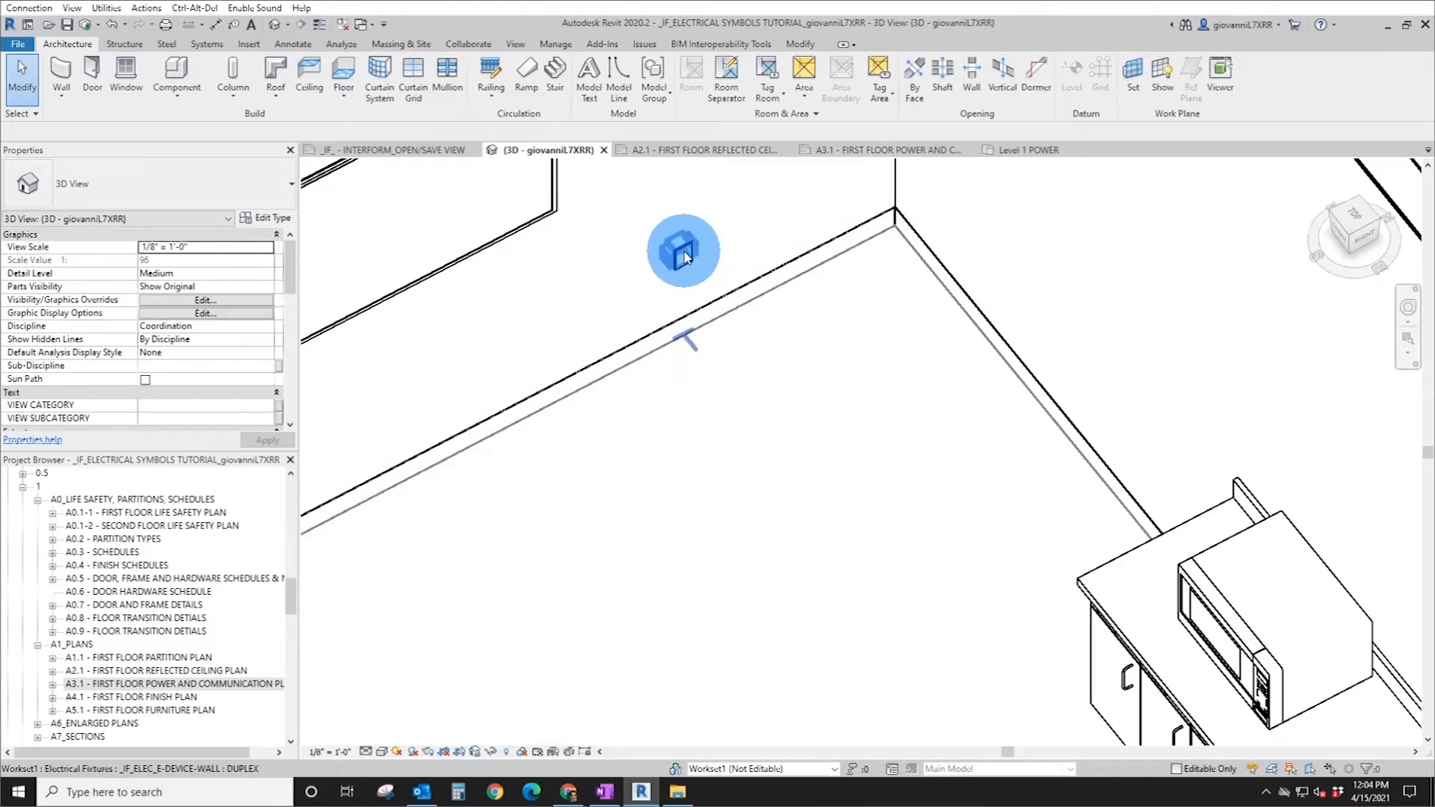
click(684, 257)
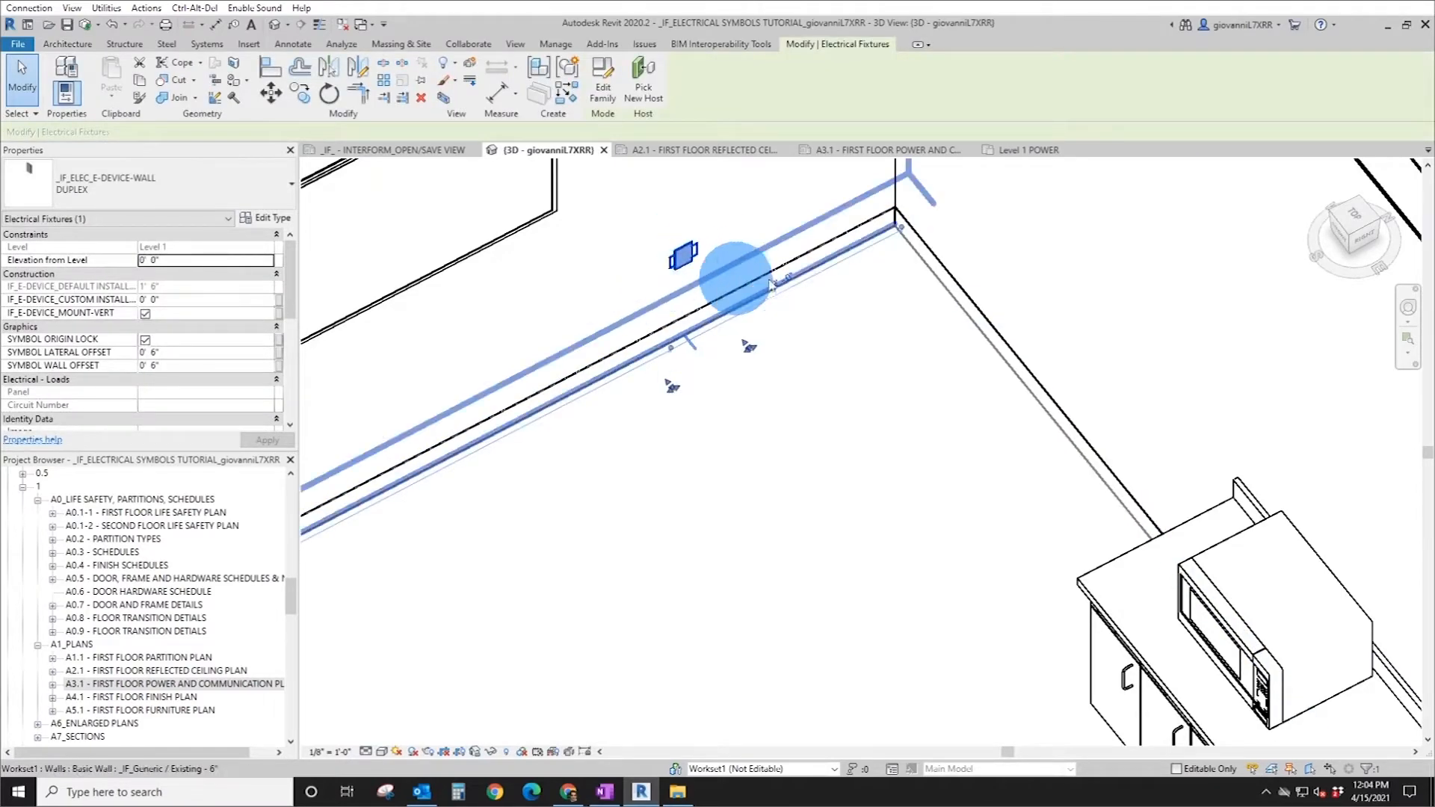
scroll(731, 259, up, 5)
scroll(724, 320, down, 8)
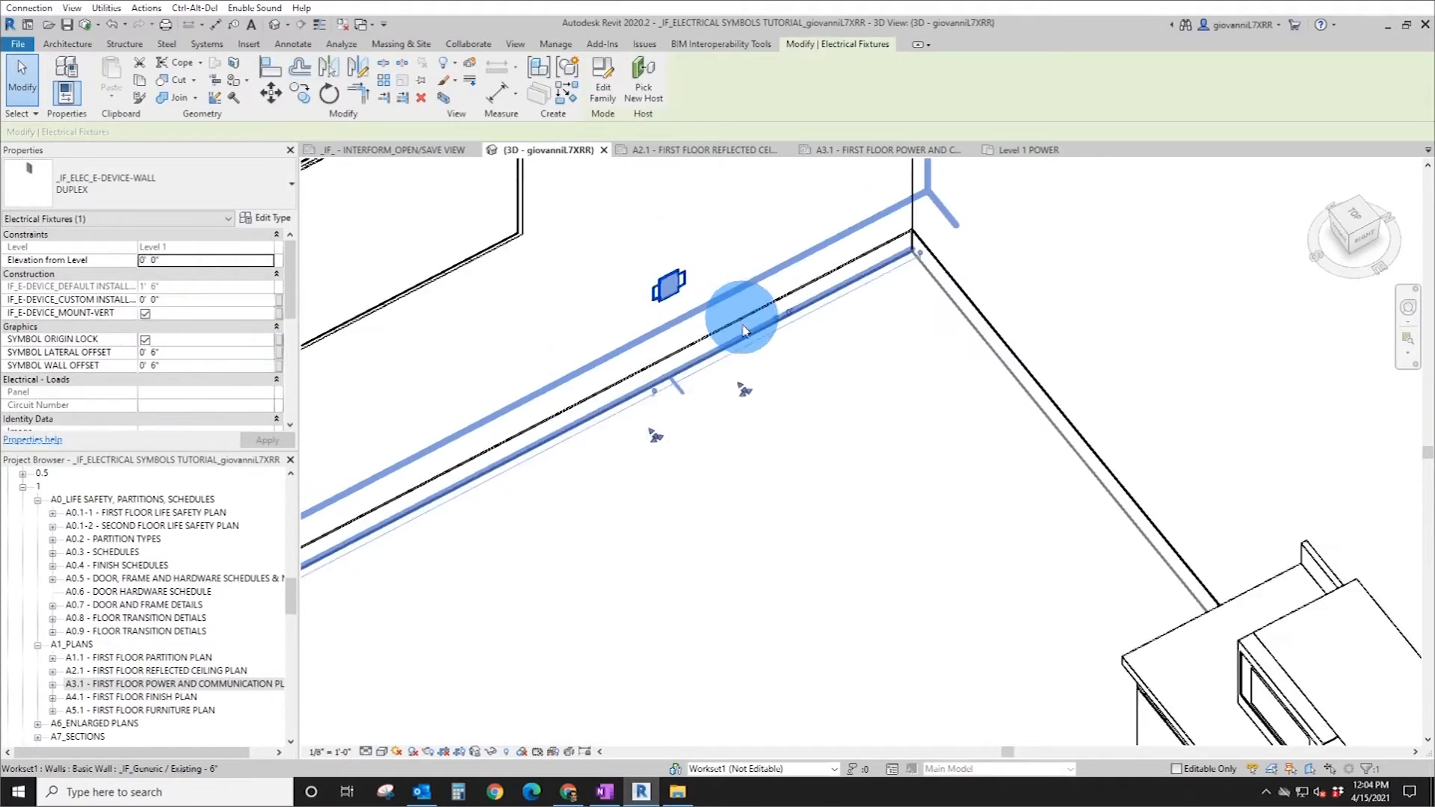
key(Escape)
scroll(740, 295, up, 5)
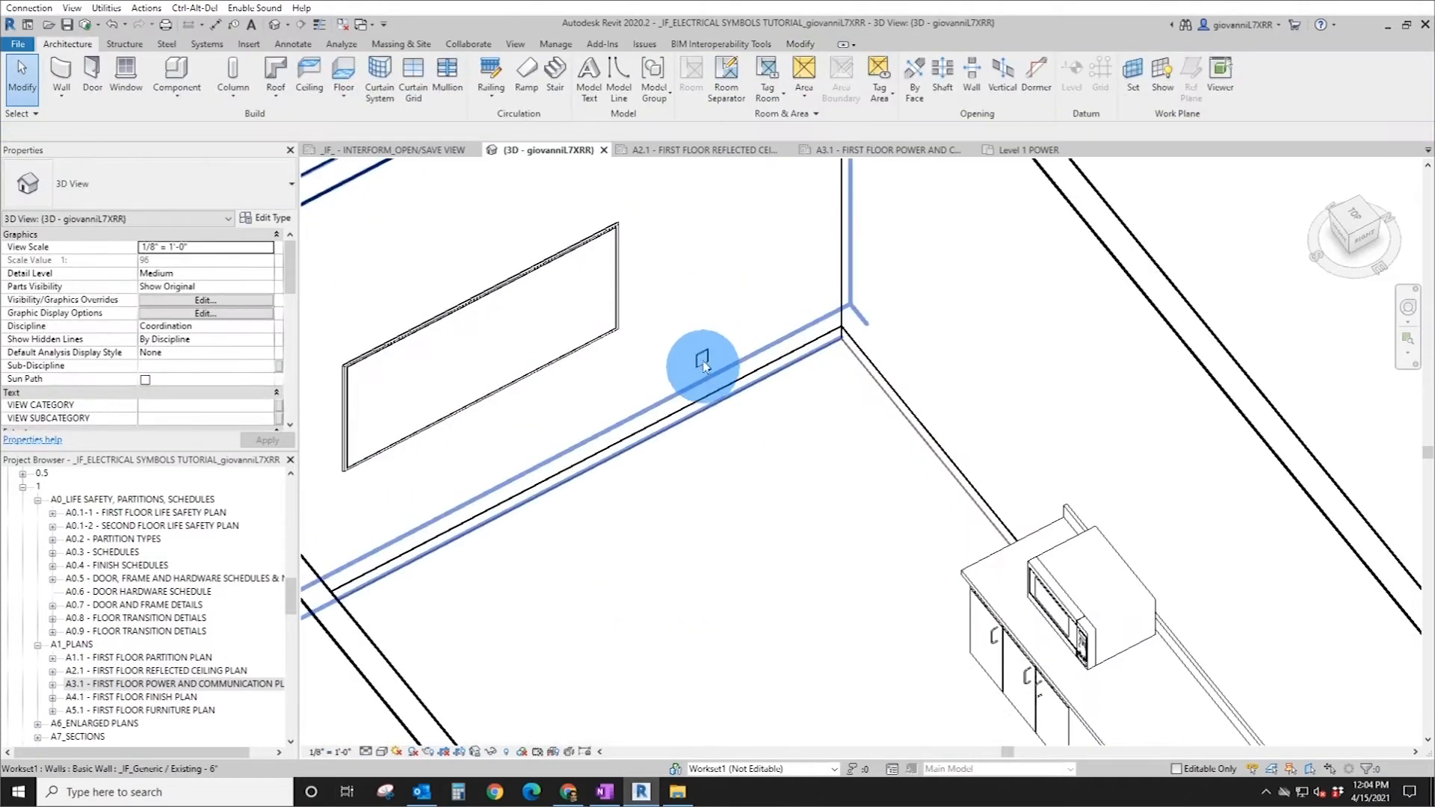
- In the A3.1 power plan, set the duplex device's distance from the inside face of the kitchen wall to 2'-6"
click(694, 354)
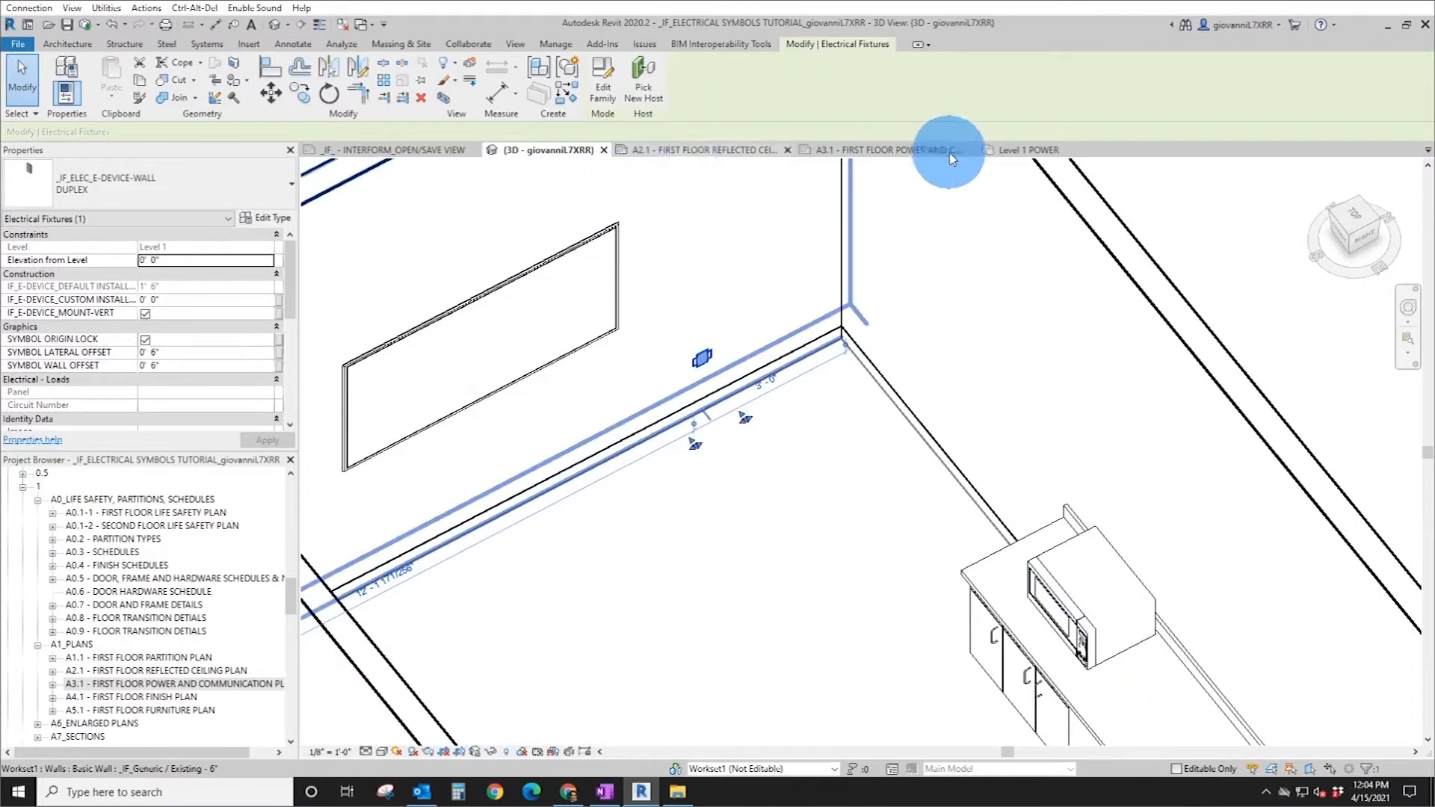
click(894, 150)
scroll(422, 208, up, 3)
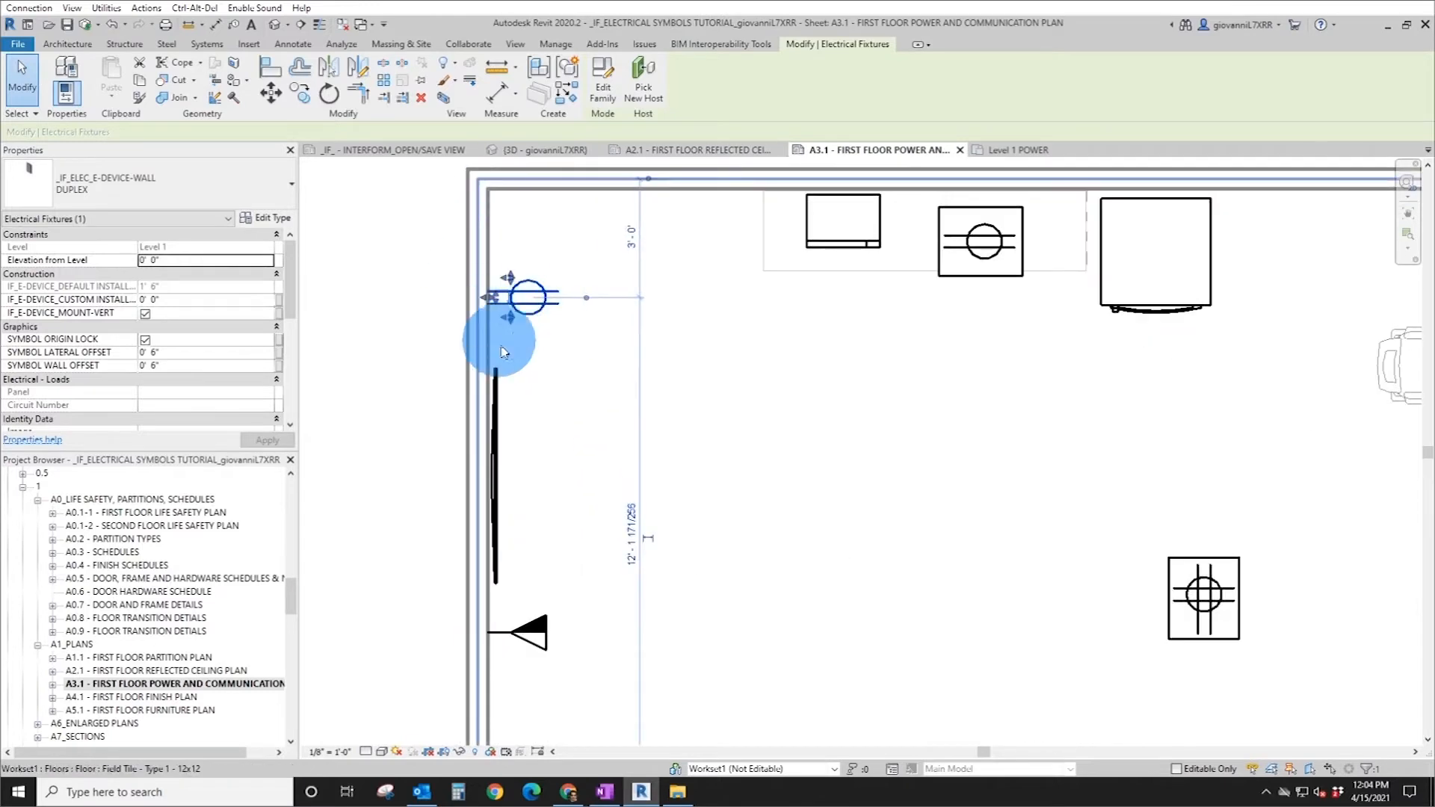
drag(648, 178, 650, 198)
click(630, 239)
text(2'6)
key(Return)
click(531, 387)
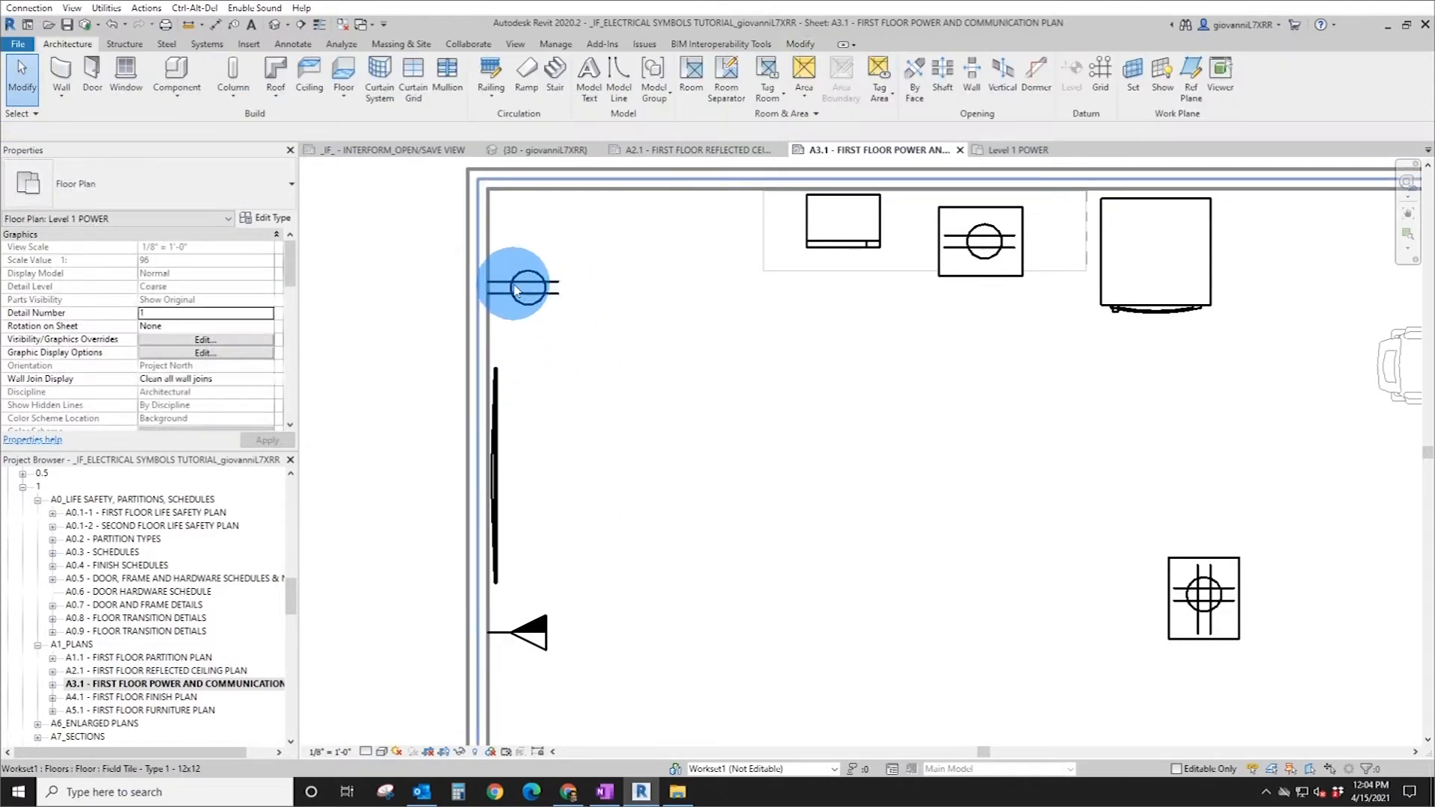
- Check the repositioned duplex device's location and height on the wall in the 3D view
click(688, 151)
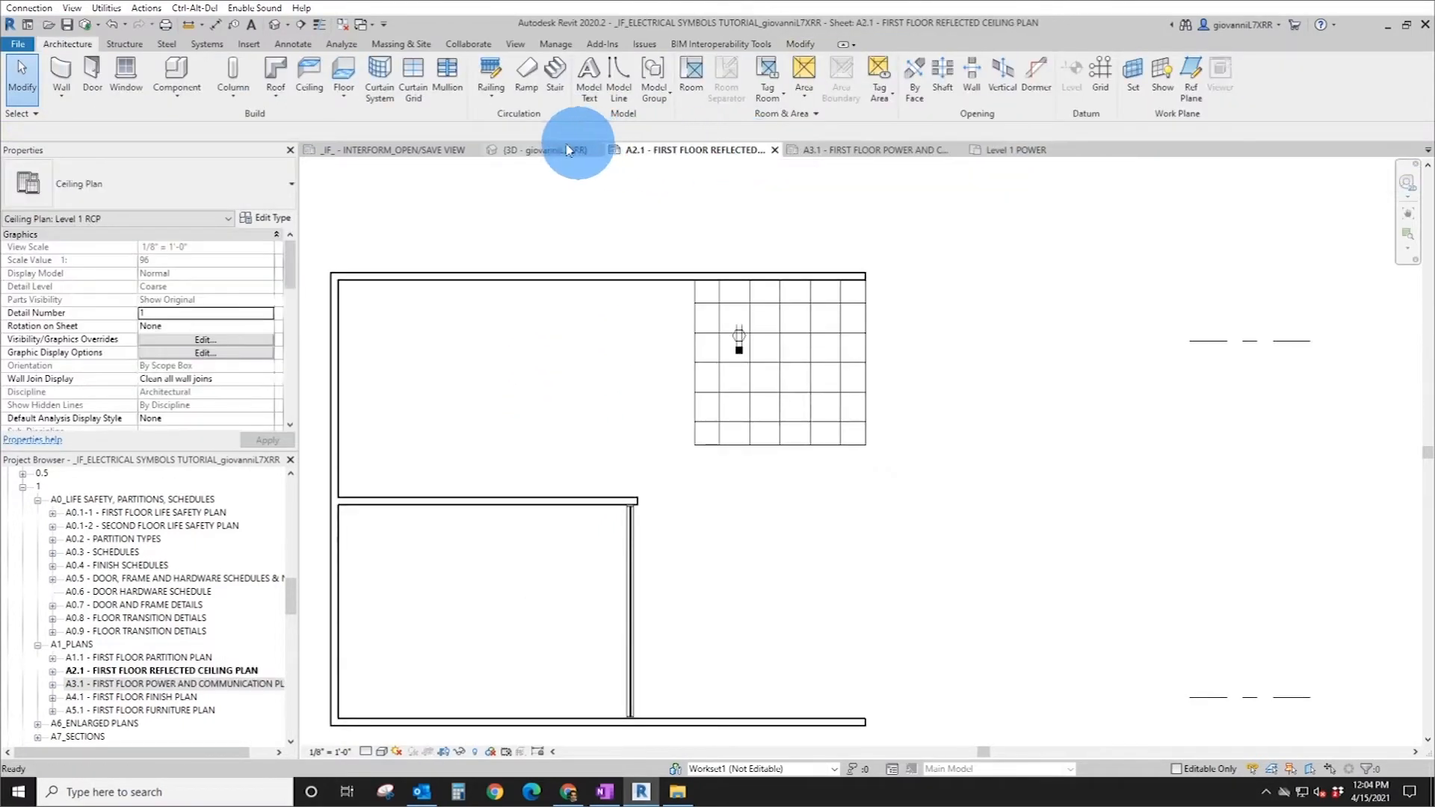
click(543, 151)
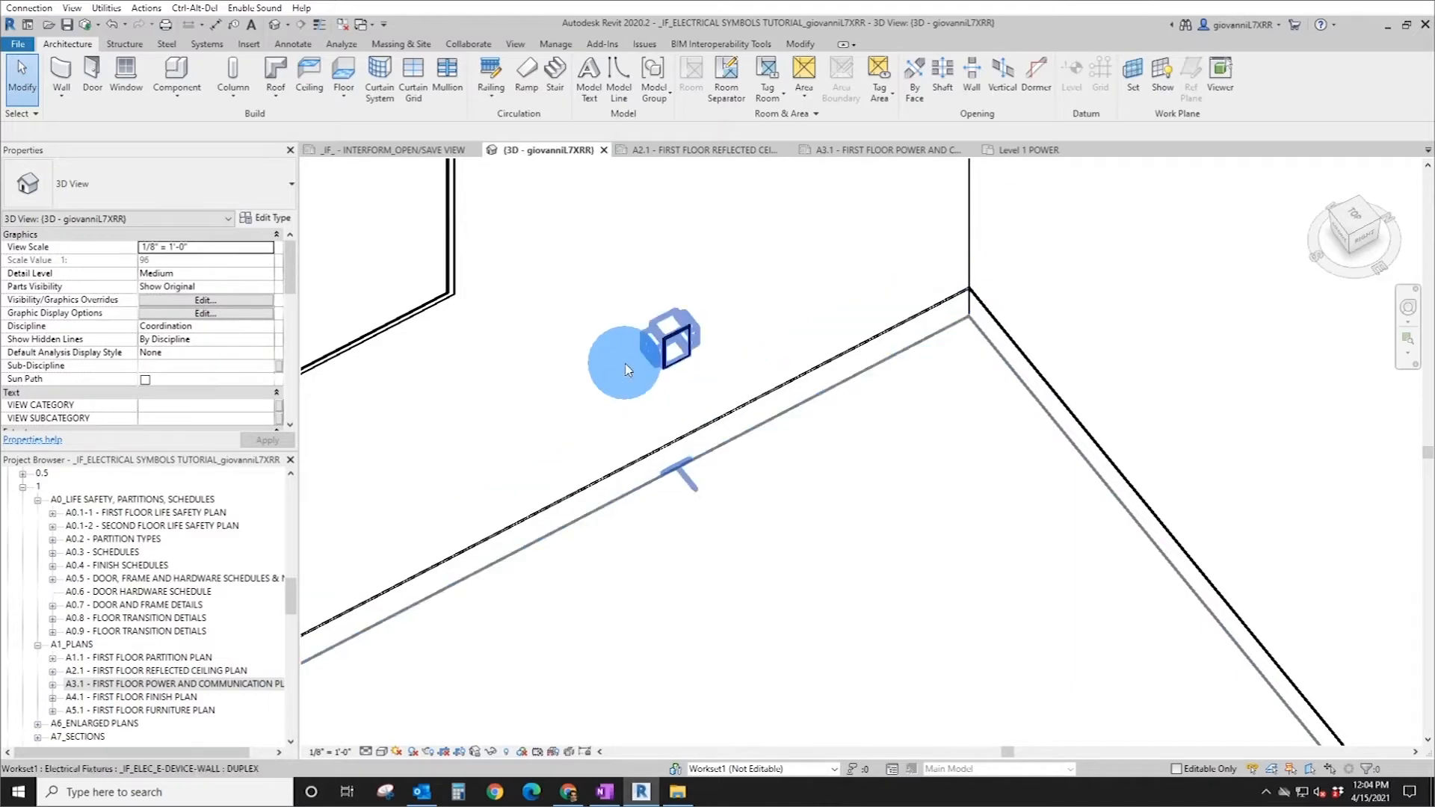
scroll(630, 365, down, 4)
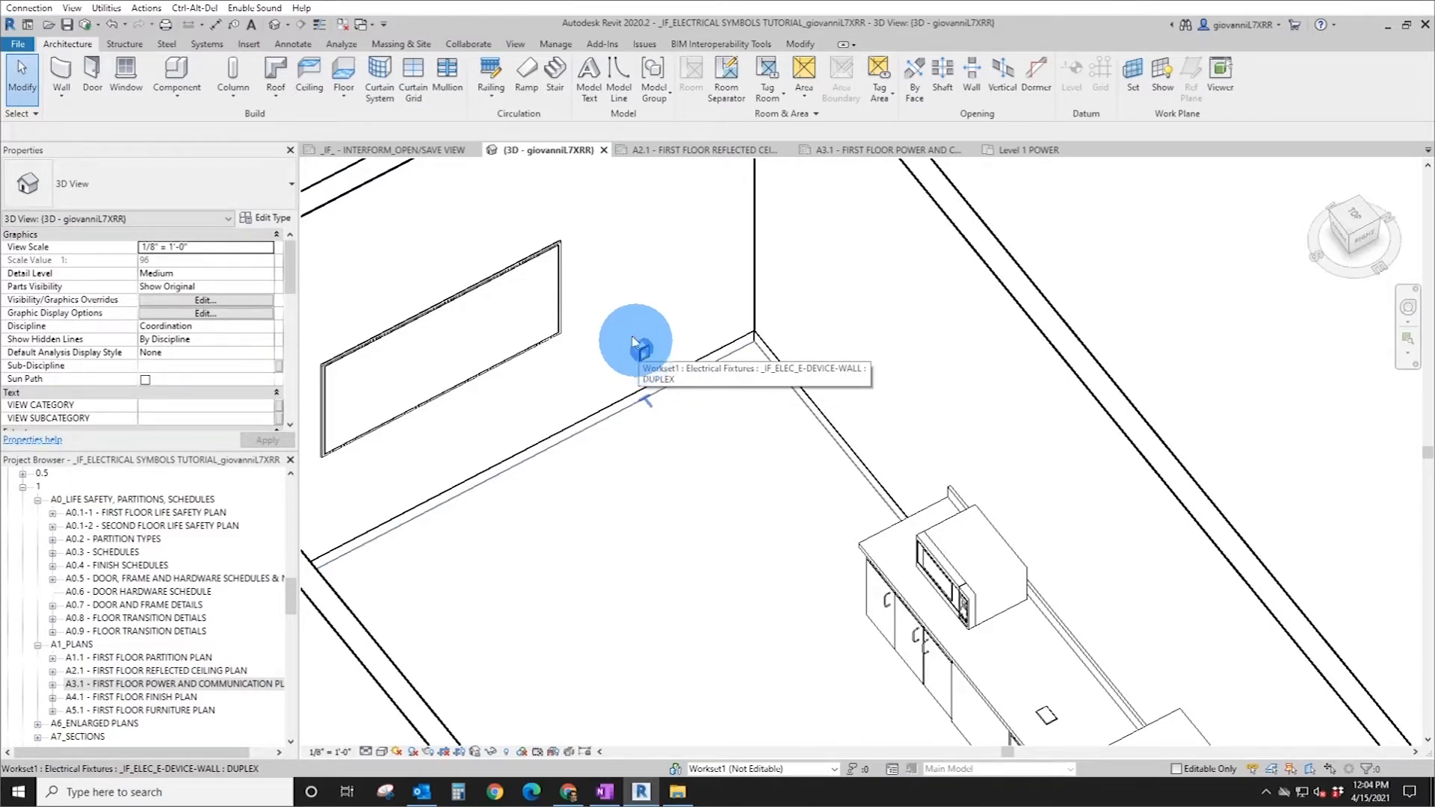
scroll(664, 365, up, 3)
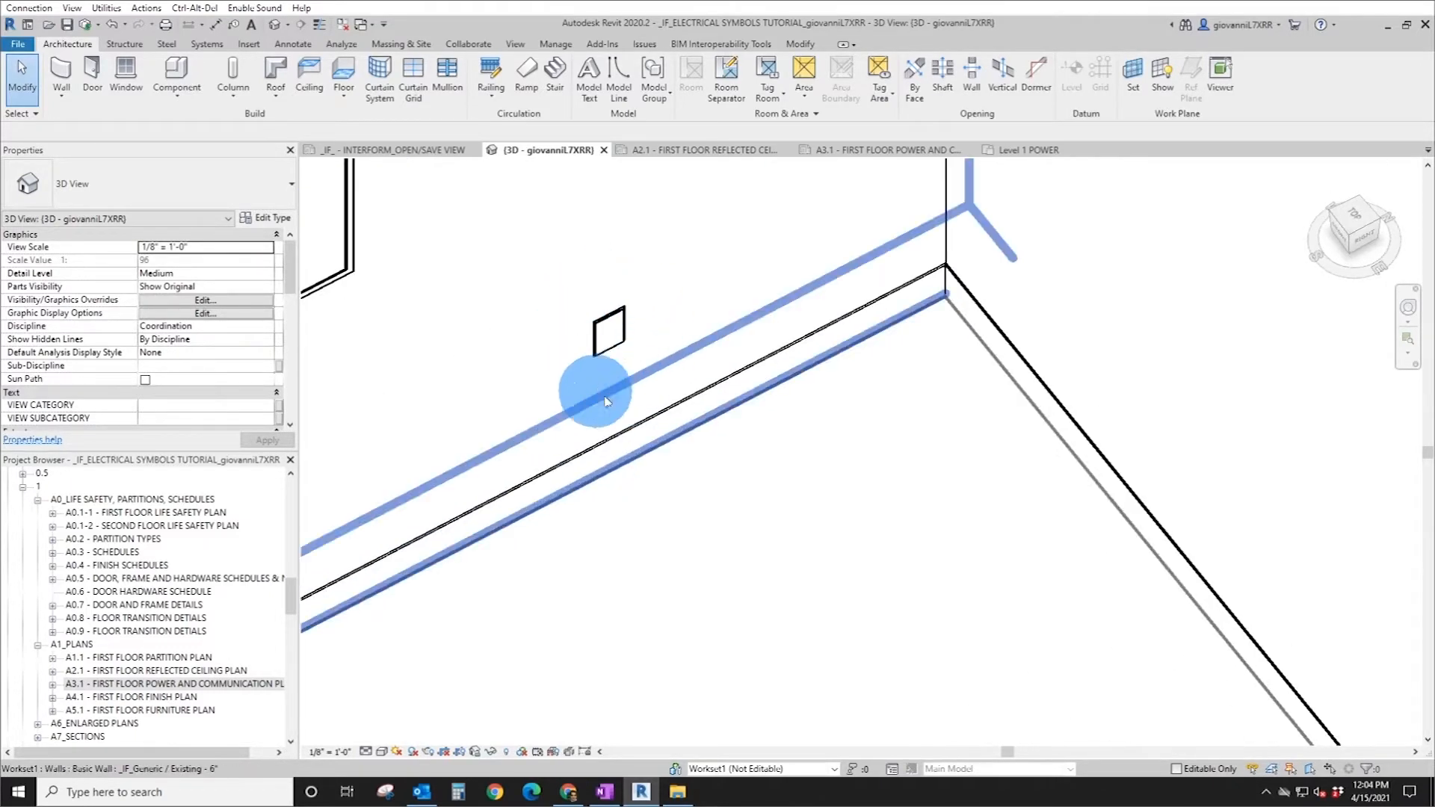
scroll(640, 342, down, 5)
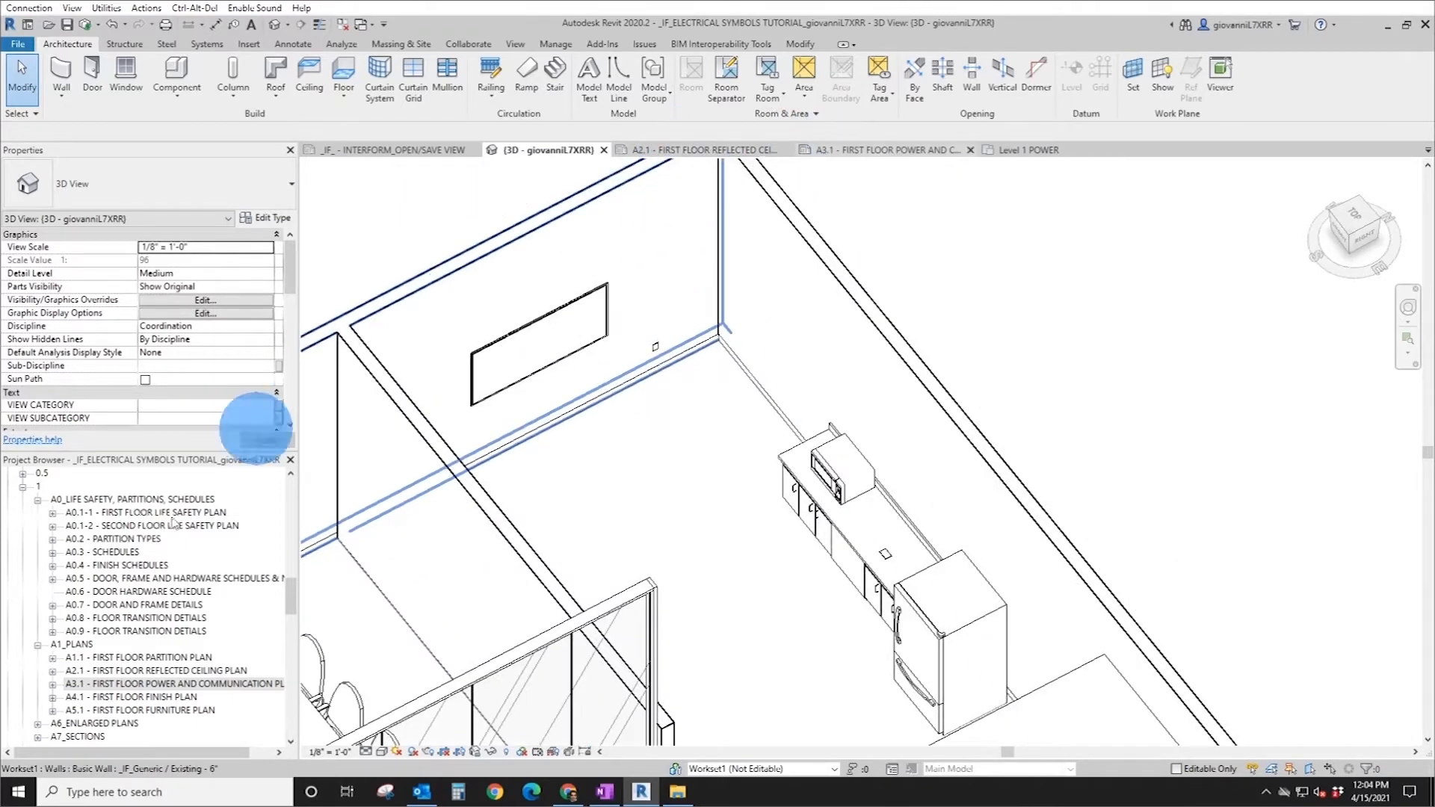
- Open sheet A1.1 - FIRST FLOOR PARTITION PLAN and activate its Level 1 PARTITION floor plan
double_click(146, 659)
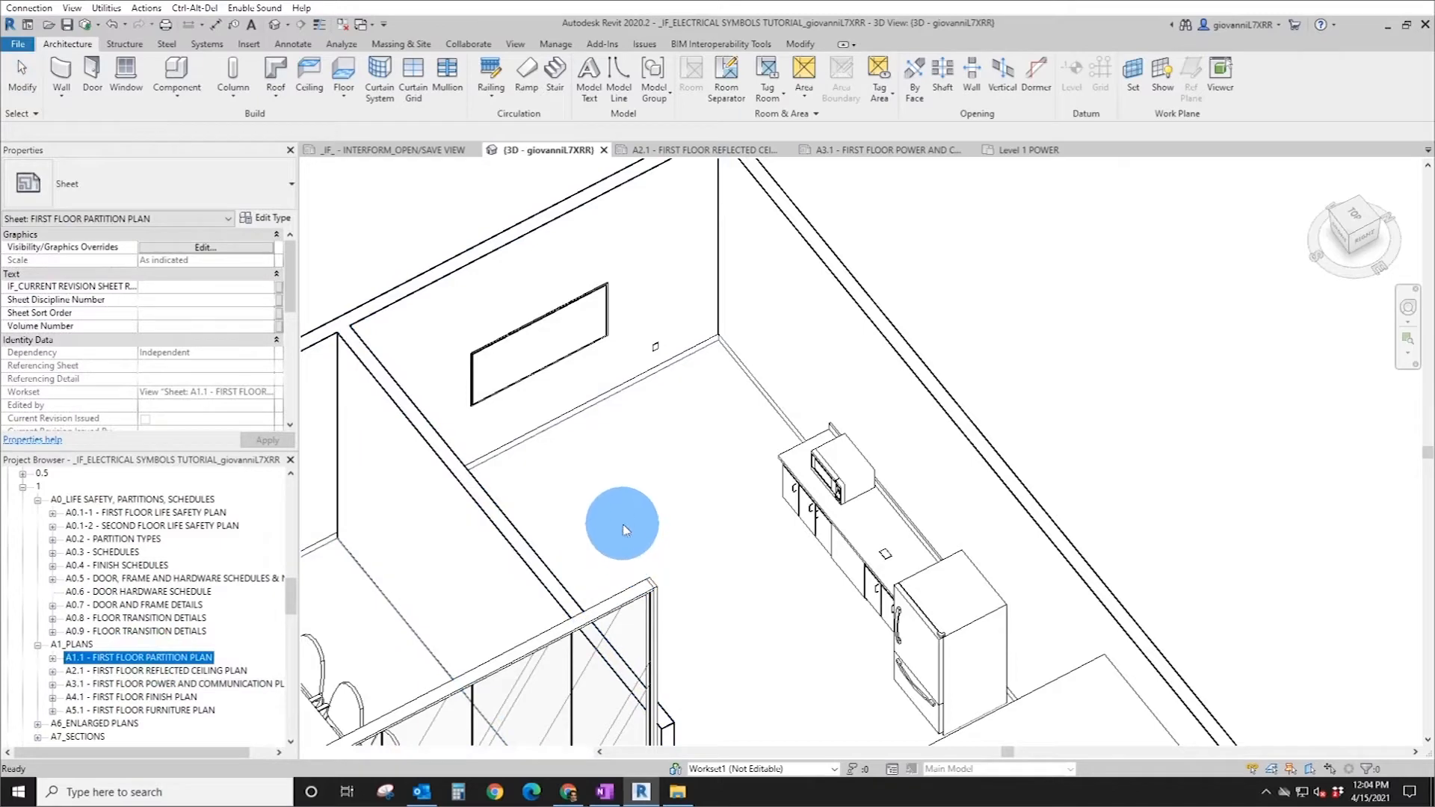
scroll(680, 434, up, 6)
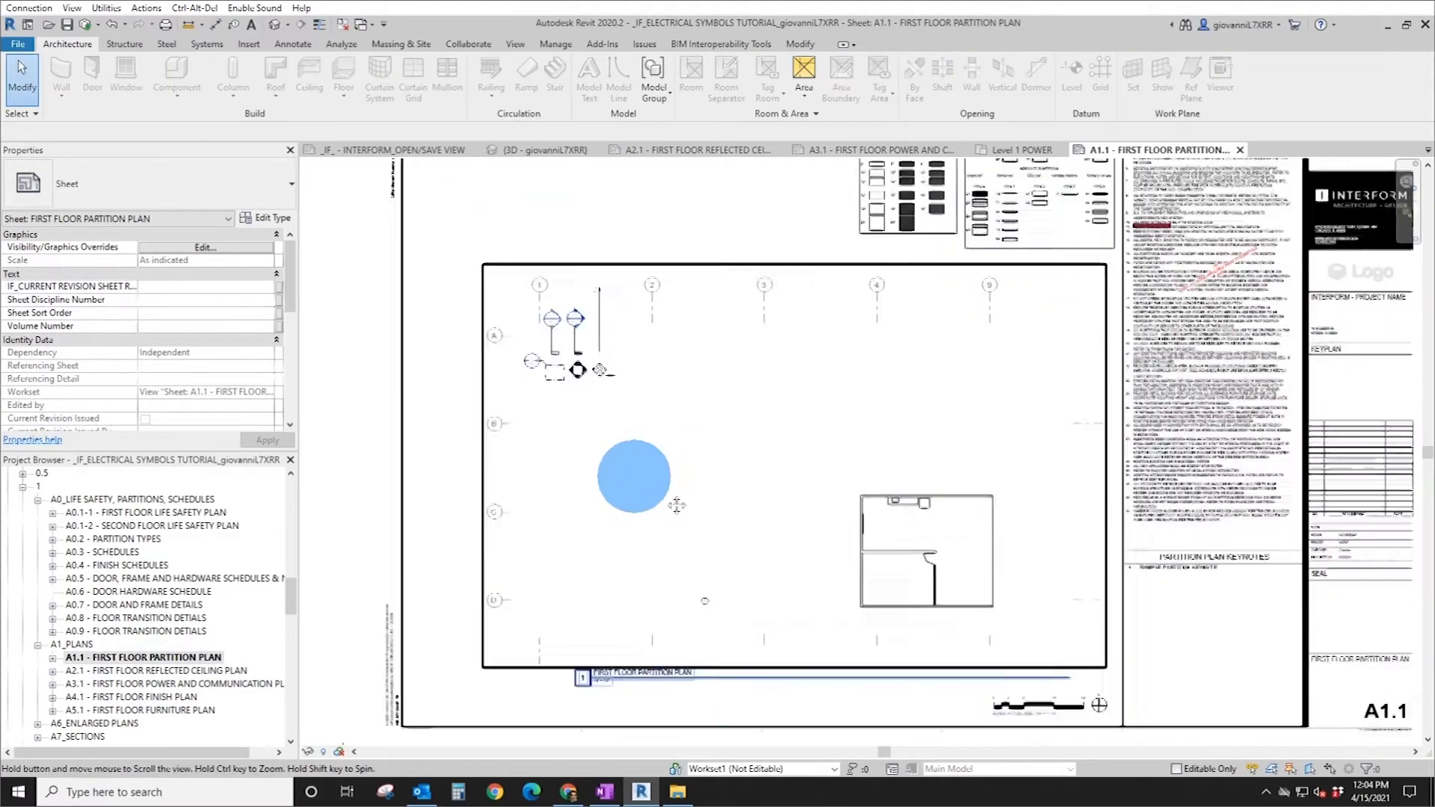
double_click(432, 311)
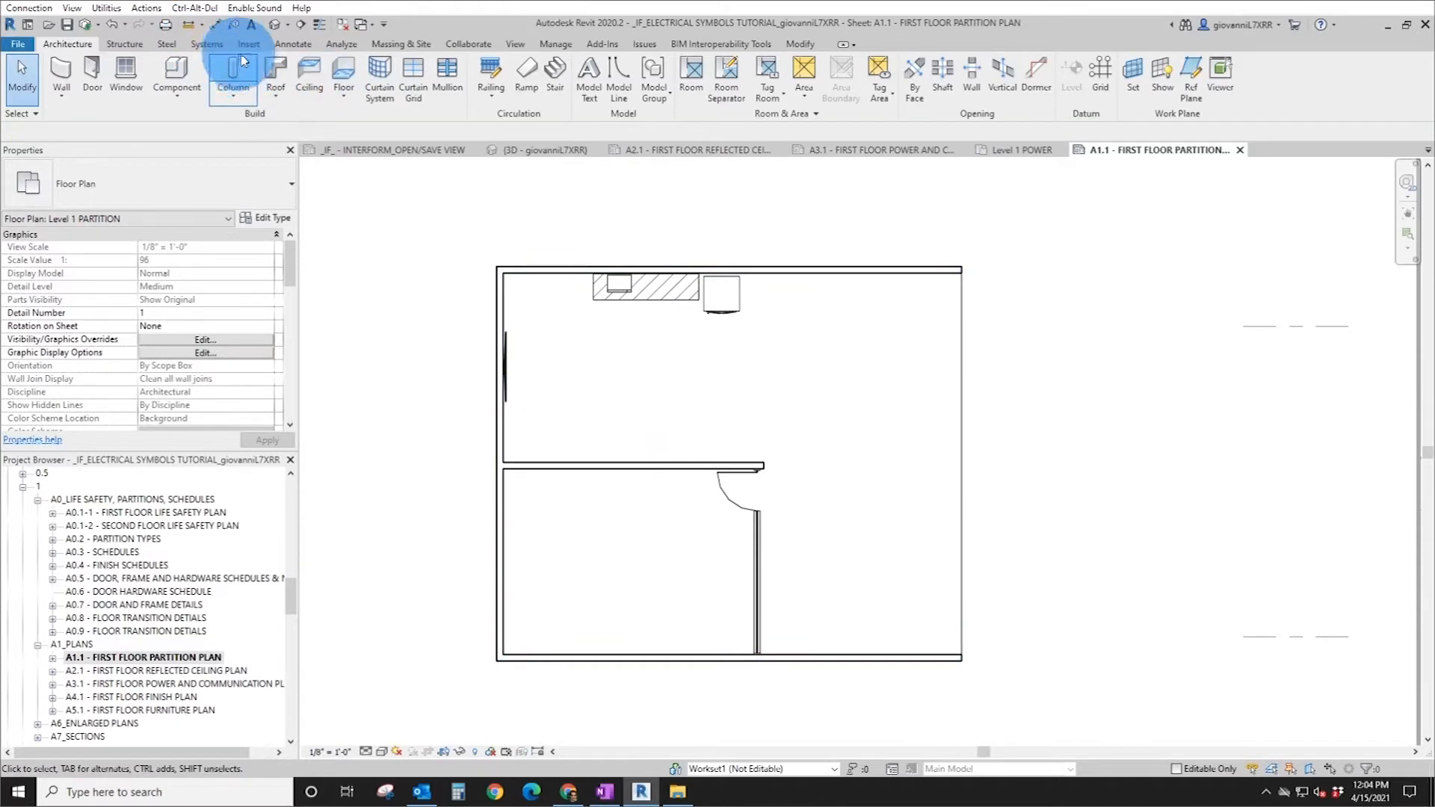
- Place an interior elevation marker facing the wall with the screen and open the resulting elevation view
click(292, 45)
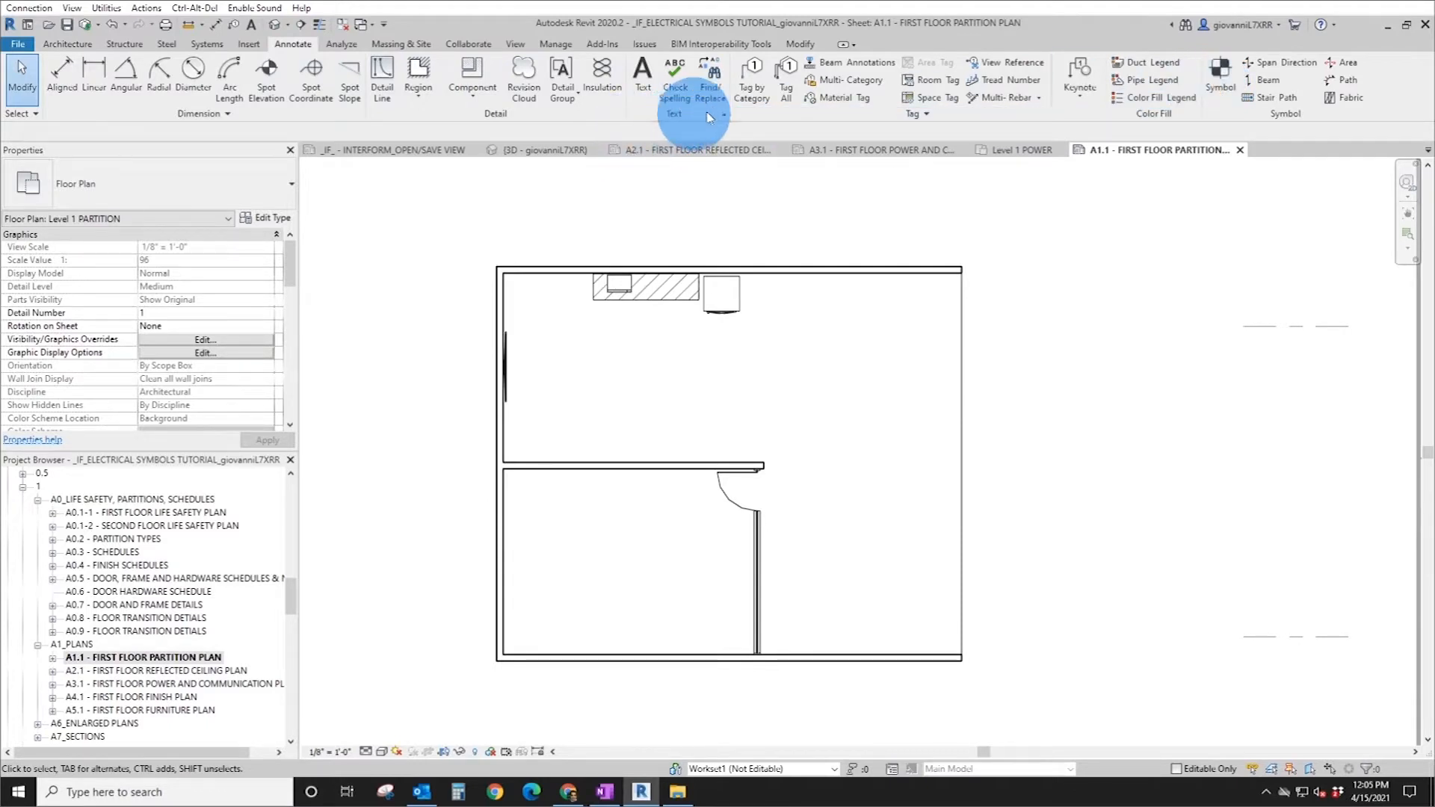
click(516, 44)
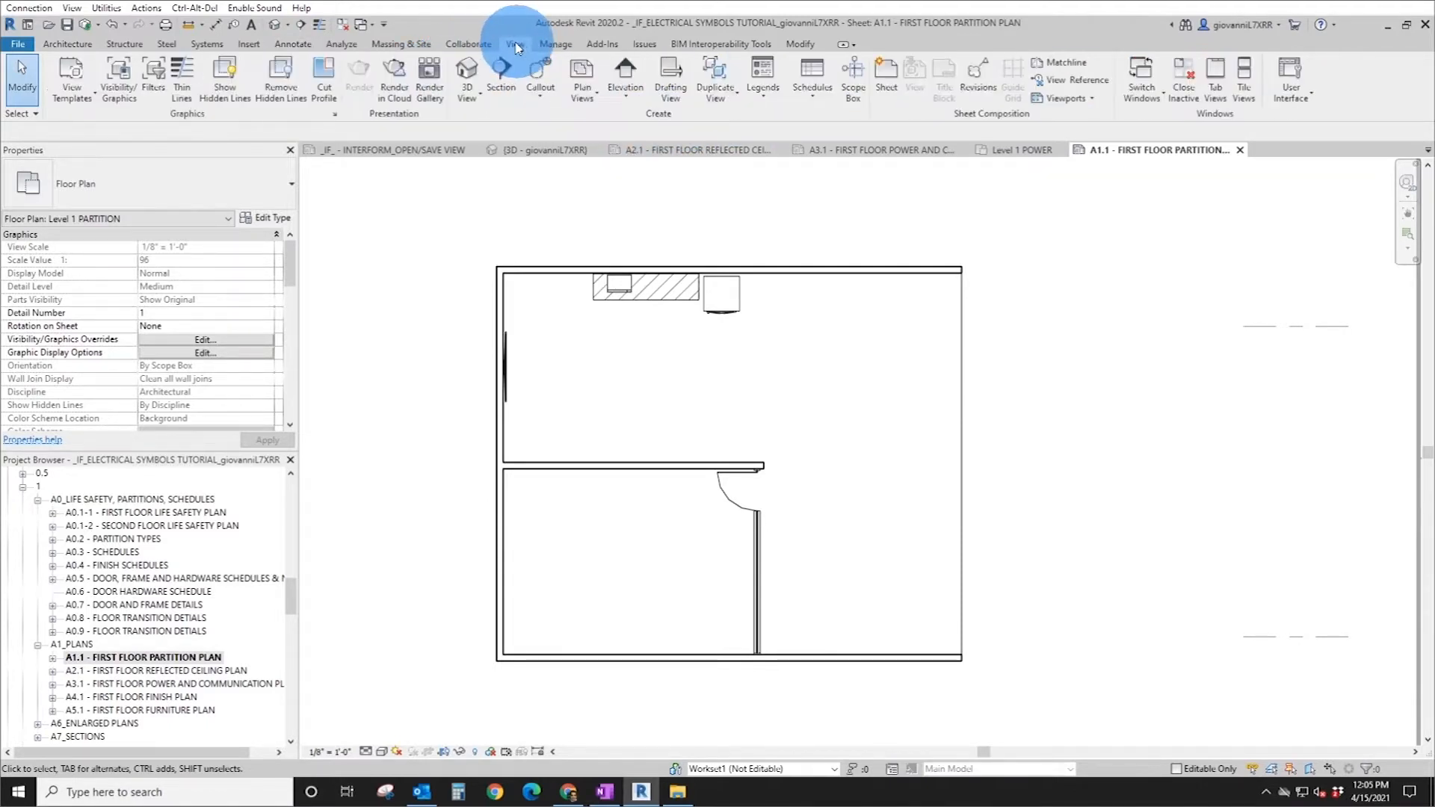
click(626, 74)
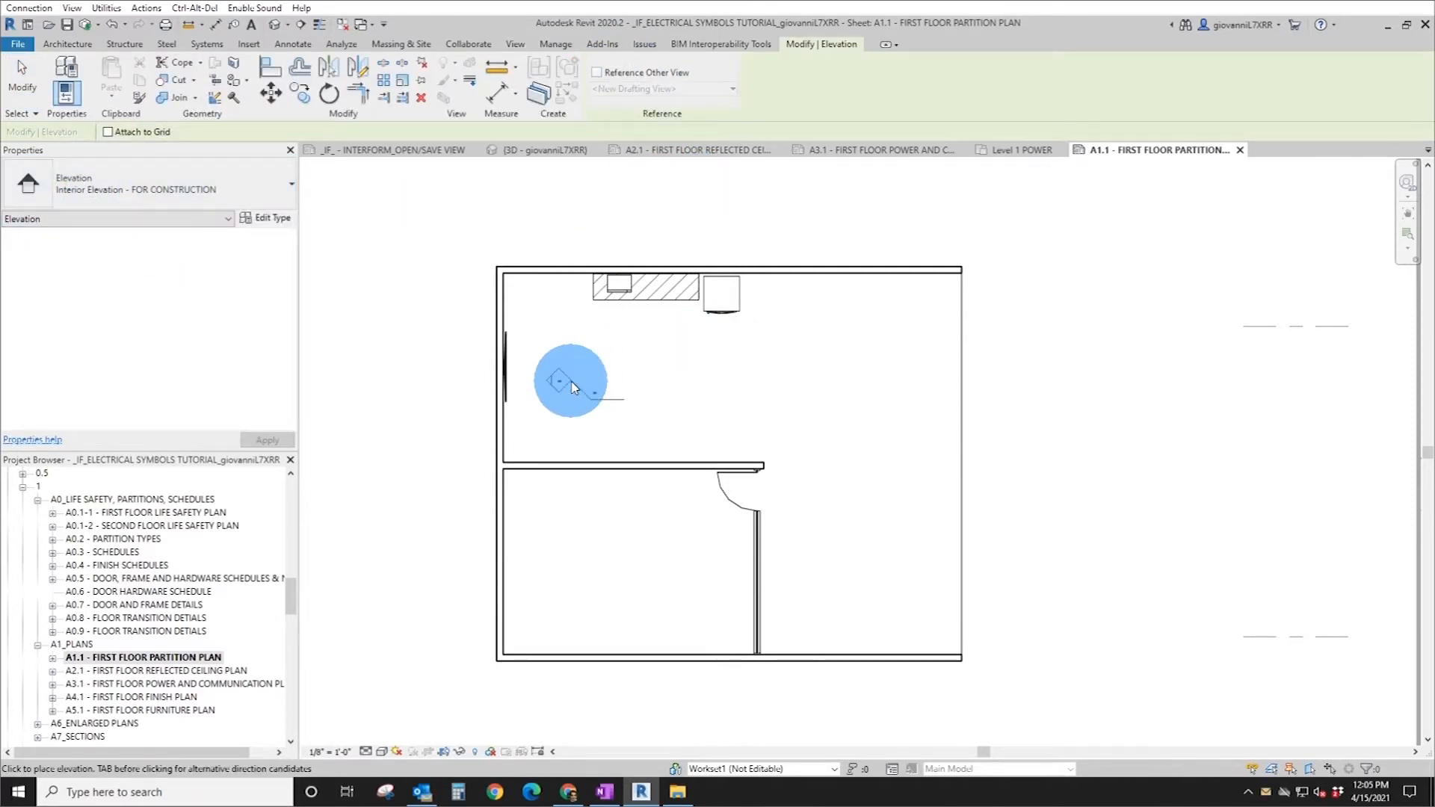
click(569, 385)
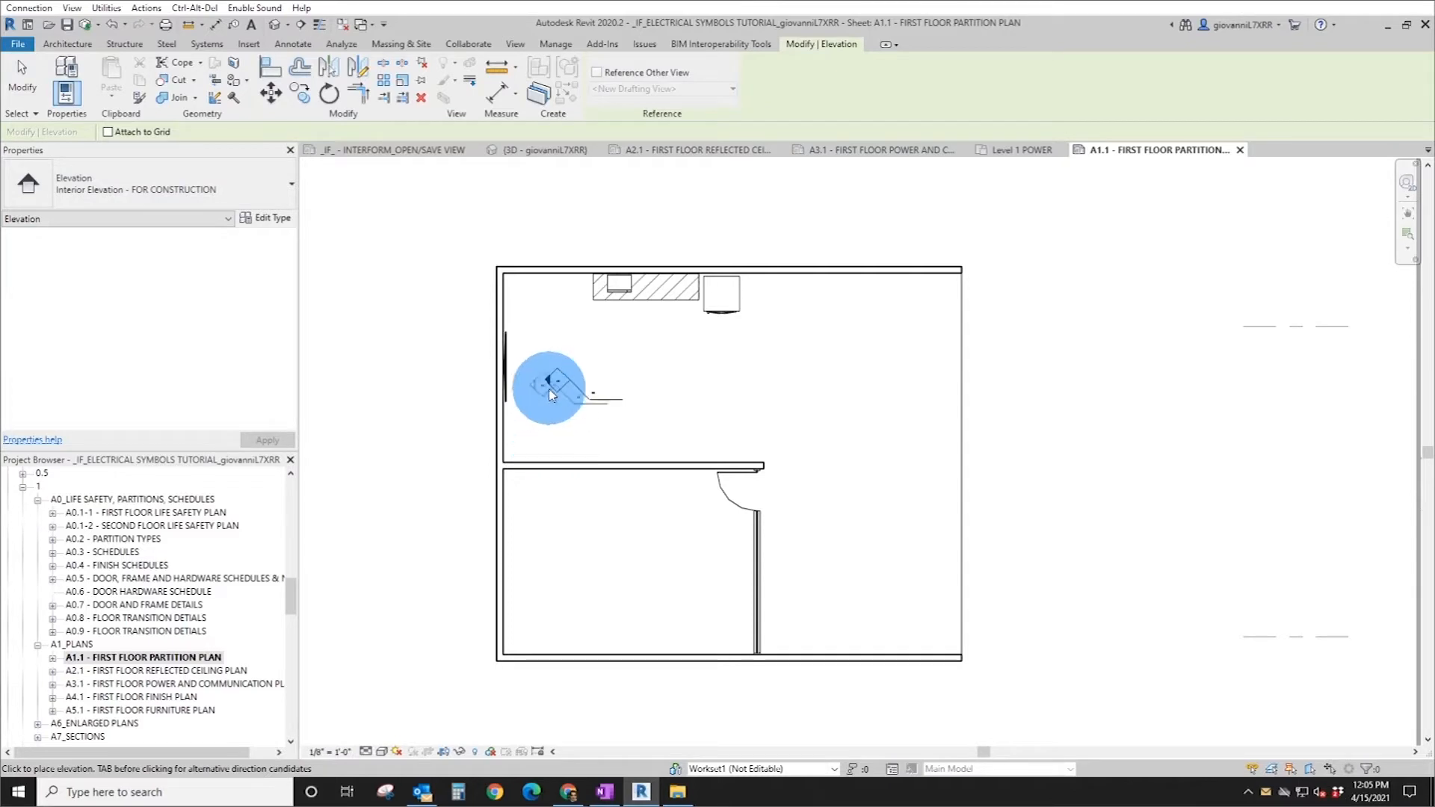
click(551, 387)
double_click(550, 387)
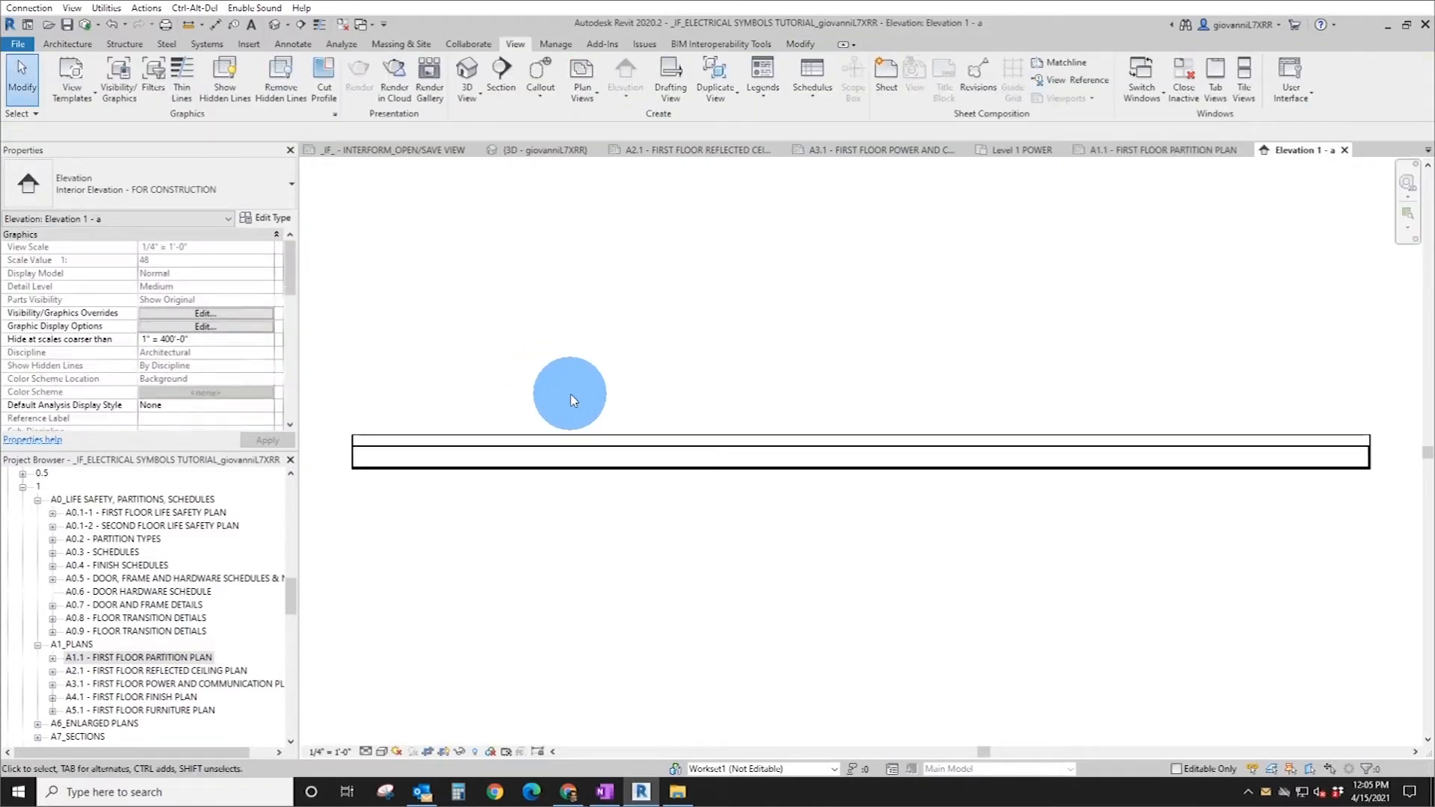
- Enlarge the elevation's crop region upward to show the screen and both wall devices, and sideways past the adjoining wall
scroll(523, 386, down, 3)
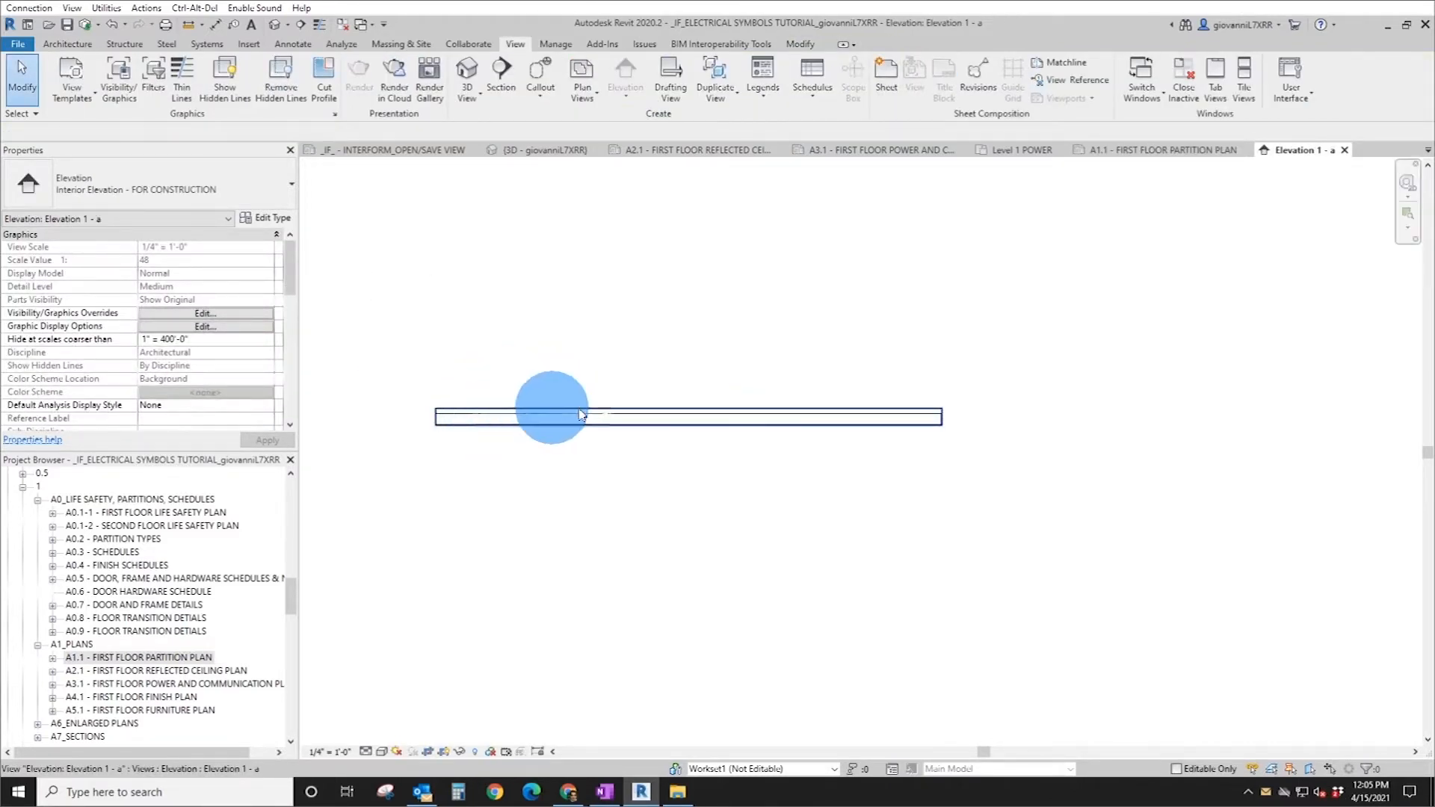
click(689, 417)
drag(698, 358, 711, 173)
middle_drag(711, 306, 698, 417)
drag(688, 303, 683, 214)
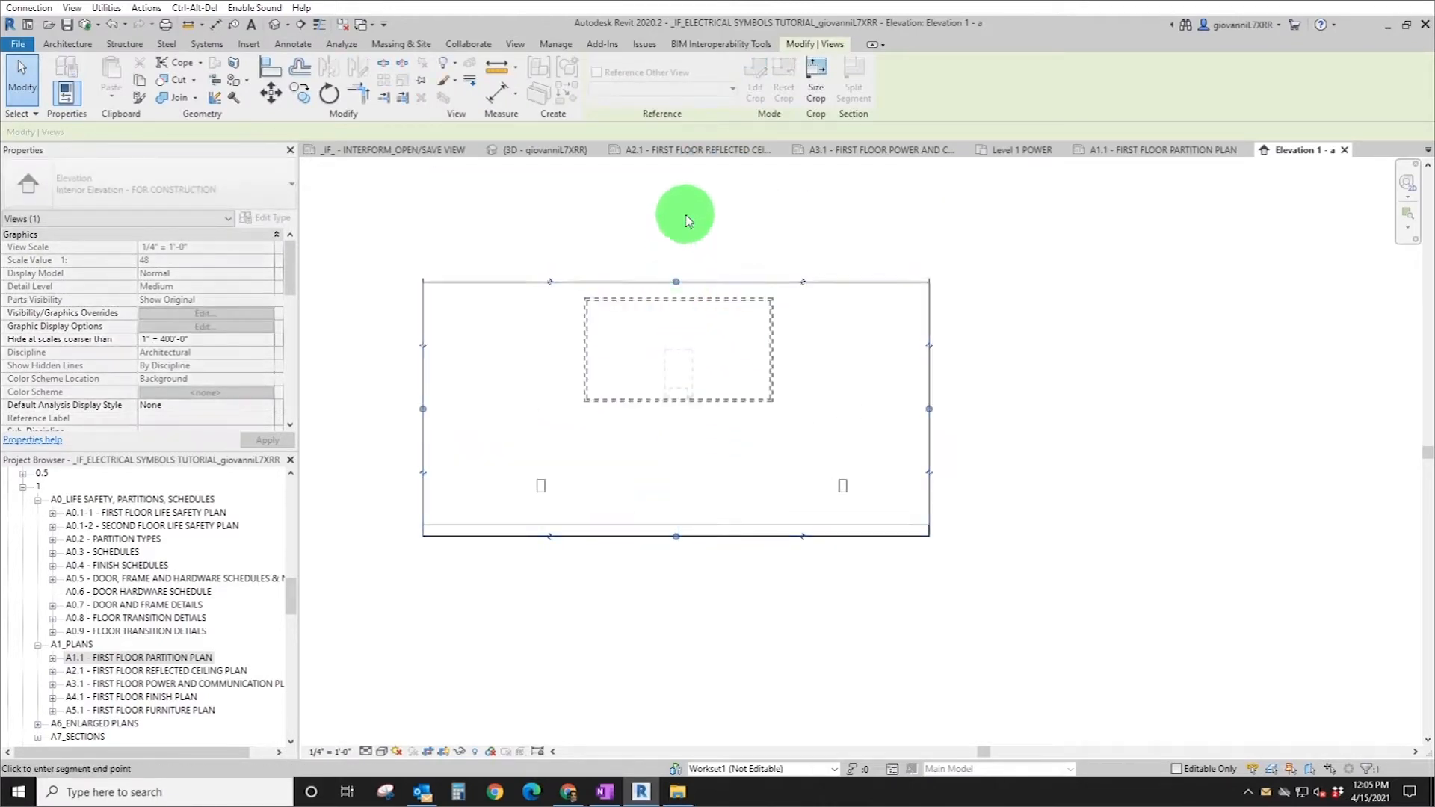
drag(930, 376, 947, 375)
click(924, 456)
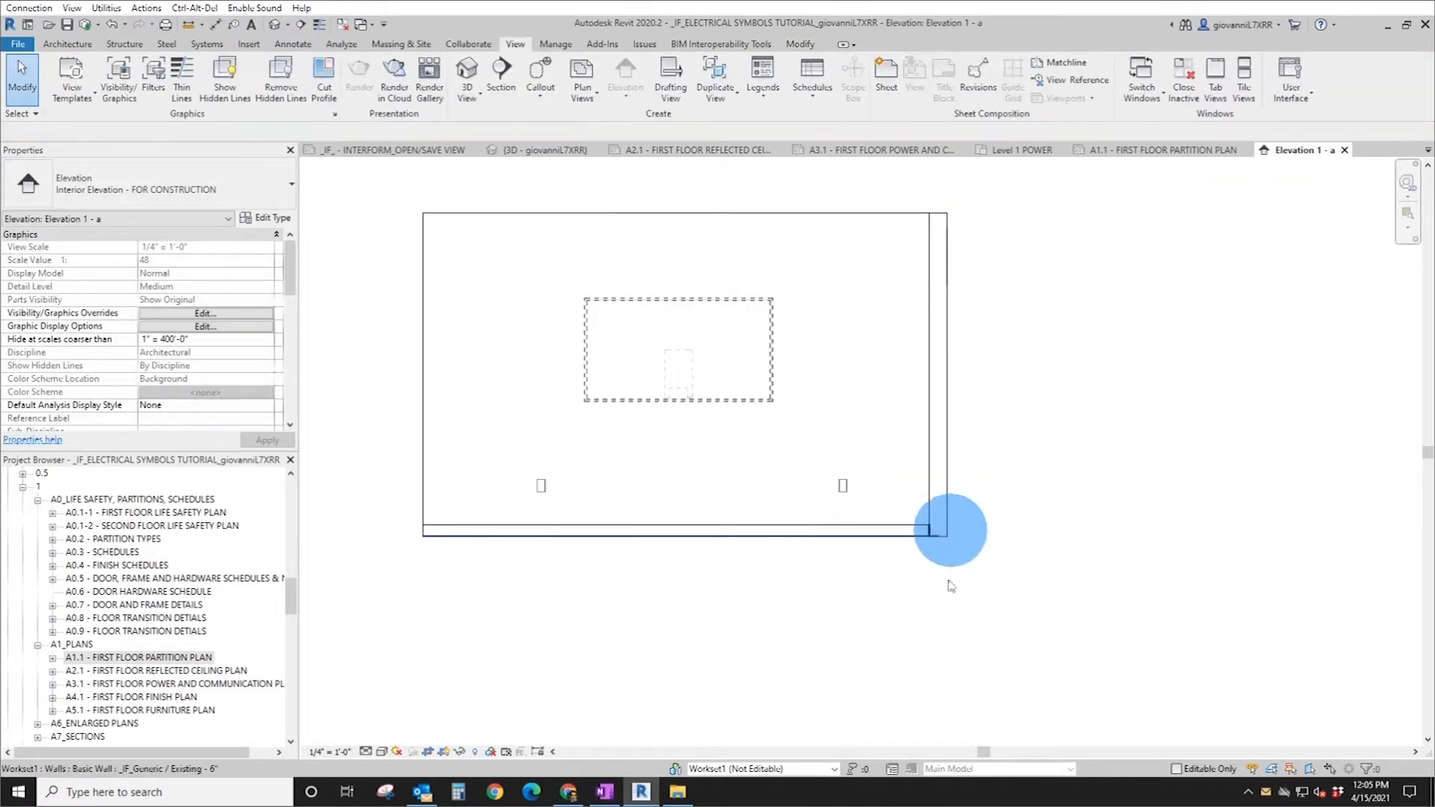
- Compare the mounting heights of the duplex and tele/data wall devices in the elevation
click(843, 487)
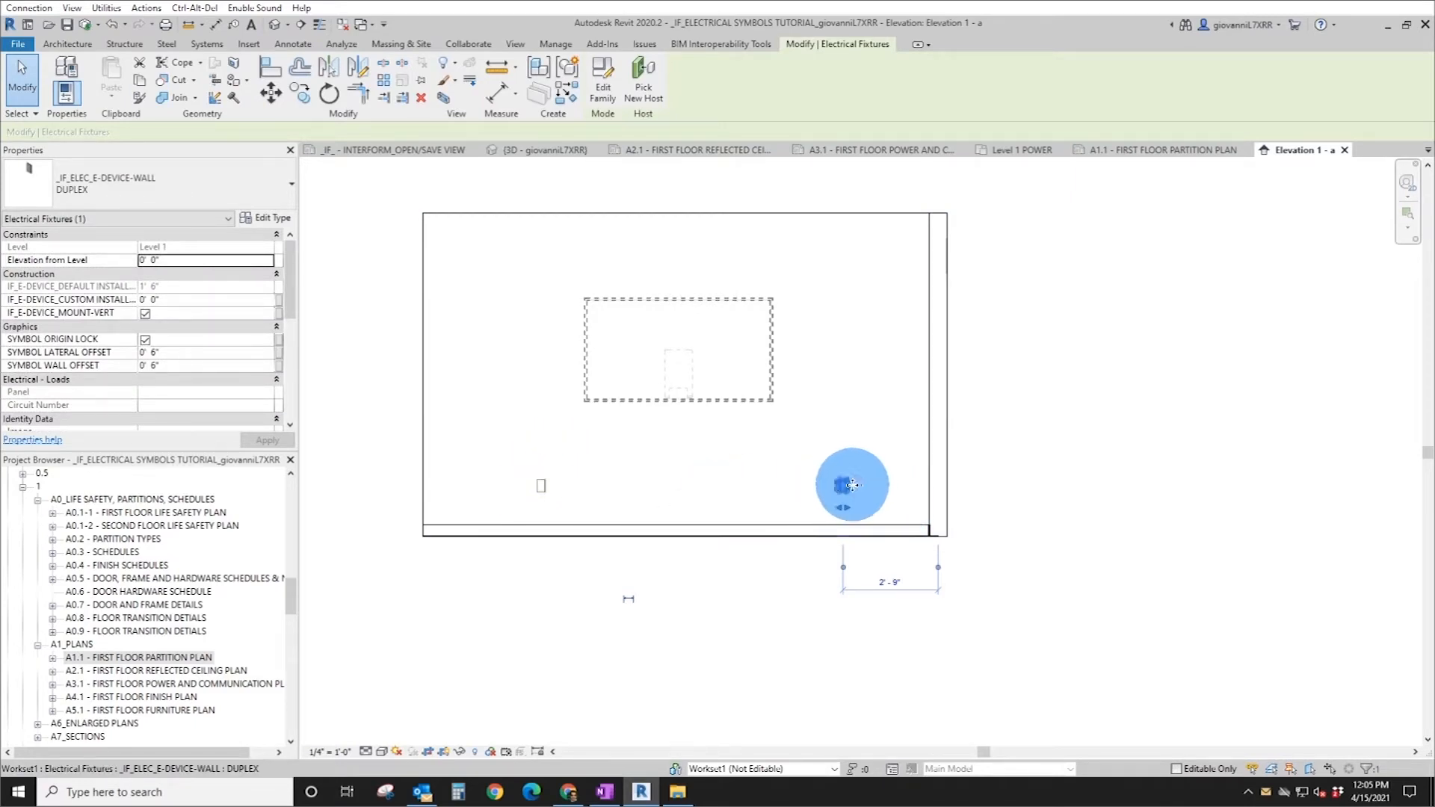
scroll(553, 493, up, 5)
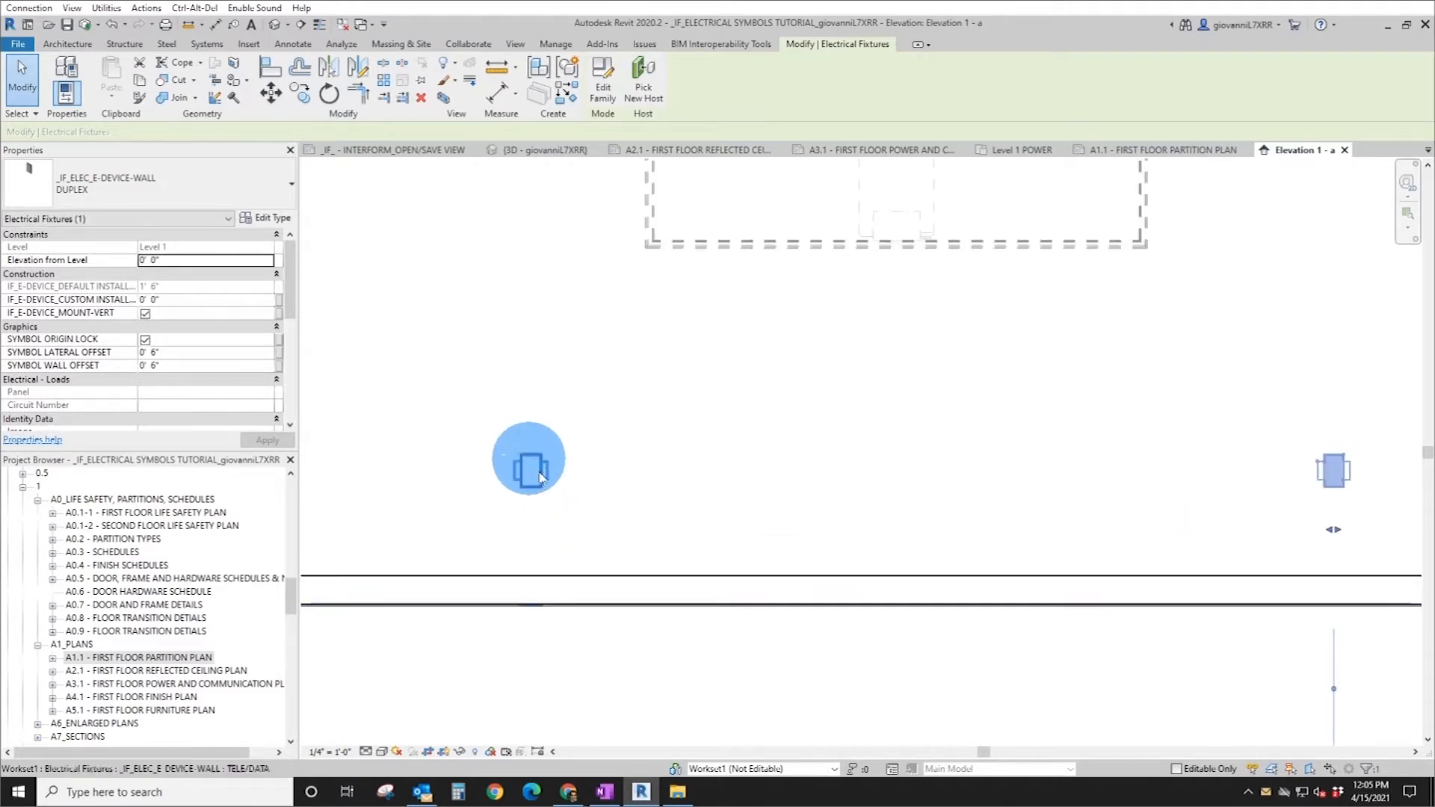
scroll(538, 471, down, 5)
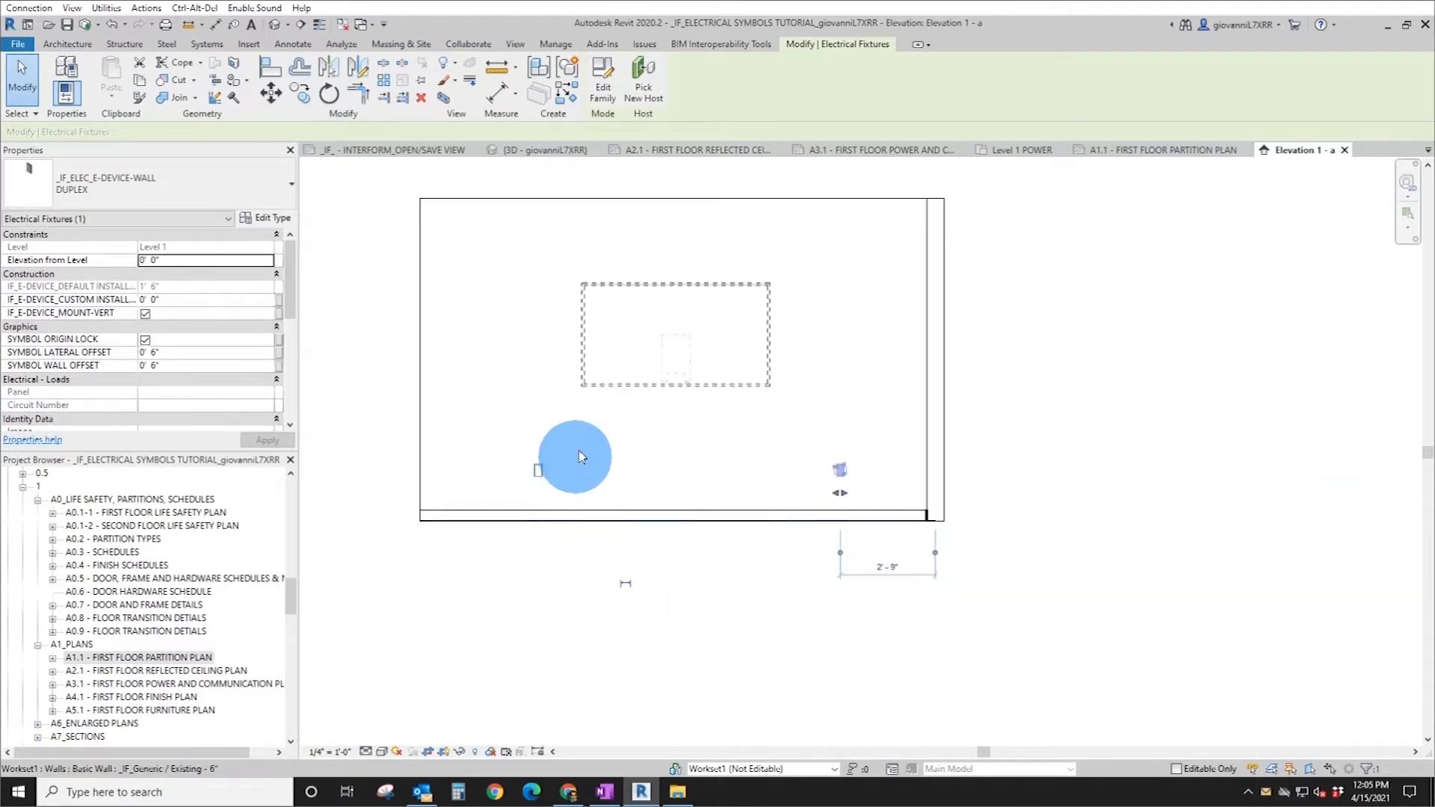
- Check how the duplex wall device shows in sheets A2.1 and A3.1, and return to the Elevation 1 - a view
click(700, 152)
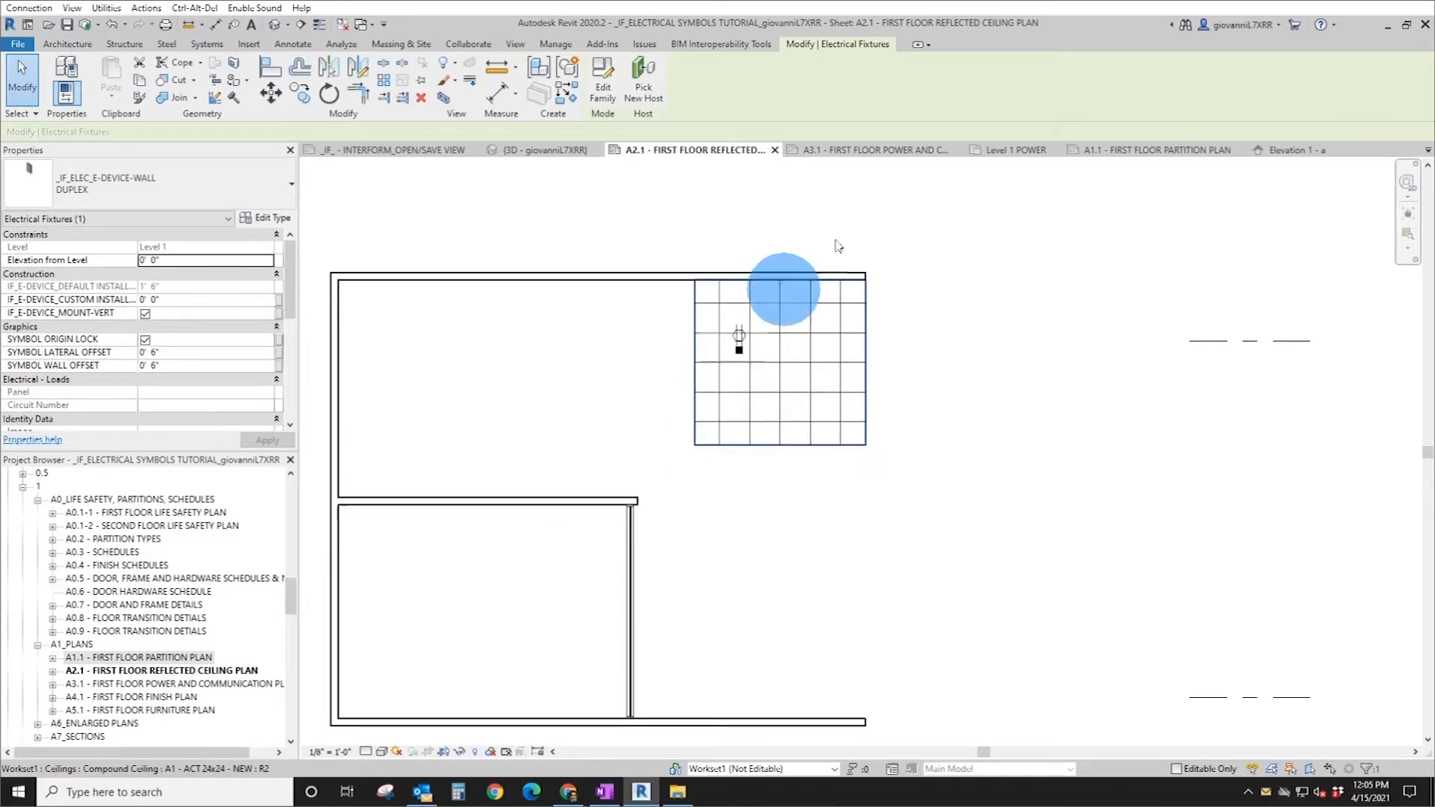
key(ctrl+Tab)
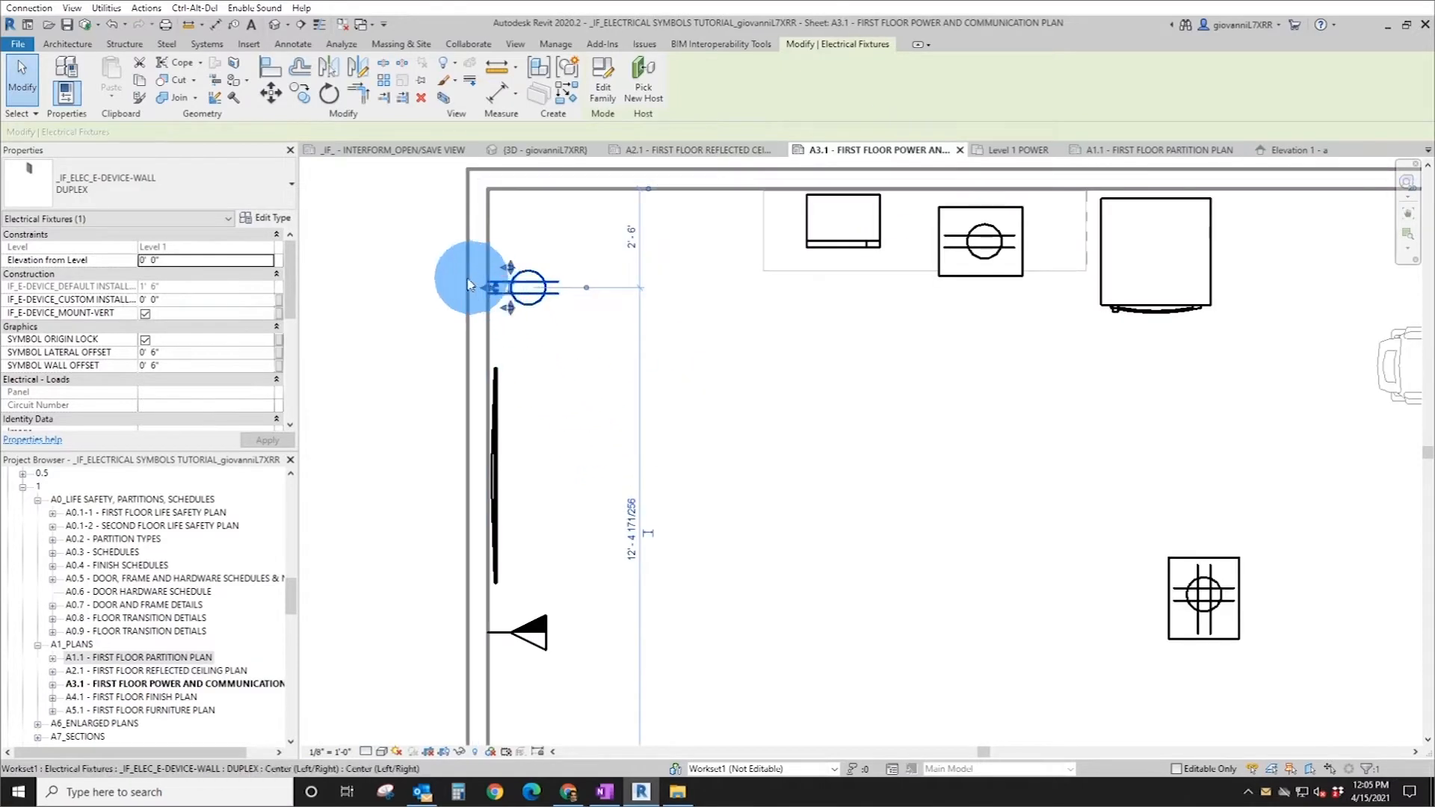
click(1294, 150)
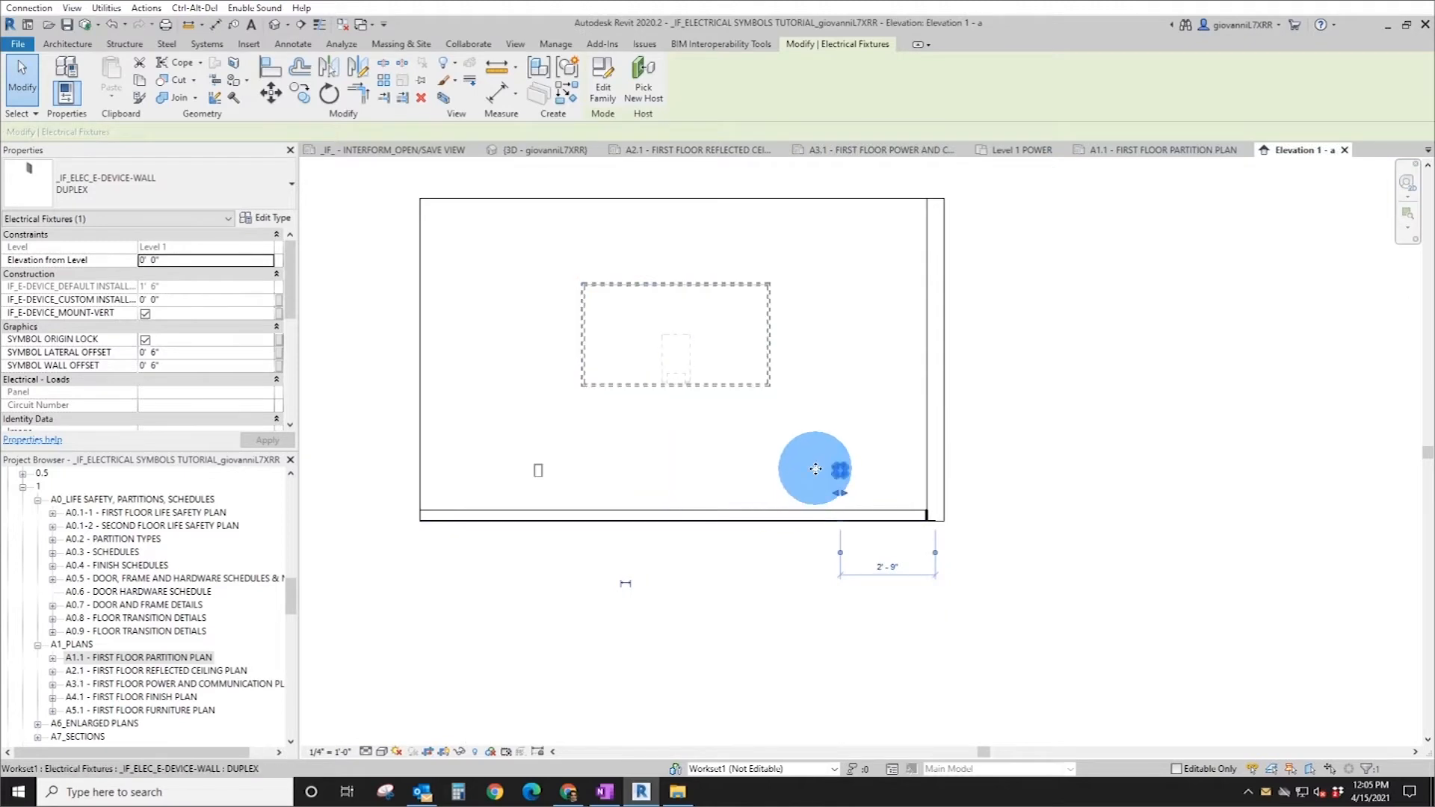
- Try deleting the duplex wall device in the elevation, check sheet A3.1's power plan, and undo the deletion
key(Delete)
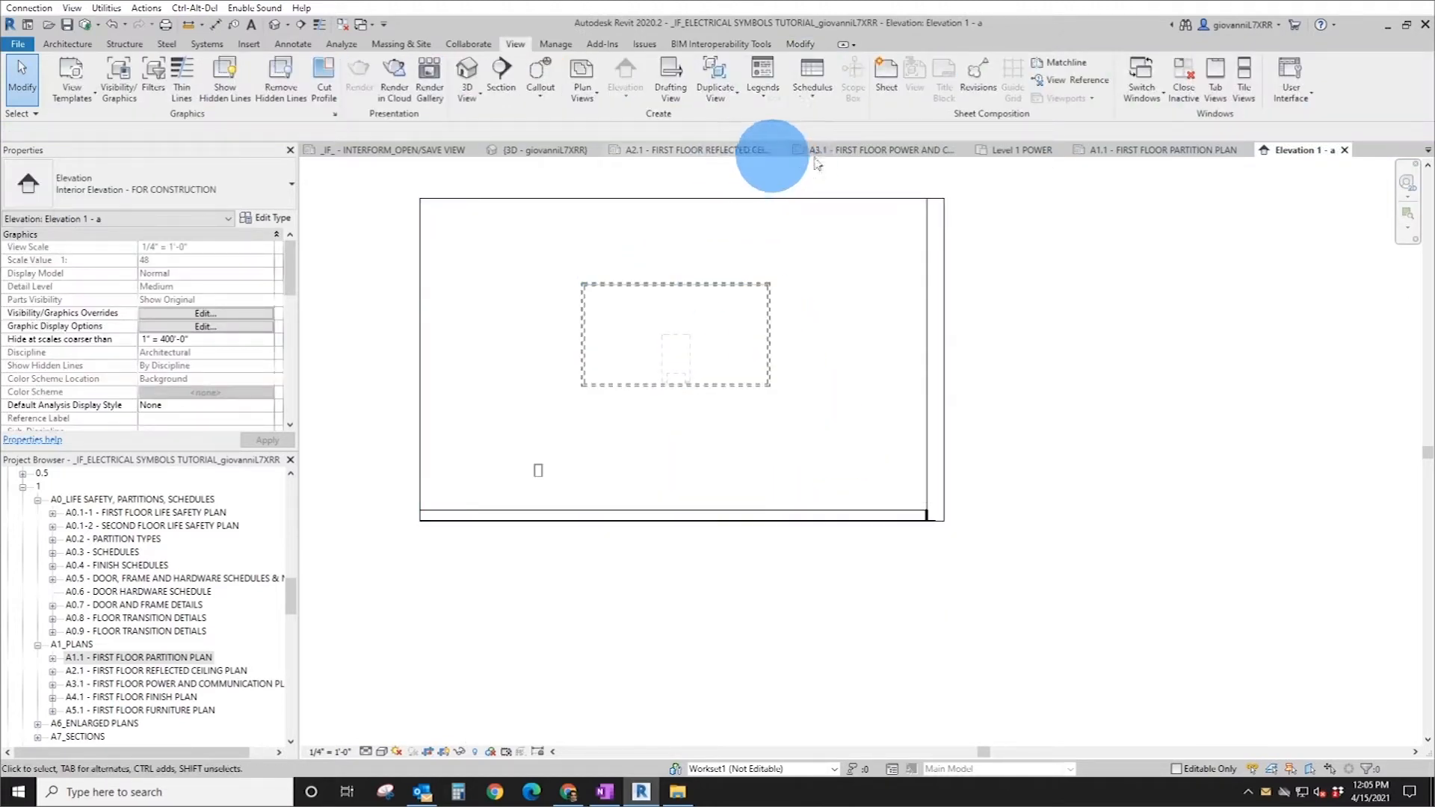
click(900, 150)
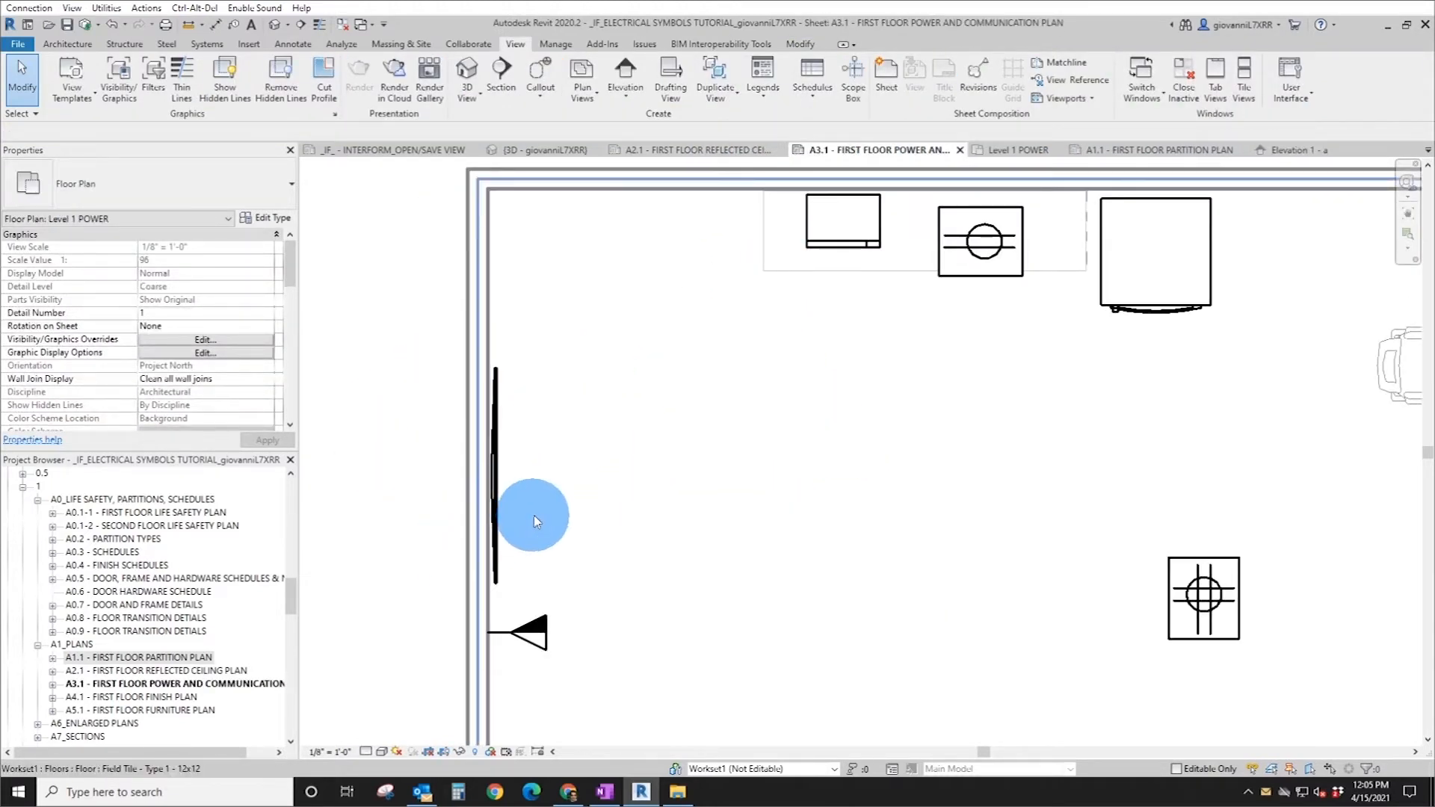
scroll(541, 600, down, 1)
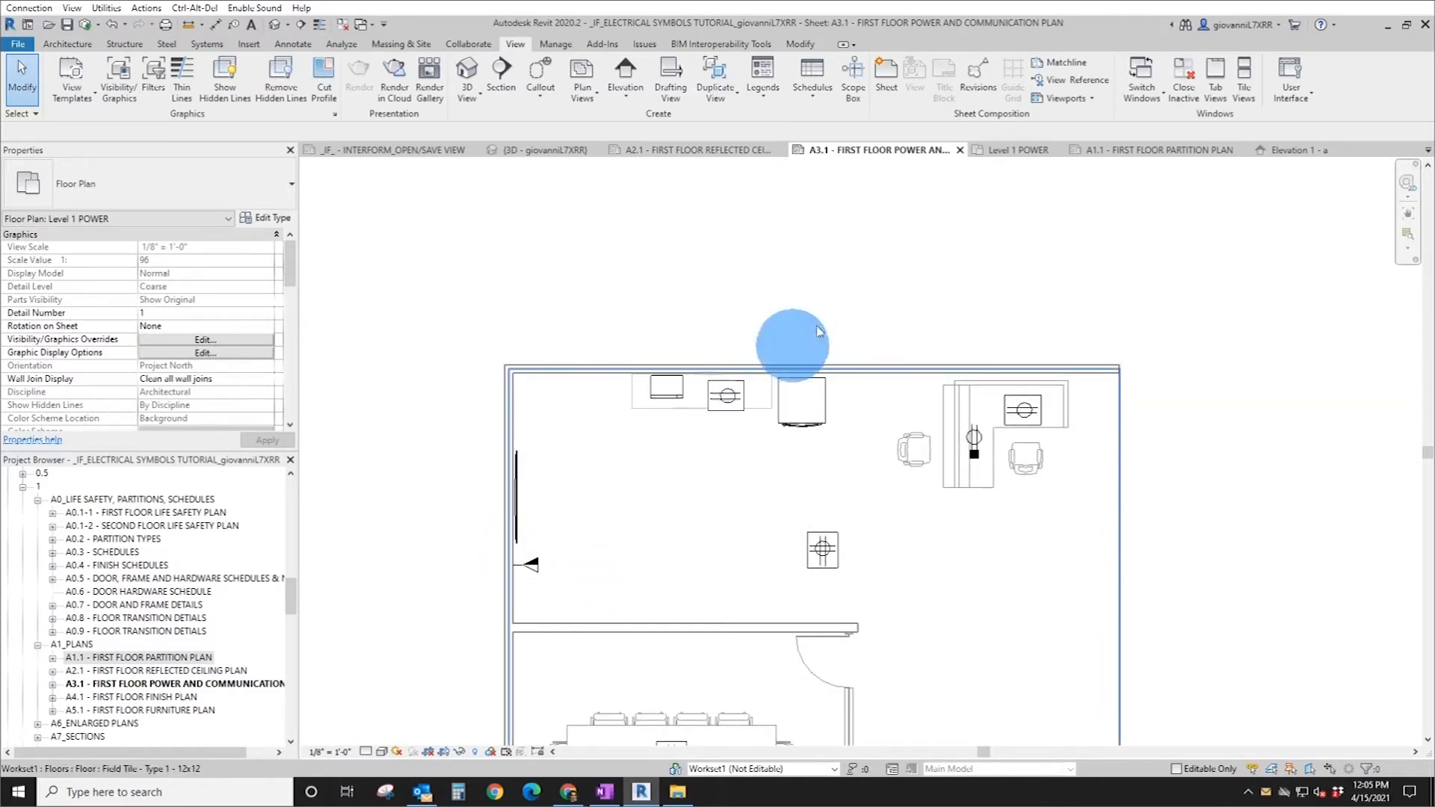
click(538, 422)
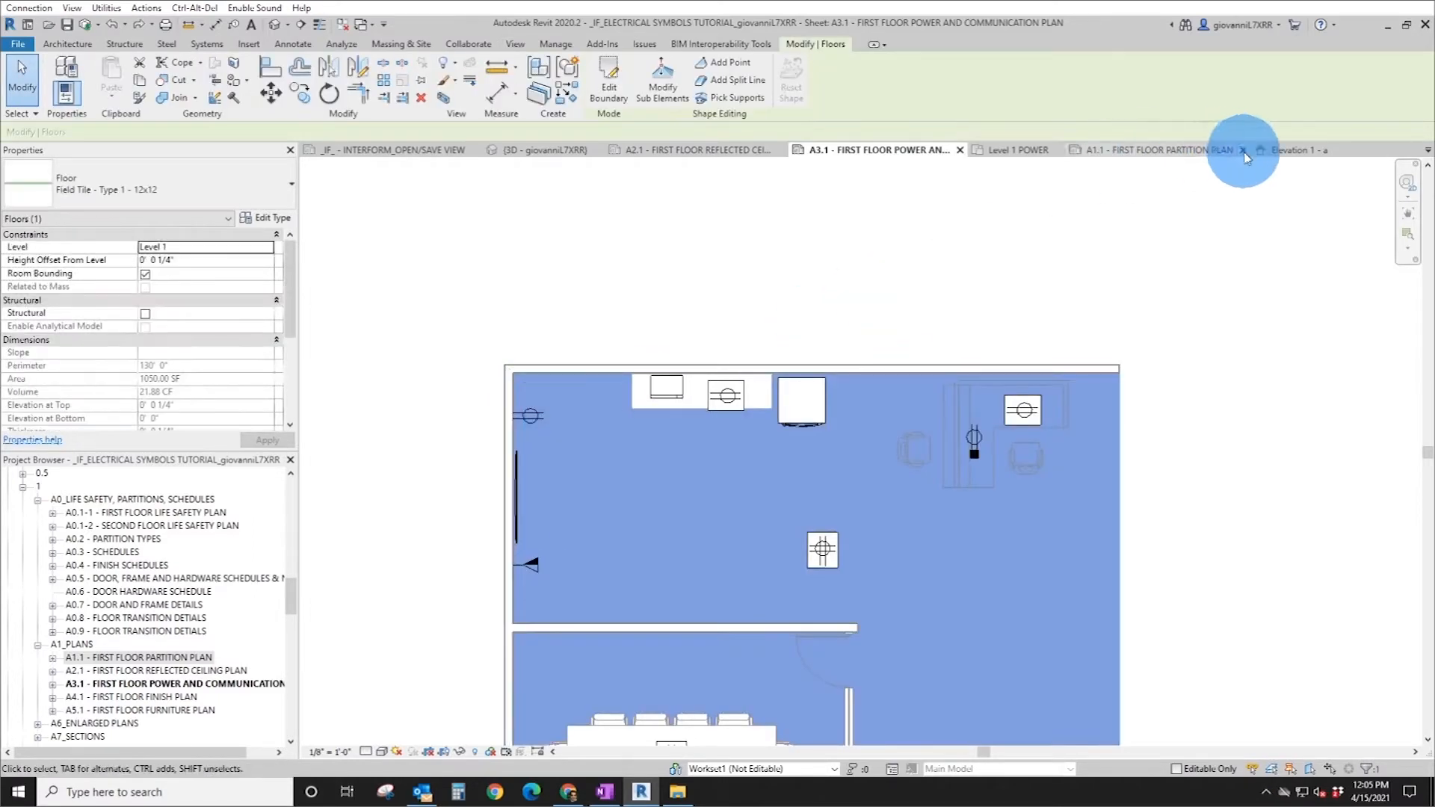
- View the Hide in View options for the duplex wall device in the Elevation 1 - a view, and dismiss them without hiding it
click(1294, 150)
click(840, 472)
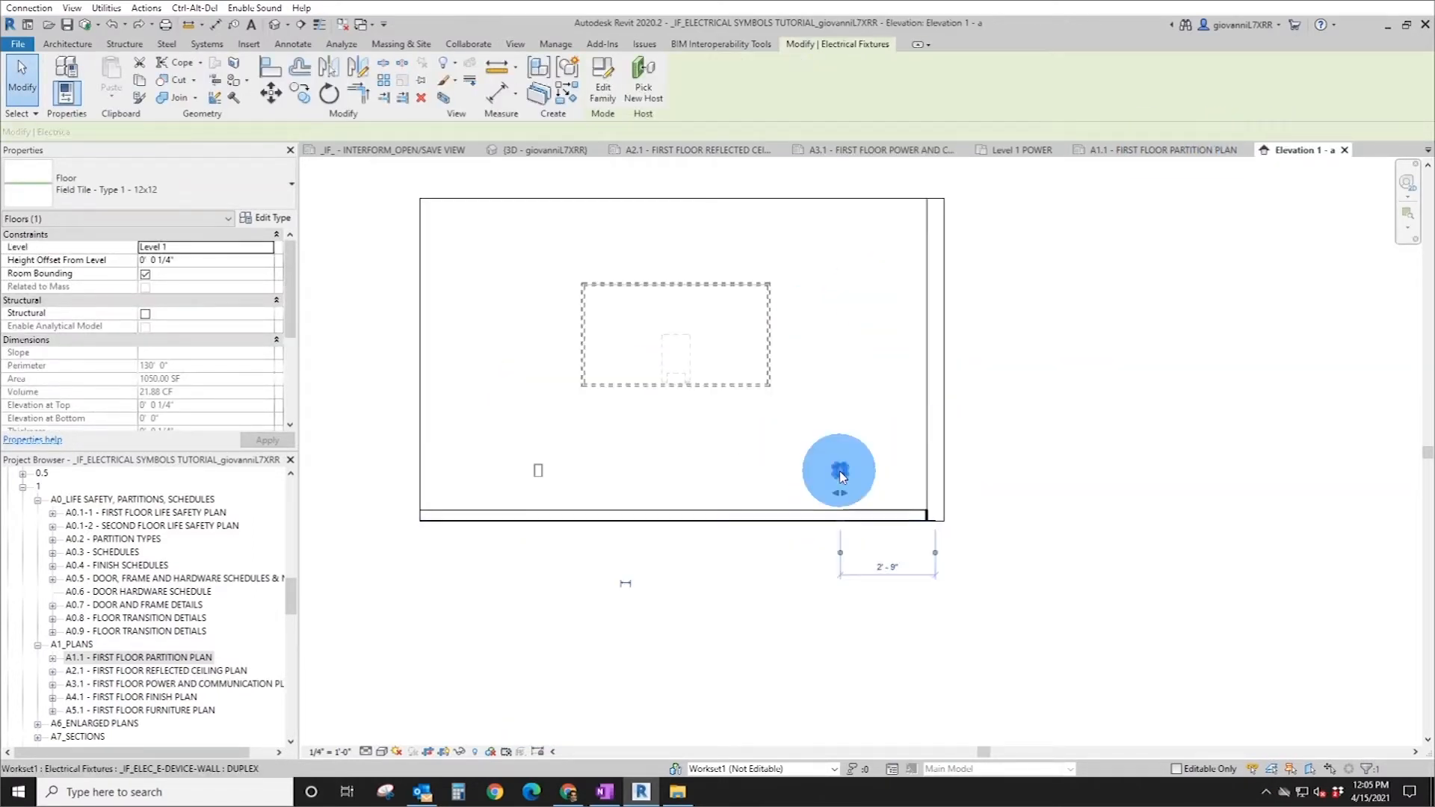
right_click(840, 473)
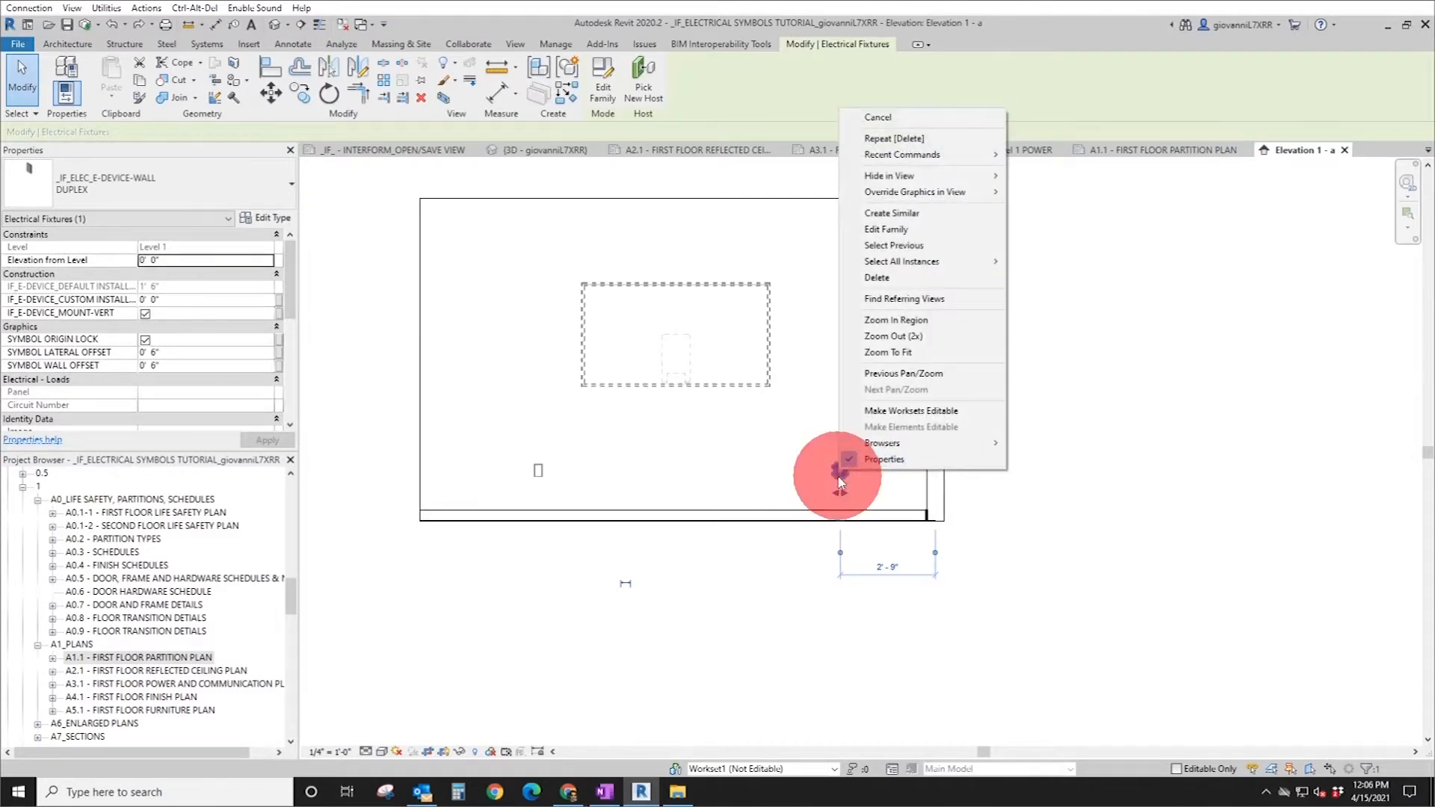
right_click(841, 482)
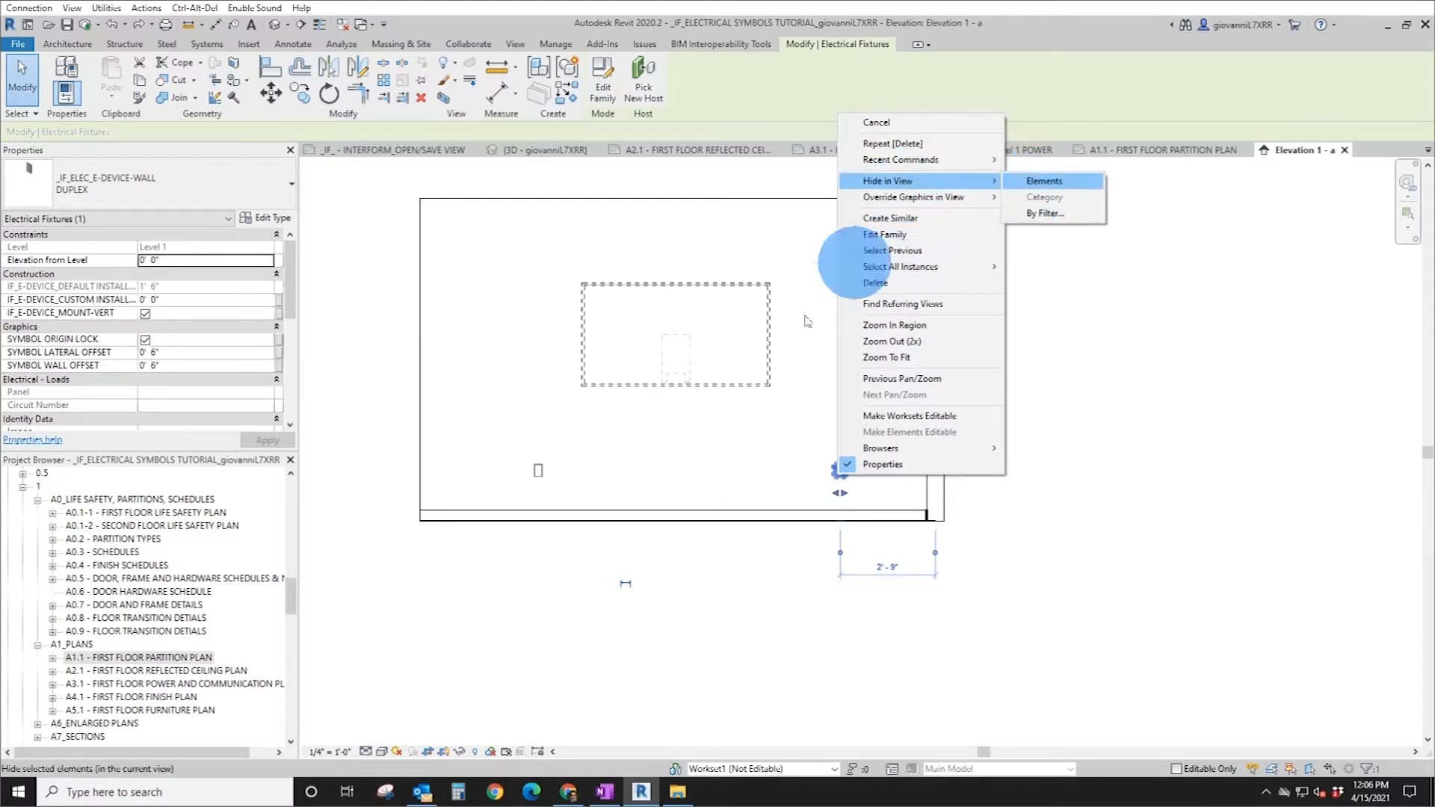
click(768, 477)
click(768, 477)
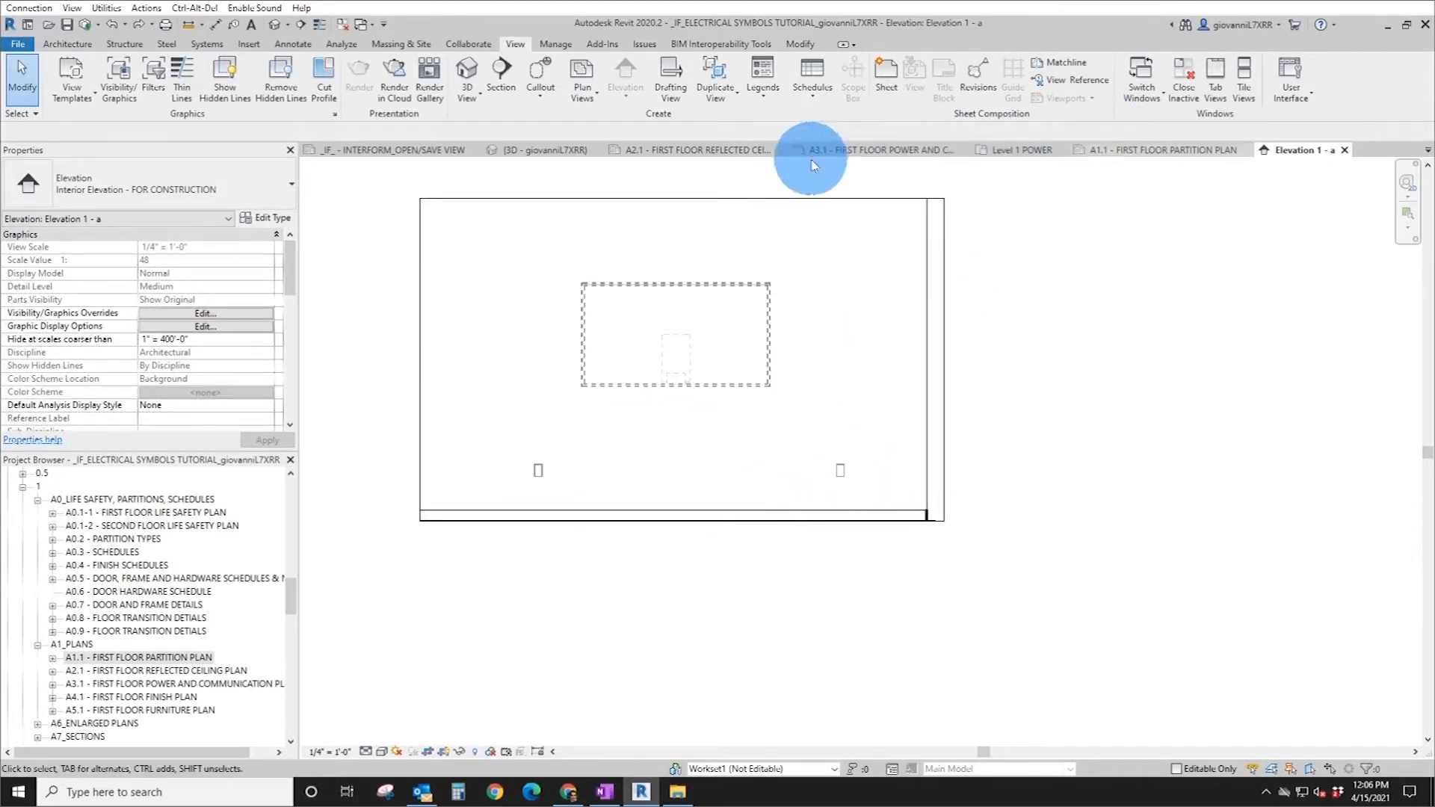
- Select the duplex wall device in sheet A3.1's power plan and examine its symbol against the wall
click(836, 152)
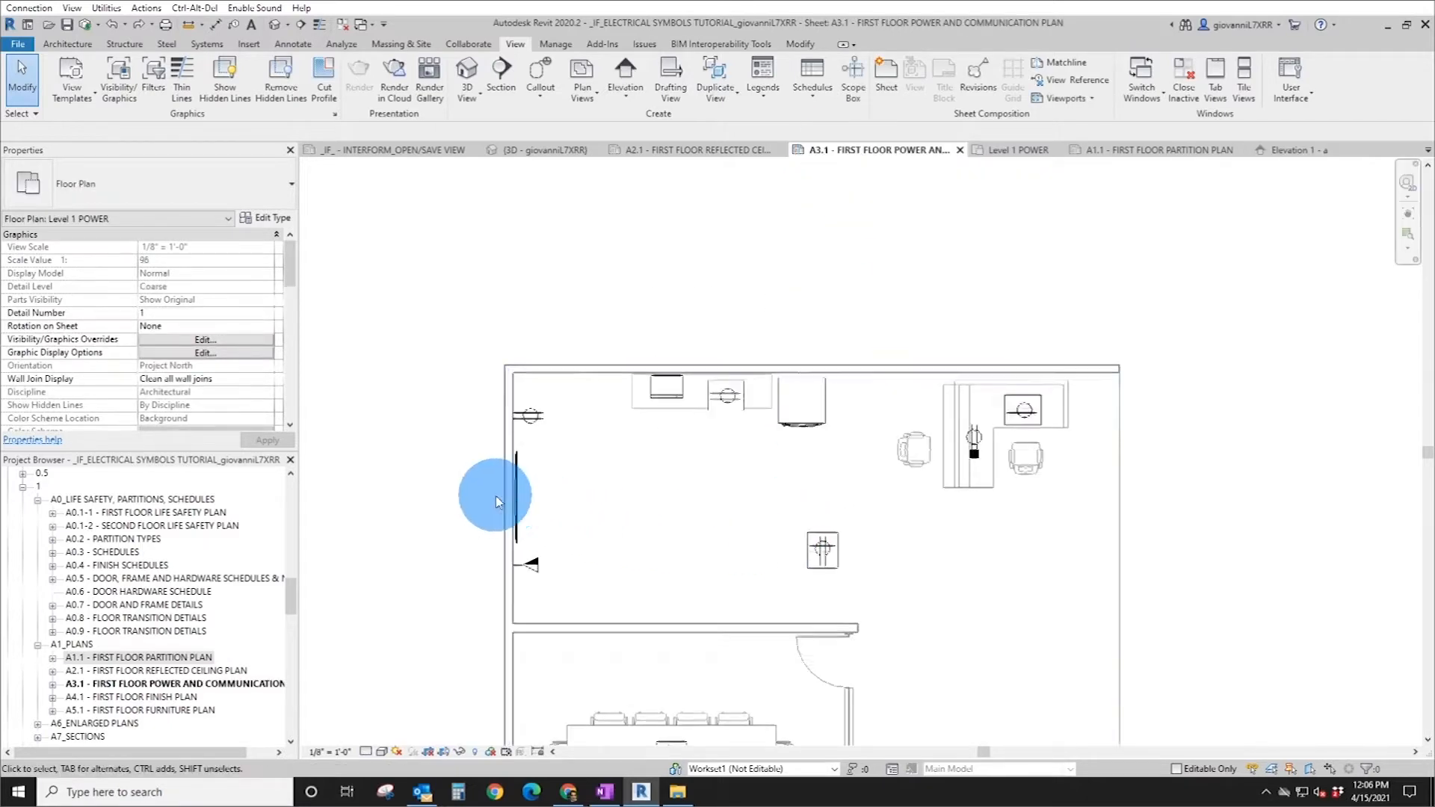
scroll(494, 486, up, 3)
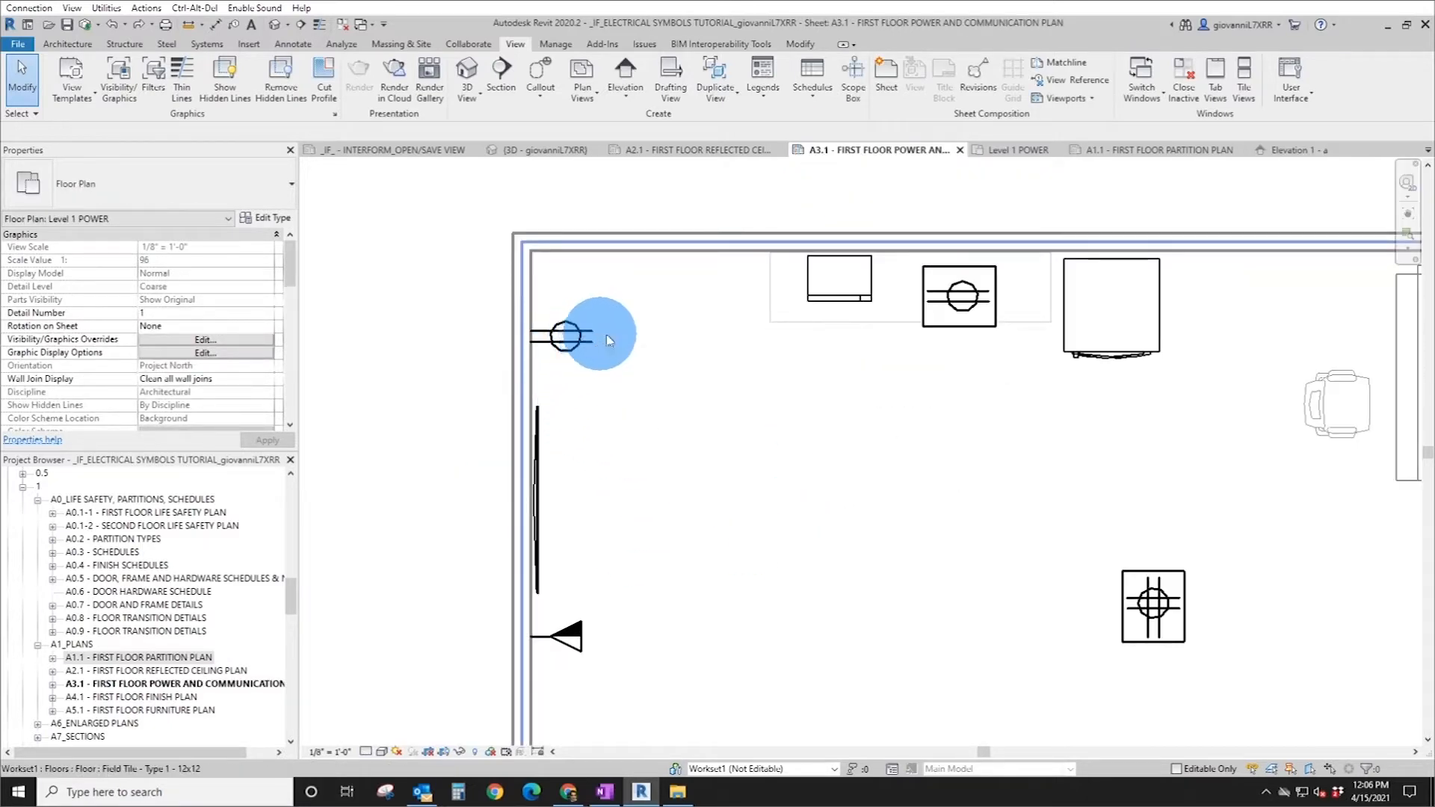
click(548, 337)
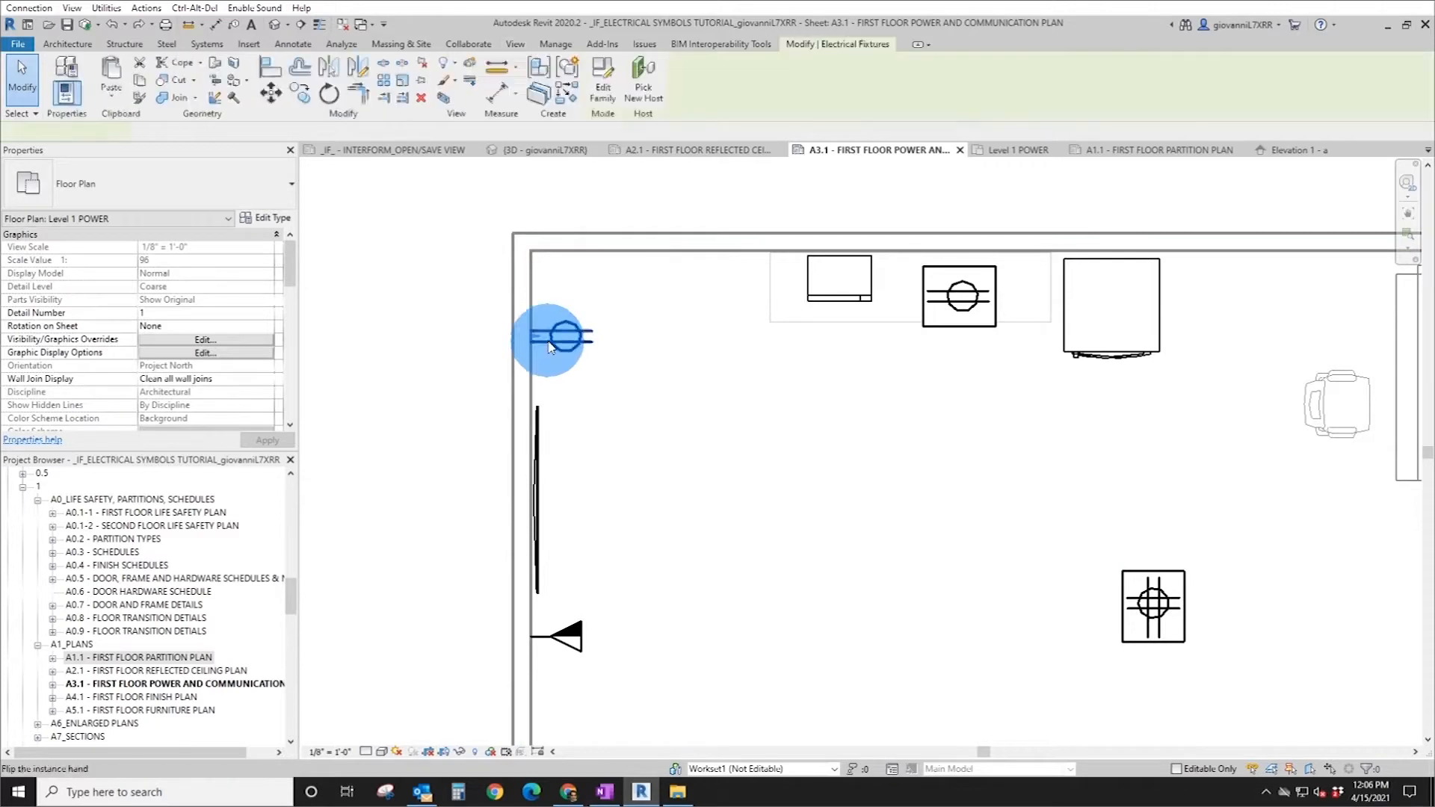
scroll(575, 388, up, 4)
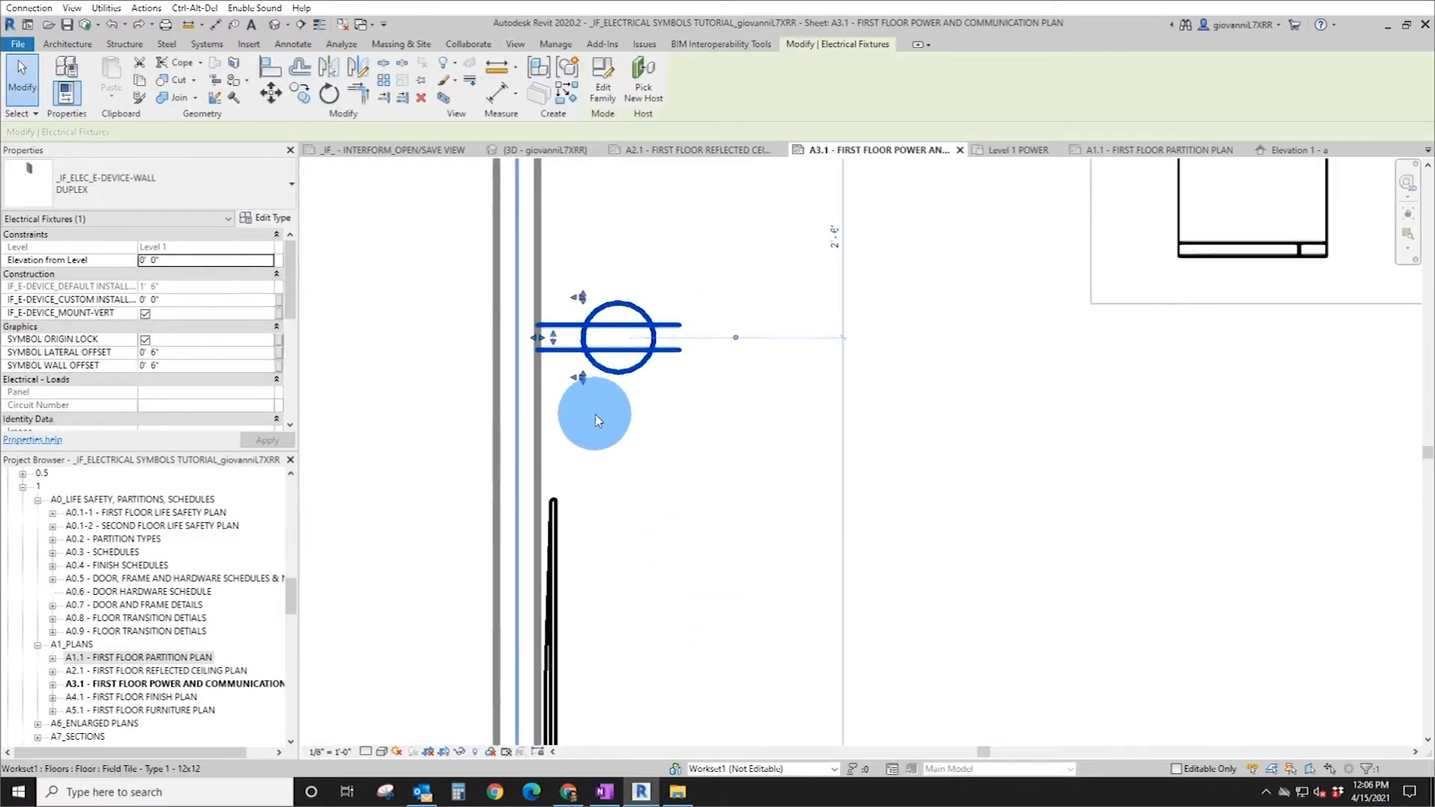
scroll(590, 396, down, 2)
scroll(522, 464, up, 2)
middle_drag(673, 419, 576, 291)
scroll(576, 291, down, 4)
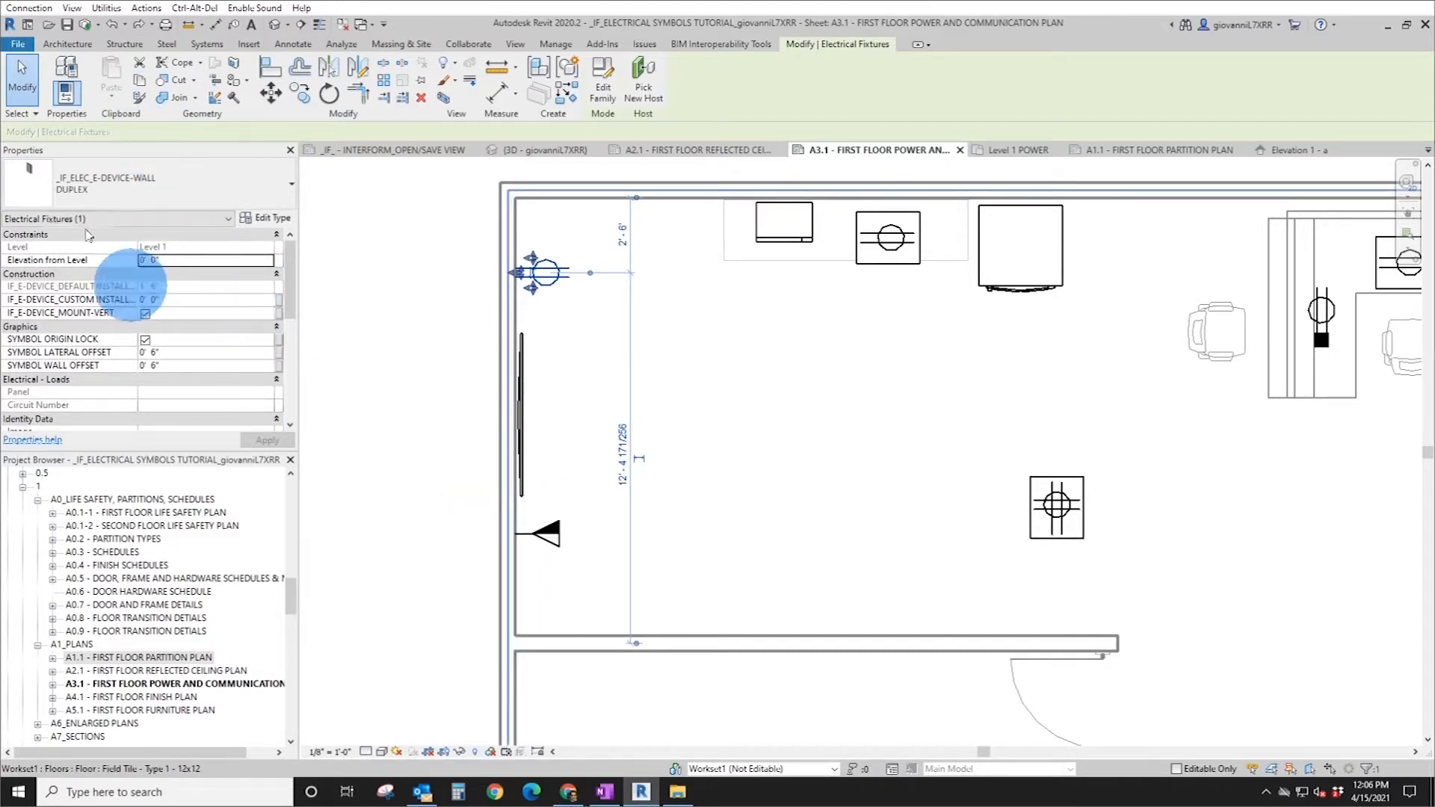
- Match the type of the tele/data device below the screen to the duplex wall device in the power plan
click(139, 98)
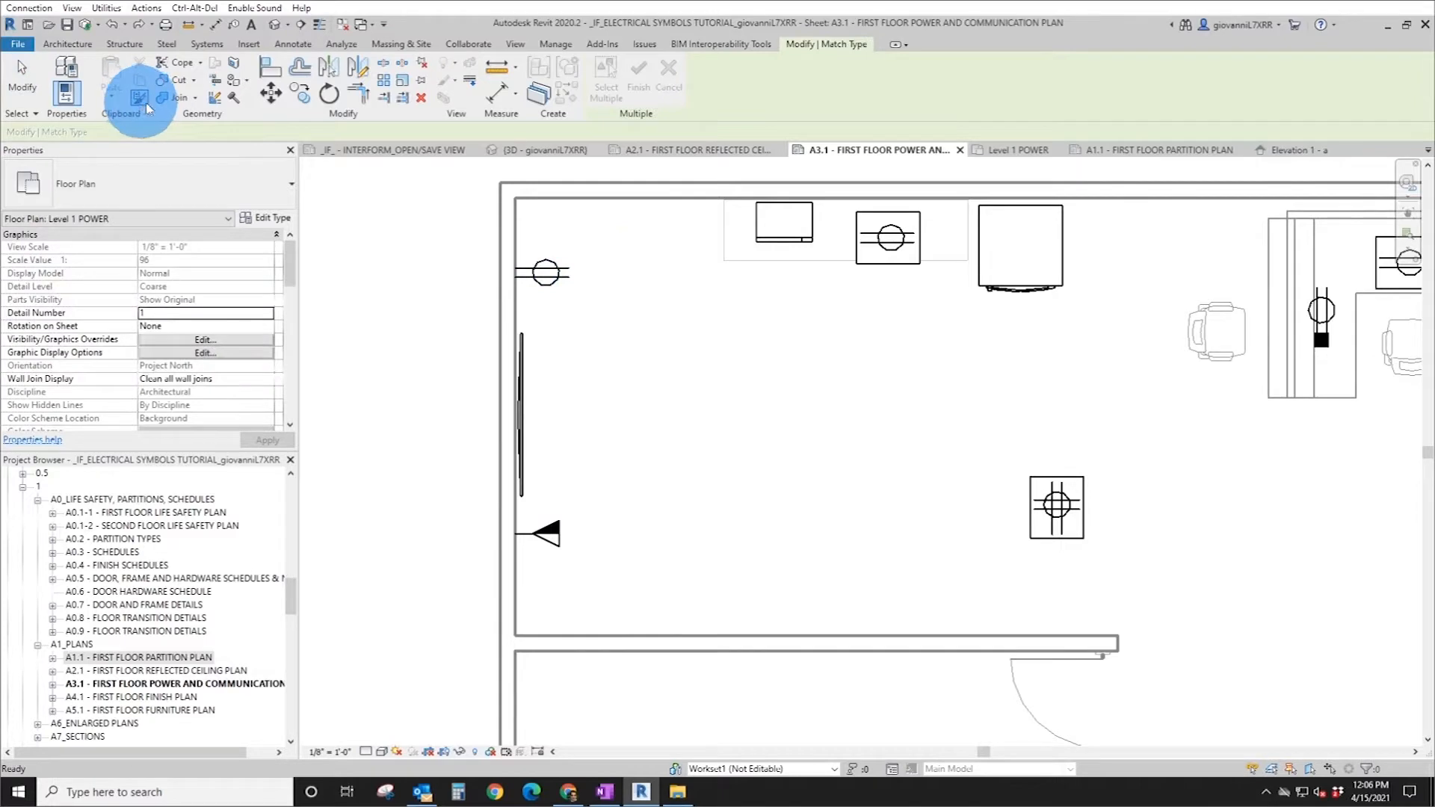
click(528, 276)
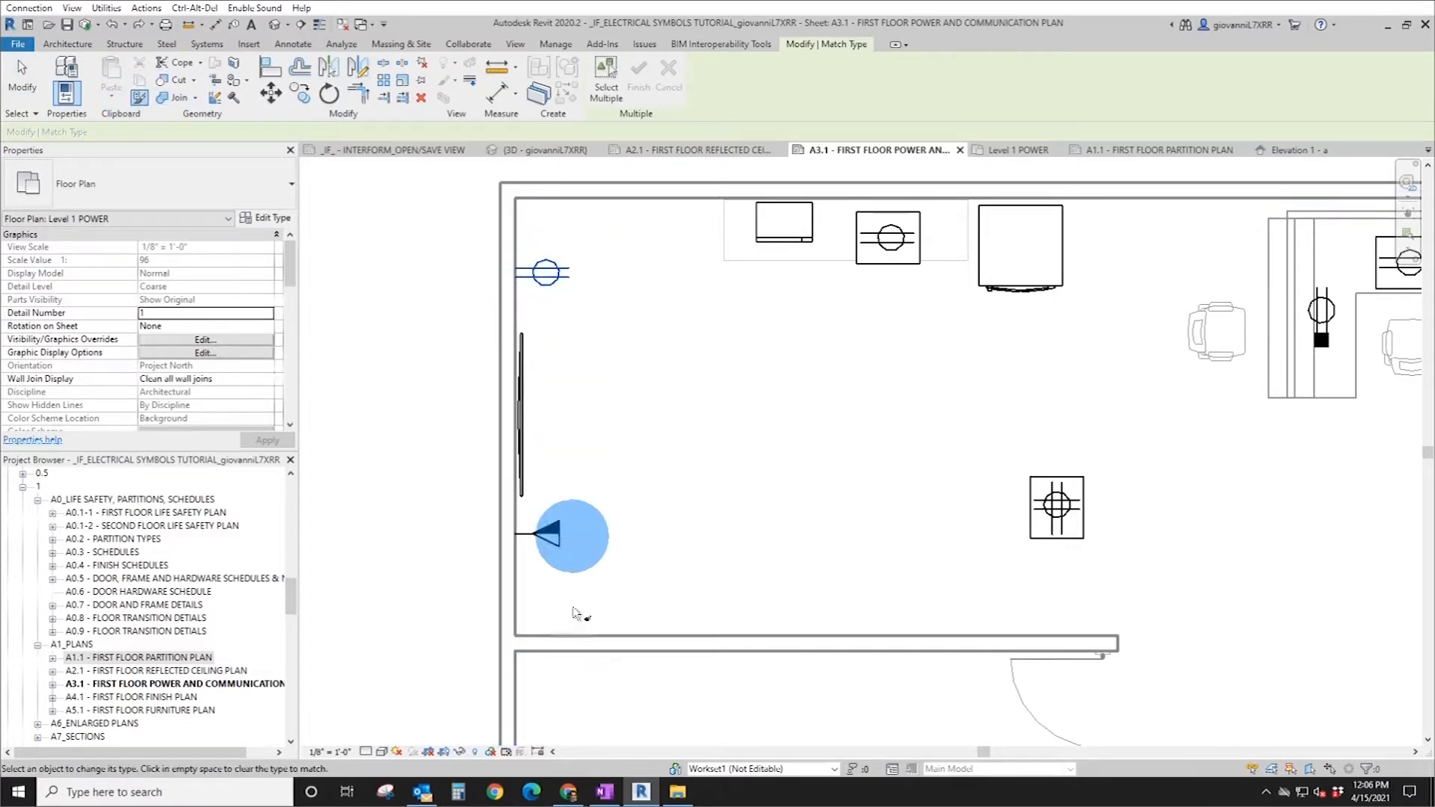
click(528, 544)
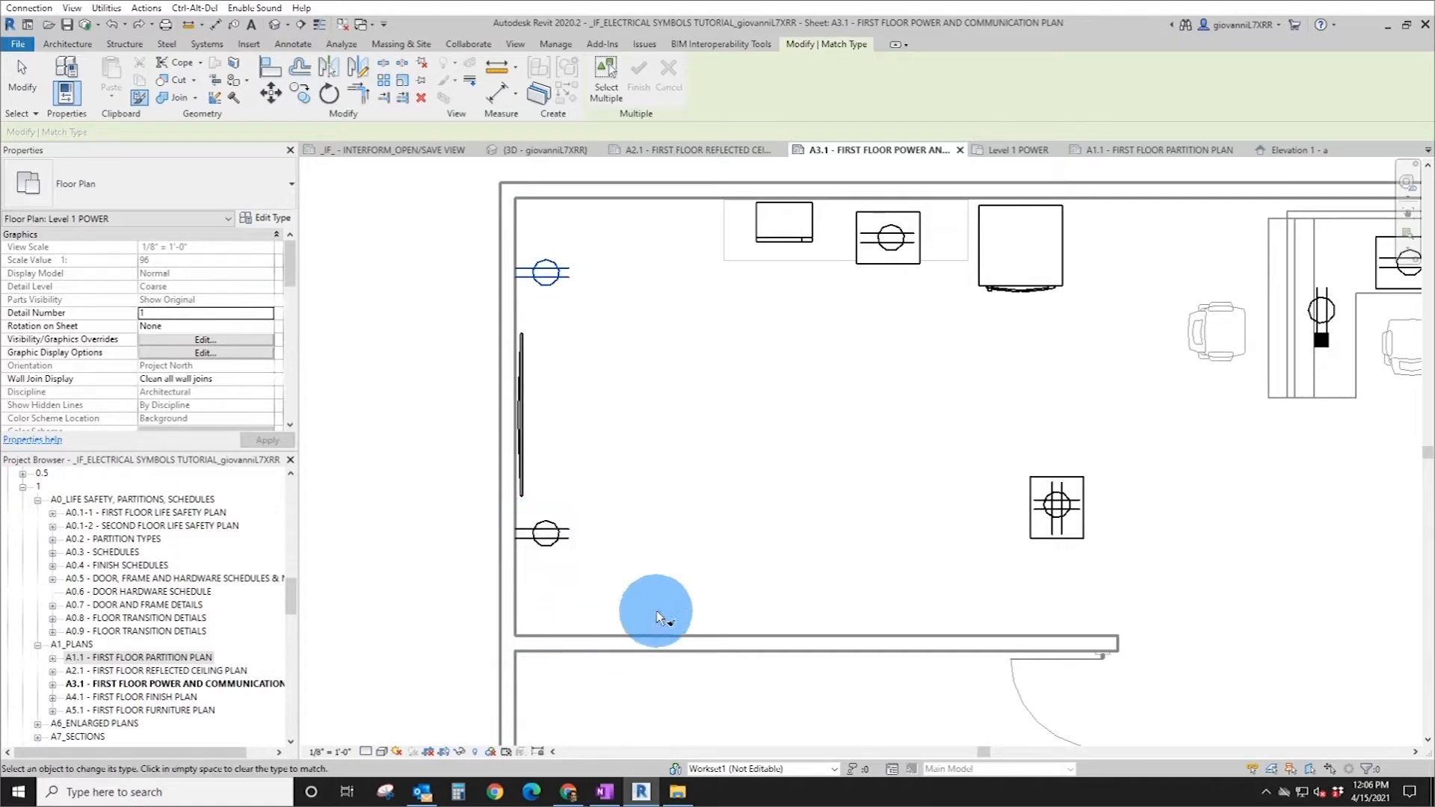
key(Escape)
key(Escape)
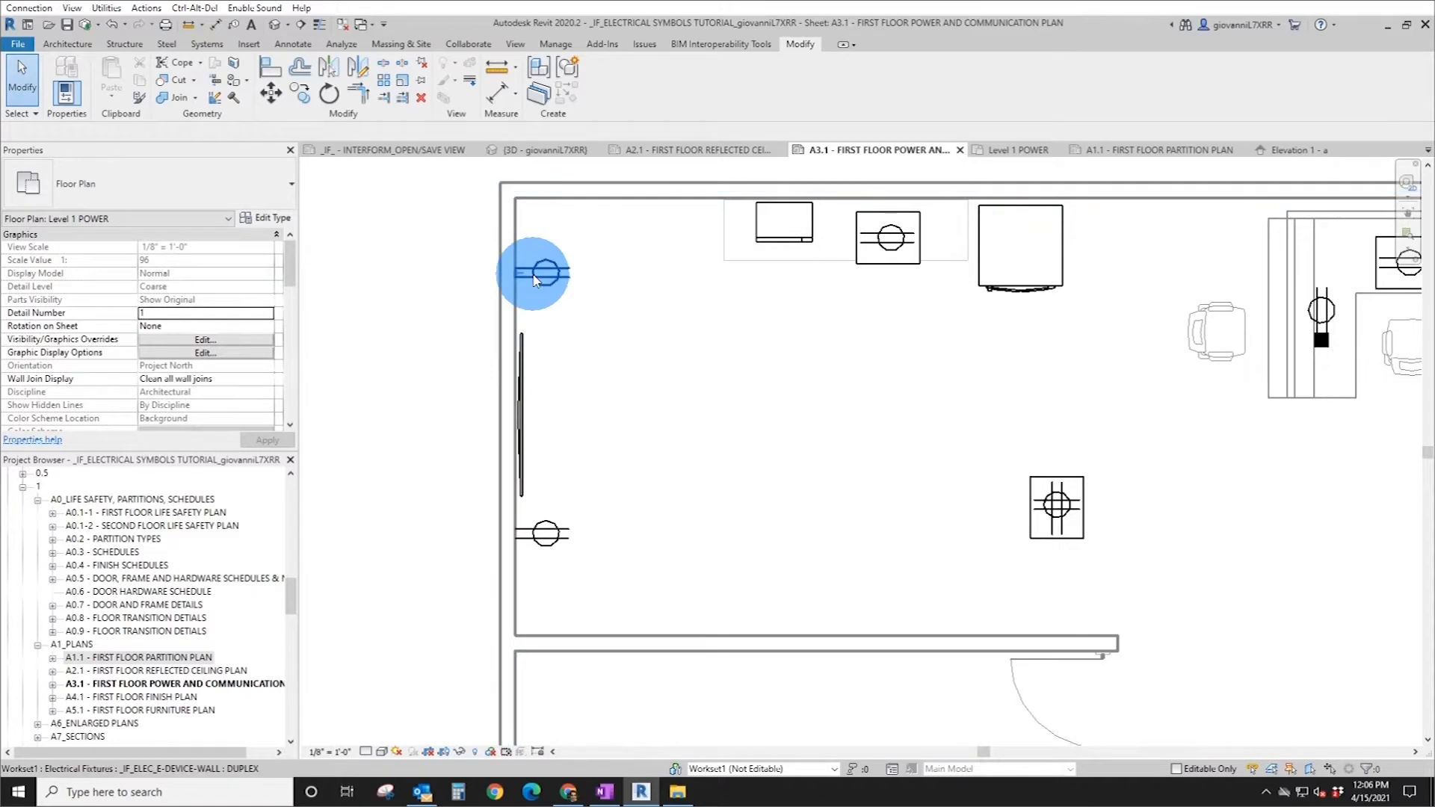
- Copy the upper duplex device along the same wall to about 3'-9" from the adjoining wall
click(543, 274)
click(299, 92)
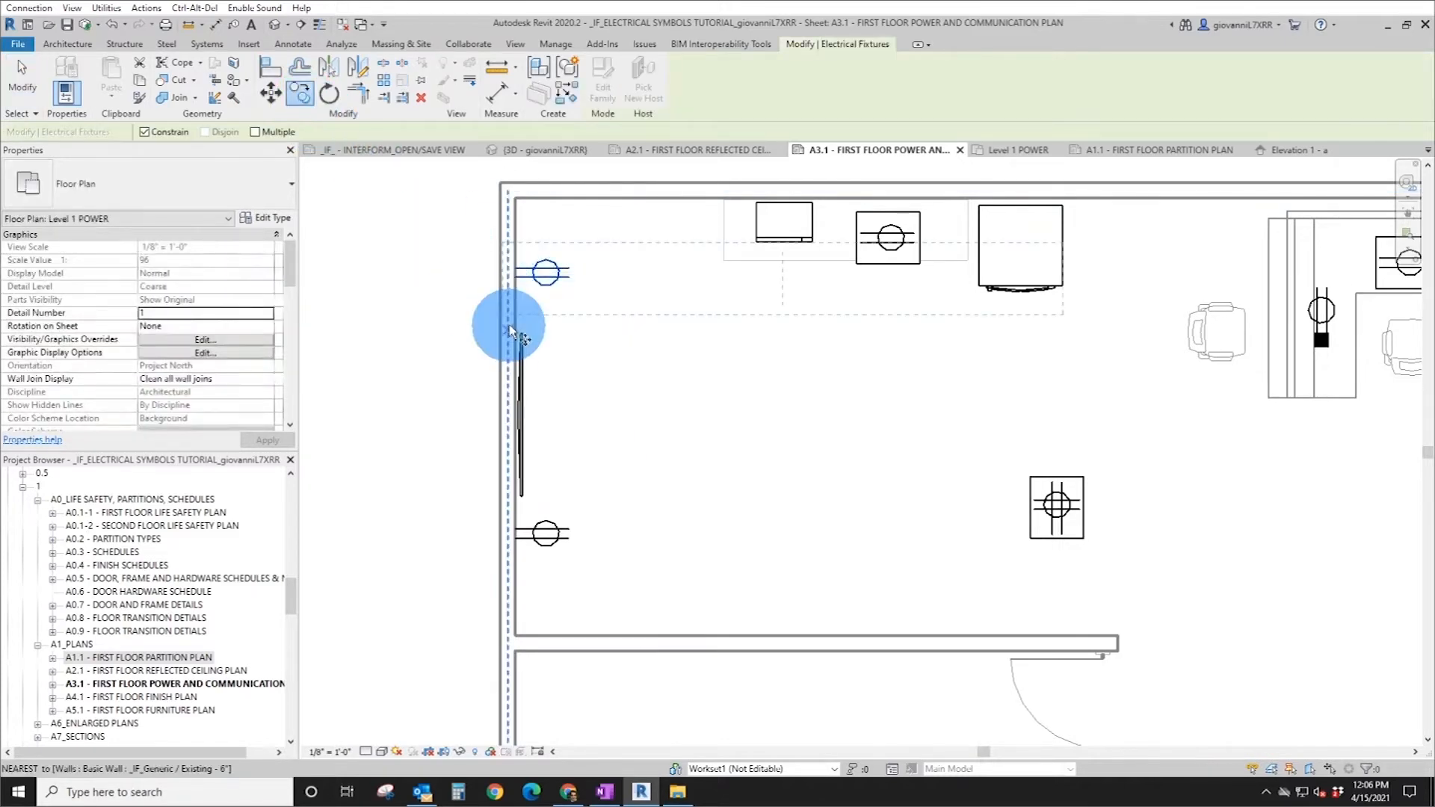
click(502, 366)
scroll(535, 316, up, 5)
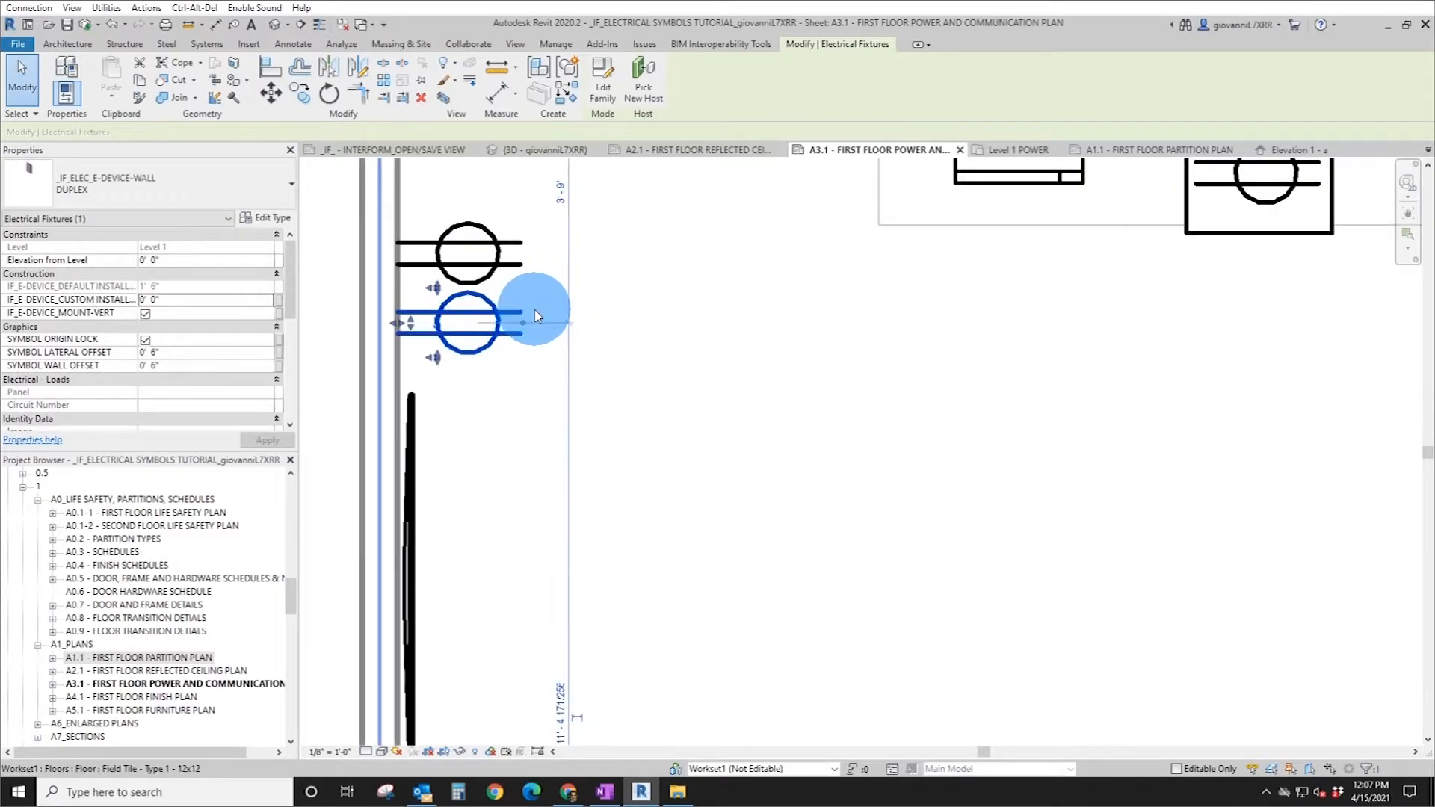
- Nudge the copied duplex towards the original until it sits about 3'-3" from the adjoining wall, overlapping the original's symbol
key(Up)
key(Up)
key(Up)
key(Up)
key(Up)
key(Up)
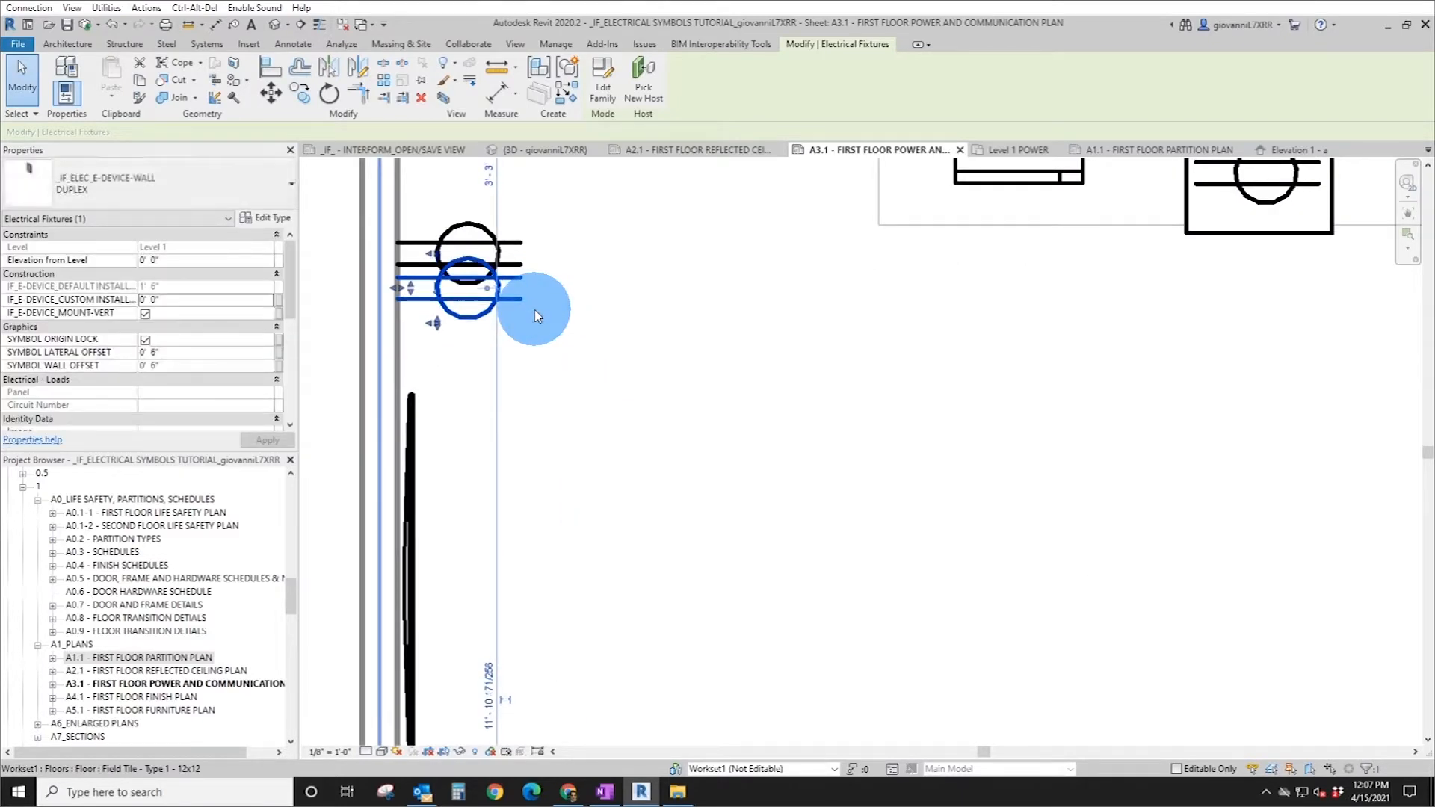
- Compare the two neighbouring duplex devices in the Elevation 1 - a view and nudge the copy slightly closer to the original
click(1280, 150)
scroll(833, 480, up, 8)
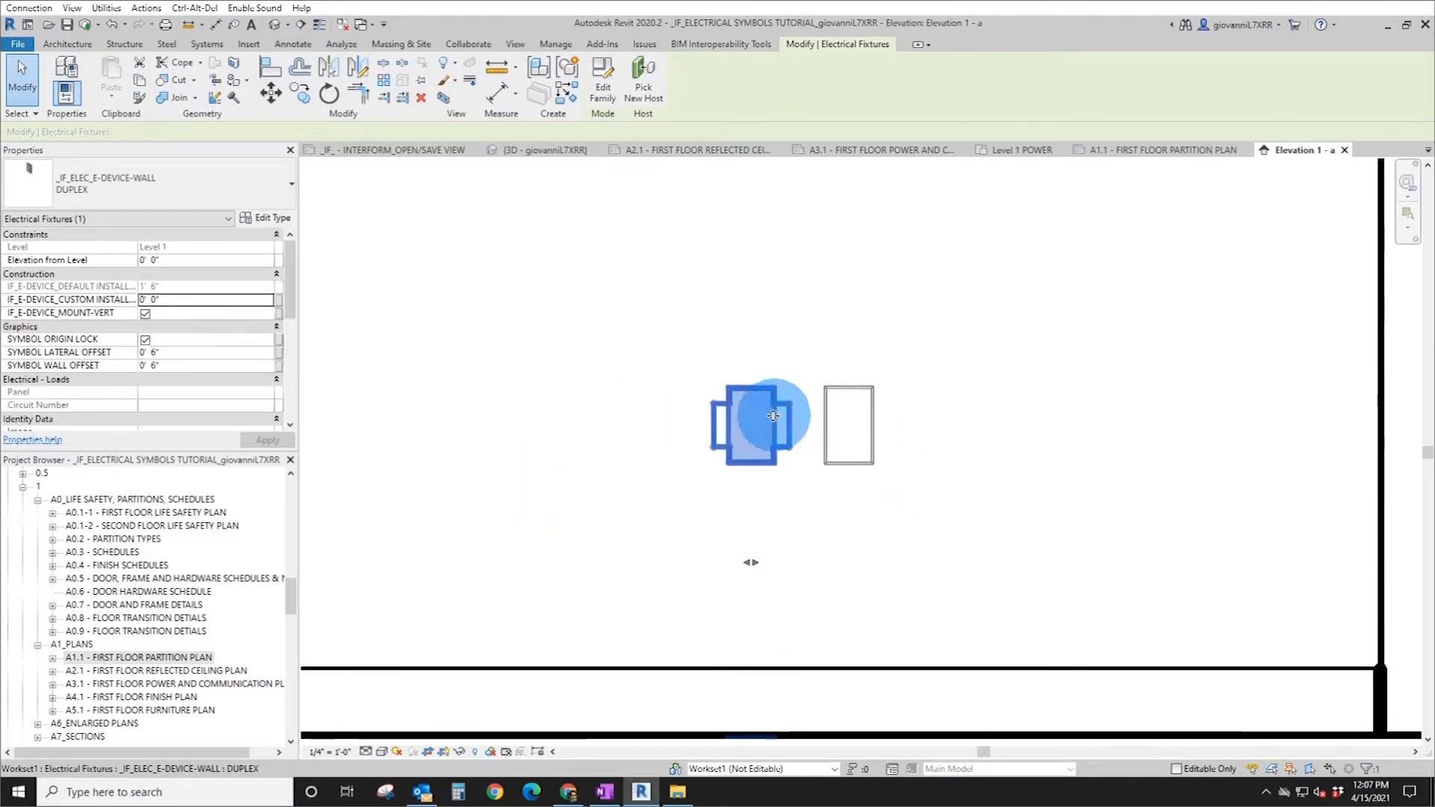
key(Escape)
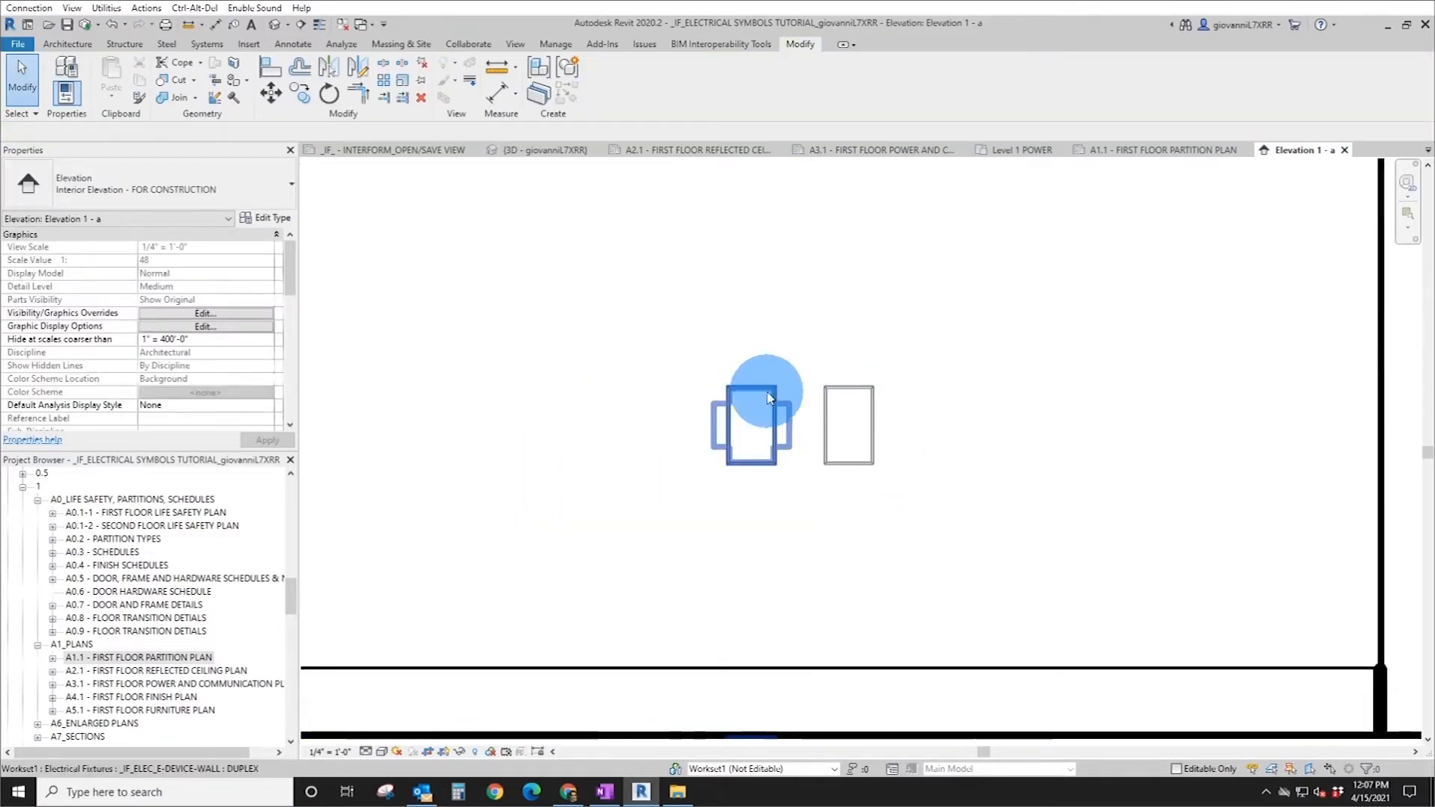
click(775, 391)
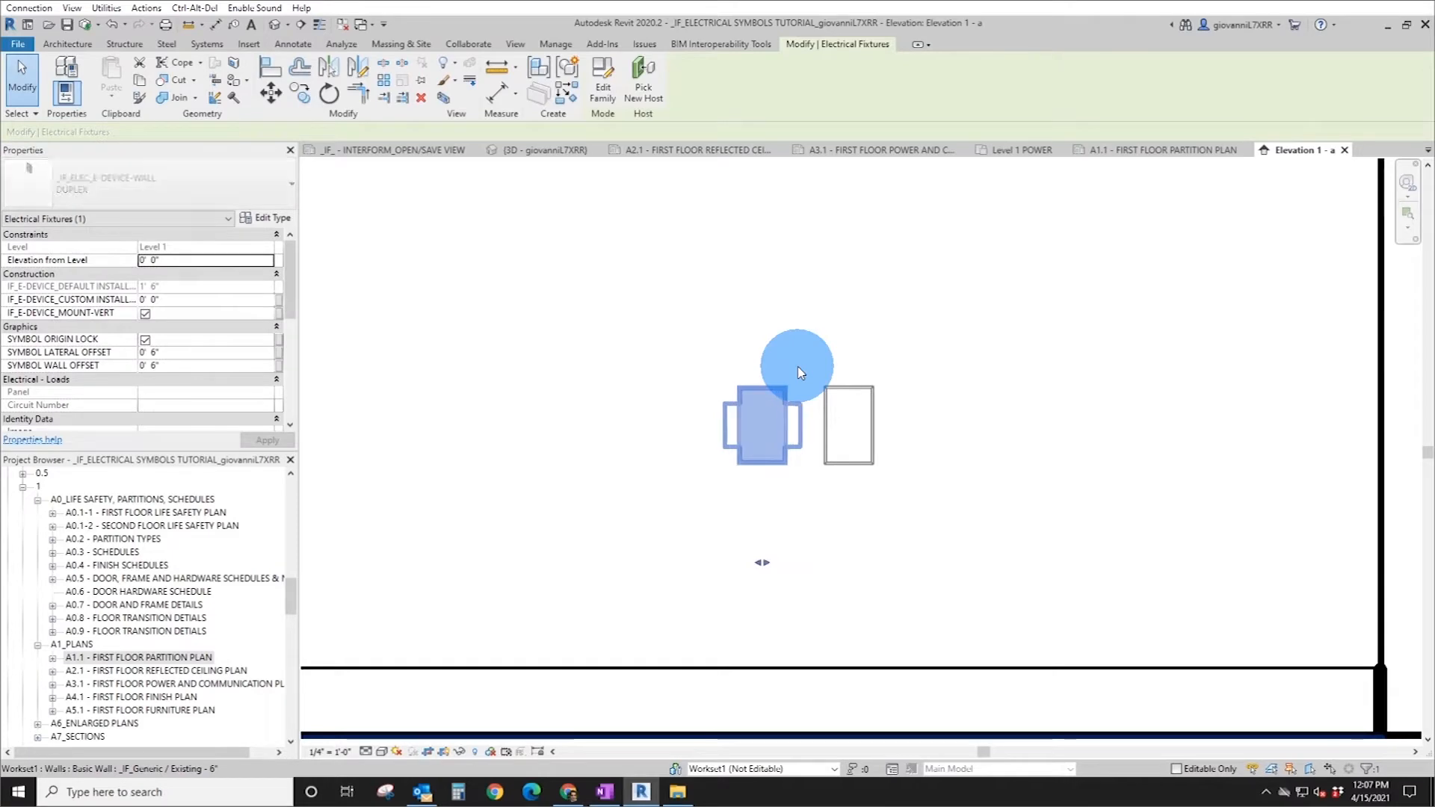
key(Escape)
scroll(807, 464, down, 4)
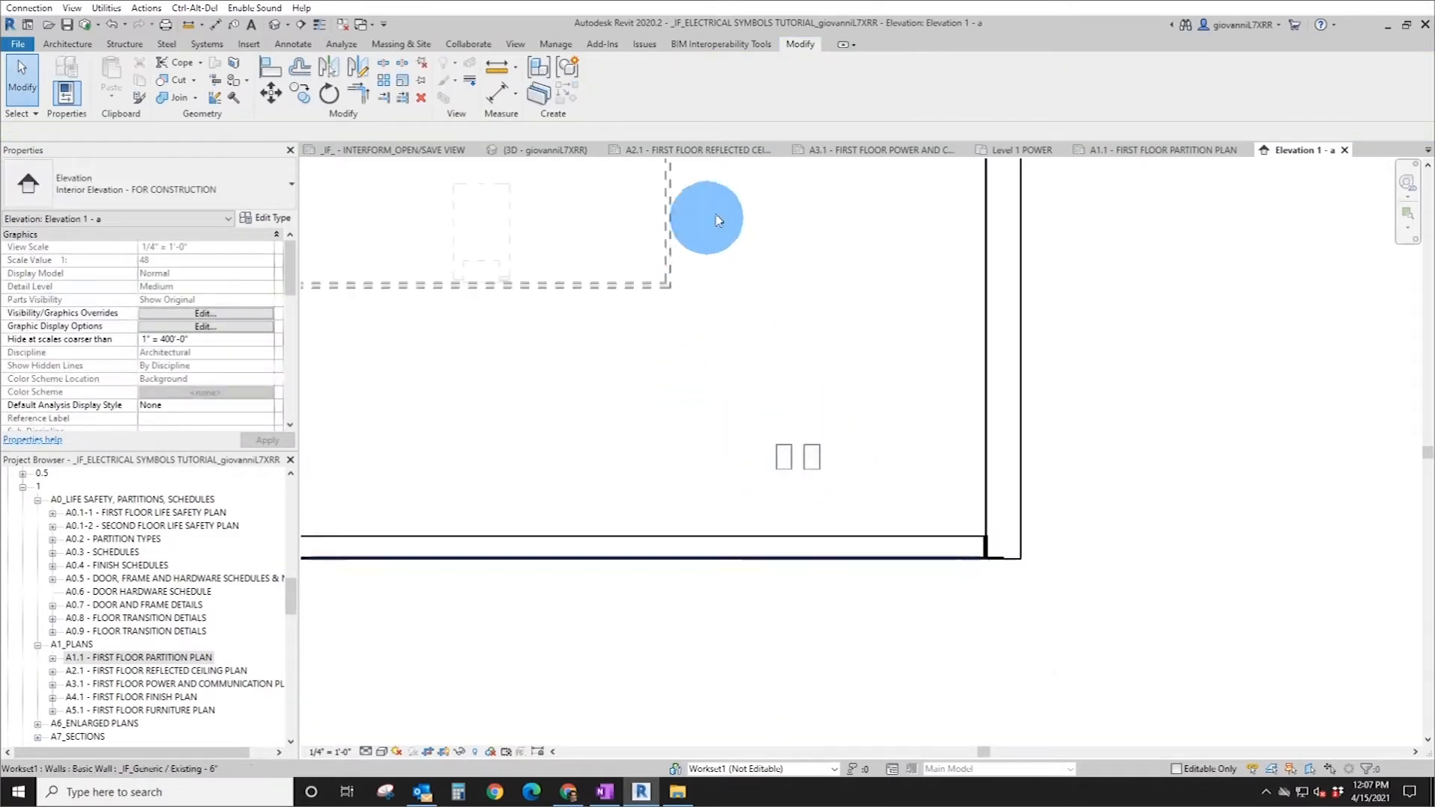
- Review the power plan on sheet A3.1 as a whole and the overlapping duplex symbols near the wall corner
click(879, 150)
scroll(859, 340, down, 4)
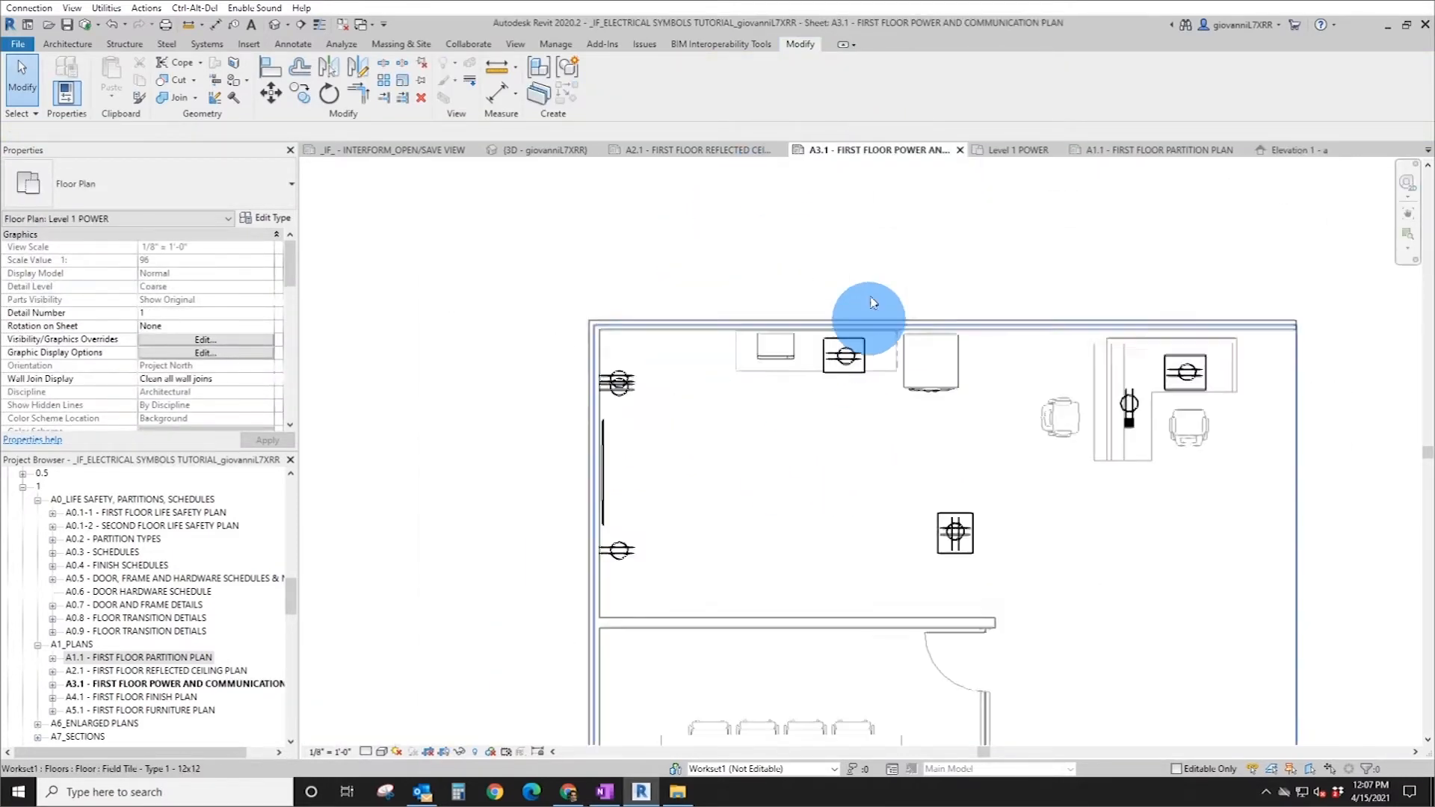
scroll(447, 492, down, 4)
middle_drag(683, 593, 810, 394)
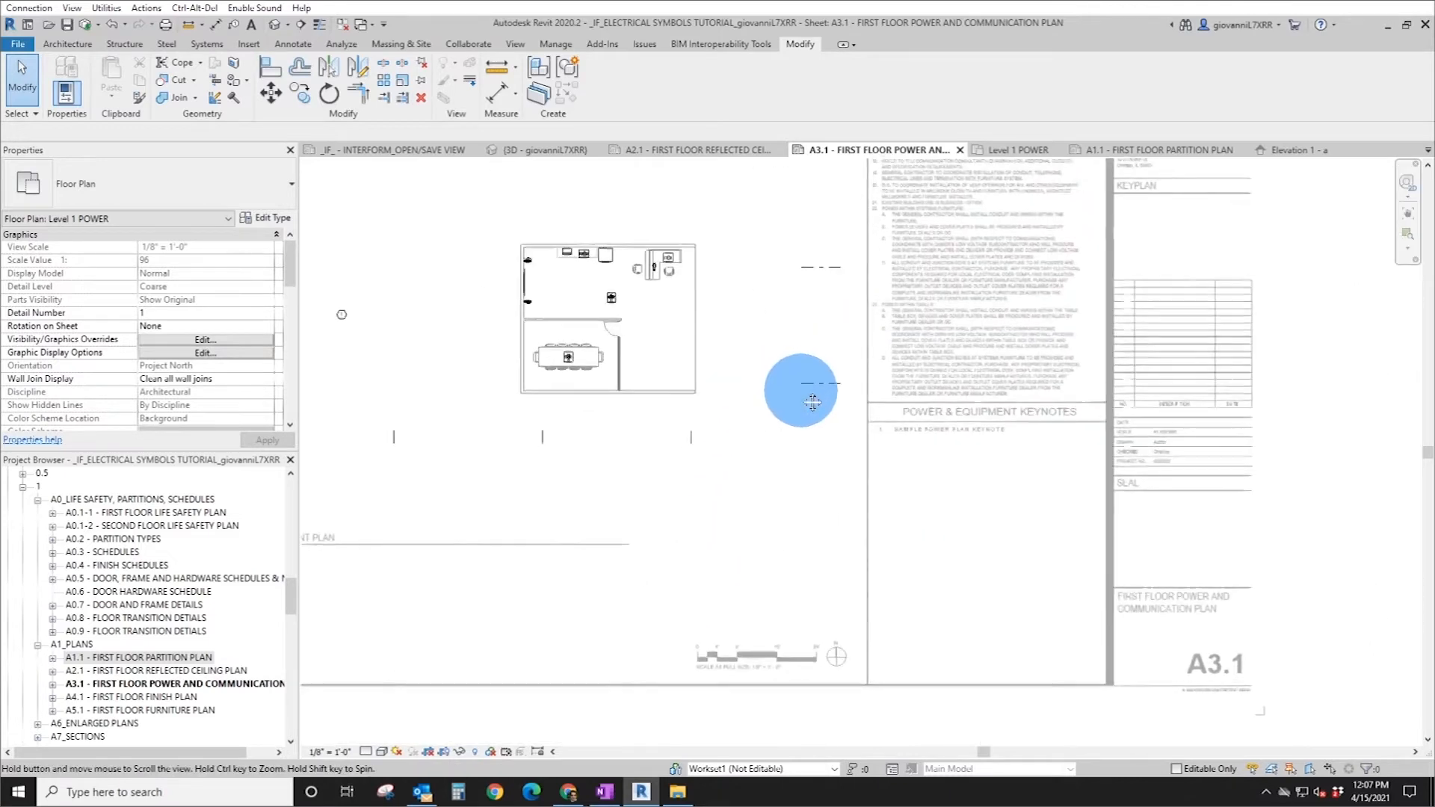
scroll(561, 344, up, 6)
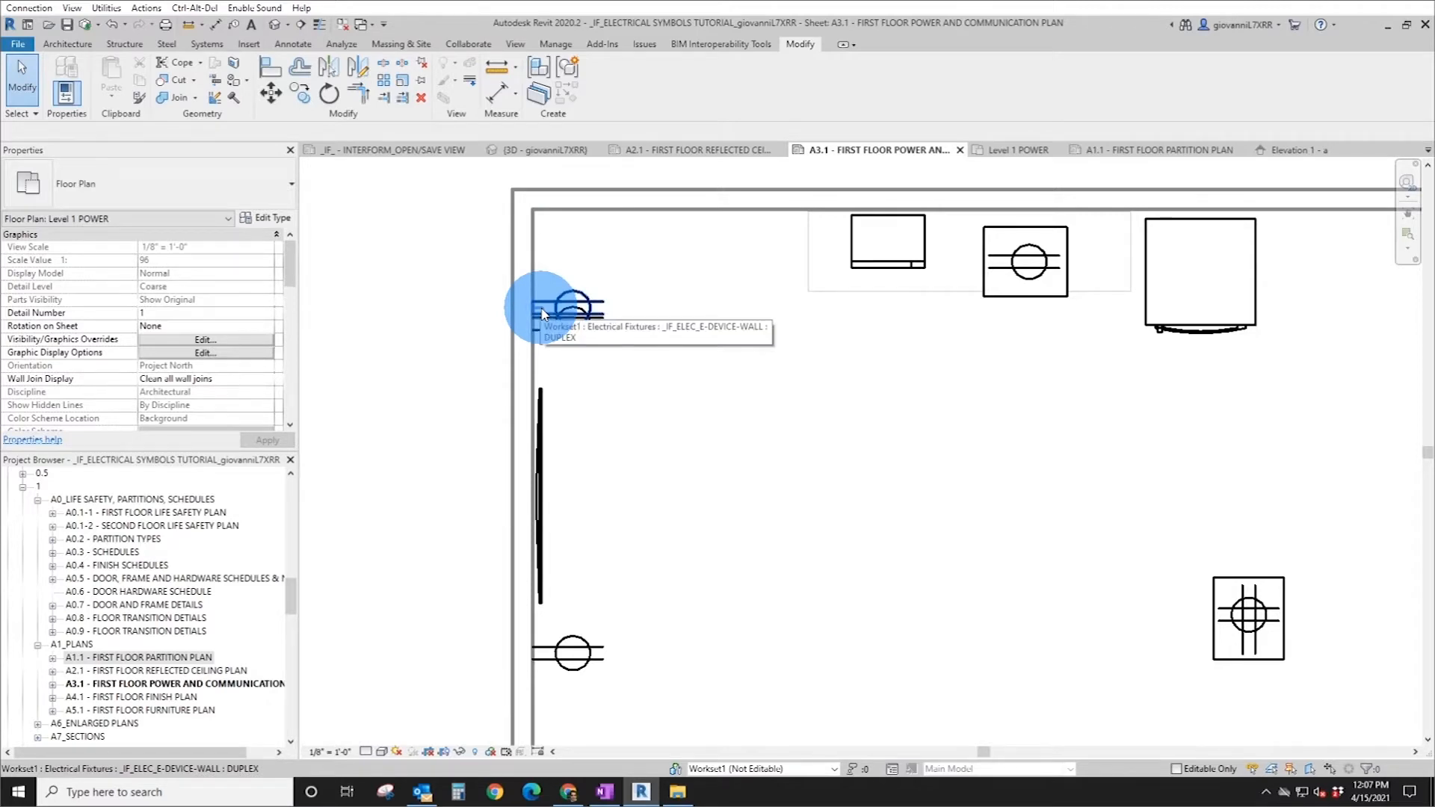
- Inspect the type properties of the upper duplex wall device and close them without changes
click(543, 314)
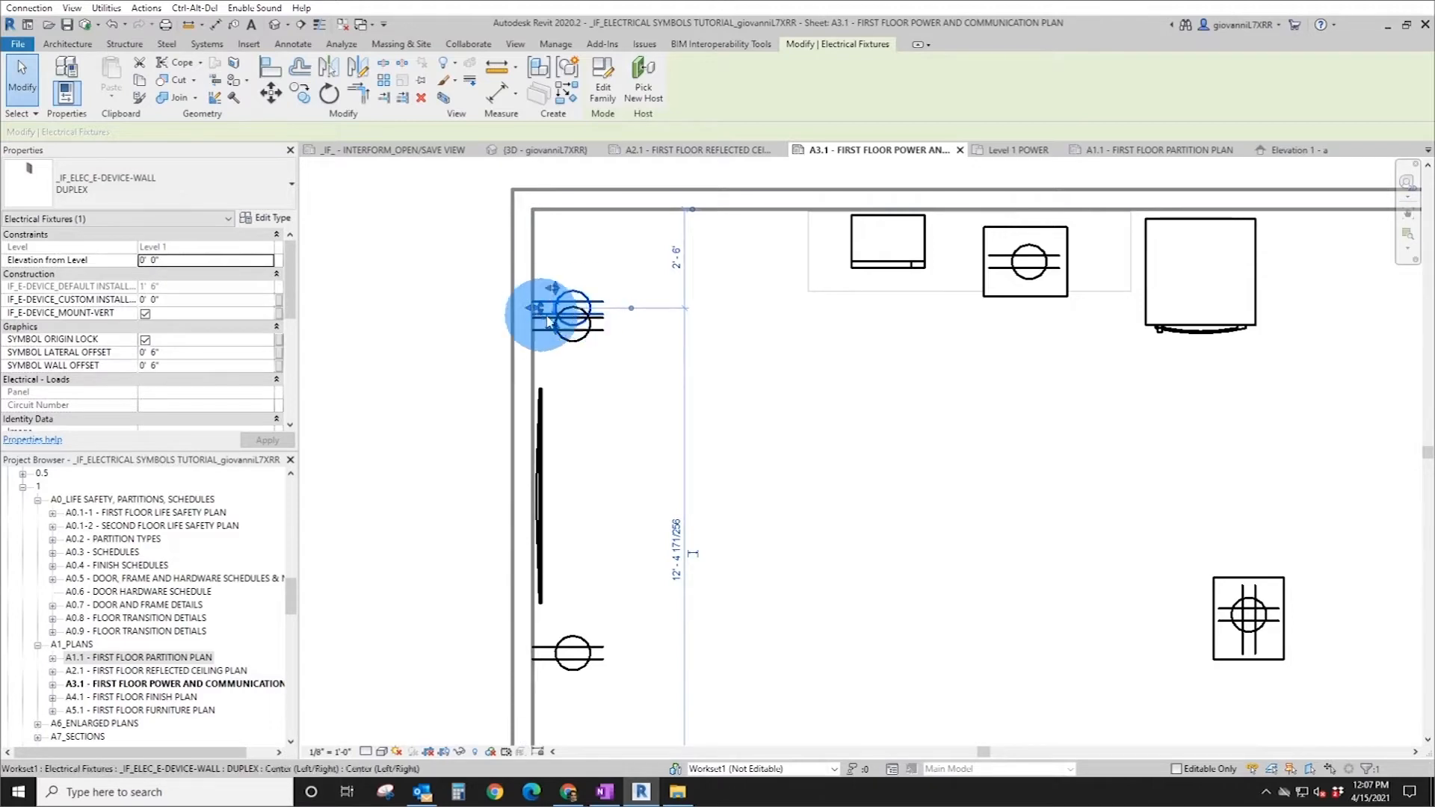
click(265, 221)
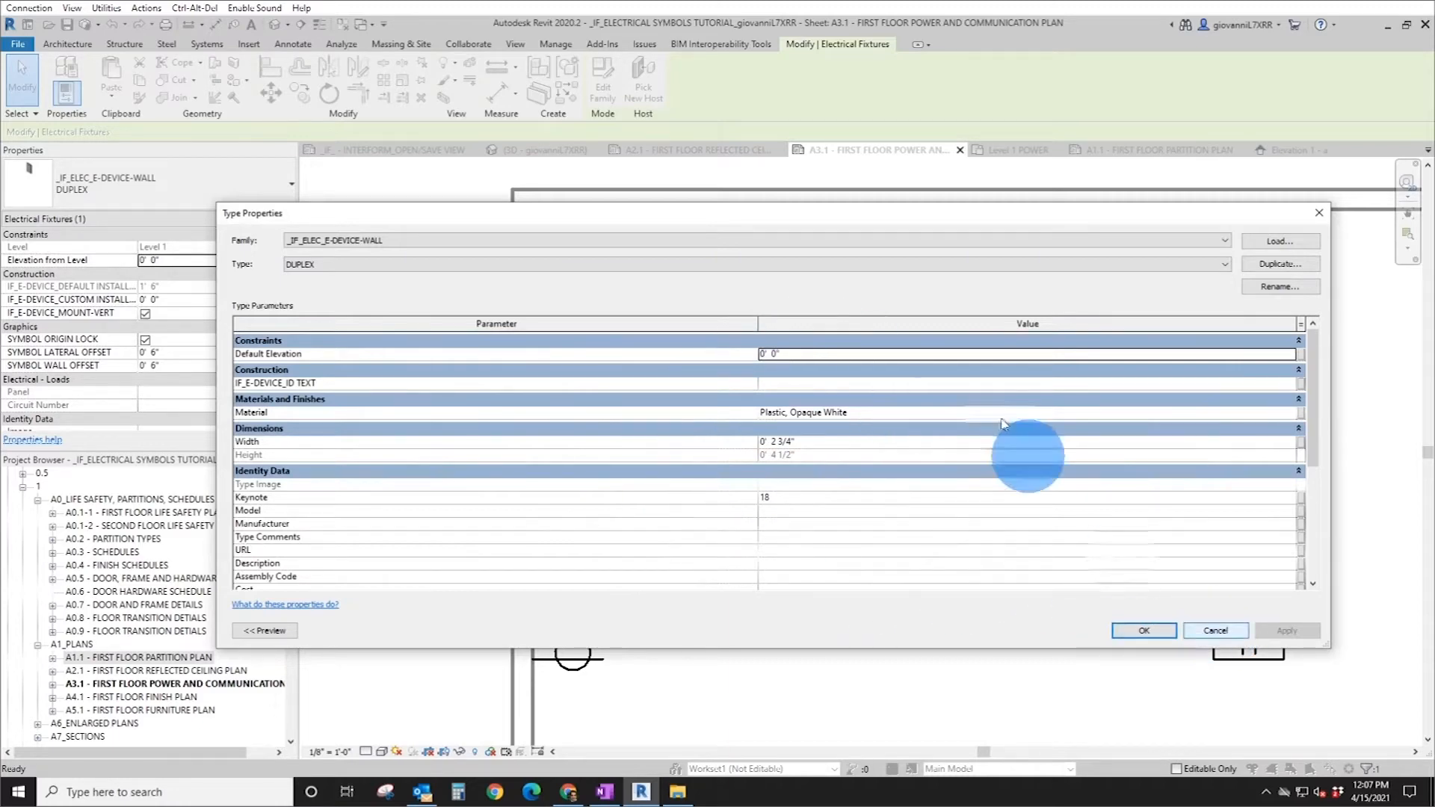
click(1130, 630)
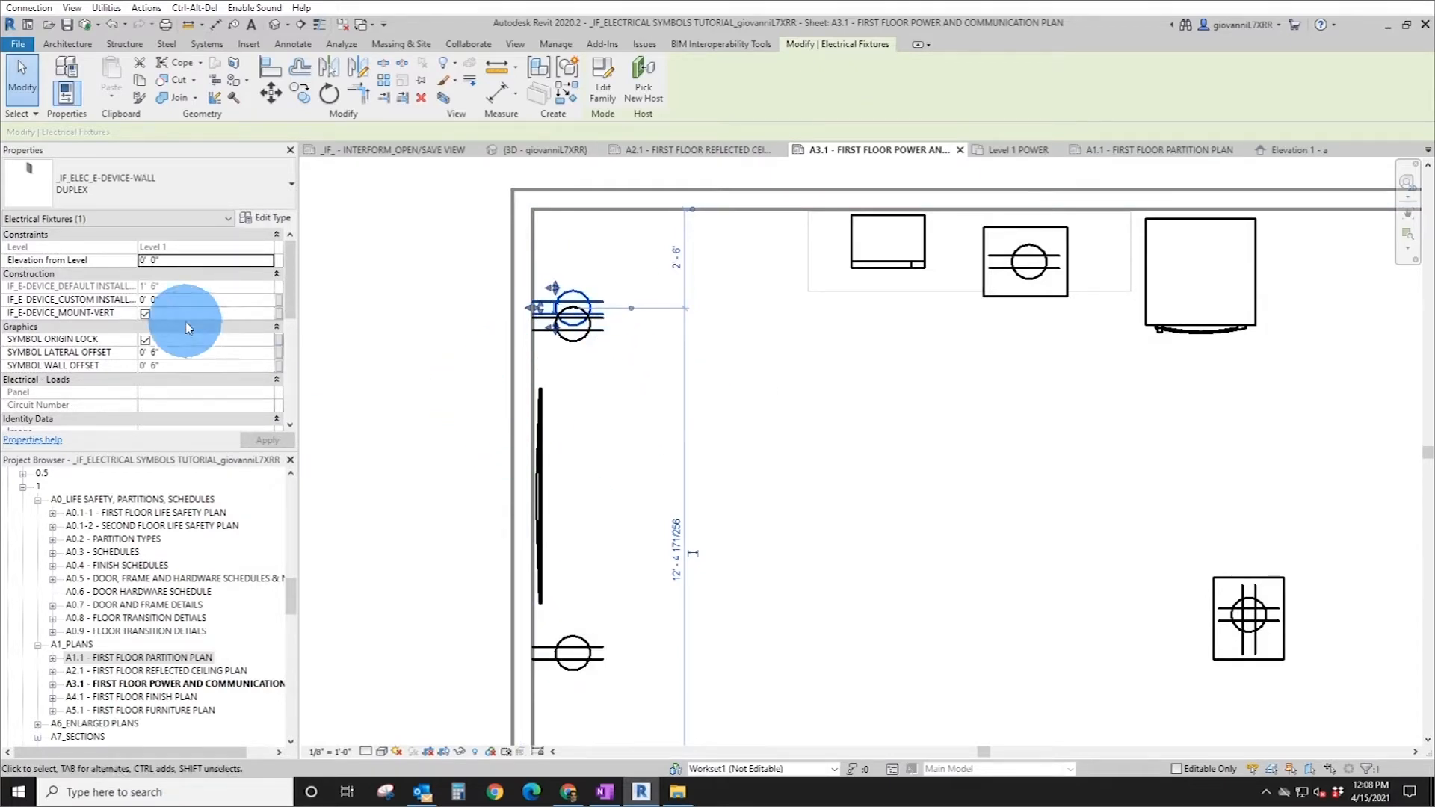
- Check the upper duplex's Elevation from Level property and examine the device in the Elevation 1 - a view
click(156, 260)
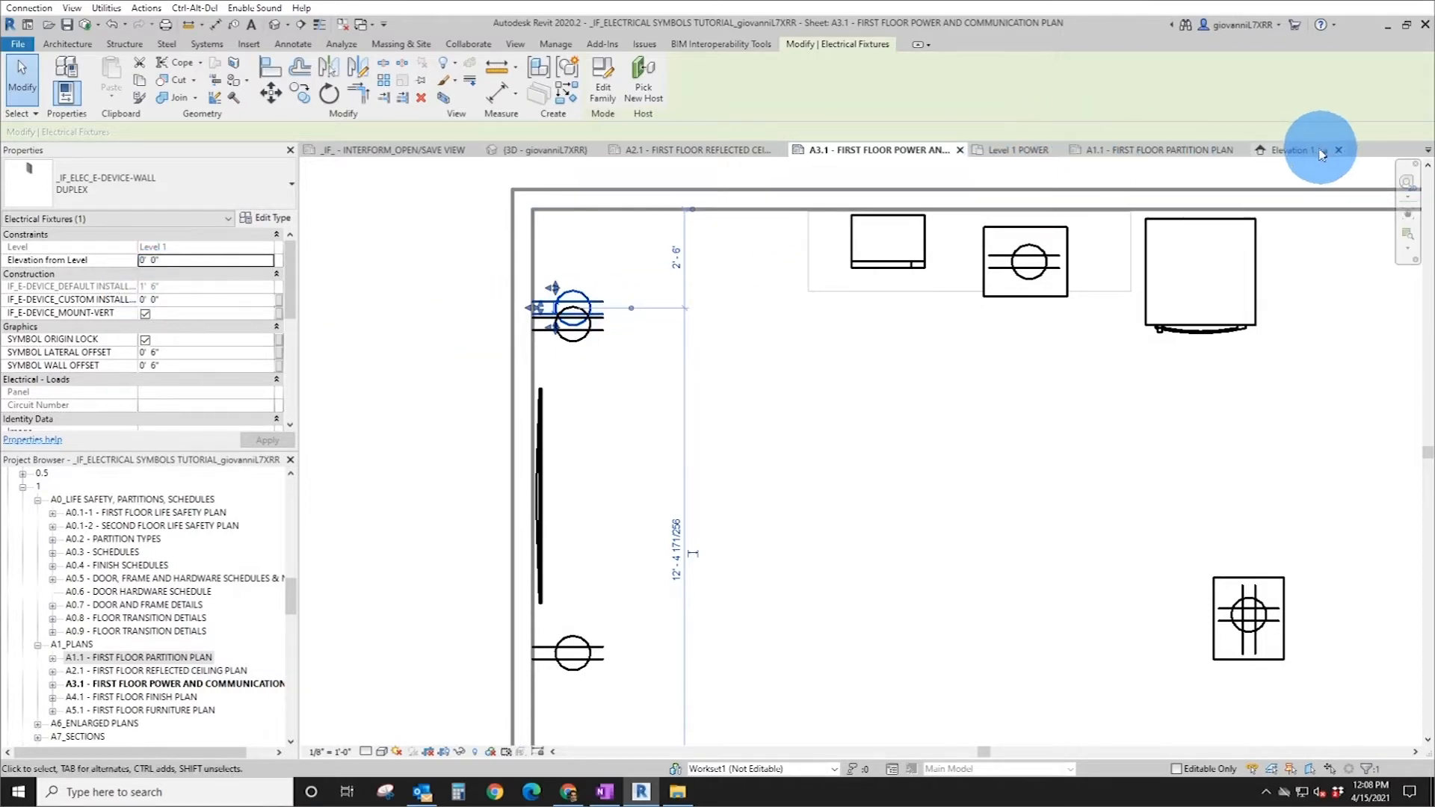
click(1291, 151)
scroll(830, 471, up, 2)
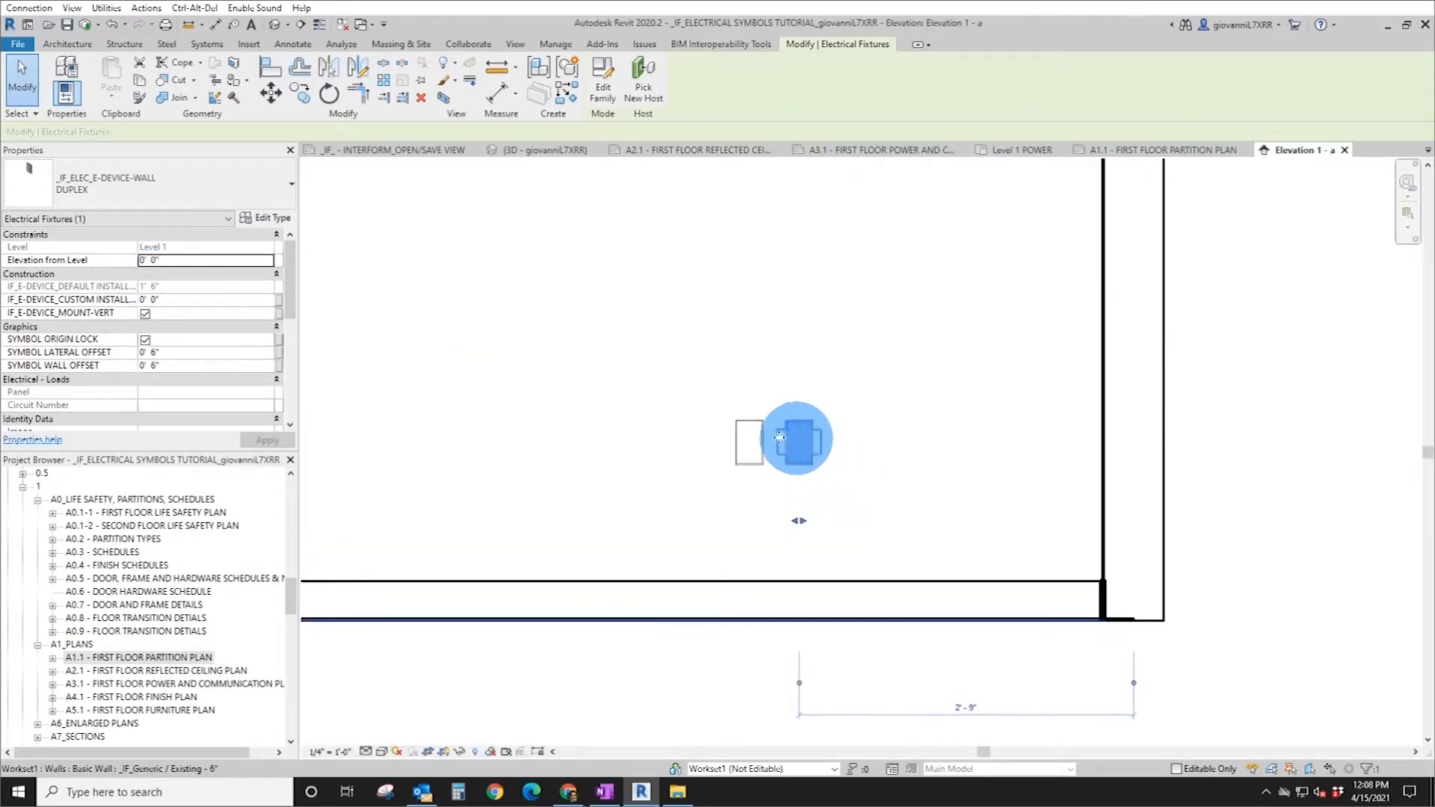
- Dimension the height of the duplex nearer the wall corner in Elevation 1 - a, from the floor line to the device's centre
click(216, 25)
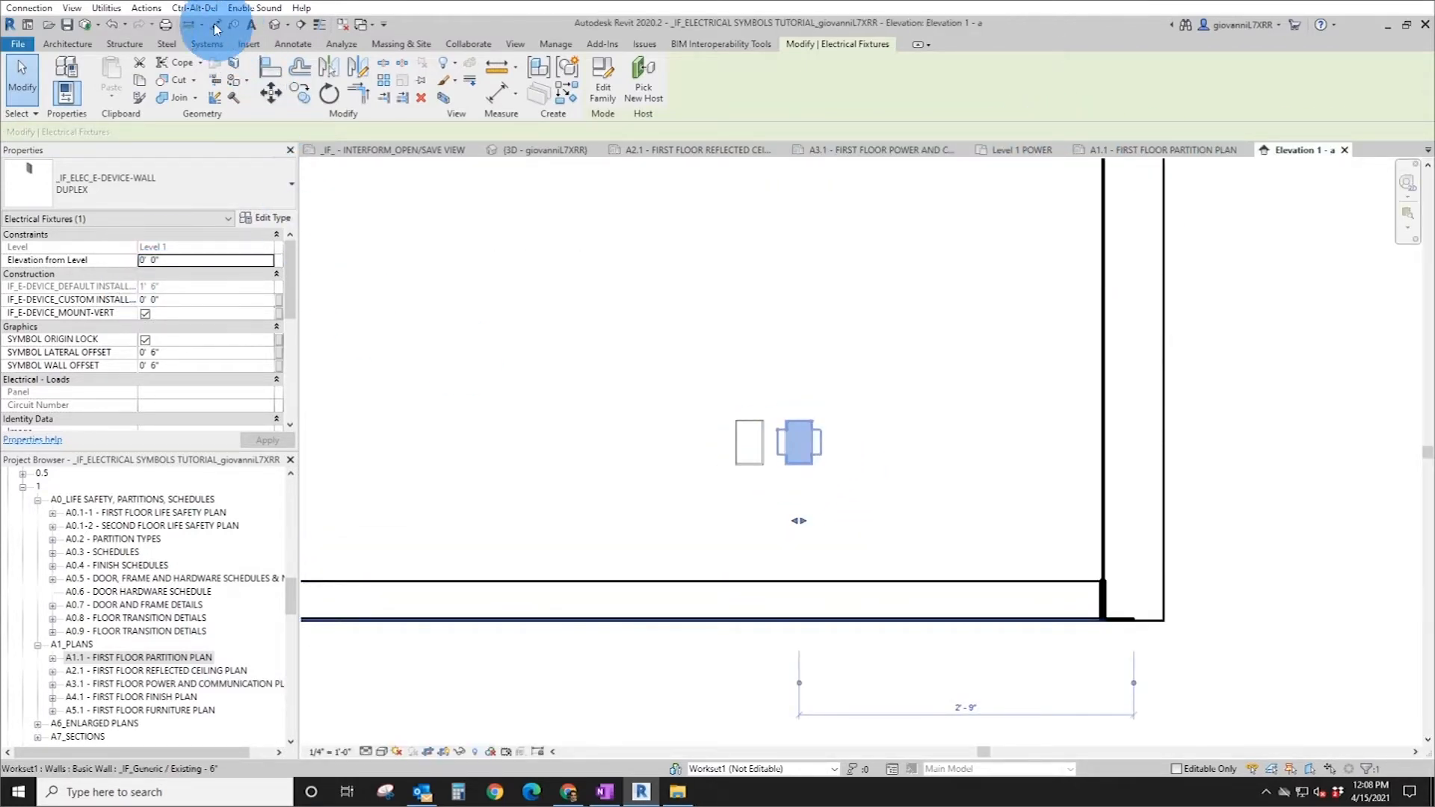
click(938, 621)
click(806, 440)
click(927, 491)
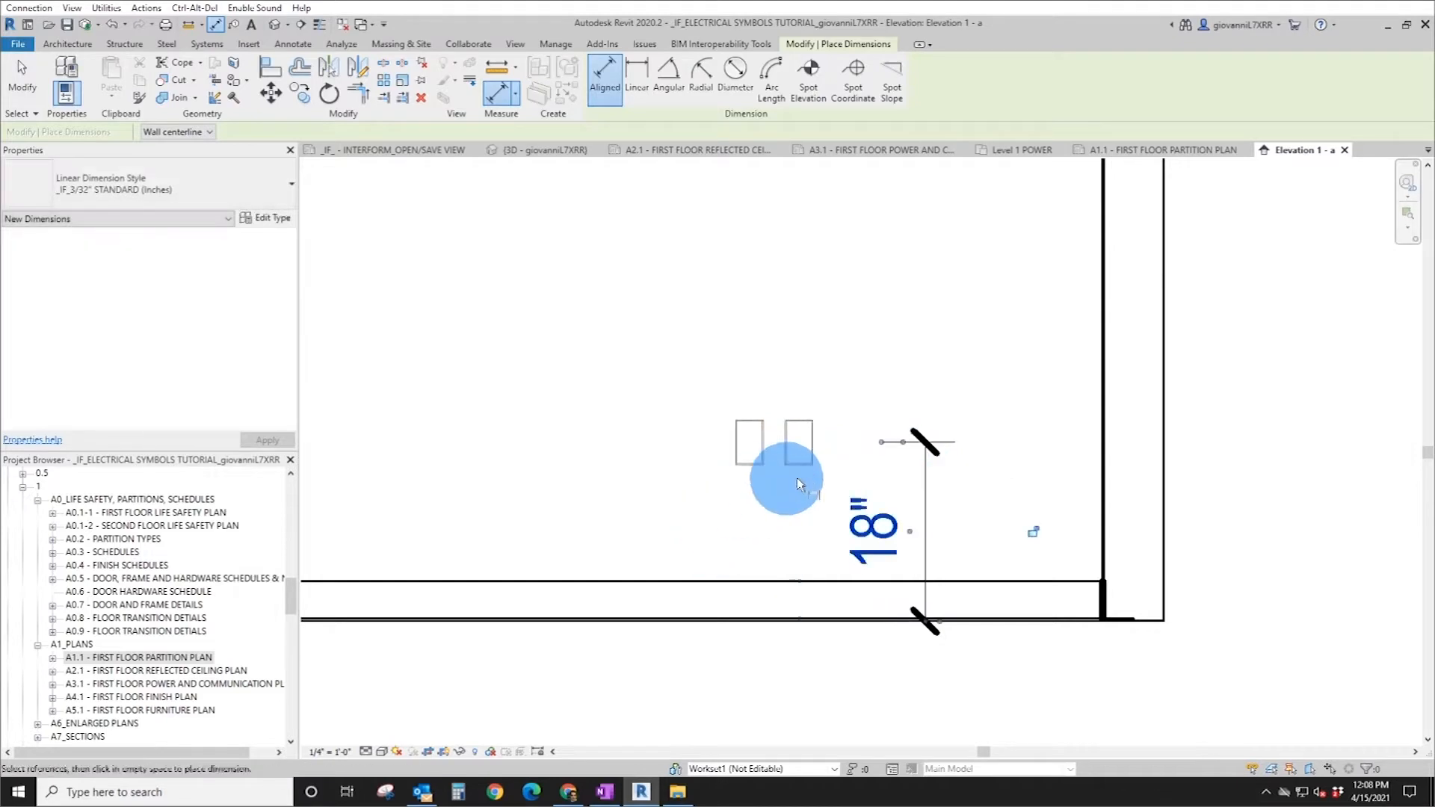
key(Escape)
key(Escape)
- Compare the dimensioned duplex between Elevation 1 - a and the Level 1 POWER plan, and check its custom install height property
click(798, 441)
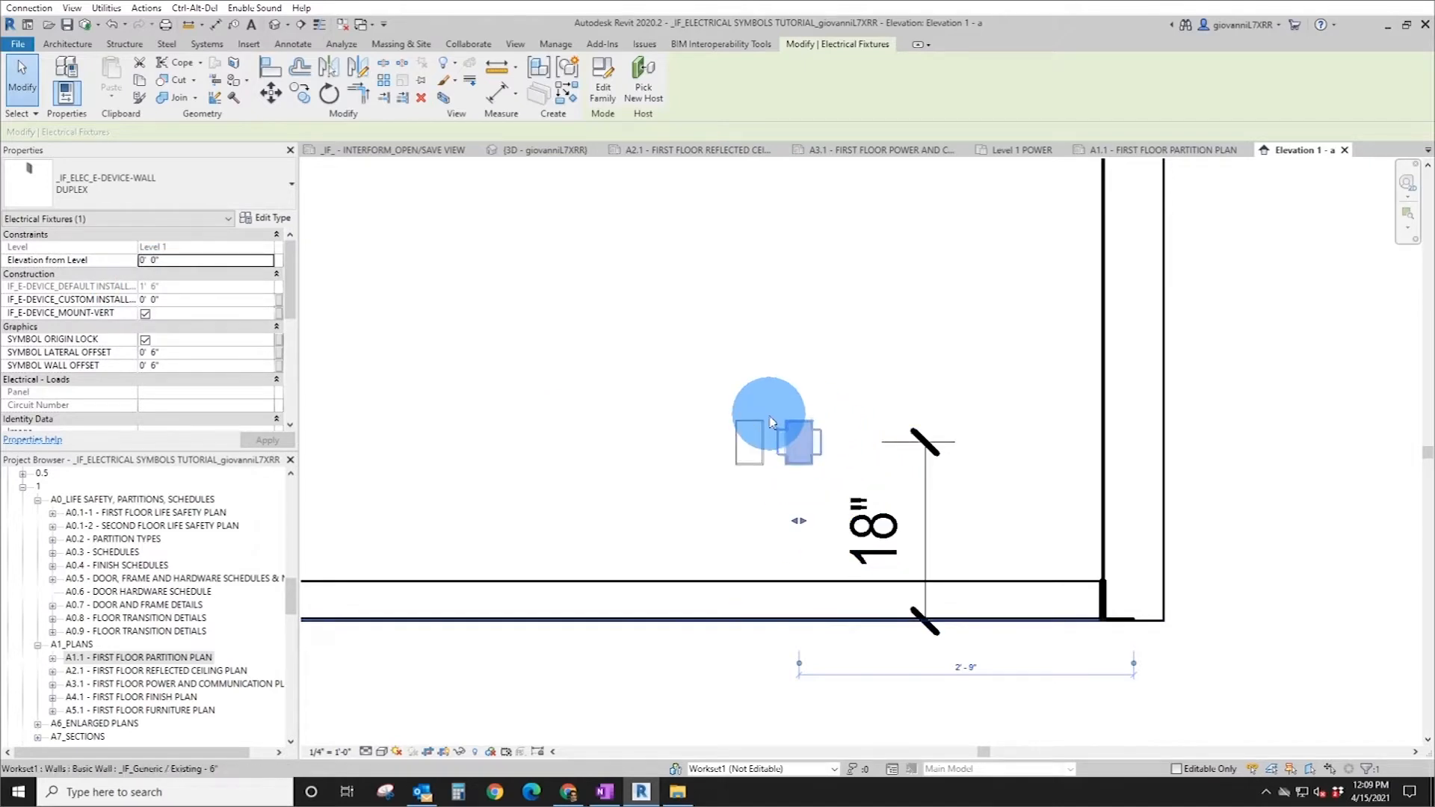
click(1045, 152)
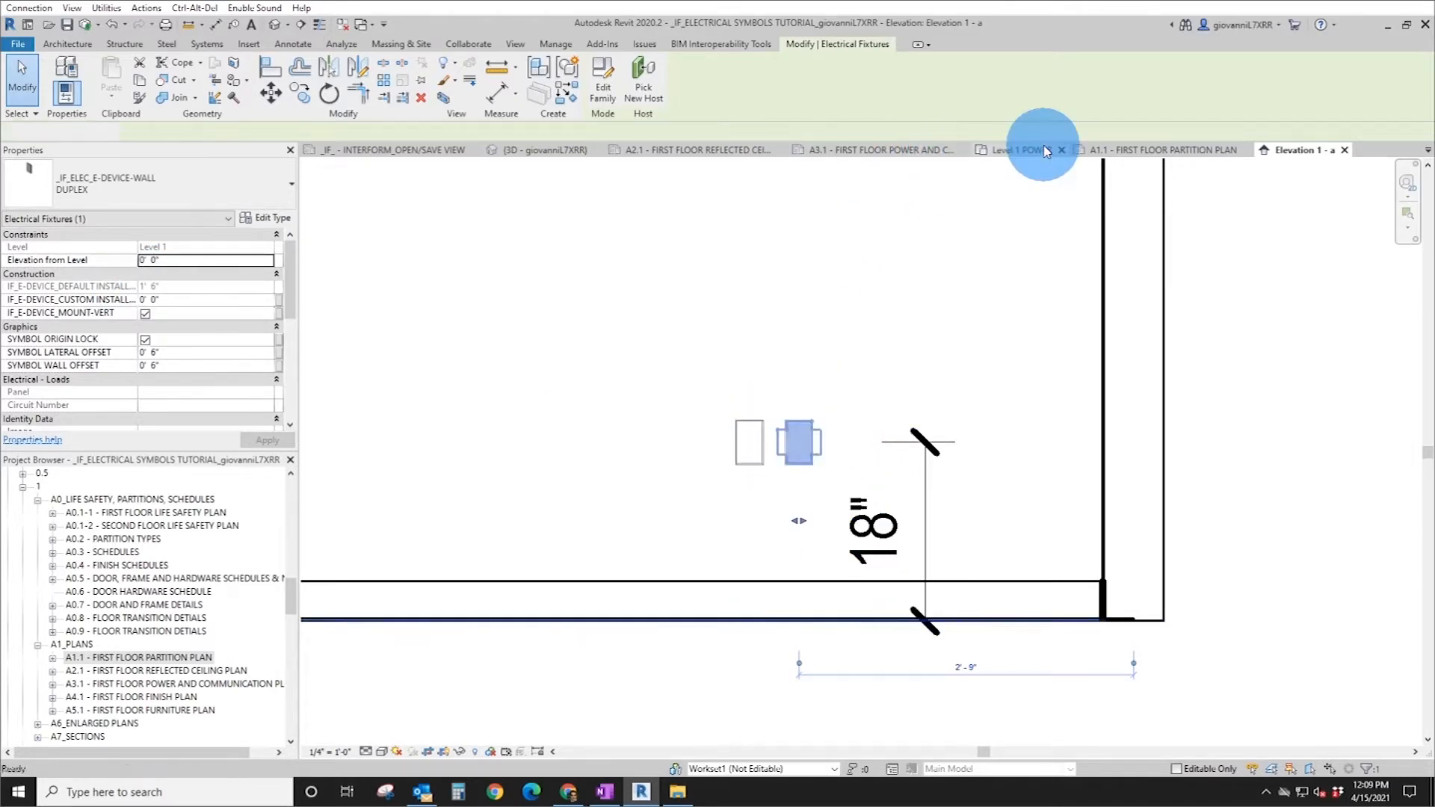
scroll(561, 524, up, 1)
middle_drag(570, 543, 1156, 561)
scroll(930, 586, down, 2)
scroll(823, 454, up, 4)
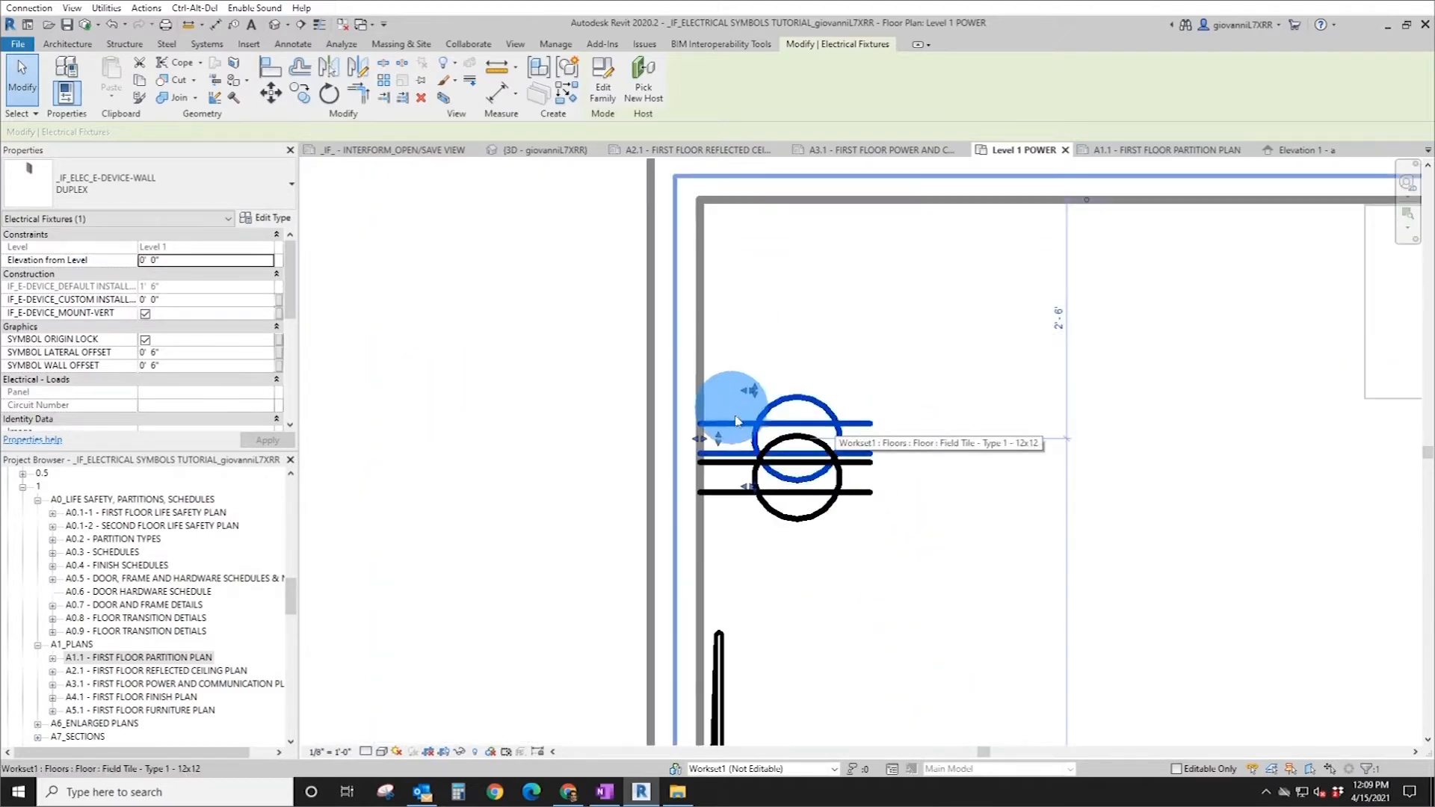
click(1294, 156)
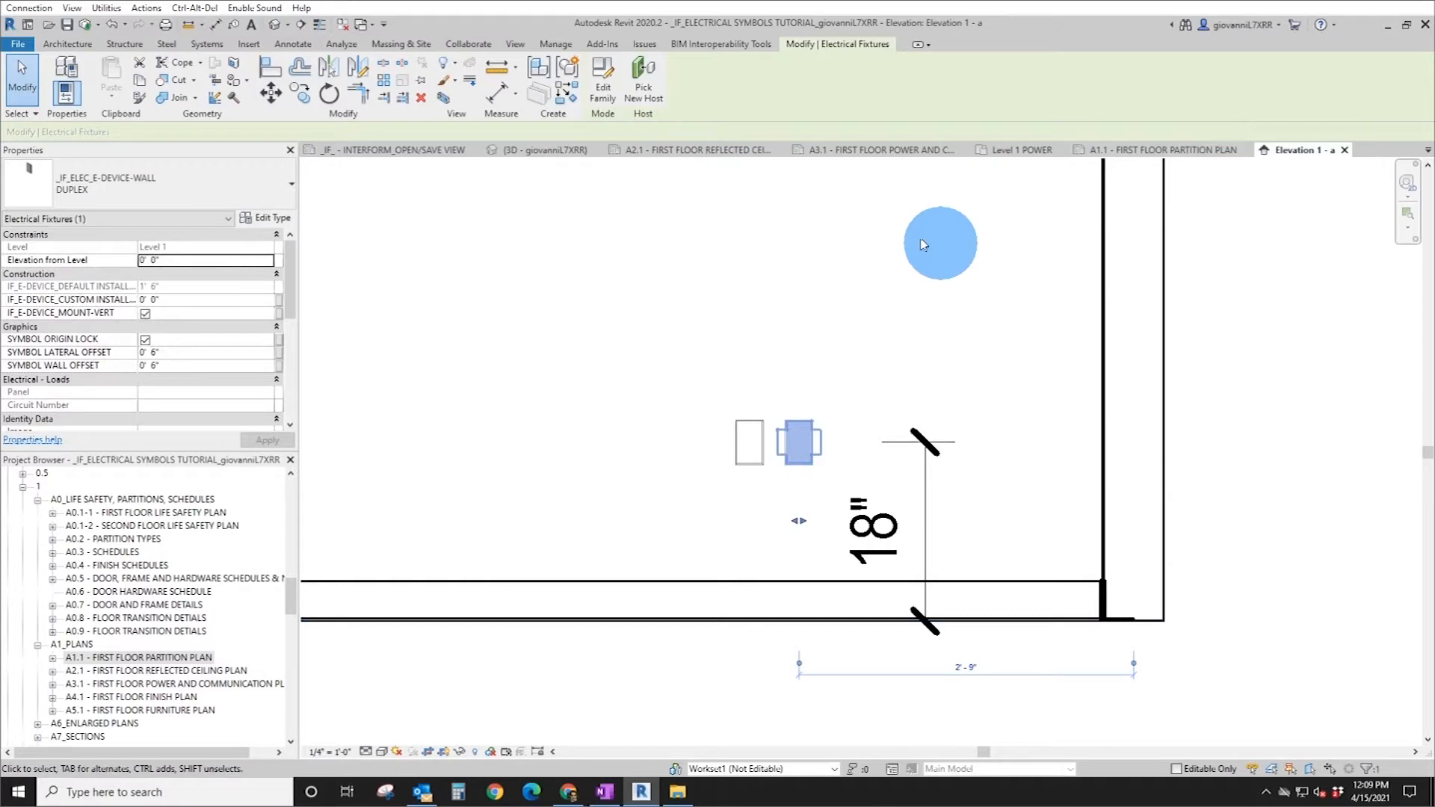
click(1005, 151)
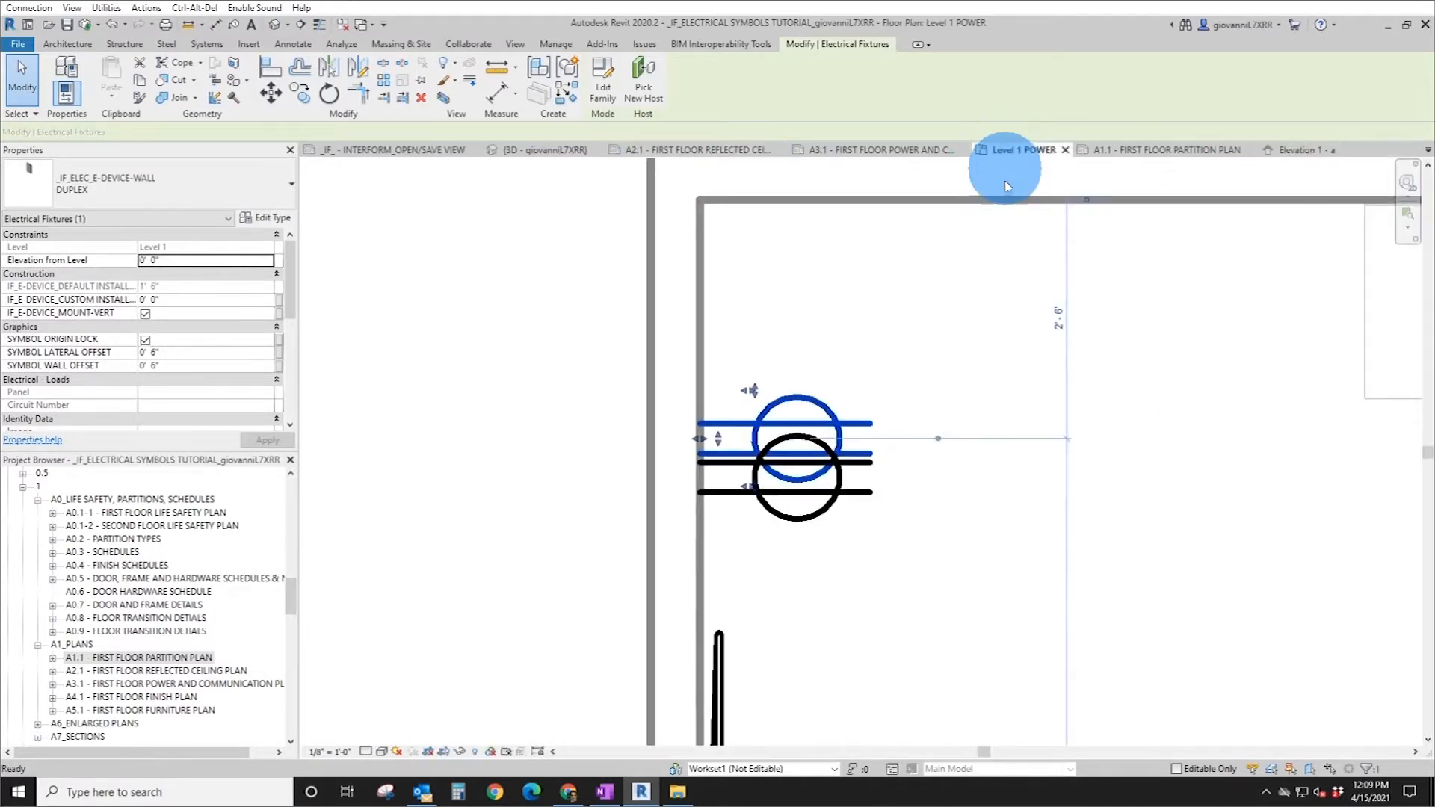
scroll(762, 464, right, 5)
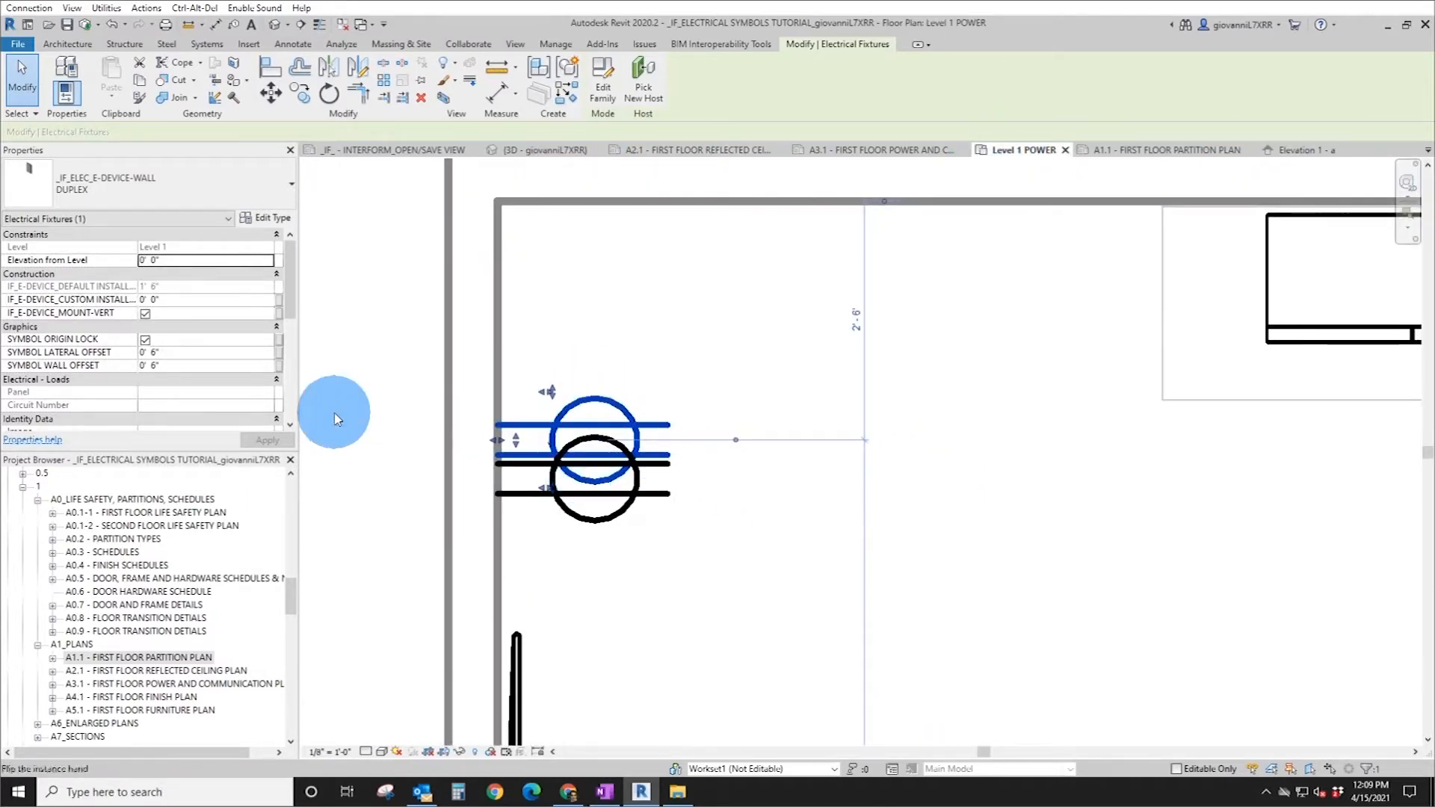
click(196, 300)
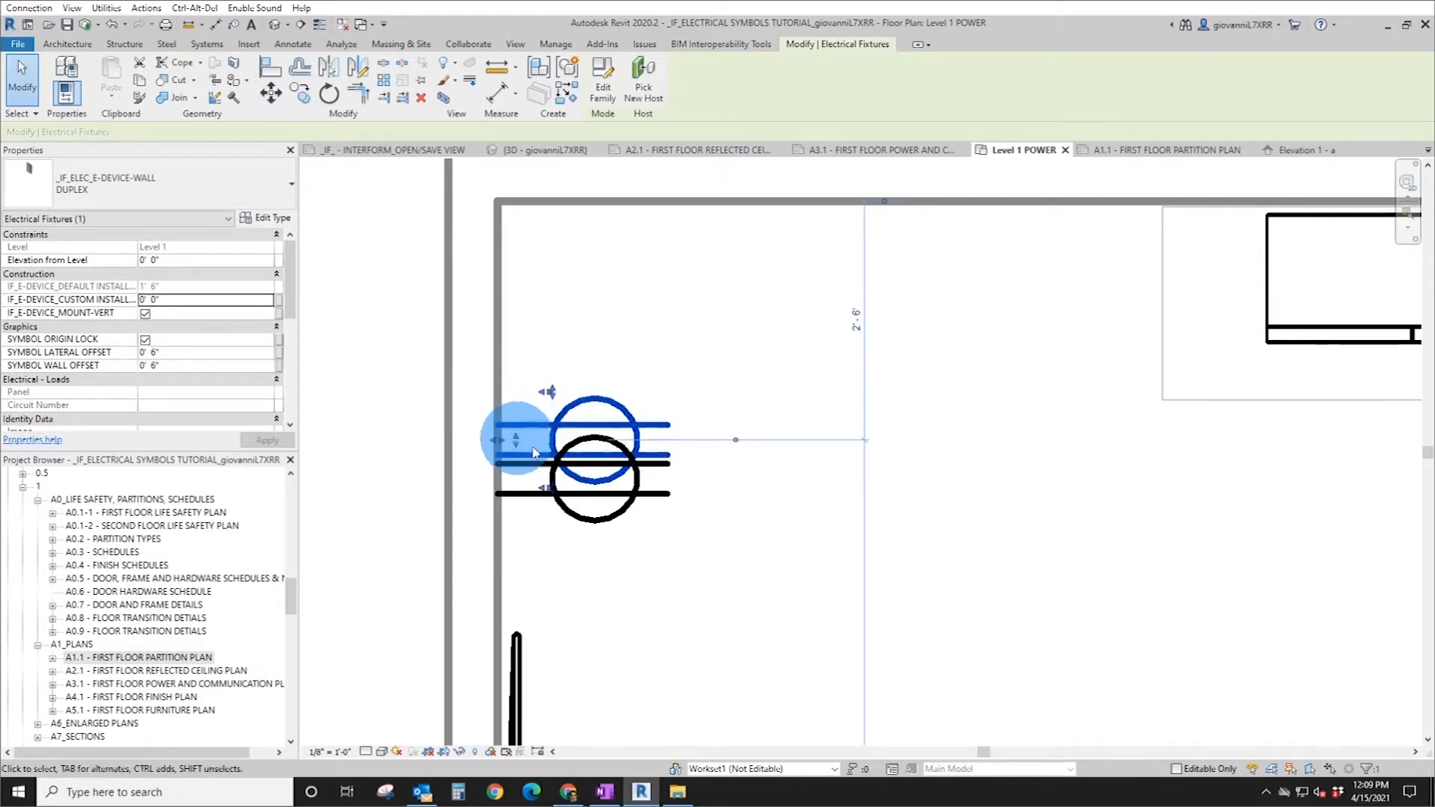
scroll(625, 419, down, 3)
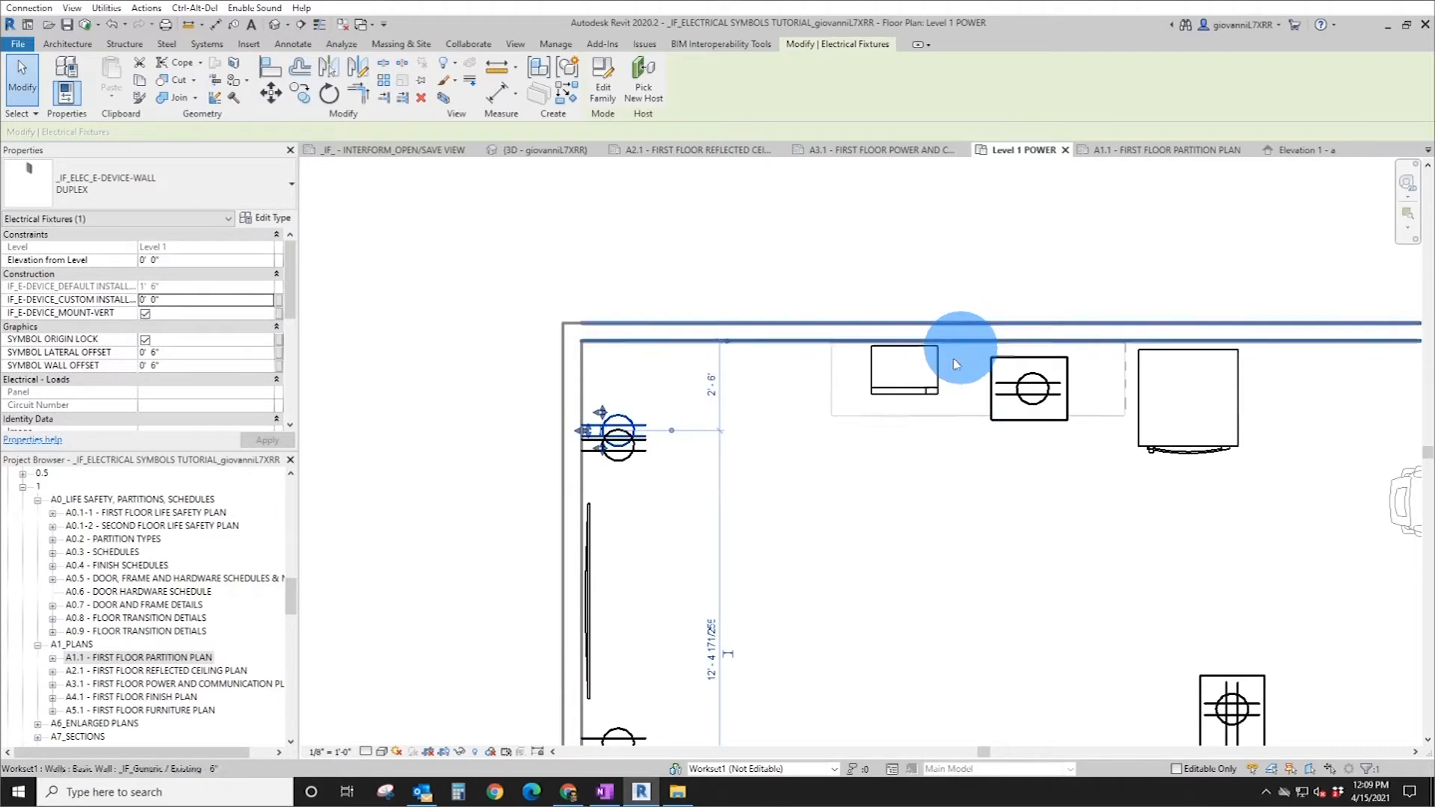
right_click(626, 419)
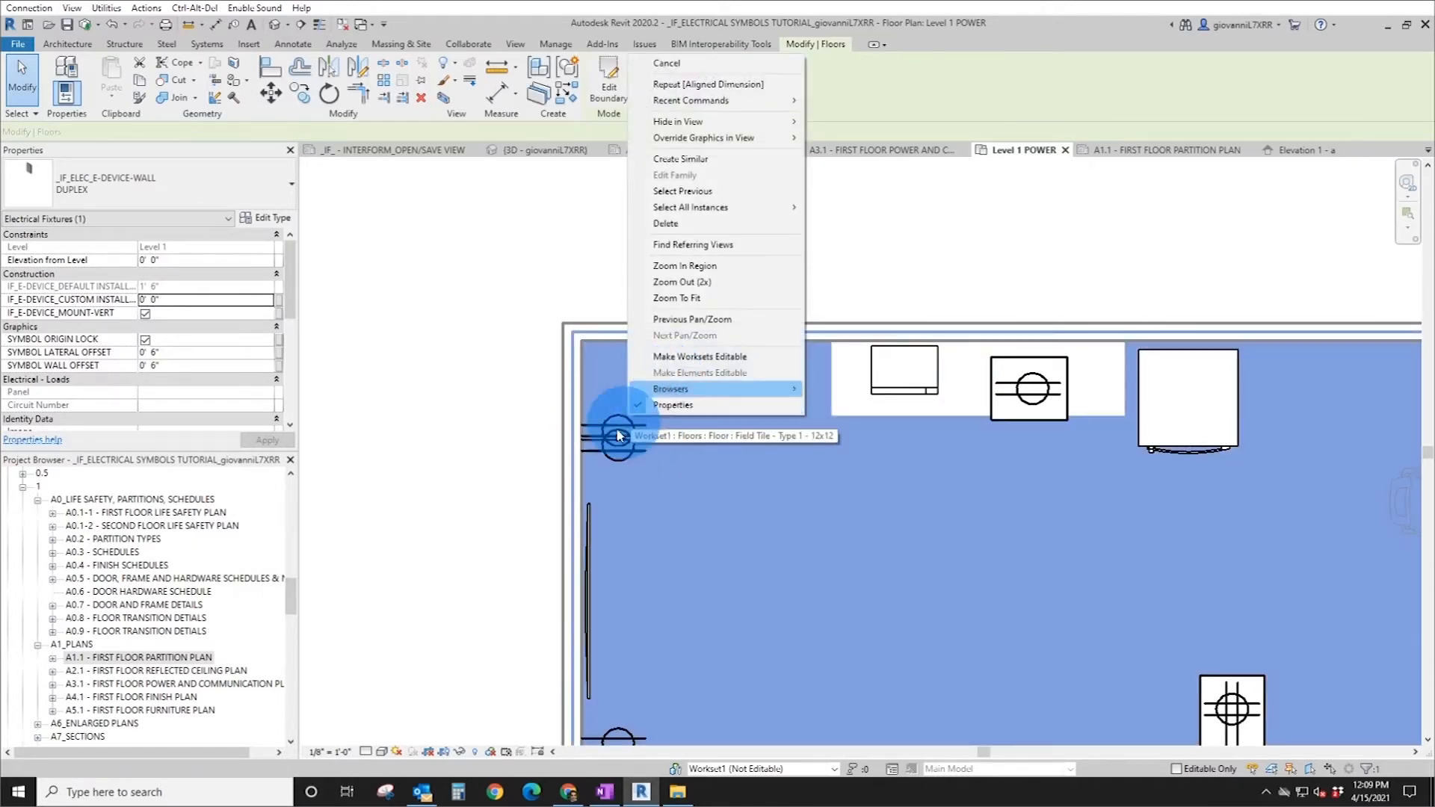
key(Escape)
key(Escape)
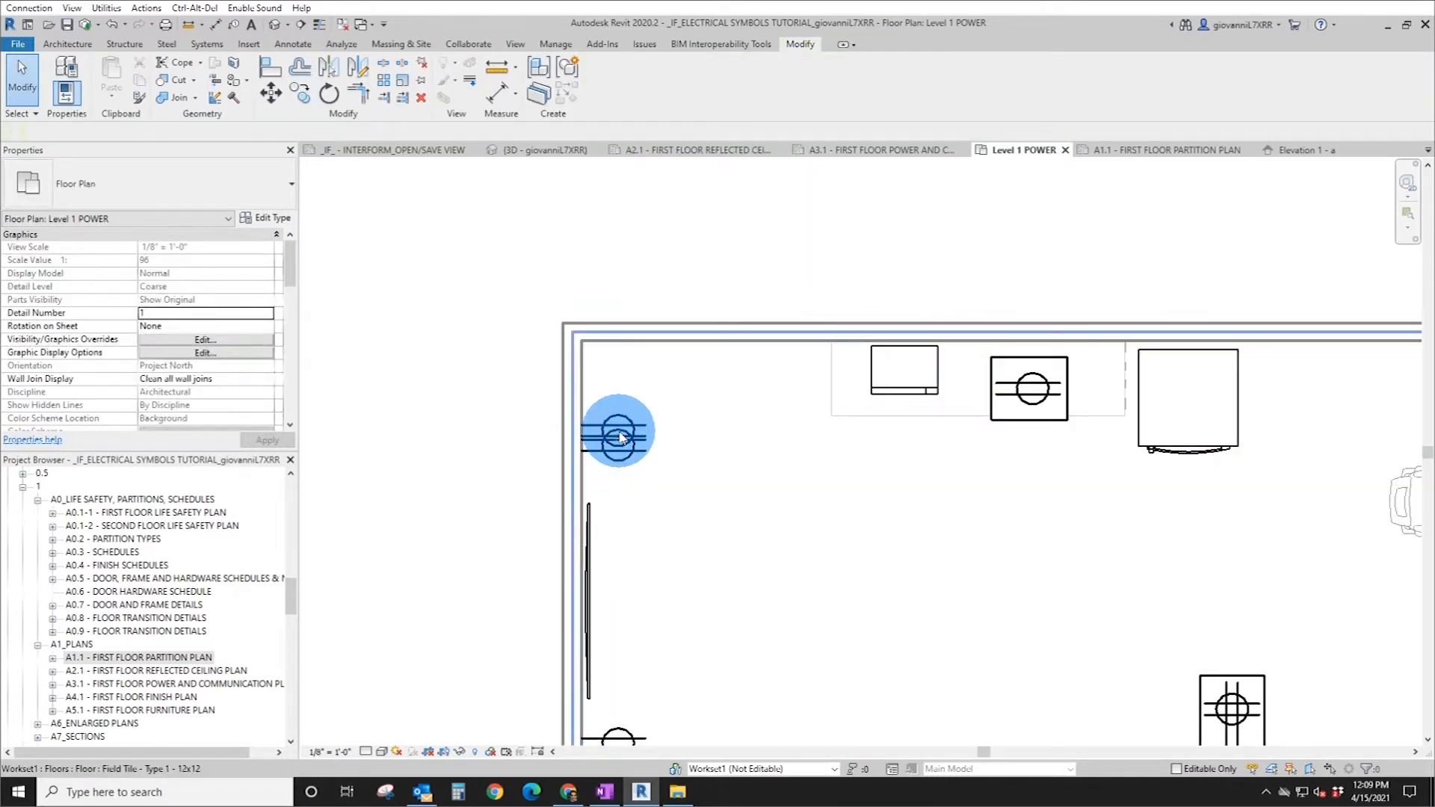
- Rehost the upper of the two overlapping duplexes onto the wall behind the countertop, just beside the microwave, using Pick New Host
click(607, 438)
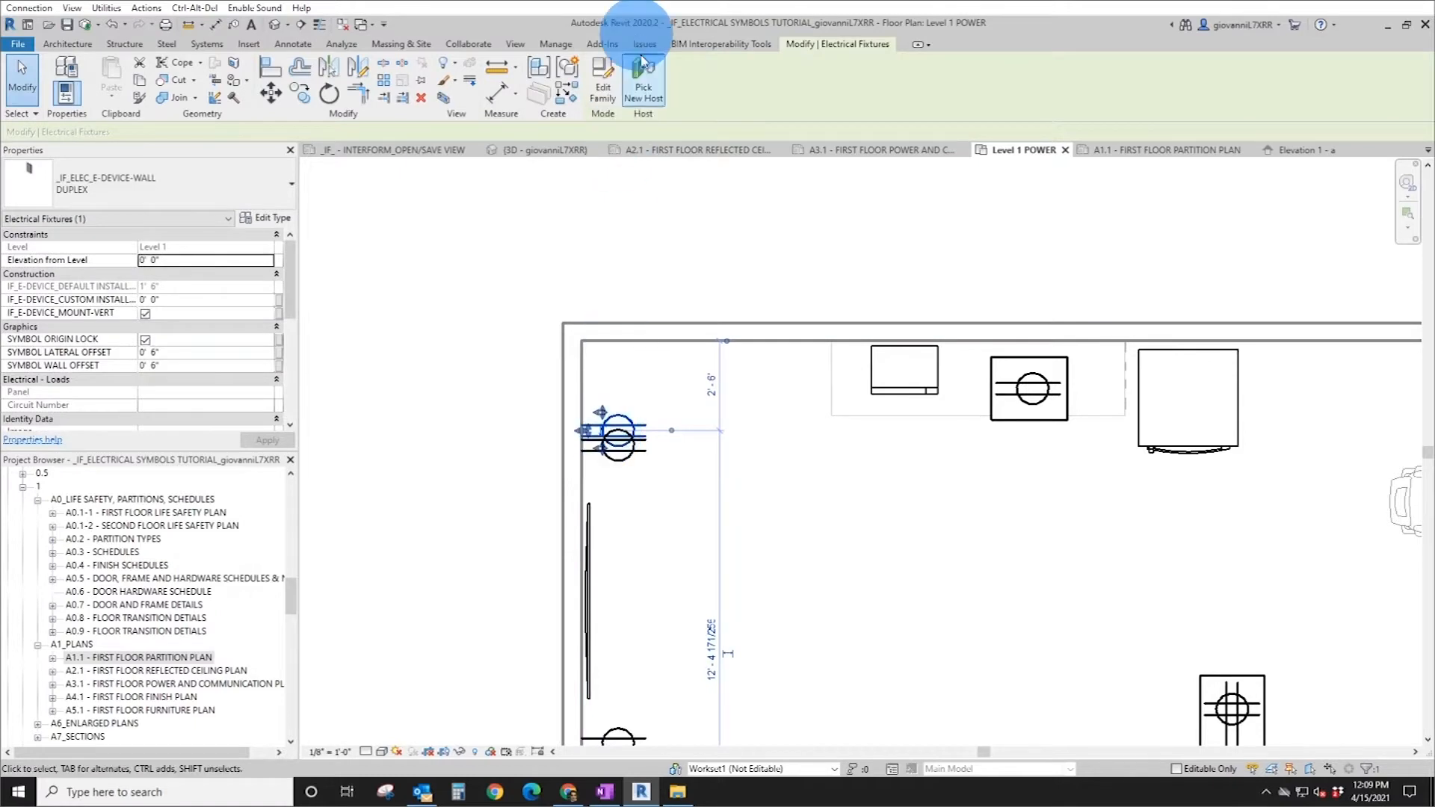
click(643, 84)
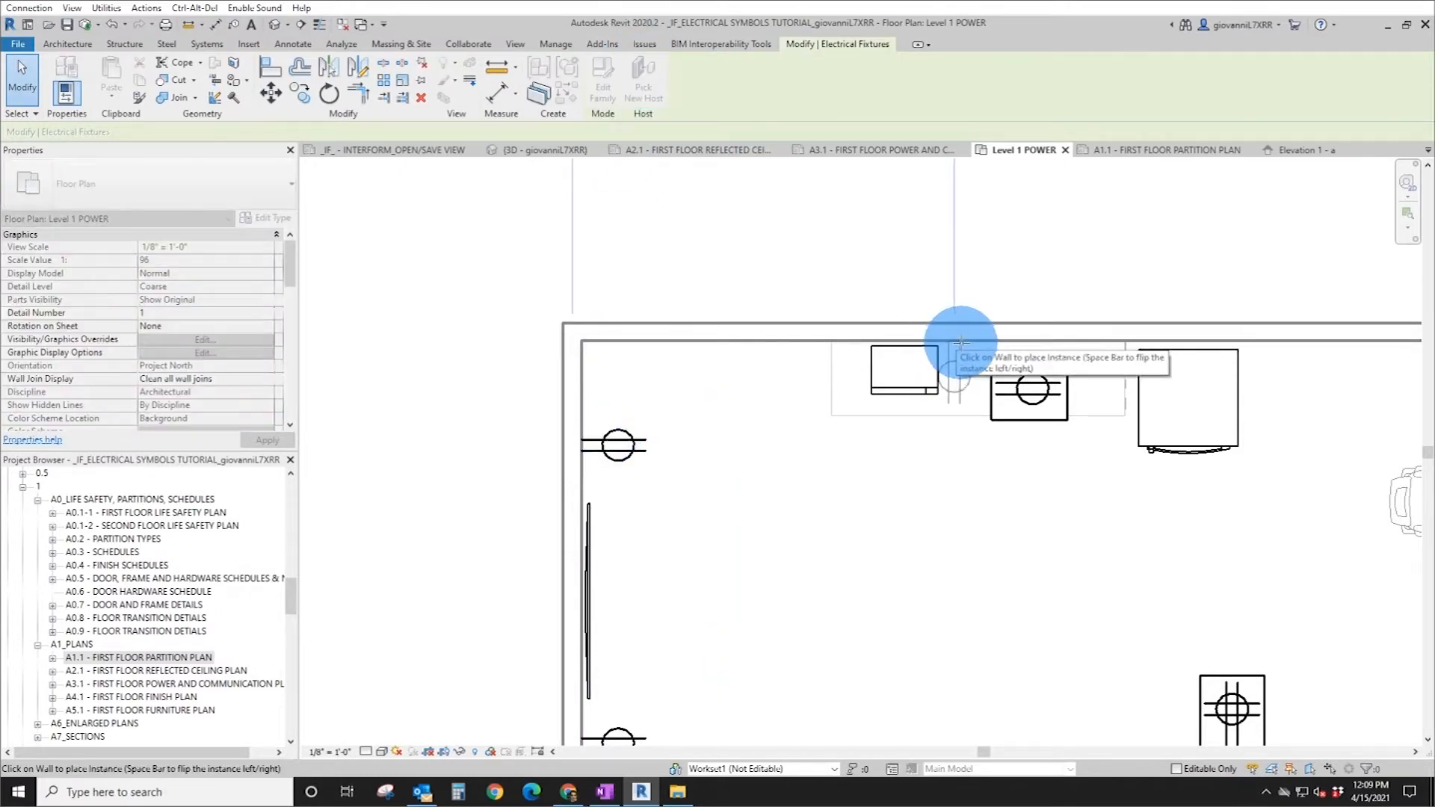
click(960, 342)
middle_drag(947, 406, 795, 404)
key(Escape)
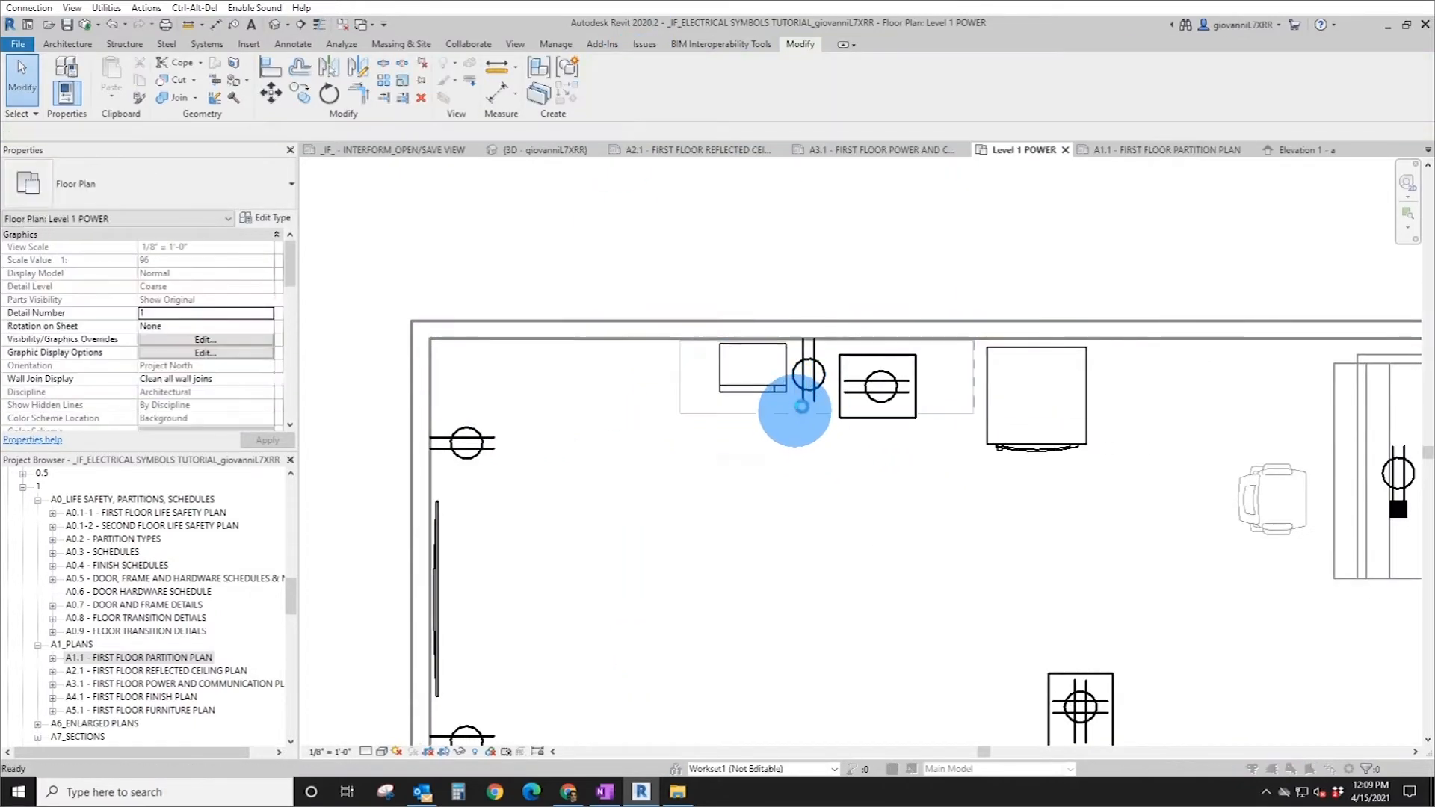
click(814, 463)
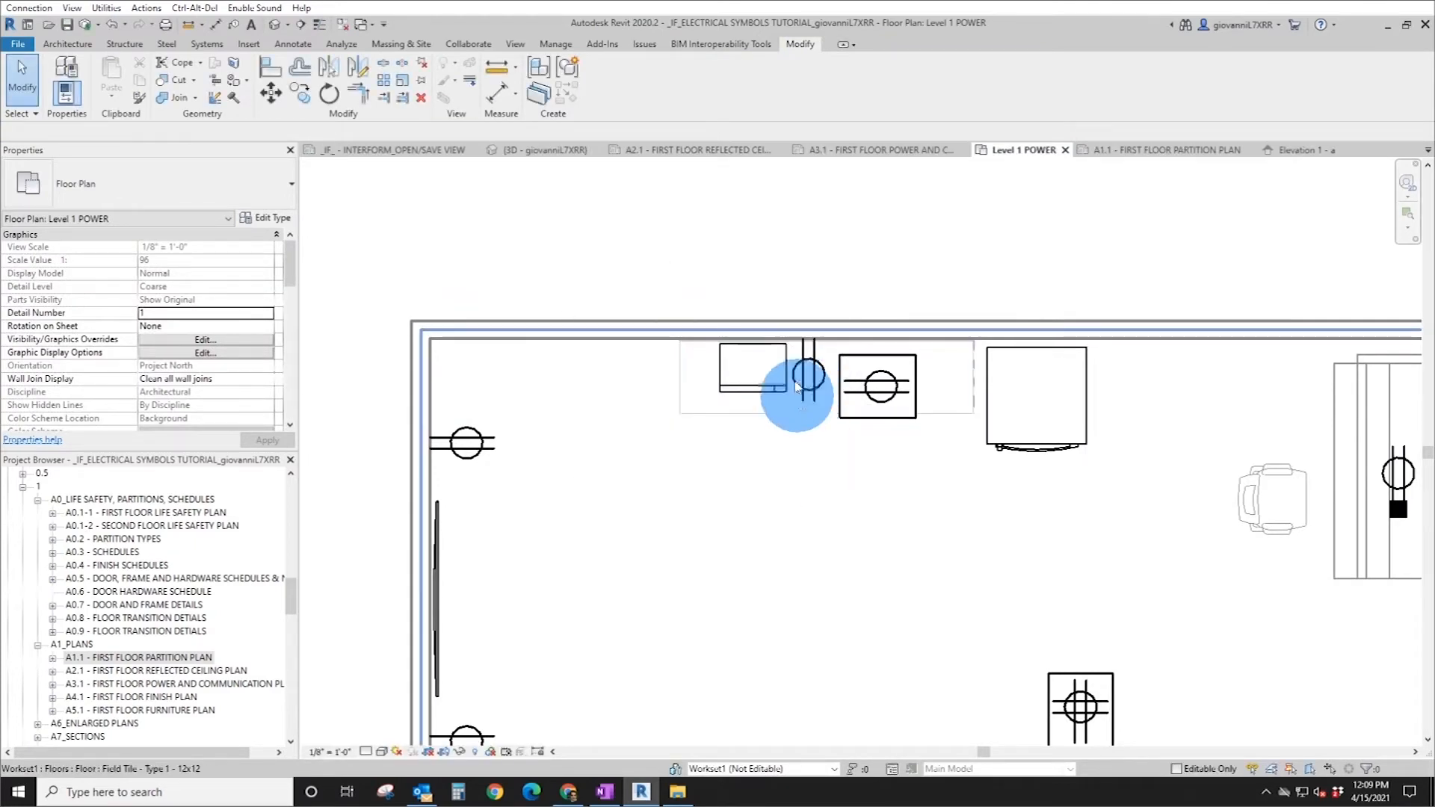
key(Tab)
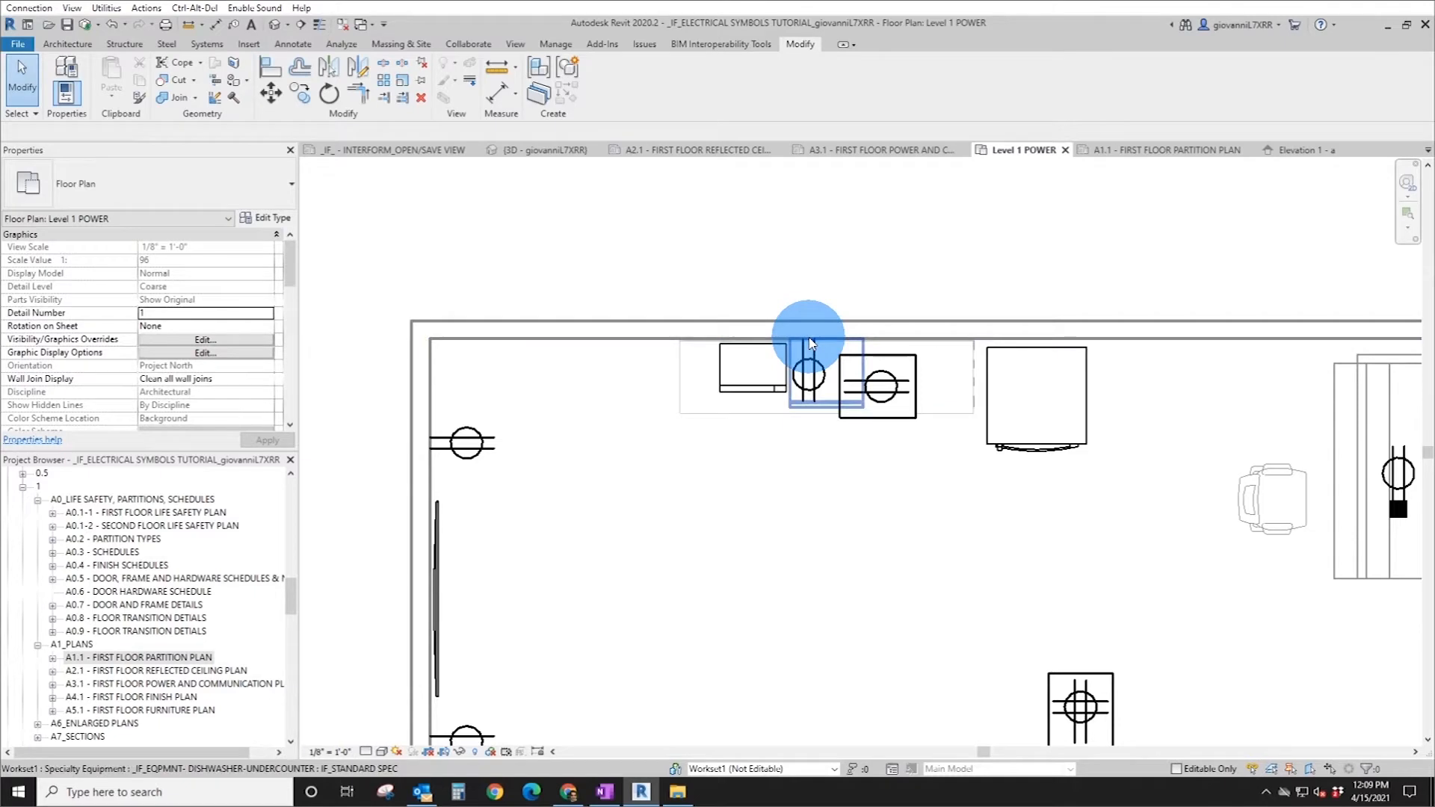
click(839, 315)
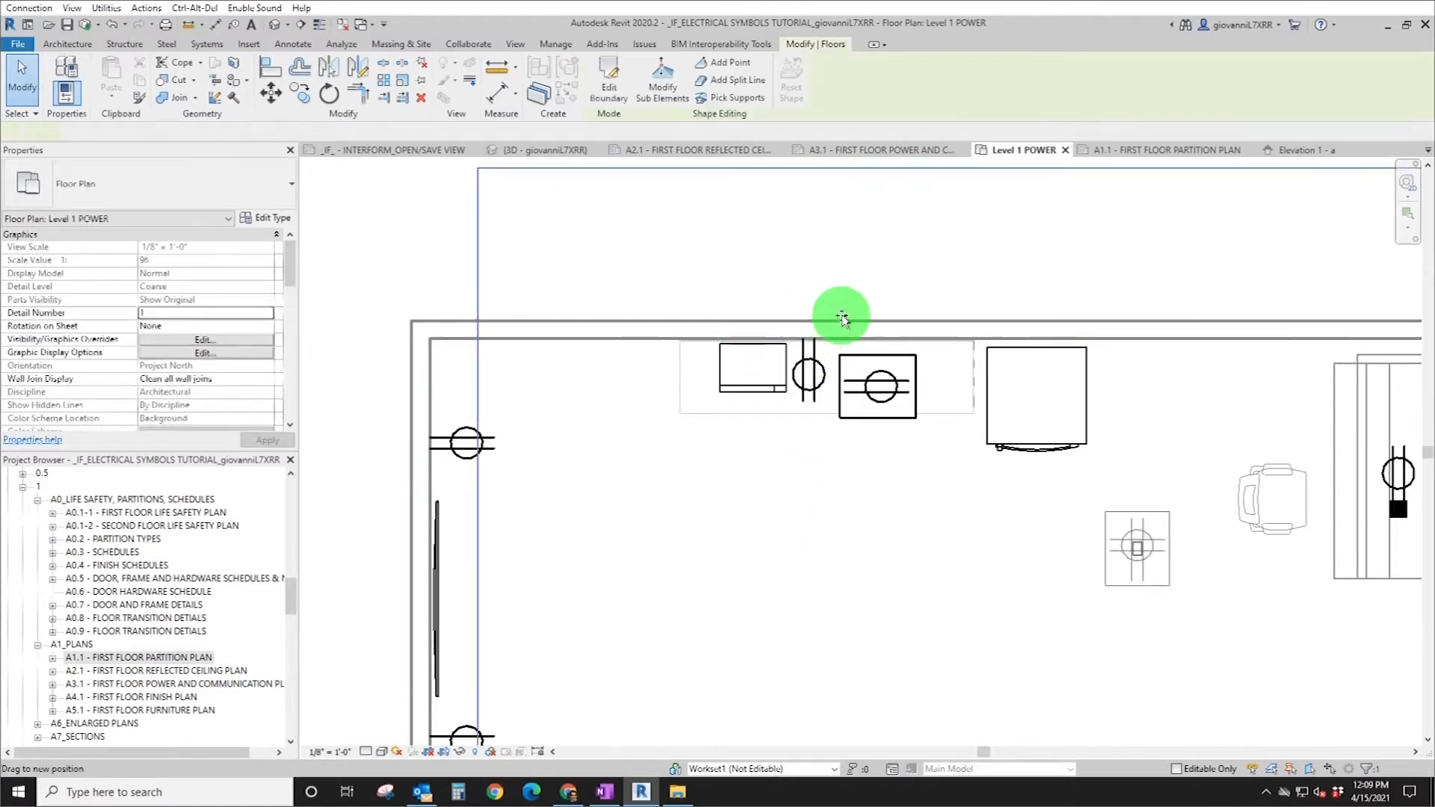
key(Escape)
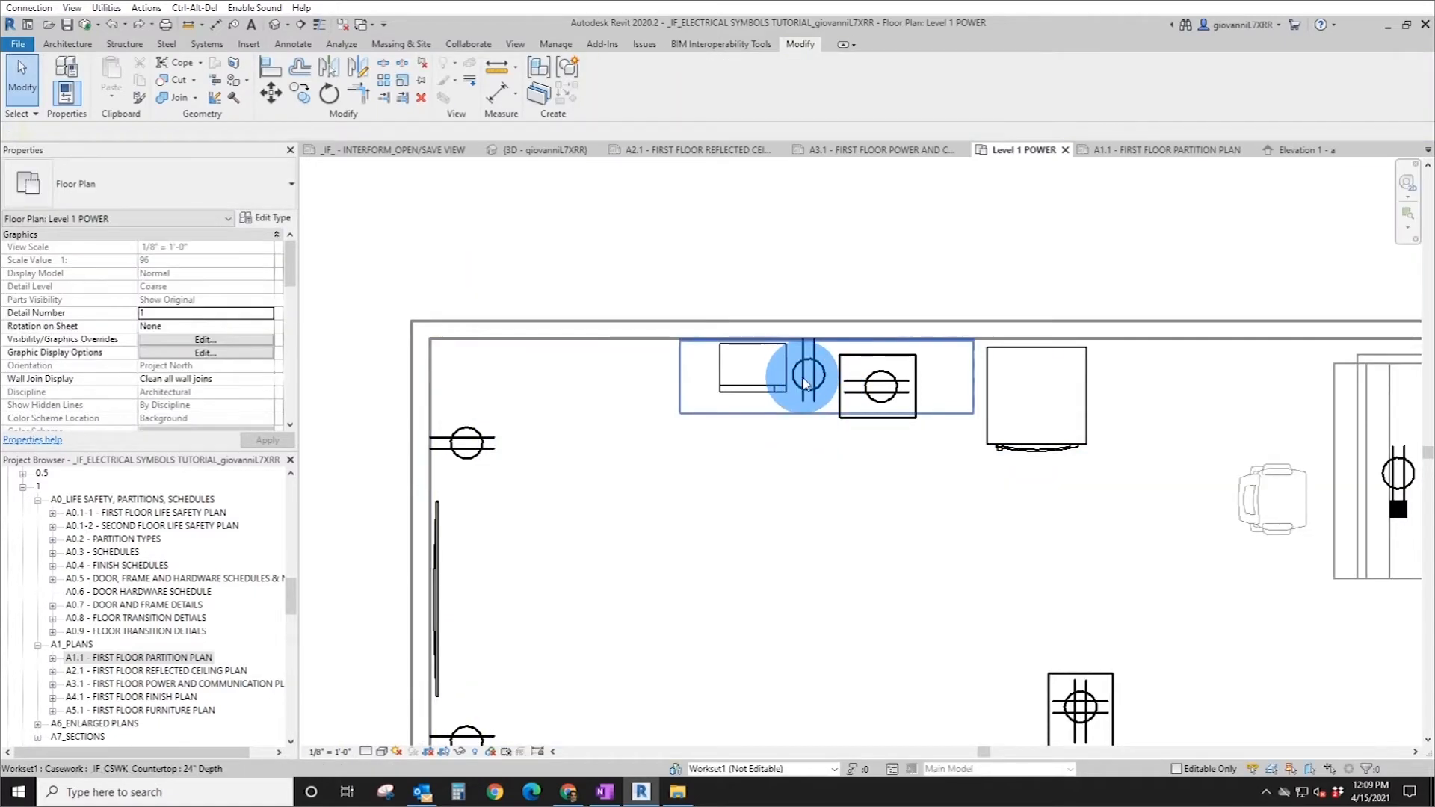
- Set the custom install height of the duplex on the countertop wall to 36" and check its symbol in the plan
click(814, 346)
click(811, 345)
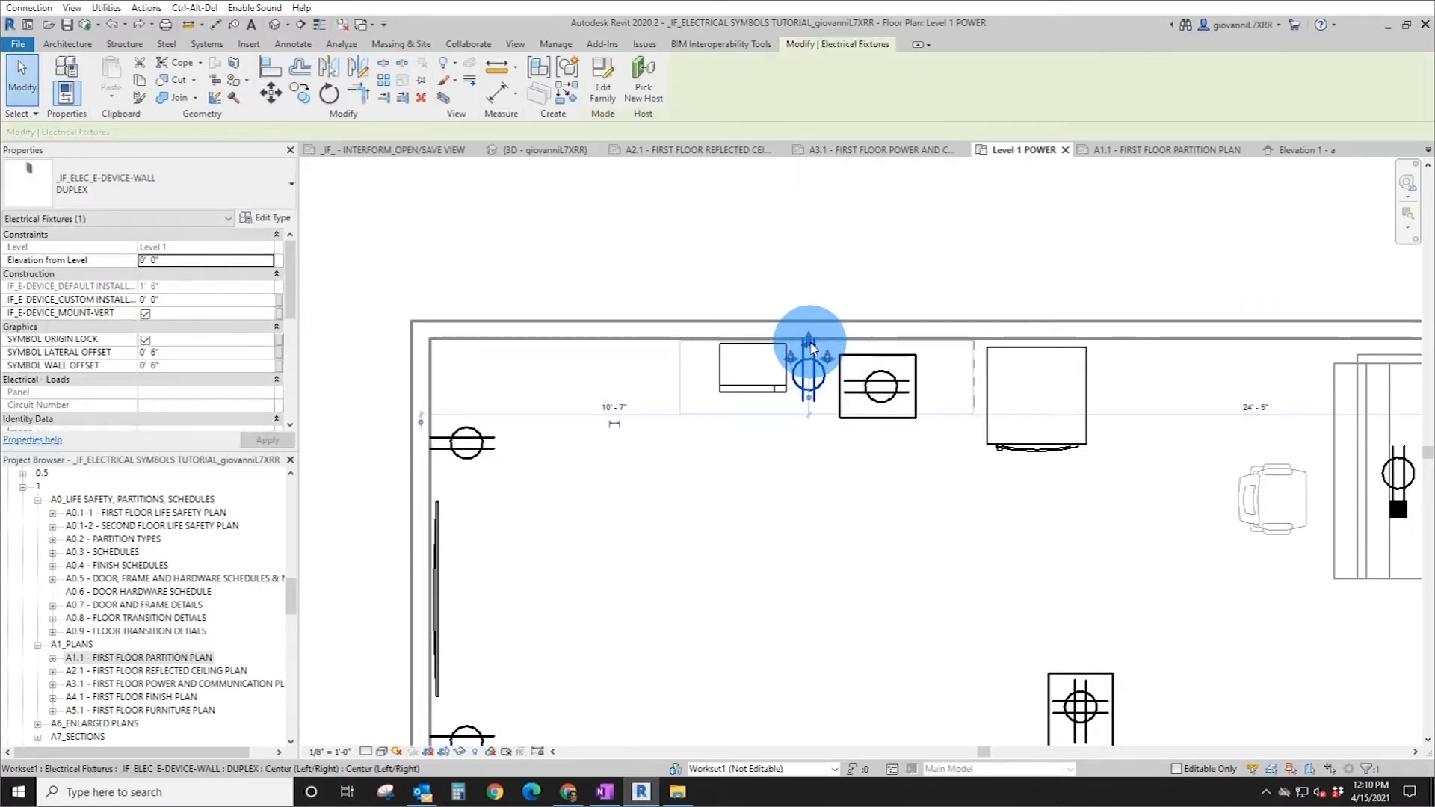
click(150, 299)
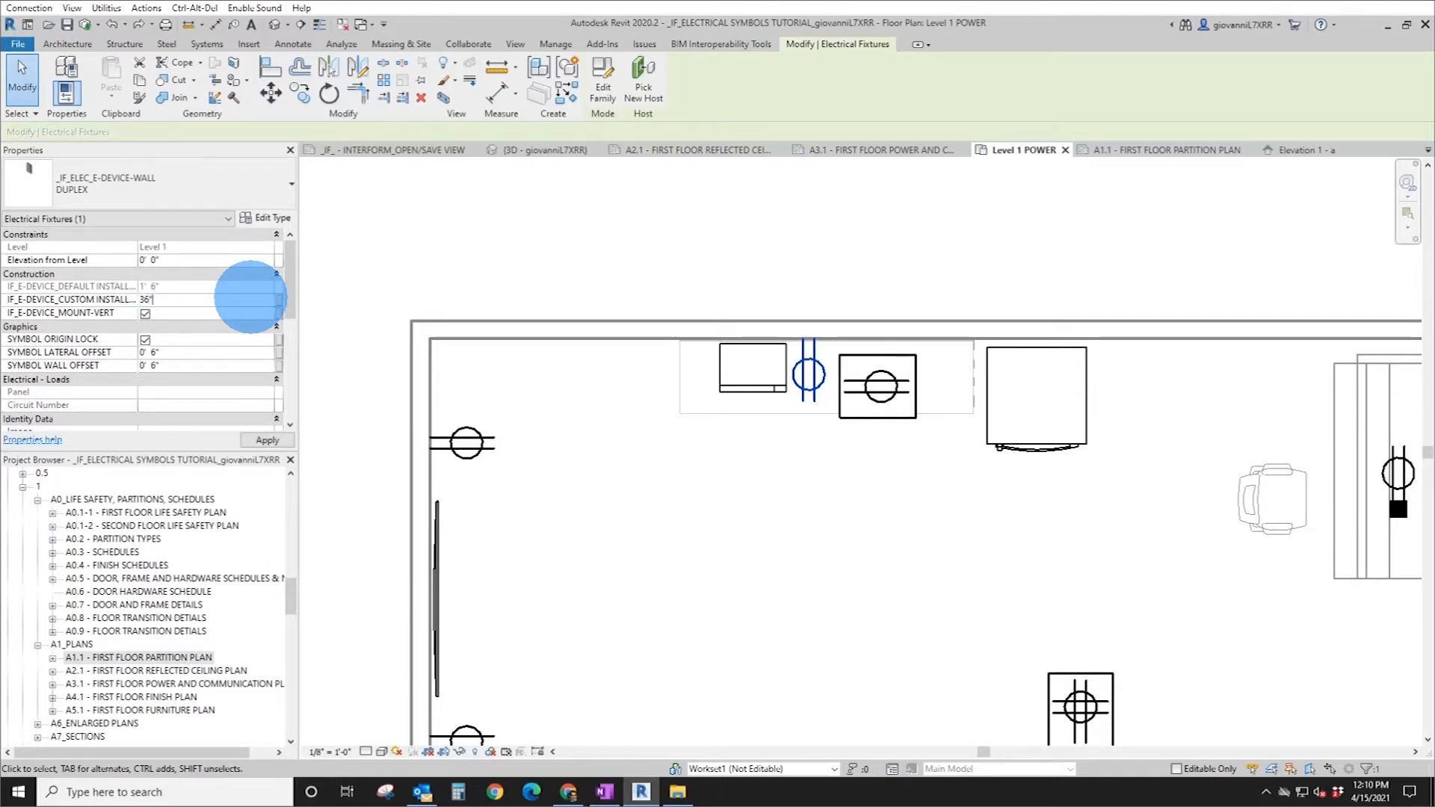
key(Return)
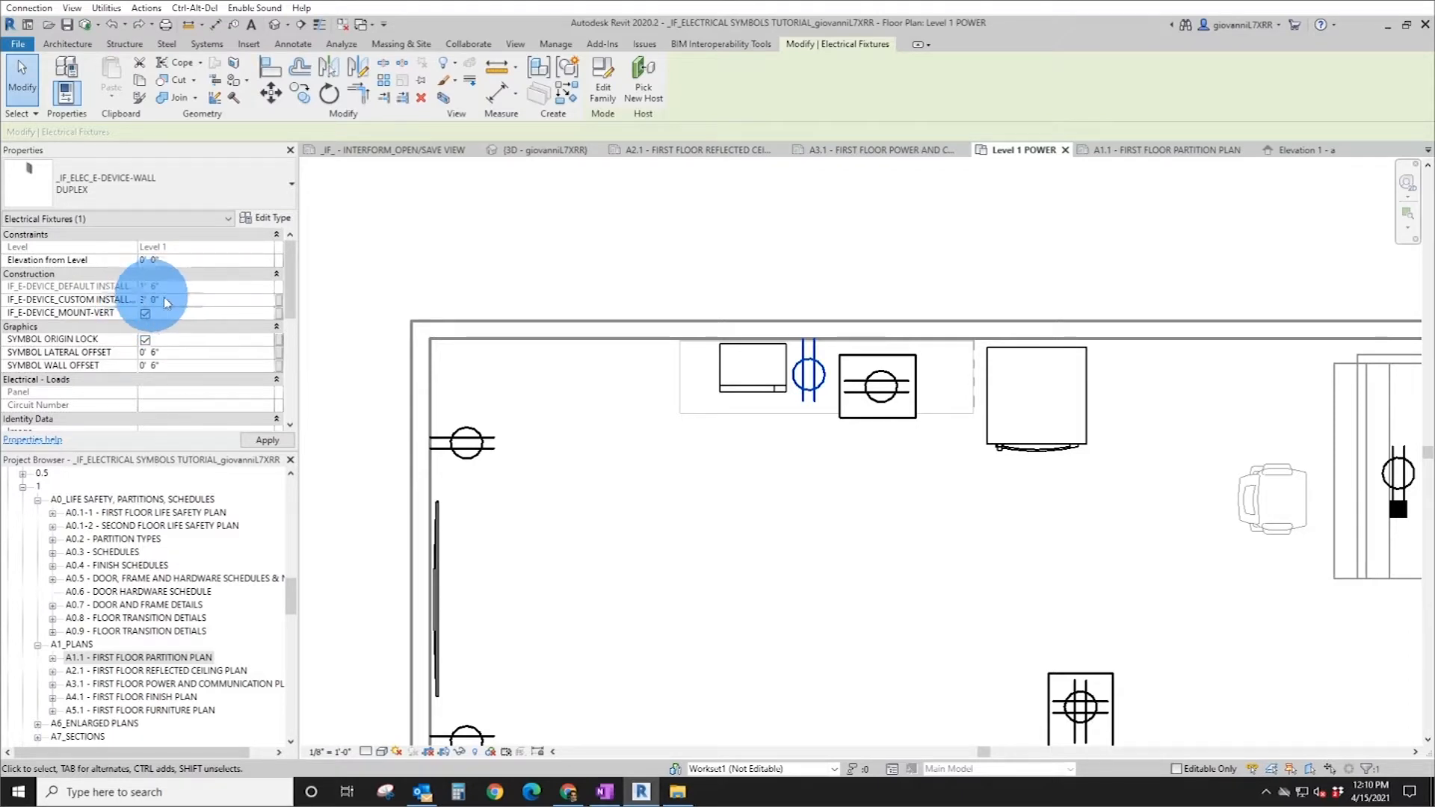
click(267, 440)
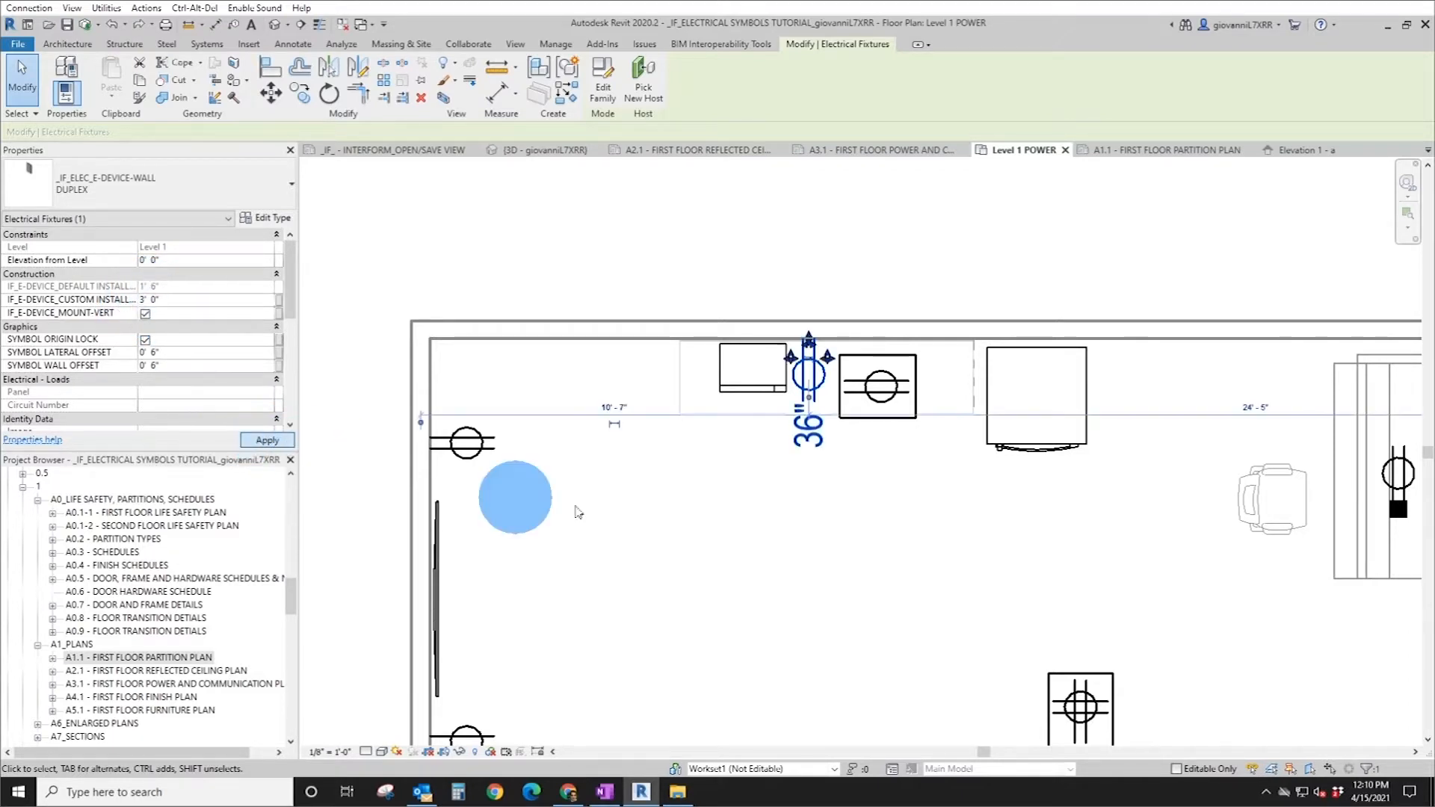
scroll(865, 342, up, 3)
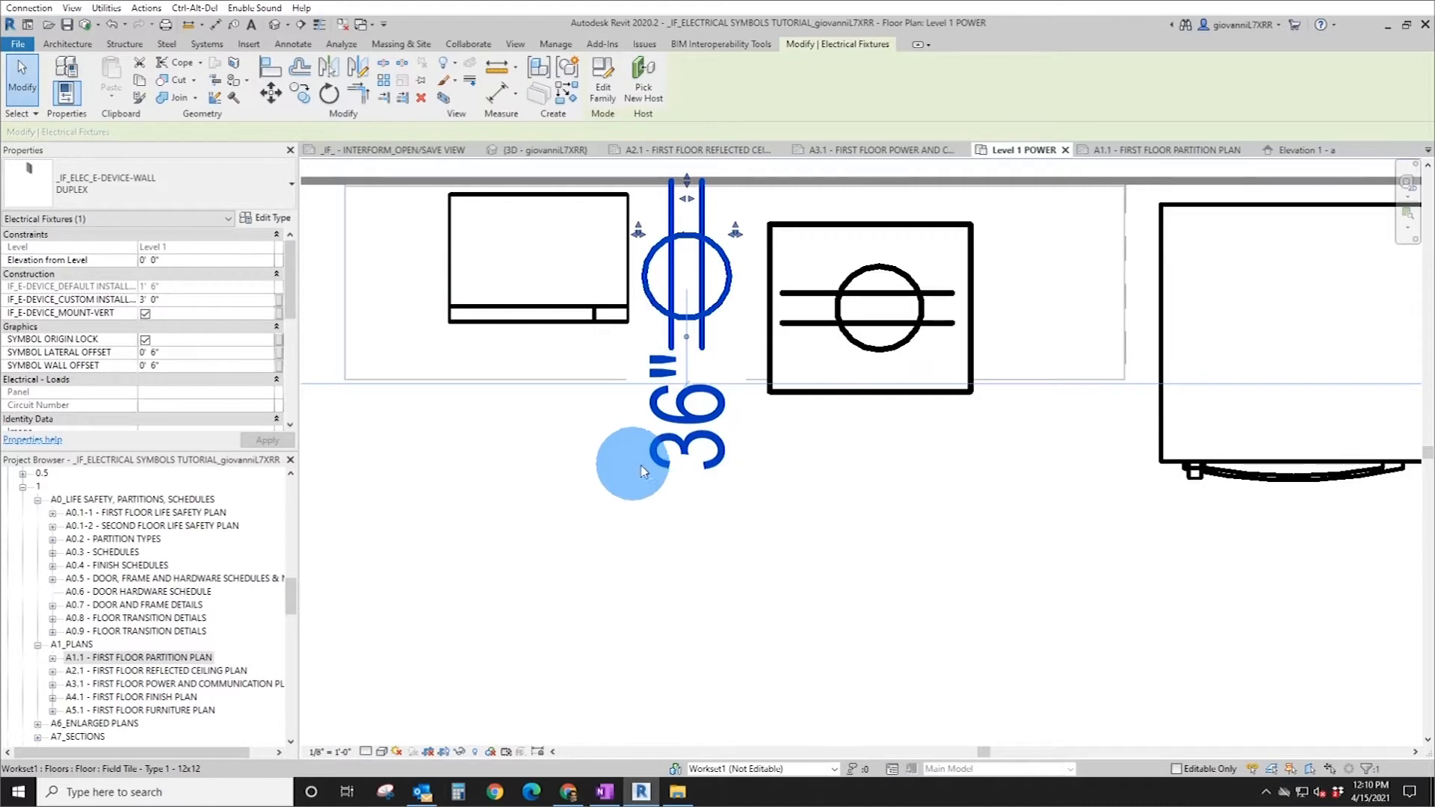
scroll(759, 441, down, 2)
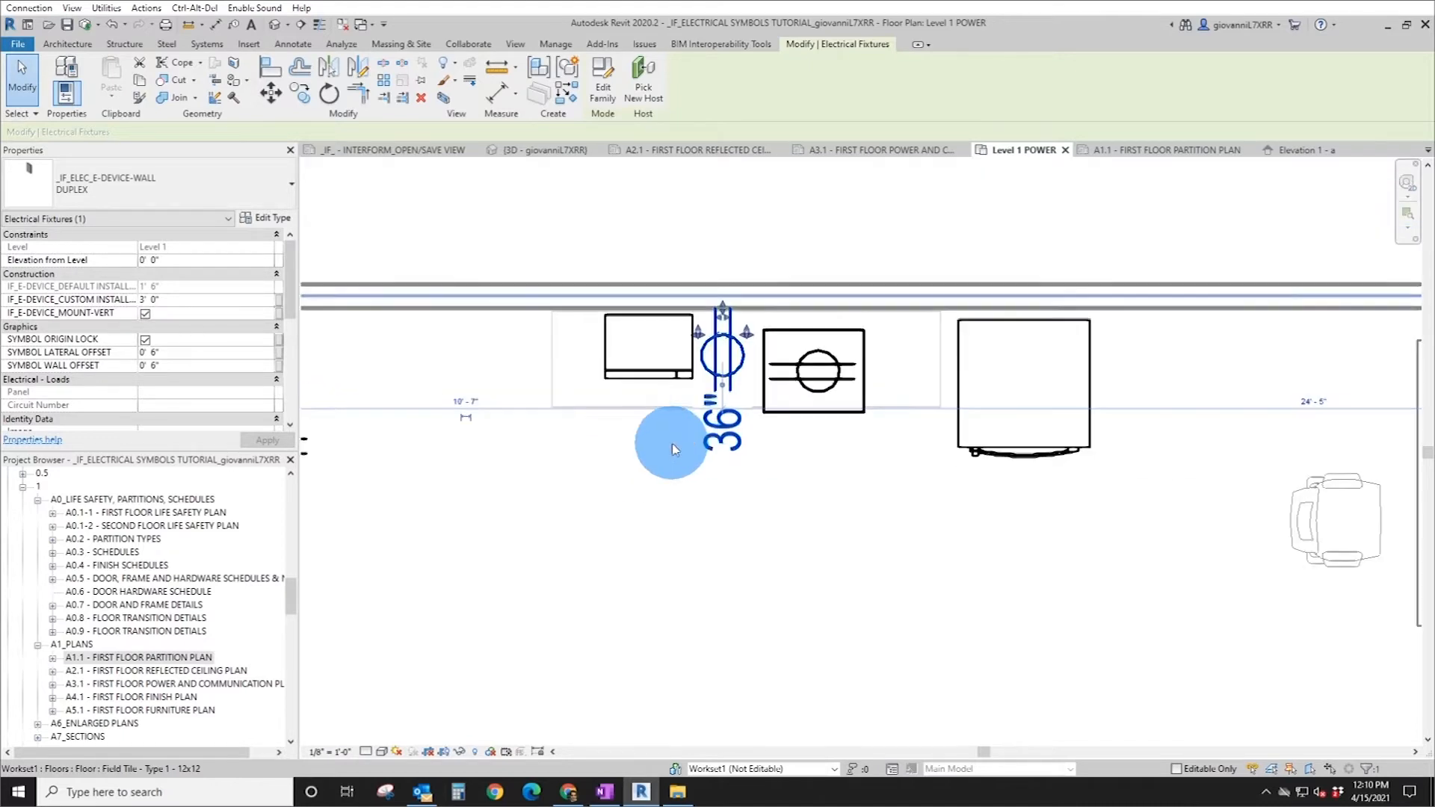
click(626, 528)
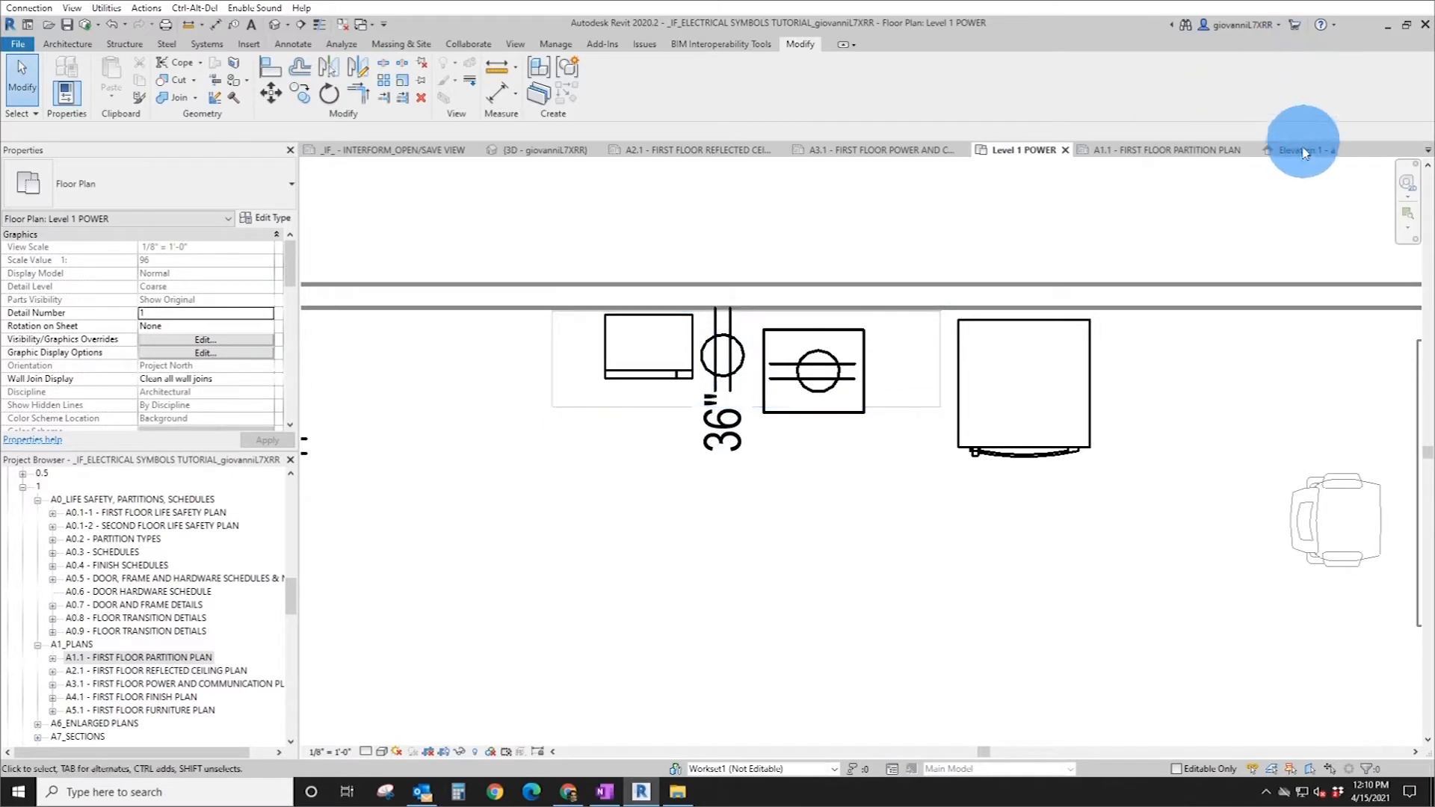
- Open interior elevation 1 - b, which faces the countertop wall, from the elevation marker on sheet A1.1
click(1303, 159)
scroll(780, 421, down, 2)
scroll(780, 421, down, 2)
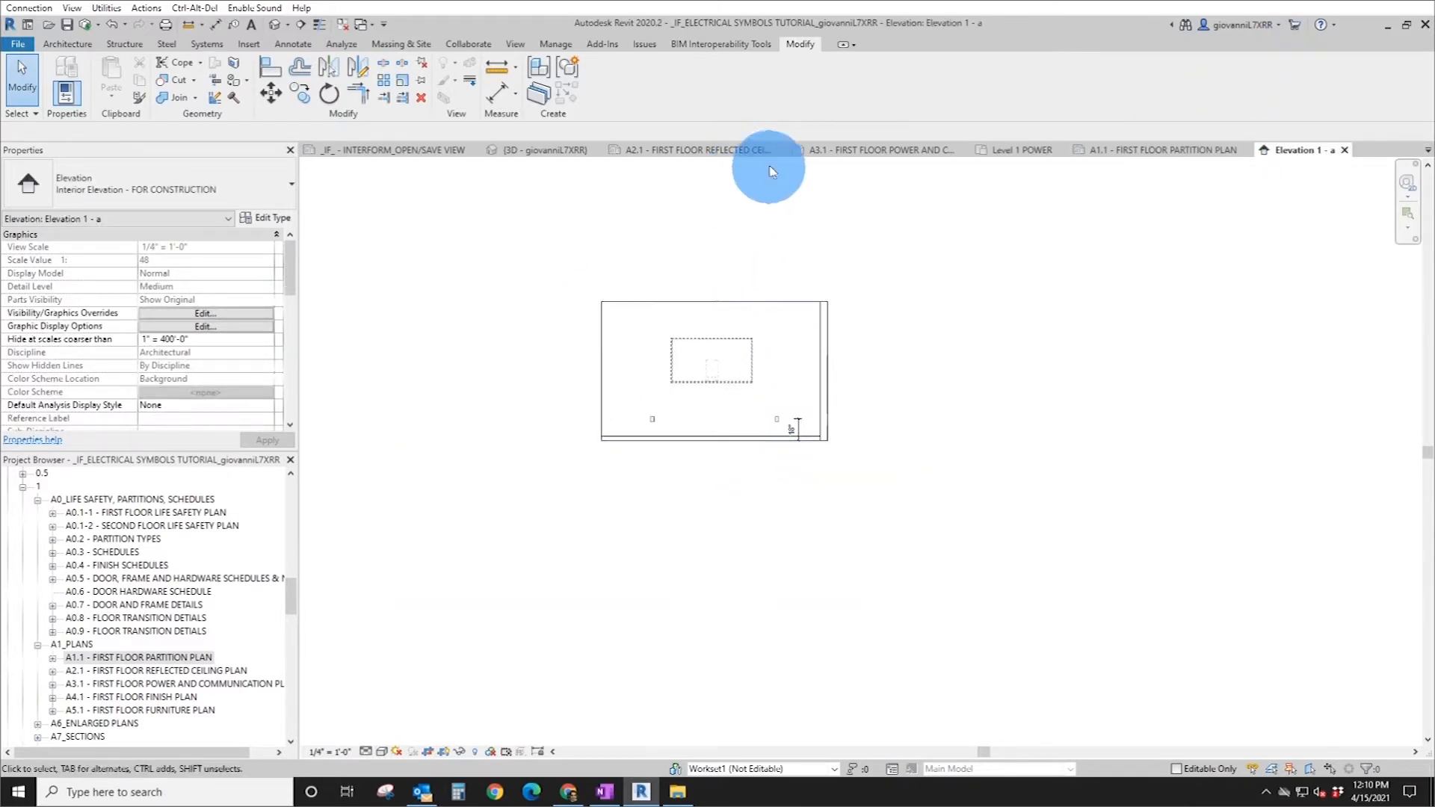
click(1144, 149)
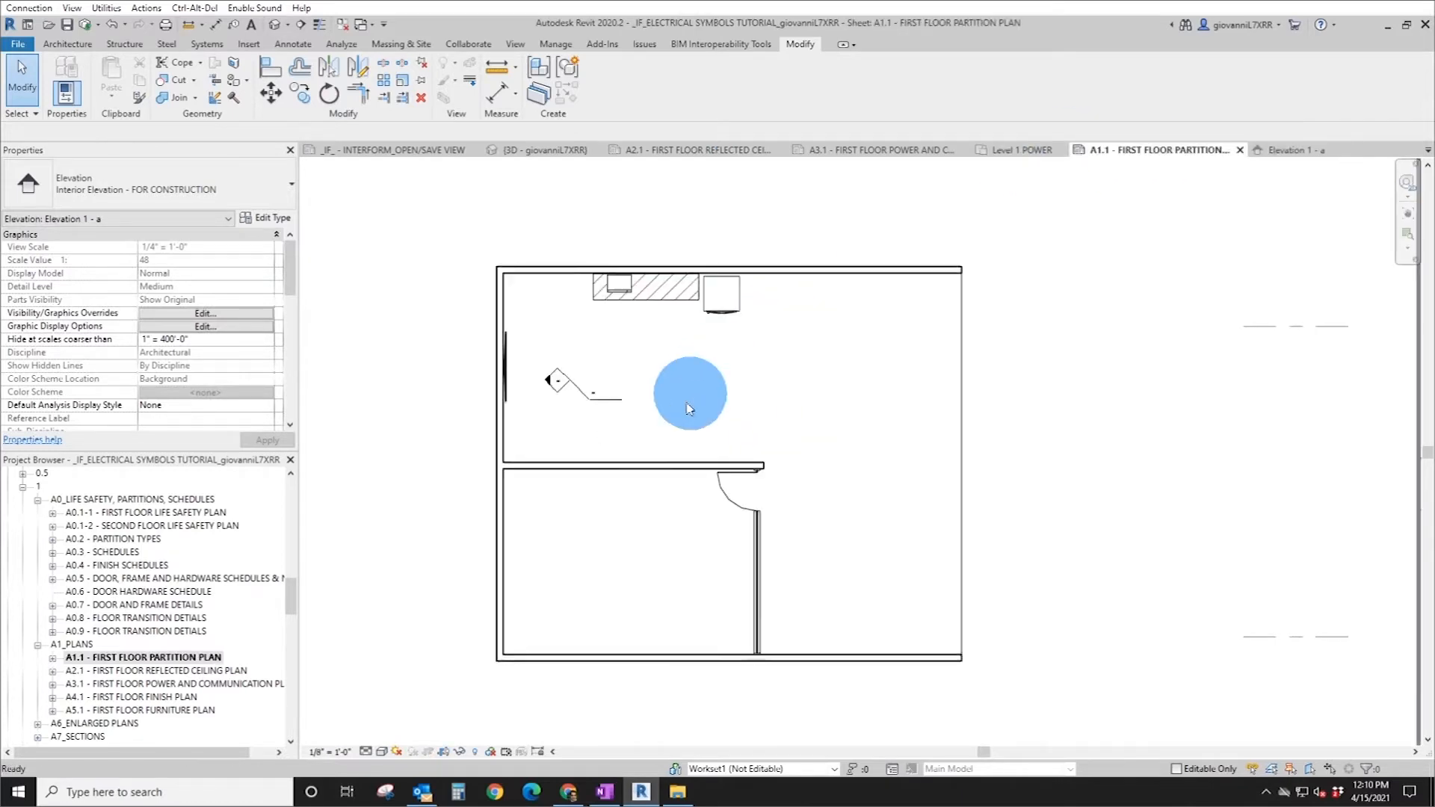
click(574, 374)
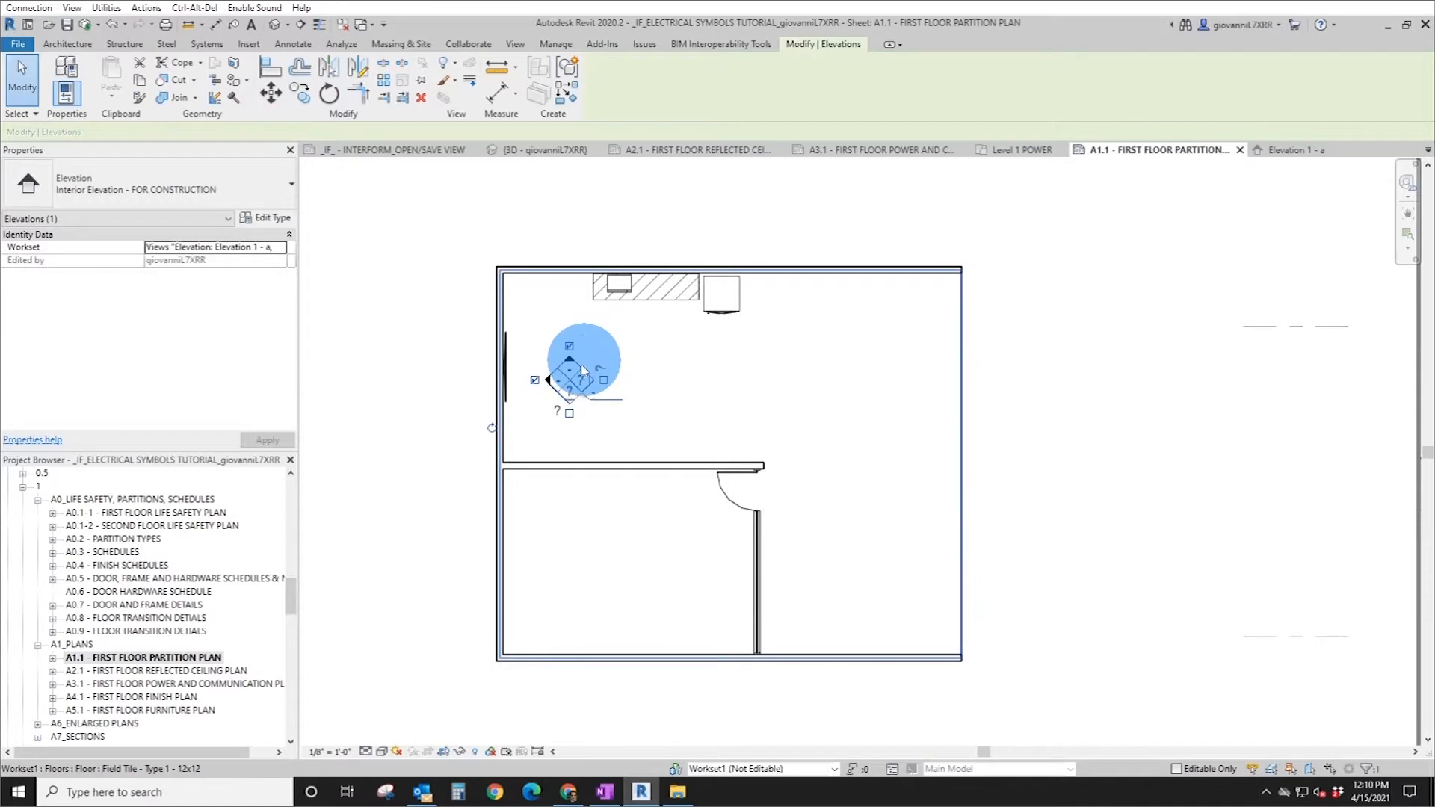
key(Escape)
click(569, 364)
key(Escape)
click(570, 362)
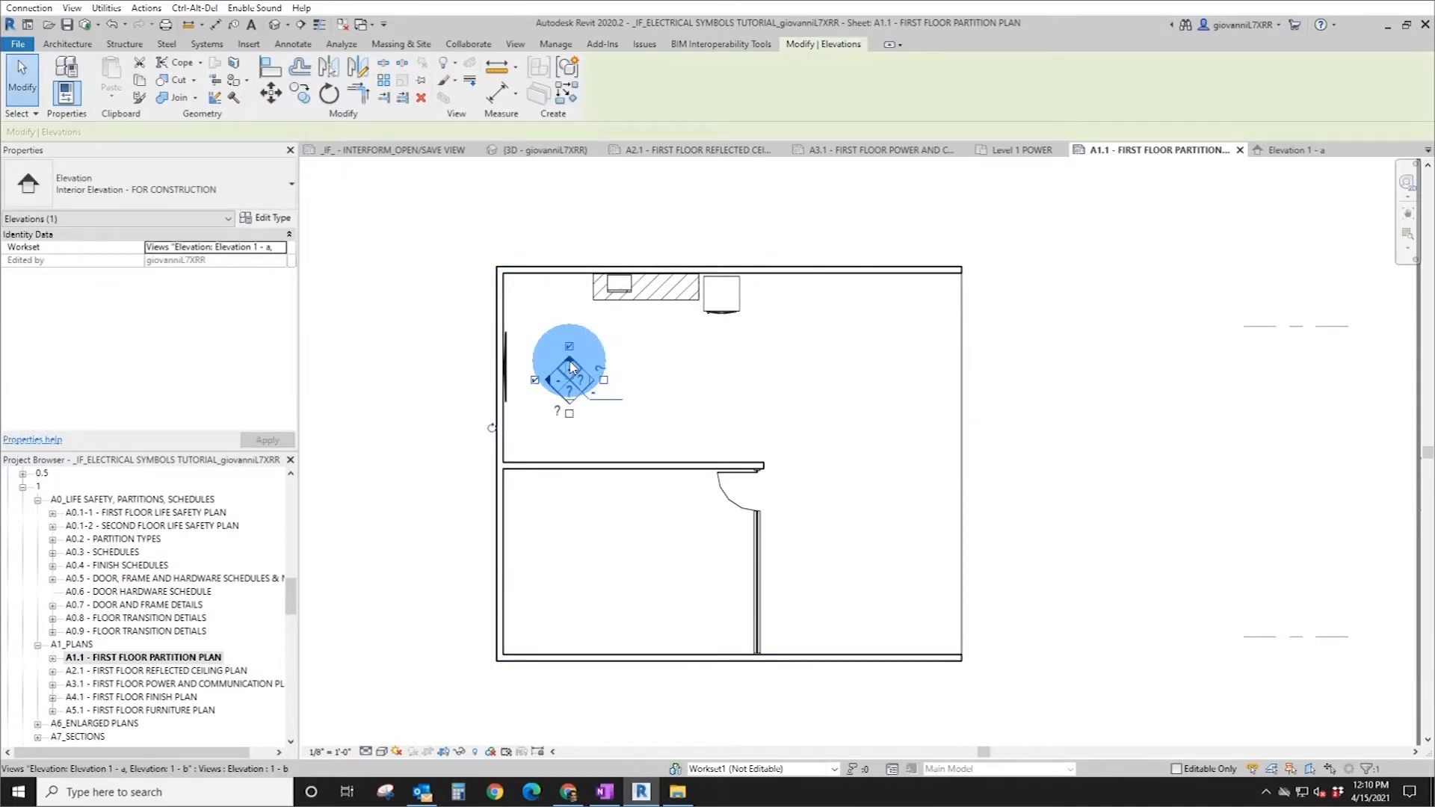
double_click(572, 366)
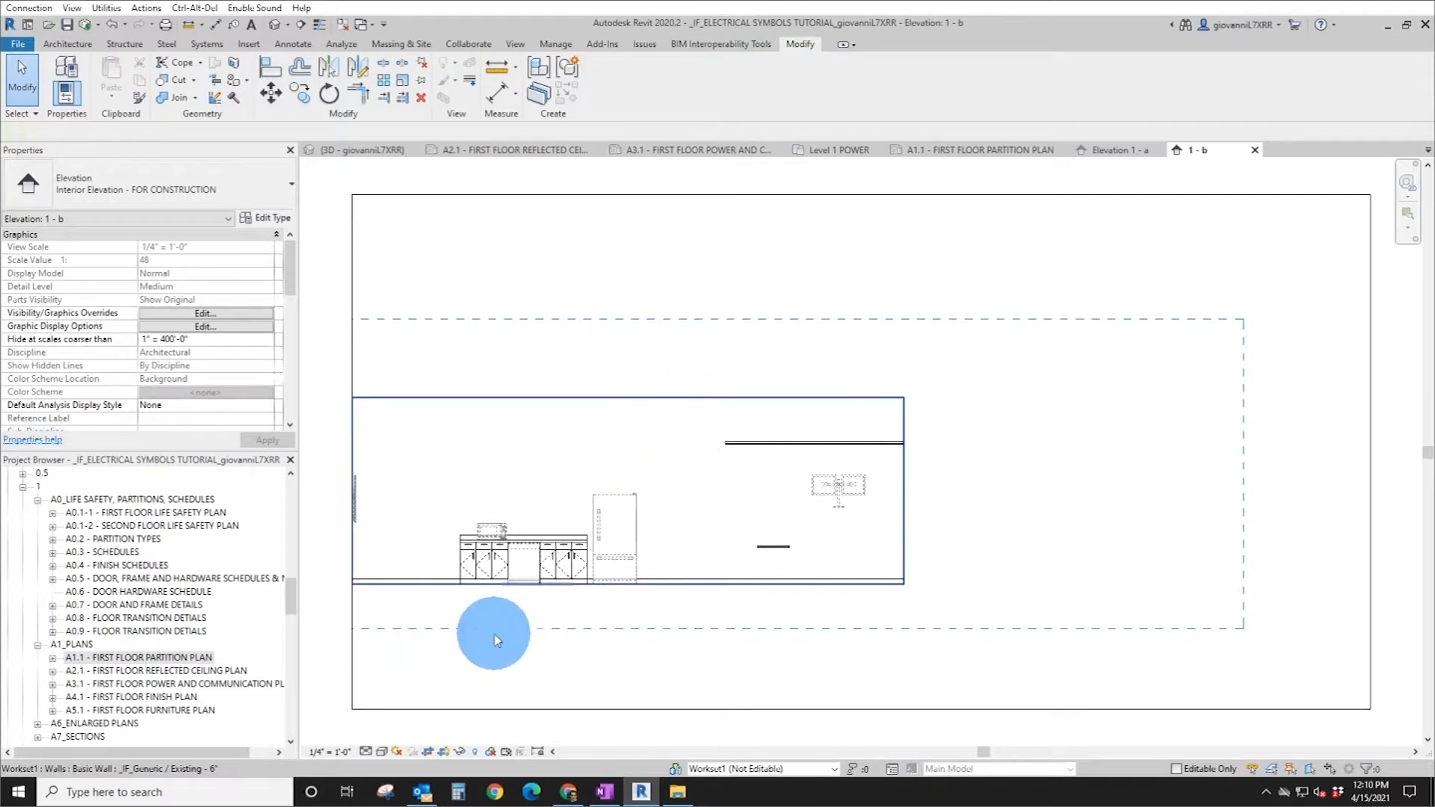
- Set the custom install height of the duplex beside the microwave in elevation 1 - b to 42"
scroll(497, 580, up, 4)
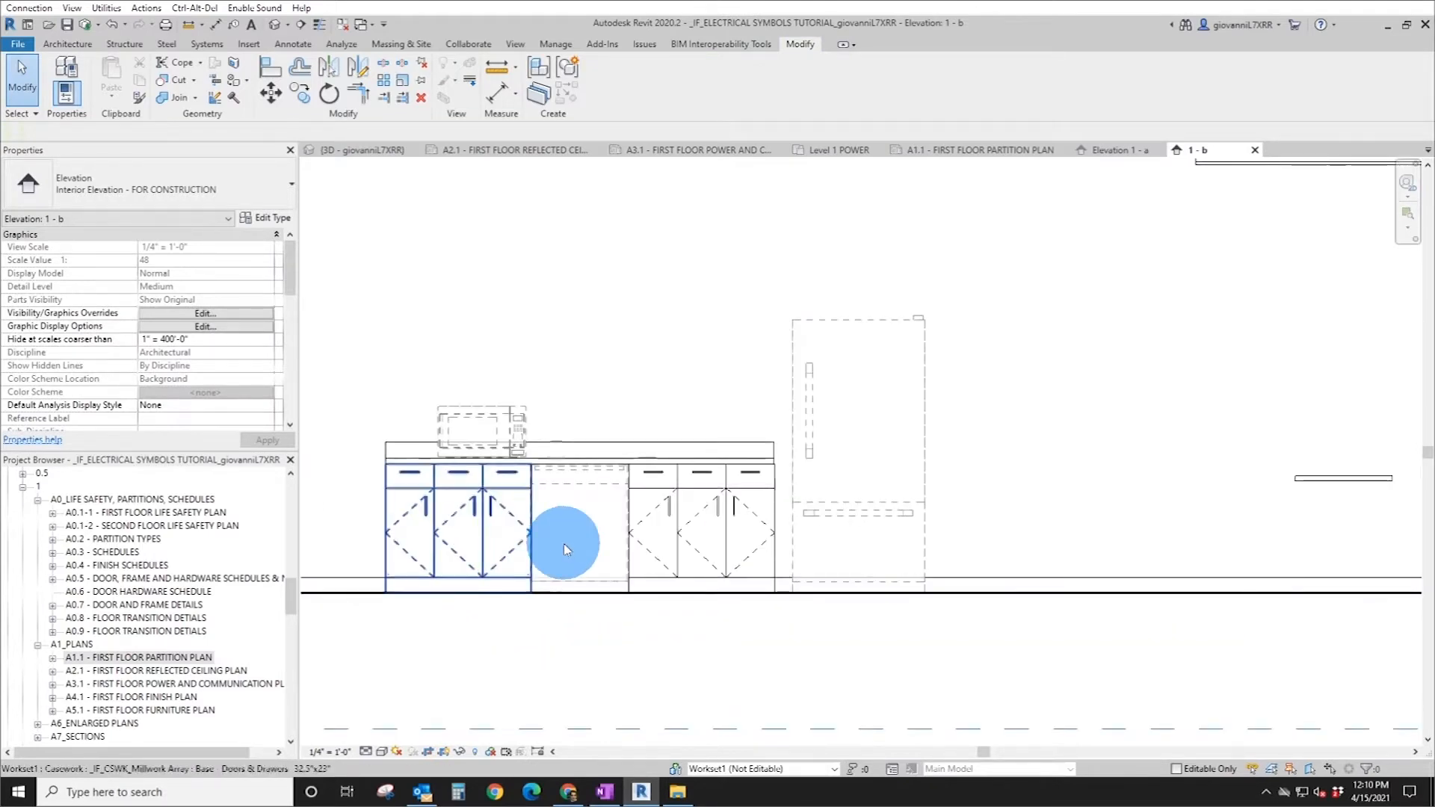
click(561, 451)
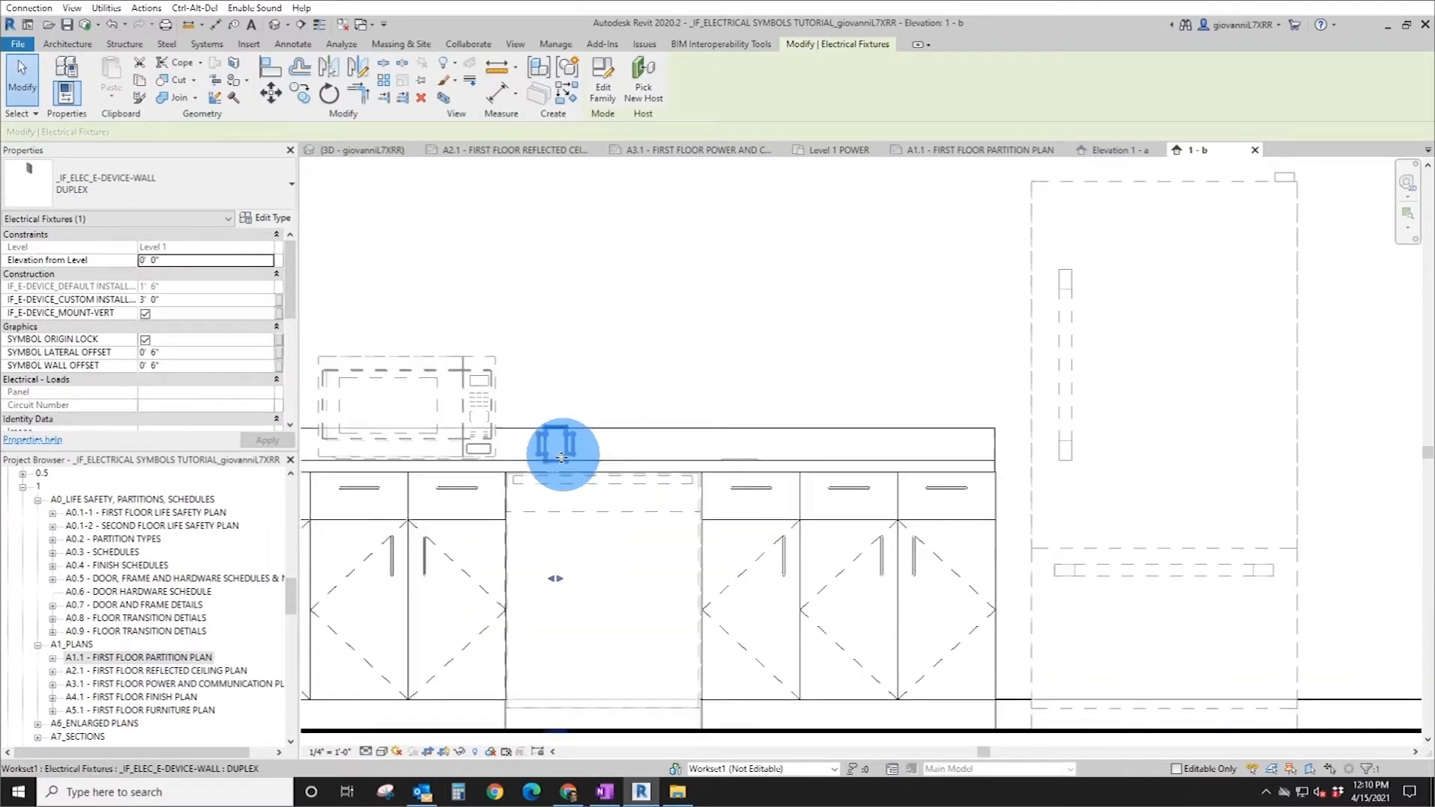
scroll(562, 443, up, 3)
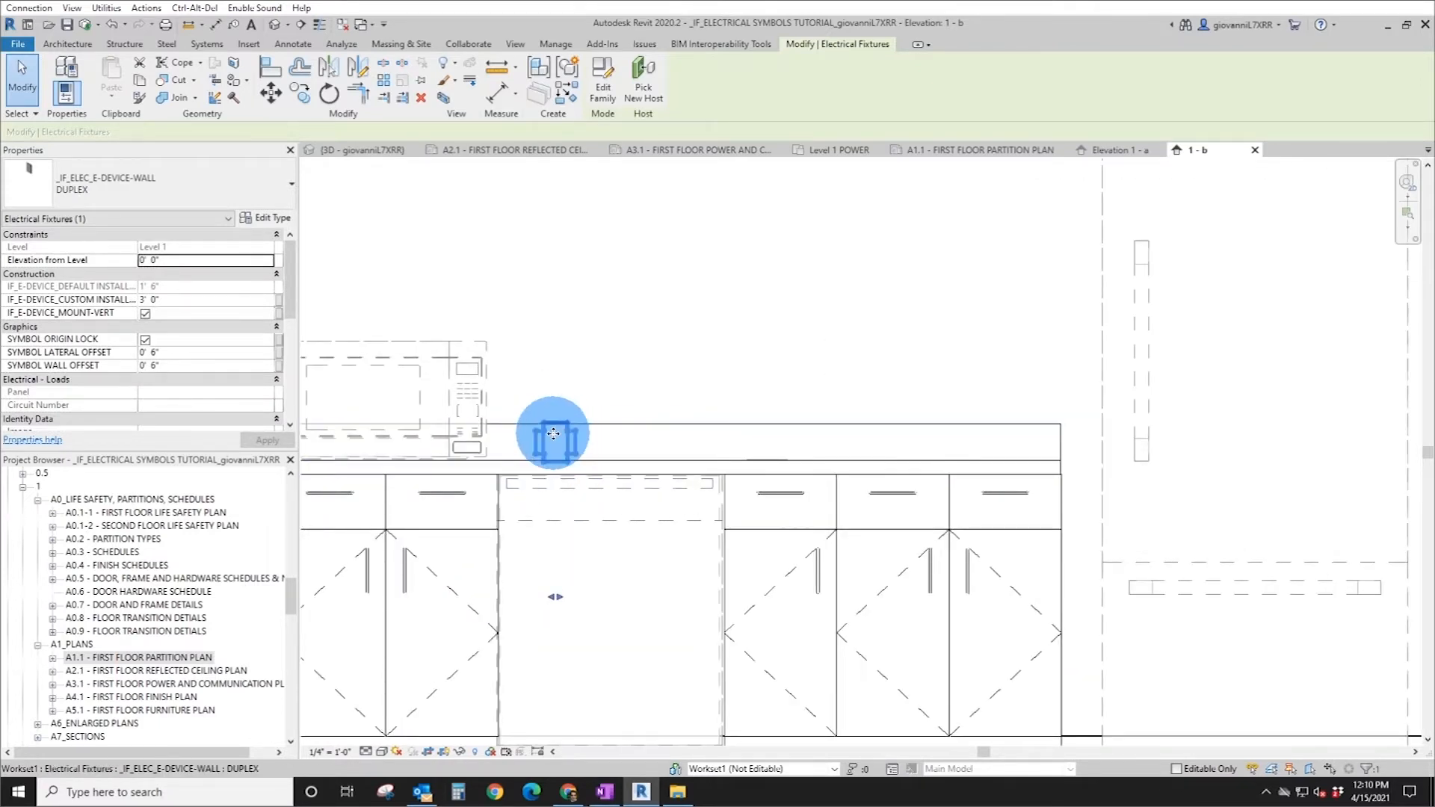
click(210, 302)
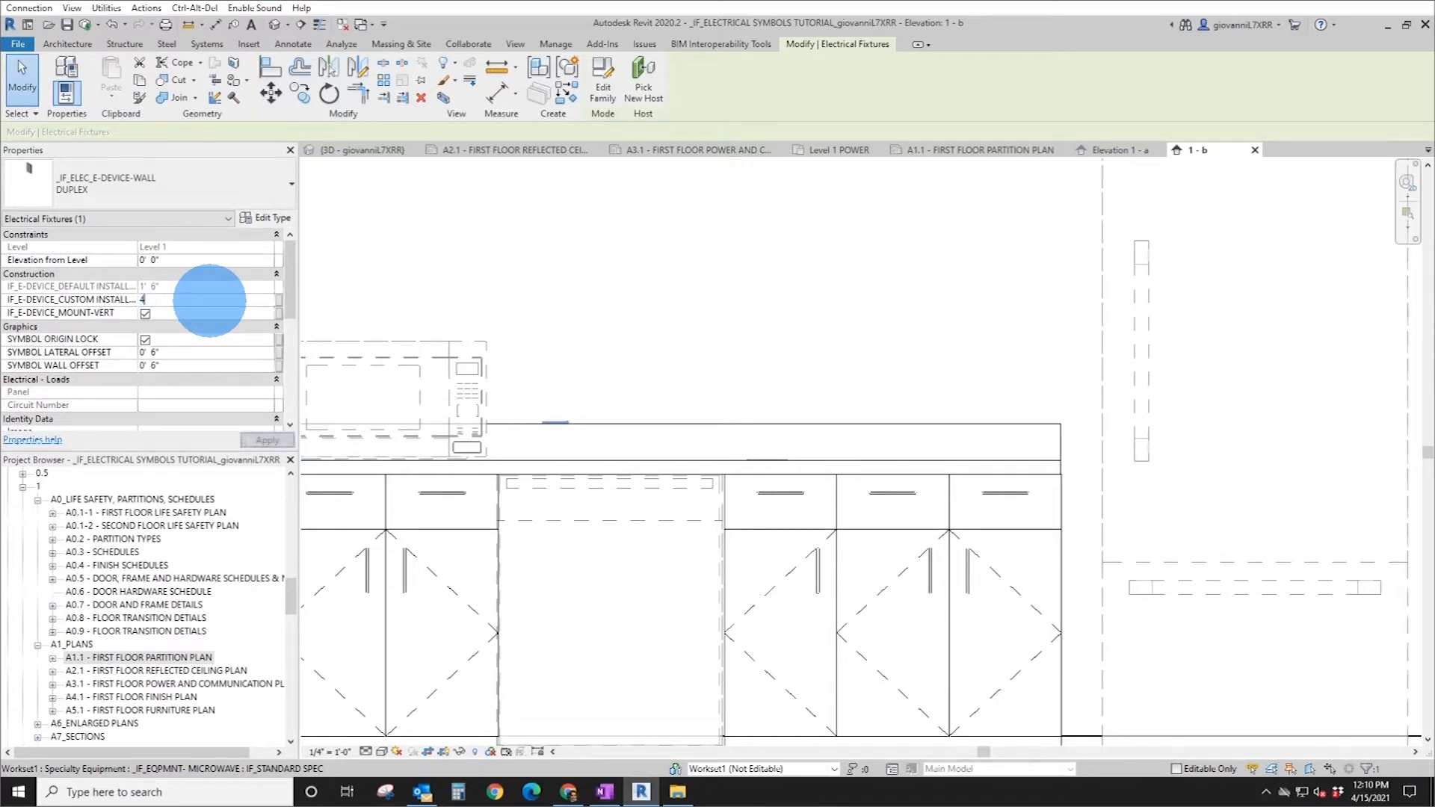
text(42")
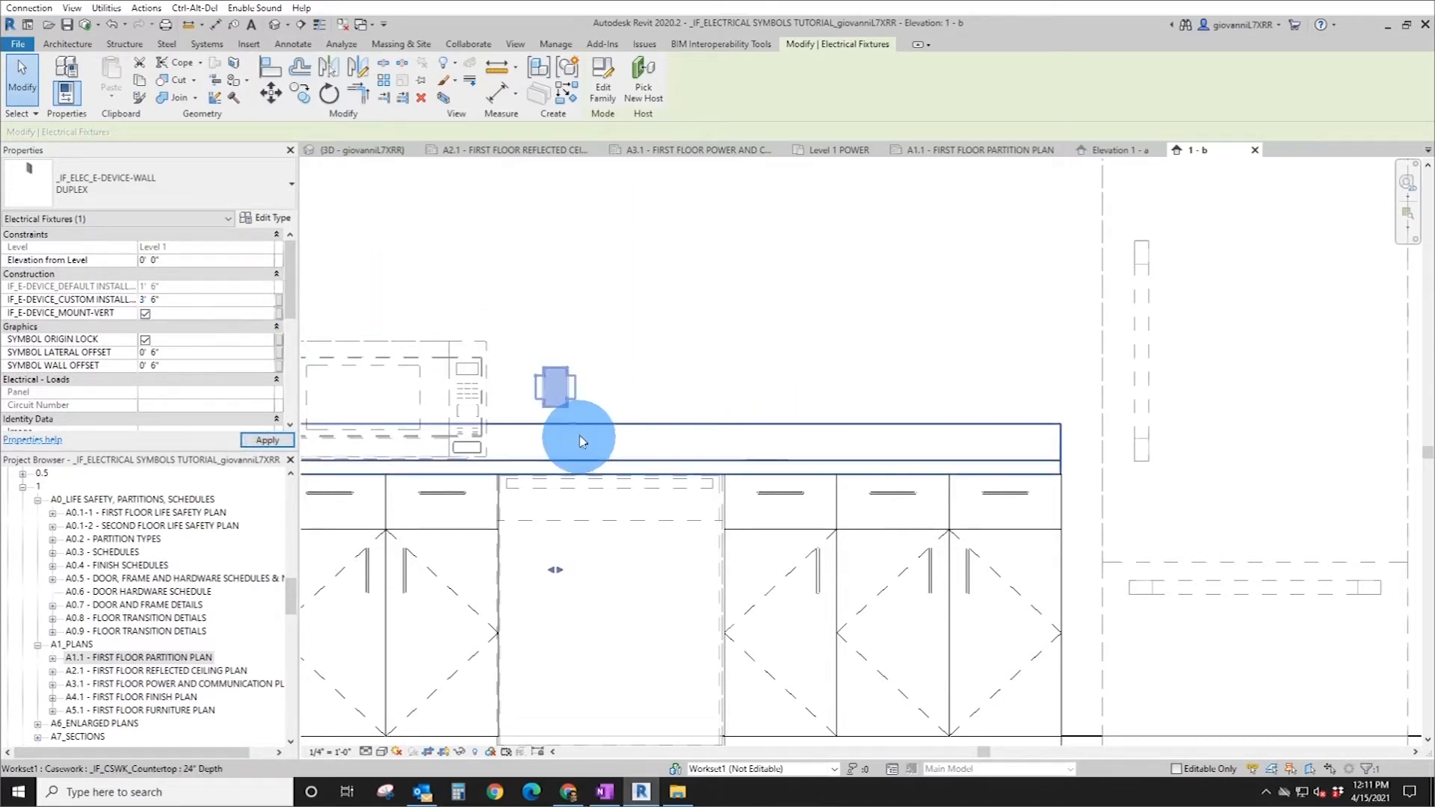
scroll(567, 379, down, 3)
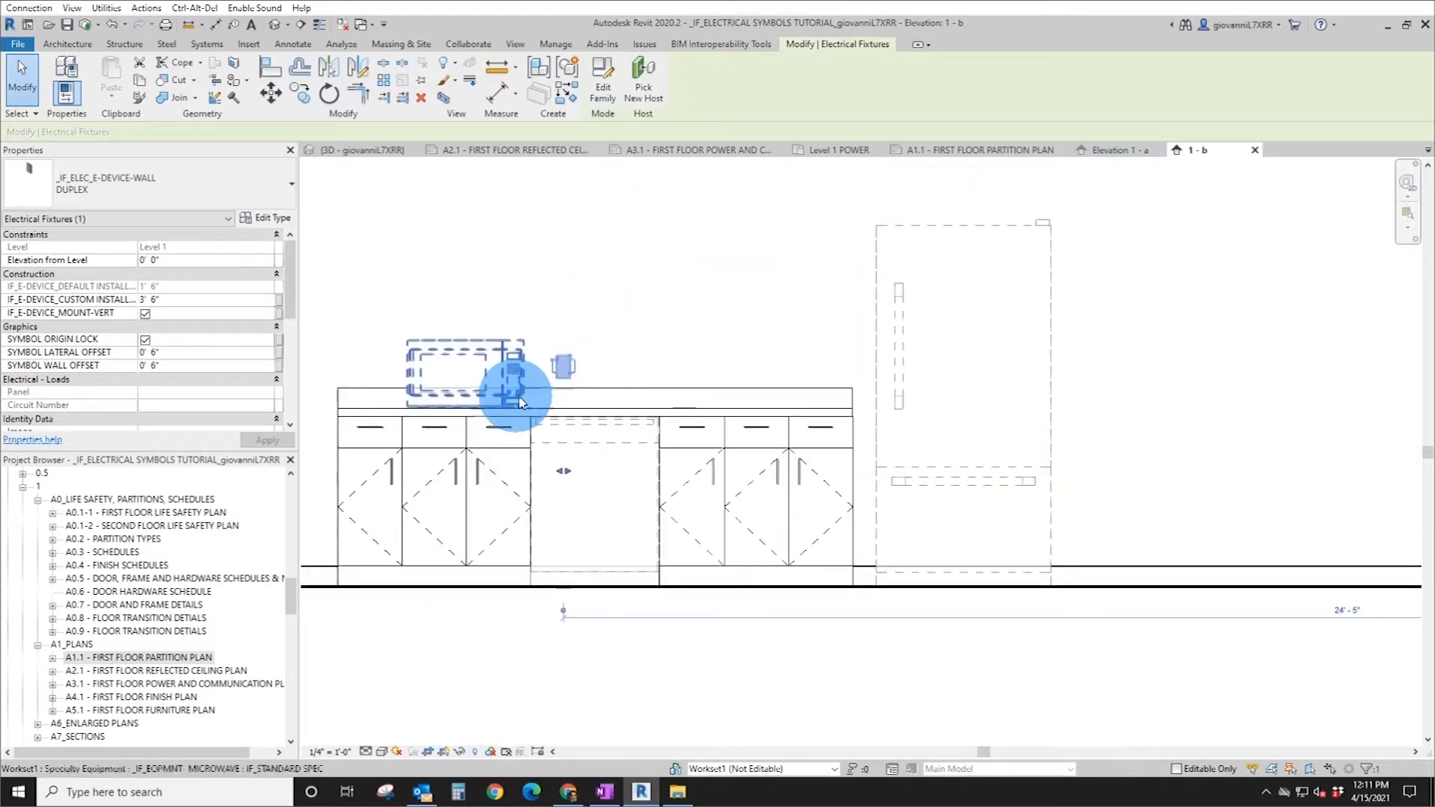
- Set the countertop duplex's custom install height to 3' 4" and check its symbol on sheet A3.1
click(199, 302)
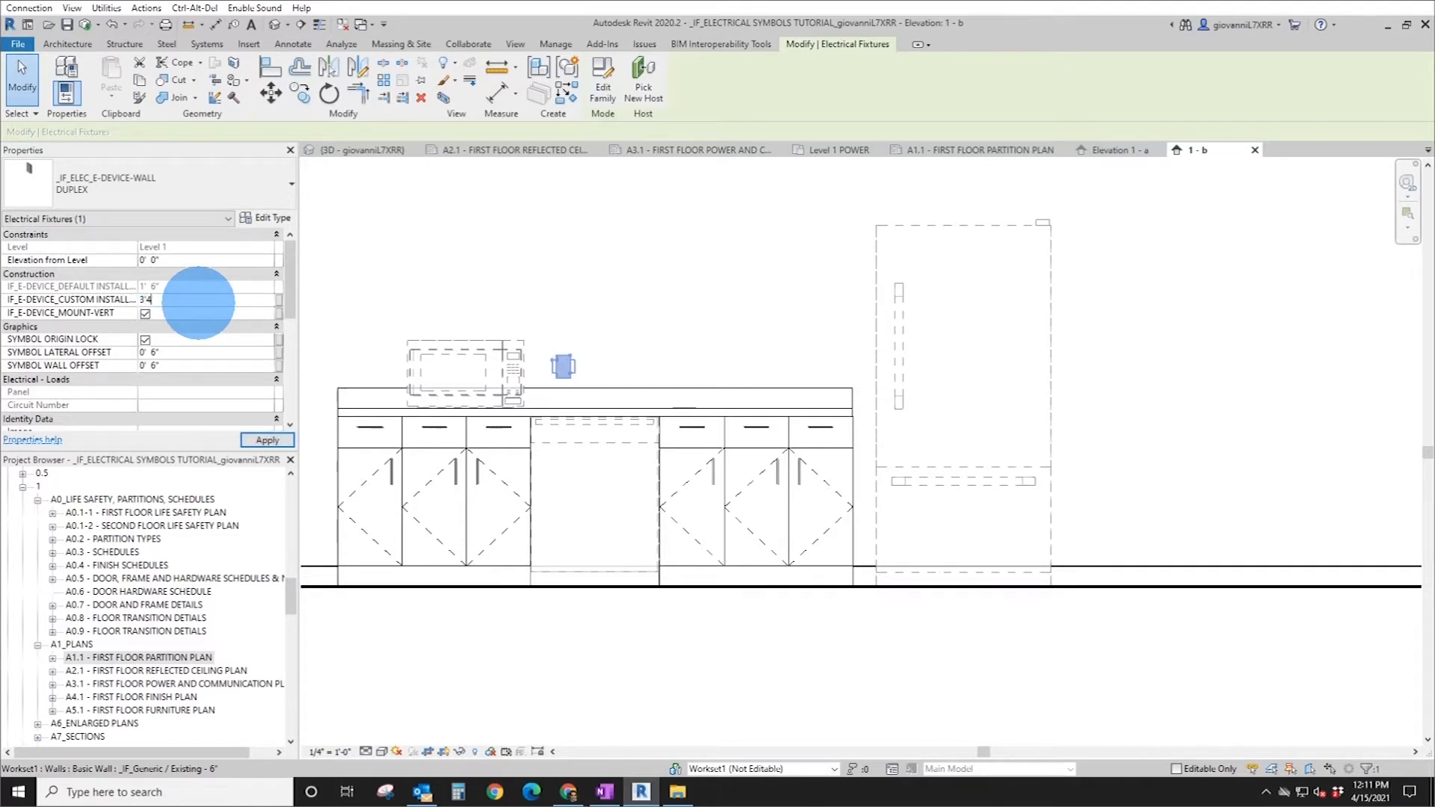
text(3'4)
click(268, 440)
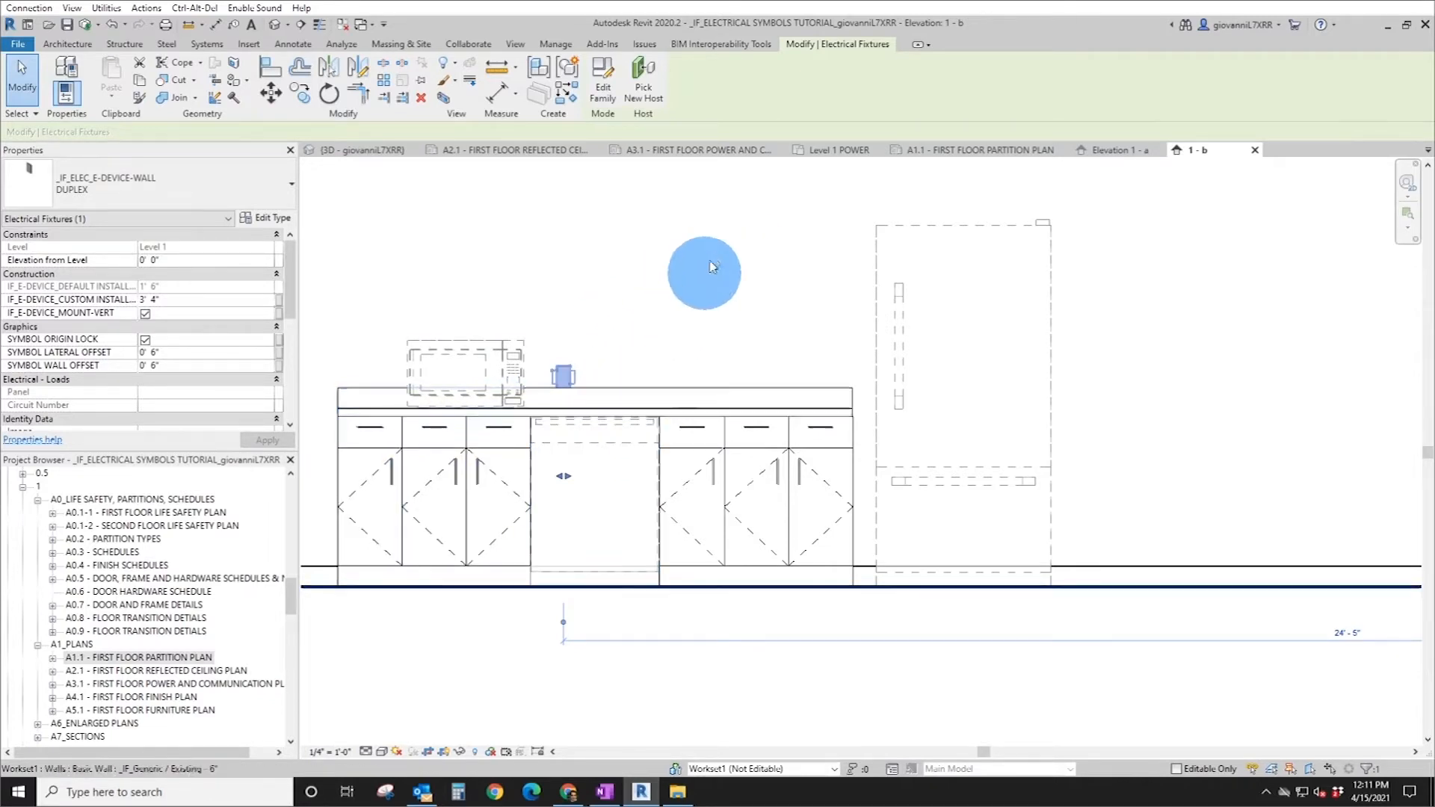
click(703, 152)
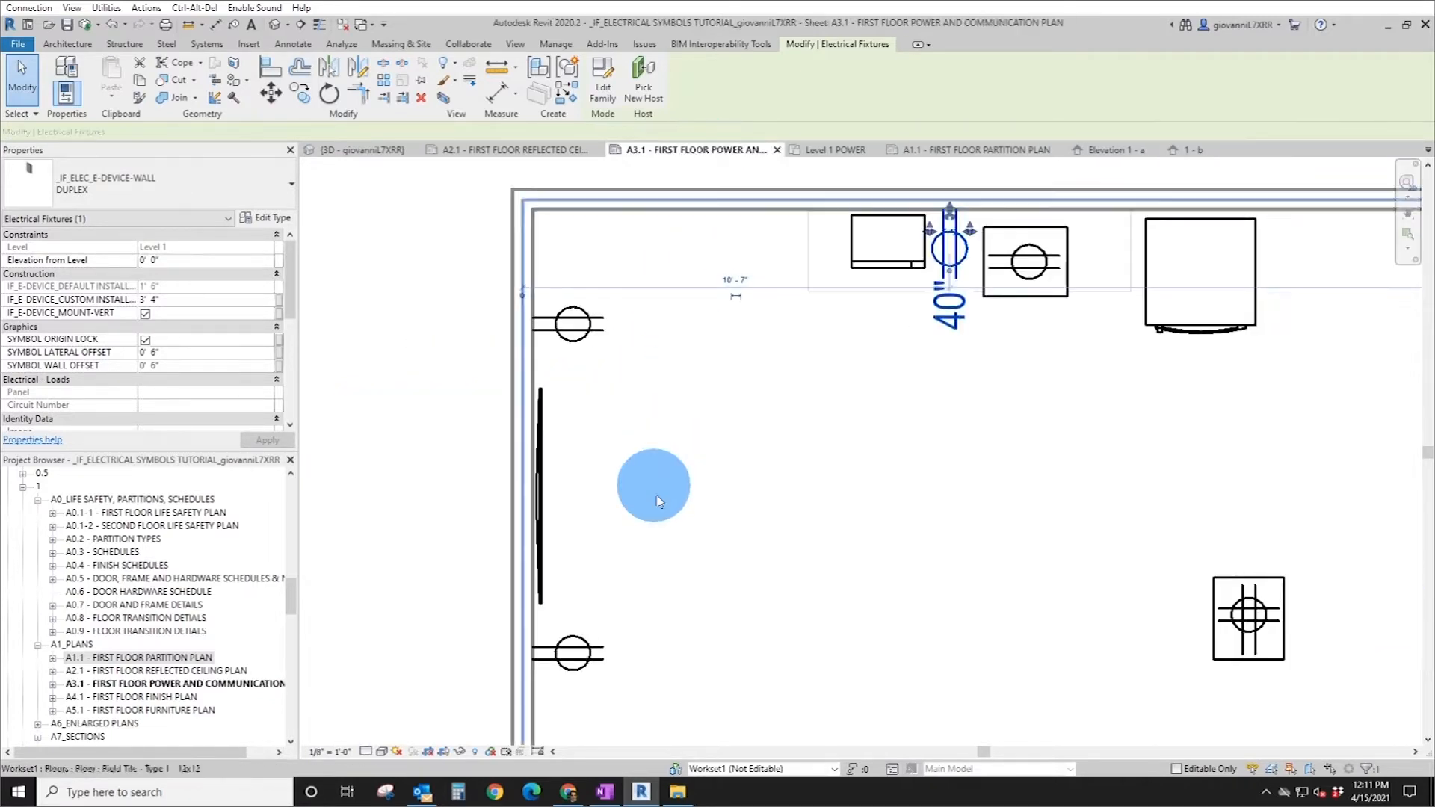
middle_drag(961, 401, 807, 518)
- Set the countertop duplex's custom install height to 0 on sheet A3.1 and check its position in elevation 1 - b
click(139, 315)
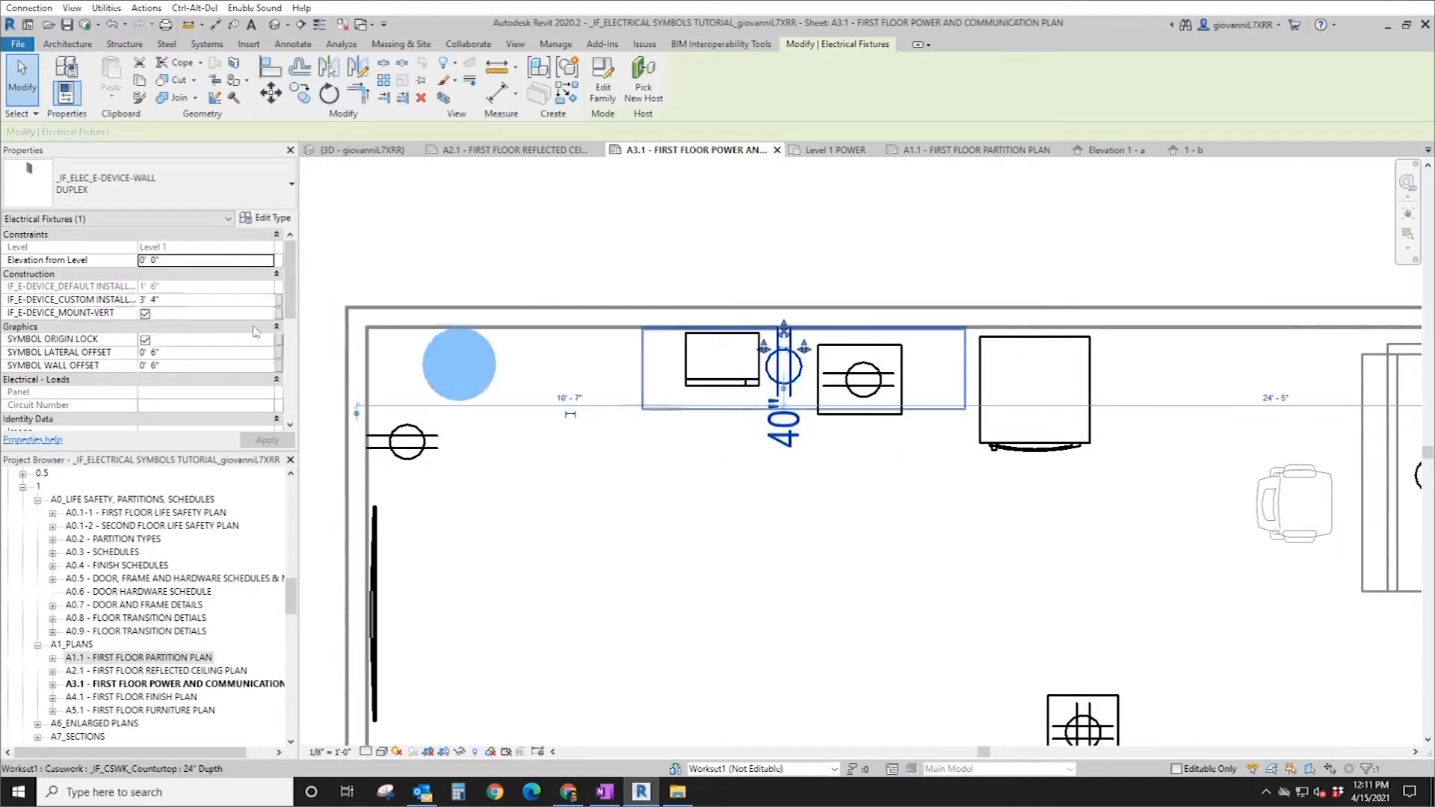
click(202, 300)
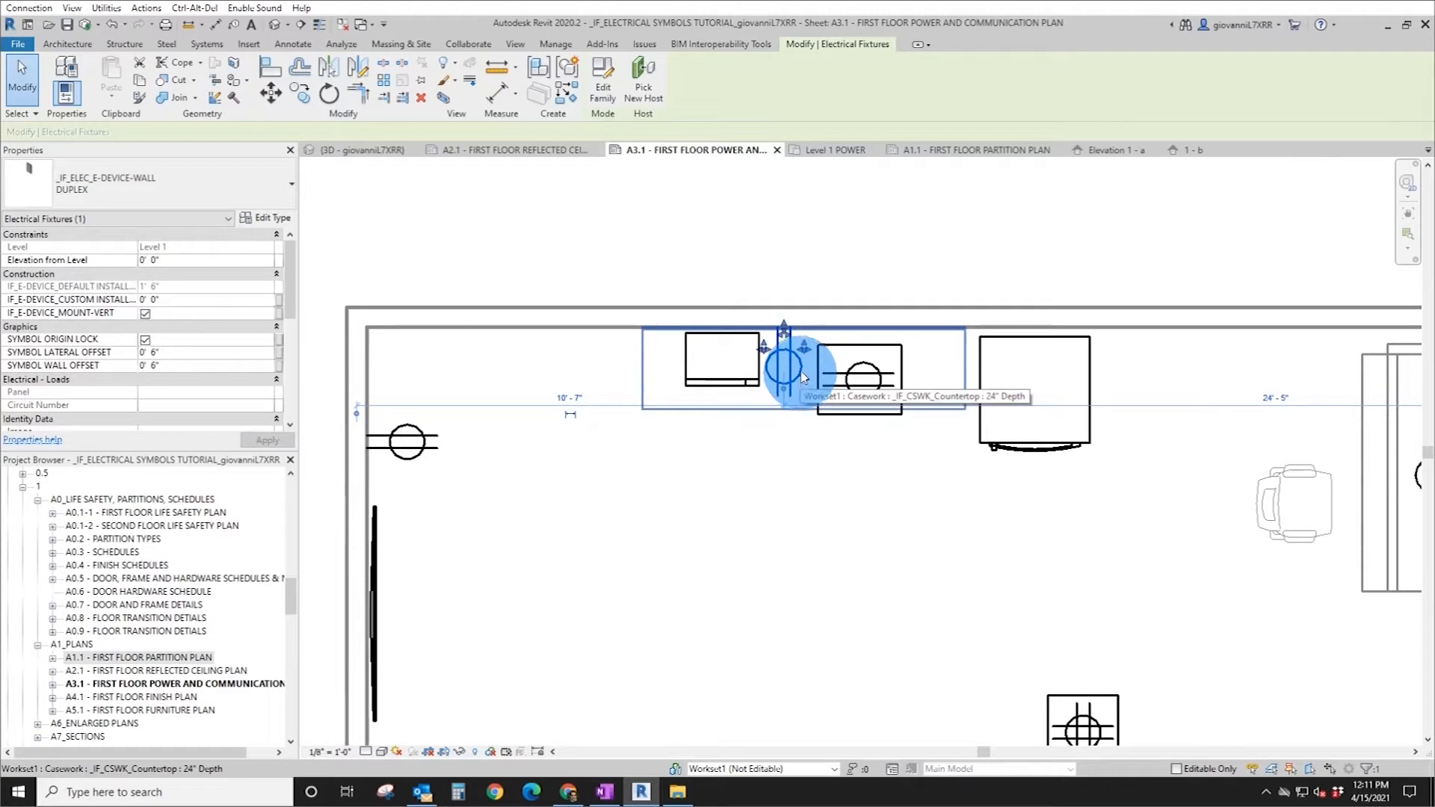
click(1192, 150)
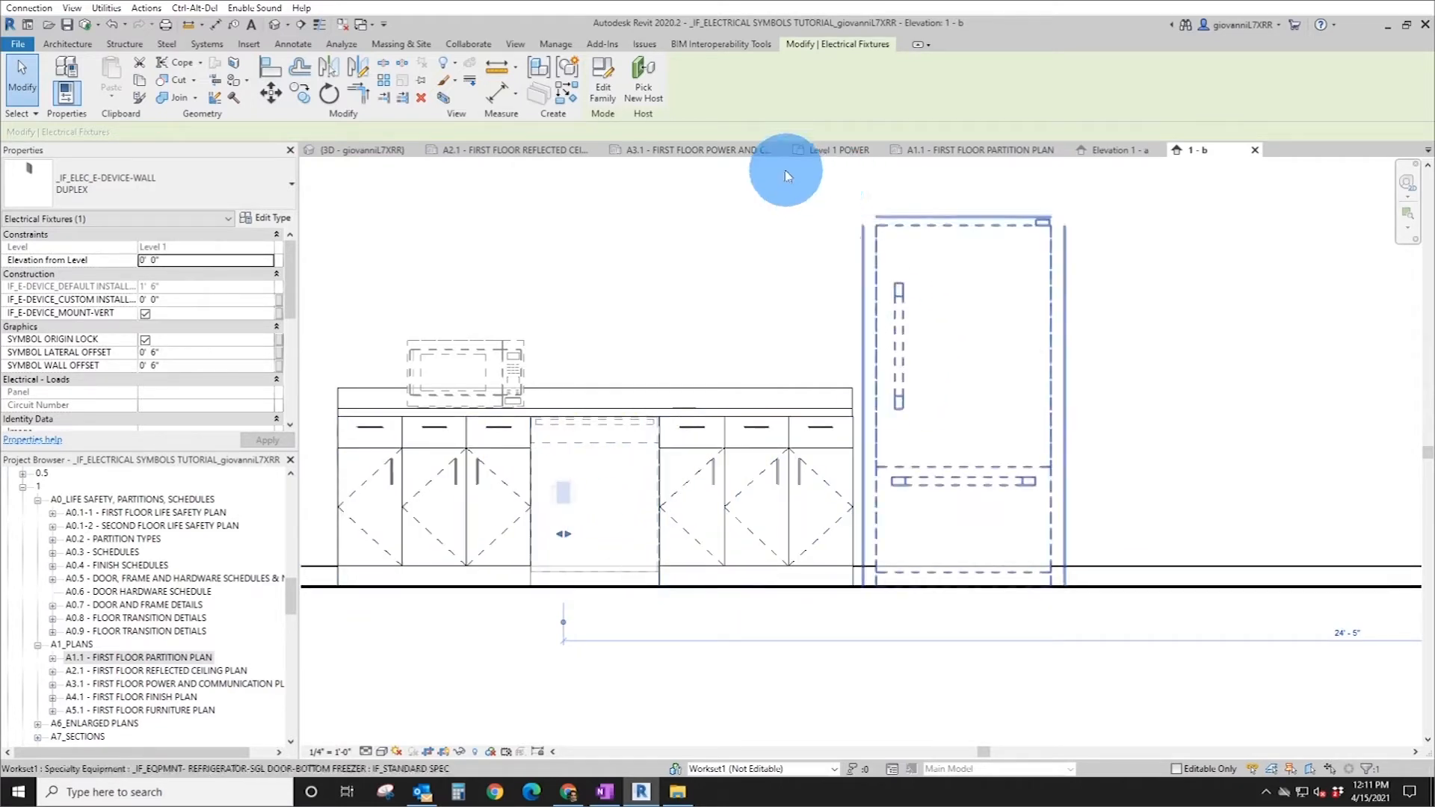
- Set the countertop duplex's custom install height to 6" in the Level 1 POWER plan
click(976, 150)
click(841, 149)
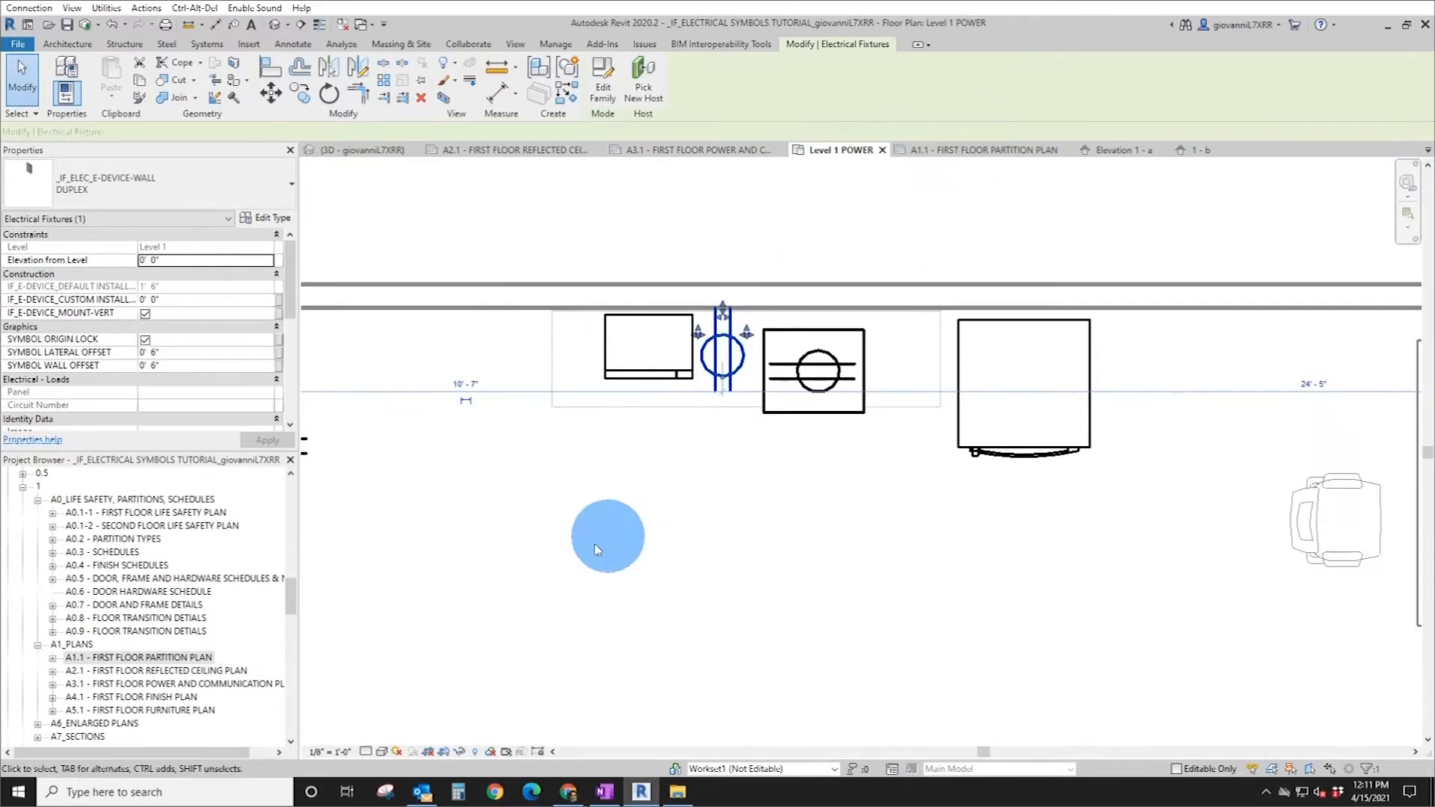
click(202, 299)
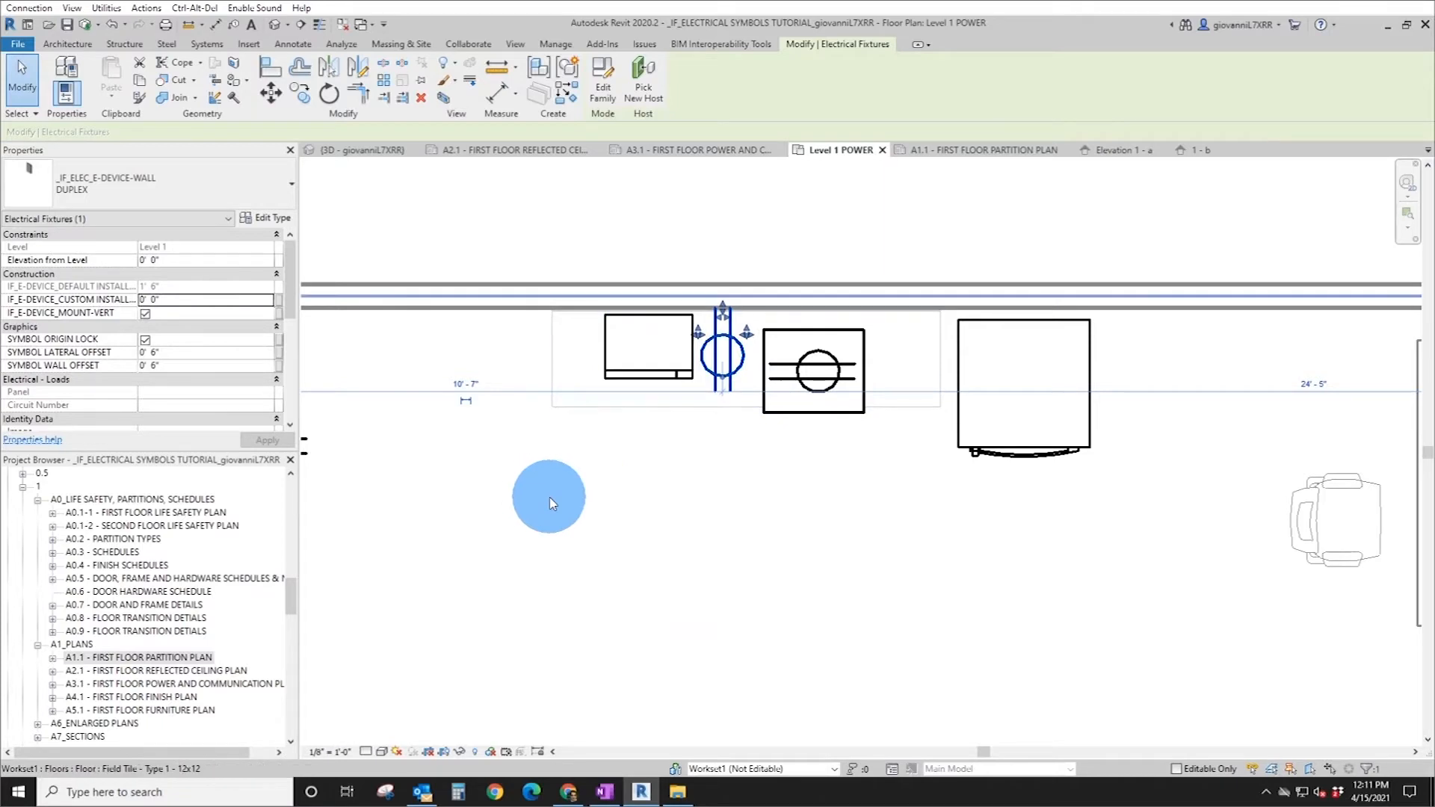
click(187, 299)
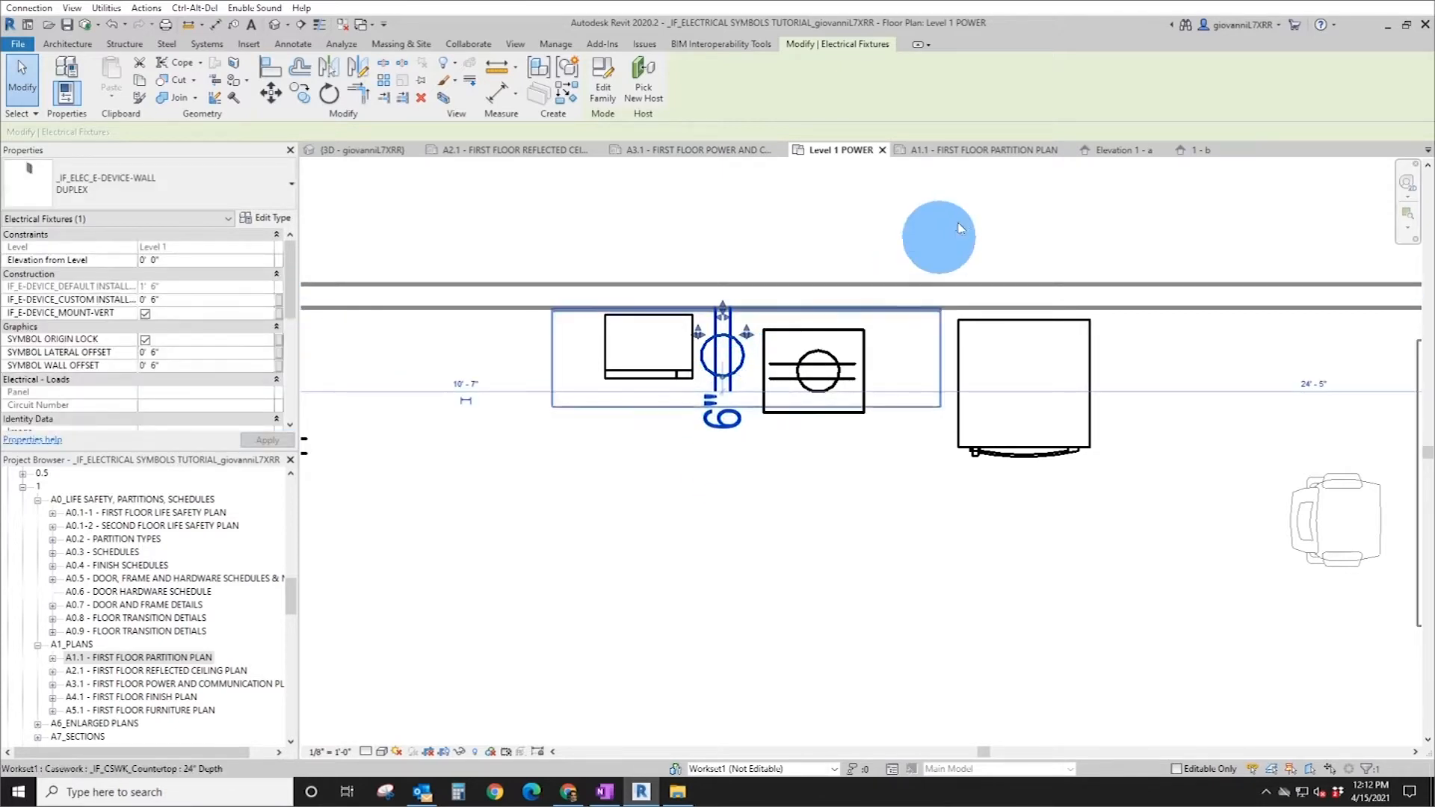
- Check the countertop duplex's mounting position in elevation 1 - b, and return to sheet A3.1 to view its height label
click(1201, 151)
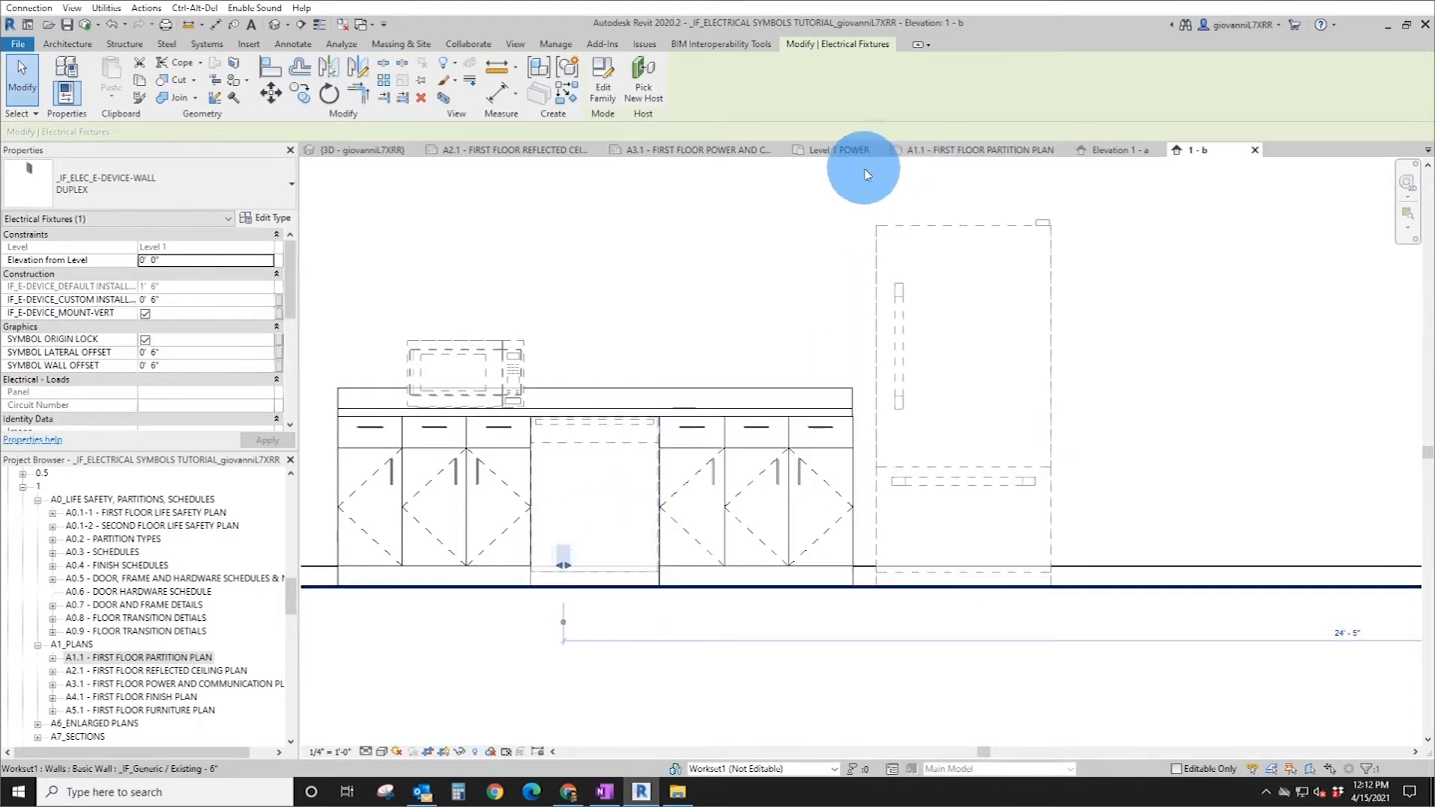
click(934, 151)
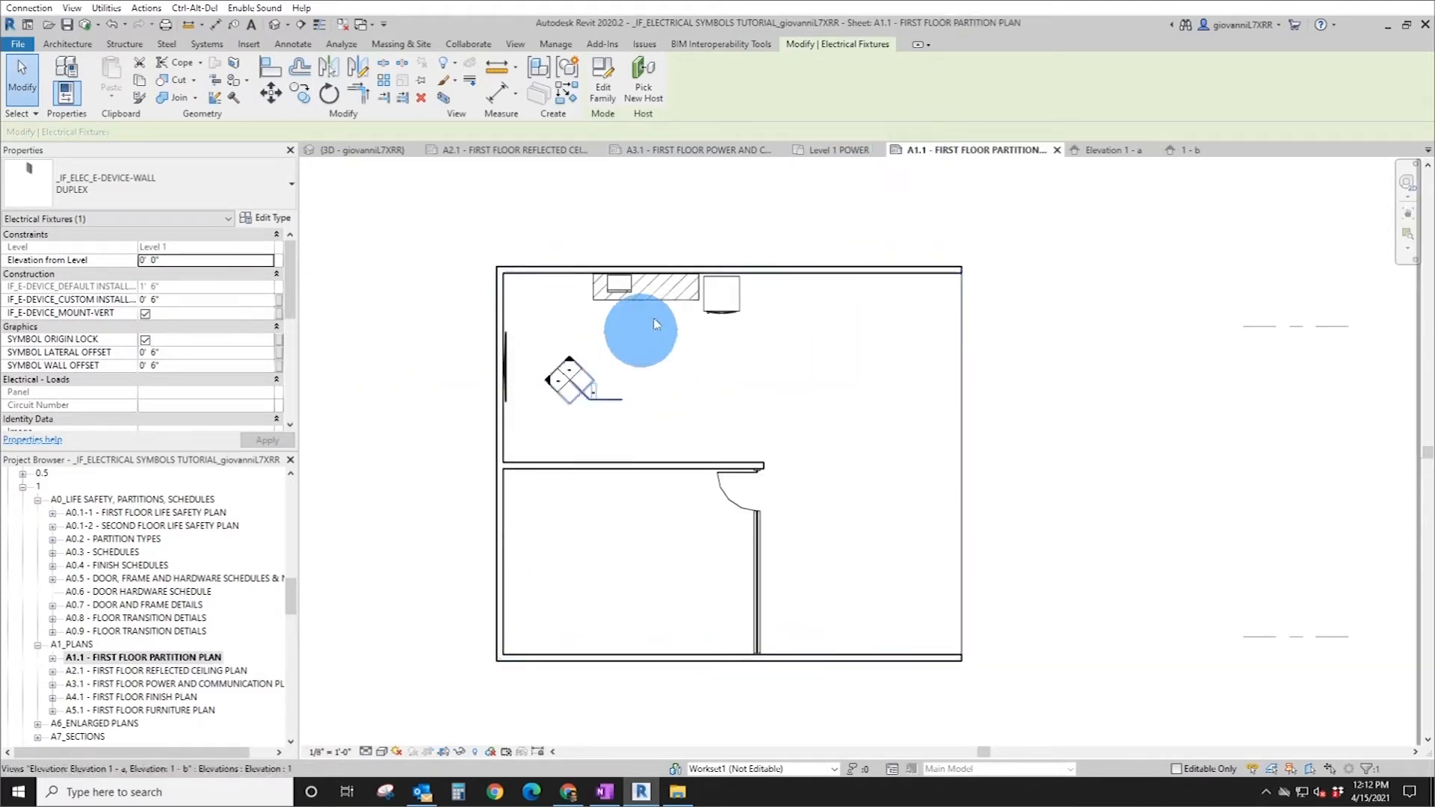
click(688, 153)
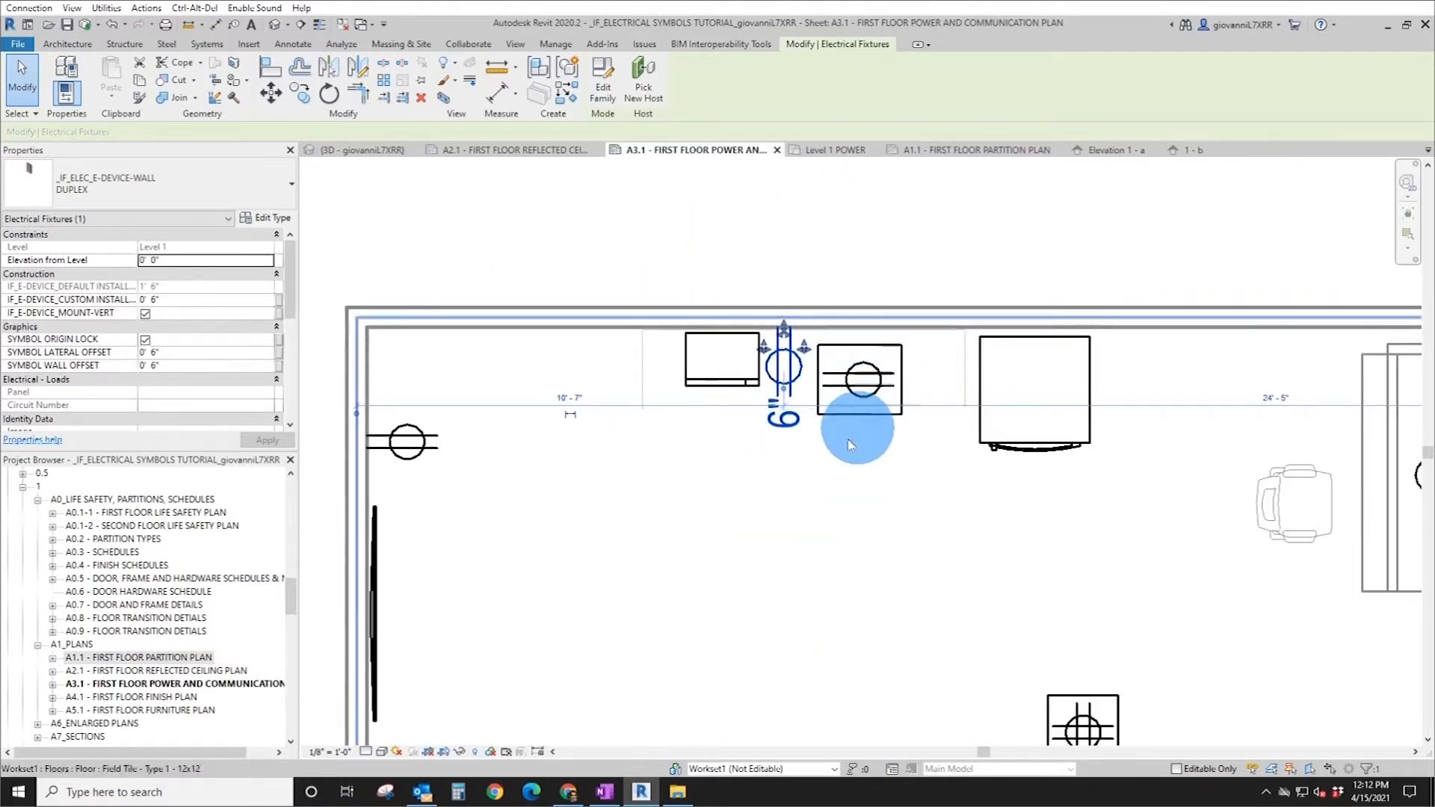
- Set the countertop duplex's custom install height to 3' 4" on sheet A3.1
middle_drag(756, 531, 616, 537)
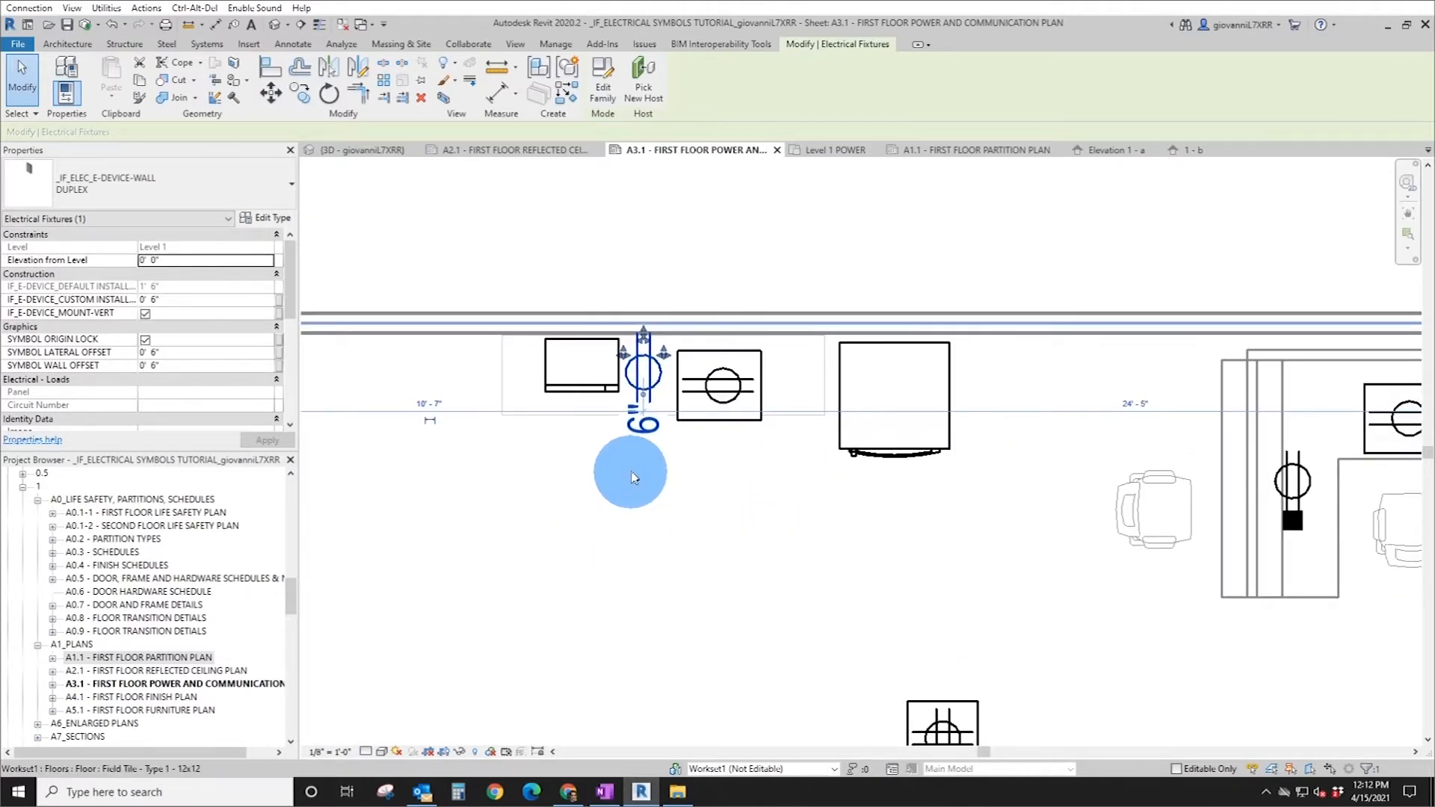
middle_drag(627, 503, 678, 499)
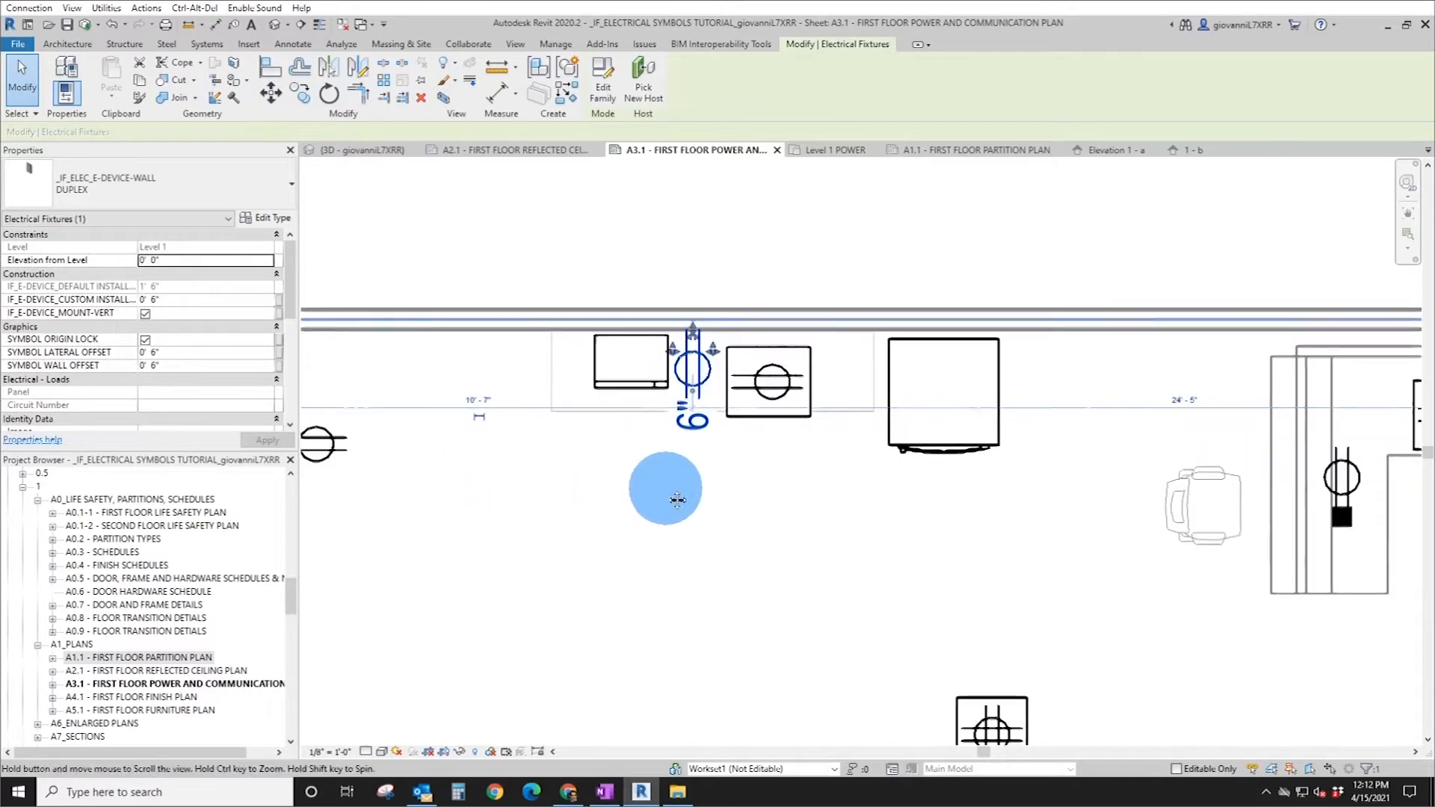
scroll(677, 499, down, 1)
scroll(769, 439, down, 2)
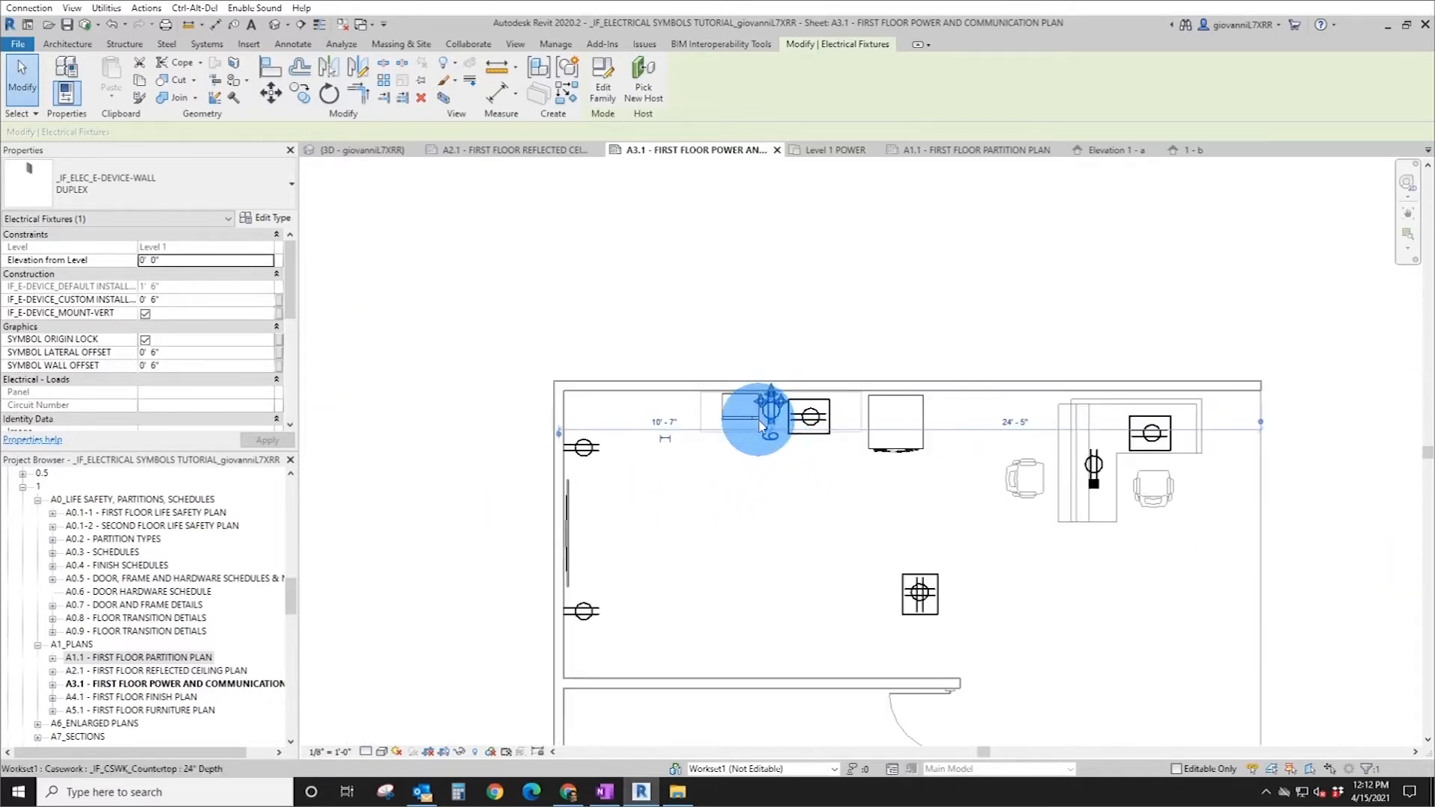
scroll(770, 425, up, 2)
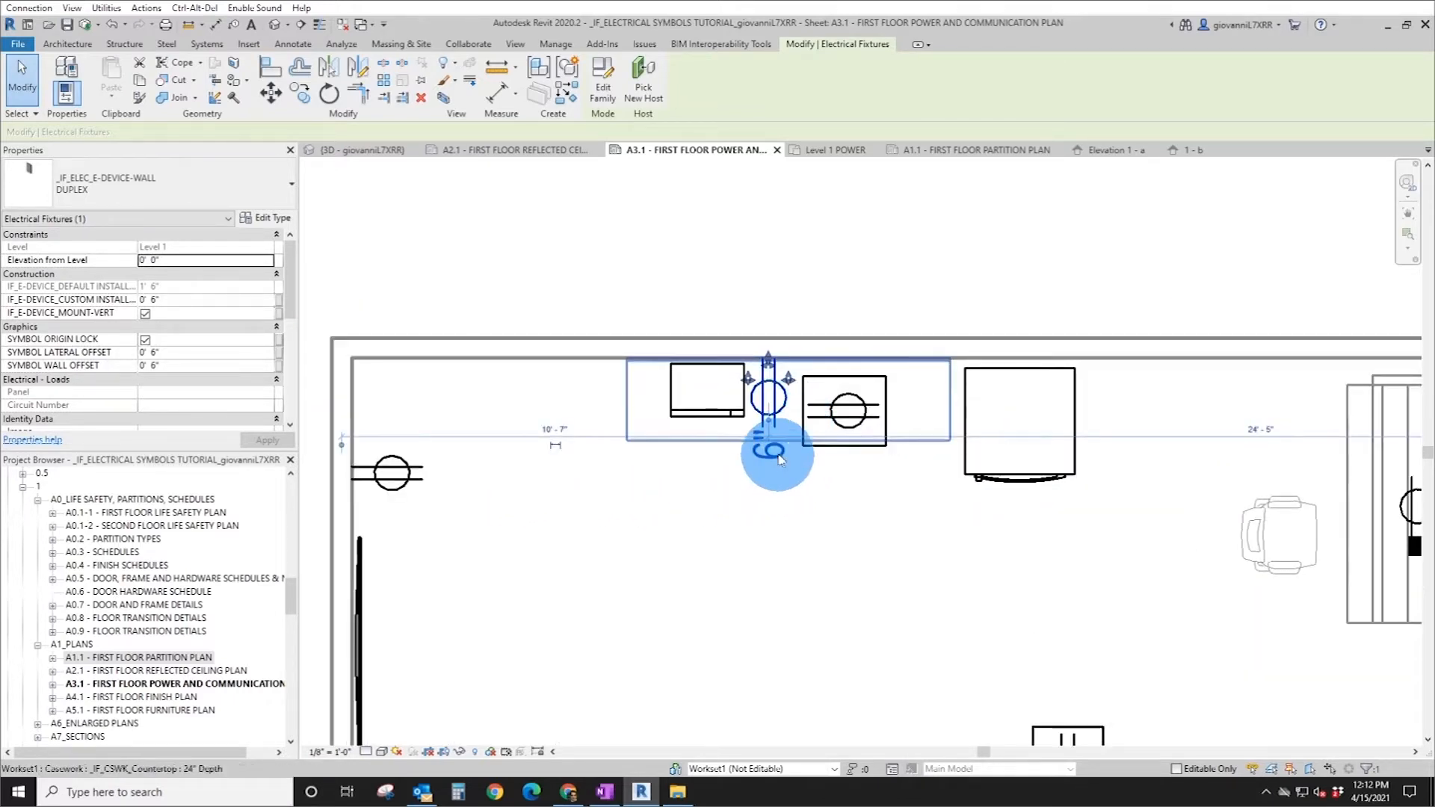
click(193, 365)
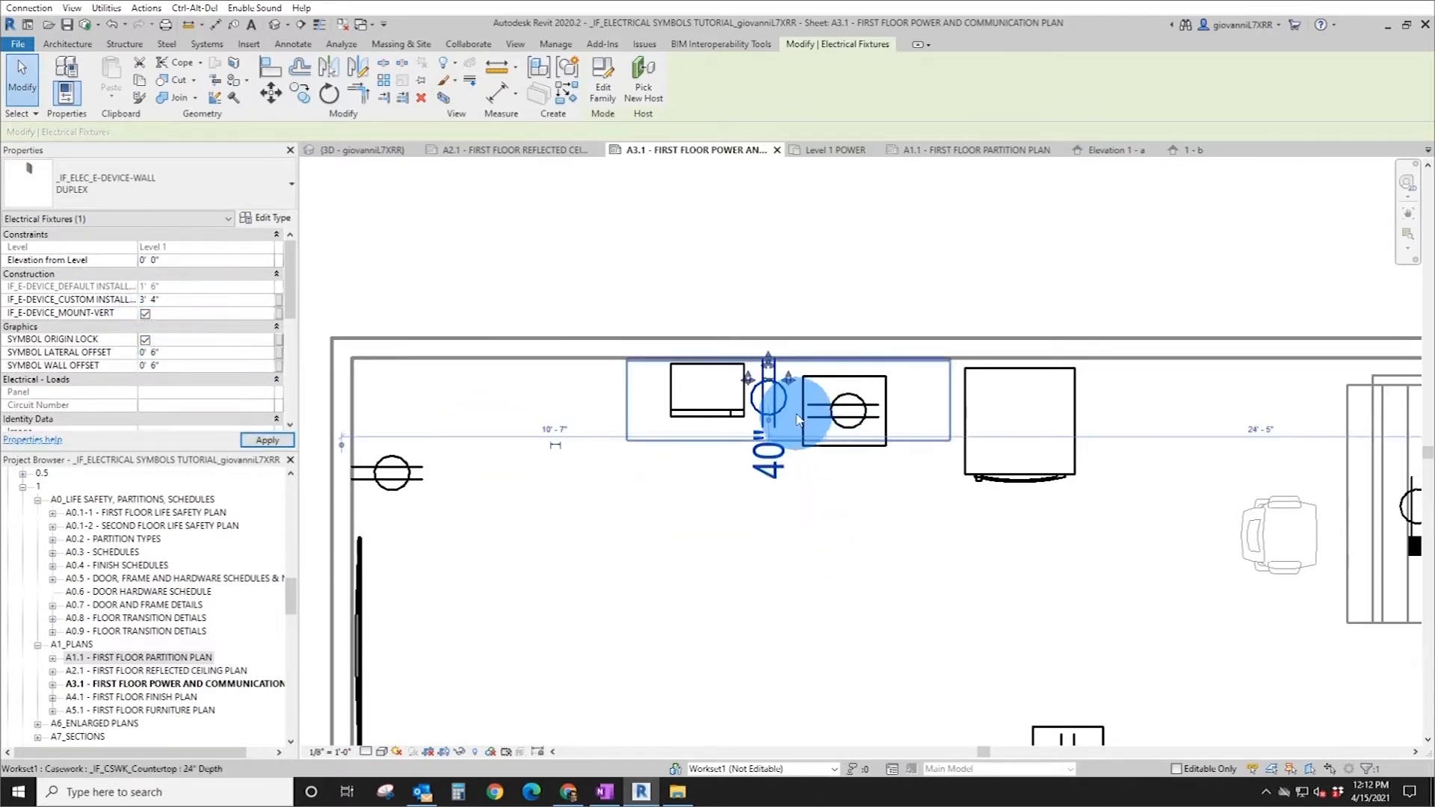
- Review the device types available in the _IF_ELEC_E-DEVICE-WALL family for the selected duplex without changing its type
click(180, 209)
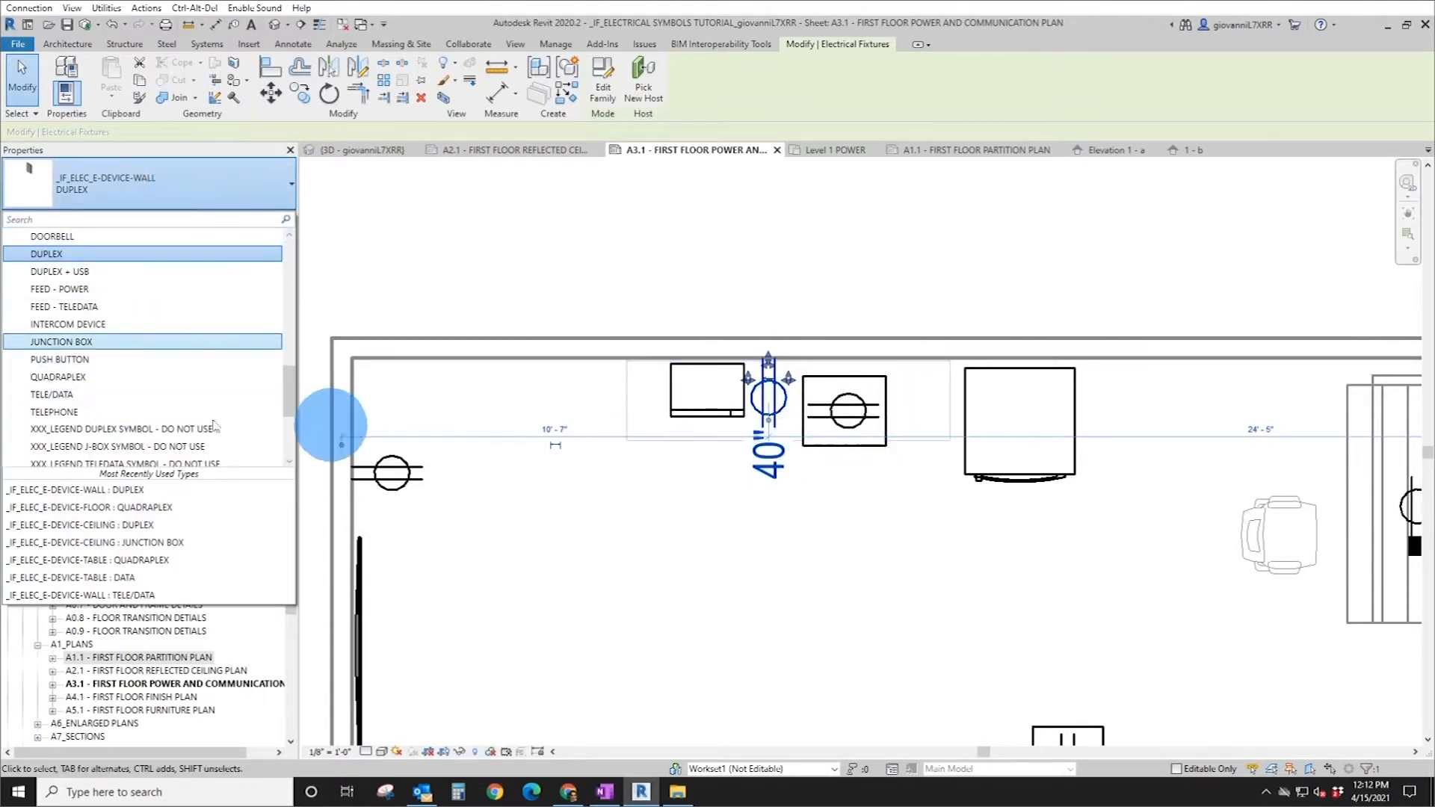
scroll(124, 388, up, 3)
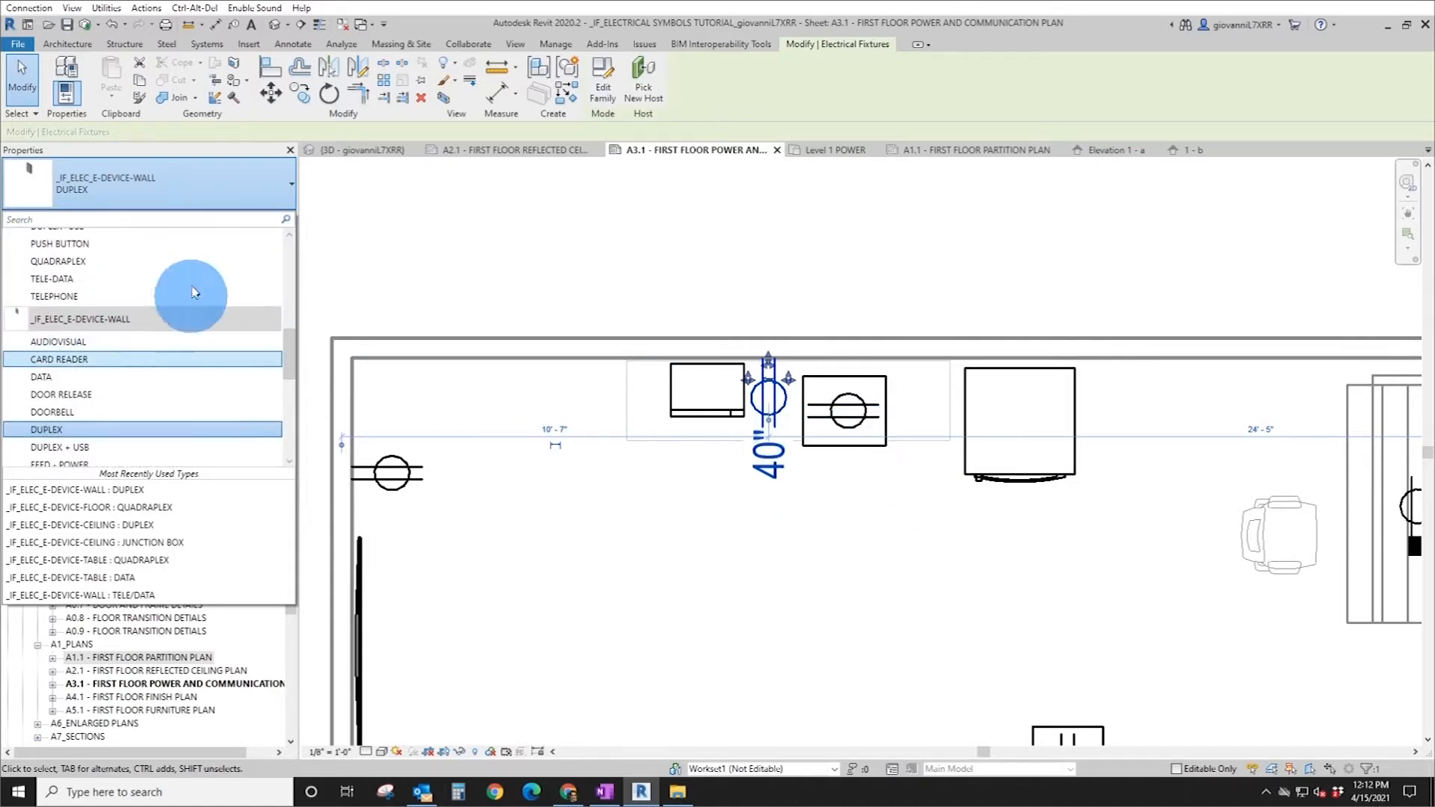
scroll(97, 322, up, 1)
scroll(105, 417, down, 2)
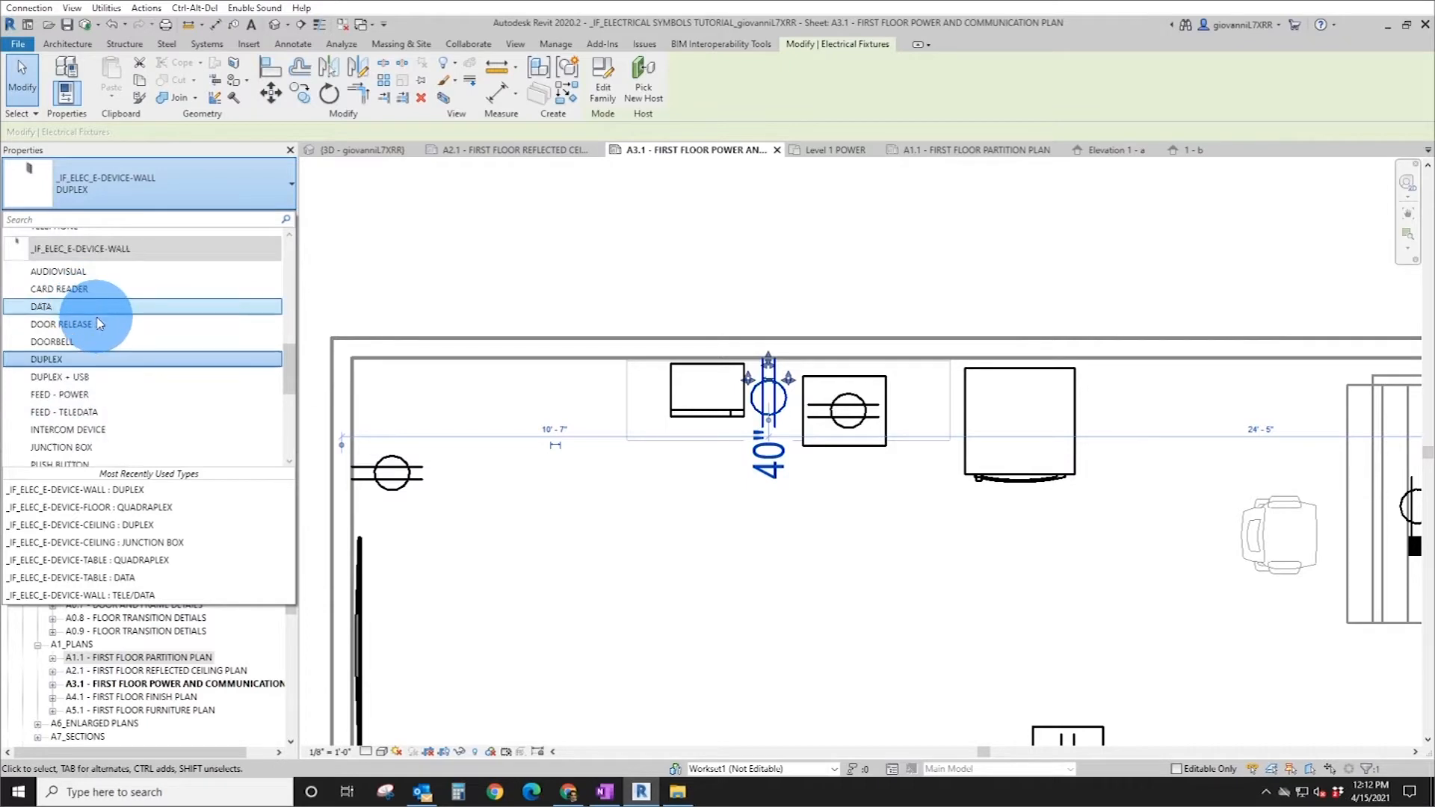
scroll(100, 323, down, 2)
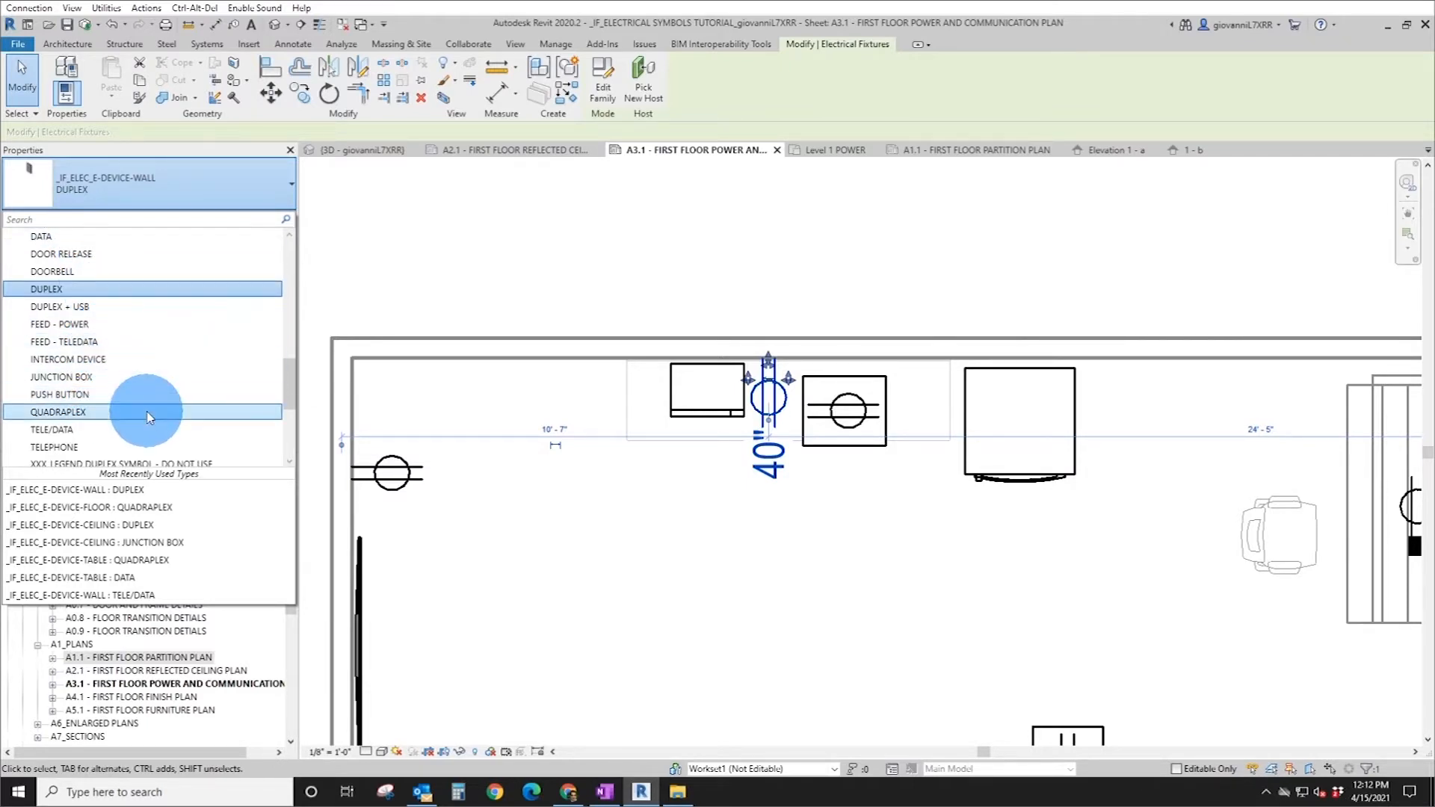
scroll(149, 416, up, 1)
scroll(149, 416, up, 1)
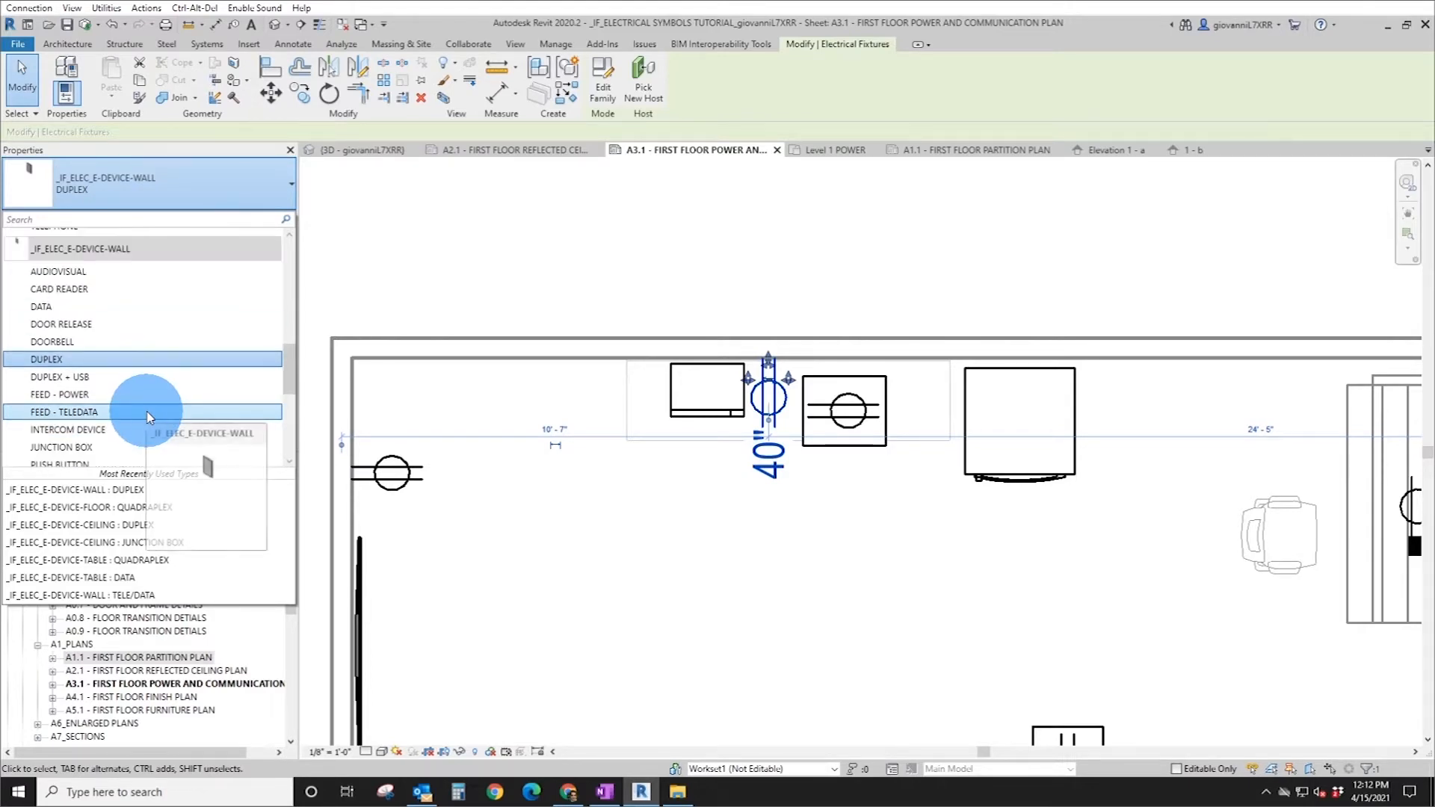
scroll(149, 416, down, 5)
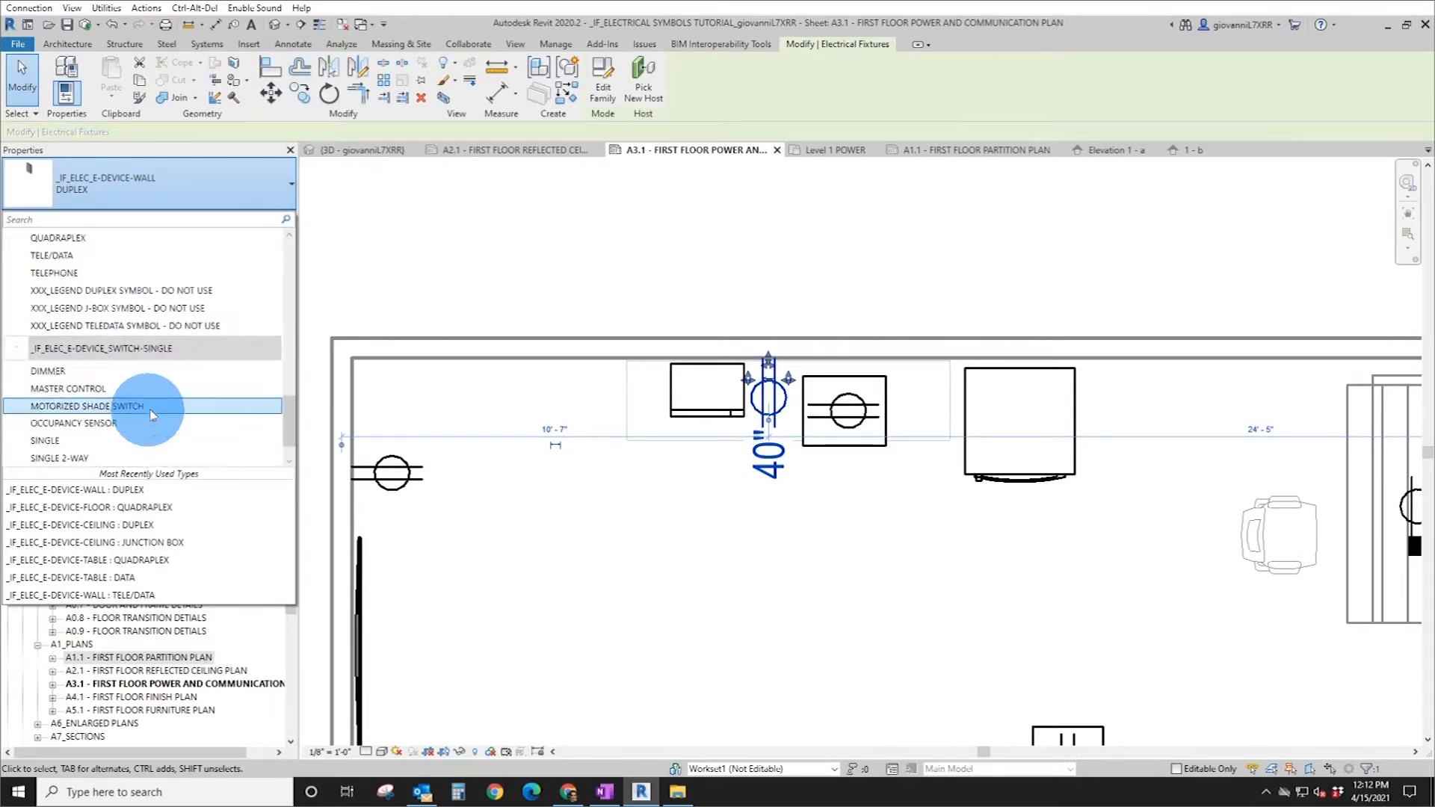
scroll(152, 360, up, 2)
scroll(154, 329, up, 1)
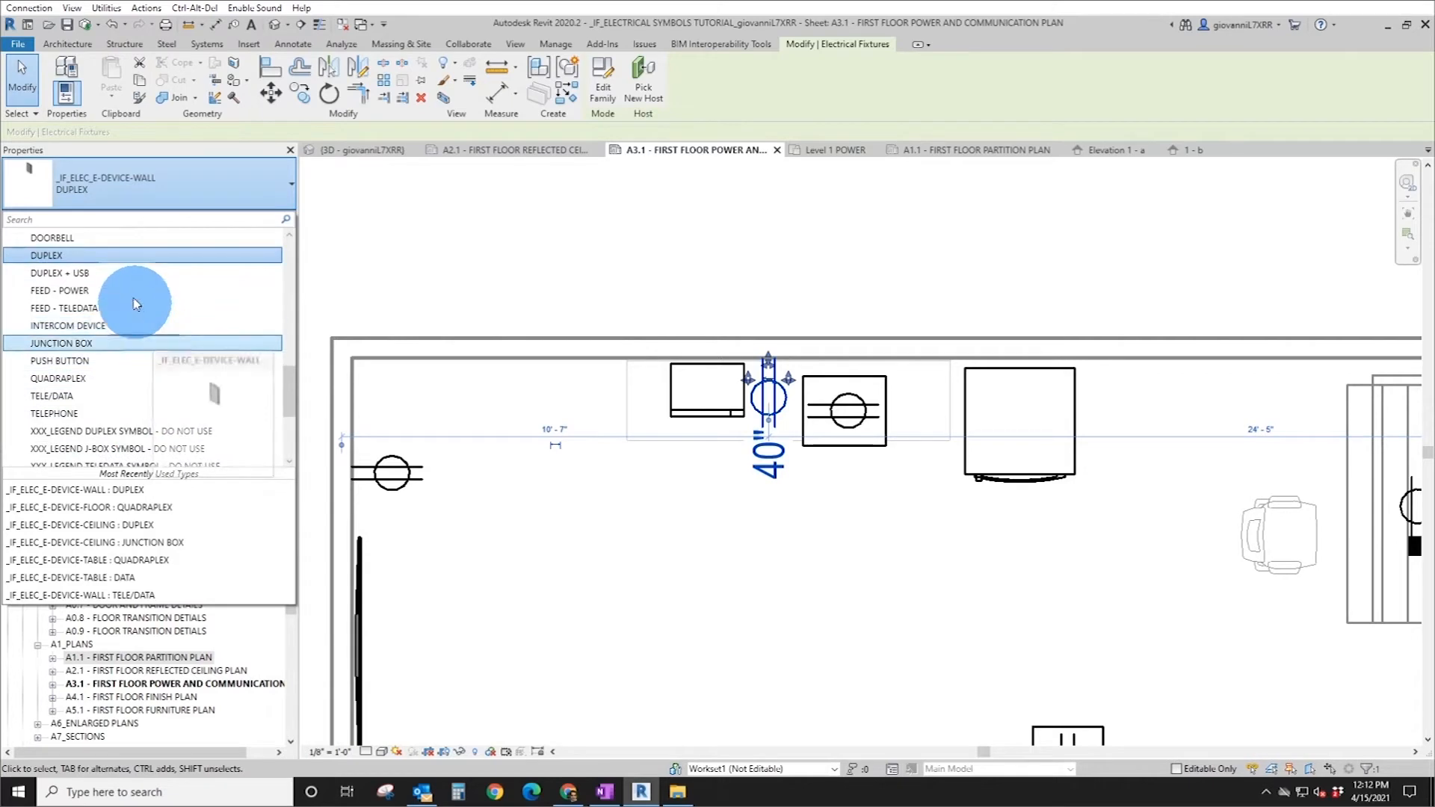
scroll(124, 281, up, 1)
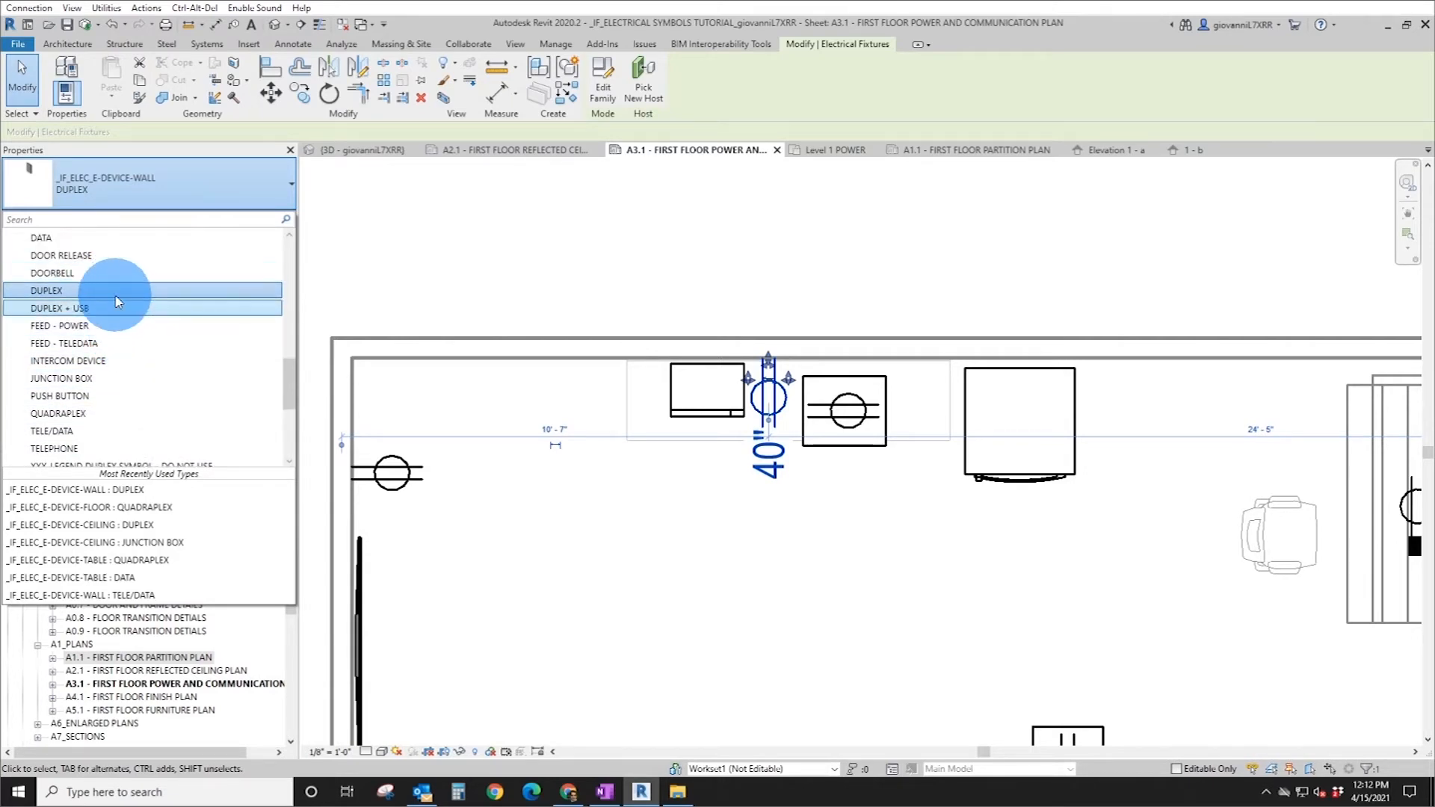
click(173, 192)
- Duplicate the countertop outlet's DUPLEX type under the name "DUPLEX - DEDICATED"
click(261, 219)
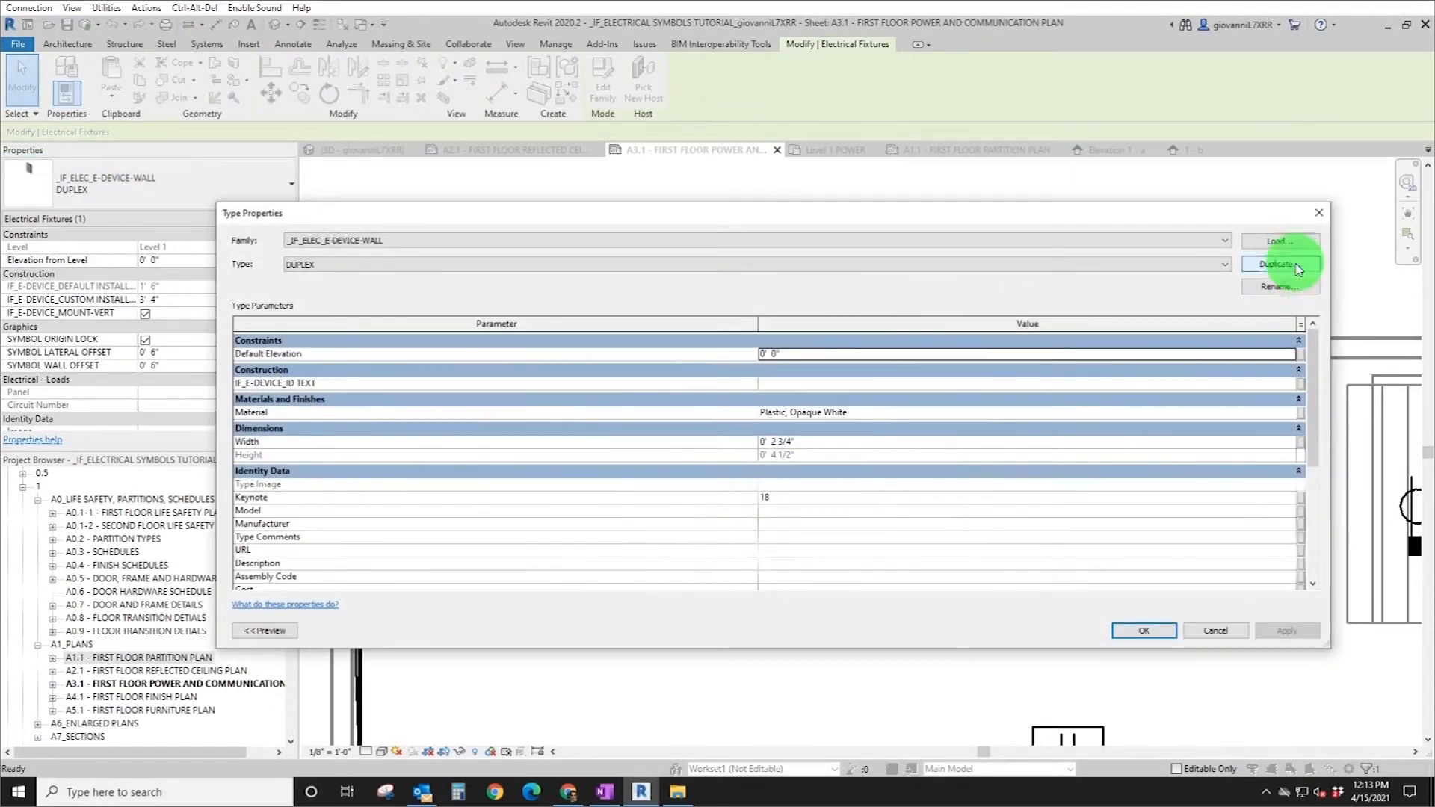
click(1298, 270)
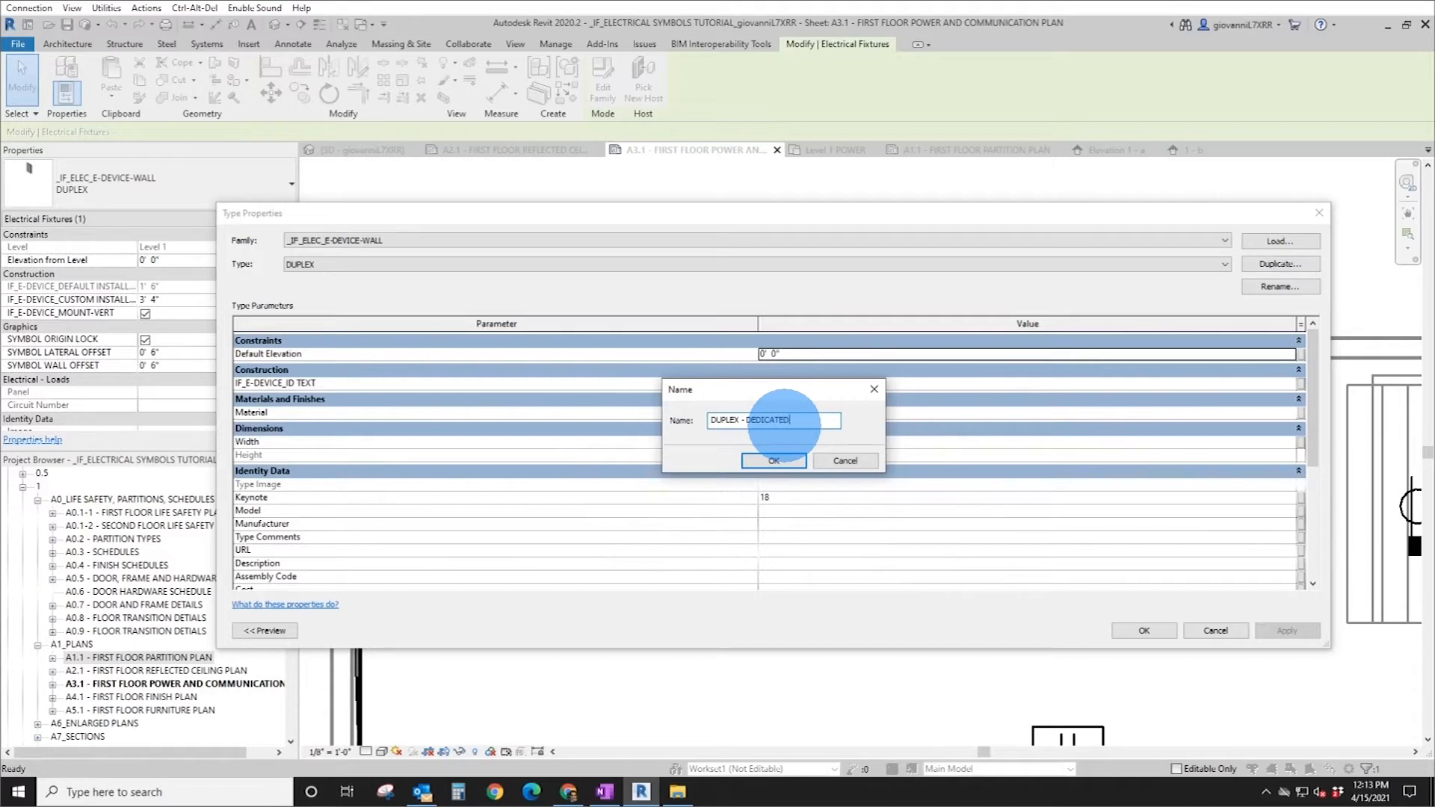
key(Return)
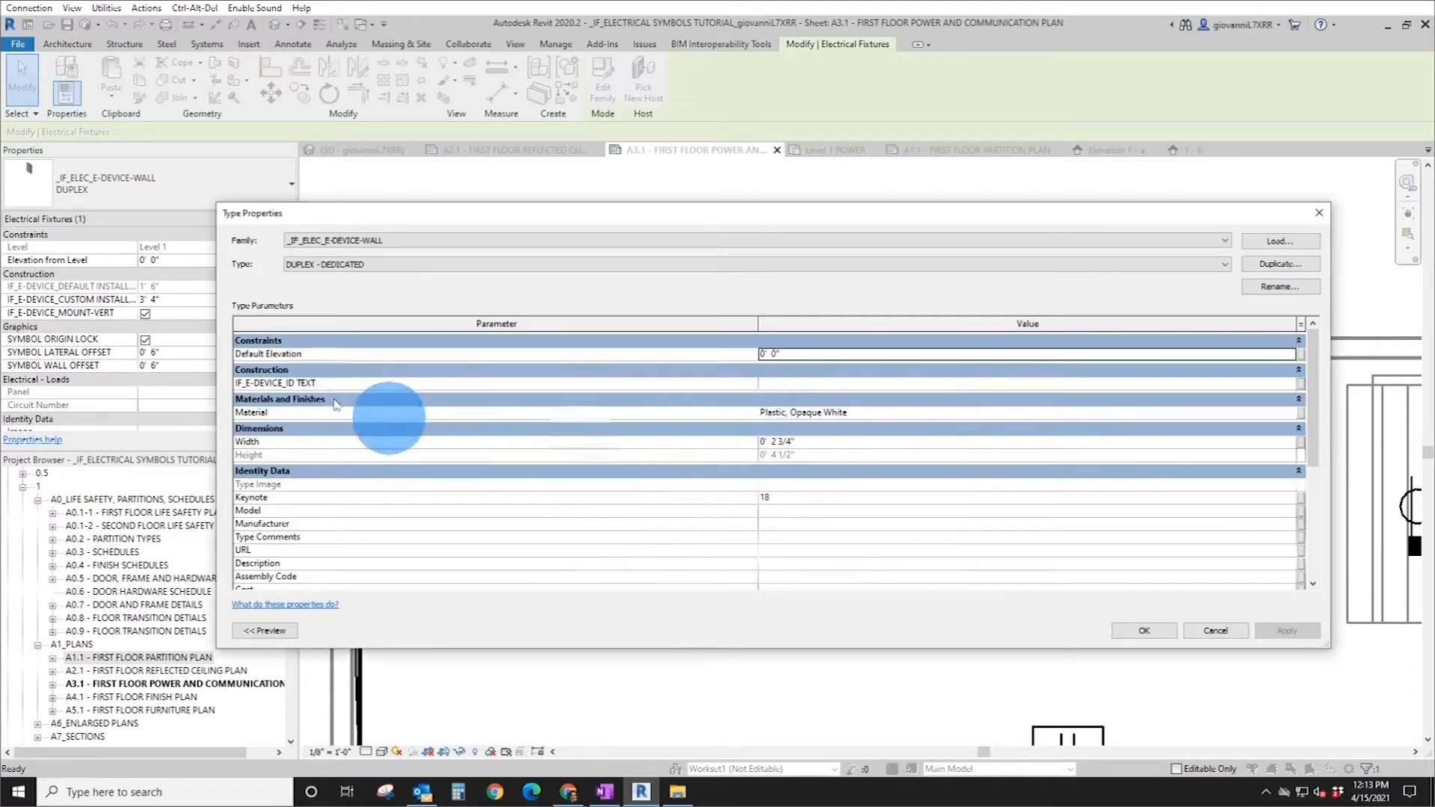
click(366, 274)
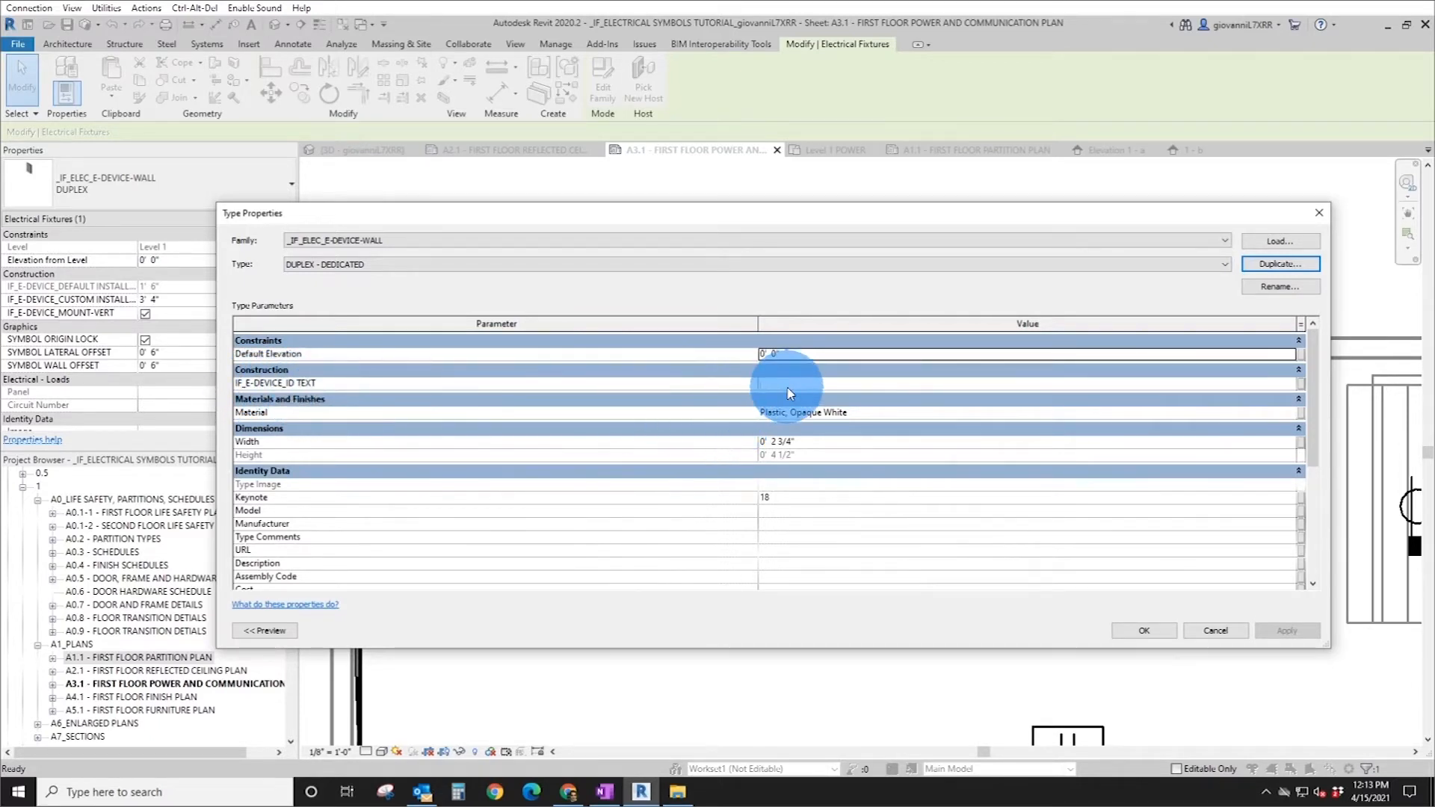
- Set the IF_E-DEVICE_ID TEXT of the DUPLEX - DEDICATED type to "D" and apply it to the countertop outlet
mouse_move(750, 218)
mouse_down()
mouse_move(724, 474)
mouse_move(753, 544)
mouse_move(778, 462)
mouse_move(711, 212)
mouse_move(766, 211)
mouse_up()
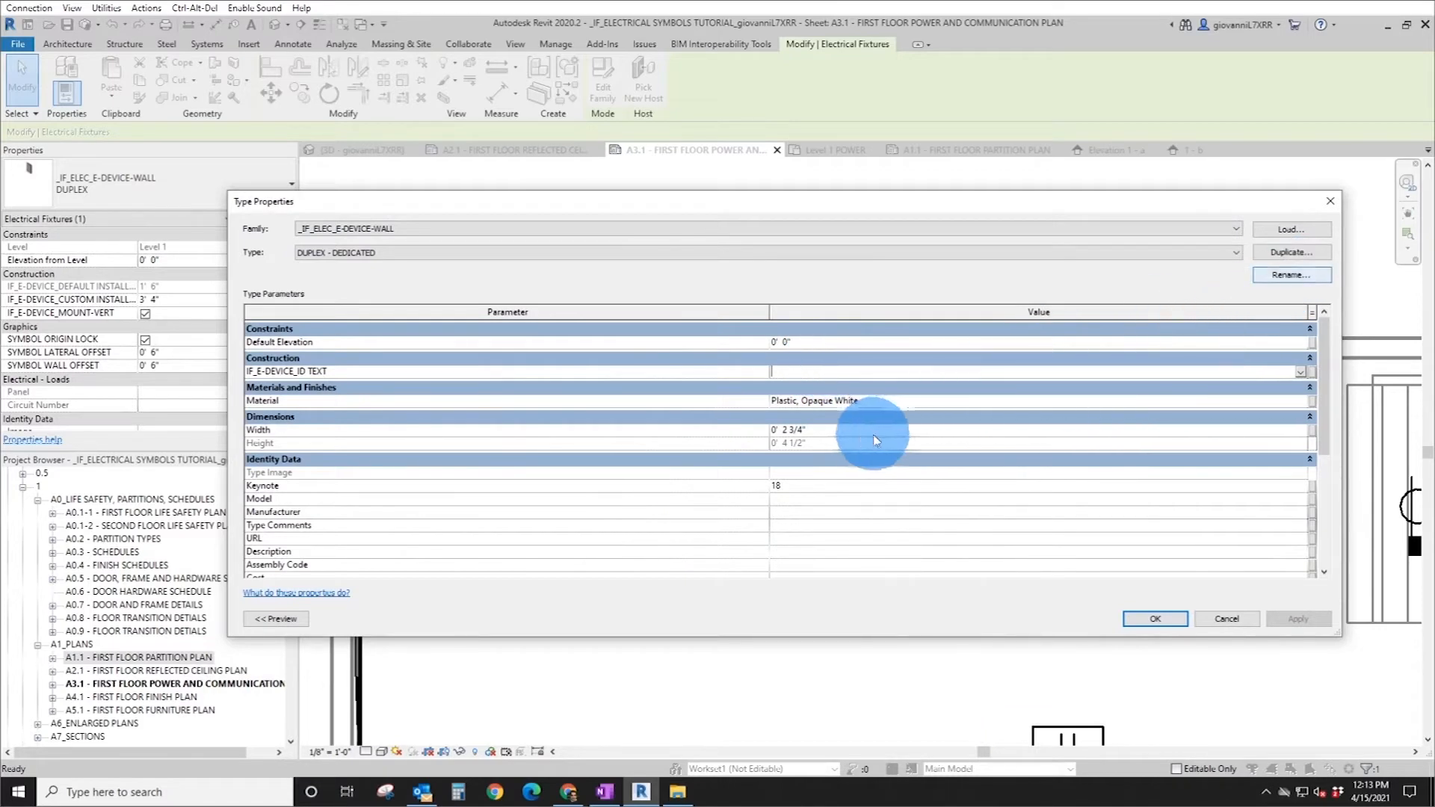
text(D)
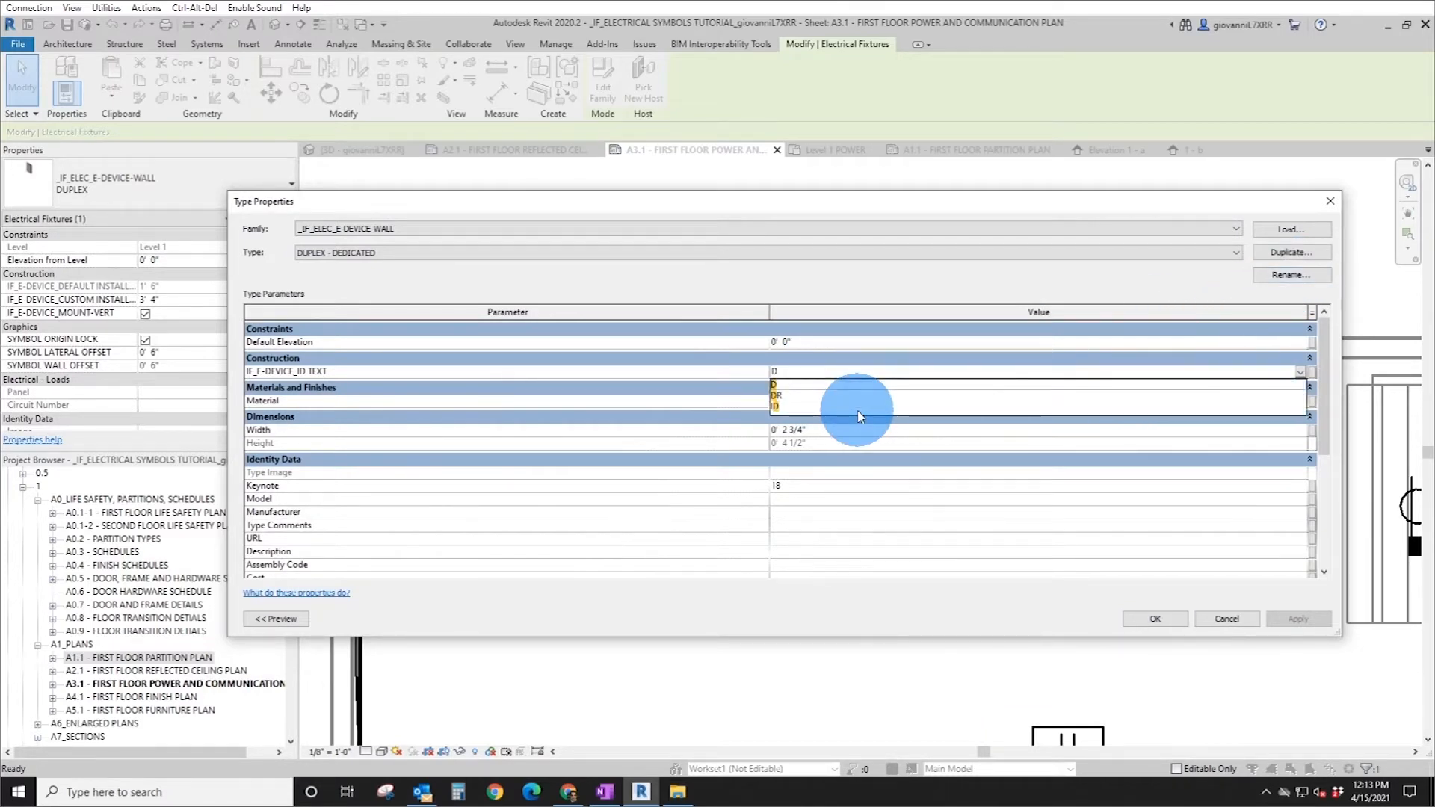
key(Return)
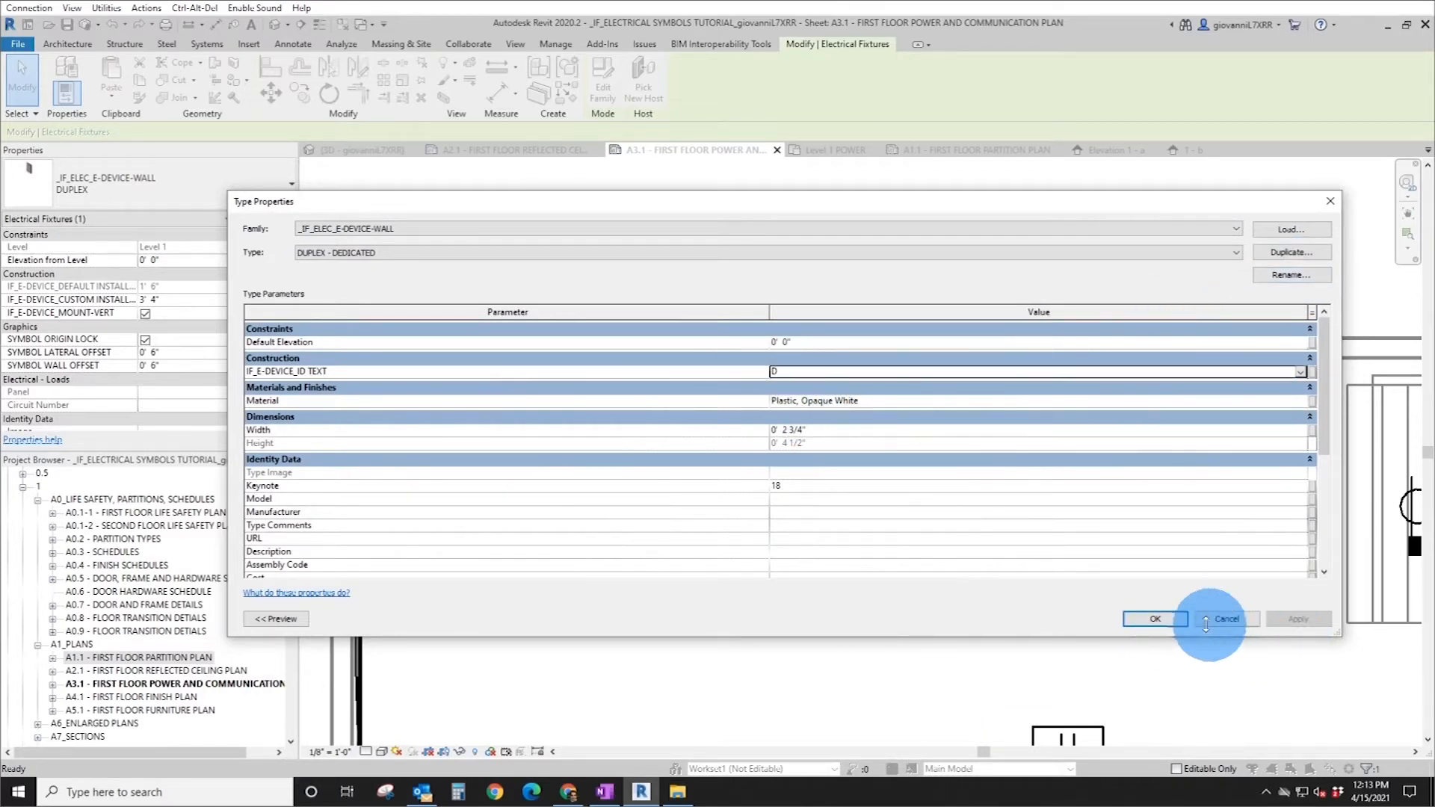
click(1156, 620)
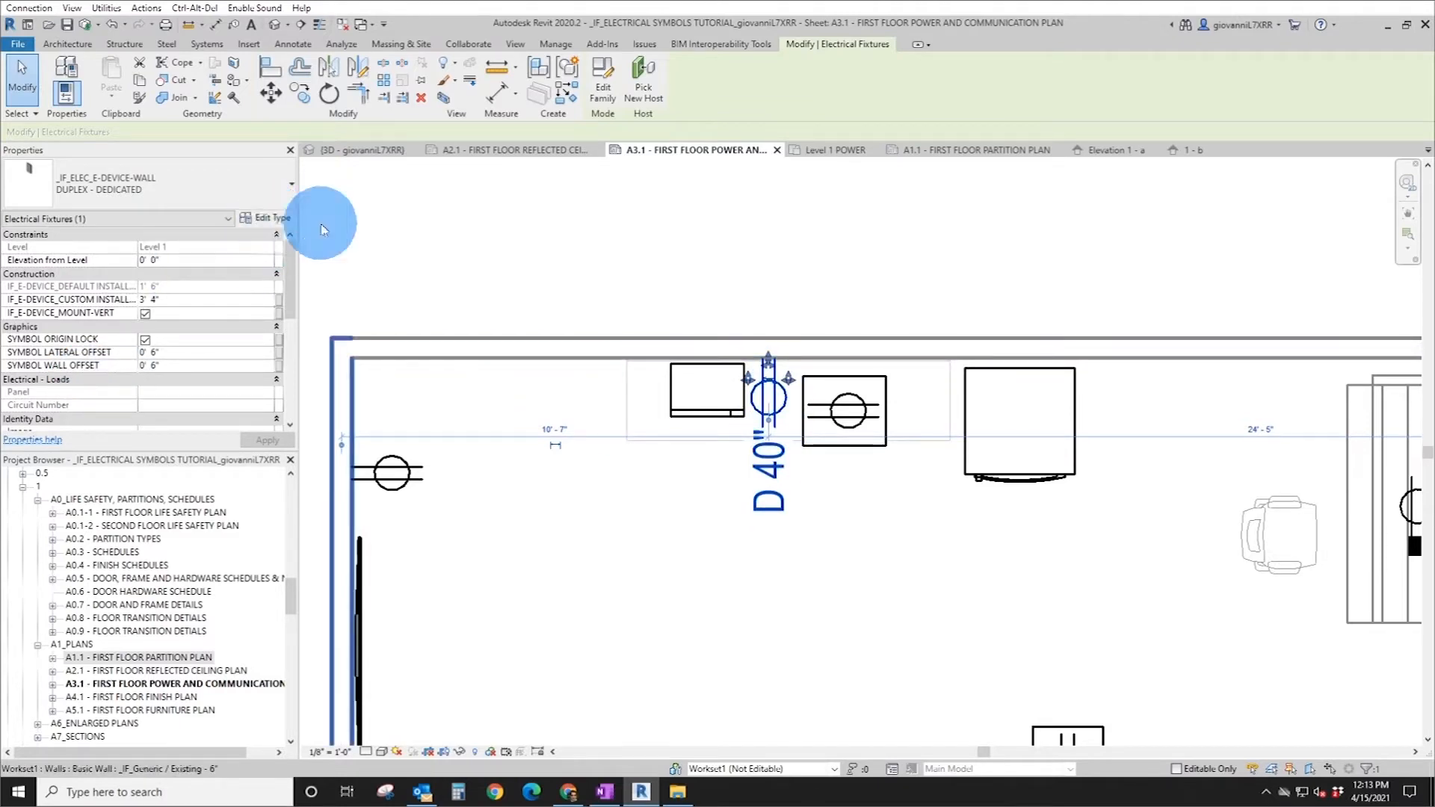
- Duplicate the countertop outlet's DUPLEX - DEDICATED type under the name "DUPLEX - GFI" and review the family's type list
click(270, 218)
click(1307, 261)
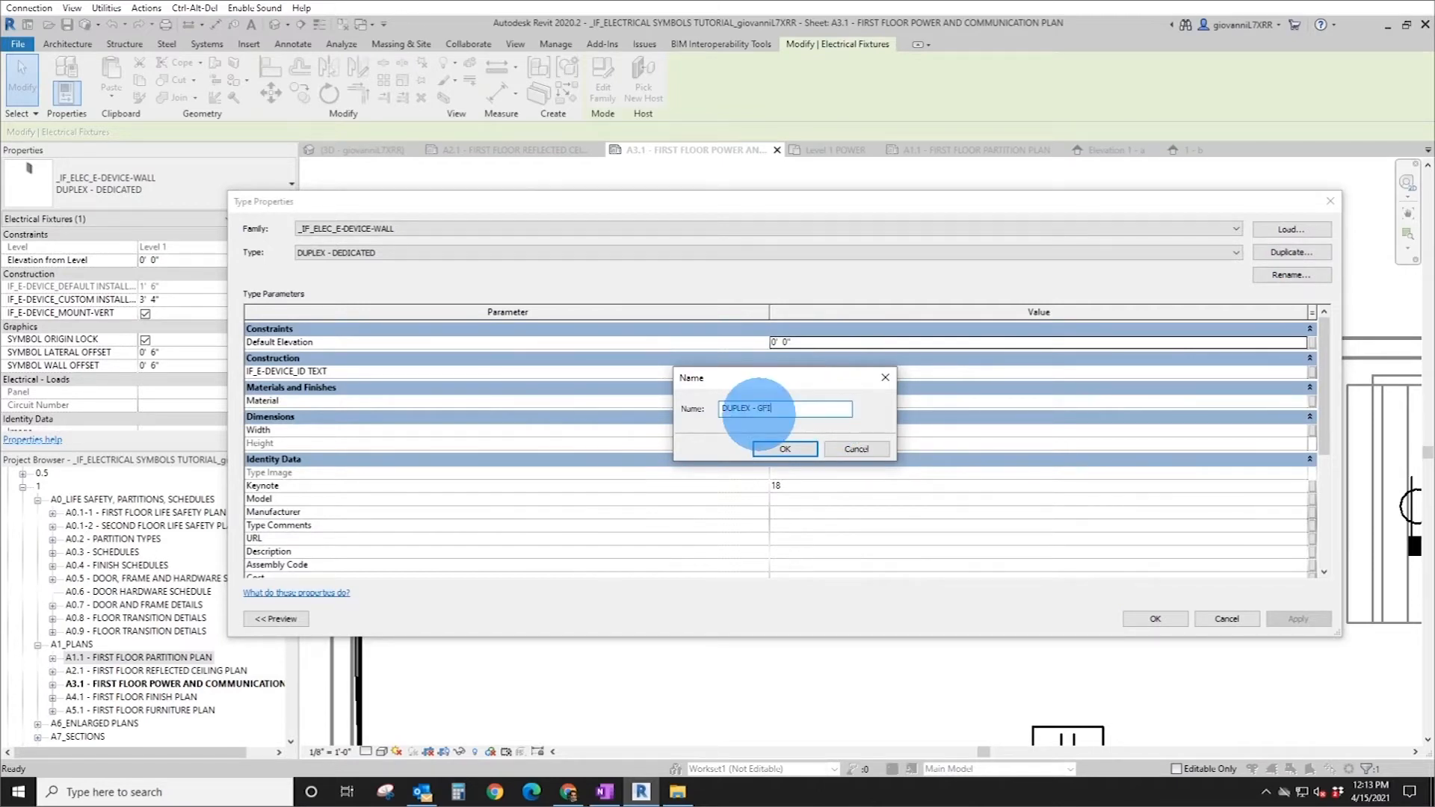
key(Return)
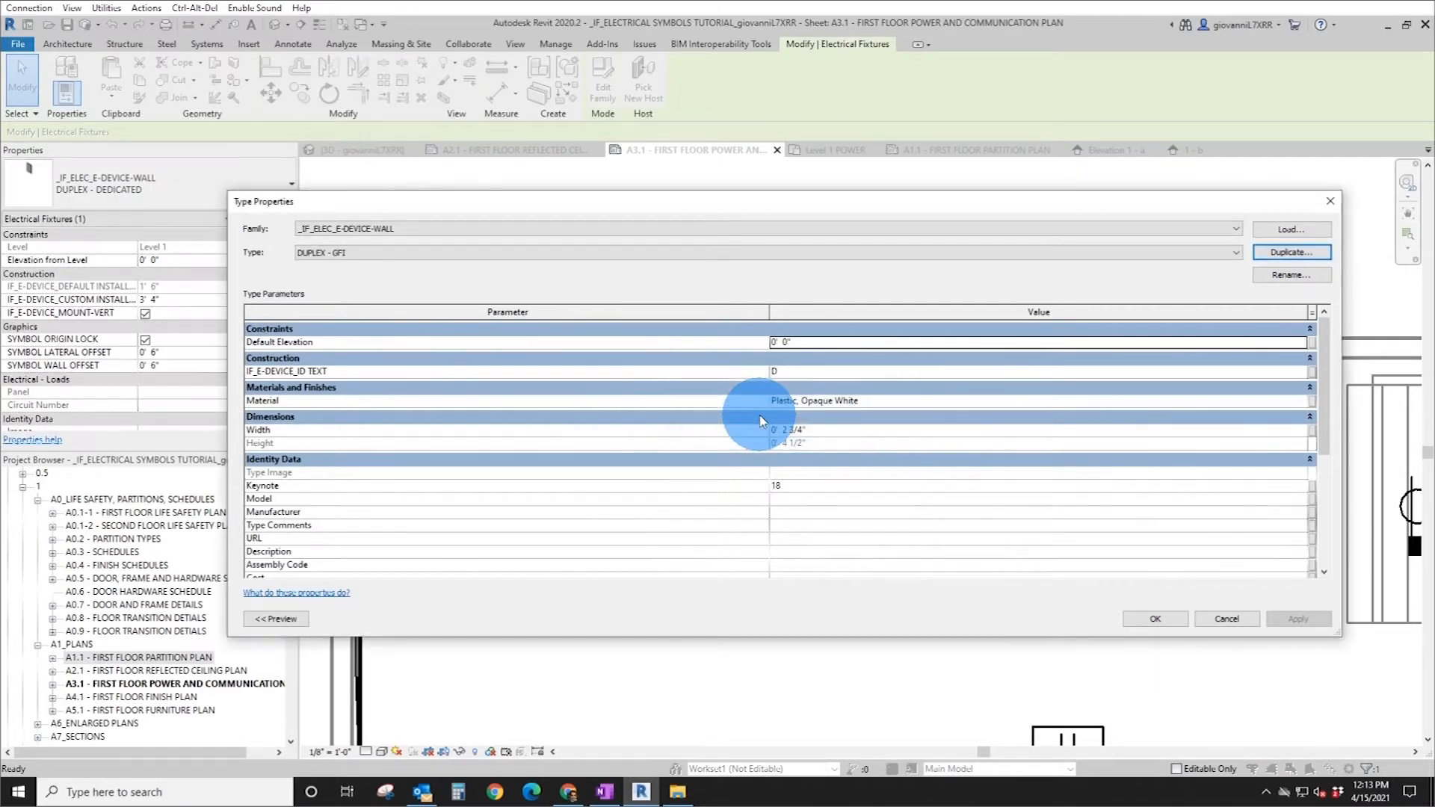
click(323, 256)
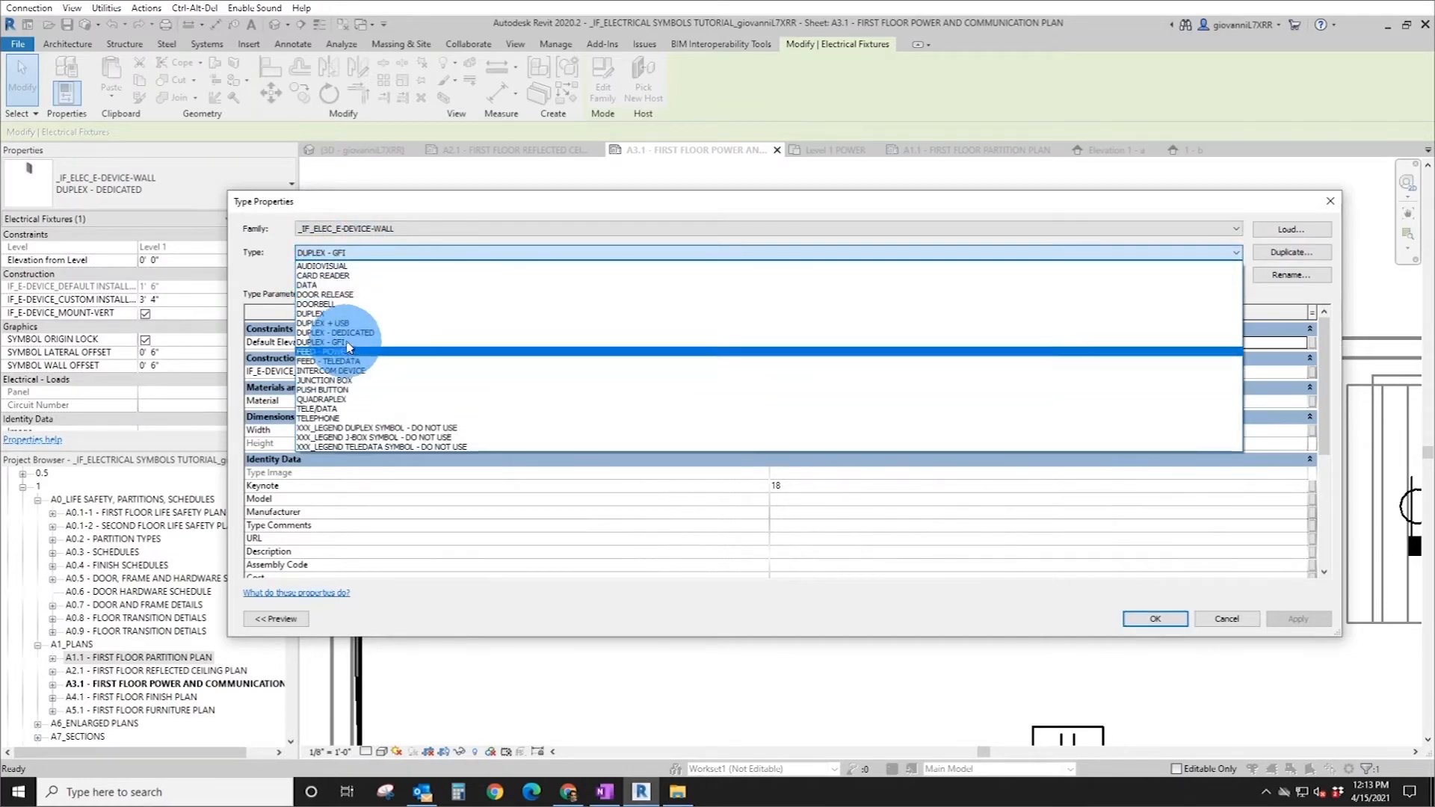
click(284, 273)
- Set the IF_E-DEVICE_ID TEXT of the DUPLEX - GFI type to "GFI" and apply it to the countertop outlet
click(787, 371)
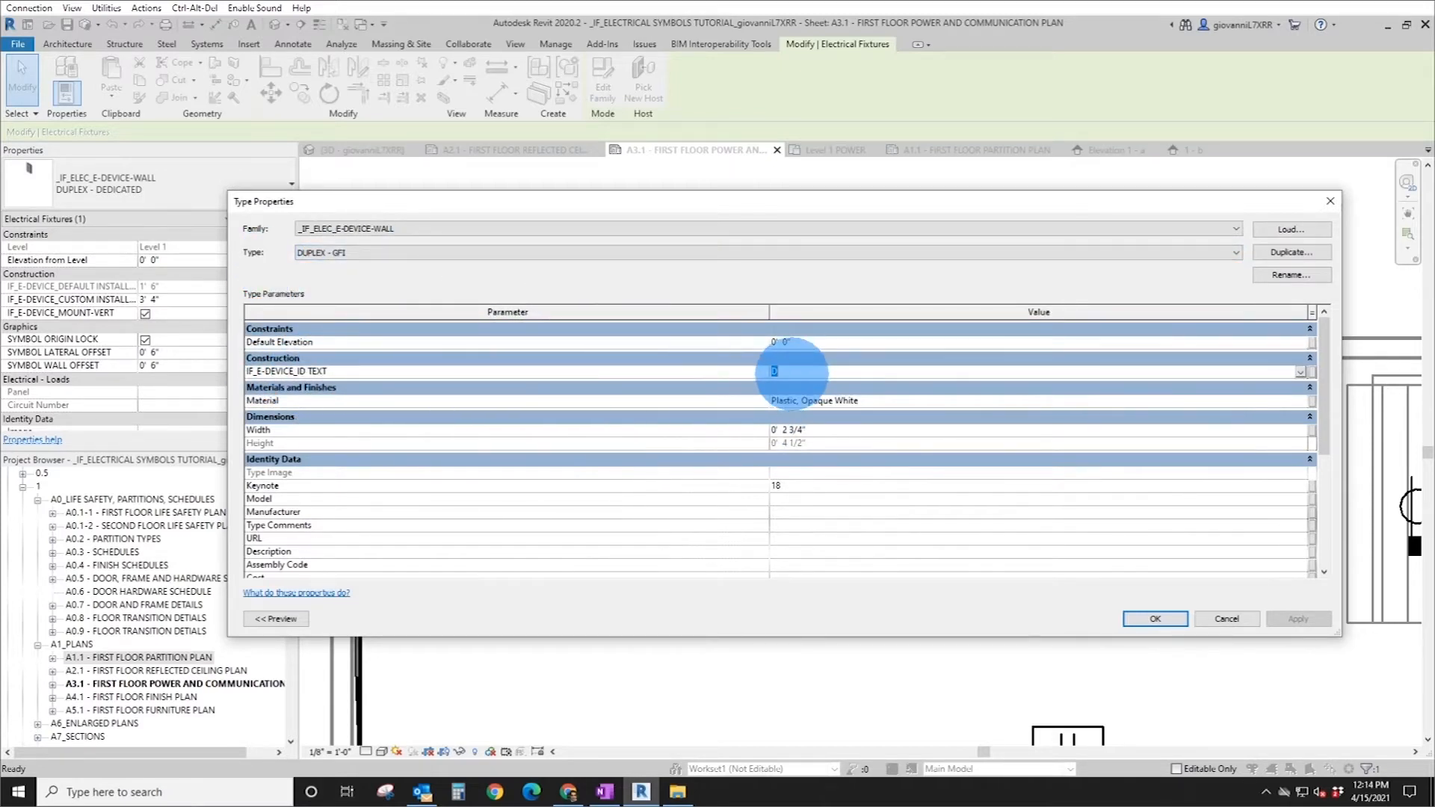
text(GFI)
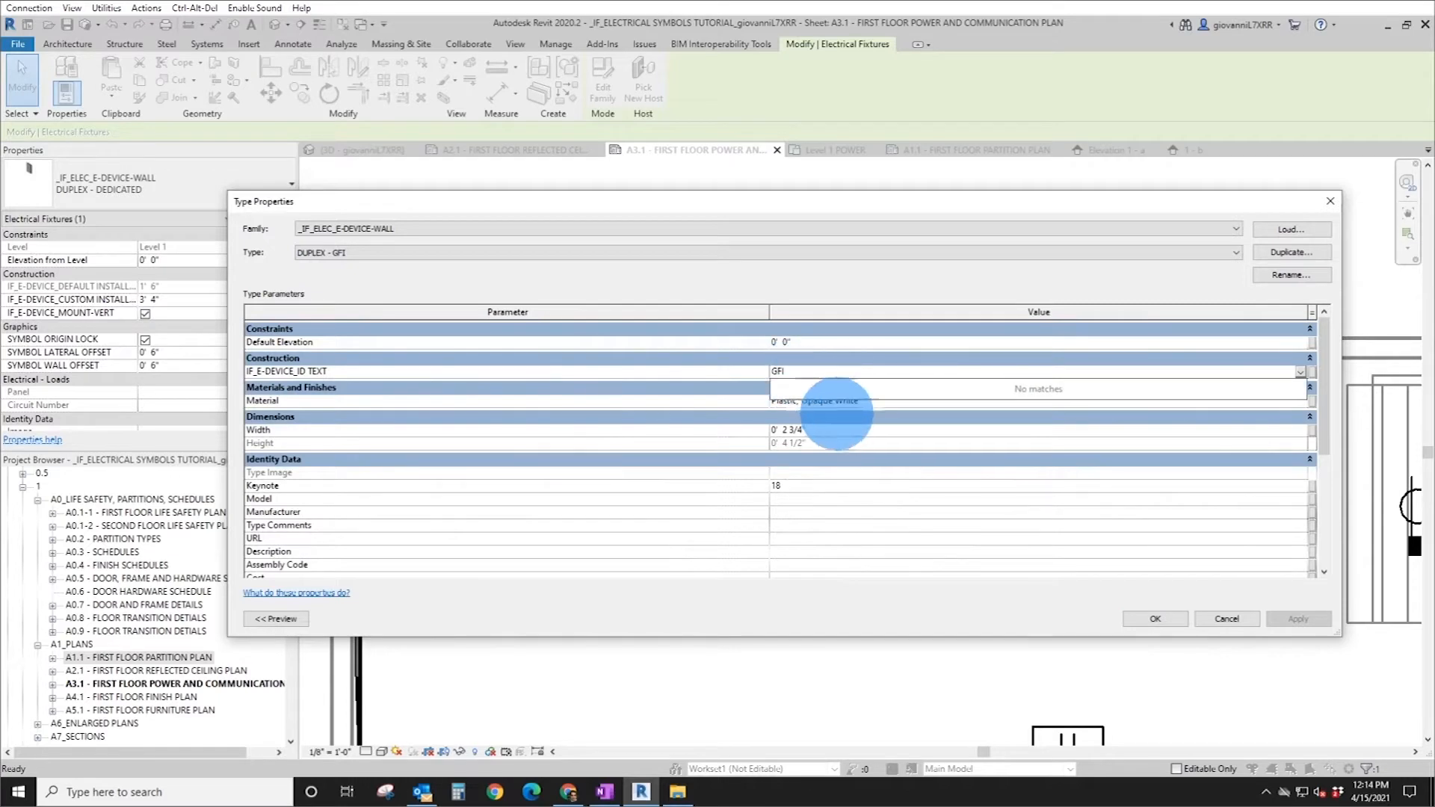
click(1163, 622)
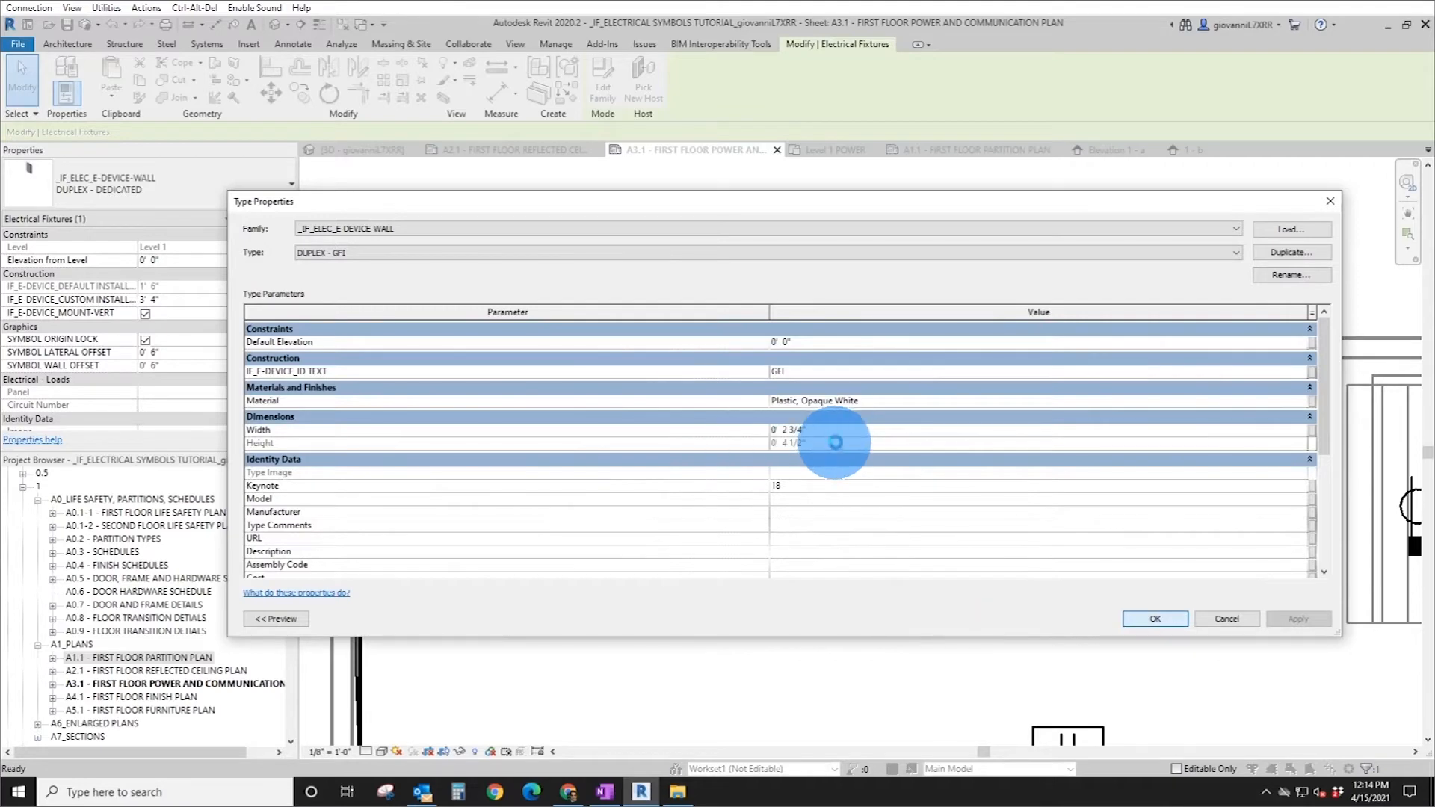
key(Return)
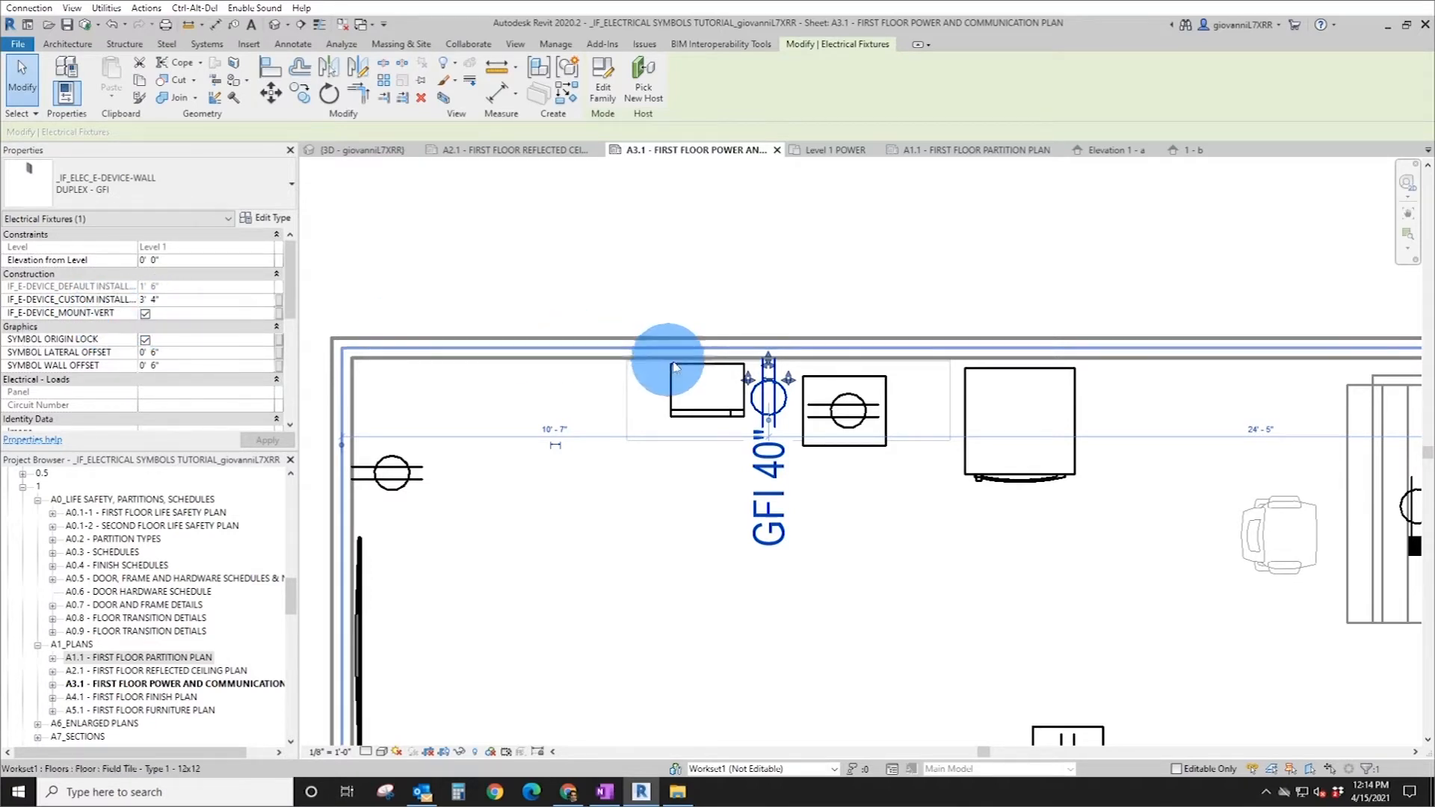
- Turn off IF_E-DEVICE_MOUNT-VERT for the GFI duplex above the countertop in elevation 1 - b
click(1197, 151)
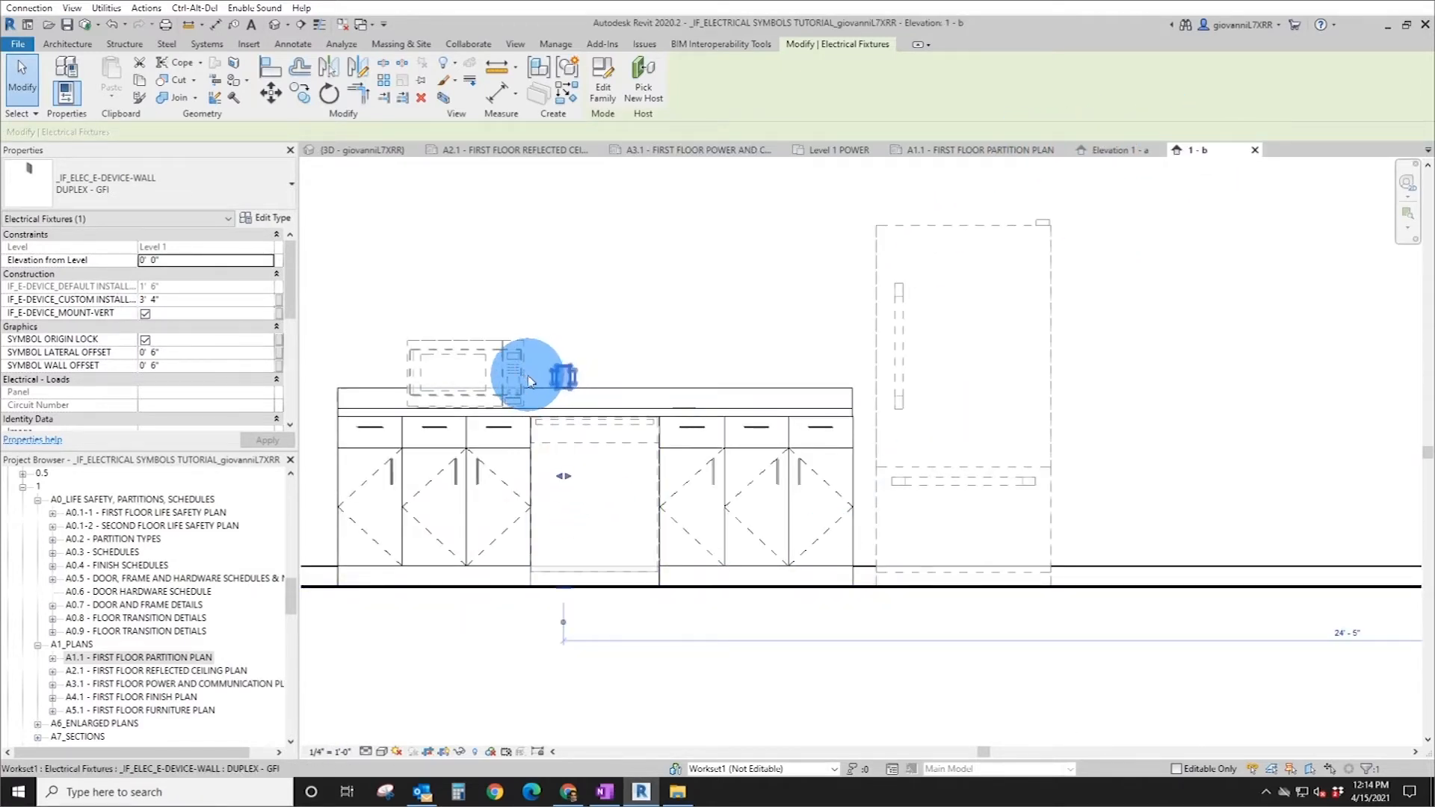
scroll(538, 378, up, 3)
scroll(647, 401, up, 1)
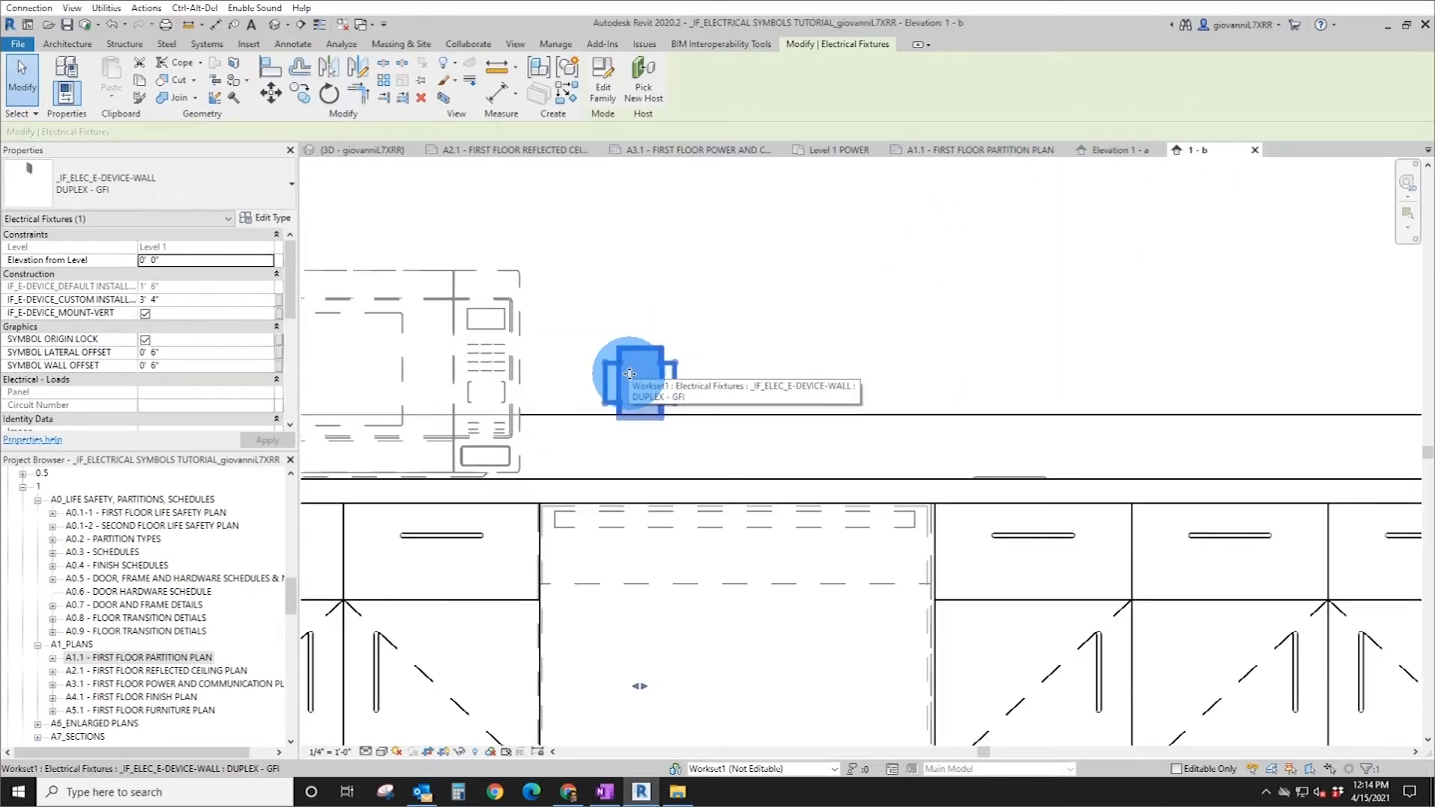
scroll(630, 374, down, 3)
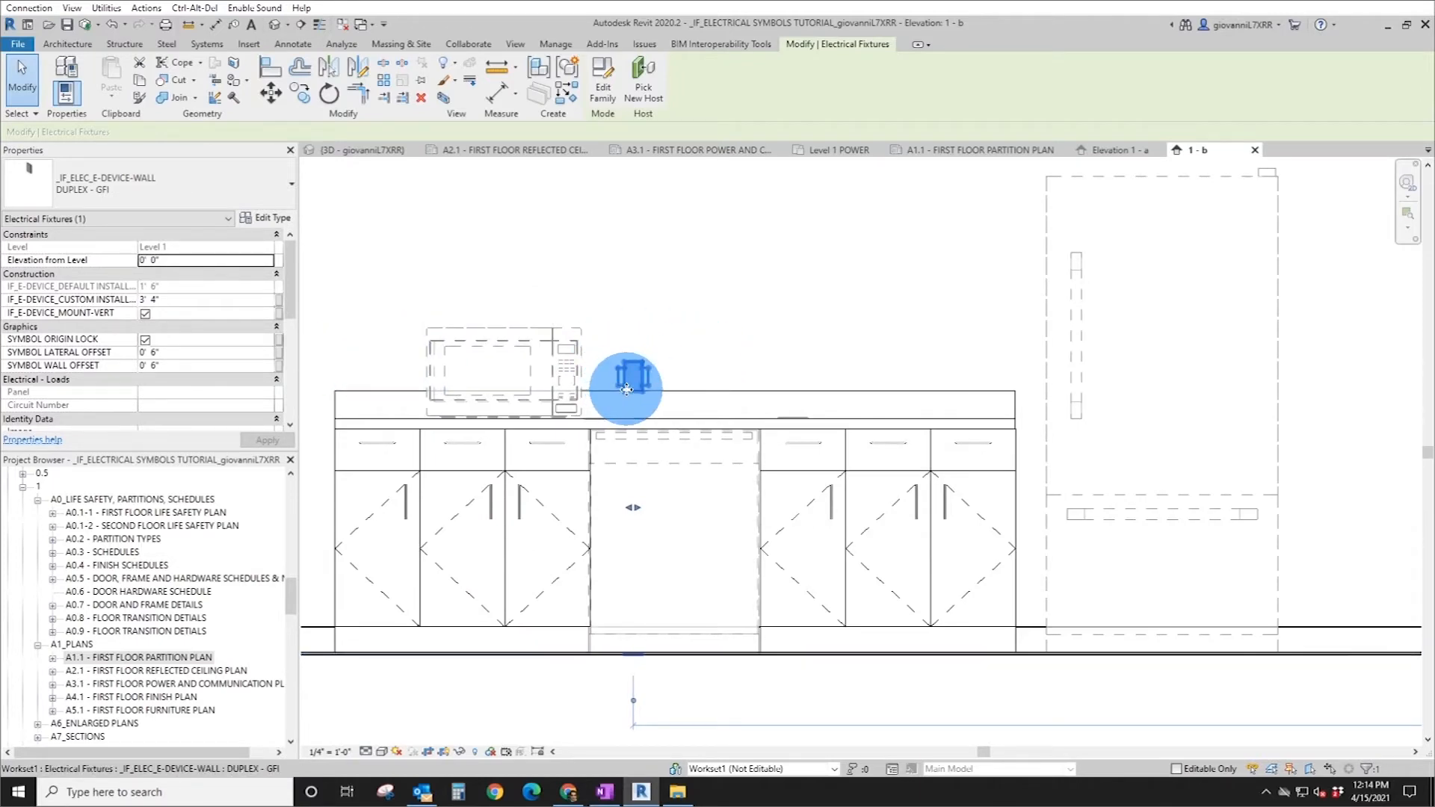
click(146, 314)
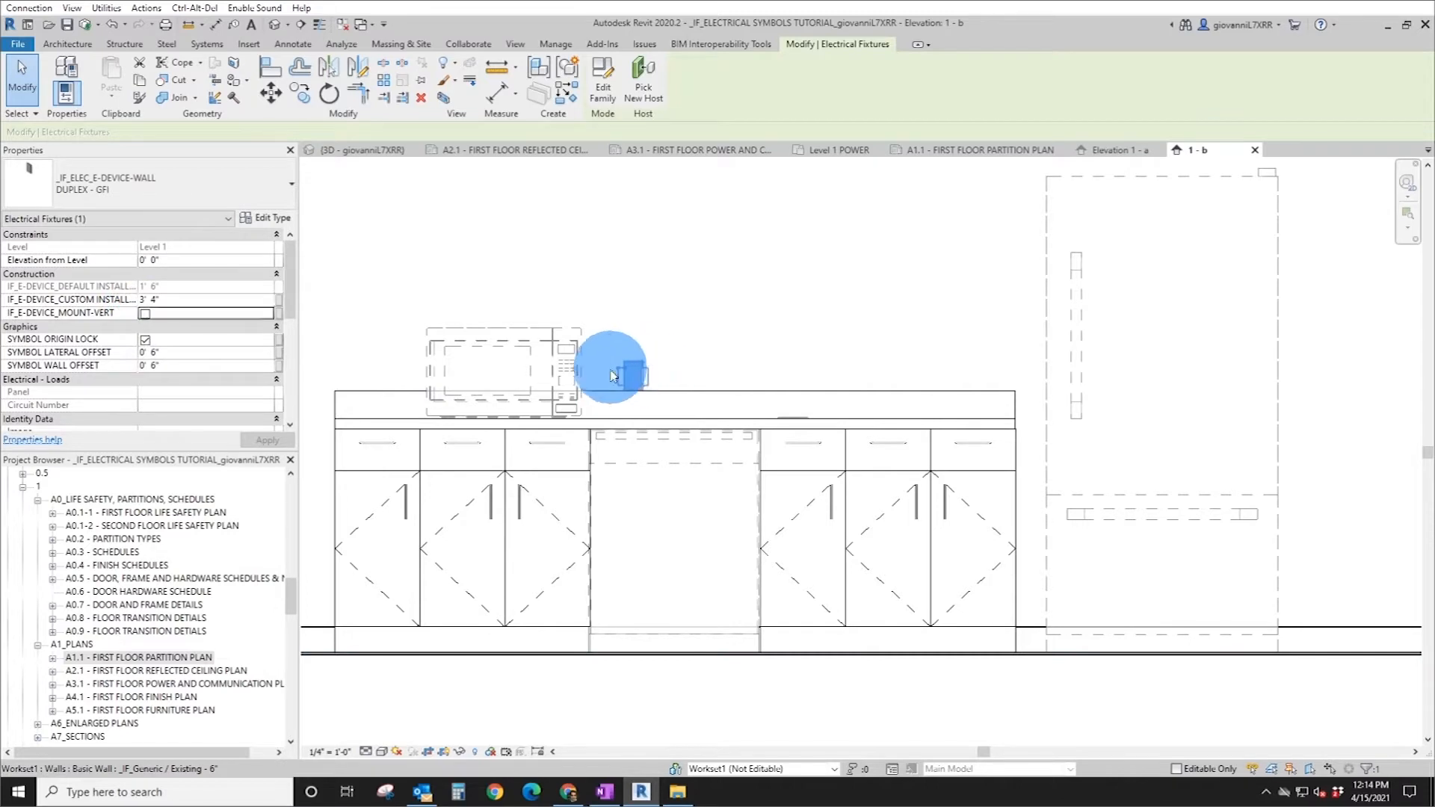
click(577, 330)
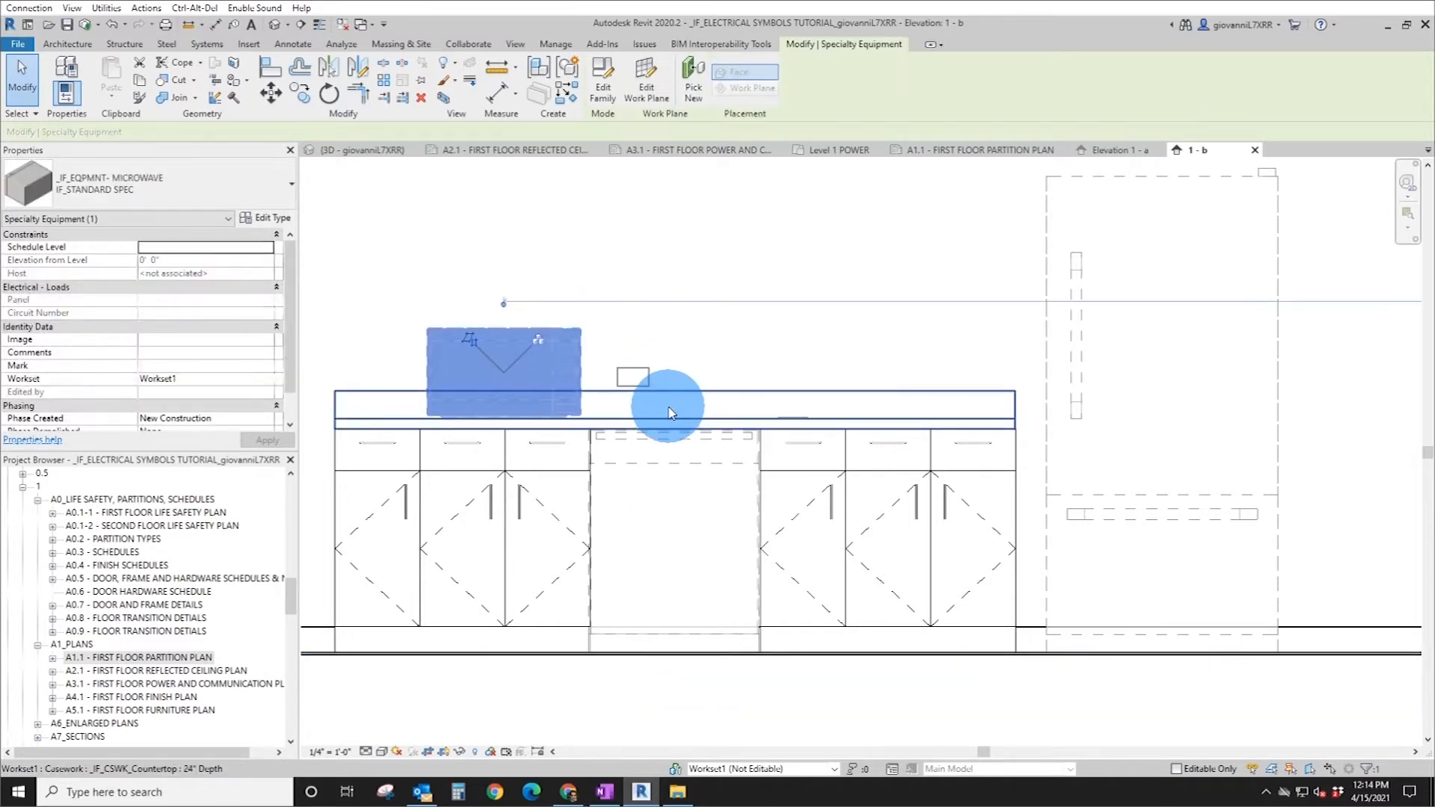
key(Escape)
scroll(632, 385, up, 2)
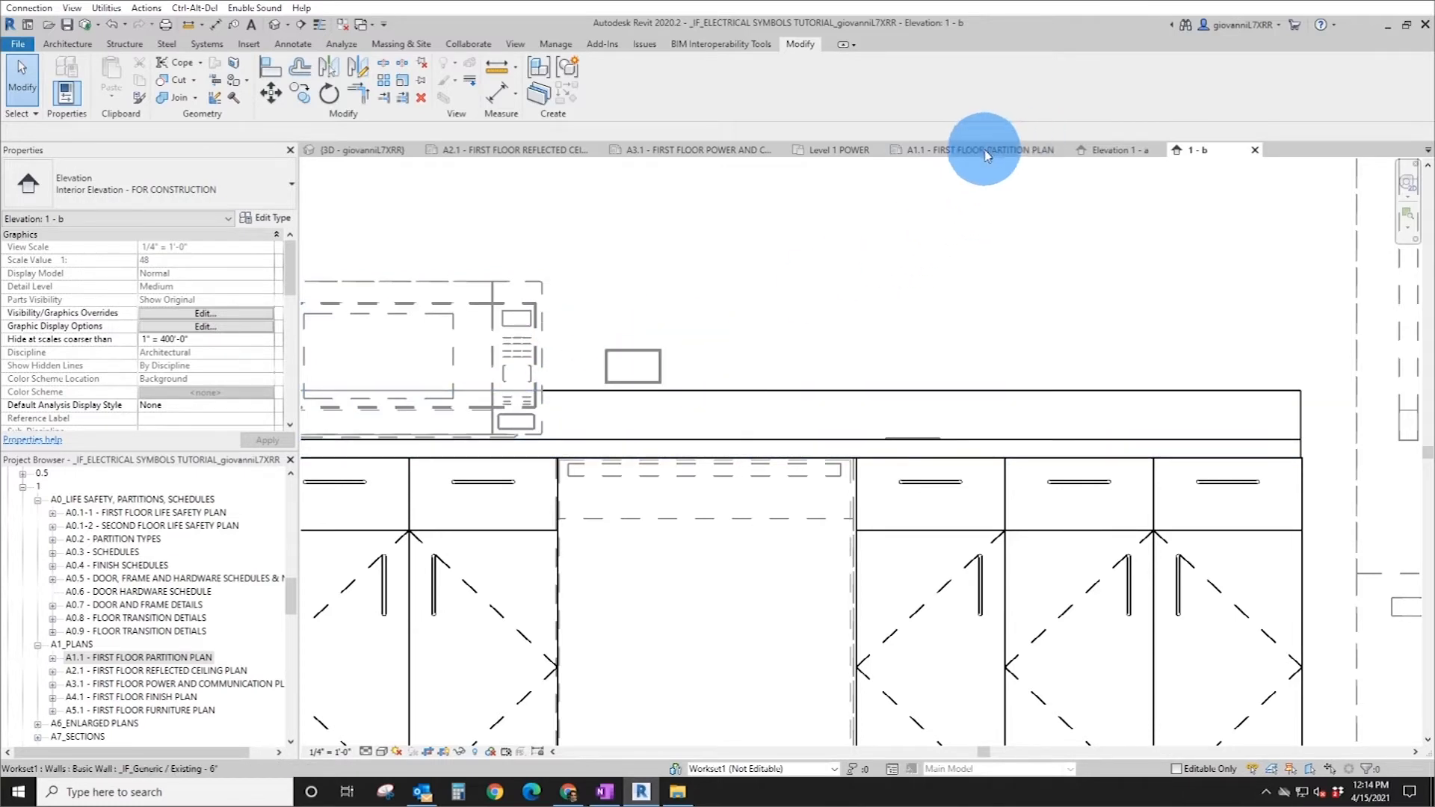
- Compare the GFI duplex's vertical and horizontal mounting in elevation 1 - b, ending with IF_E-DEVICE_MOUNT-VERT off
click(701, 150)
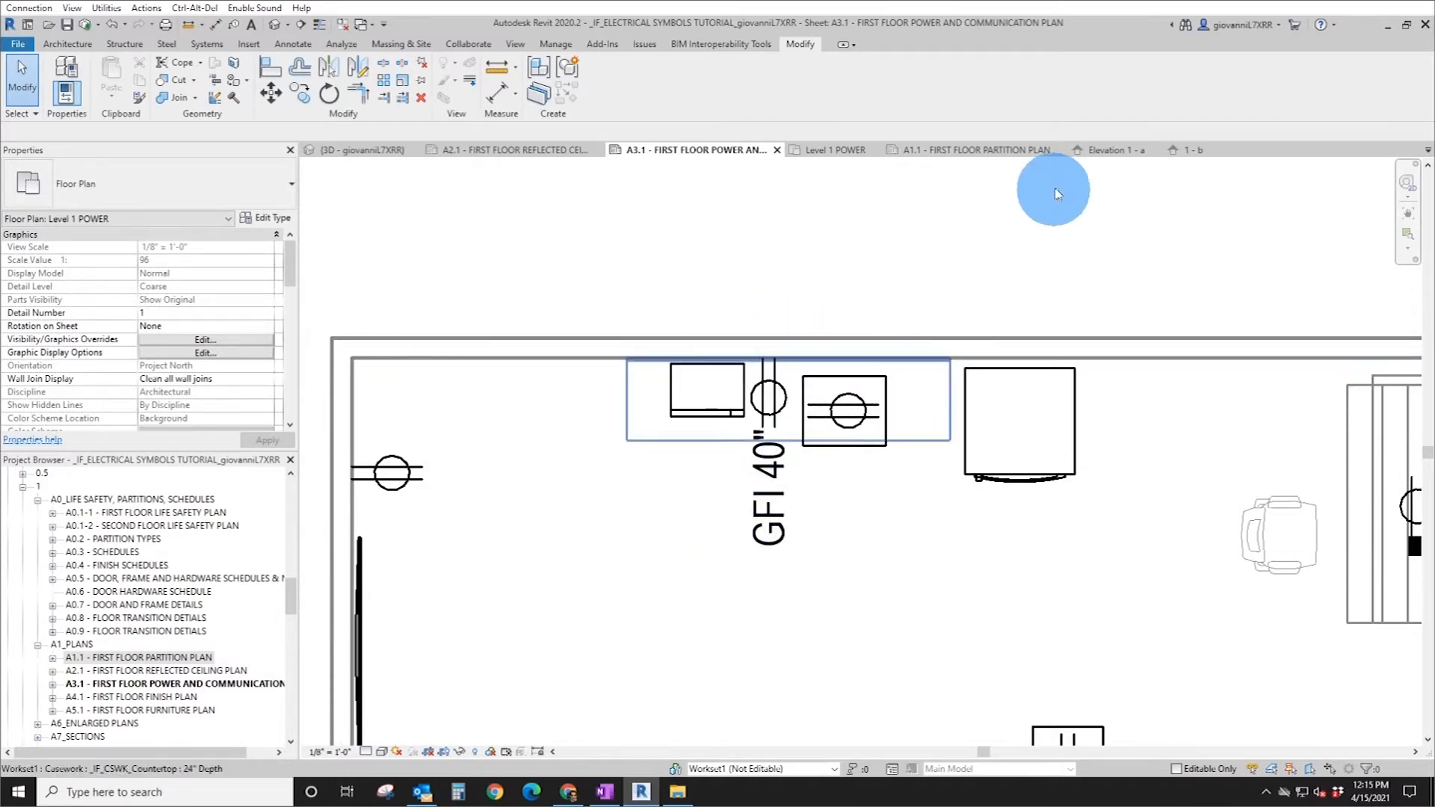
click(1194, 152)
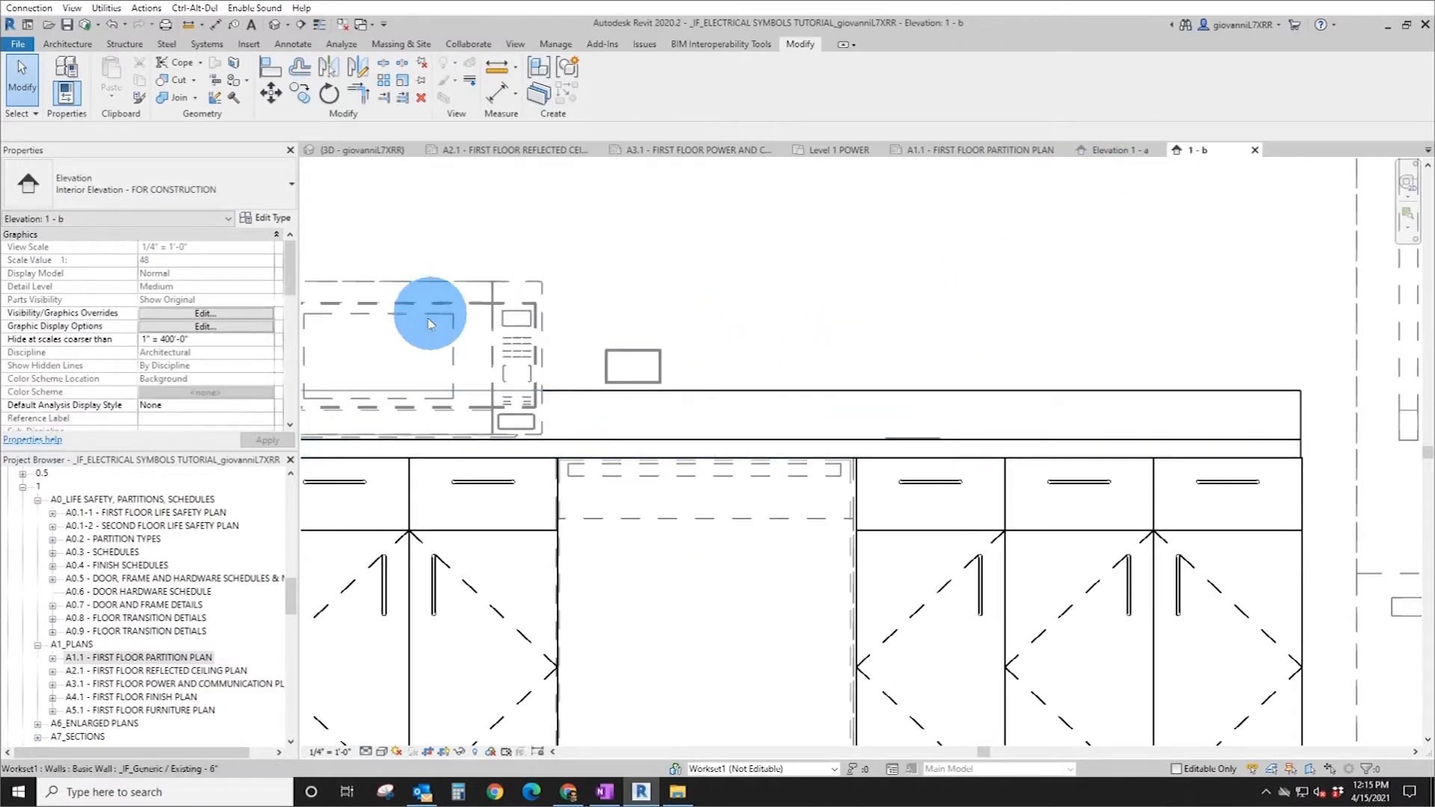
click(682, 390)
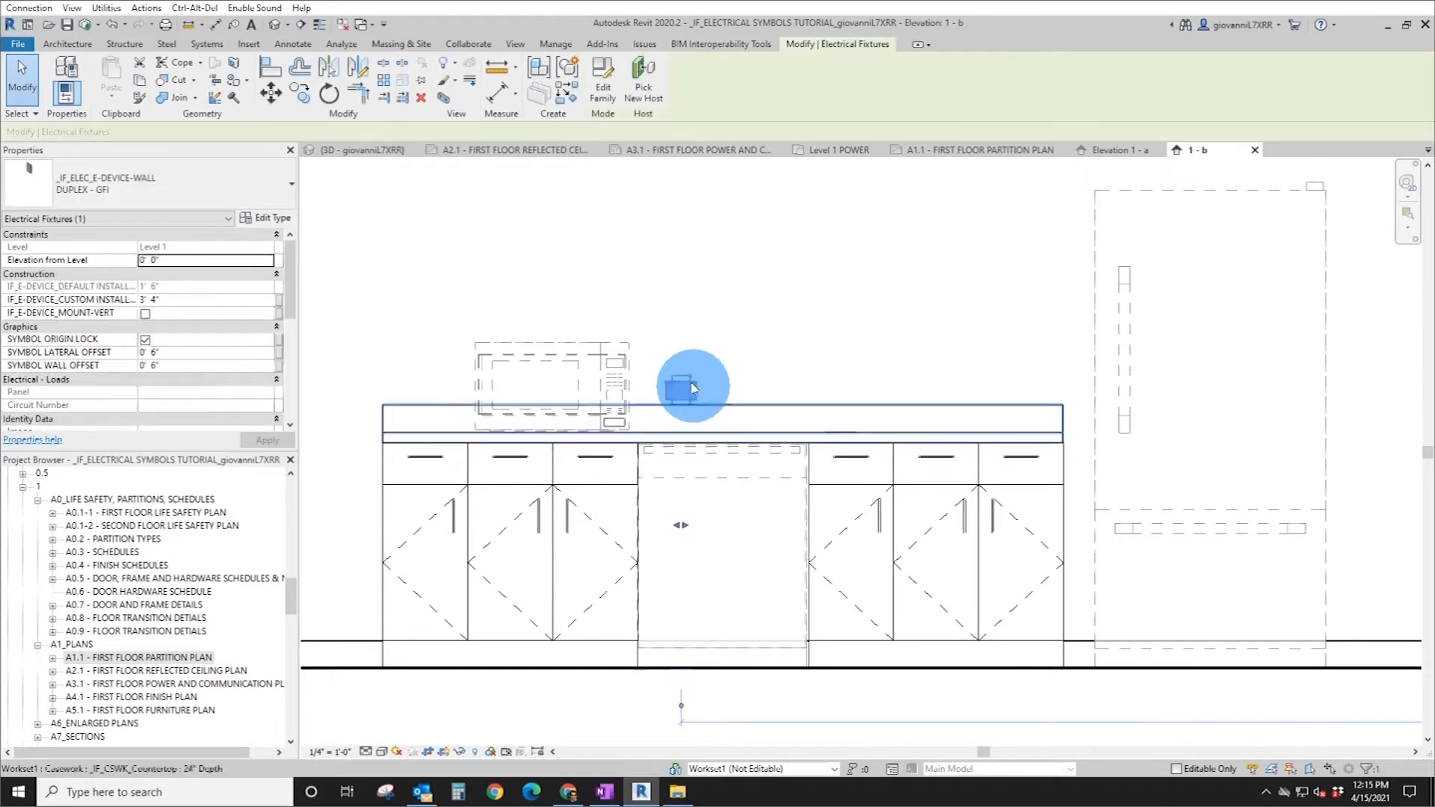
click(145, 315)
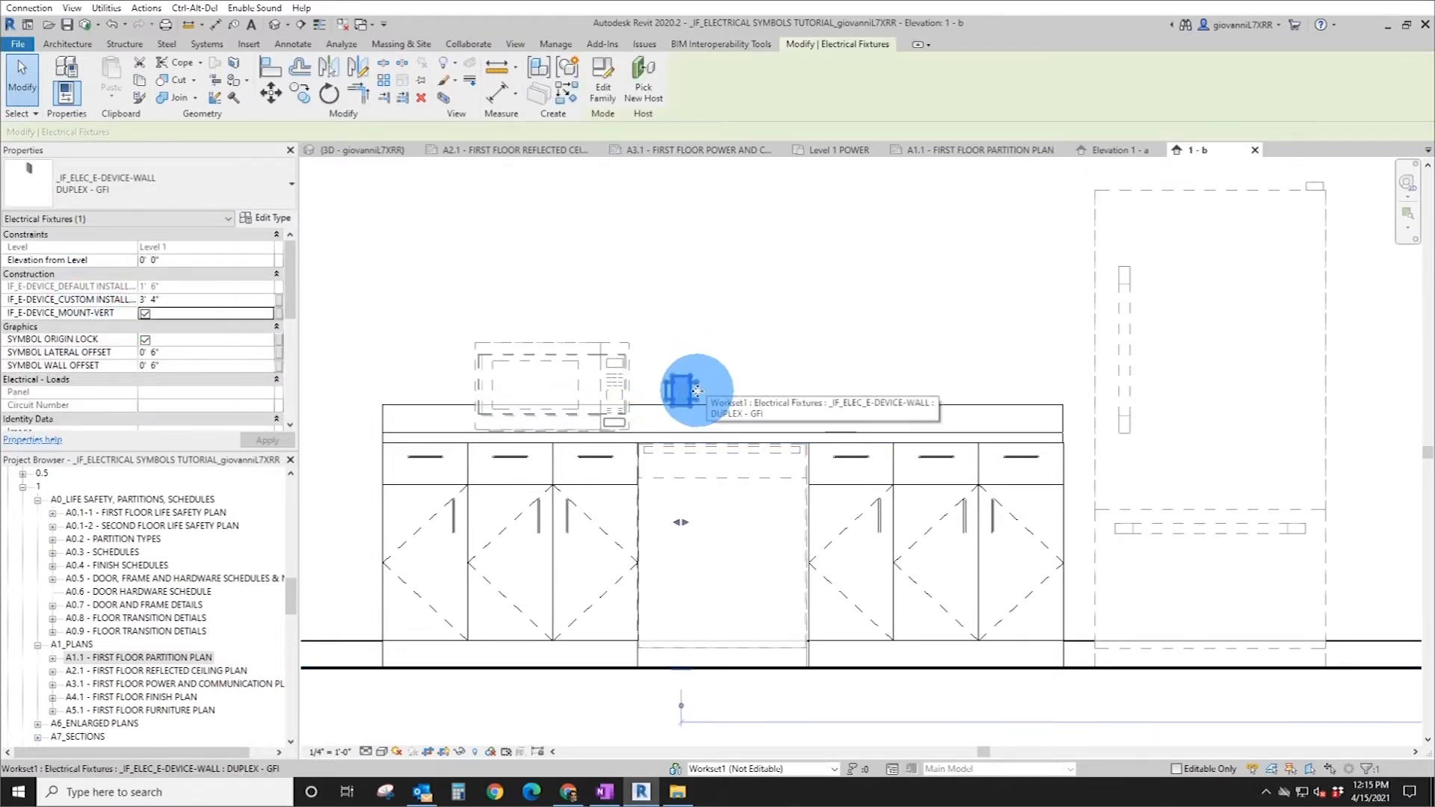
click(146, 315)
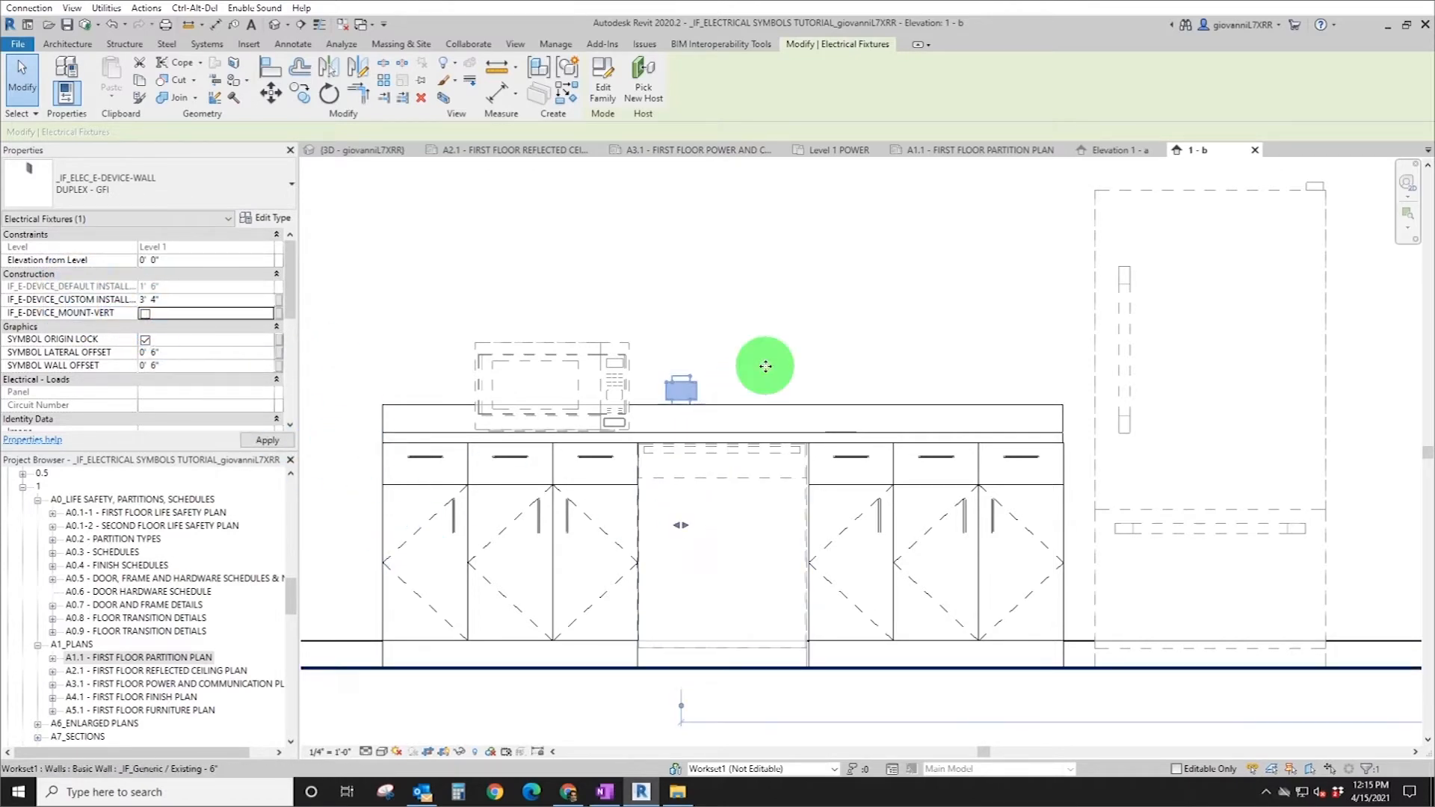
click(673, 478)
key(Escape)
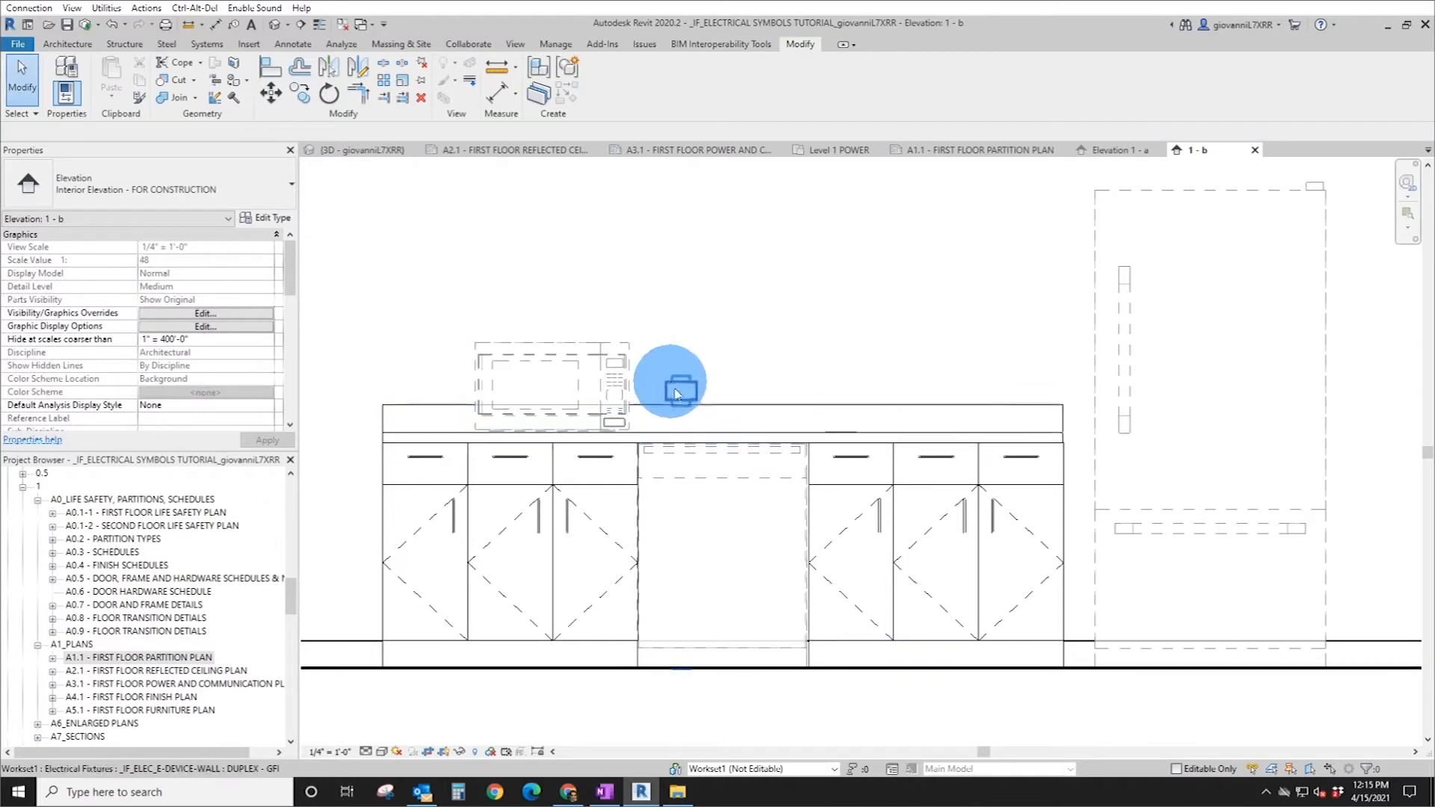
- Inspect the horizontally mounted GFI duplex in elevation 1 - b, and view its label and the neighbouring wall outlets on sheet A3.1
scroll(695, 385, down, 3)
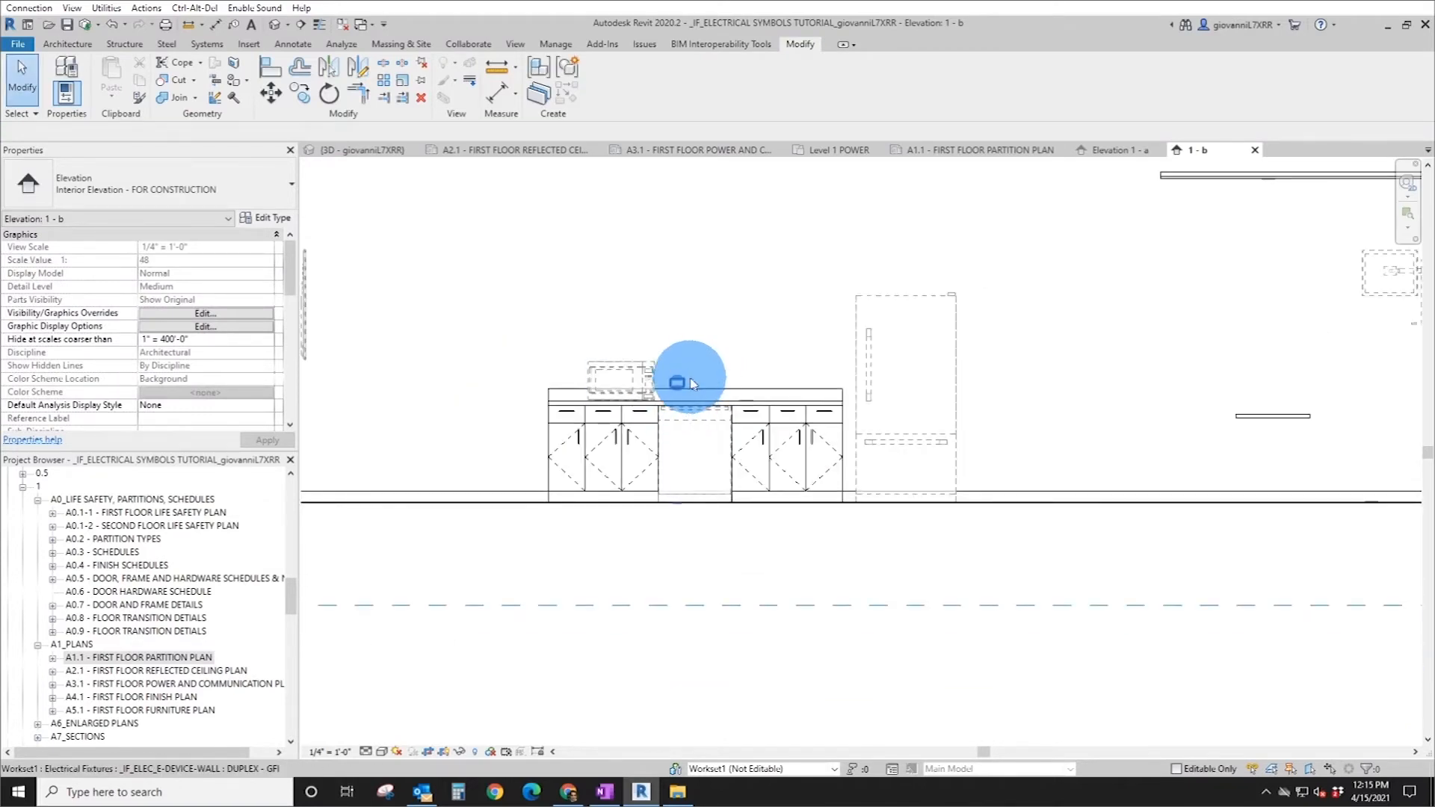
scroll(684, 389, up, 3)
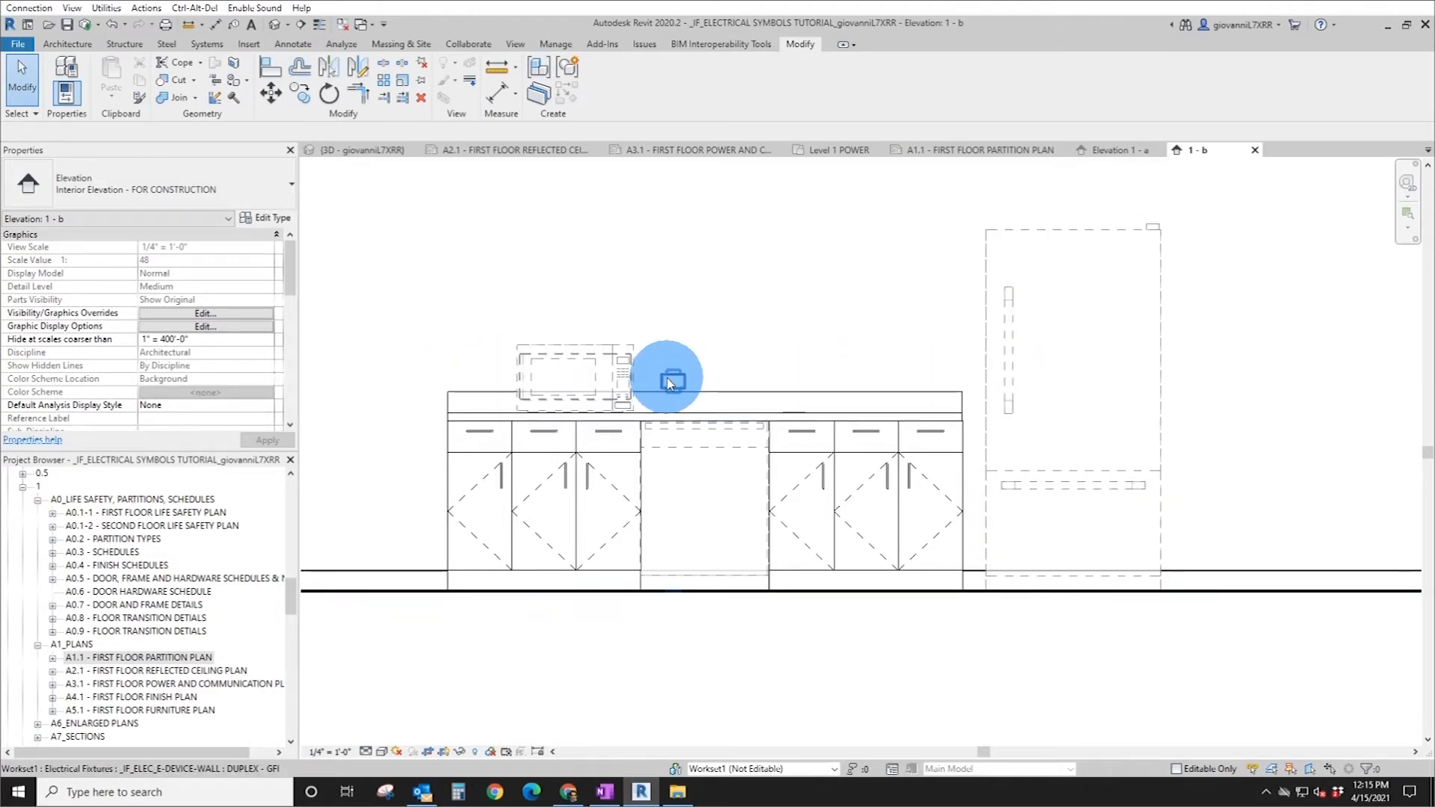
click(706, 150)
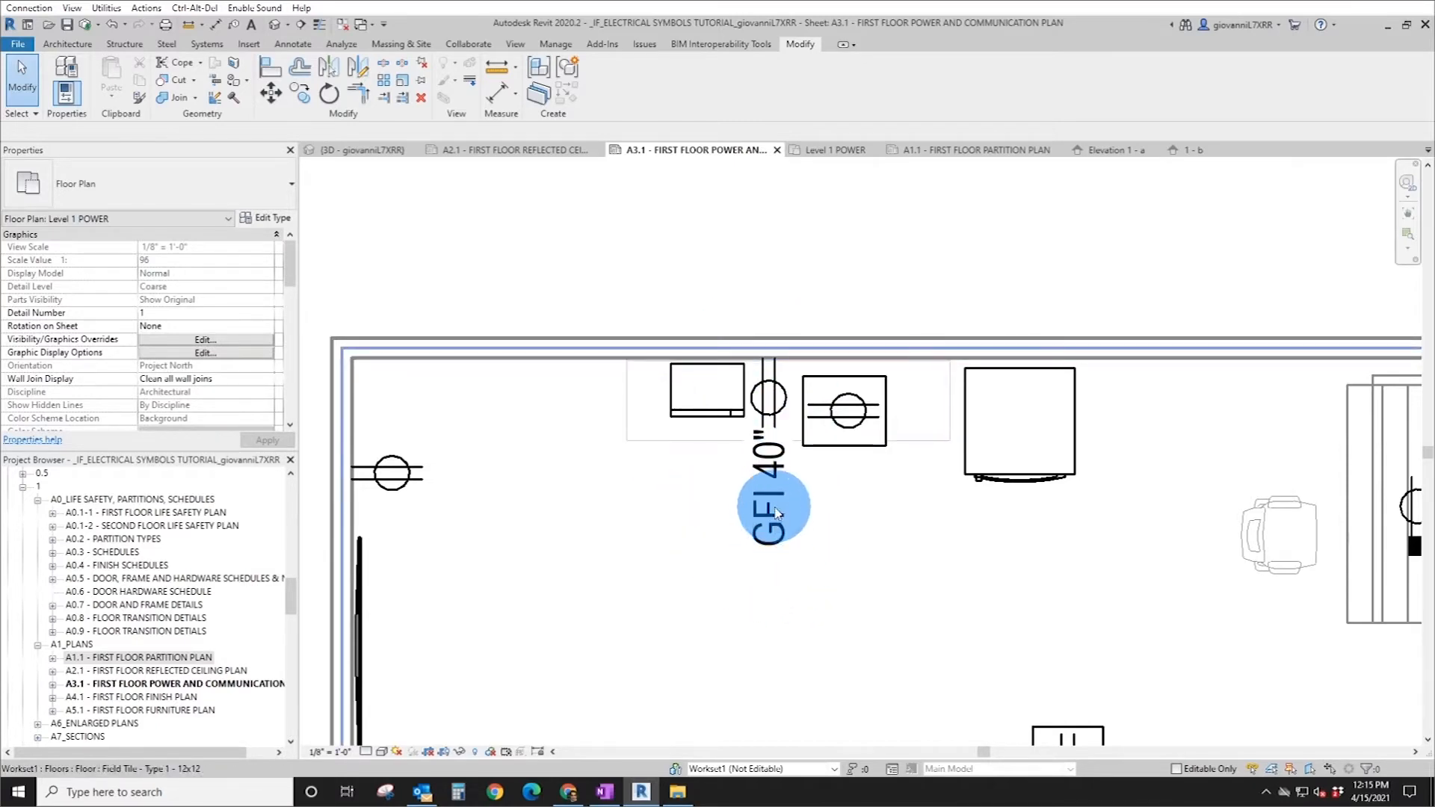
middle_drag(430, 516, 656, 409)
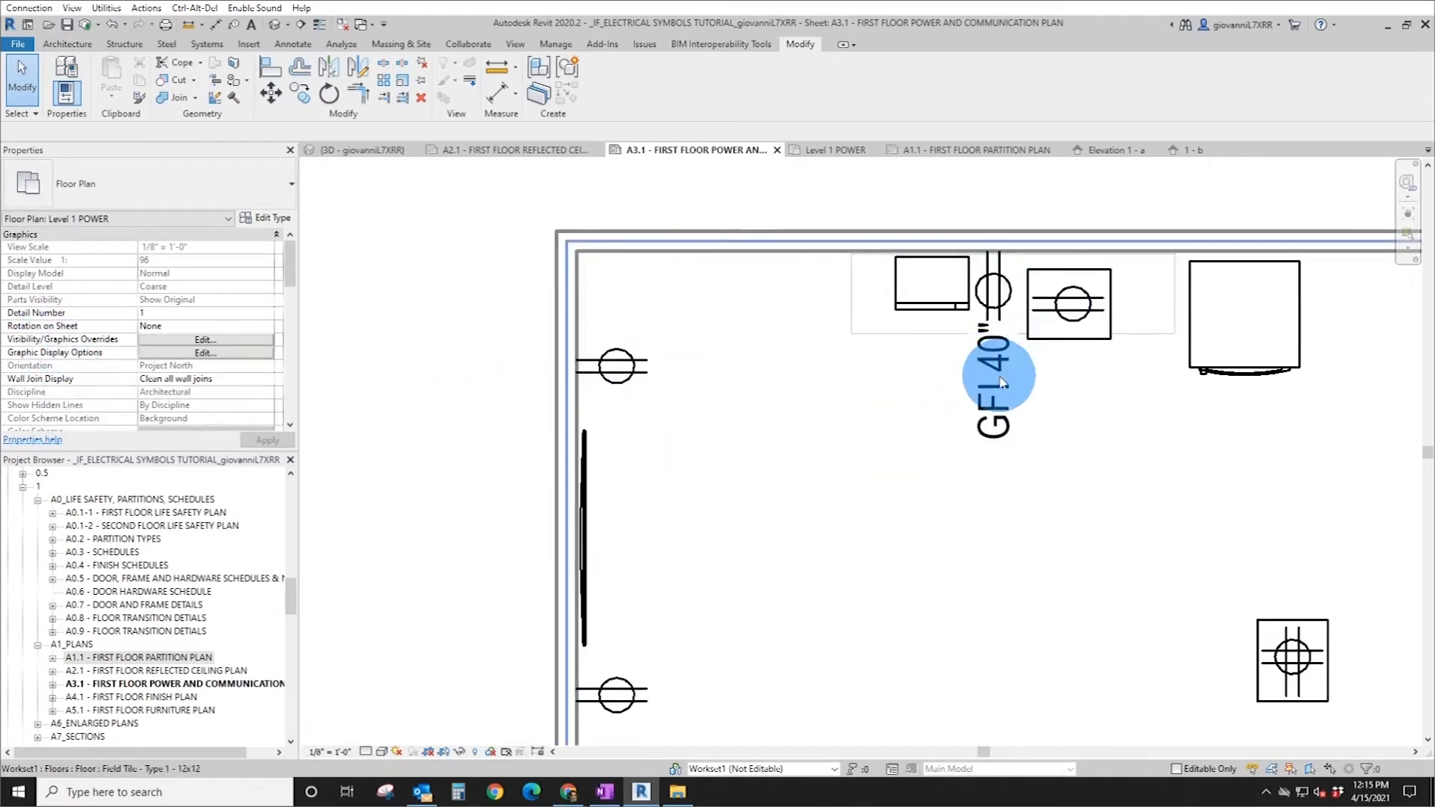
- Copy the upper duplex outlet on the room's left wall about 5" down along the wall on sheet A3.1
click(645, 371)
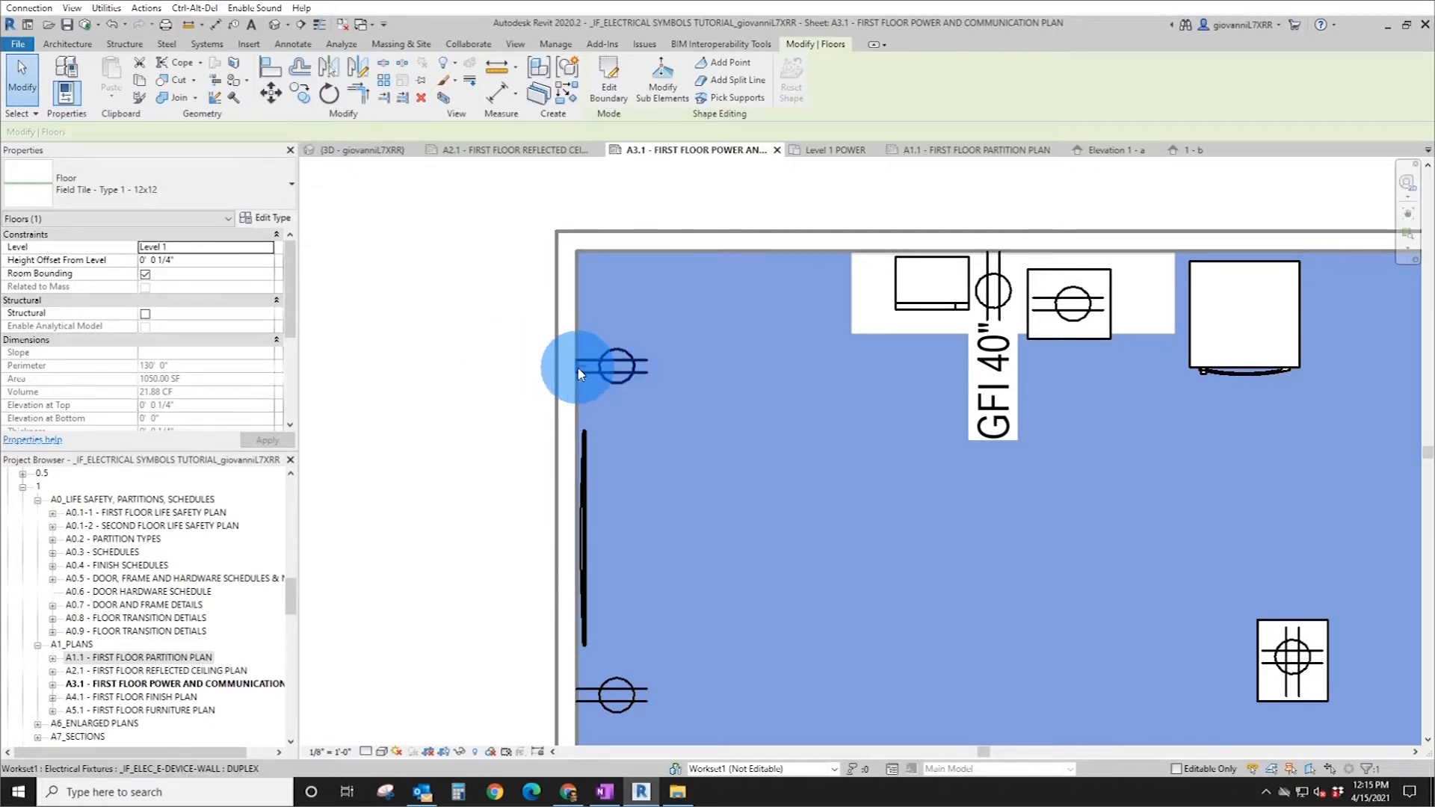
click(598, 366)
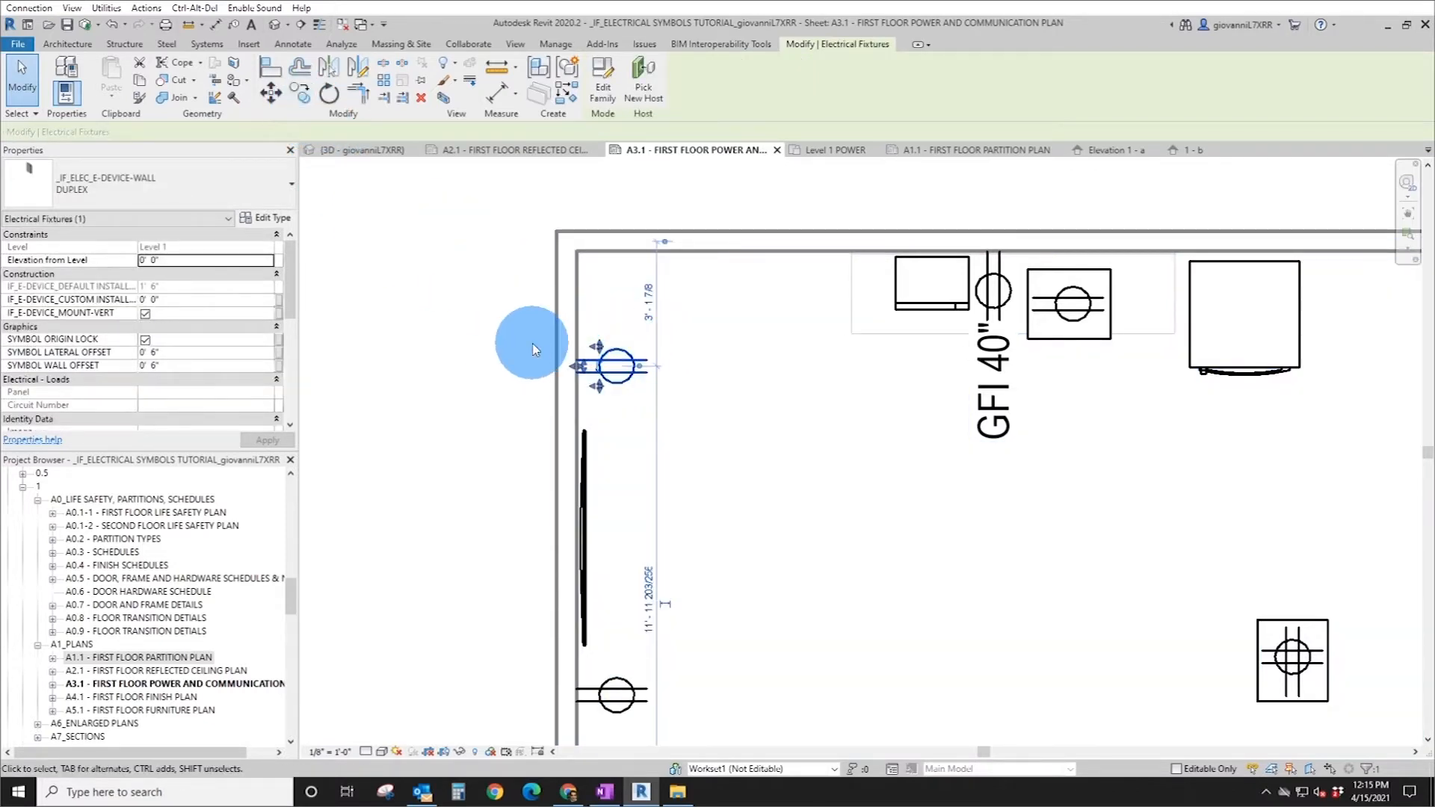
click(516, 365)
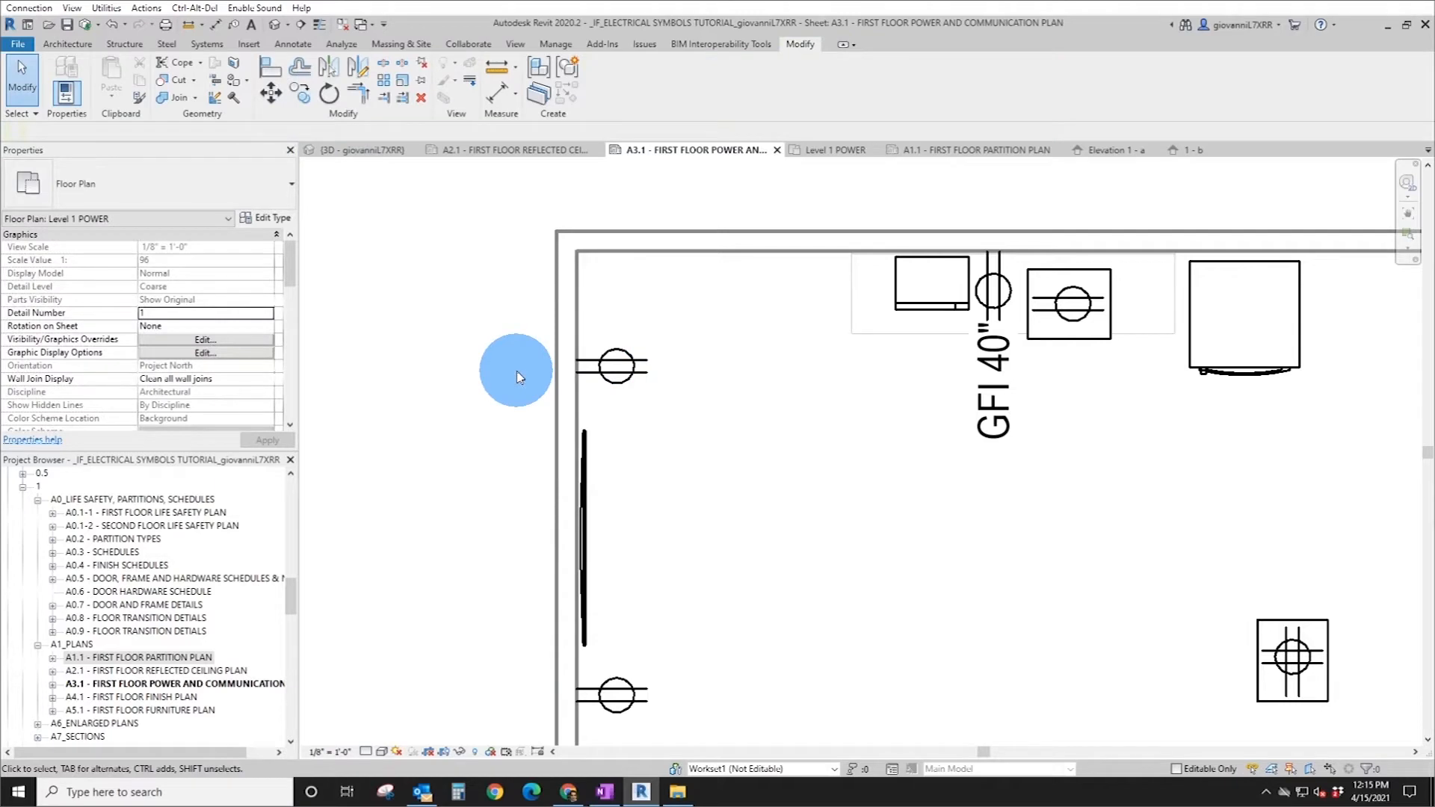
click(628, 374)
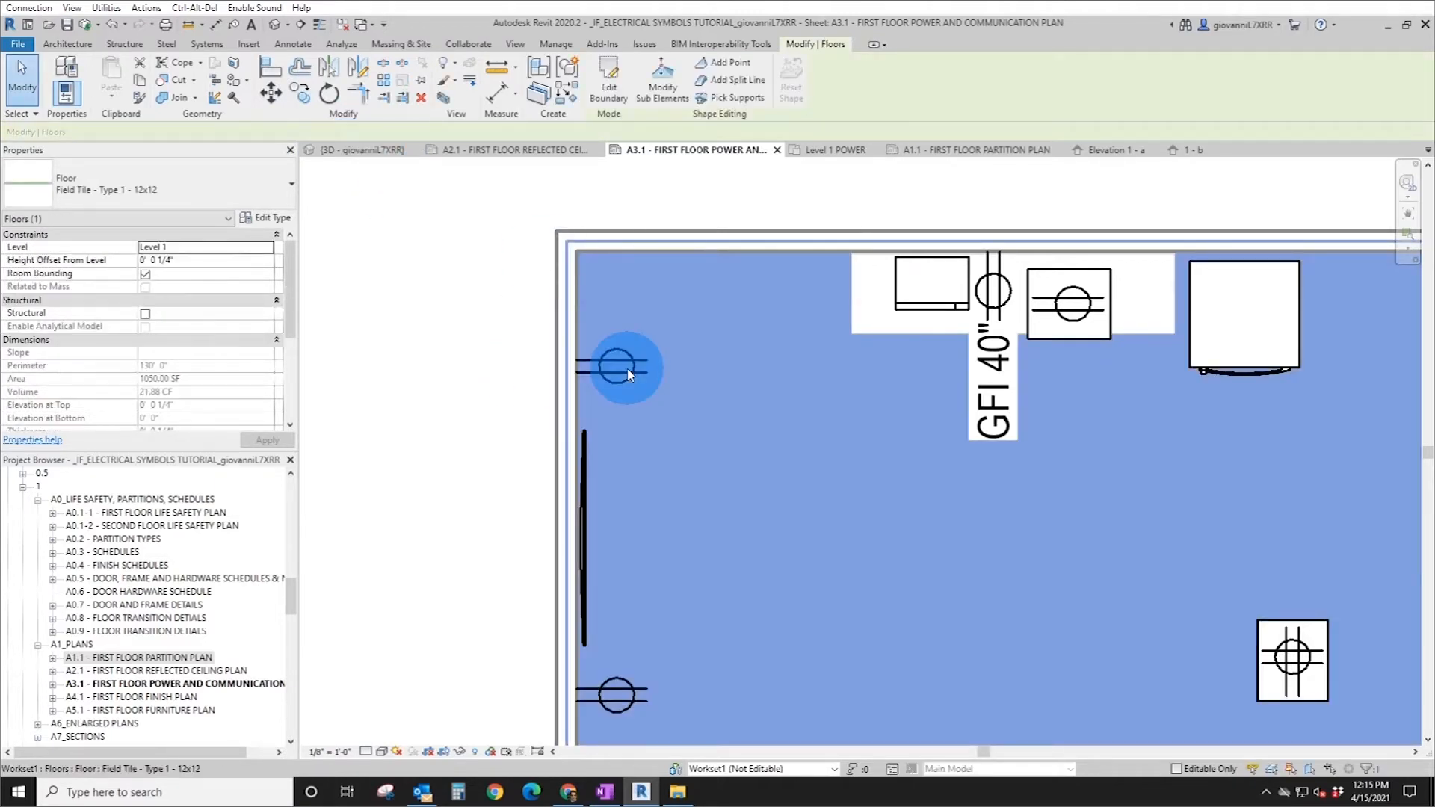
click(586, 367)
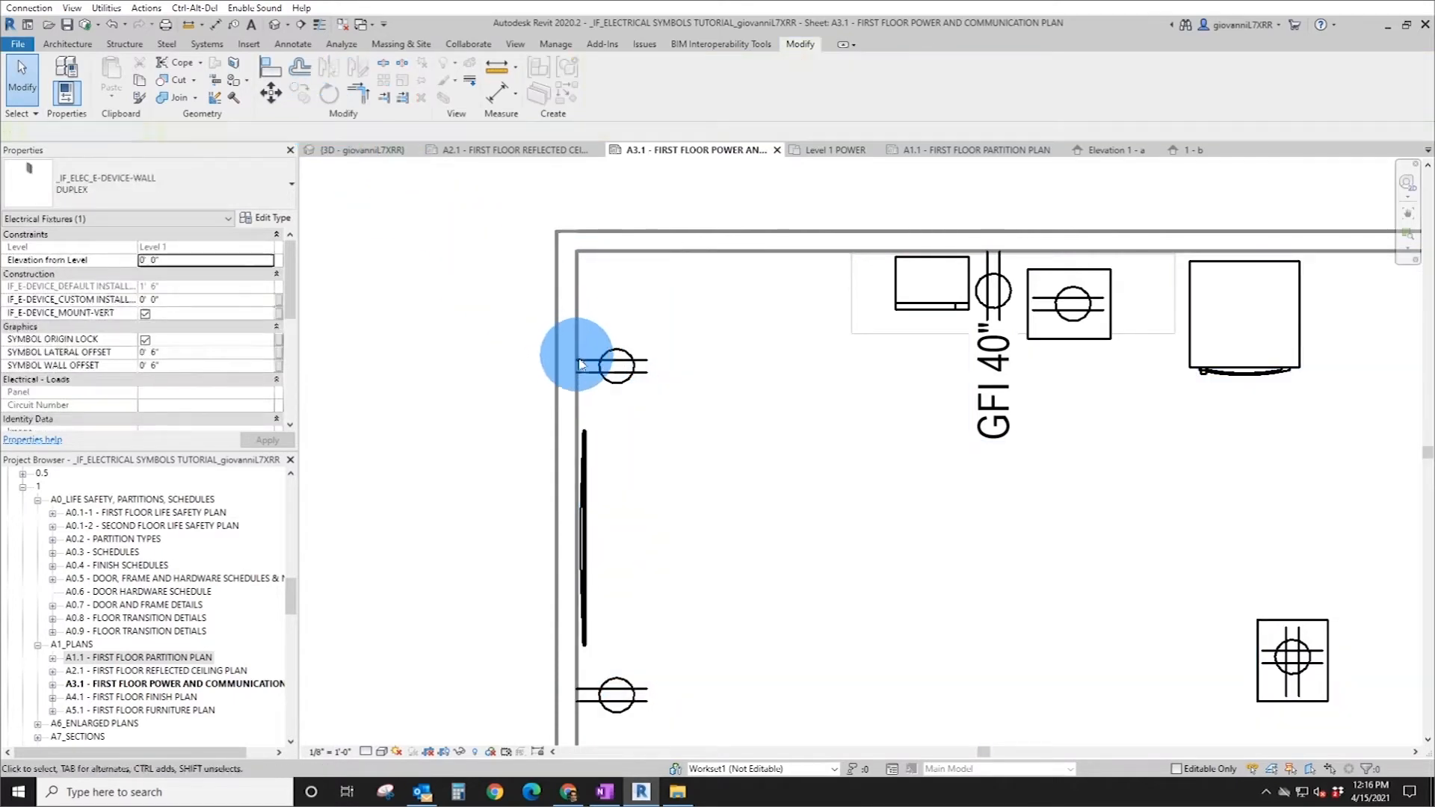
key(Escape)
click(583, 363)
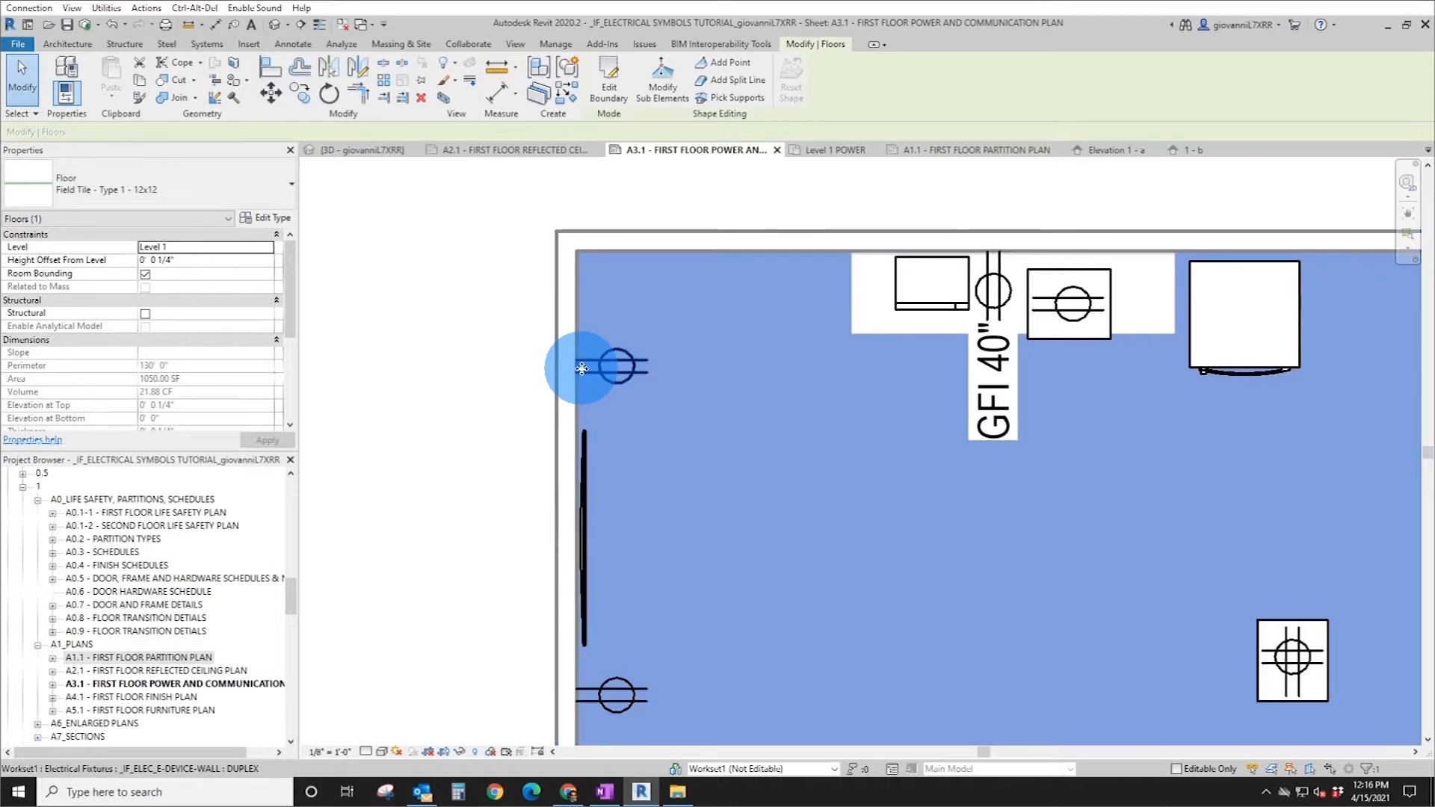
click(582, 367)
click(300, 93)
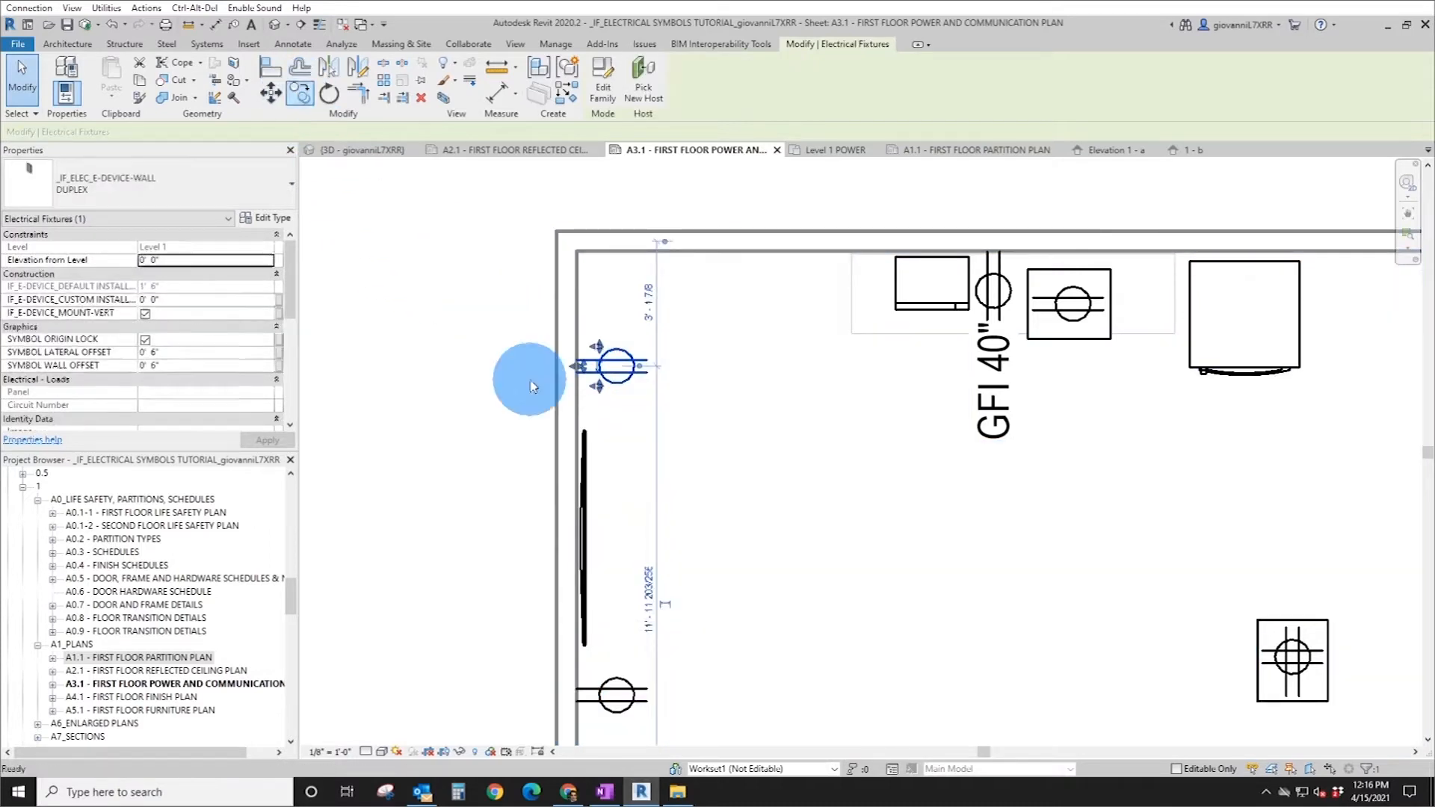
click(688, 386)
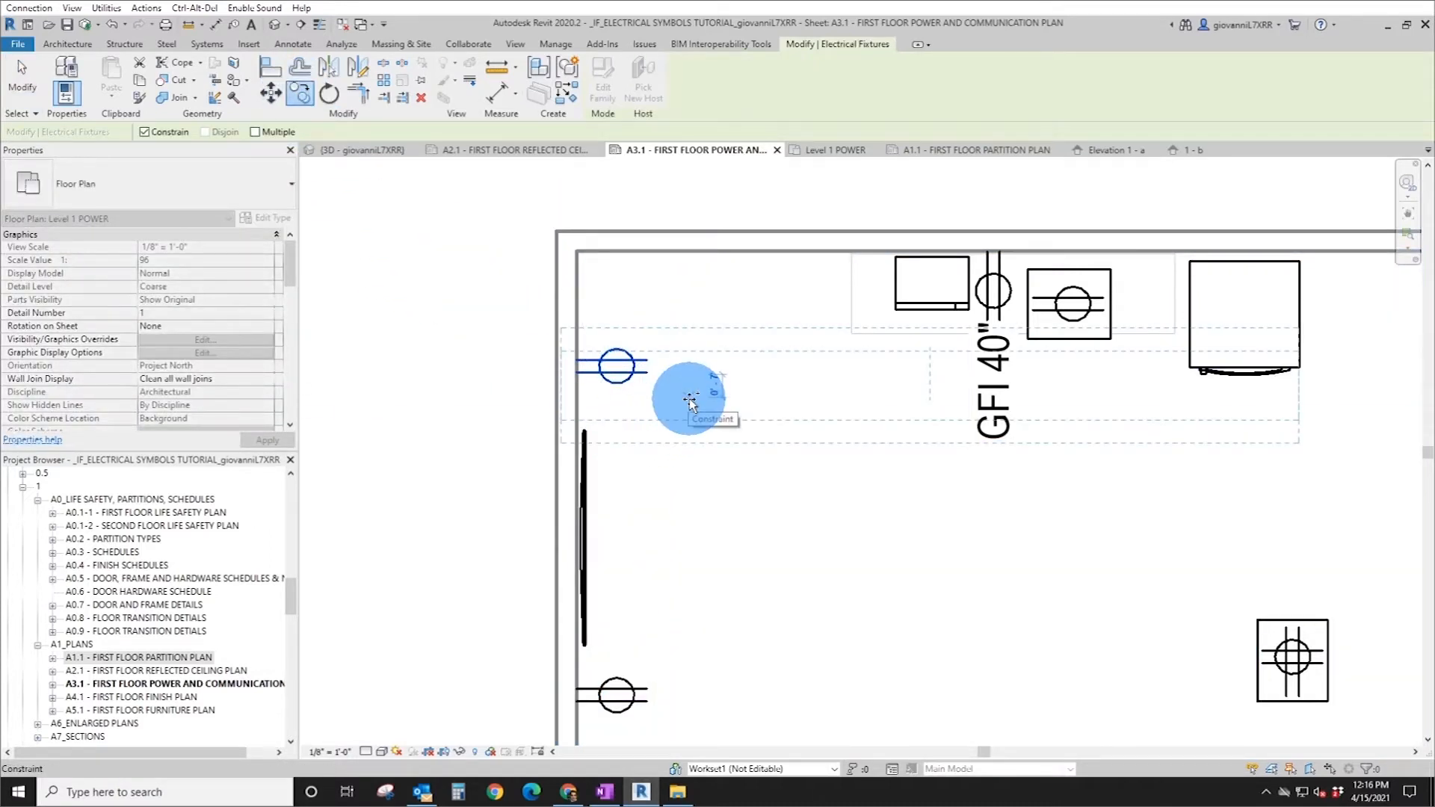
click(688, 398)
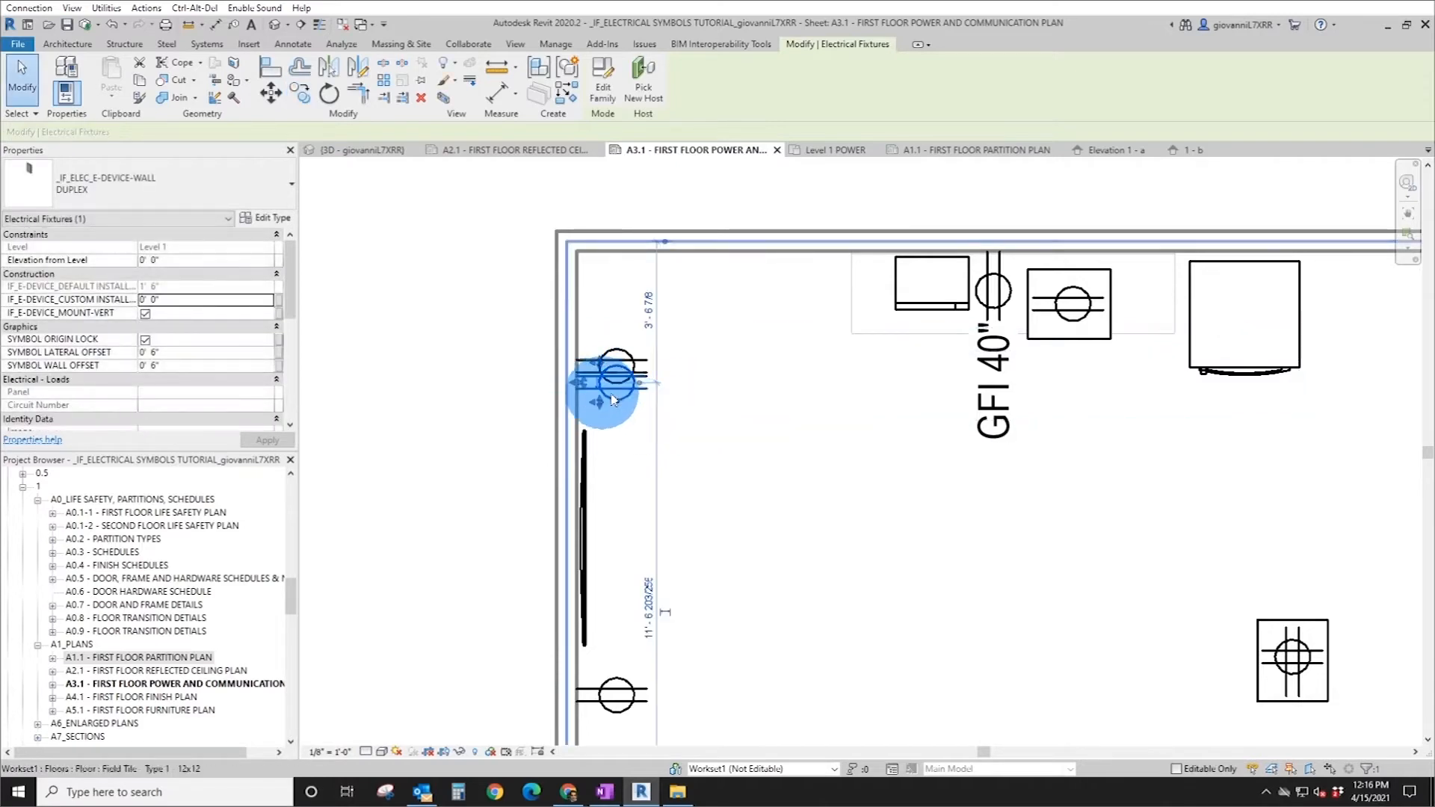
- Examine the two adjacent duplex outlets in Elevation 1 - a, and return to sheet A3.1
click(1112, 153)
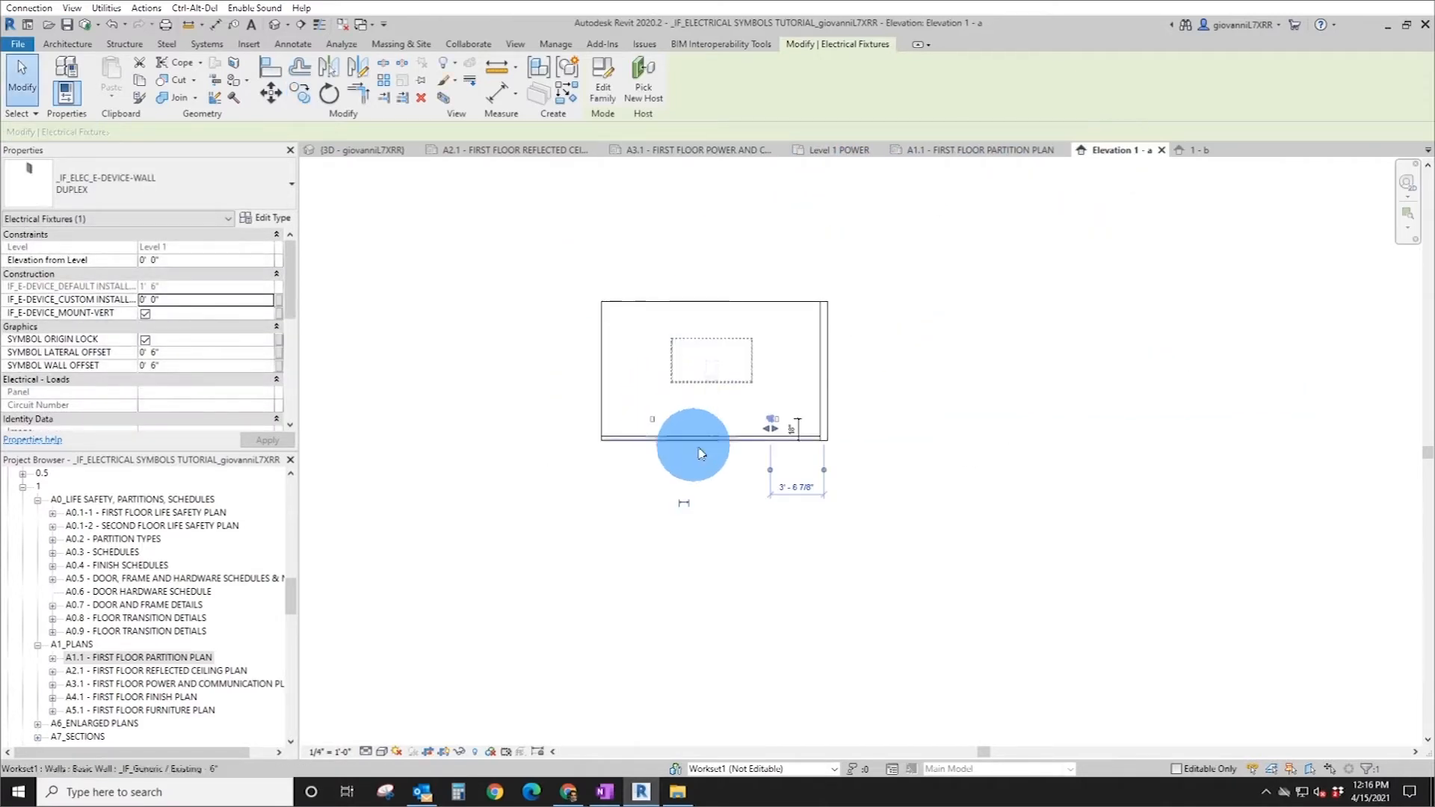
scroll(820, 422, up, 5)
scroll(820, 422, up, 4)
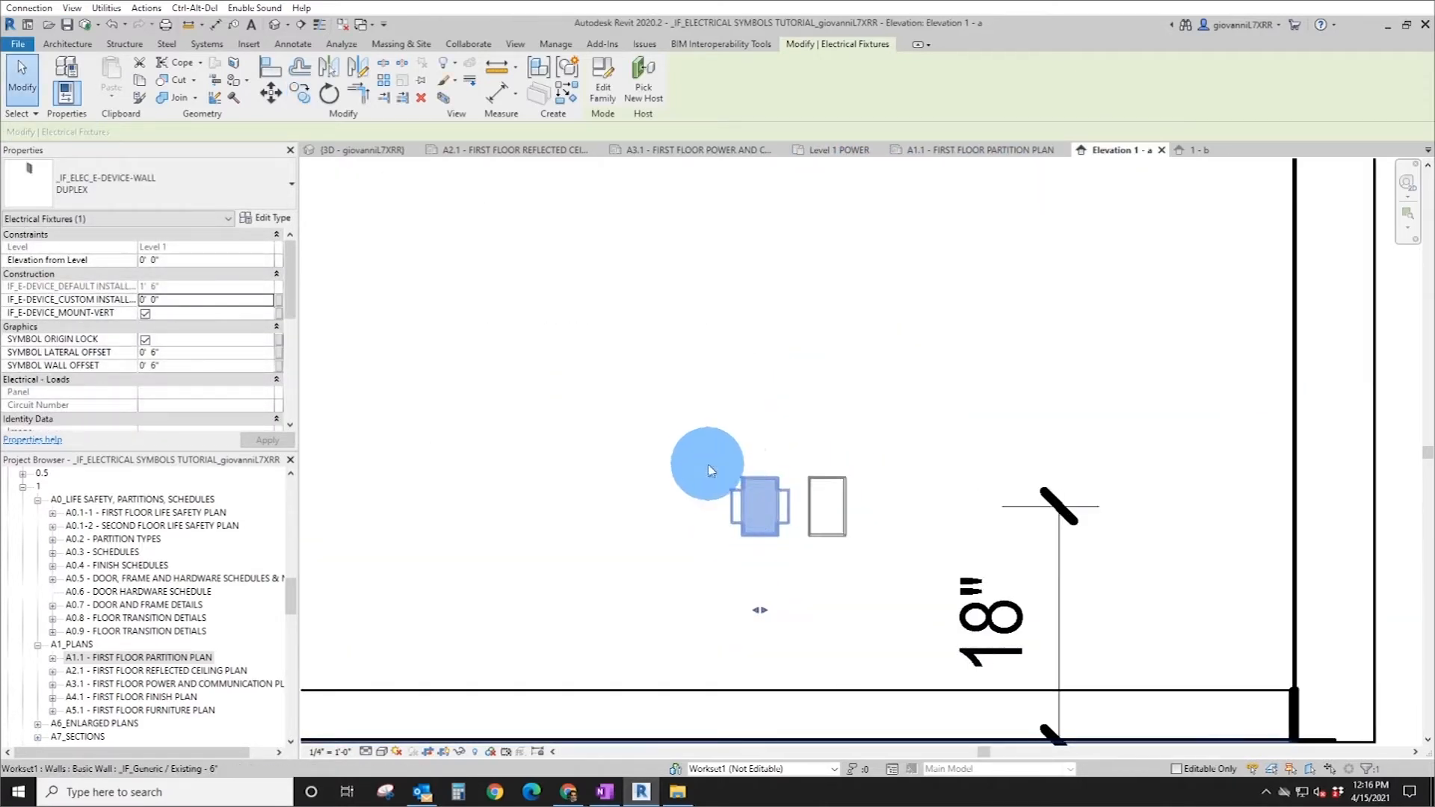
click(705, 464)
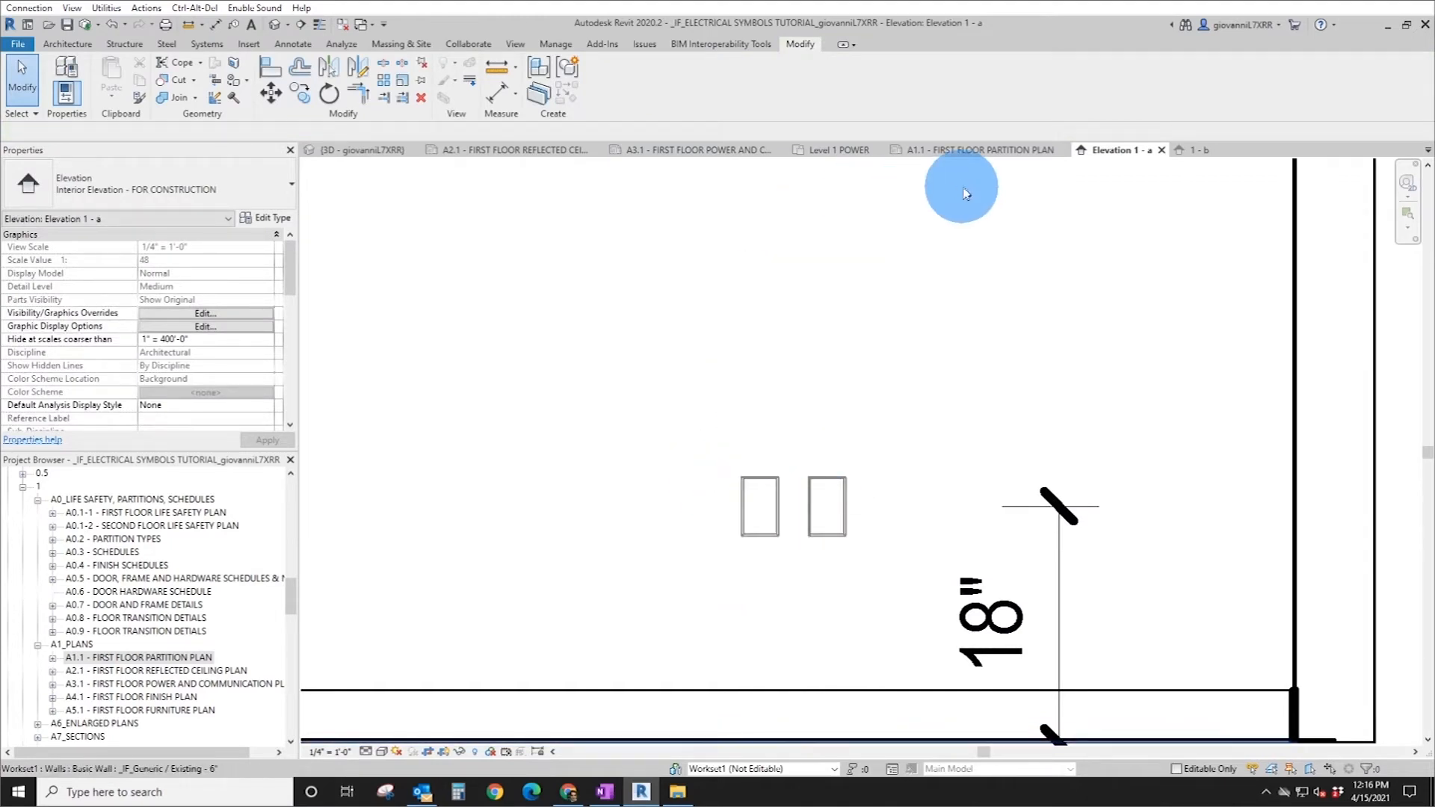
click(673, 151)
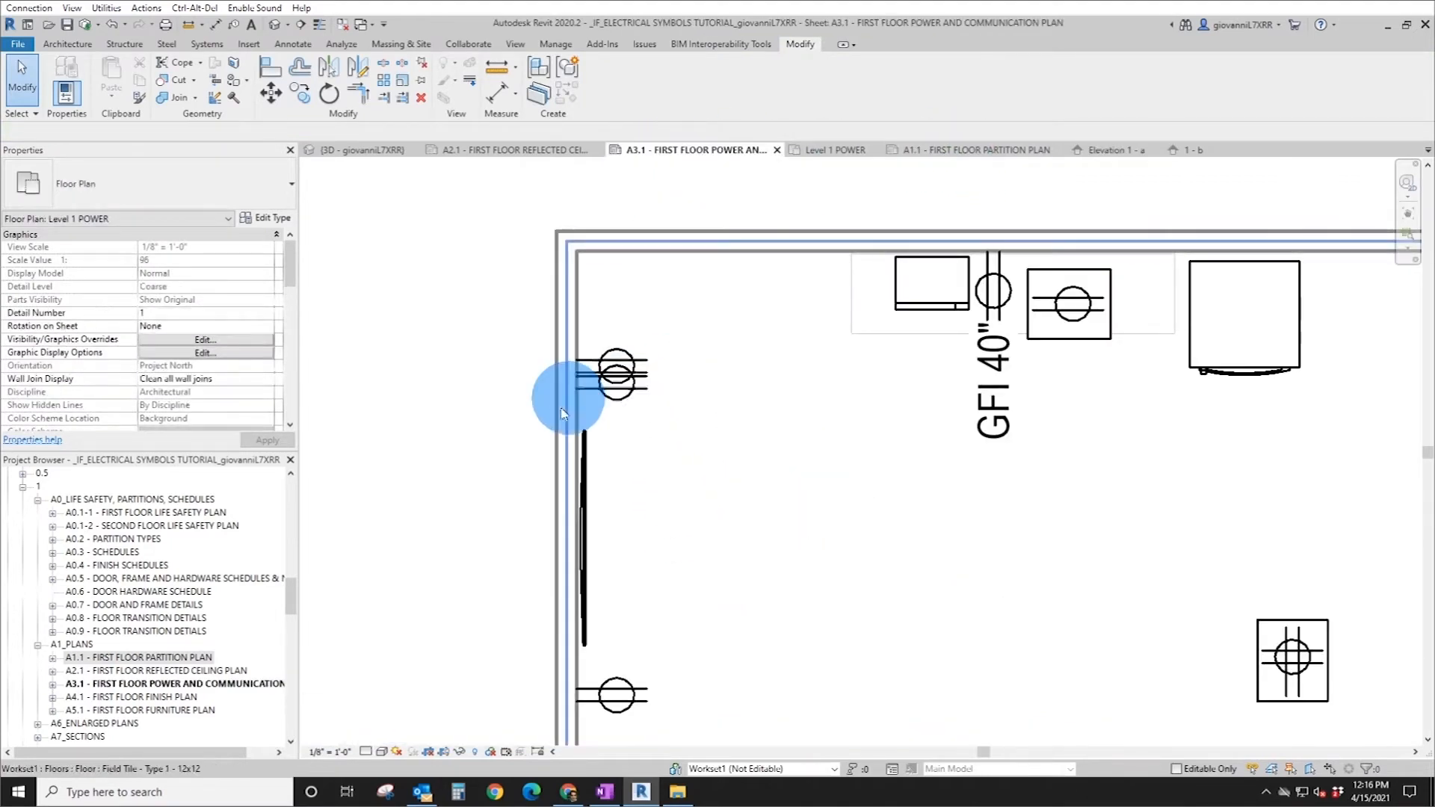
- Select the upper duplex beside its copy on sheet A3.1 and inspect the pair close up in the 3D view
click(583, 367)
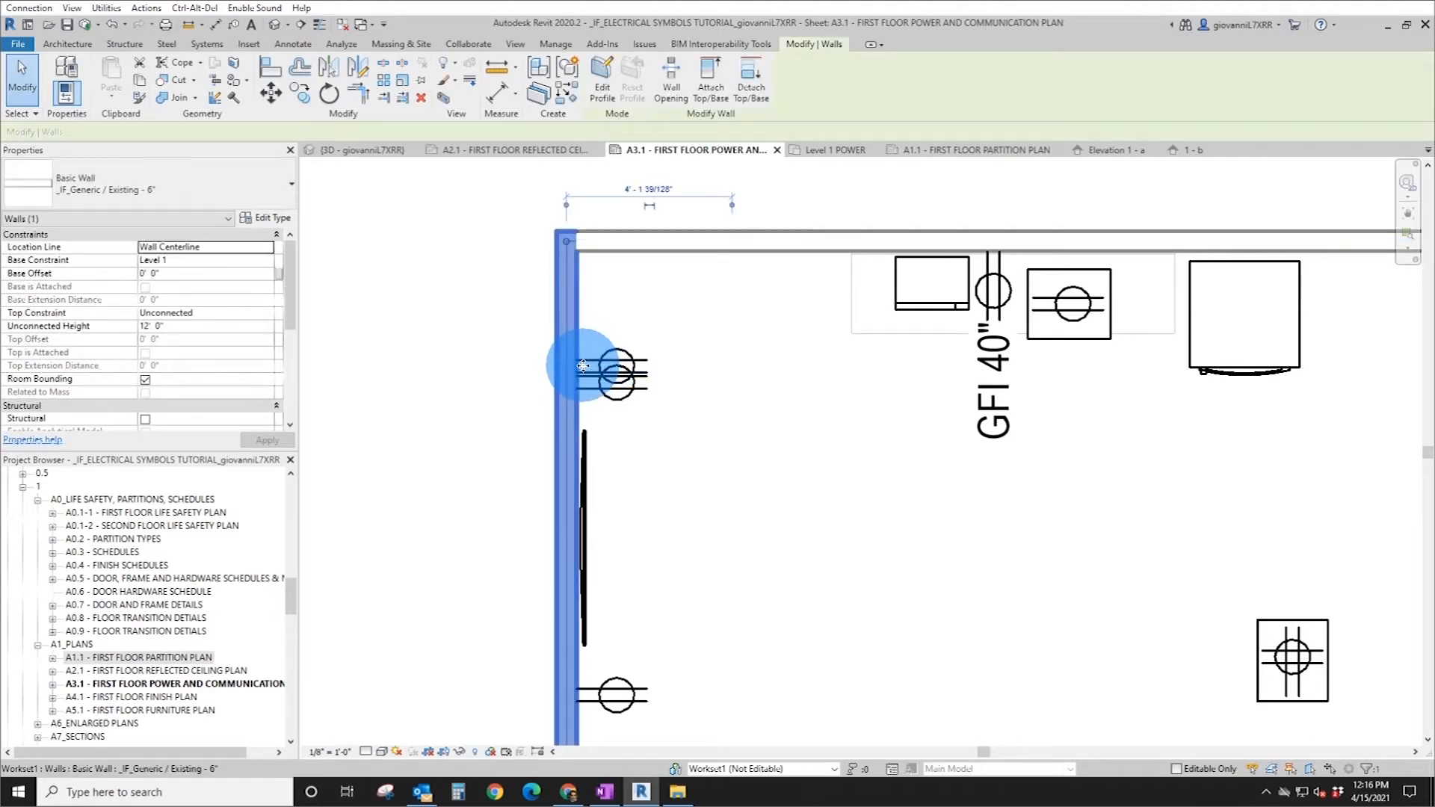
click(587, 372)
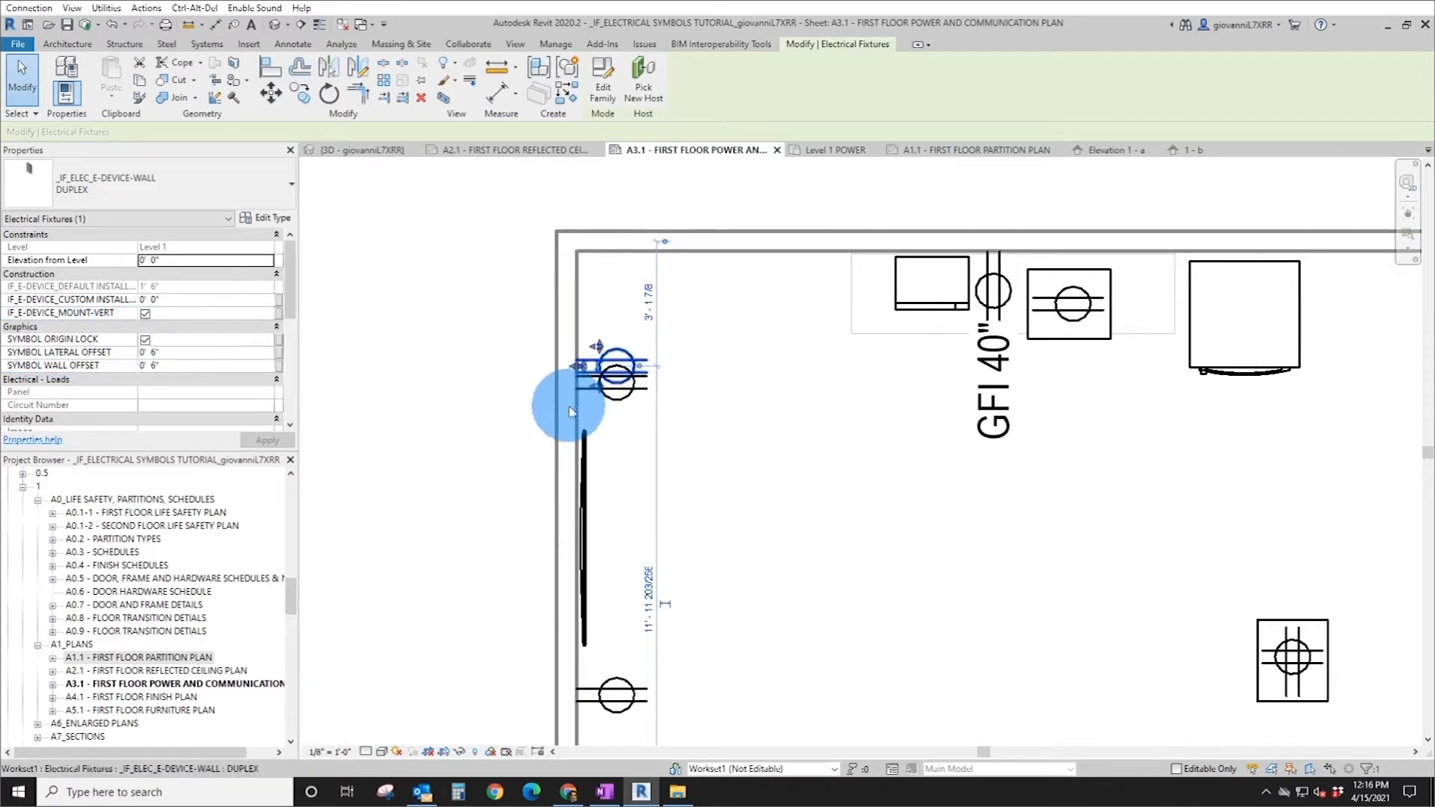
scroll(576, 401, up, 6)
scroll(479, 303, down, 4)
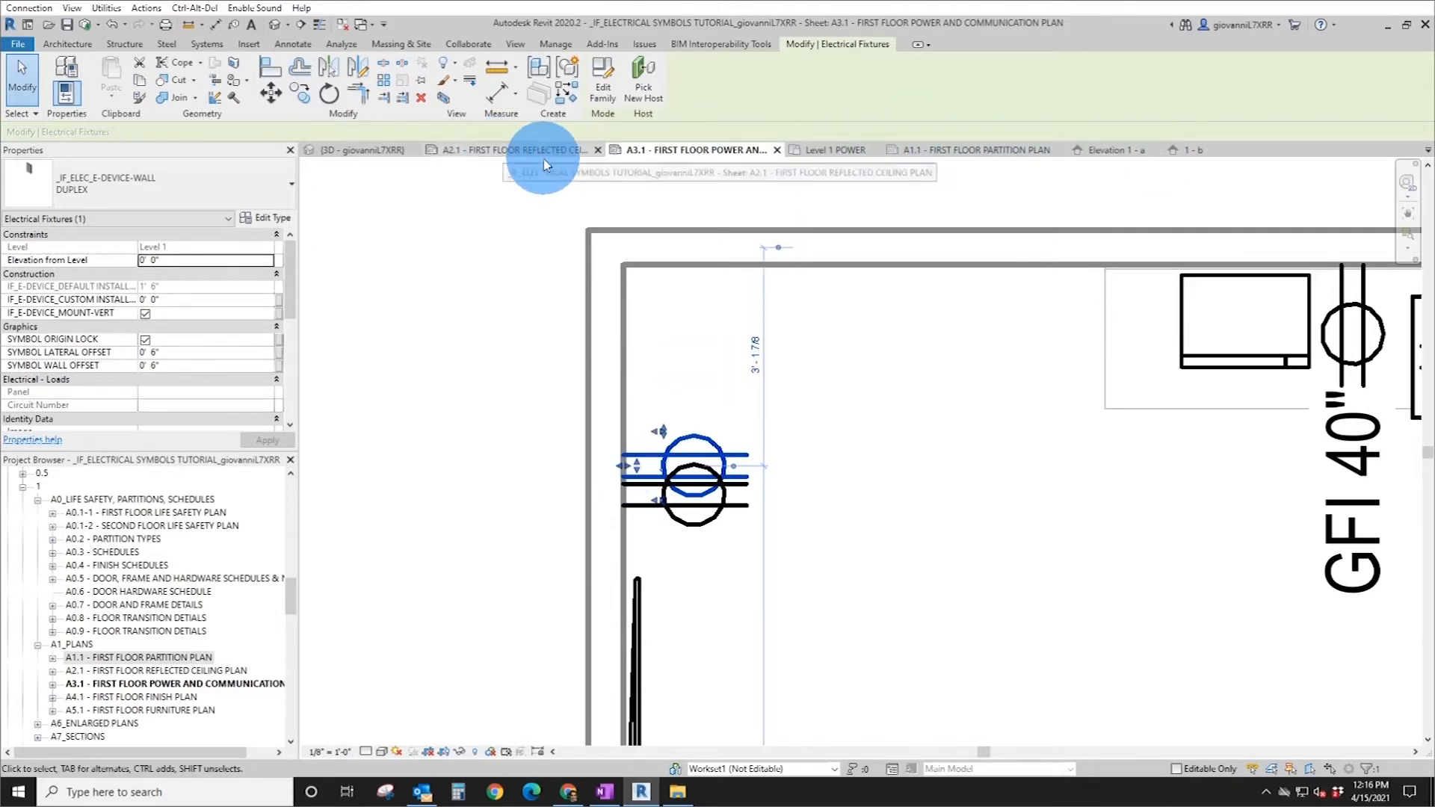
click(332, 150)
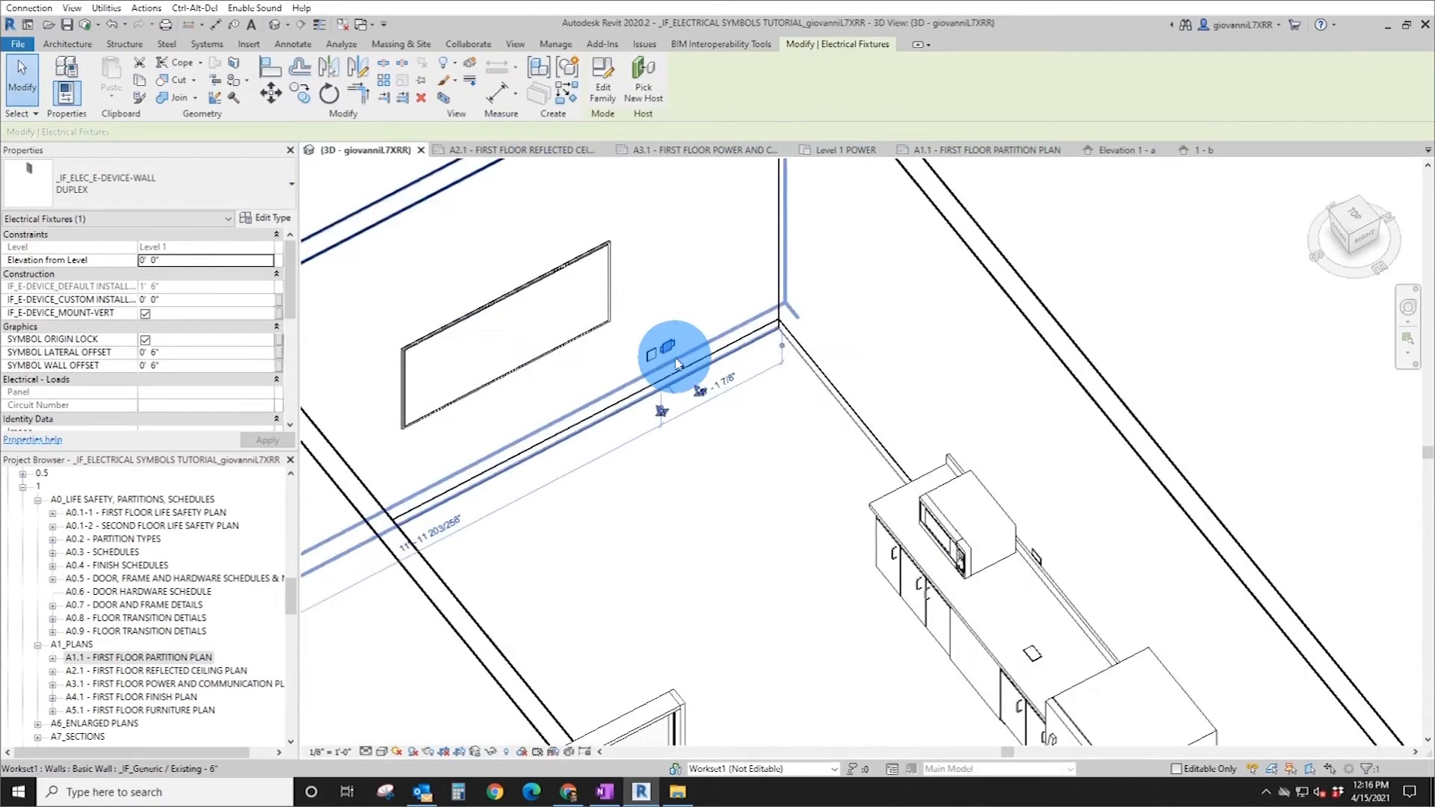
scroll(668, 369, up, 3)
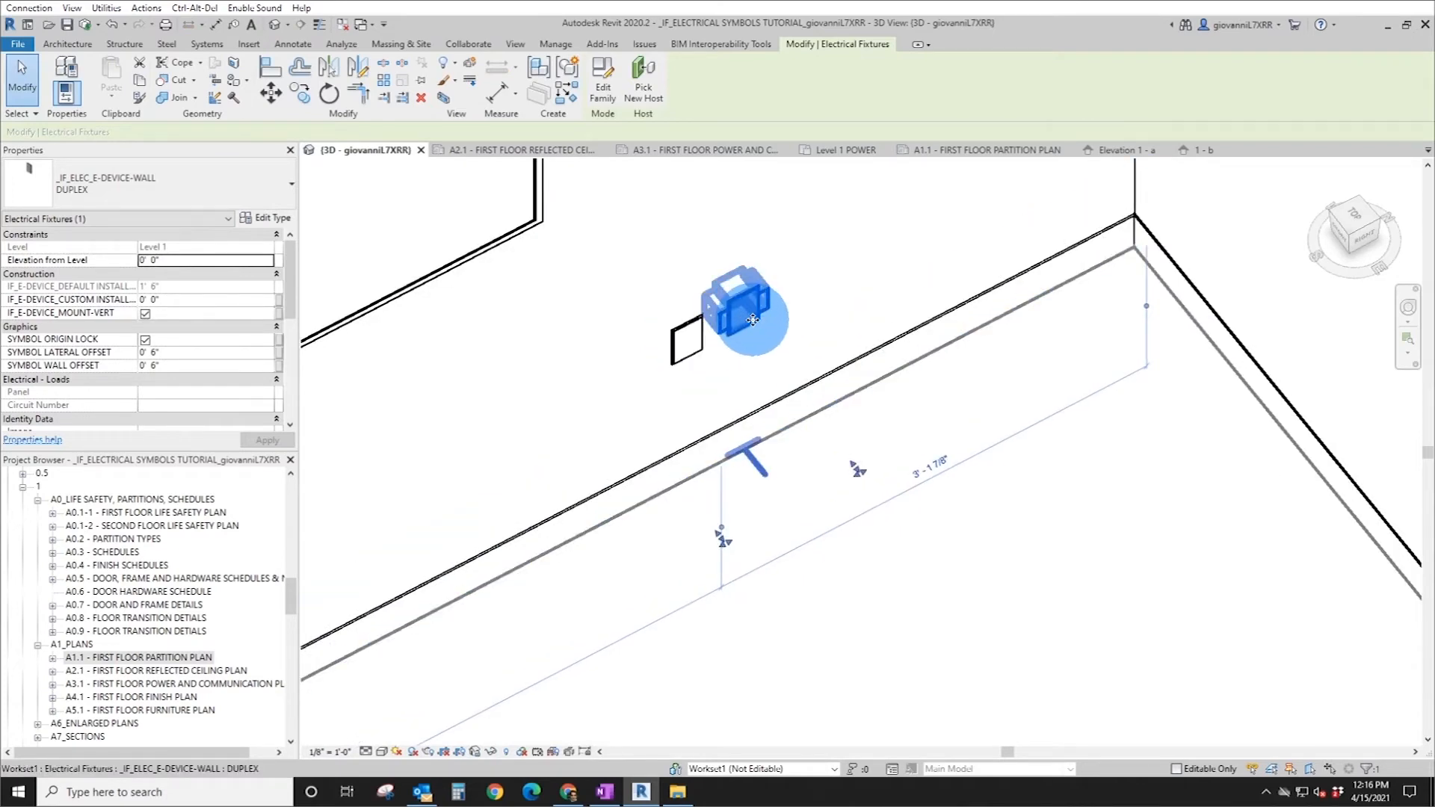
- Turn off SYMBOL ORIGIN LOCK for the upper of the two adjacent duplexes on sheet A3.1
click(968, 152)
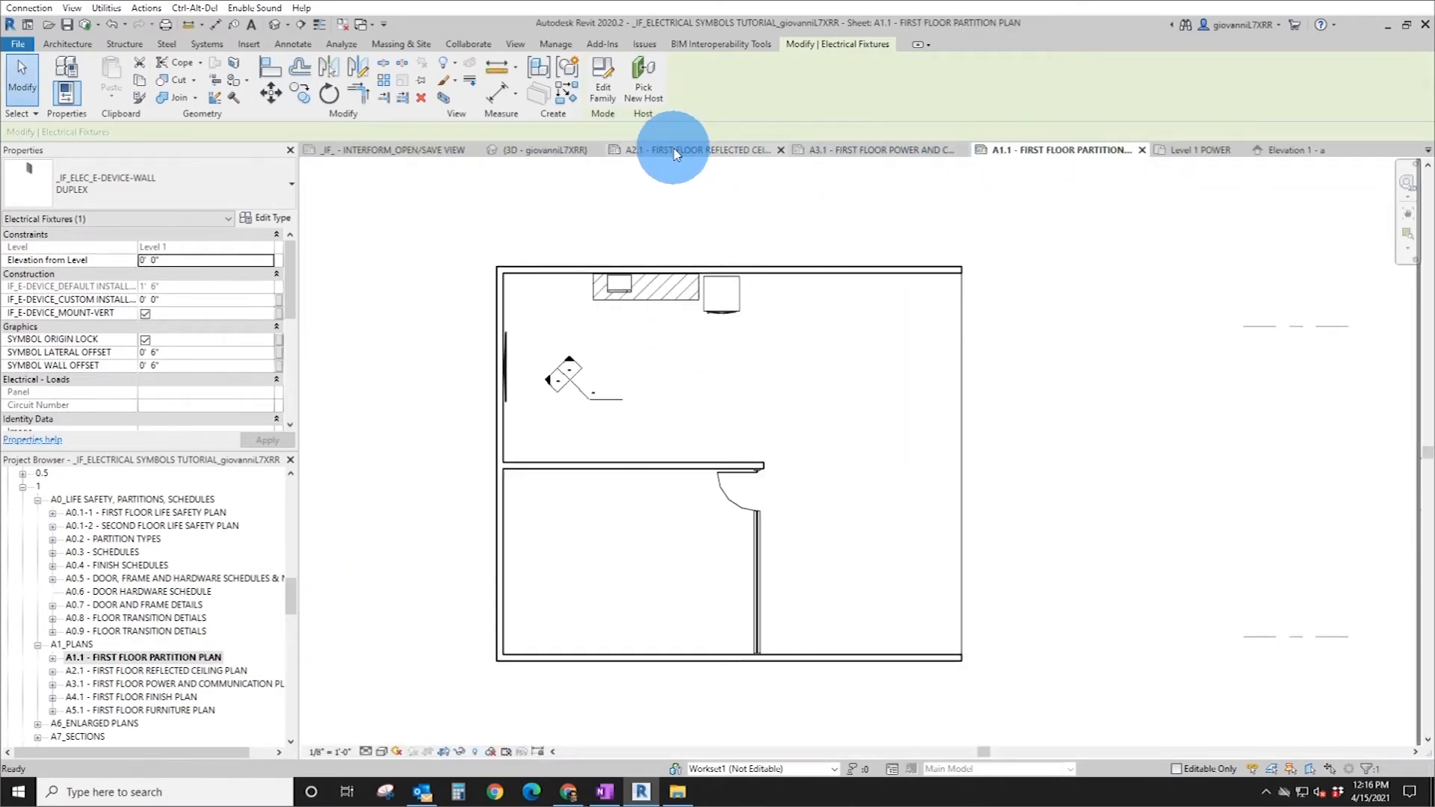
click(839, 150)
middle_drag(733, 436, 587, 299)
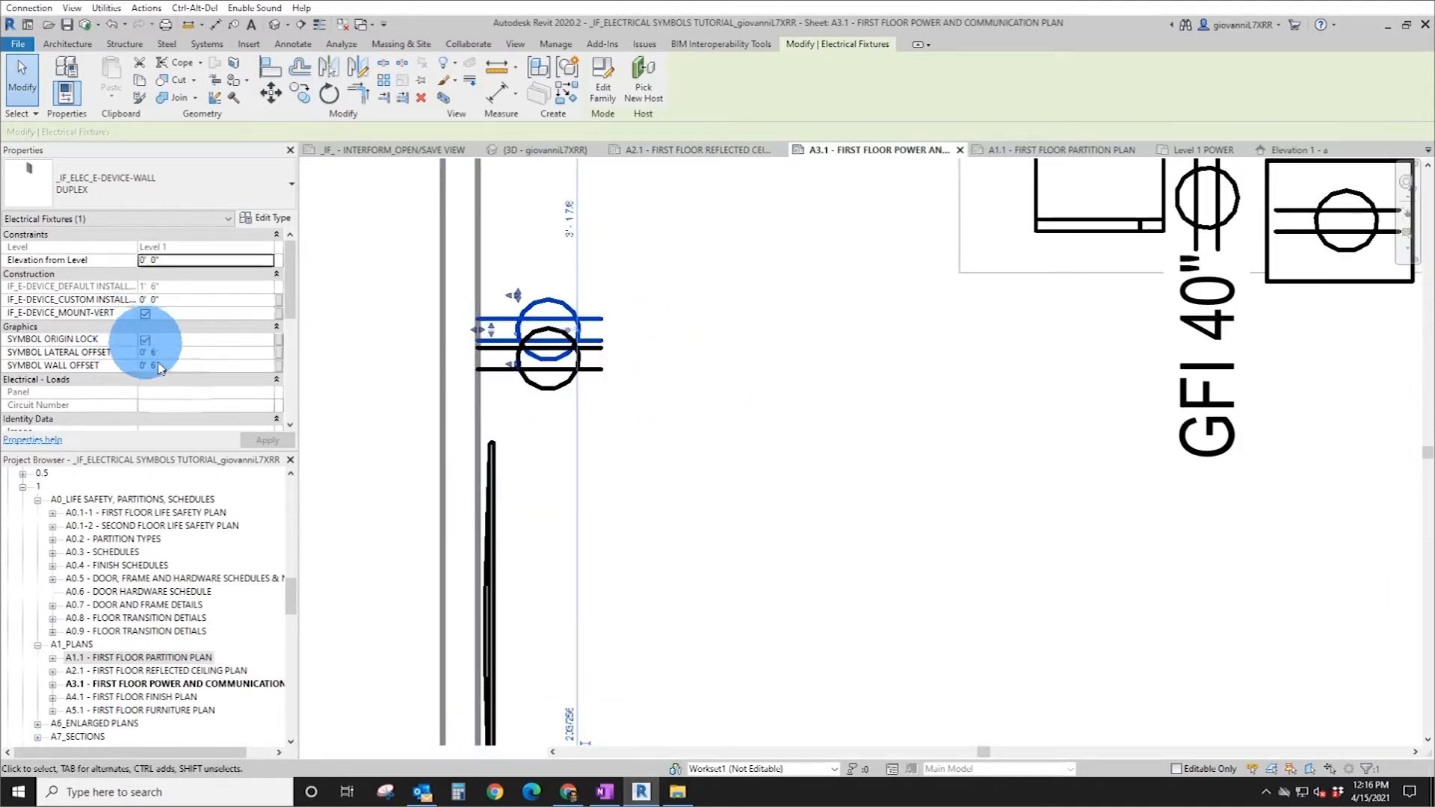
click(145, 341)
scroll(452, 299, up, 3)
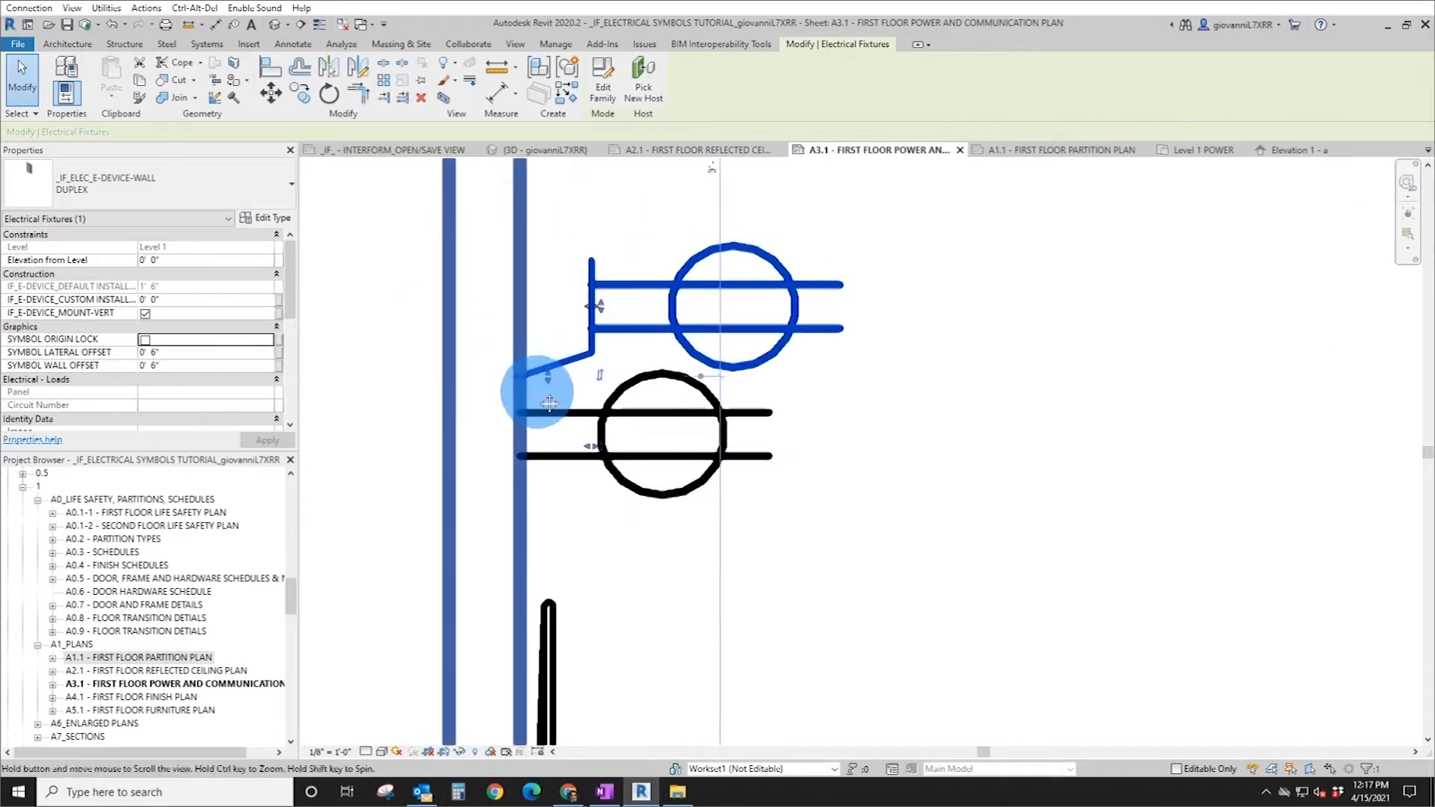
middle_drag(550, 404, 639, 471)
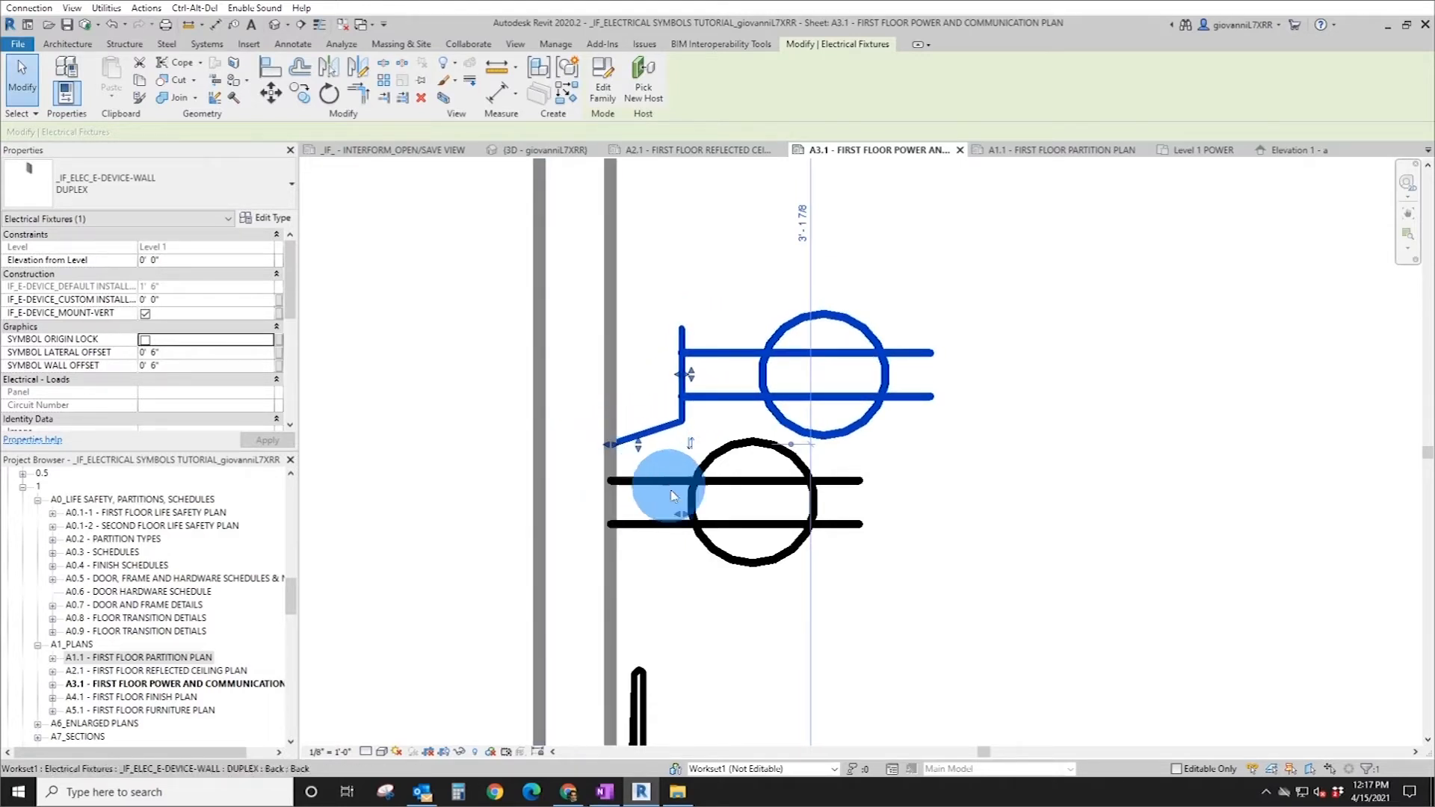
- Set SYMBOL WALL OFFSET to 1' 0" on both adjacent duplexes and SYMBOL LATERAL OFFSET to 0' 9" on the upper one
click(631, 506)
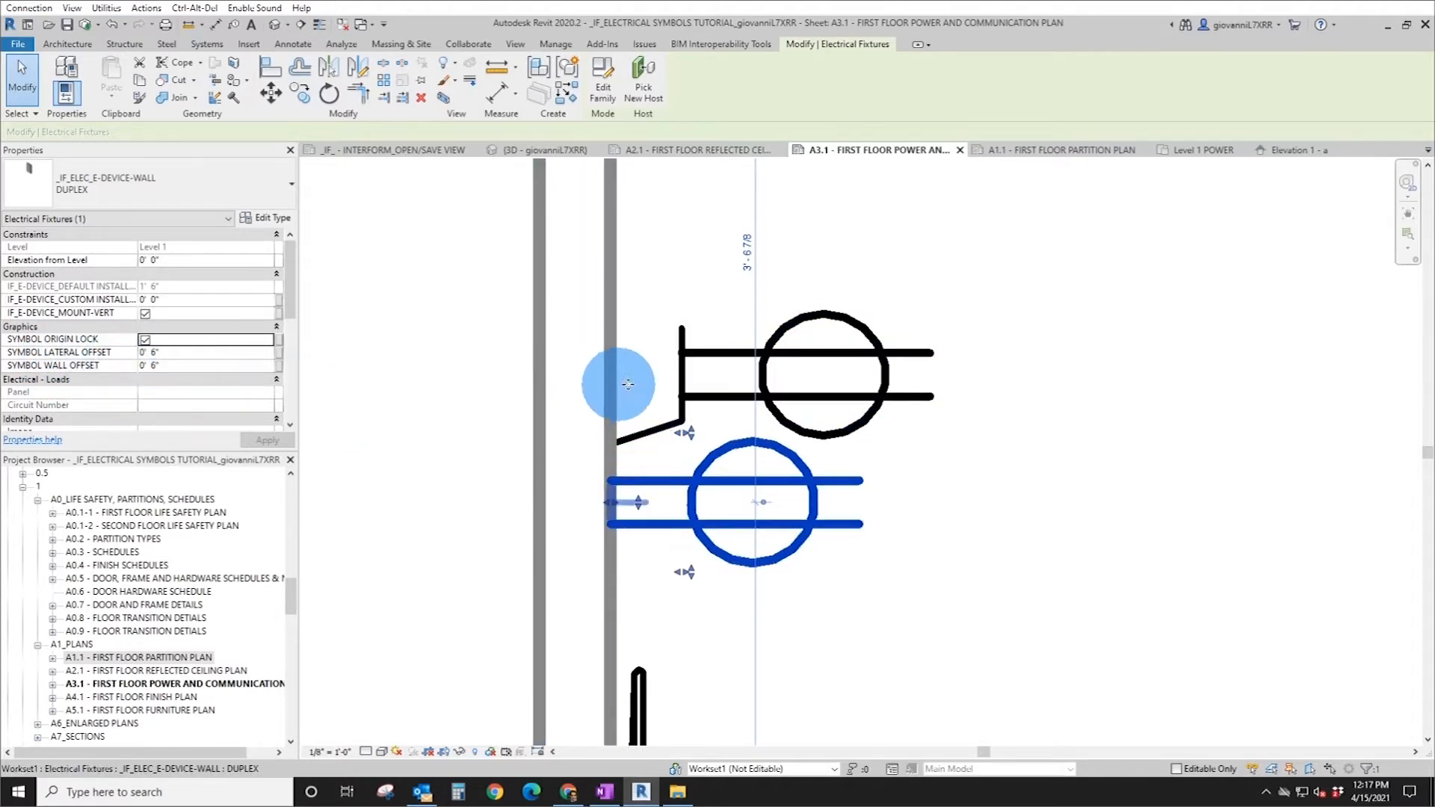
click(186, 366)
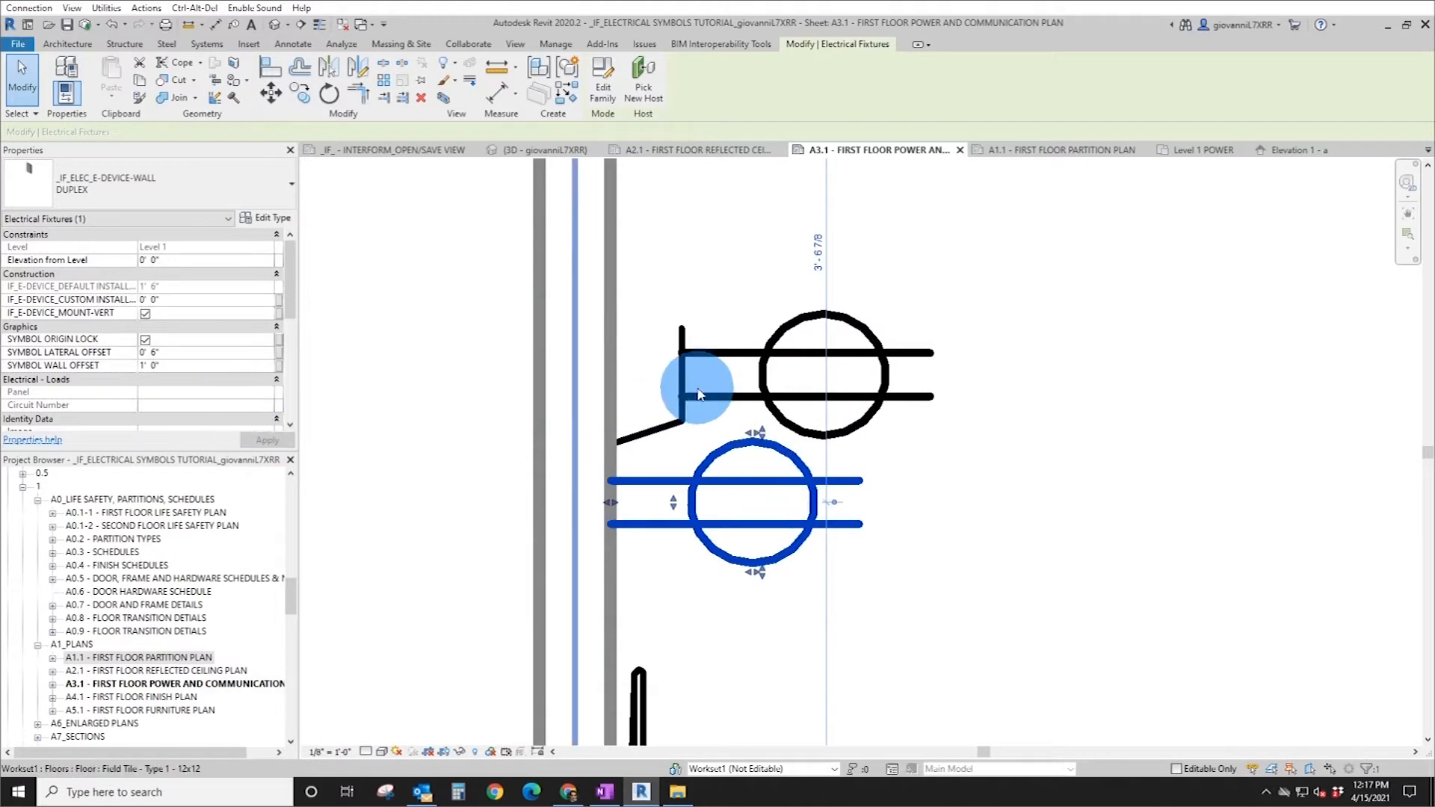
click(634, 446)
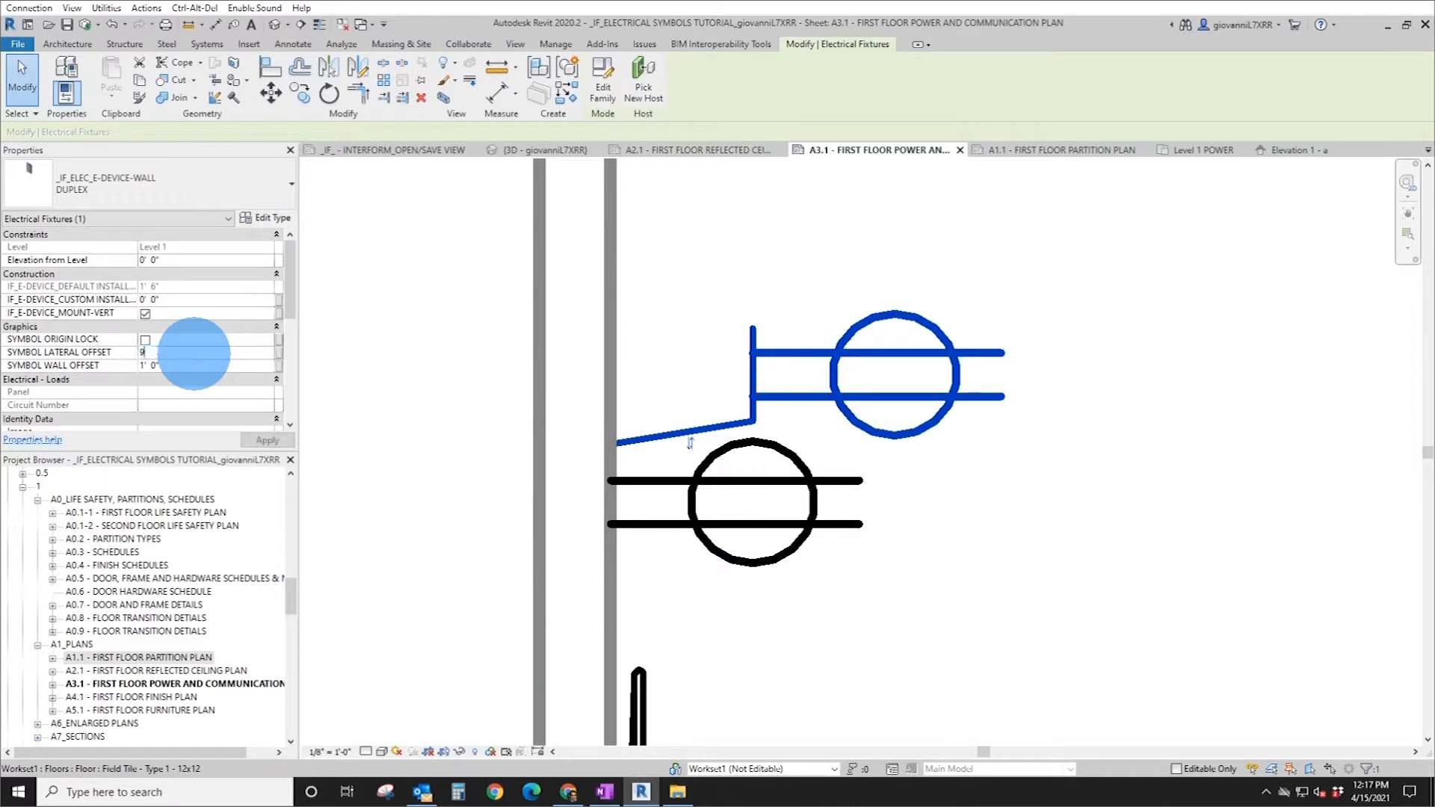
scroll(777, 359, up, 2)
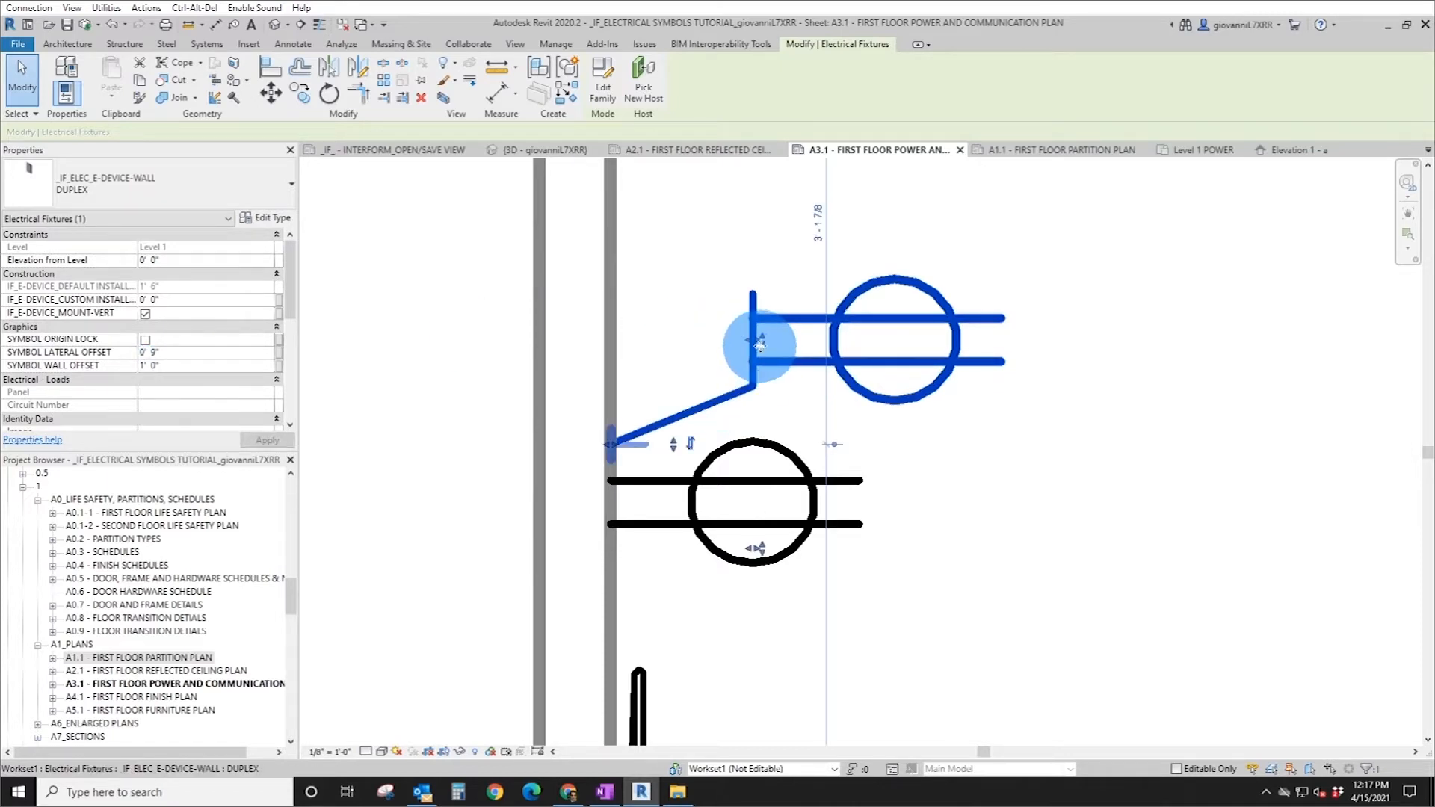
- Reposition the upper duplex's symbol freehand to a lateral offset of about 7.3" and a wall offset of about 8.6"
scroll(777, 353, up, 2)
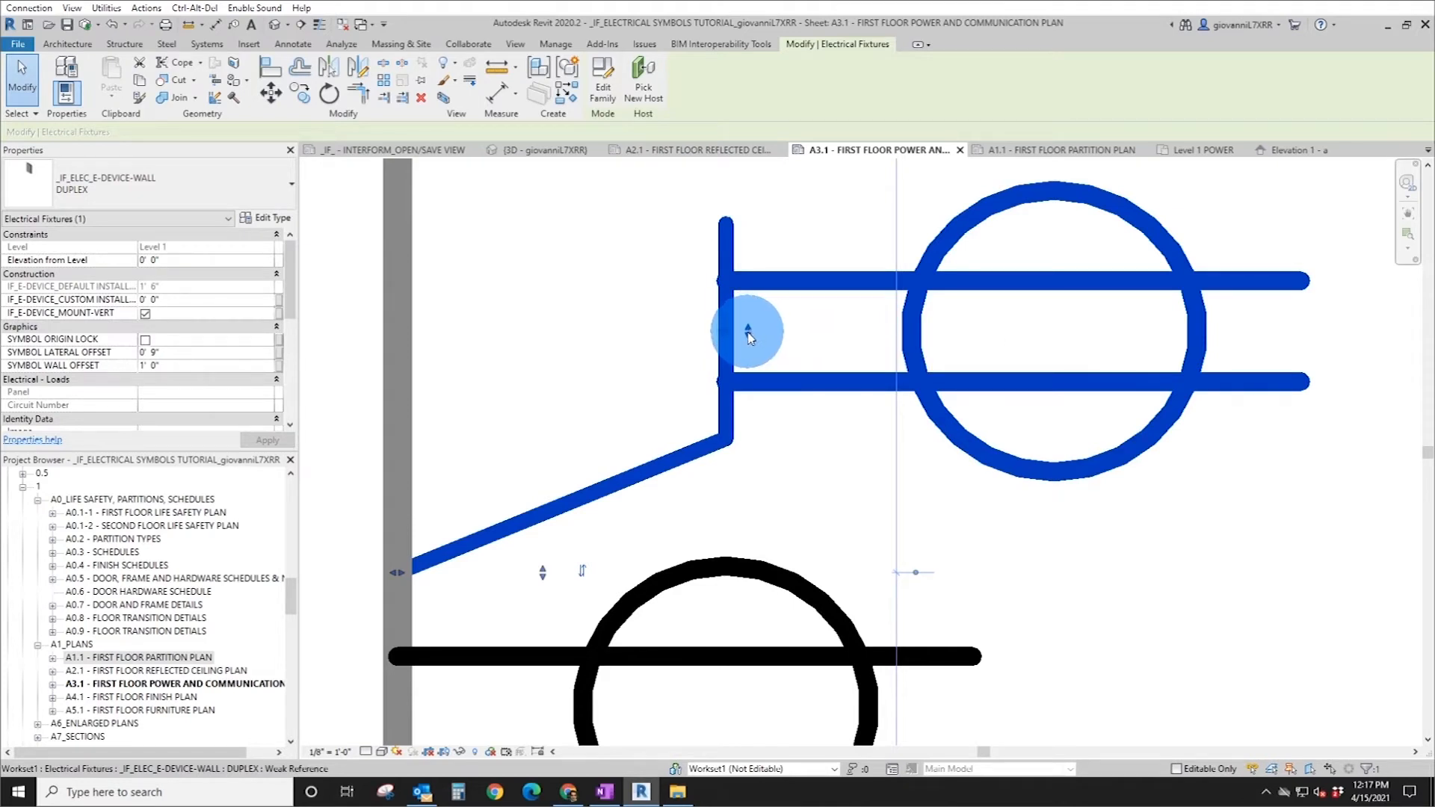
drag(750, 337, 663, 369)
scroll(663, 369, down, 3)
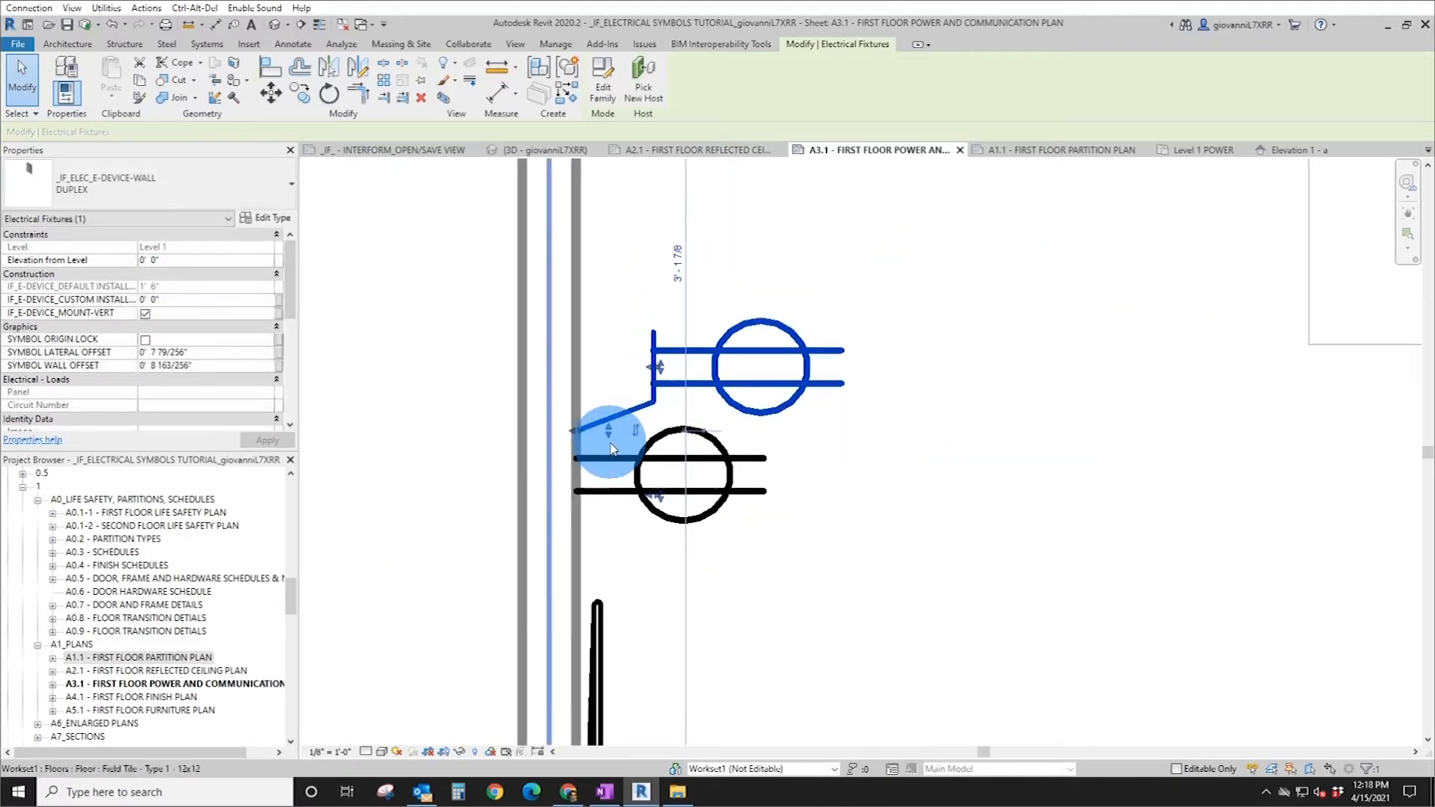
scroll(708, 411, up, 2)
scroll(814, 367, down, 4)
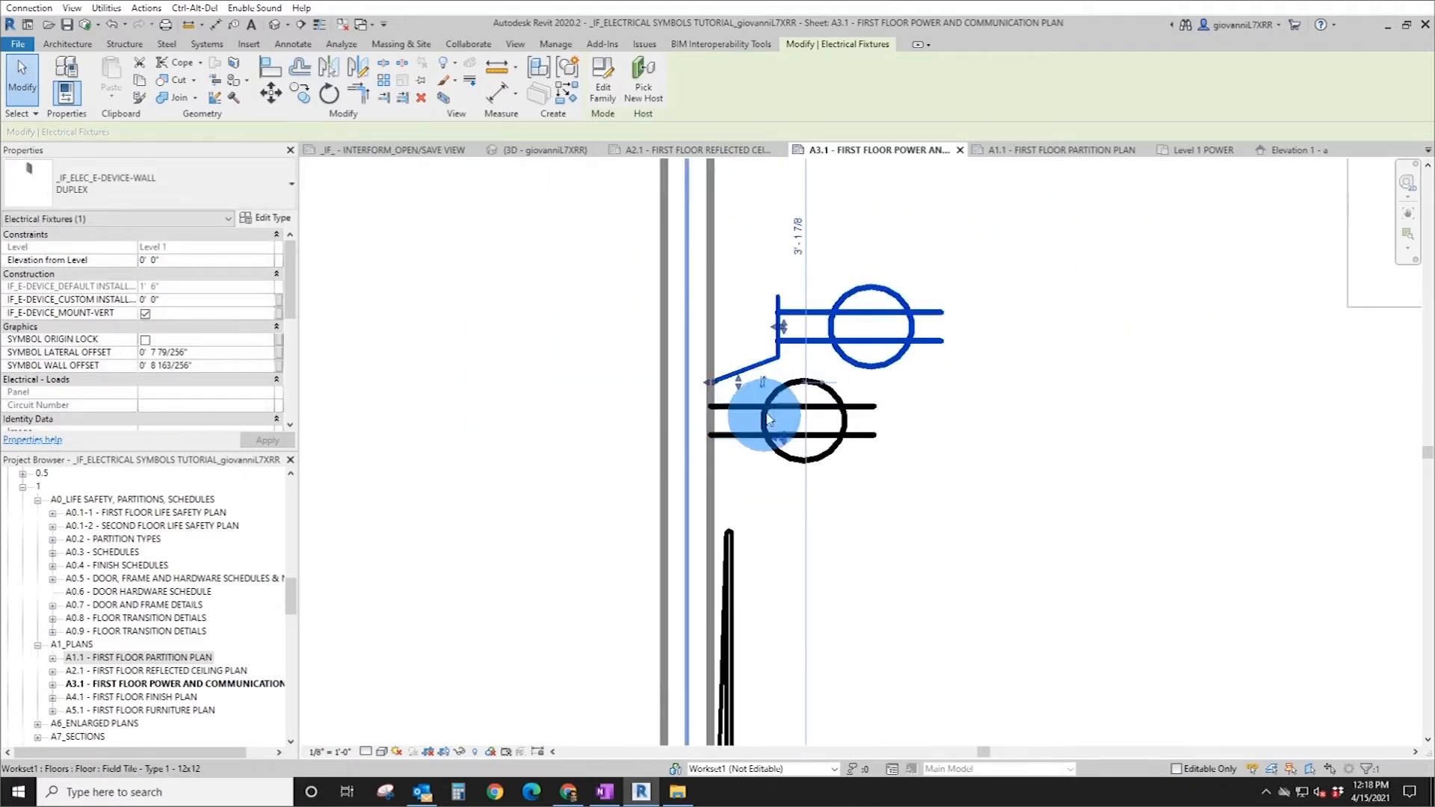
key(Escape)
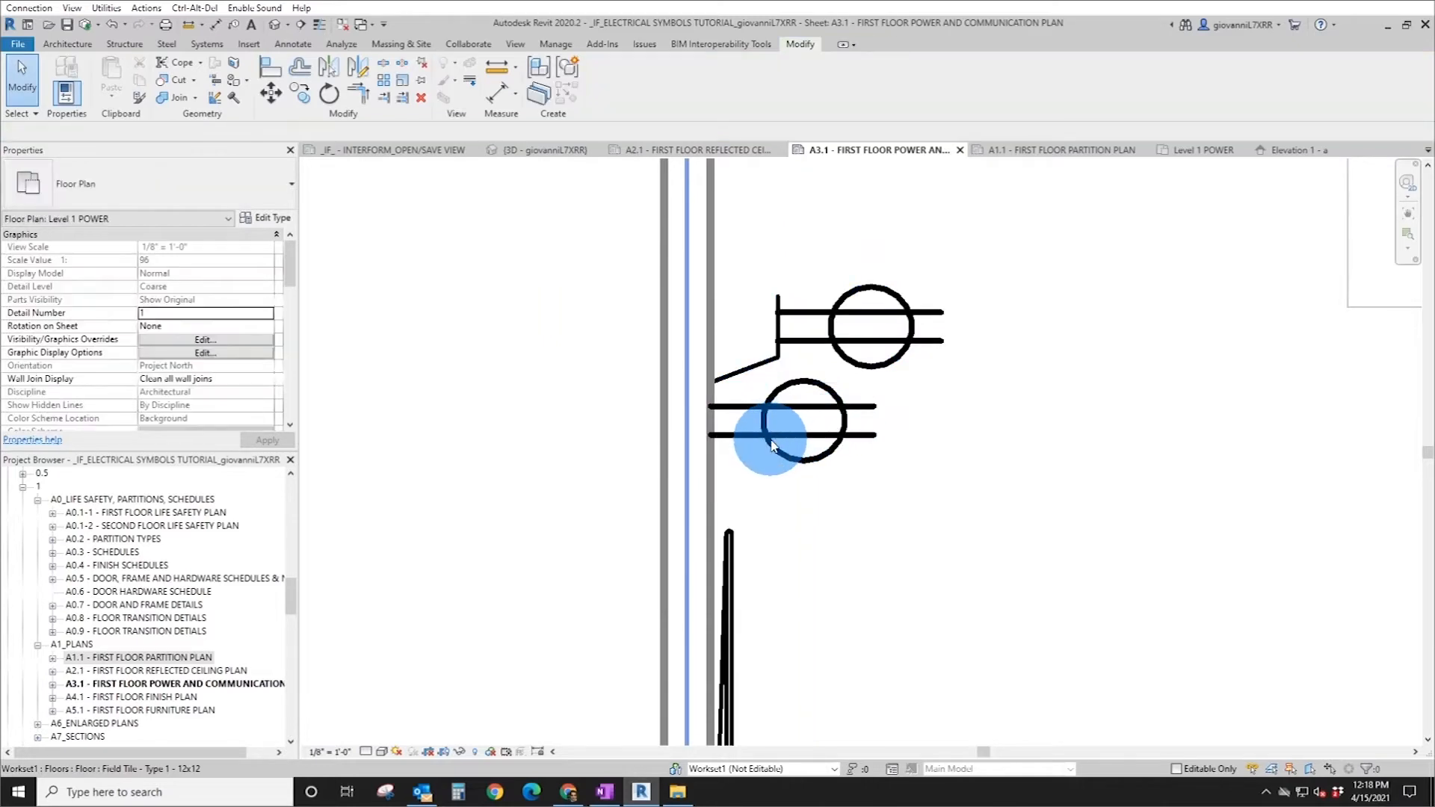
- Turn off SYMBOL ORIGIN LOCK for the lower duplex and flip its symbol to the side away from the upper duplex
click(720, 427)
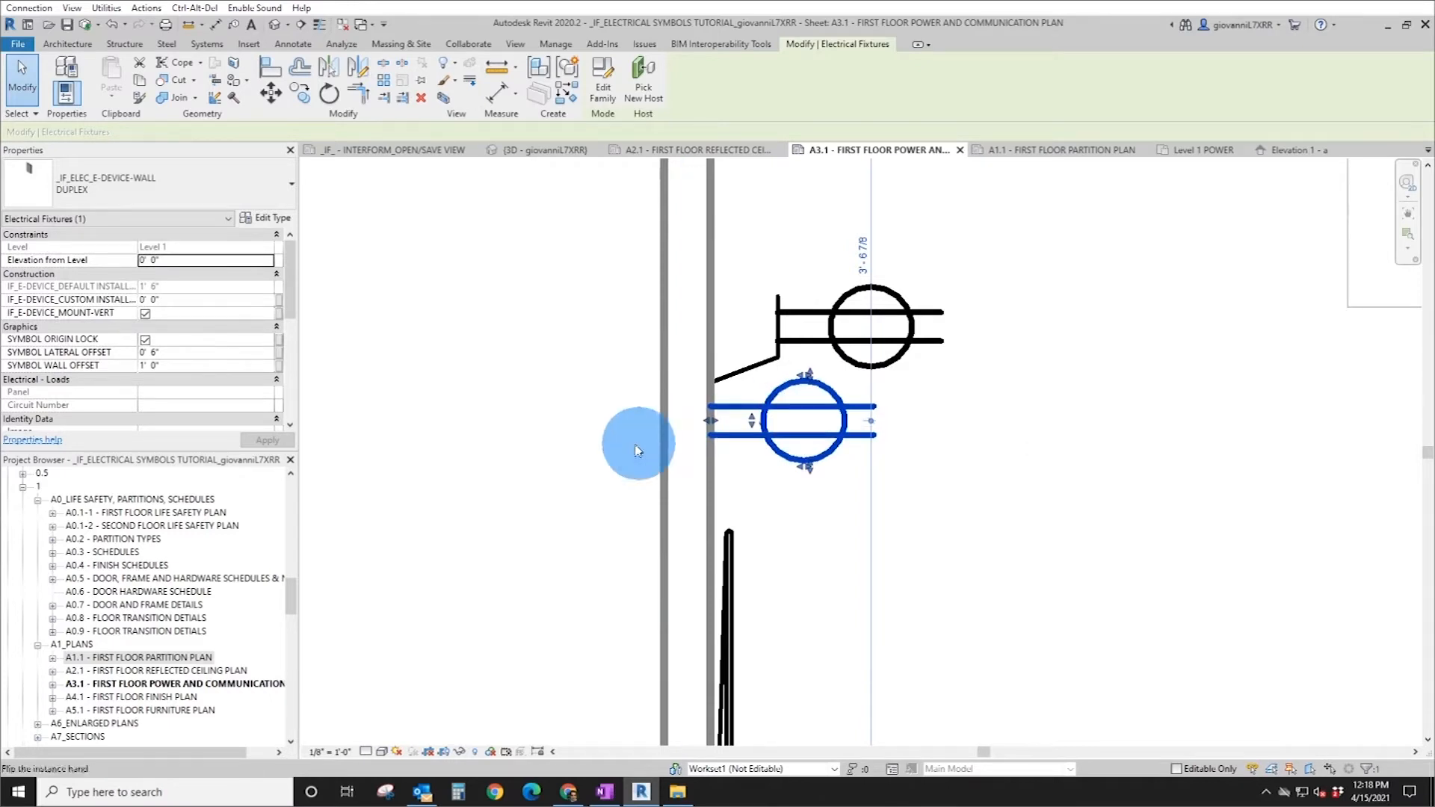
click(145, 340)
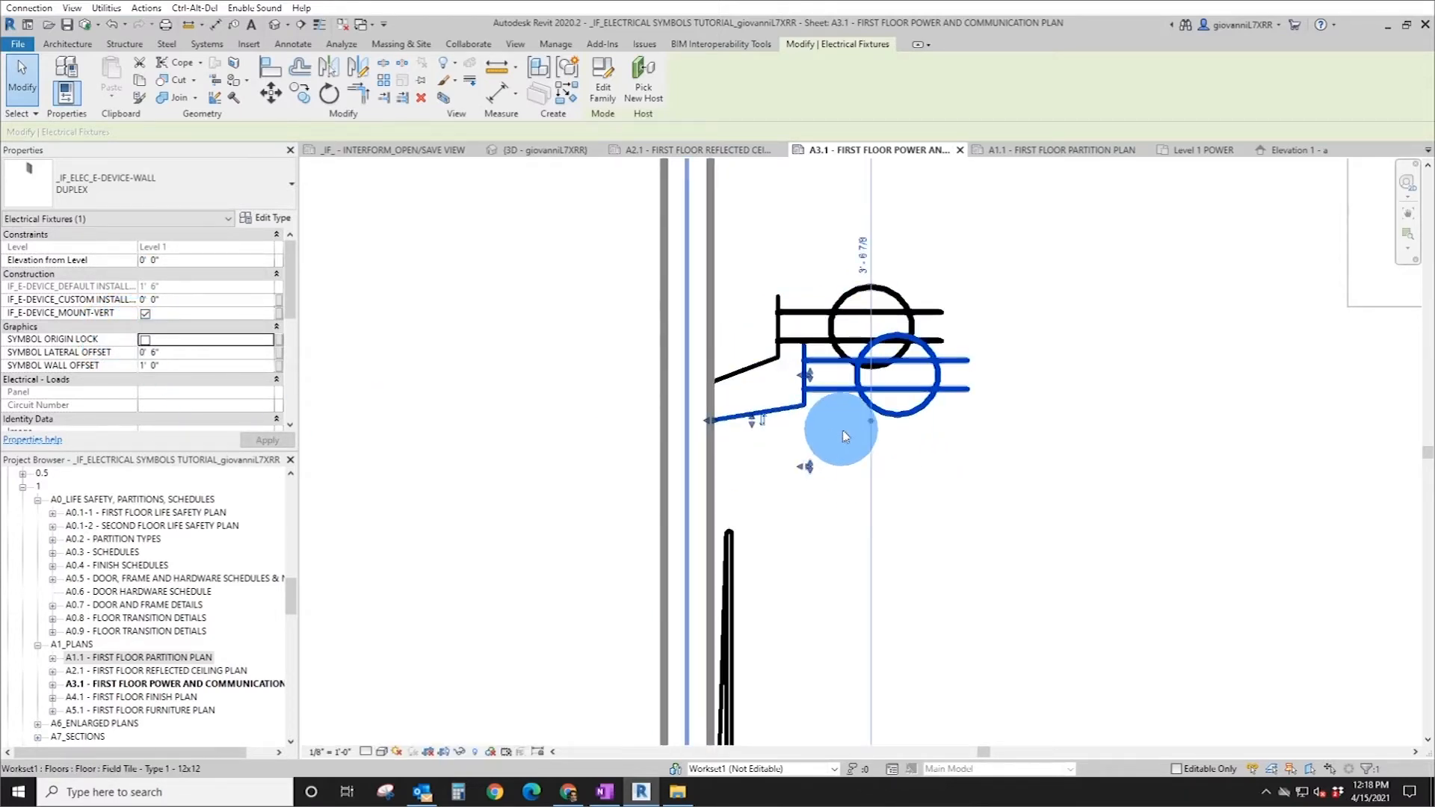
scroll(839, 432, up, 3)
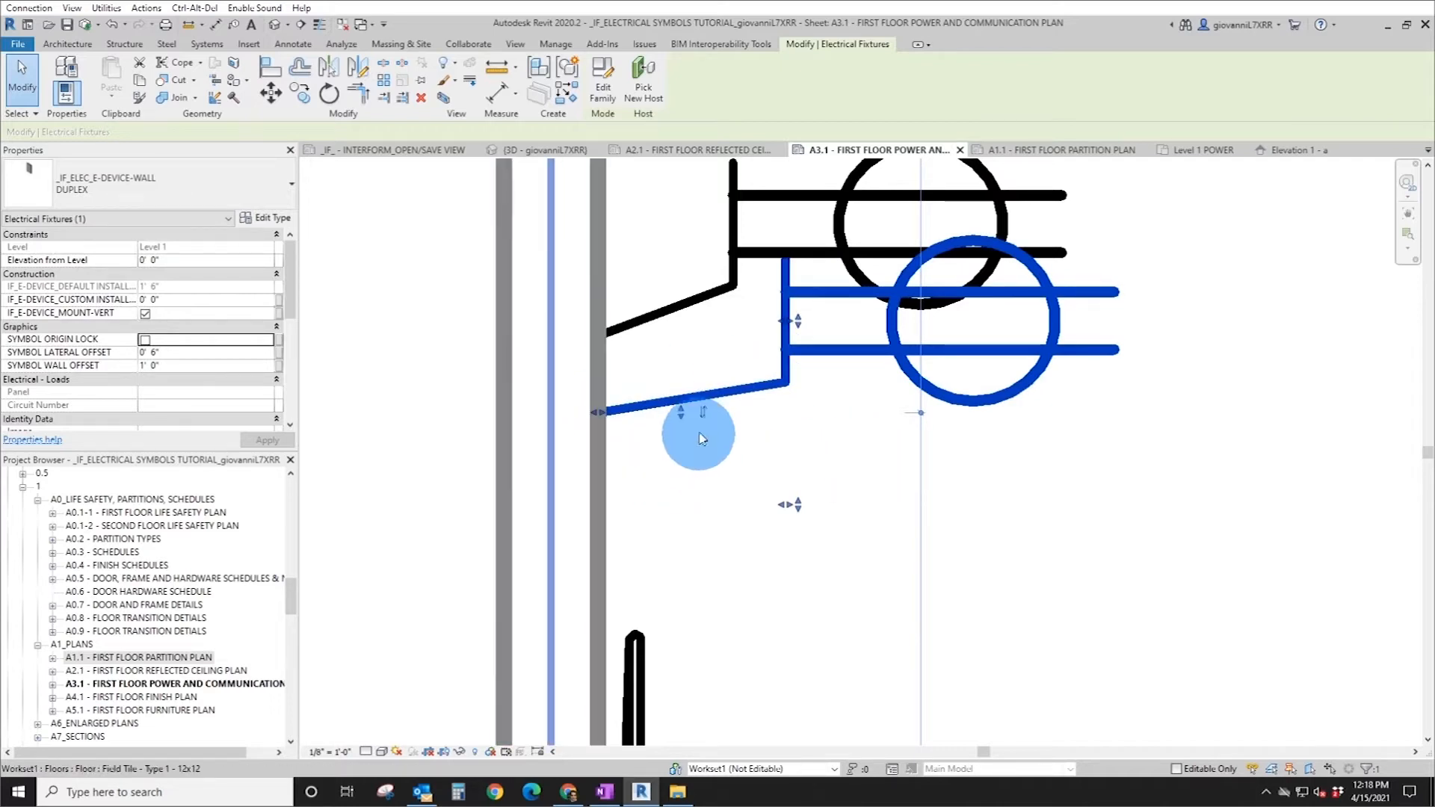
click(705, 415)
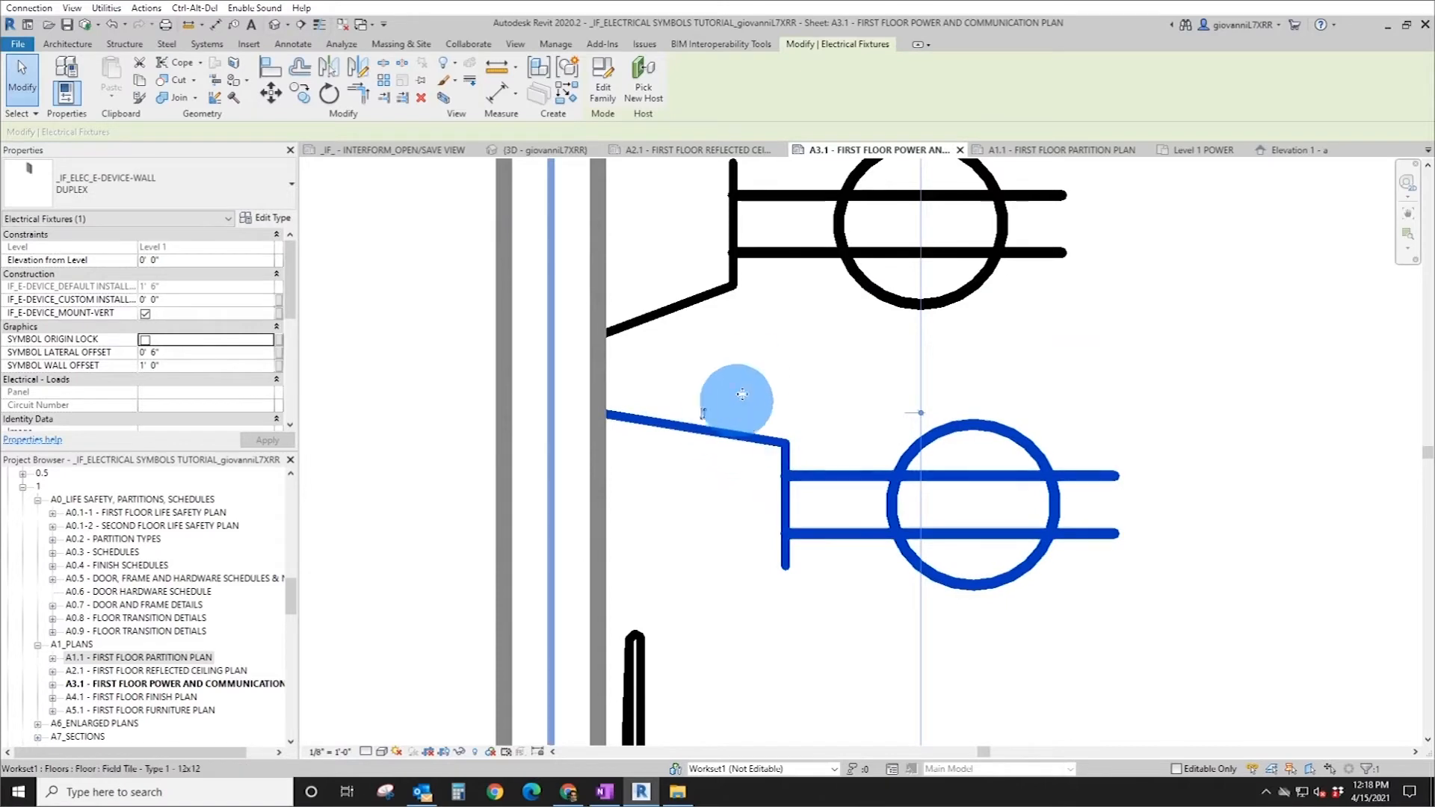
click(726, 423)
key(Escape)
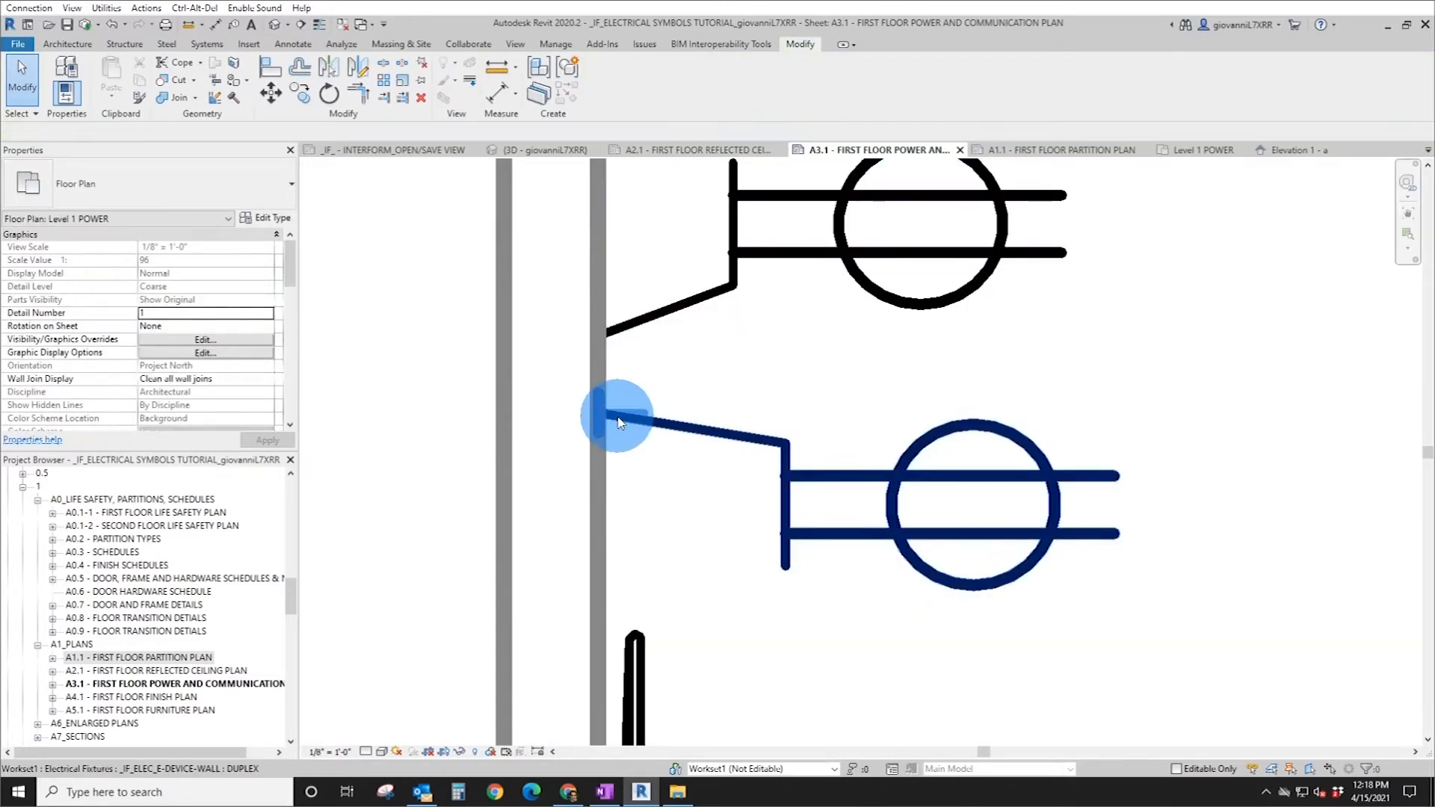
- Reposition the lower duplex's symbol freehand to a lateral offset of 6" and a wall offset of about 8.8"
click(768, 509)
drag(753, 507, 730, 503)
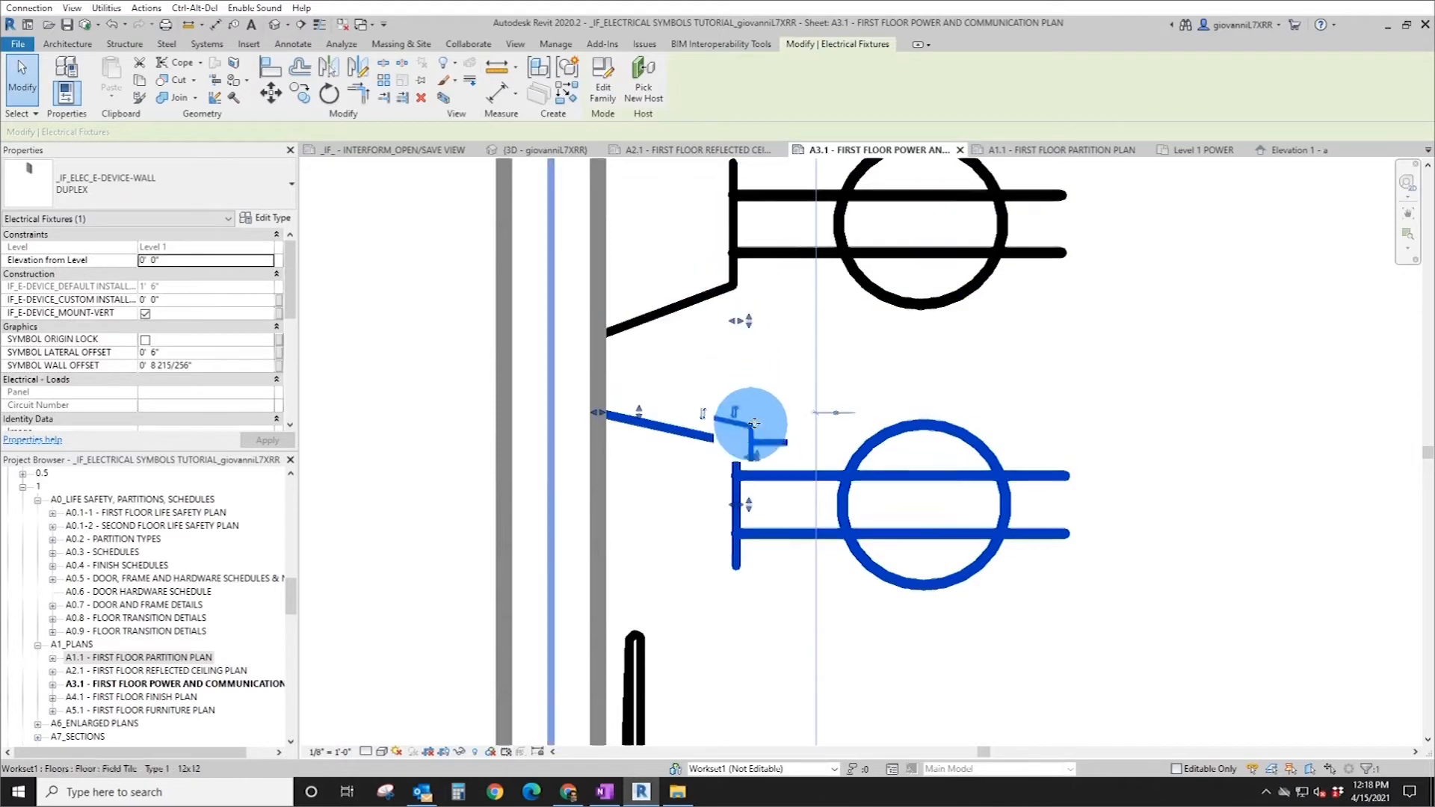
scroll(754, 423, down, 3)
- Change the lower of the two adjacent duplexes to the DATA type of the _IF_ELEC_E-DEVICE-WALL family
click(127, 192)
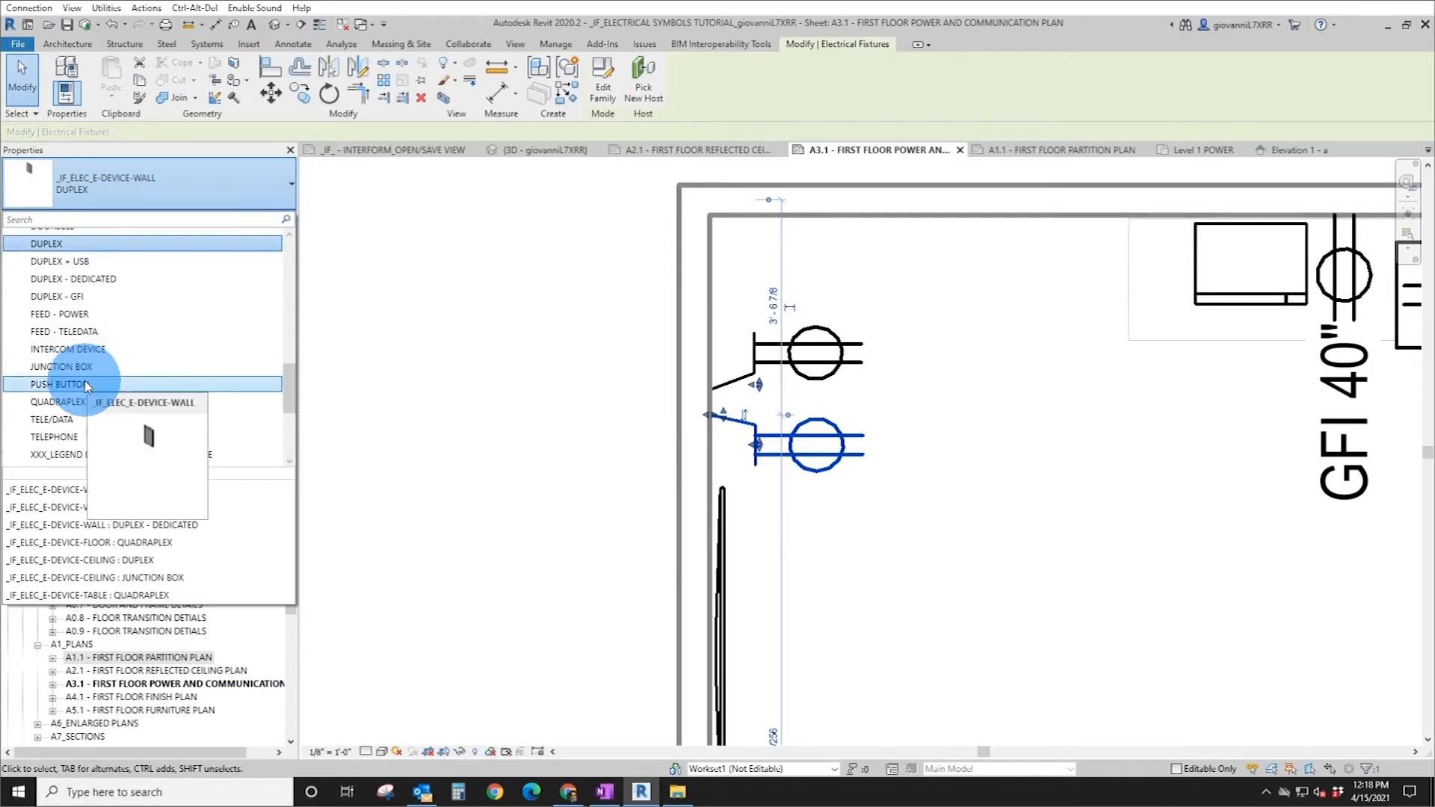
scroll(86, 384, up, 2)
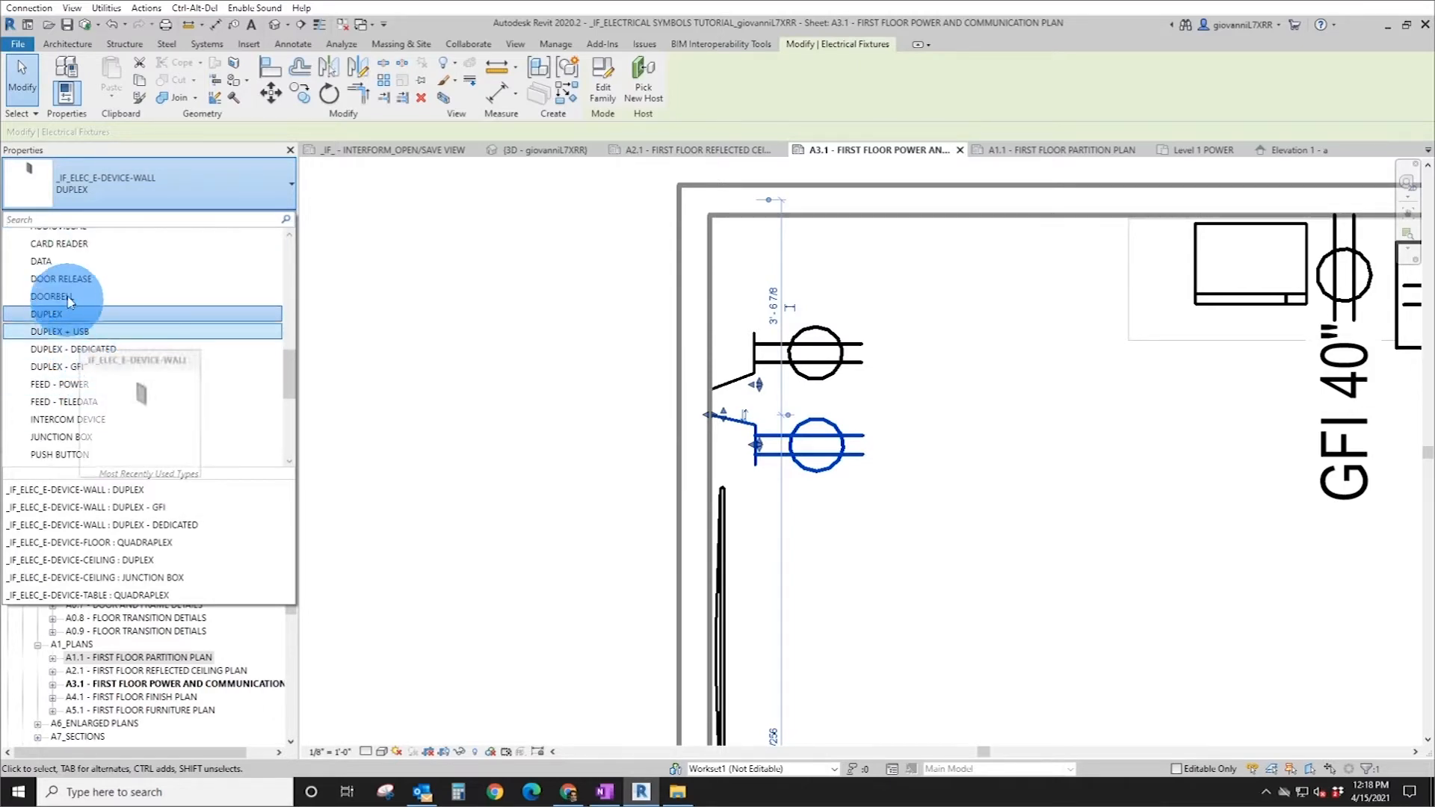
click(606, 427)
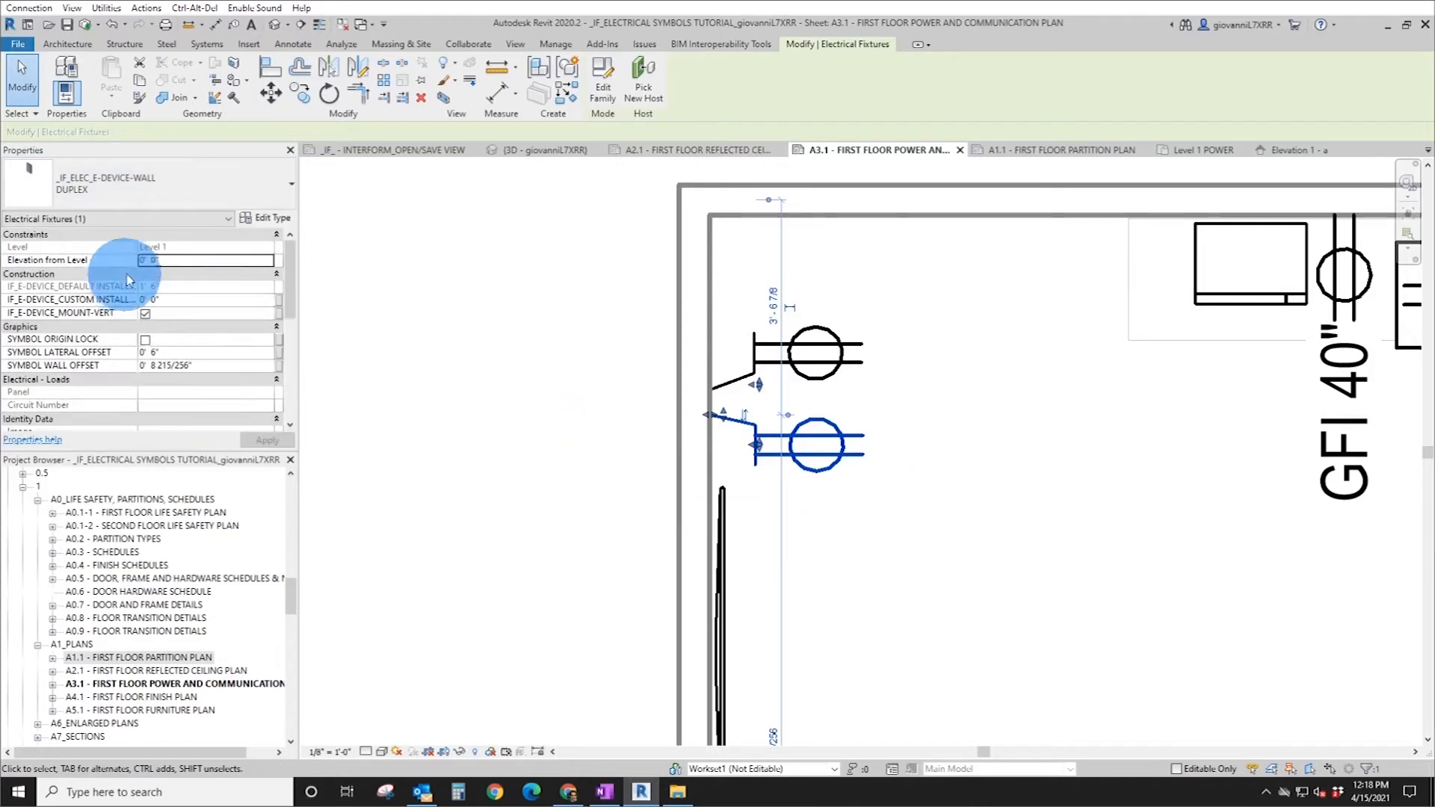
click(123, 278)
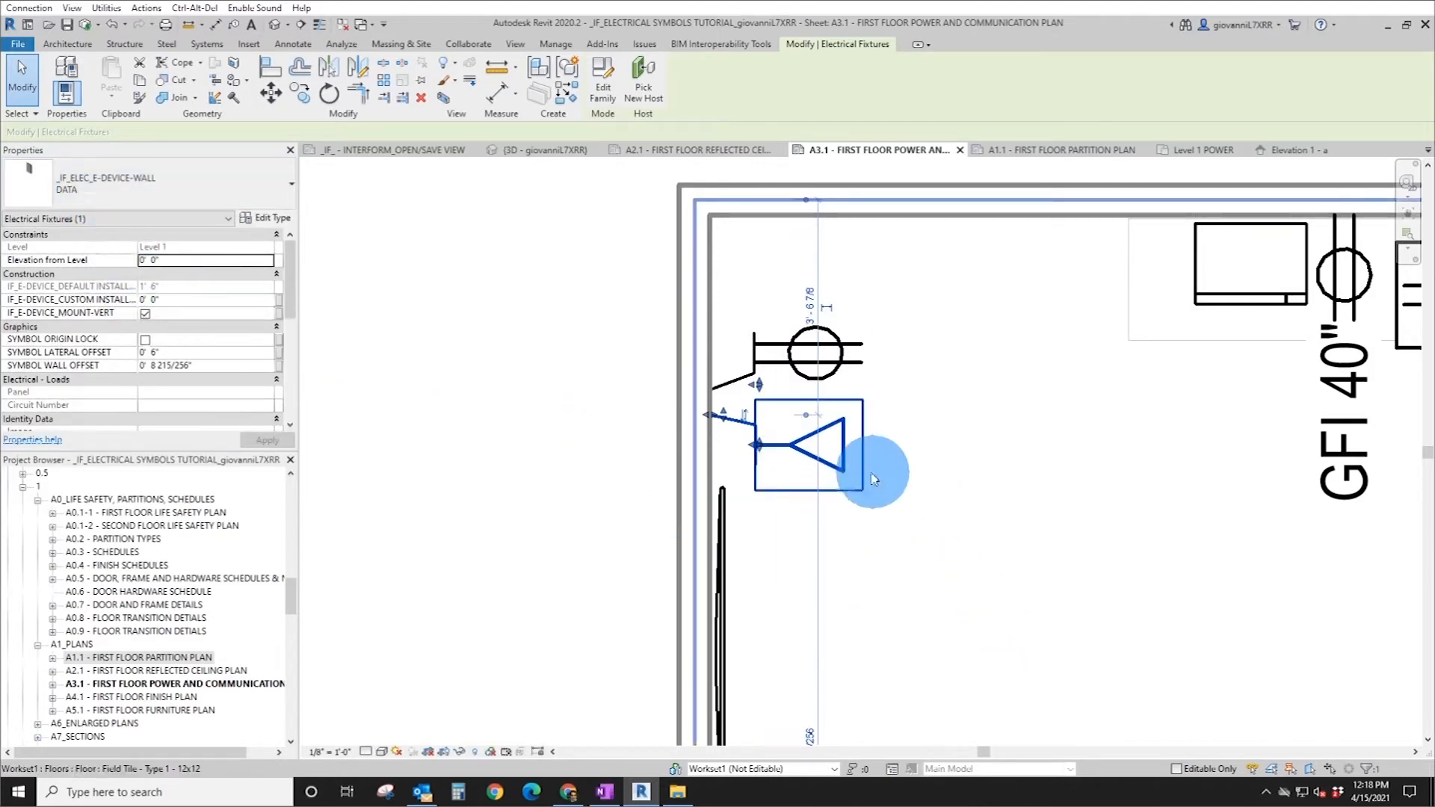
click(625, 496)
scroll(841, 468, up, 3)
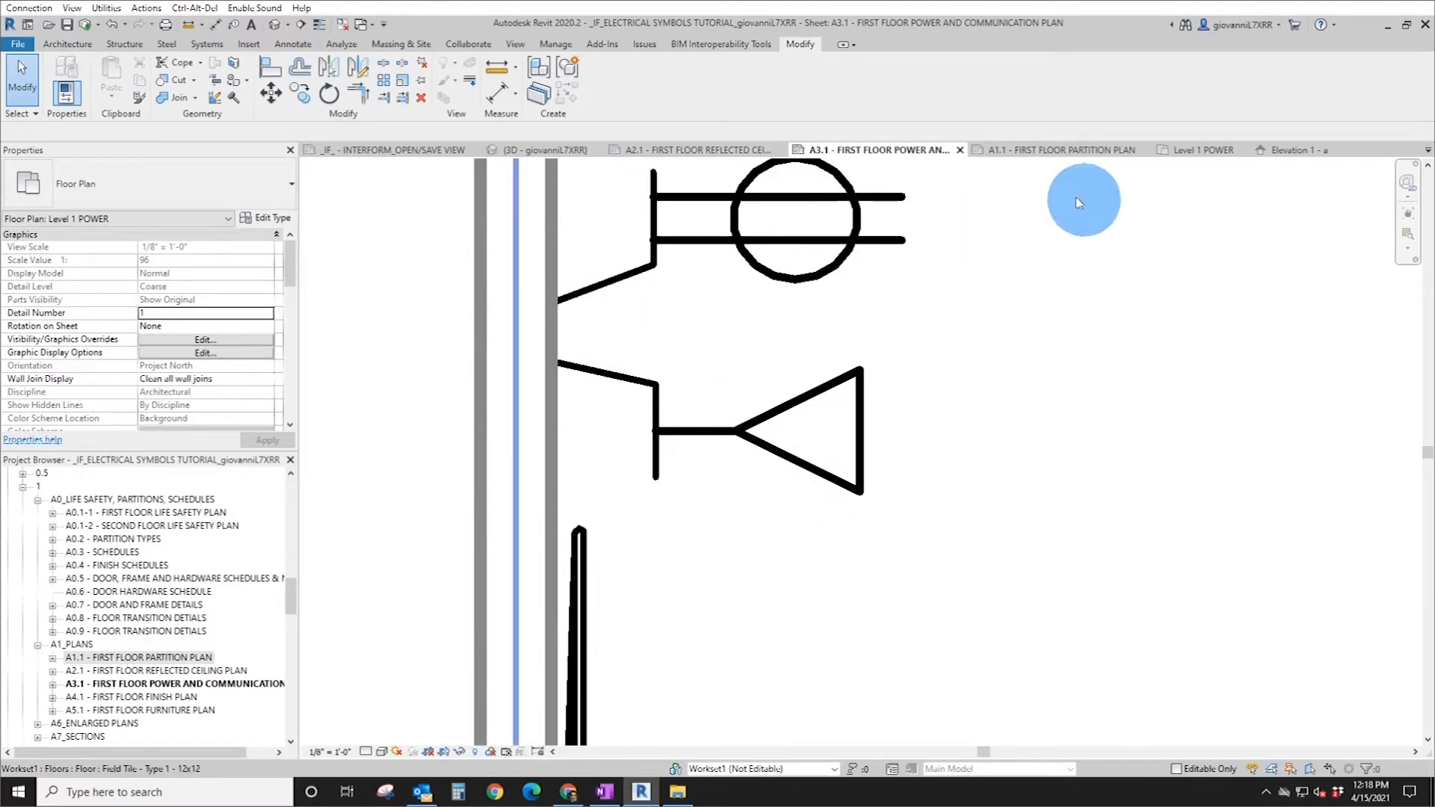
- Inspect the adjacent duplex and data devices on the wall in the 3D view and in Elevation 1 - a
click(542, 152)
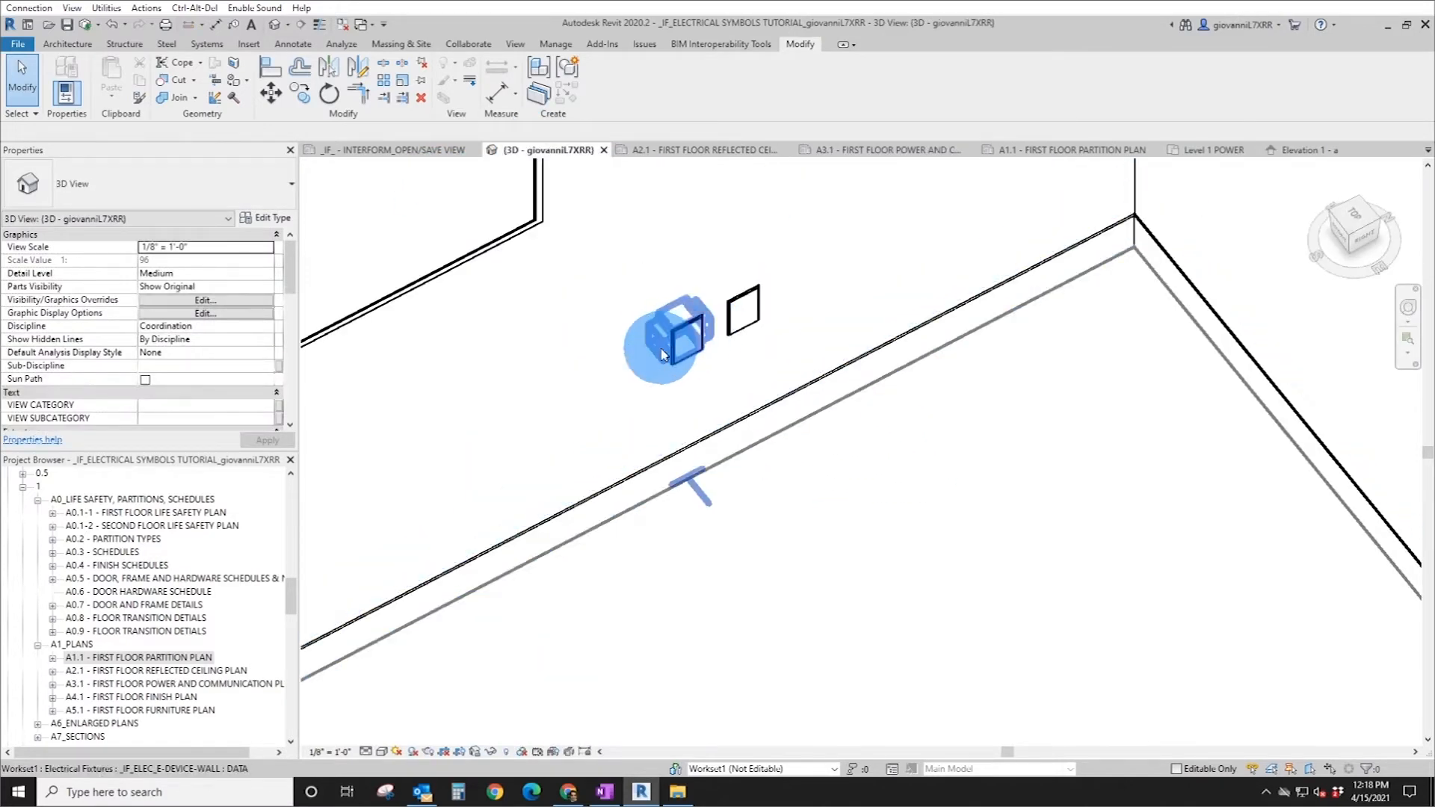
click(1294, 154)
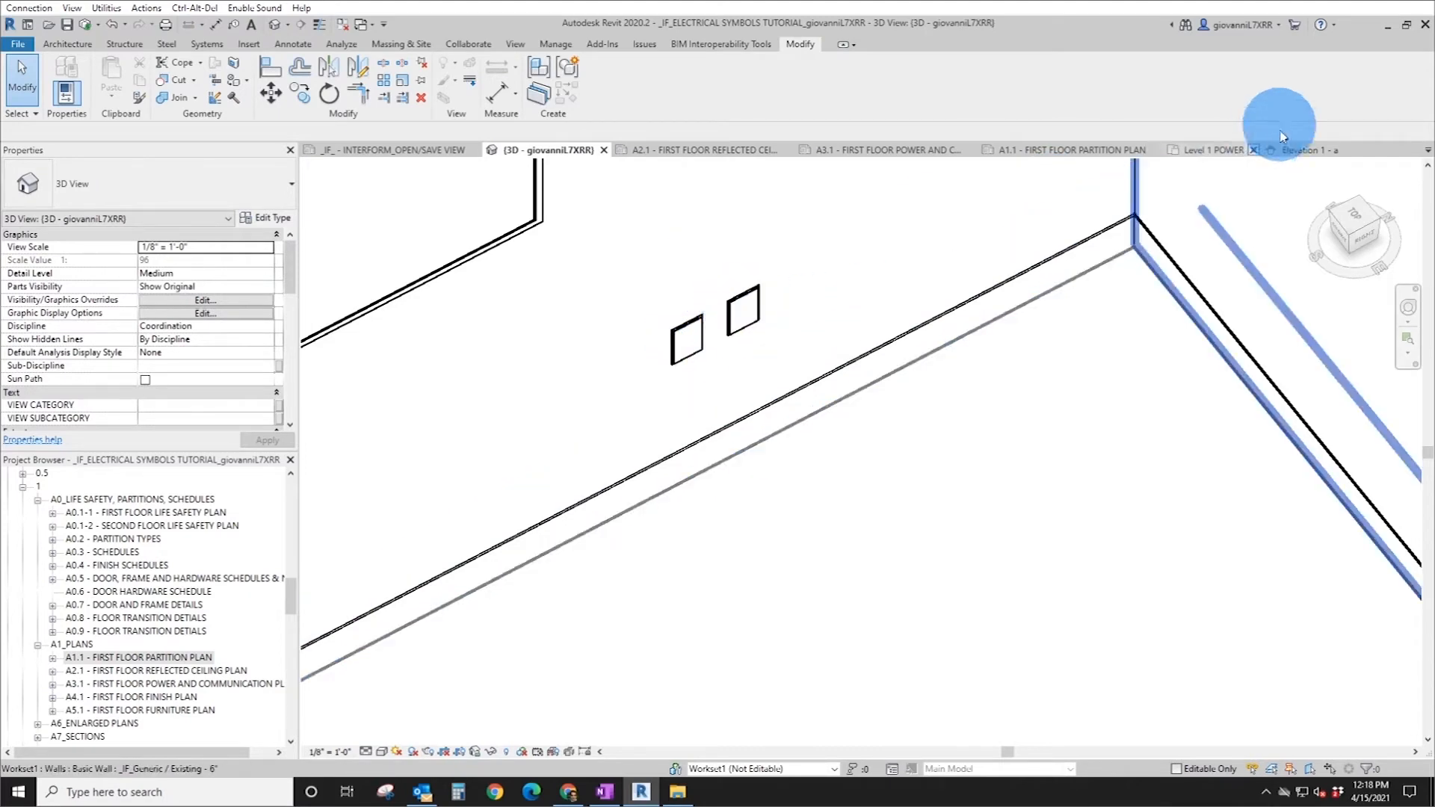
click(1309, 152)
click(826, 505)
click(770, 505)
click(815, 183)
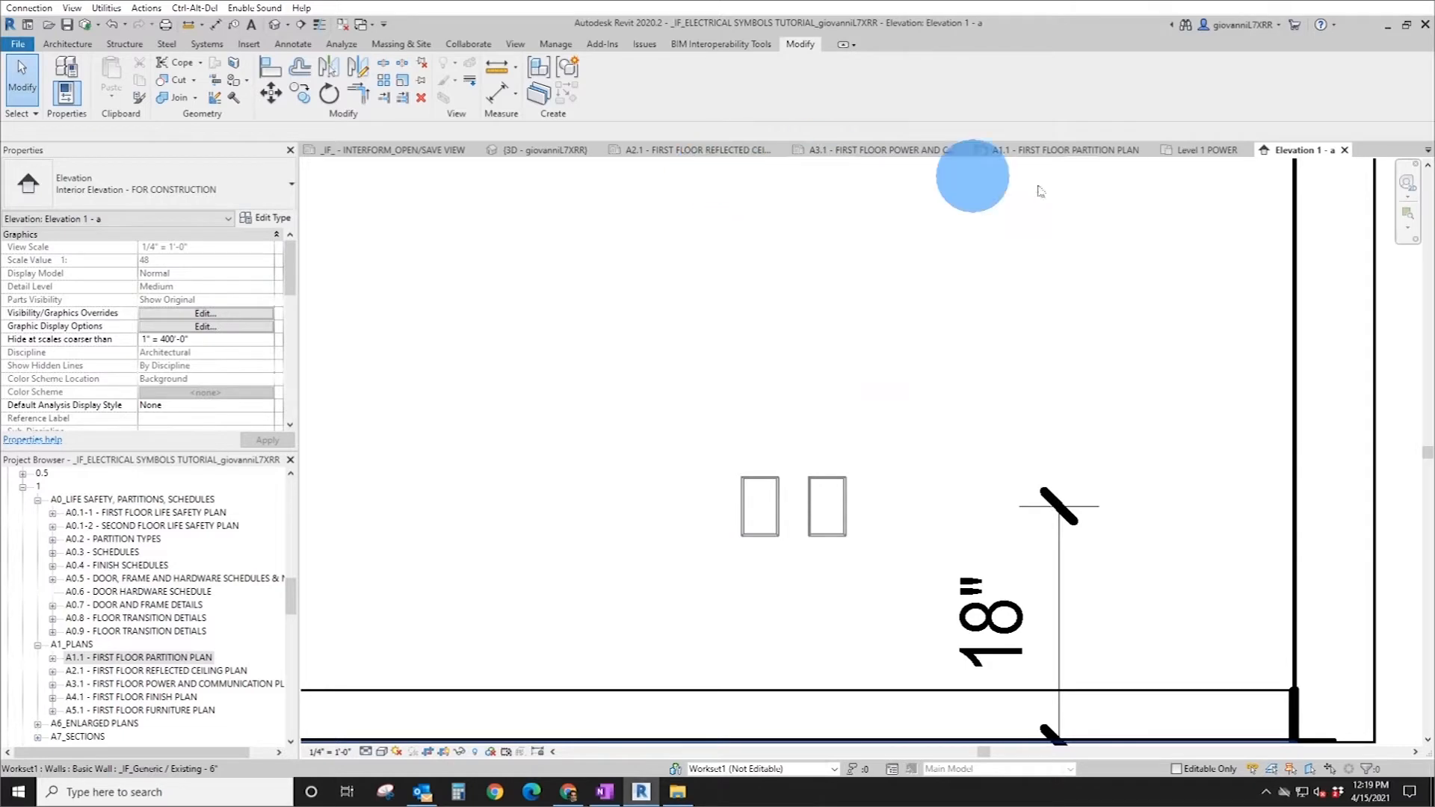
click(820, 528)
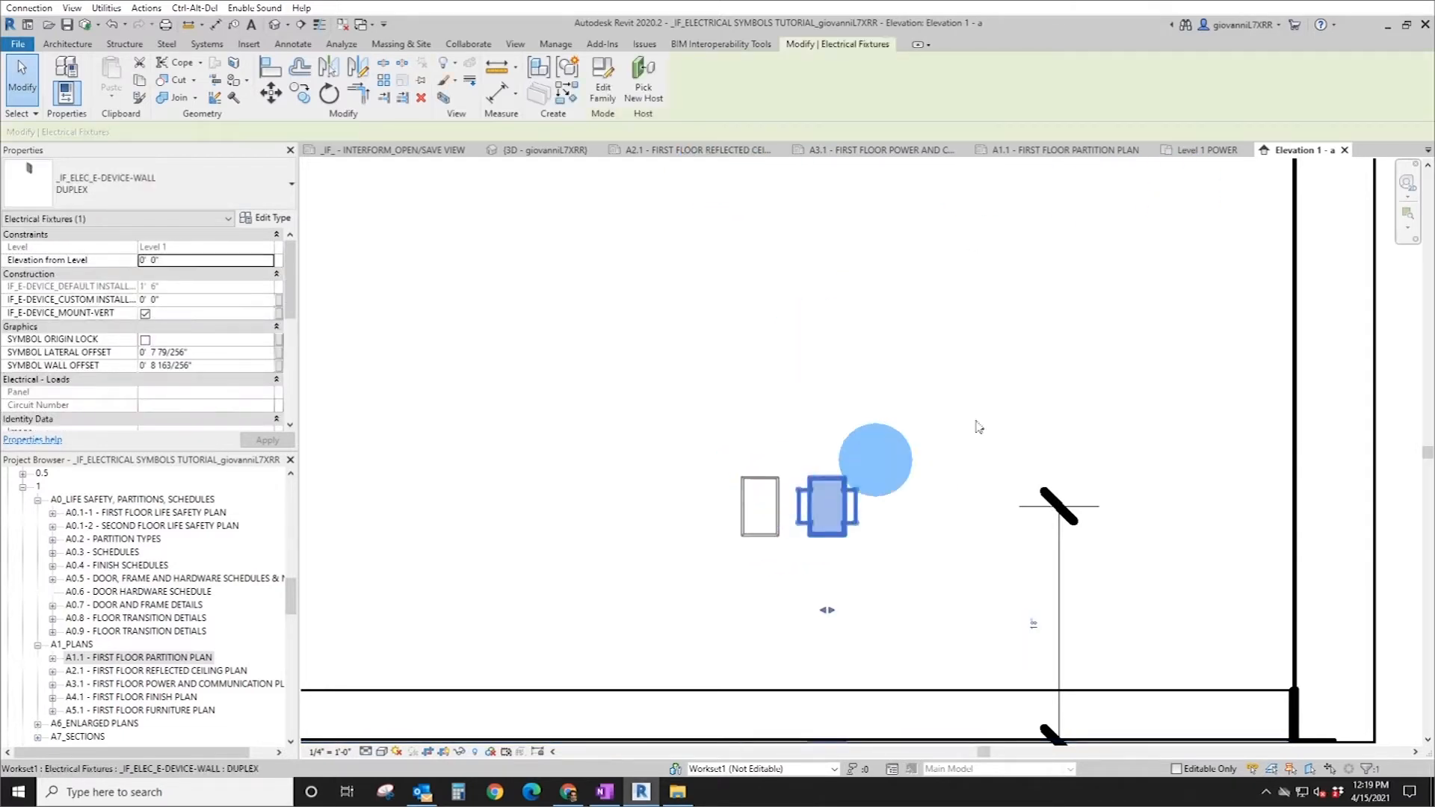
- On sheet A3.1, toggle the upper duplex's SYMBOL ORIGIN LOCK on and off, and reposition its symbol about 10.1" laterally and 1' 1.8" from the wall
click(860, 148)
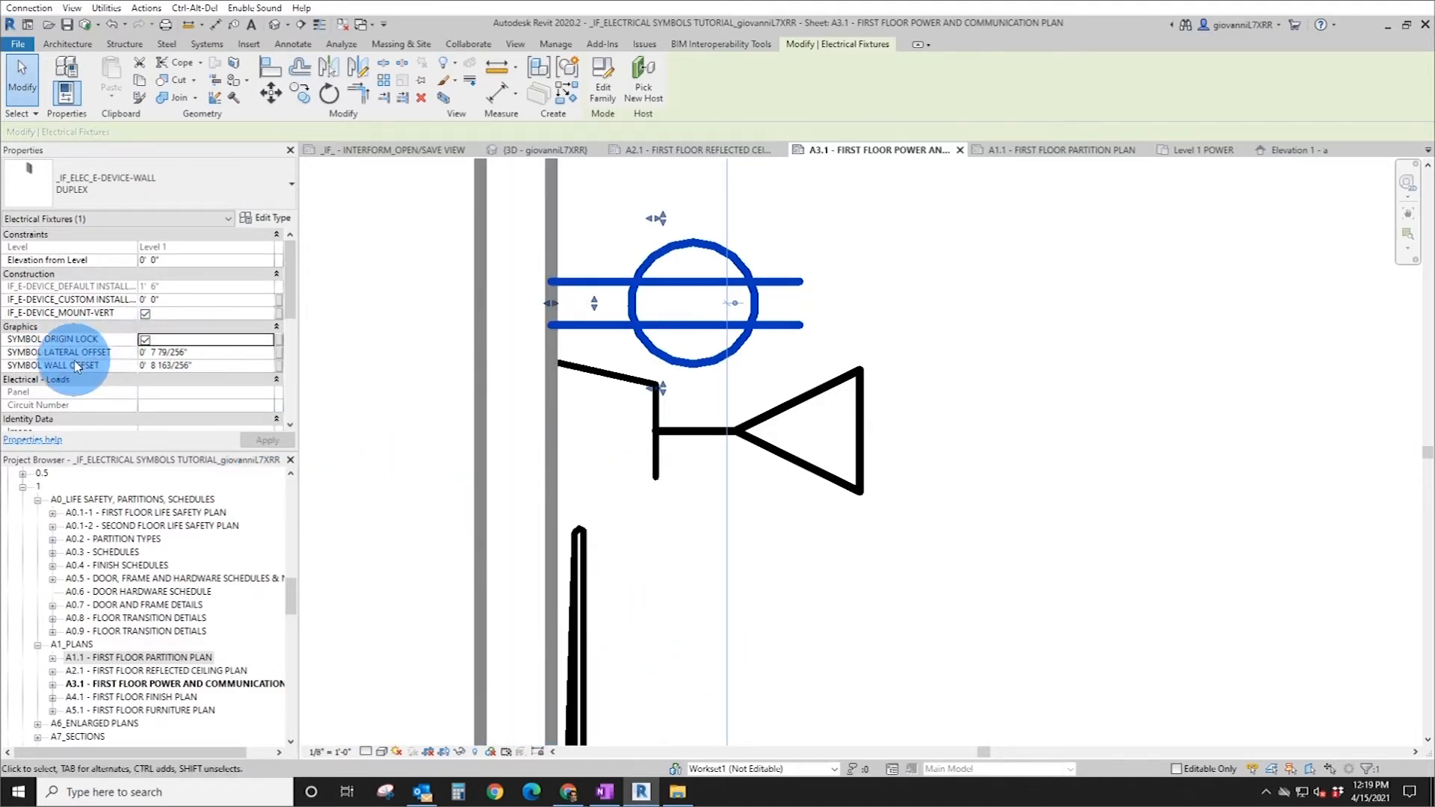
click(196, 353)
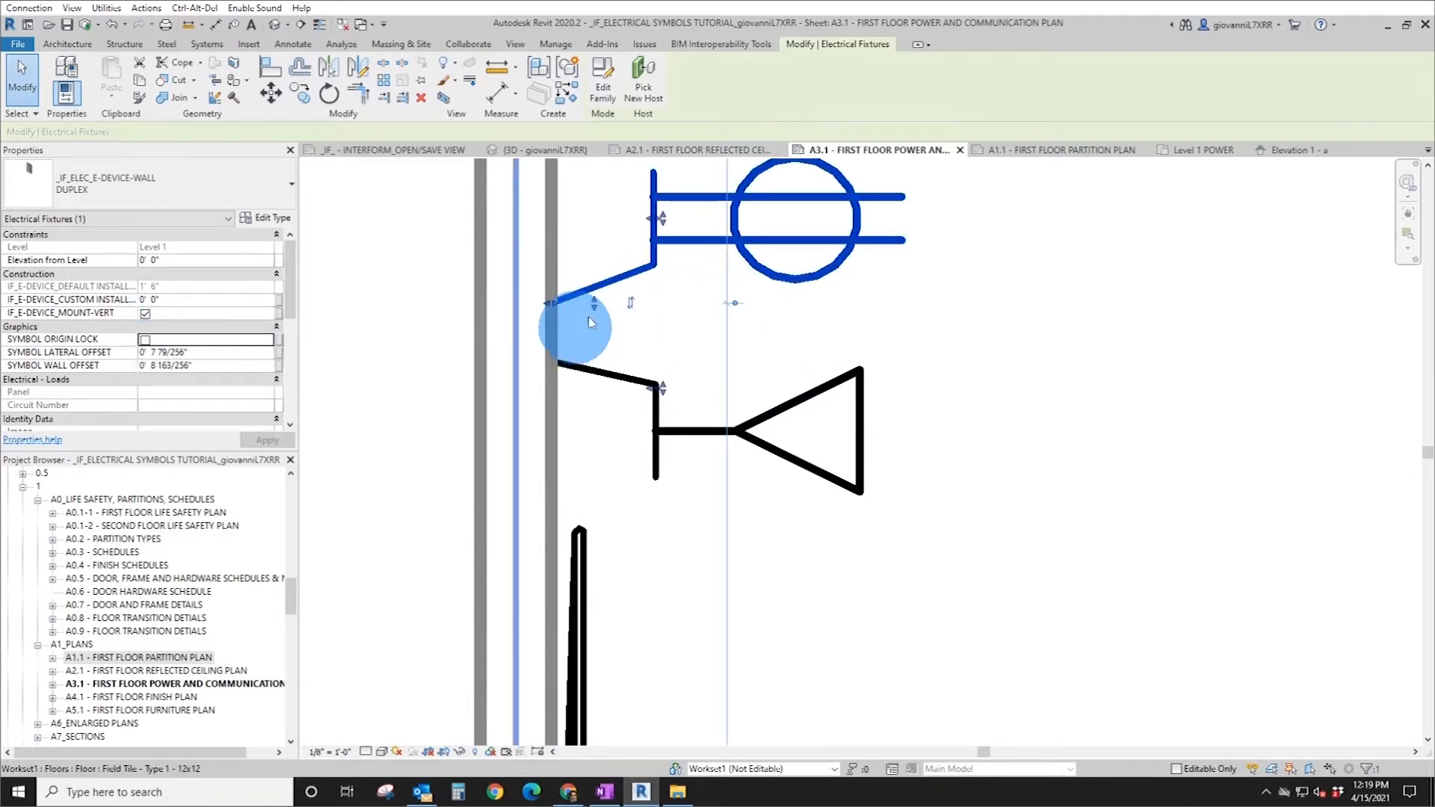
scroll(603, 307, up, 3)
drag(647, 290, 864, 260)
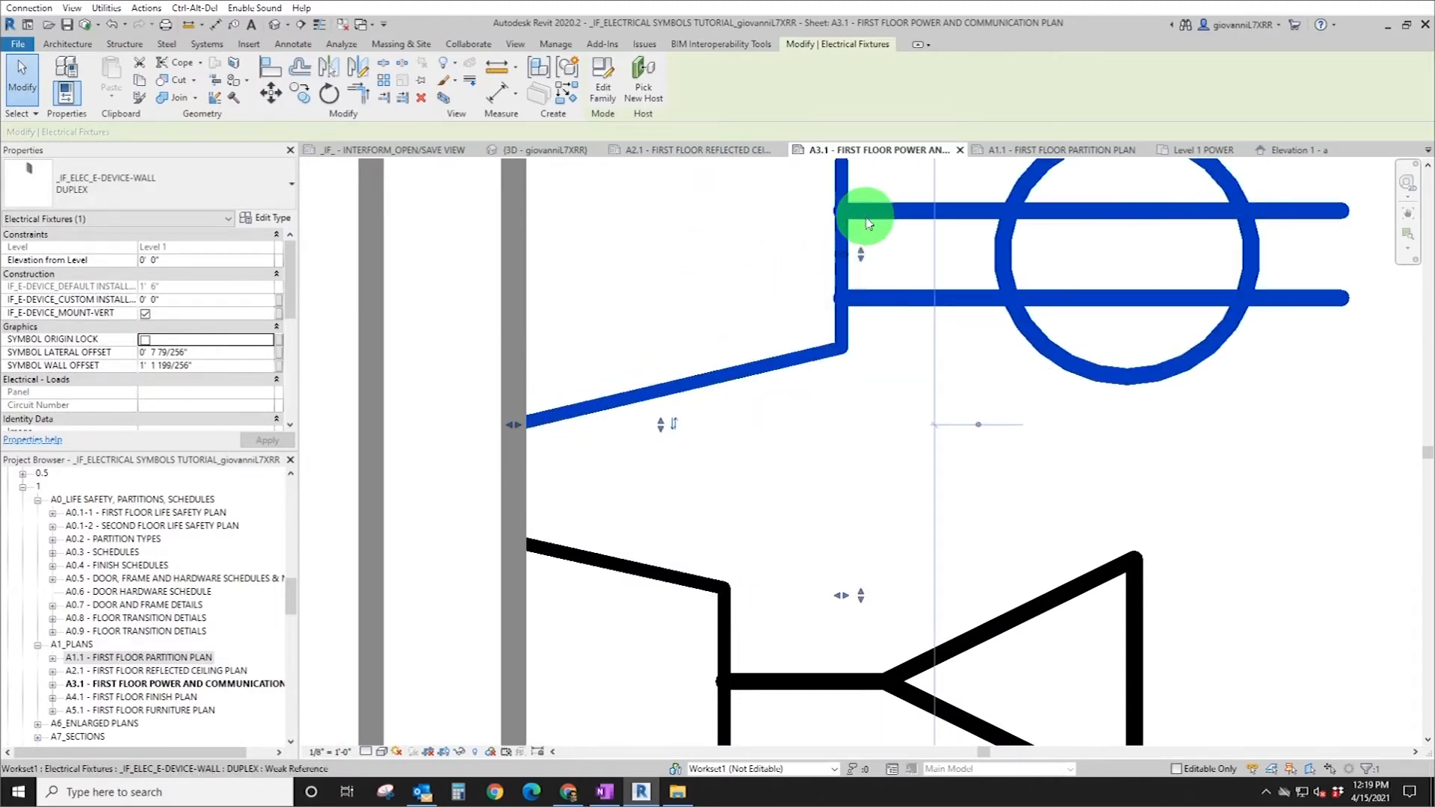
scroll(708, 408, down, 3)
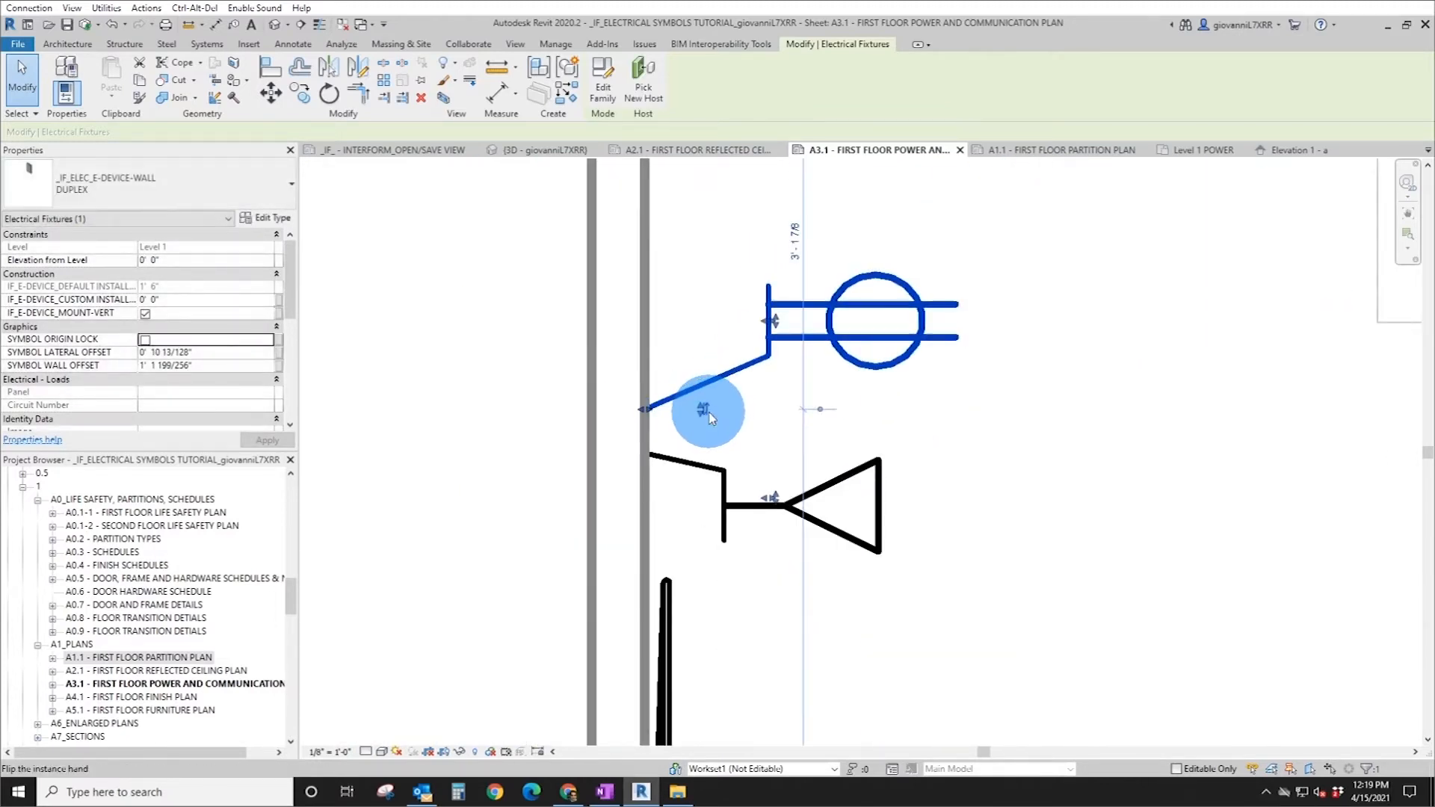
- Flip the upper duplex's symbol toward the data device and flip it back
click(707, 415)
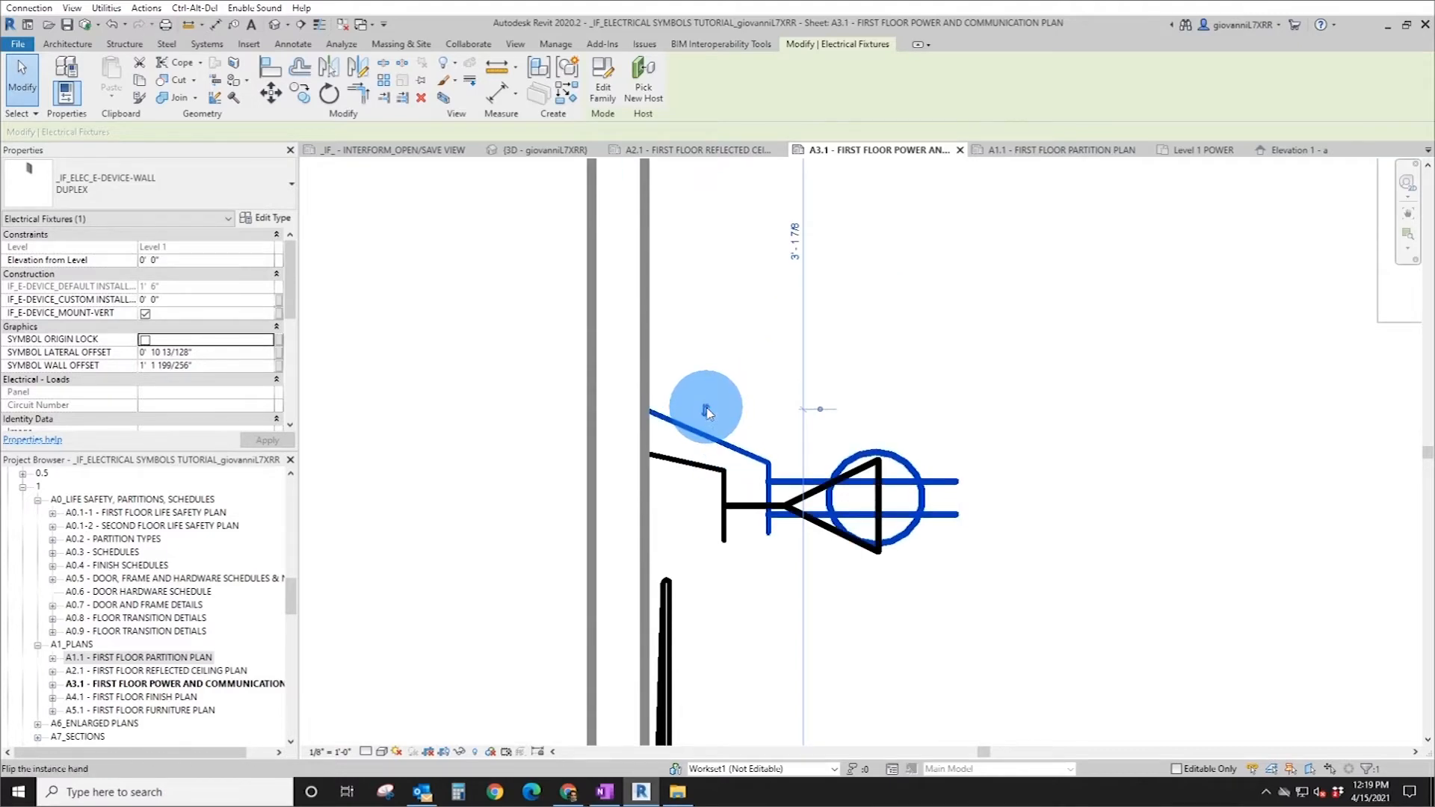
click(708, 414)
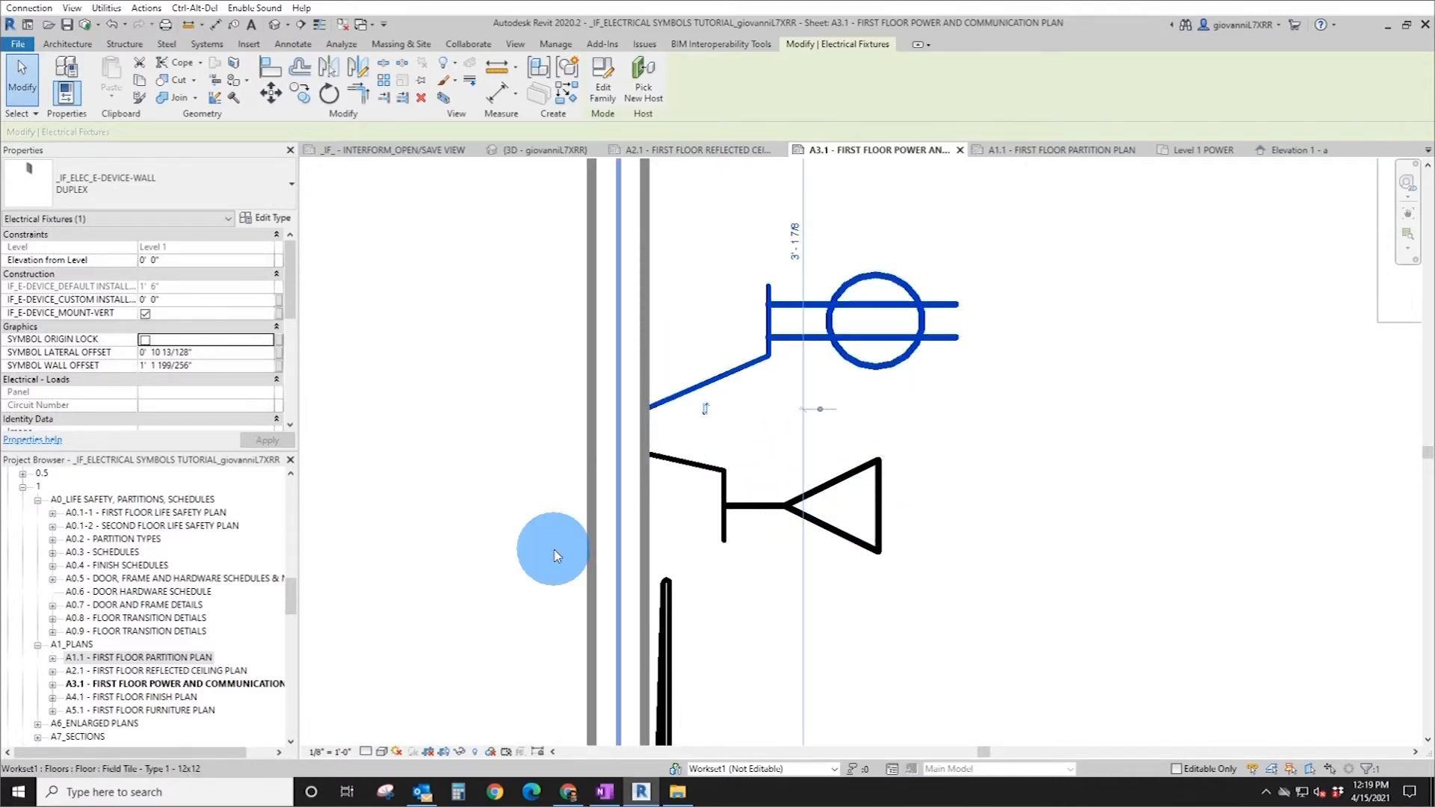
- Review the upper duplex's phasing and IFC parameters, including the options for Phase Created
scroll(192, 374, down, 4)
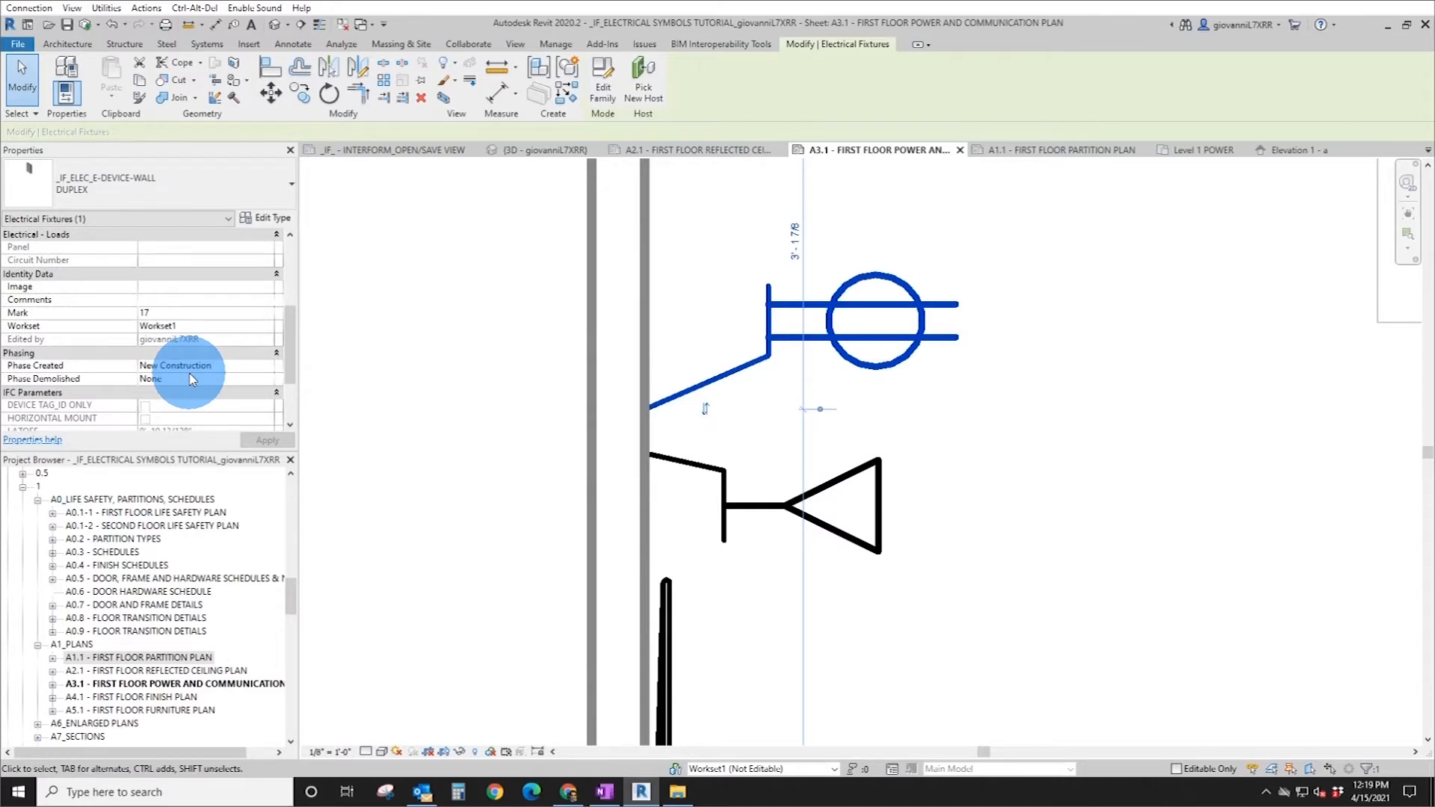
scroll(192, 380, down, 2)
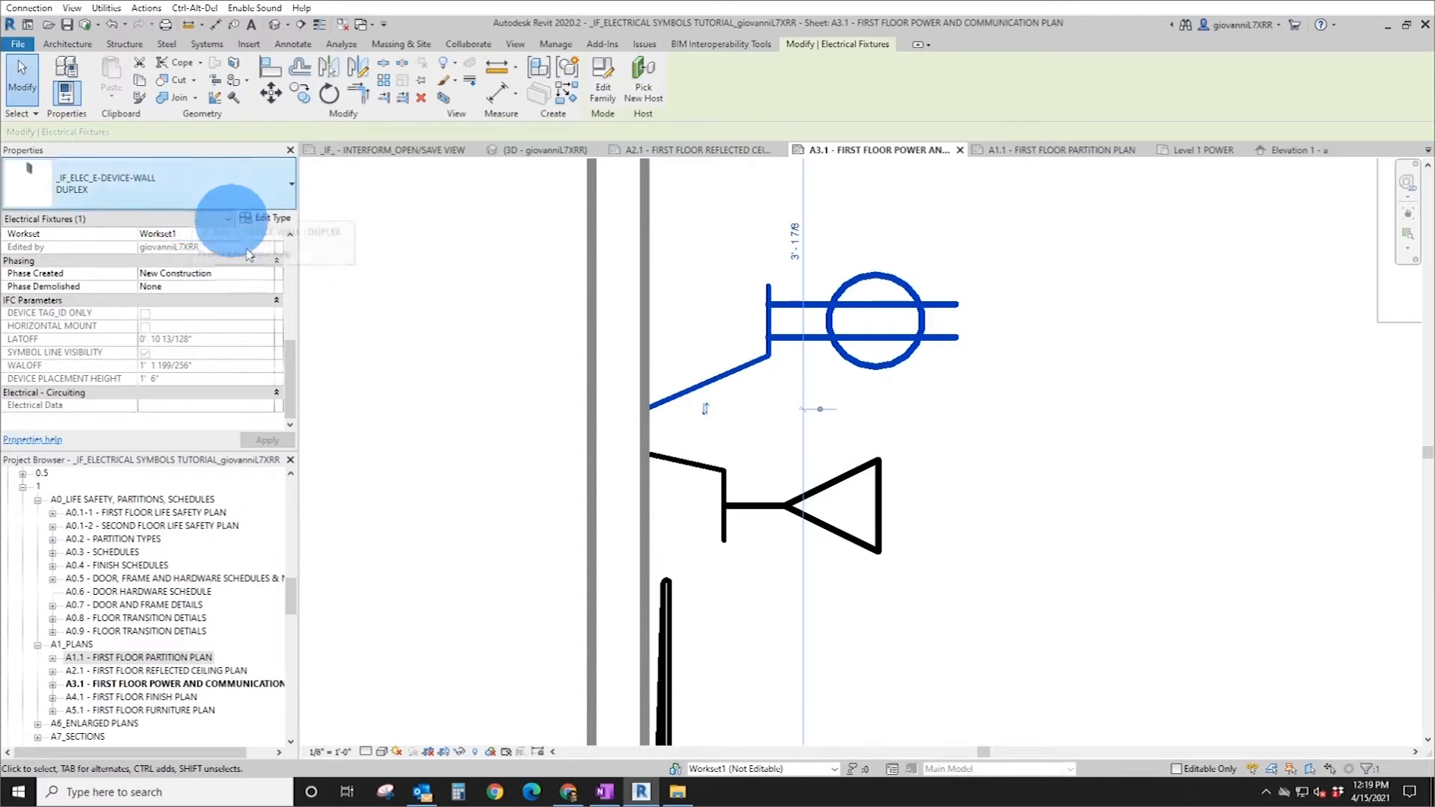
click(270, 277)
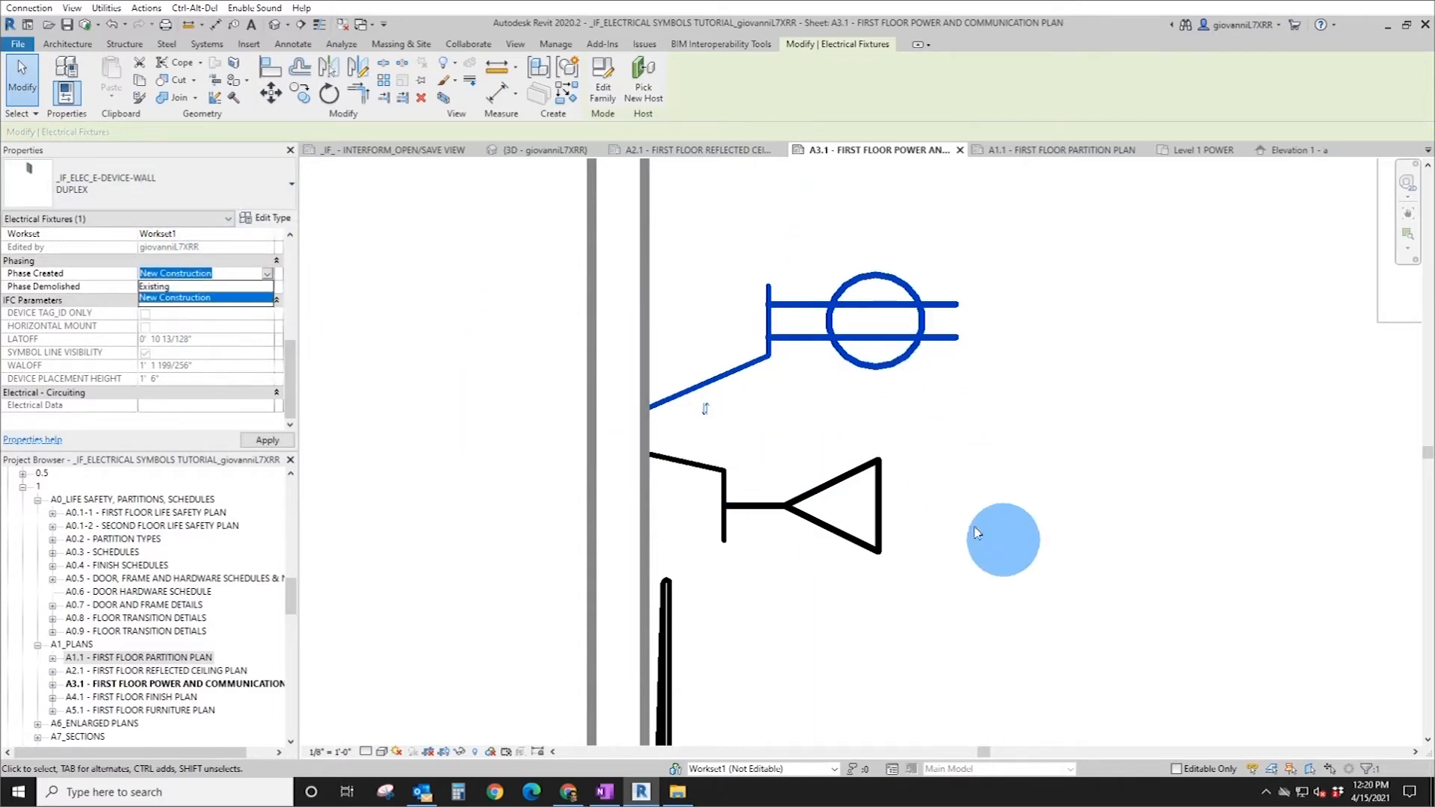
click(776, 410)
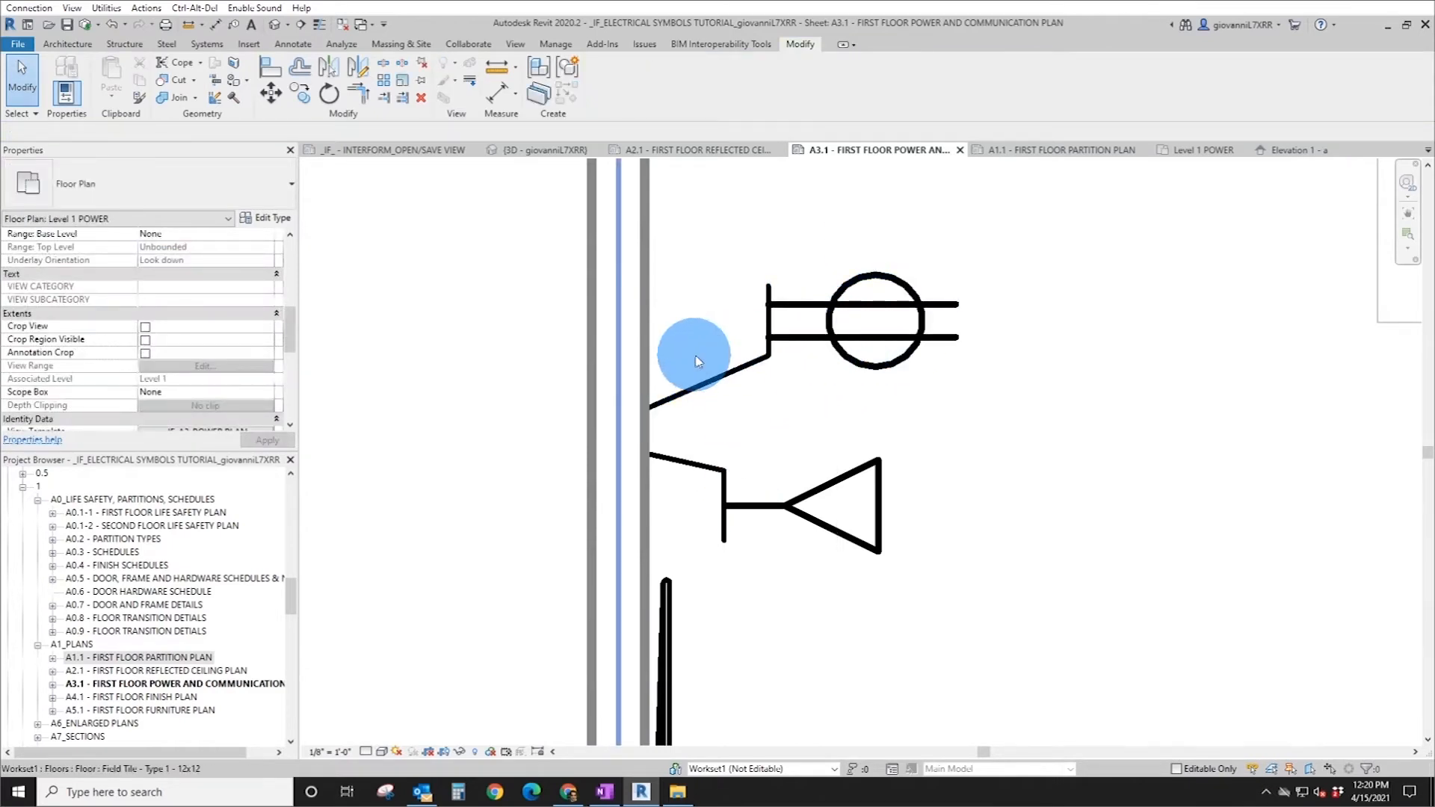
- Examine the duplex and data symbols in relation to the flat-panel TV and the other duplex along the same wall
scroll(786, 336, down, 5)
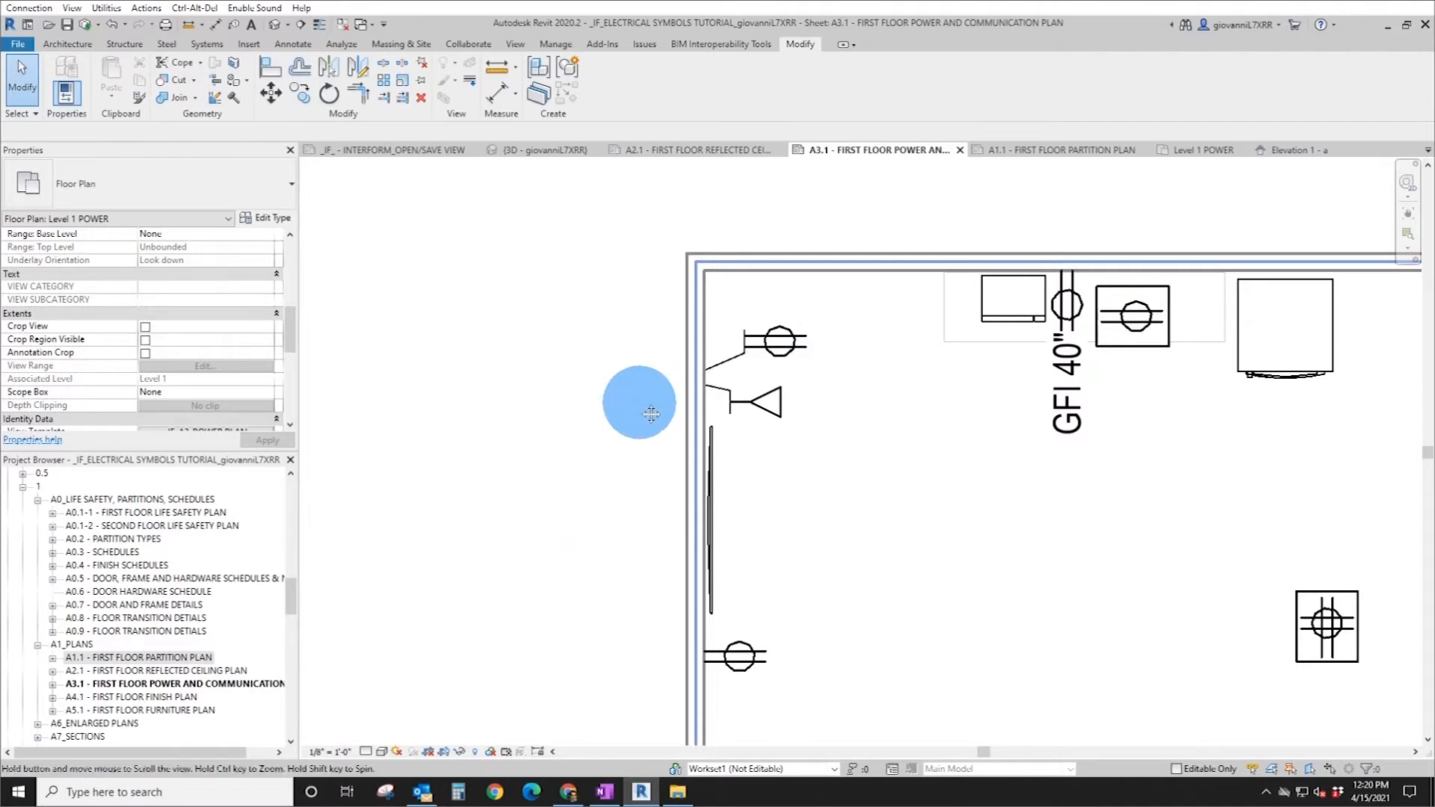
scroll(643, 413, down, 2)
scroll(499, 502, up, 3)
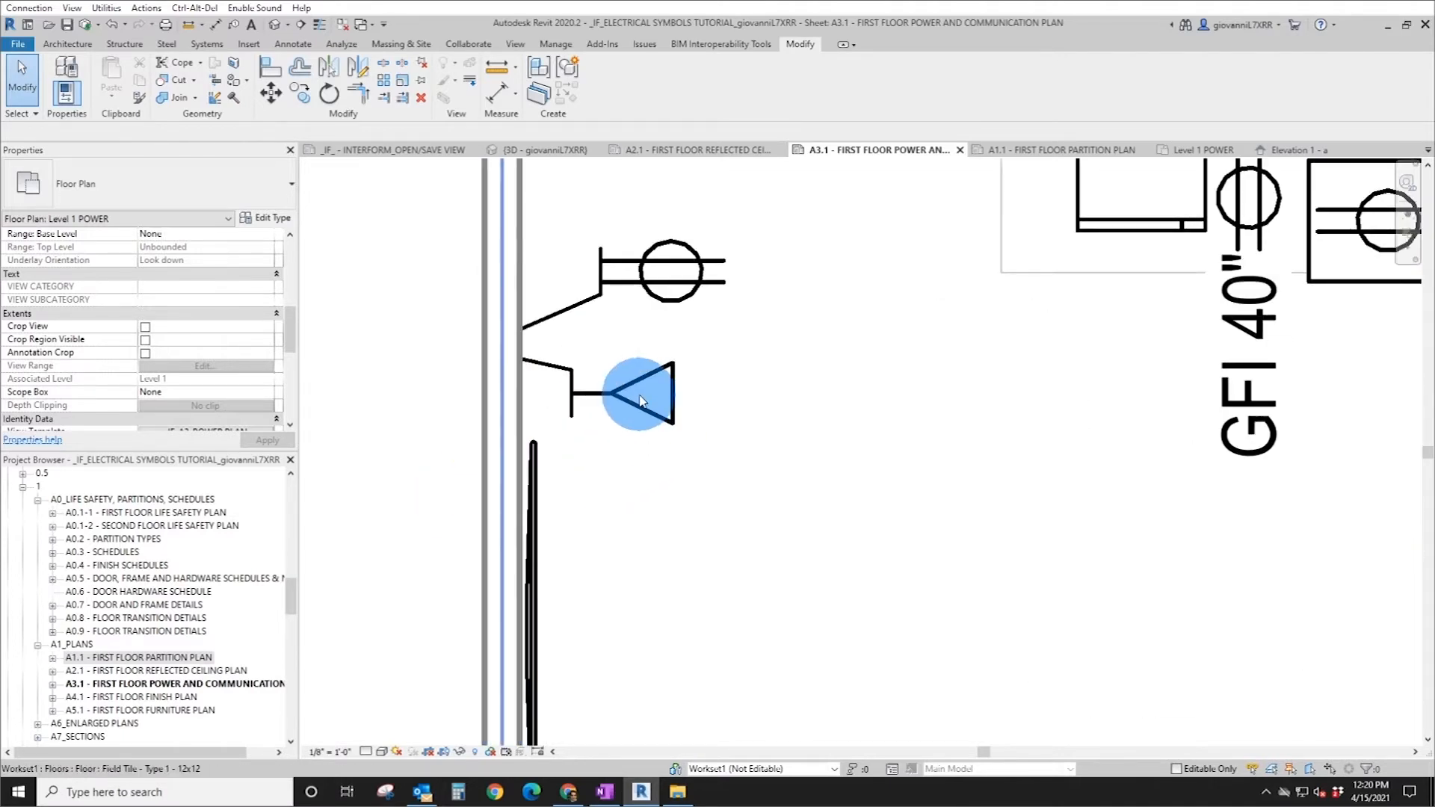
click(575, 396)
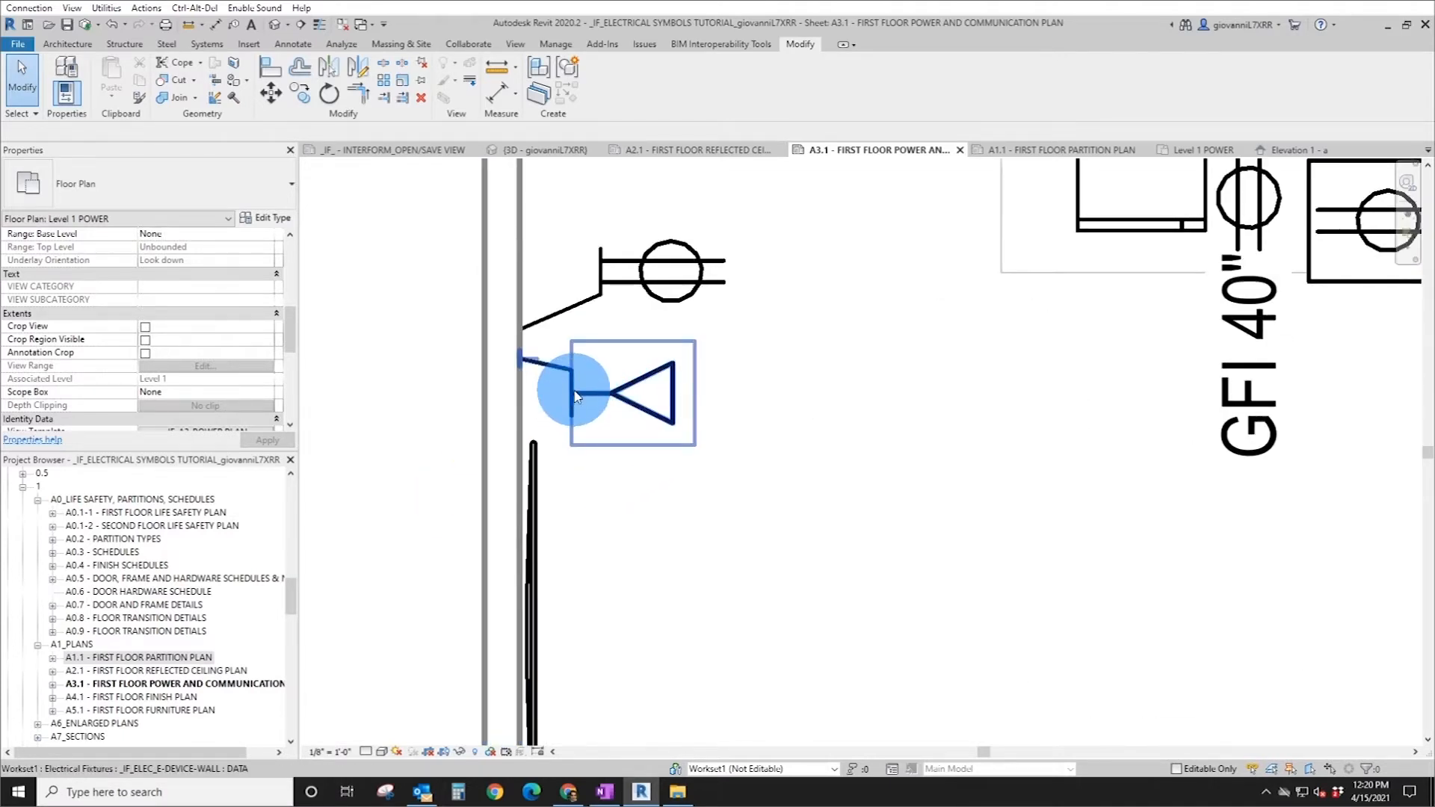
scroll(588, 378, down, 3)
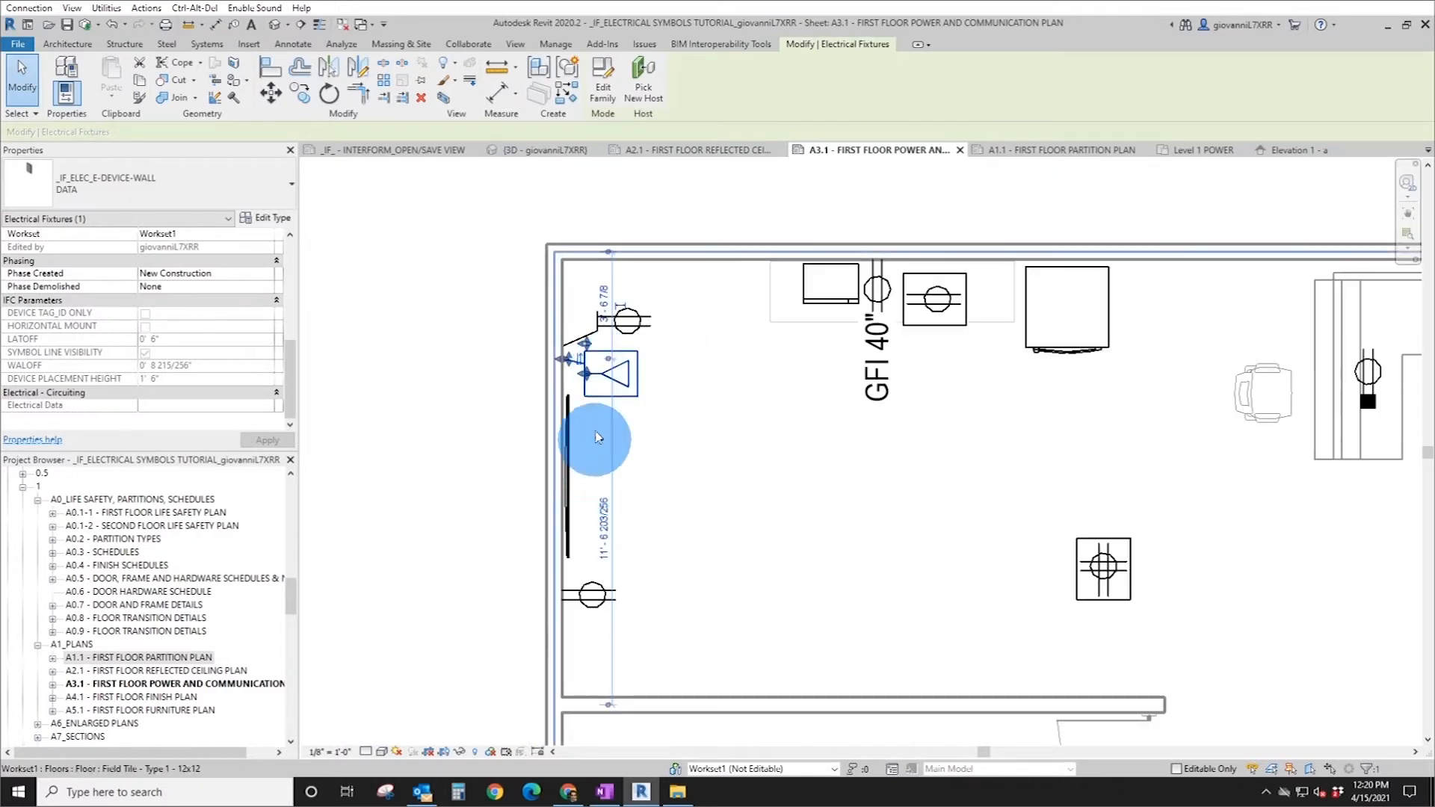
scroll(584, 404, up, 3)
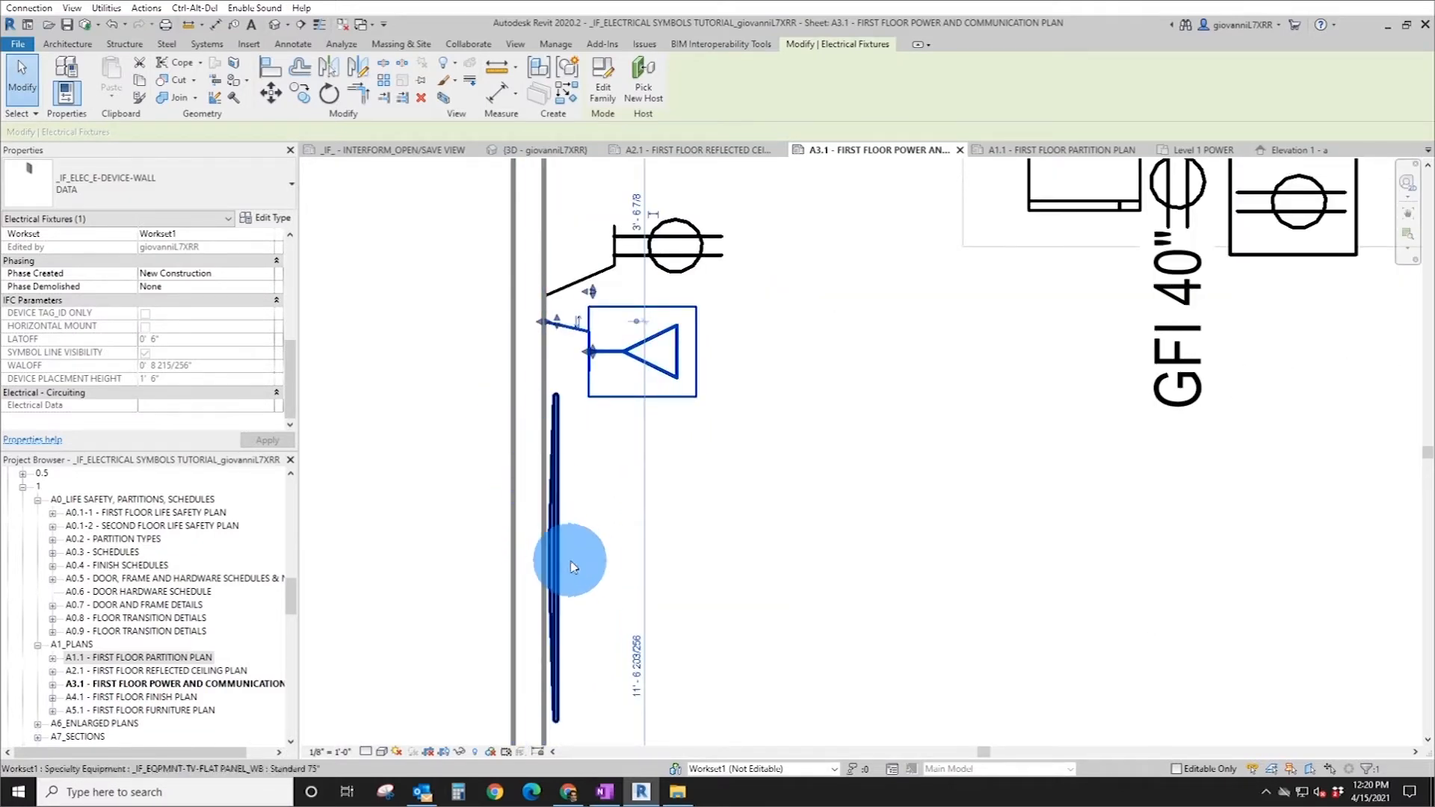
middle_drag(609, 571, 642, 396)
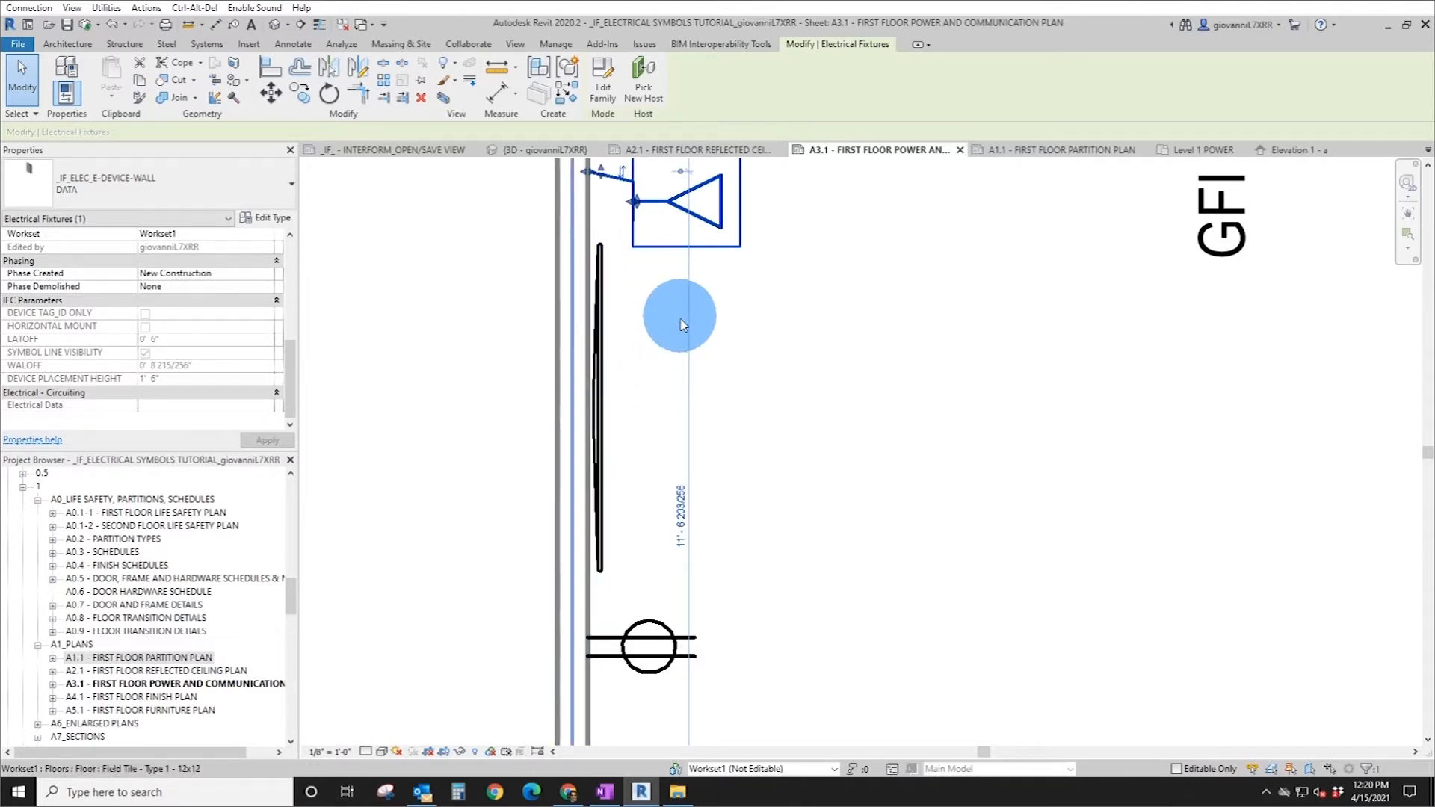
middle_drag(673, 311, 664, 410)
click(681, 387)
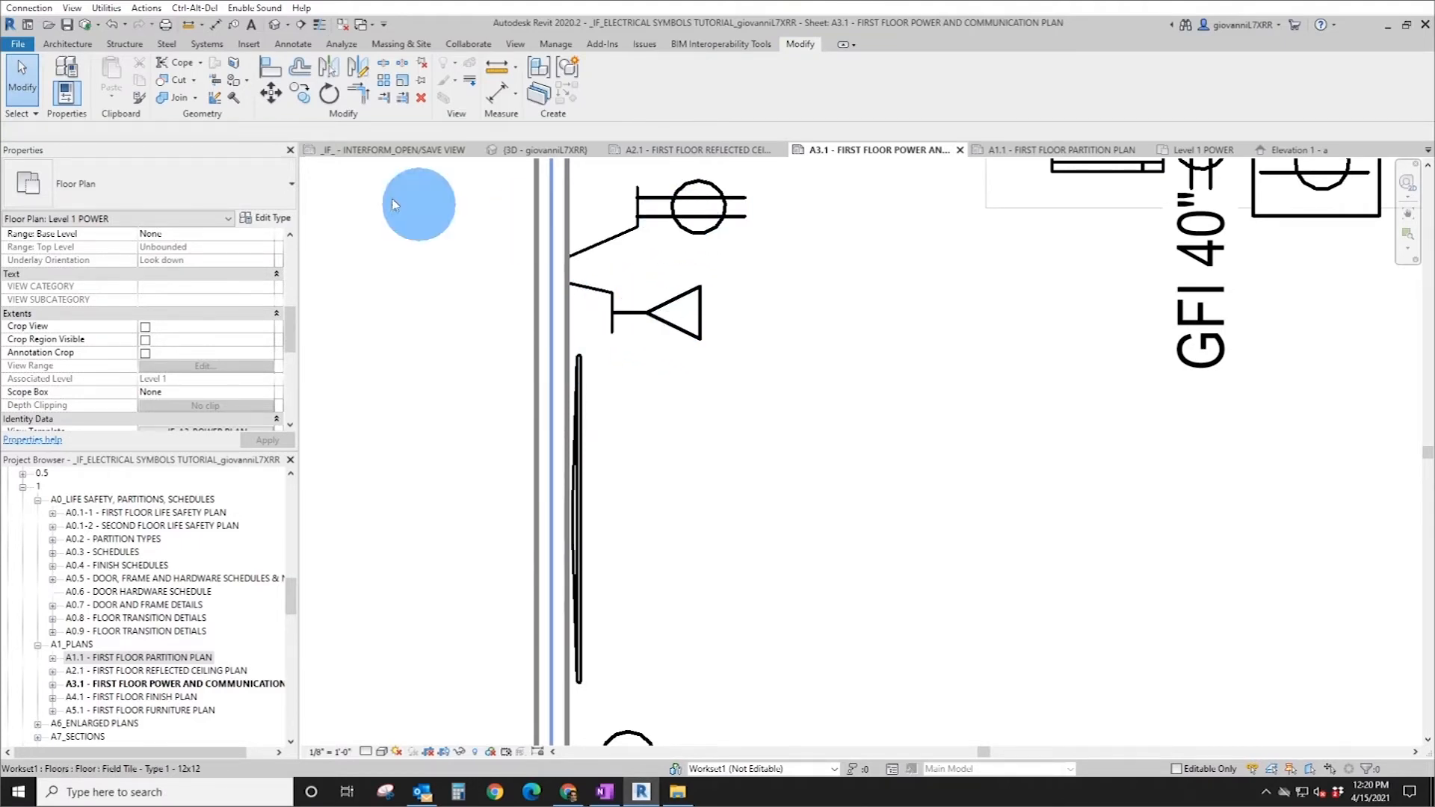
click(30, 49)
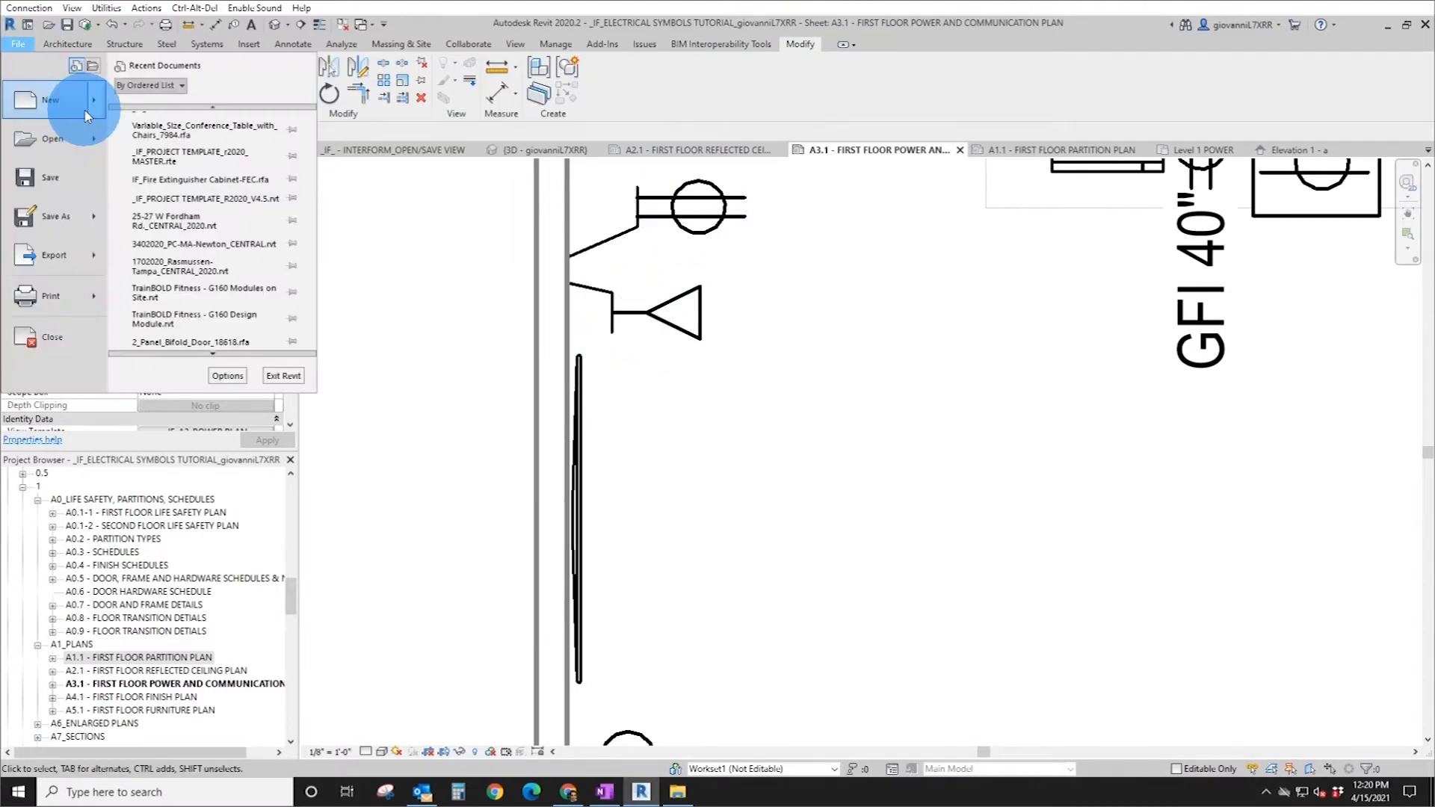
mouse_move(40, 147)
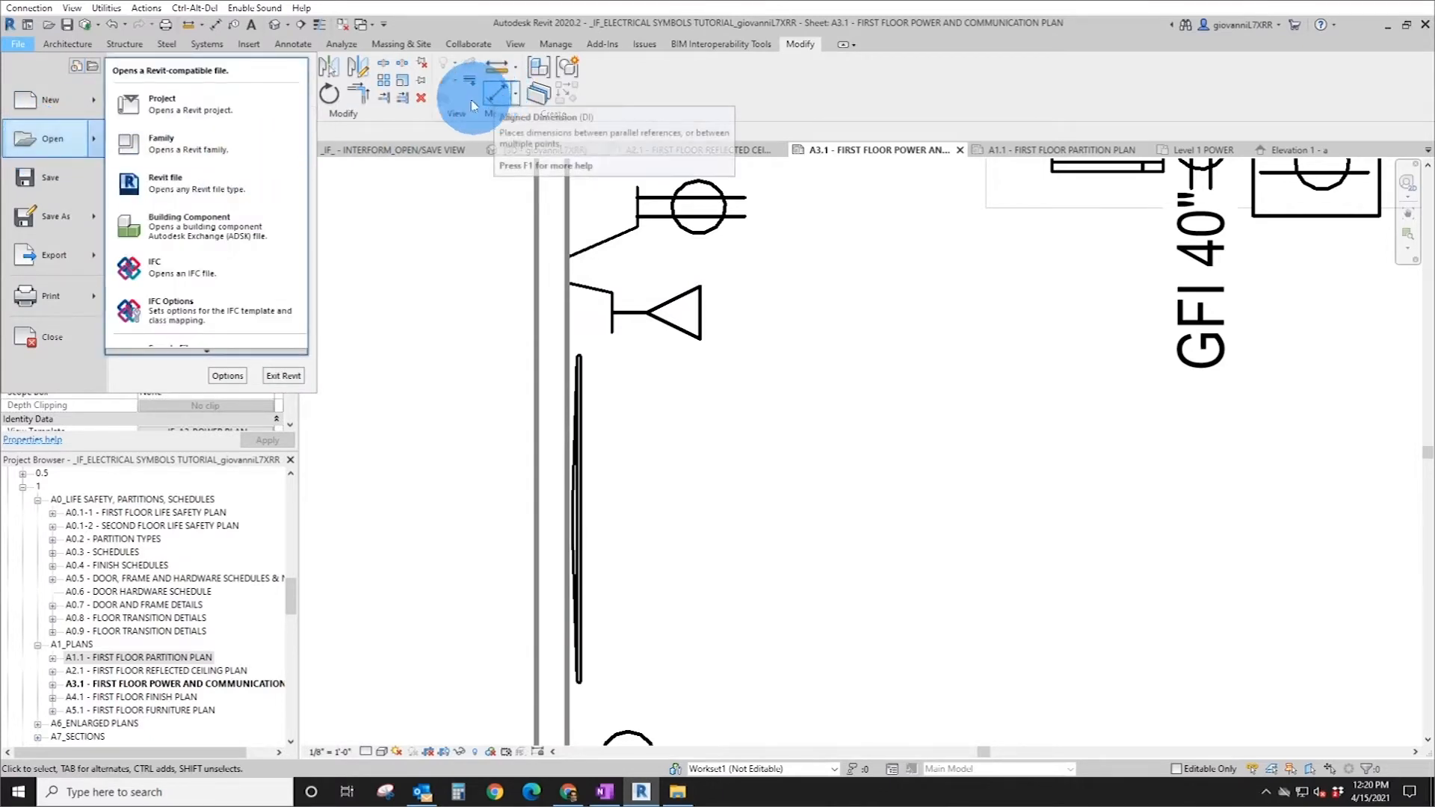
click(18, 54)
- Place an AUDIOVISUAL component of the _IF_ELEC_E-DEVICE-WALL family on the wall behind the flat-panel TV
click(66, 43)
click(178, 73)
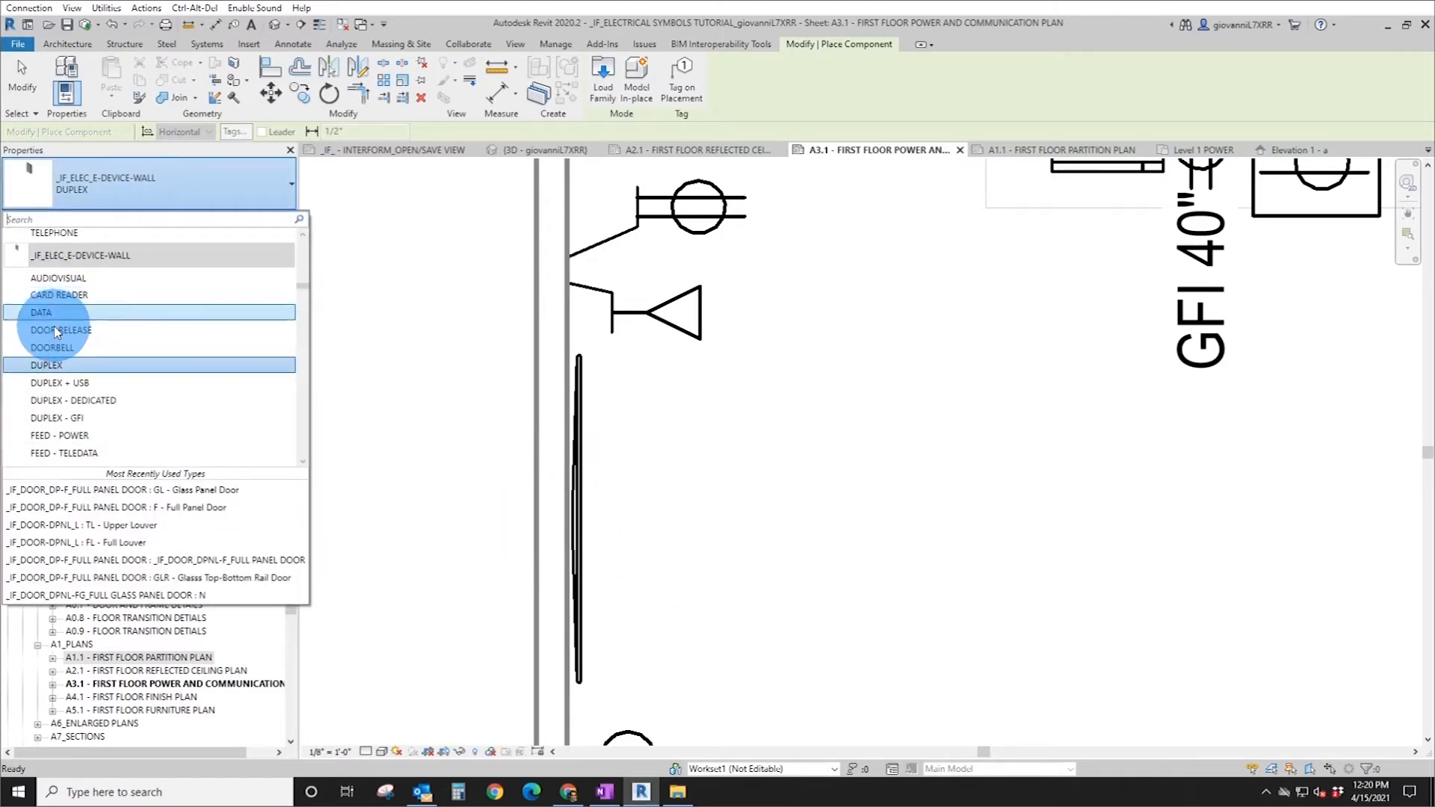
scroll(75, 340, down, 2)
scroll(82, 340, down, 3)
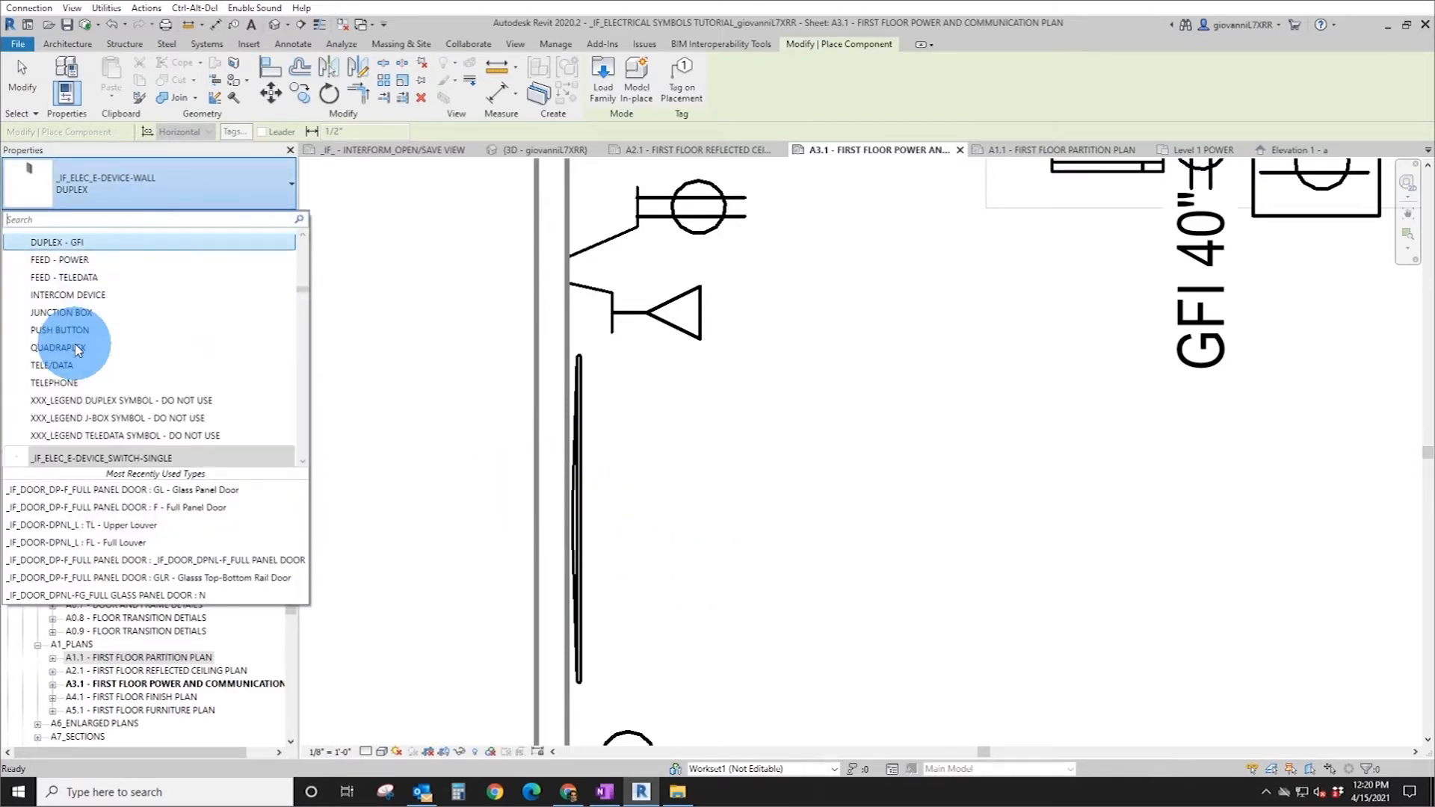
scroll(116, 381, up, 5)
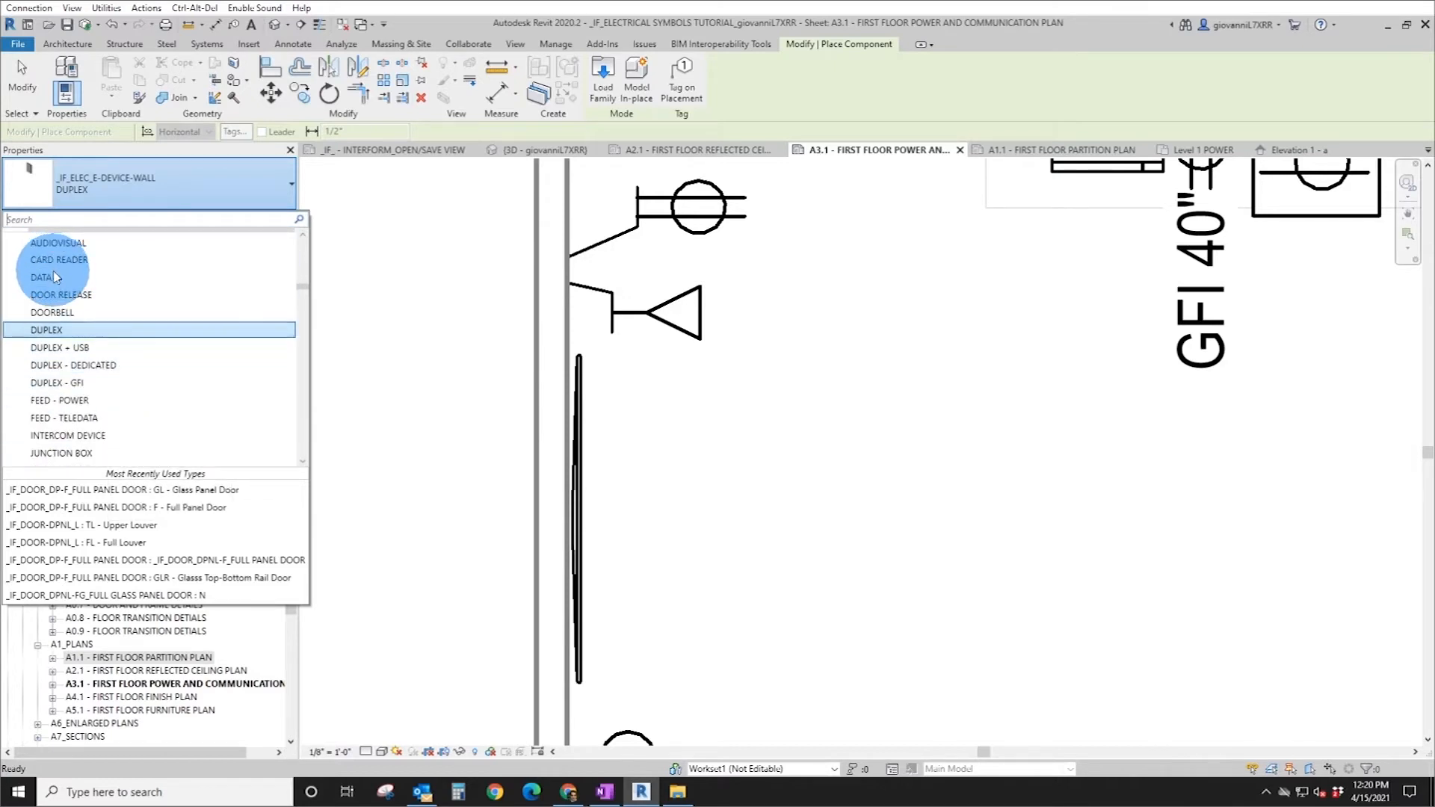
click(57, 244)
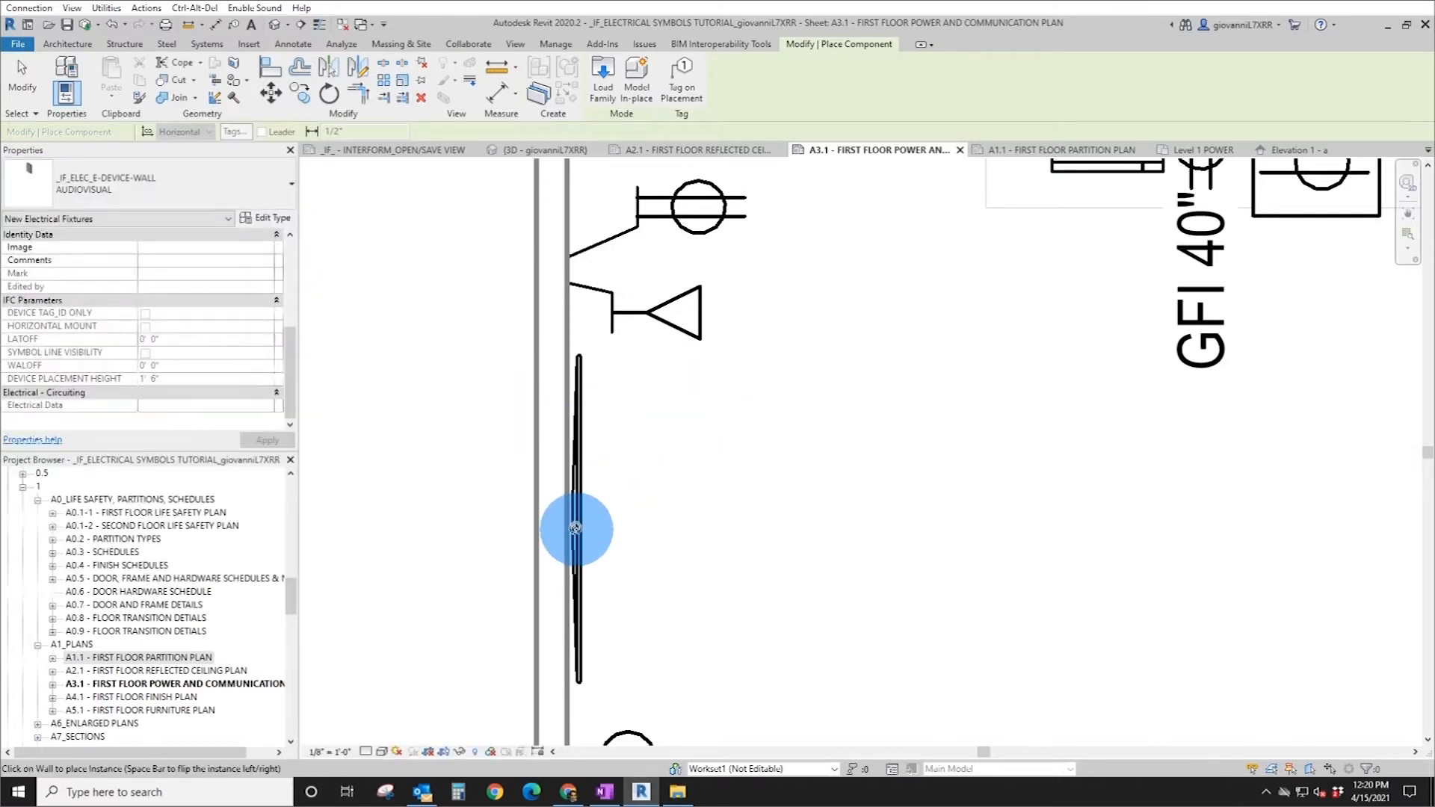
click(566, 514)
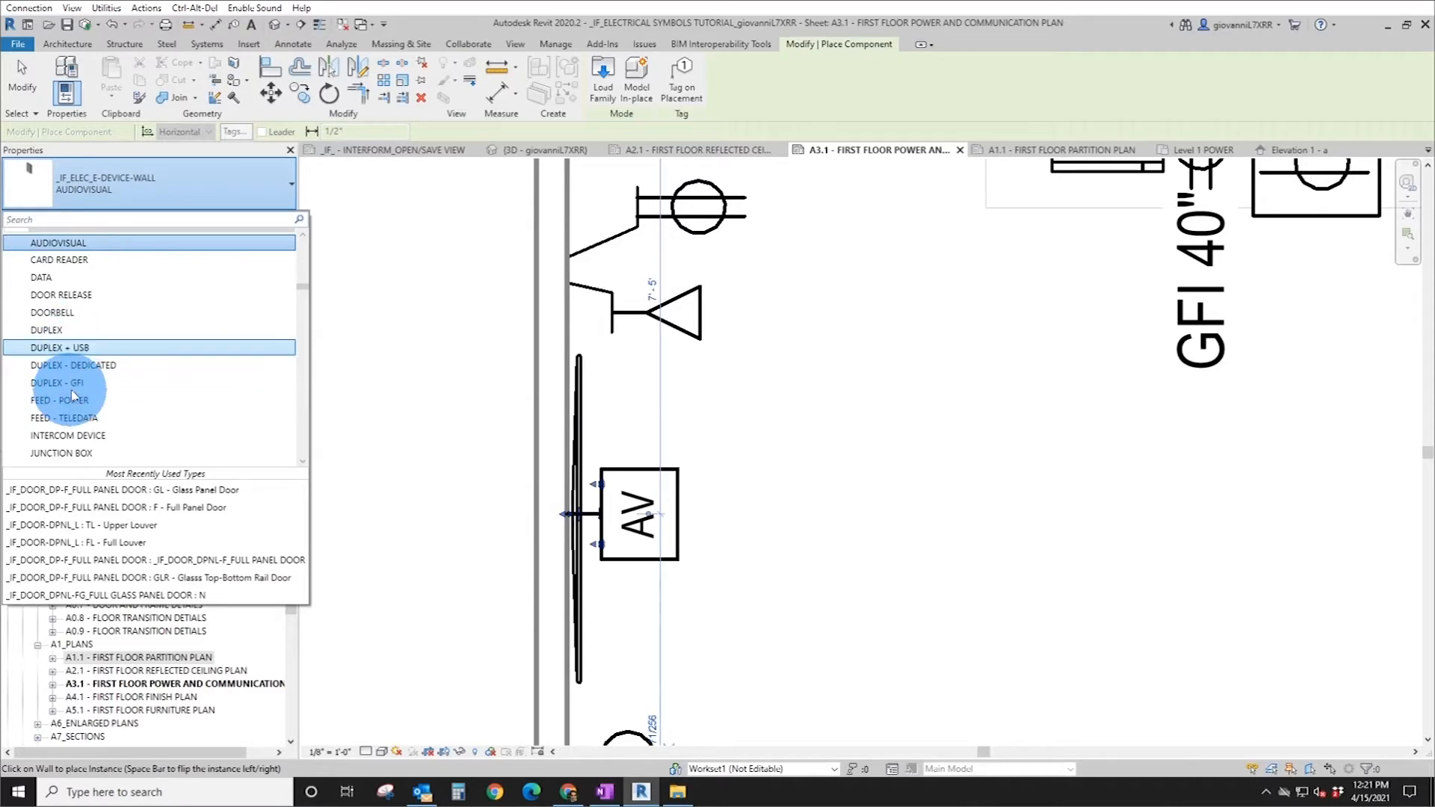
- Place a QUADRAPLEX wall device on the wall behind the flat-panel TV, beside the audiovisual device
scroll(66, 403, down, 2)
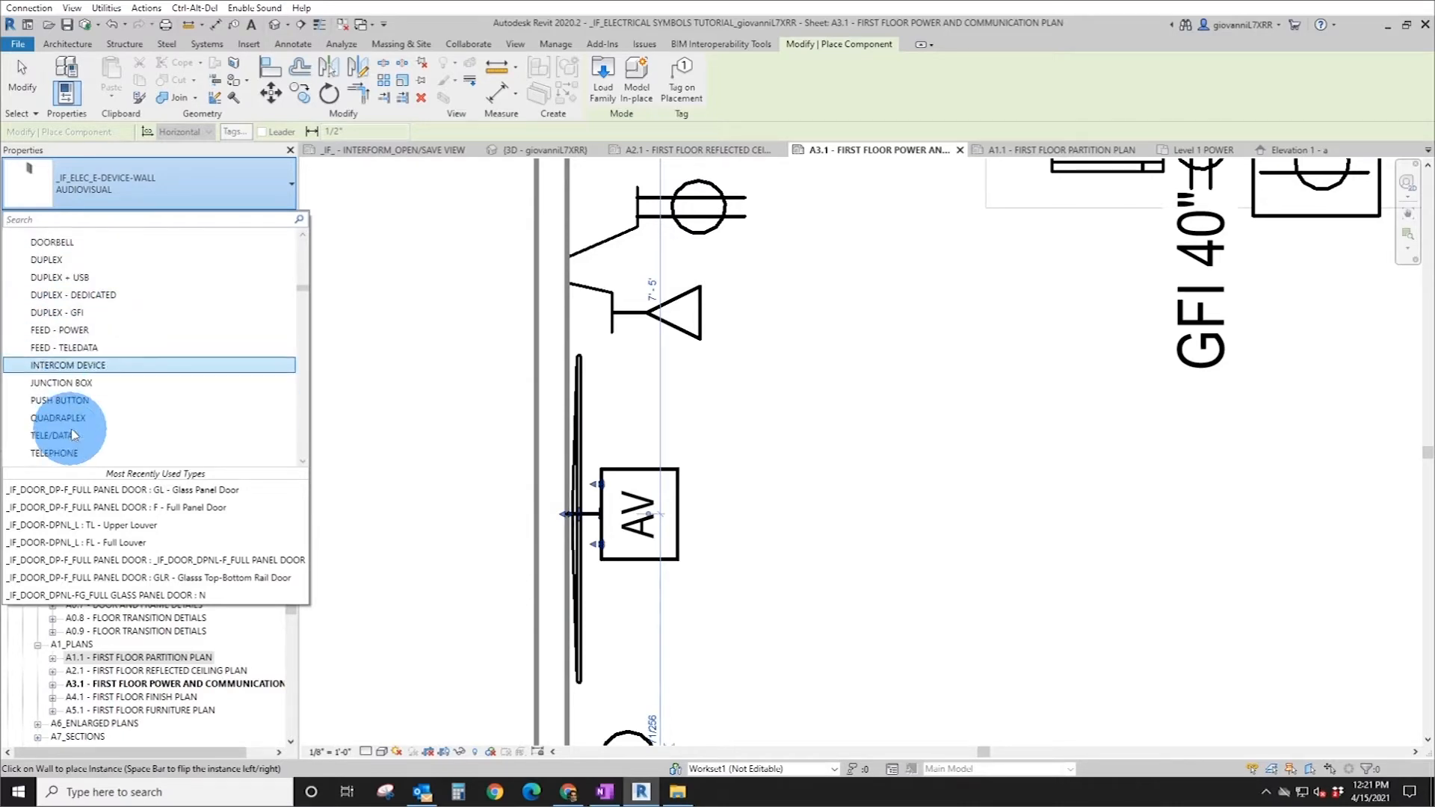
click(60, 383)
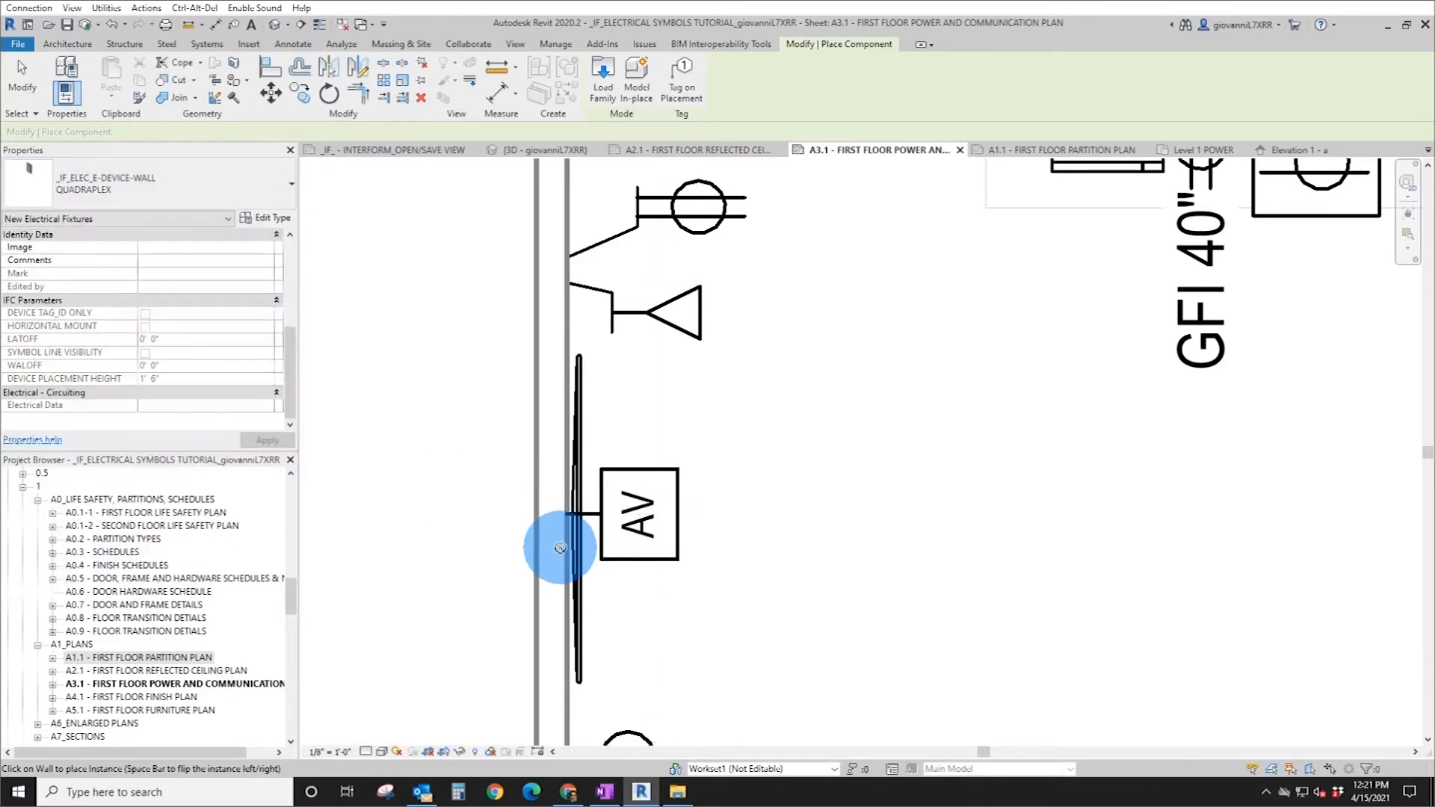
click(566, 544)
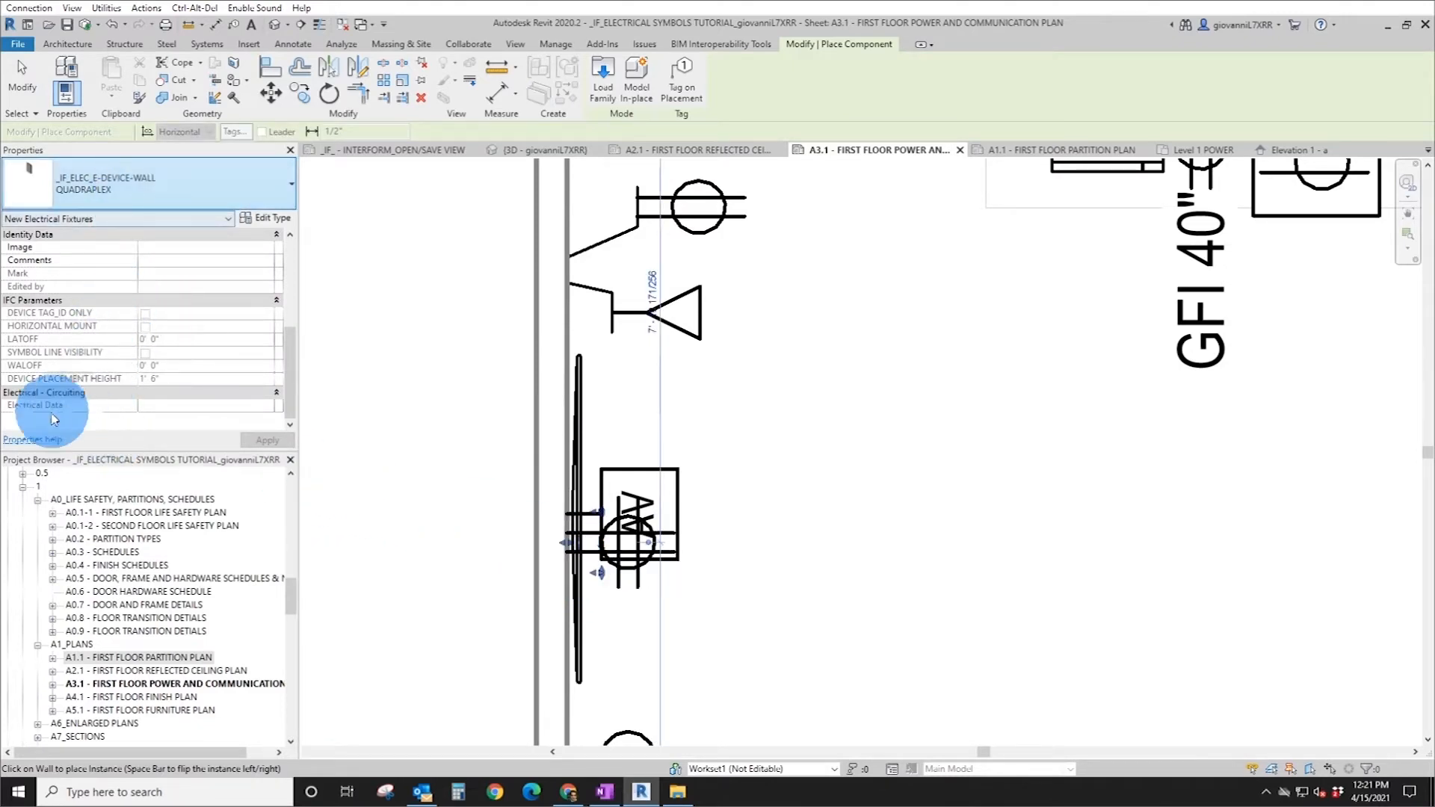
- Place a TELE/DATA wall device beside the quadraplex behind the flat-panel TV and end component placement
click(109, 211)
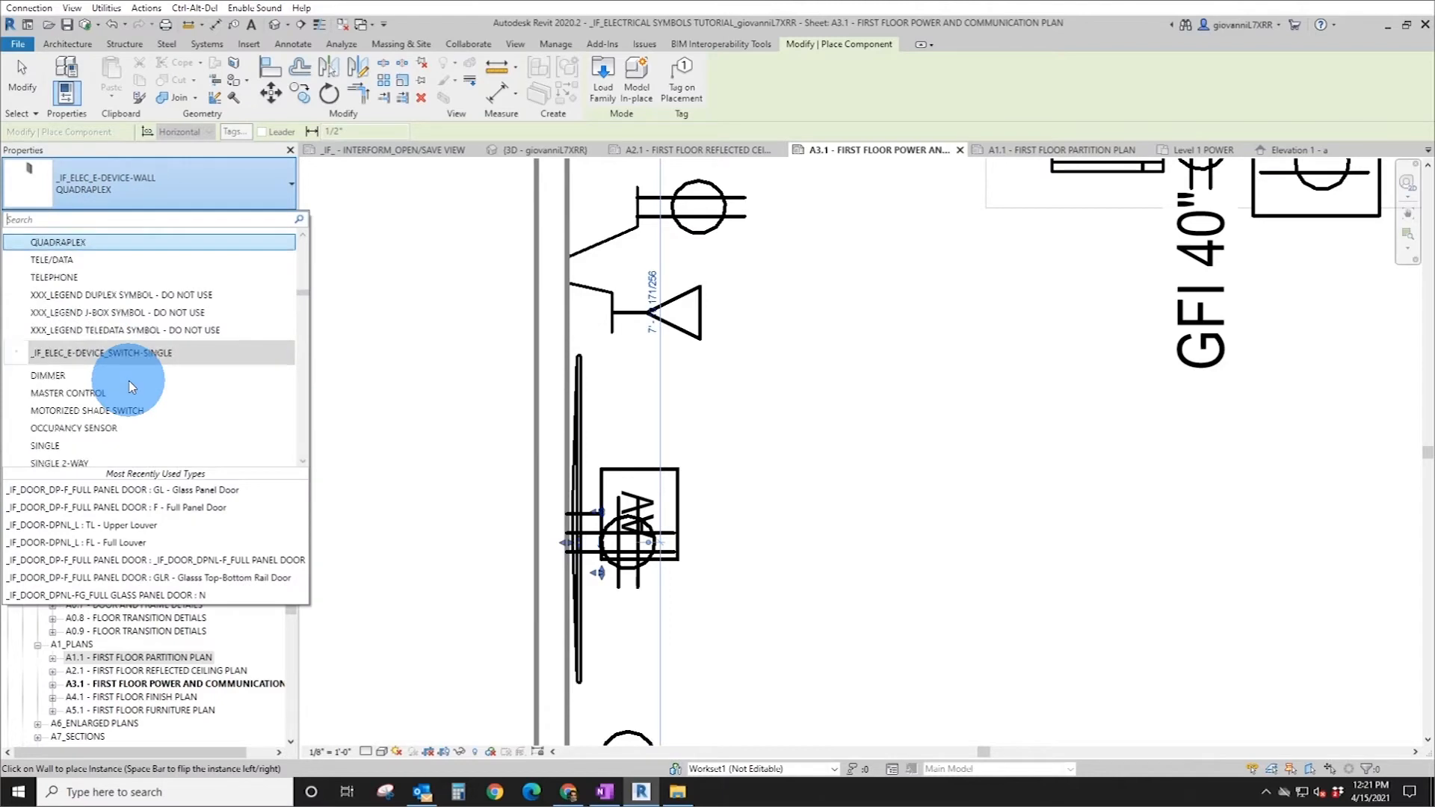
scroll(131, 381, down, 1)
scroll(135, 381, up, 2)
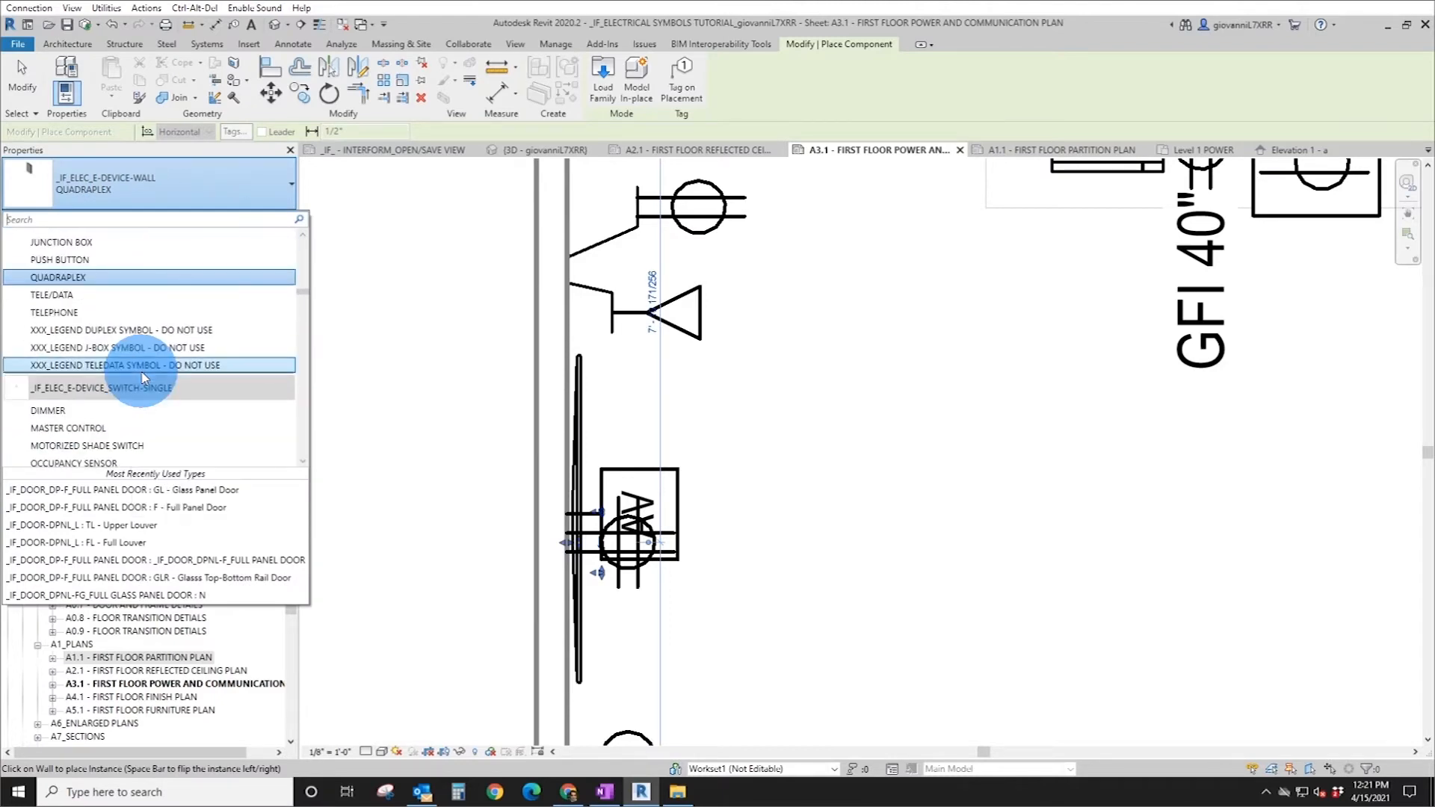
click(52, 294)
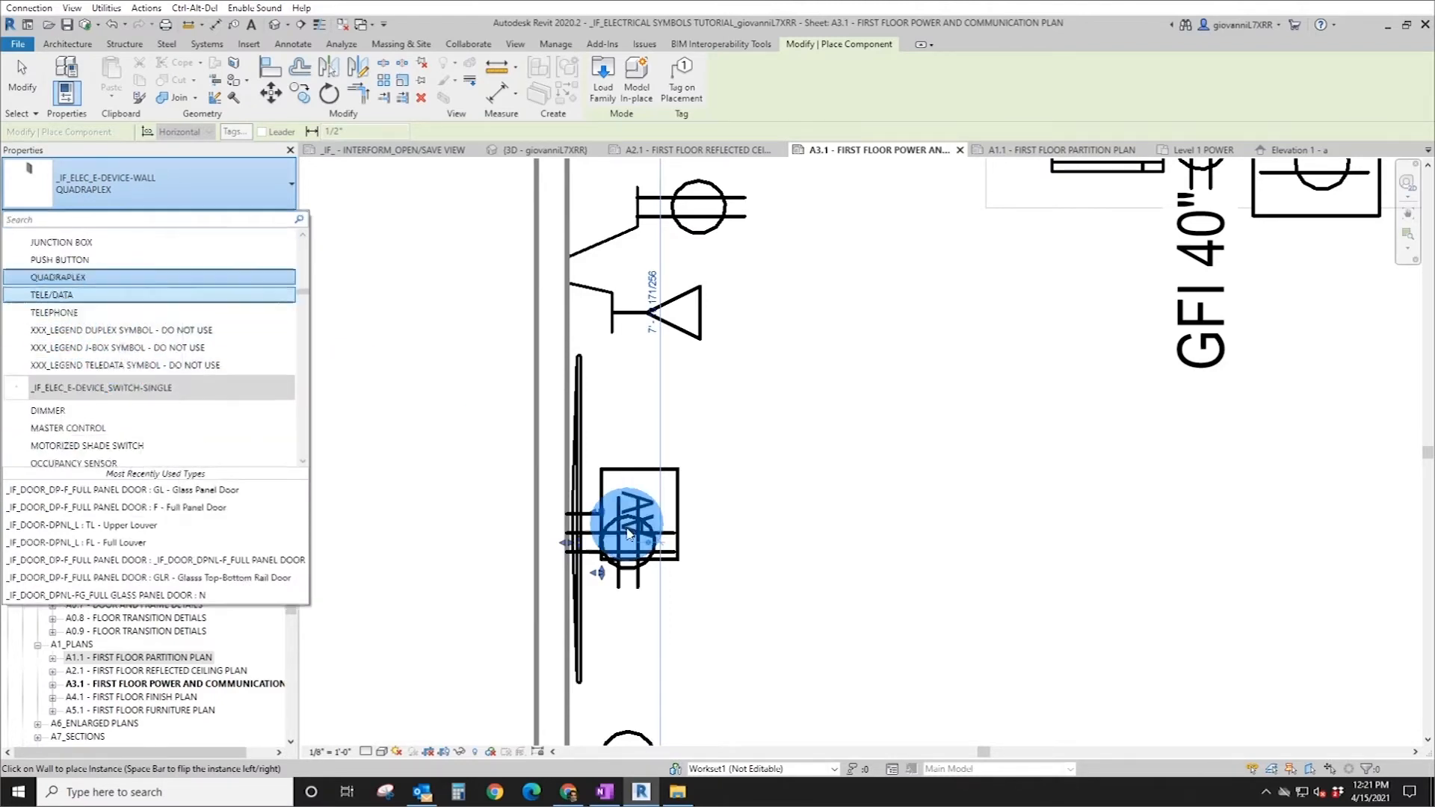
click(566, 581)
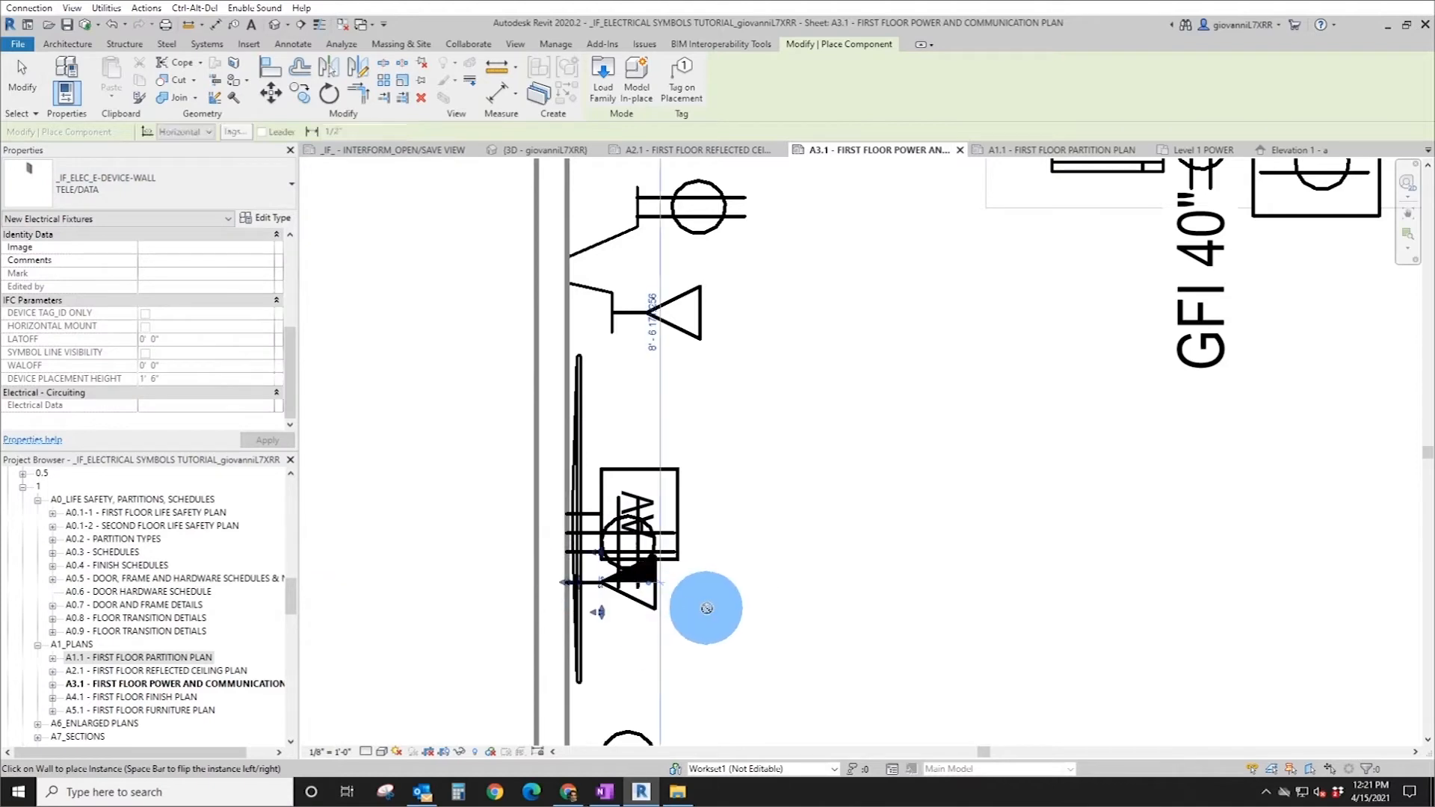
key(Escape)
key(Escape)
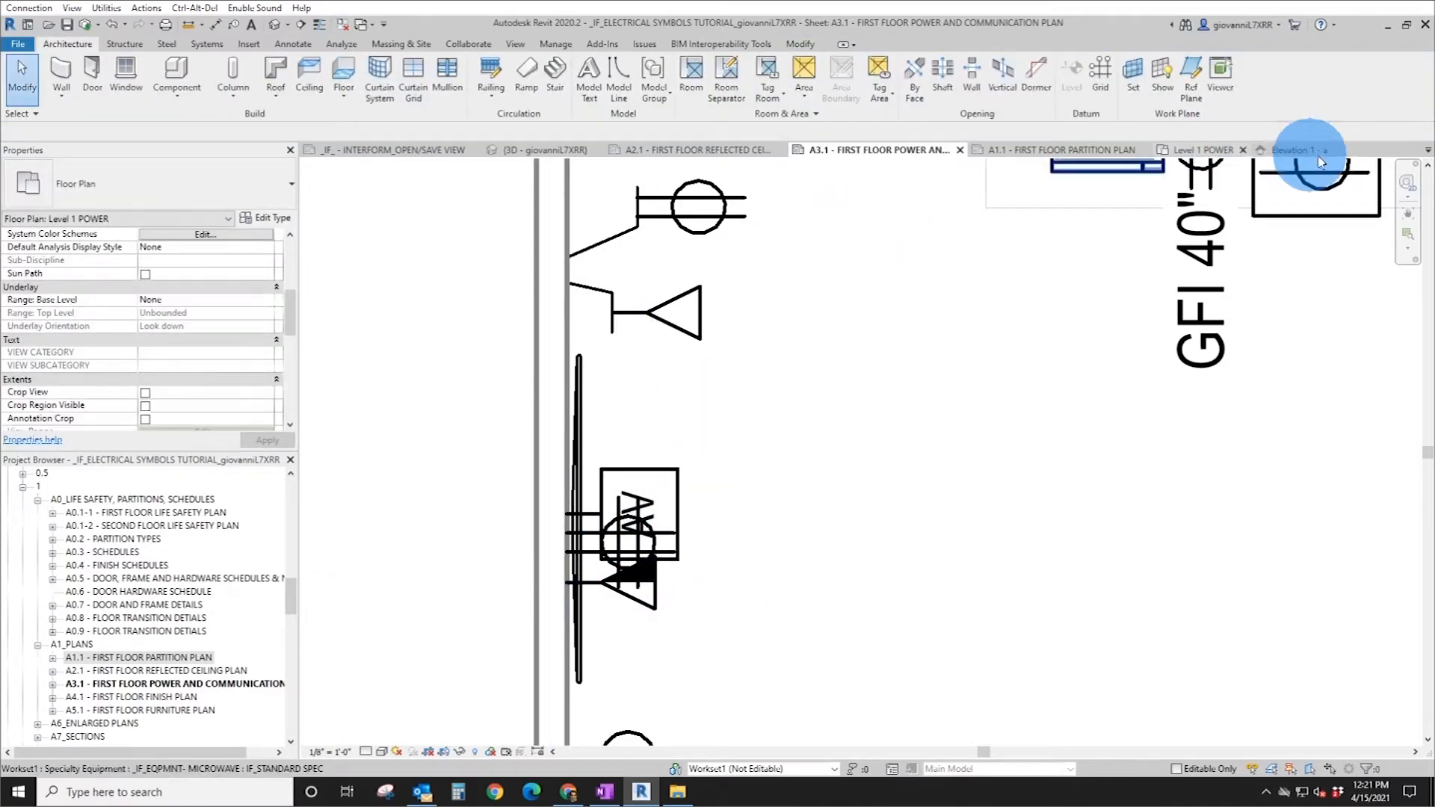
- In Elevation 1 - a, shift the audiovisual, quadraplex and tele/data devices together along the wall until the quadraplex is centred under the TV
click(1306, 157)
scroll(815, 482, up, 3)
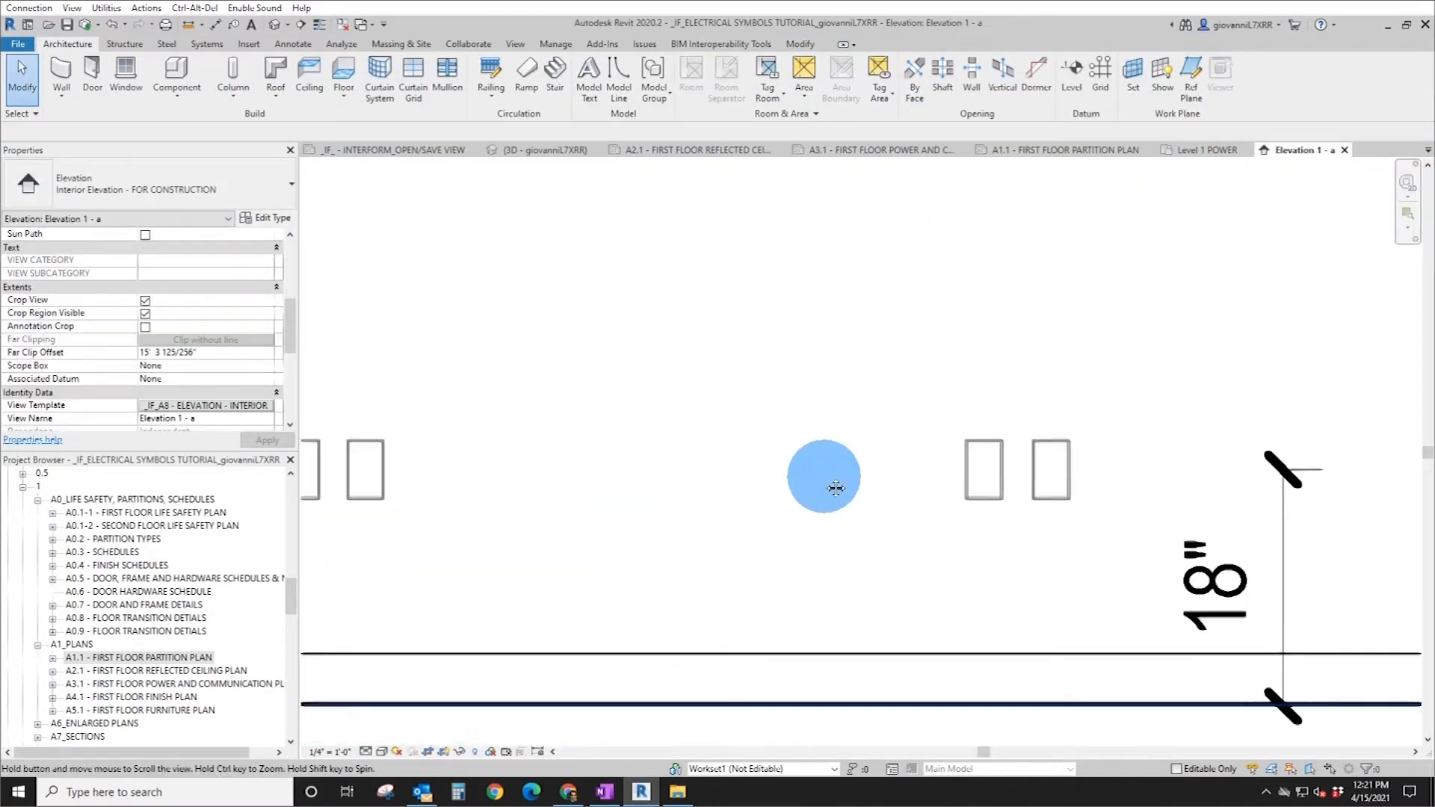
scroll(803, 488, down, 2)
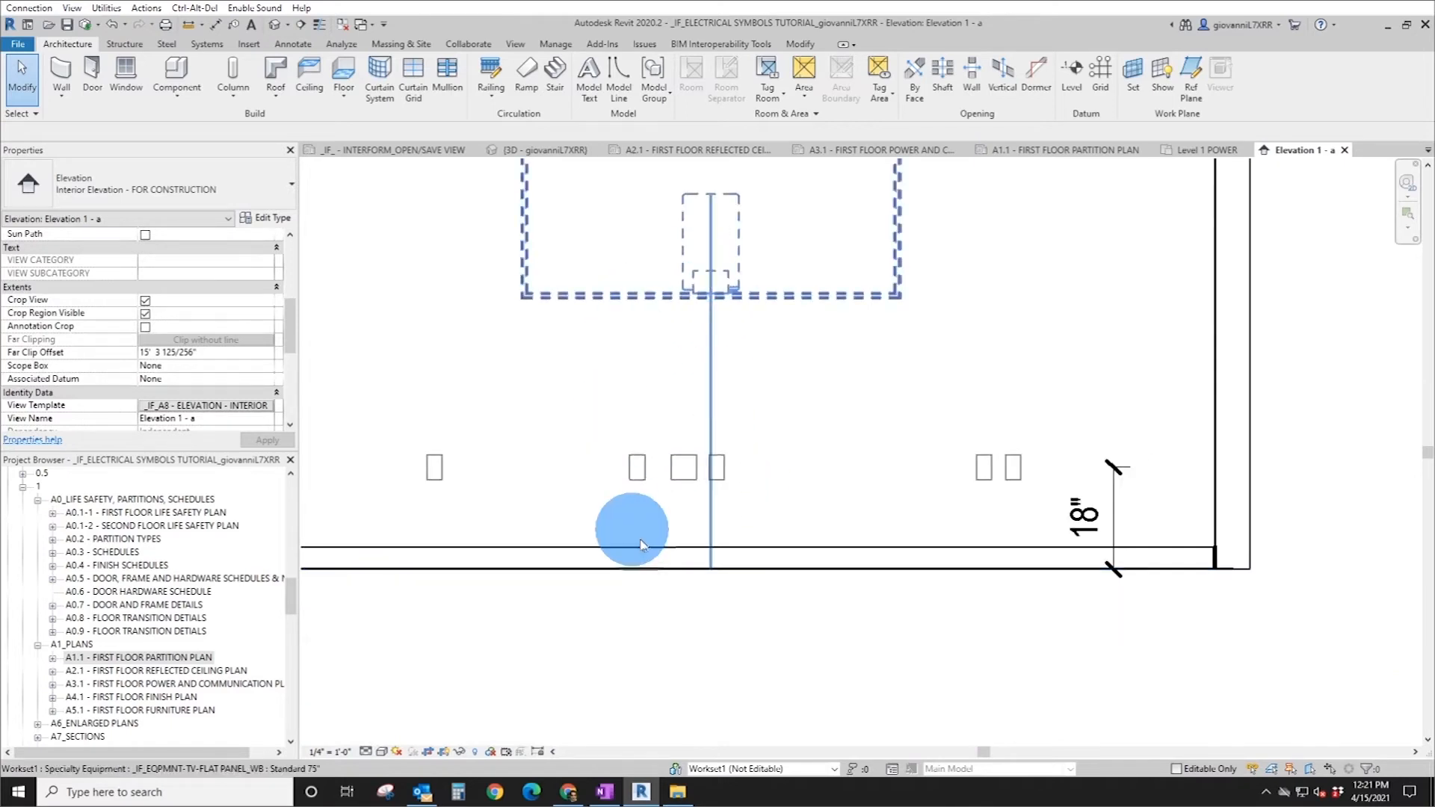
click(721, 485)
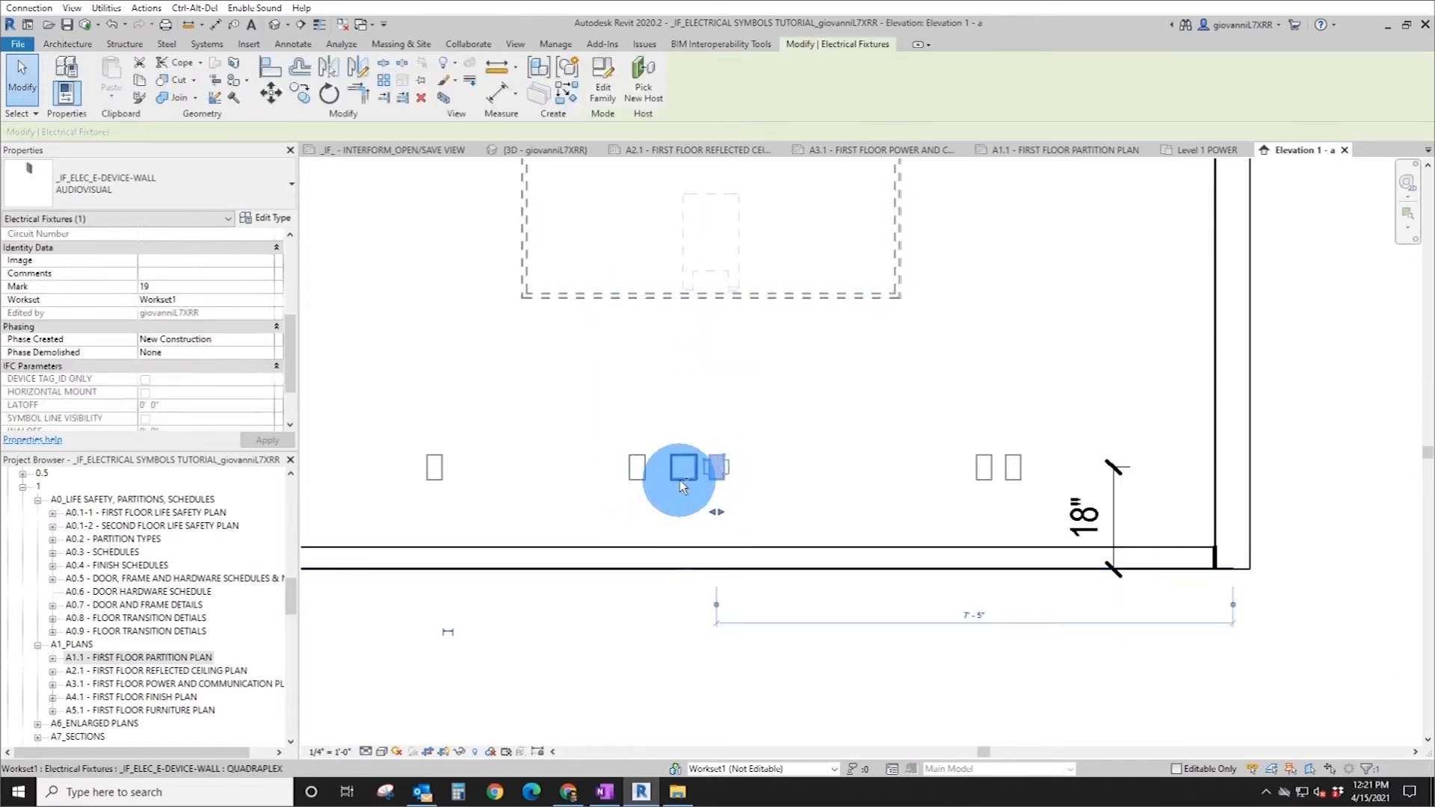
ctrl+click(681, 479)
ctrl+click(630, 480)
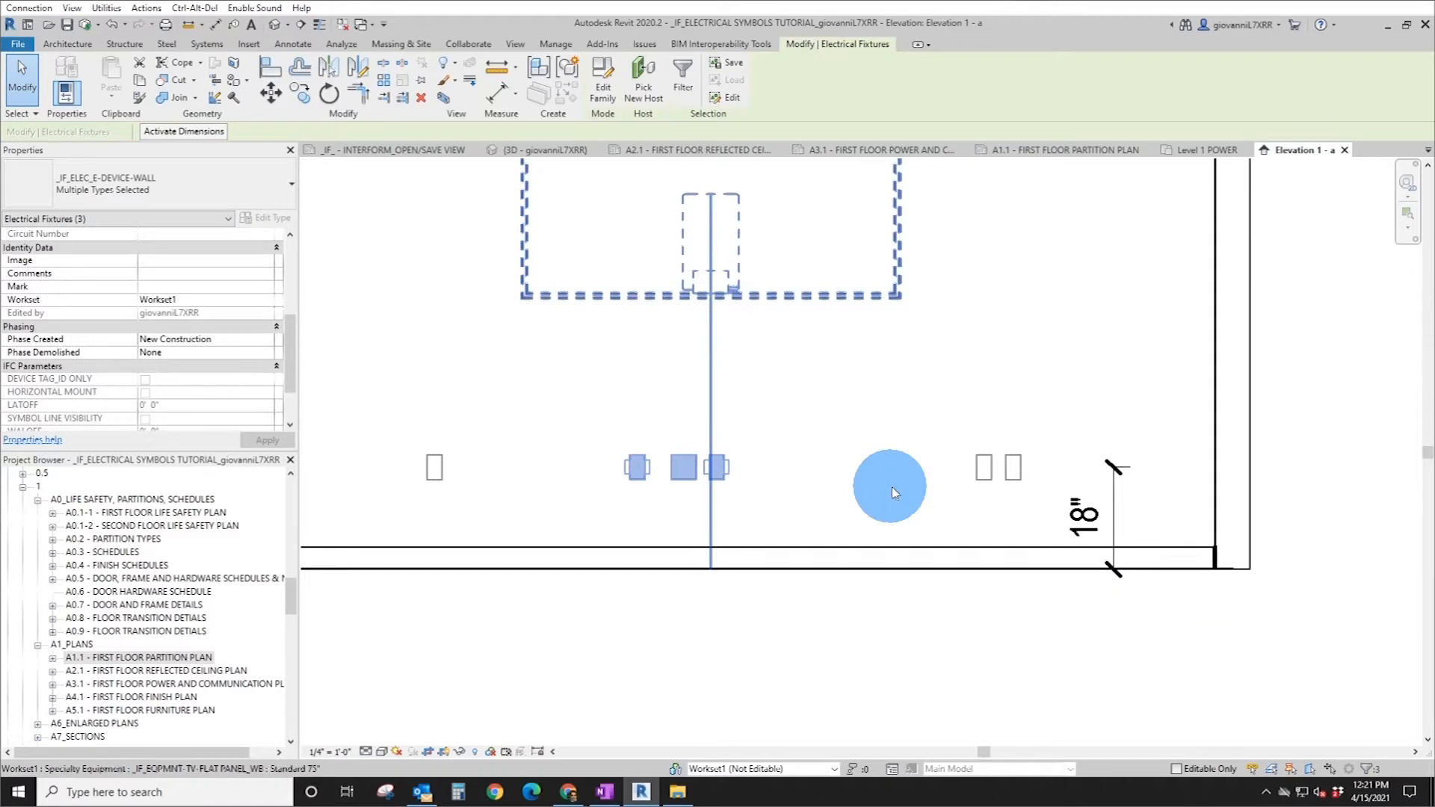
key(Right)
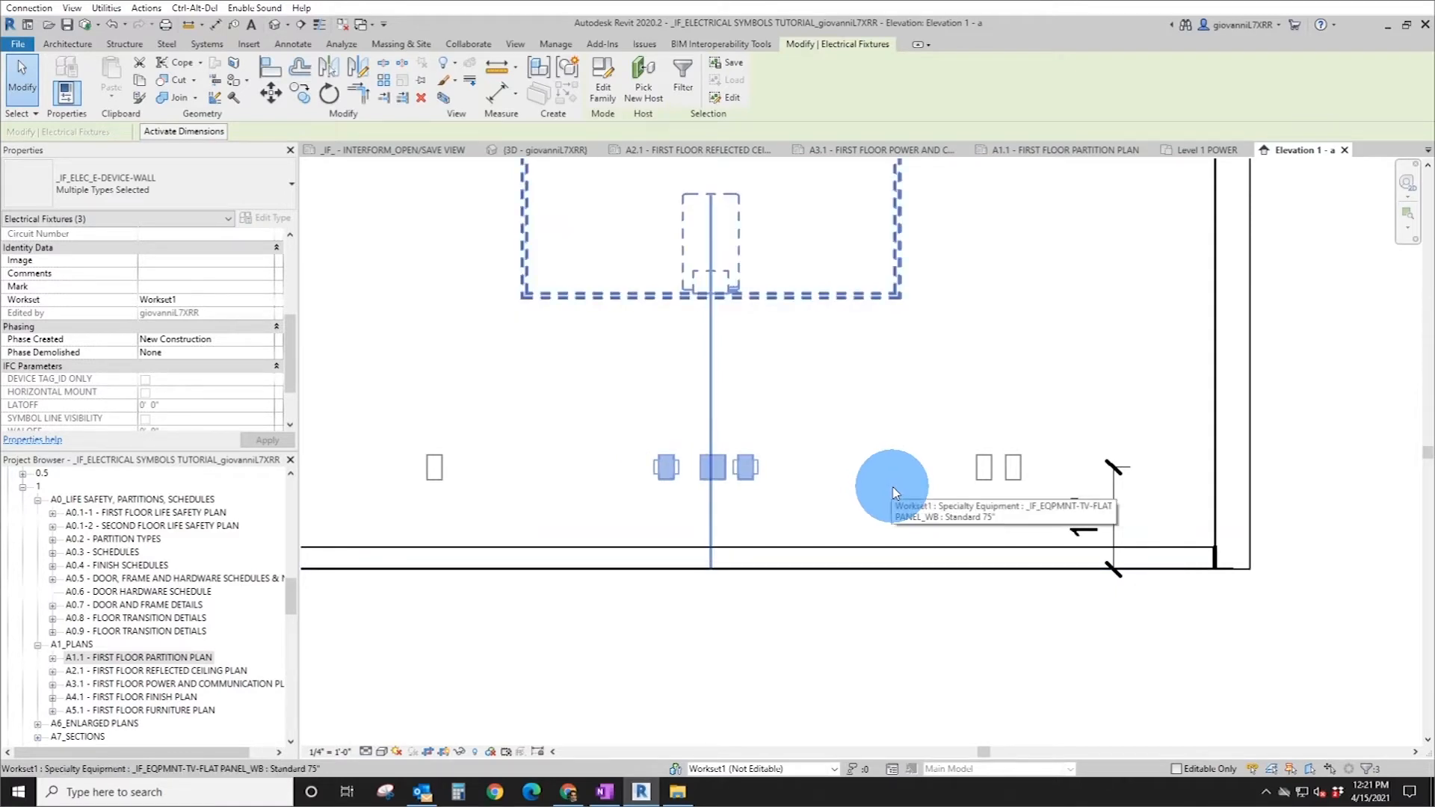
- Set the tele/data device's custom install height to 5' 6" so it sits behind the TV
click(720, 490)
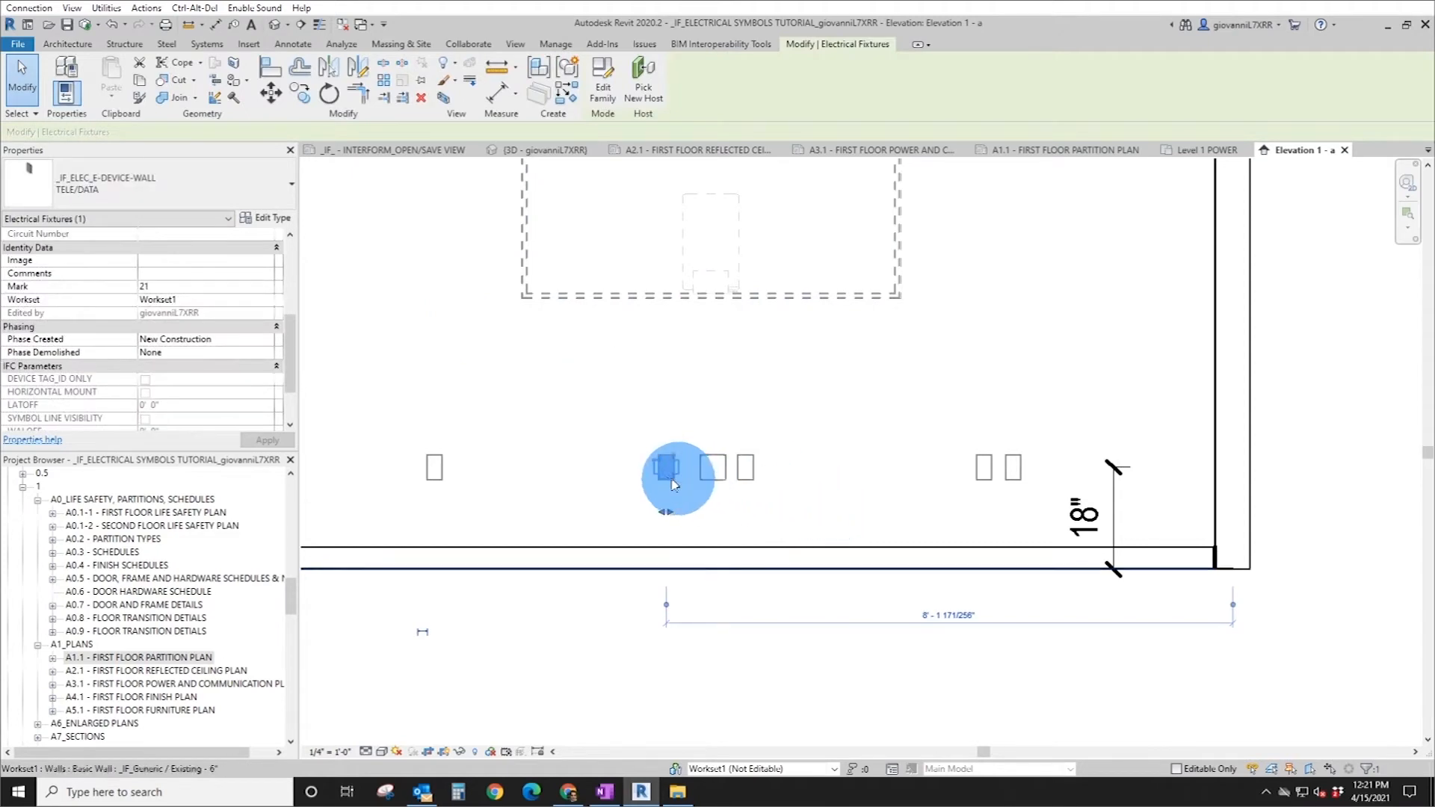
scroll(201, 329, up, 5)
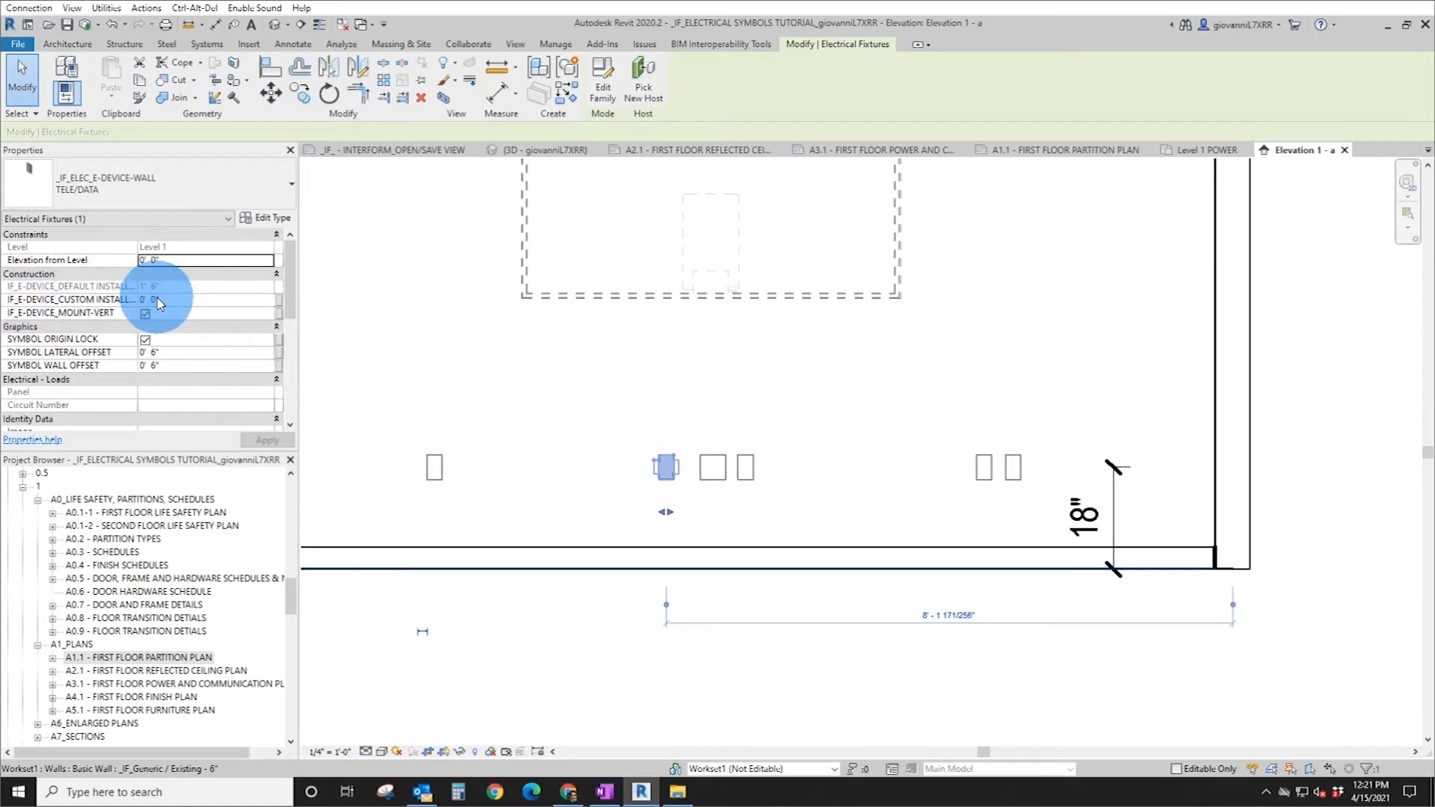
click(179, 299)
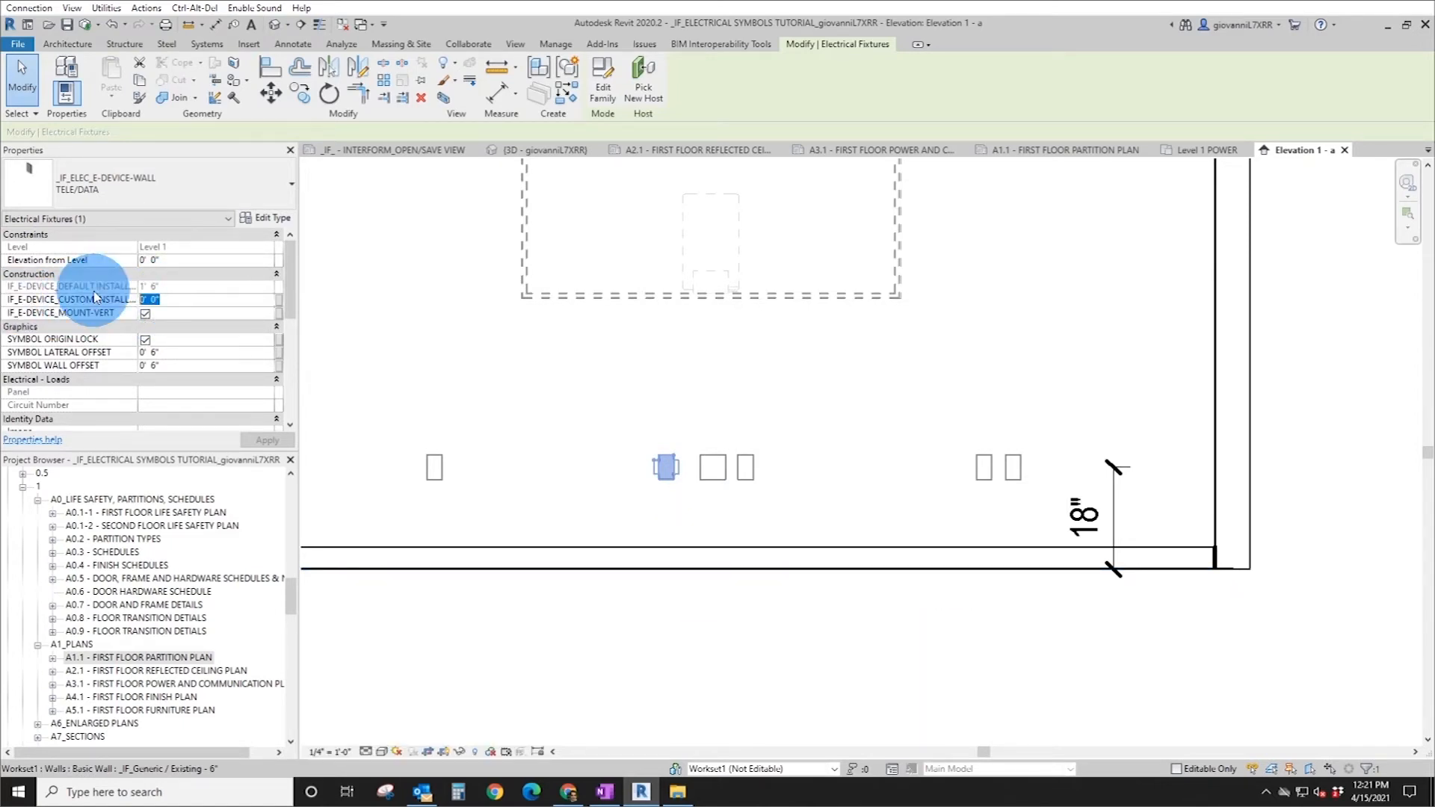
key(Return)
middle_drag(805, 360, 828, 500)
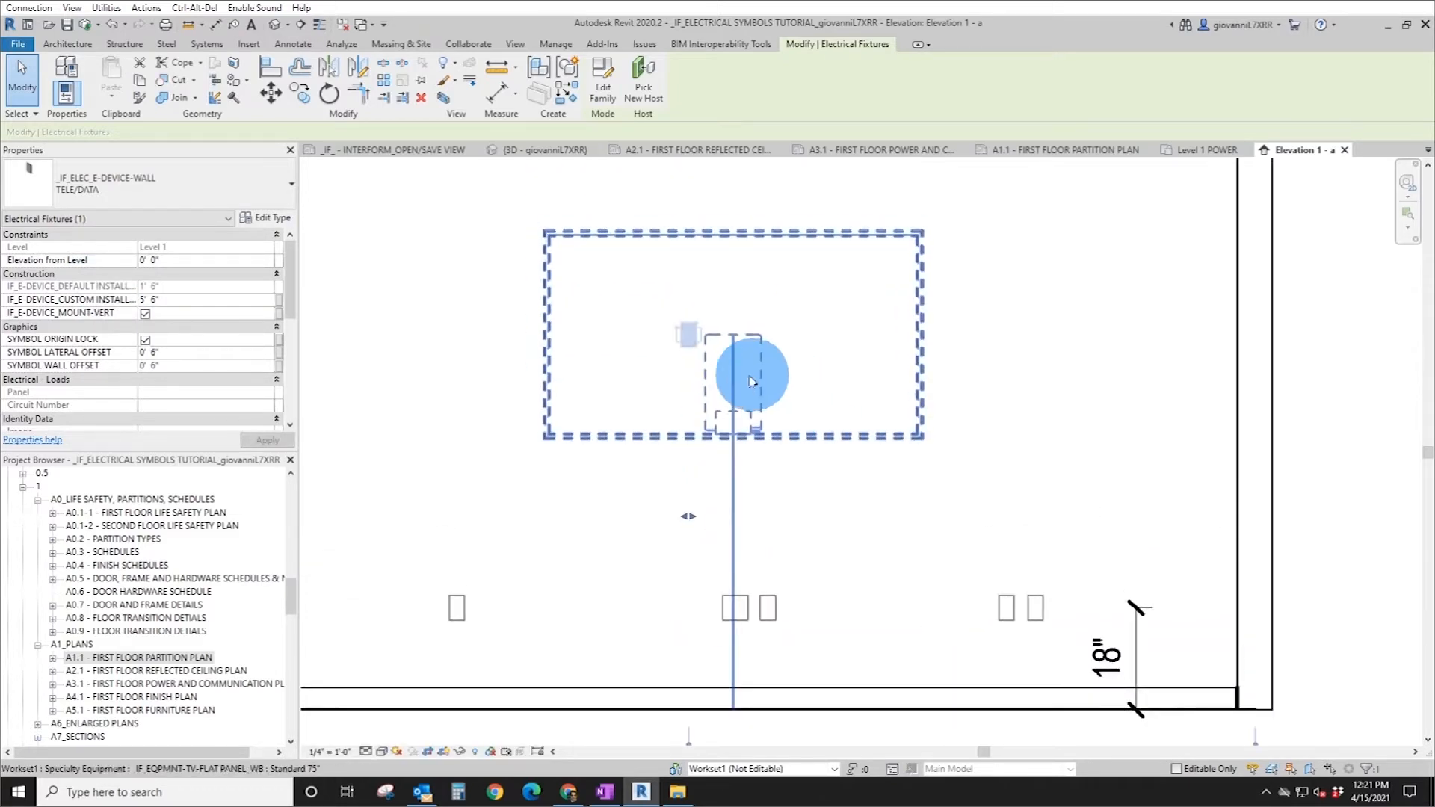
- Set the custom install height of the quadraplex and the audiovisual device to 5' 6"
click(738, 607)
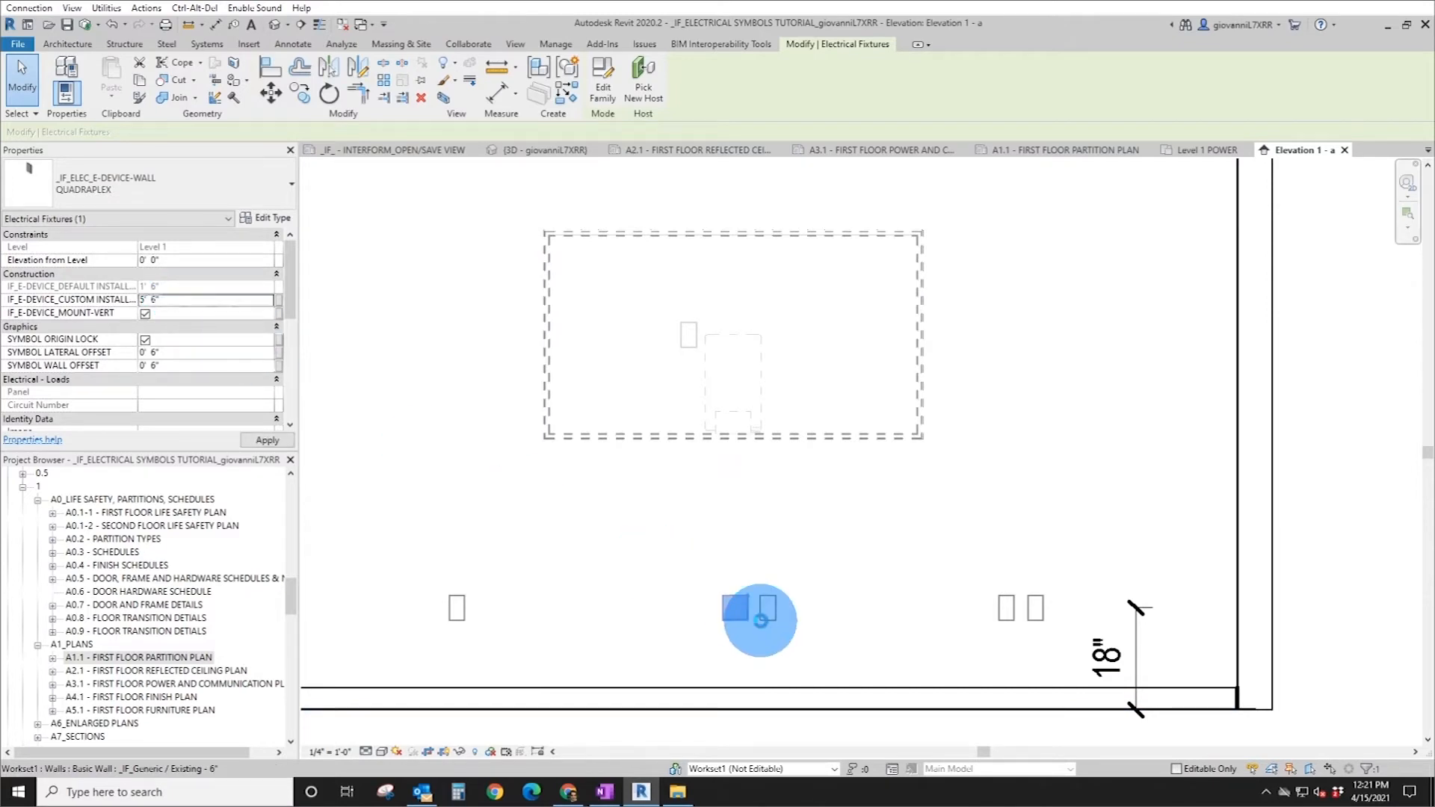
key(Return)
click(772, 605)
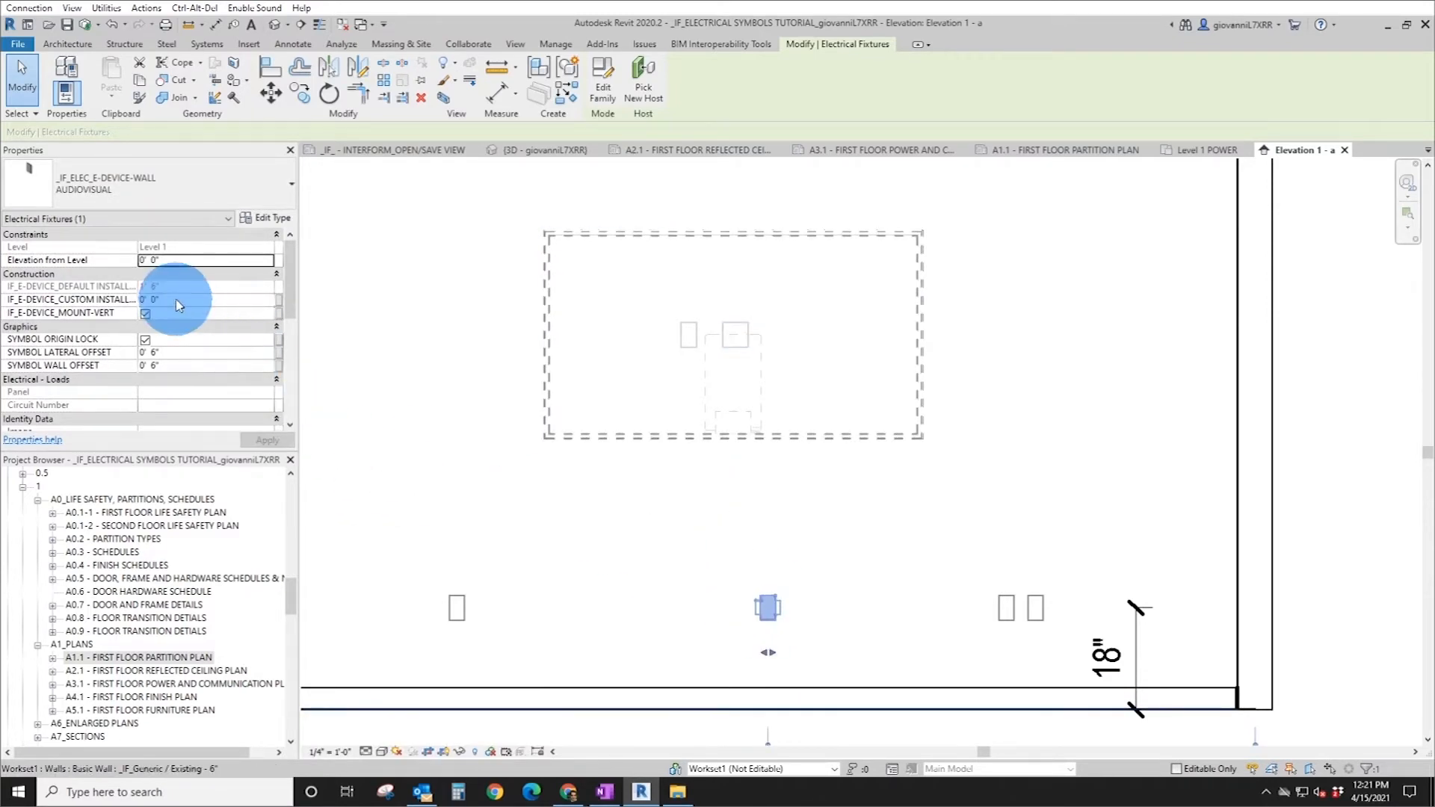
click(209, 299)
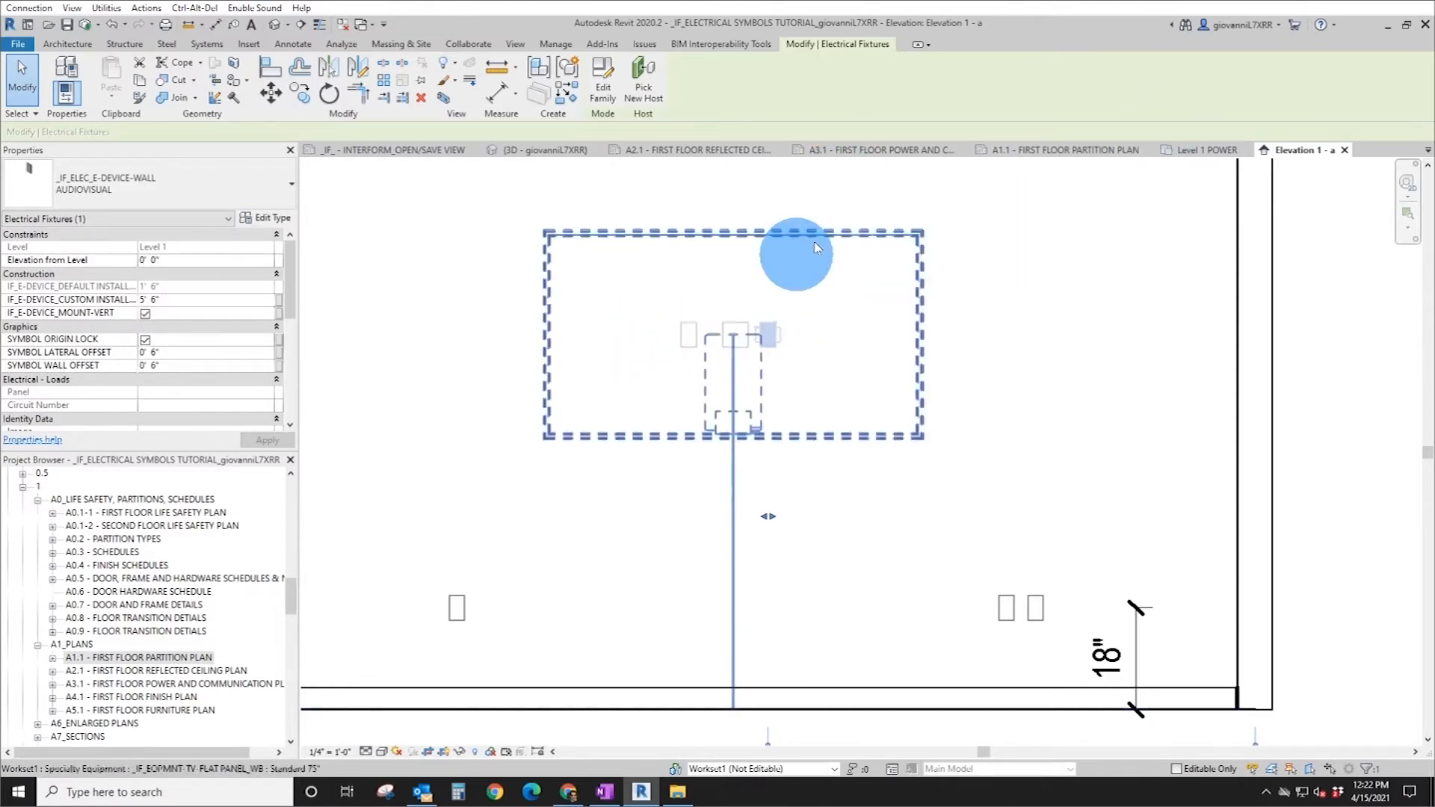
- In the Level 1 POWER plan, turn off the tele/data device's Symbol Origin Lock and flip its symbol away from the quadraplex
click(1190, 154)
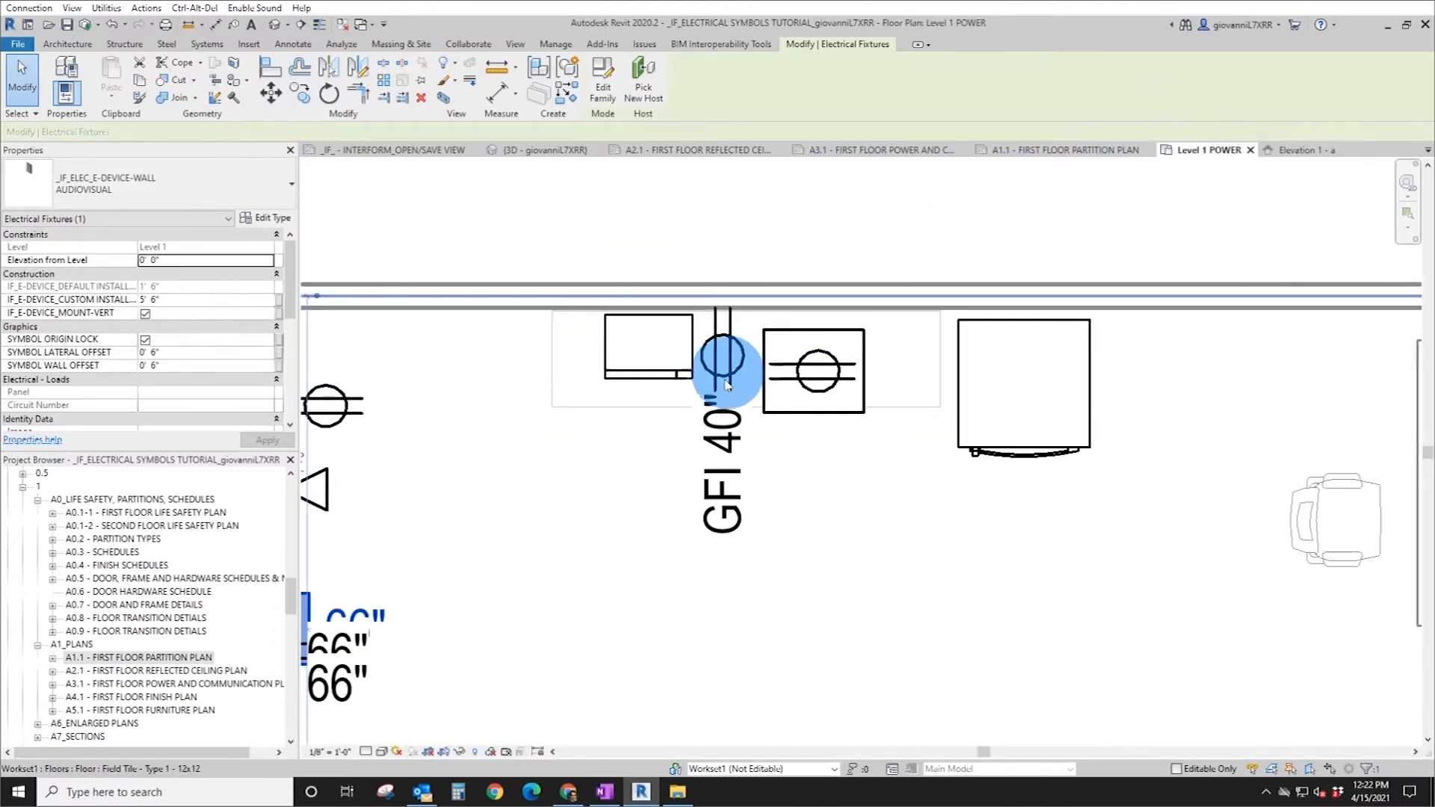
middle_drag(641, 439, 701, 526)
scroll(700, 526, up, 3)
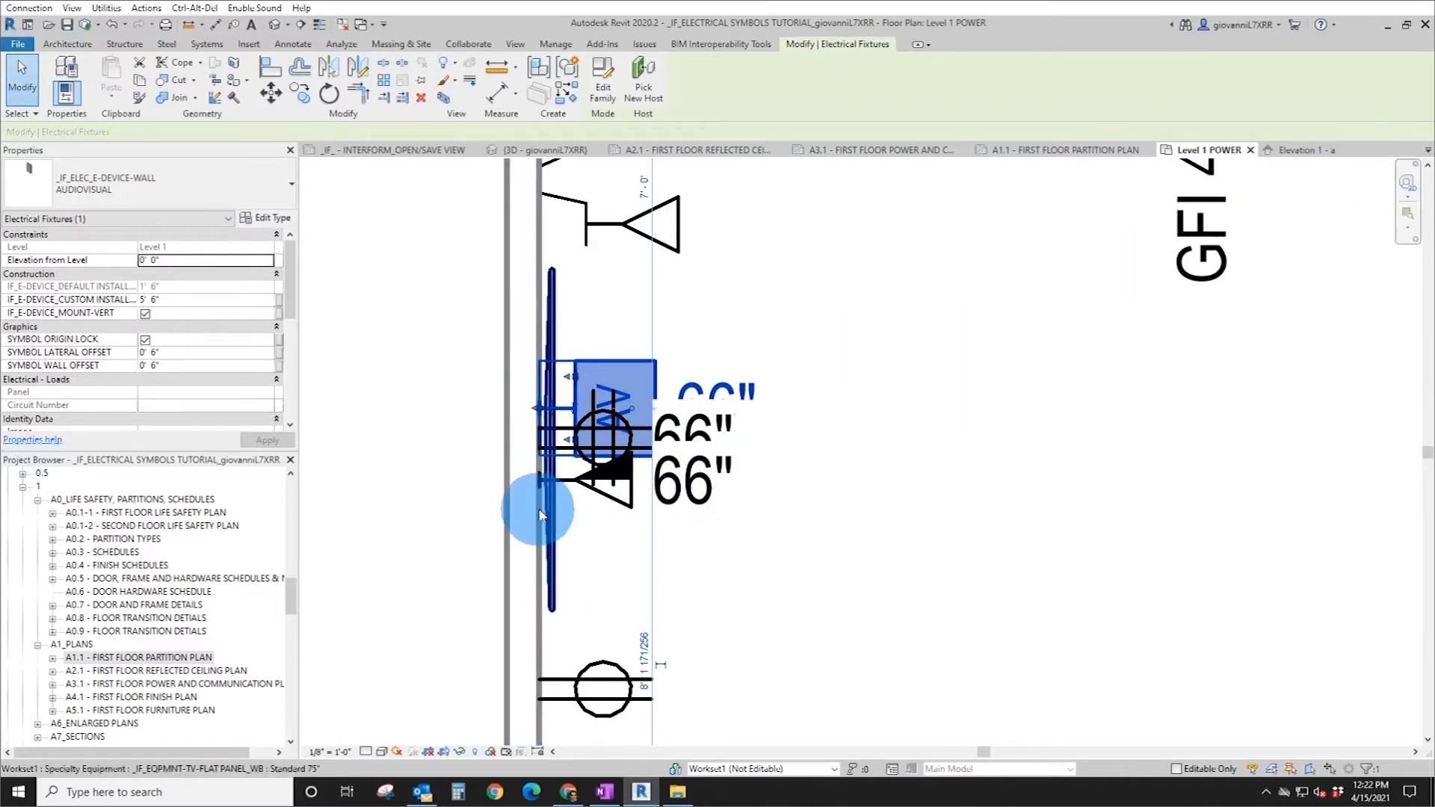
click(578, 488)
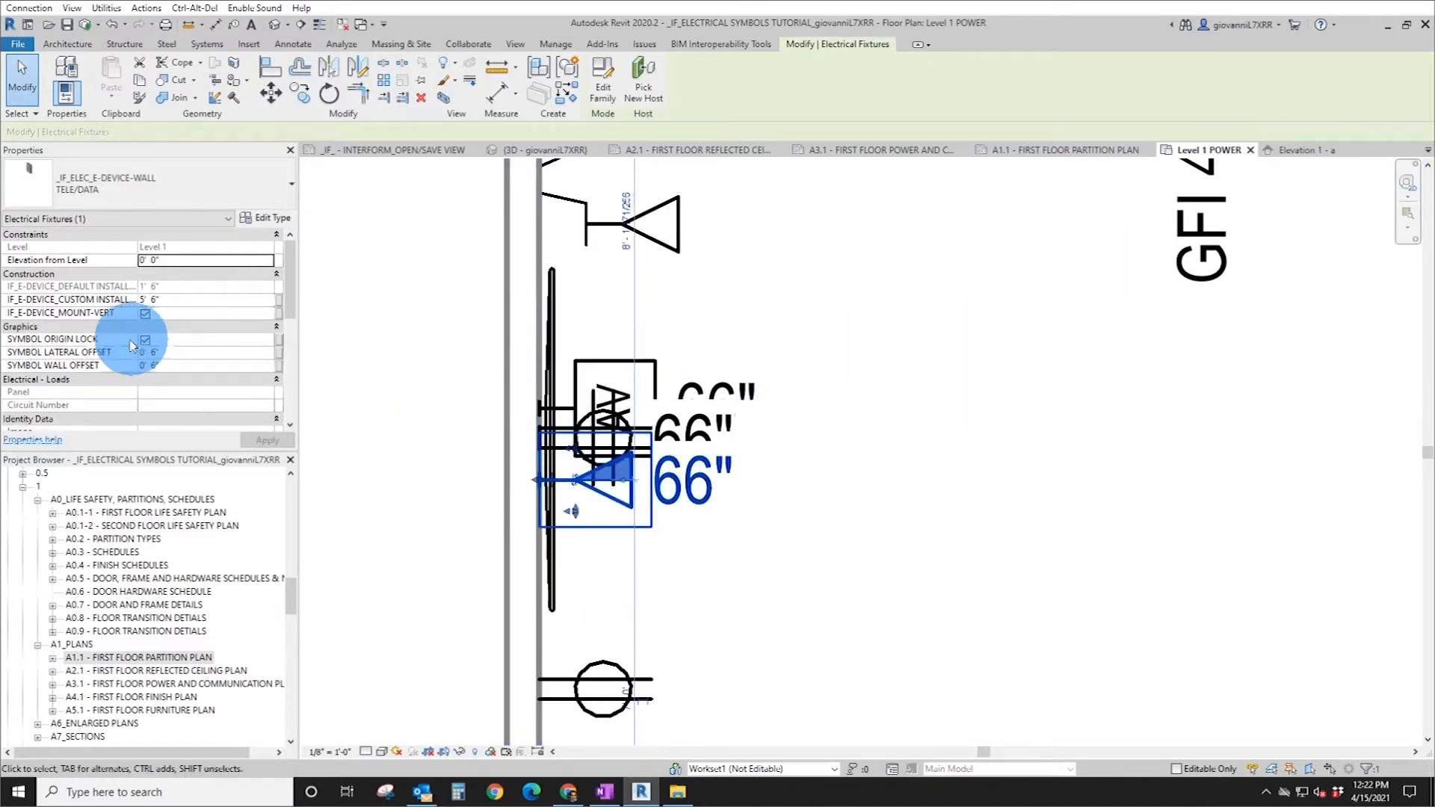
click(75, 354)
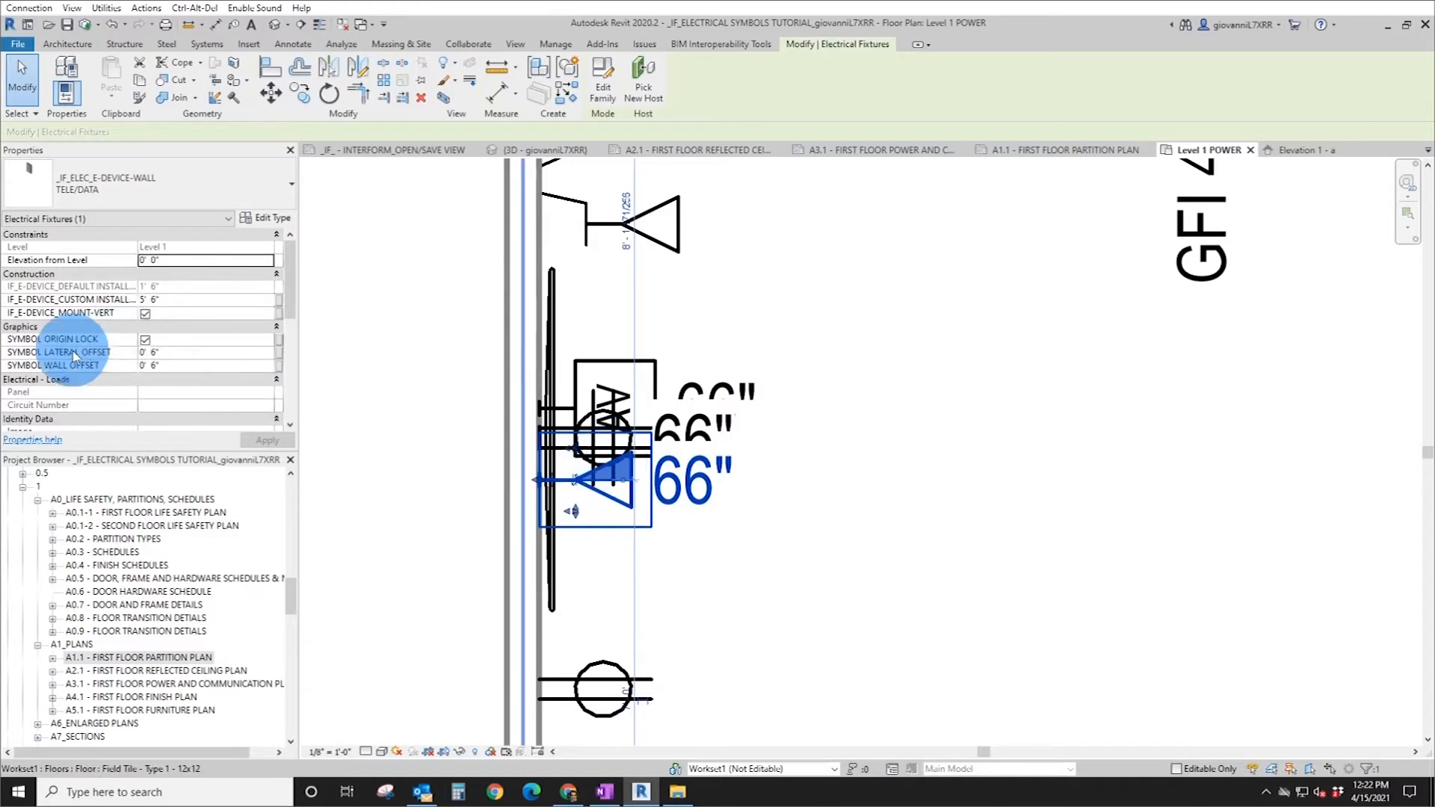
click(145, 341)
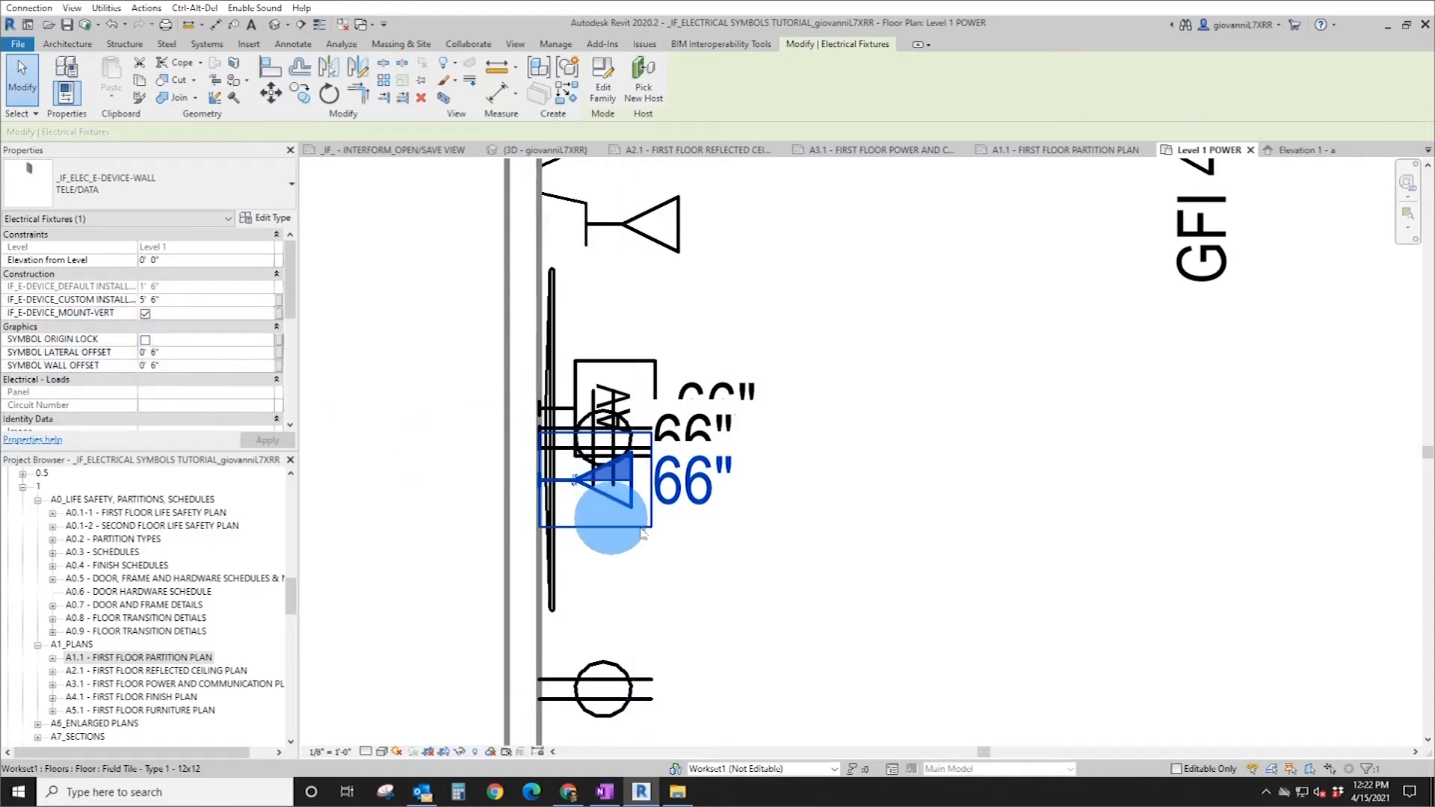
scroll(578, 491, up, 4)
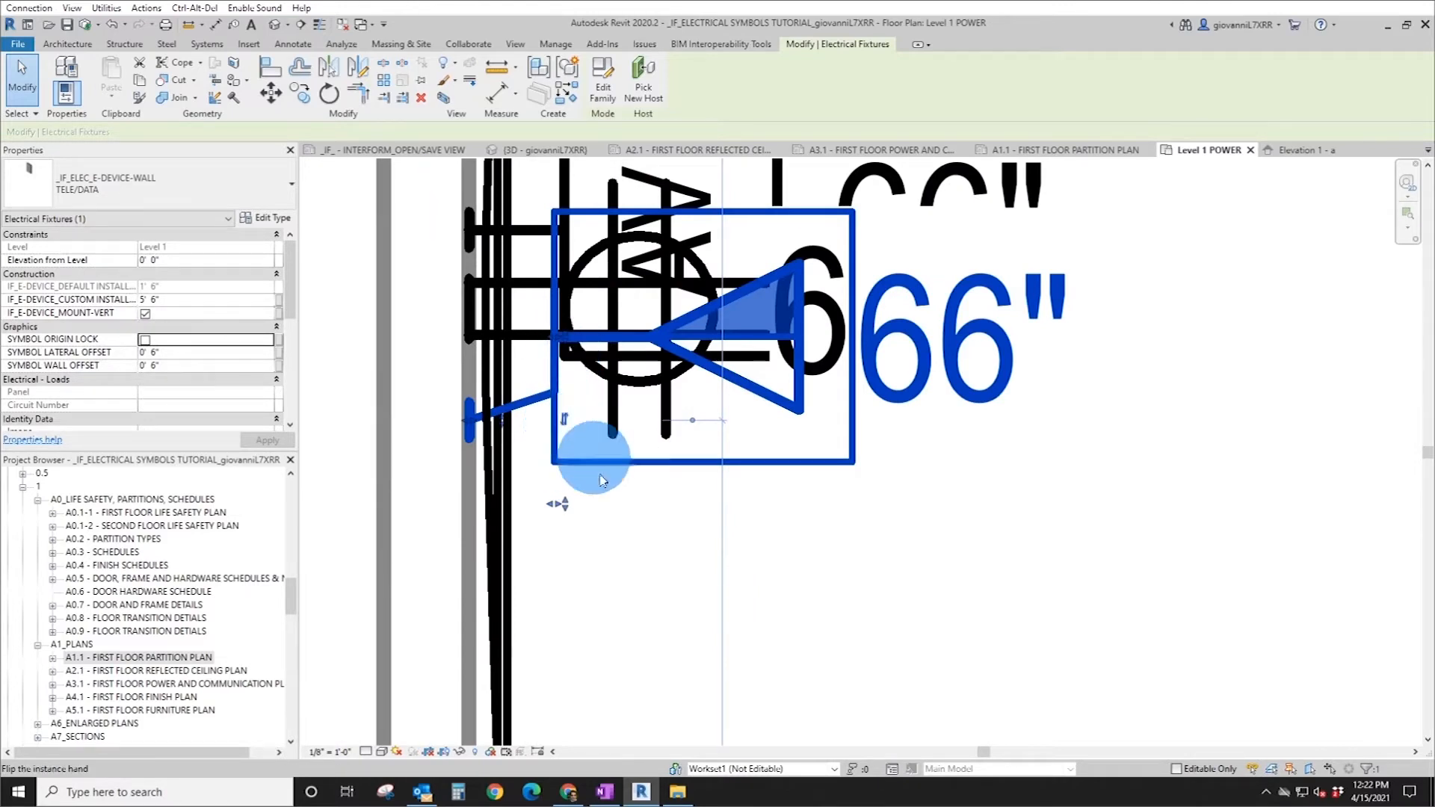
click(607, 504)
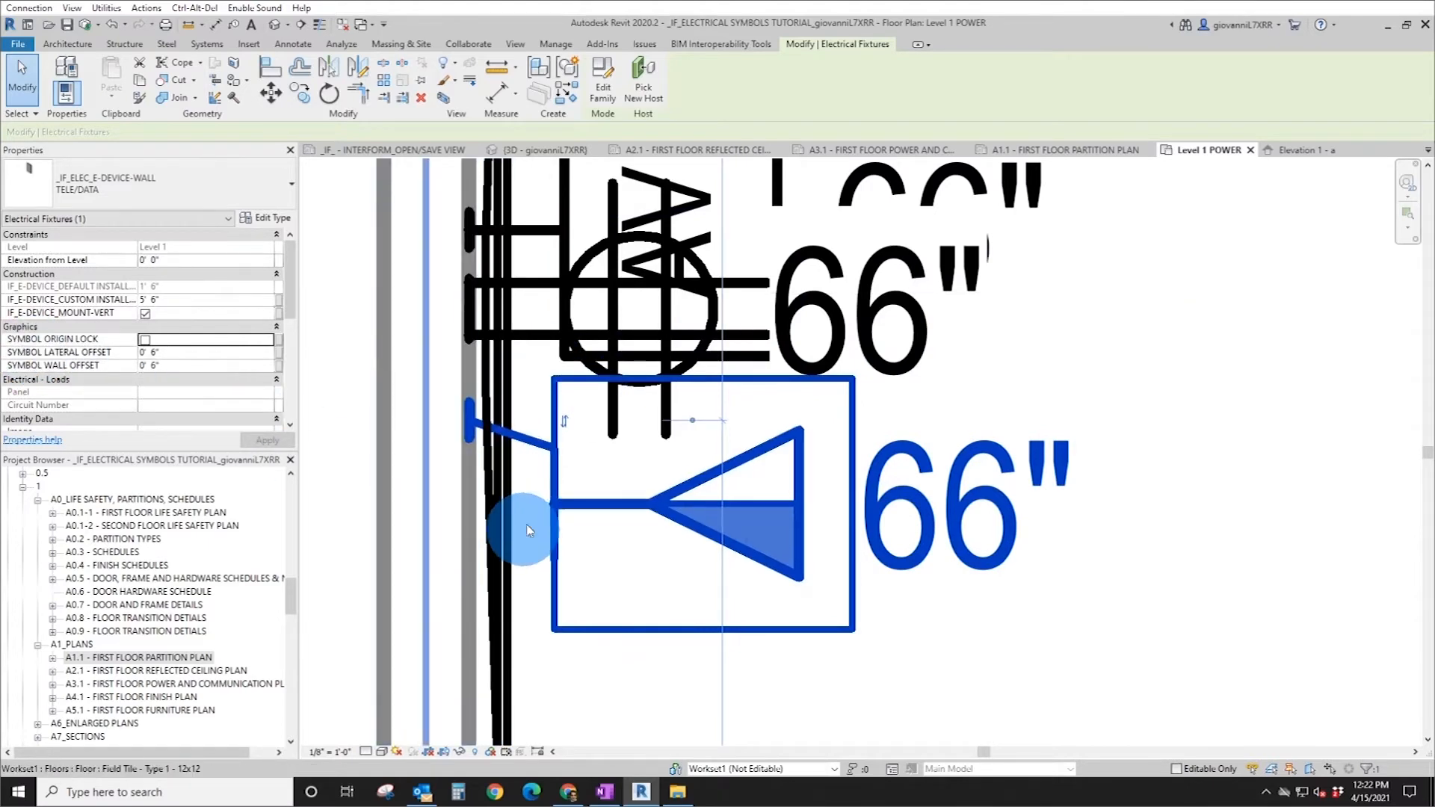
- Move the tele/data symbol farther from the wall, to a symbol wall offset of about 10"
click(531, 447)
click(471, 428)
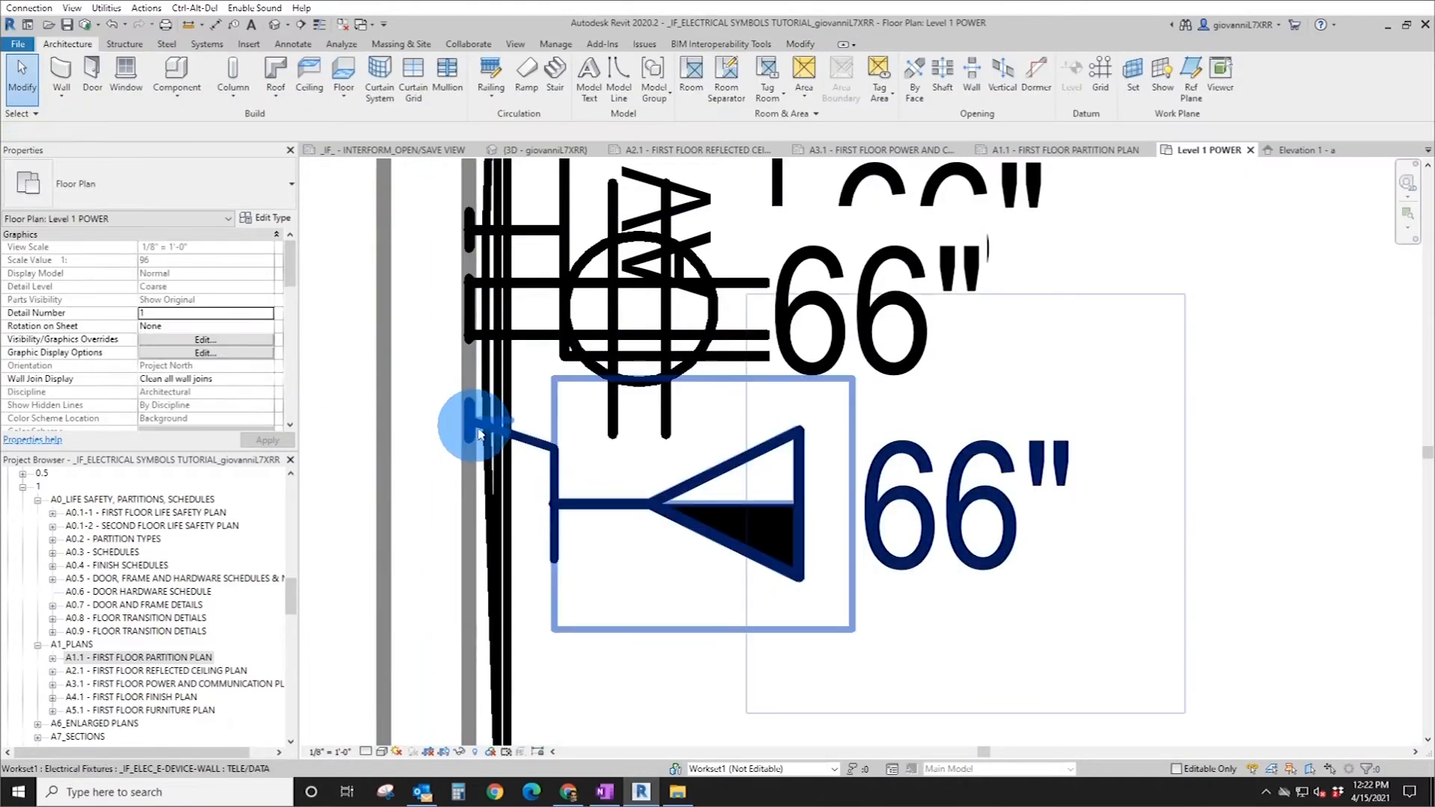
click(479, 433)
scroll(576, 516, up, 5)
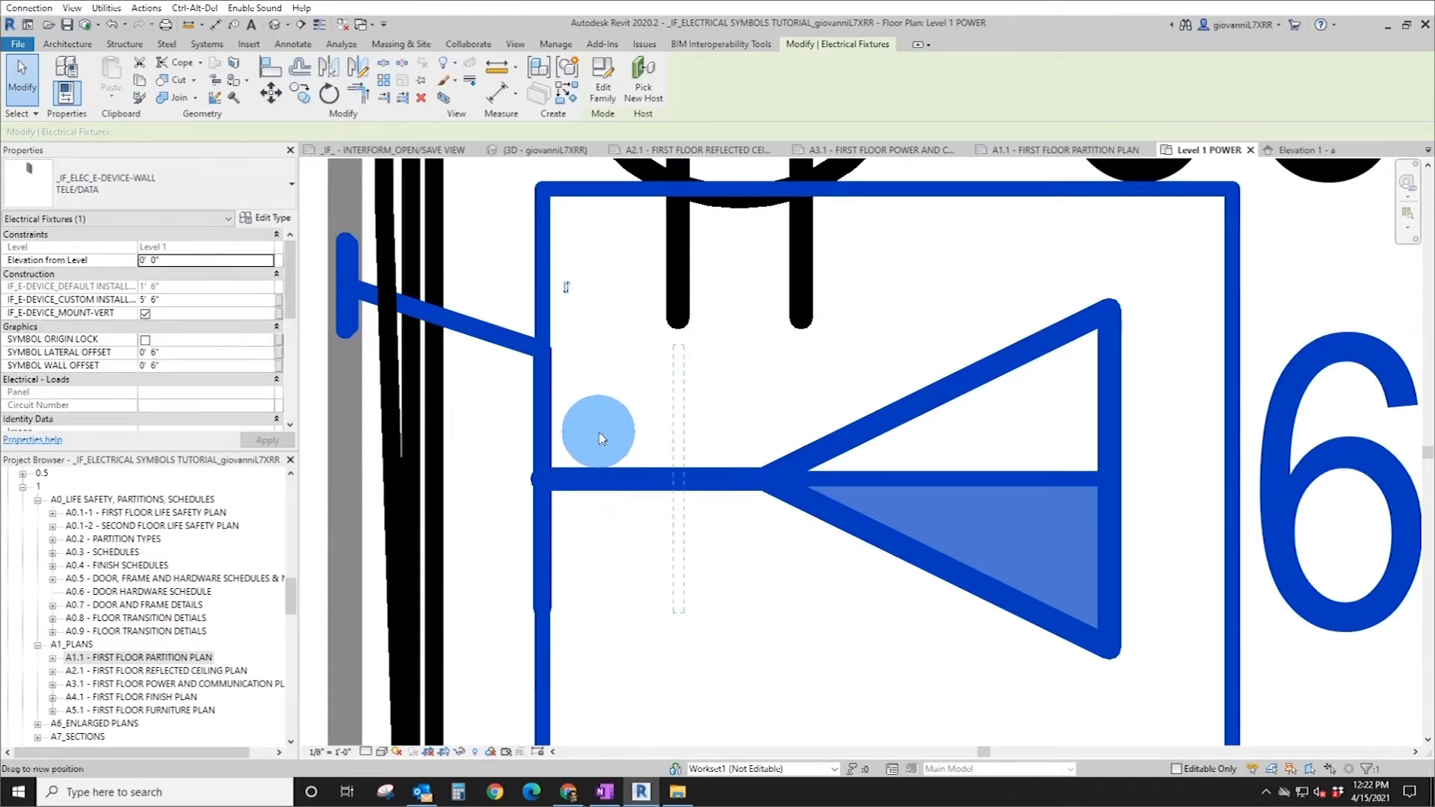
drag(602, 439, 602, 427)
scroll(675, 480, down, 3)
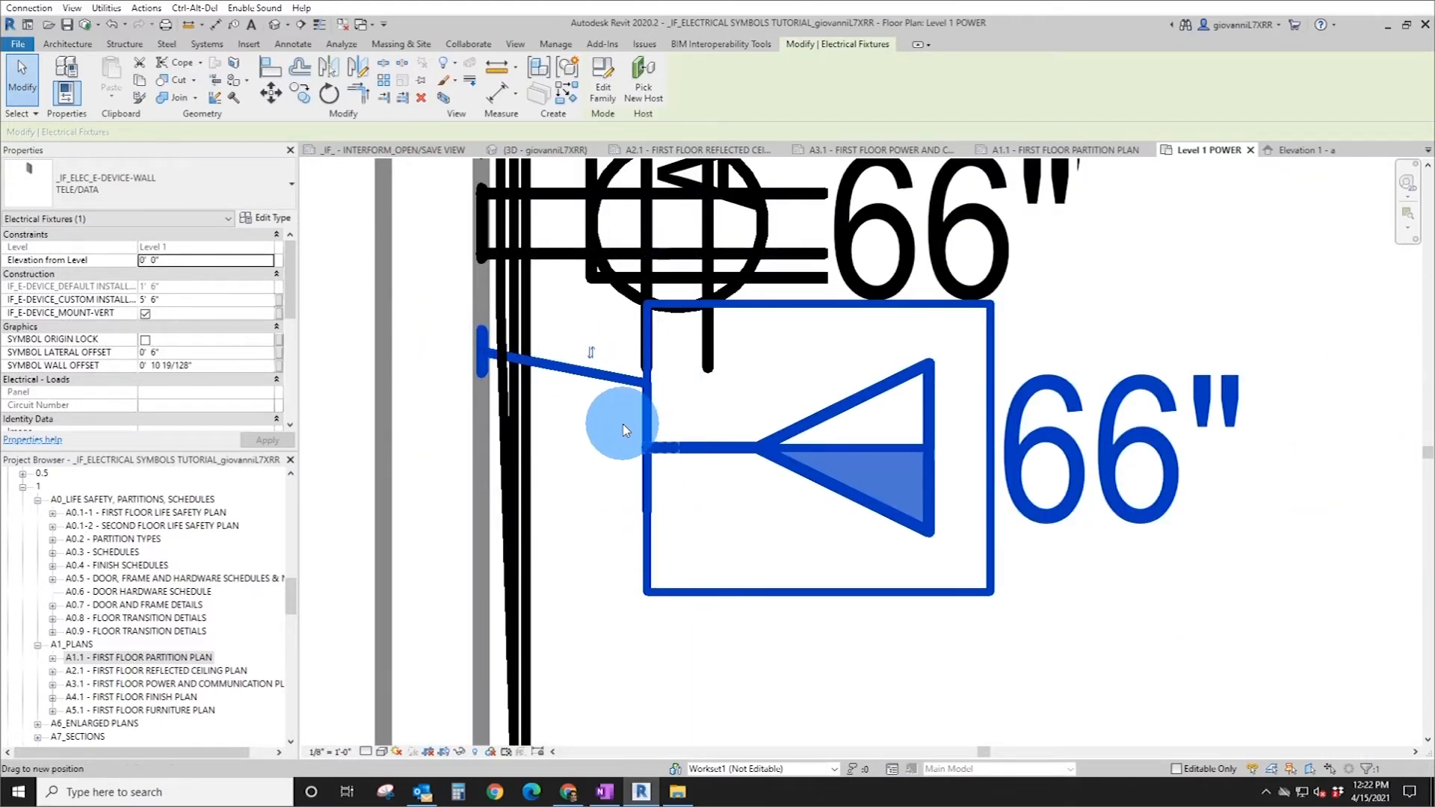
- Move the tele/data symbol farther along the wall from the quadraplex, to a symbol lateral offset of about 1' 0 3/4"
mouse_move(625, 423)
mouse_down()
mouse_move(720, 417)
mouse_move(628, 424)
mouse_up()
scroll(628, 424, down, 4)
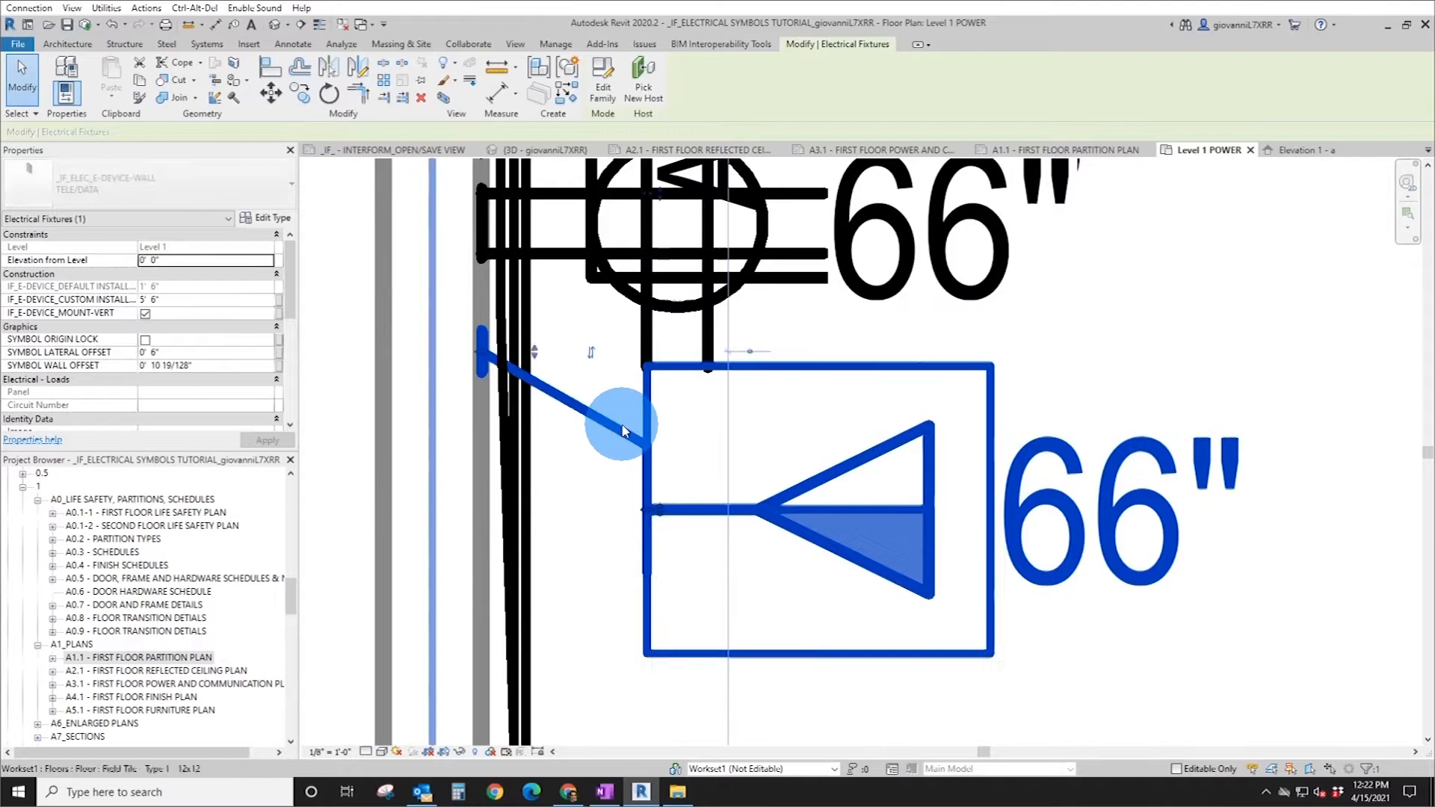
scroll(627, 432, up, 3)
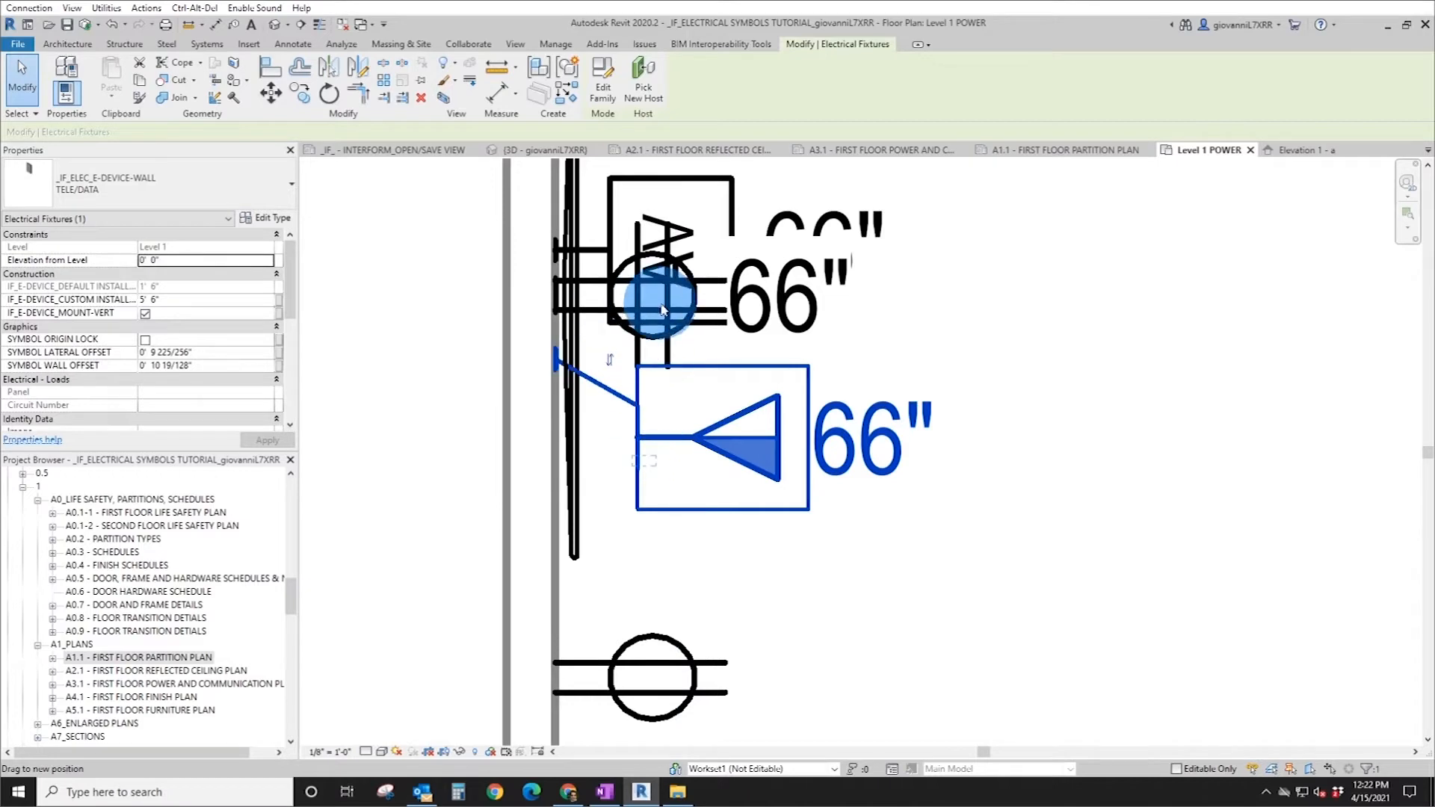
drag(607, 298, 652, 317)
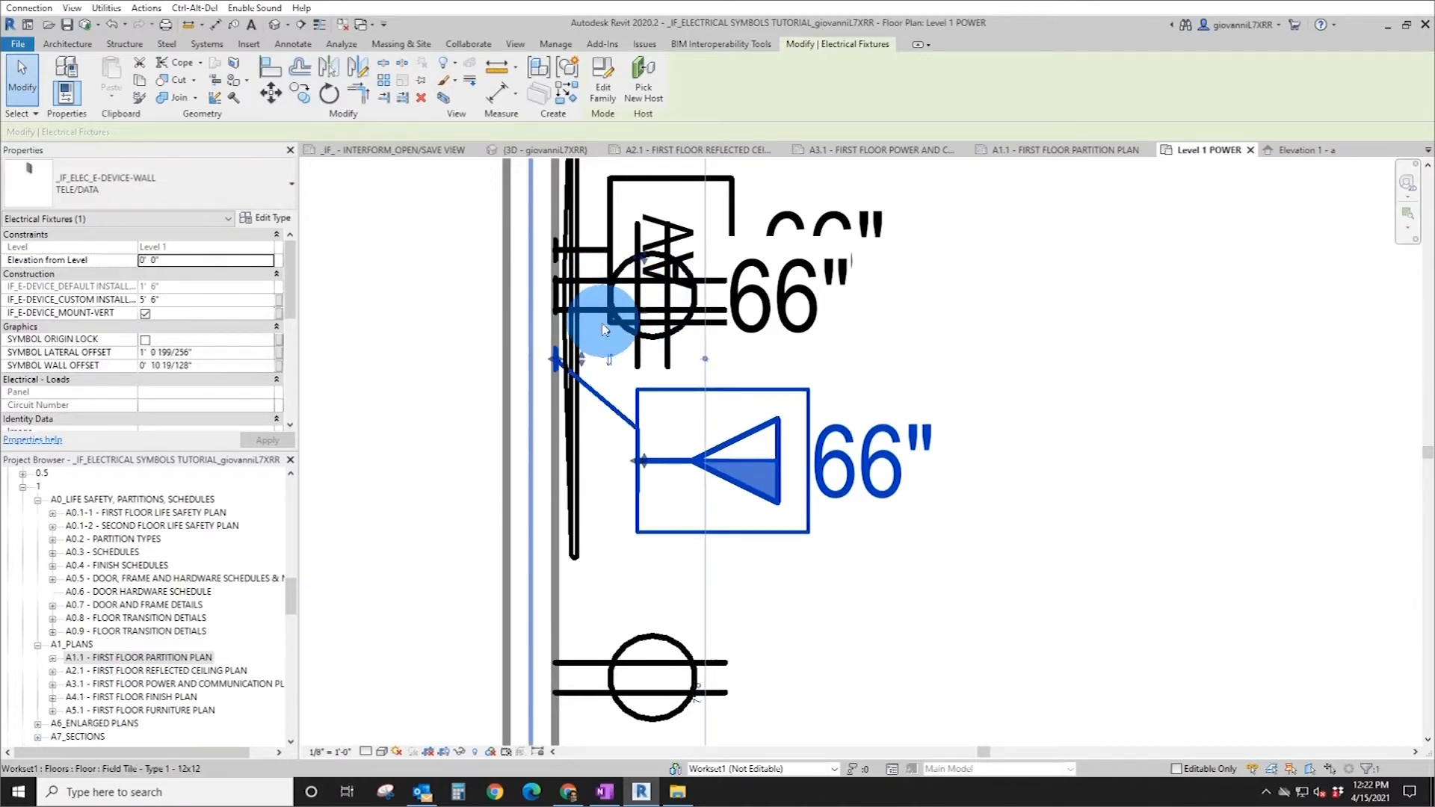
middle_drag(616, 284, 610, 417)
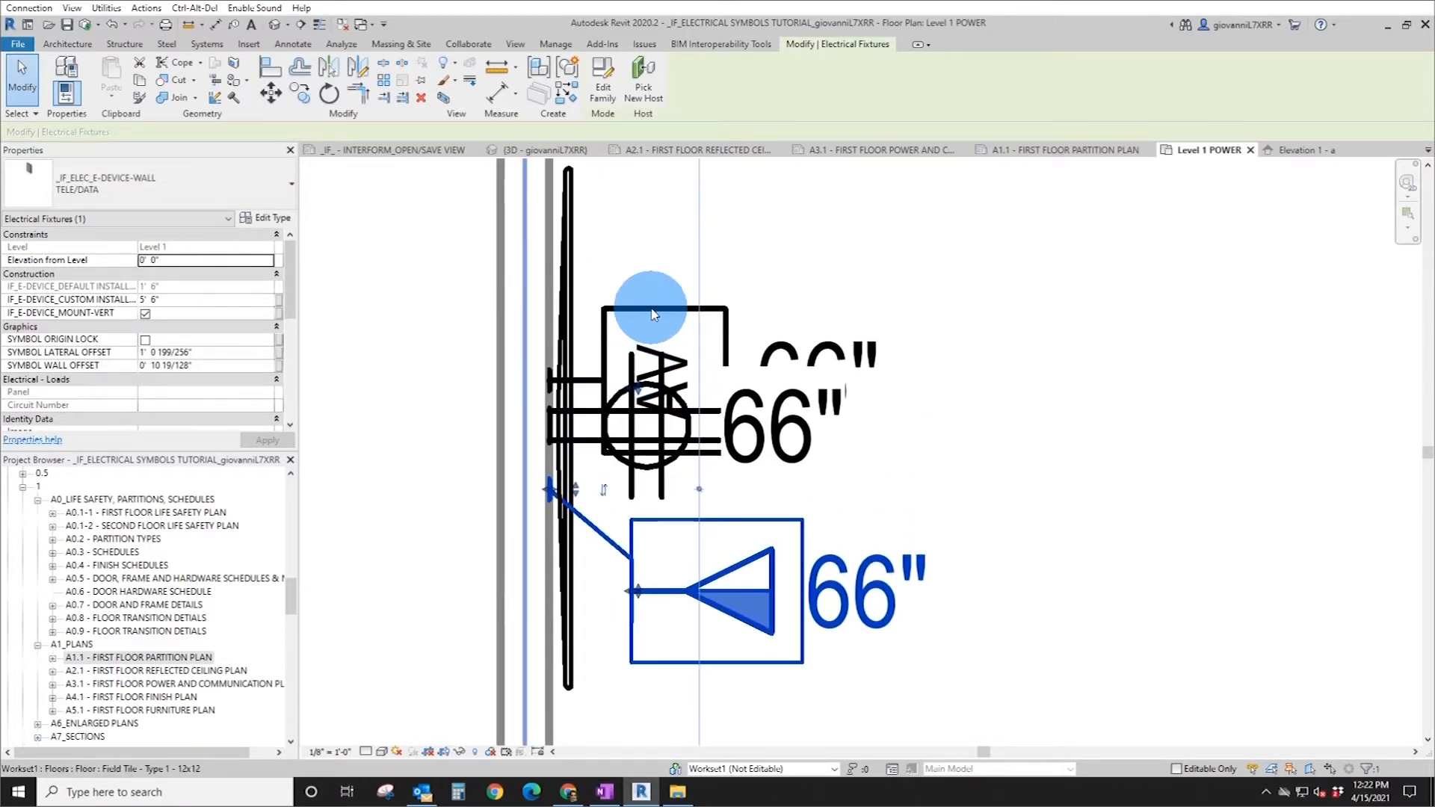
click(591, 385)
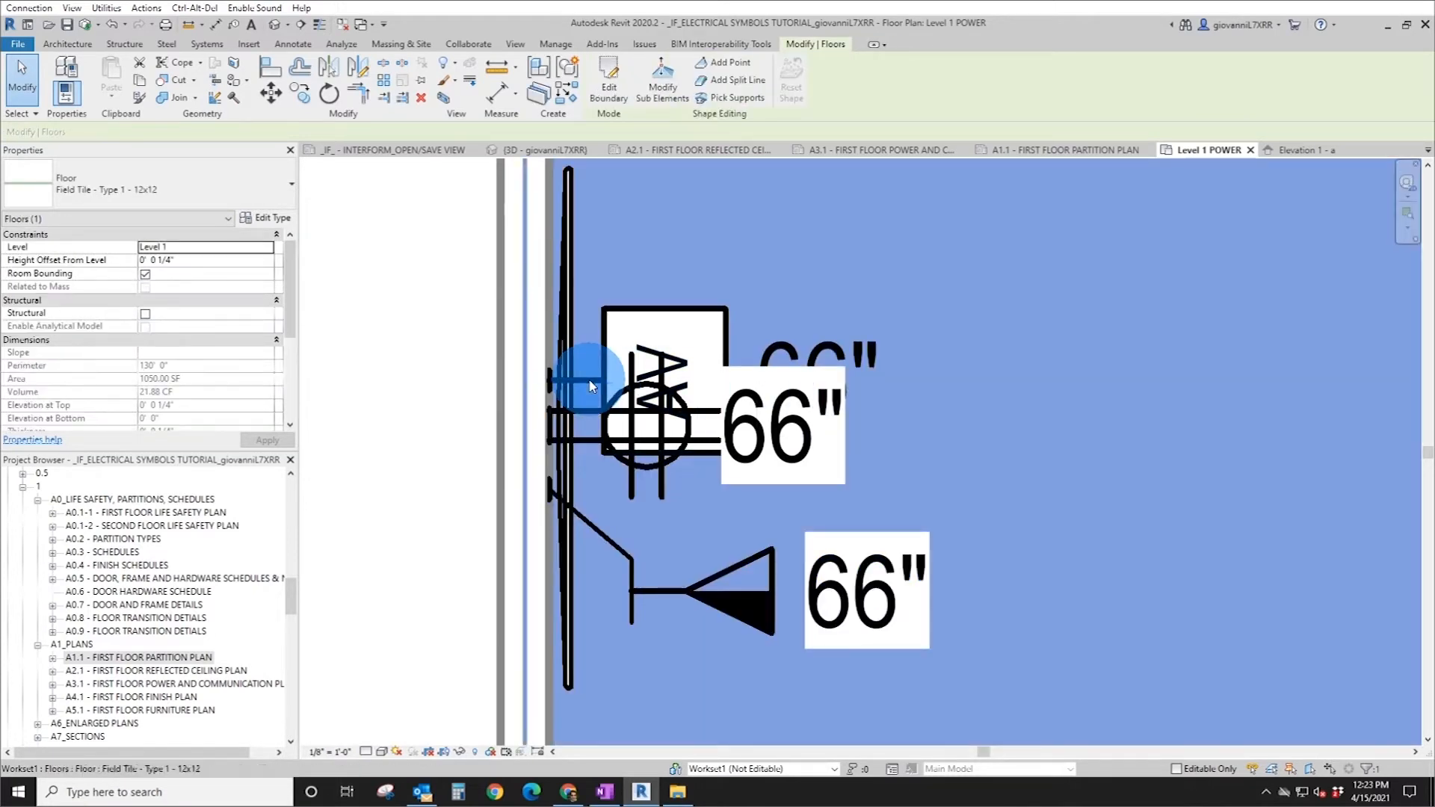
- Turn off the audiovisual device's Symbol Origin Lock and move its symbol farther from the wall, to a symbol wall offset of about 8 11/16"
click(591, 385)
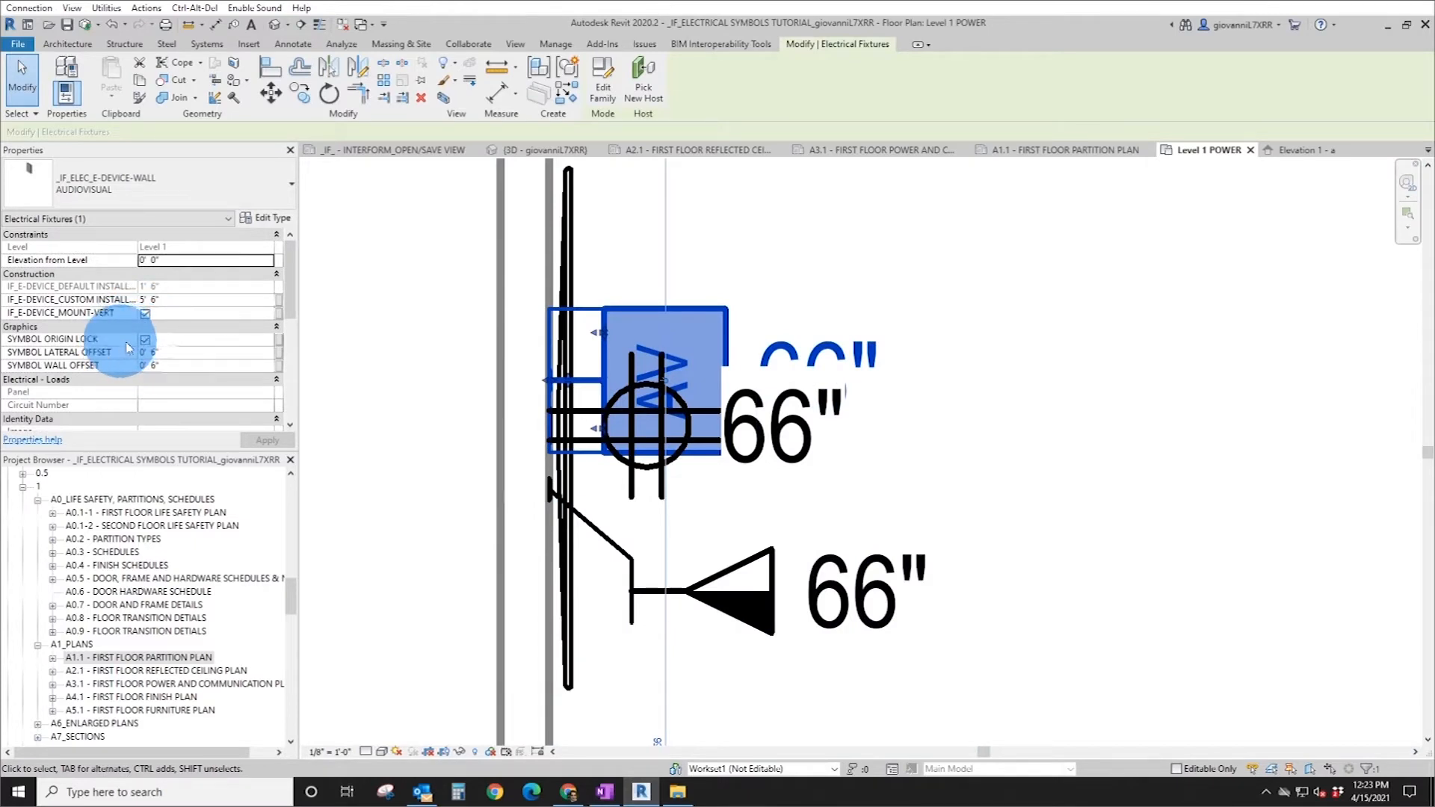
click(145, 342)
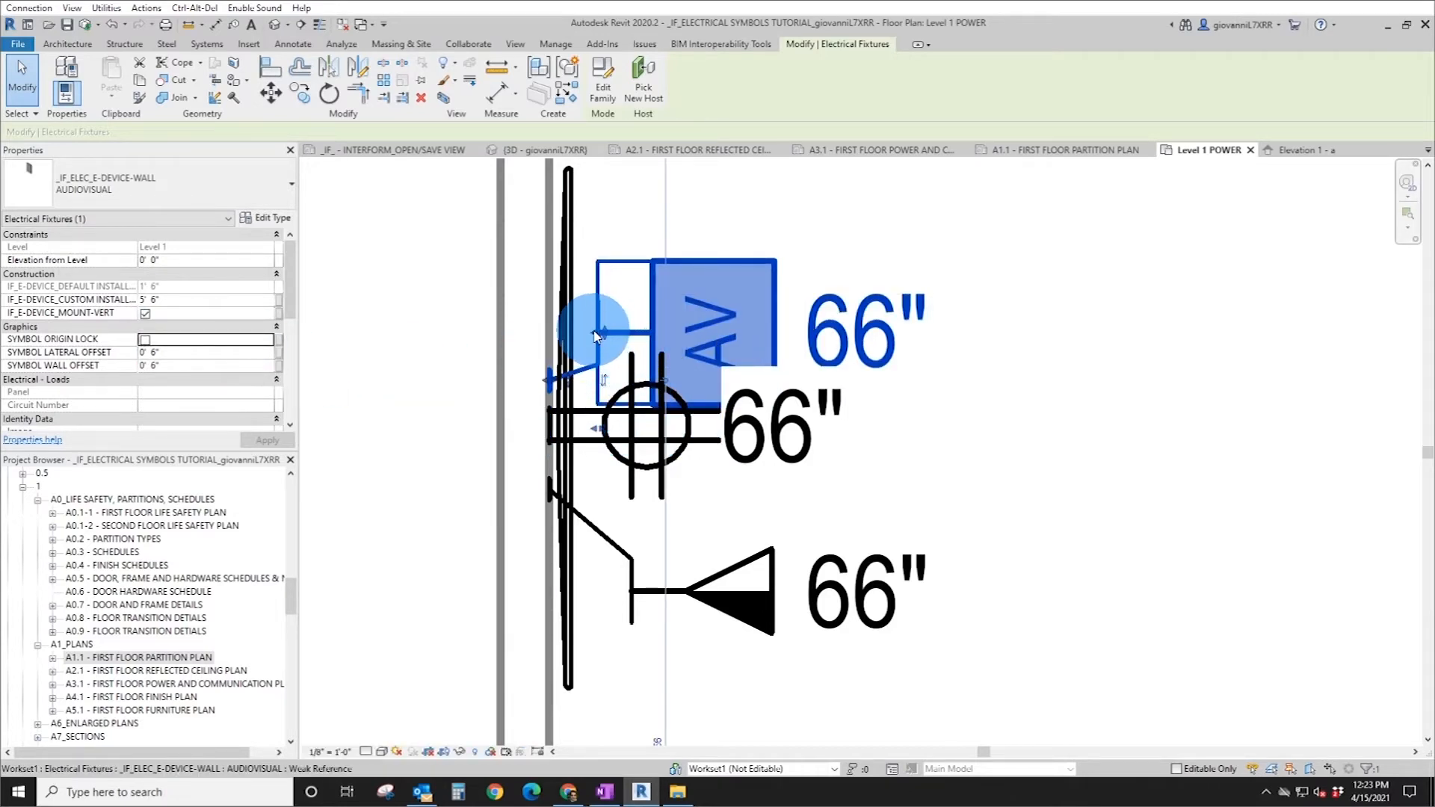
drag(622, 337, 628, 372)
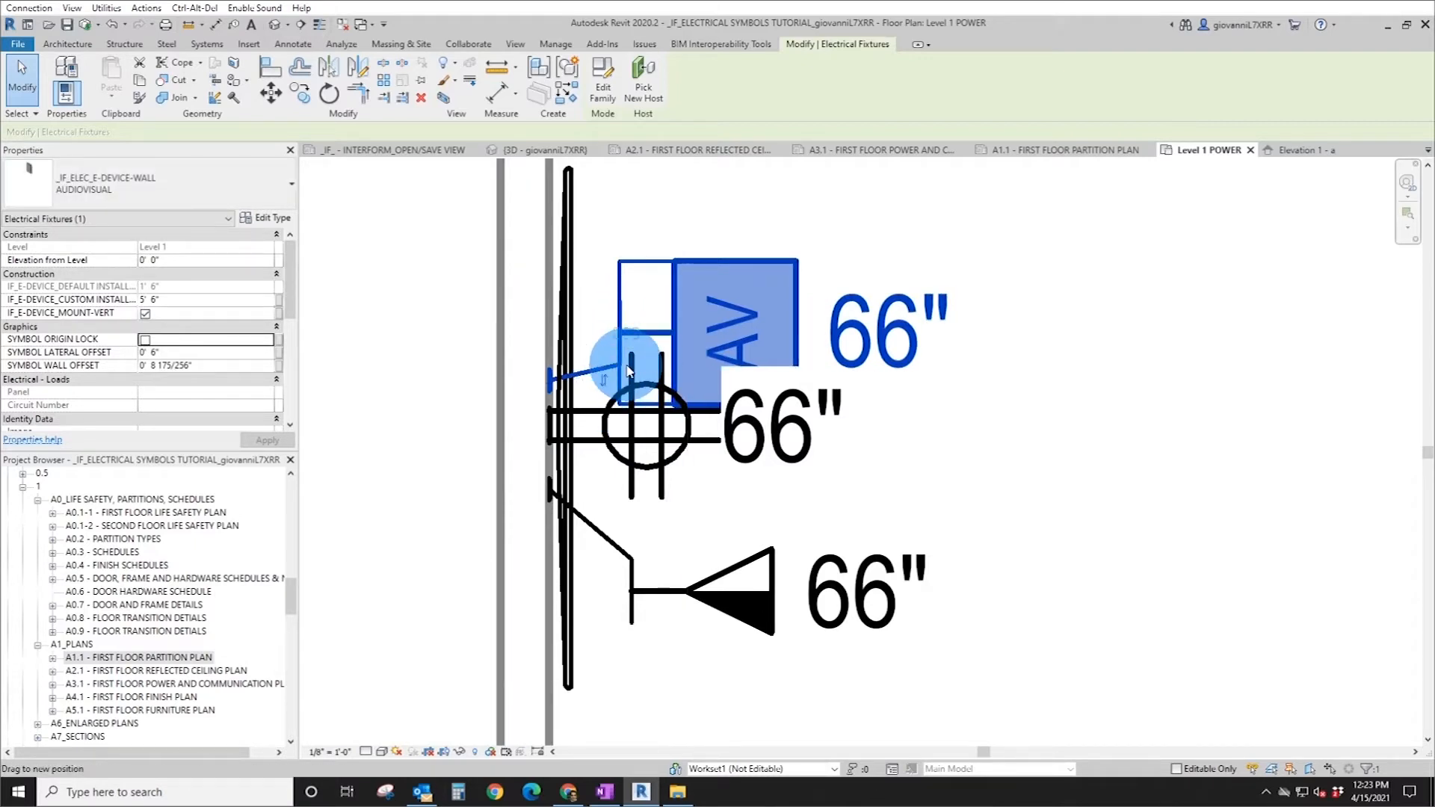
- Move the audiovisual symbol along the wall, clear of the quadraplex, to a symbol lateral offset of about 1' 3 3/16"
drag(628, 372, 631, 318)
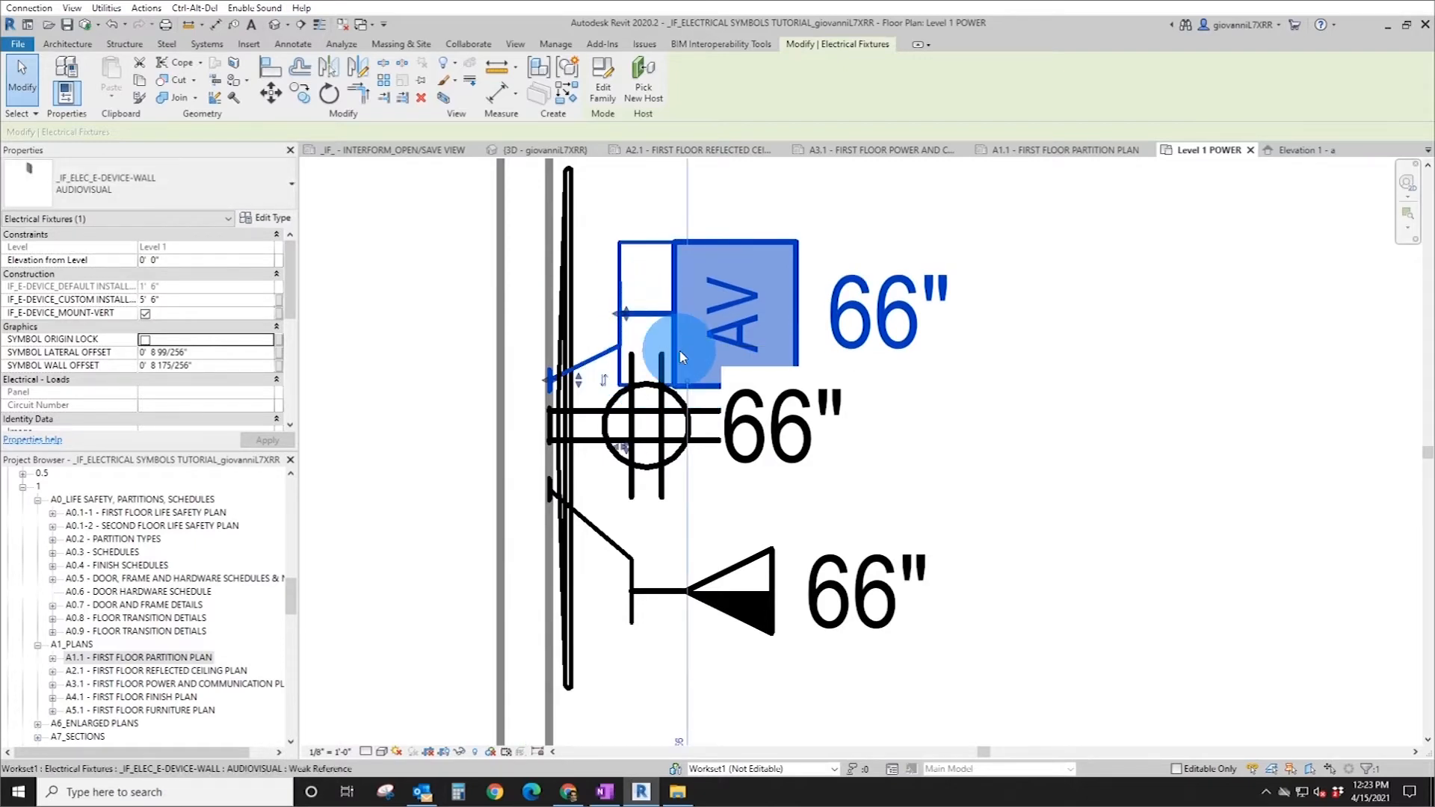
drag(682, 358, 711, 336)
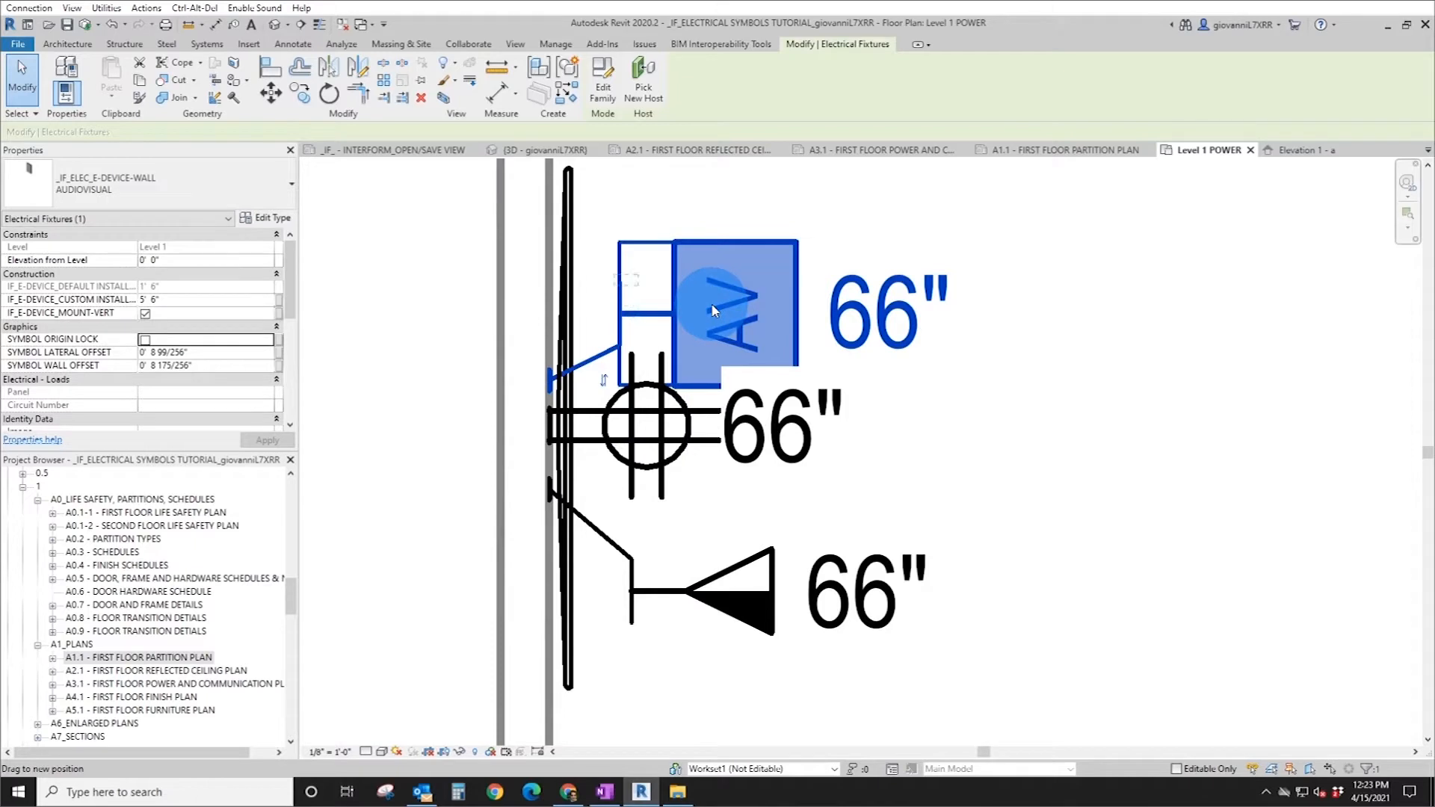
drag(714, 310, 714, 310)
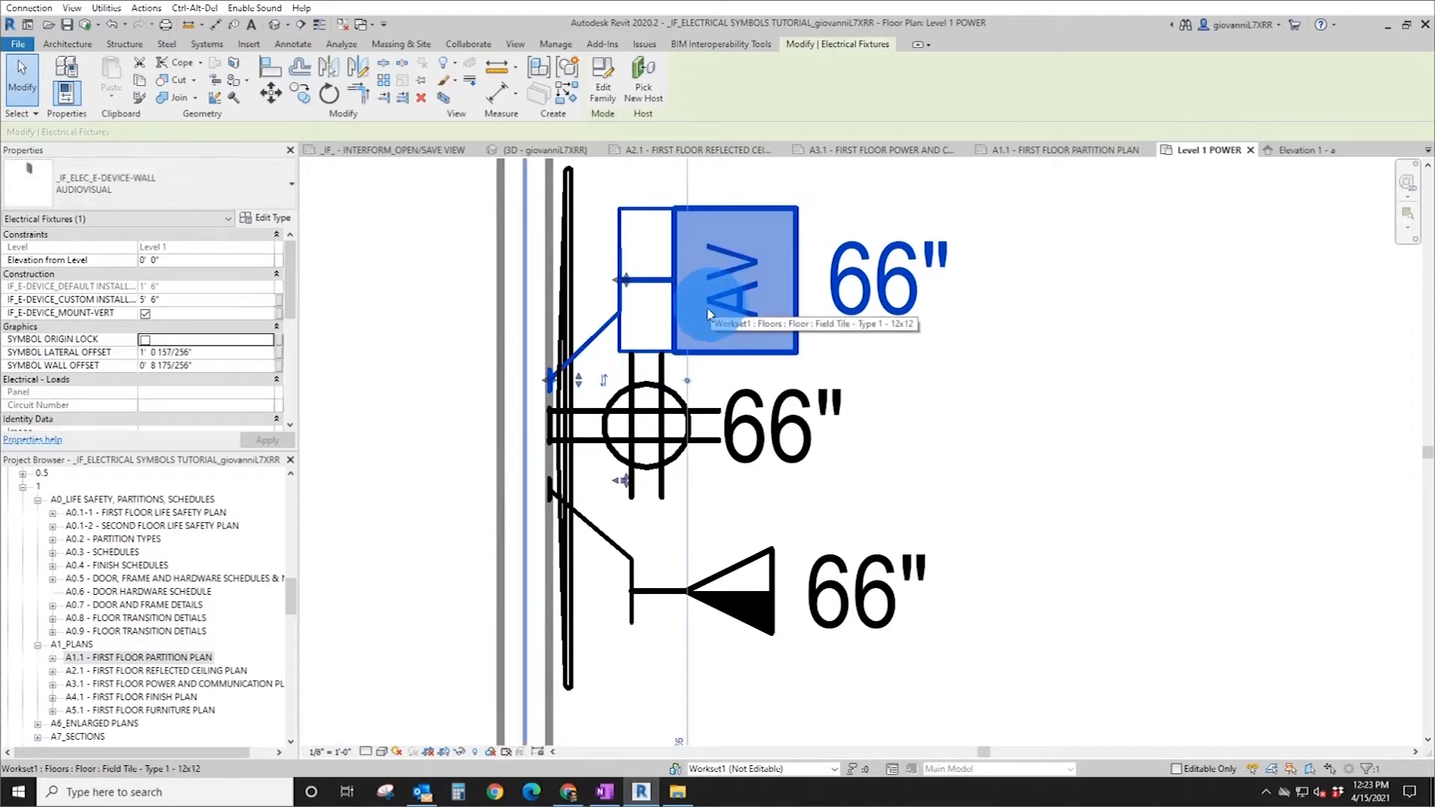
click(626, 281)
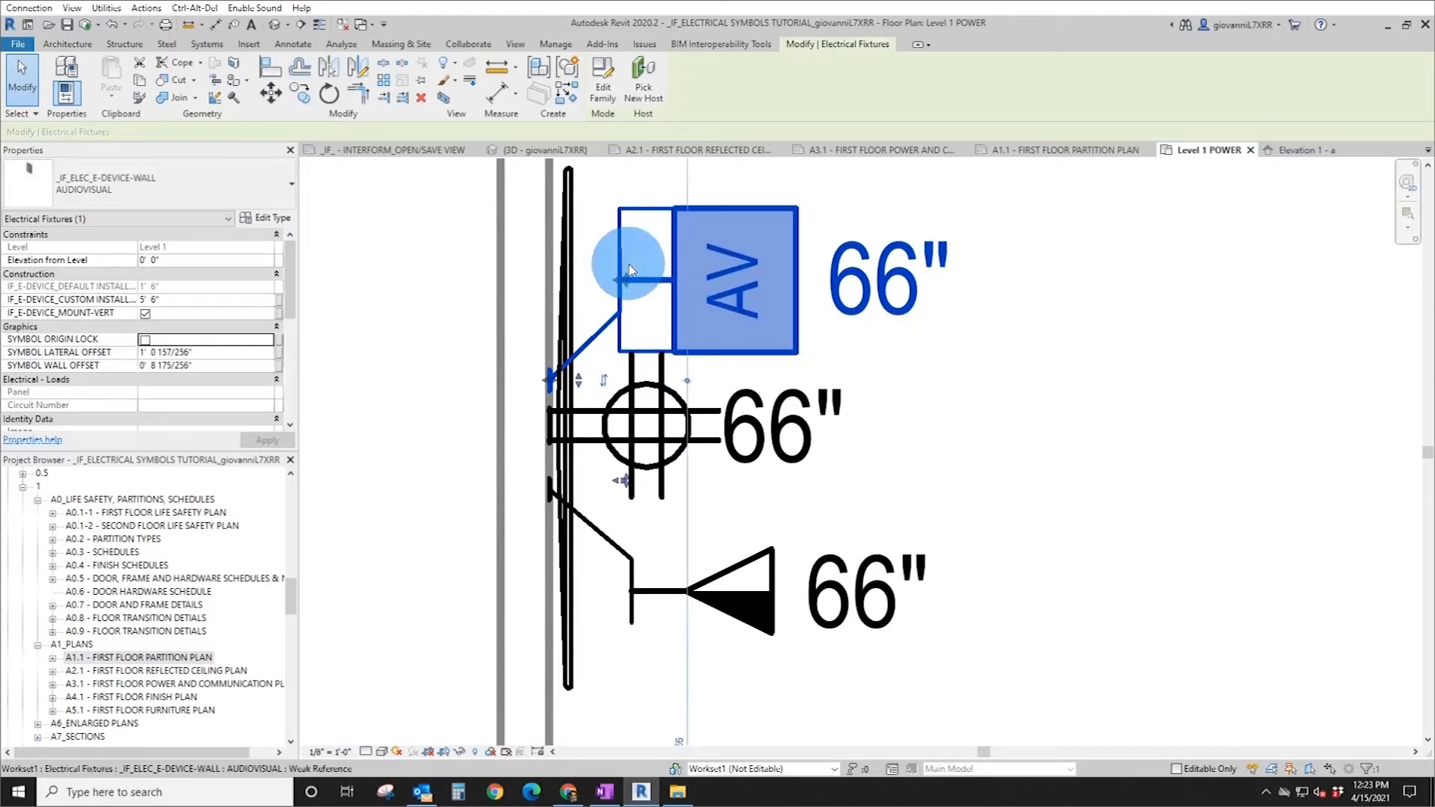
drag(654, 285, 705, 342)
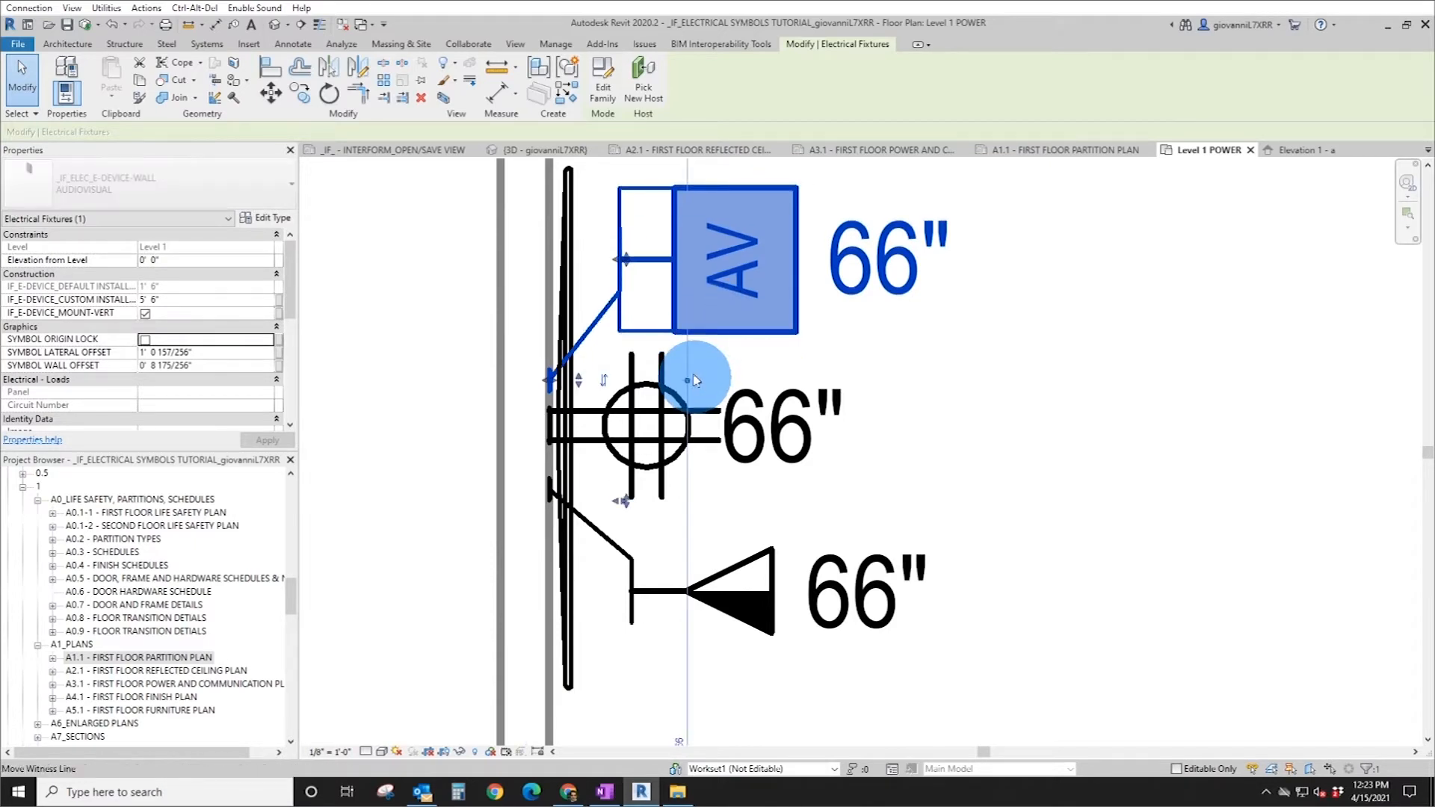
scroll(664, 320, down, 3)
click(844, 391)
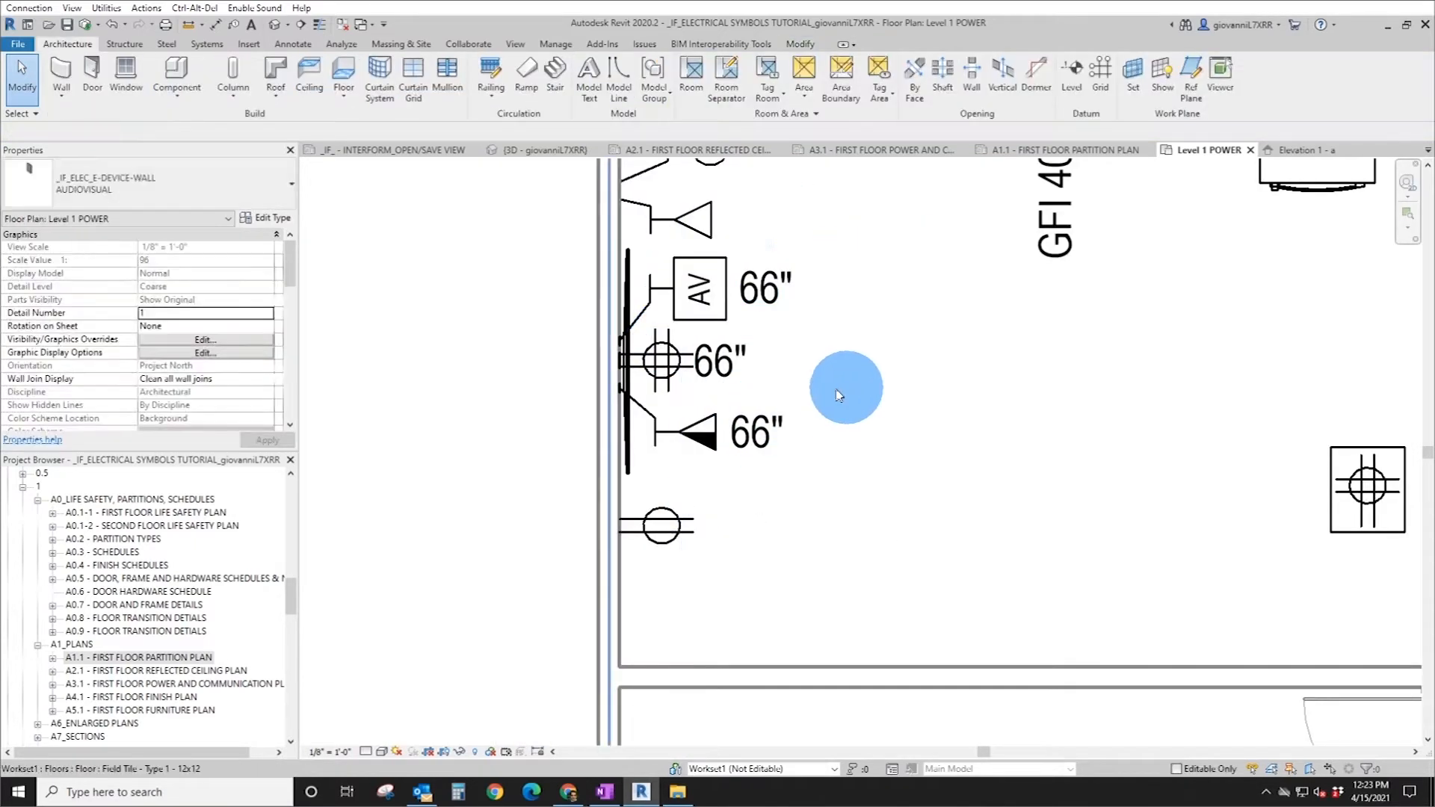
drag(806, 334, 742, 442)
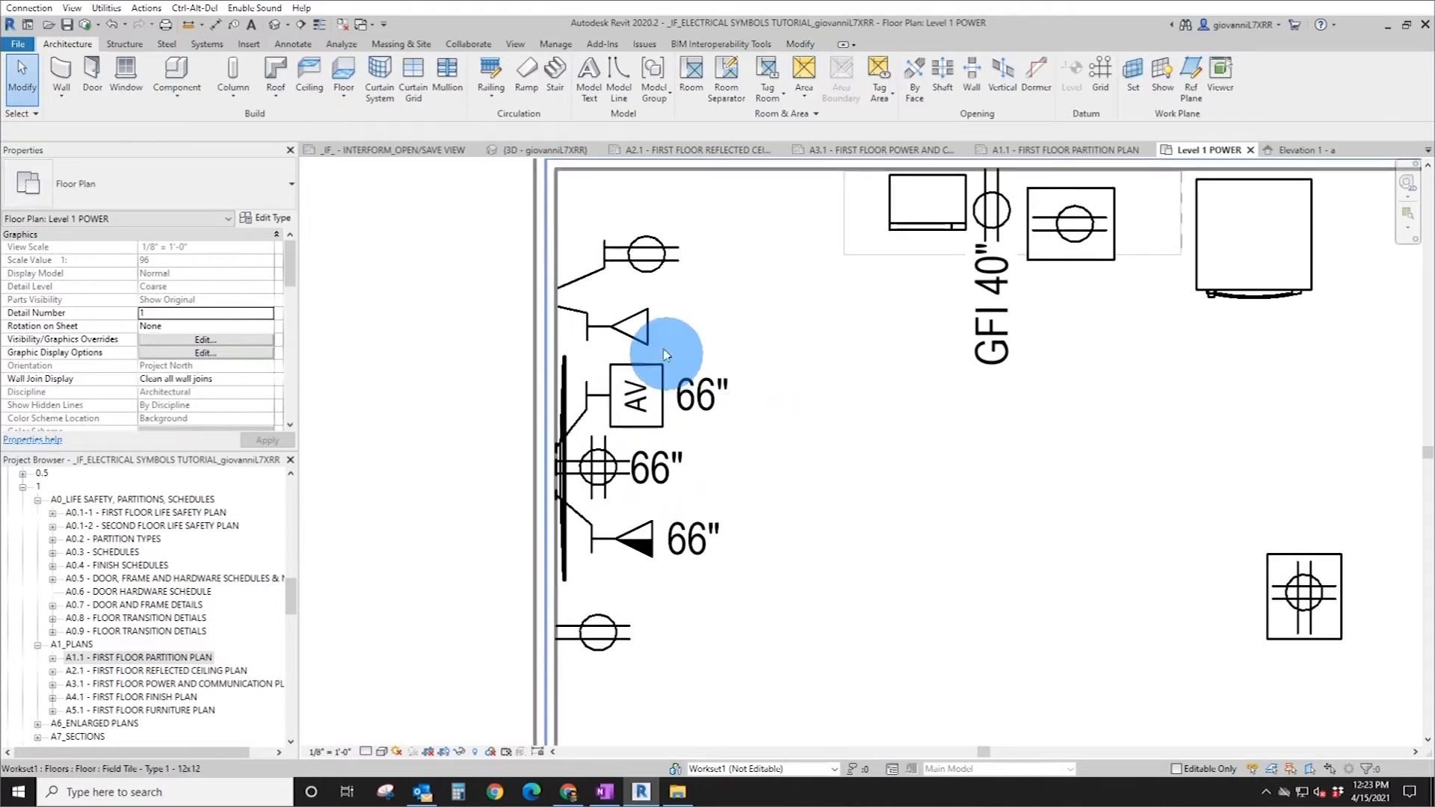
- Group the flat-panel TV with its audiovisual, quadraplex and tele/data devices as a model group named TYPICAL TV E-DEVICES
click(594, 404)
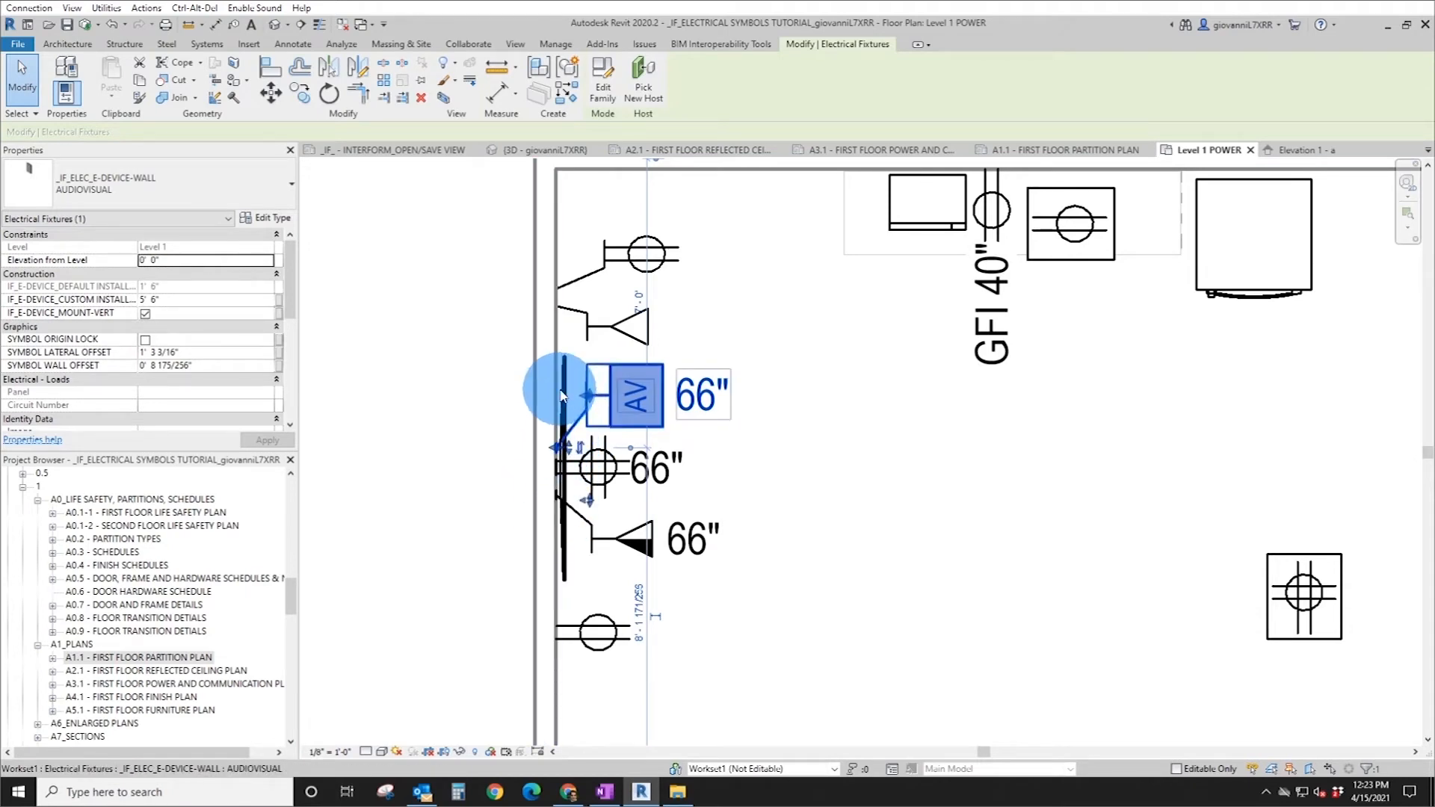
ctrl+click(586, 481)
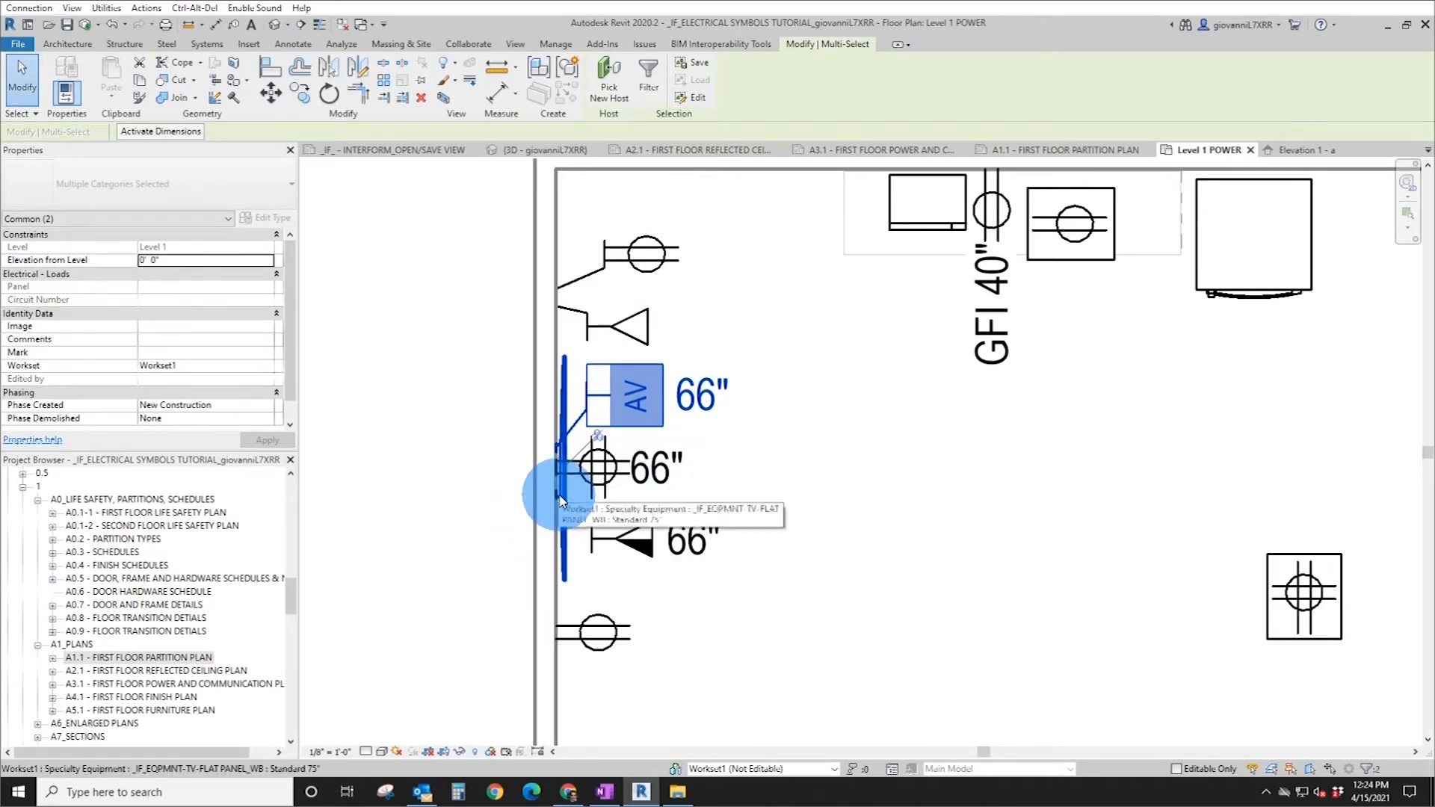
scroll(559, 490, up, 3)
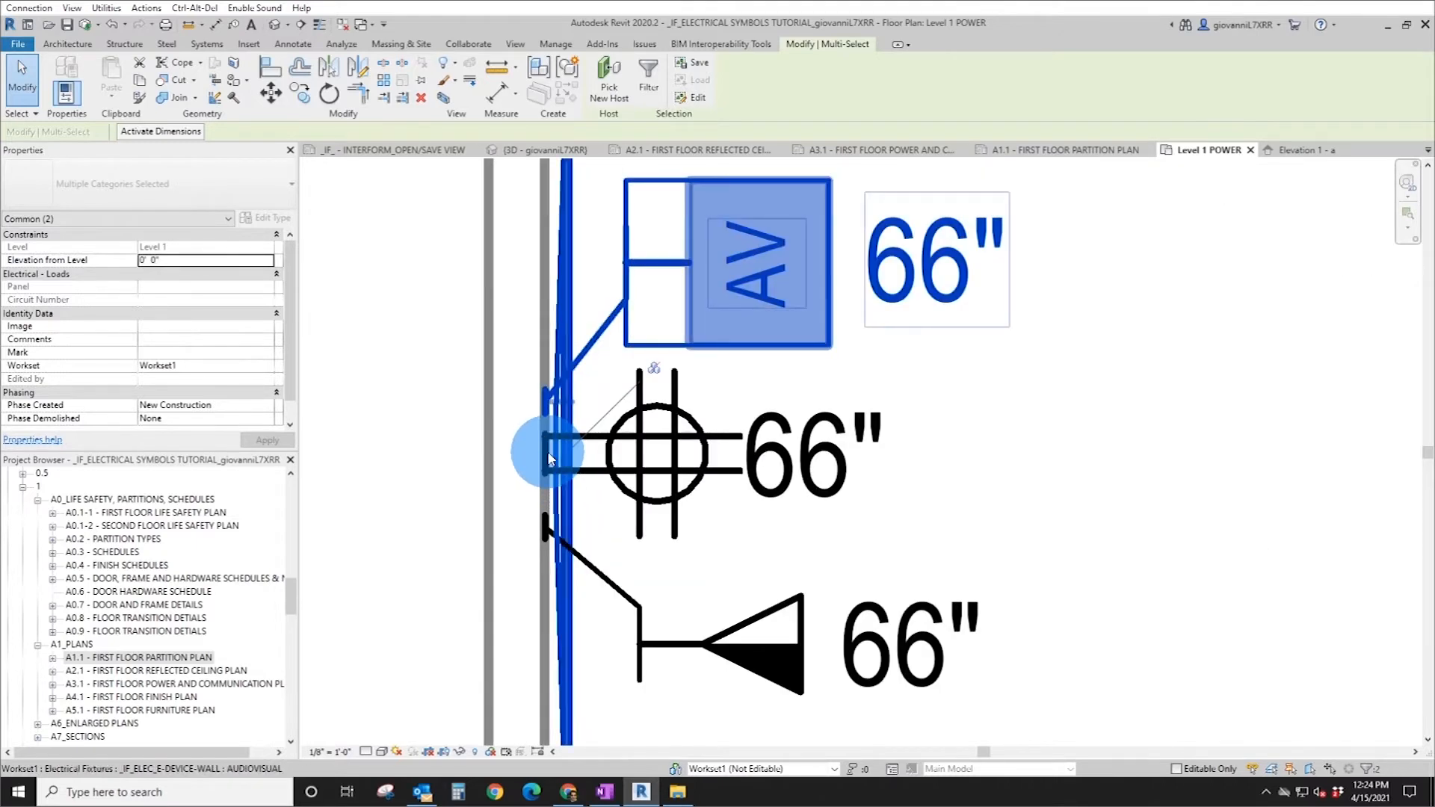
key(Tab)
ctrl+click(550, 457)
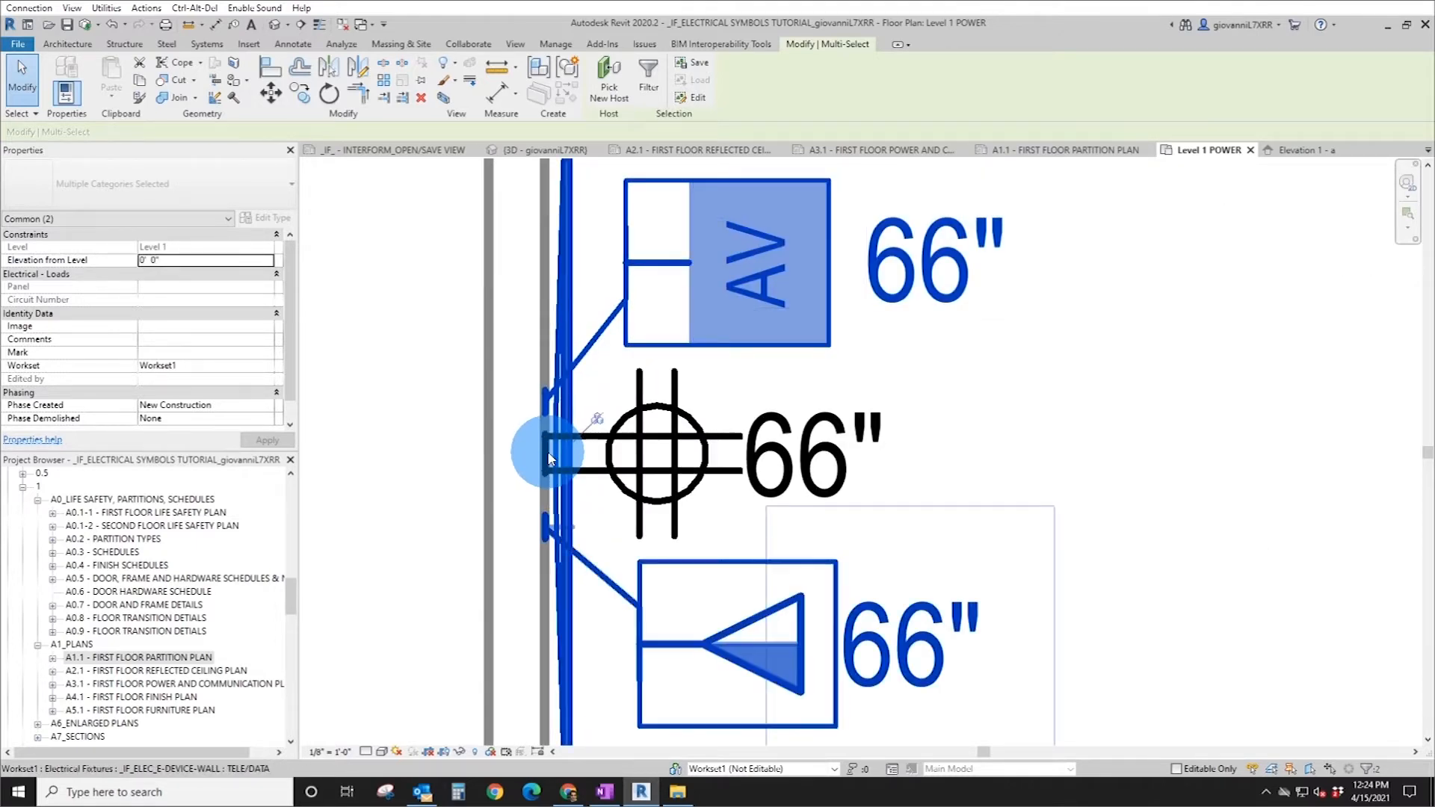
ctrl+click(549, 457)
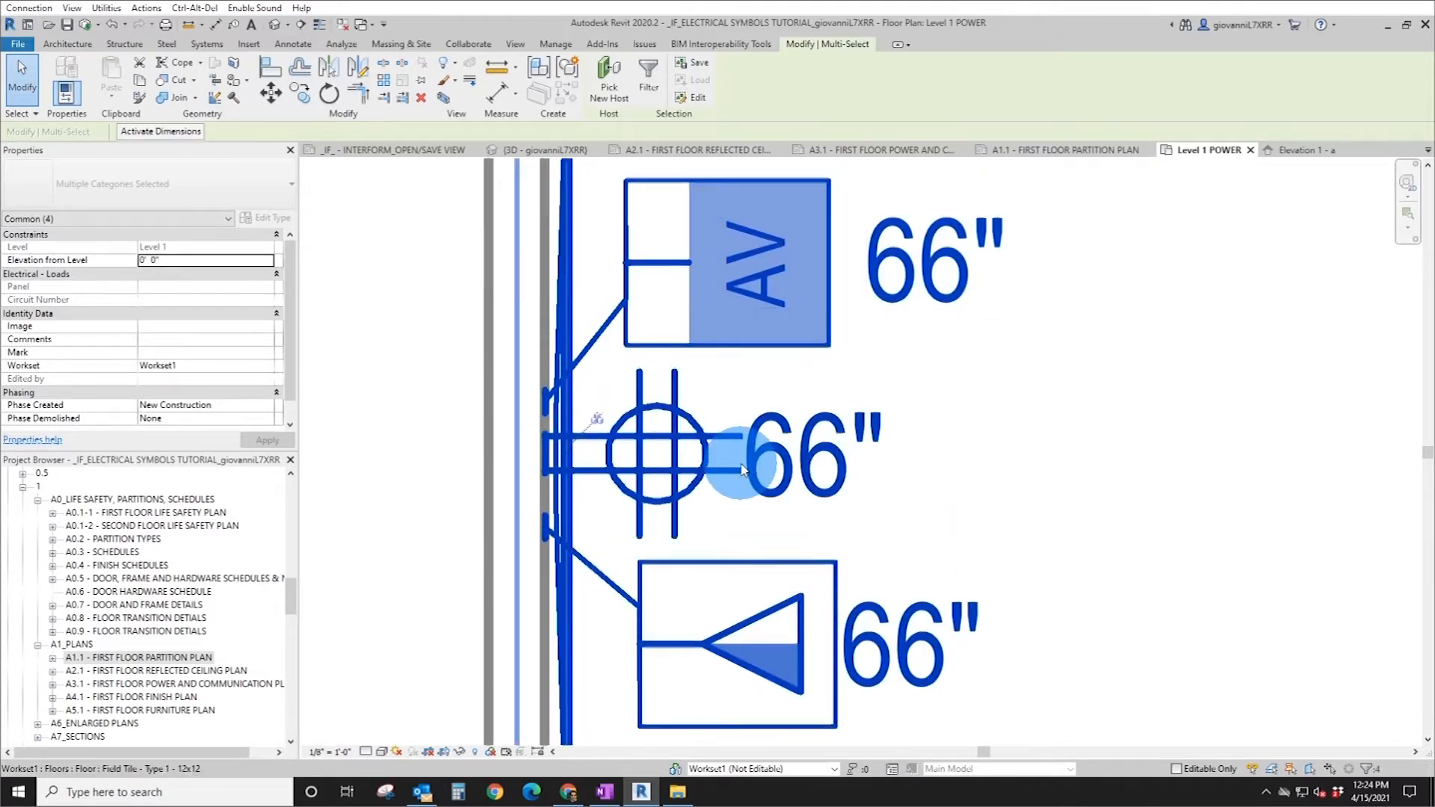
scroll(744, 460, down, 3)
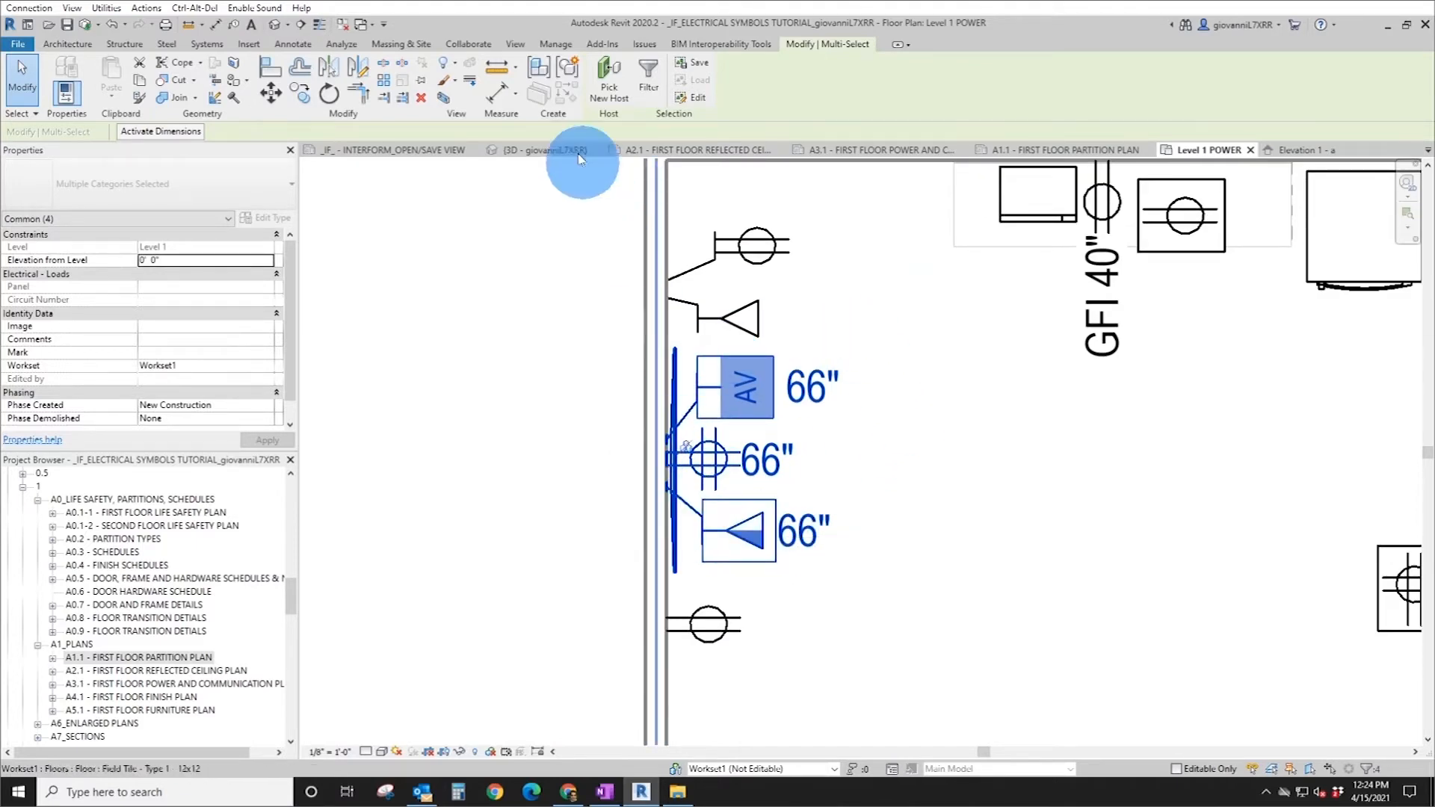
click(566, 79)
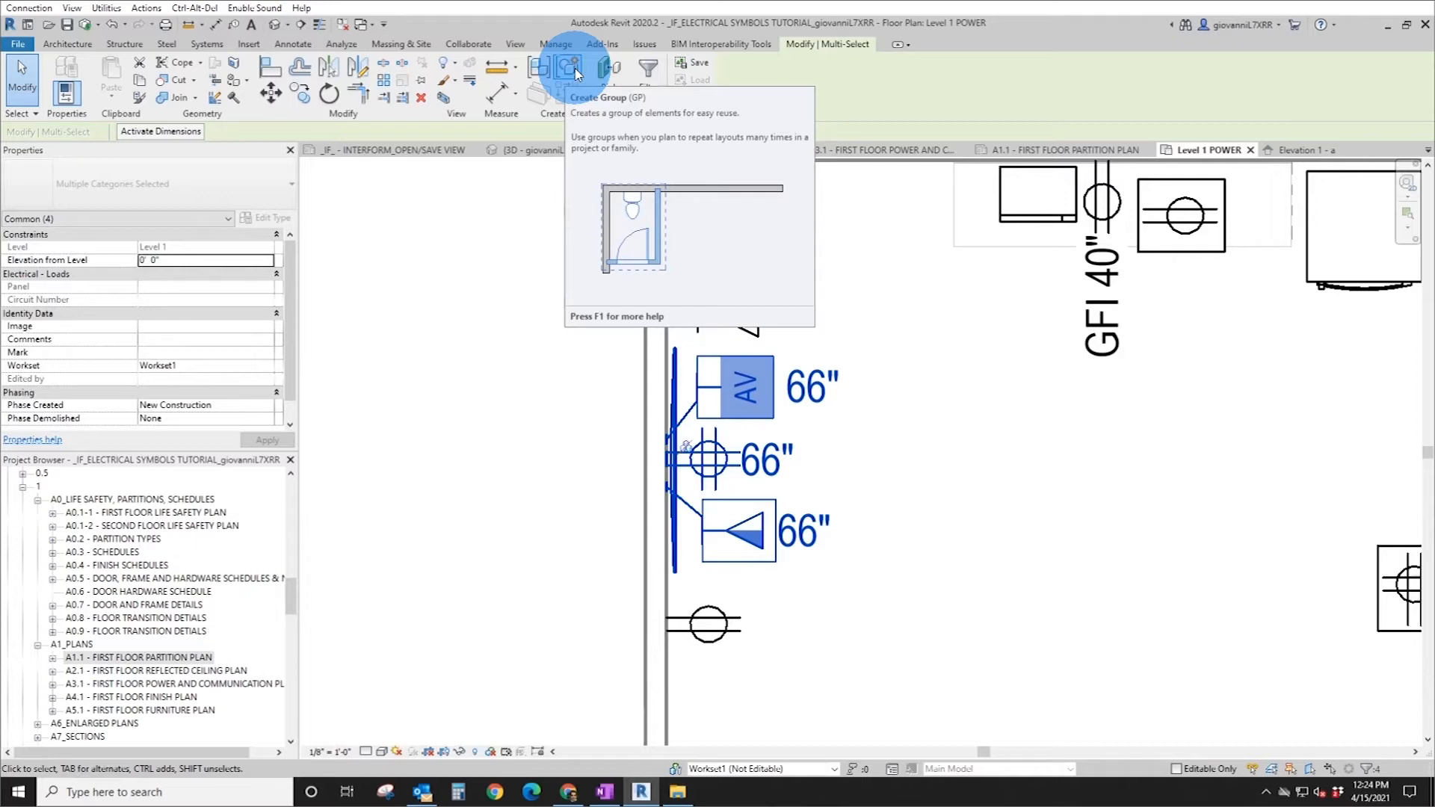
click(571, 71)
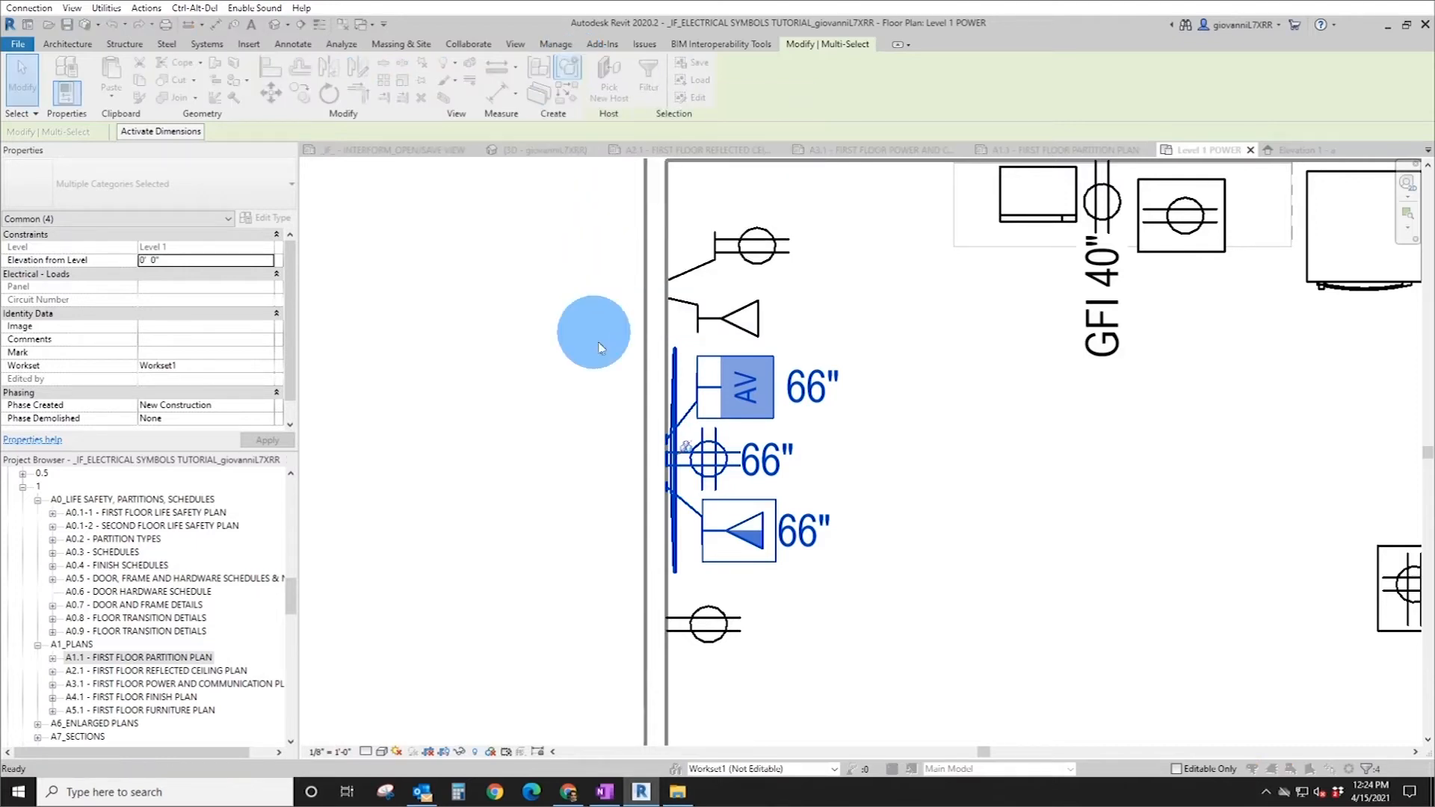
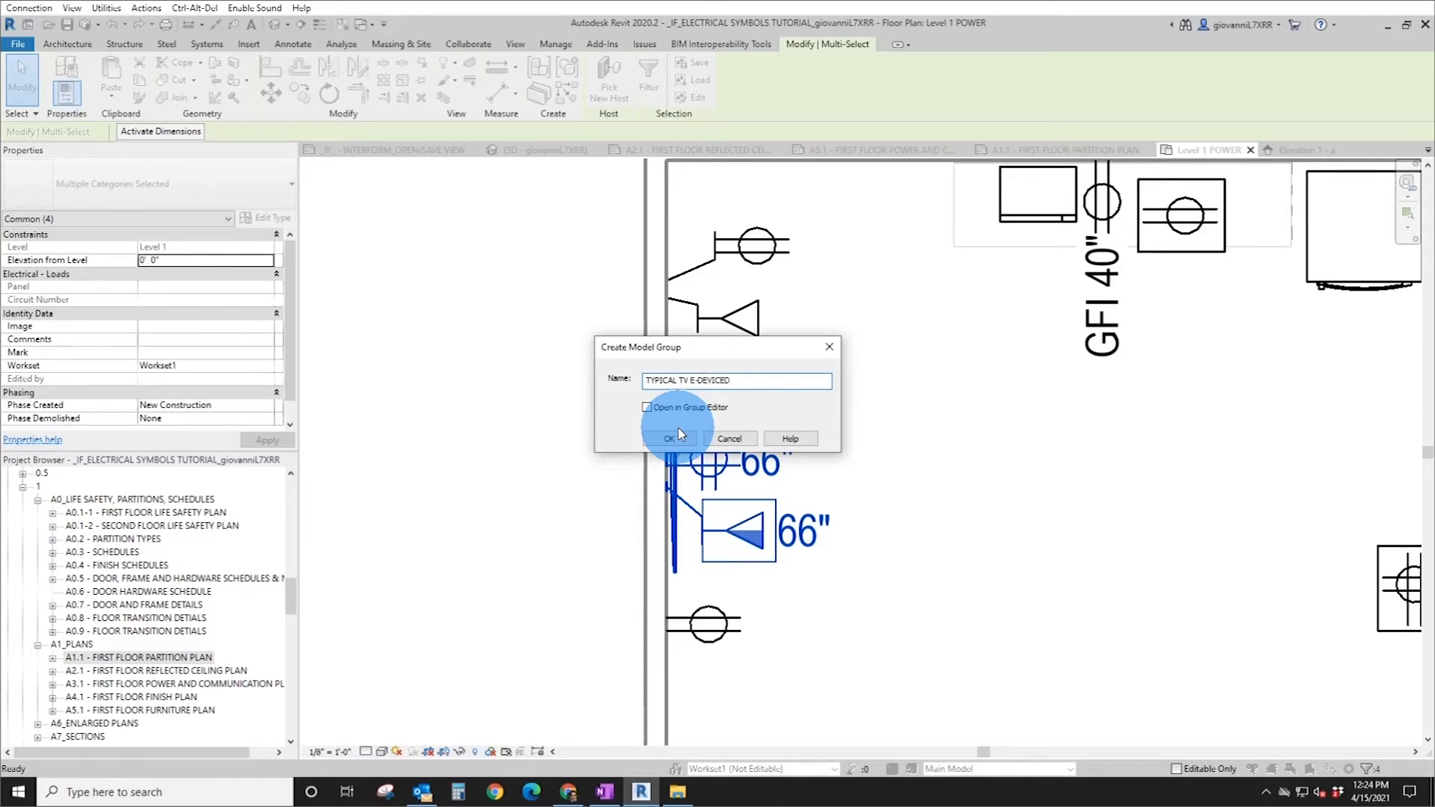
click(680, 436)
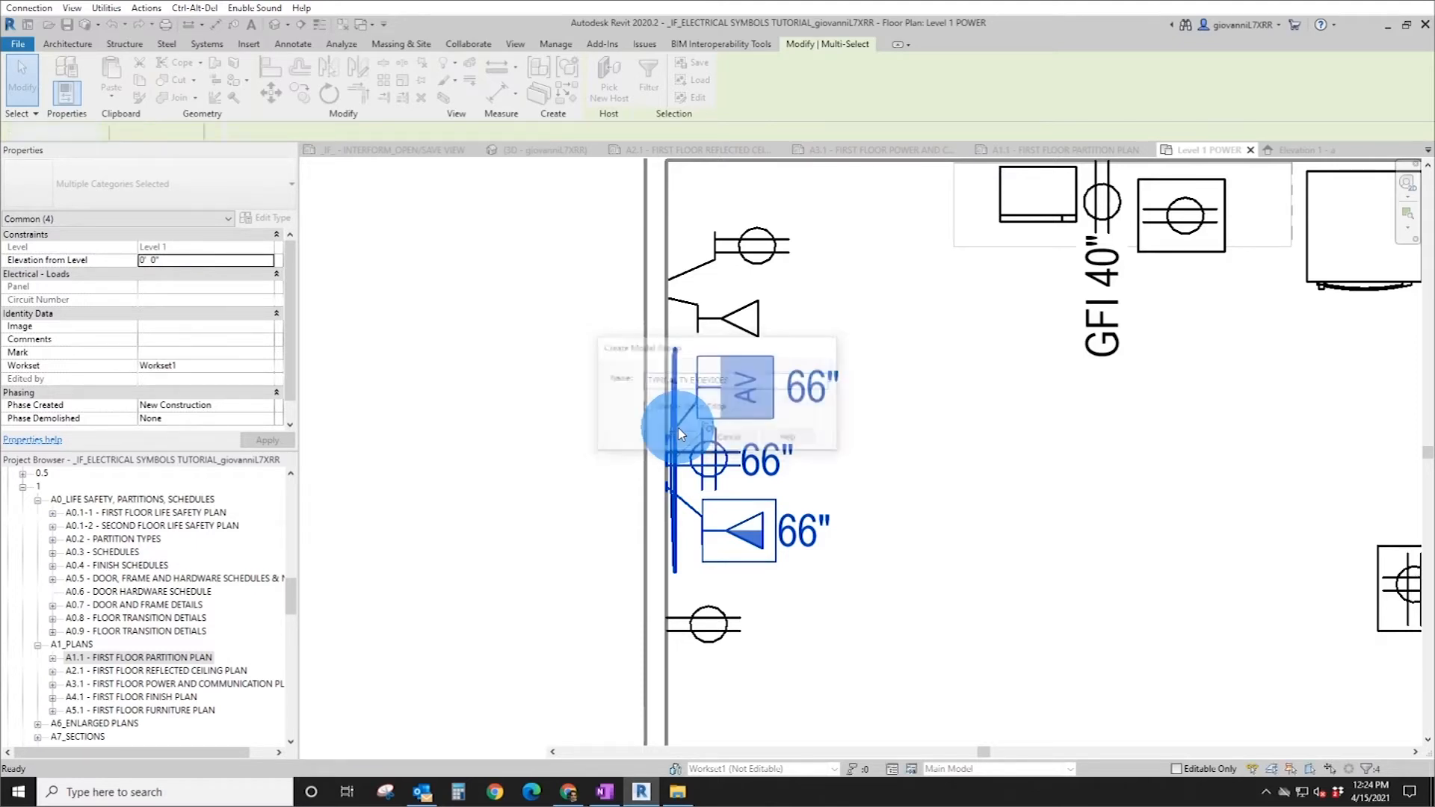
scroll(785, 377, down, 1)
scroll(777, 393, down, 3)
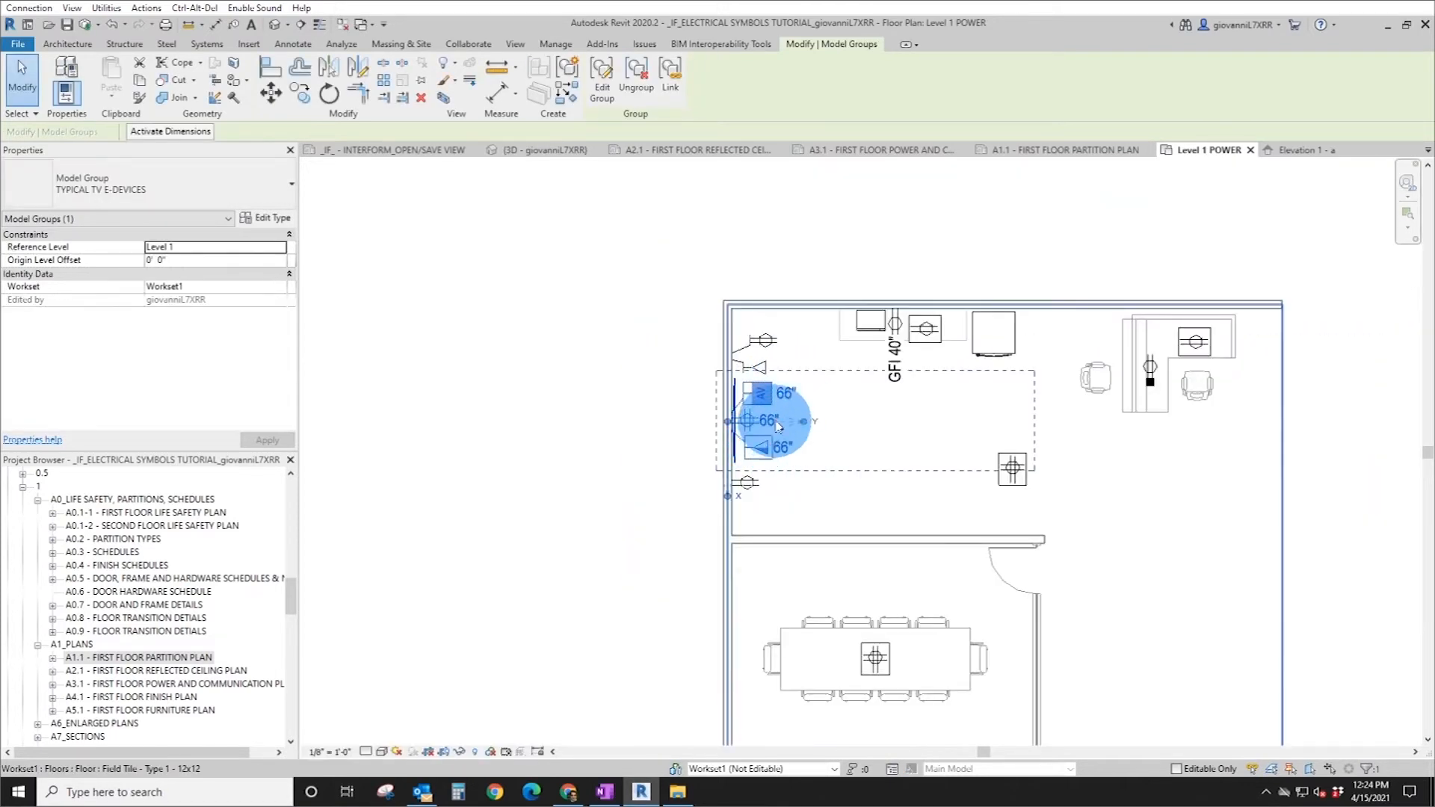
scroll(788, 449, up, 3)
click(488, 378)
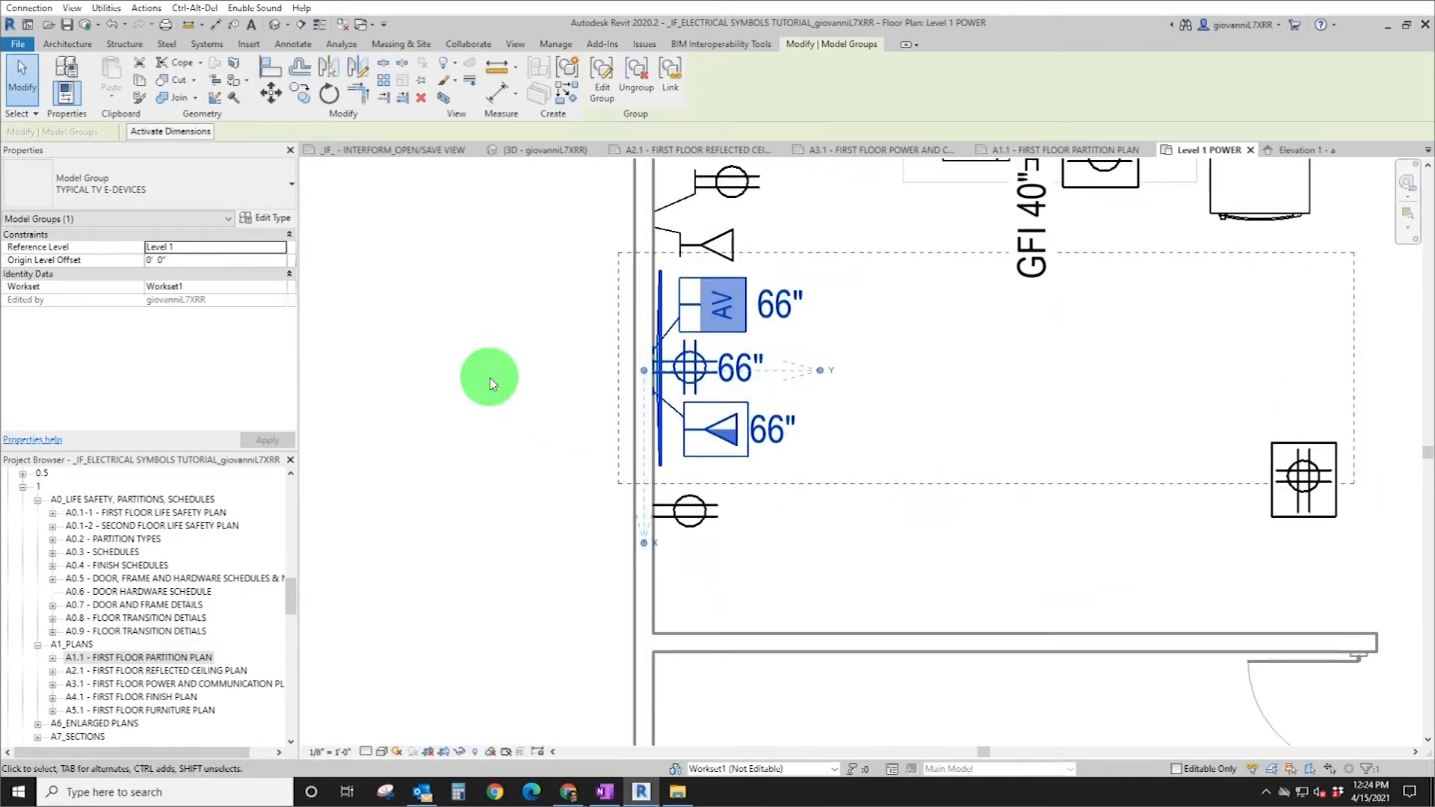
- Create a similar TYPICAL TV E-DEVICES group on the conference room's exterior wall, facing the end of the table
click(712, 374)
click(657, 389)
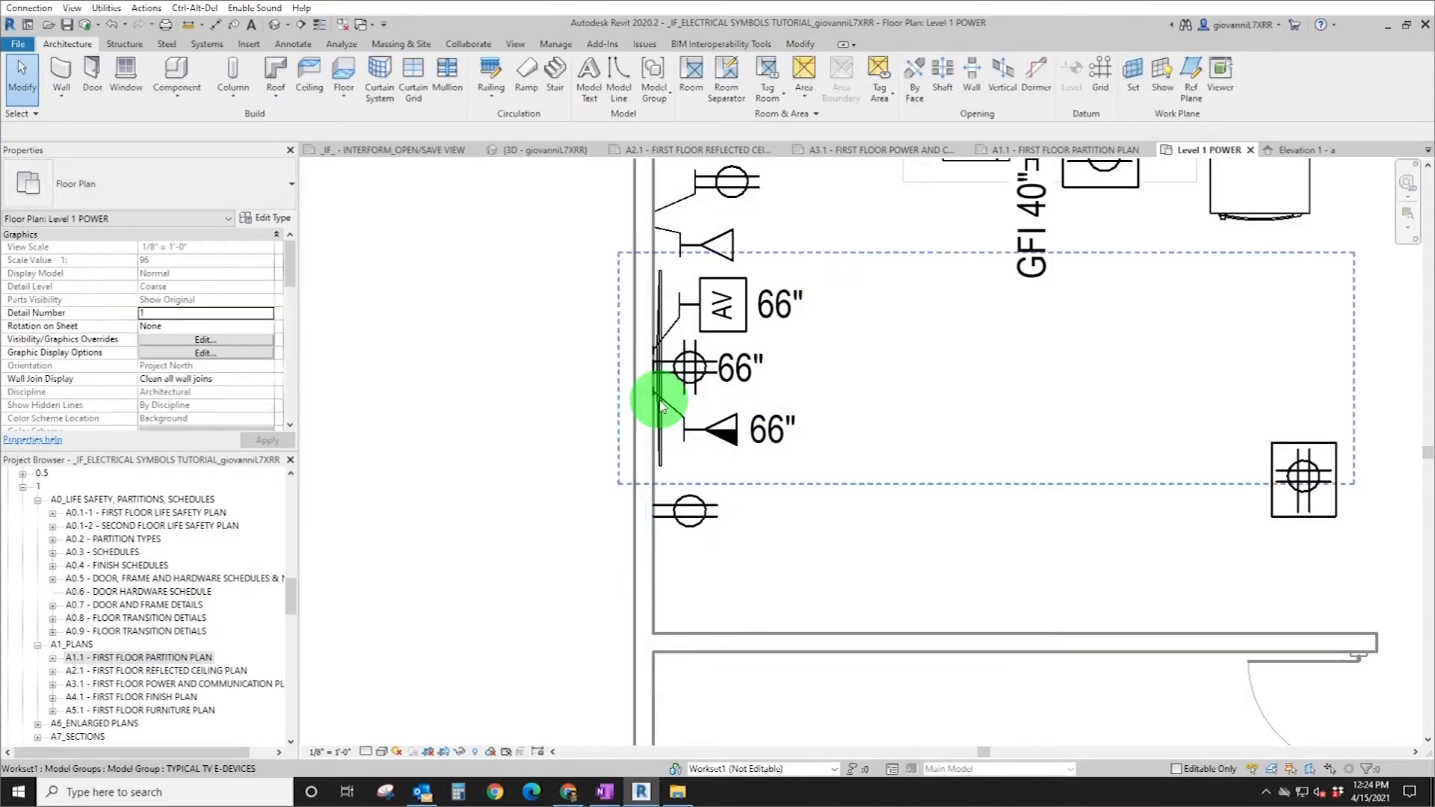
click(661, 404)
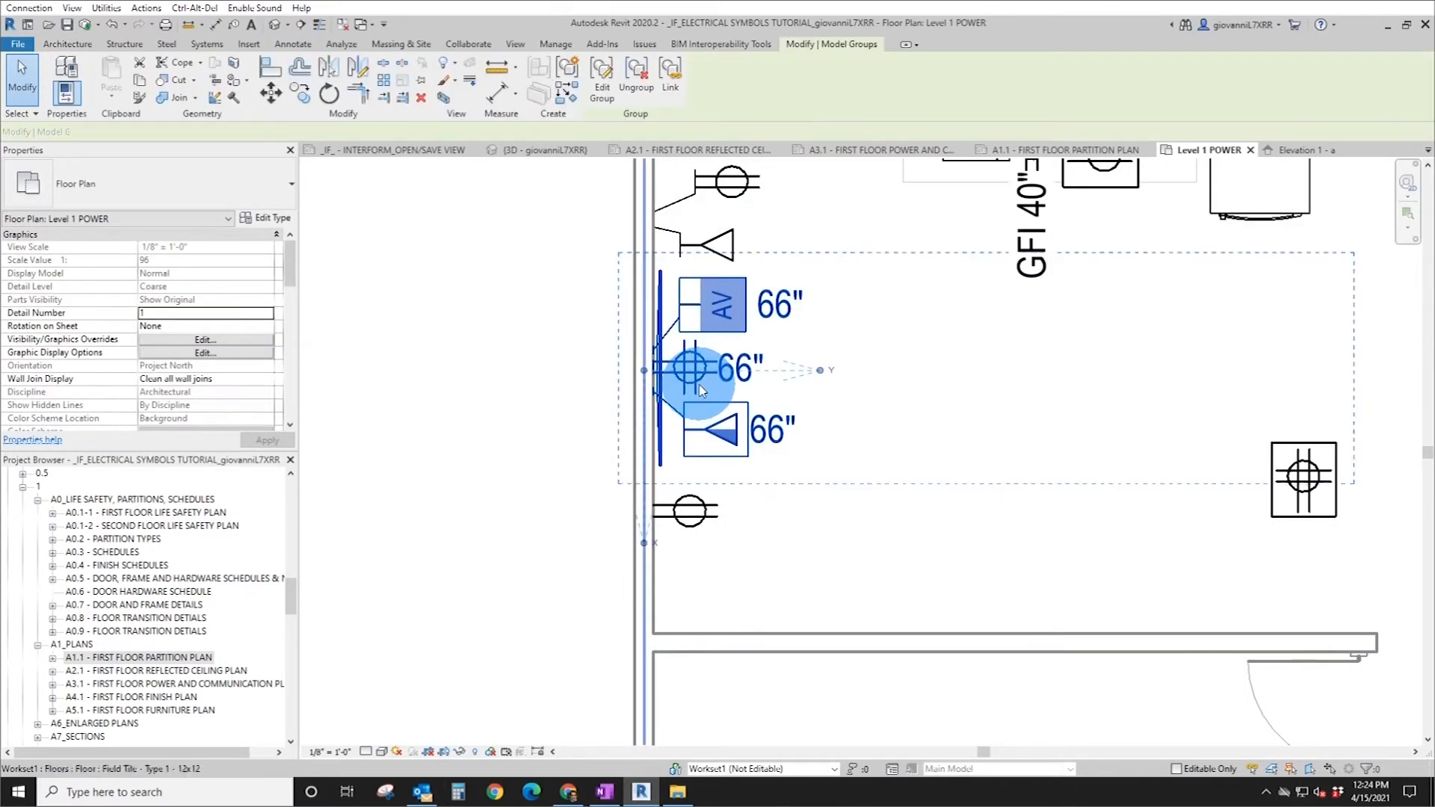
right_click(658, 377)
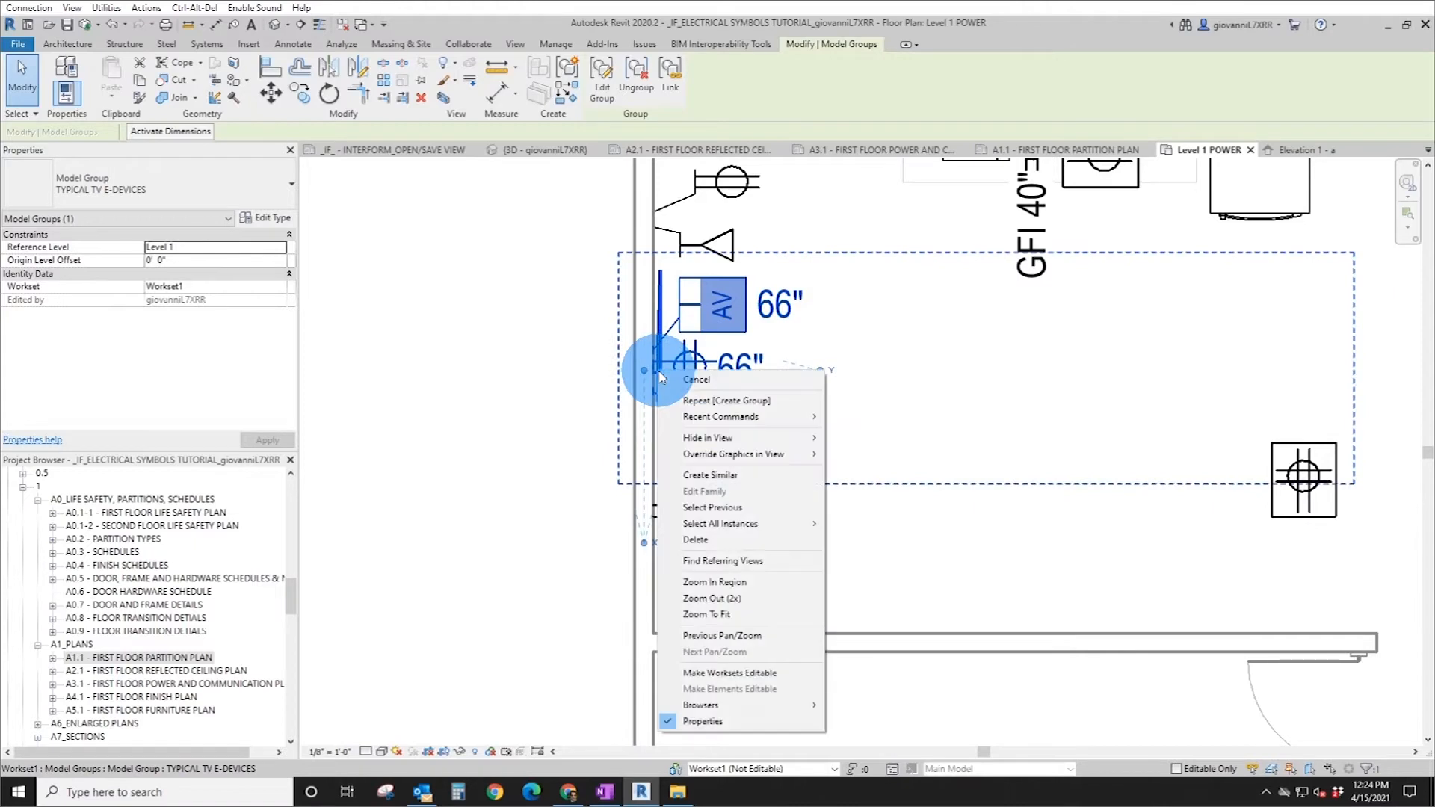
click(693, 477)
scroll(667, 571, down, 5)
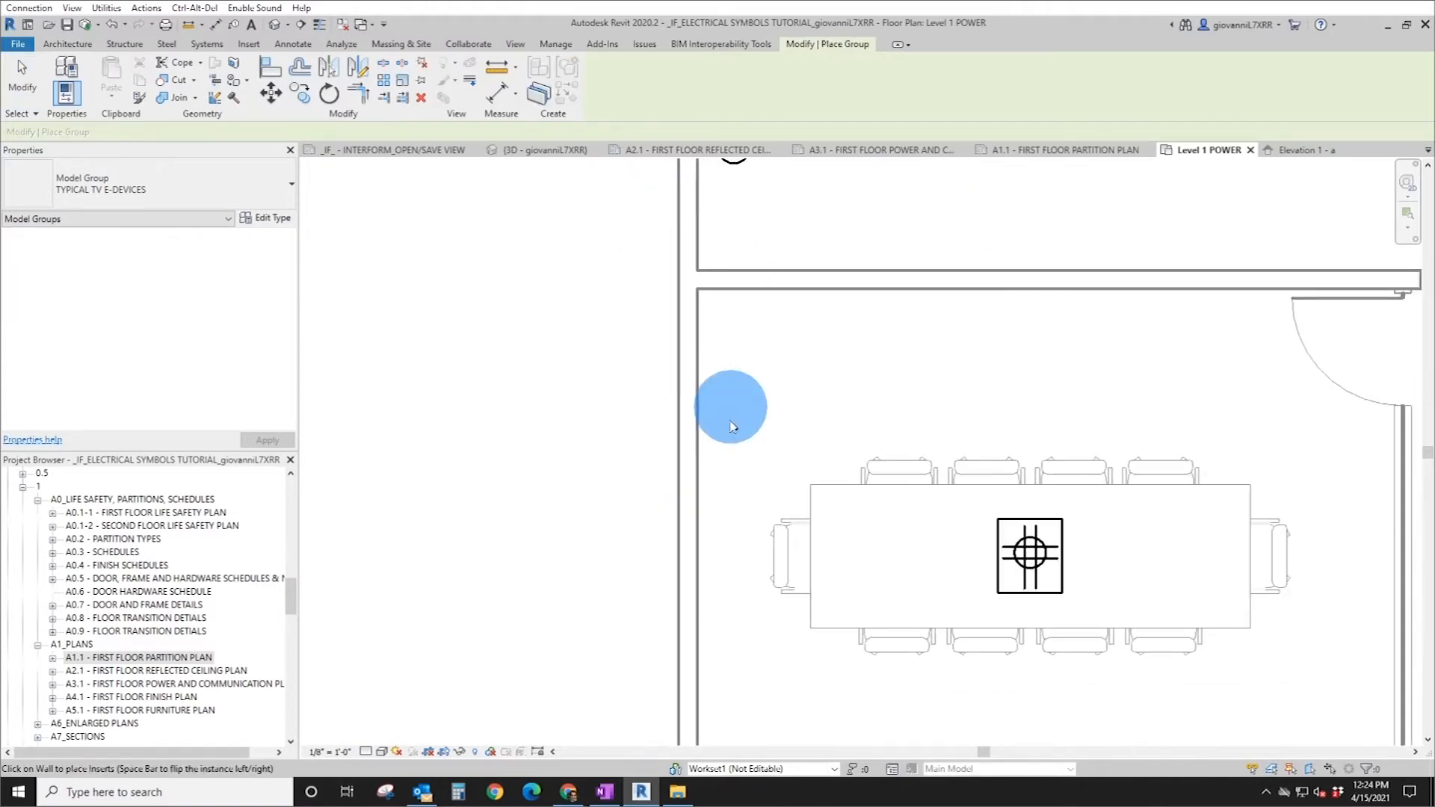
scroll(704, 459, down, 5)
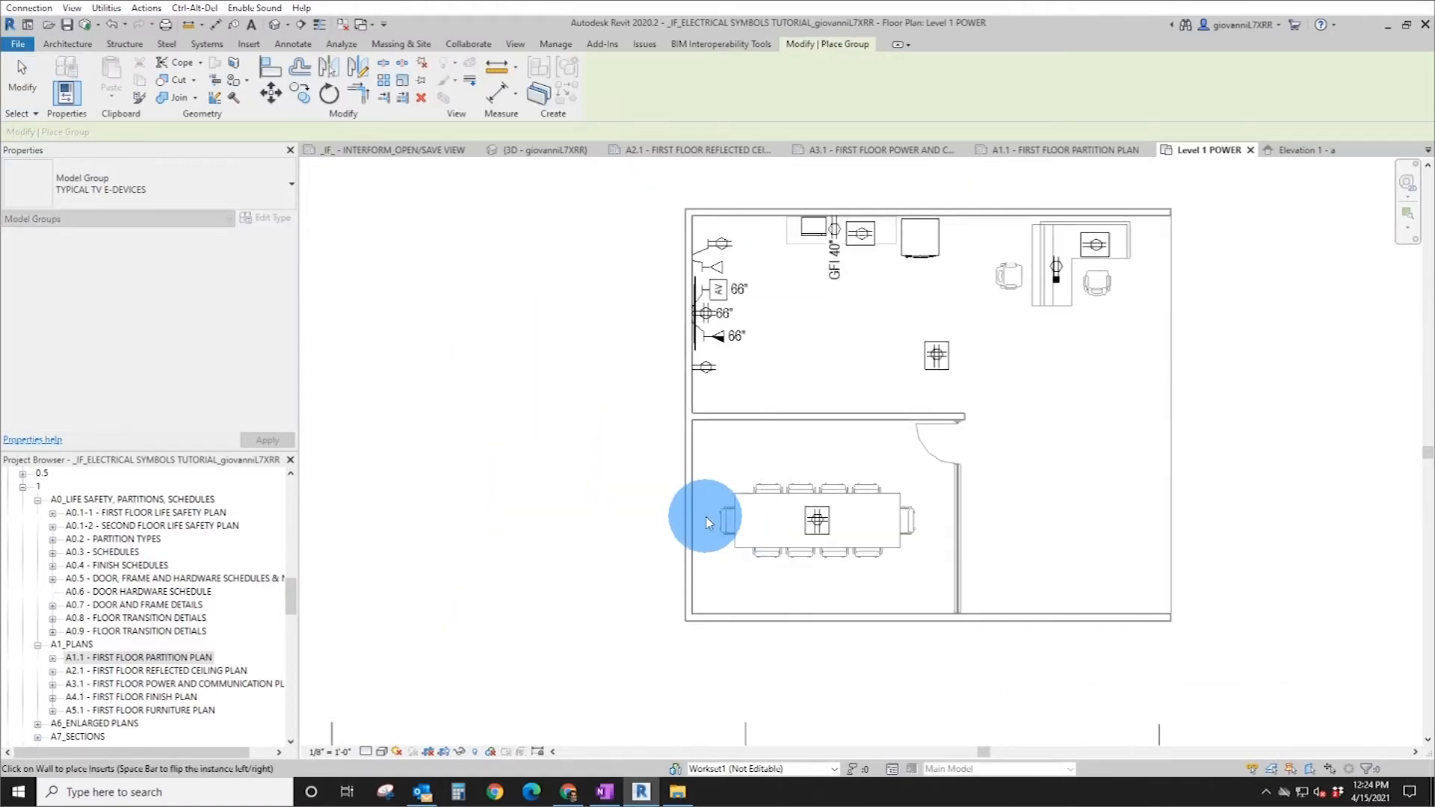
click(699, 528)
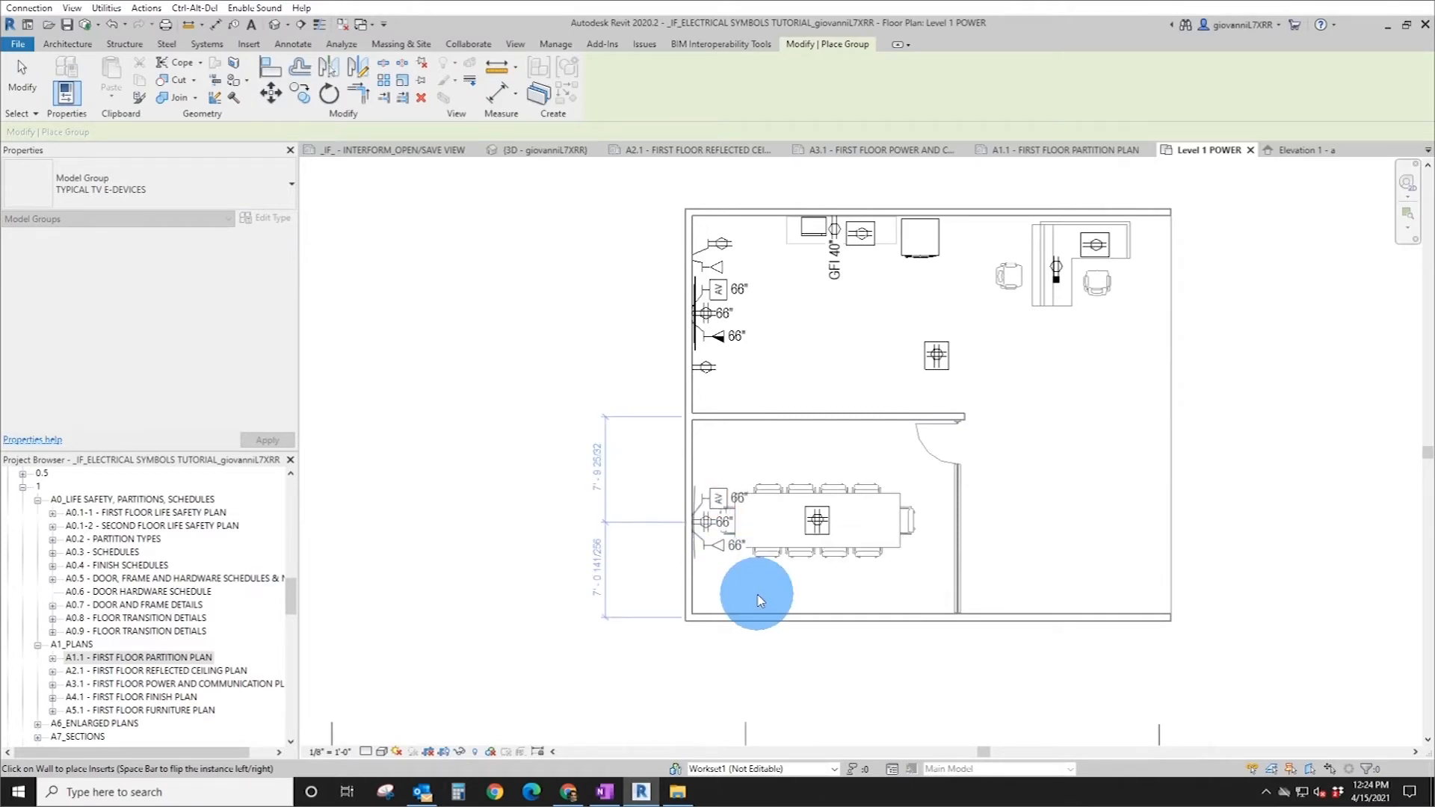
key(Escape)
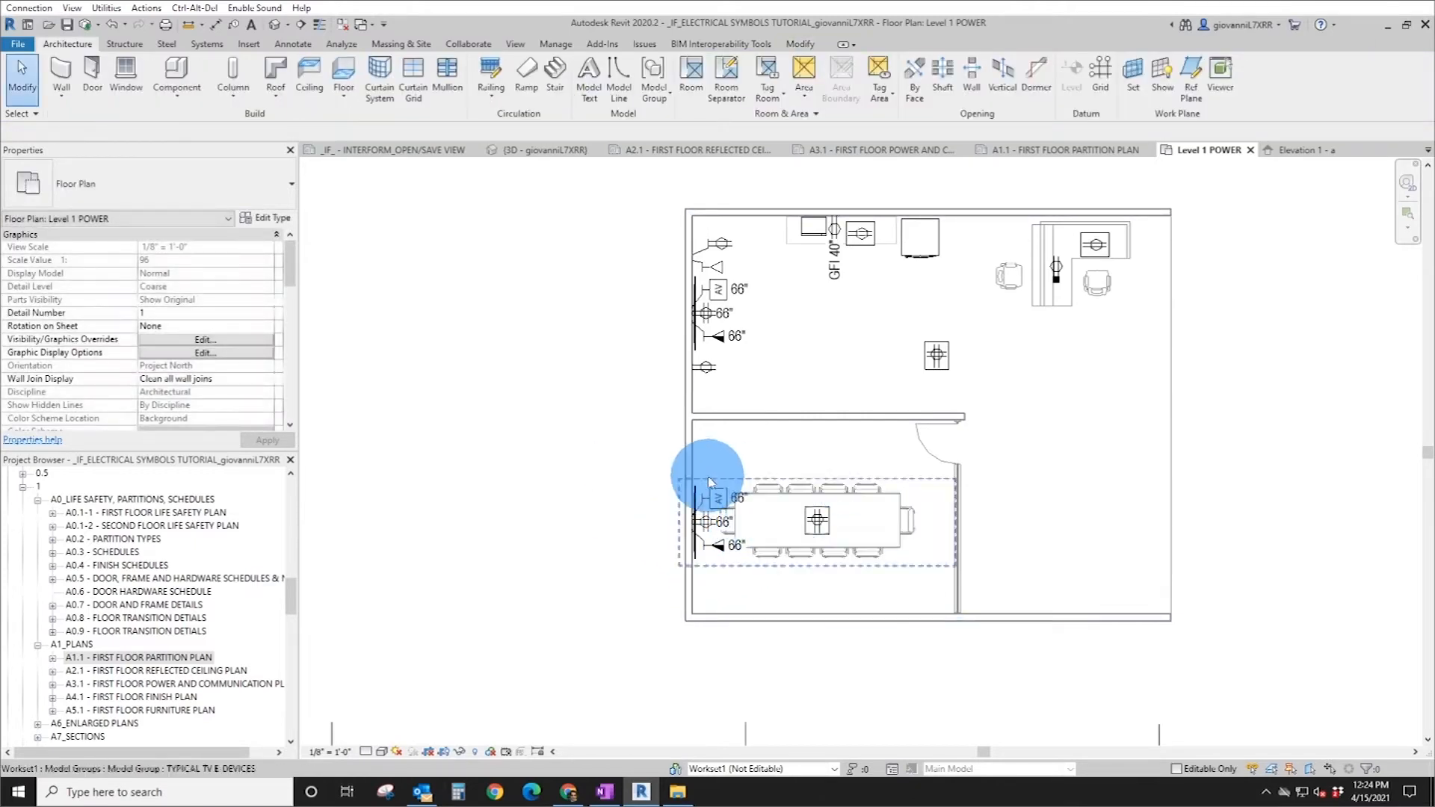
middle_drag(961, 548, 806, 537)
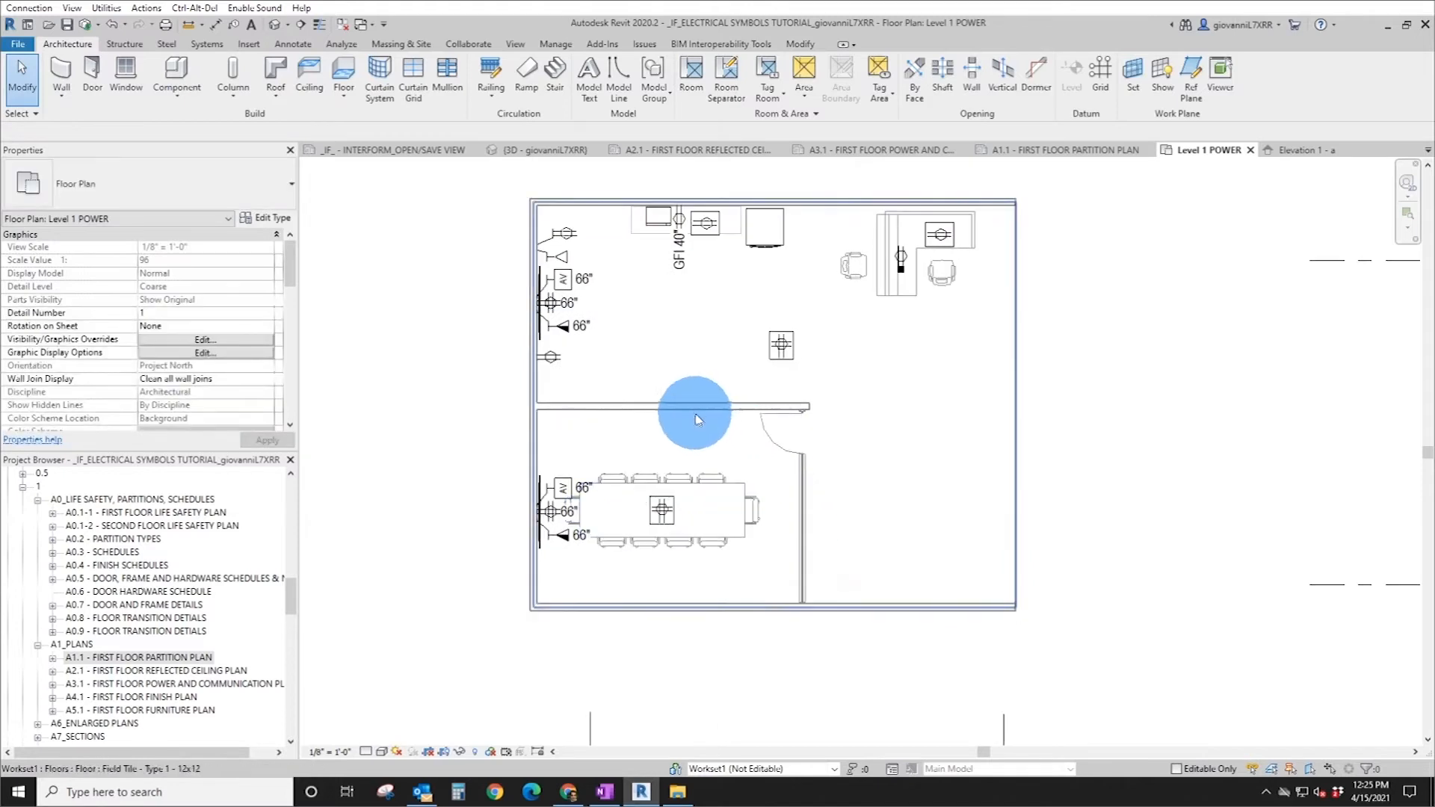
- Create another similar TYPICAL TV E-DEVICES group on the outside face of the same exterior wall, near the partition between the two rooms
click(567, 284)
click(503, 298)
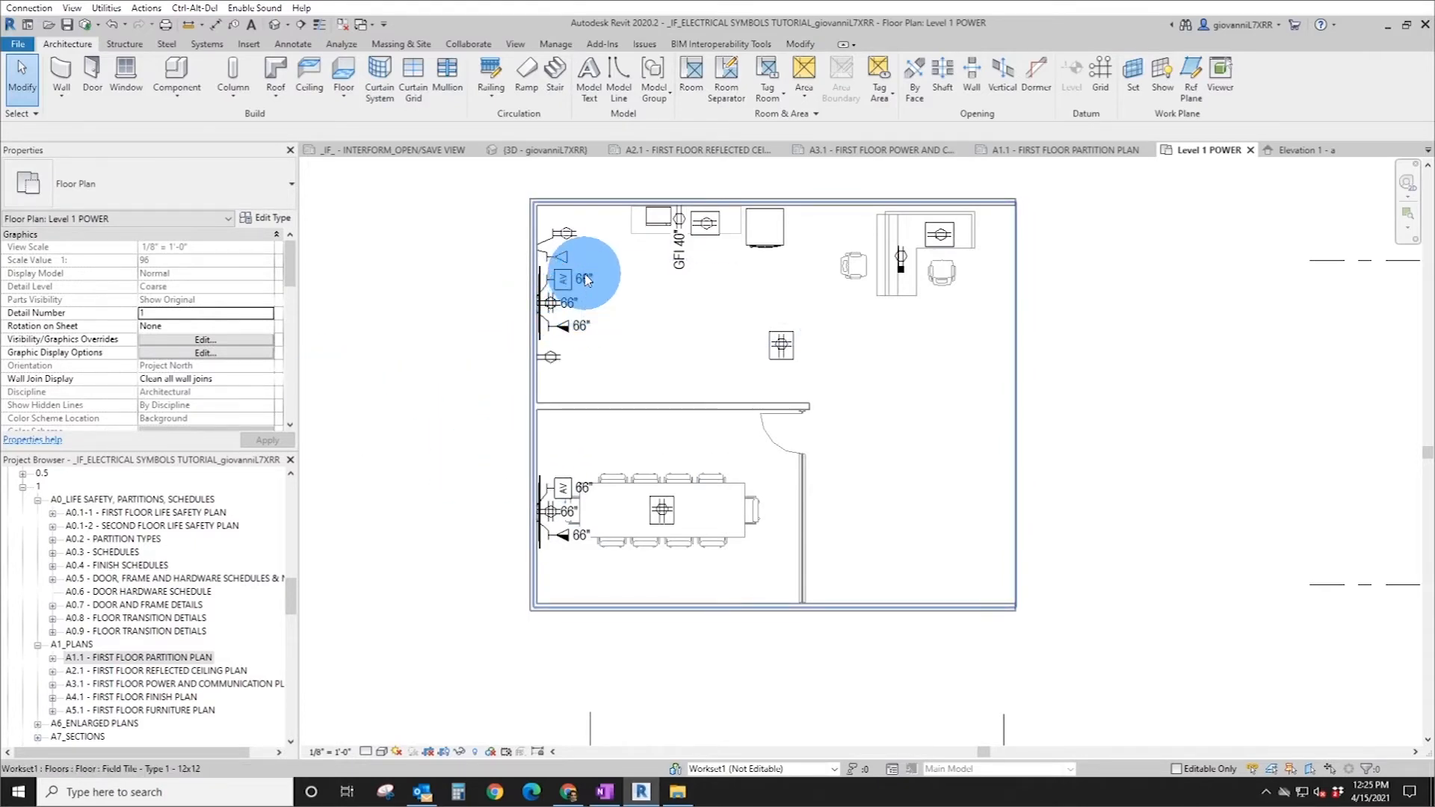
right_click(537, 313)
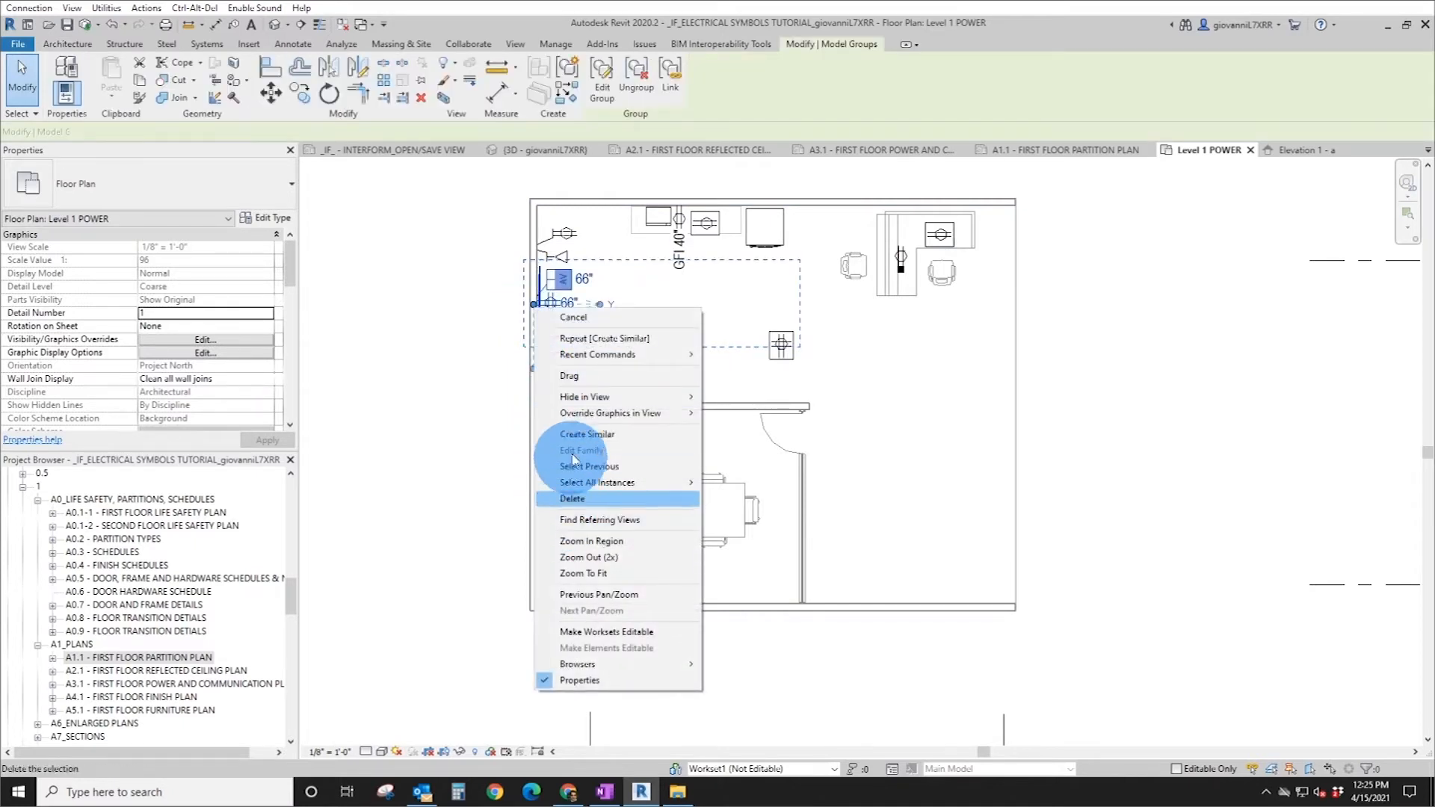
click(537, 457)
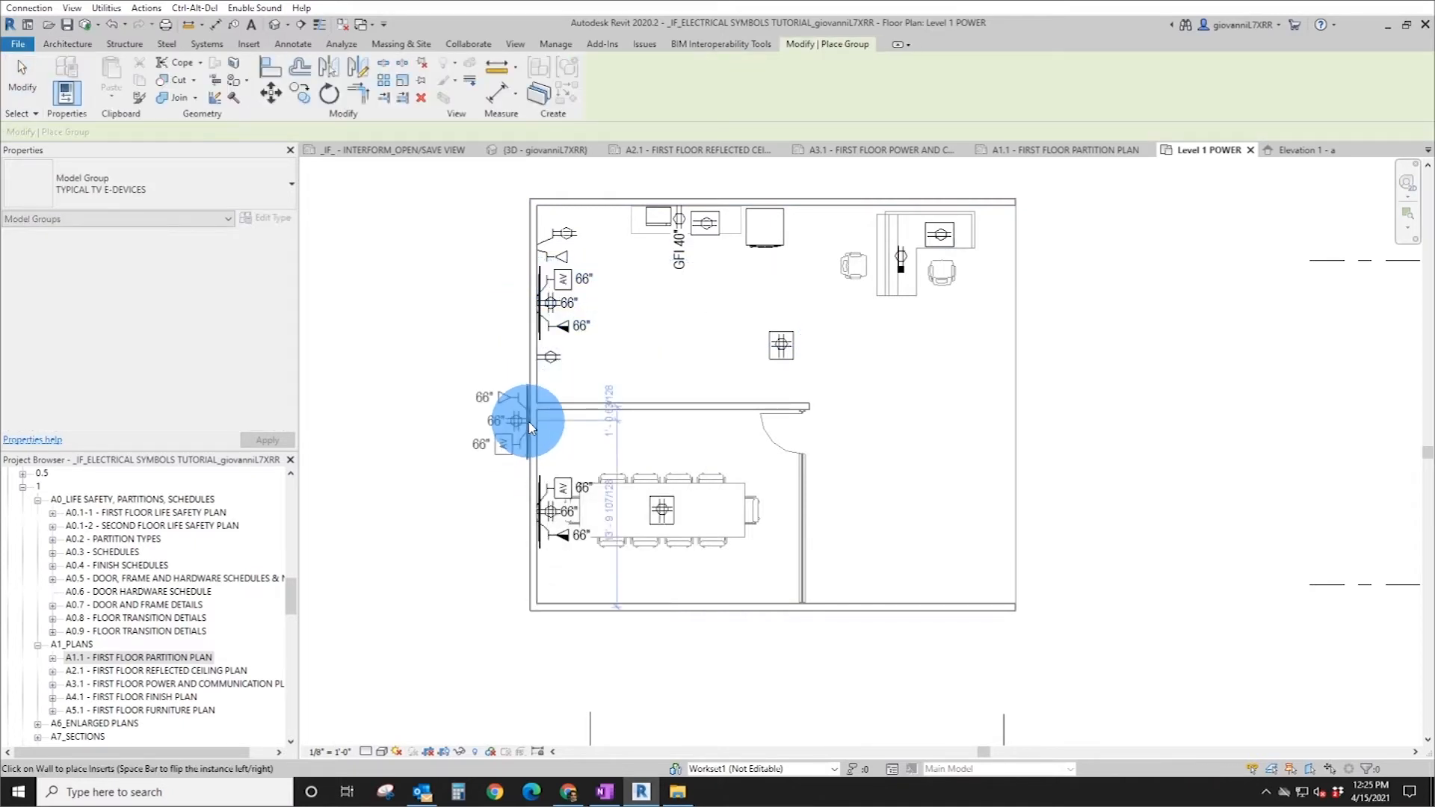
click(531, 417)
key(Escape)
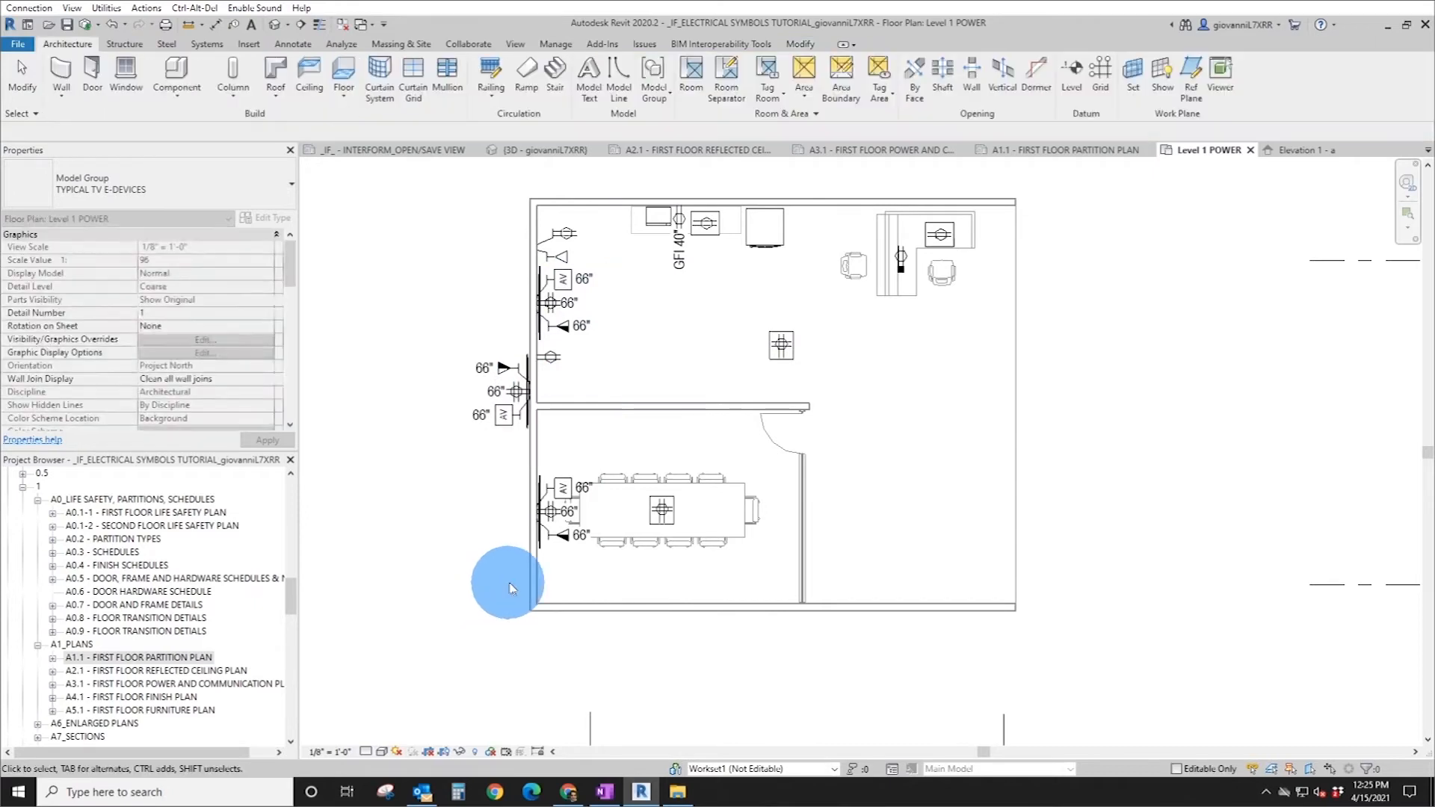
scroll(441, 419, up, 4)
click(624, 374)
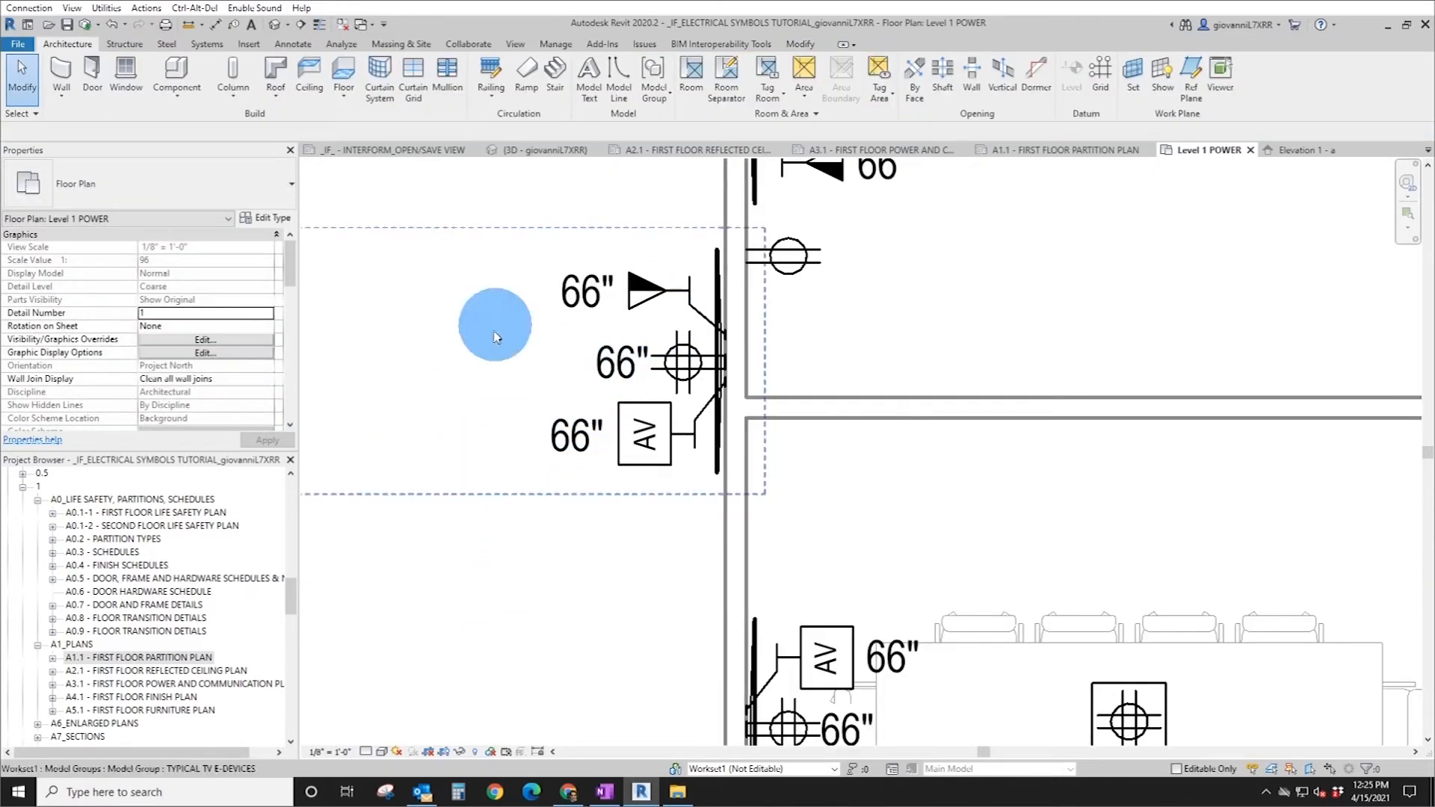
scroll(625, 420, down, 4)
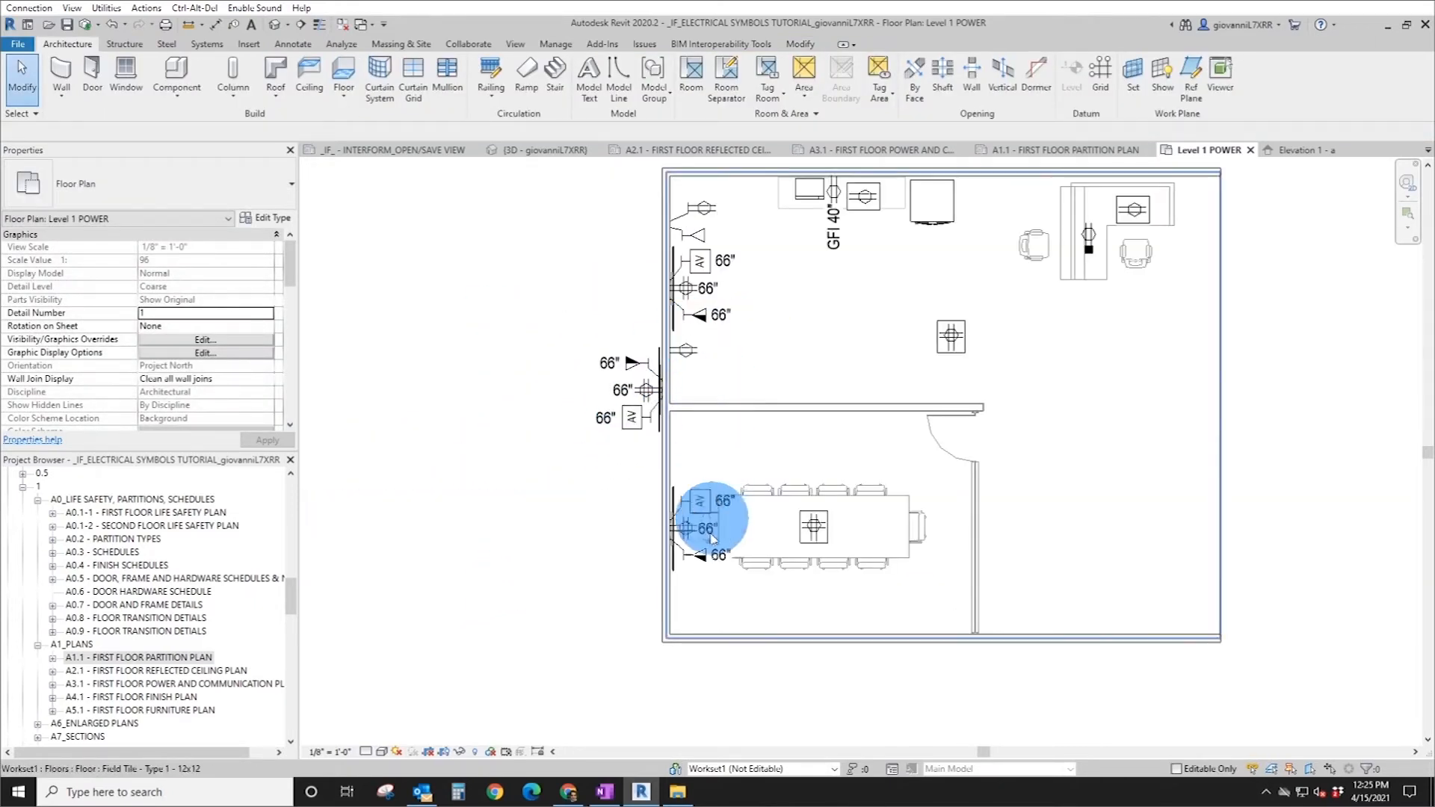
click(684, 537)
double_click(684, 537)
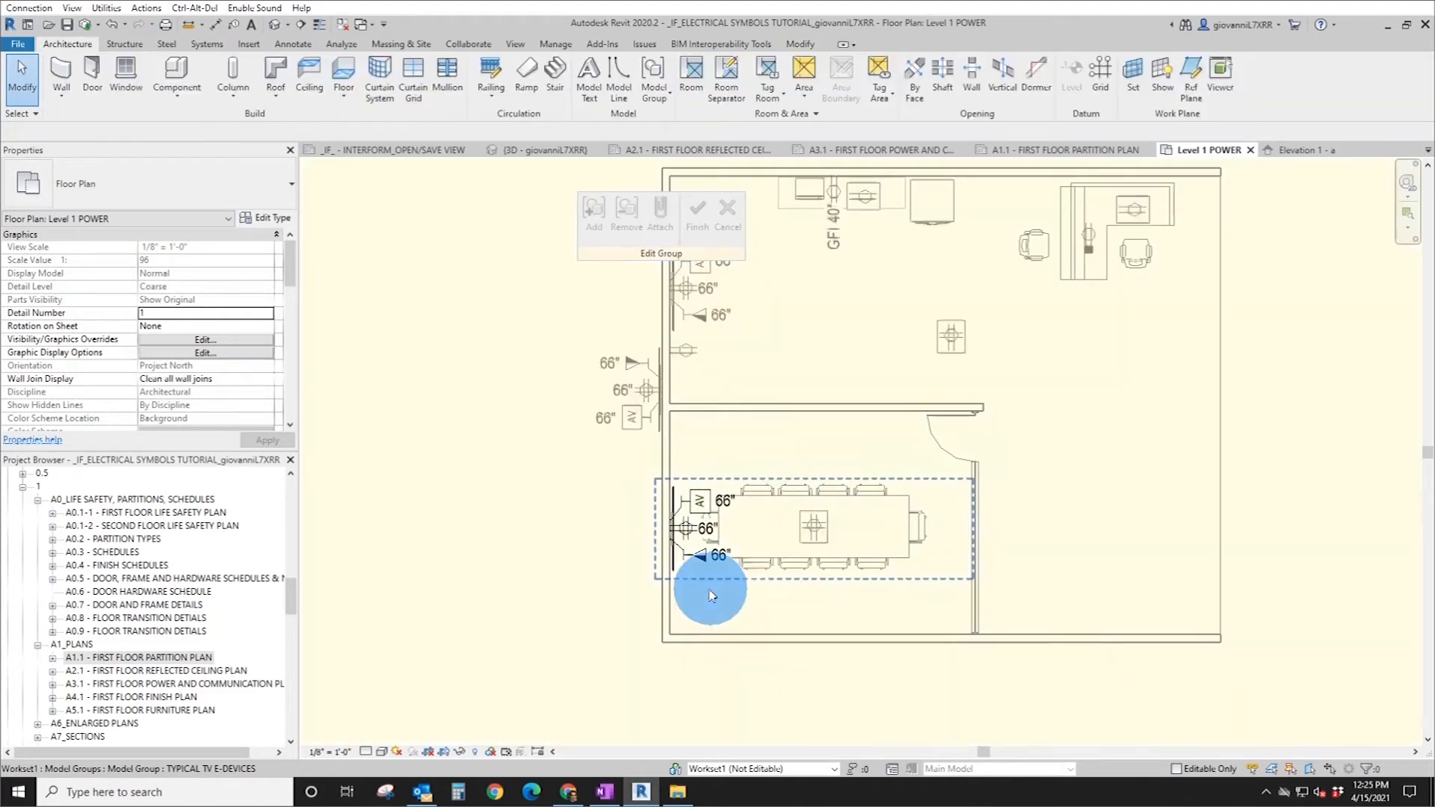
scroll(684, 536, up, 4)
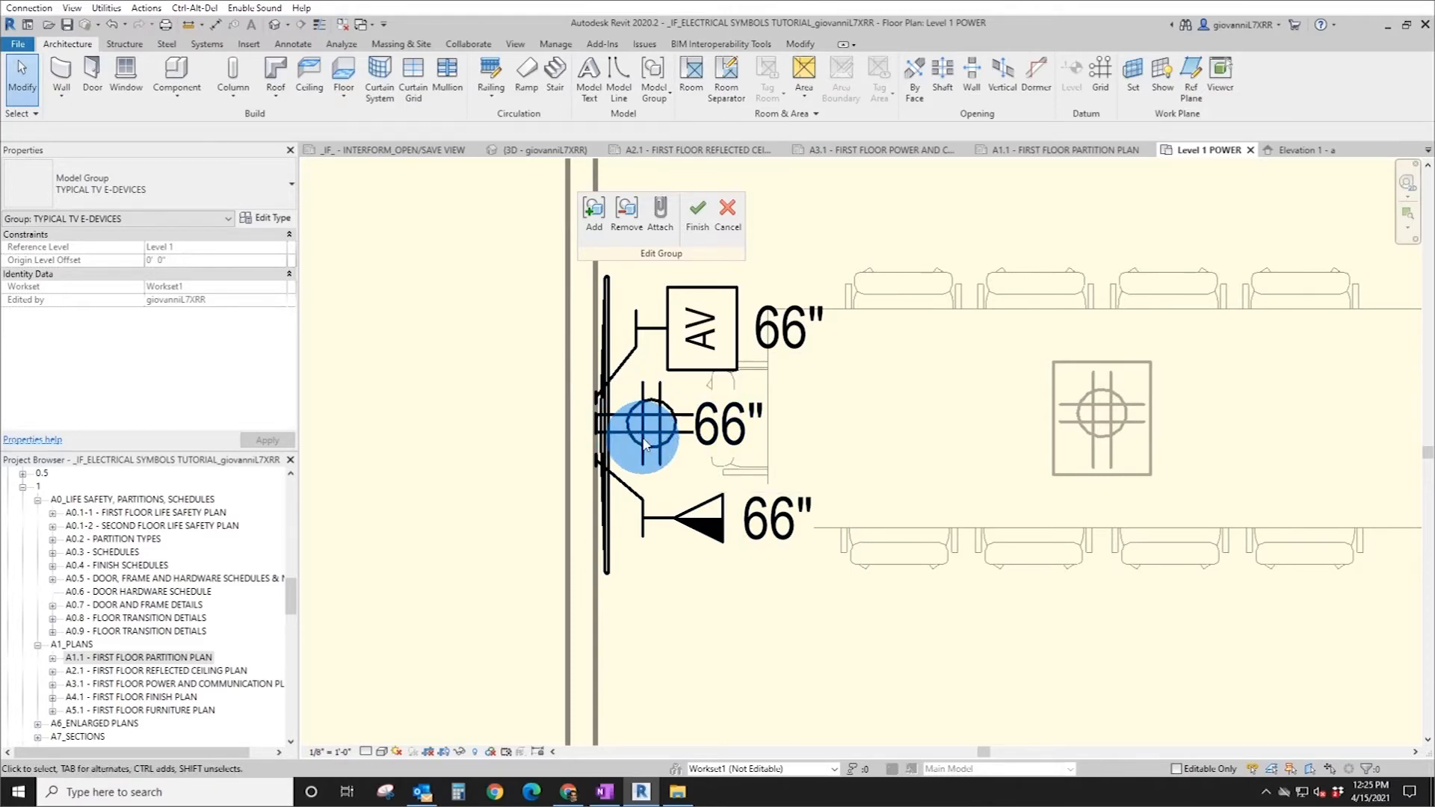
click(595, 425)
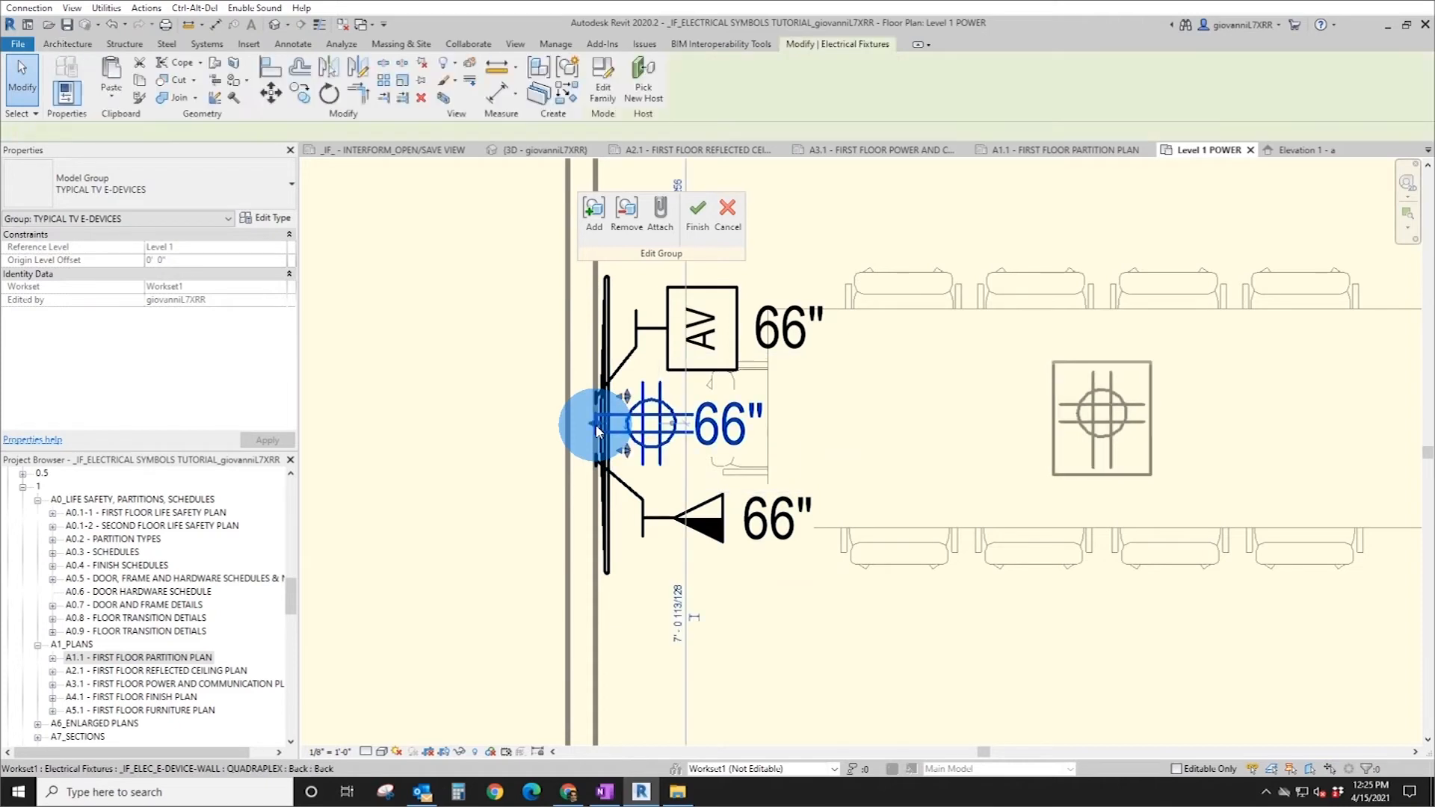
click(723, 218)
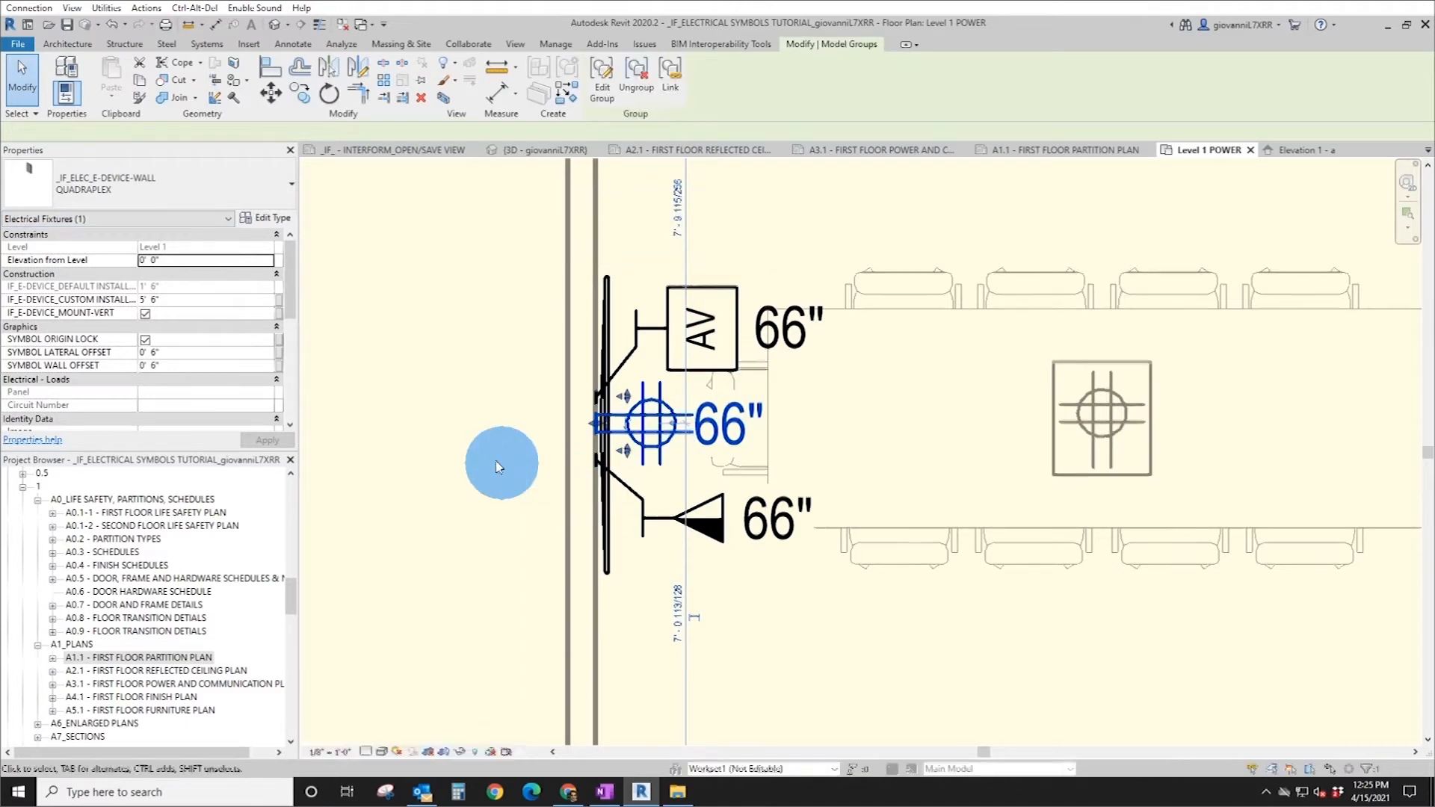
- Open the conference room's TYPICAL TV E-DEVICES model group for editing
scroll(542, 459, down, 5)
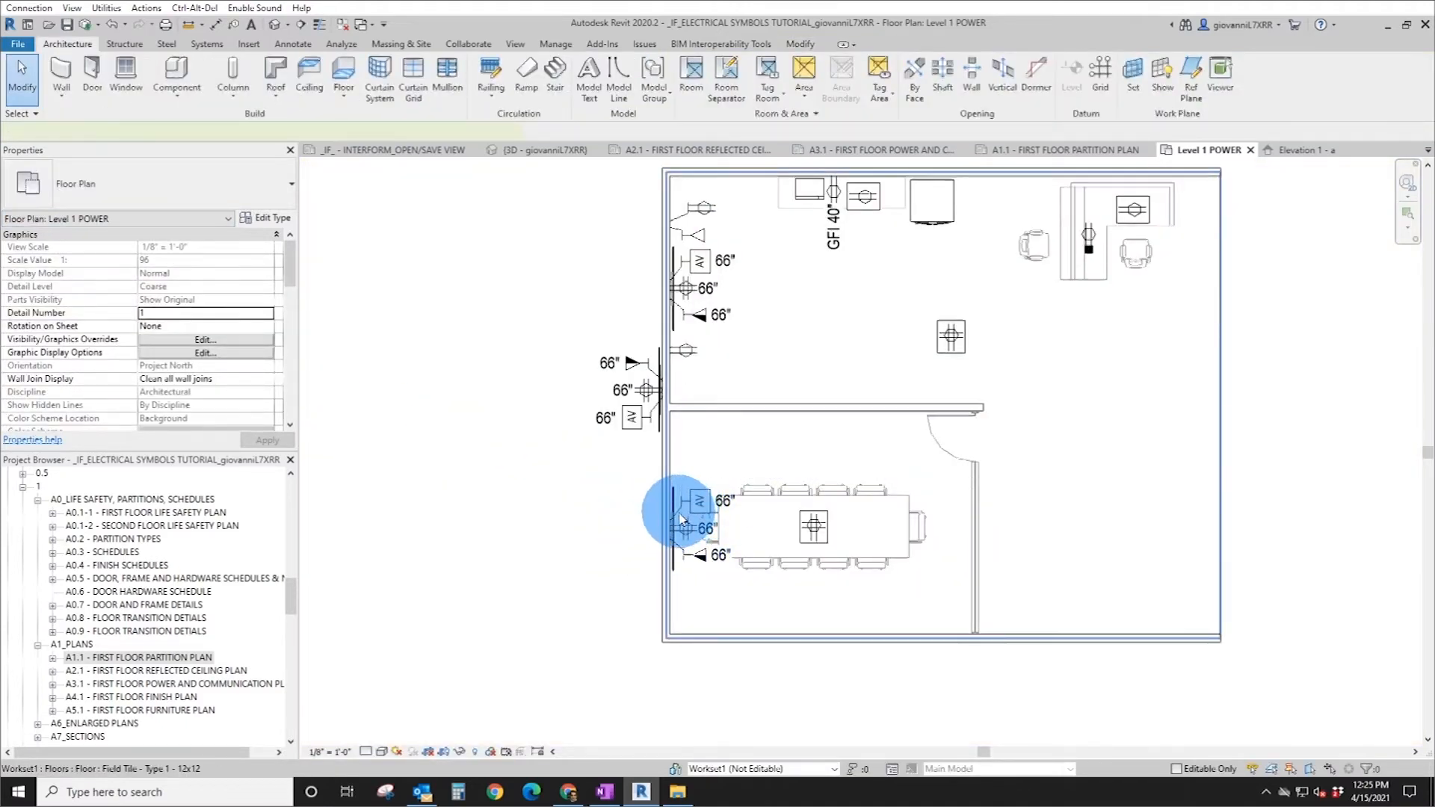
click(681, 518)
click(684, 516)
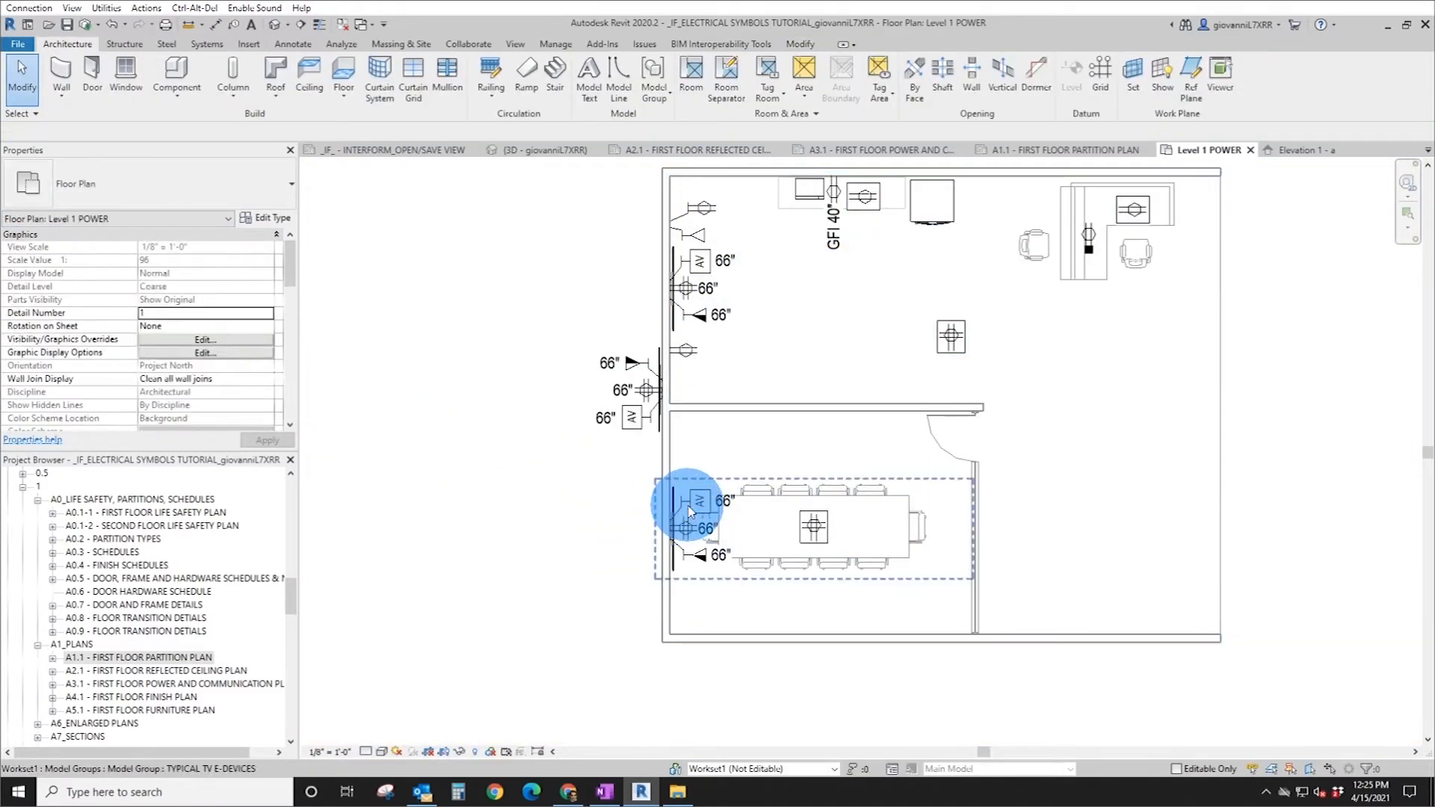
click(688, 511)
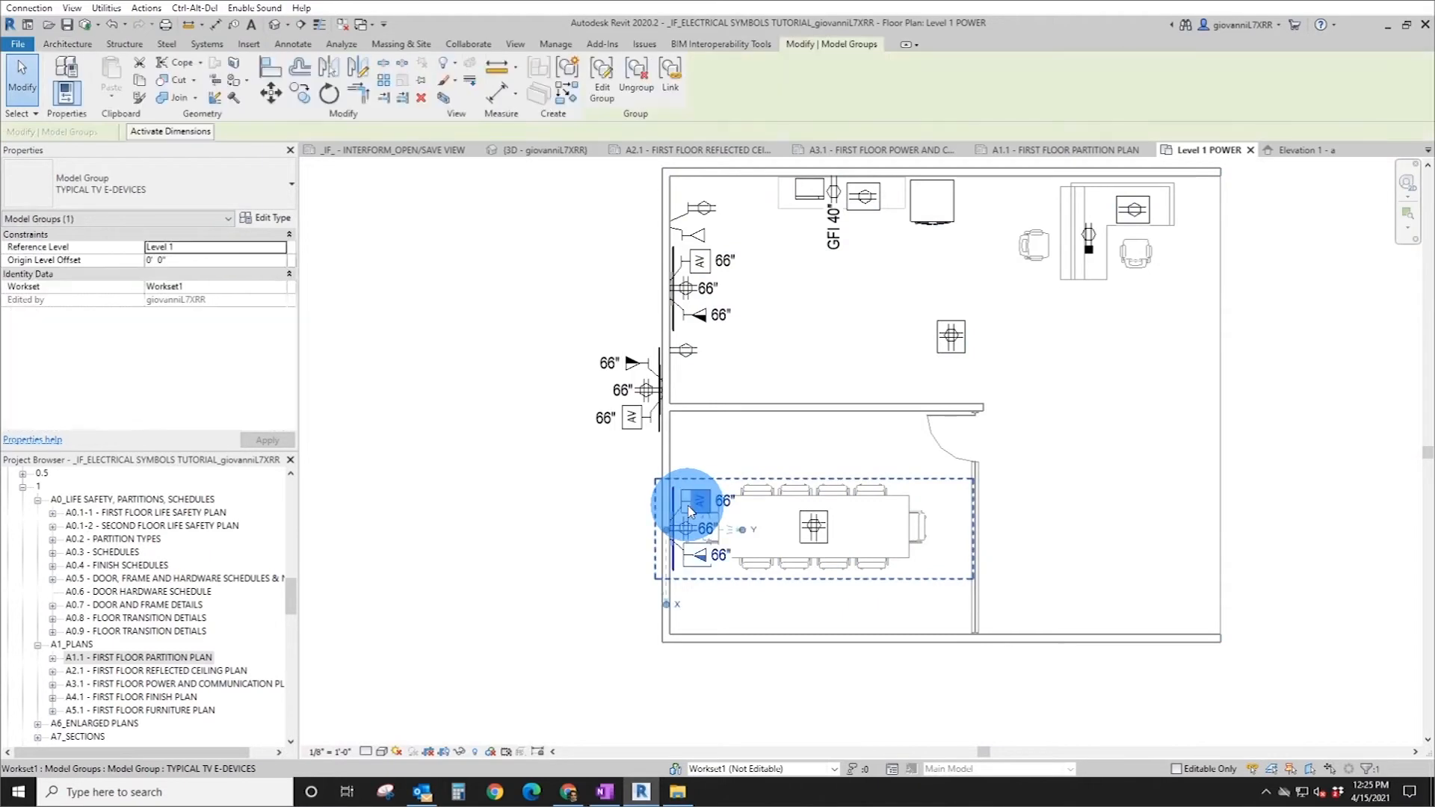
click(604, 82)
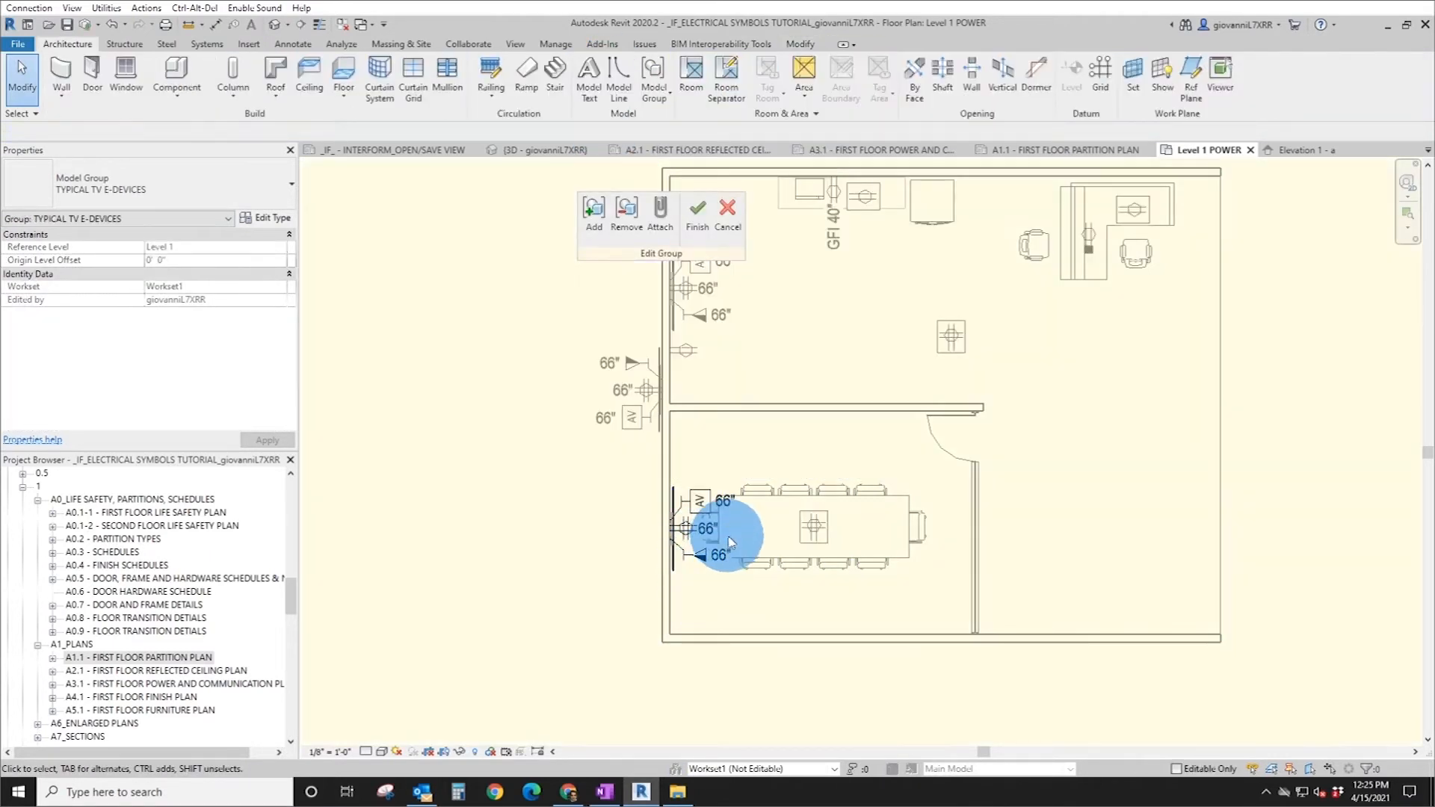
- Change the quadraplex device behind the conference room TV to the DUPLEX type within the group
scroll(752, 596, up, 2)
scroll(748, 589, up, 1)
middle_drag(621, 510, 538, 587)
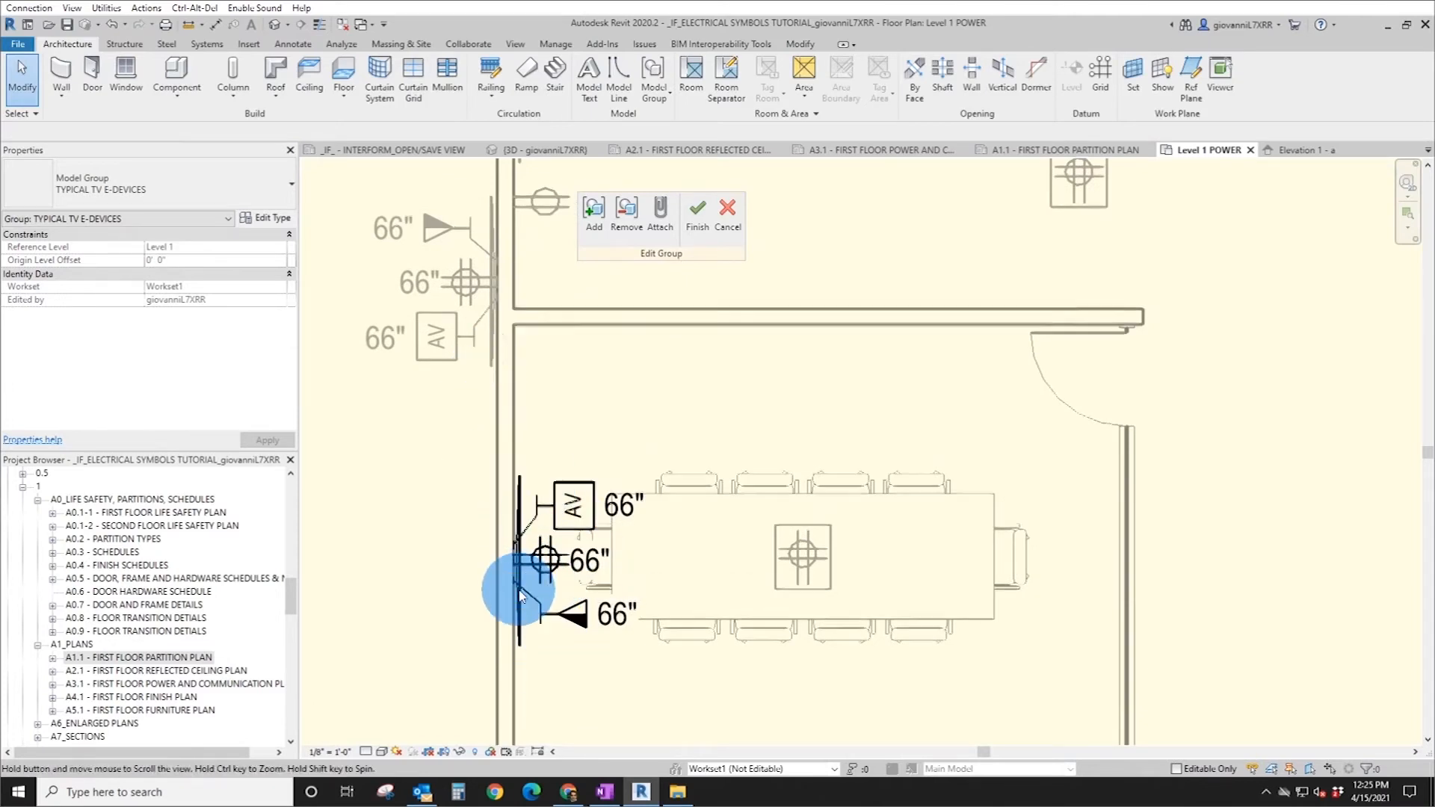
middle_drag(542, 374, 576, 583)
scroll(575, 583, down, 3)
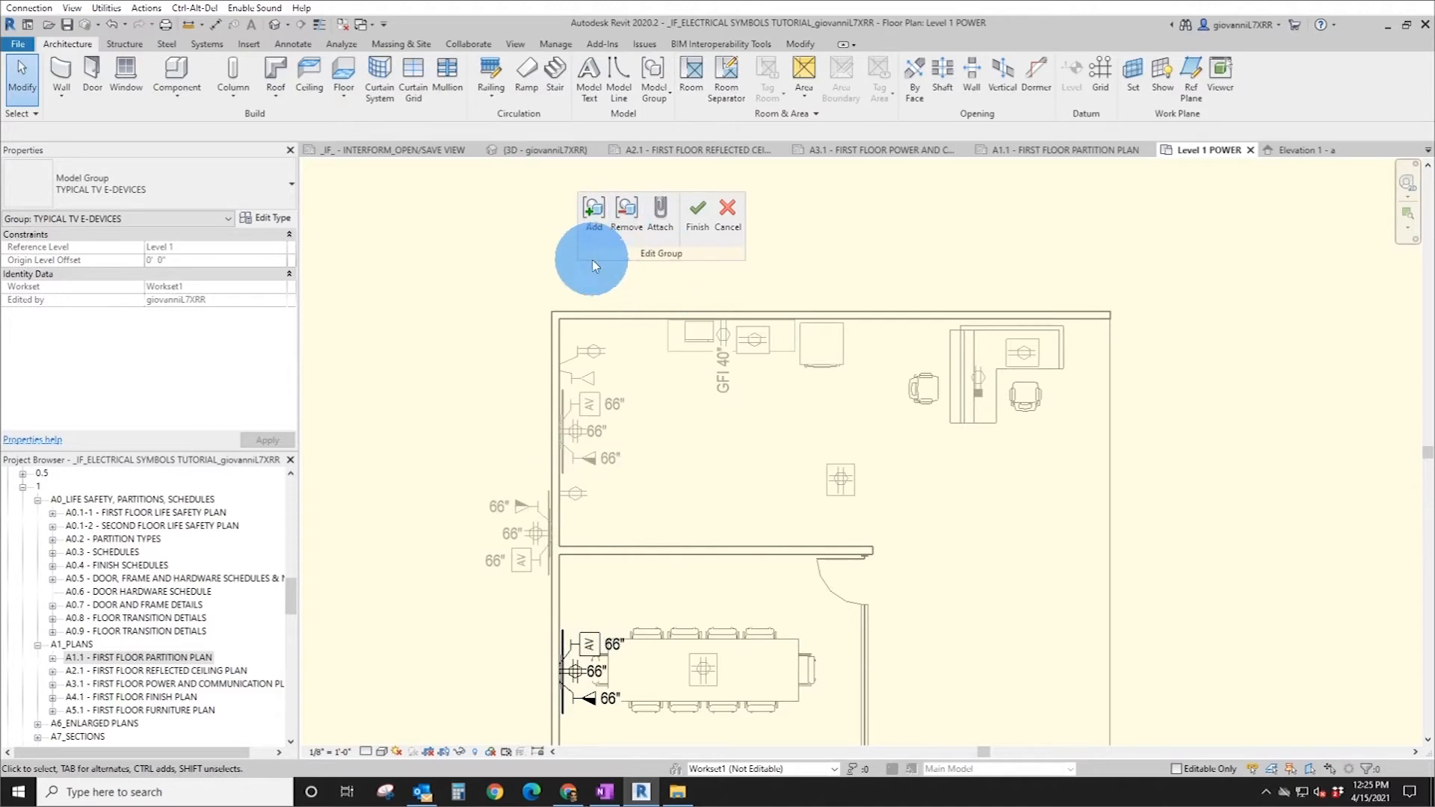
middle_drag(570, 720, 599, 544)
scroll(599, 542, up, 5)
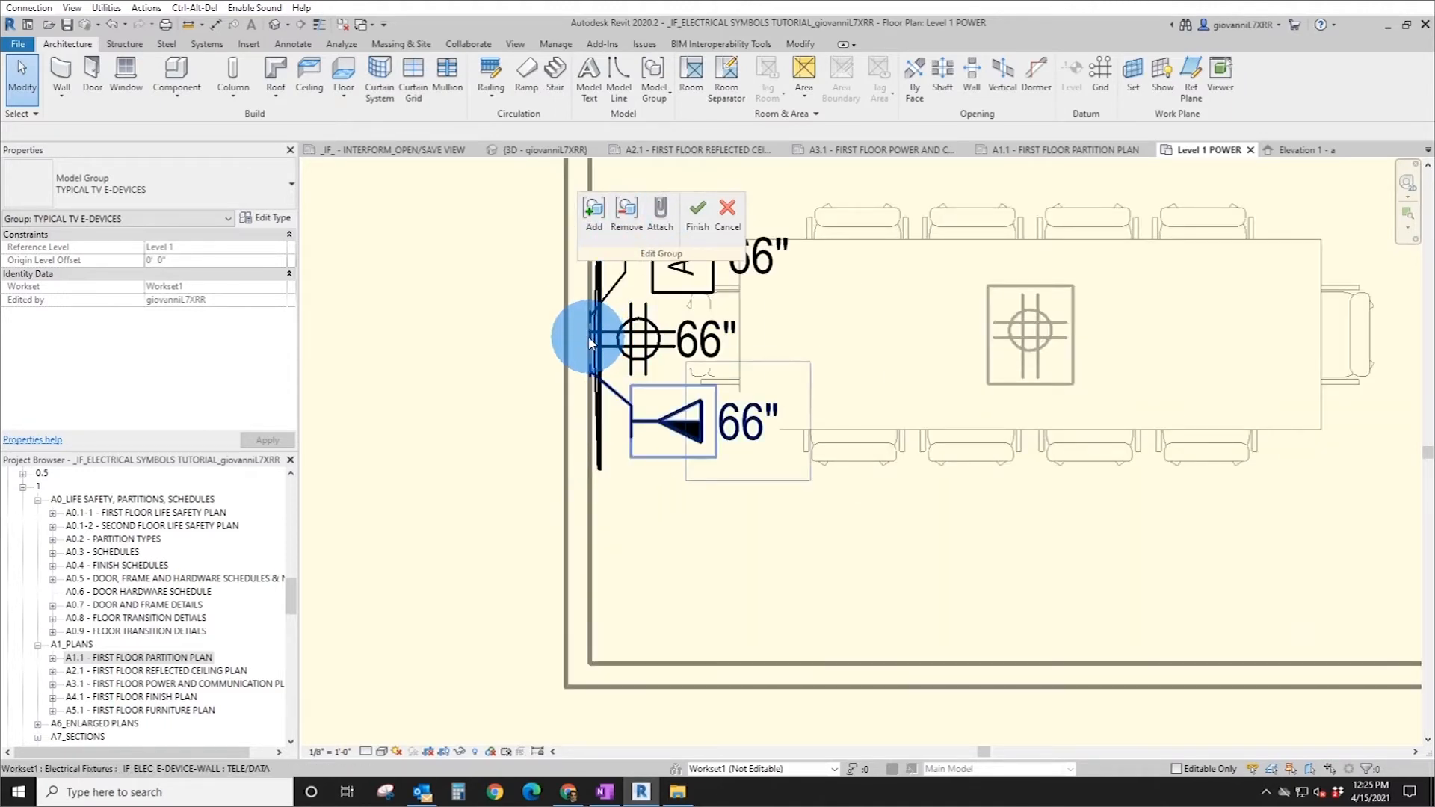
key(Tab)
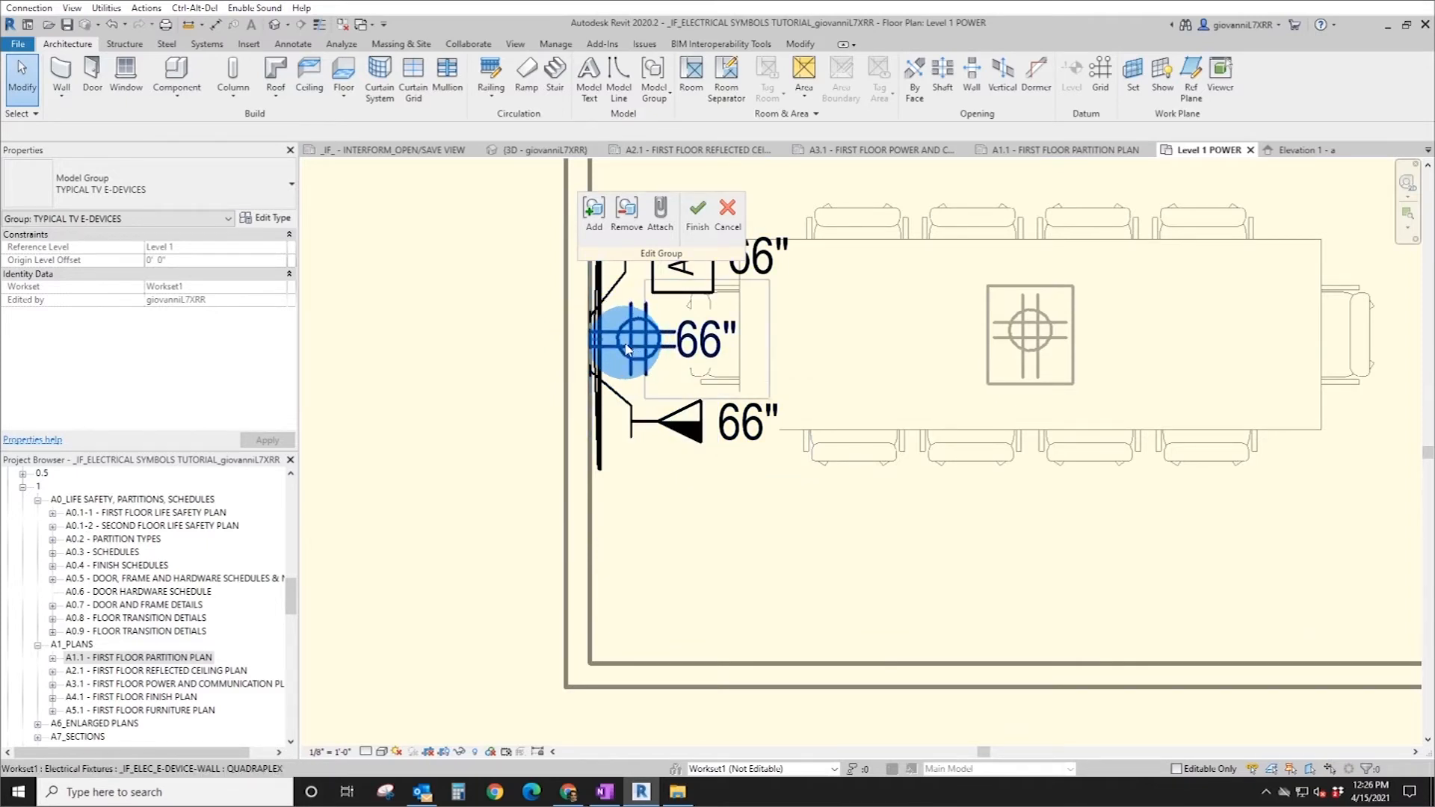
click(617, 349)
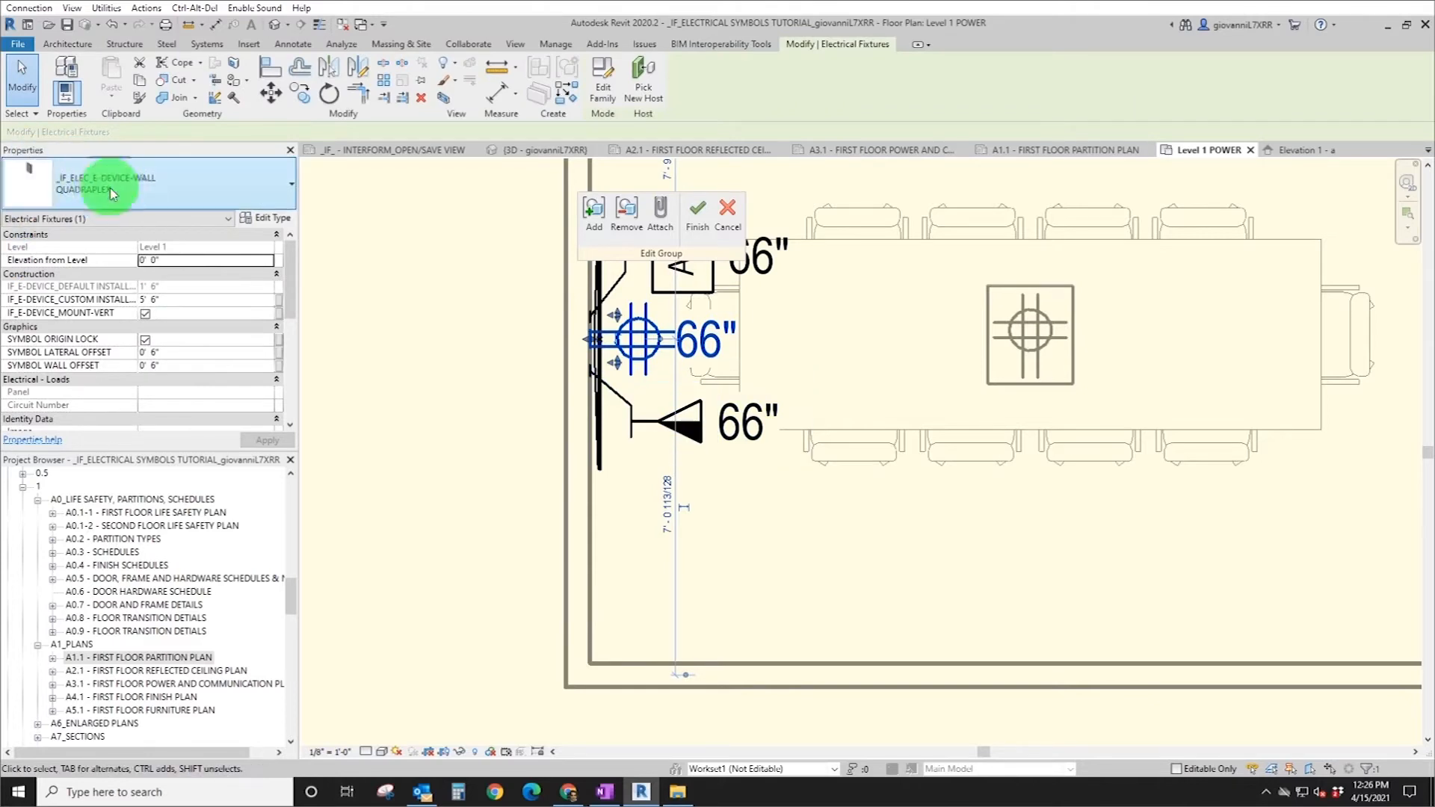
scroll(111, 350, up, 4)
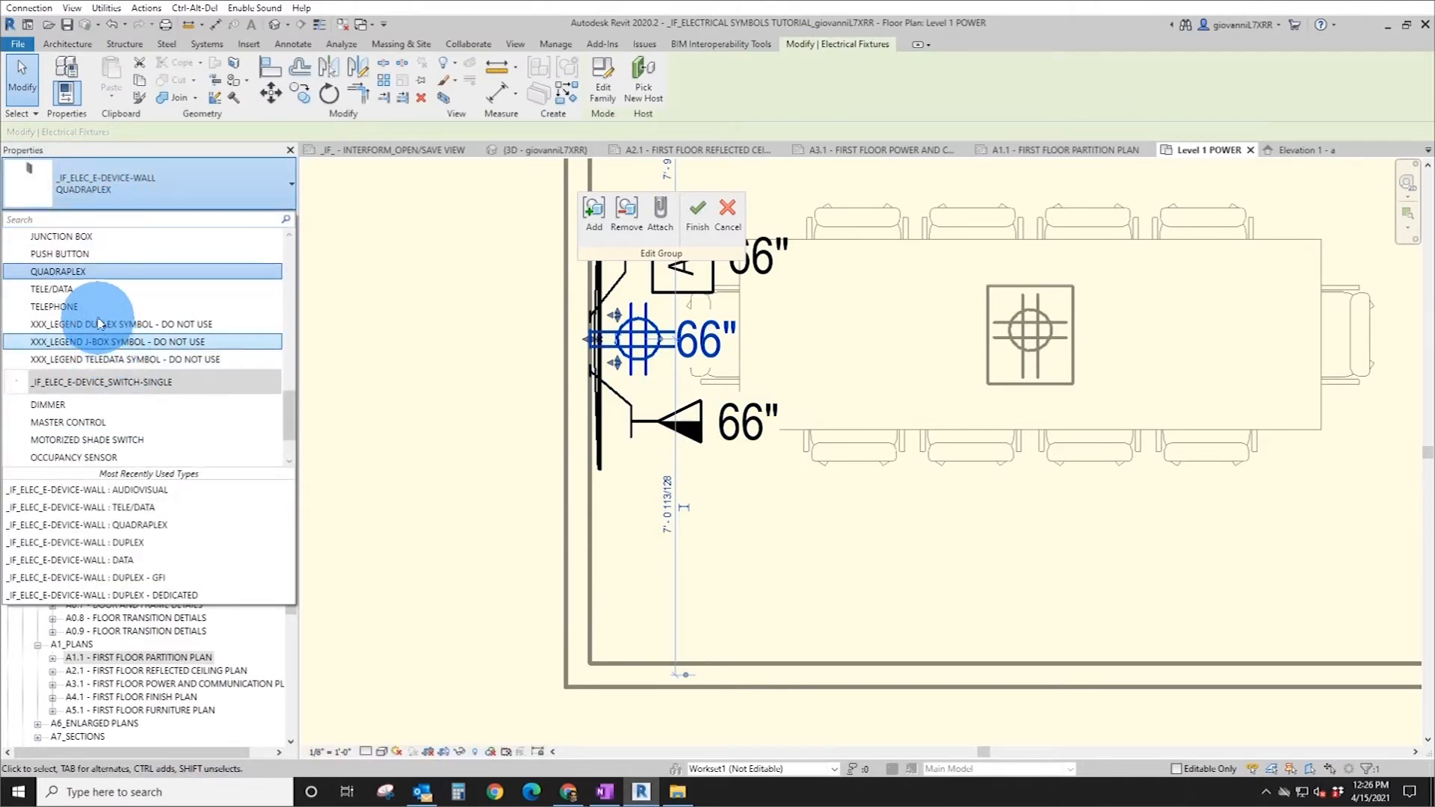
scroll(72, 293, up, 2)
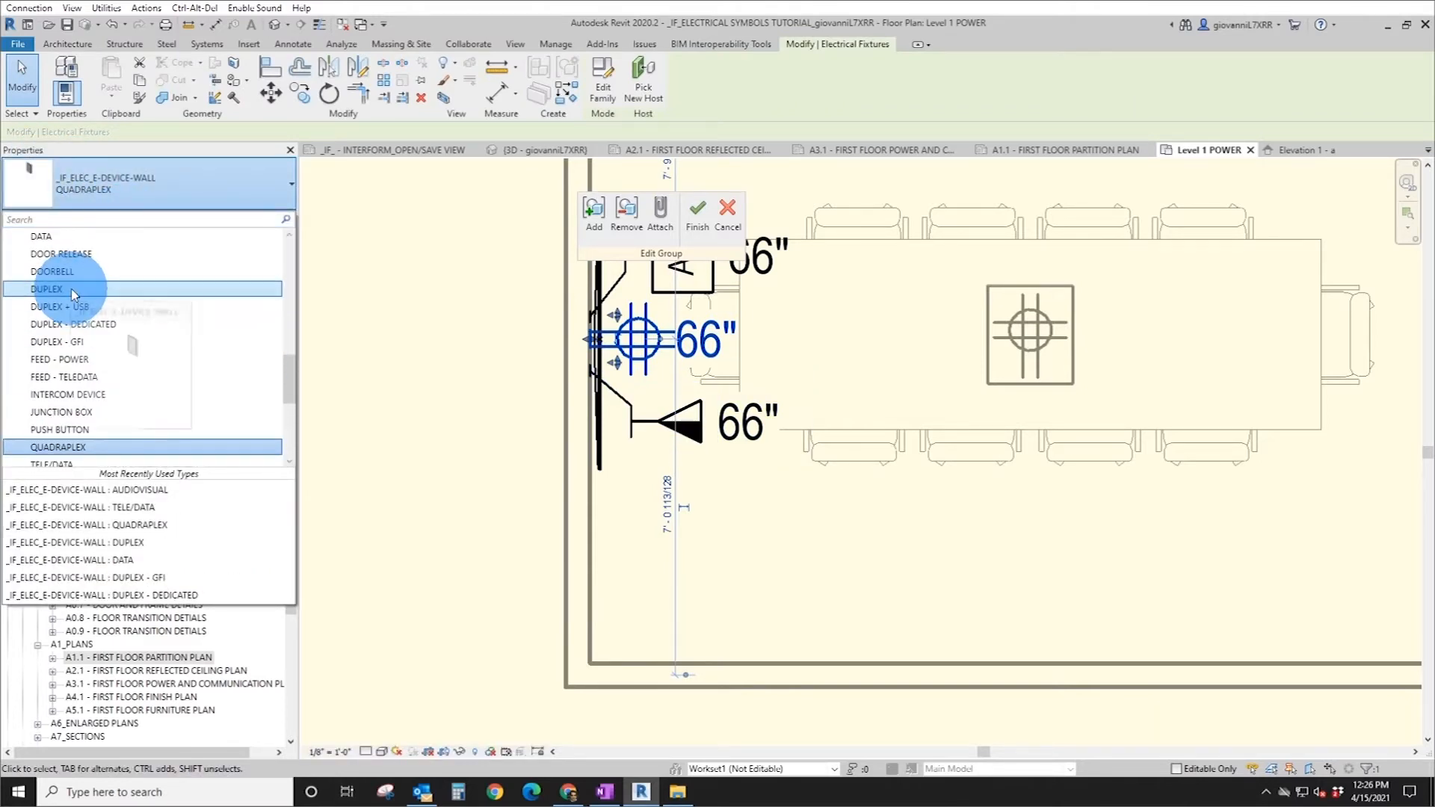
click(527, 350)
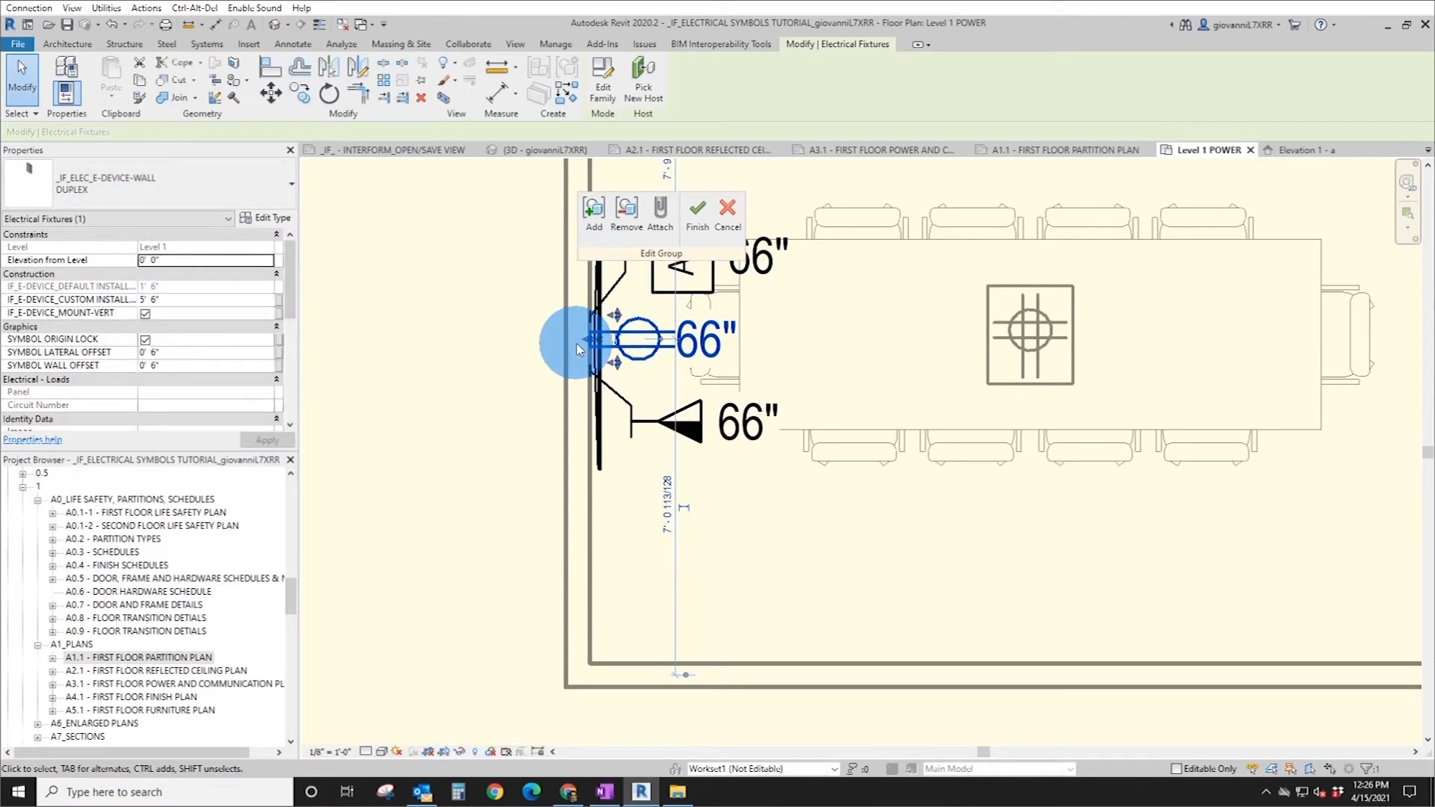
click(304, 102)
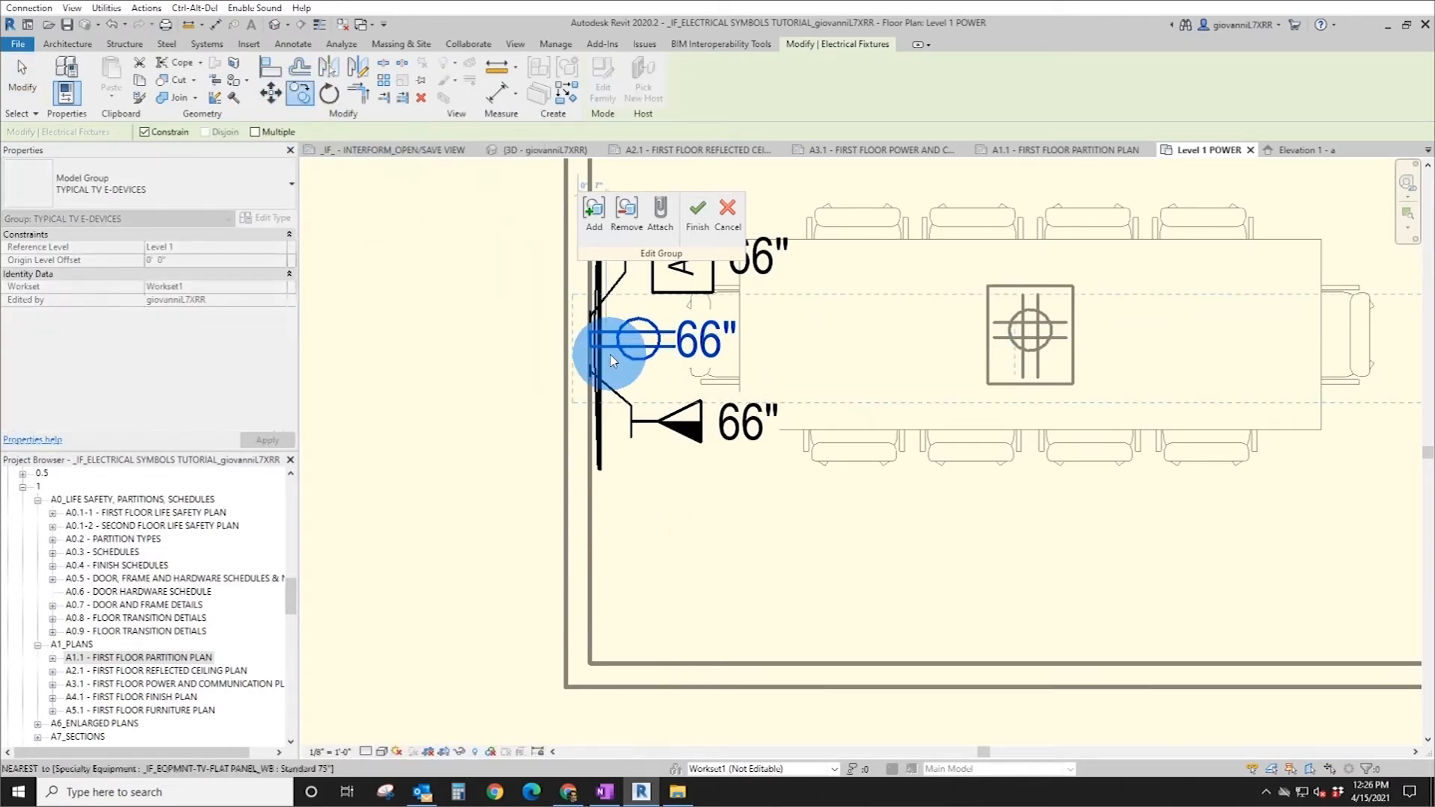
key(Escape)
key(Escape)
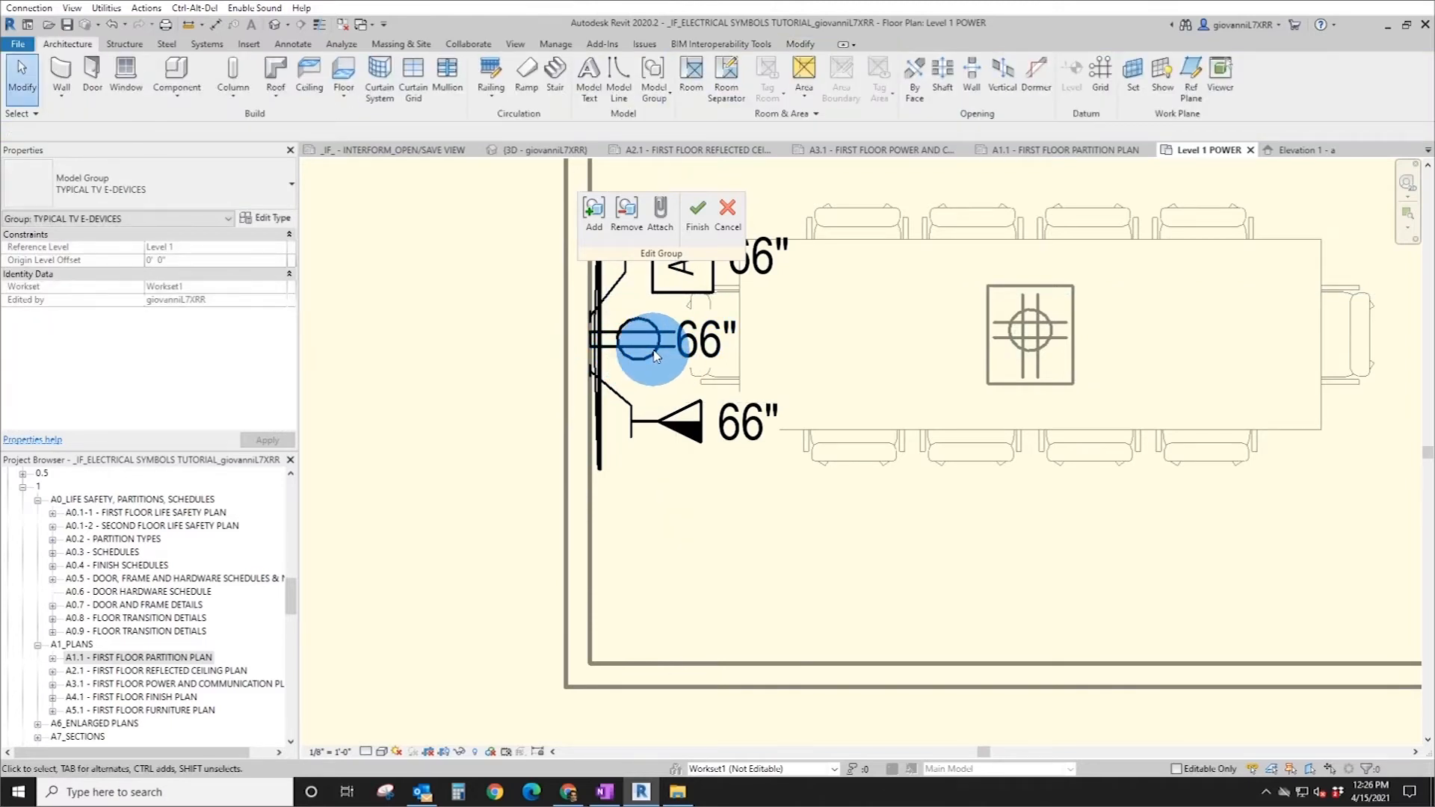
- Finish editing the TYPICAL TV E-DEVICES group, applying the duplex change to all its instances
scroll(523, 460, down, 3)
middle_drag(506, 375, 580, 537)
scroll(613, 426, down, 2)
middle_drag(711, 391, 608, 513)
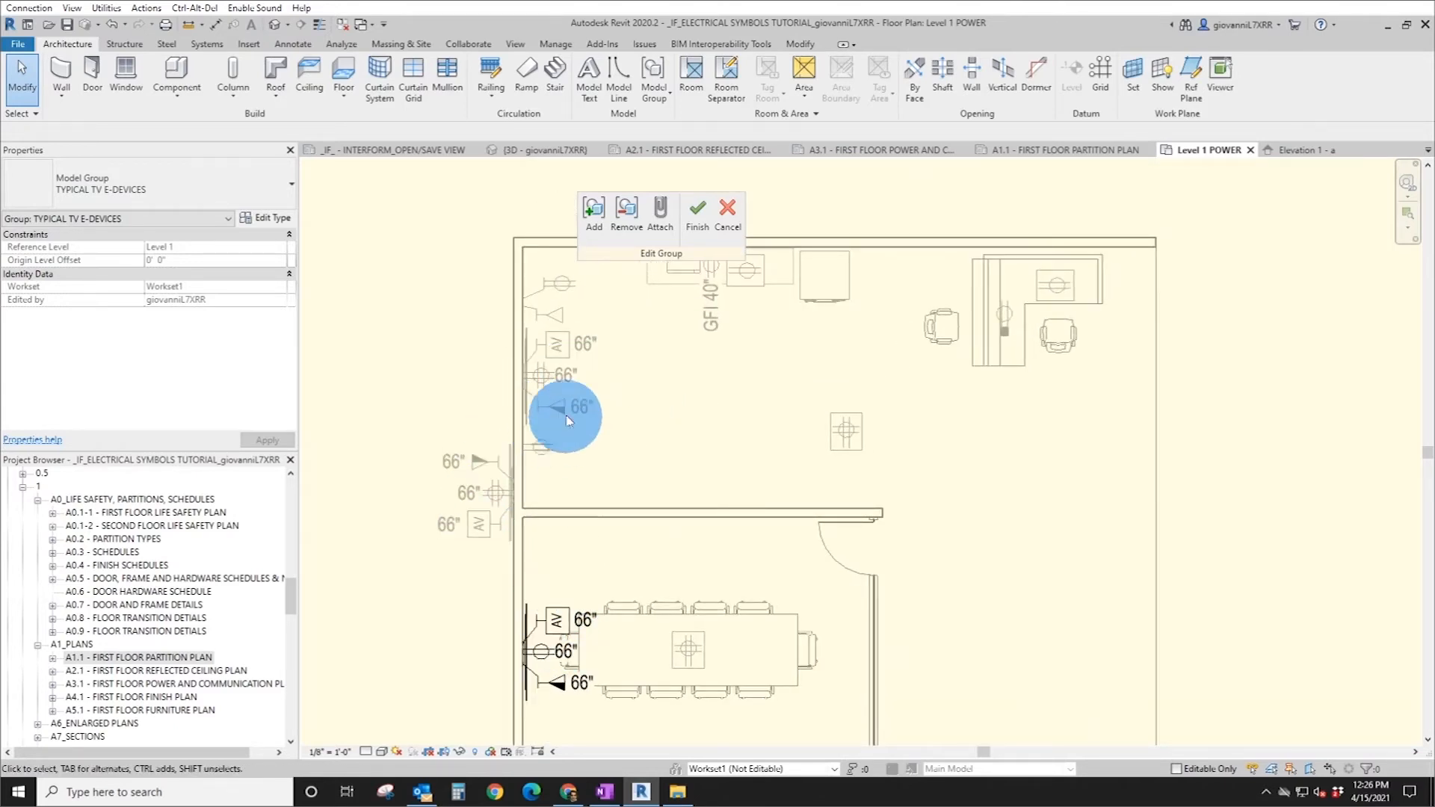
click(698, 213)
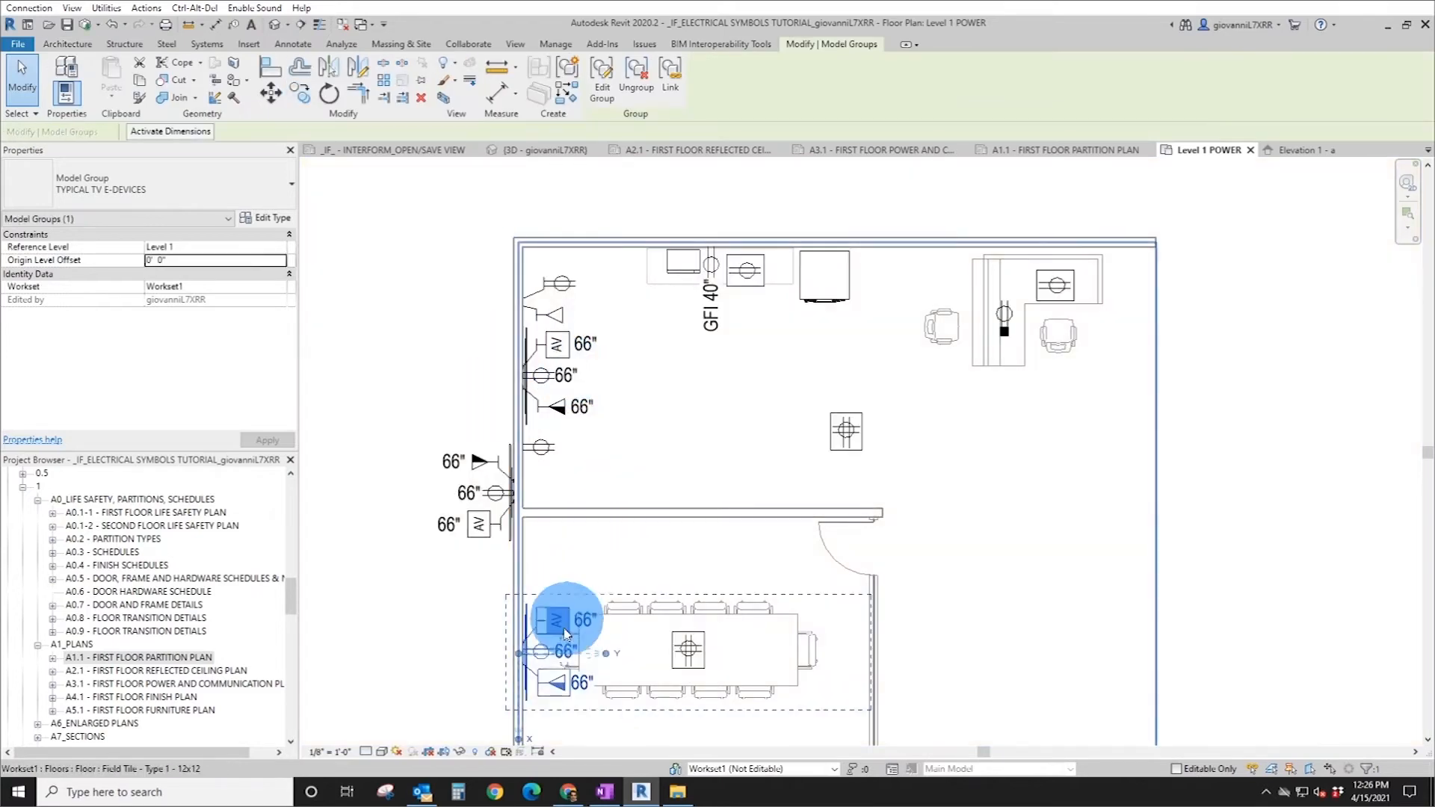
- Duplicate the conference room's TV device group type as TYPICAL TV E-DEVICES @ CONFERENCE ROOM
click(577, 666)
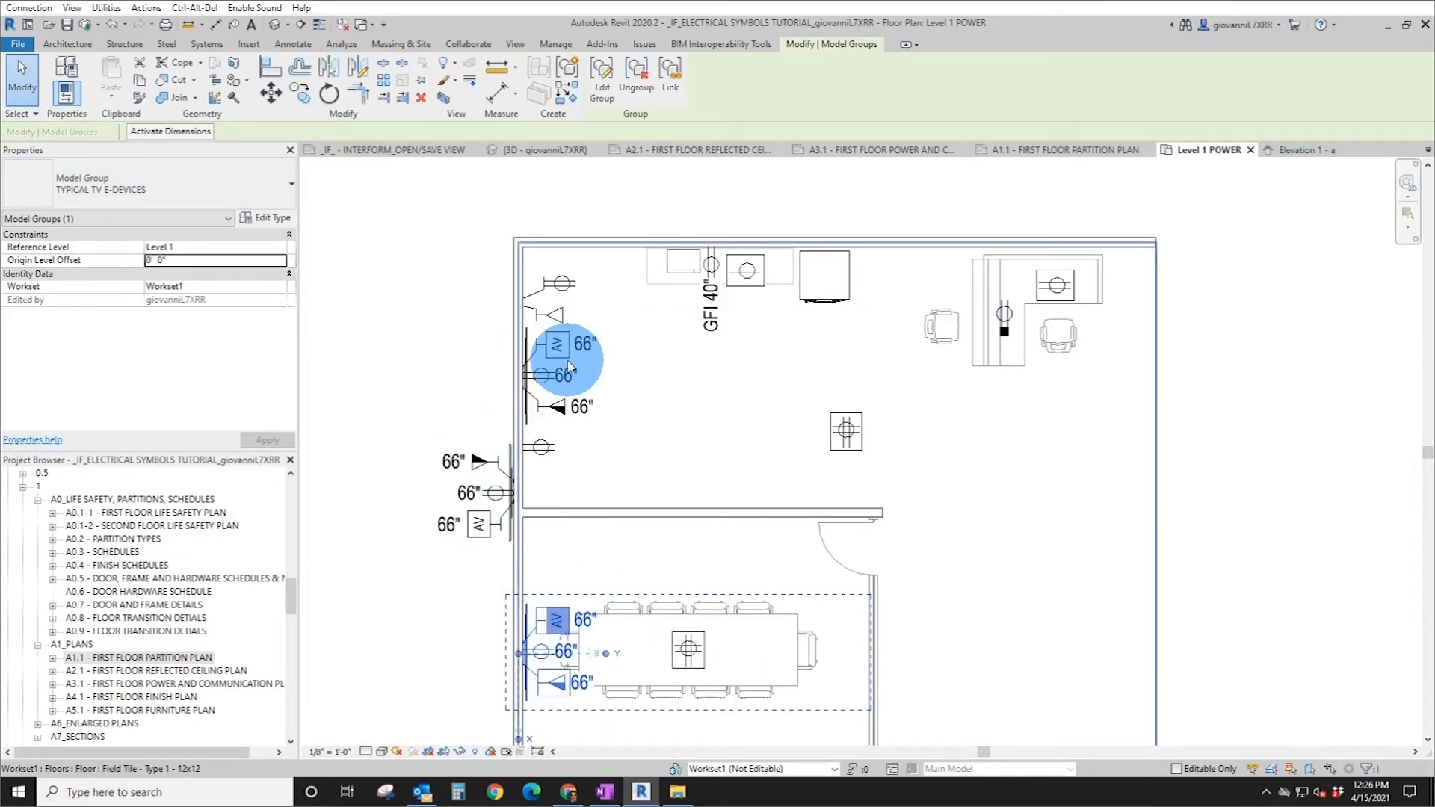
click(599, 585)
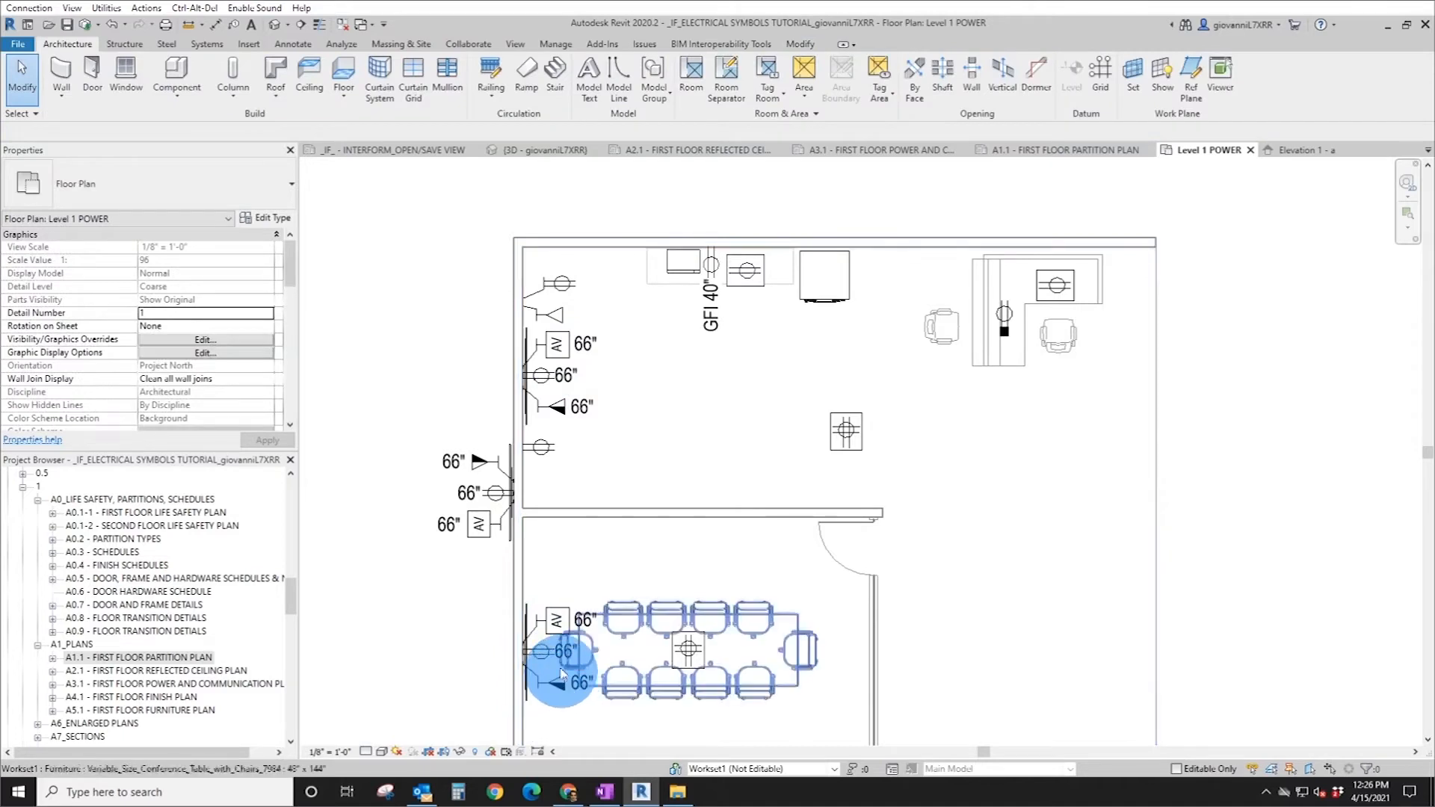
middle_drag(596, 652, 569, 542)
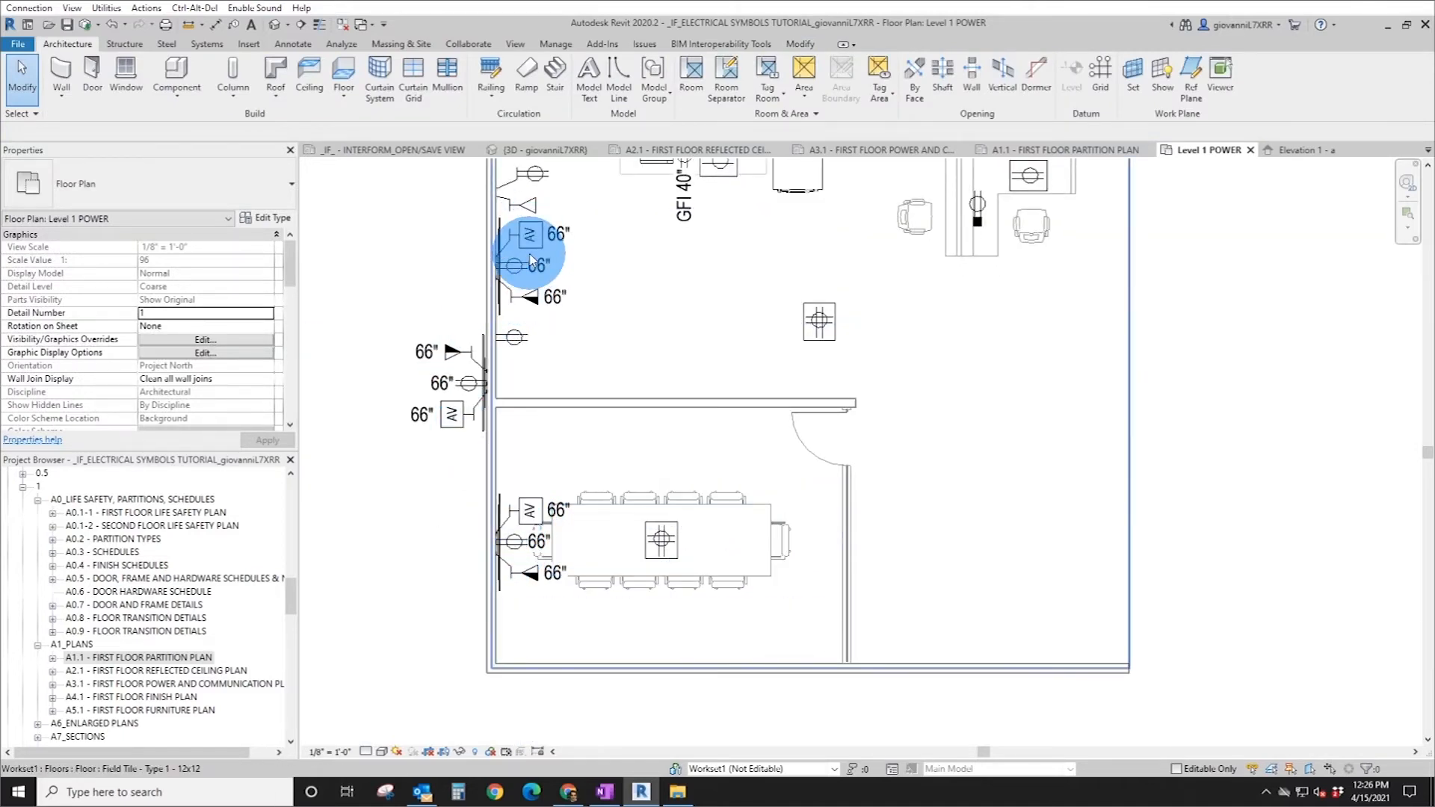
click(512, 520)
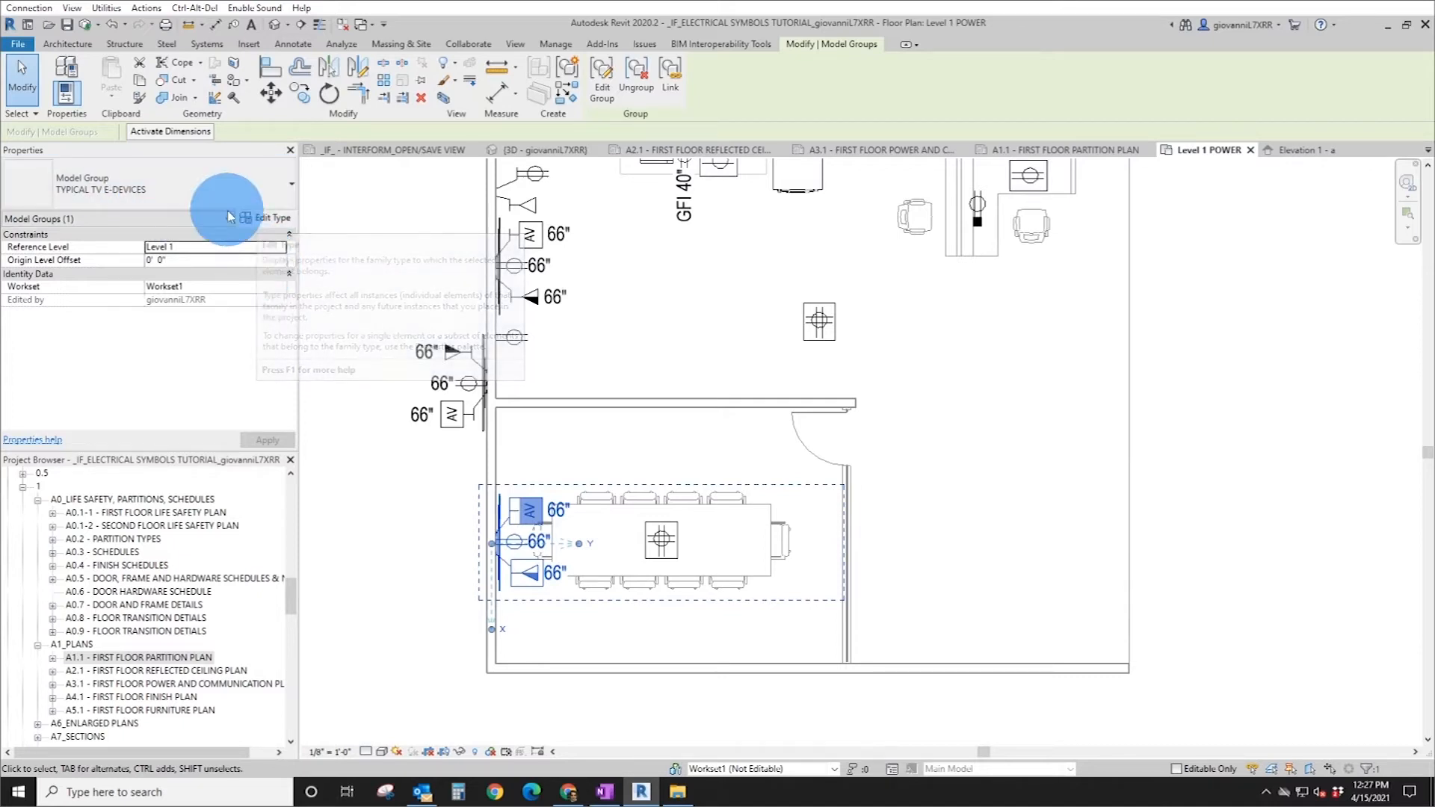
click(270, 224)
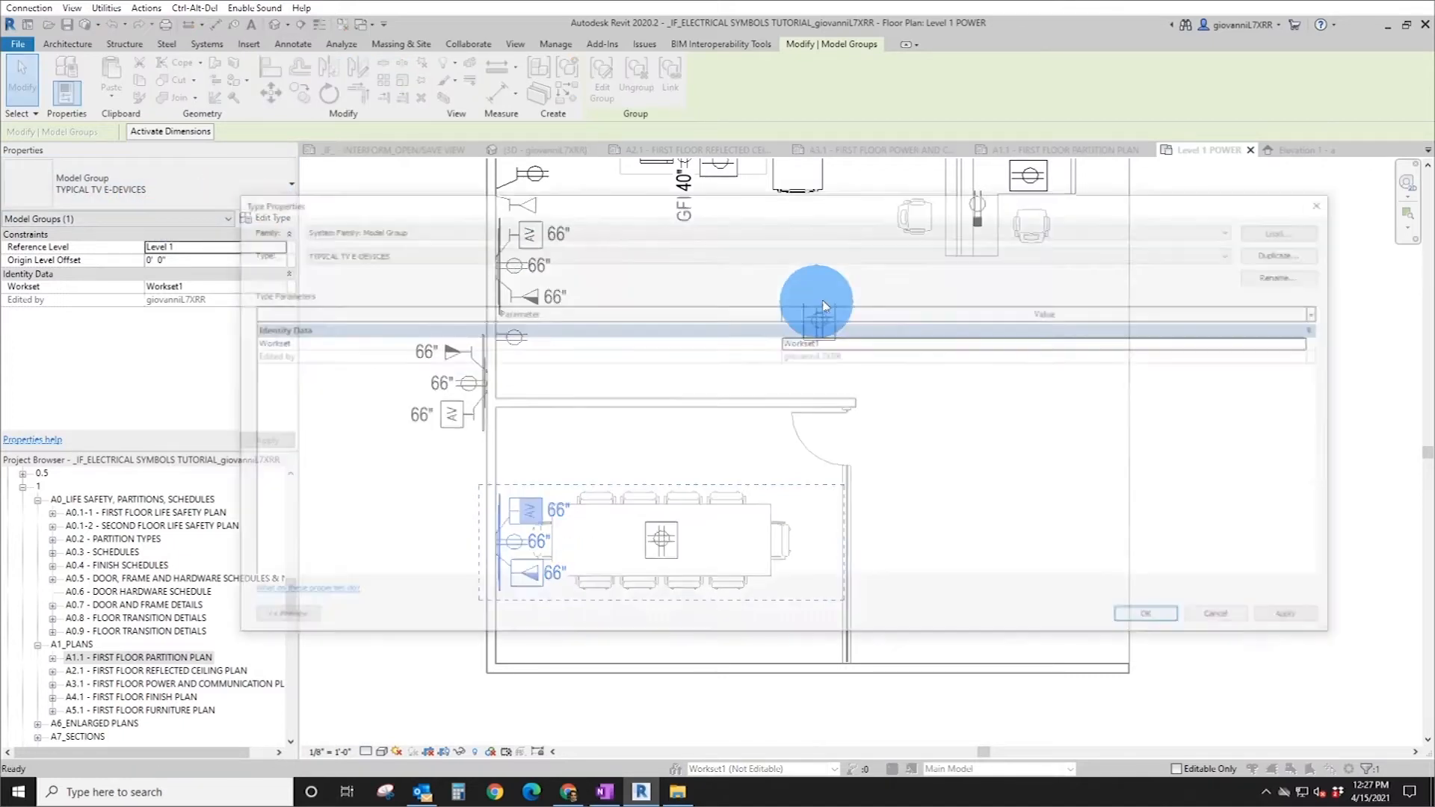
click(1301, 257)
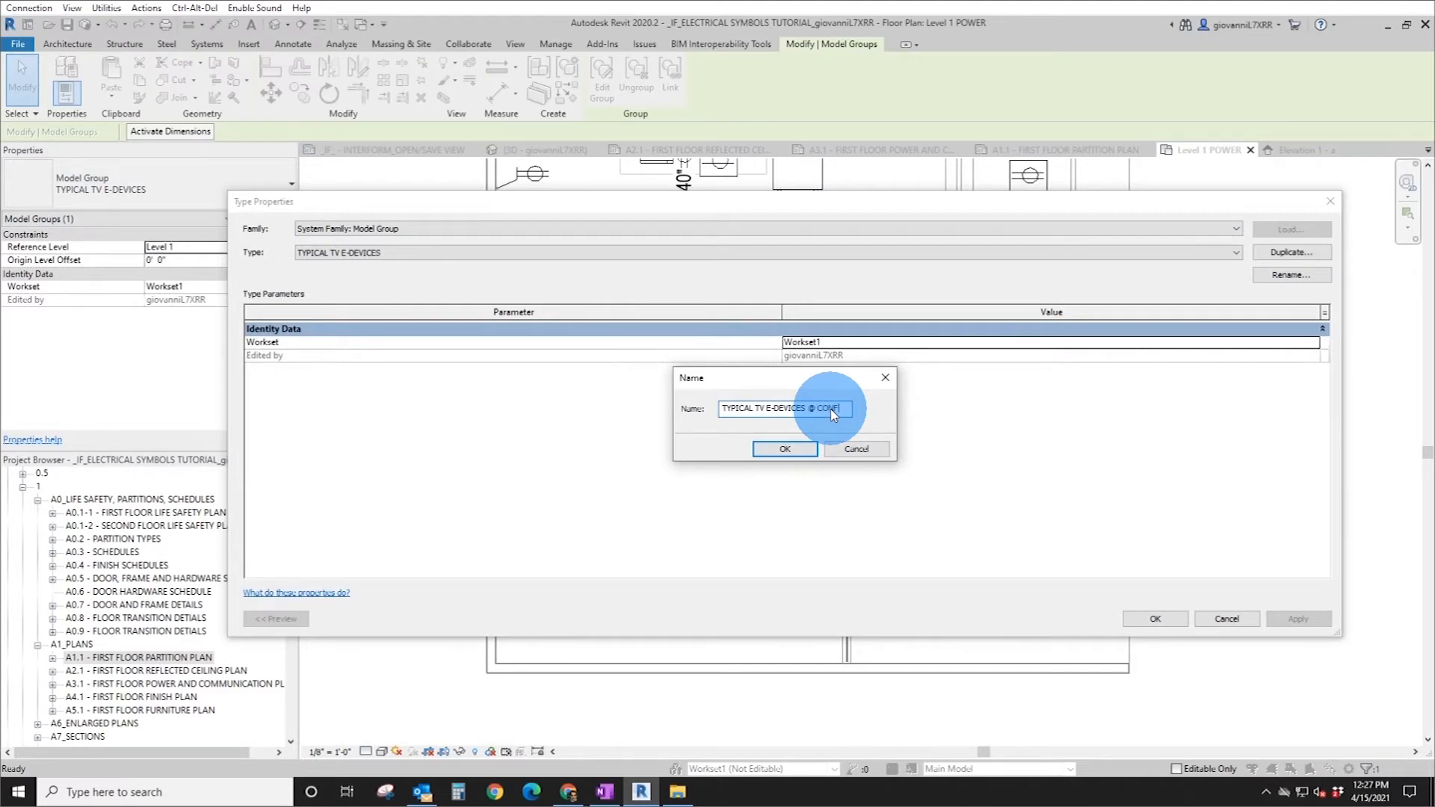
key(Return)
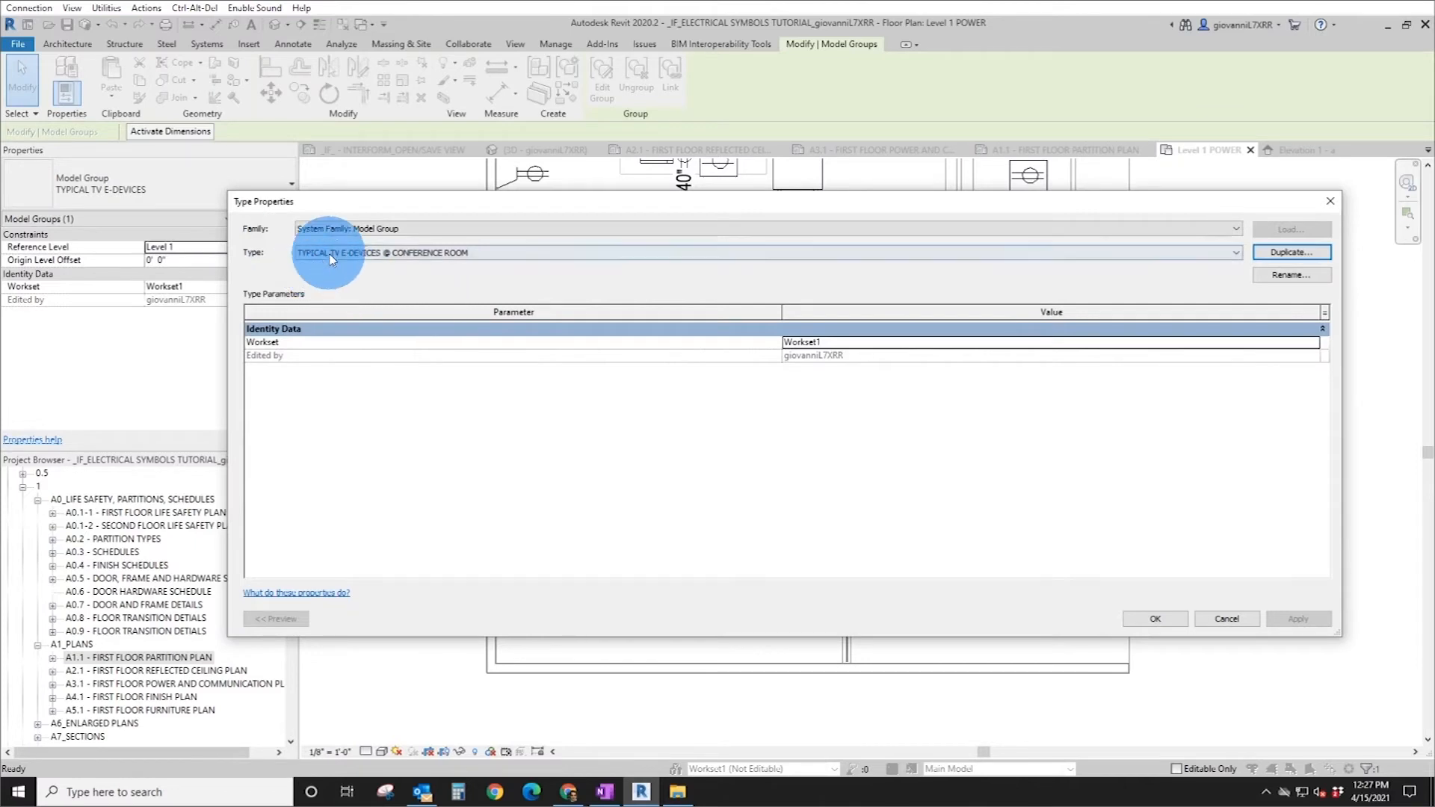
click(1155, 619)
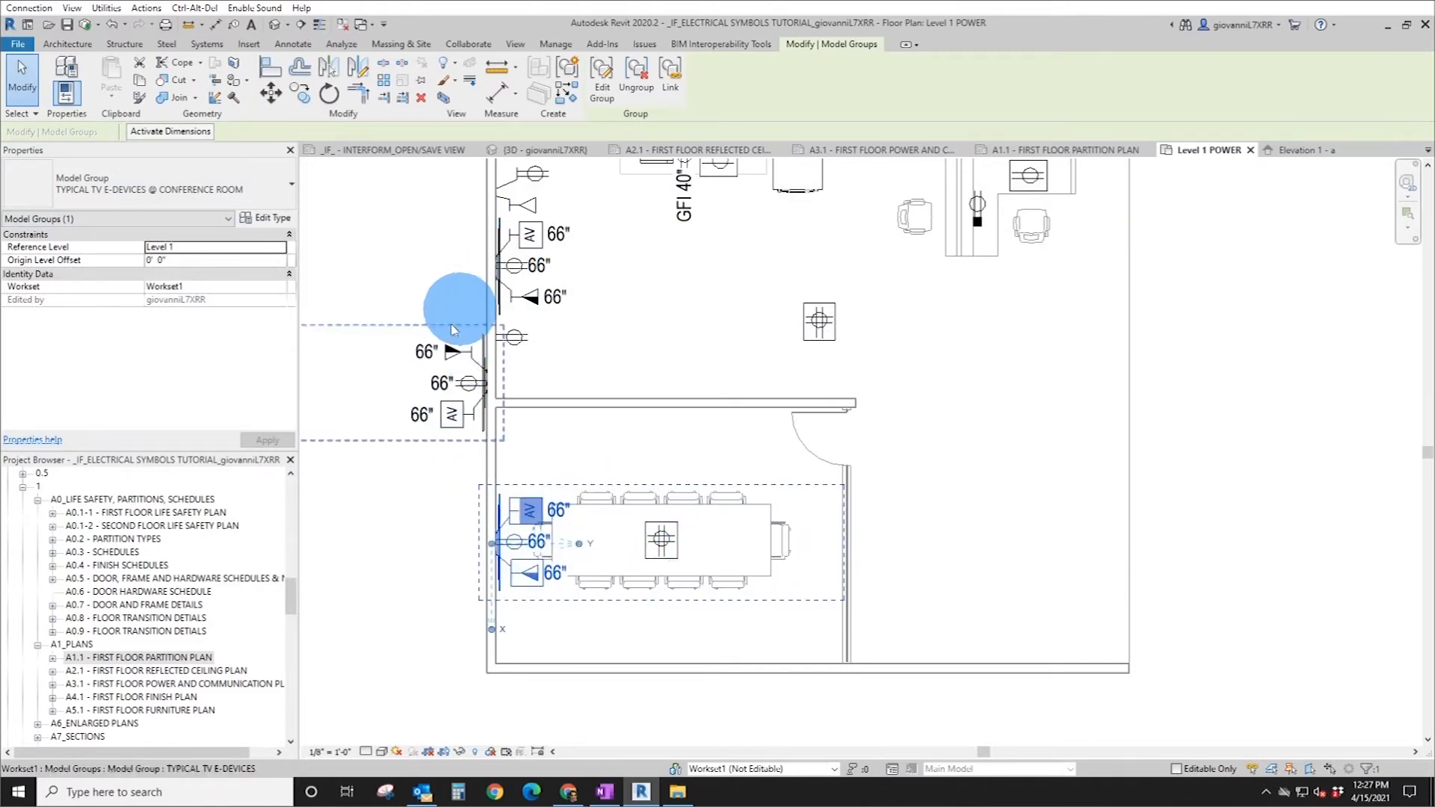
- Open the TYPICAL TV E-DEVICES @ CONFERENCE ROOM group beside the conference table for editing
scroll(494, 572, up, 3)
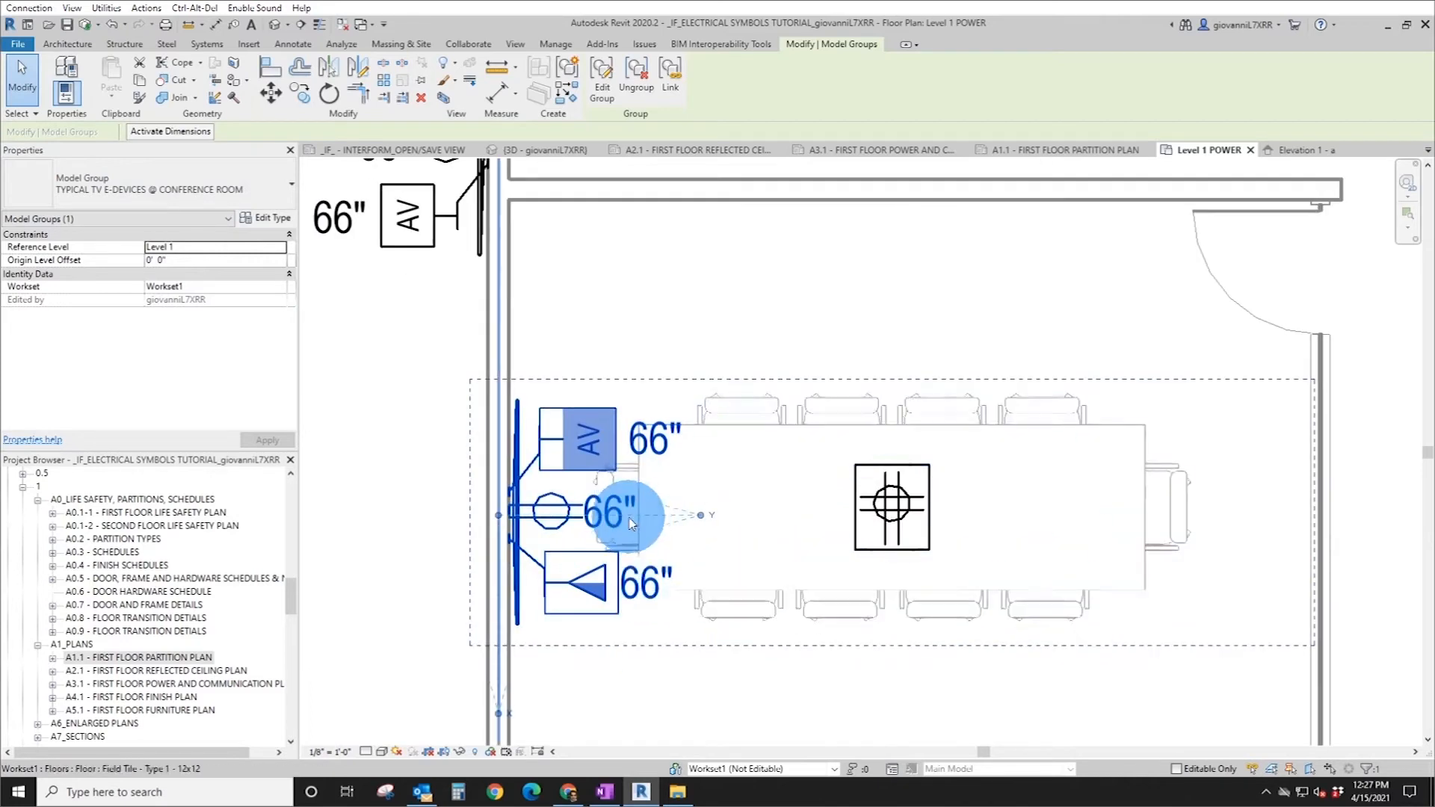
click(408, 228)
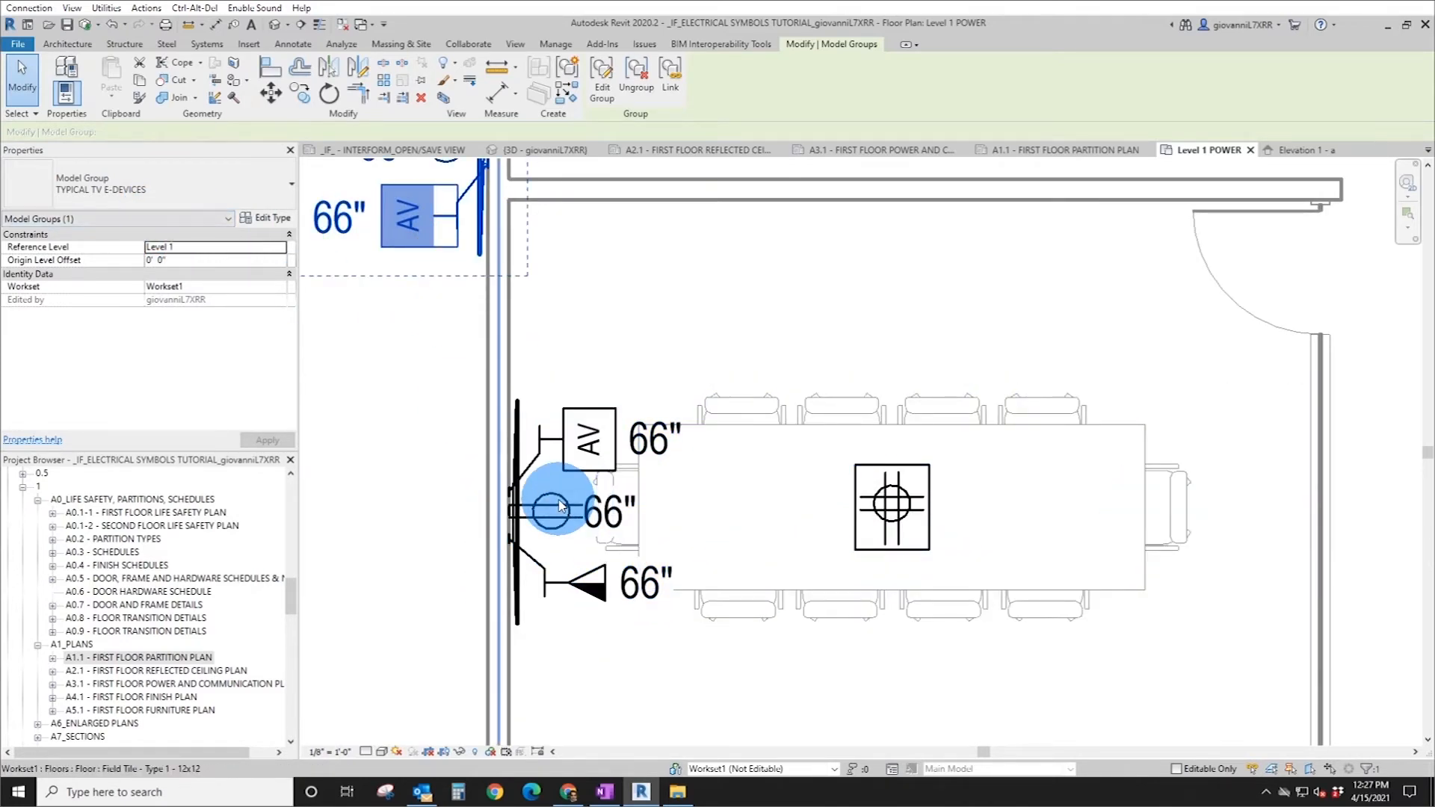
click(563, 506)
click(520, 456)
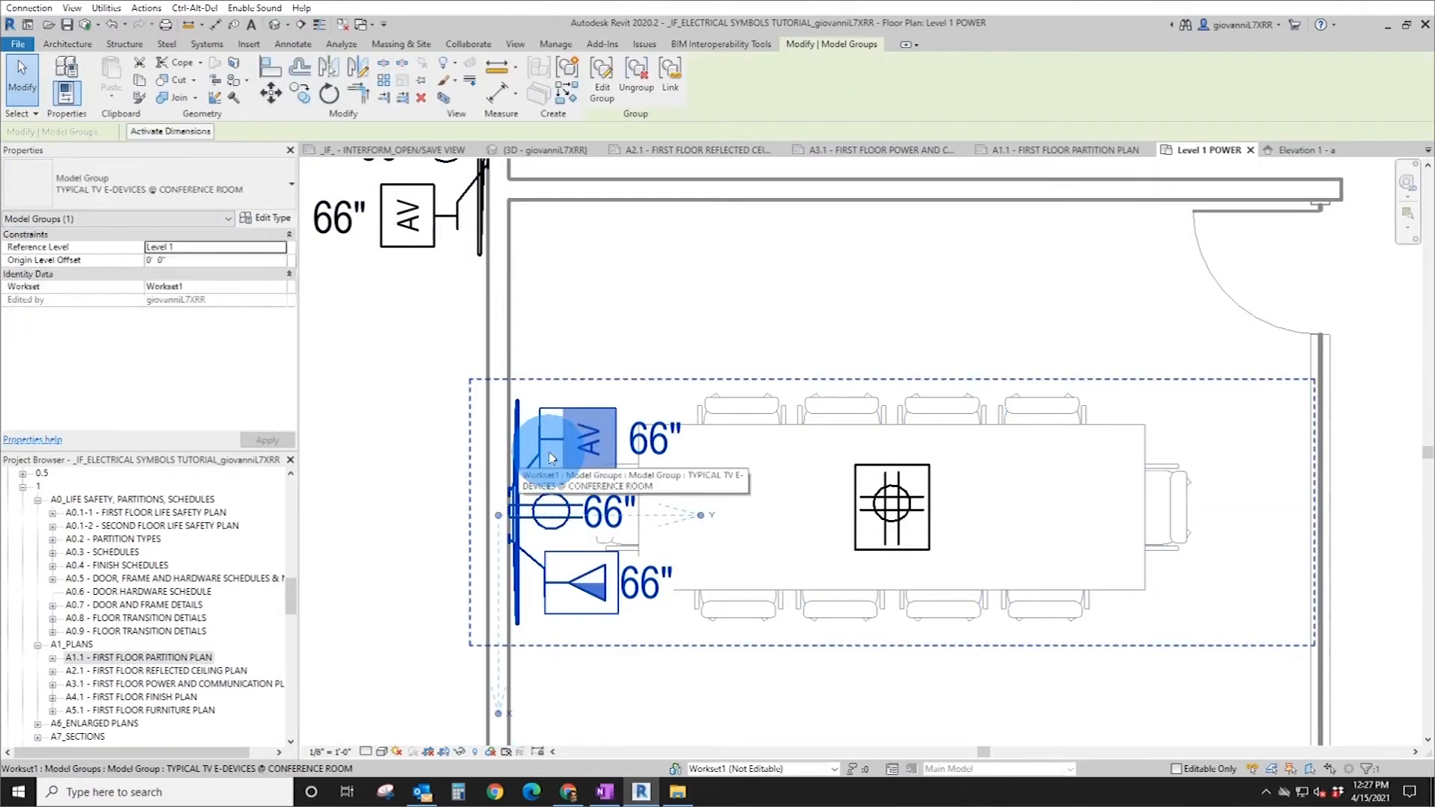
click(601, 90)
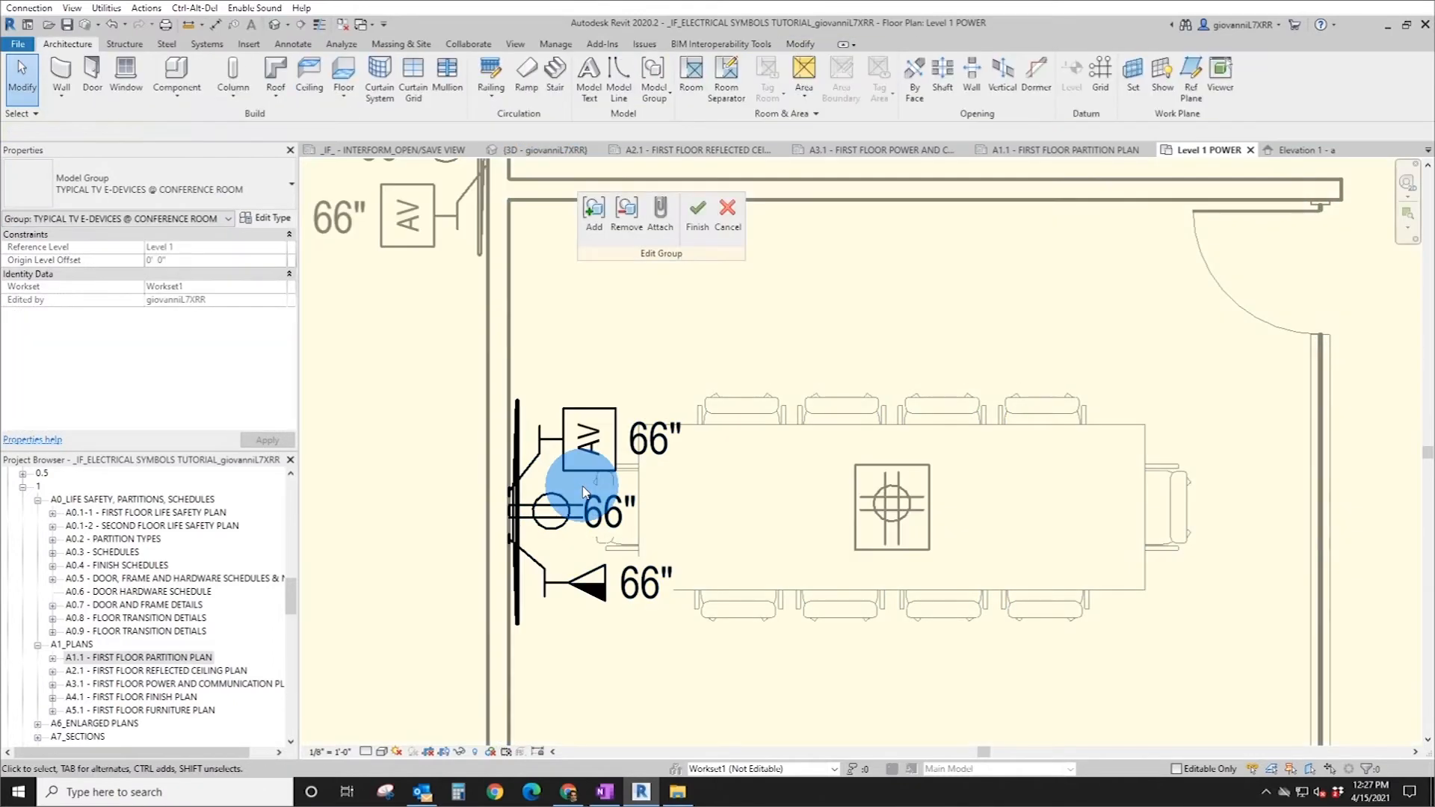
- Duplicate the type of the group's duplex receptacle under the name DUPLEX - QTY (2)
click(535, 513)
click(536, 513)
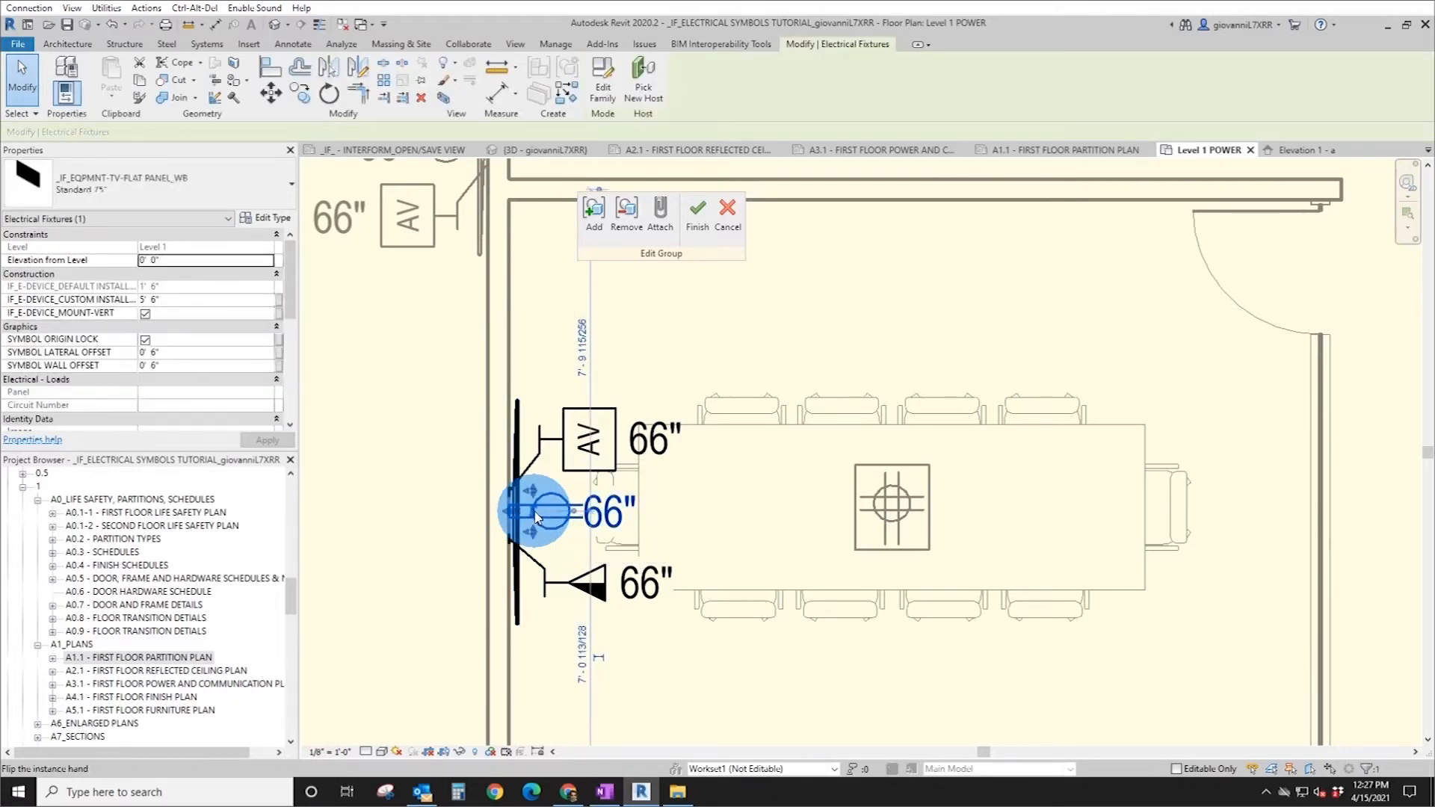
click(266, 219)
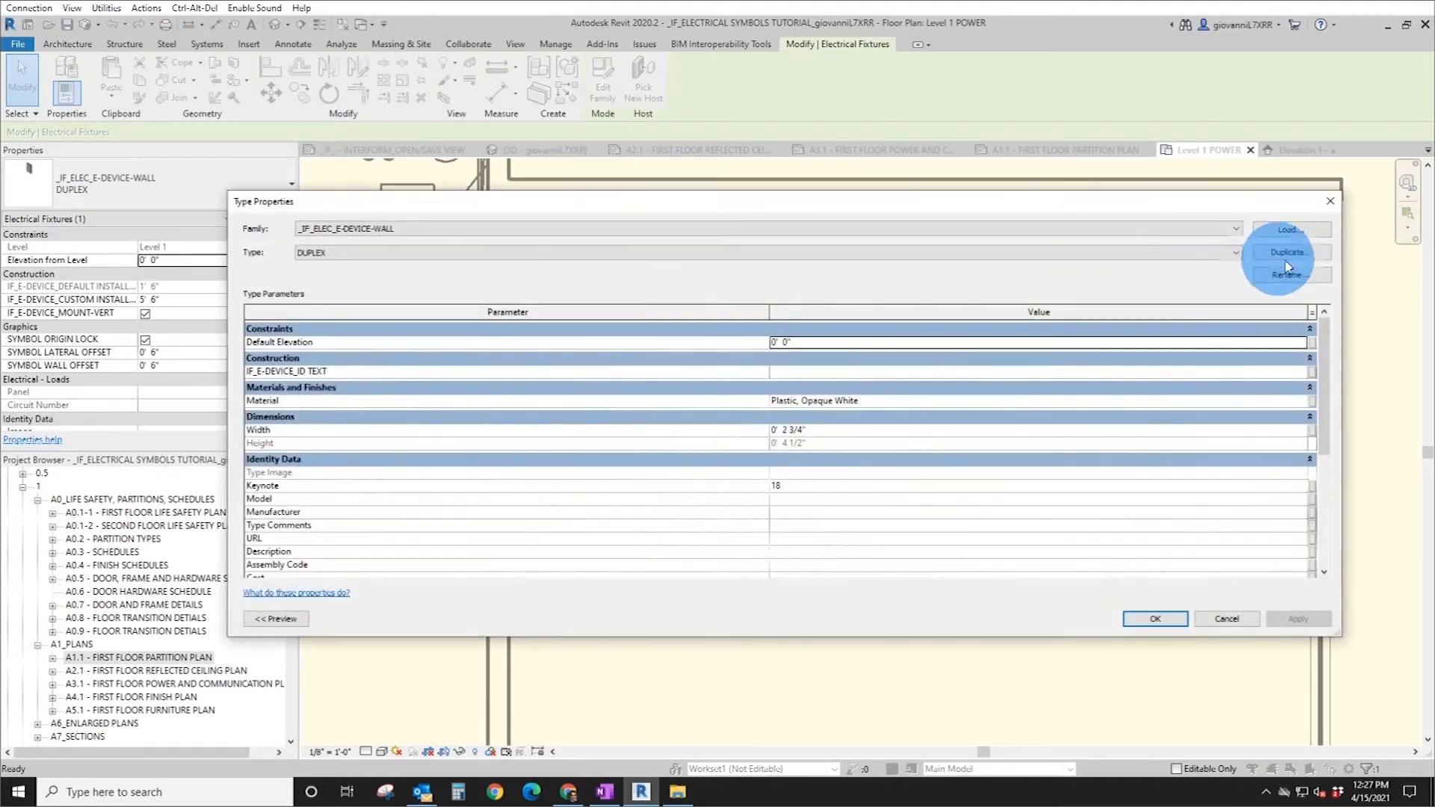
click(1299, 254)
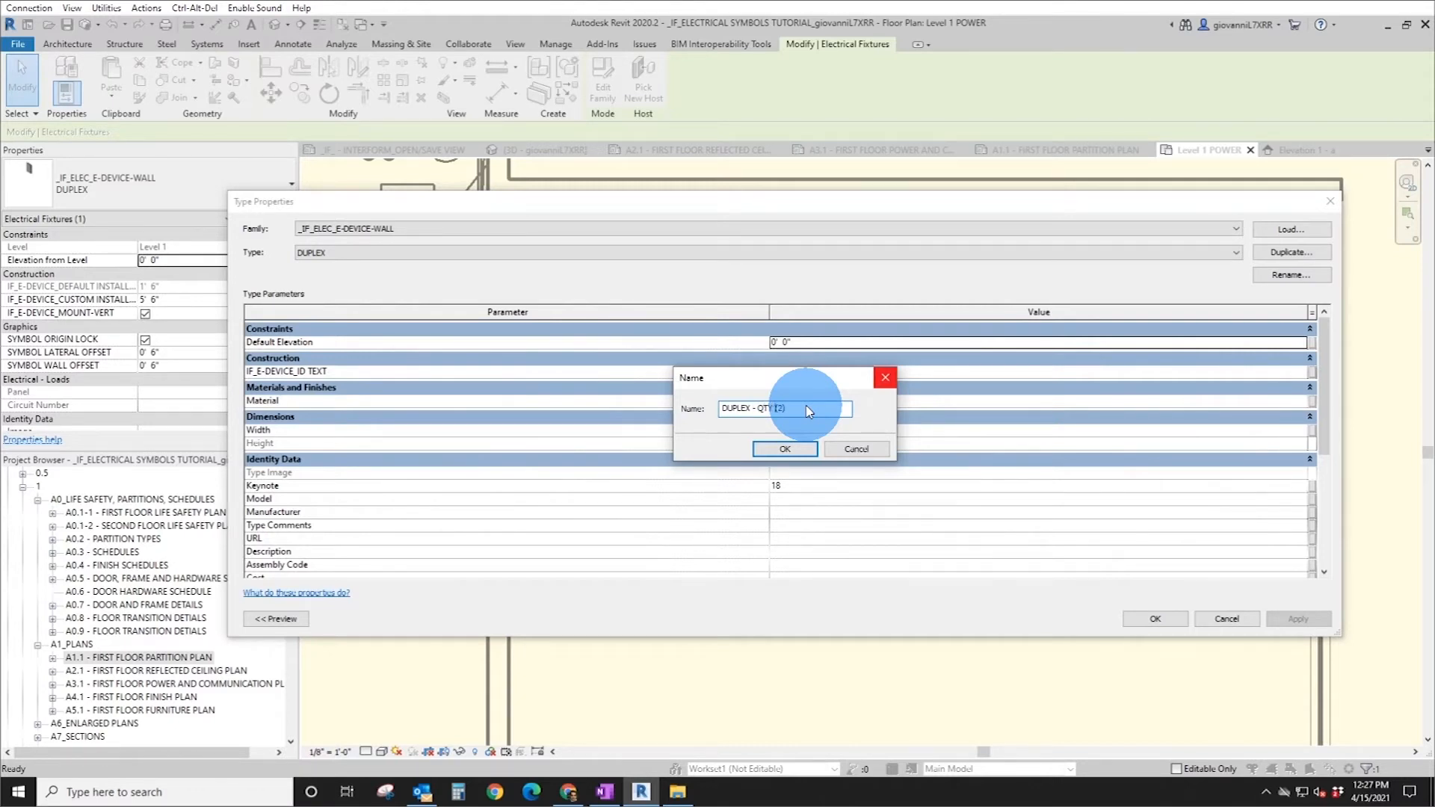
key(Return)
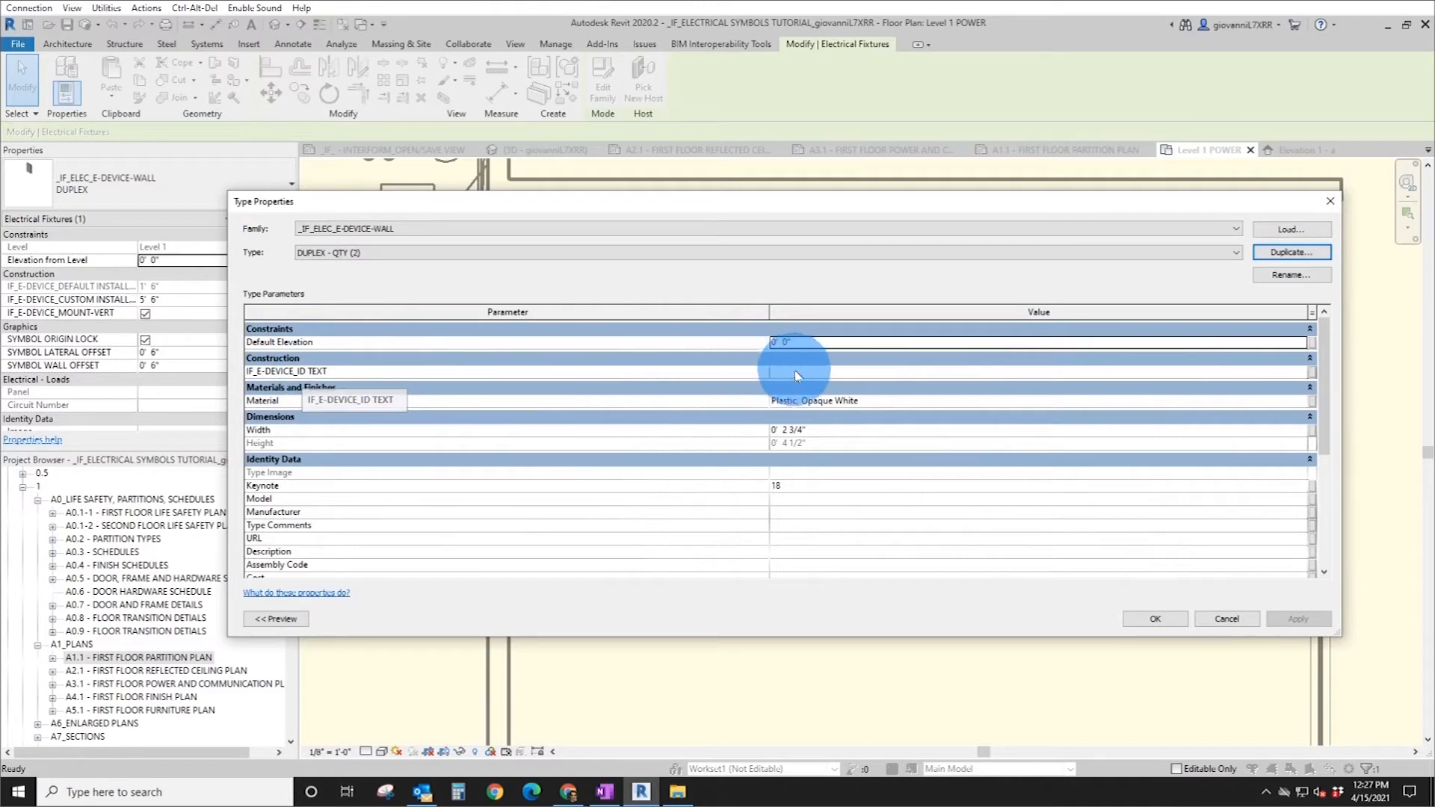
- Set the new duplex type's IF_E-DEVICE_ID TEXT parameter to (2) and apply the type properties
text((2))
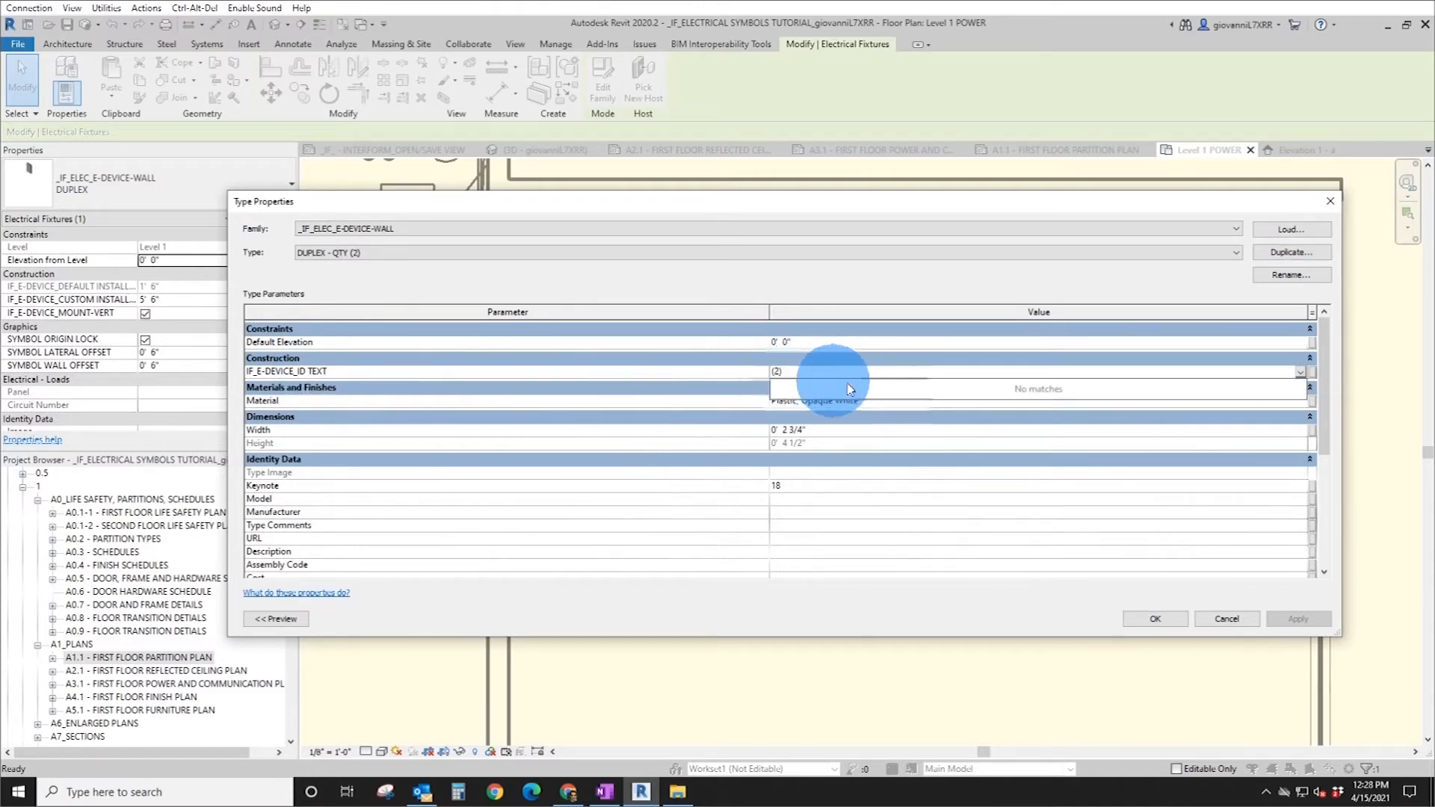
click(1155, 619)
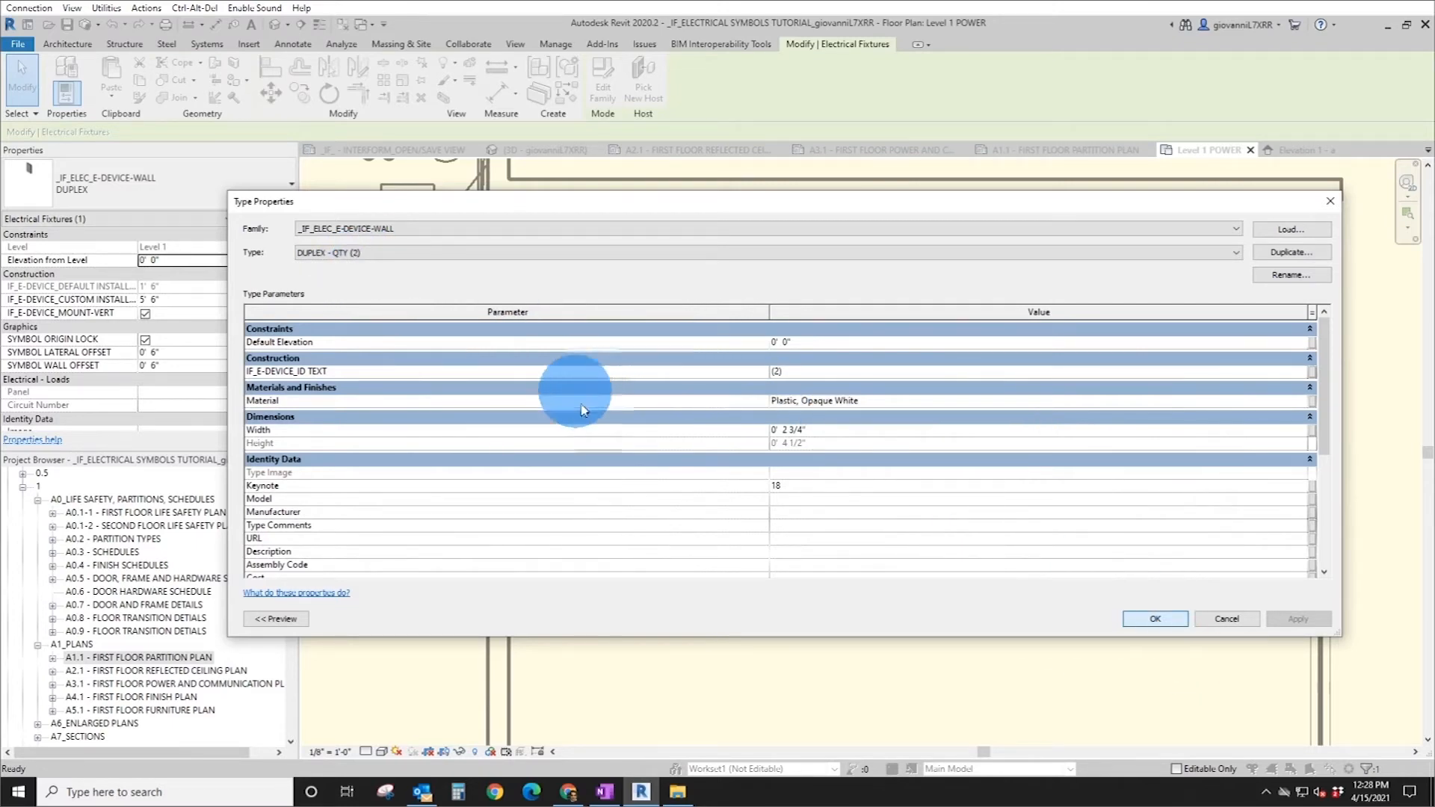
click(1155, 619)
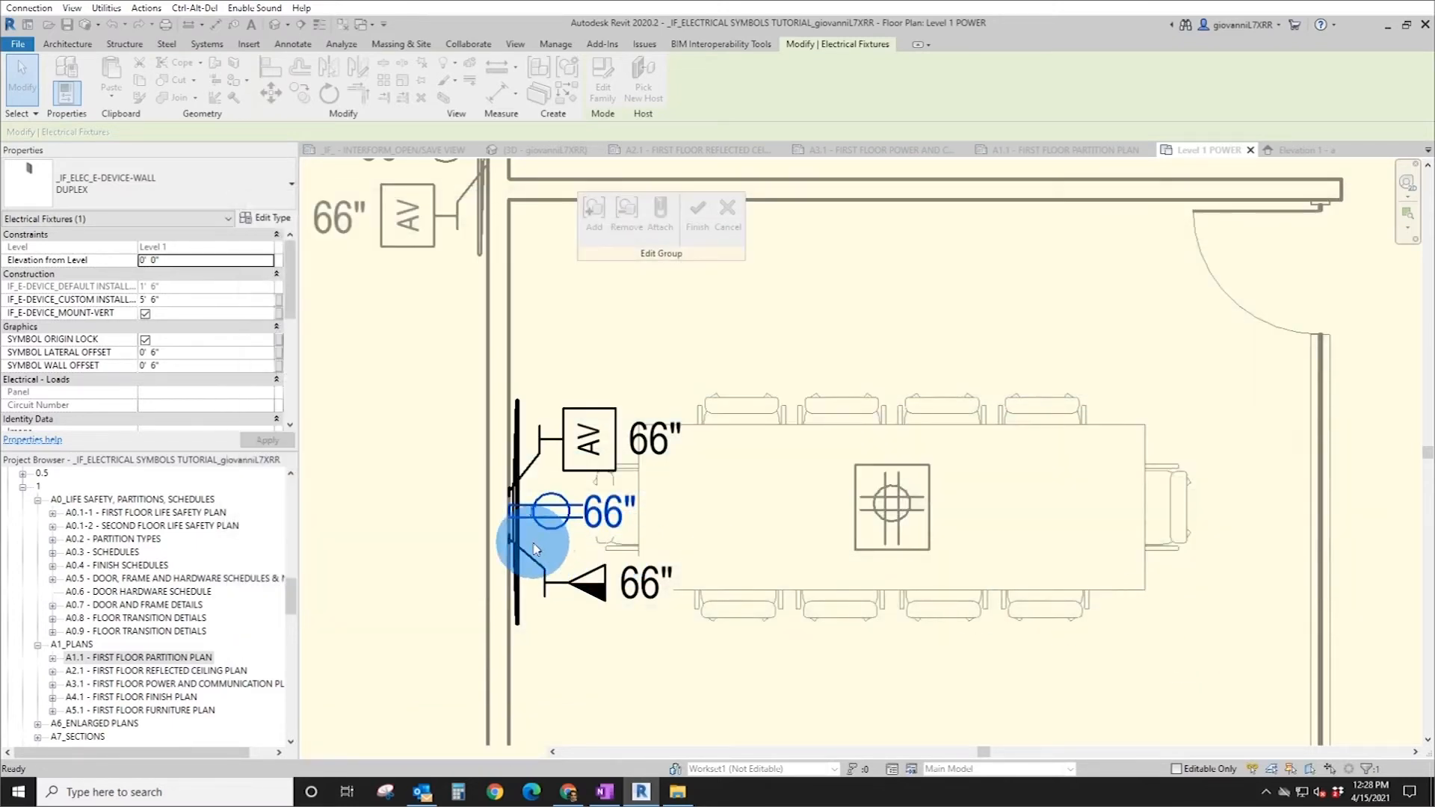
- Copy the (2) duplex receptacle a short distance down along the wall within the group
scroll(609, 527, up, 5)
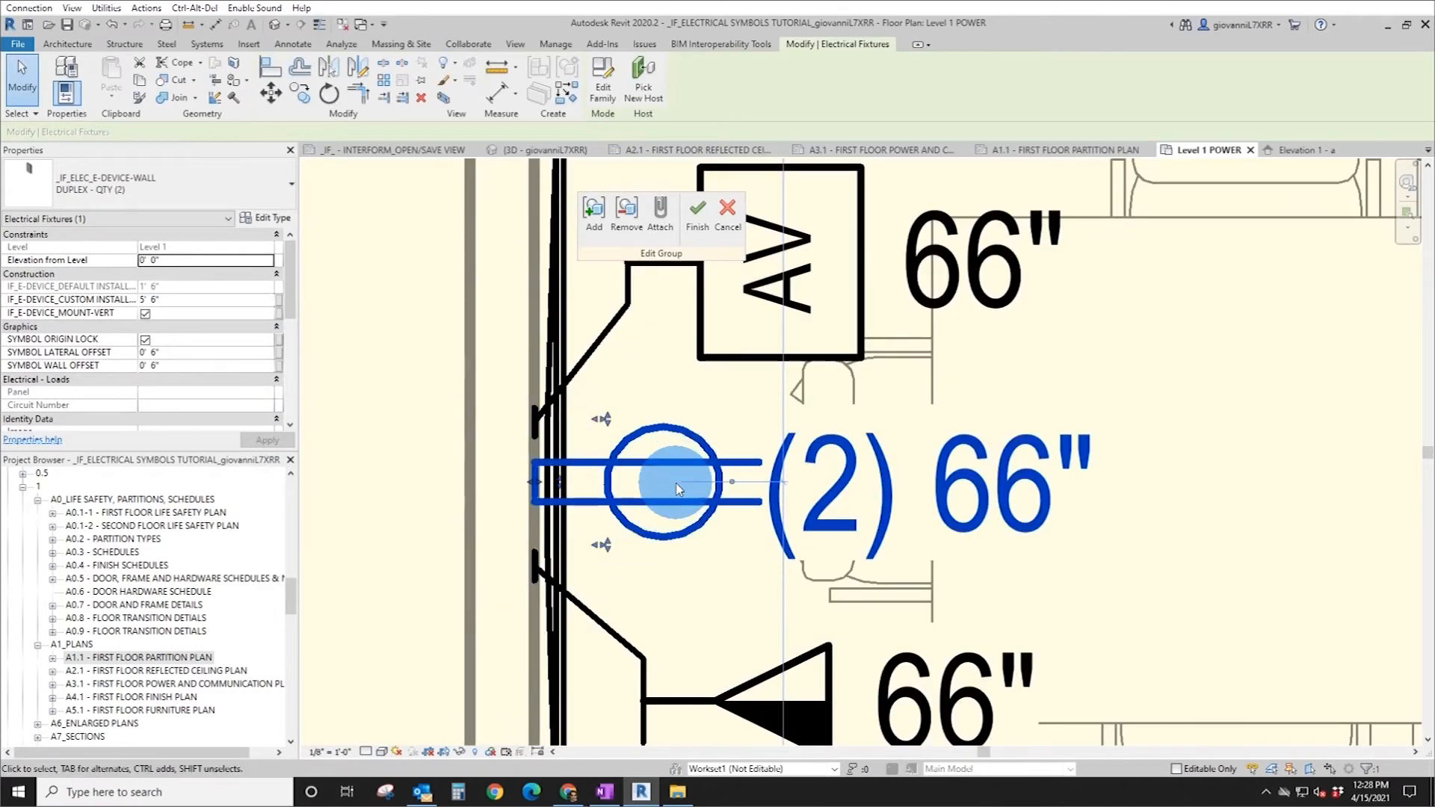
scroll(609, 453, down, 2)
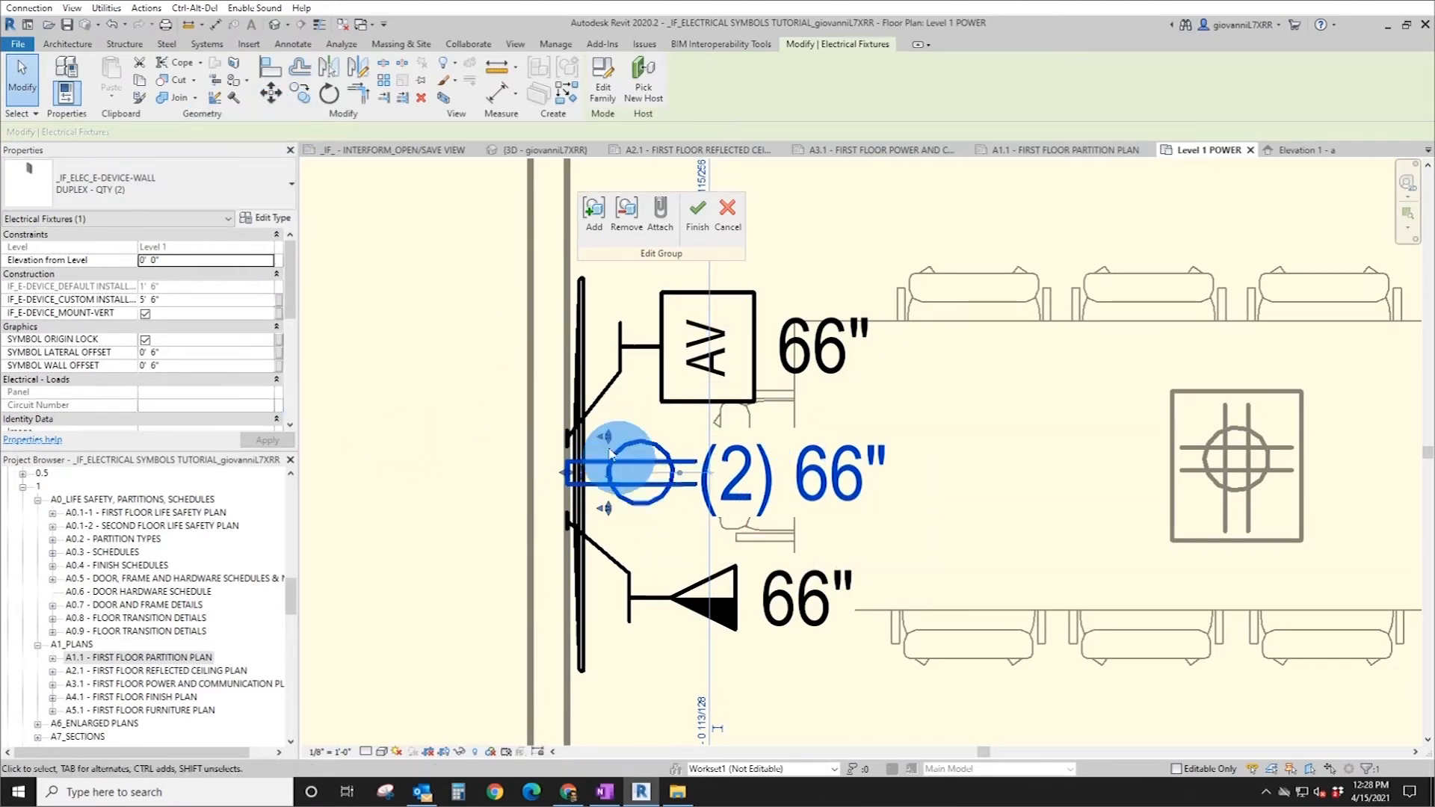
click(300, 95)
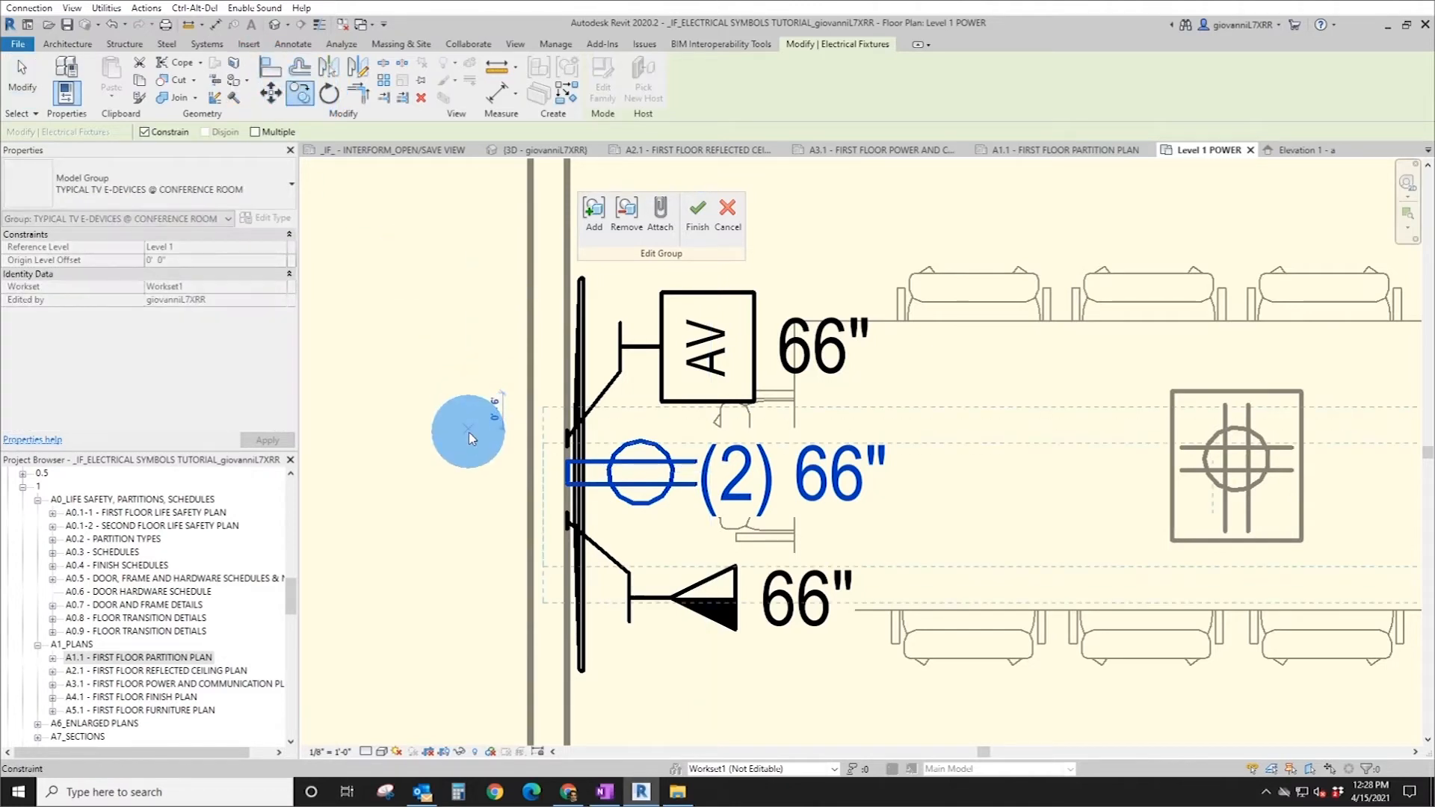
click(468, 433)
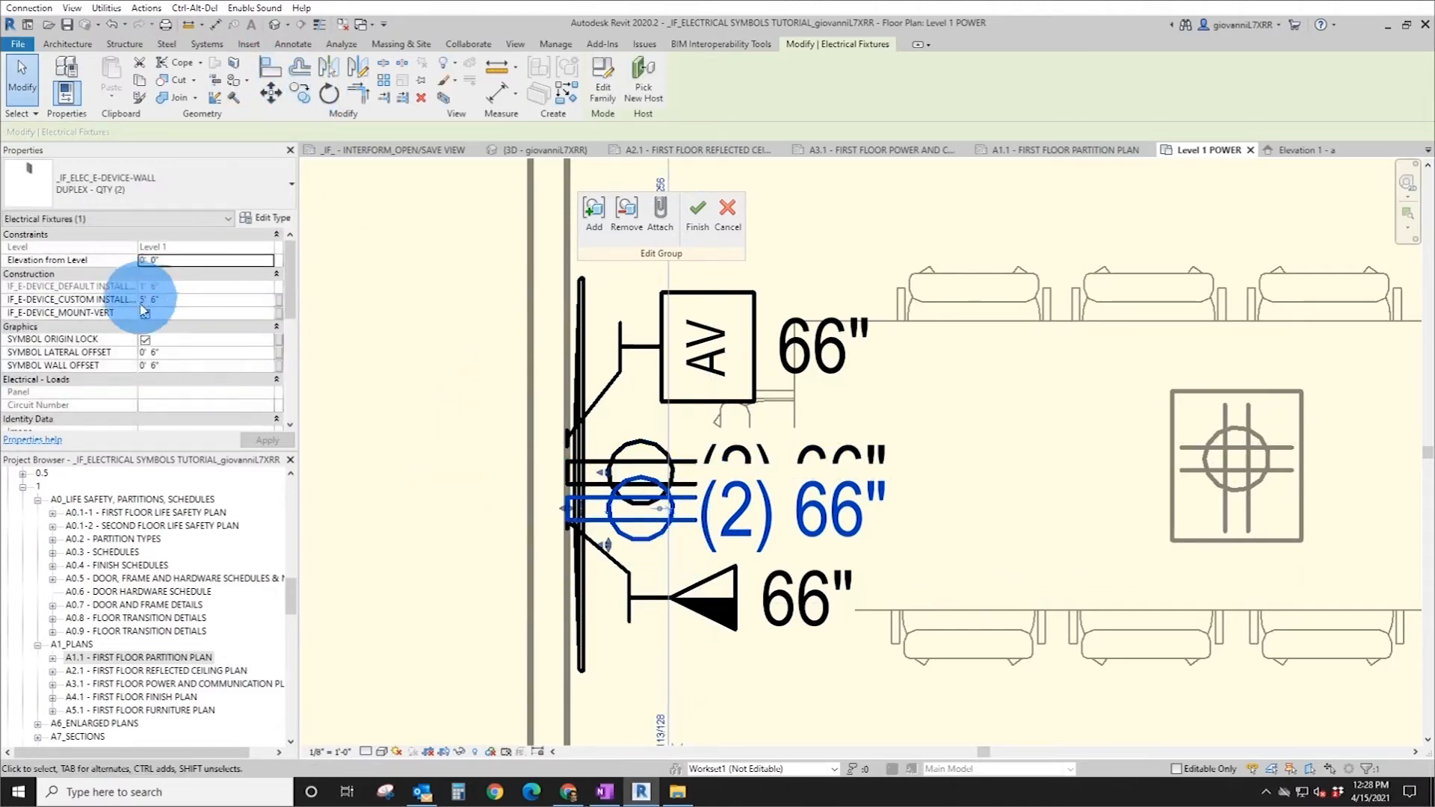
- Turn off the copied receptacle's SYMBOL ORIGIN LOCK, flip its symbol below its origin, and nudge it close to the original receptacle
click(146, 341)
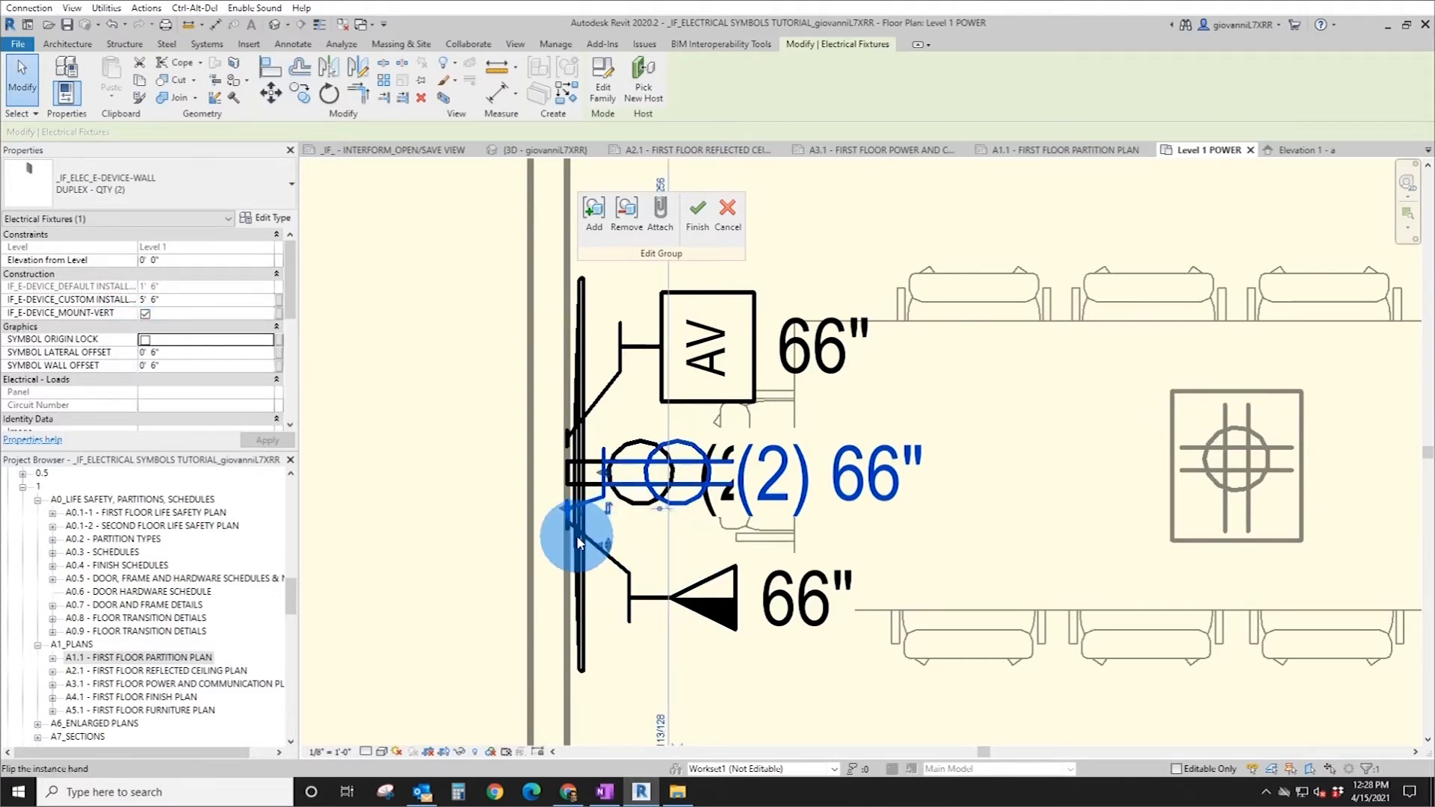
click(578, 541)
key(Up)
key(Up)
key(Up)
key(Up)
key(Up)
key(Up)
key(Down)
key(Down)
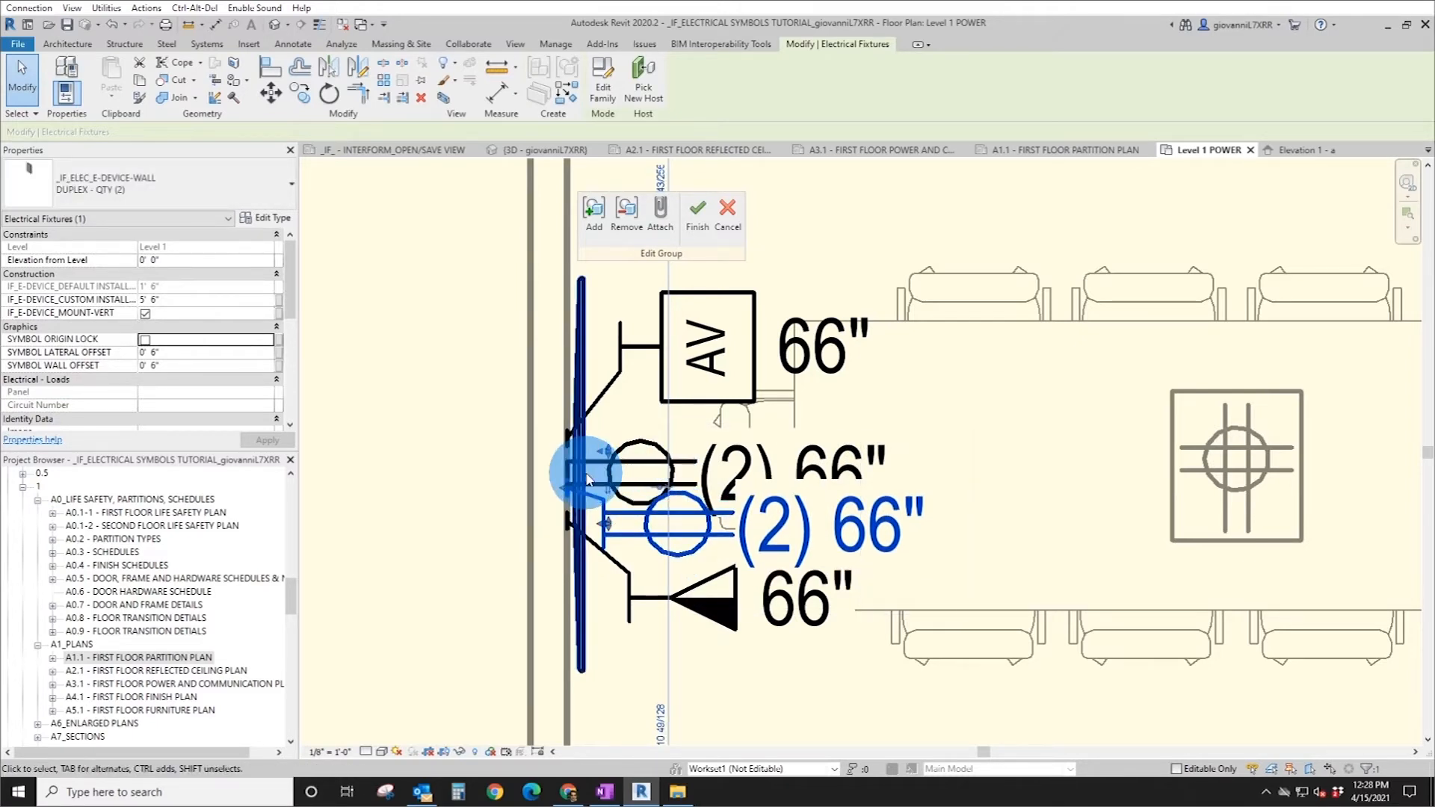
- Turn off SYMBOL ORIGIN LOCK on the original duplex receptacle to offset its symbol above the copy
click(568, 471)
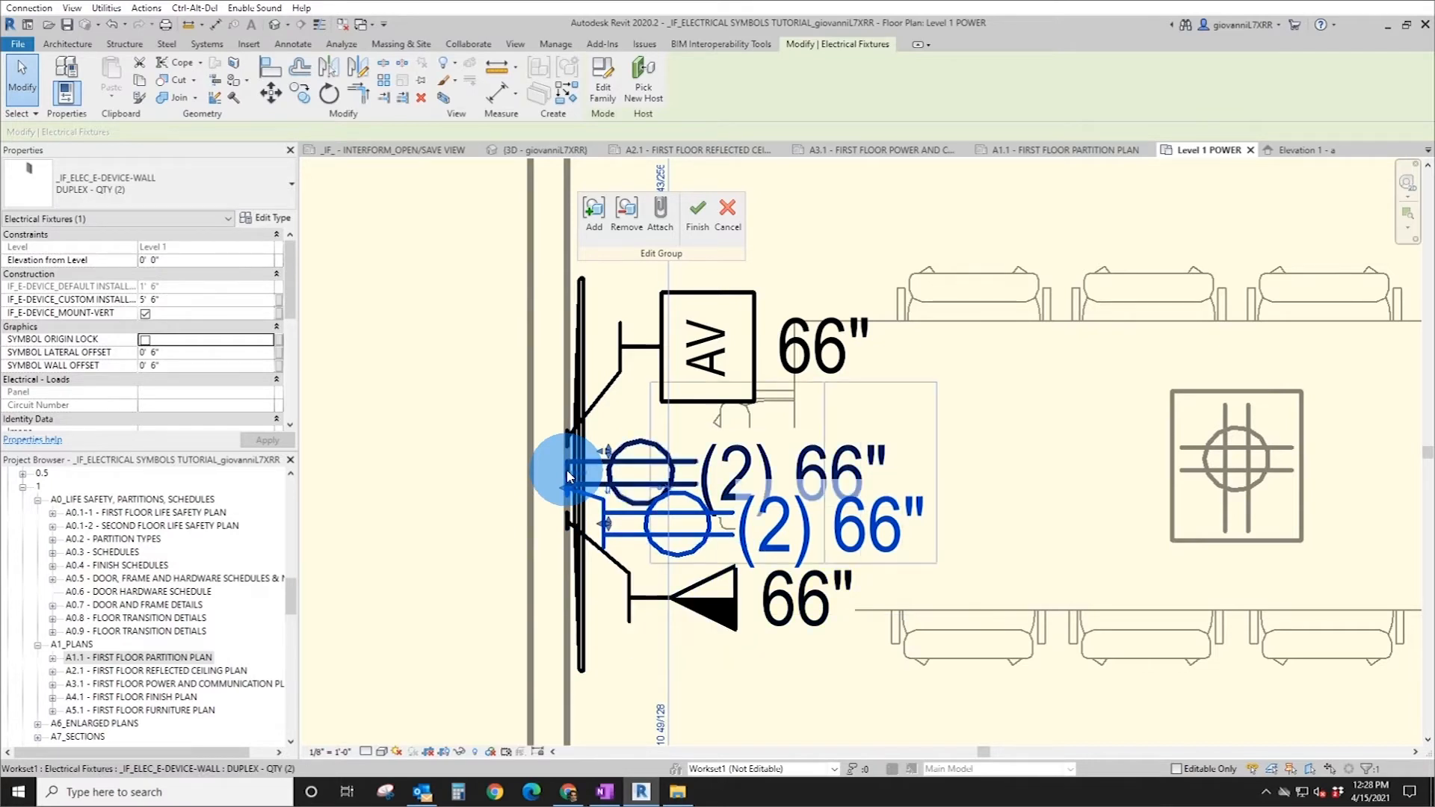
click(144, 293)
click(146, 341)
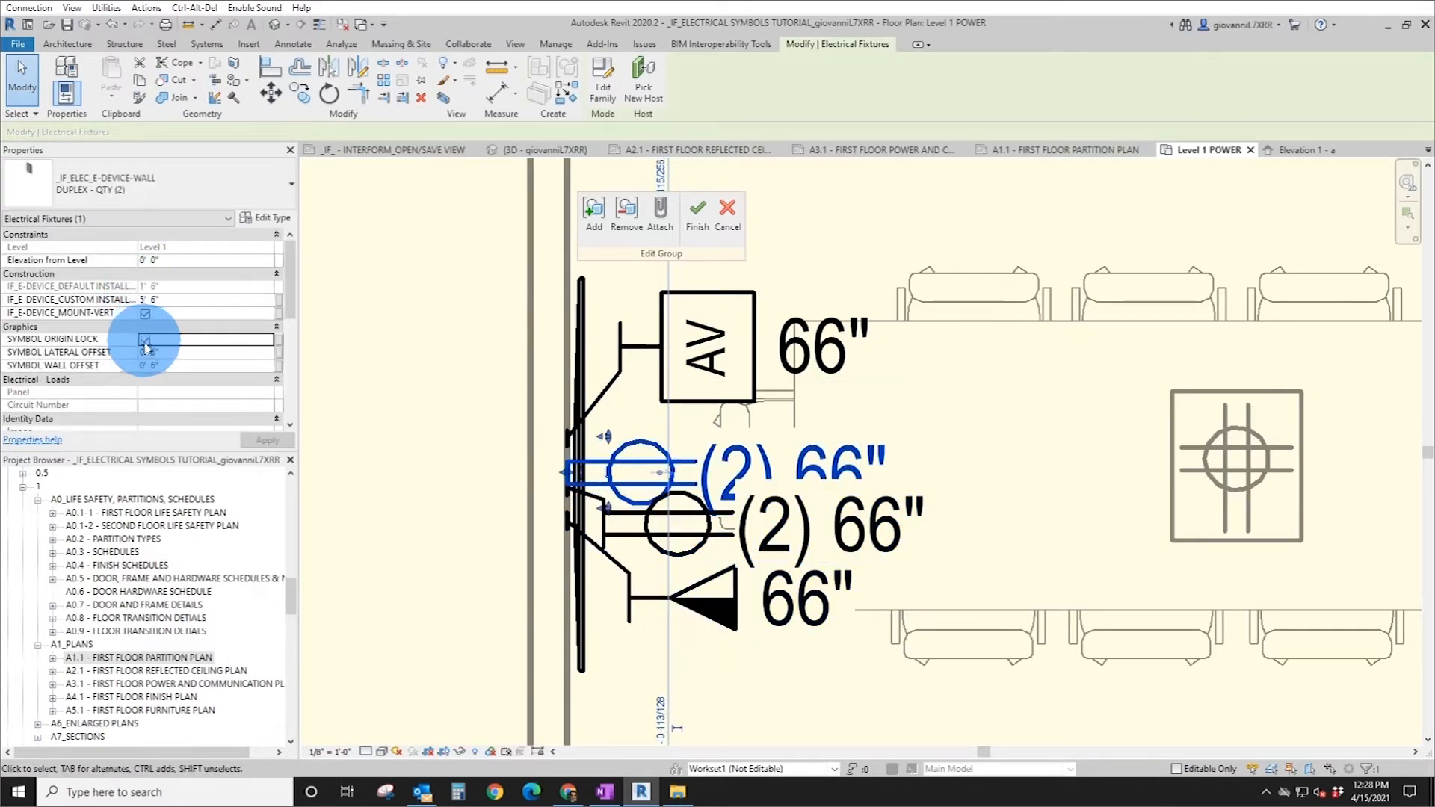
click(677, 531)
drag(659, 521, 635, 507)
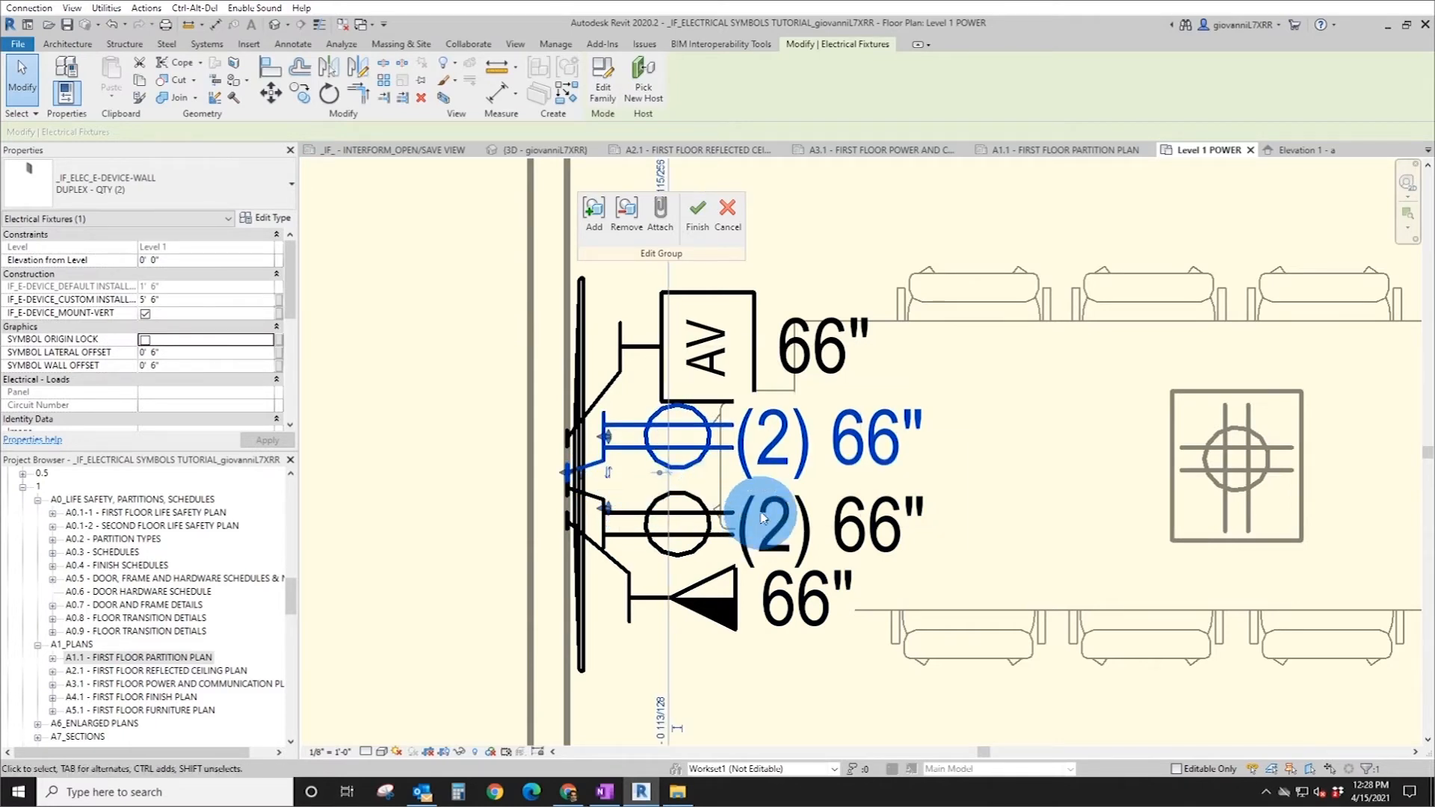
click(681, 490)
- Finish editing the conference room TV device group and clear the selection
scroll(680, 490, down, 3)
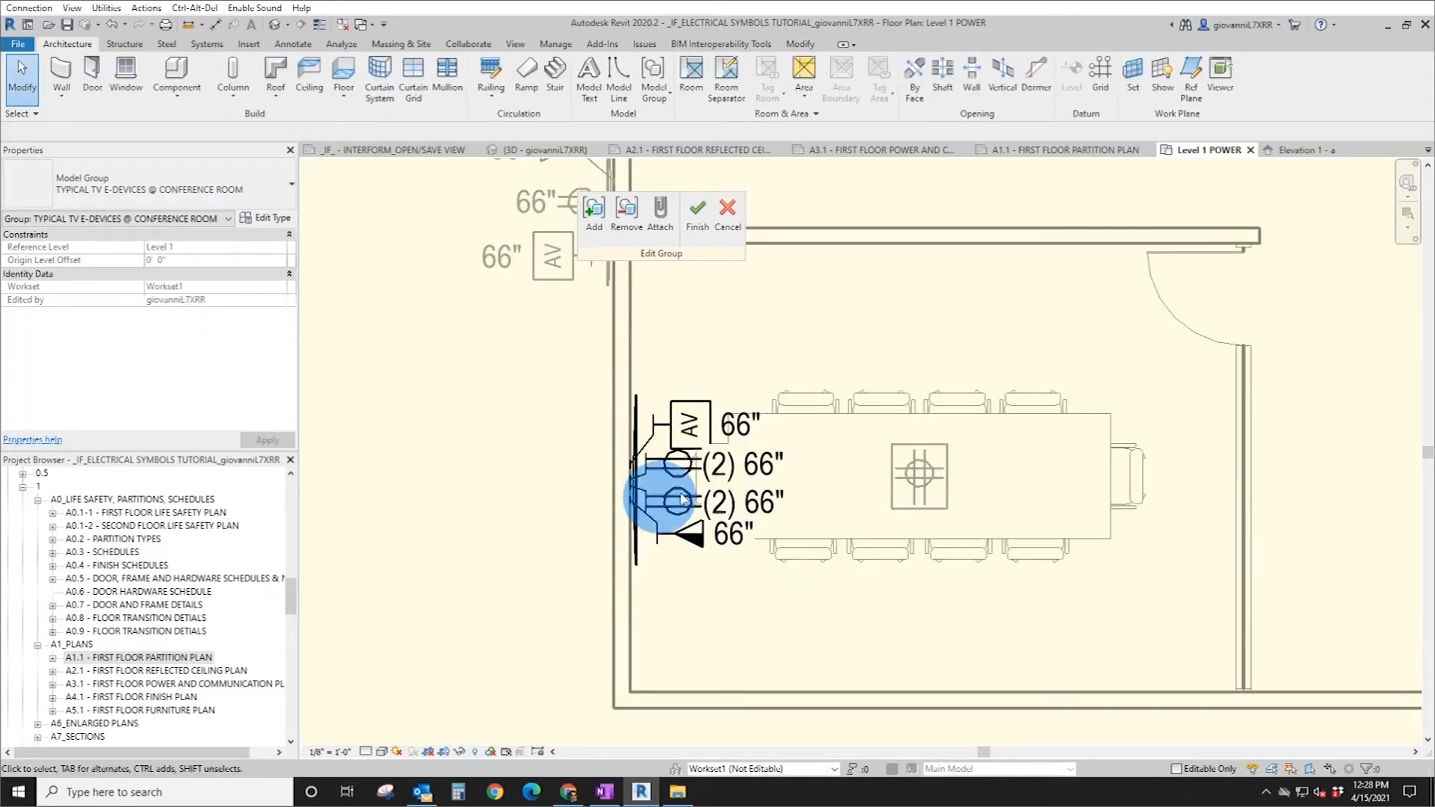
middle_drag(844, 595, 770, 583)
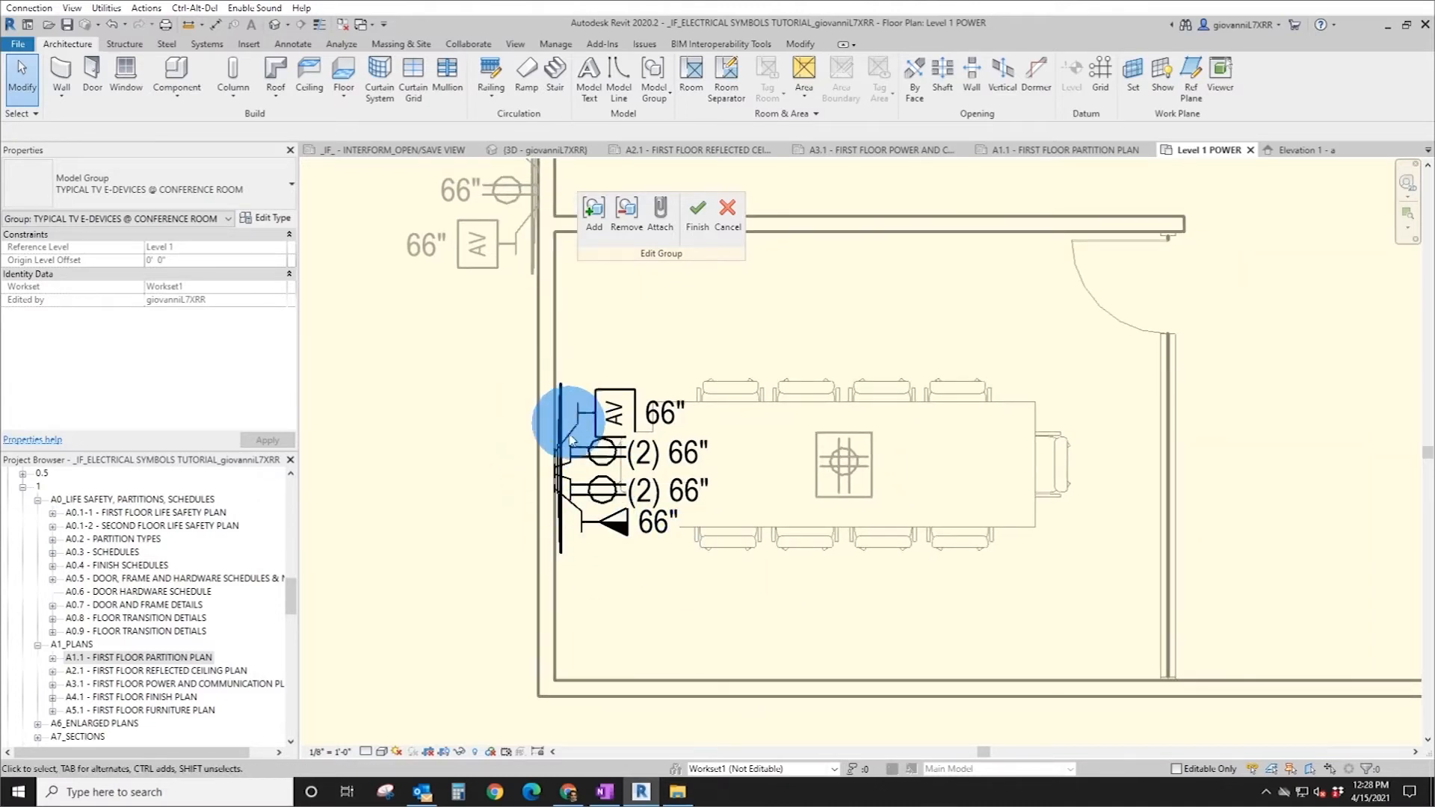
click(699, 212)
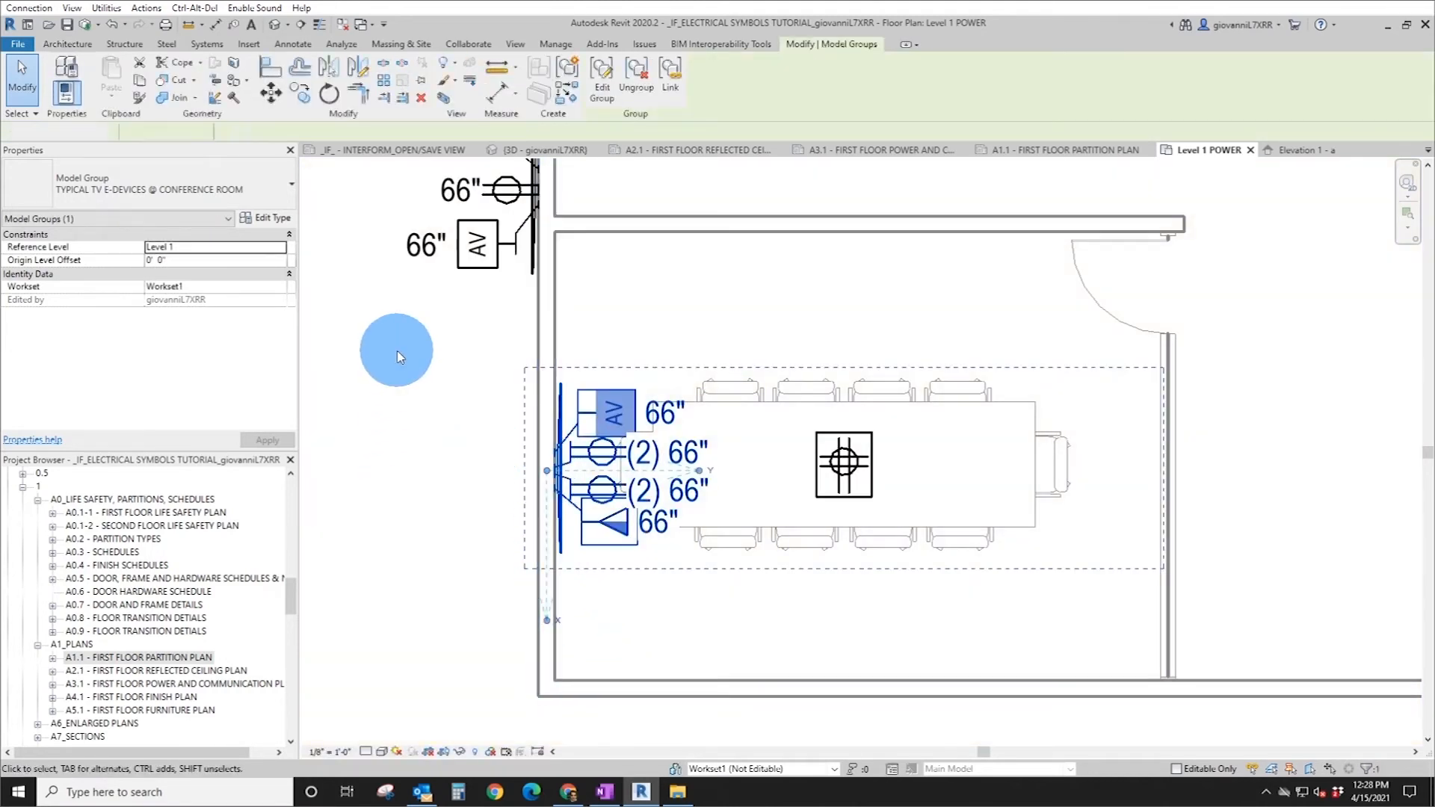
click(394, 347)
scroll(408, 350, down, 2)
middle_drag(411, 352, 491, 459)
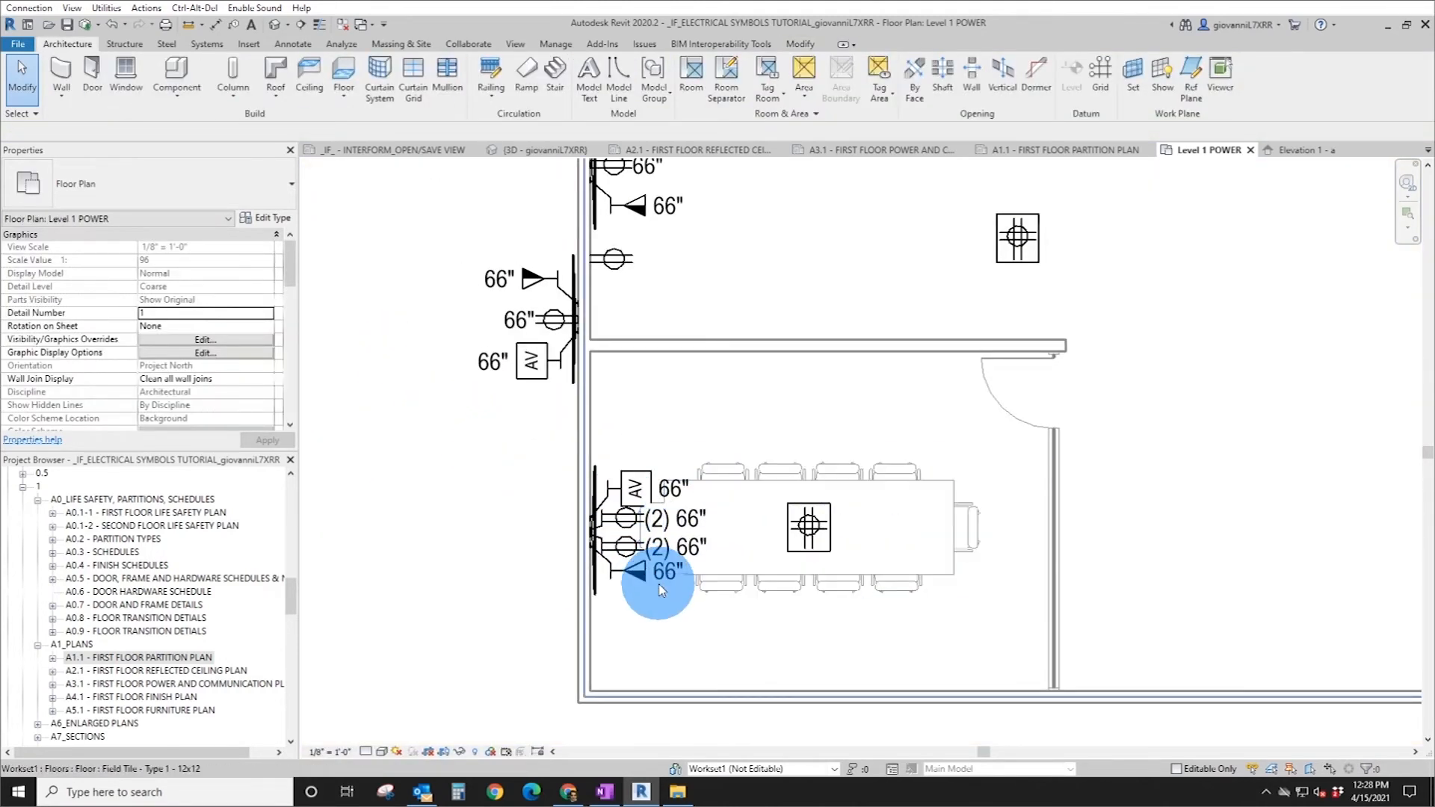
- Select the updated conference room TV device group and compare it with the other TV groups on the plan
click(594, 514)
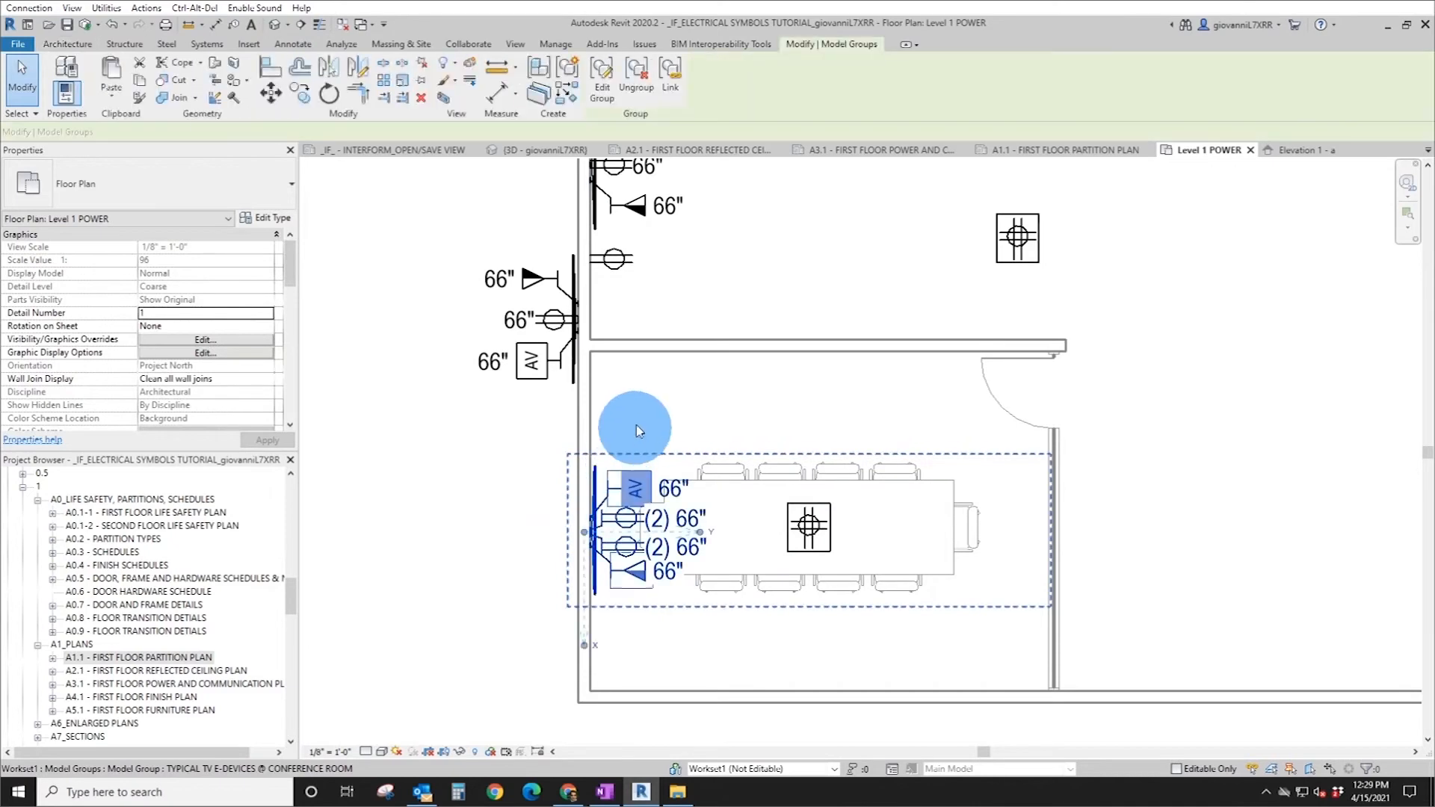
middle_drag(660, 391, 571, 503)
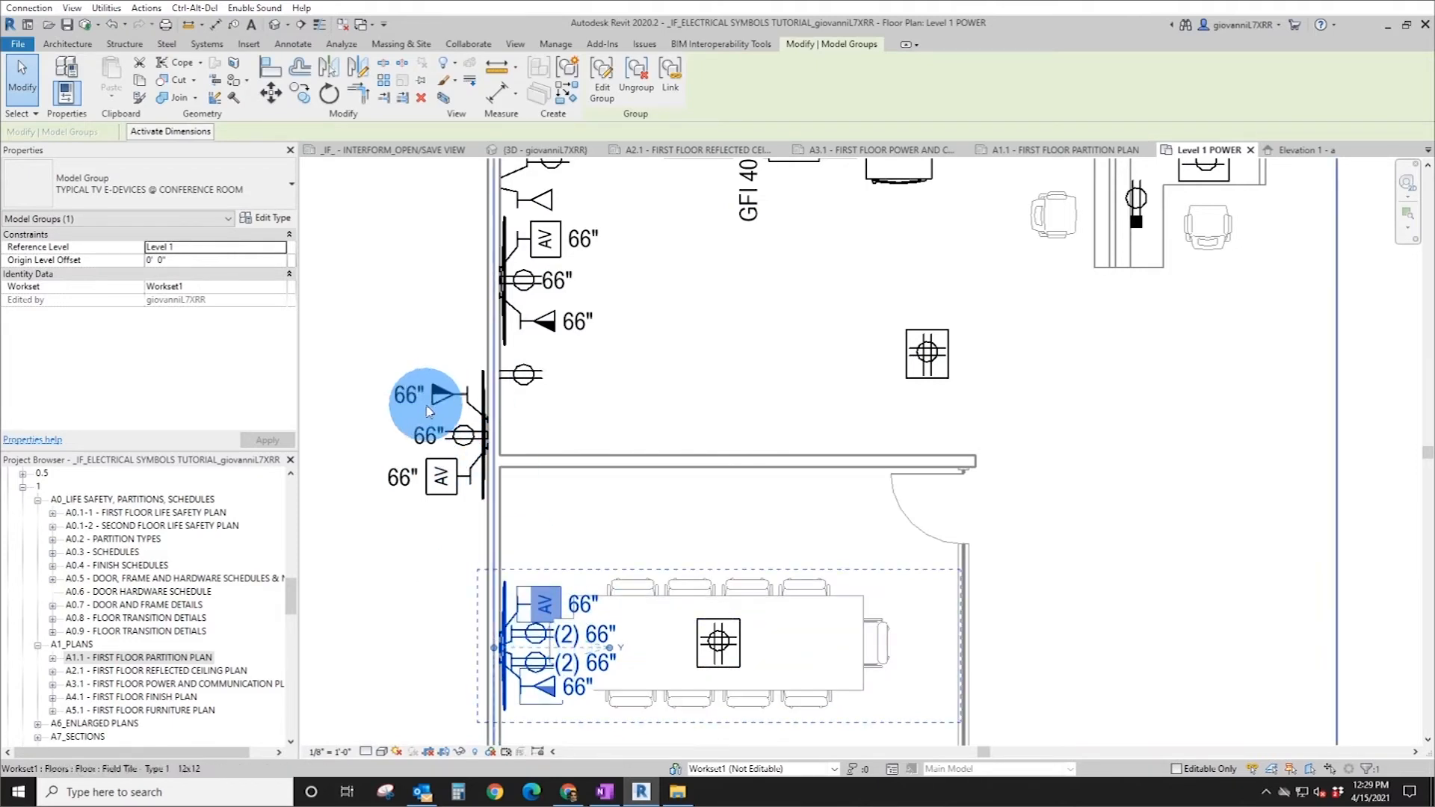
scroll(603, 429, down, 2)
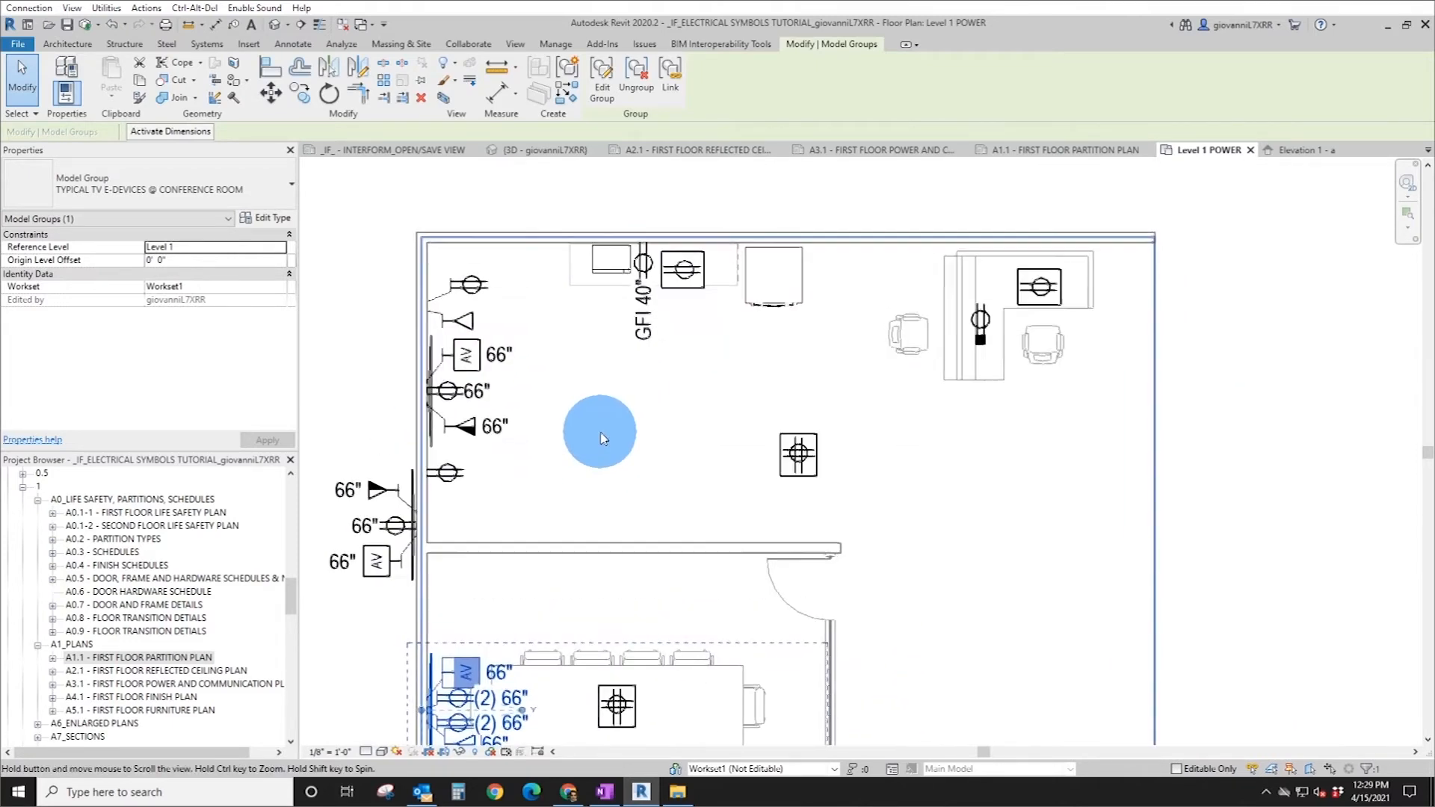
- Place another instance of the conference room TV device group on the upper exterior wall, beside the reception desk
scroll(553, 412, down, 1)
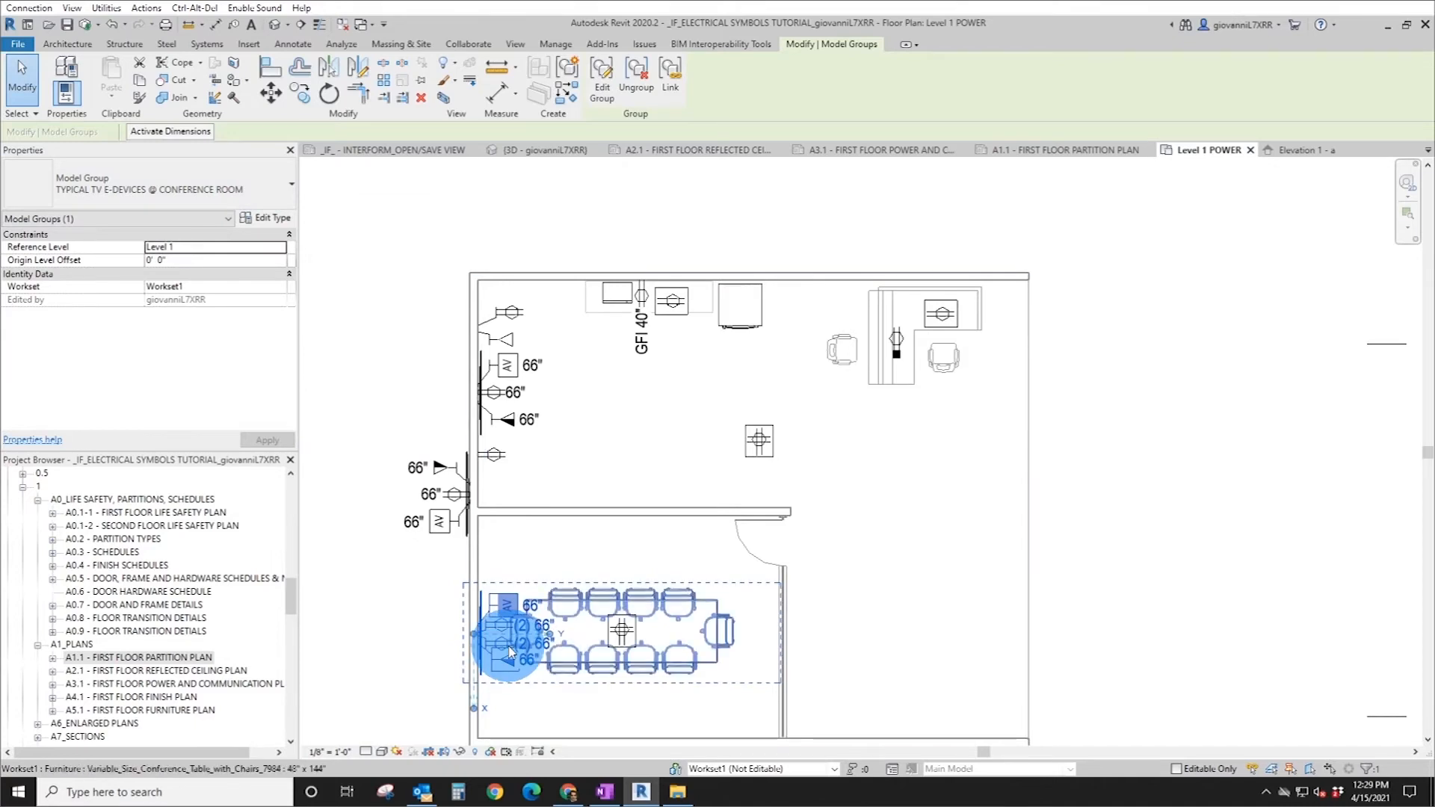
scroll(490, 639, up, 3)
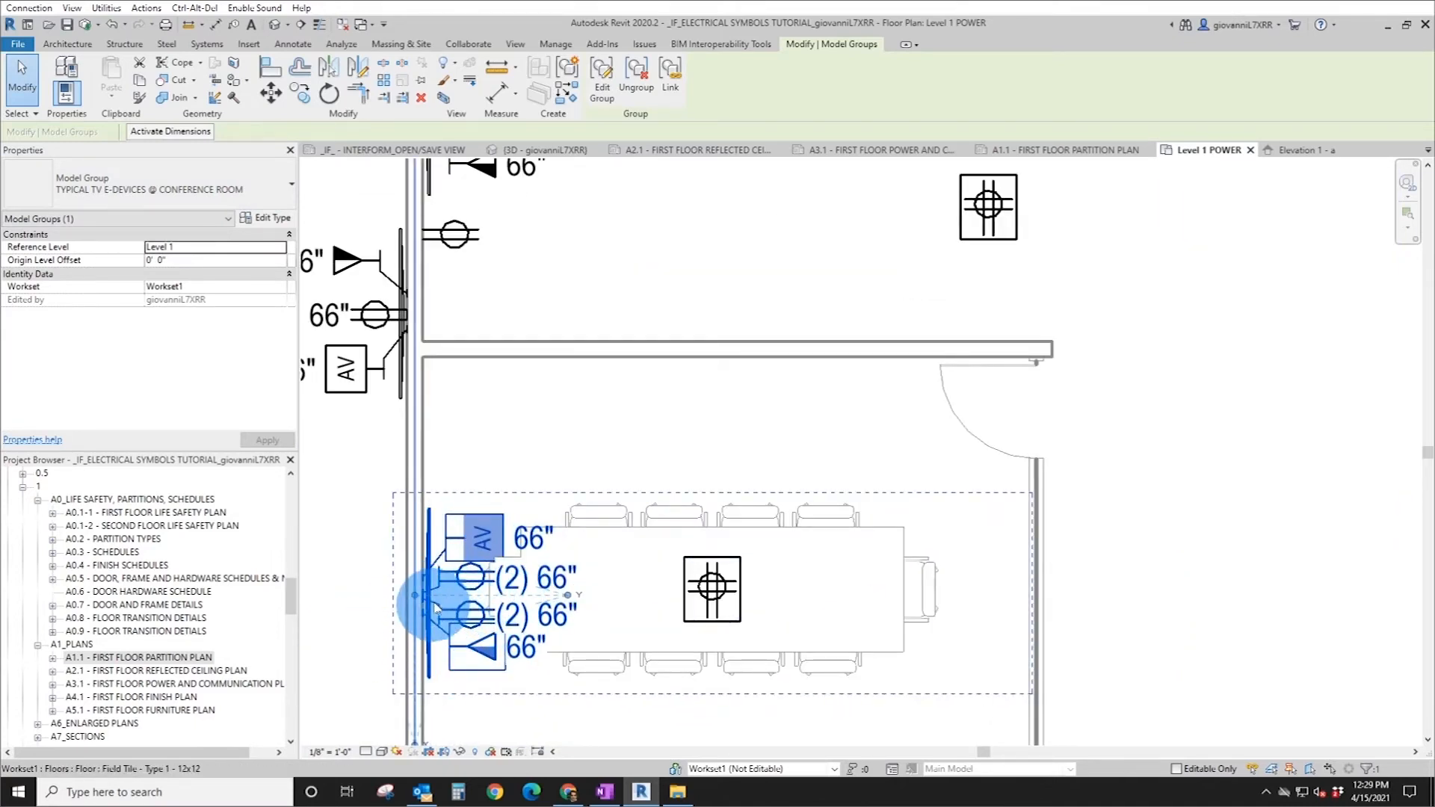
scroll(443, 578, down, 2)
right_click(432, 576)
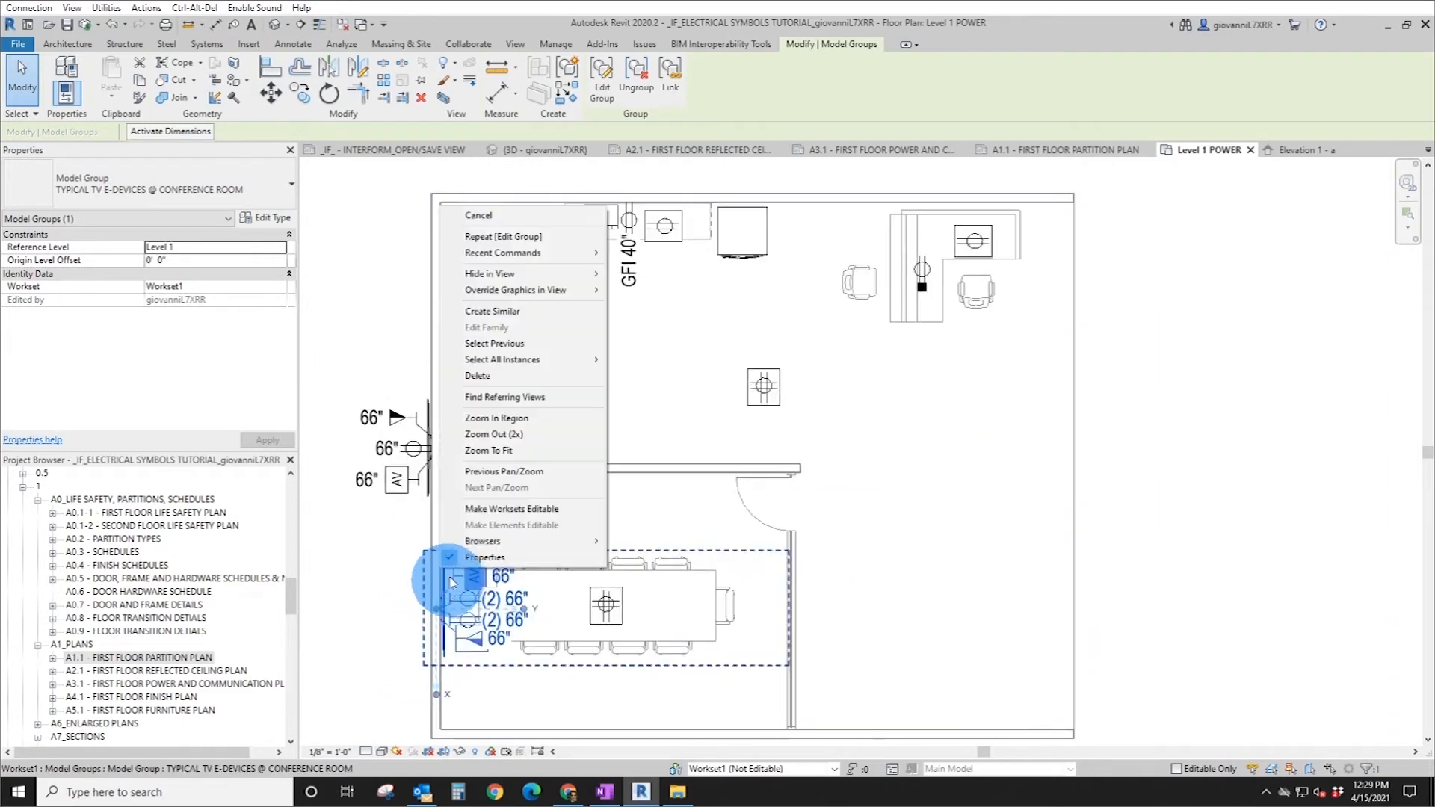
click(491, 312)
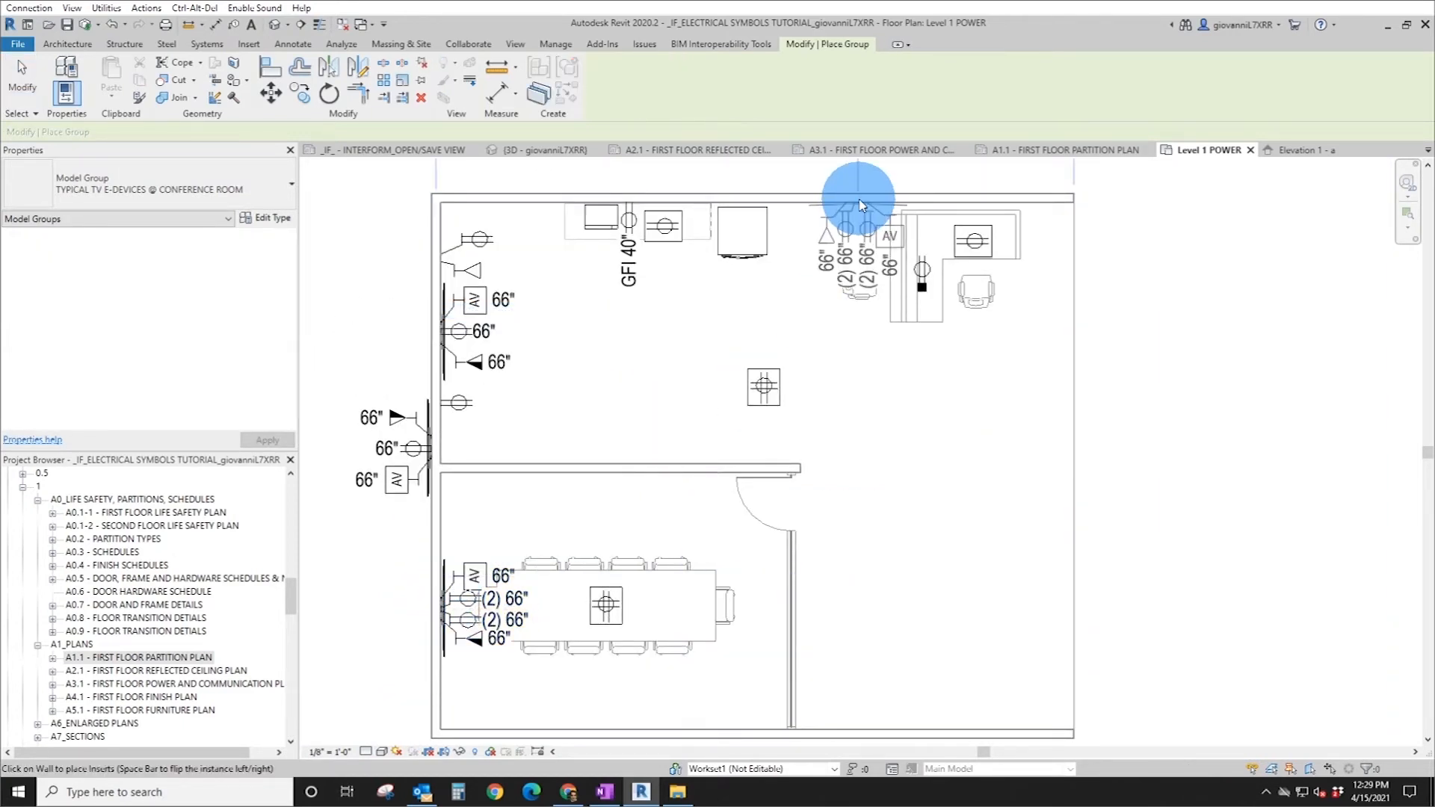
key(Escape)
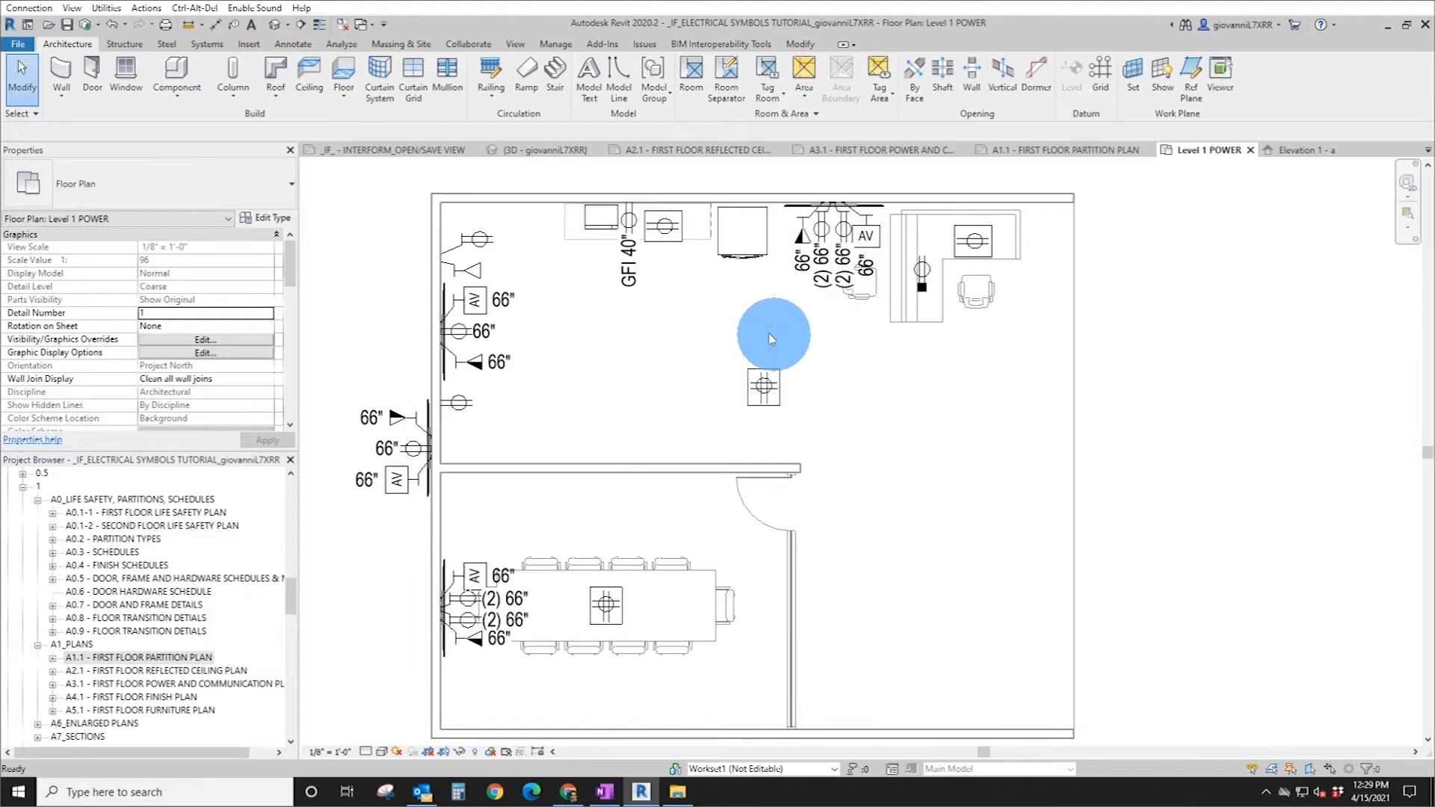
- Duplicate the type of the TV device group outside the west wall as TYPICAL TV E-DEVICES @ RECEPTION
click(383, 469)
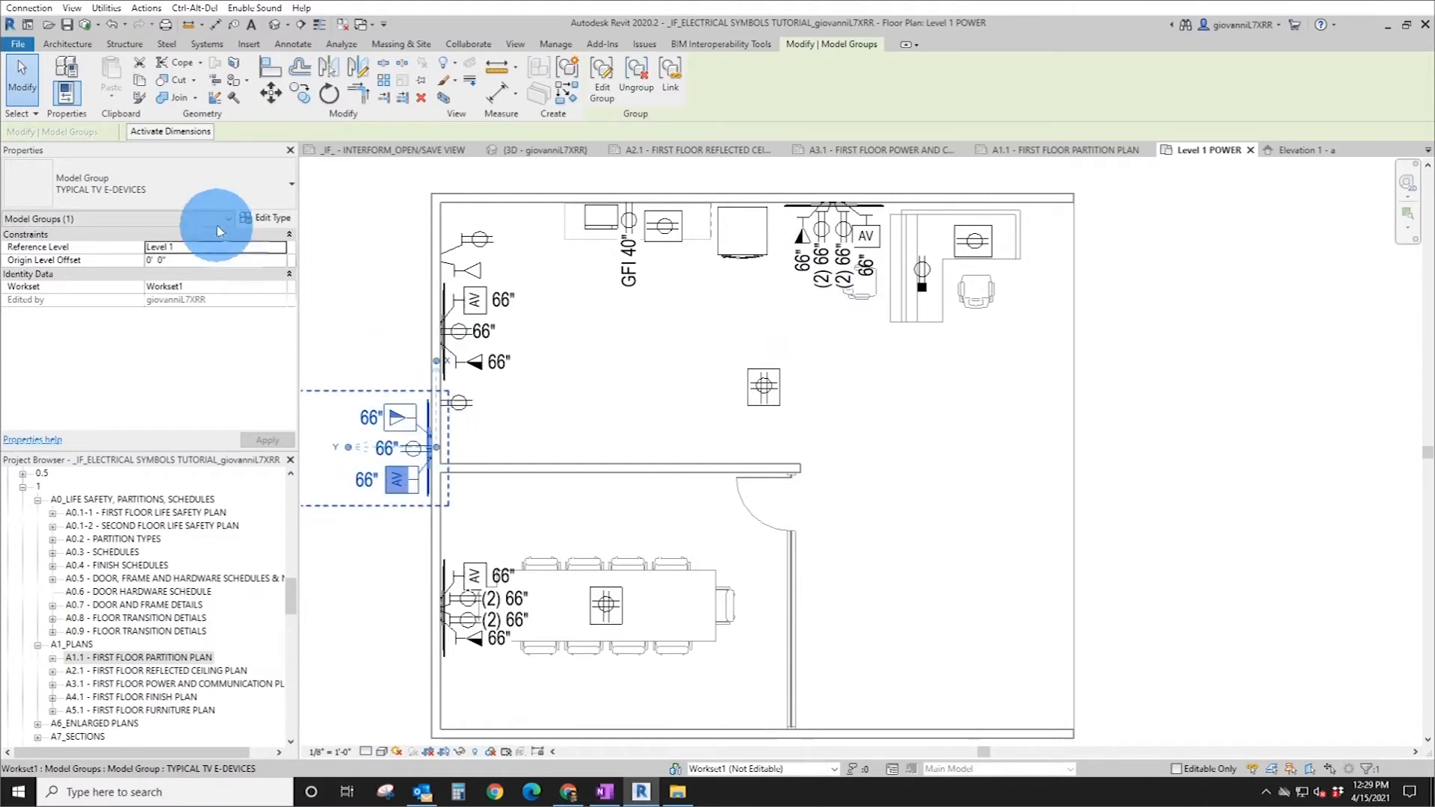
click(265, 219)
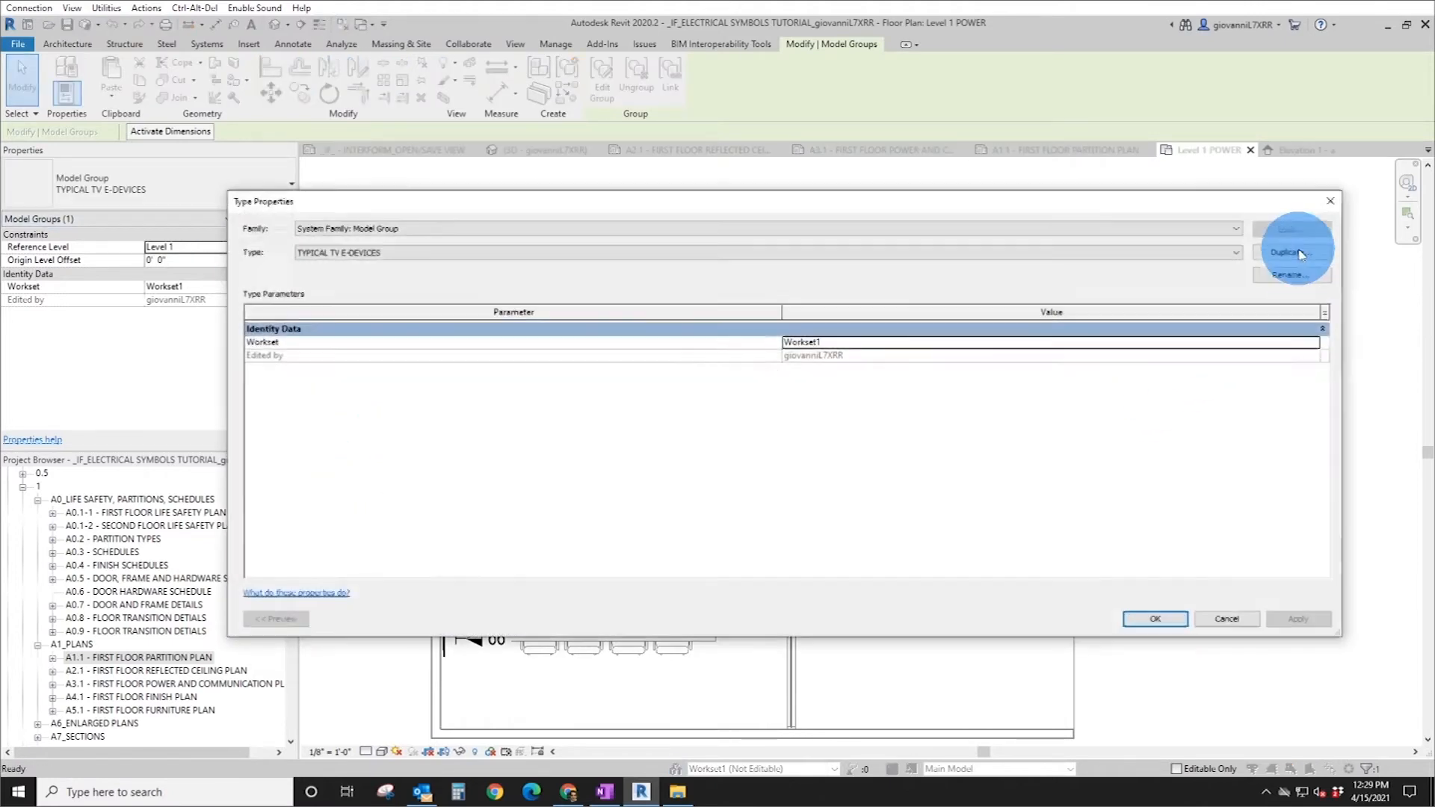
click(1292, 252)
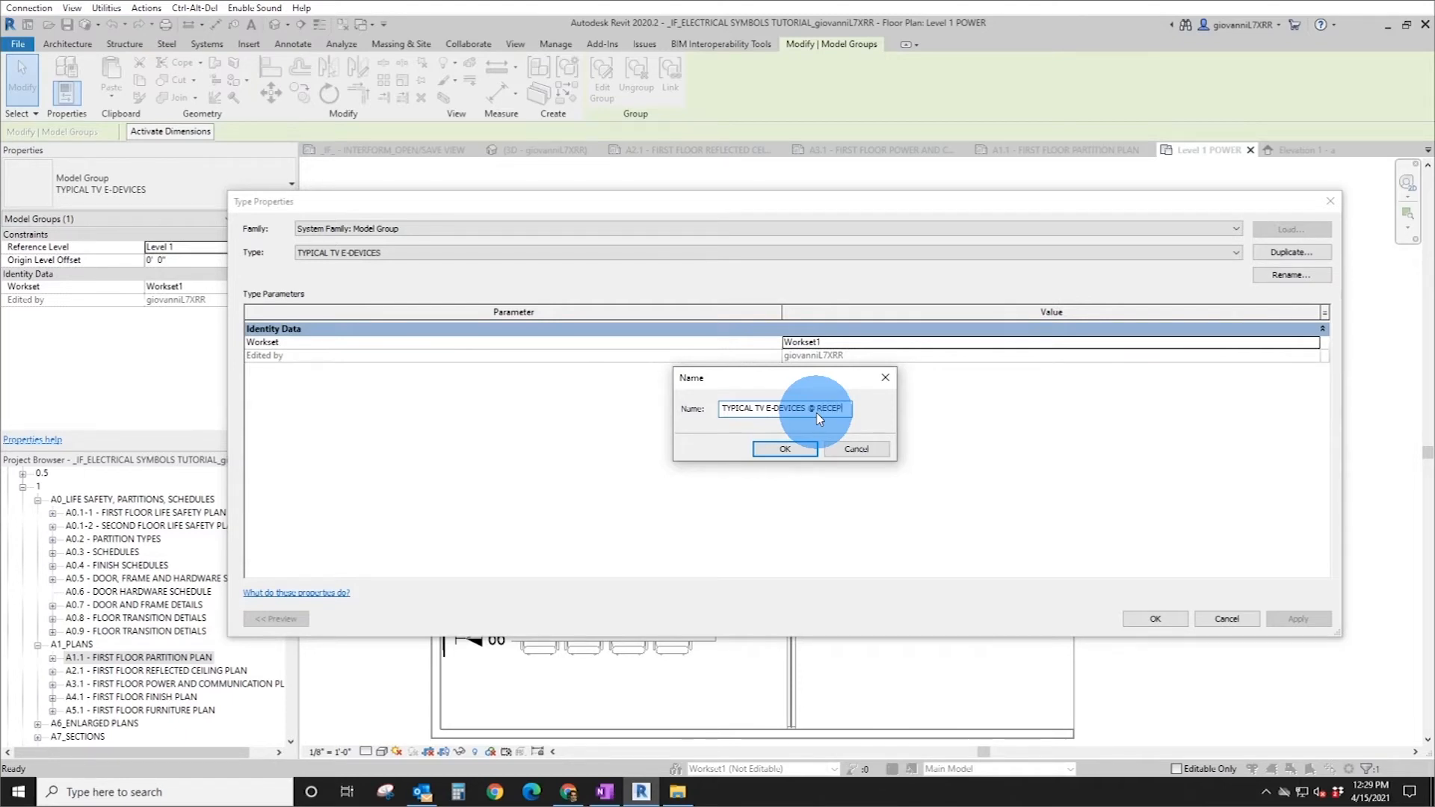
key(Return)
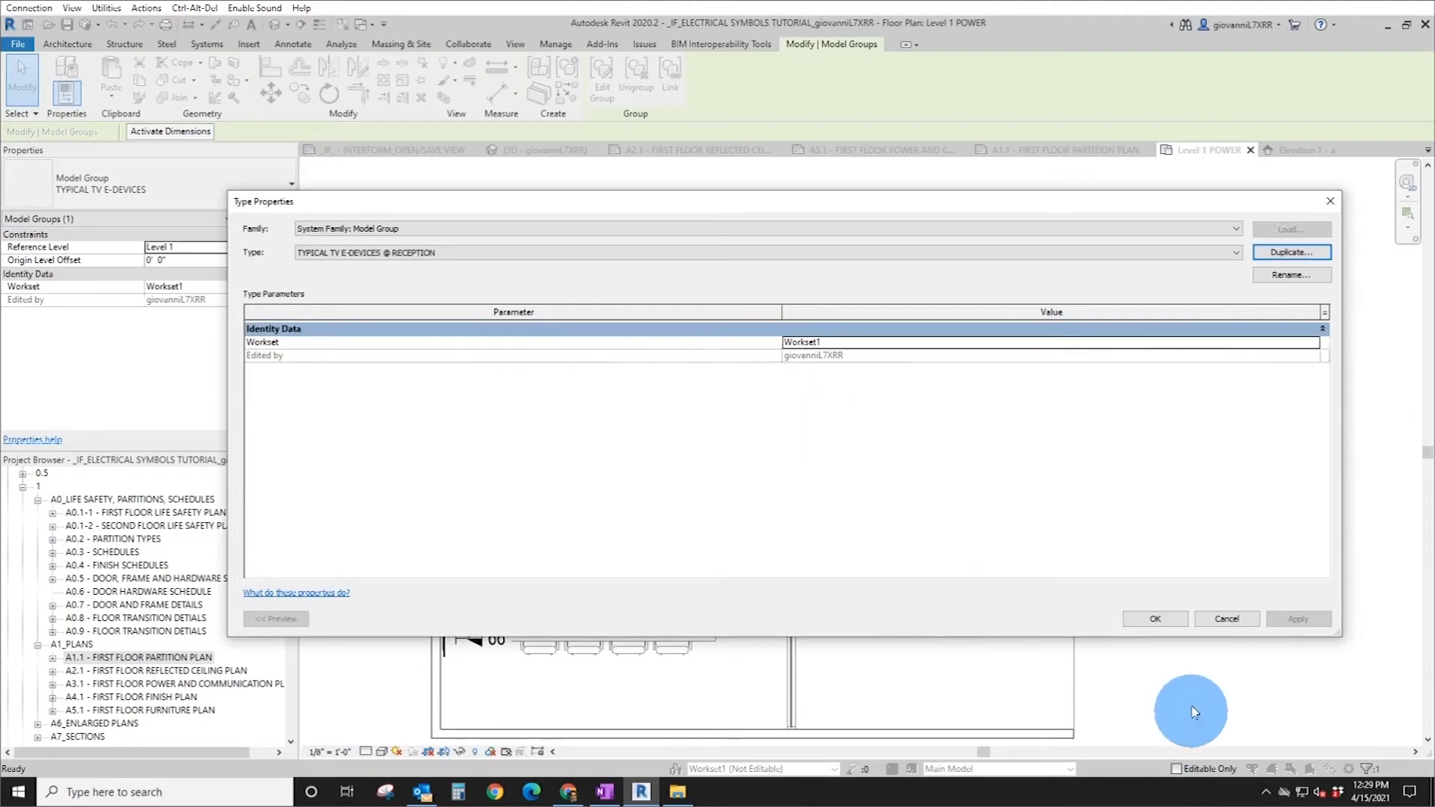
click(1155, 620)
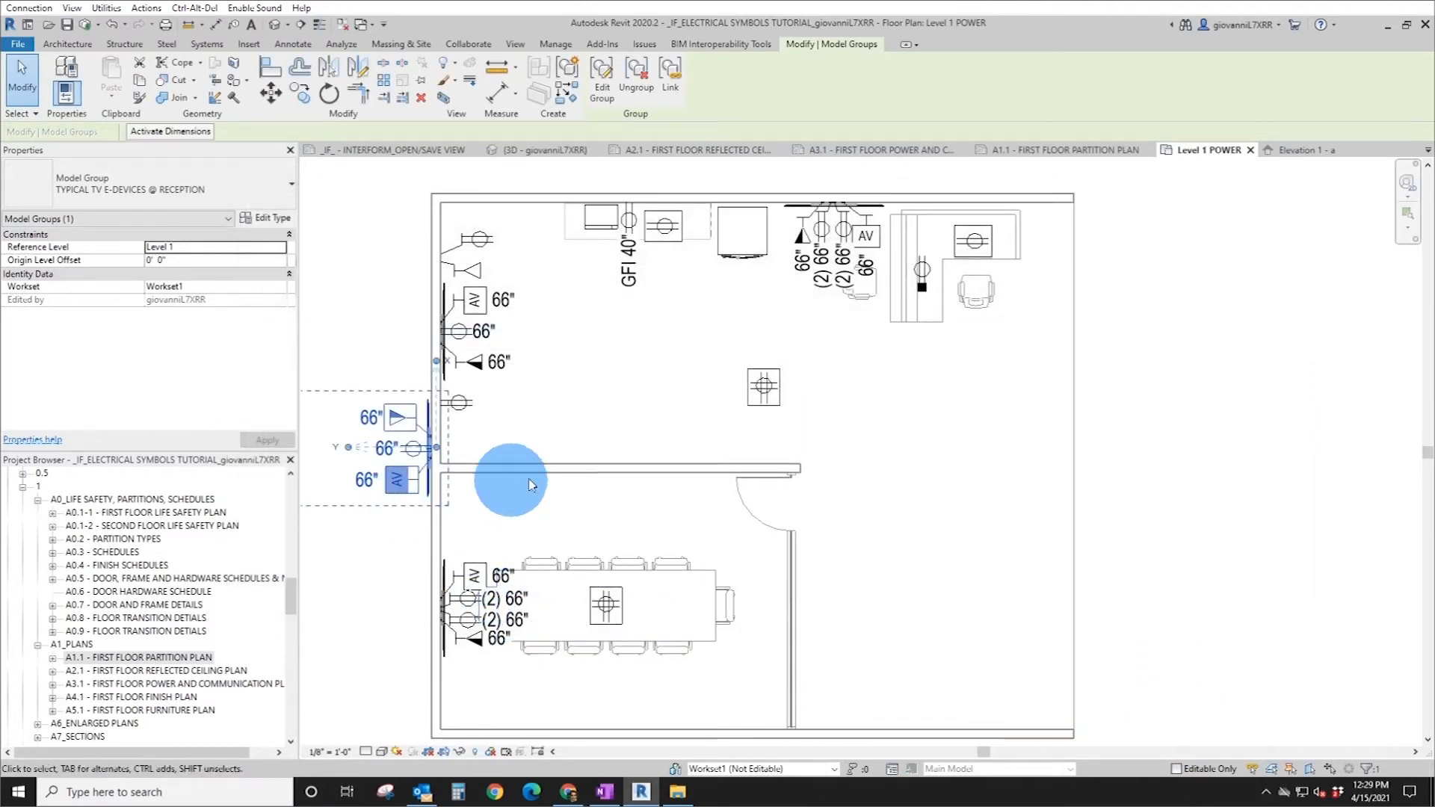
- Edit the reception TV device group to delete its TELE/DATA device, and finish the group edit
scroll(576, 452, up, 2)
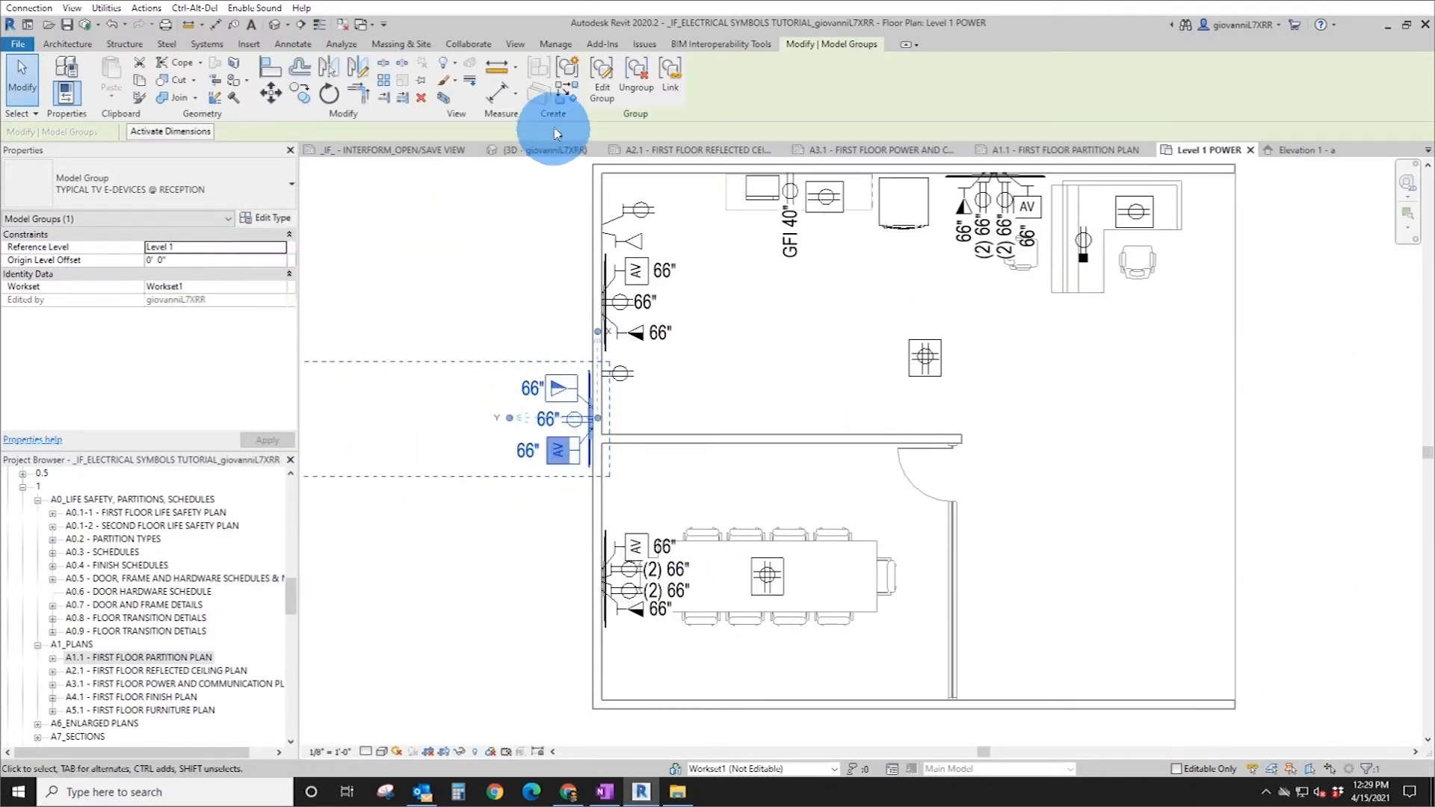
click(602, 90)
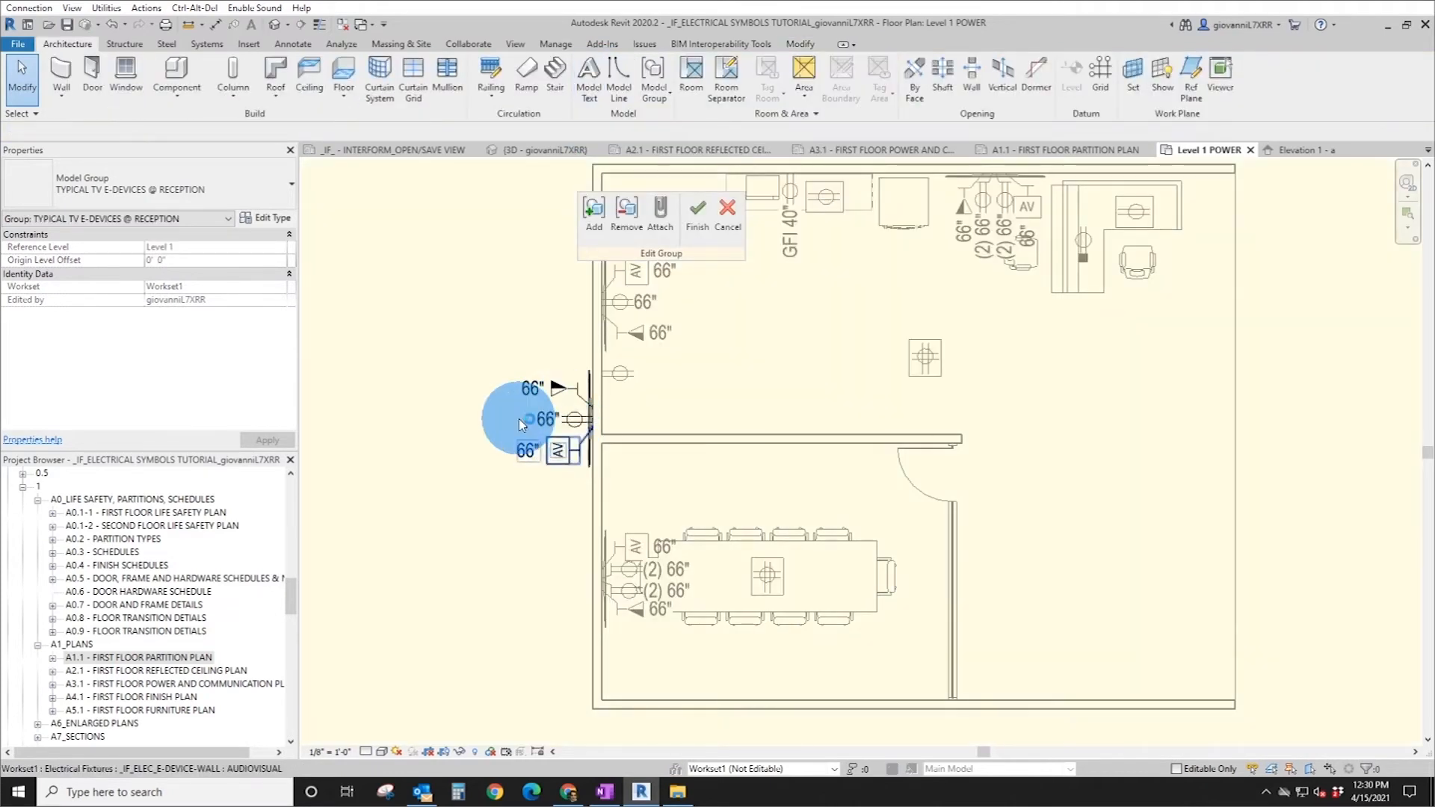
scroll(529, 408, up, 3)
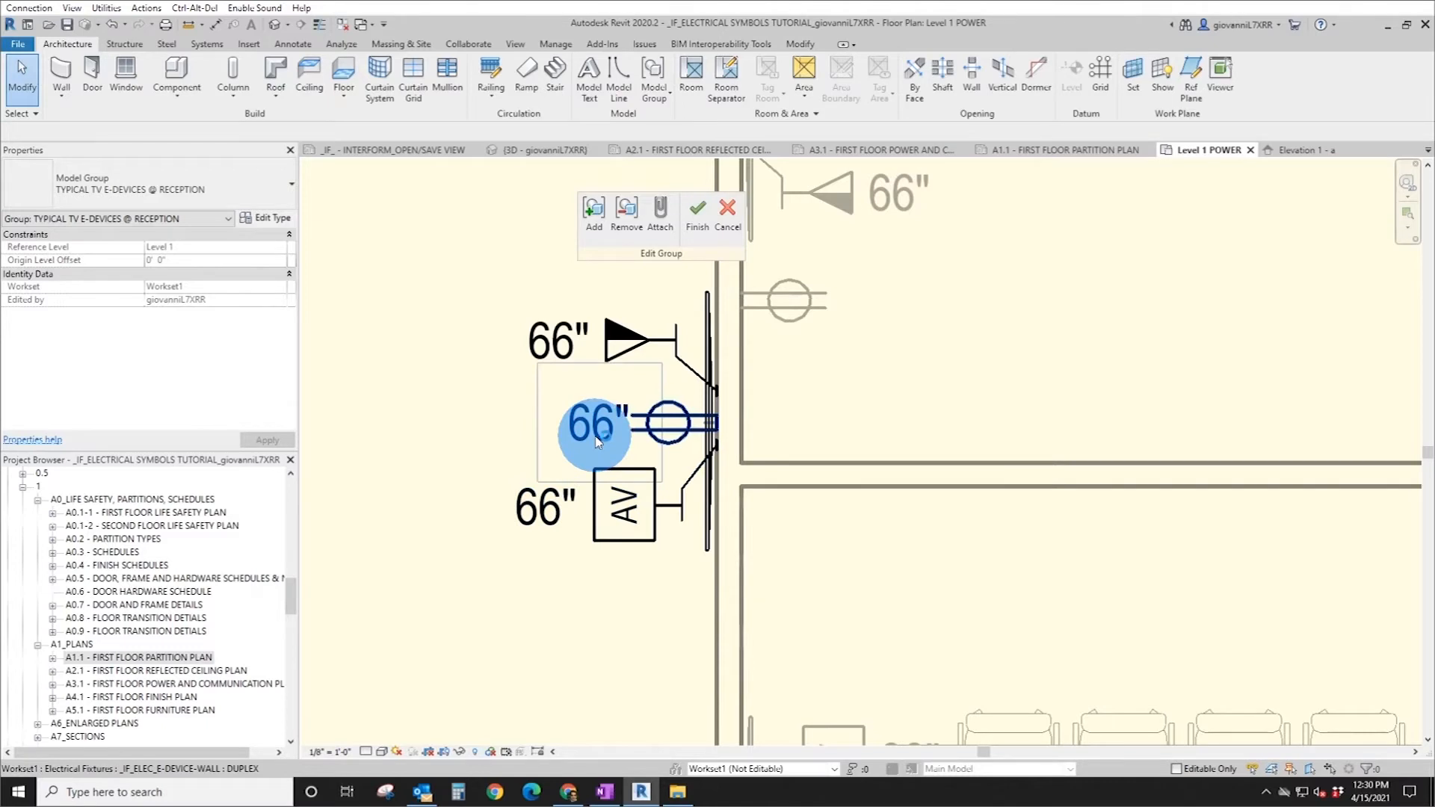
click(572, 340)
key(Delete)
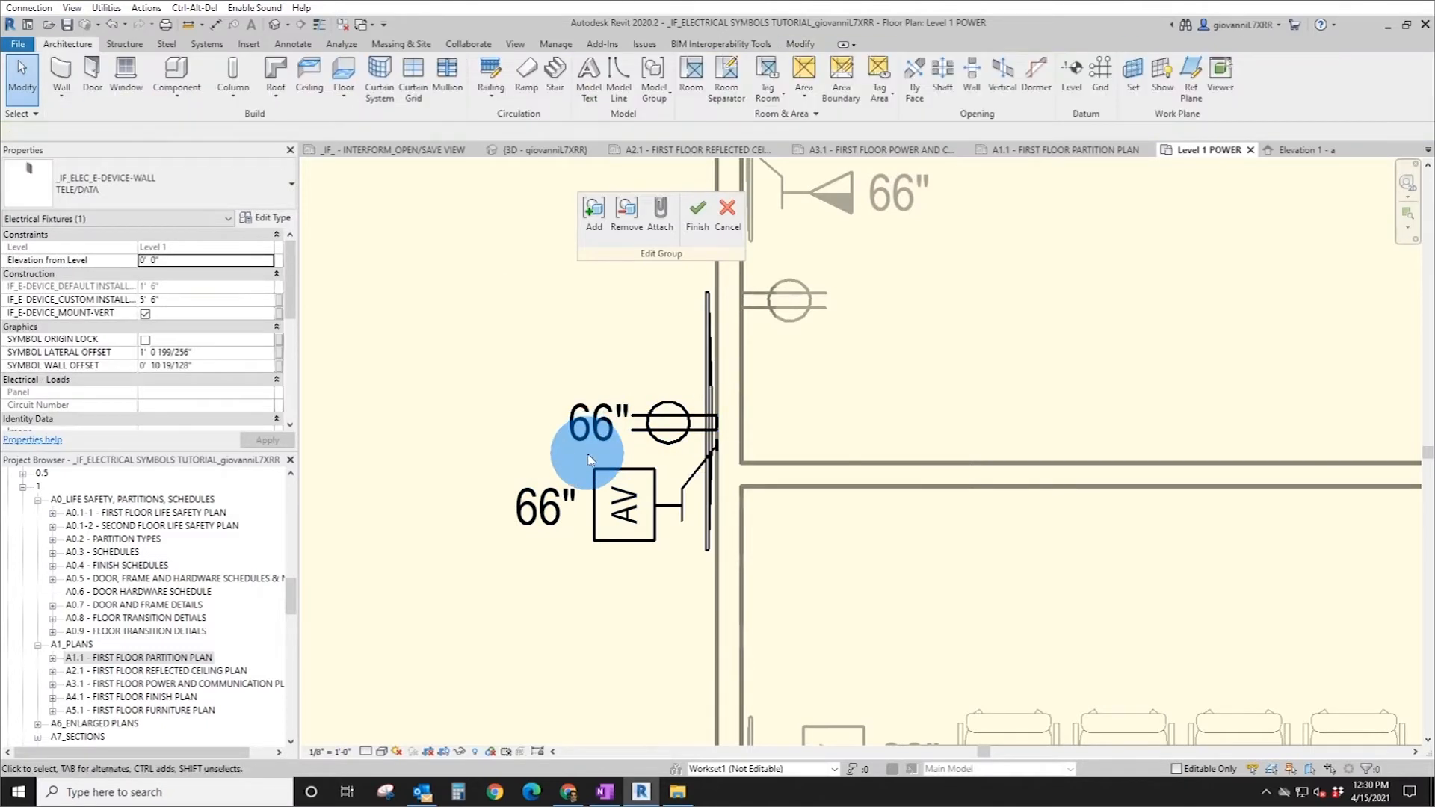
click(589, 458)
click(697, 230)
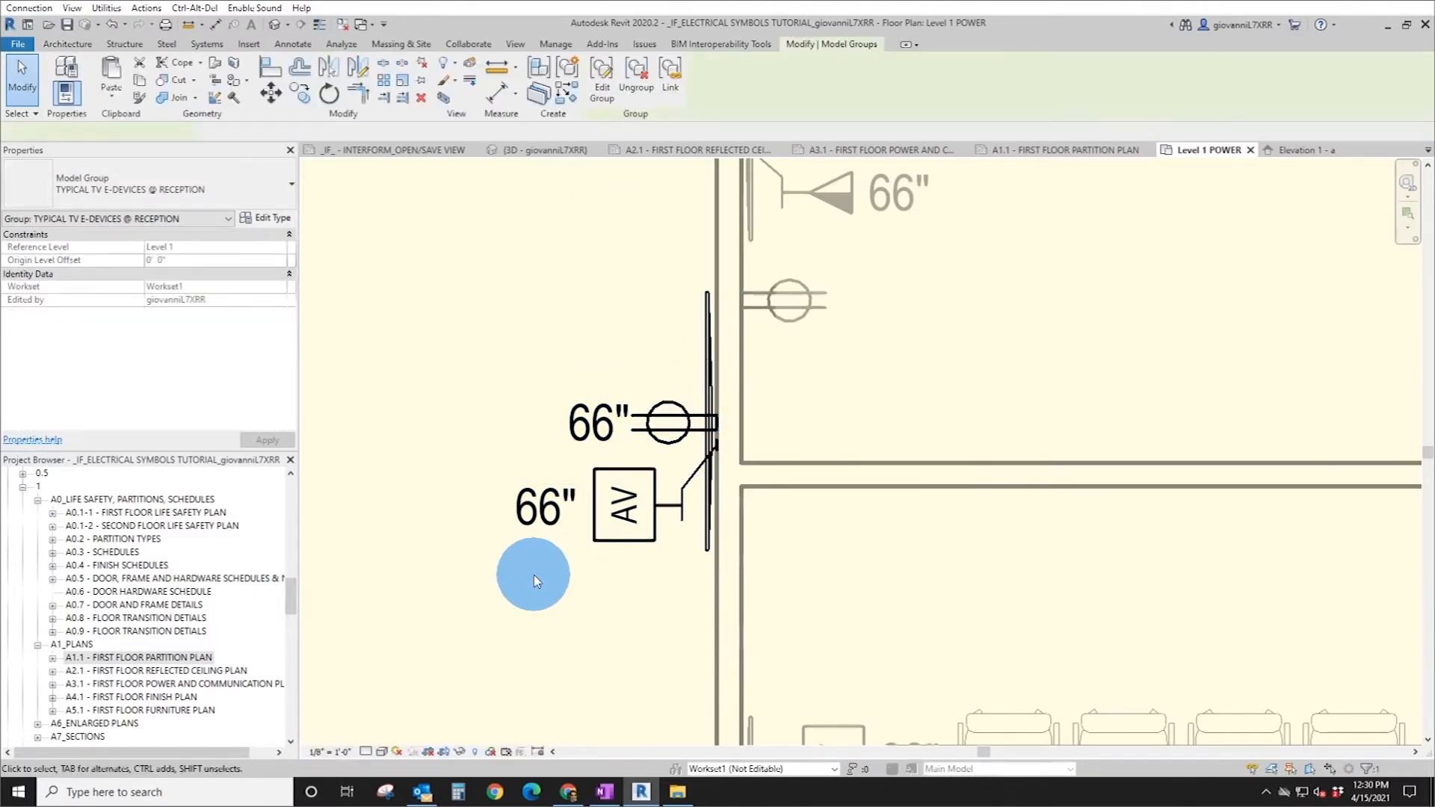
- Place another instance of the reception TV device group on the upper side of the interior partition, near the door
scroll(496, 358, down, 2)
scroll(603, 387, down, 4)
right_click(554, 378)
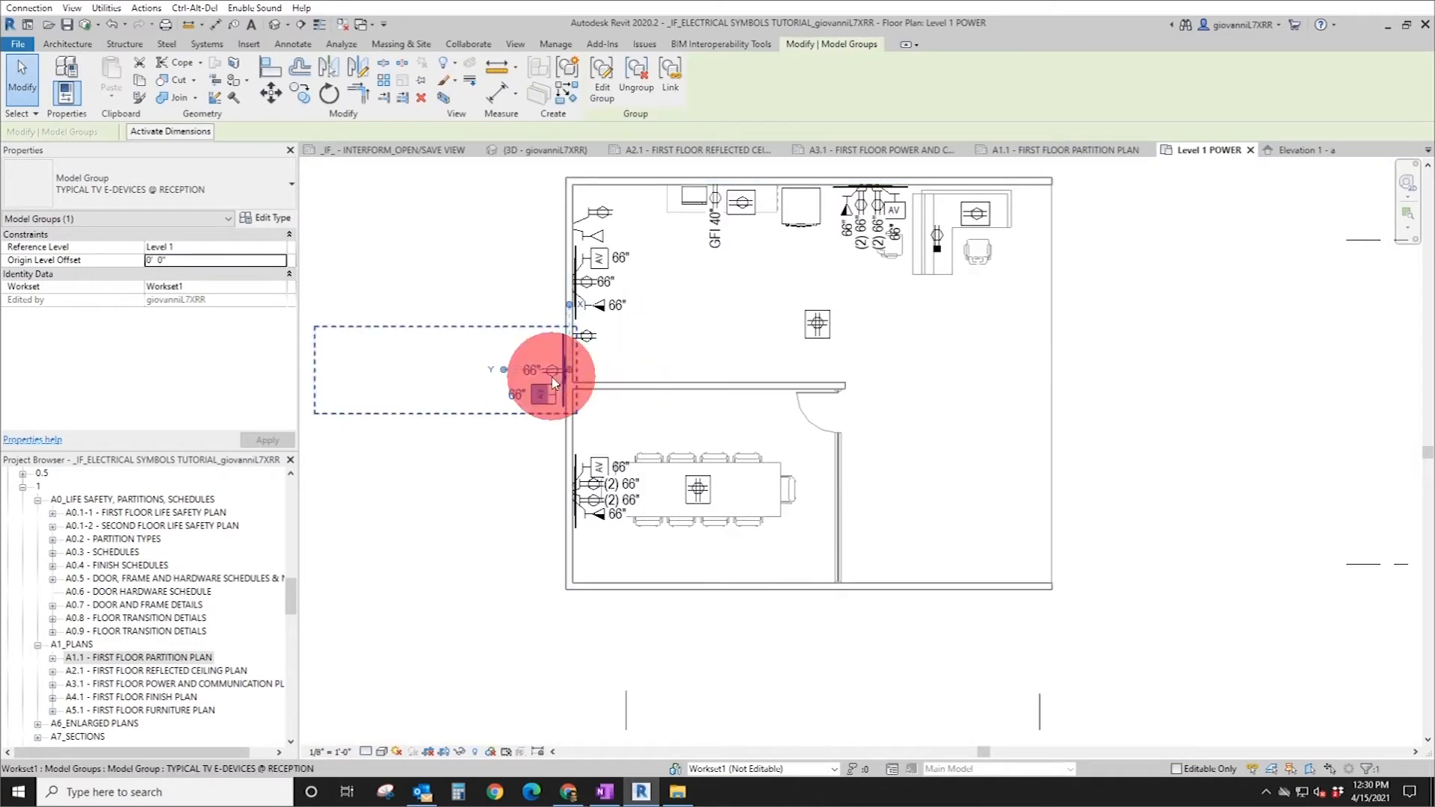
click(602, 483)
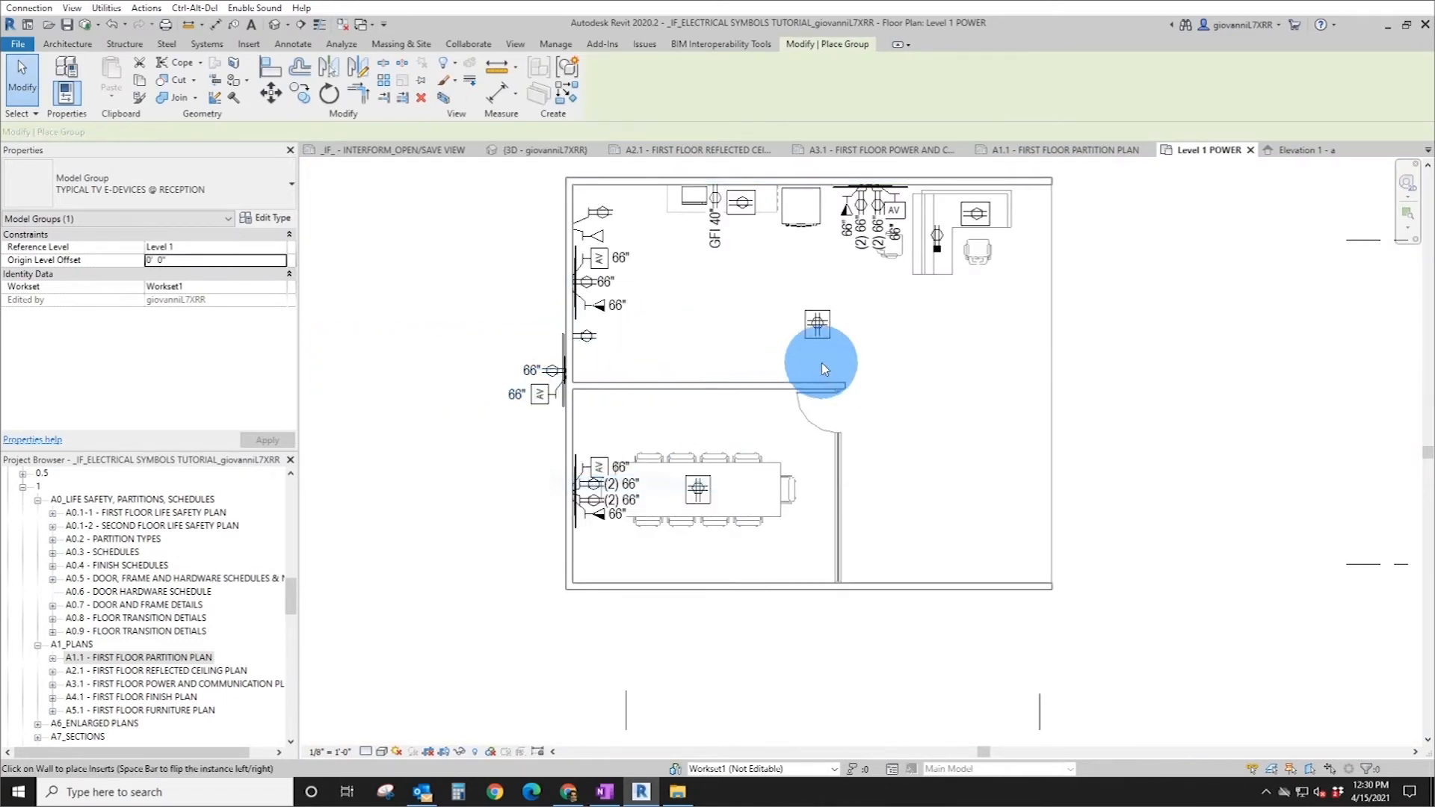
key(Escape)
key(Escape)
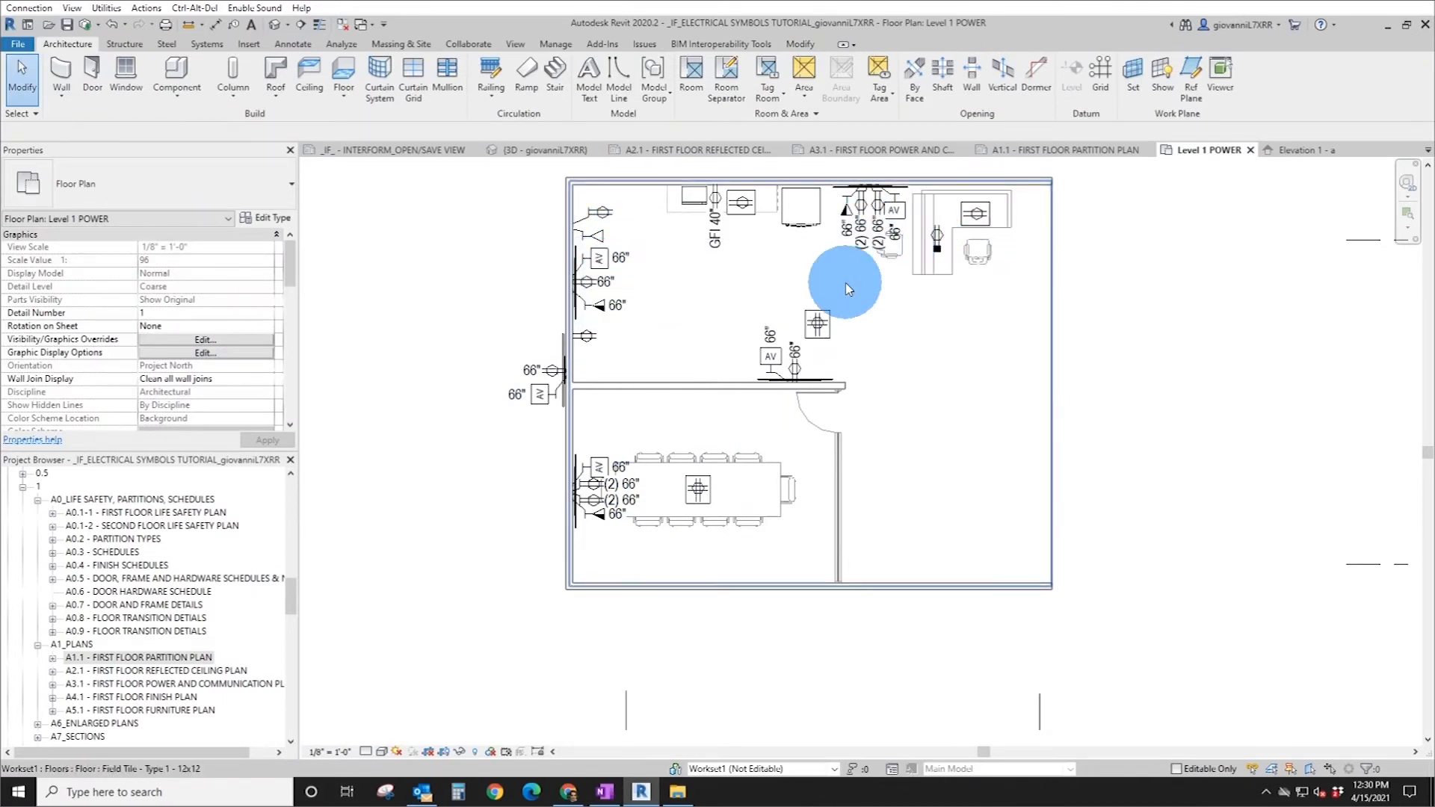
- Match the TV device group on the interior partition to the typical TV group's type with Match Type Properties
click(799, 45)
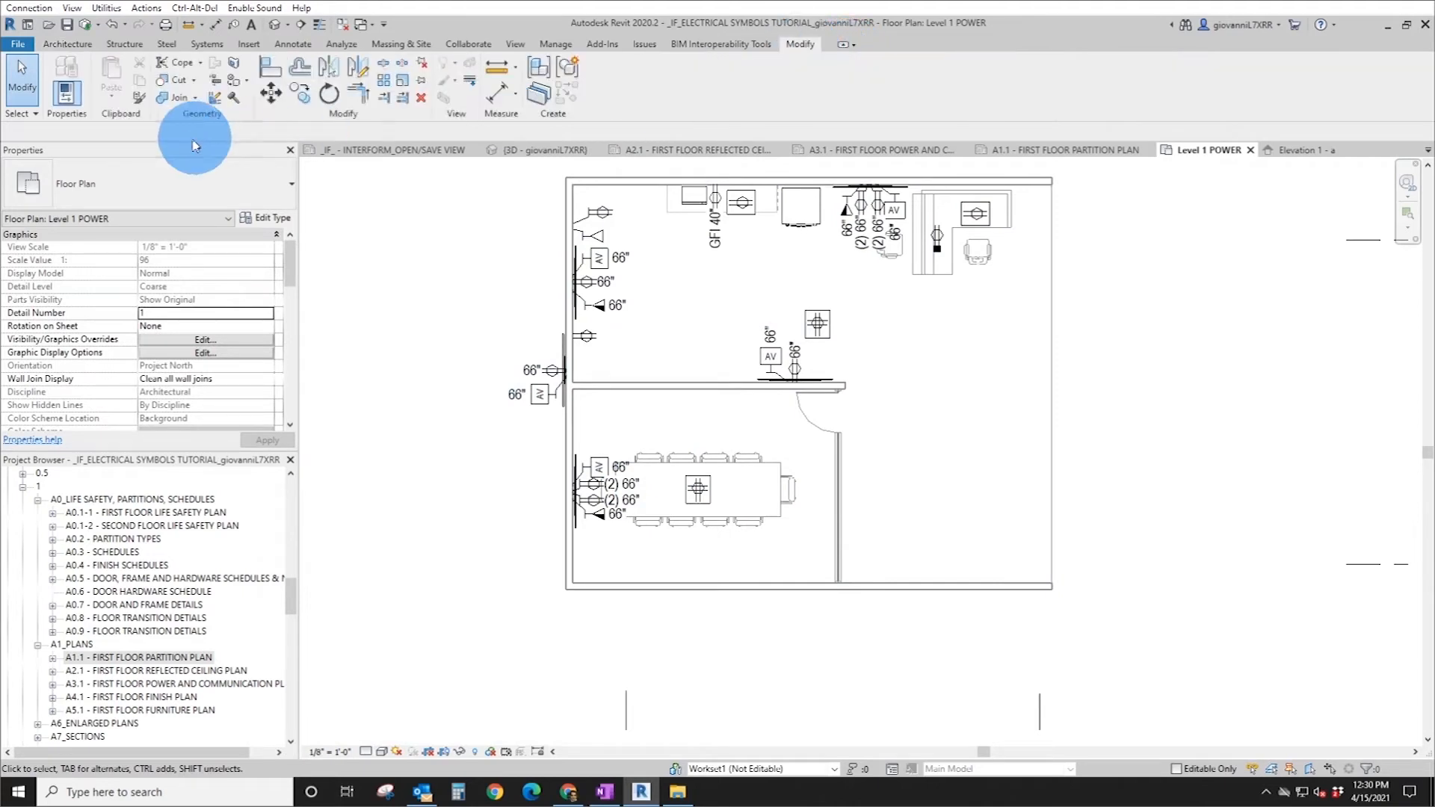
click(139, 99)
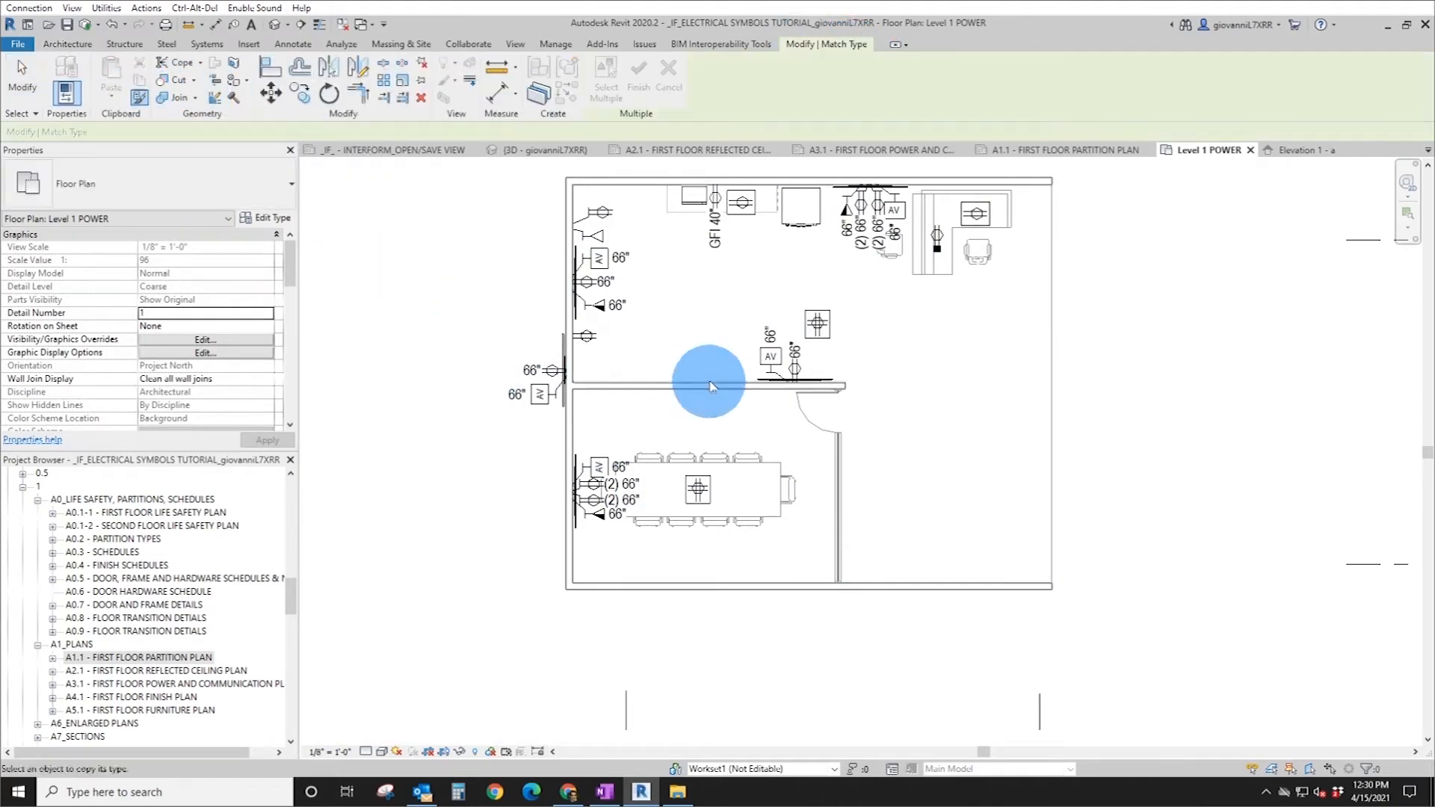
click(612, 342)
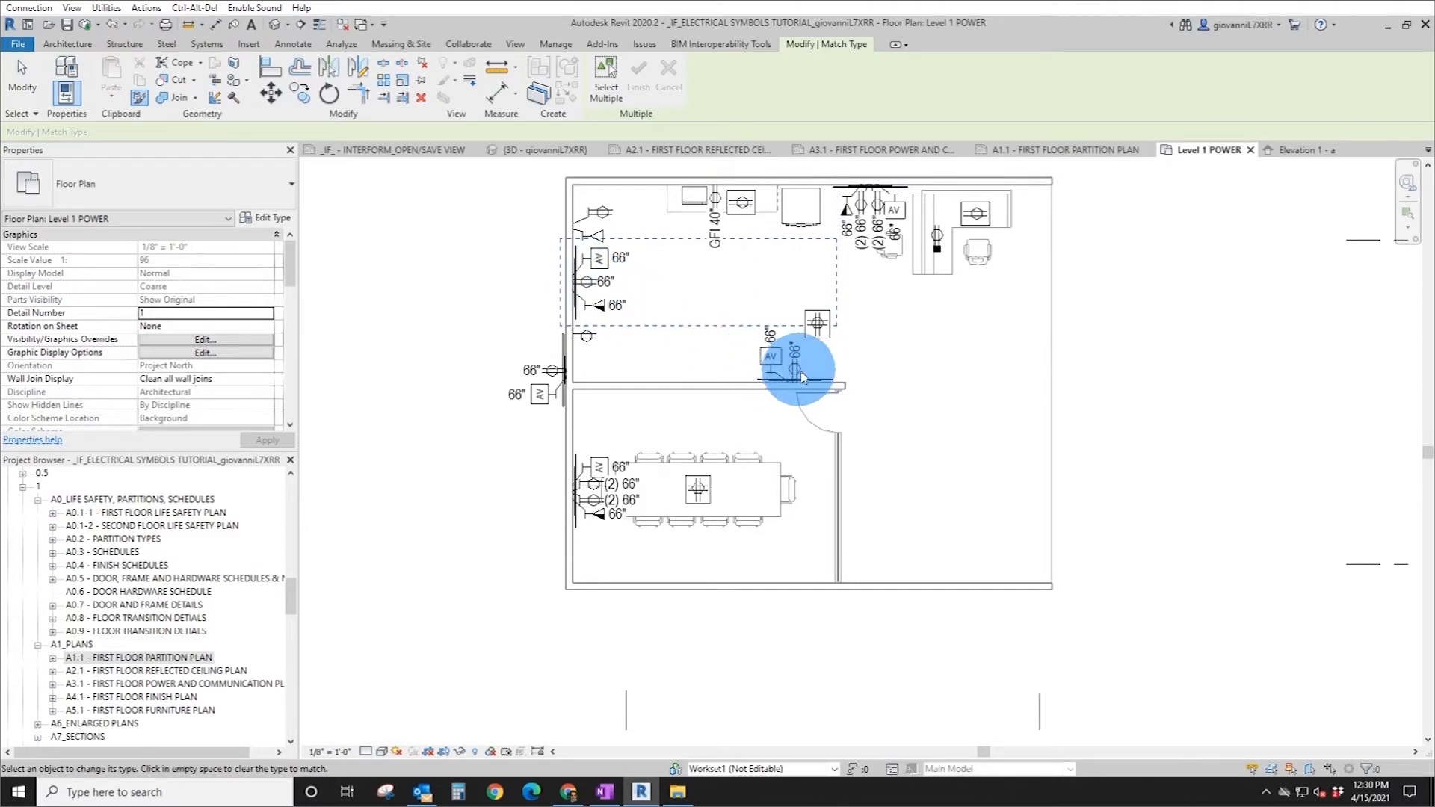
click(805, 385)
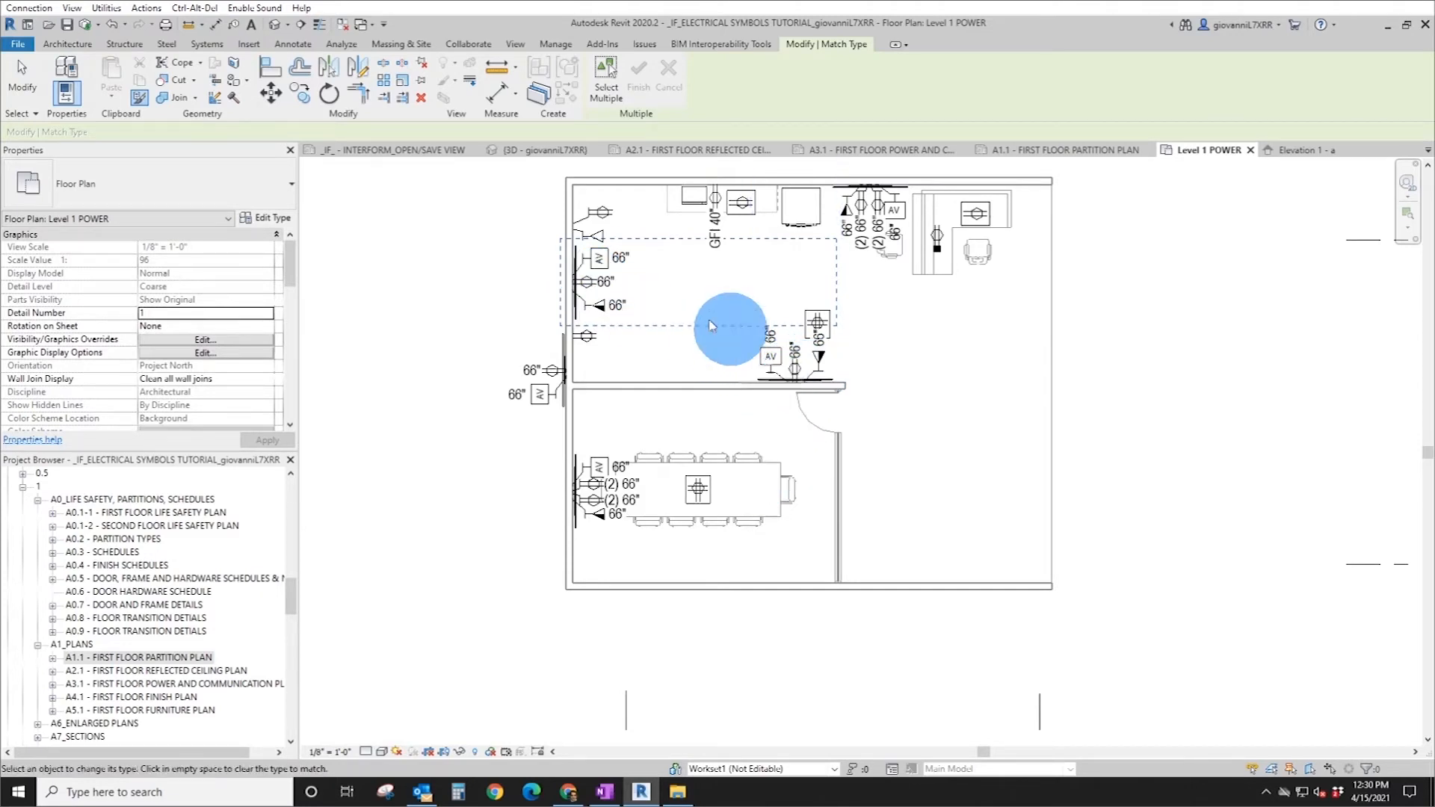
- Match the conference room's TV device group to the typical TV group's type with Match Type Properties
click(139, 99)
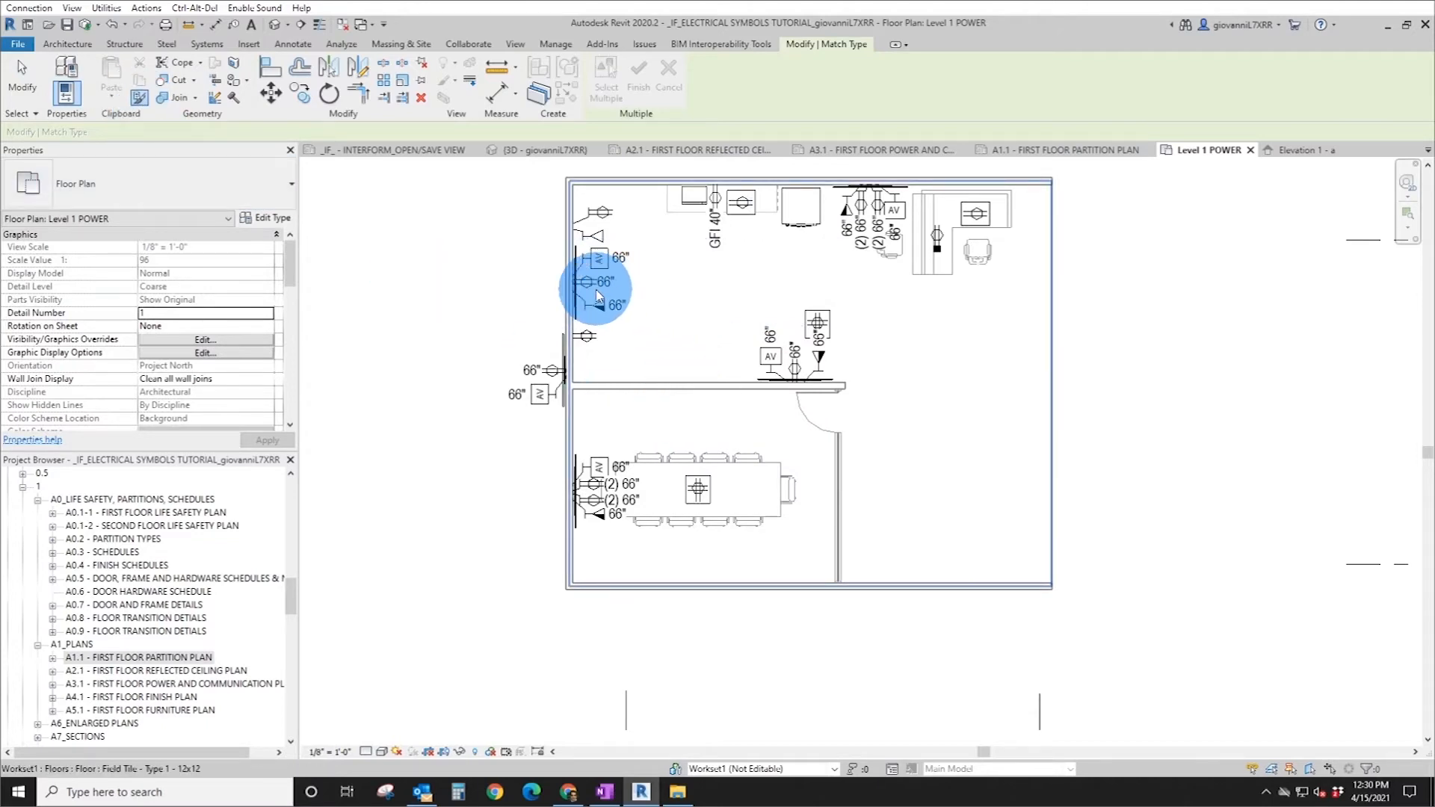
click(606, 404)
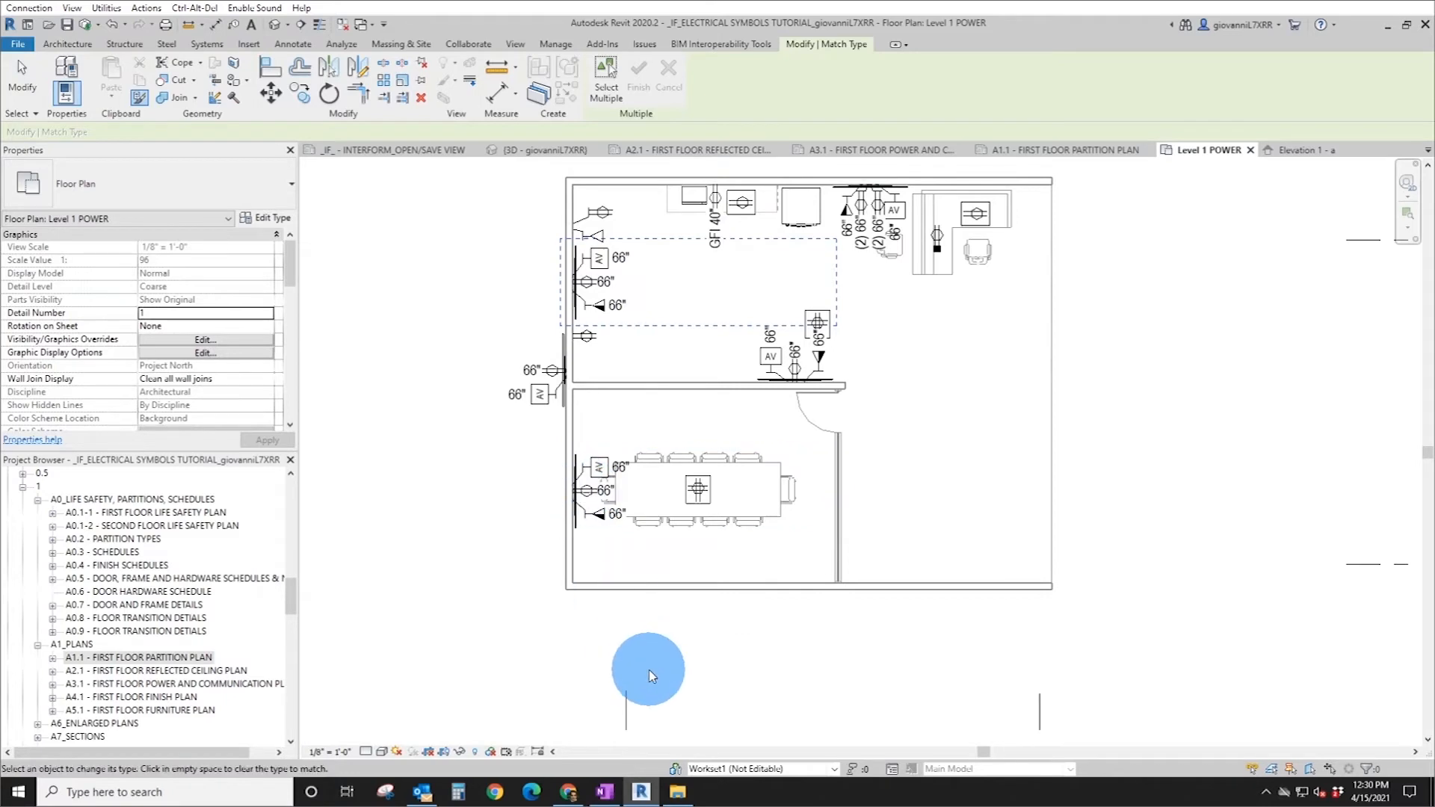
key(Escape)
key(Escape)
- Change the TV device group in the conference room to the type TYPICAL TV E-DEVICES @ CONFERENCE ROOM
click(583, 491)
click(120, 193)
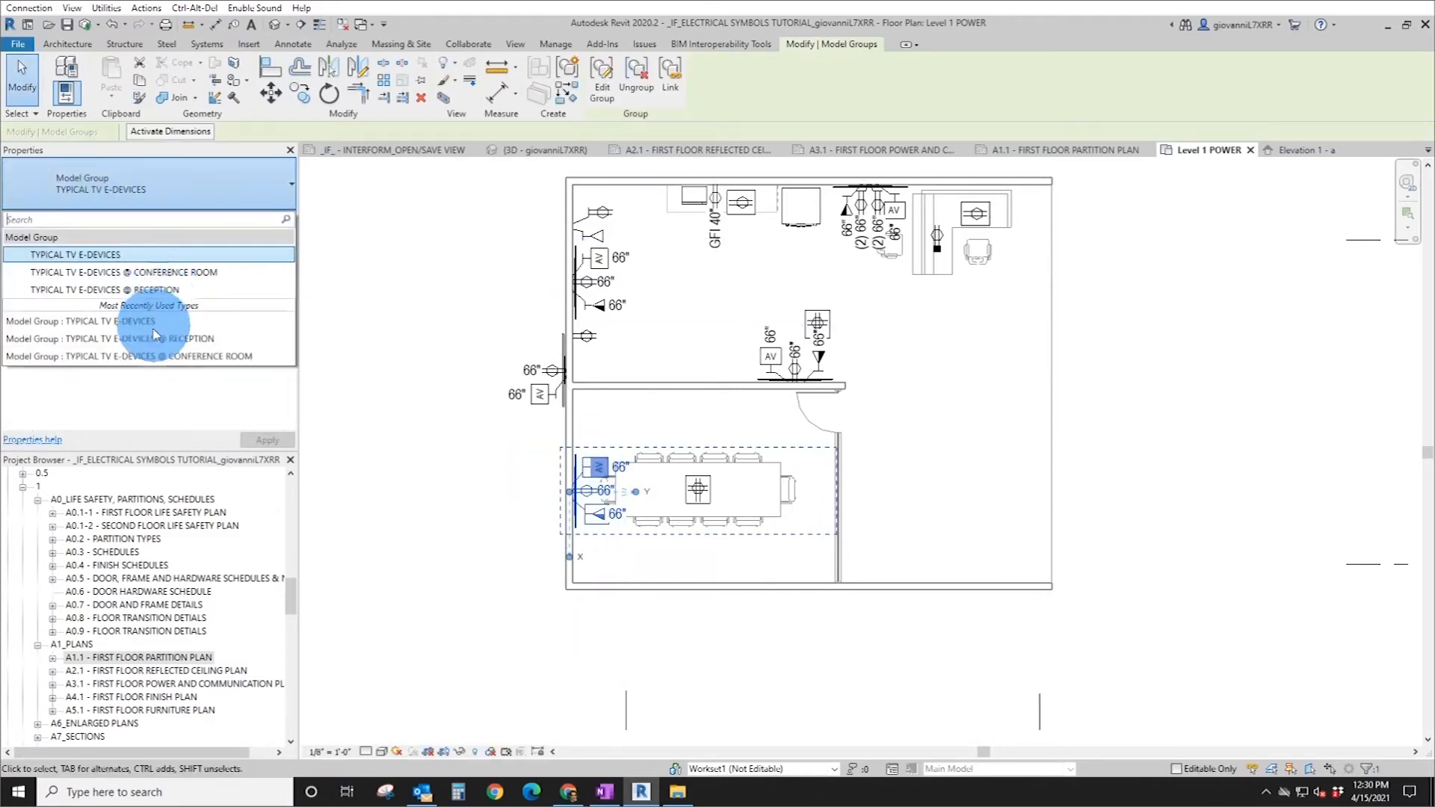
click(136, 274)
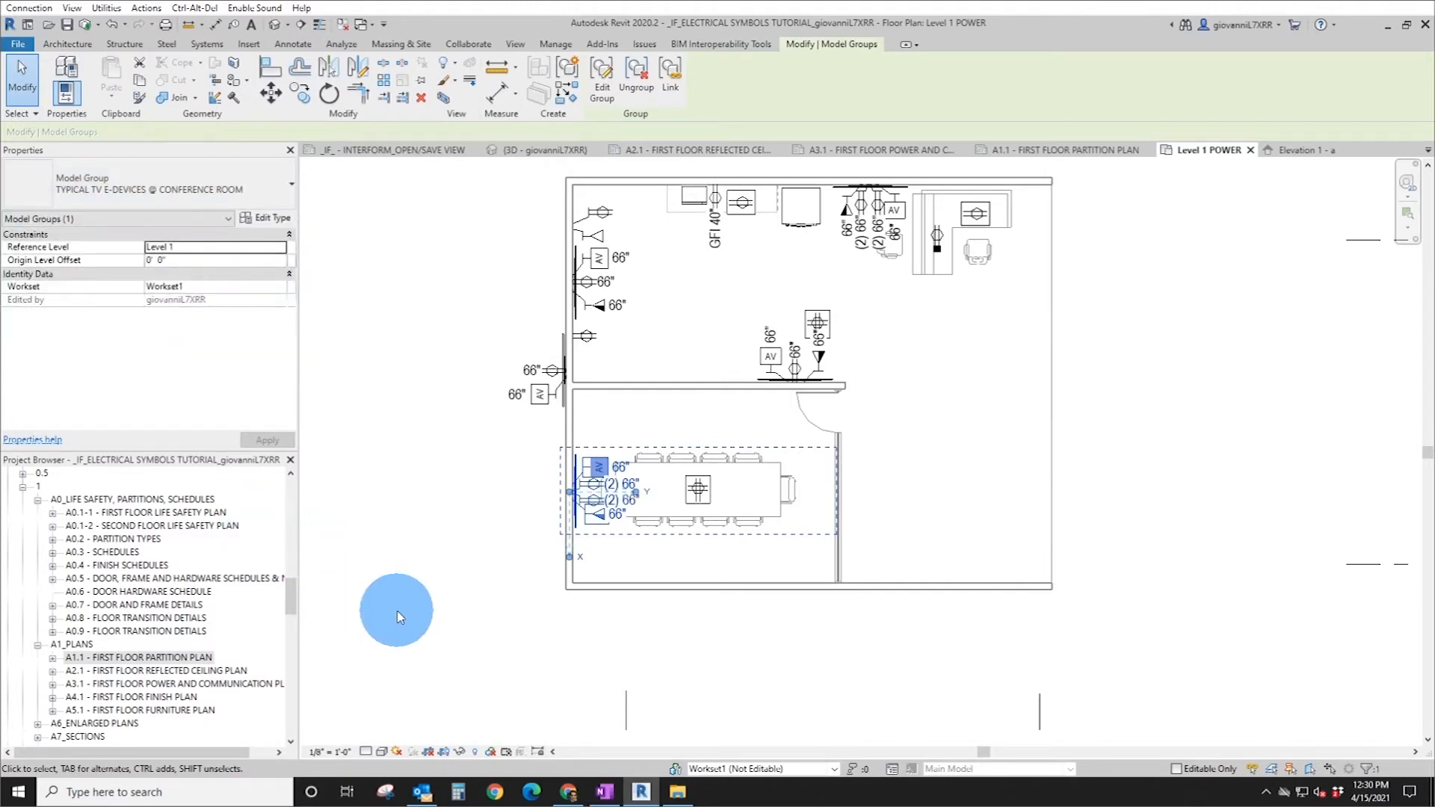
click(621, 537)
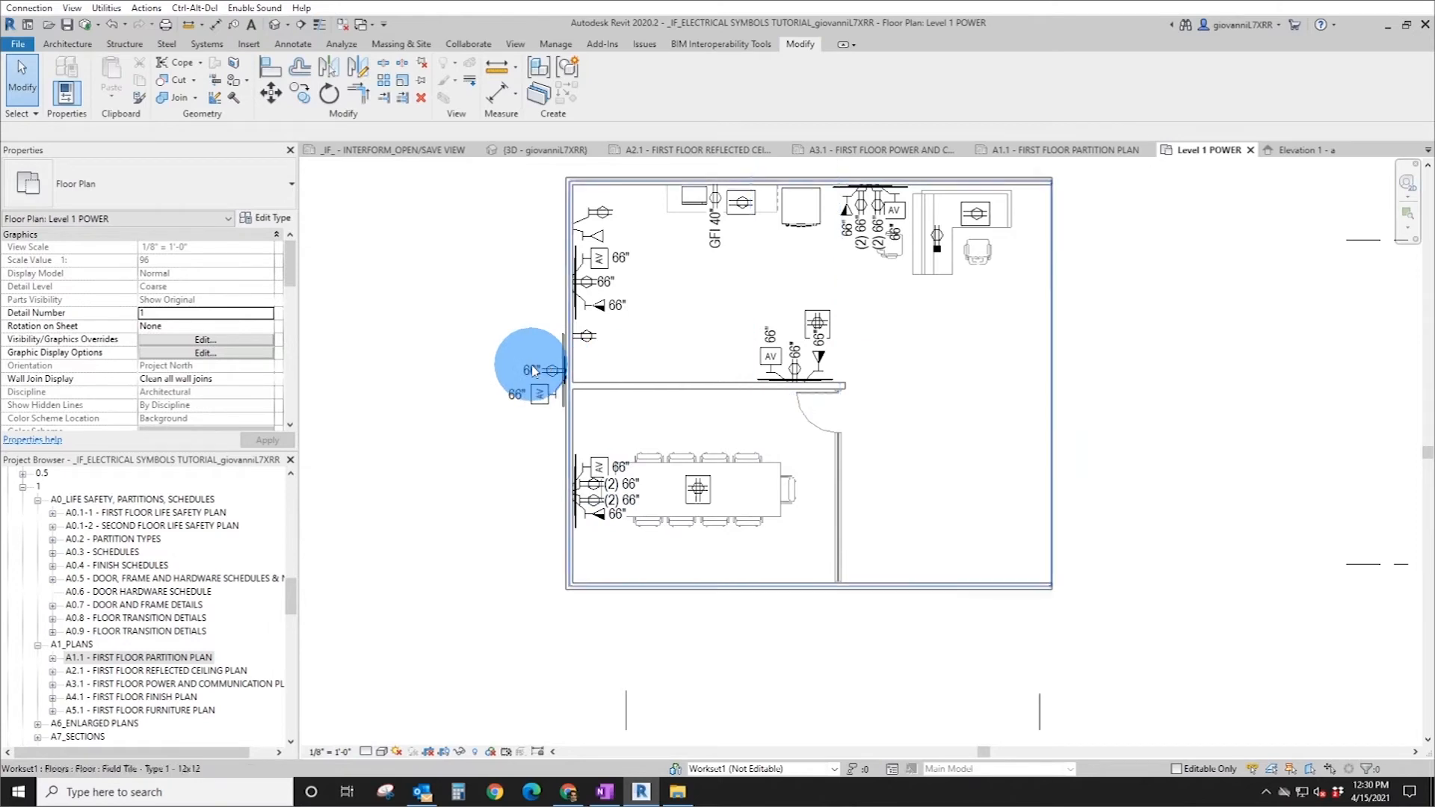
scroll(620, 258, up, 4)
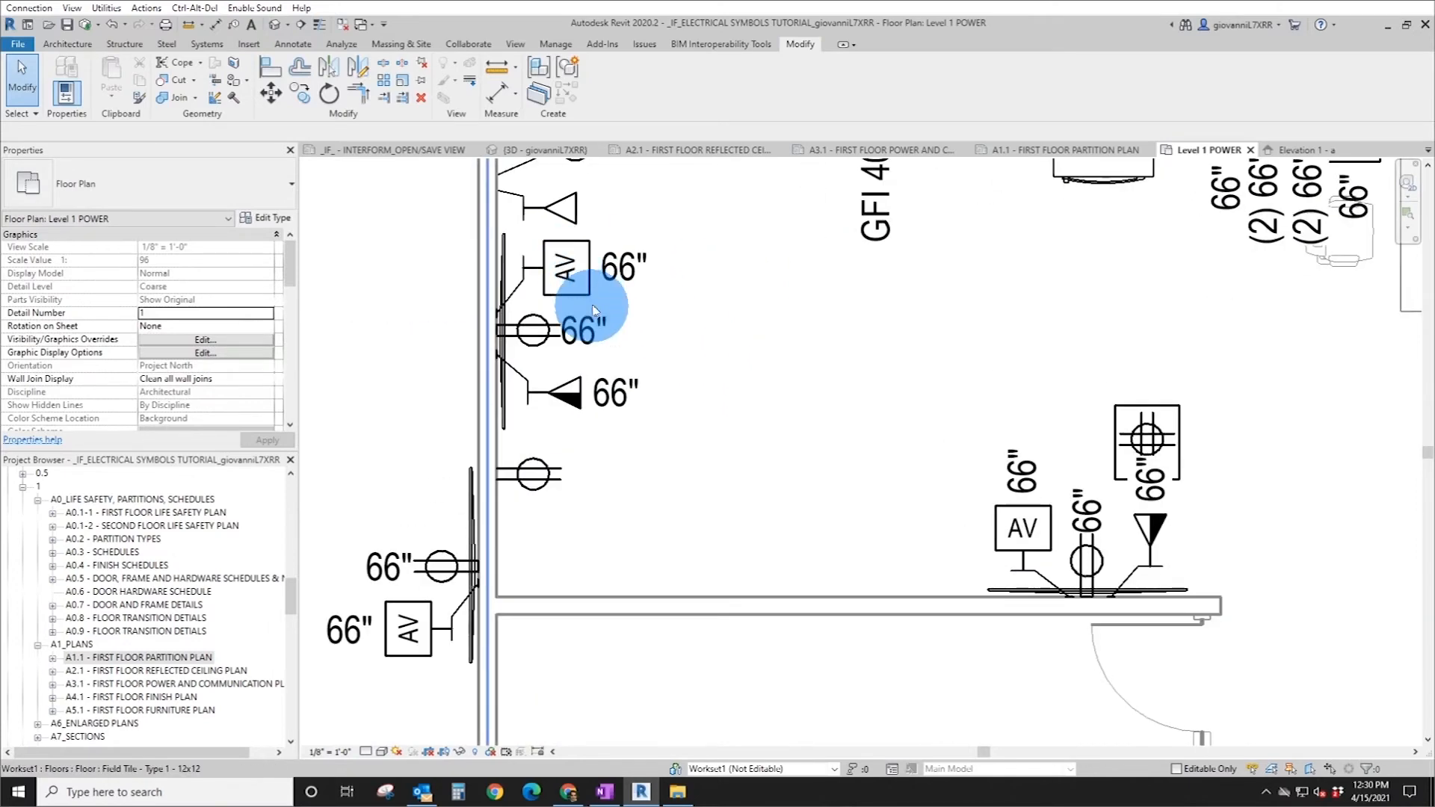
scroll(527, 295, down, 4)
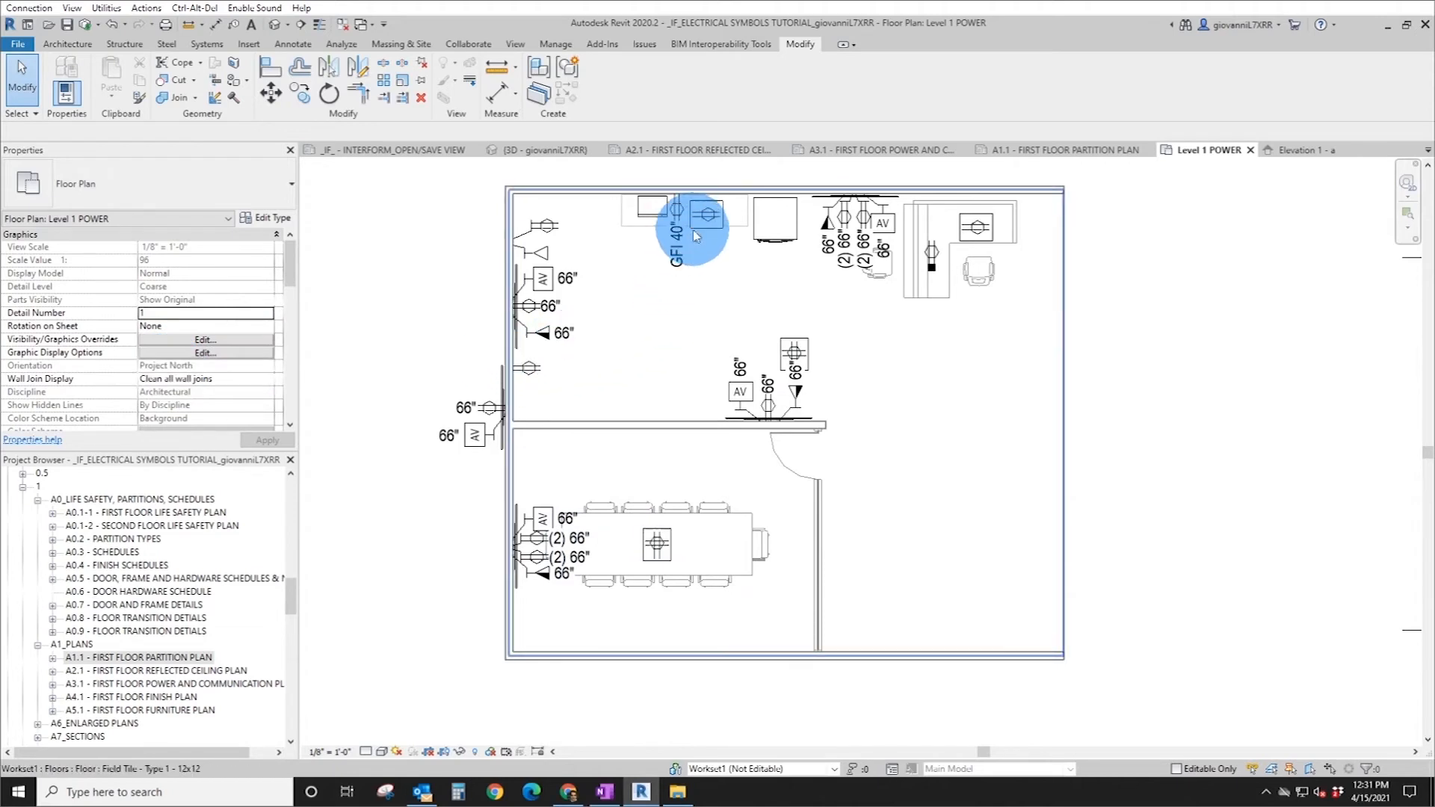
click(806, 346)
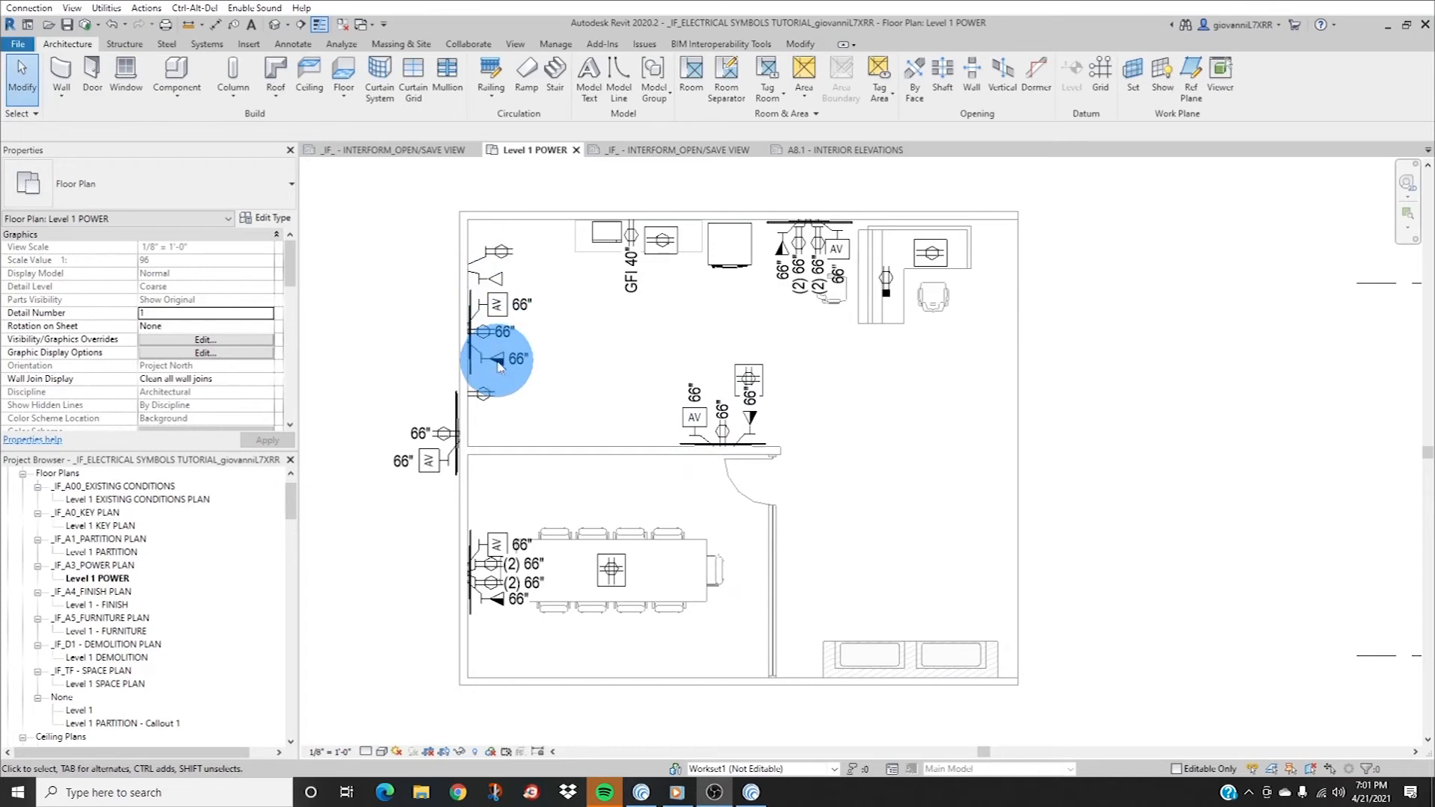
- Review the instance properties of the quadraplex table device above the interior partition, and clear the selection
click(755, 377)
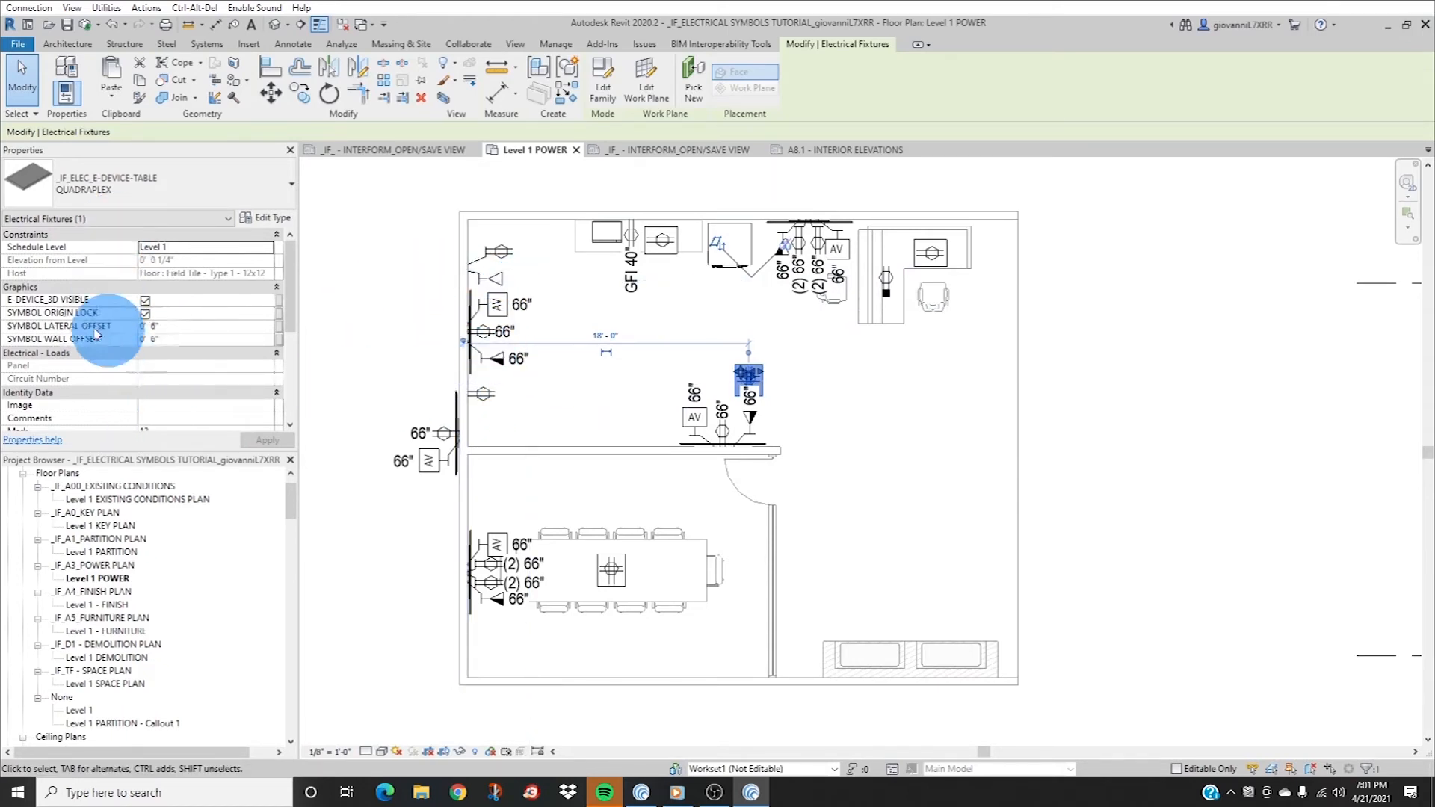
scroll(141, 347, down, 3)
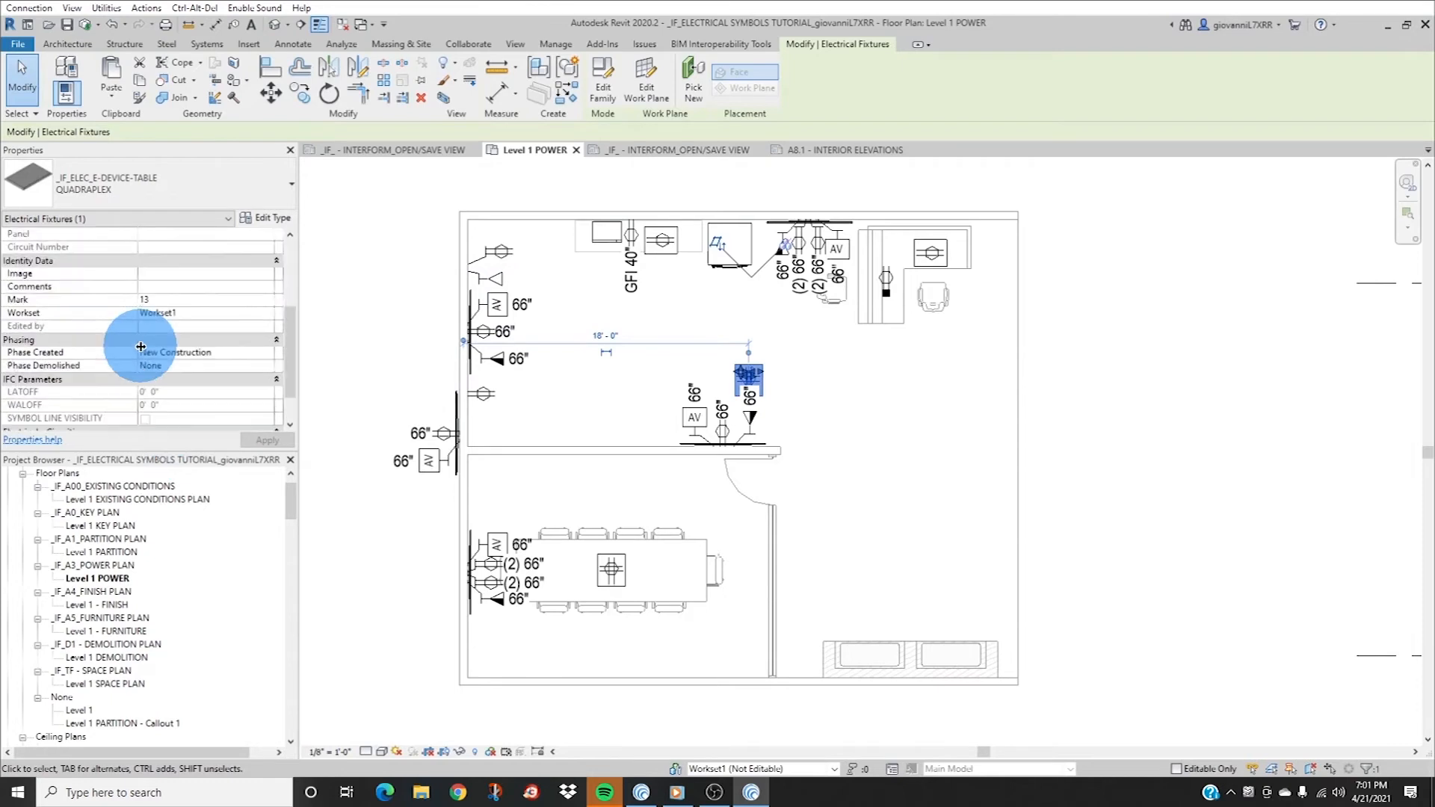
scroll(168, 403, up, 3)
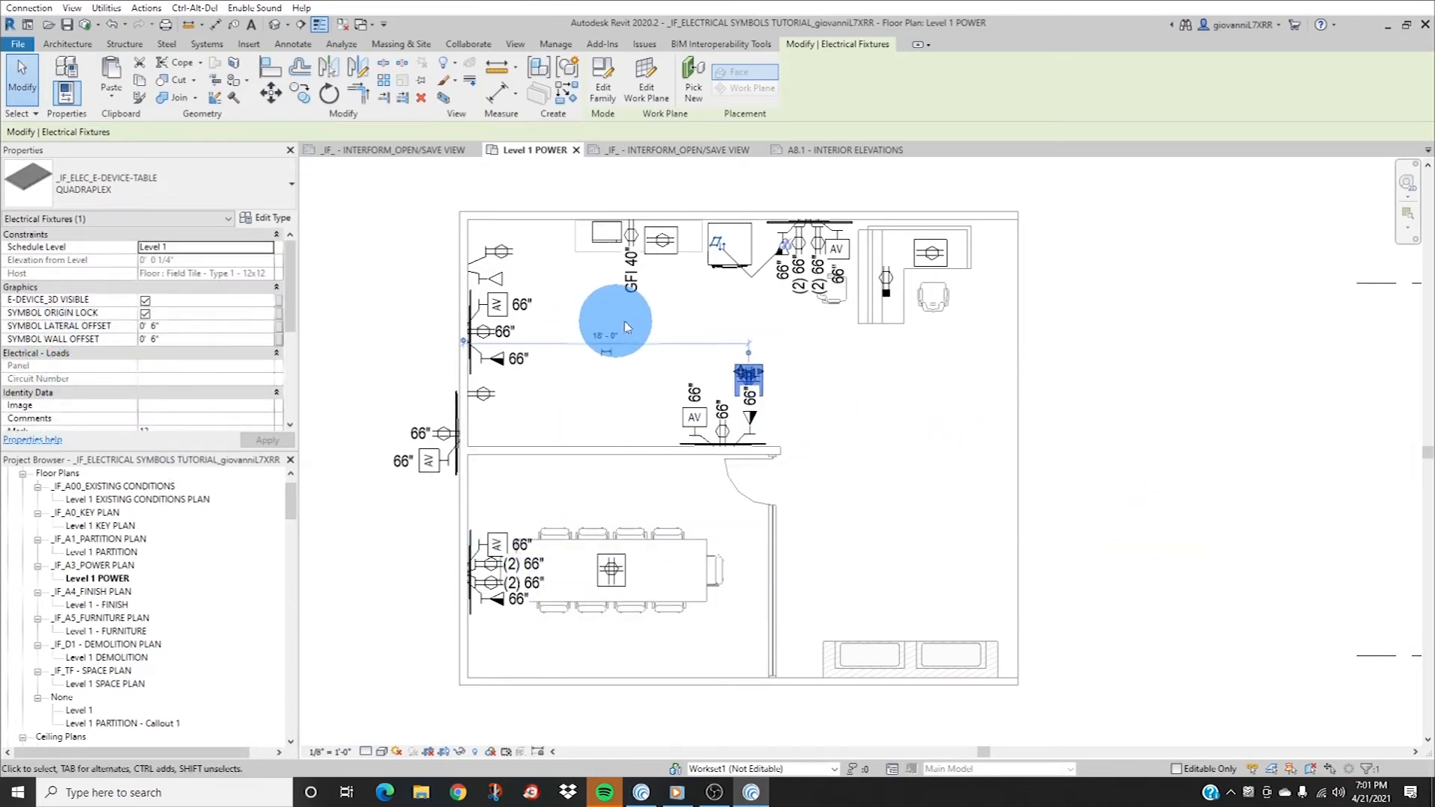
click(639, 302)
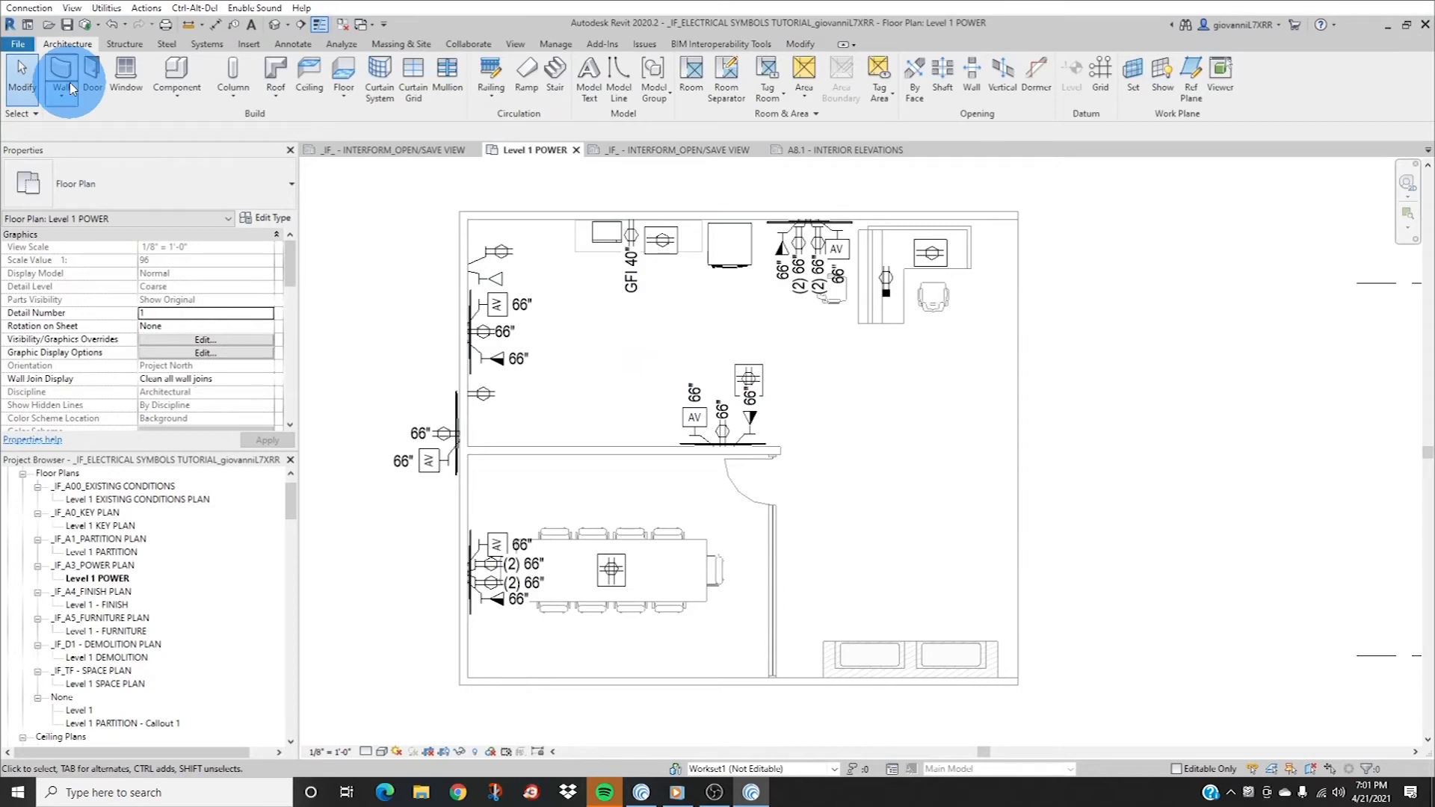
- Place two QUADRAPLEX floor devices of the _IF_ELEC_E-DEVICE-FLOOR family in the open area between the kitchen counter and the interior partition
click(175, 82)
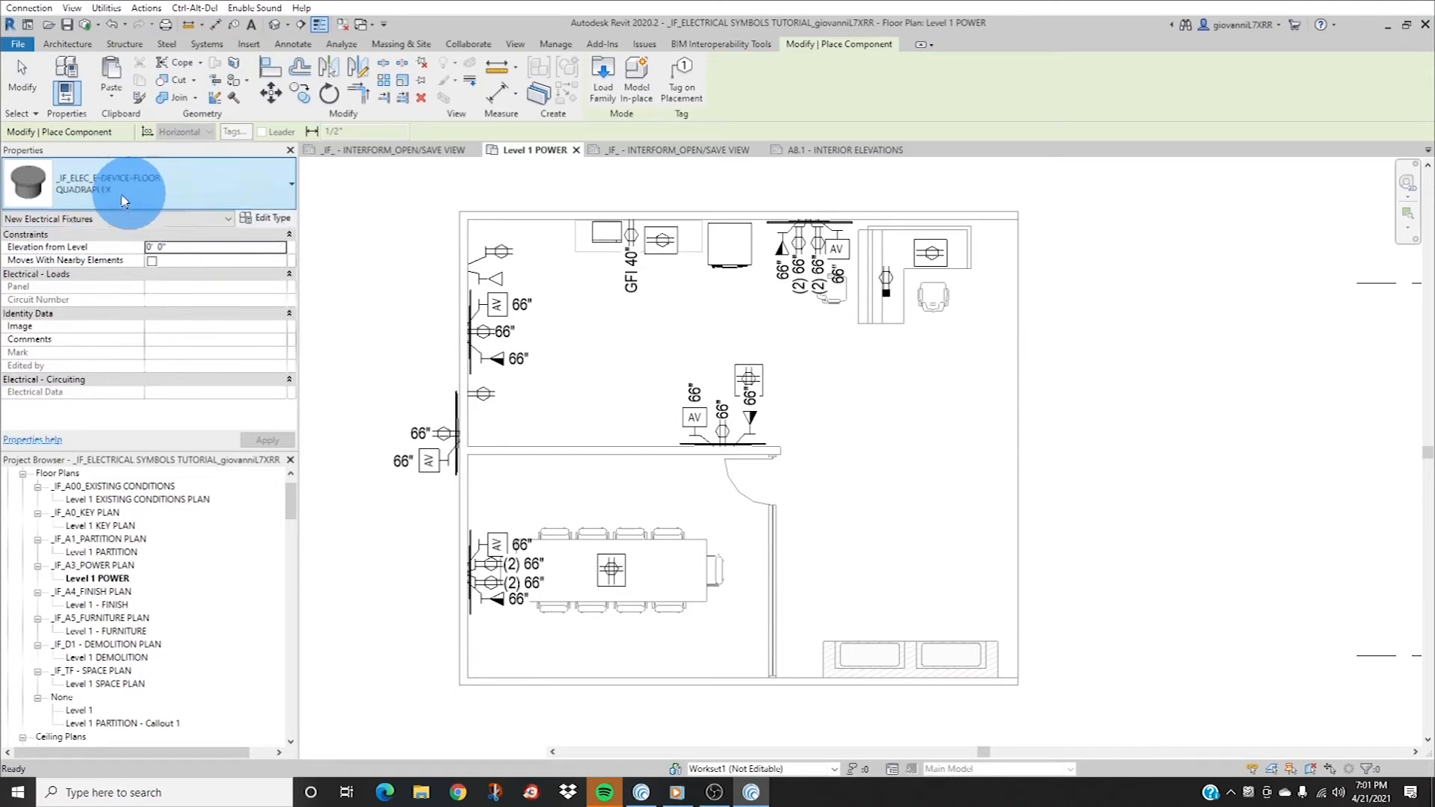
click(130, 201)
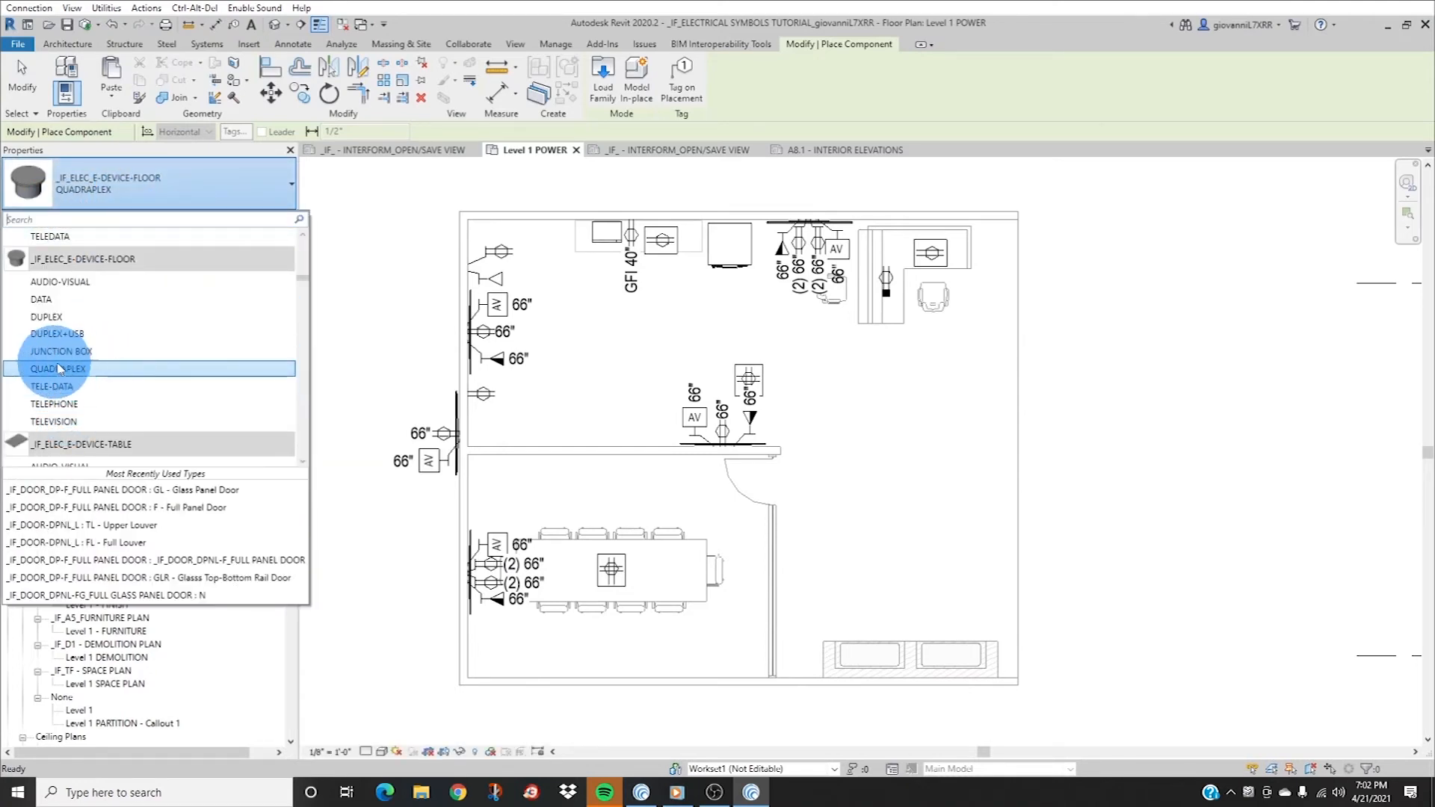
click(80, 415)
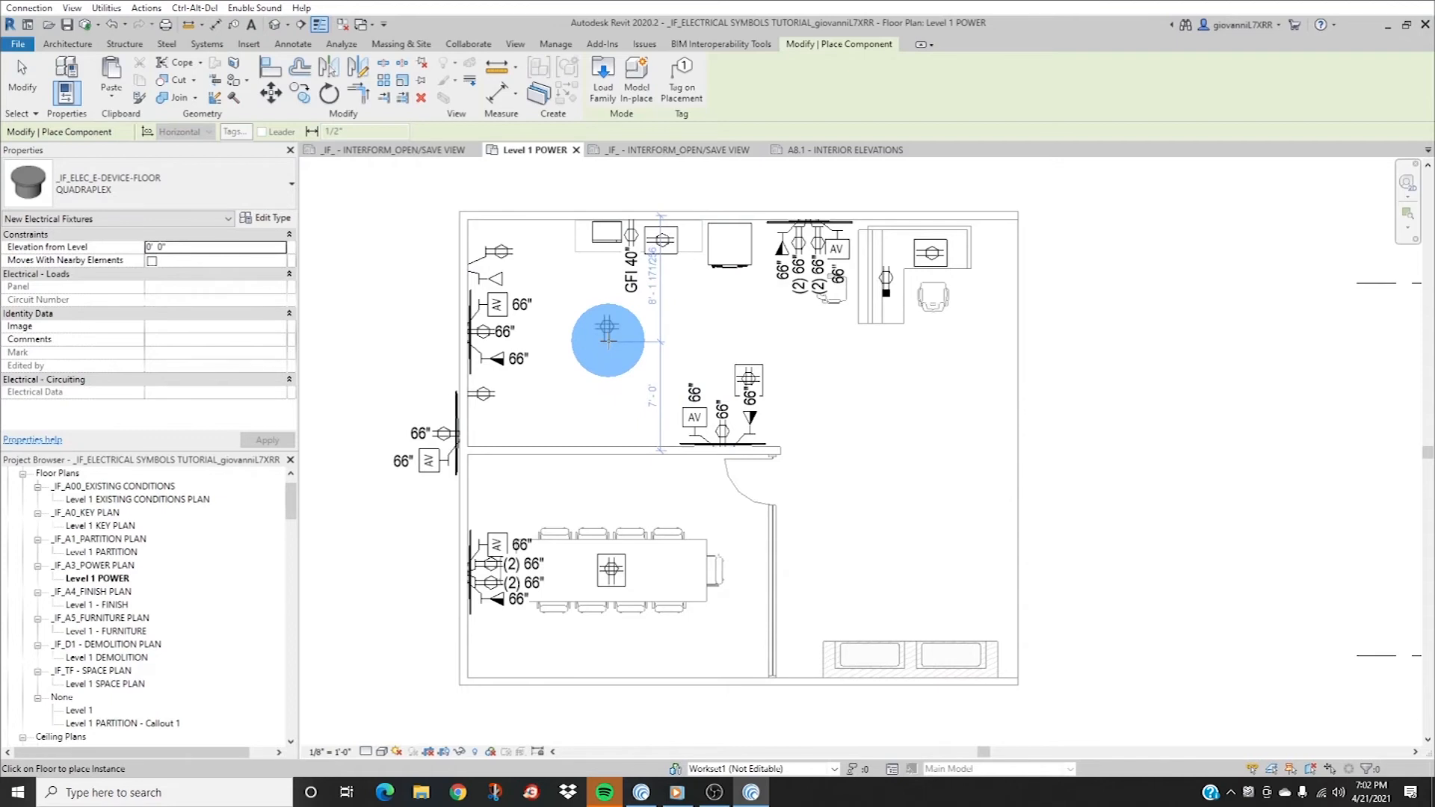
click(599, 338)
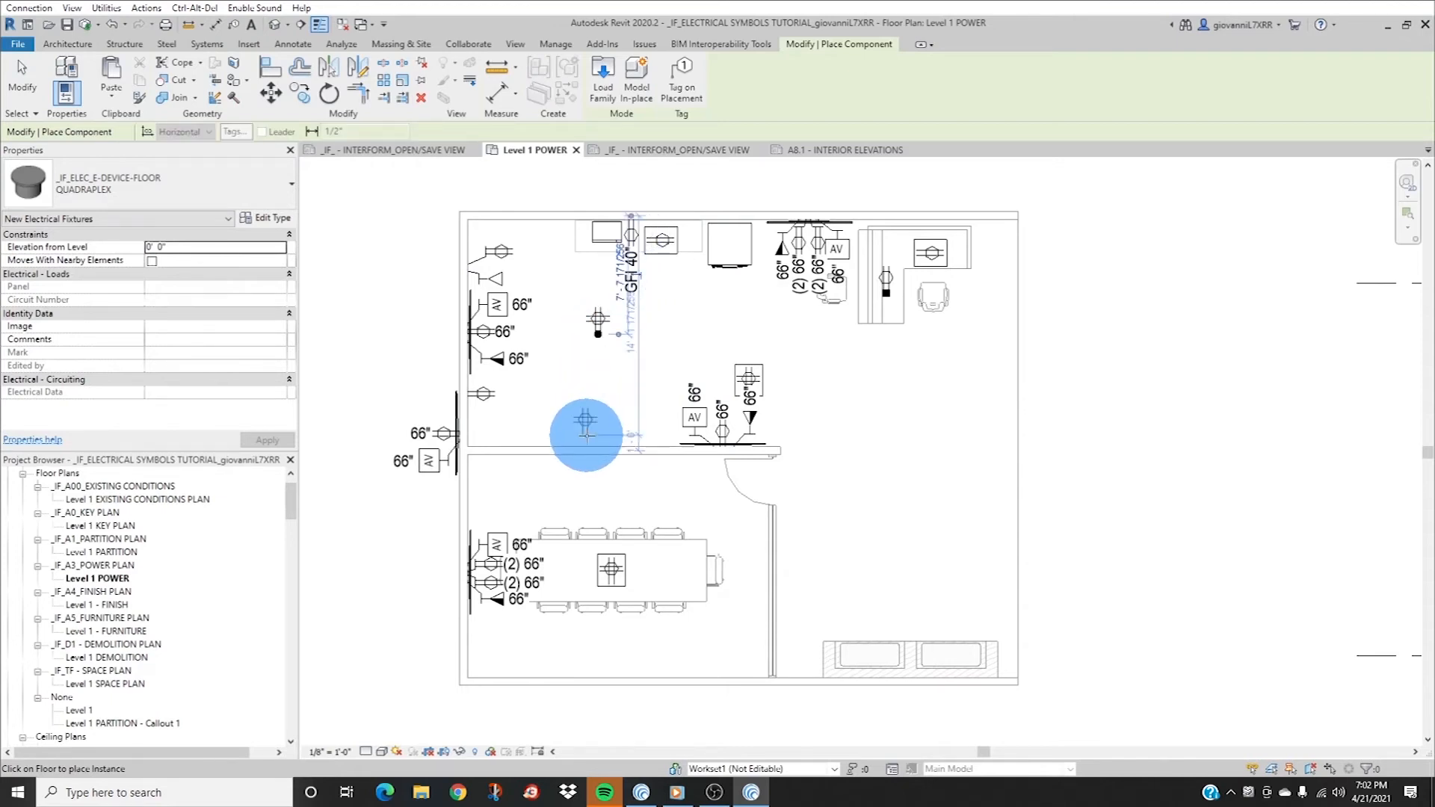
scroll(588, 346, up, 3)
click(837, 303)
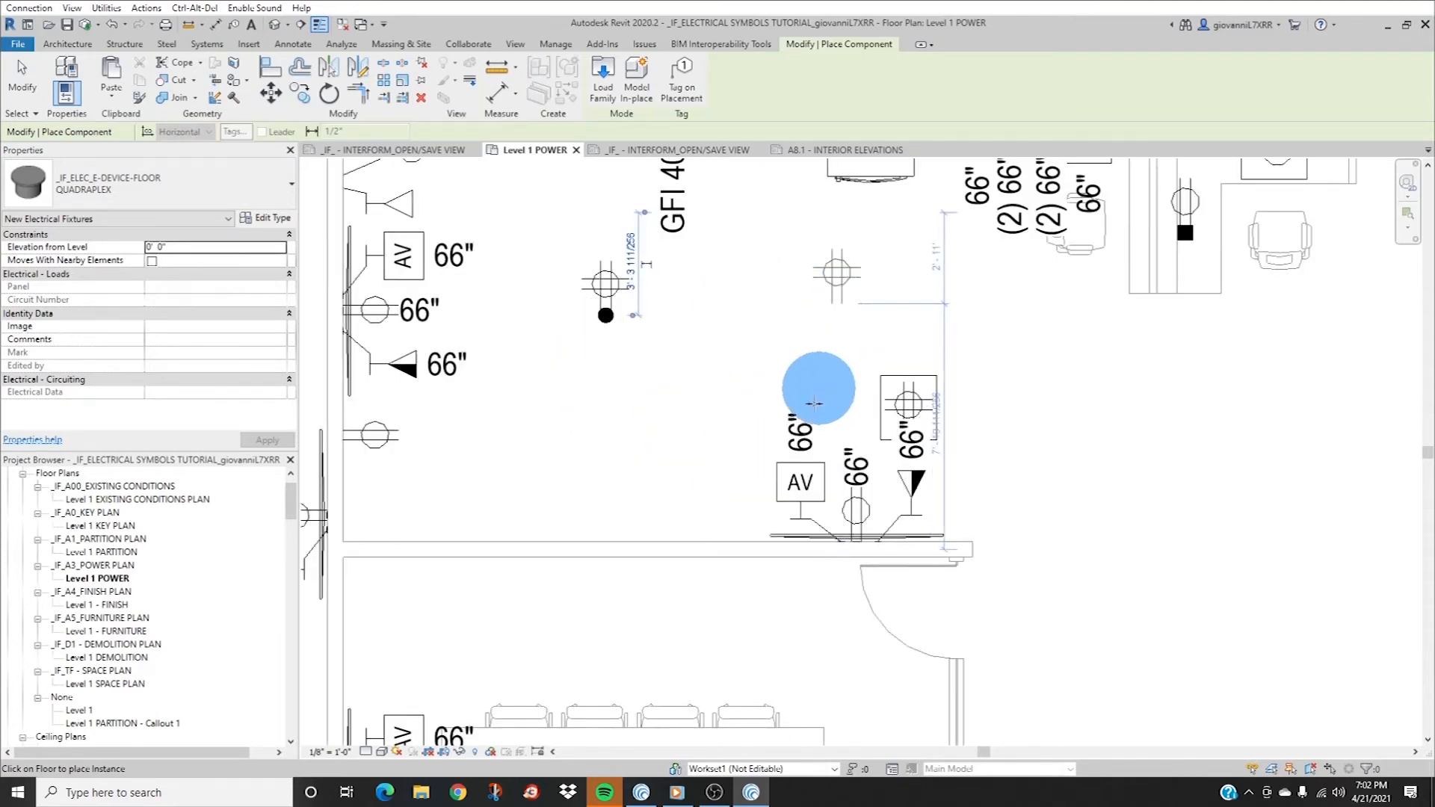
scroll(755, 404, down, 2)
scroll(759, 410, up, 2)
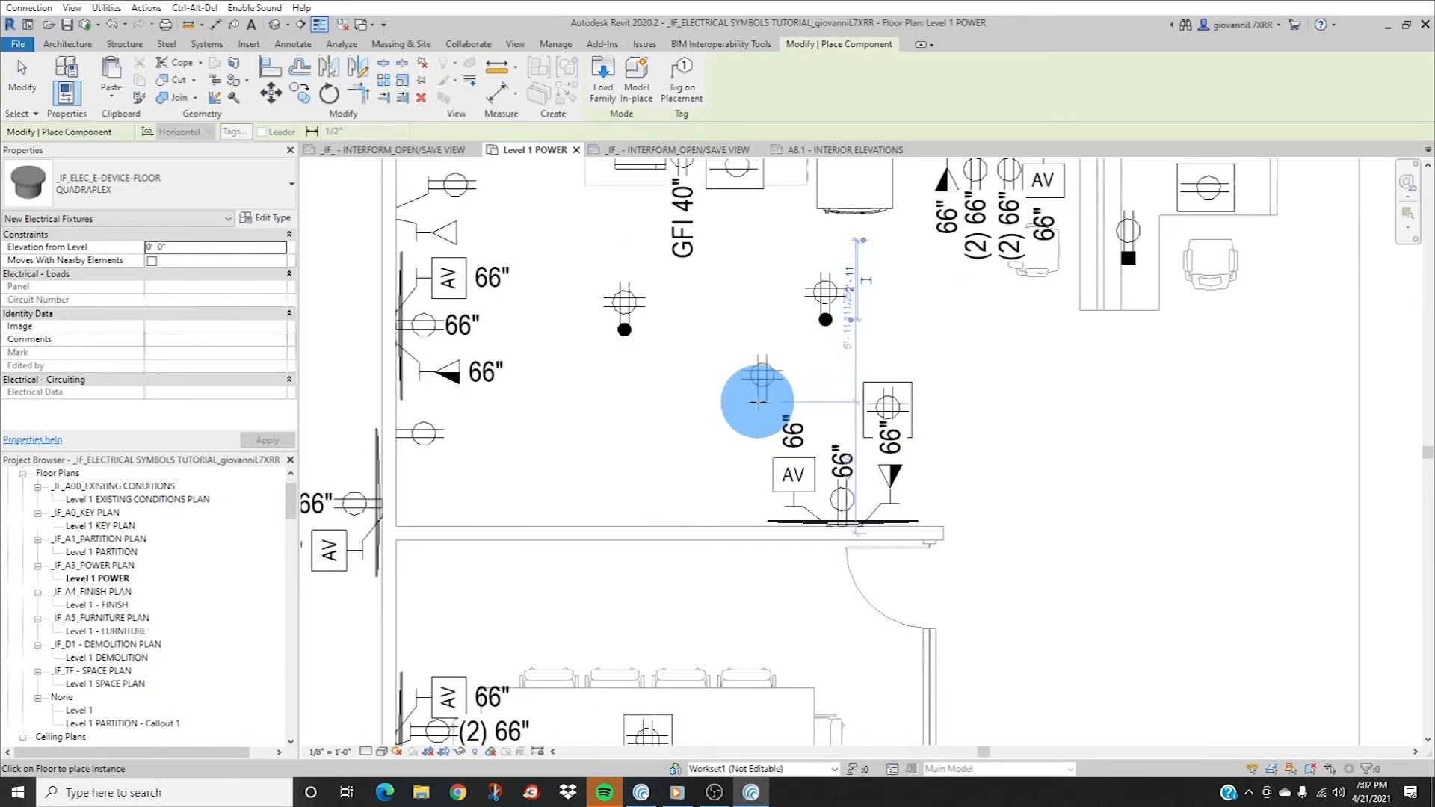
scroll(753, 401, down, 4)
key(Escape)
key(Escape)
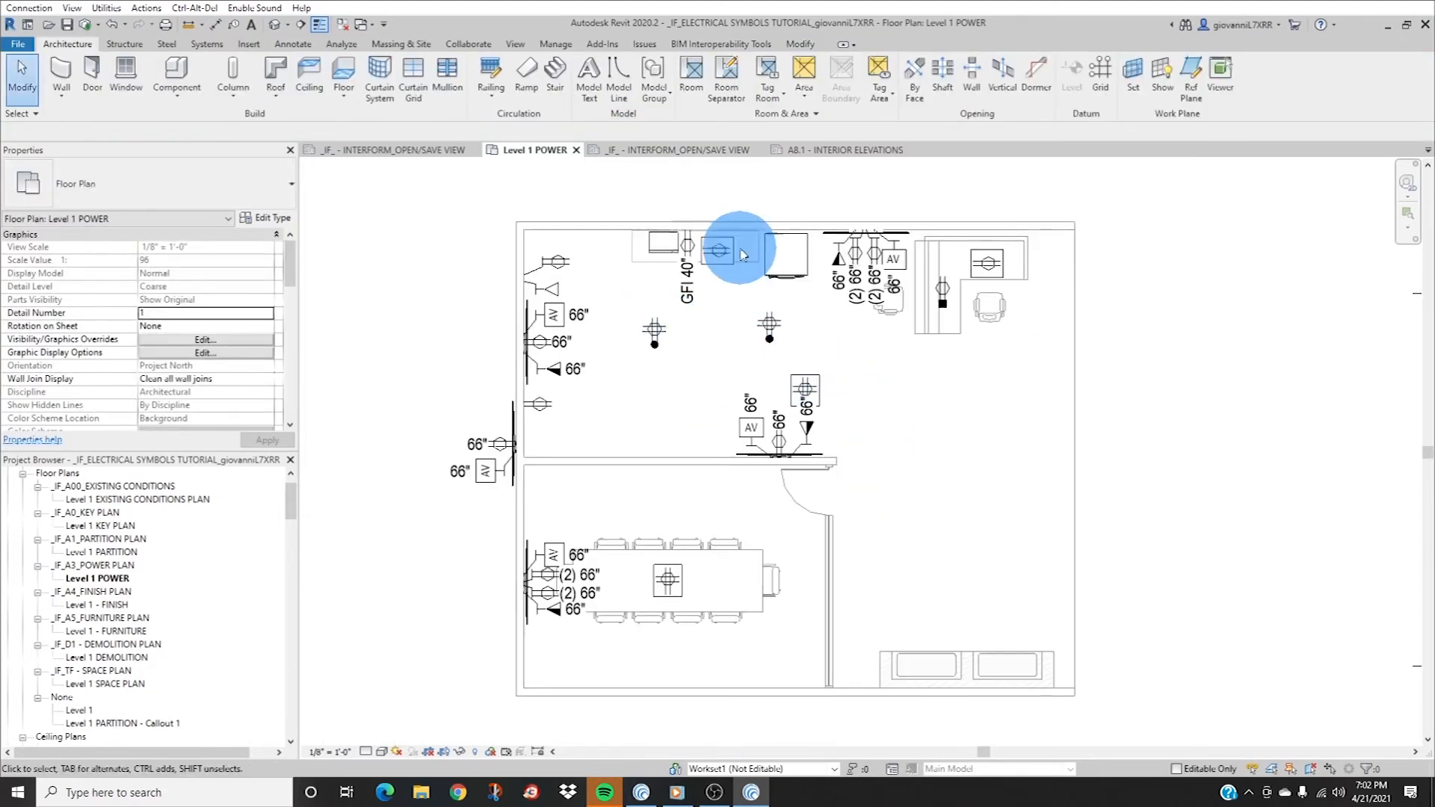
- Examine the two floor quadraplex devices in the default 3D view, up close and from above
click(274, 28)
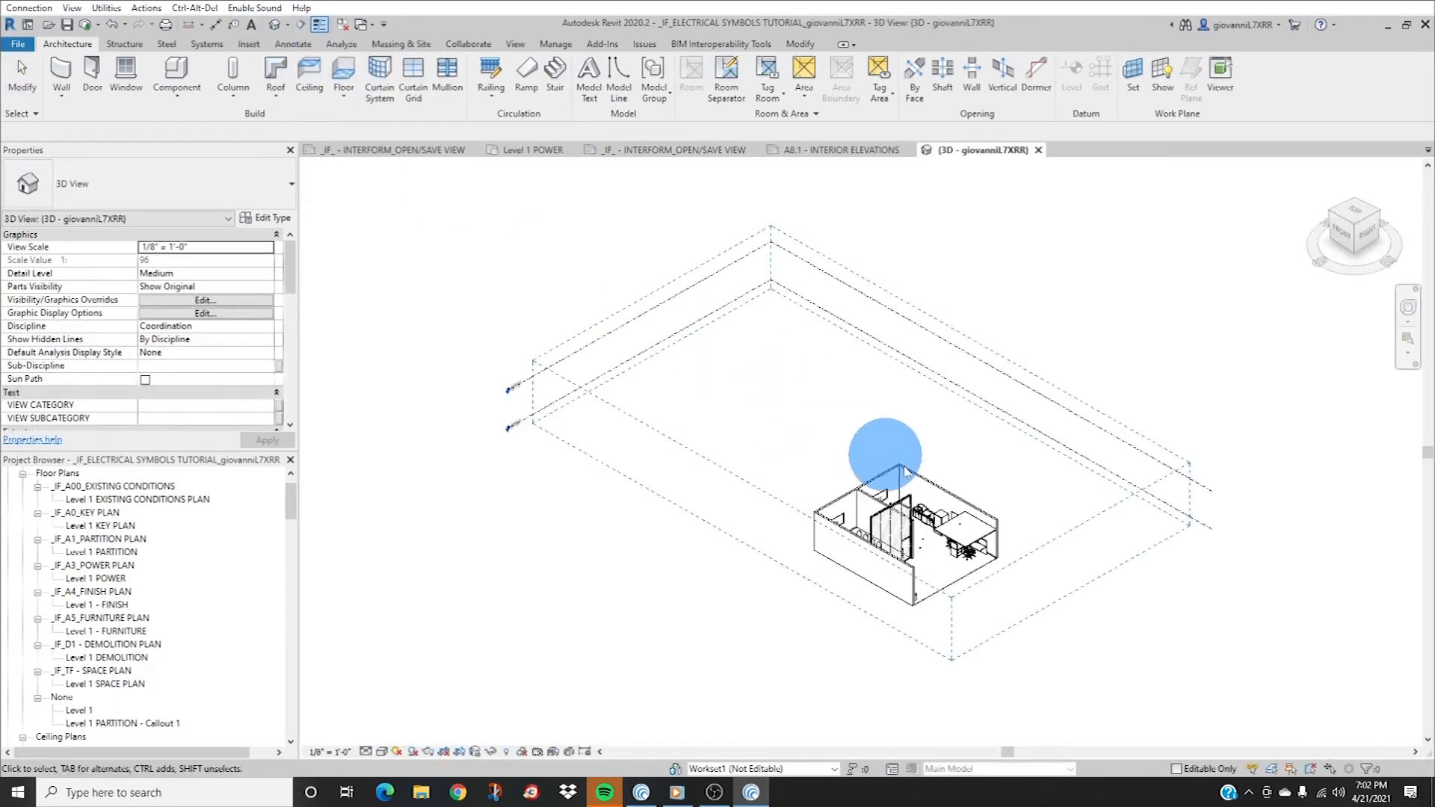
scroll(974, 588, up, 10)
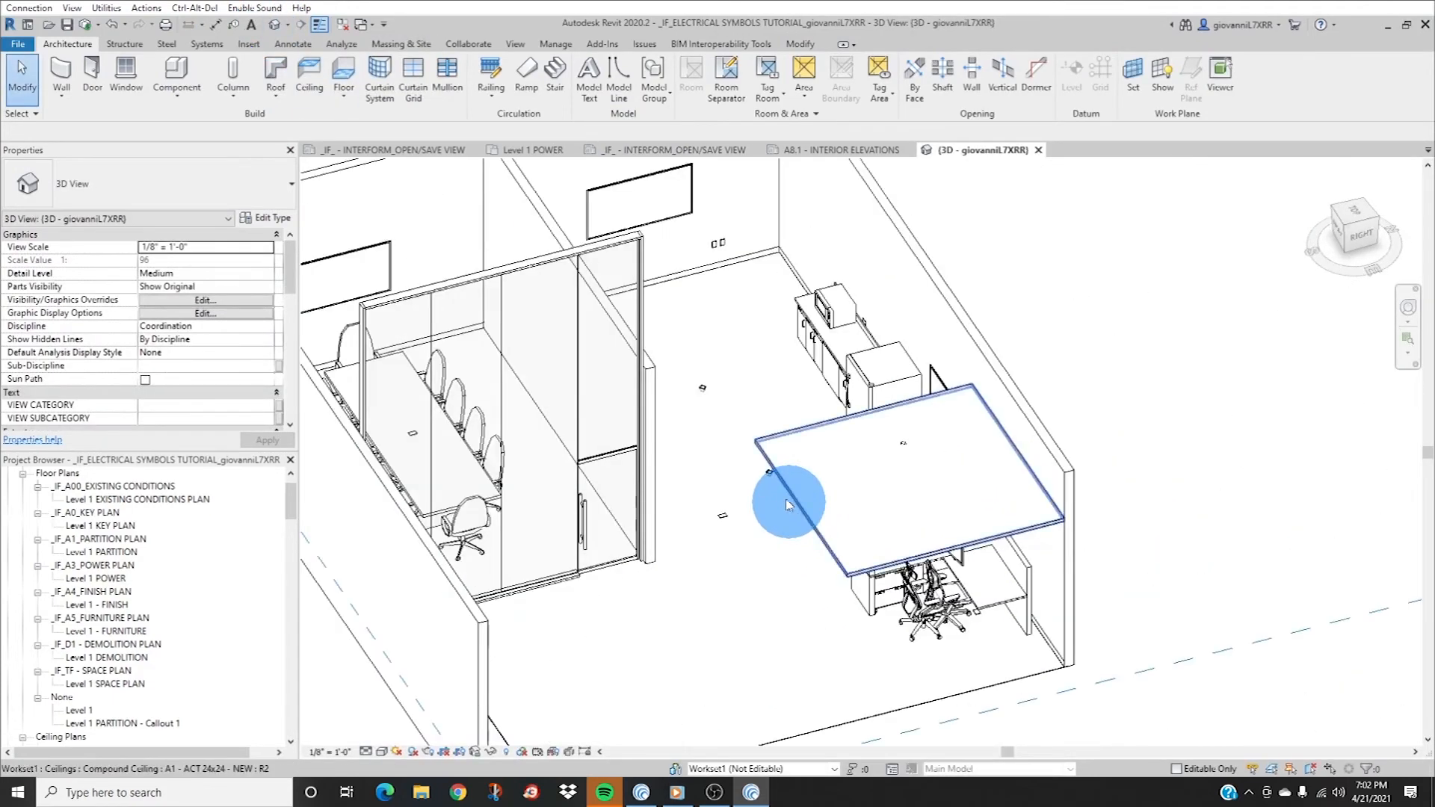
scroll(705, 405, up, 5)
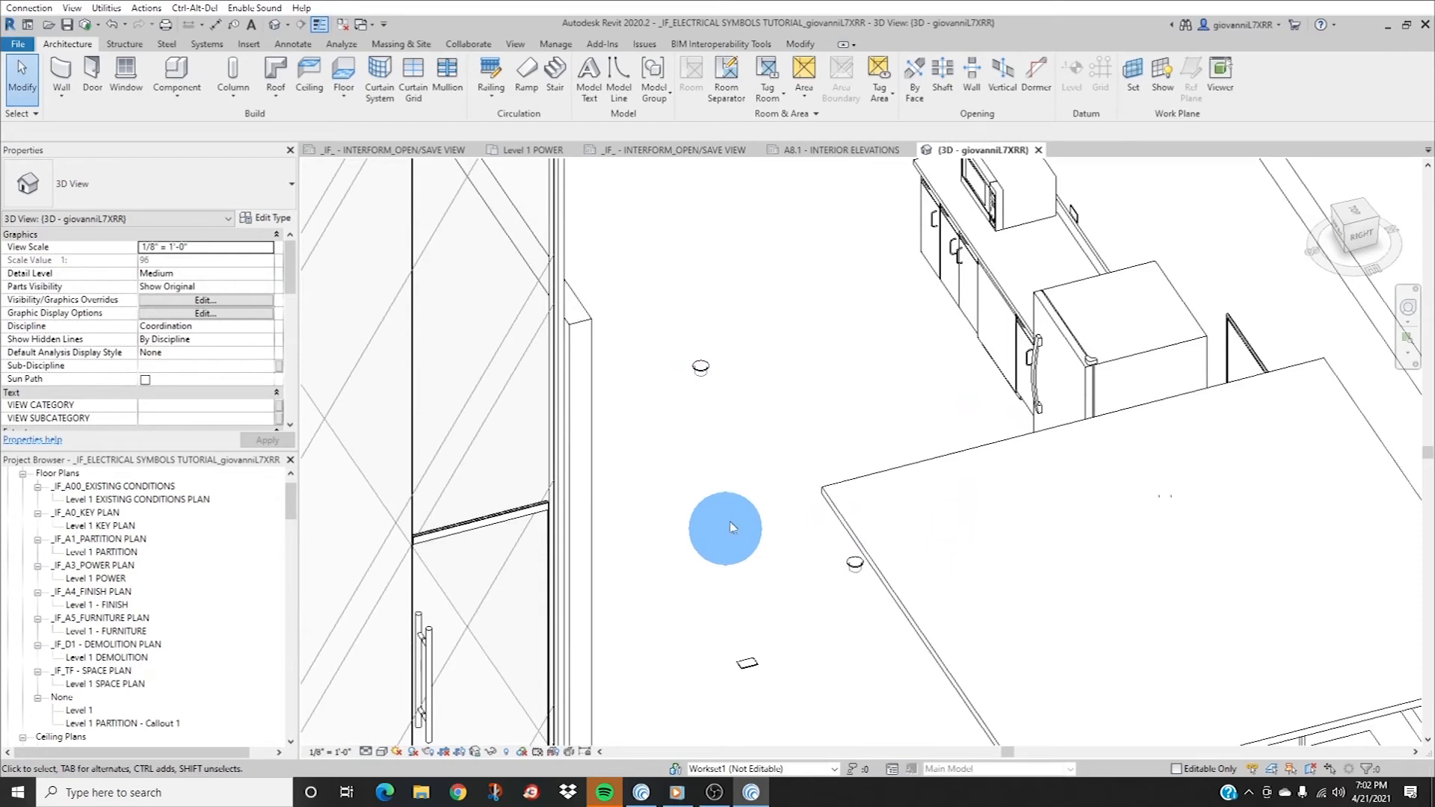
scroll(748, 501, down, 8)
shift+middle_drag(1025, 419, 1114, 615)
scroll(1114, 615, up, 6)
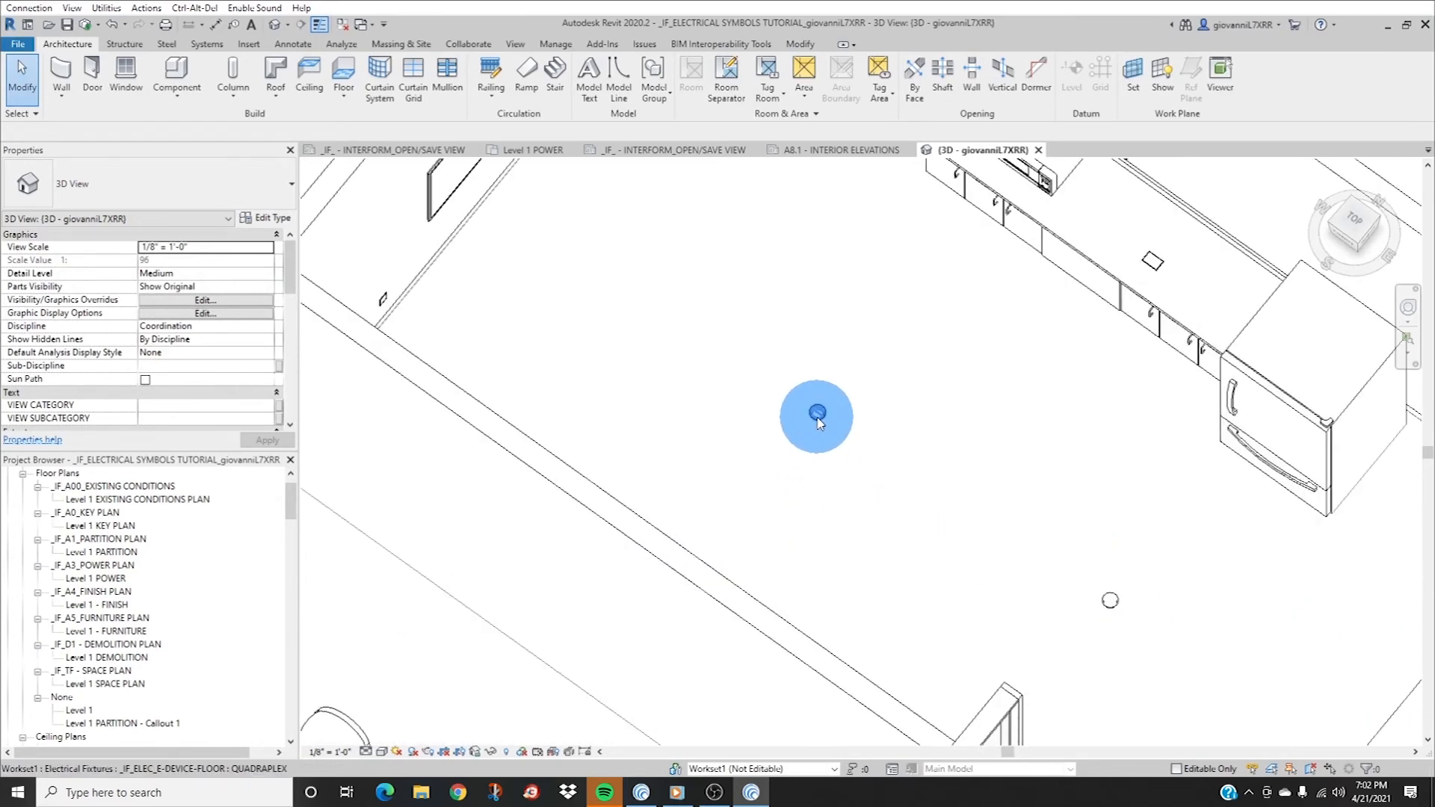
scroll(837, 434, down, 4)
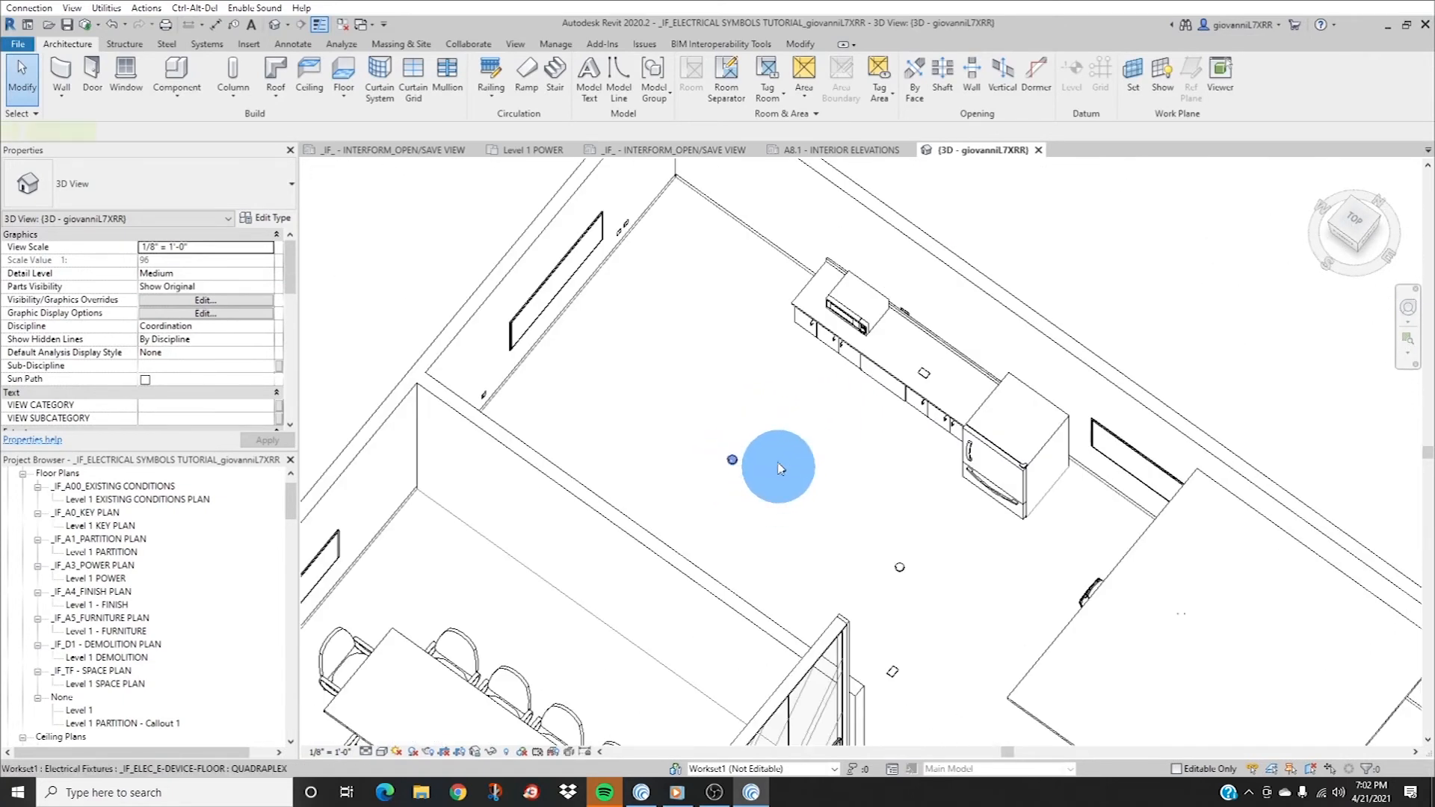
- Rotate the floor quadraplex nearer the TV wall in the Level 1 POWER plan through its orientations and back to its original one
click(779, 479)
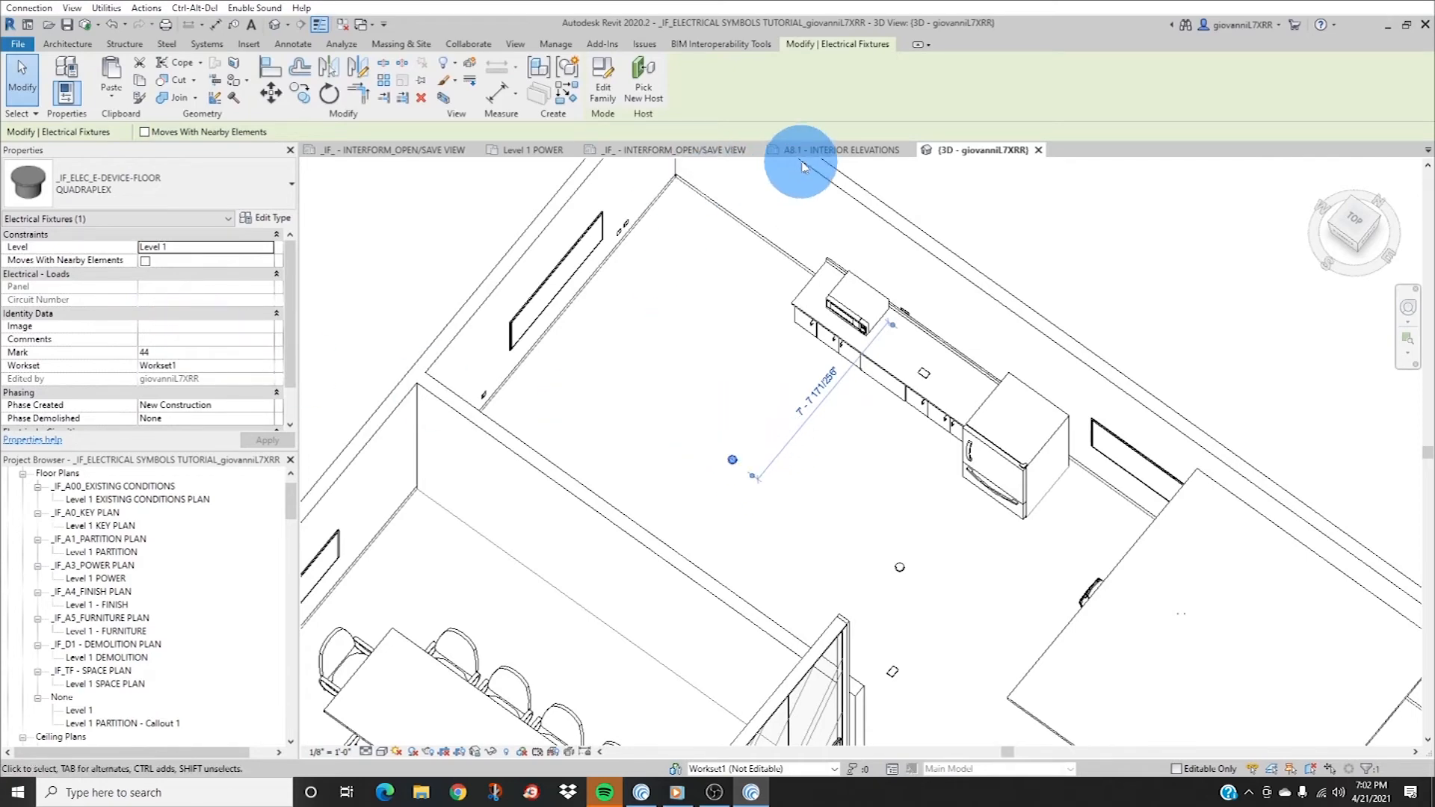
click(525, 151)
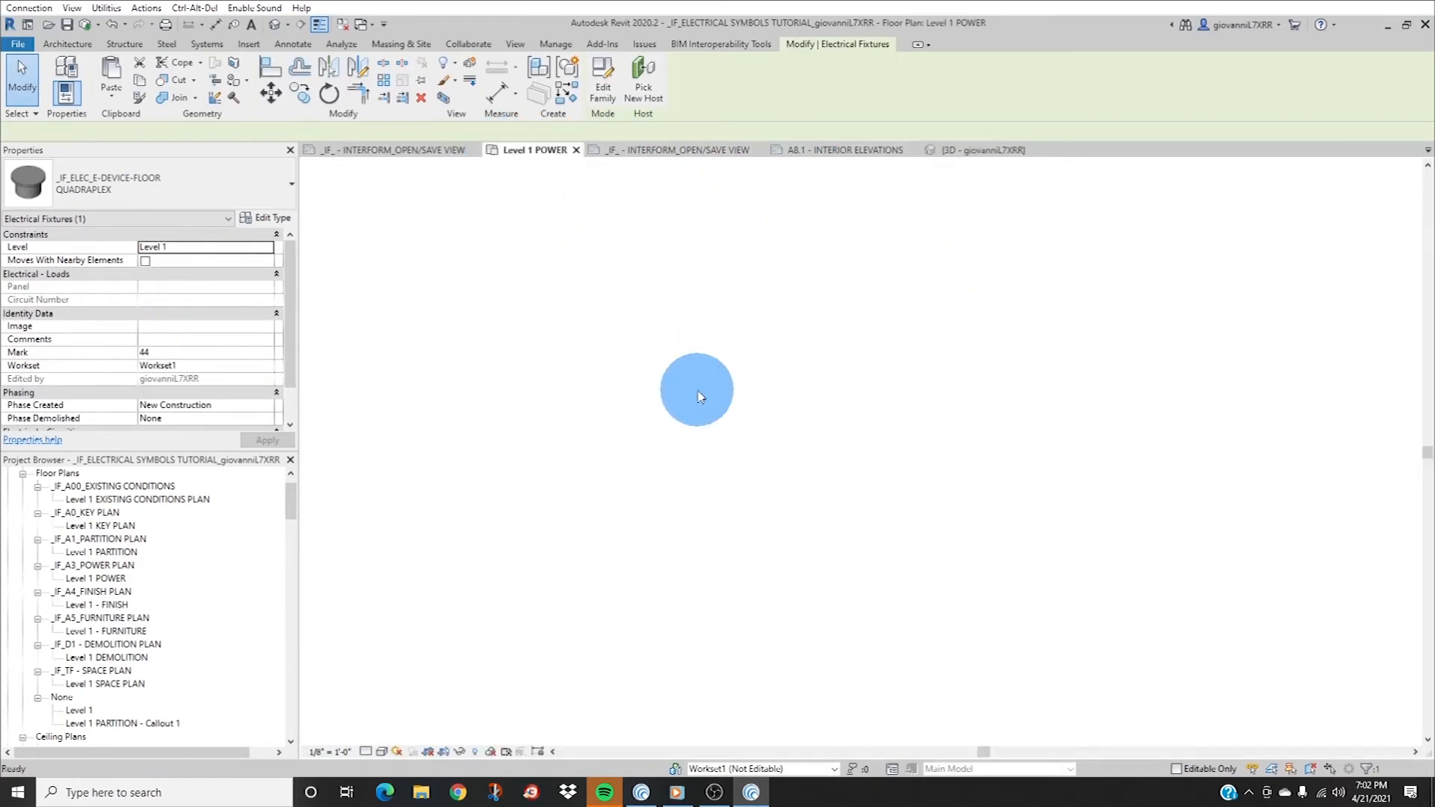
scroll(729, 426, up, 4)
scroll(730, 426, up, 1)
middle_drag(756, 487, 714, 397)
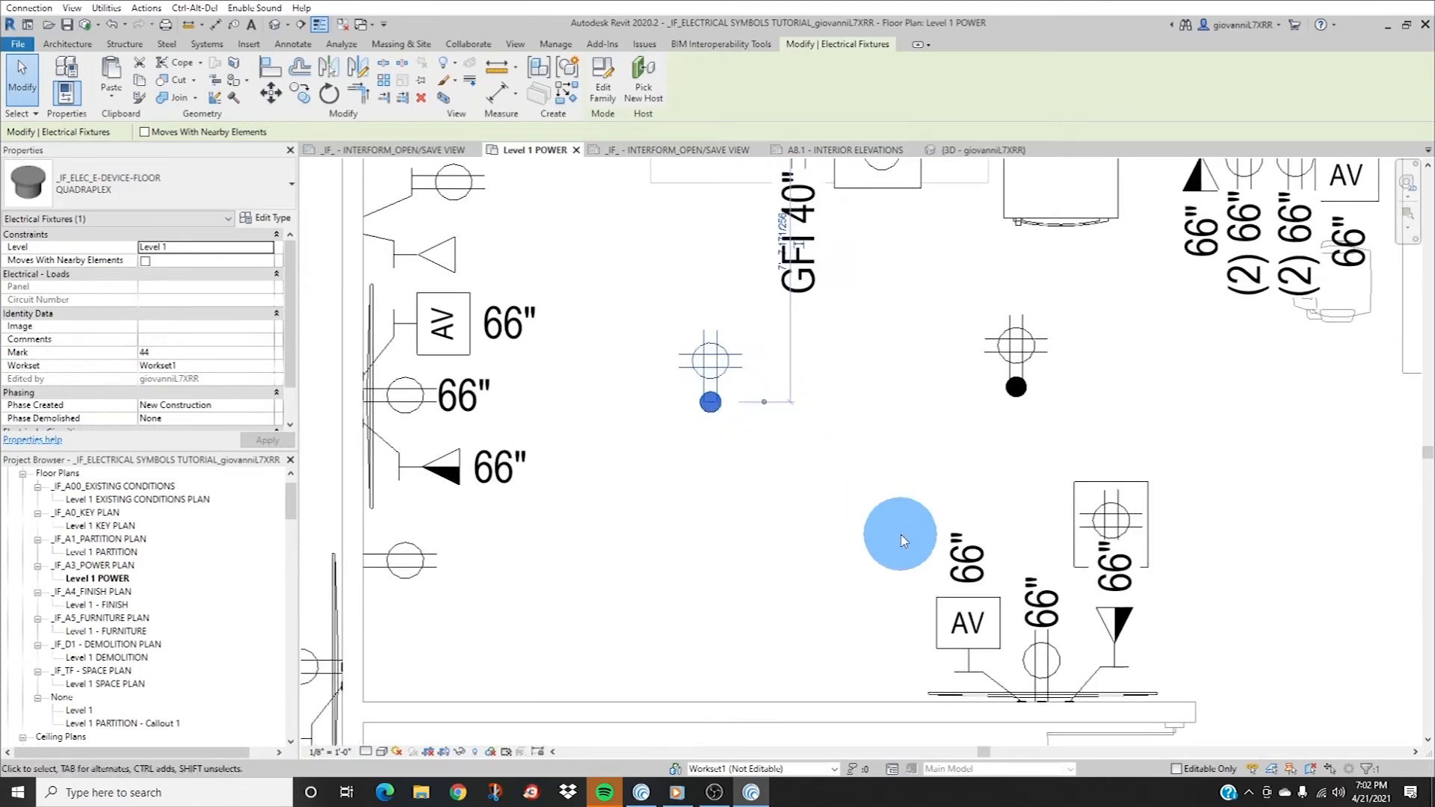
key(space)
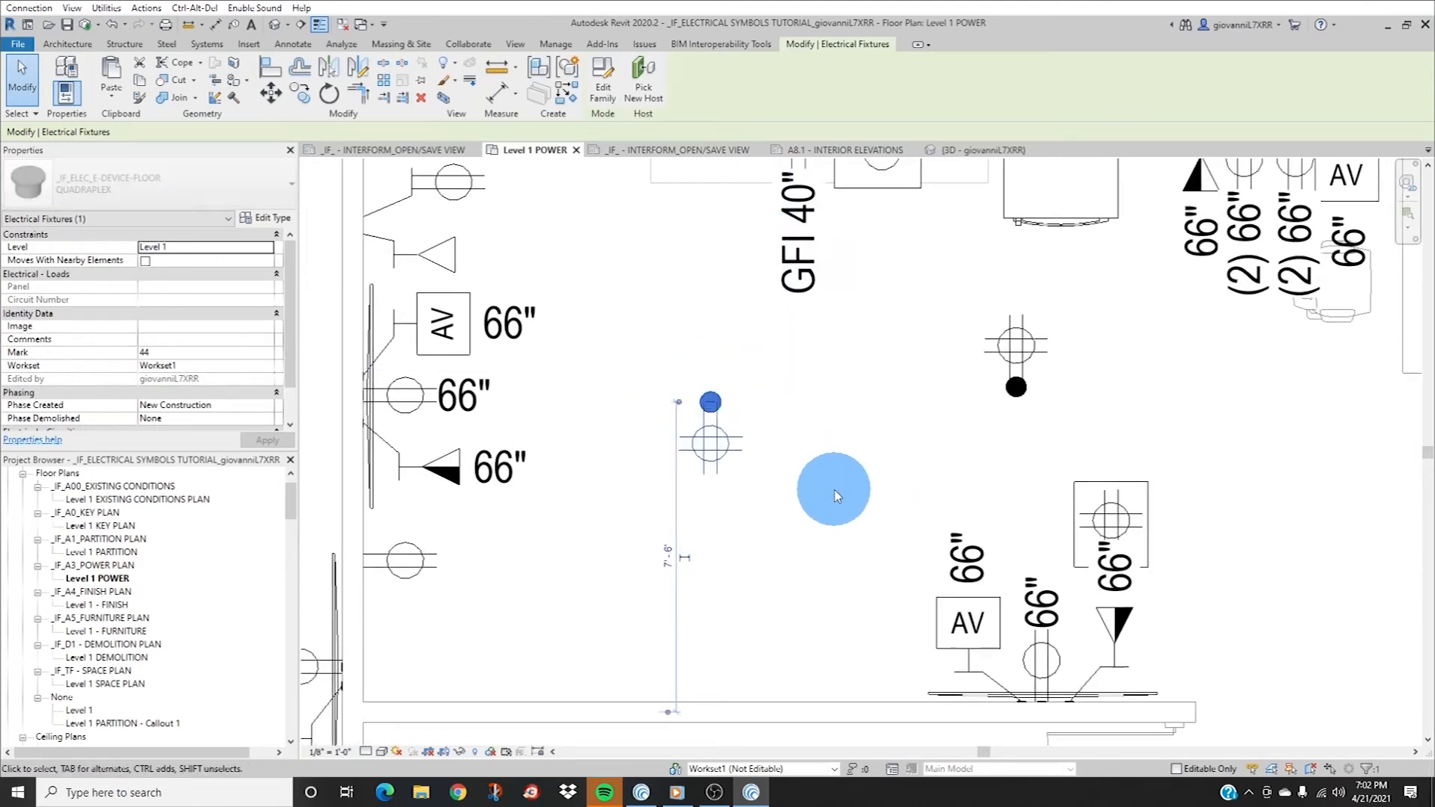
key(space)
key(space)
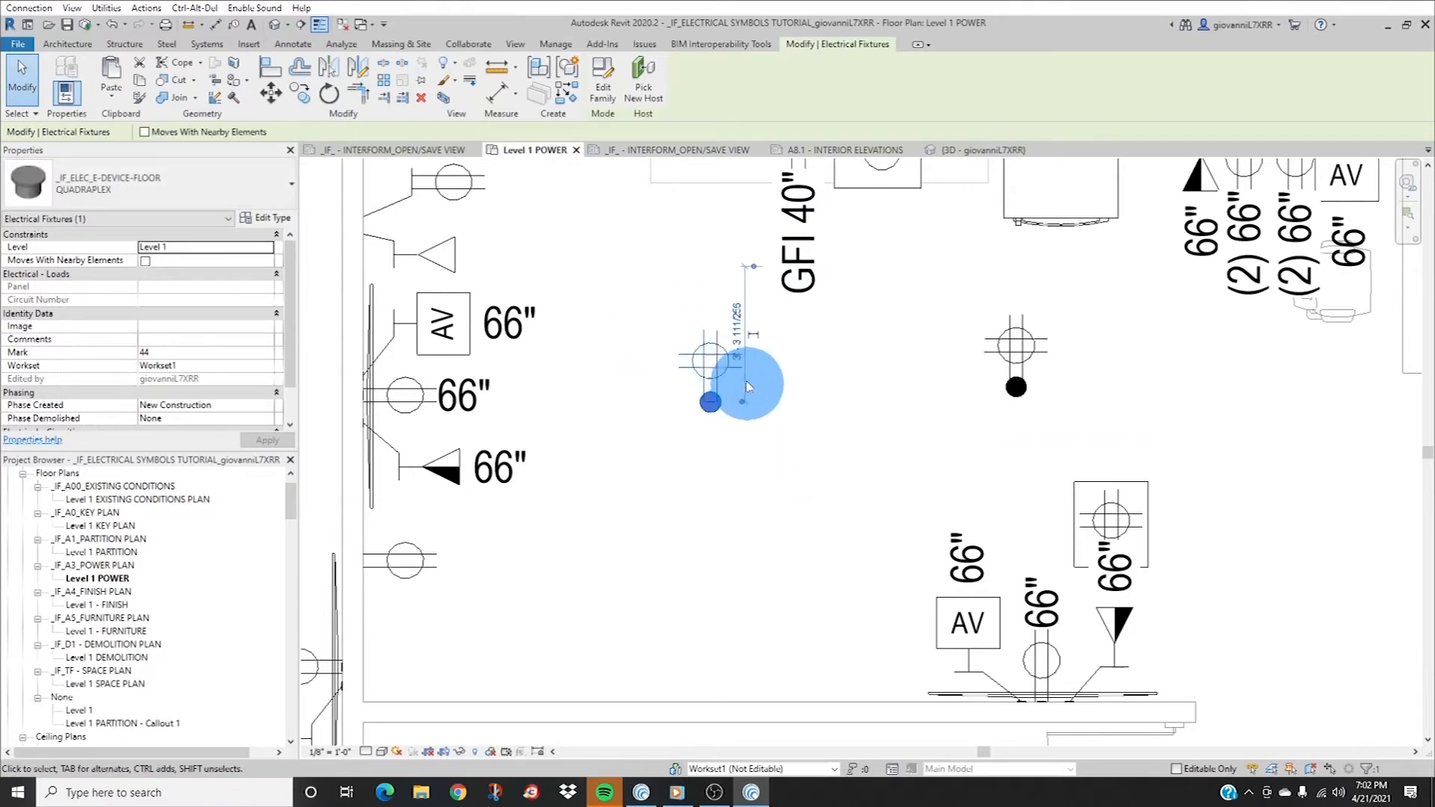
- Rotate the other floor quadraplex by 90 degrees and move it onto the floor device nearer the TV wall
click(1015, 394)
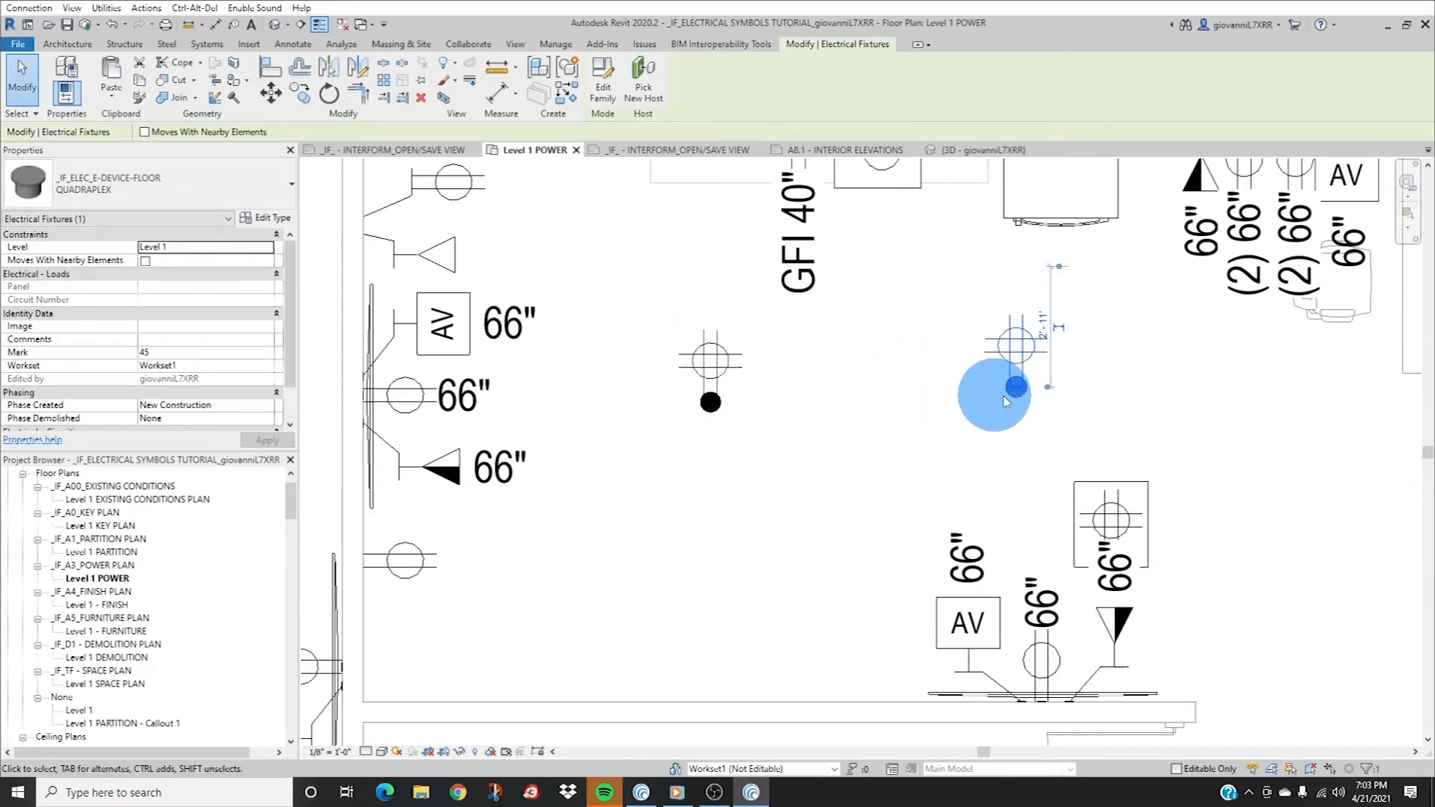
key(space)
drag(1016, 387, 708, 402)
scroll(707, 402, up, 4)
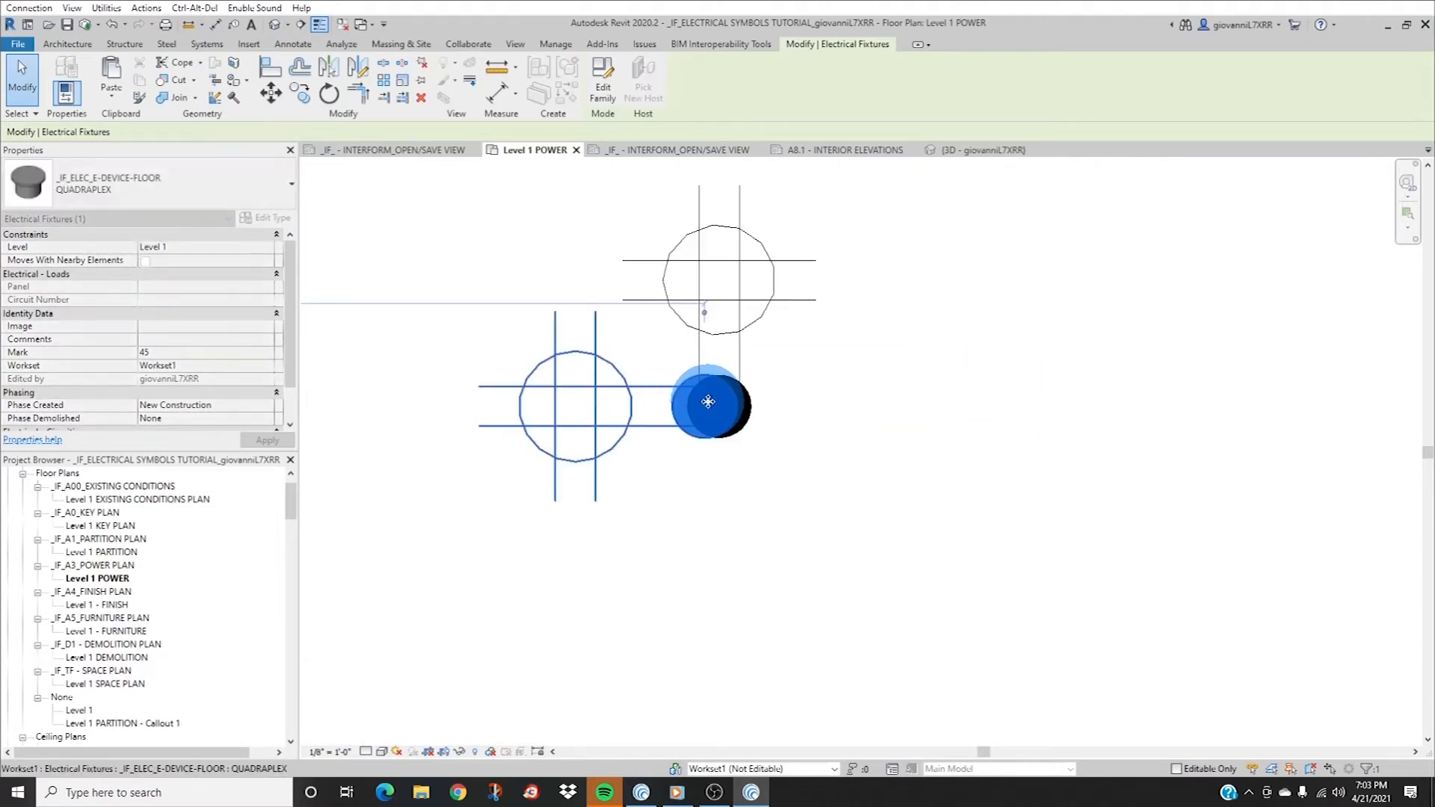
- Nudge the rotated floor quadraplex sideways until its floor box coincides with that of the first device
click(269, 80)
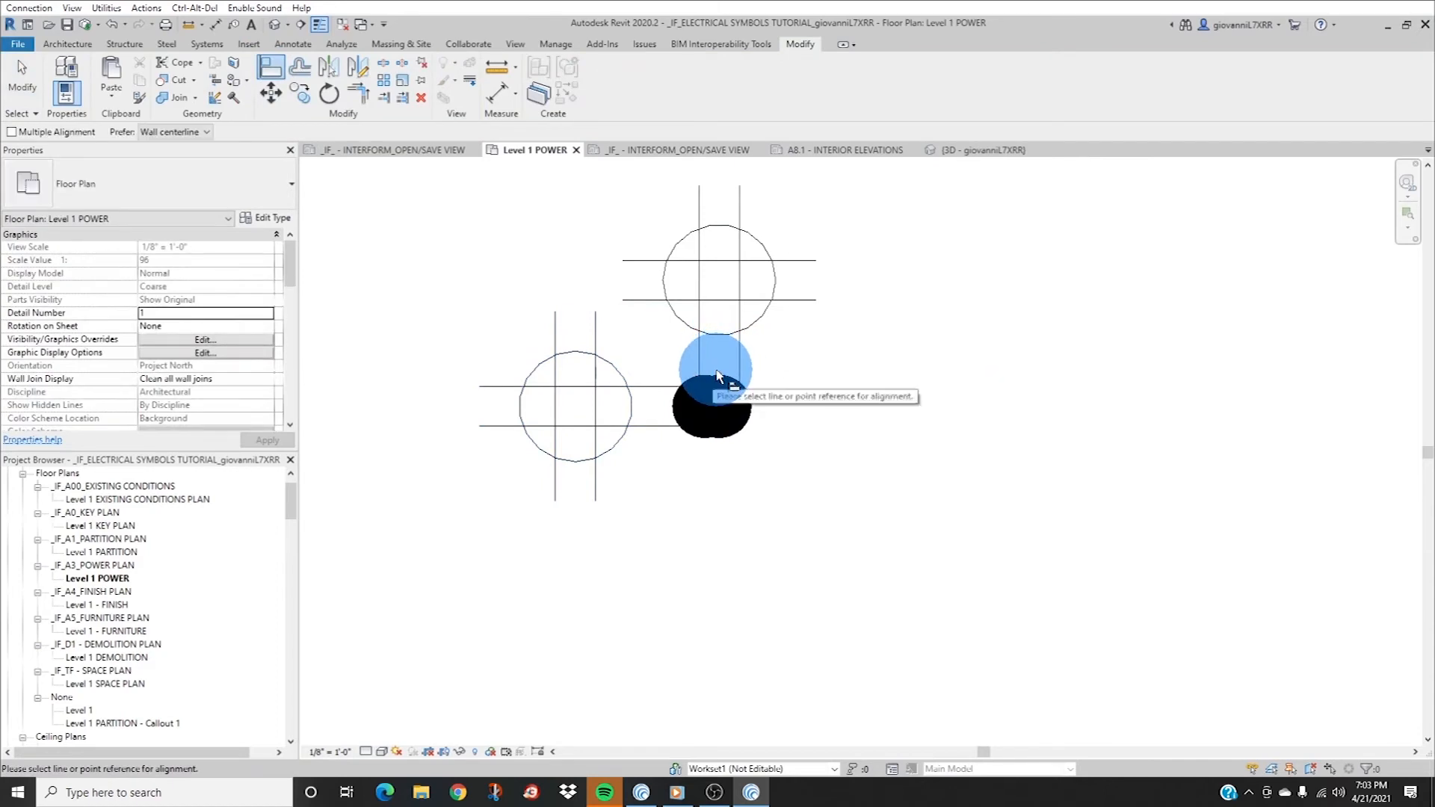
key(Escape)
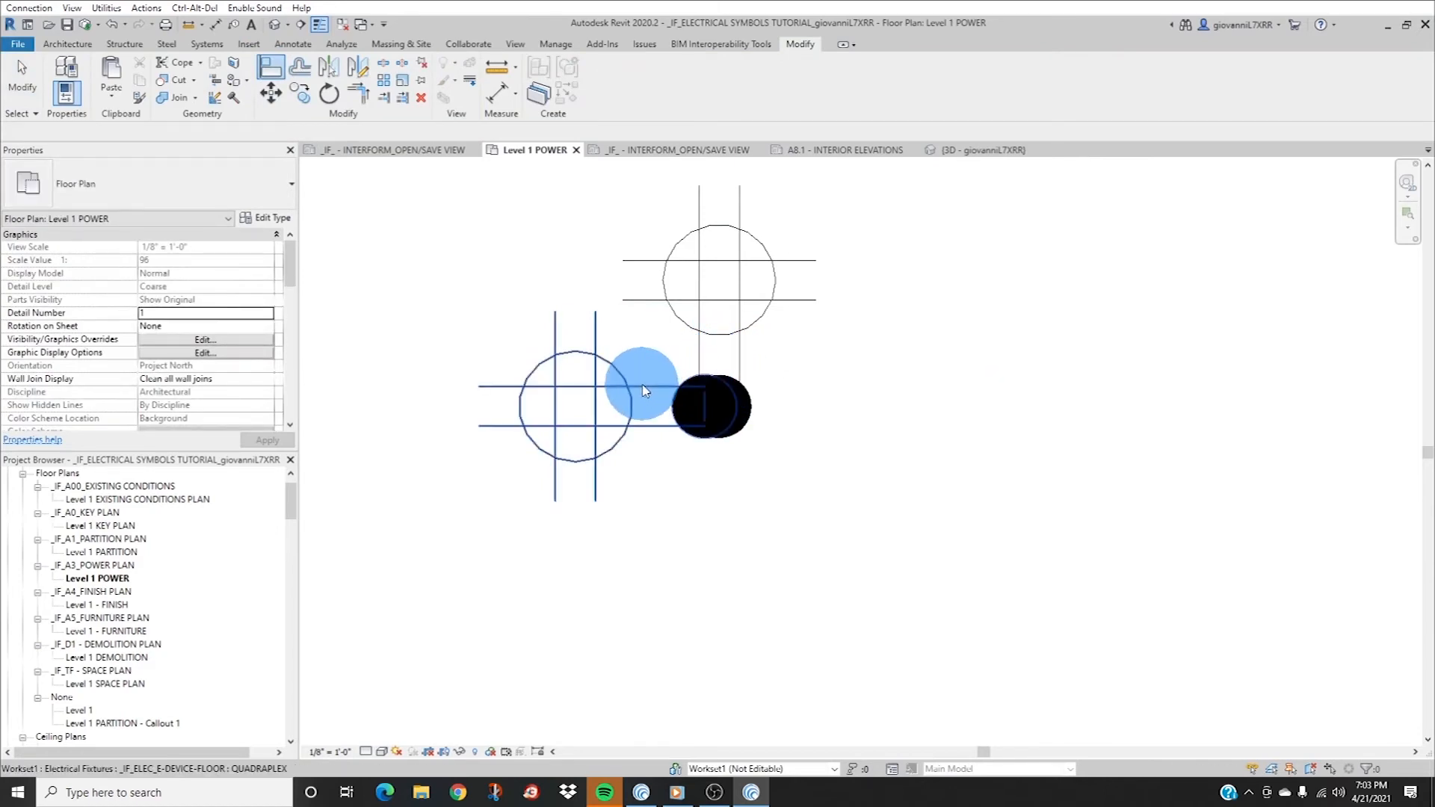
click(641, 387)
key(Right)
key(Right)
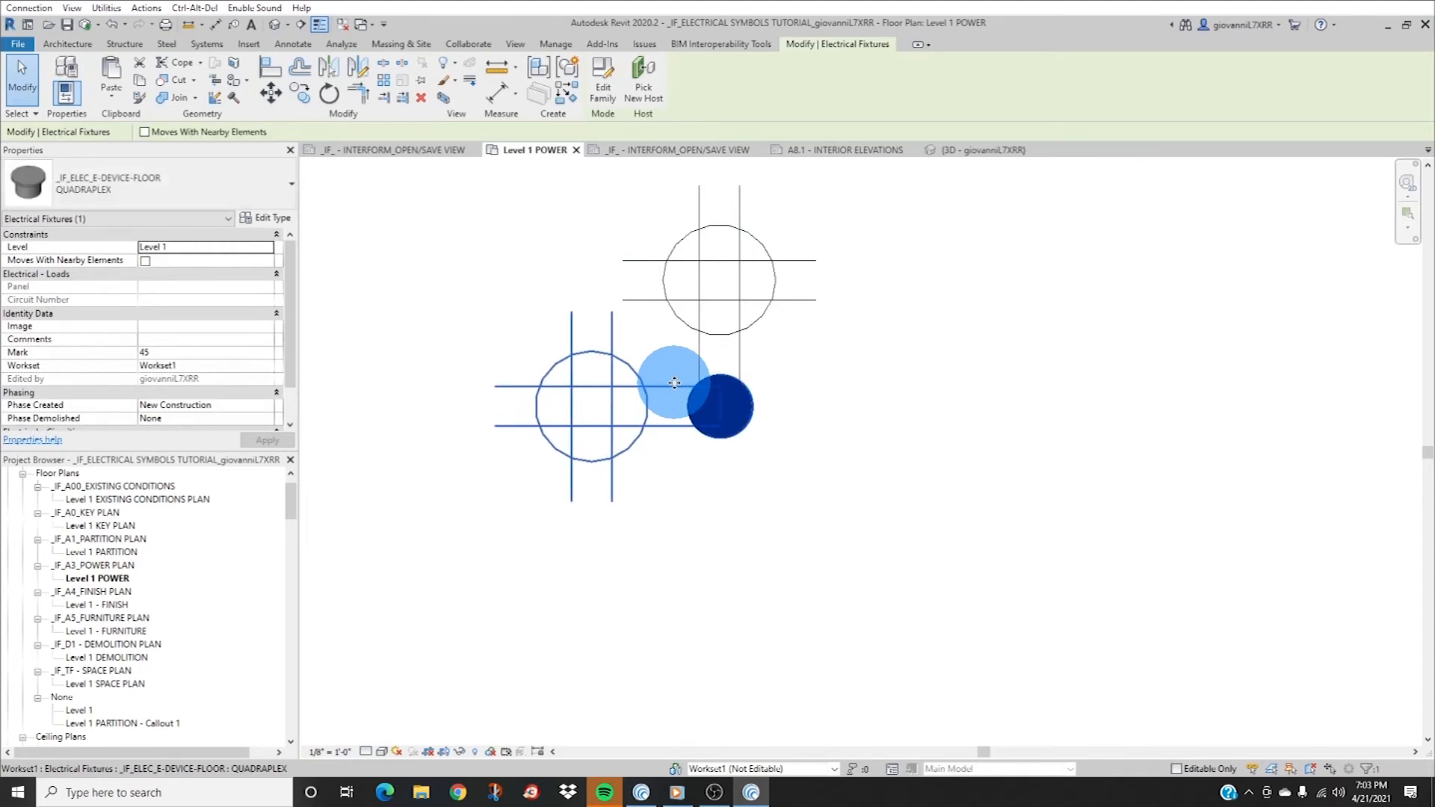
scroll(669, 385, down, 3)
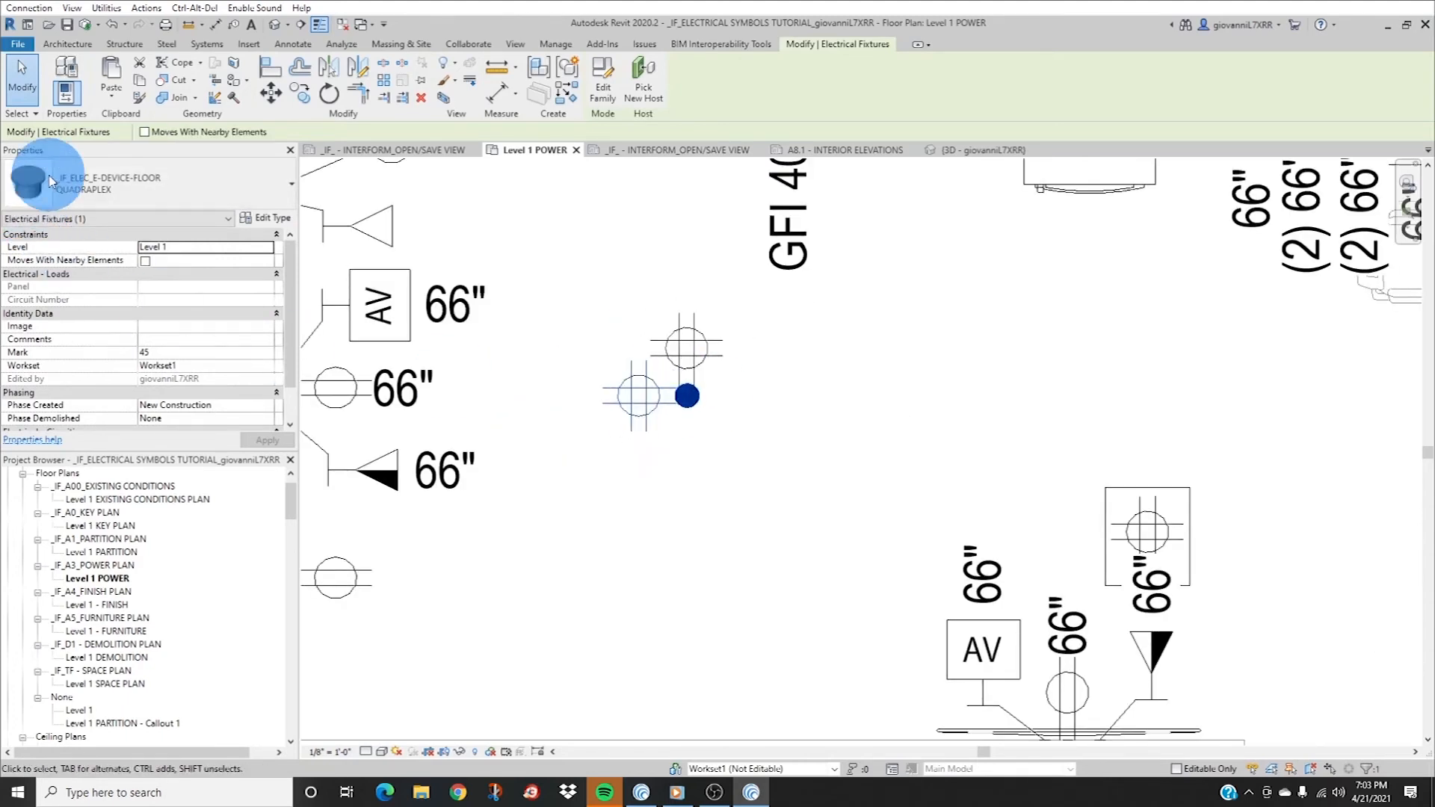
- Change the rotated floor device's type to TELE-DATA and clear the selection
click(89, 186)
scroll(60, 314, up, 1)
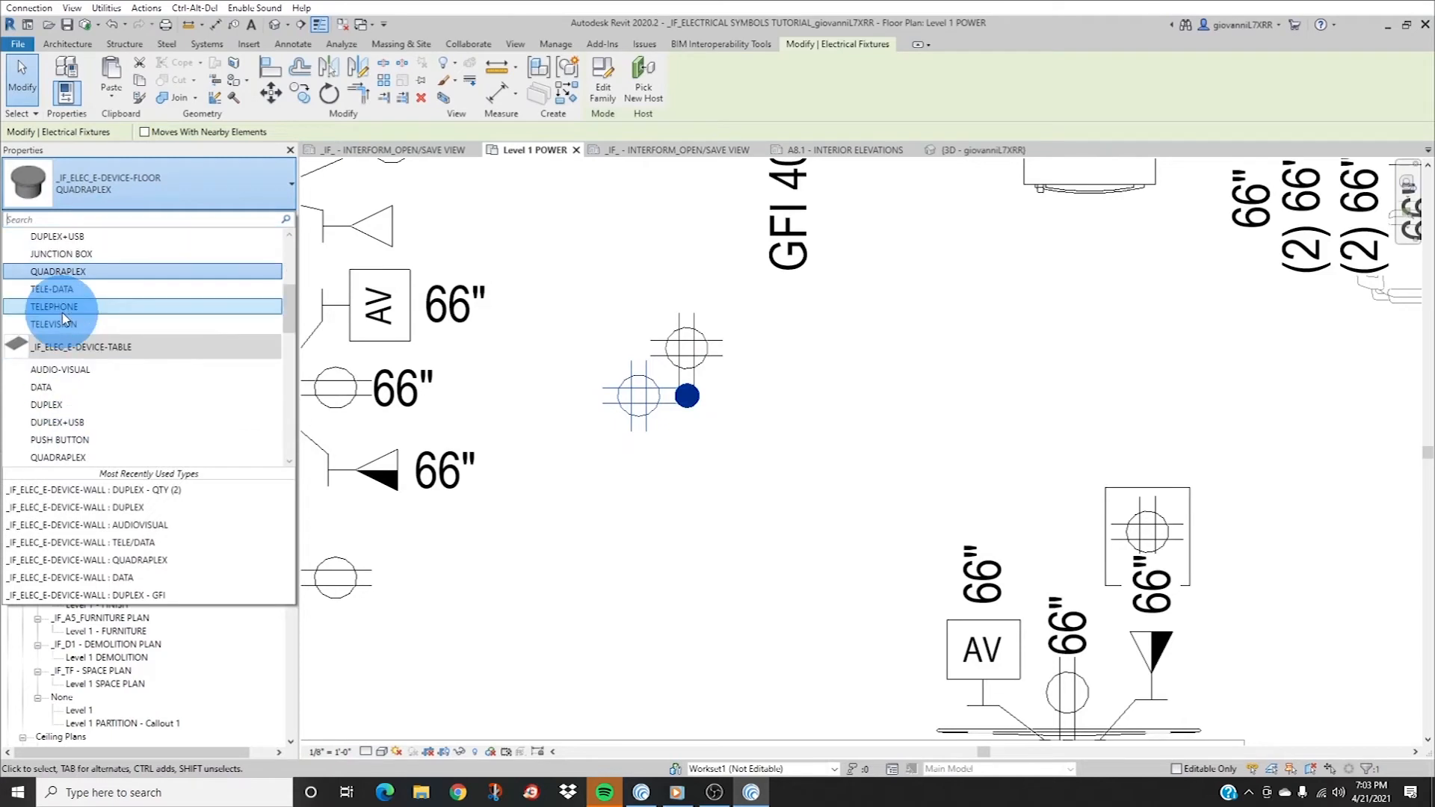
click(54, 290)
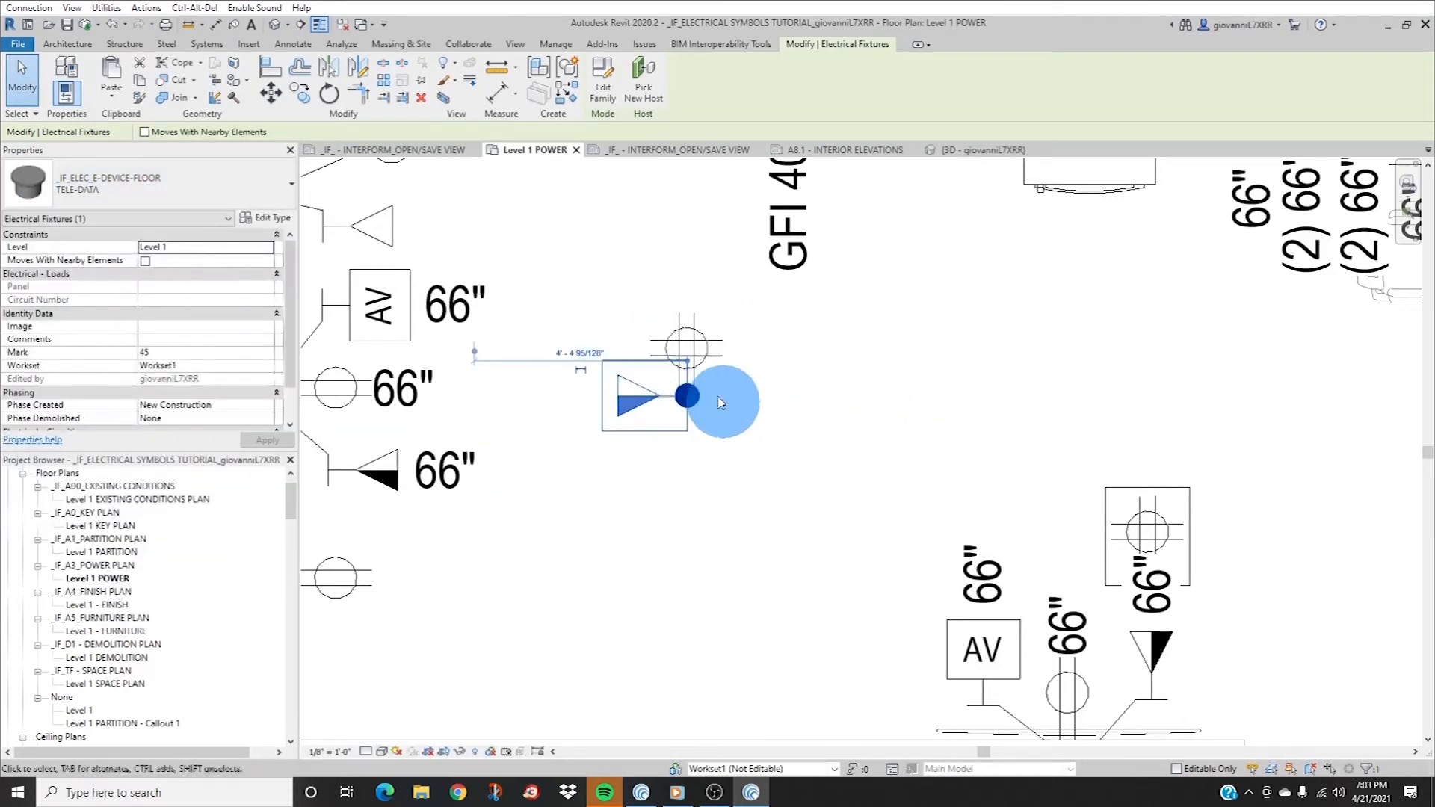
key(Escape)
scroll(687, 390, down, 4)
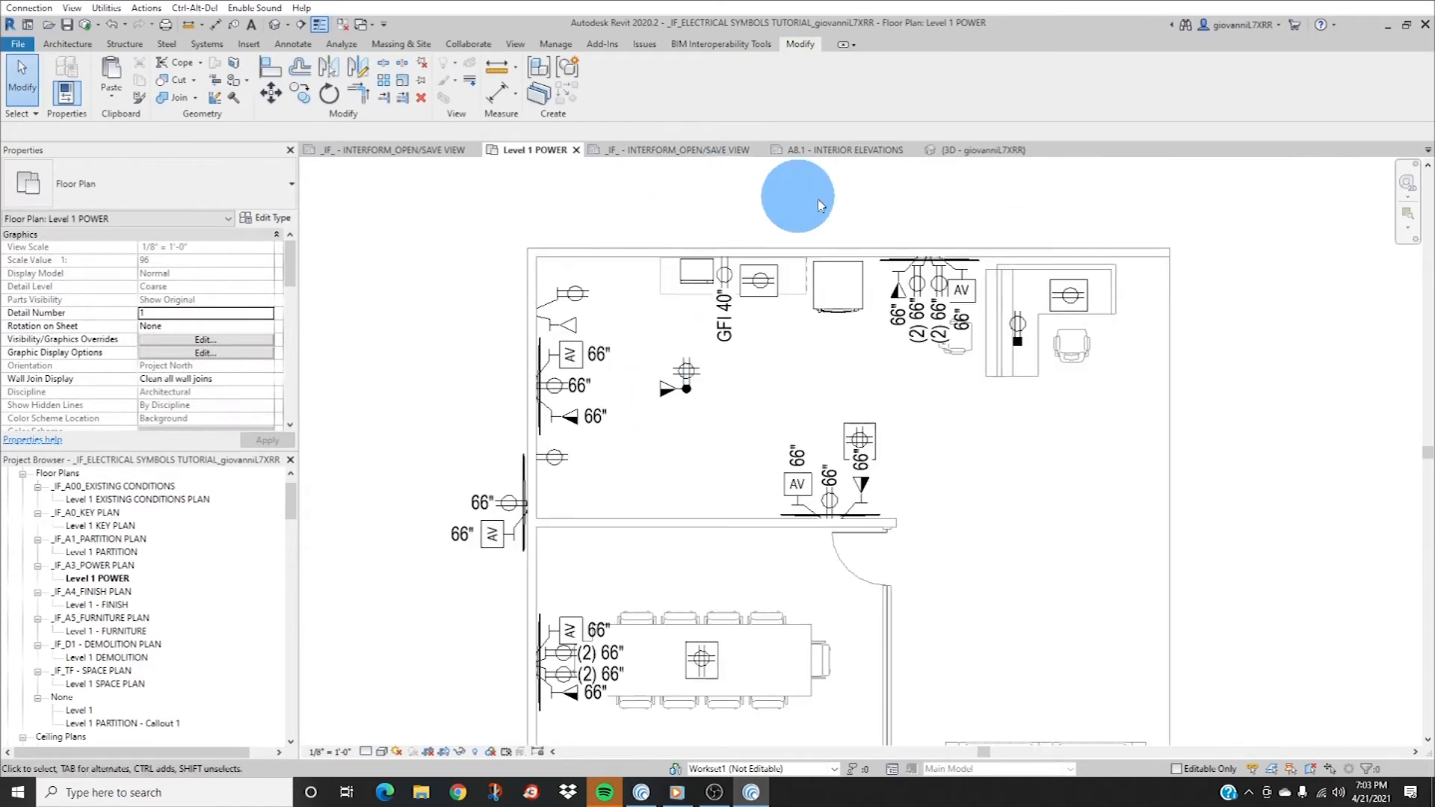
- Inspect the wall duplex beside the TV and the combined floor device in the 3D view
click(995, 150)
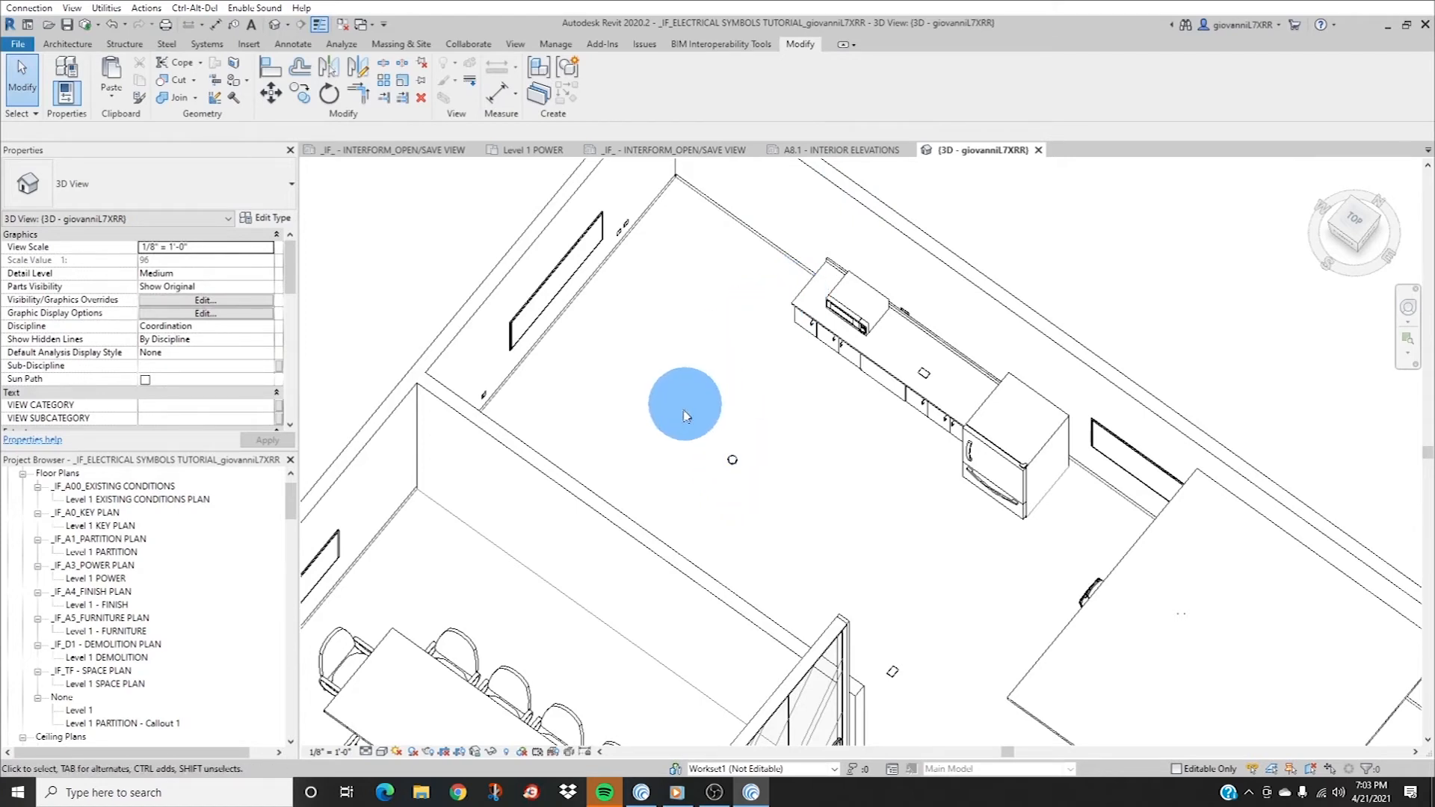
click(625, 228)
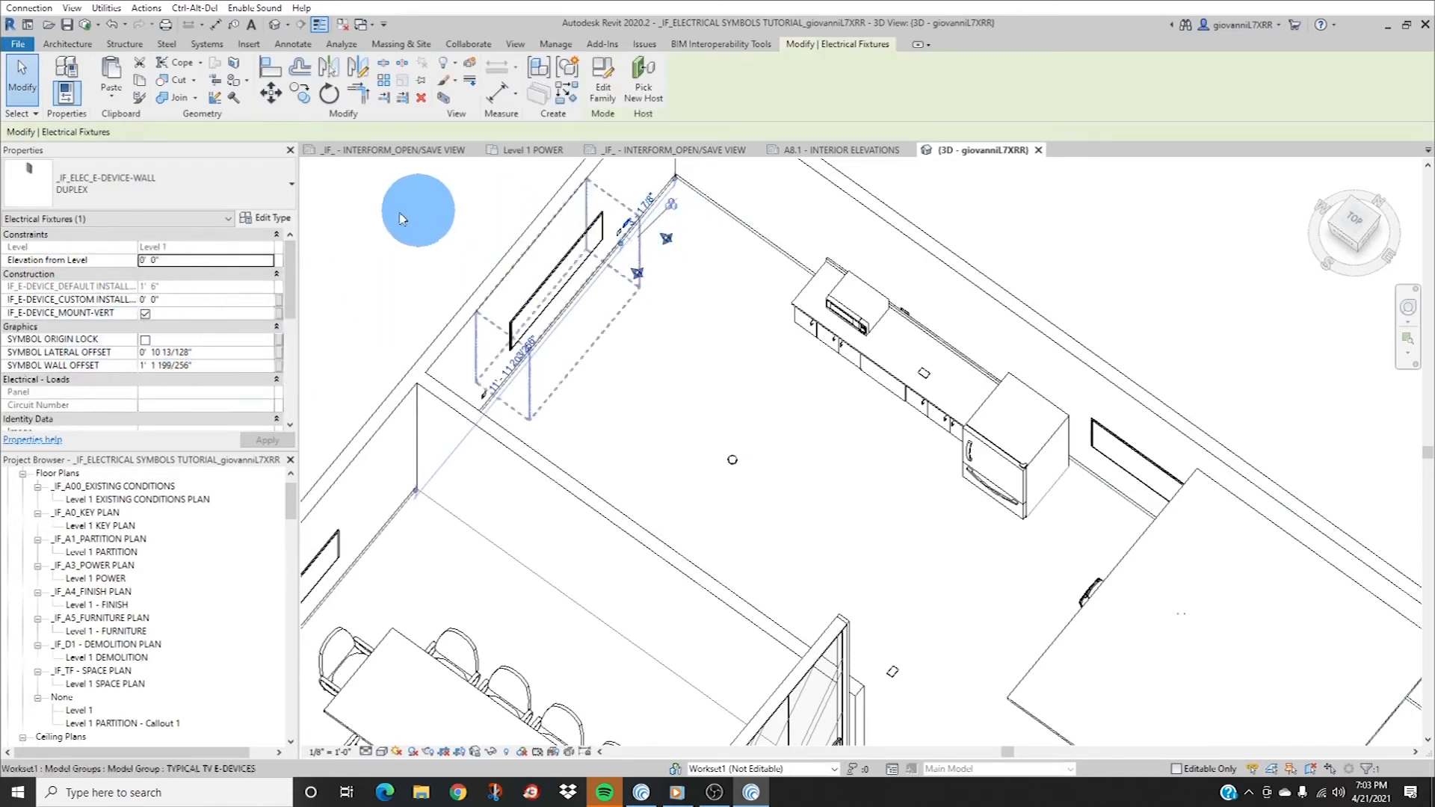
click(754, 478)
click(733, 460)
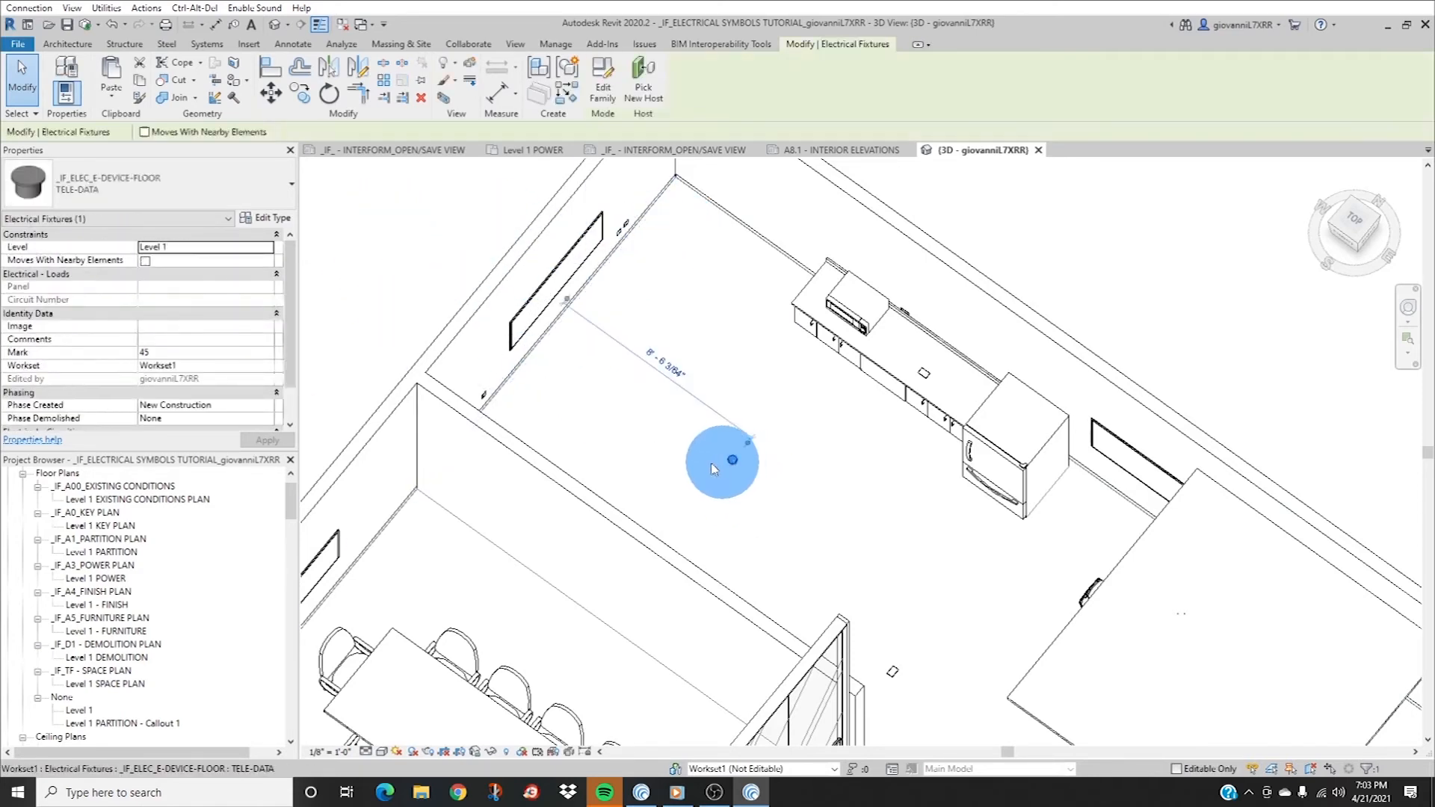
click(927, 465)
- Review the type properties of the ceiling duplex above the workstation in 3D, and return to the Level 1 POWER plan
scroll(701, 428, down, 4)
shift+middle_drag(926, 571, 630, 503)
scroll(586, 400, up, 5)
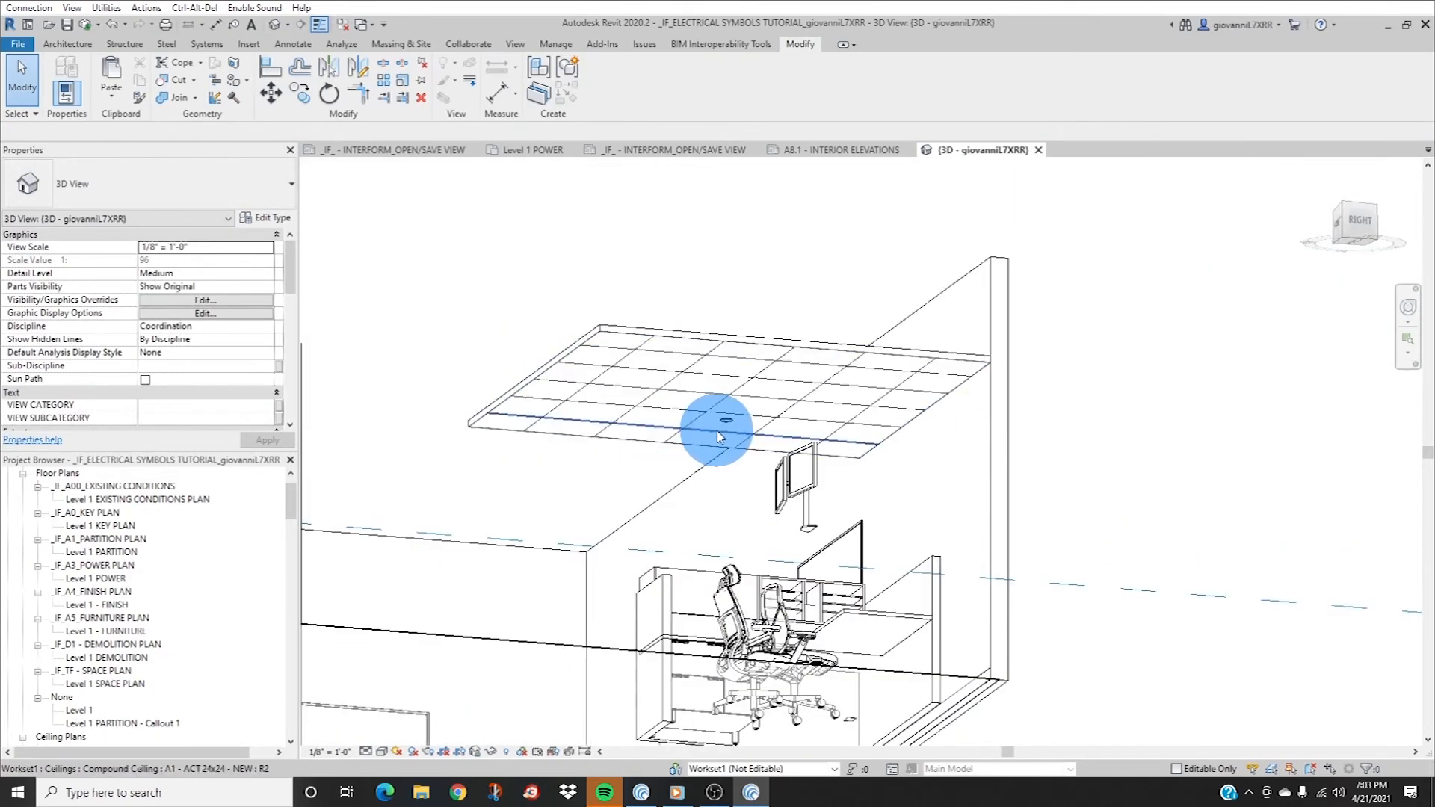
click(730, 424)
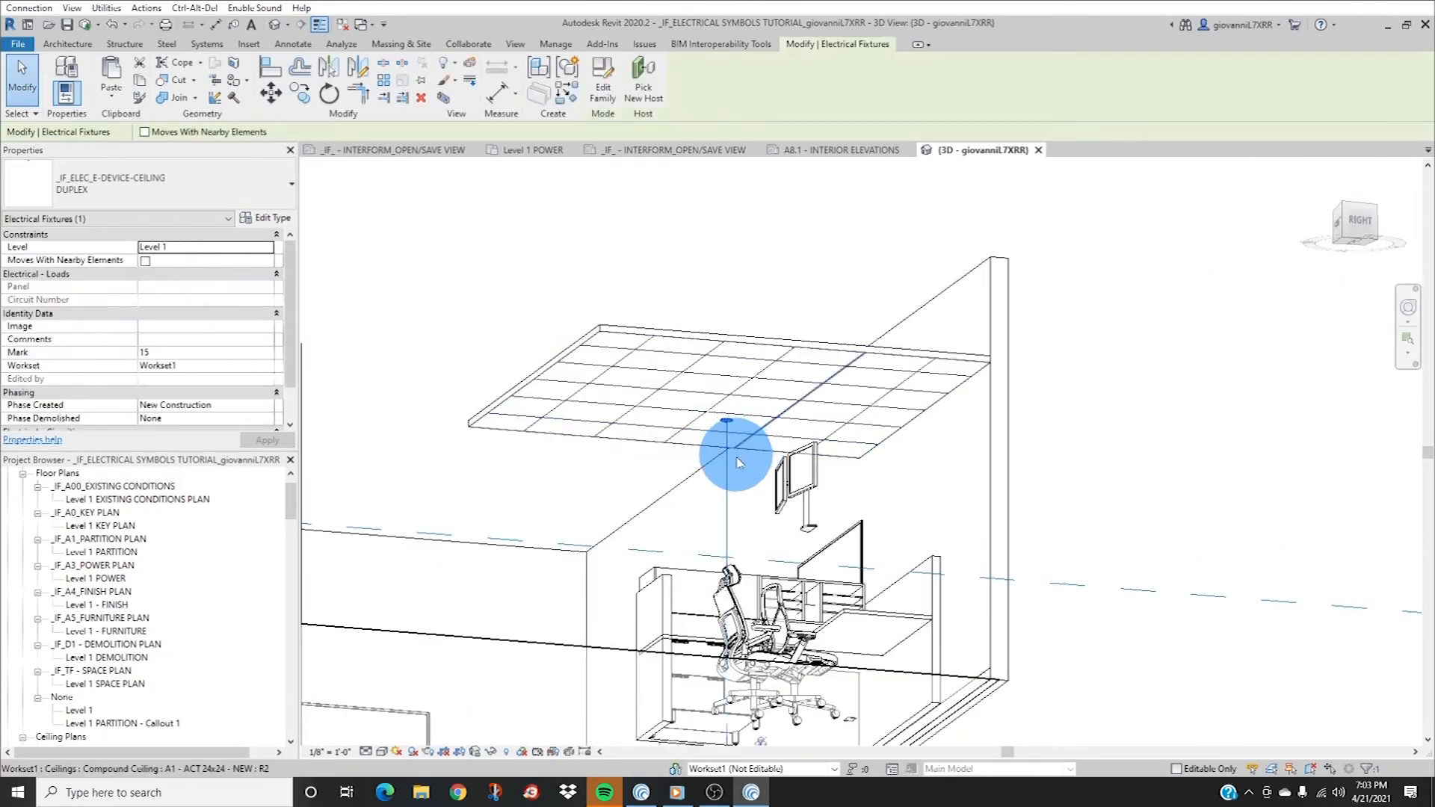
click(257, 221)
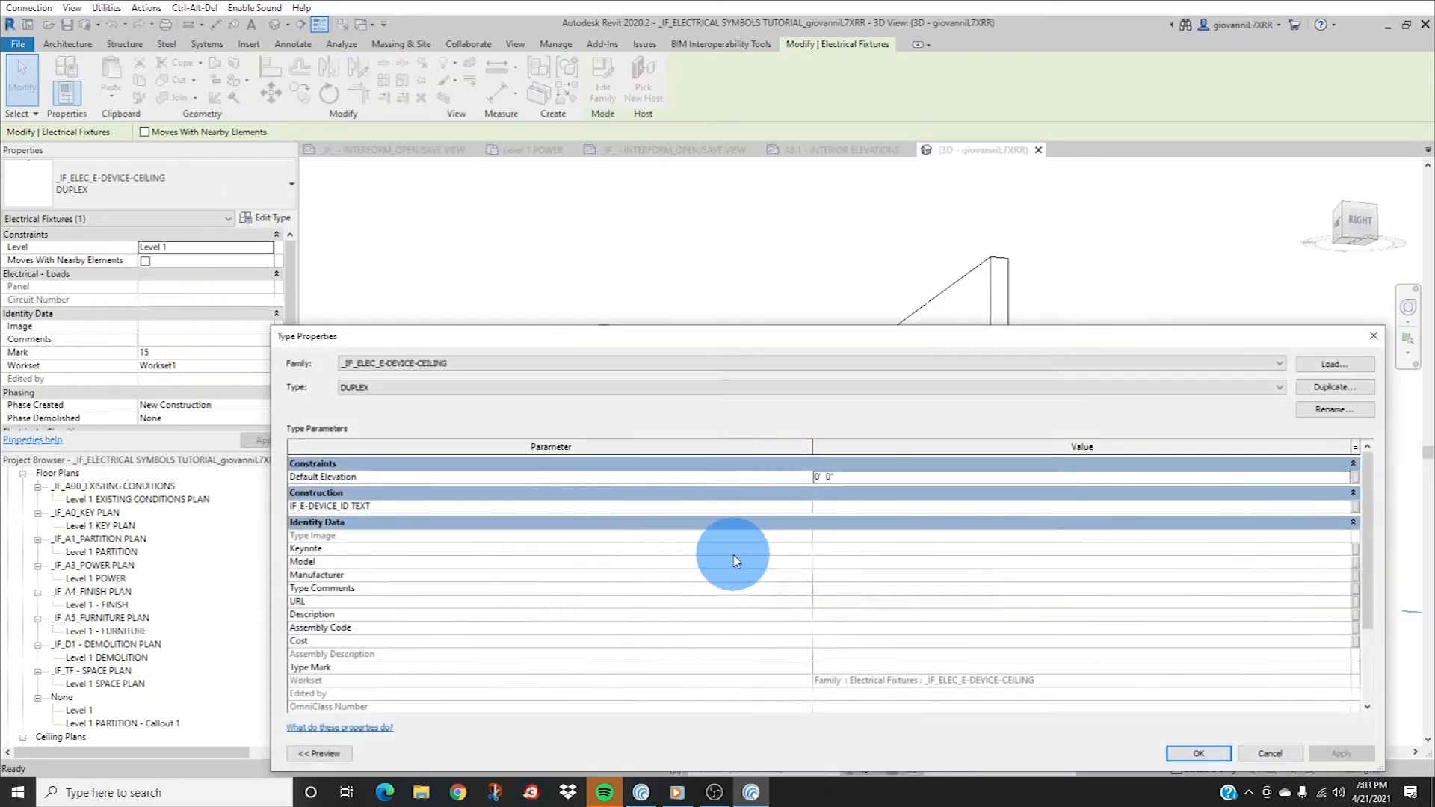
scroll(735, 554, down, 3)
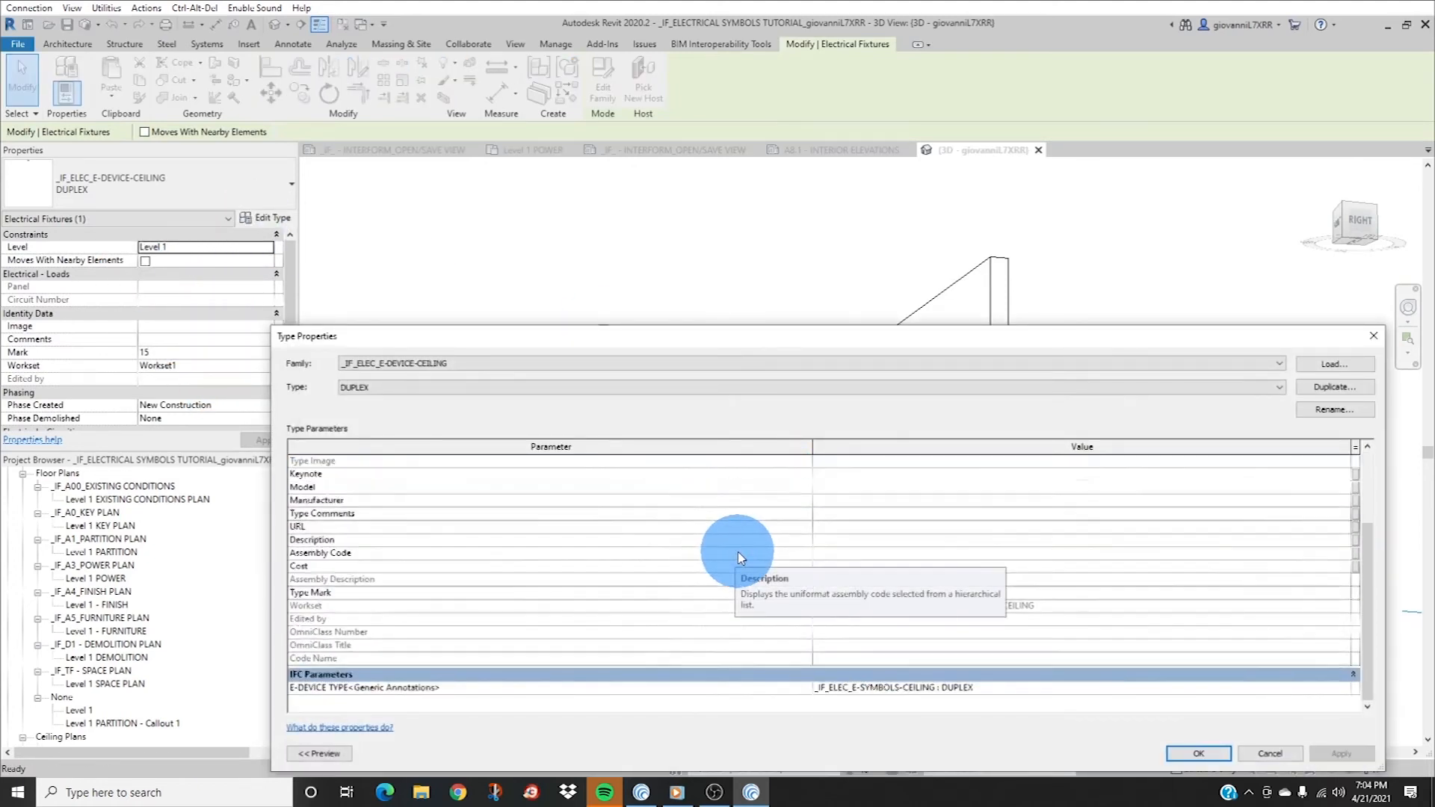
scroll(740, 557, up, 3)
click(1286, 754)
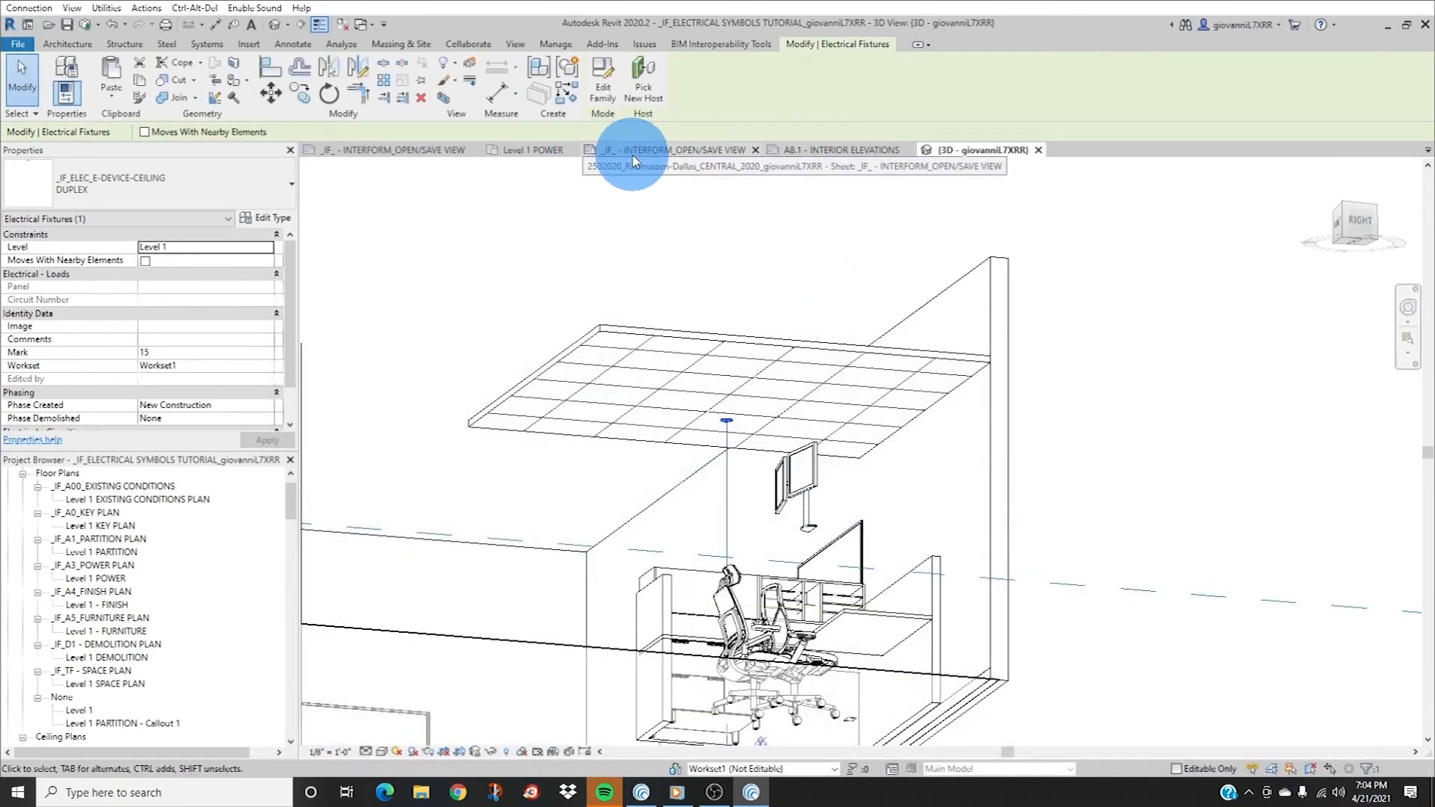
click(532, 150)
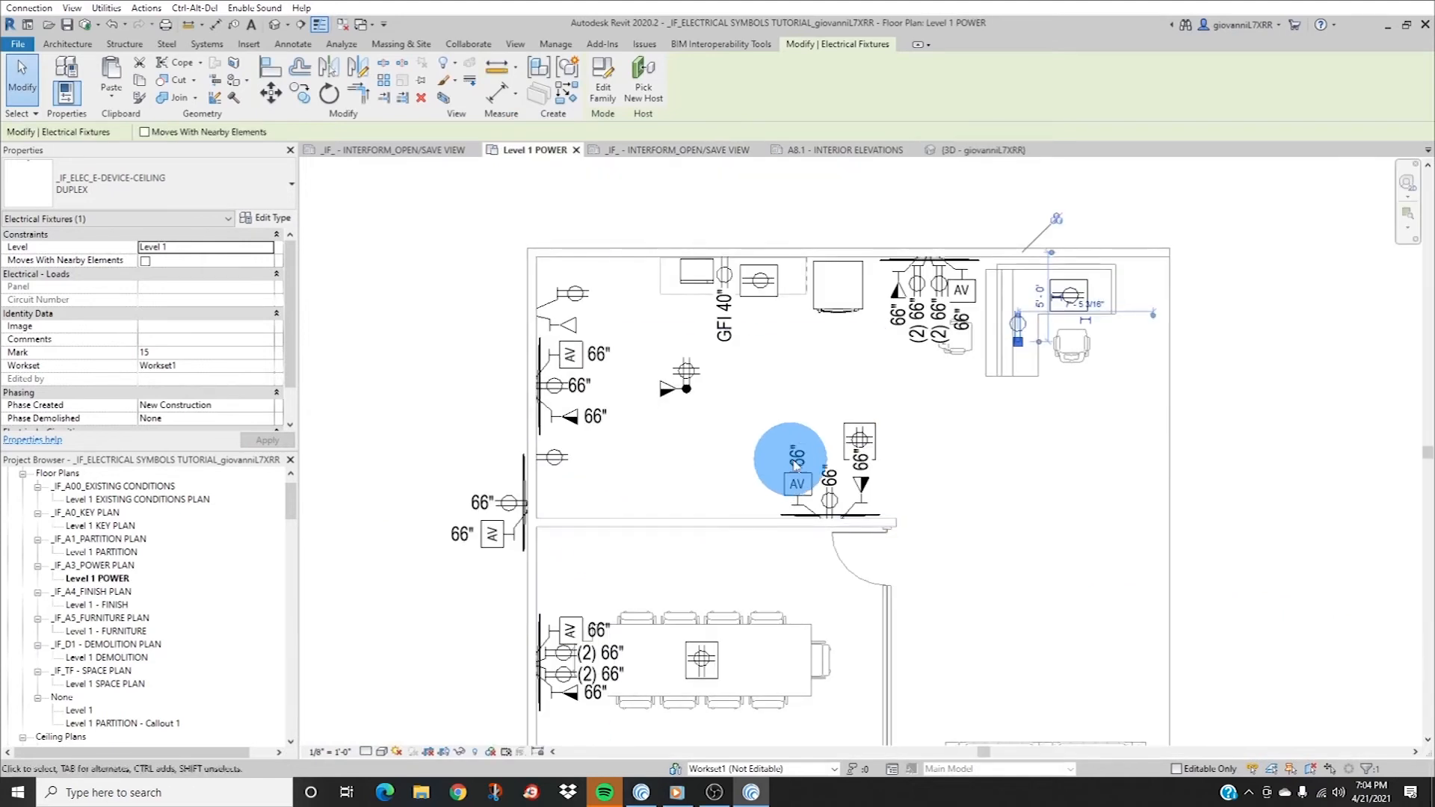
- Try to move the table quadraplex above the lower TV group into the open floor area beside it
click(850, 428)
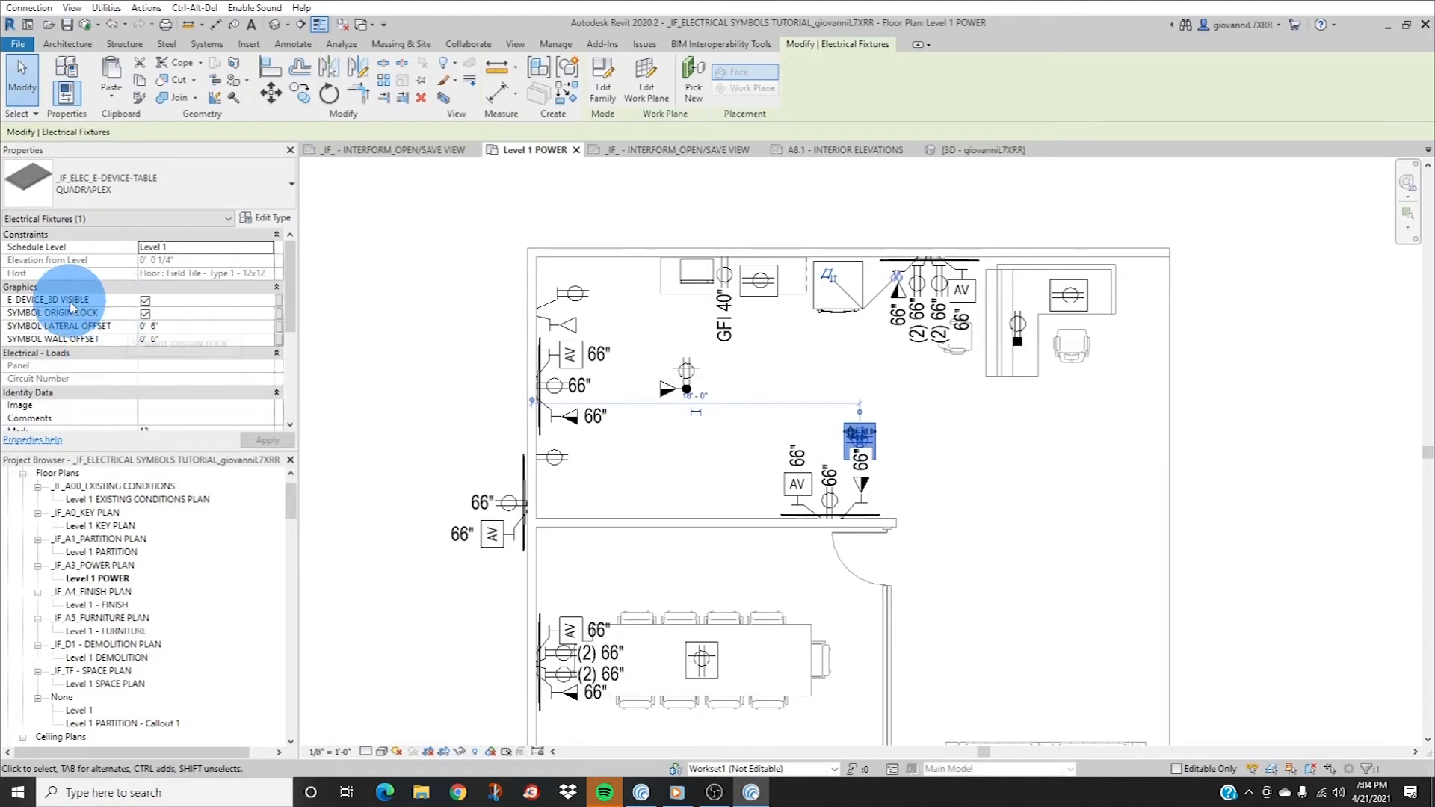
drag(867, 441, 946, 415)
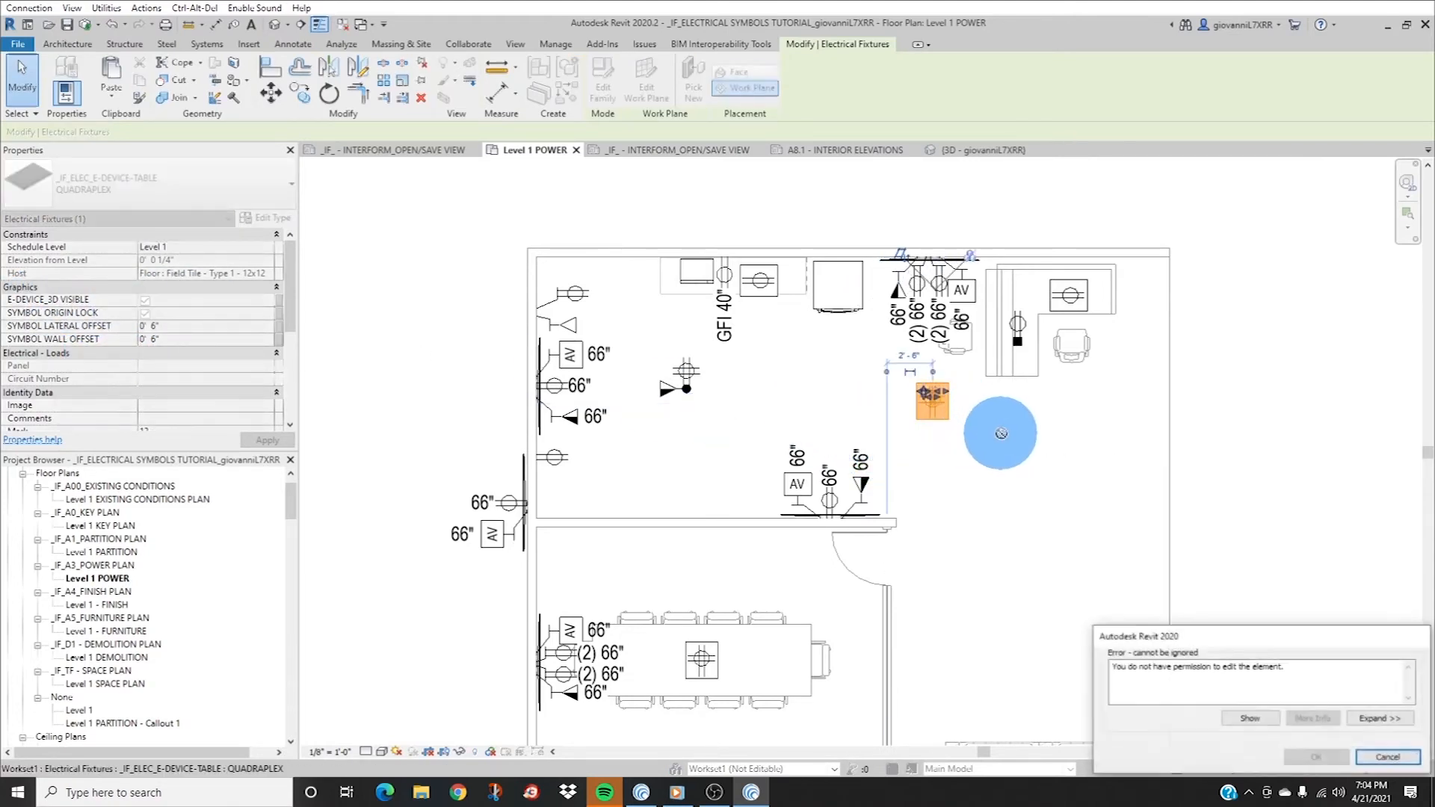
click(1392, 757)
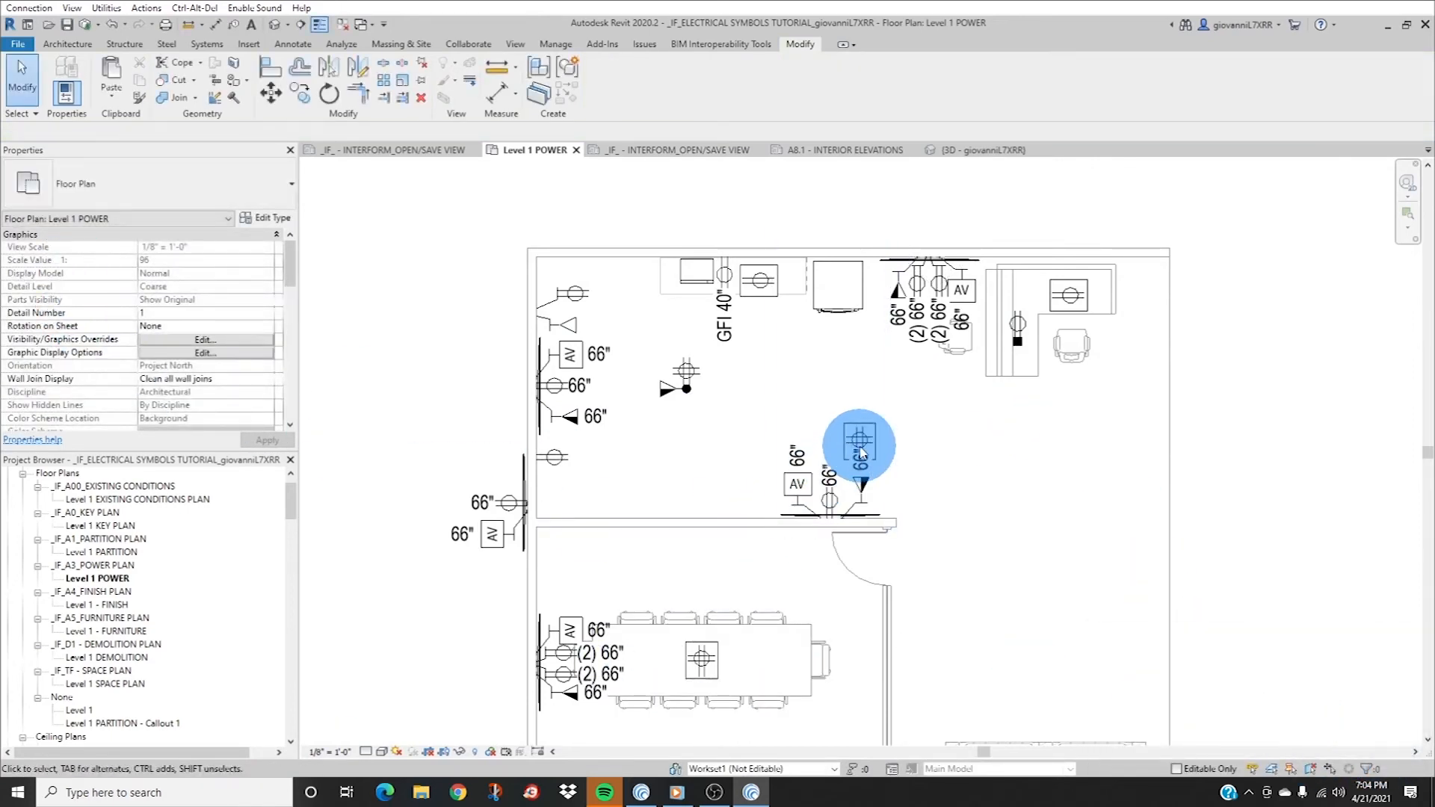
- Review the table quadraplex's 3D visibility and symbol offset properties and clear the selection
click(873, 441)
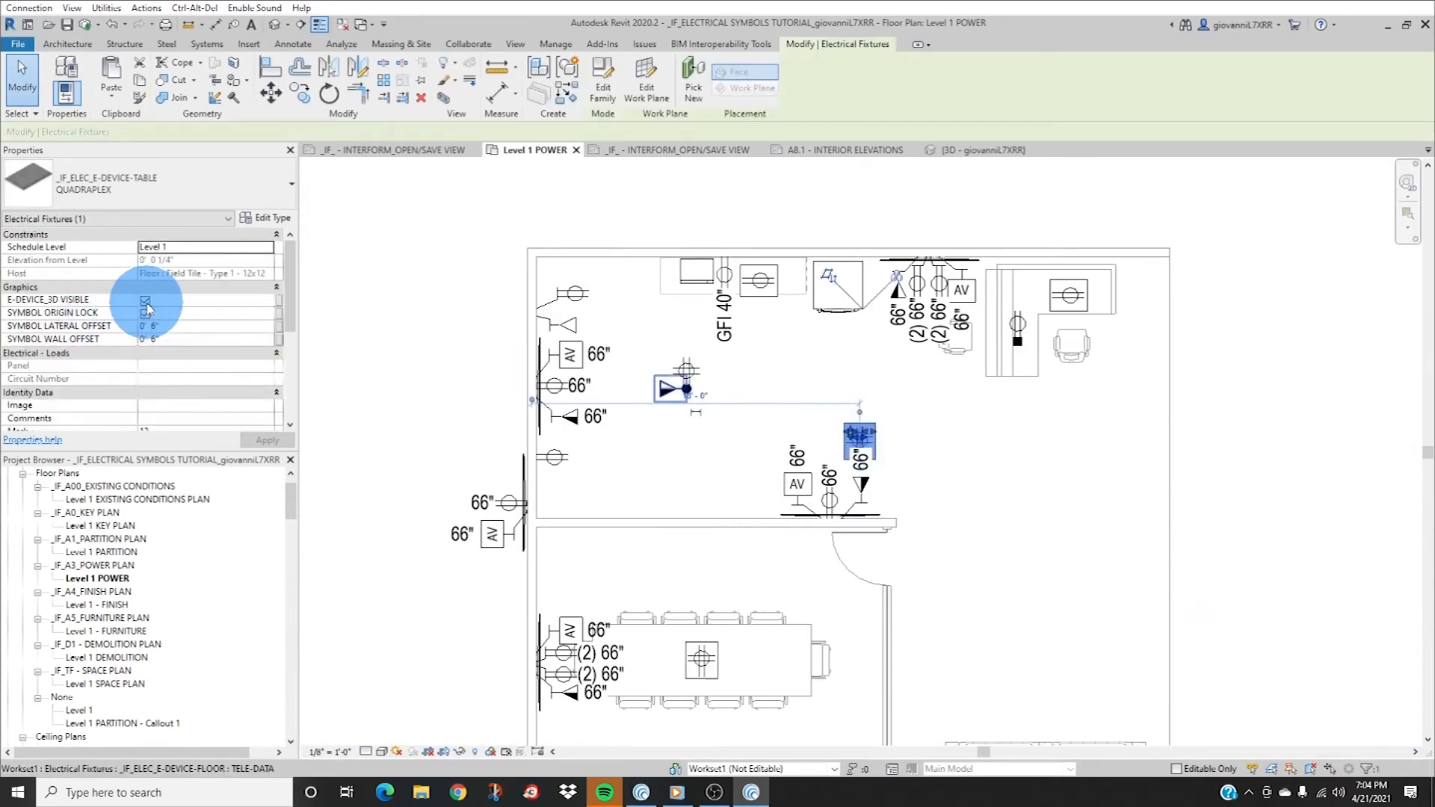
click(900, 421)
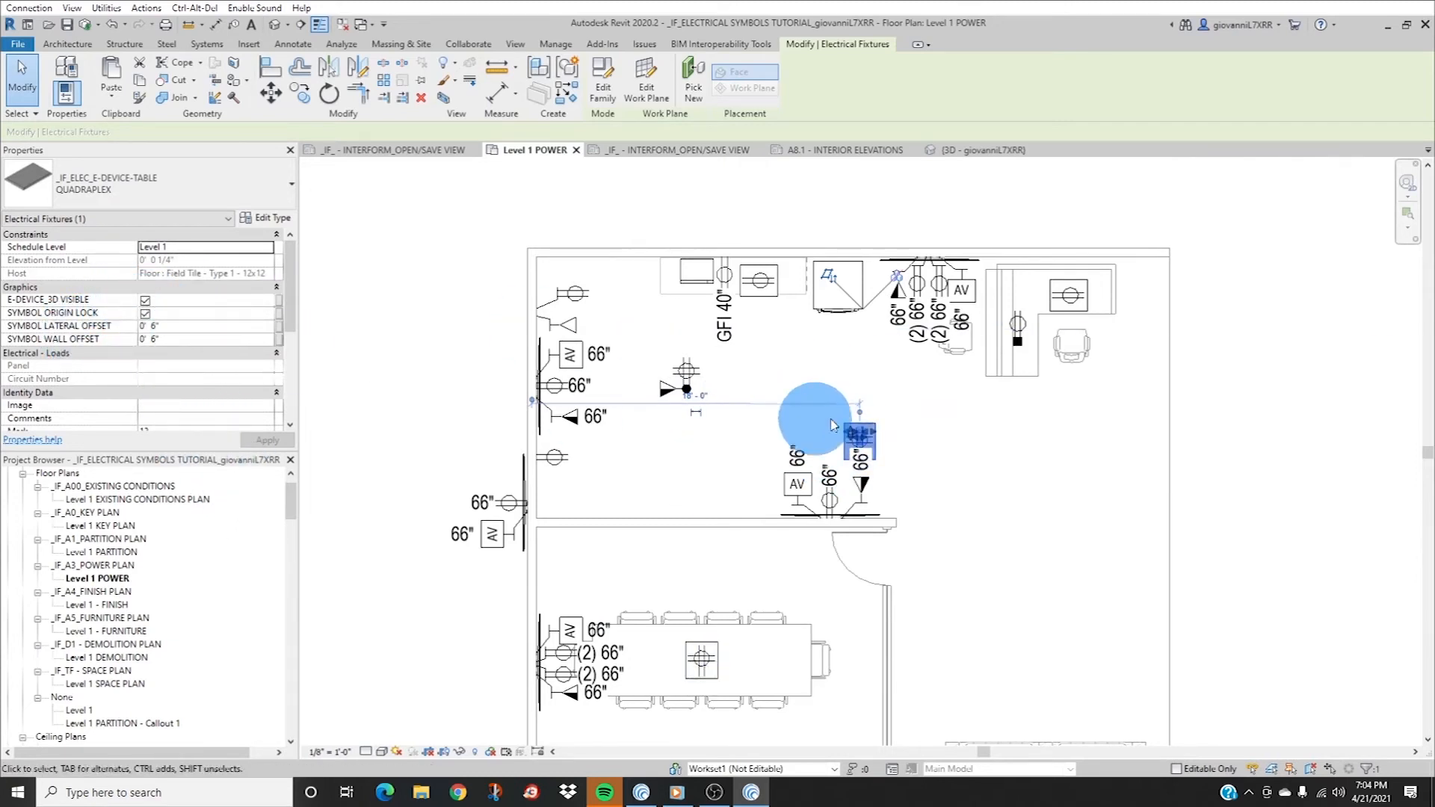
key(Escape)
- Examine the floor quadraplex's properties and the ceiling duplex in the 3D view, and return to the Level 1 POWER plan
scroll(676, 383, up, 3)
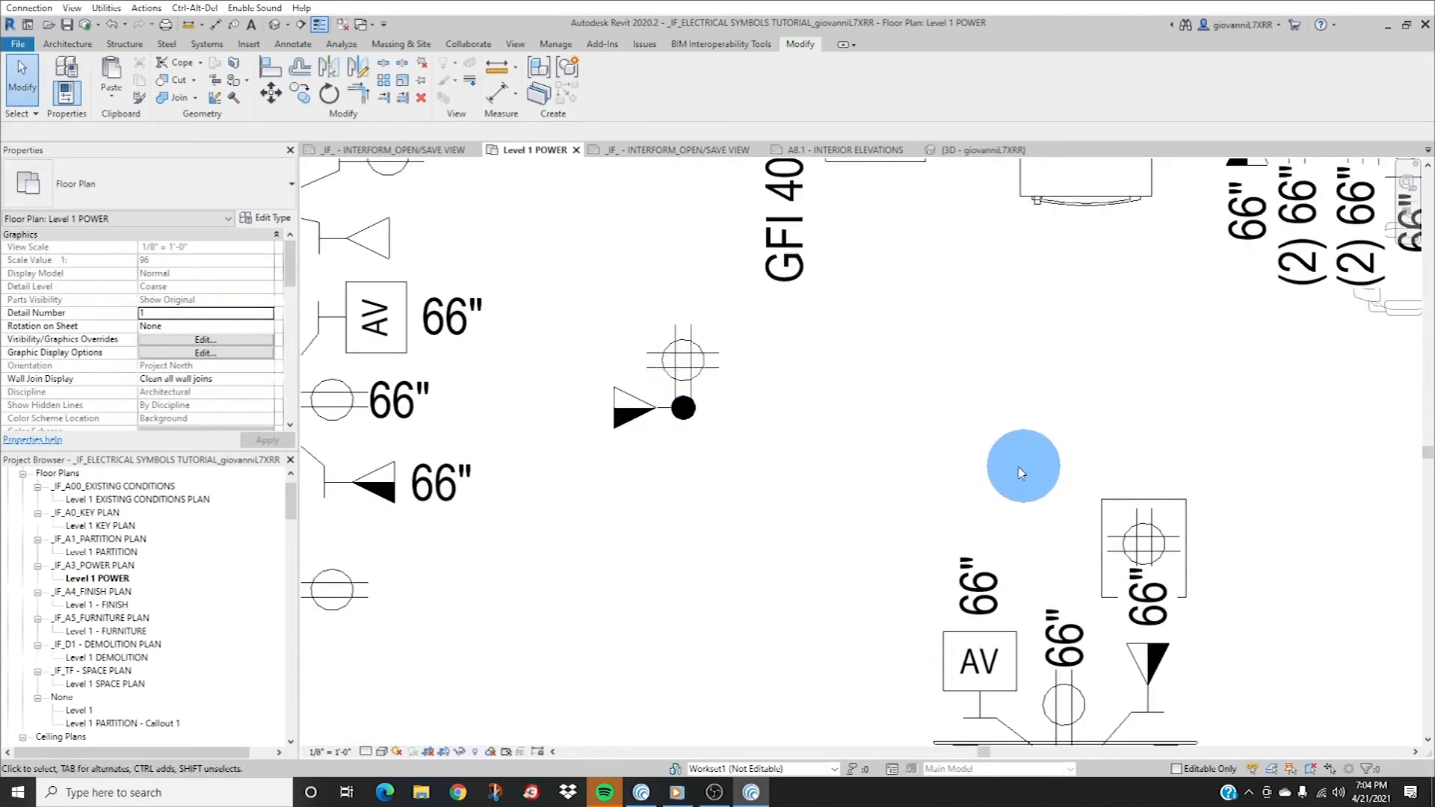
click(679, 374)
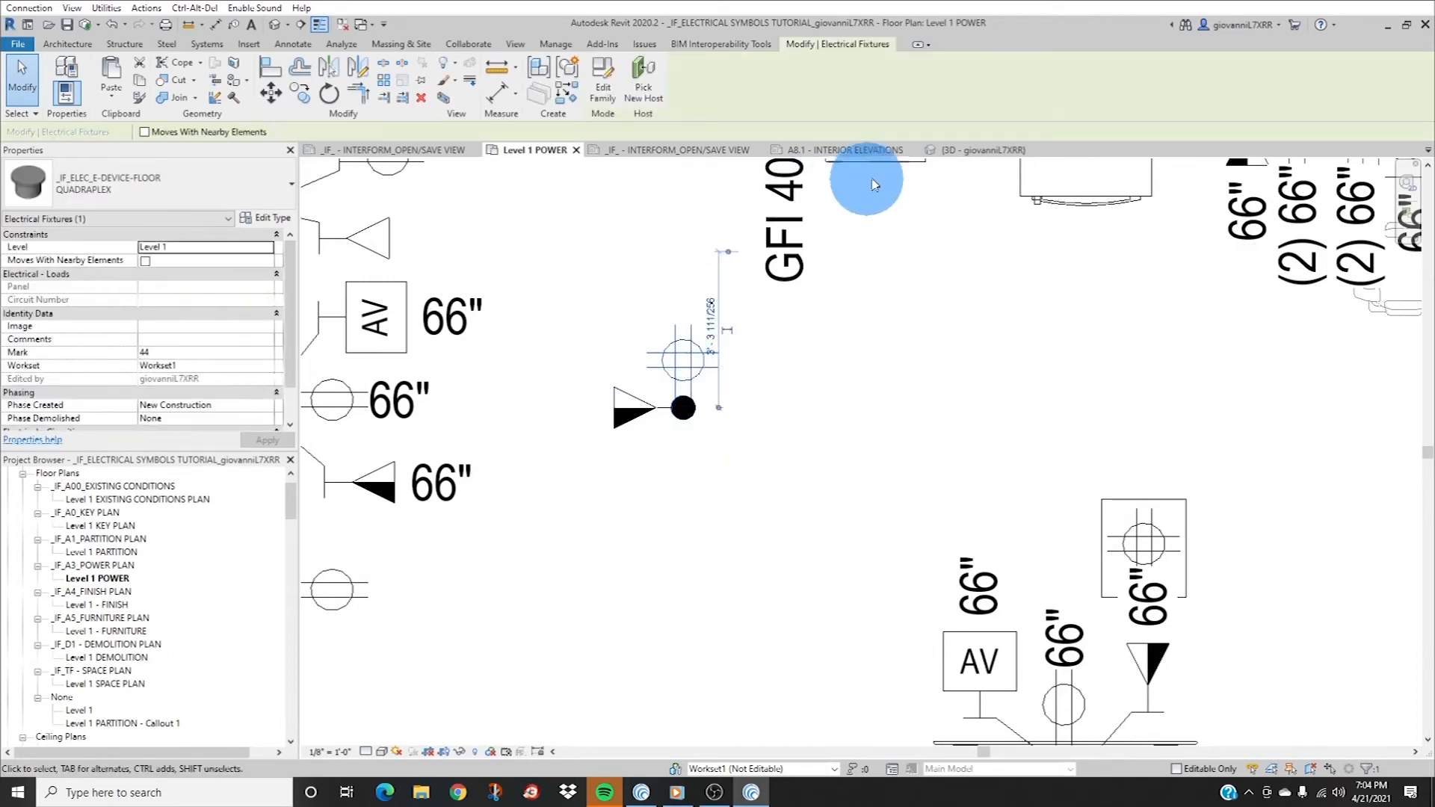
click(982, 151)
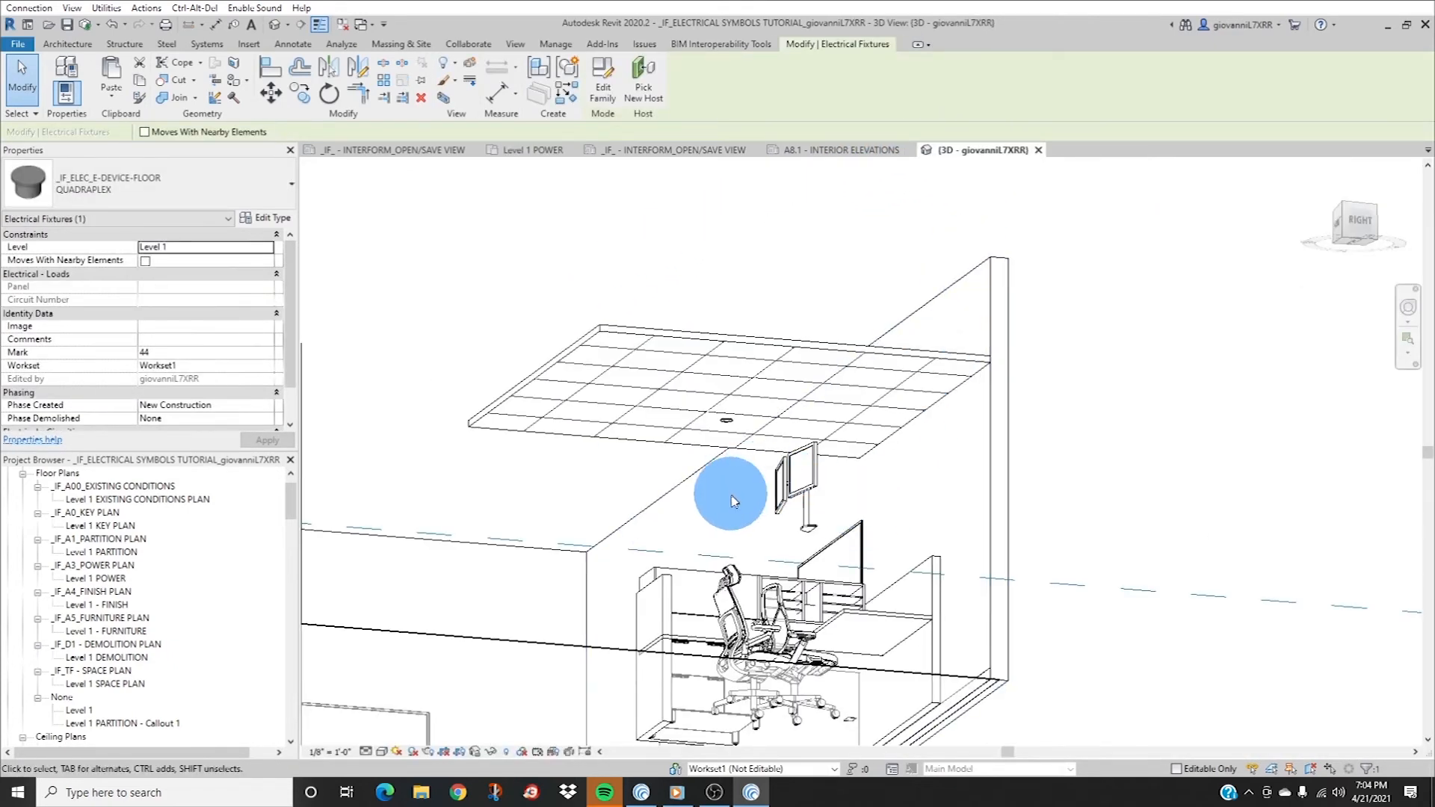
scroll(732, 428, up, 5)
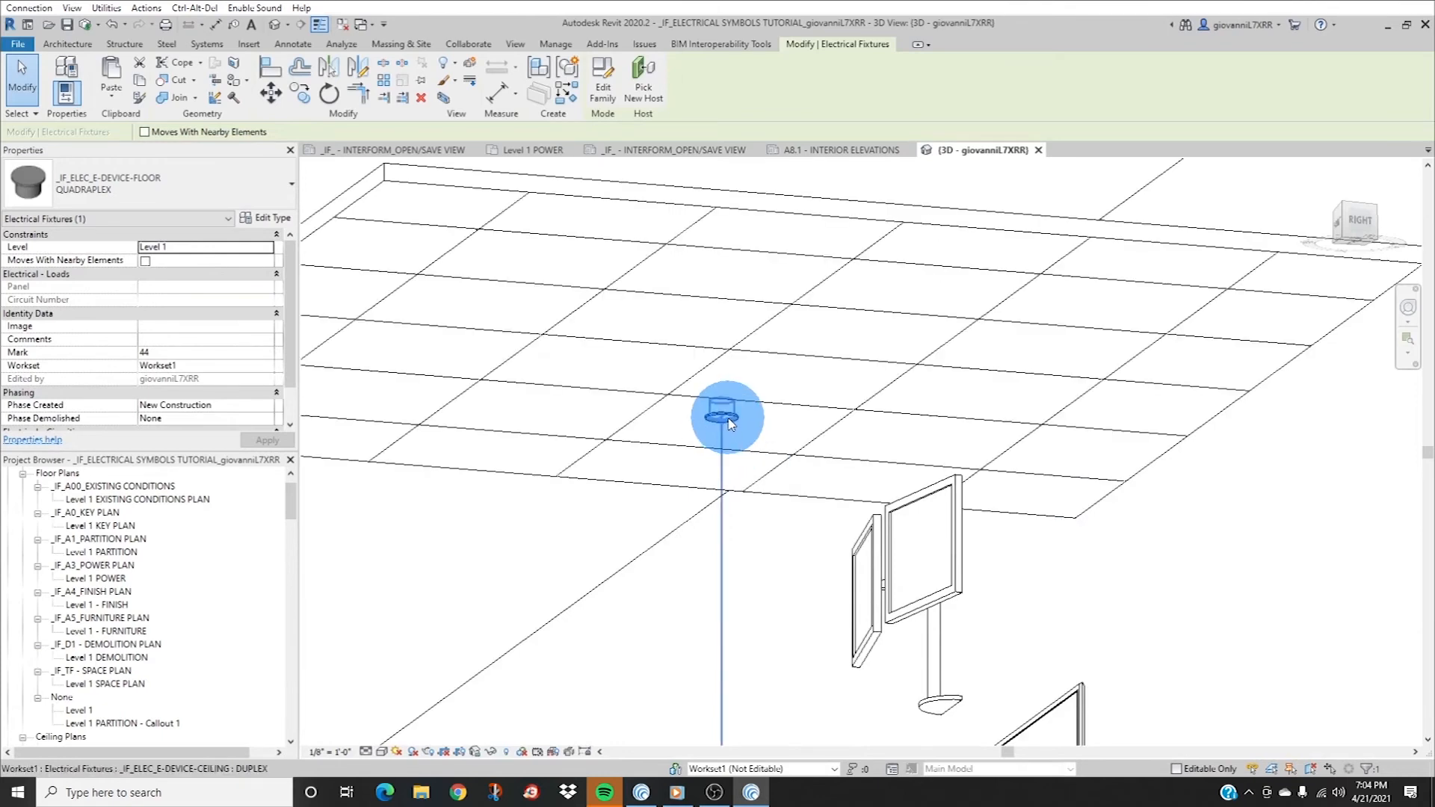
click(731, 422)
scroll(733, 430, down, 4)
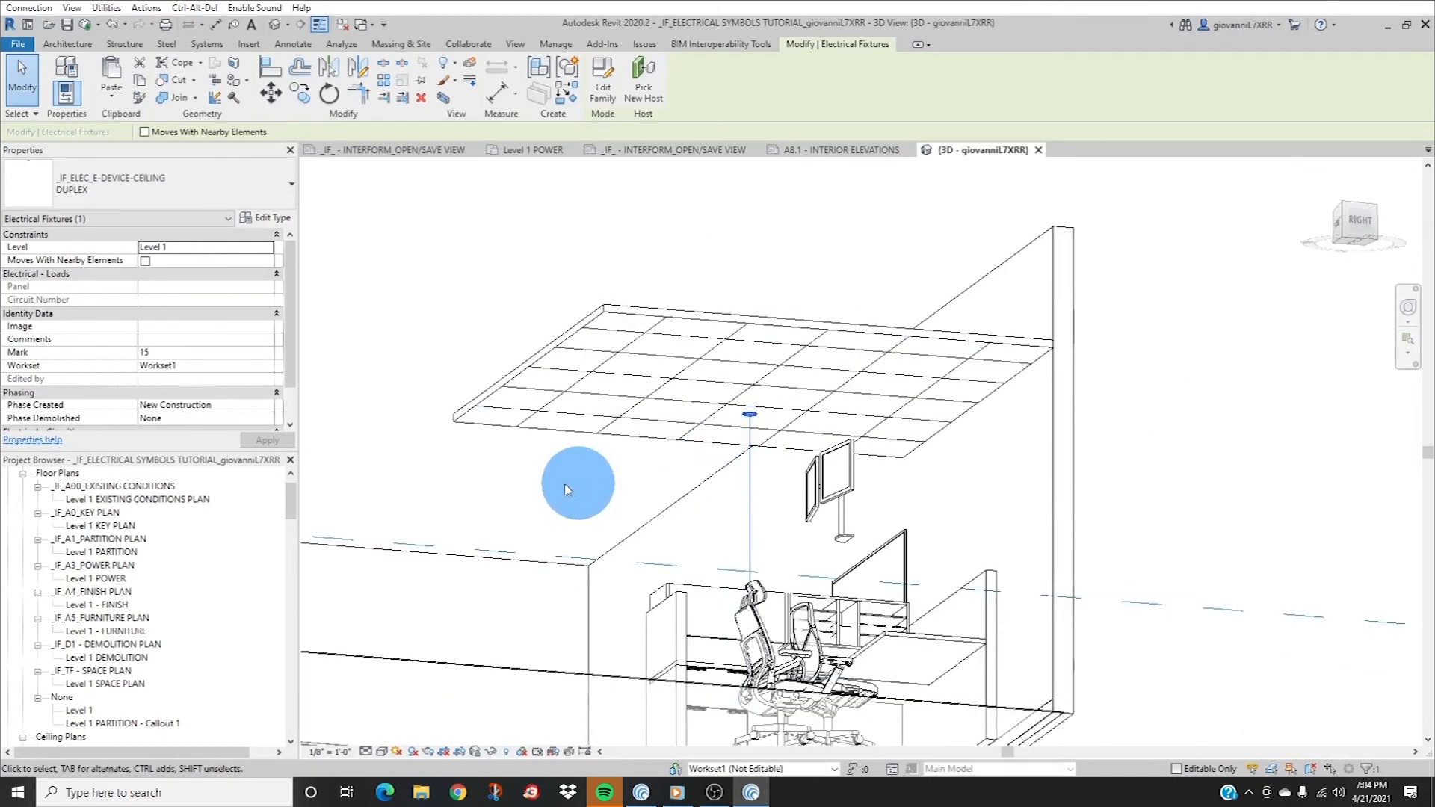
middle_drag(522, 464, 745, 404)
click(754, 455)
scroll(755, 455, down, 4)
shift+middle_drag(743, 520, 813, 398)
scroll(770, 706, up, 3)
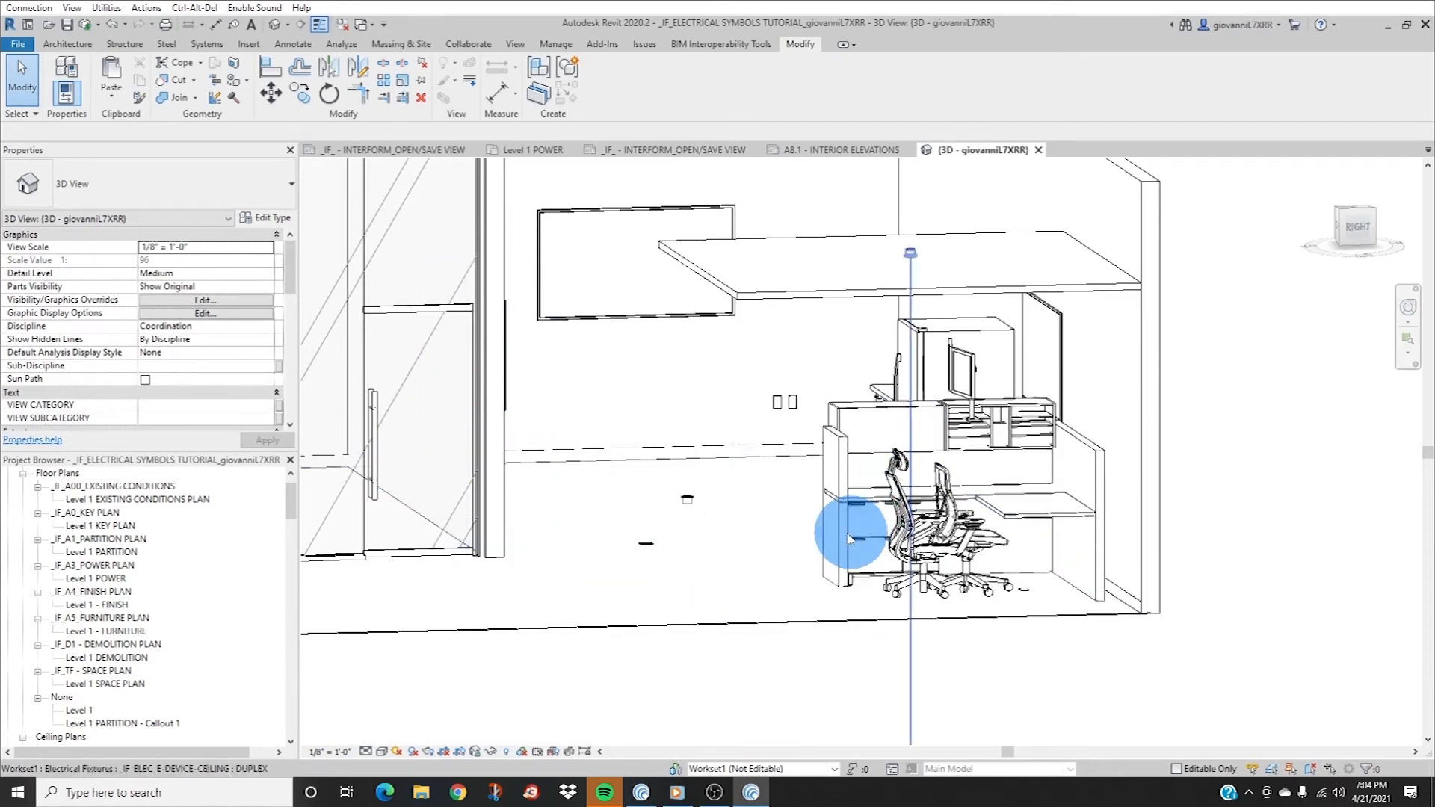
click(531, 150)
- Recheck the host and graphics properties of the table quadraplex above the lower TV group
click(655, 411)
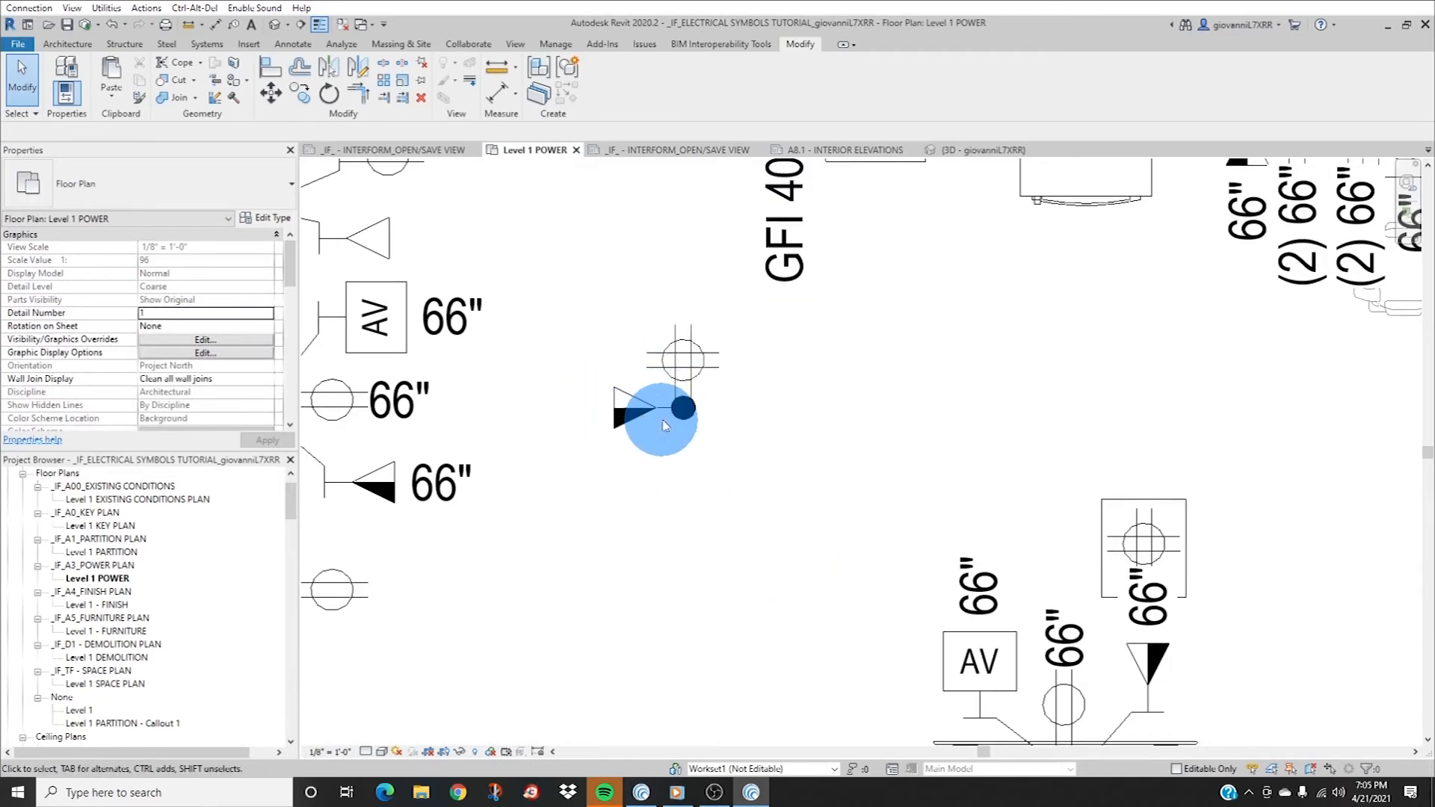
scroll(652, 415, down, 3)
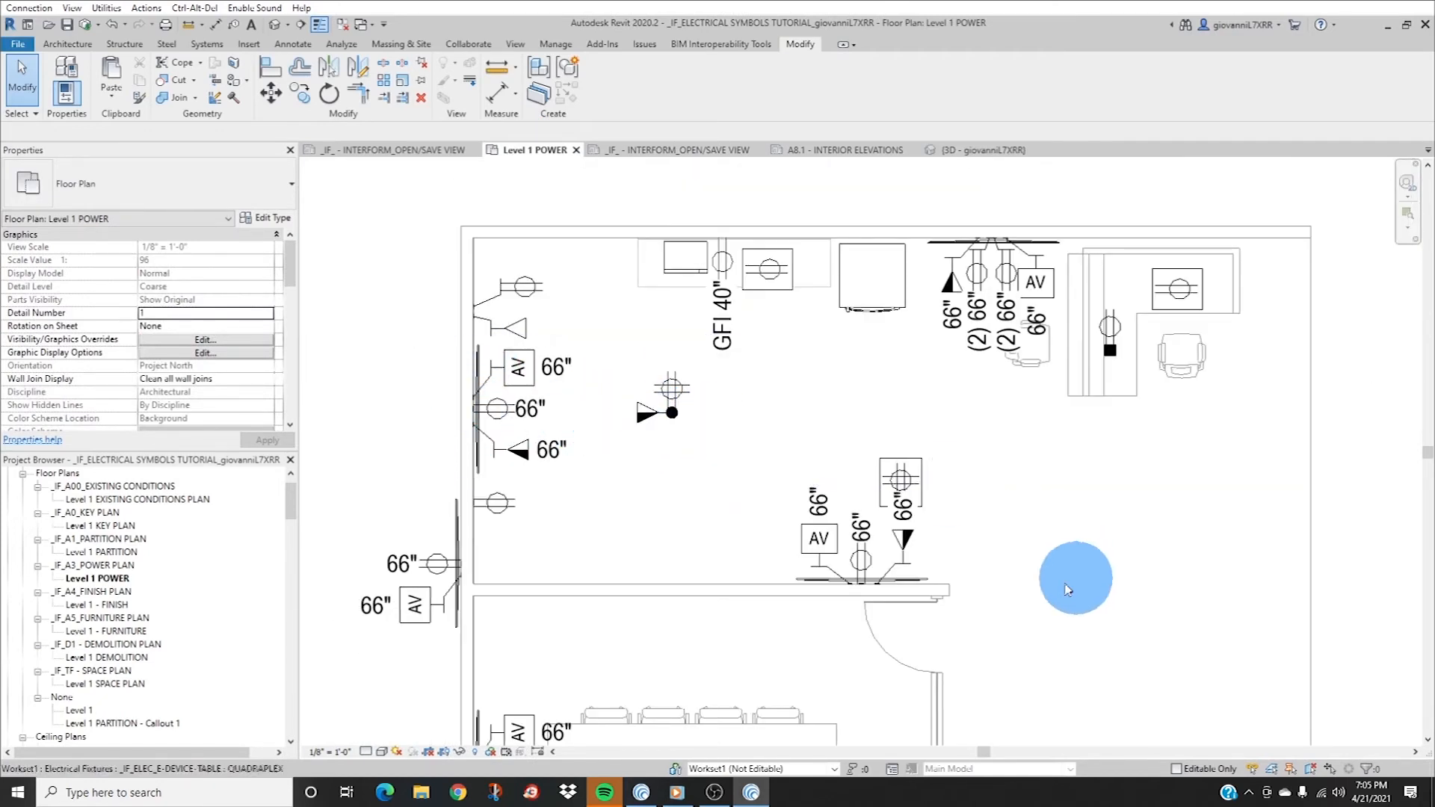
click(903, 468)
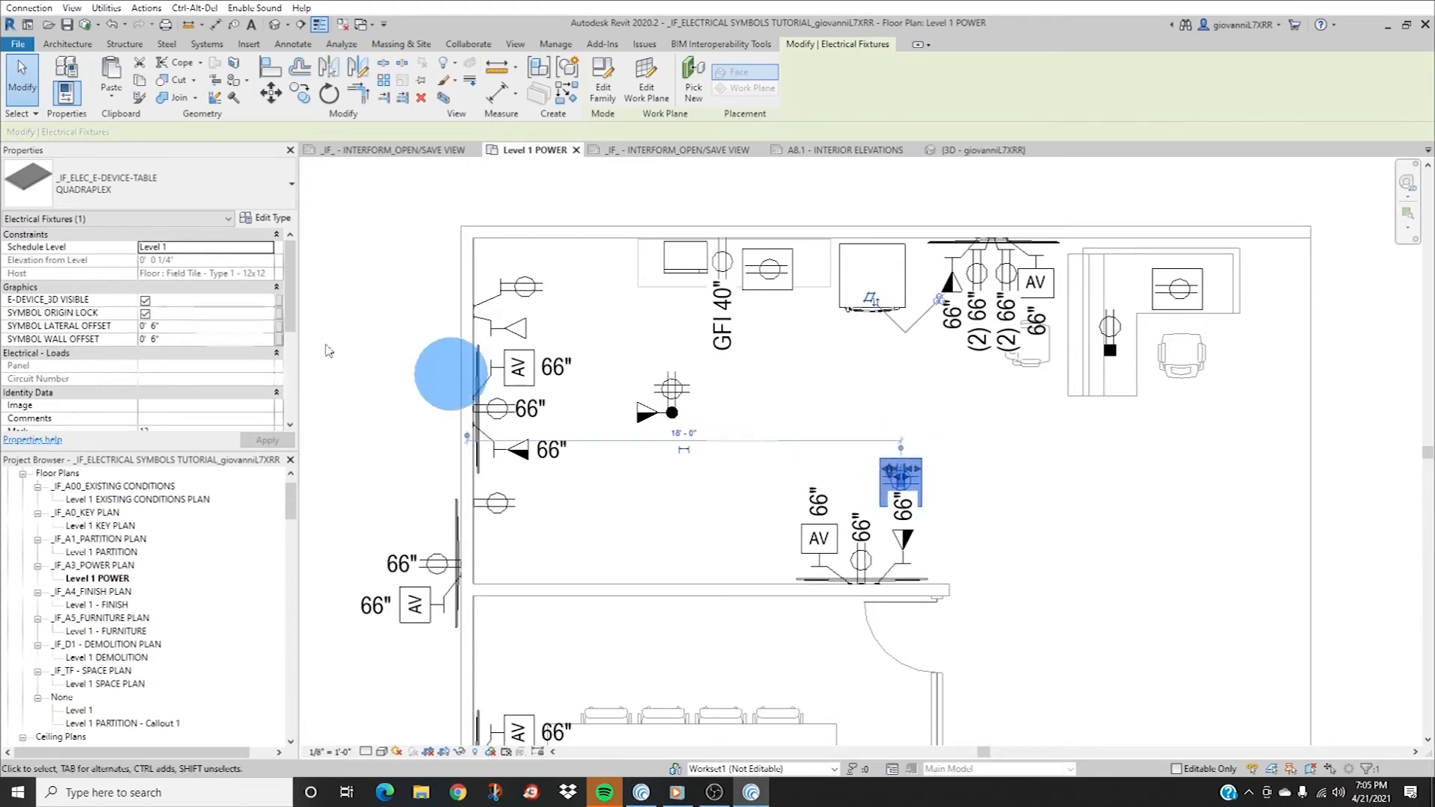
click(907, 492)
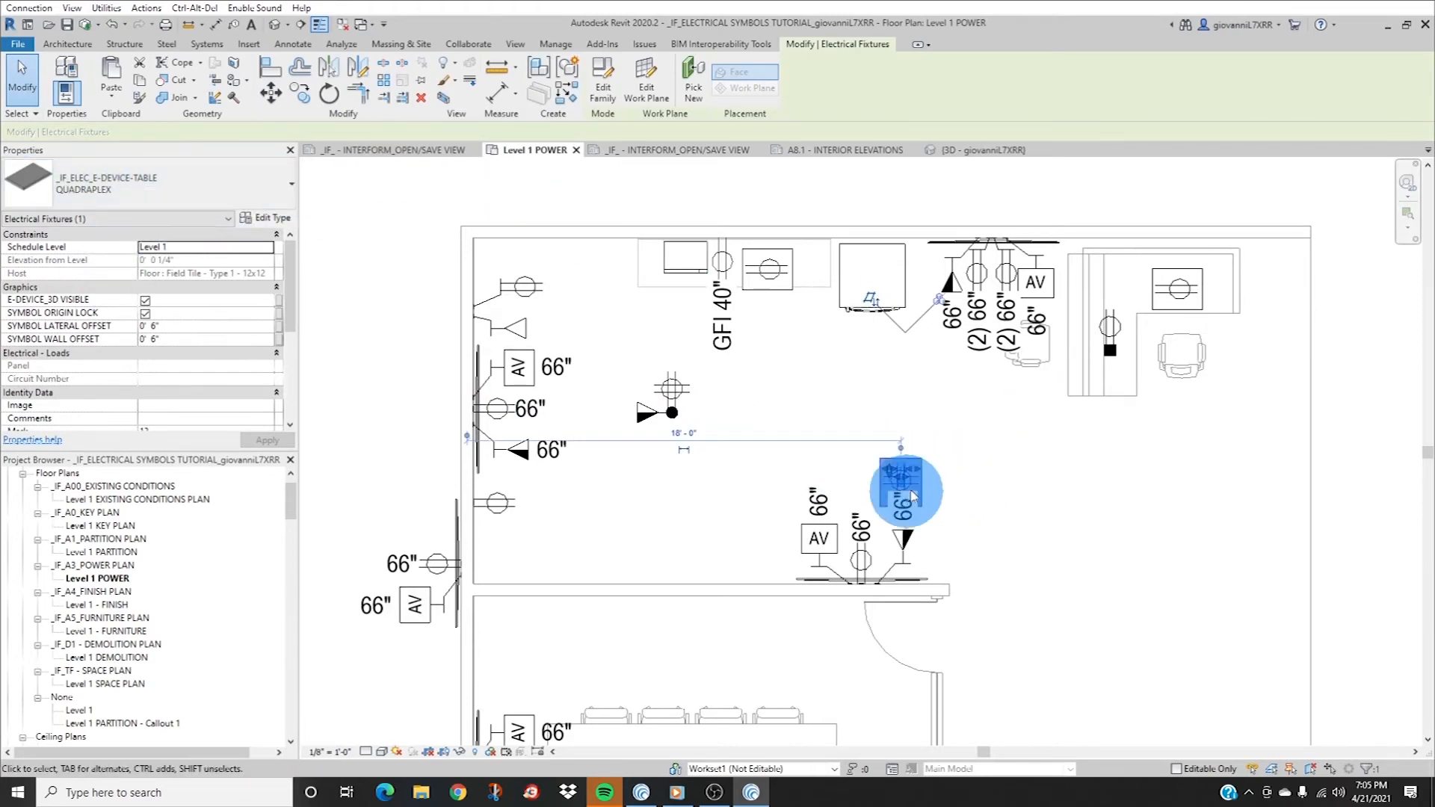
- Group the floor quadraplex and its coincident tele-data device as a model group named TYPICAL FLOOR DEVICE LAYOUT
click(666, 426)
scroll(666, 431, up, 3)
click(670, 400)
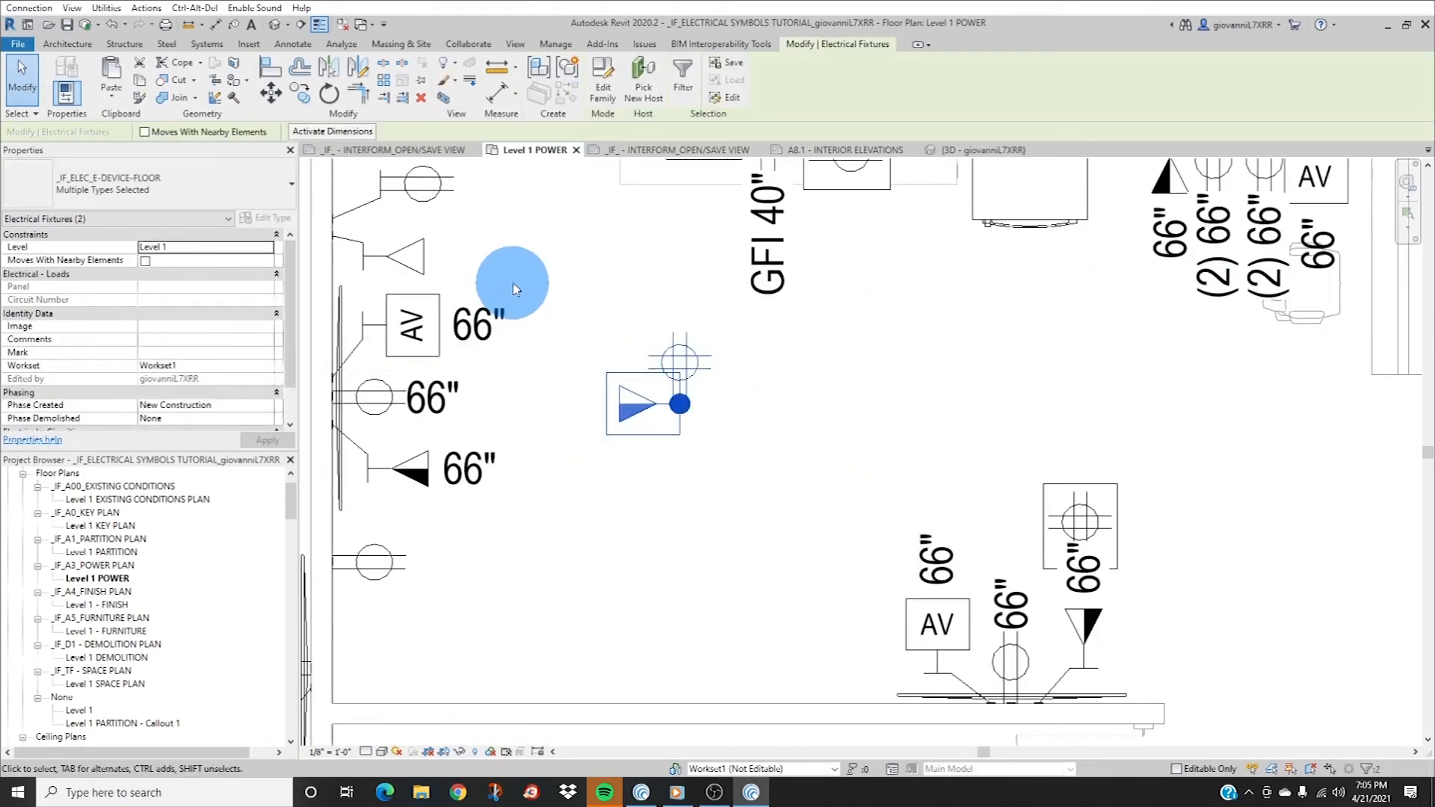
ctrl+click(682, 404)
scroll(688, 395, down, 3)
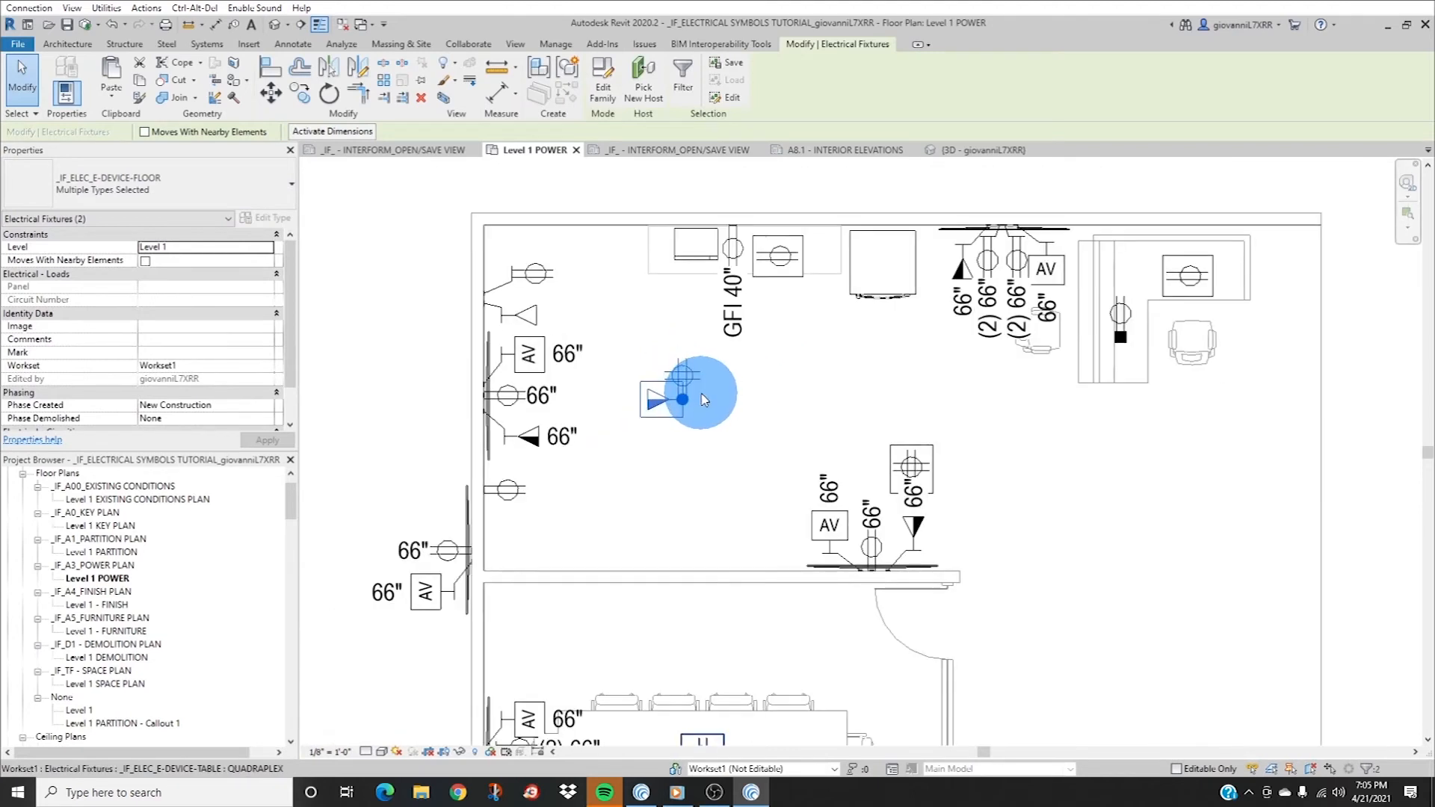
scroll(693, 391, up, 2)
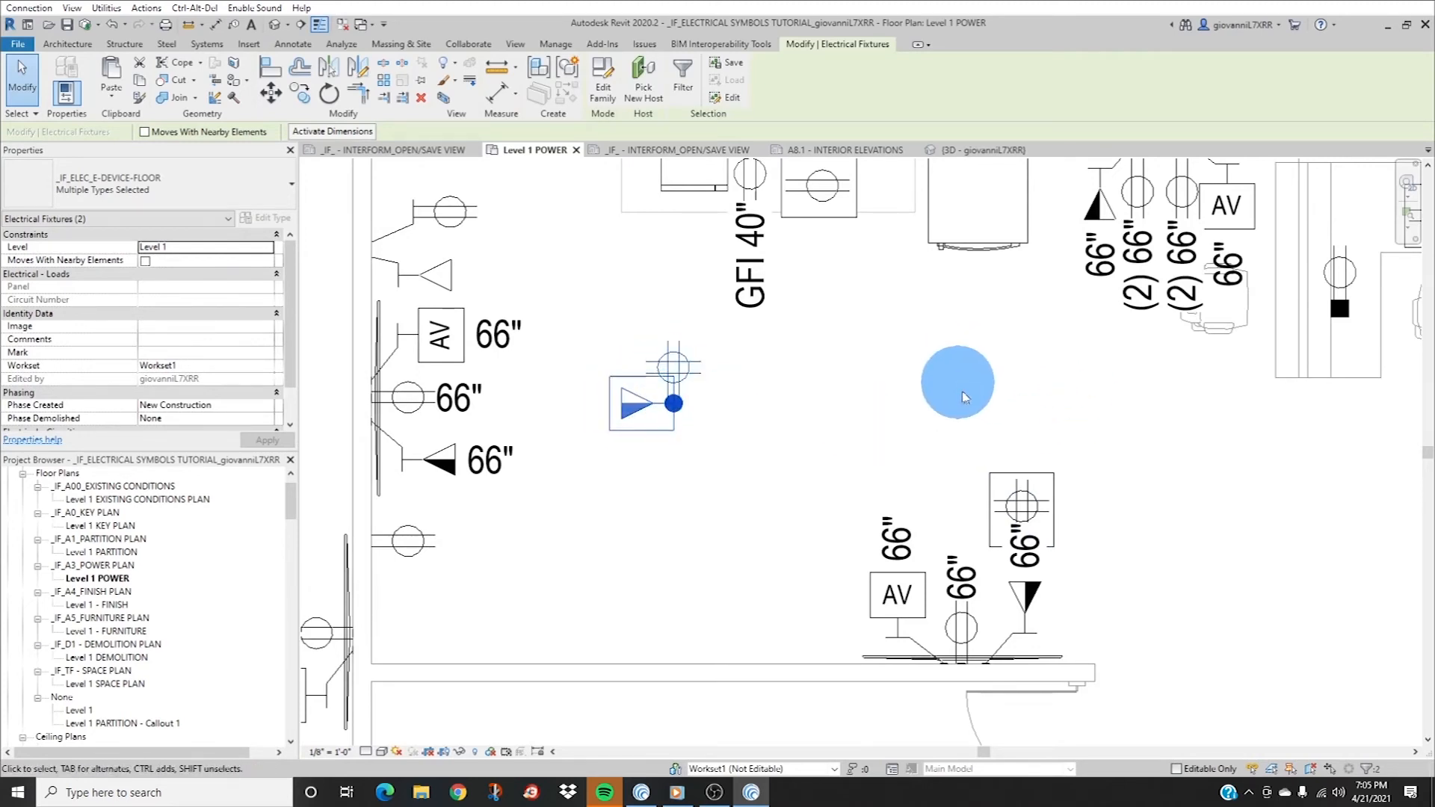
scroll(632, 426, down, 3)
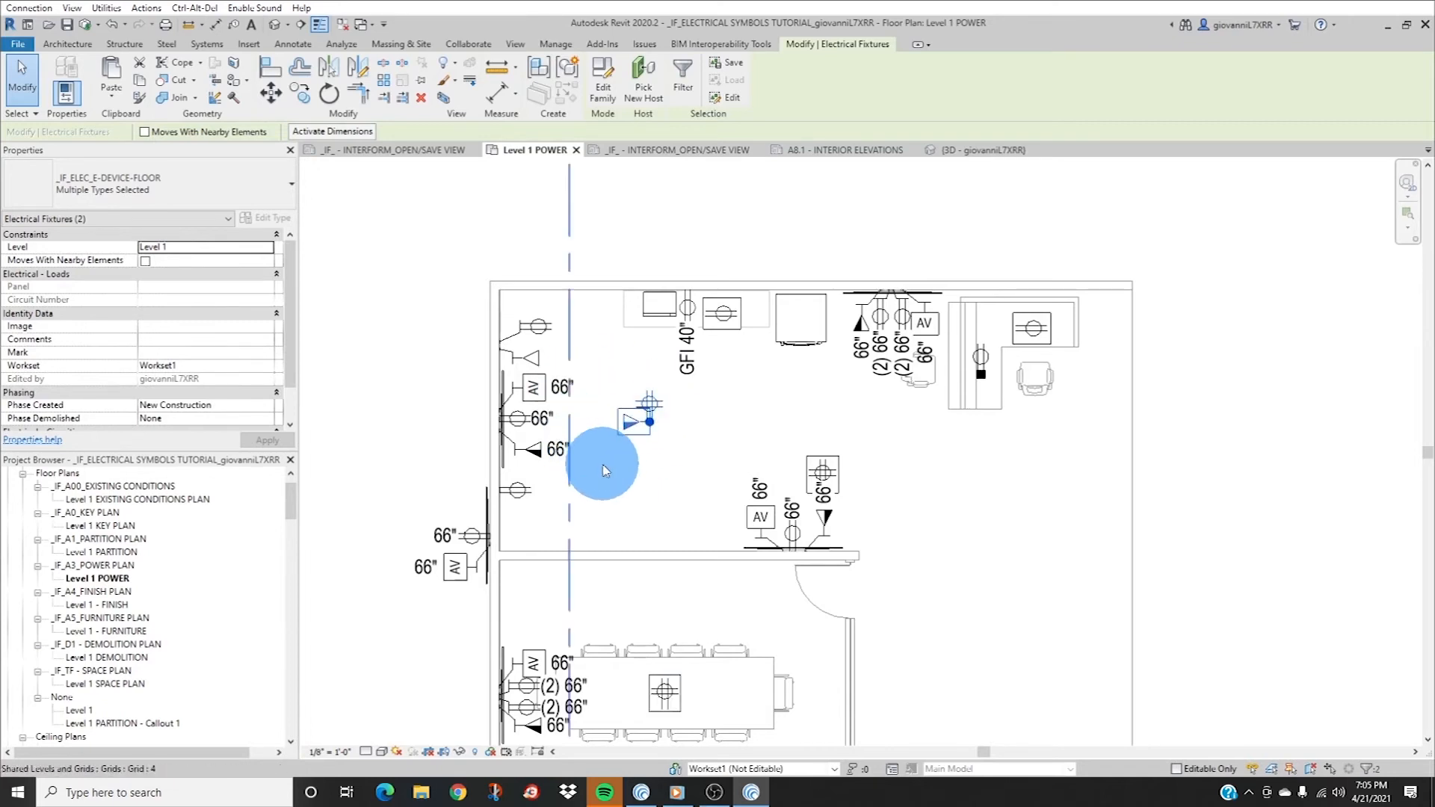
scroll(576, 481, up, 2)
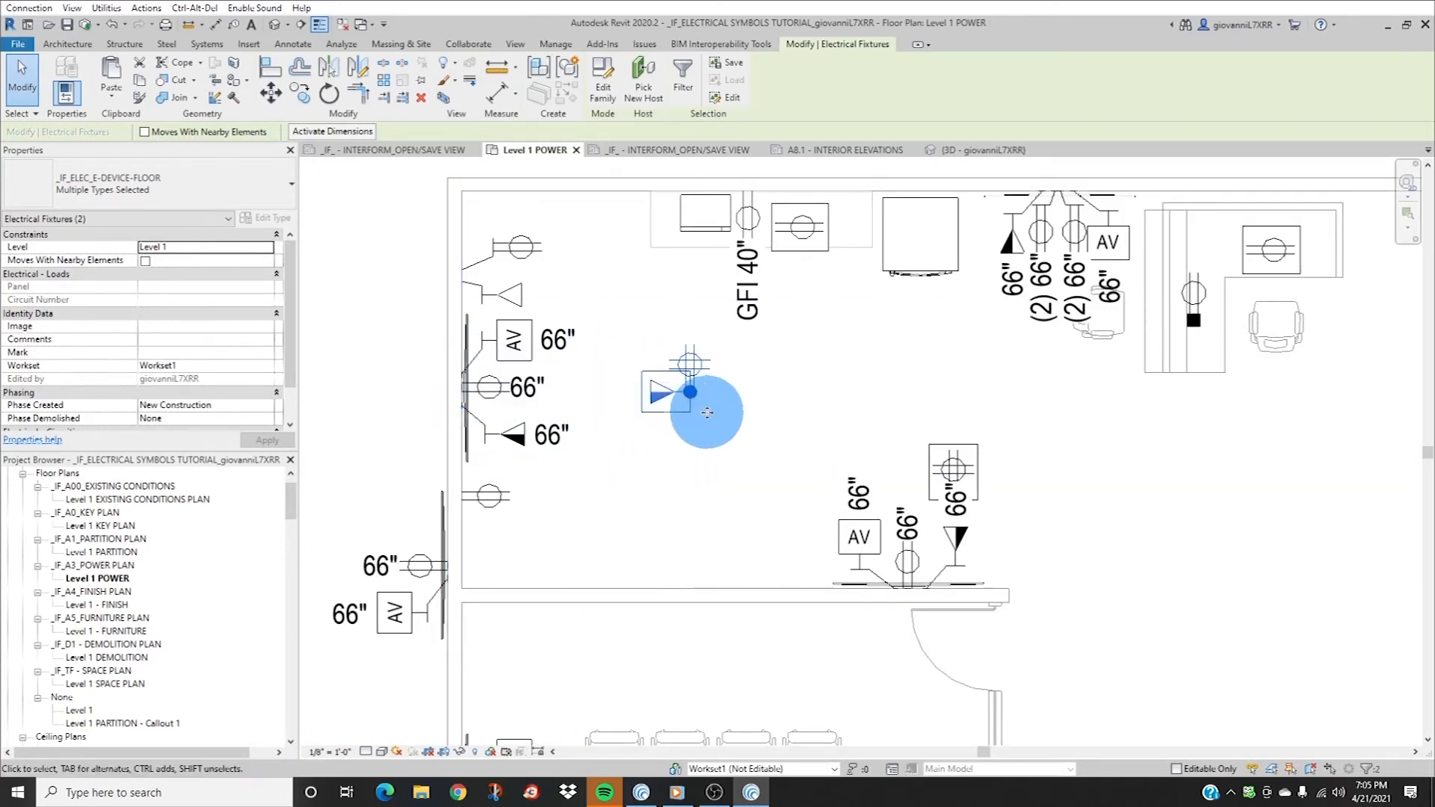
click(568, 71)
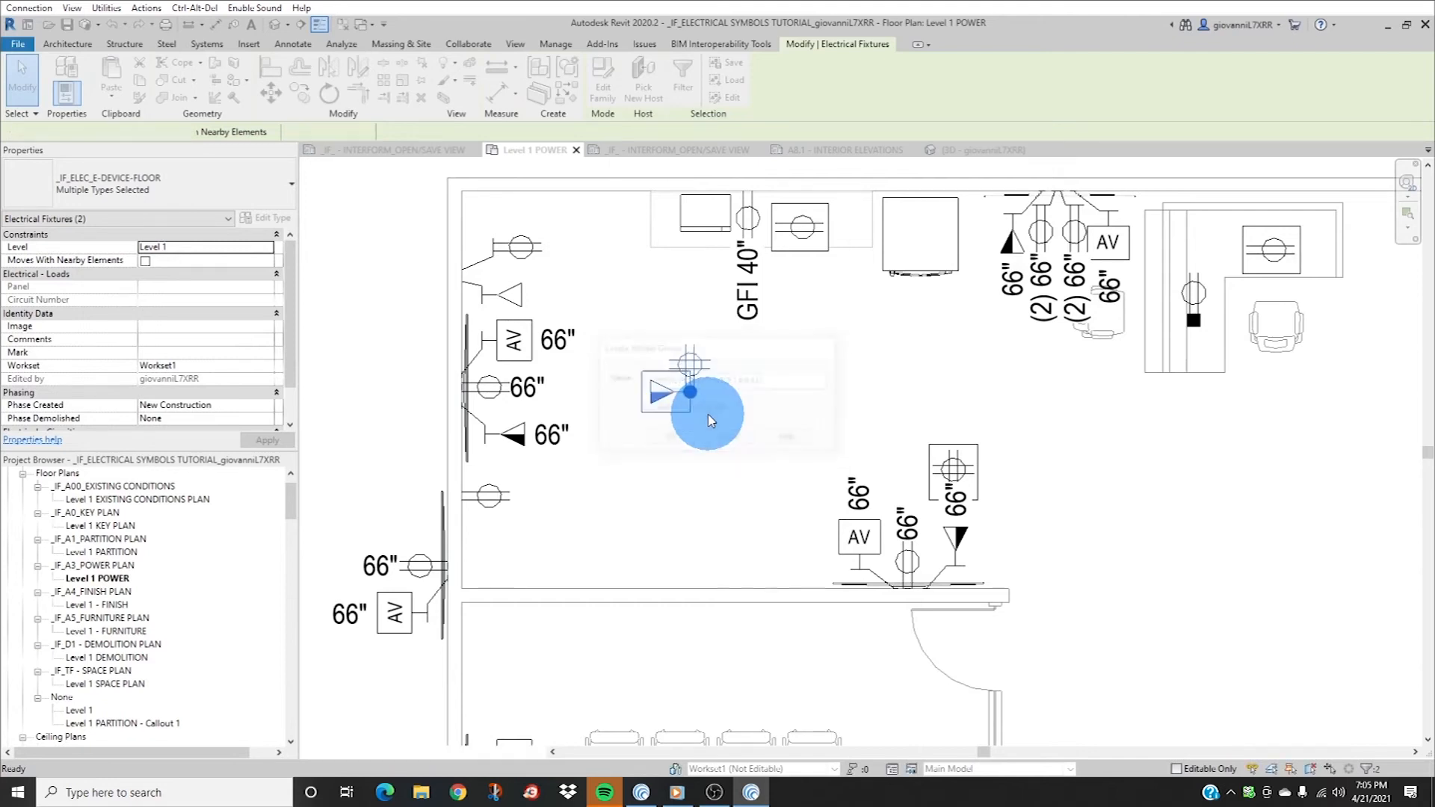
key(Return)
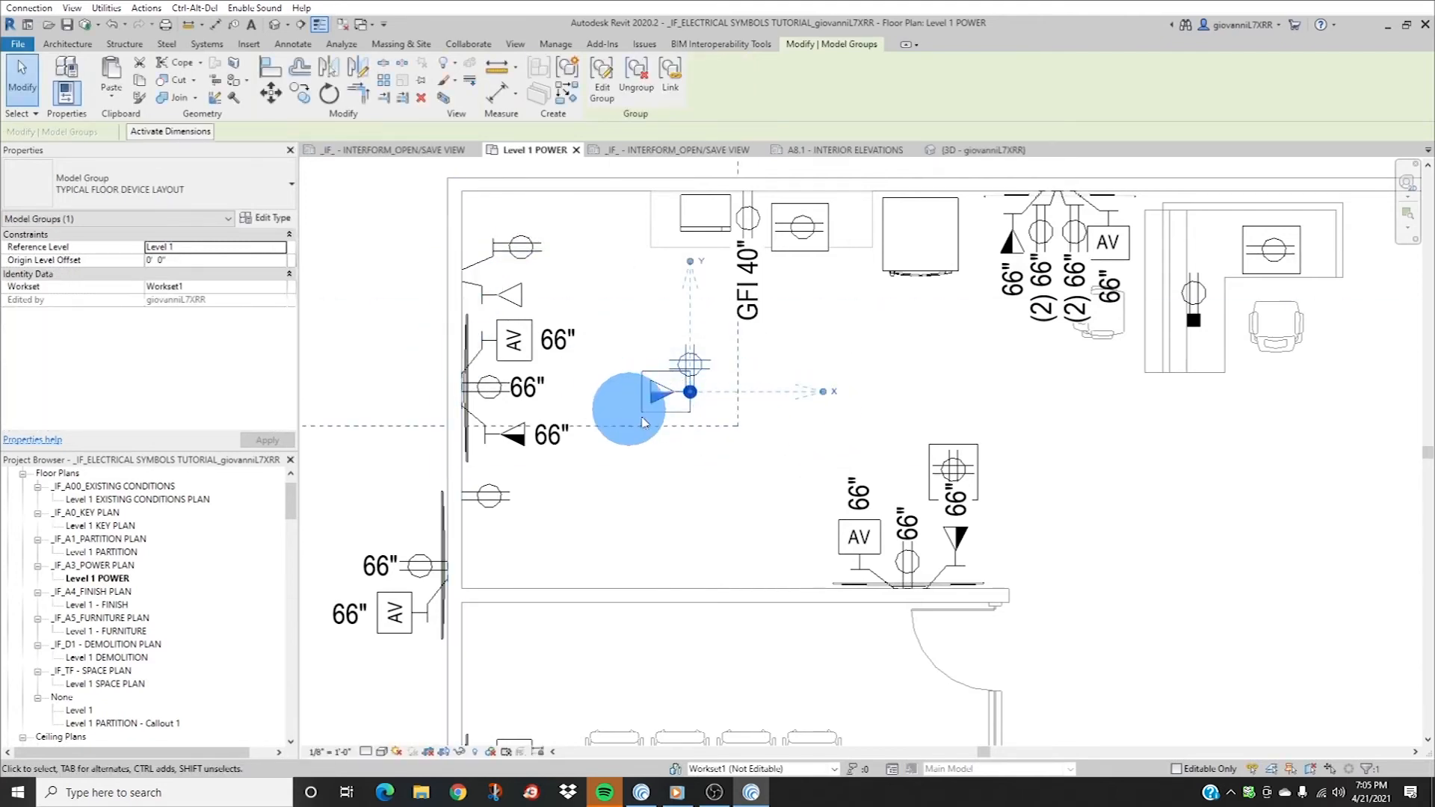
scroll(714, 438, down, 2)
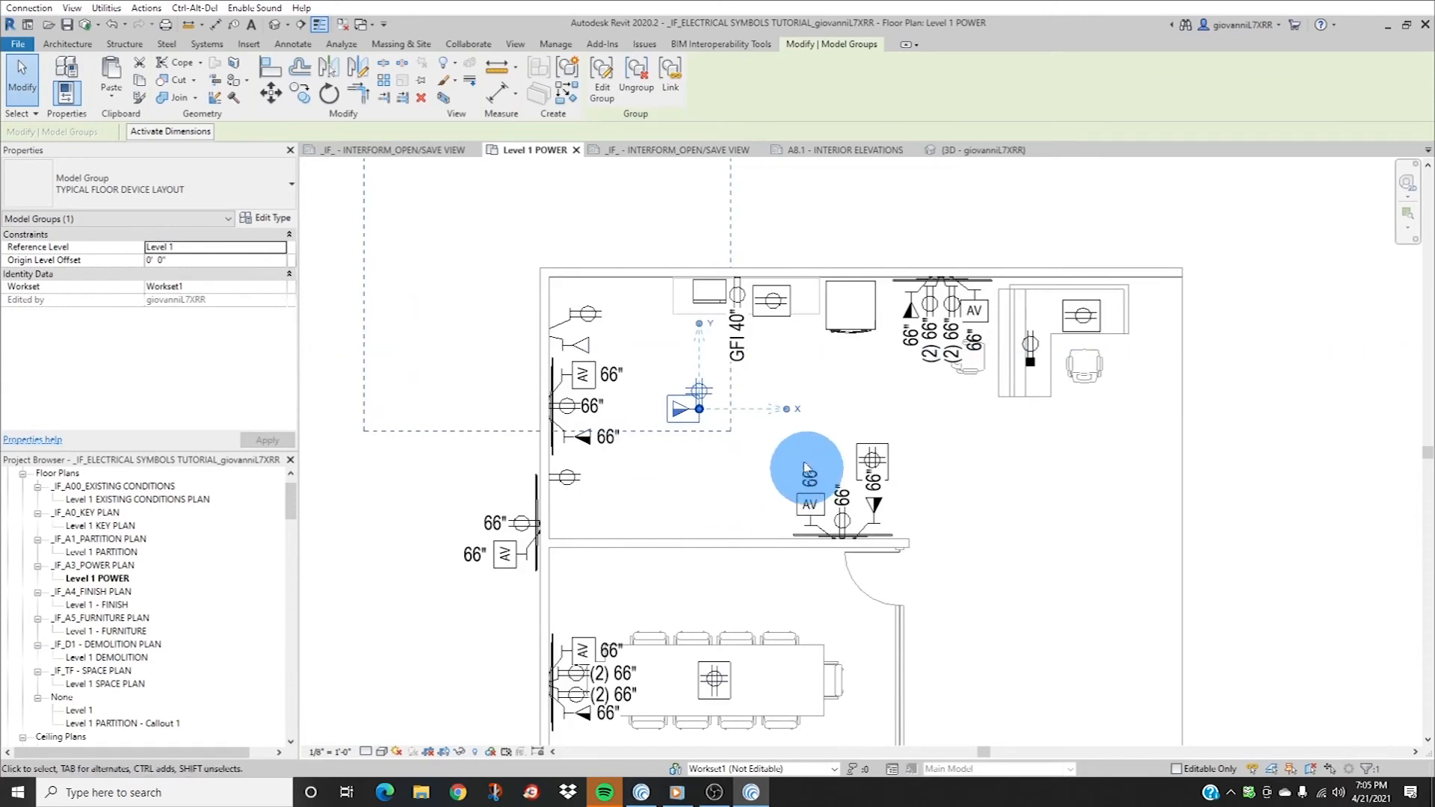
scroll(694, 407, up, 3)
click(769, 521)
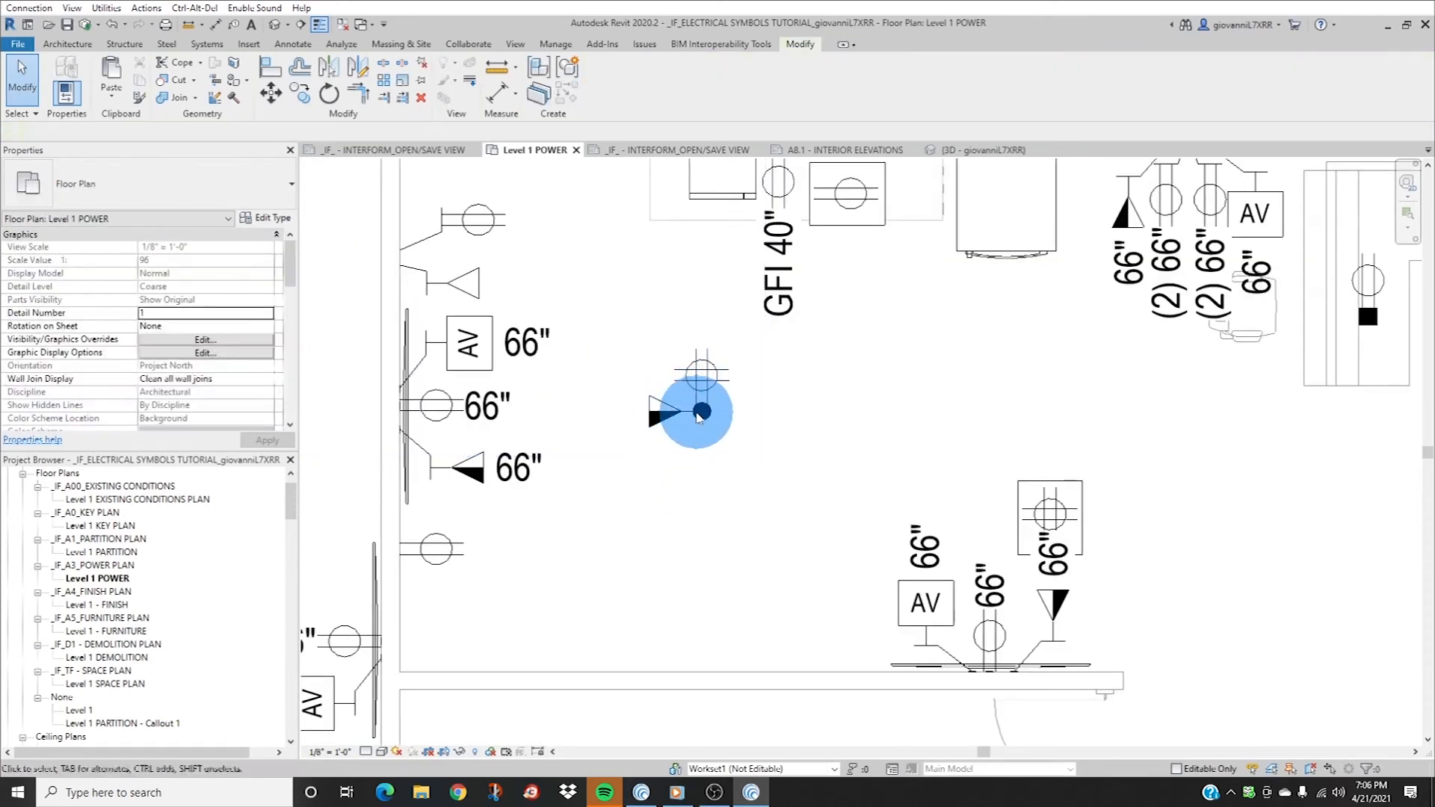
- Copy the TYPICAL FLOOR DEVICE LAYOUT group 8' horizontally toward the workstation side of the room
click(699, 417)
click(300, 91)
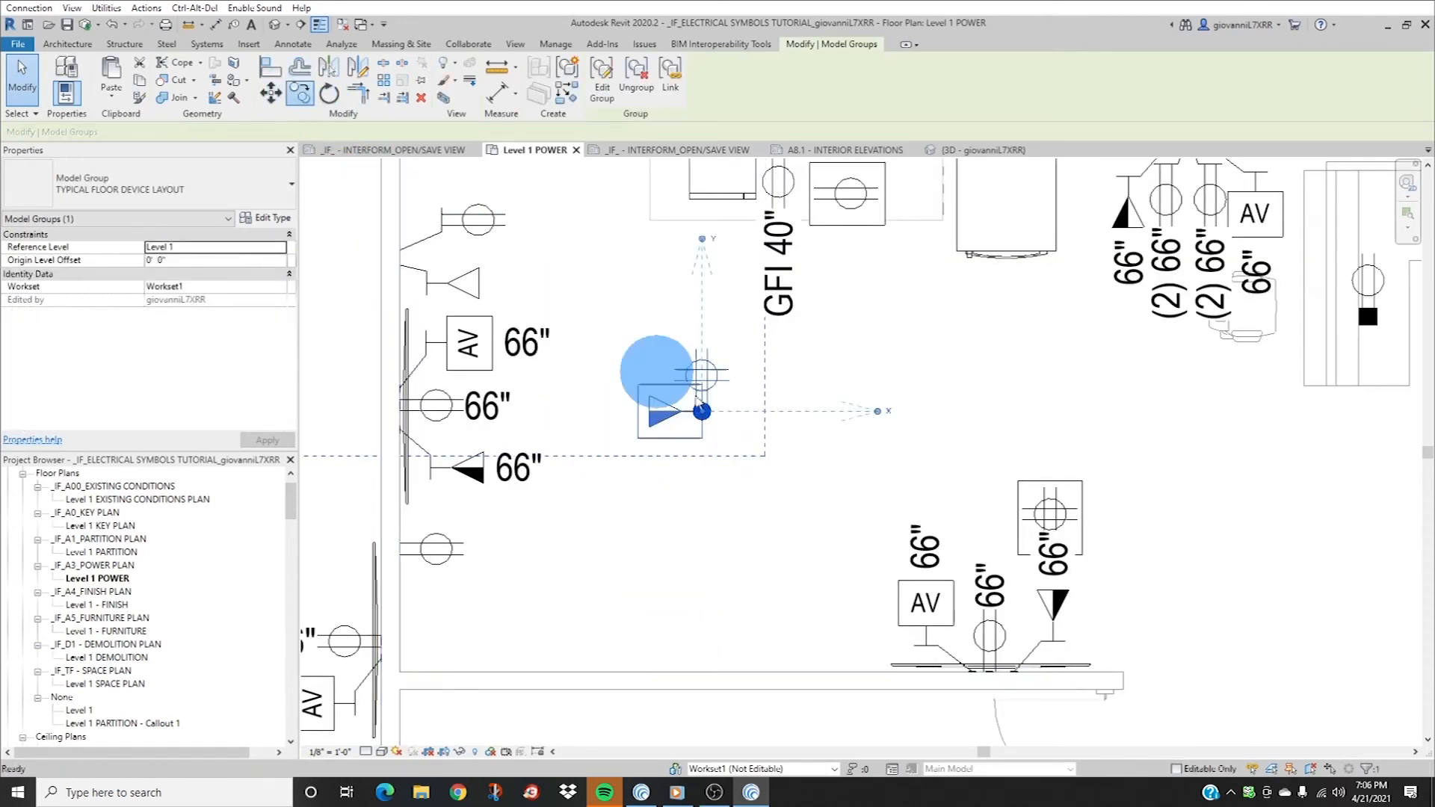
click(739, 420)
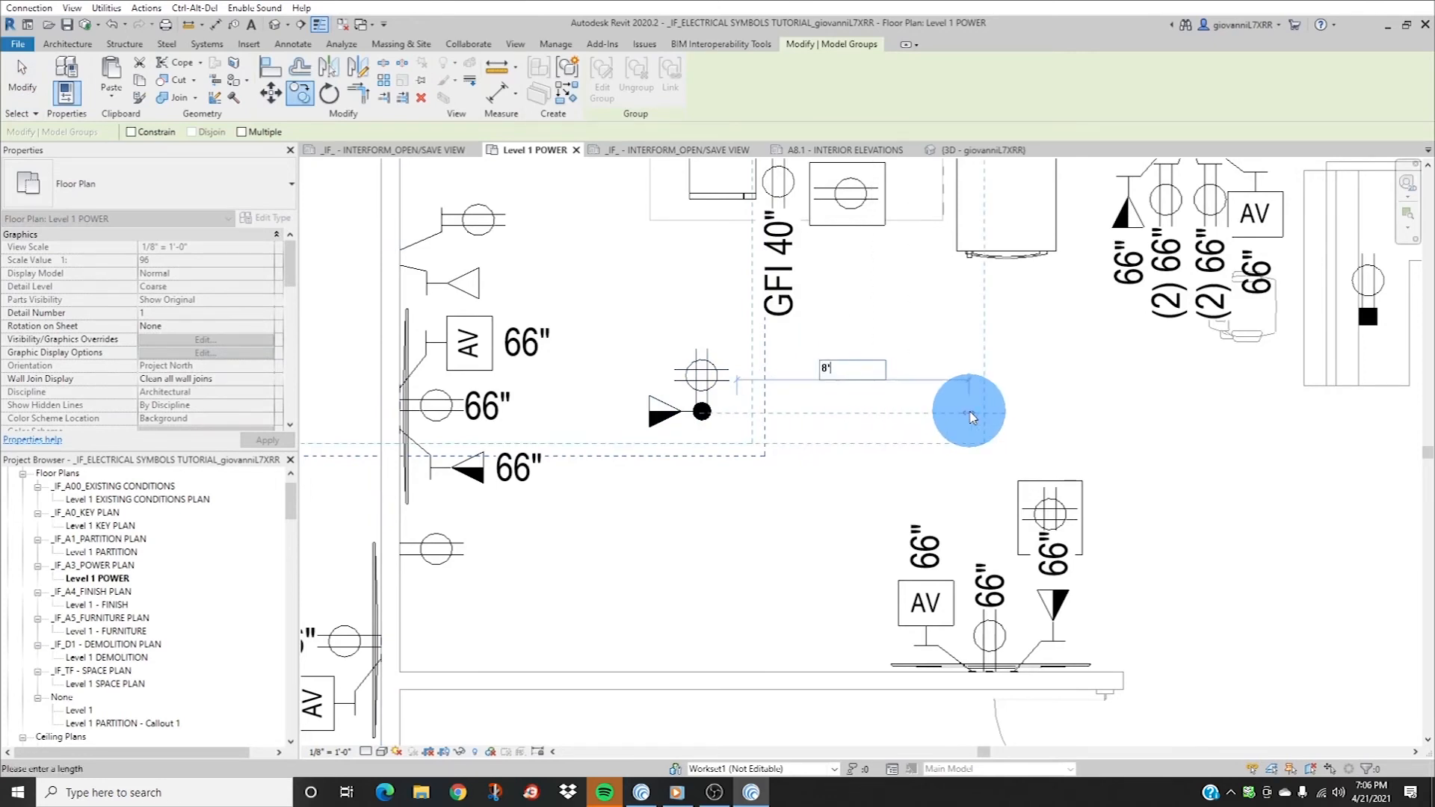
key(Return)
key(Escape)
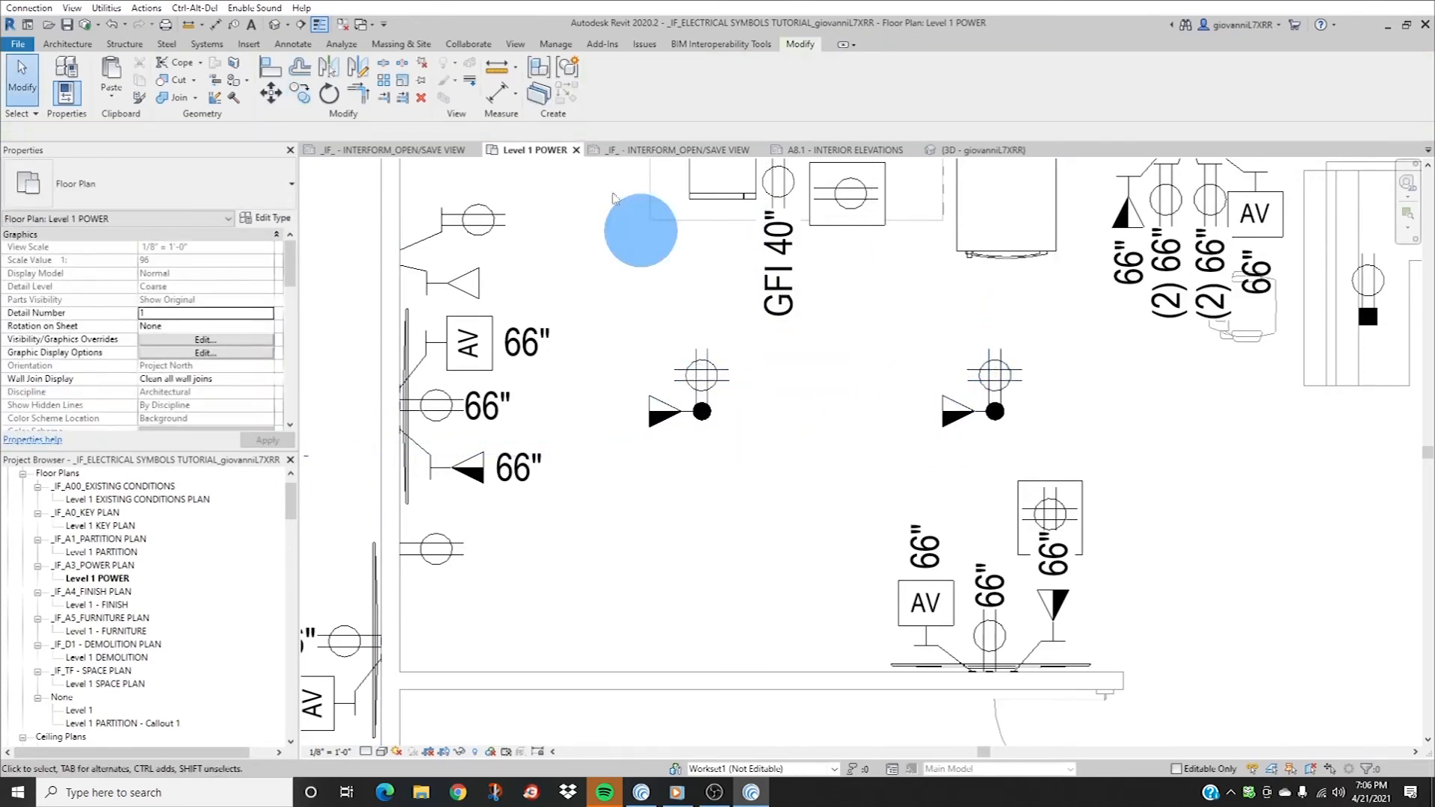
- Inspect the original and copied floor device groups in the 3D view, and return to the Level 1 POWER plan
click(964, 149)
shift+middle_drag(687, 501, 754, 612)
scroll(760, 468, up, 6)
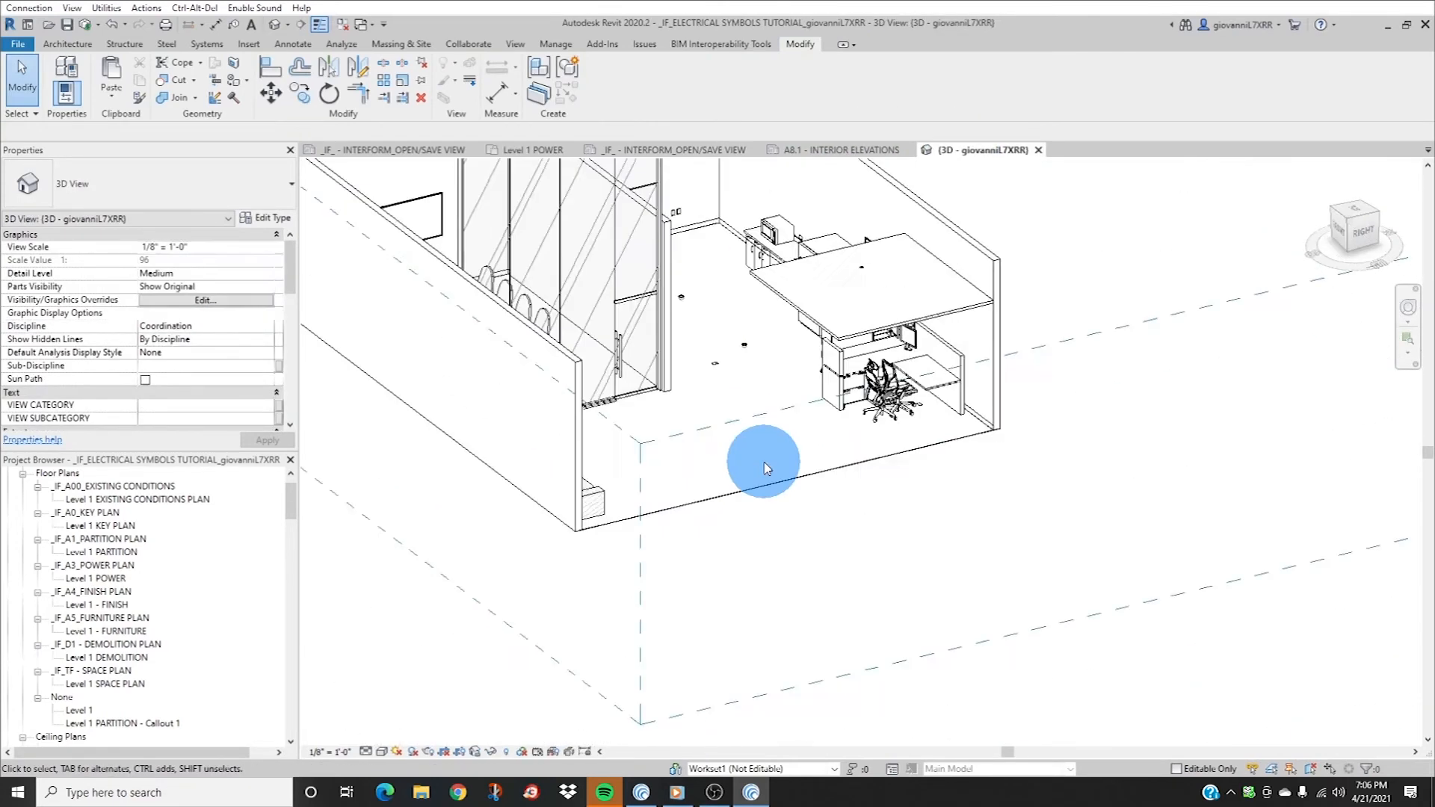
middle_drag(627, 222, 657, 447)
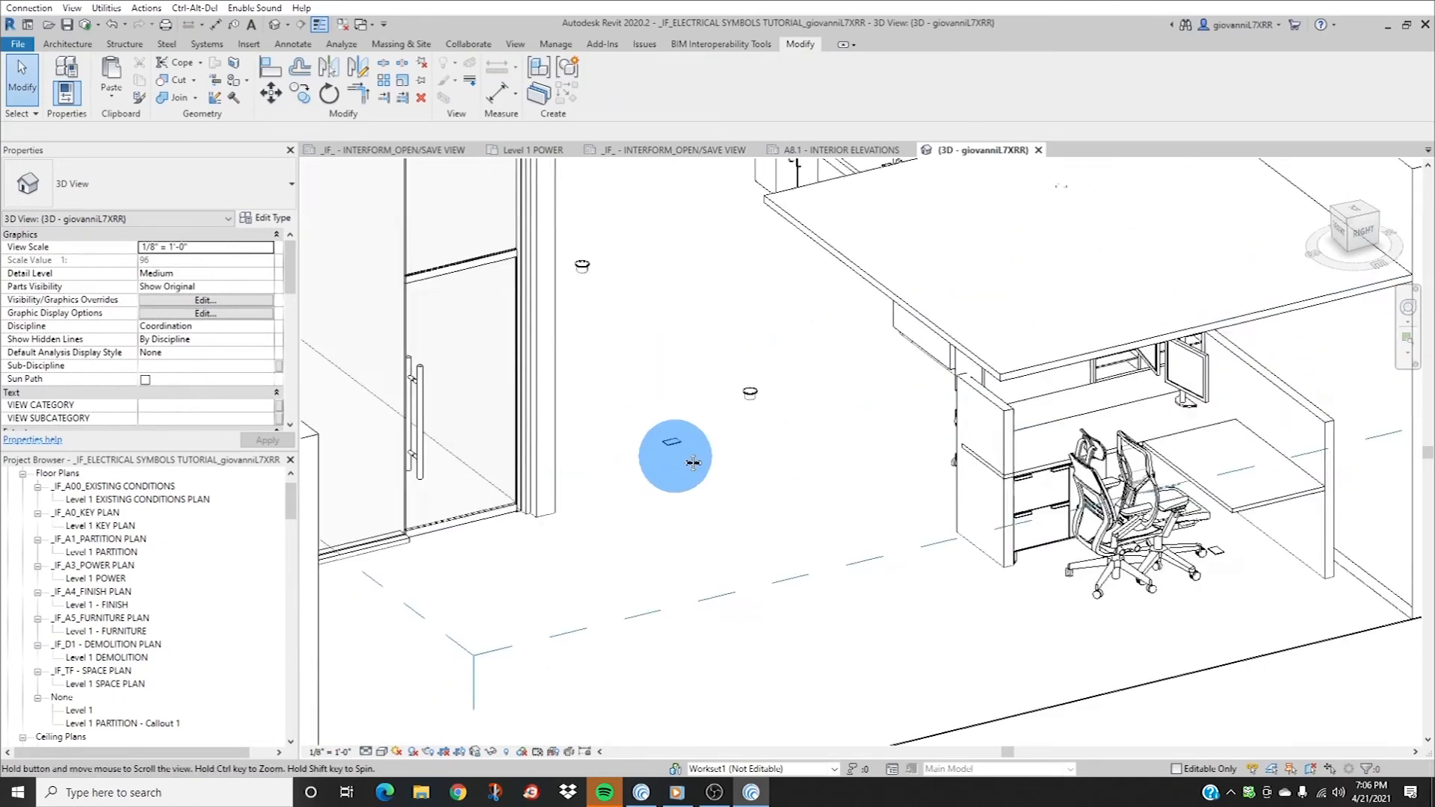
click(867, 152)
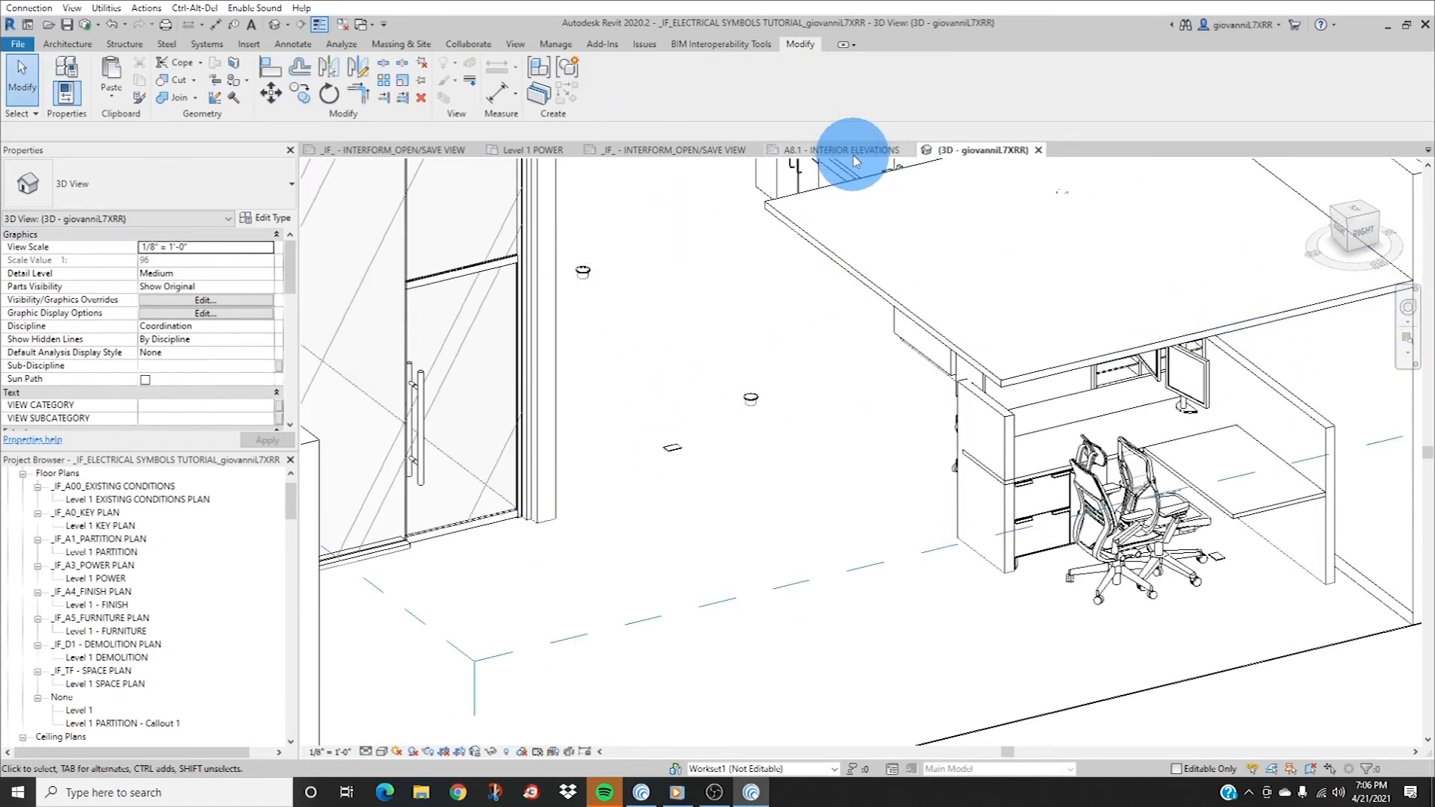
click(688, 152)
click(516, 150)
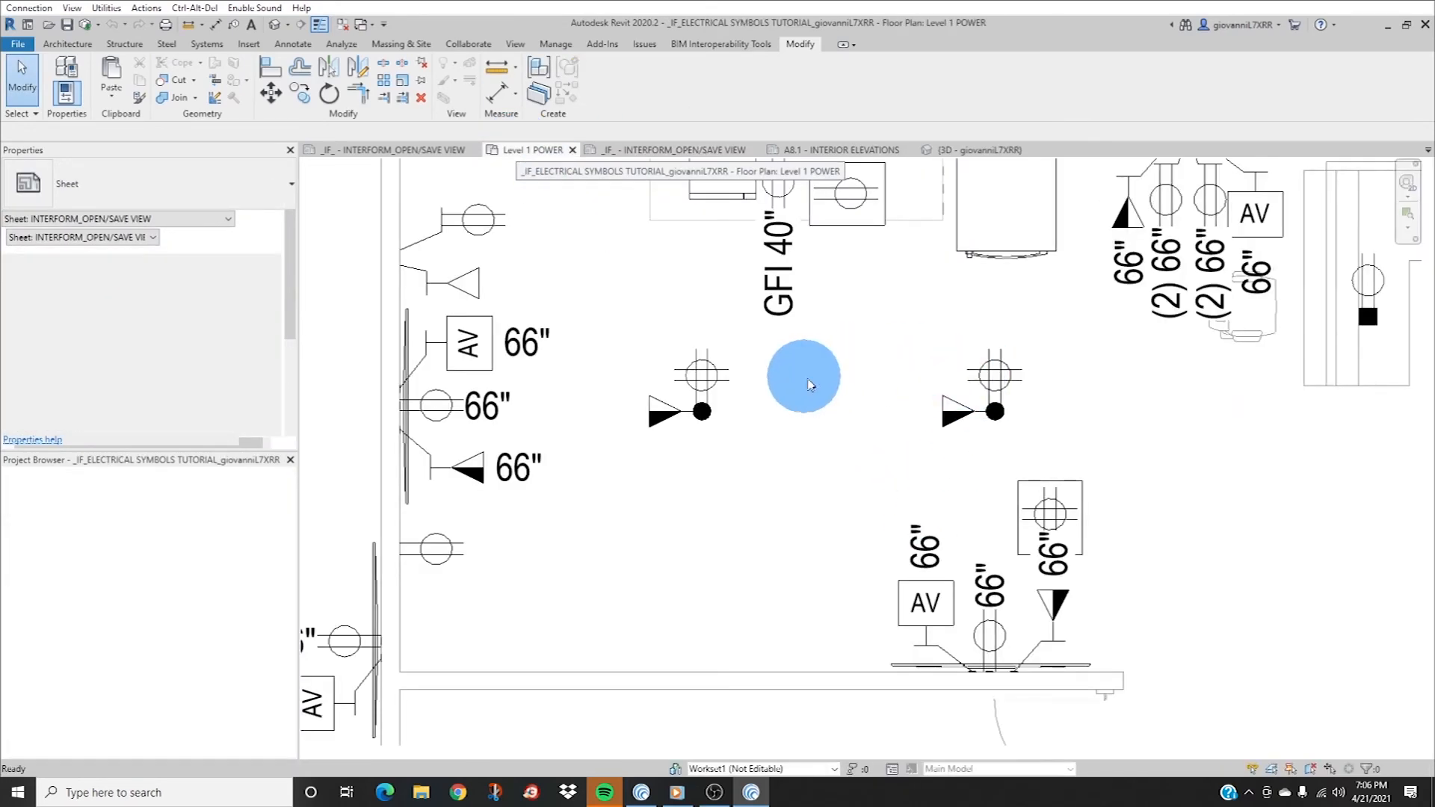
- Close the other open project without saving it and relinquish all its elements and worksets
scroll(815, 376, down, 2)
click(987, 409)
scroll(948, 406, up, 2)
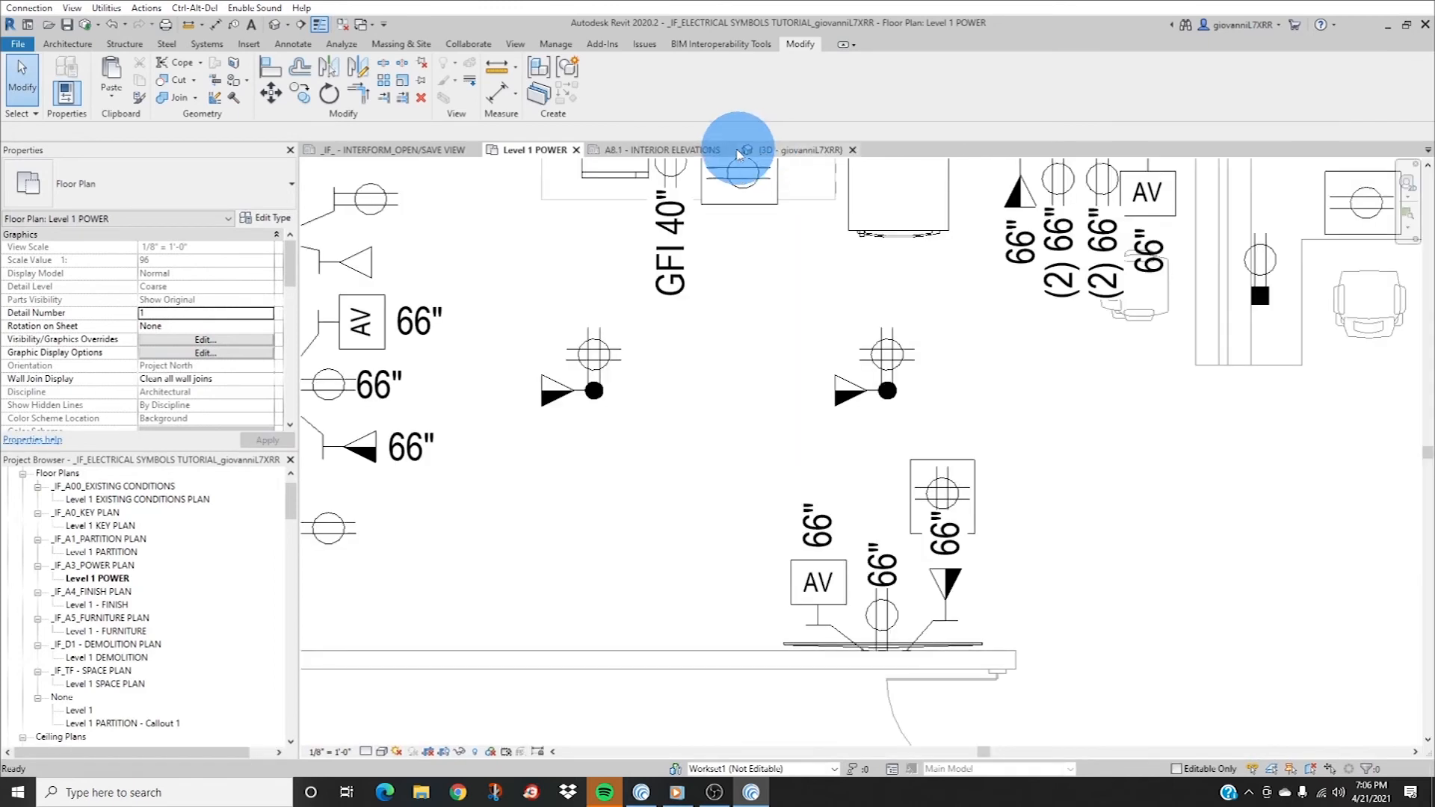
click(730, 151)
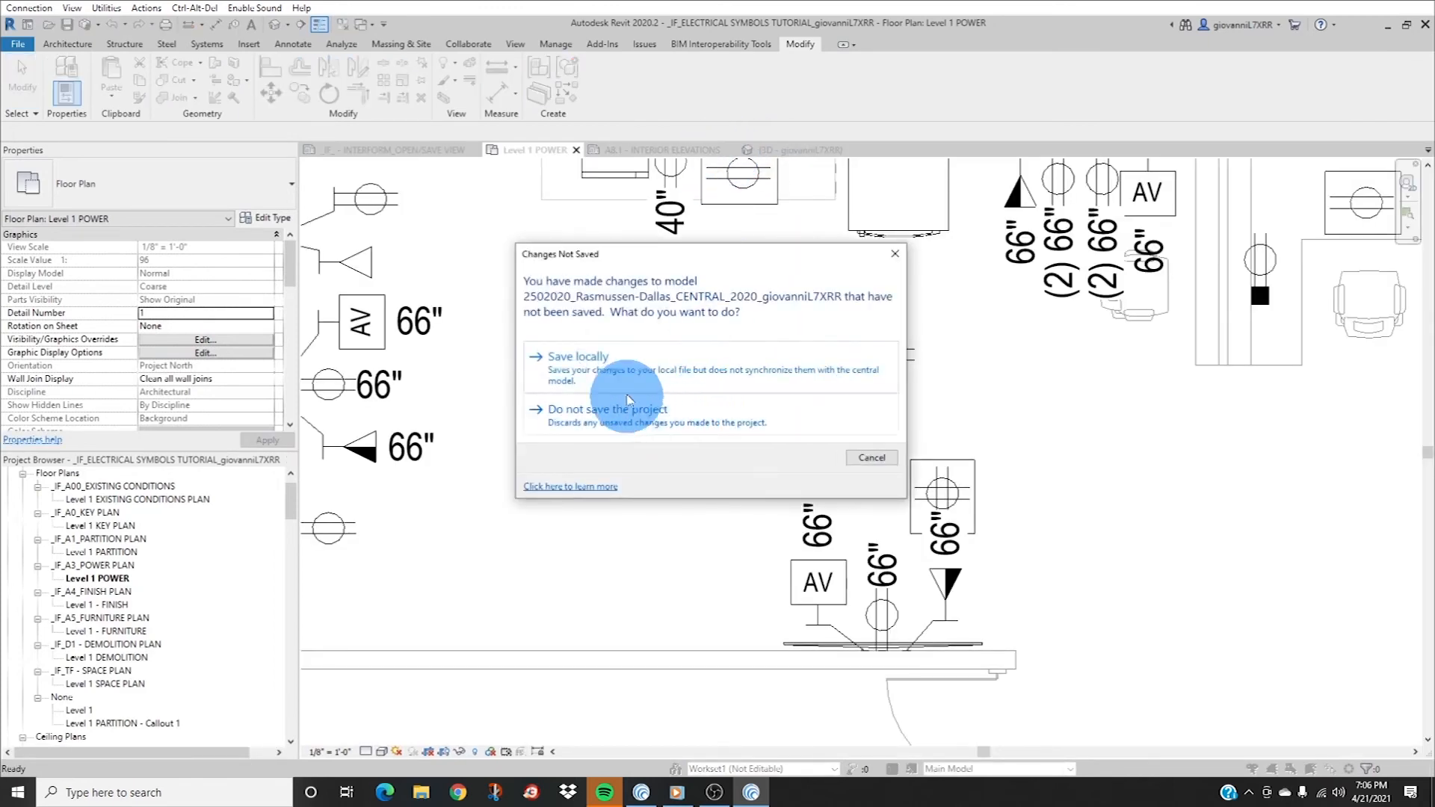
click(600, 416)
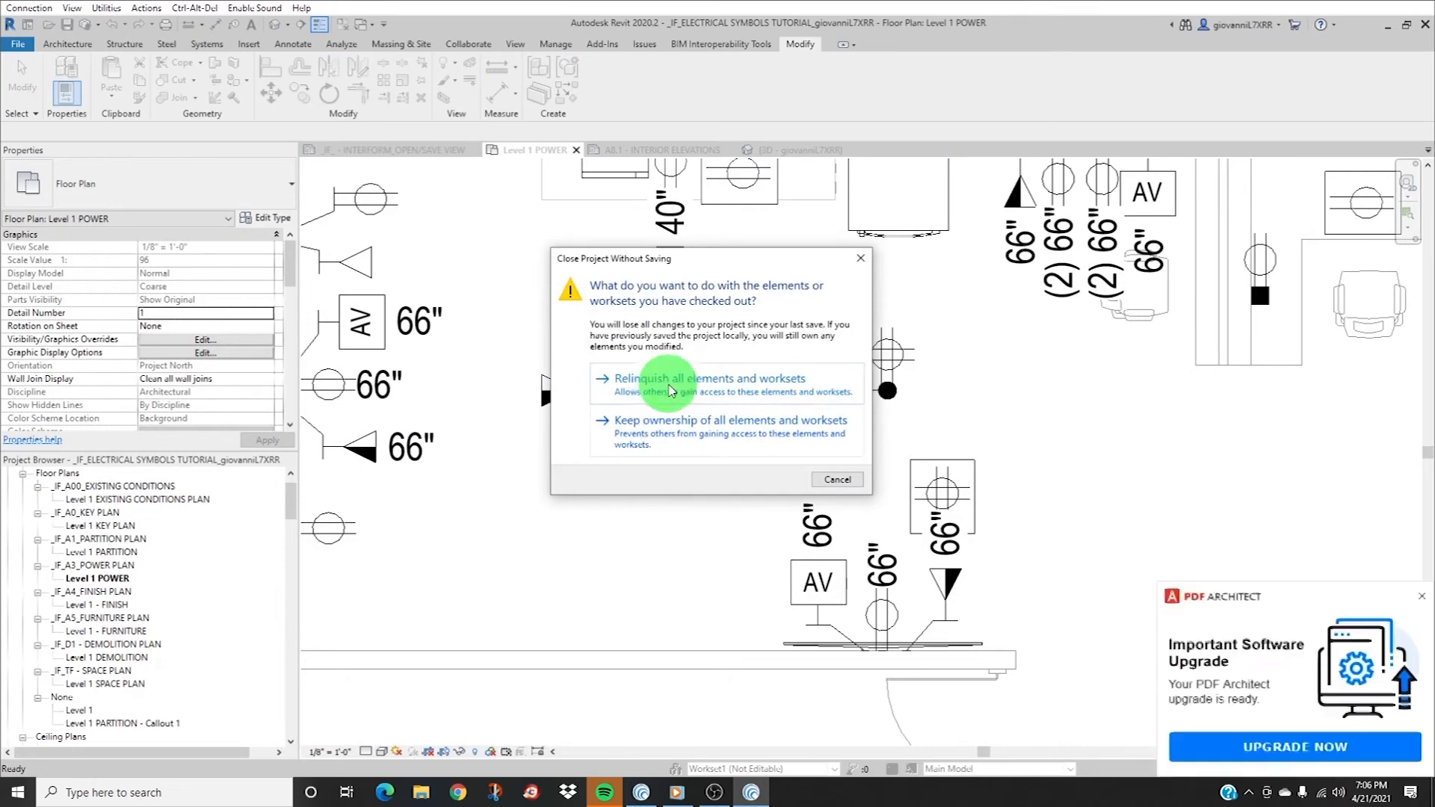
click(627, 378)
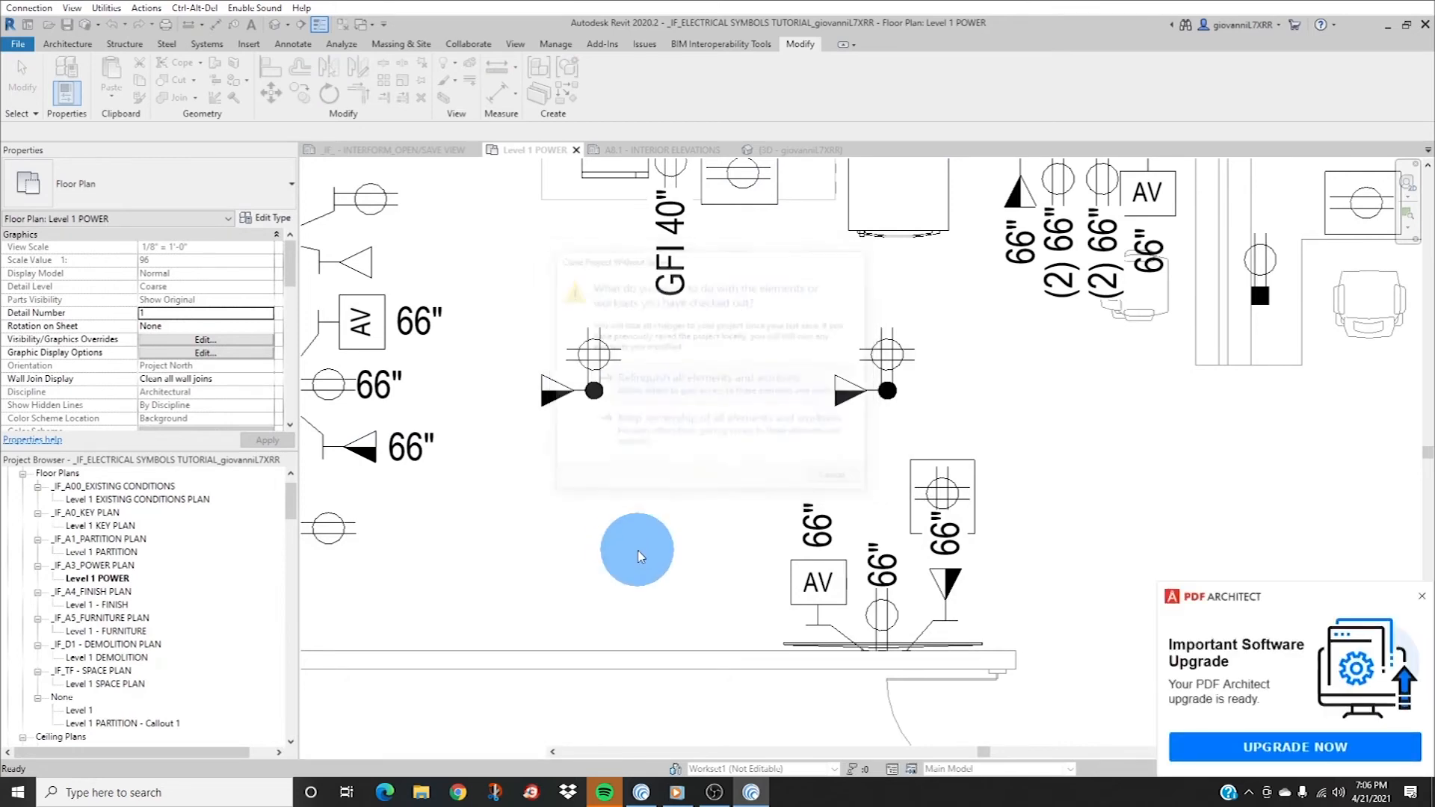
- Duplicate the group type of the original floor device group, nearest the TV wall, as TYPICAL FLOOR DEVICE LAYOUT 2
click(1422, 596)
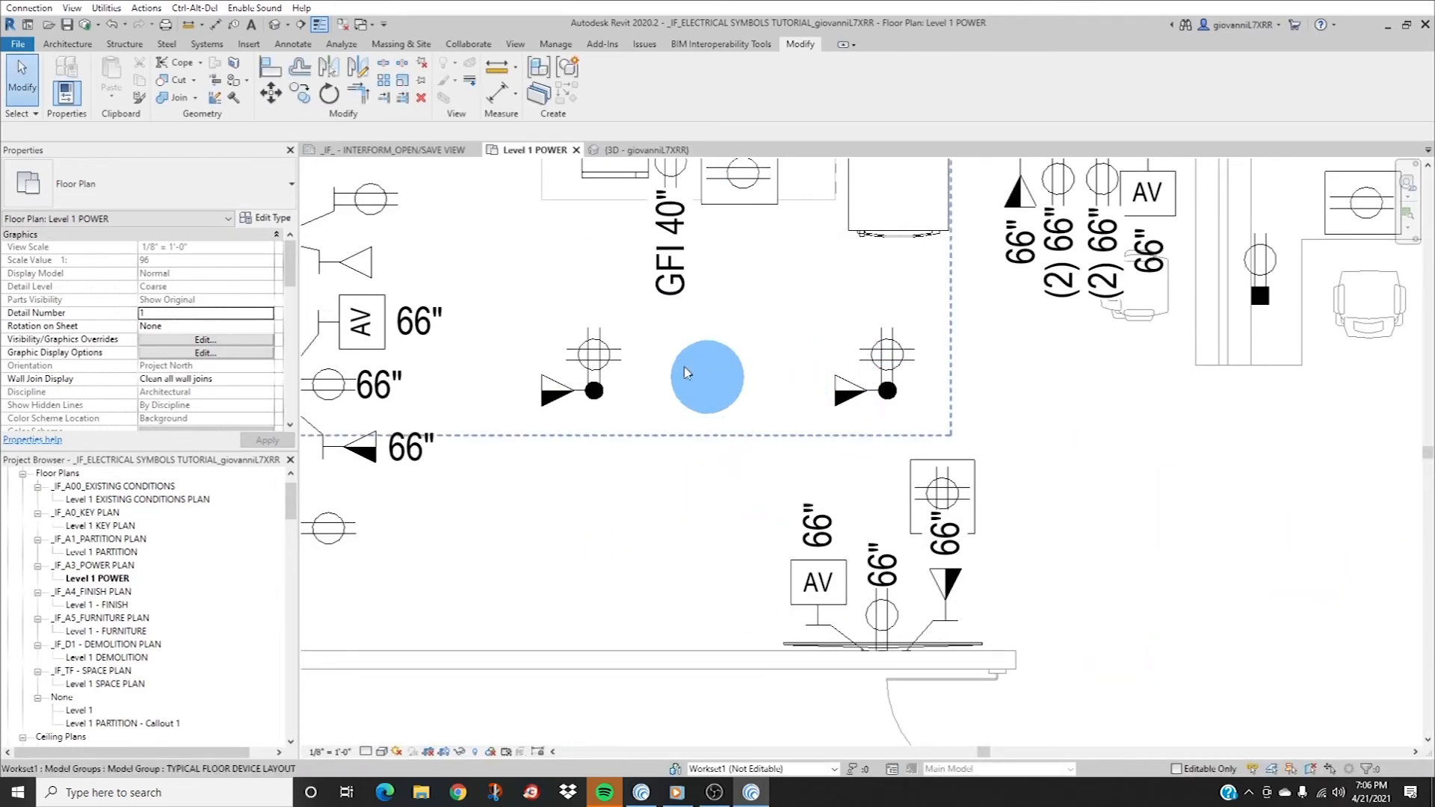
click(590, 367)
click(271, 218)
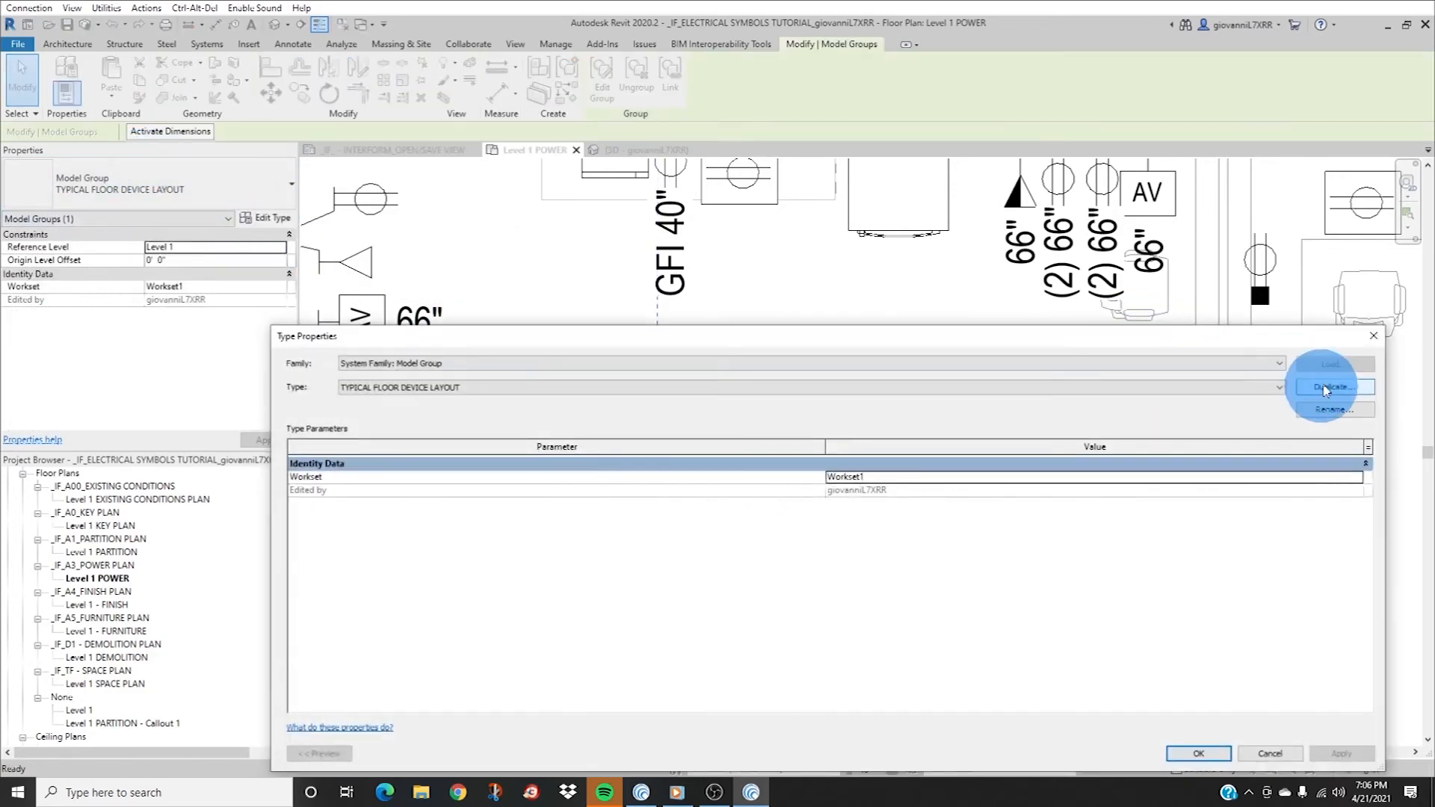
click(1325, 389)
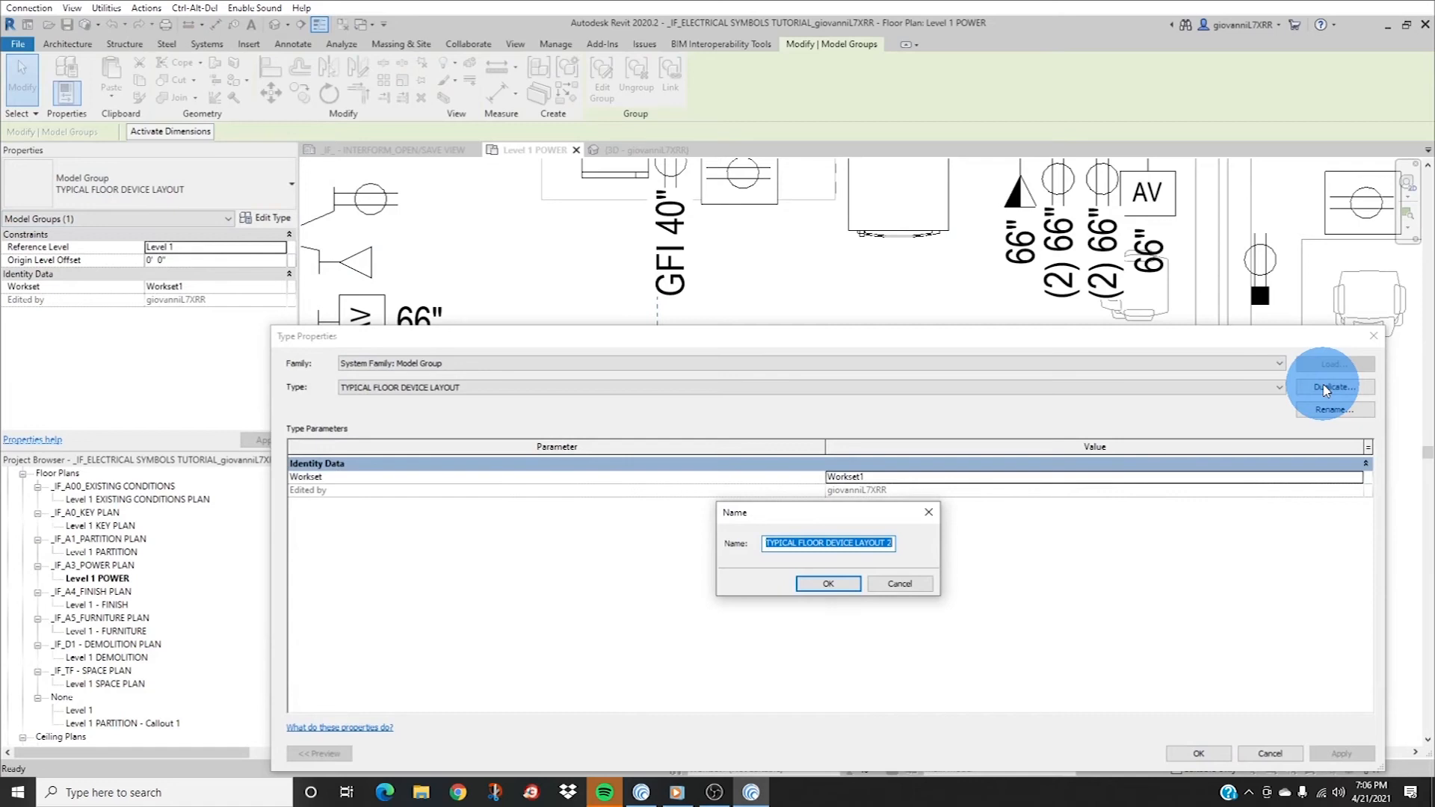
key(Return)
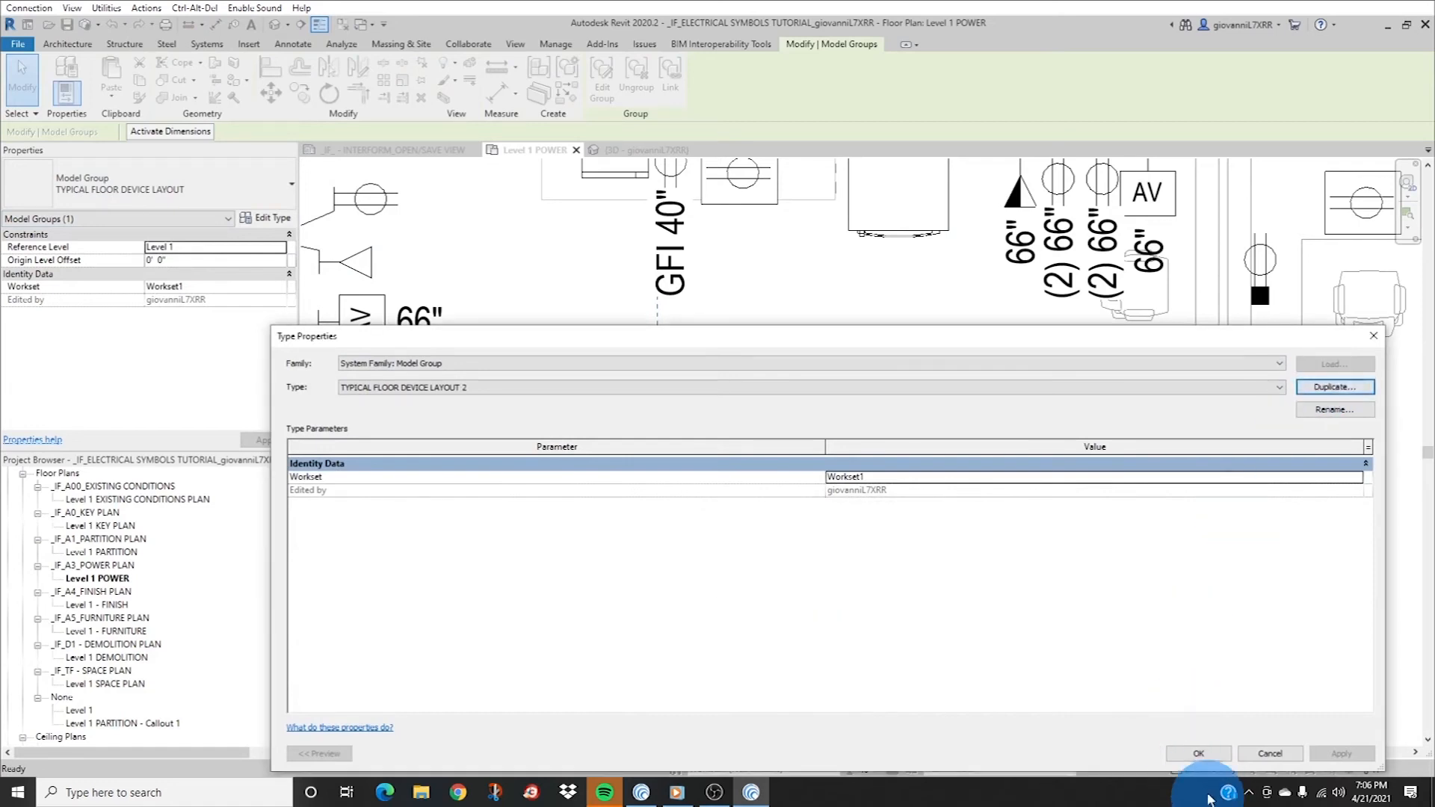
click(1200, 754)
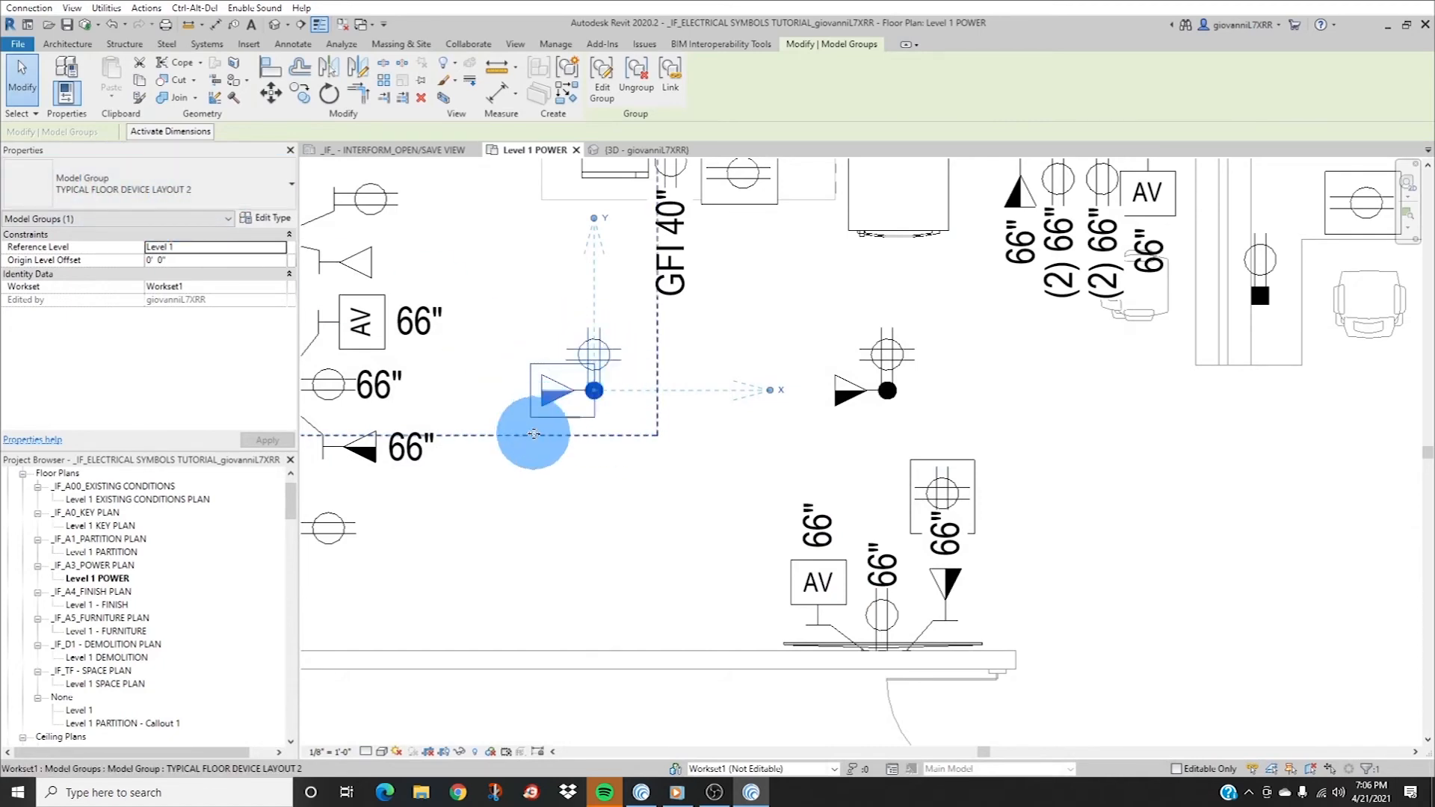
- Check the type properties of the copied floor device group against the original group, without changing them
click(888, 387)
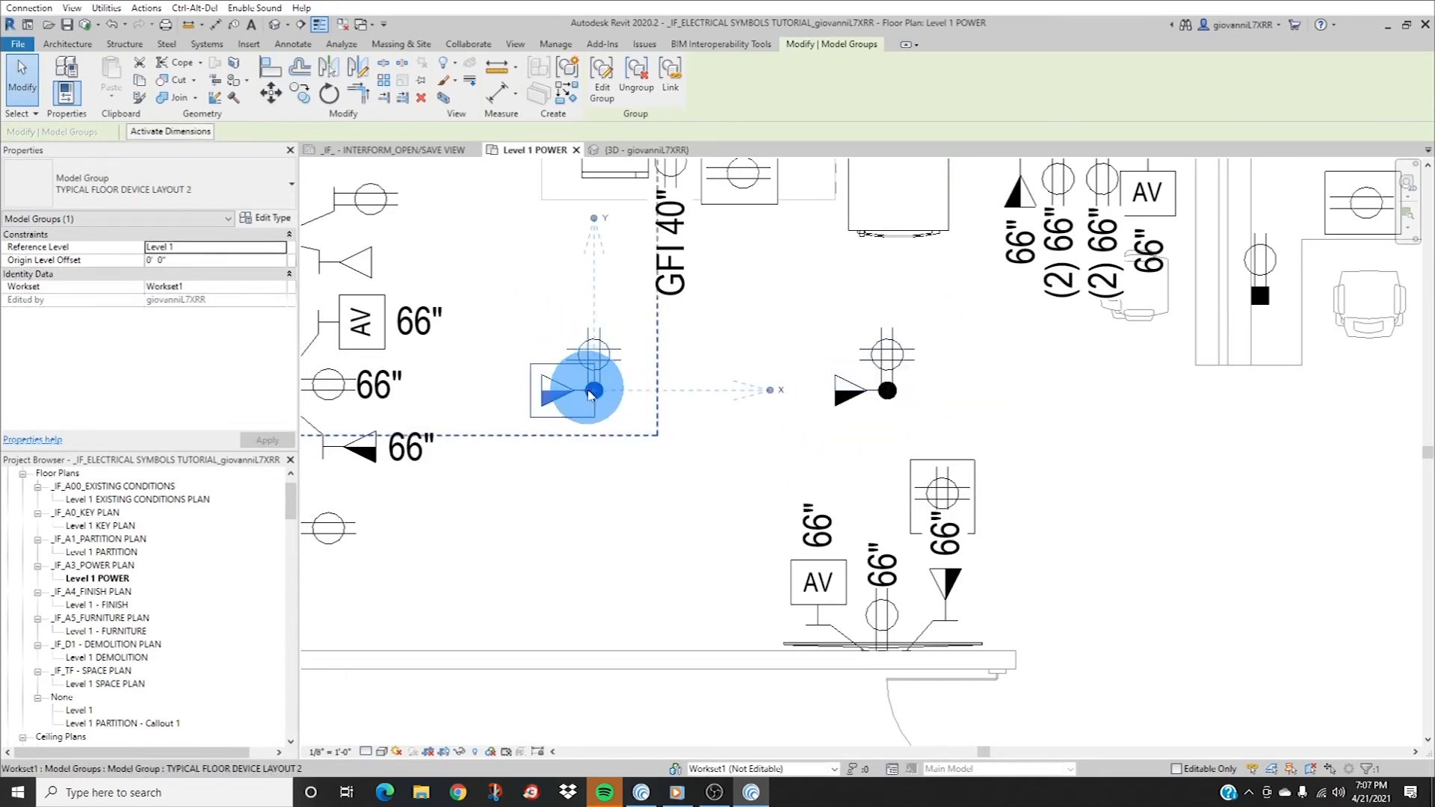
click(886, 383)
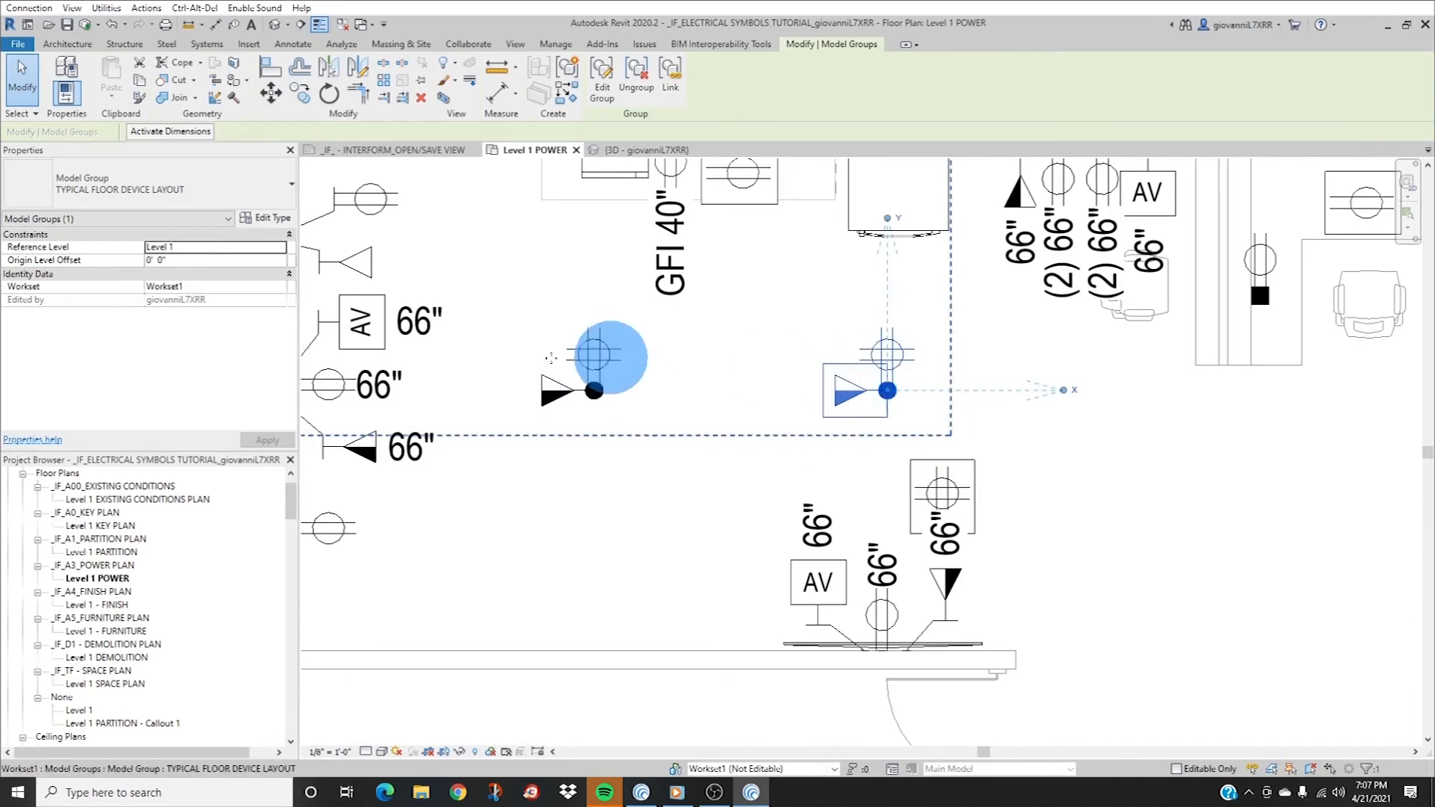
click(263, 217)
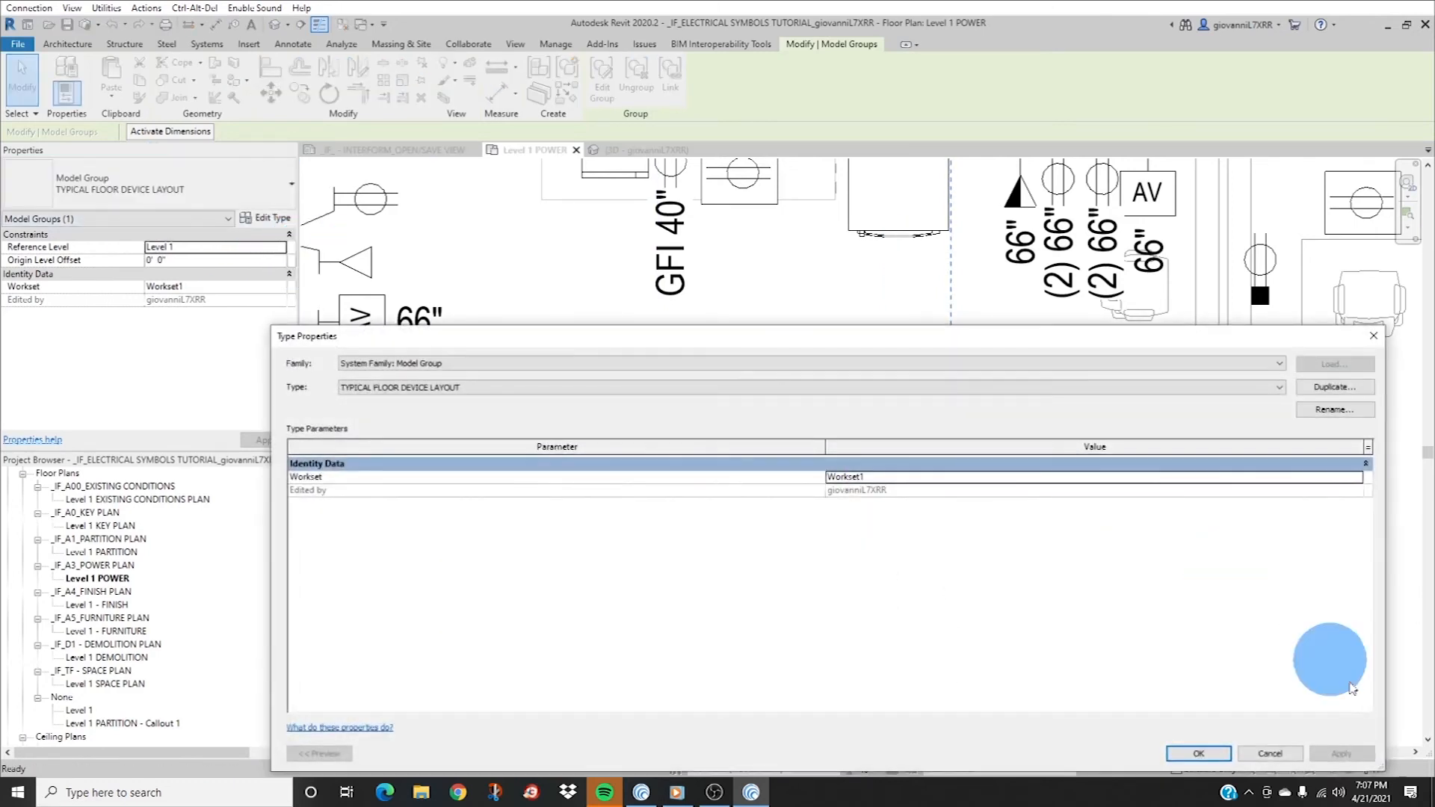
click(1286, 755)
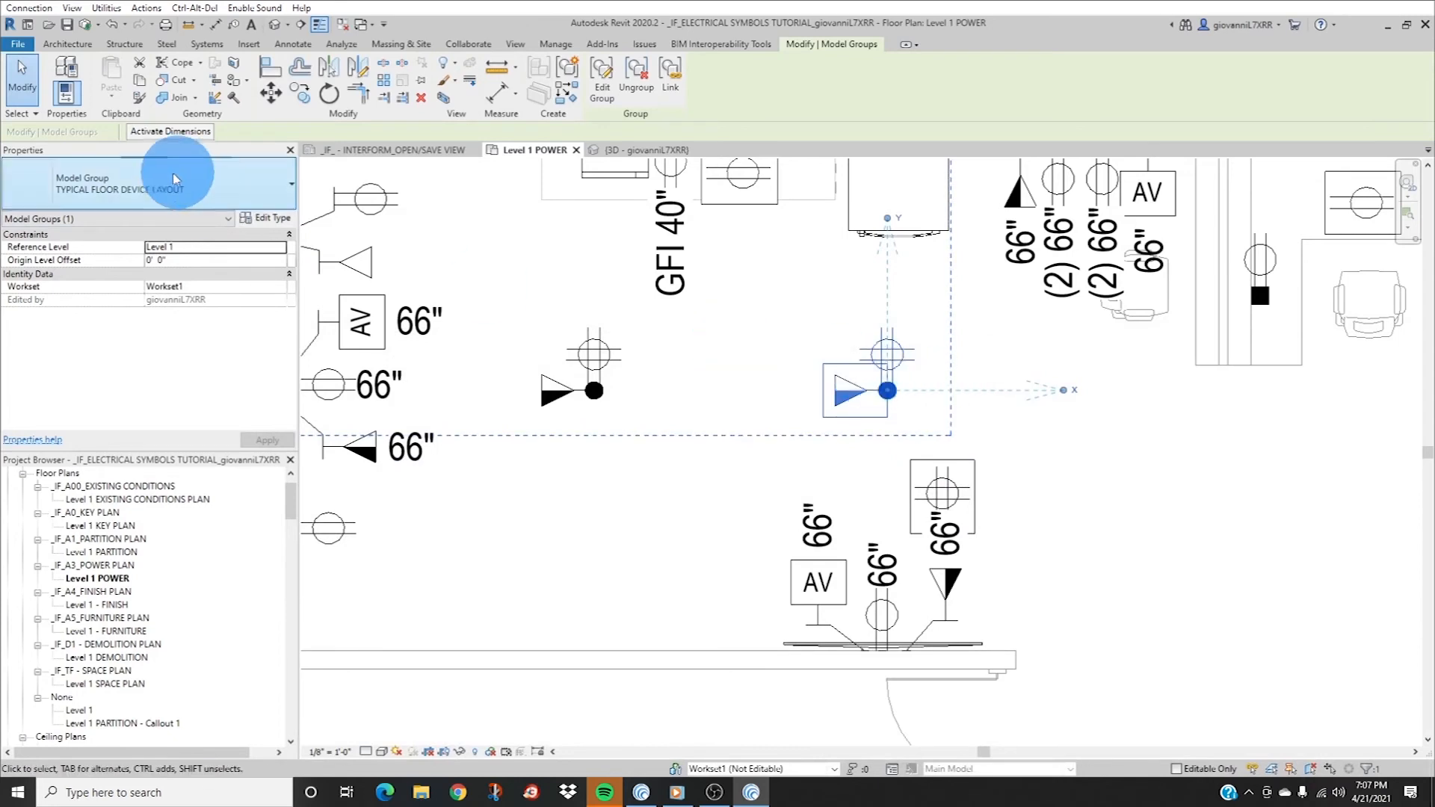
- Edit the copied floor device group, paste a duplicate of its tele-data device in the same place and rotate it 180 degrees
click(604, 90)
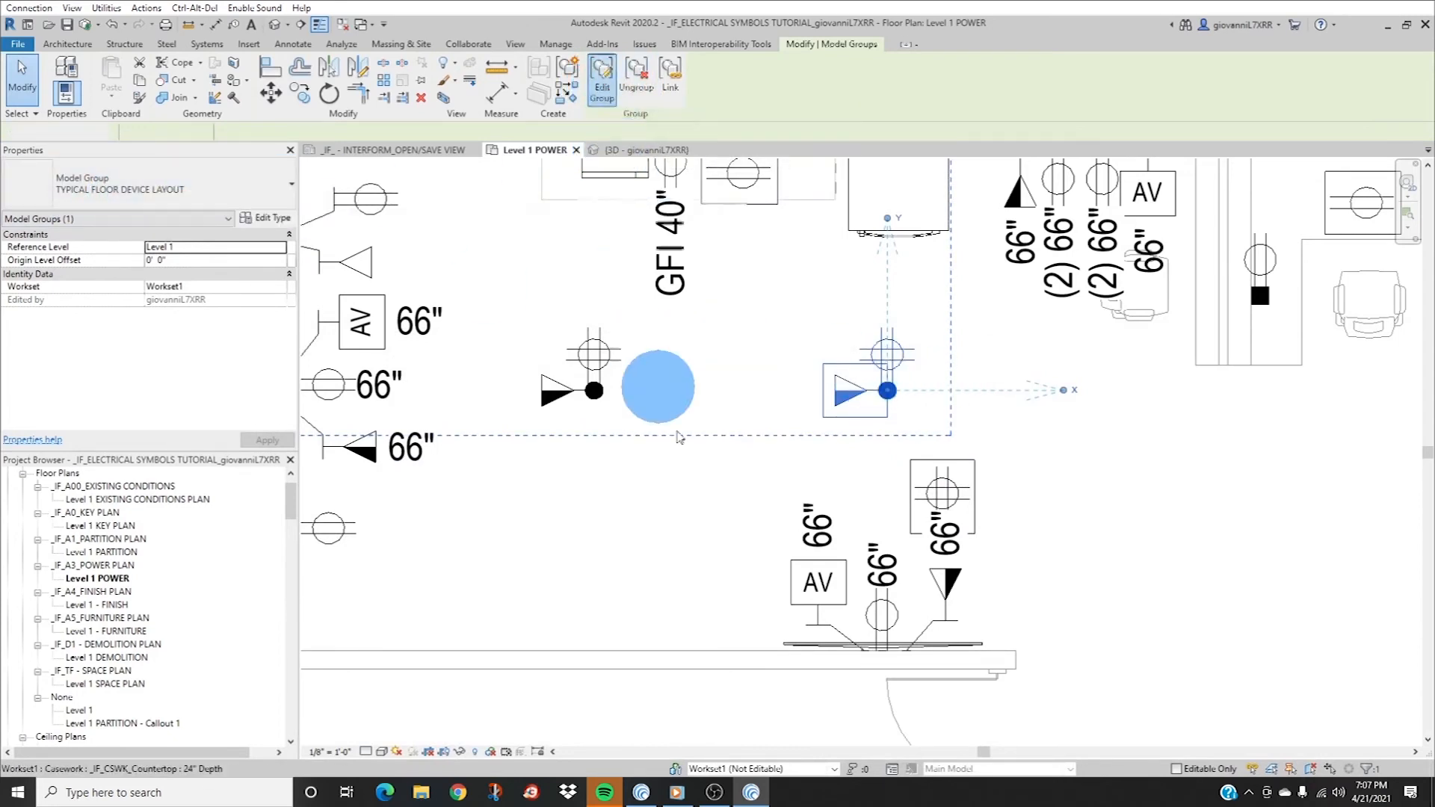
click(865, 391)
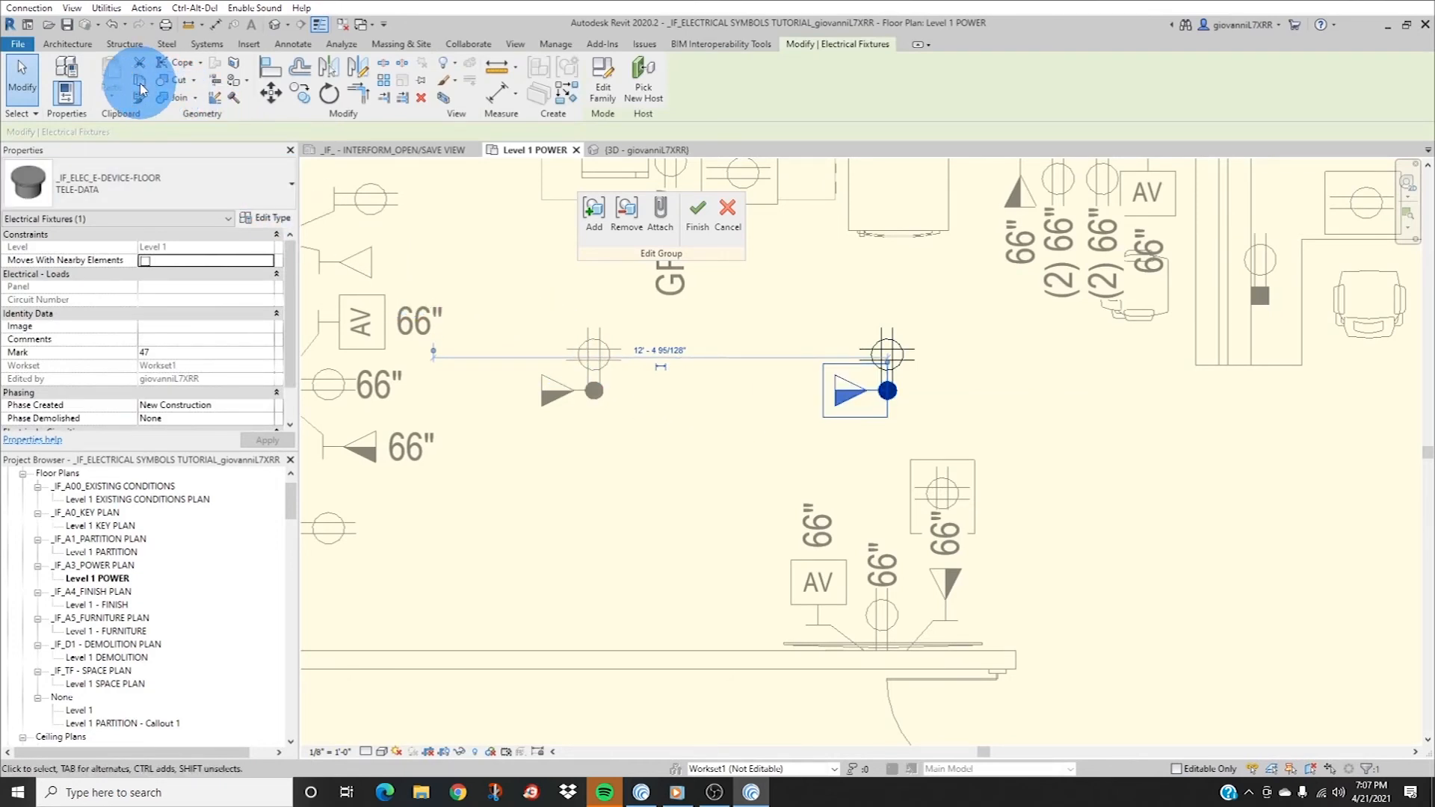
click(140, 84)
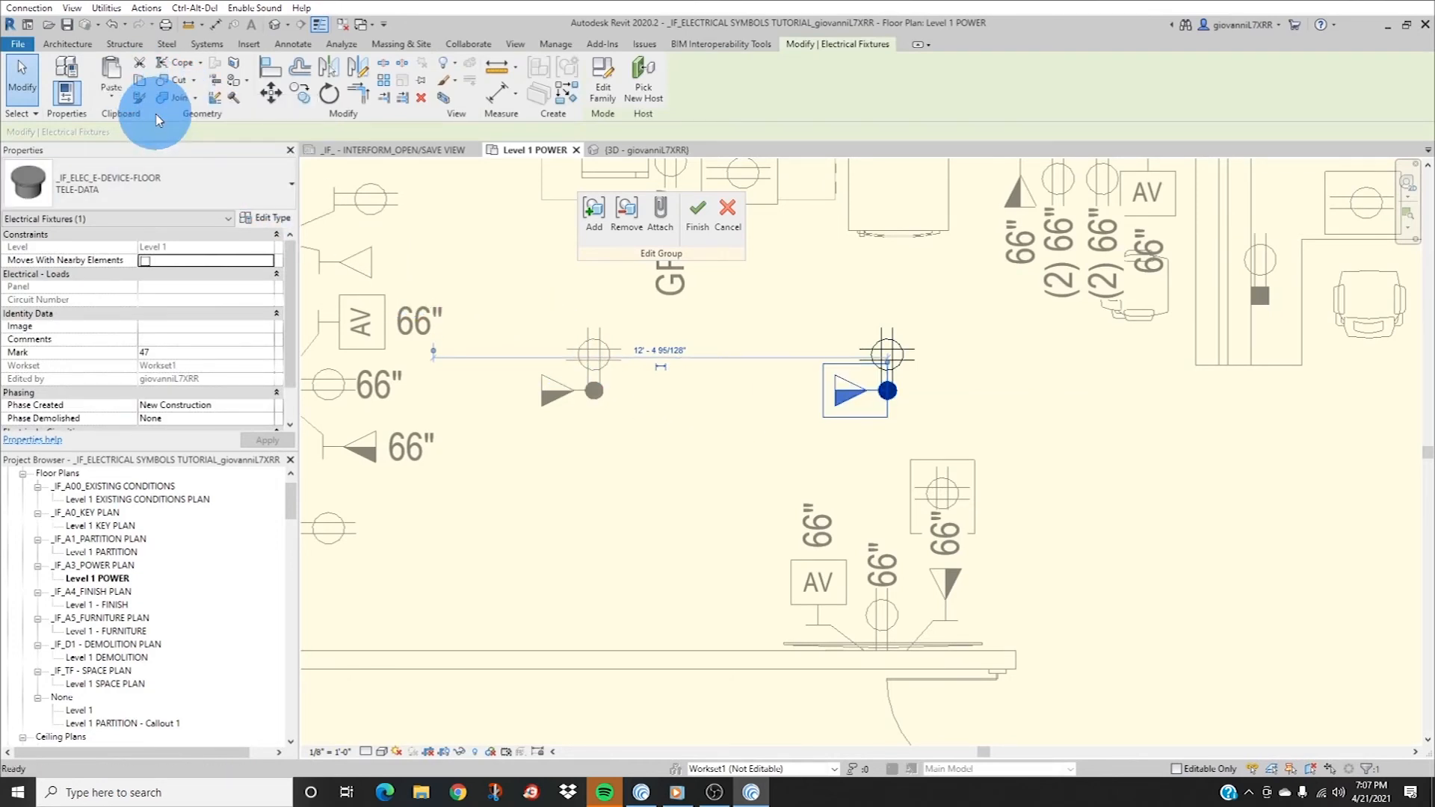
click(112, 98)
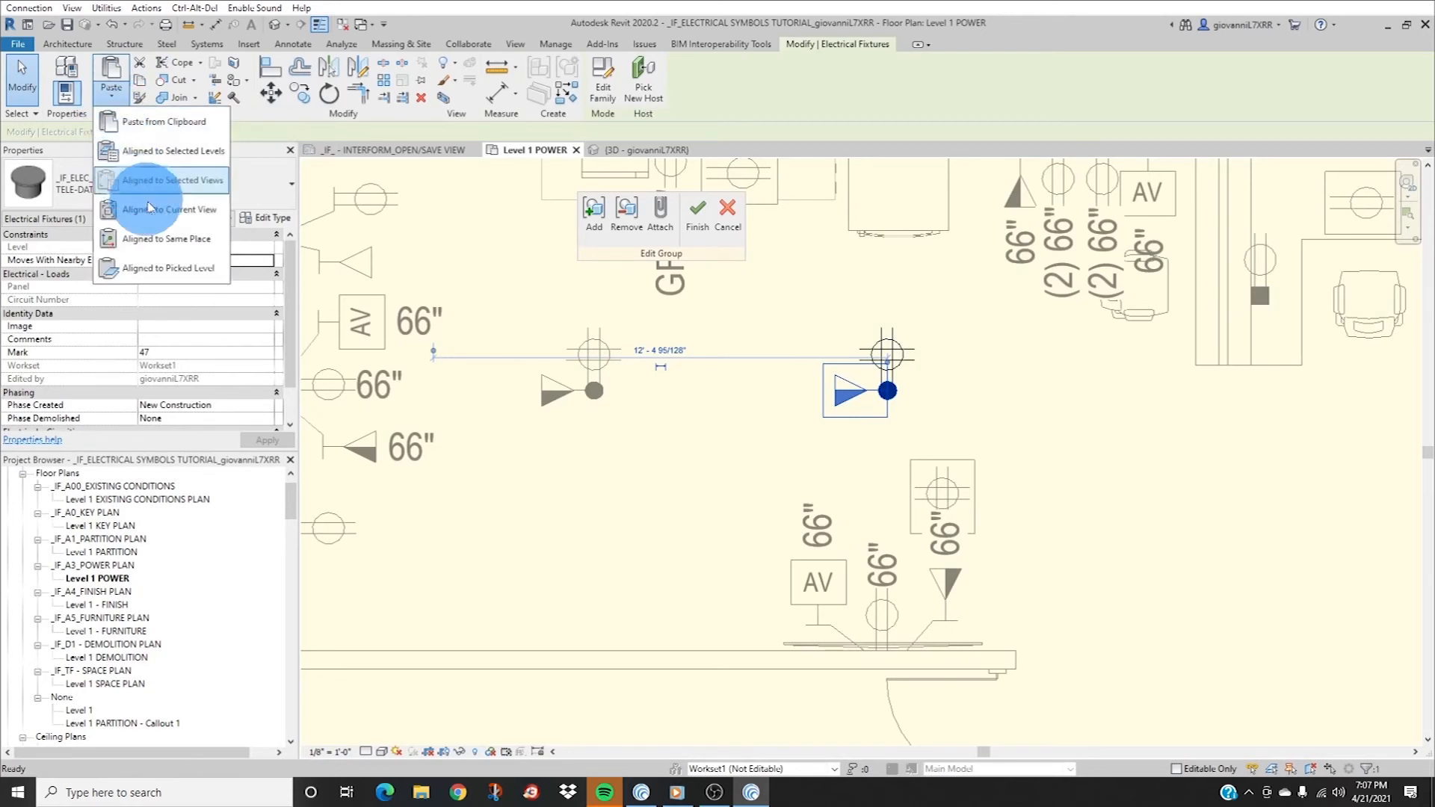
click(157, 237)
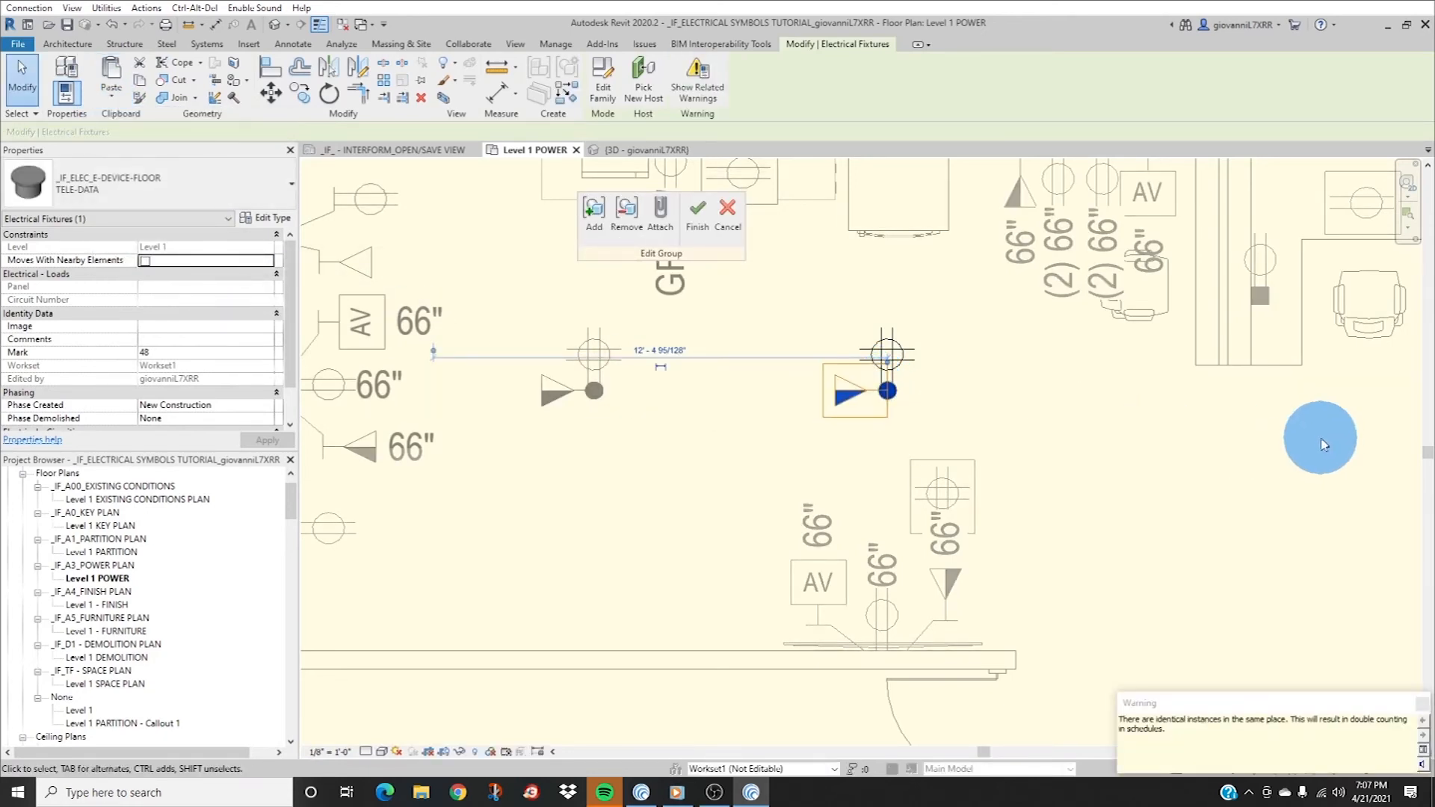
key(space)
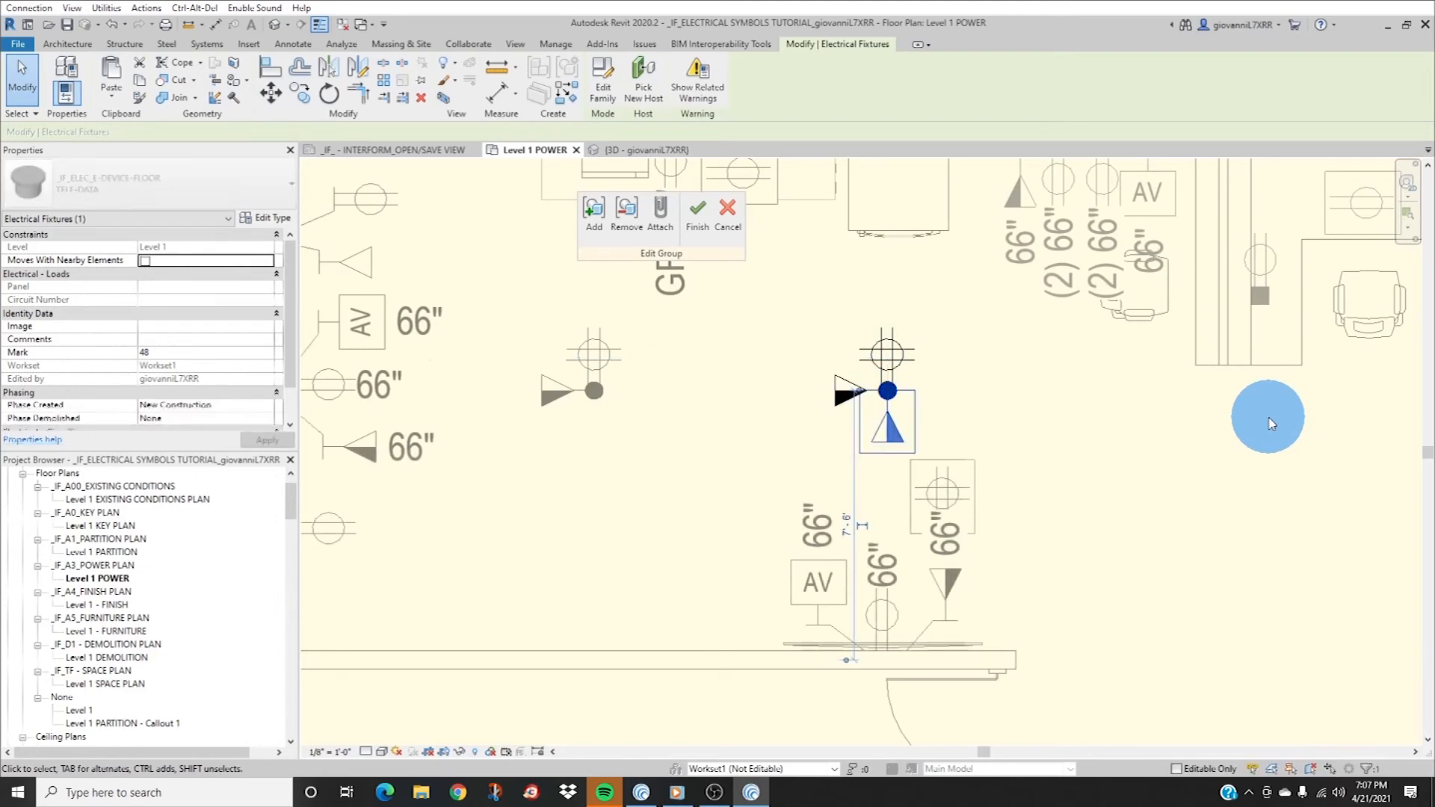
key(space)
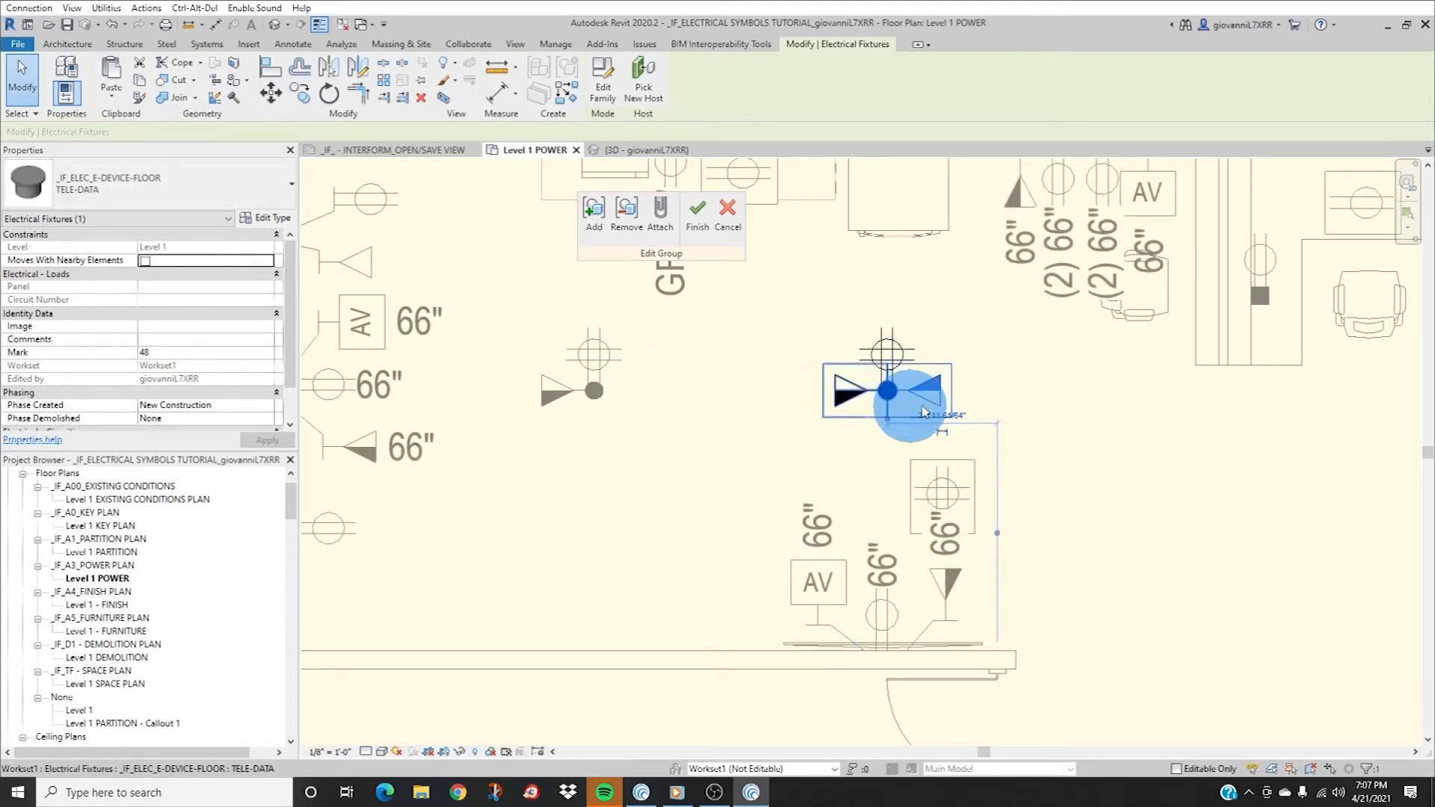
- Change the rotated duplicate floor device to the QUADRAPLEX type of _IF_ELEC_E-DEVICE-FLOOR
click(177, 192)
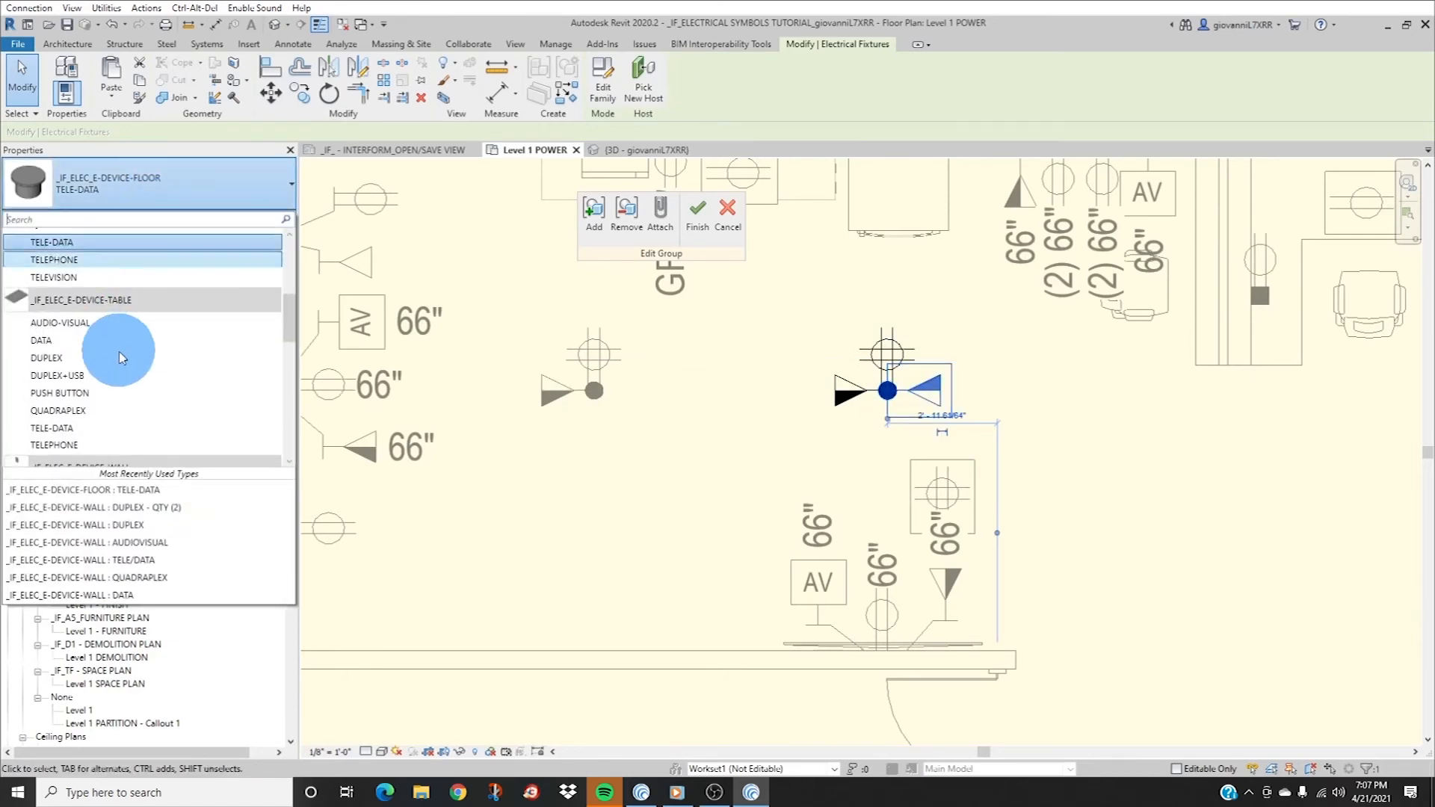
scroll(88, 346, up, 1)
scroll(88, 342, up, 2)
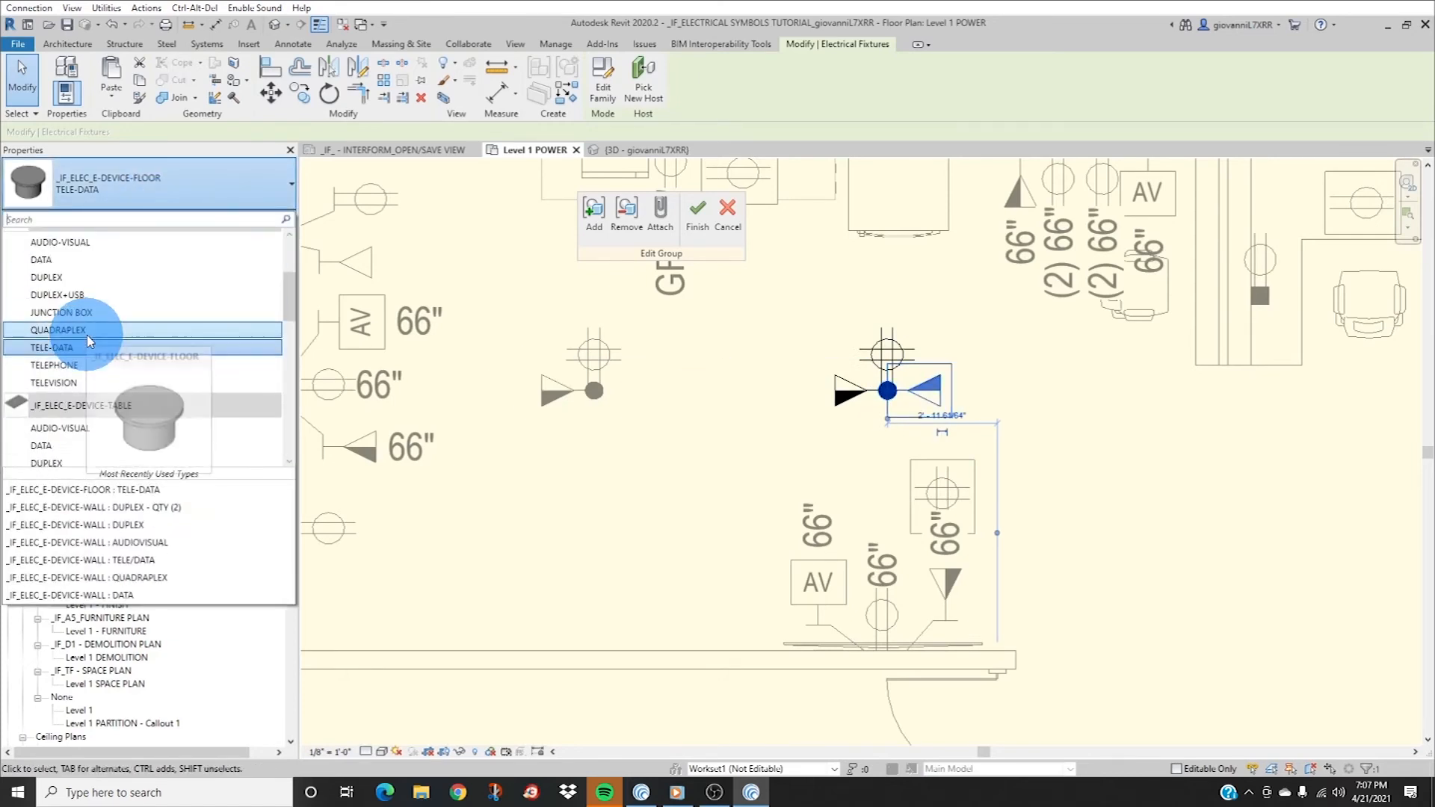
scroll(89, 311, up, 1)
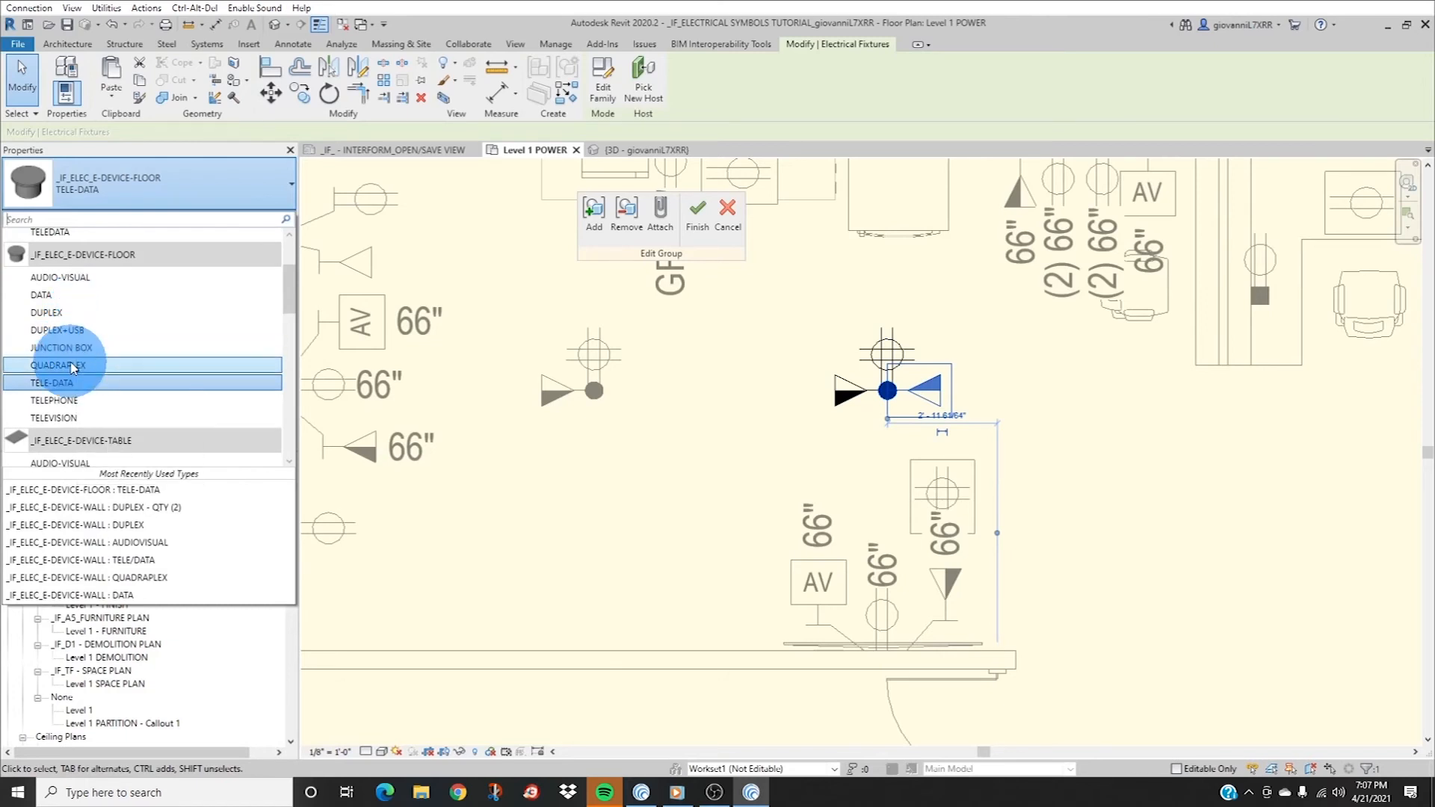
click(247, 365)
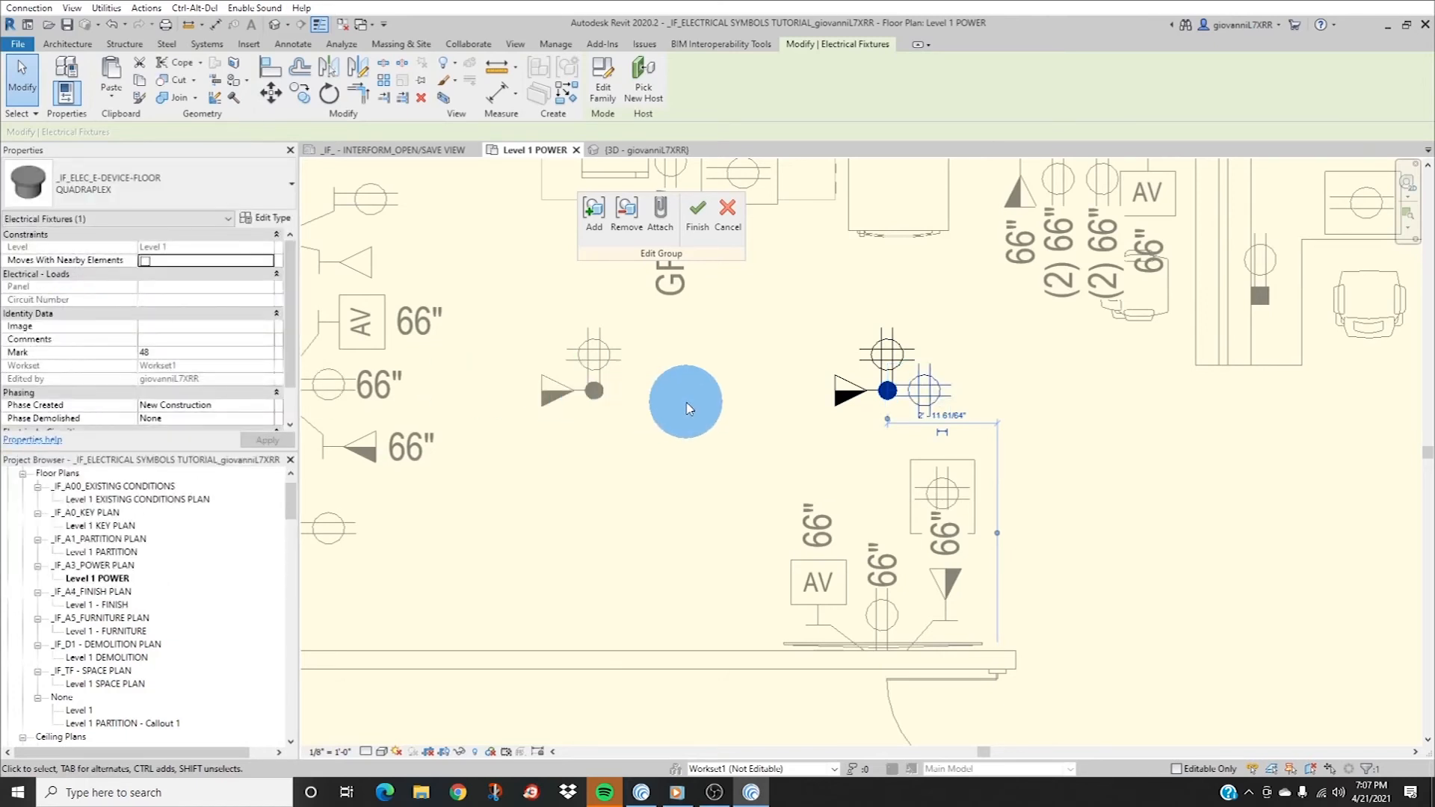
- Change the group's original tele-data floor device to the AUDIO-VISUAL type and finish editing the group
click(841, 400)
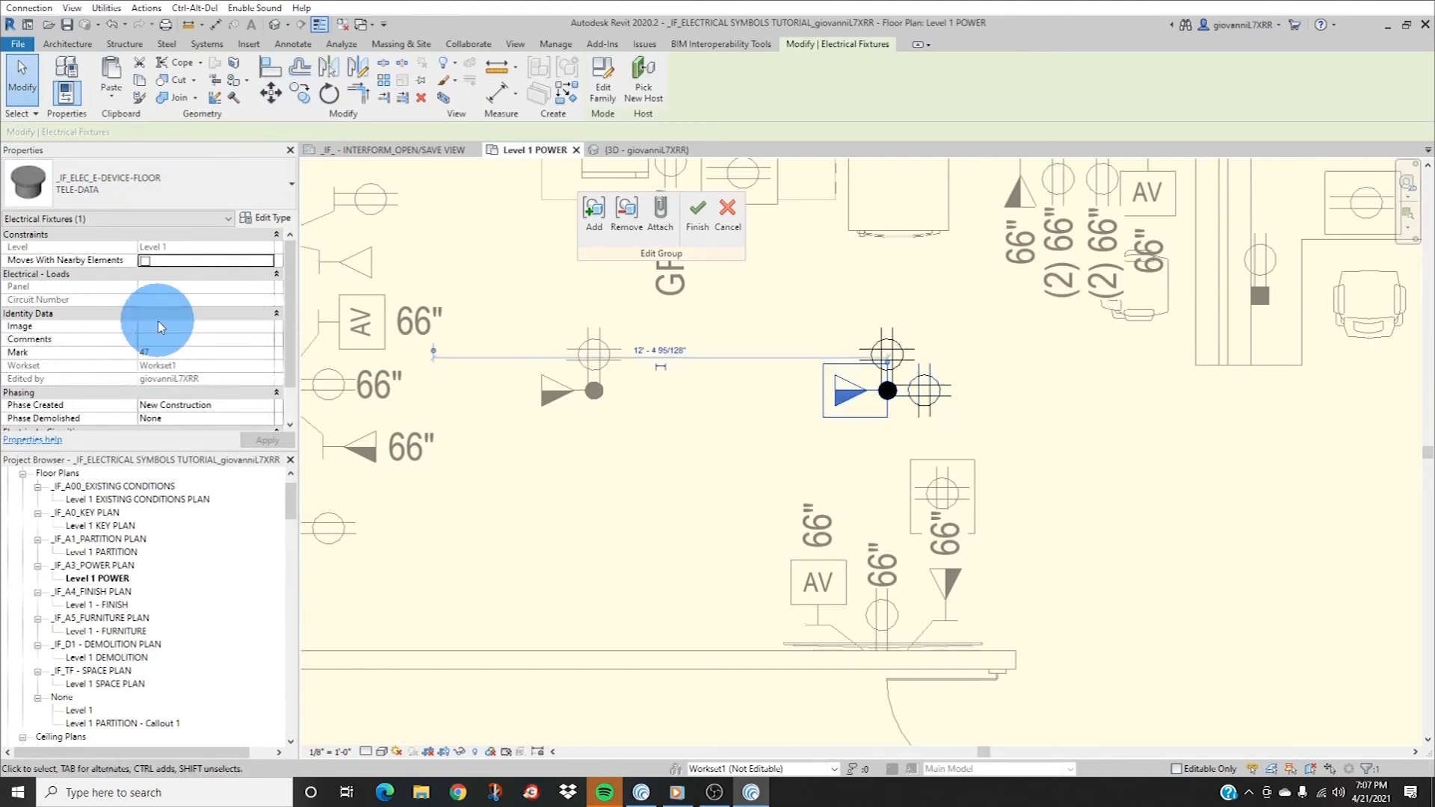
click(83, 183)
click(942, 594)
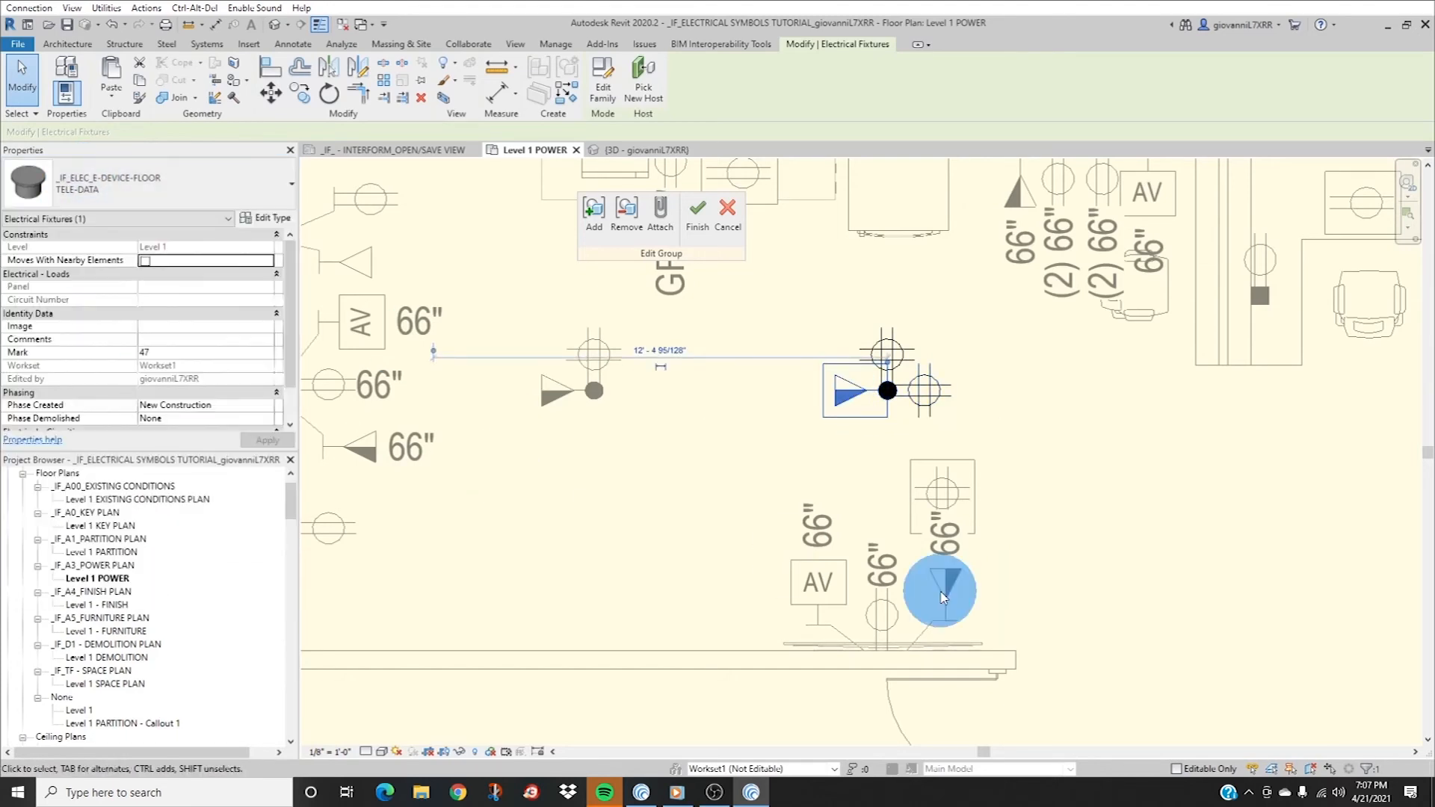
scroll(671, 526, down, 3)
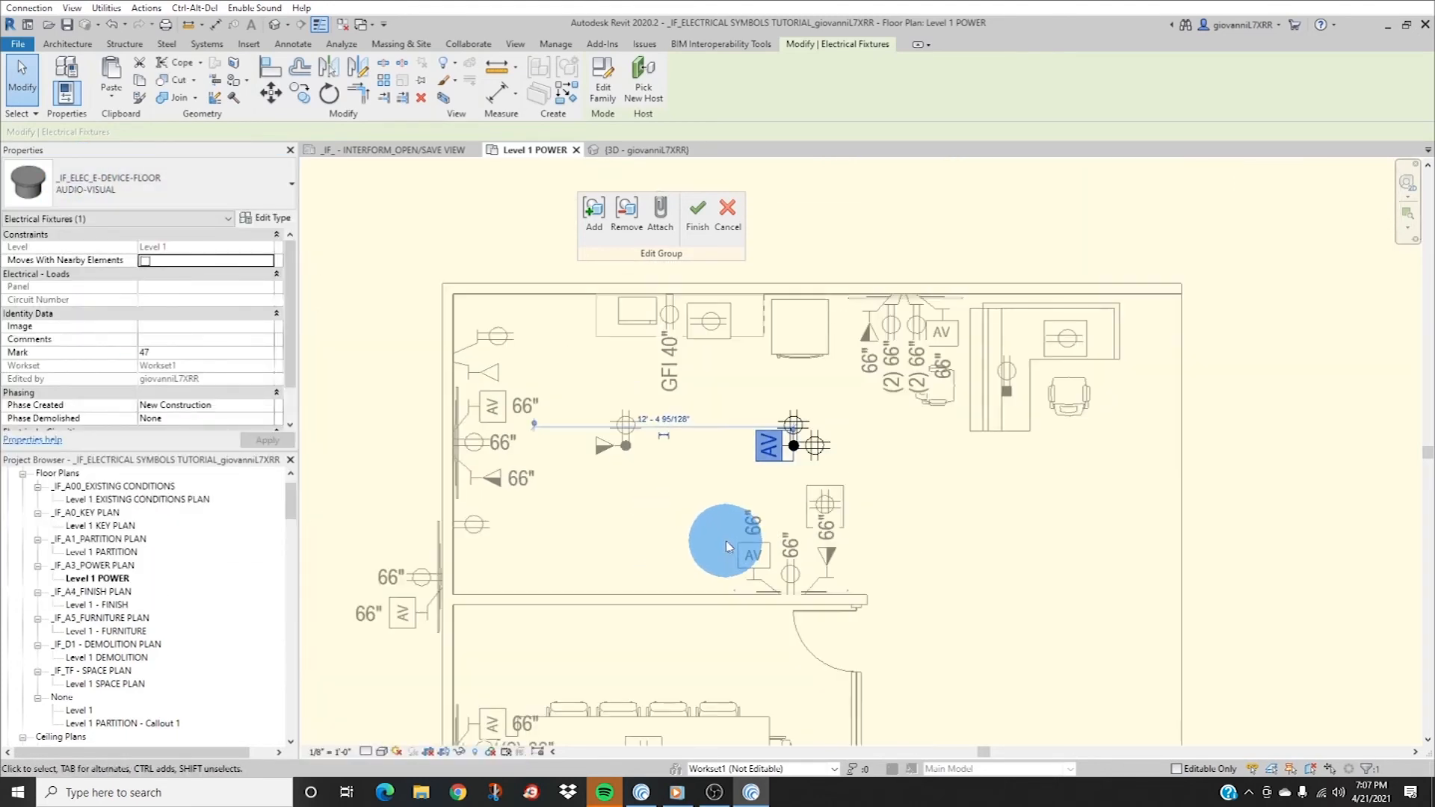
click(759, 516)
click(696, 213)
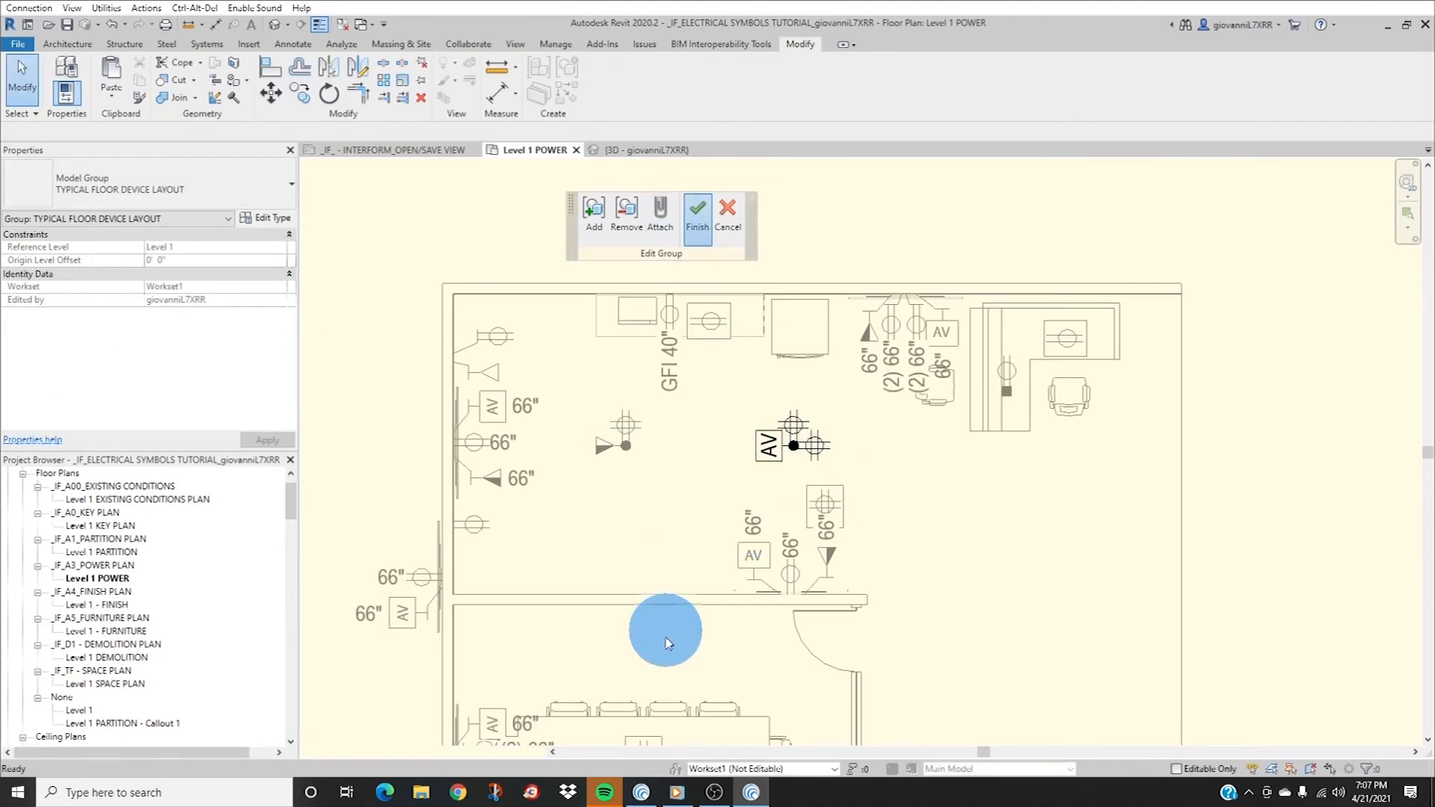
click(661, 563)
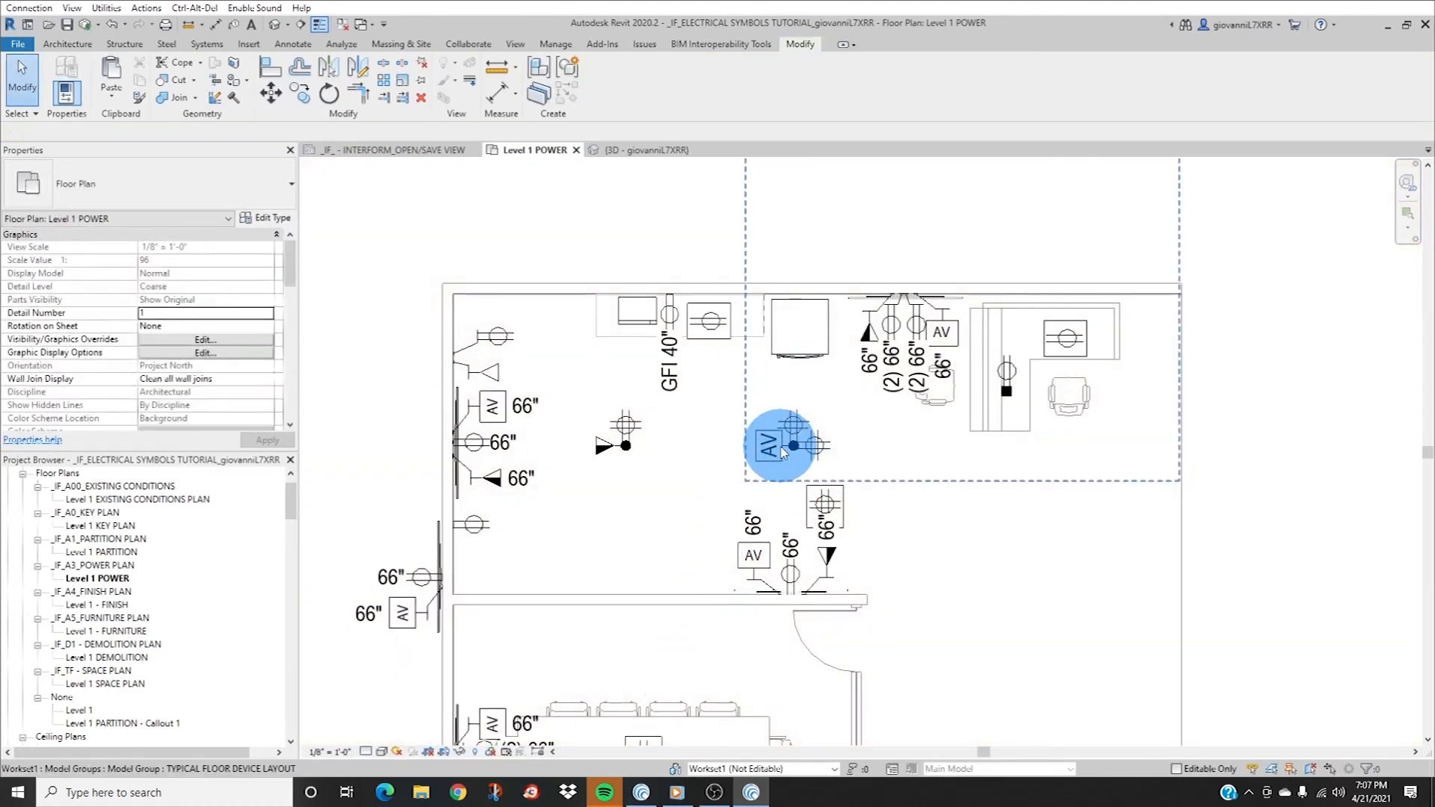
- Copy the TYPICAL FLOOR DEVICE LAYOUT 2 group into the open area beyond the conference room door
click(783, 452)
click(625, 437)
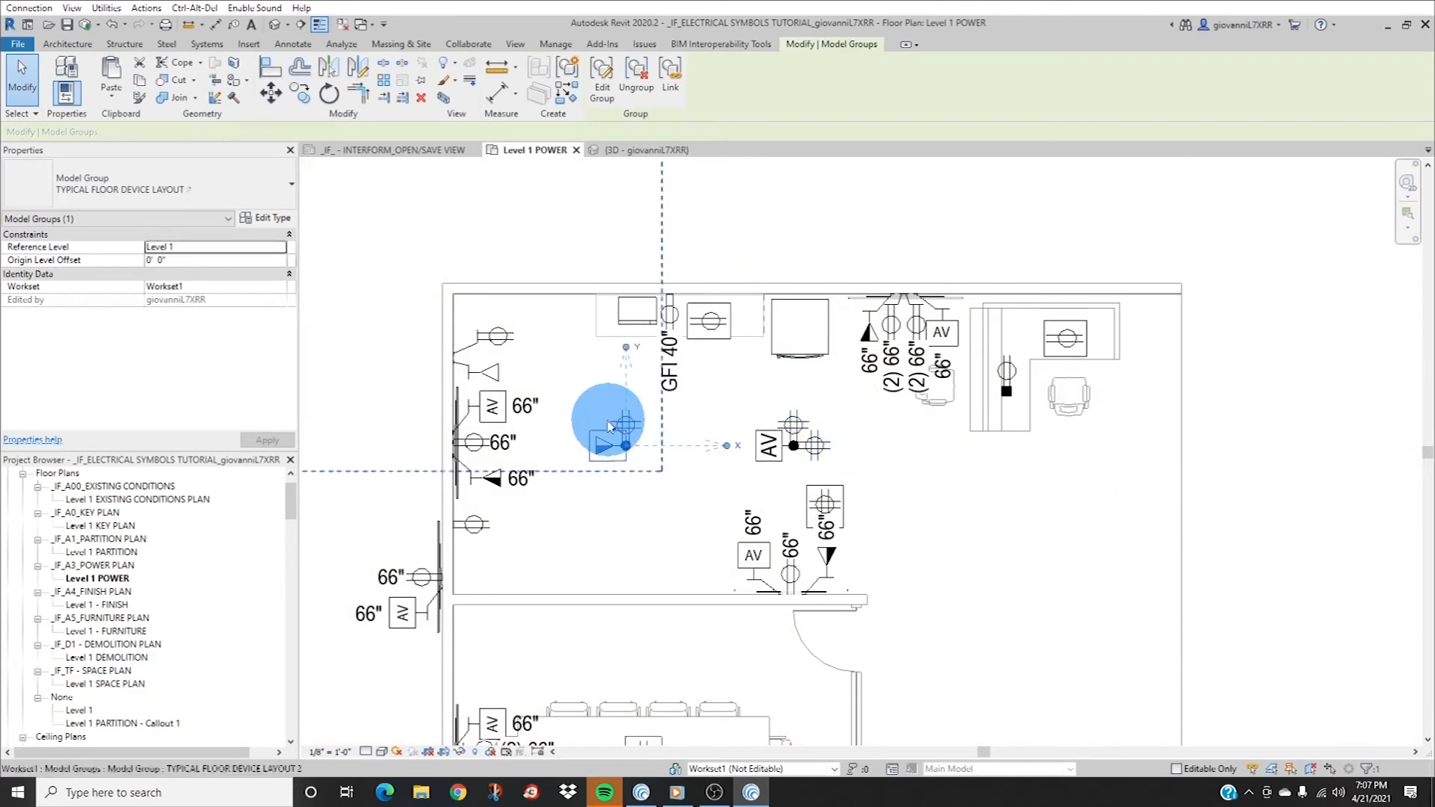
click(301, 94)
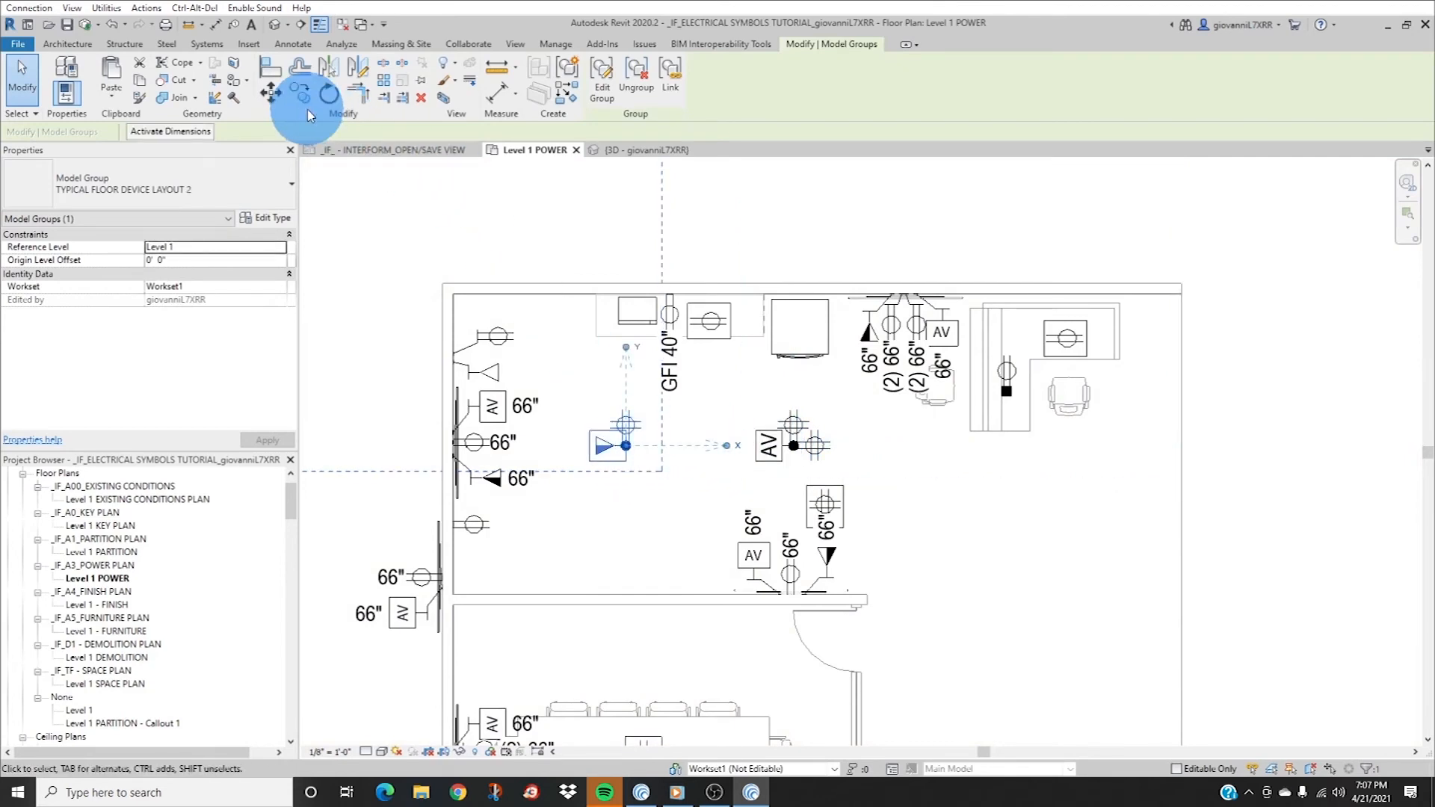
click(640, 445)
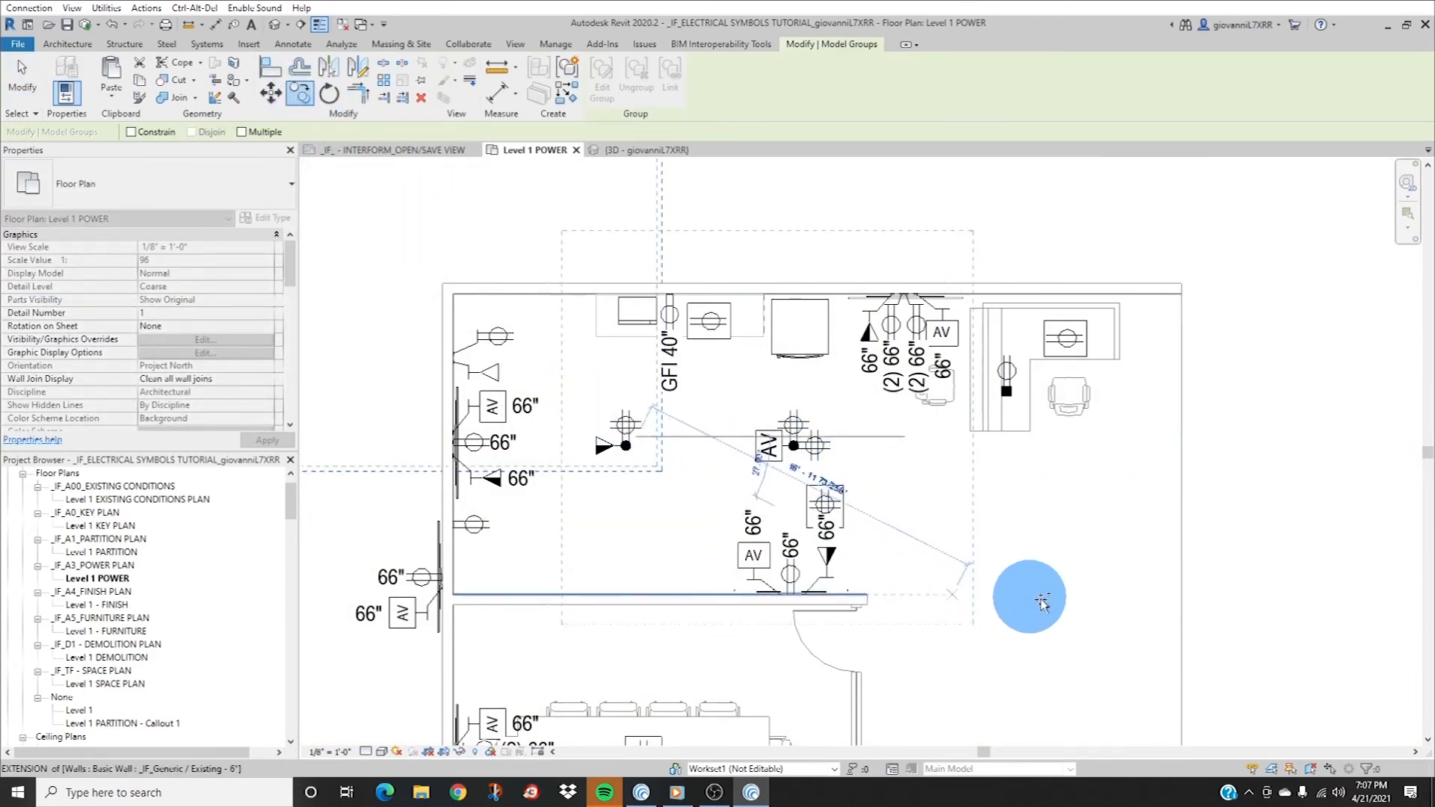
click(1062, 614)
middle_drag(1006, 636, 938, 502)
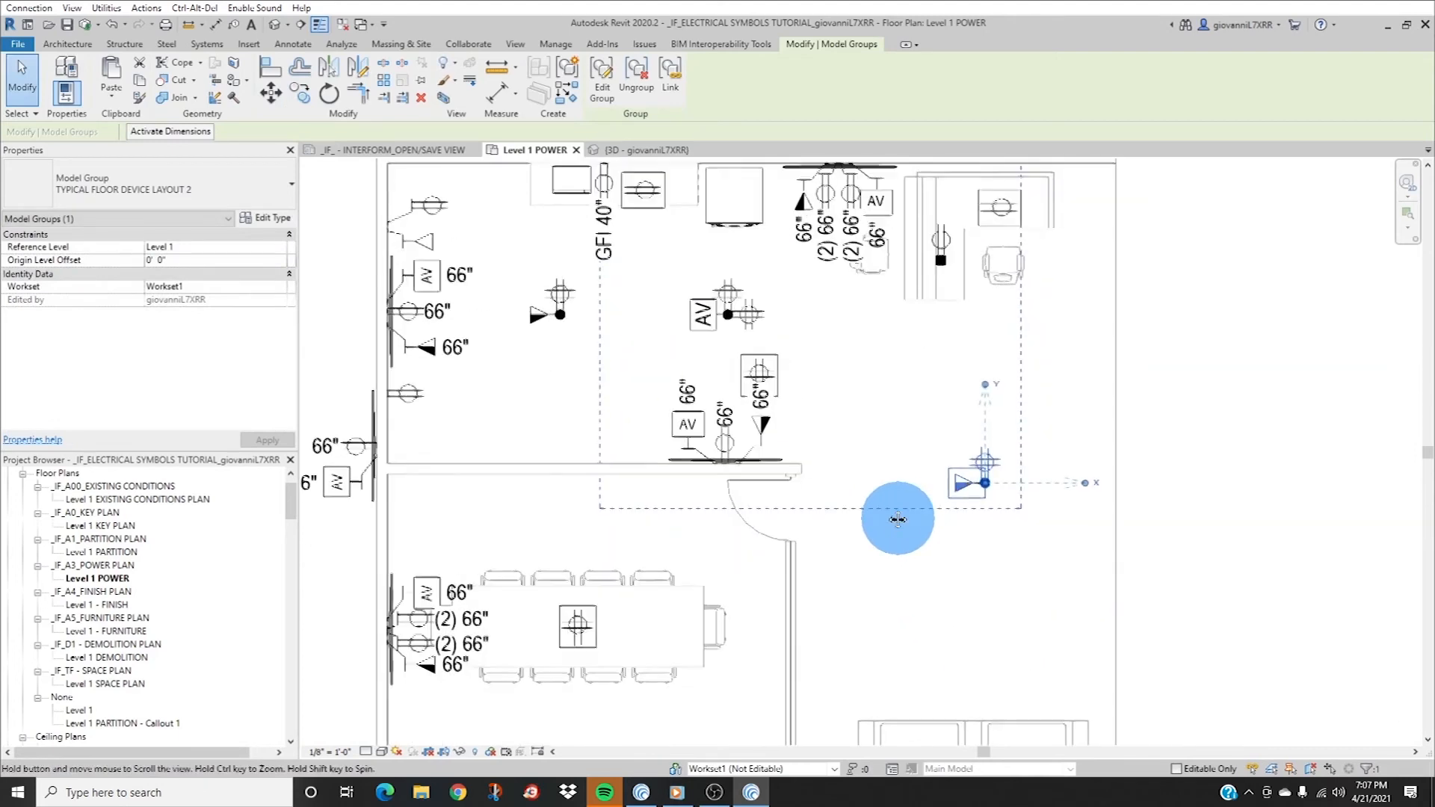
- Copy the TYPICAL FLOOR DEVICE LAYOUT group with the audio-visual device to just below the L-shaped workstation desk
click(785, 362)
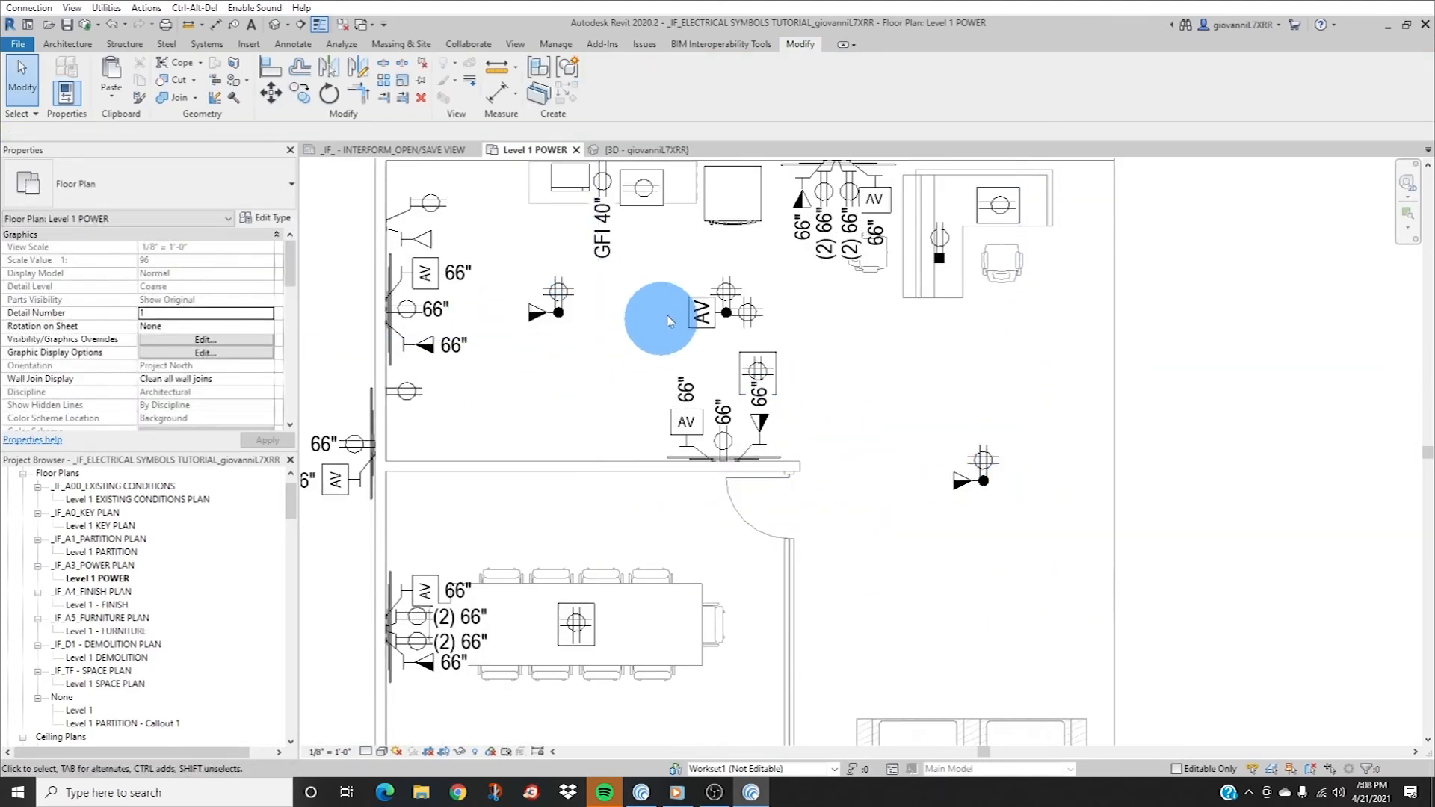
click(728, 308)
click(300, 93)
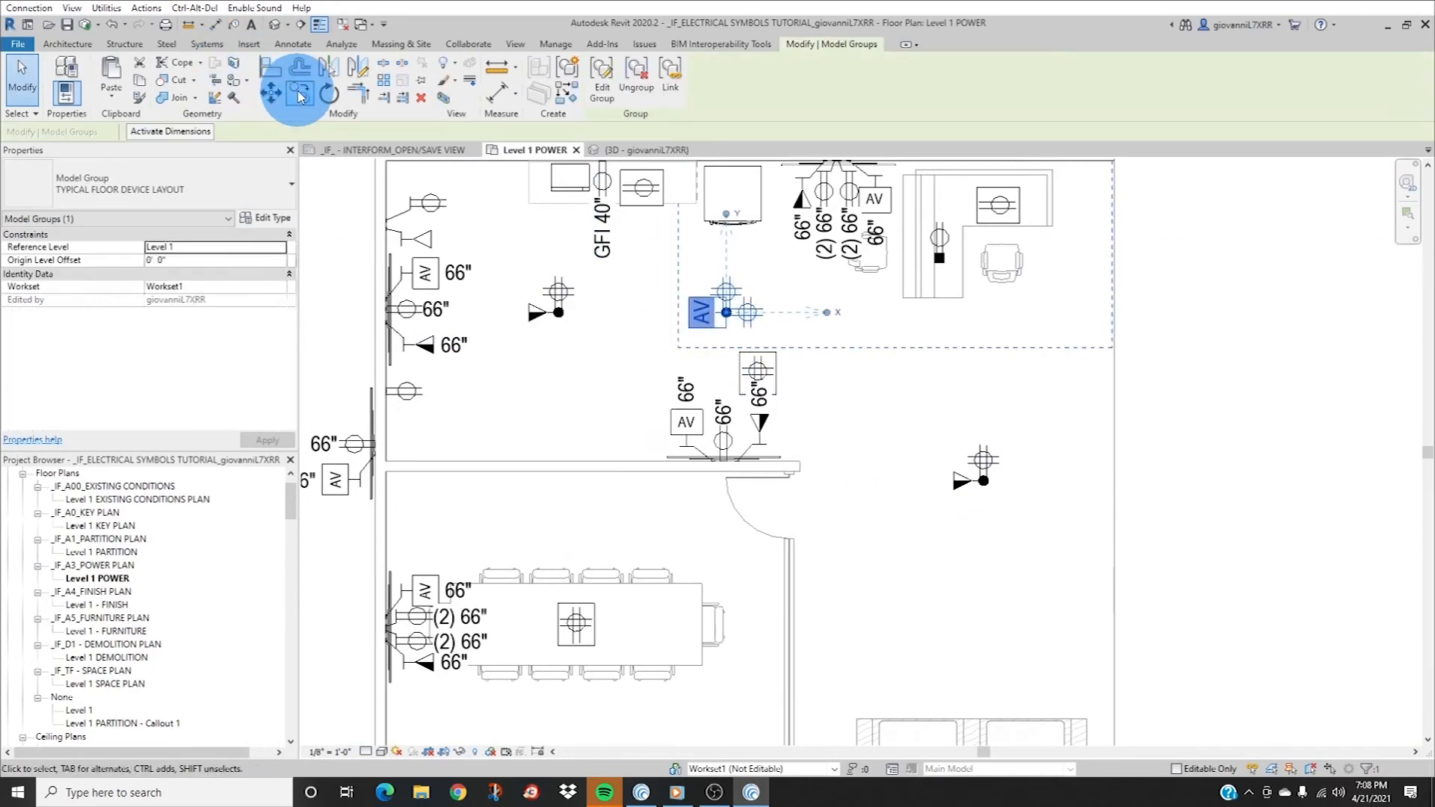
click(648, 323)
click(858, 340)
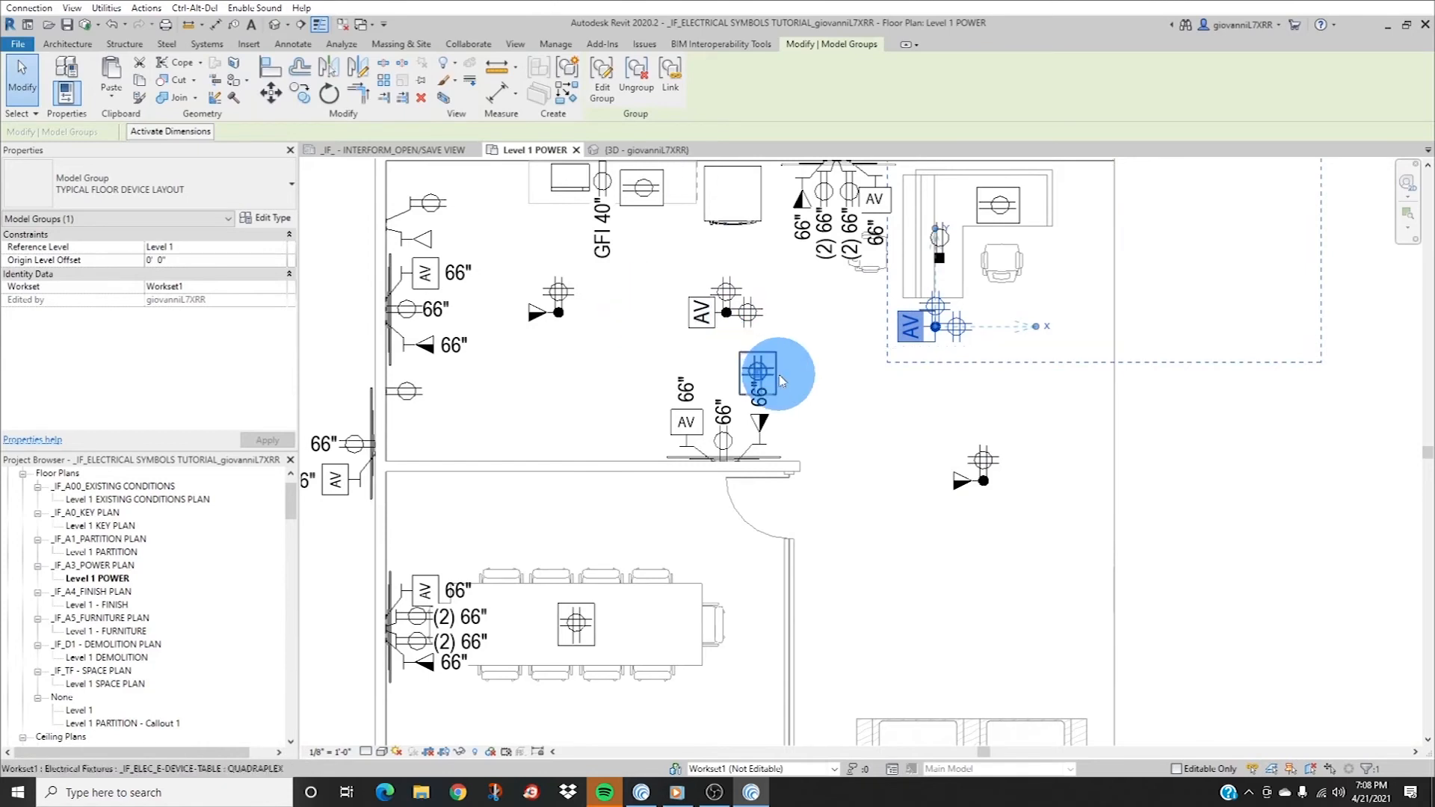
- Edit the group copy near the desk, change its audio-visual floor device to TELE-DATA and finish the group
double_click(914, 329)
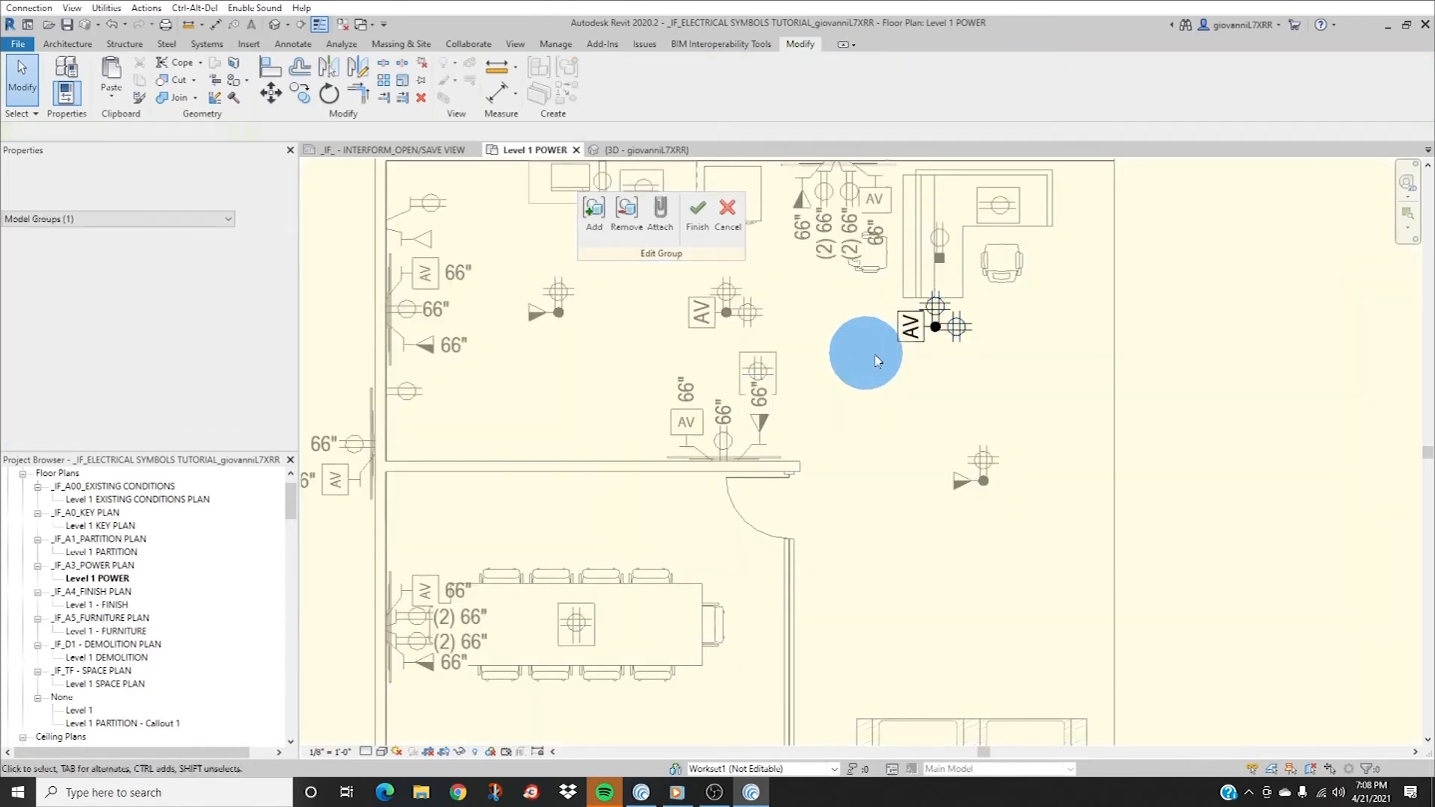
click(912, 327)
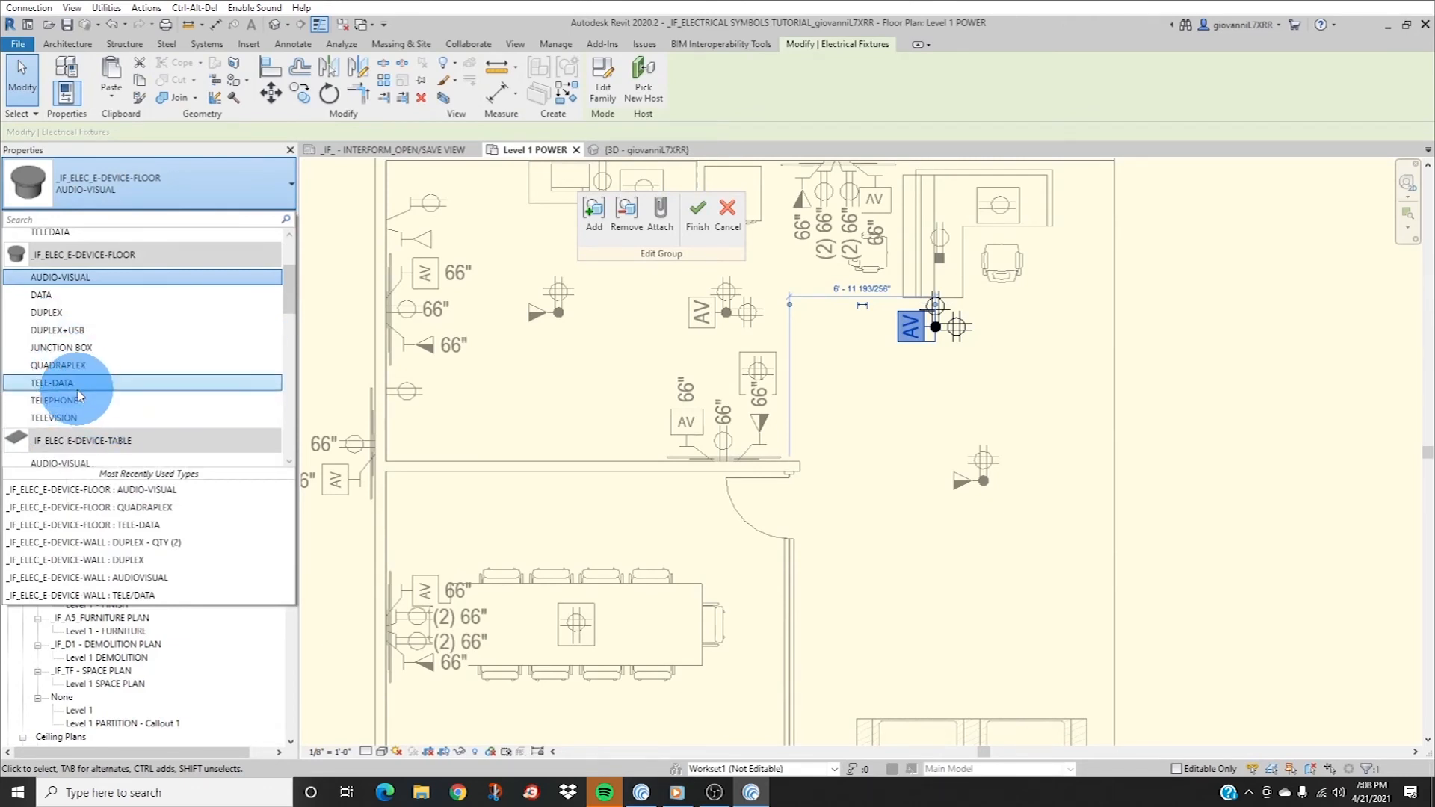
click(77, 389)
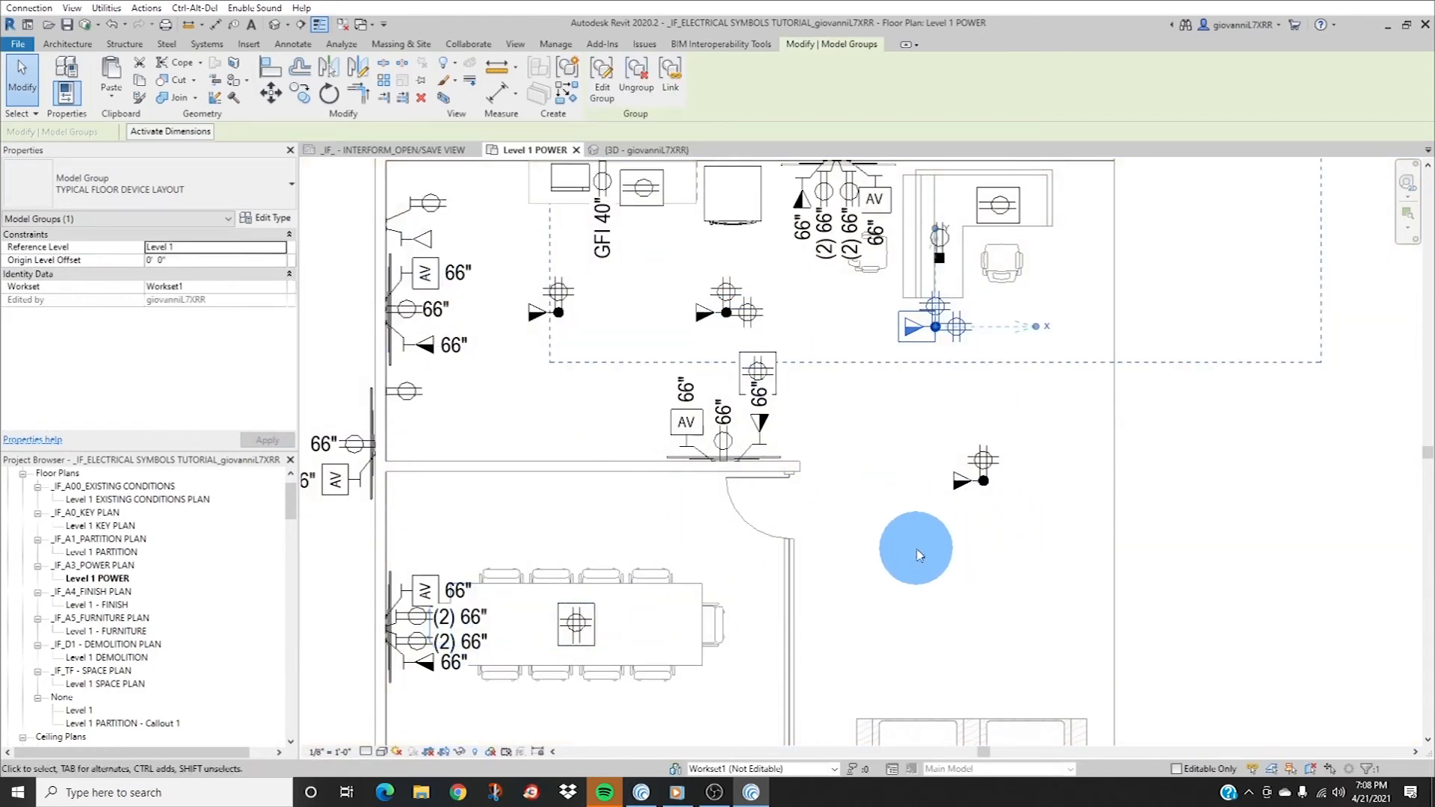
- Delete the TYPICAL FLOOR DEVICE LAYOUT 2 copy beyond the conference room door and the TYPICAL FLOOR DEVICE LAYOUT copy below the workstation desk
click(970, 509)
click(966, 495)
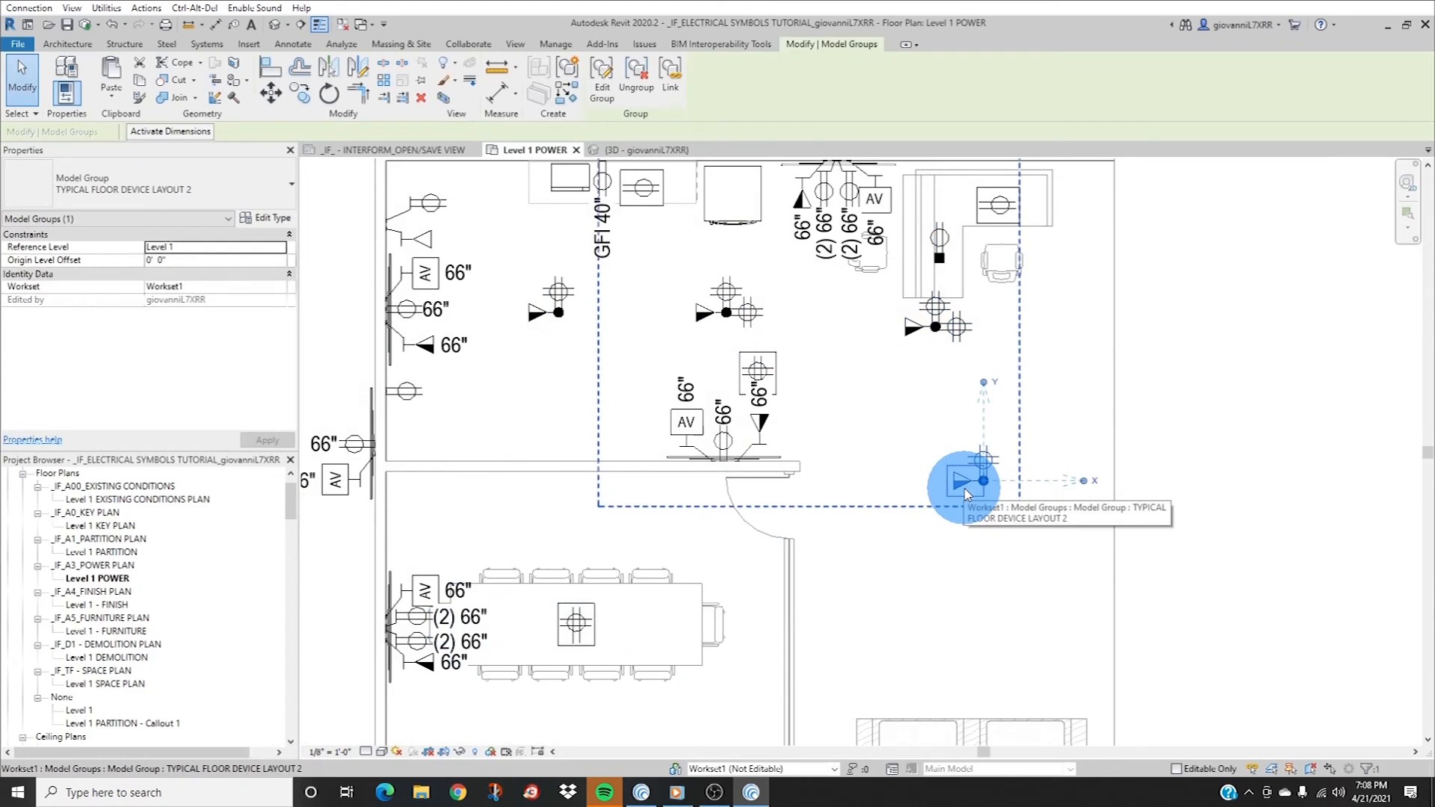
key(Delete)
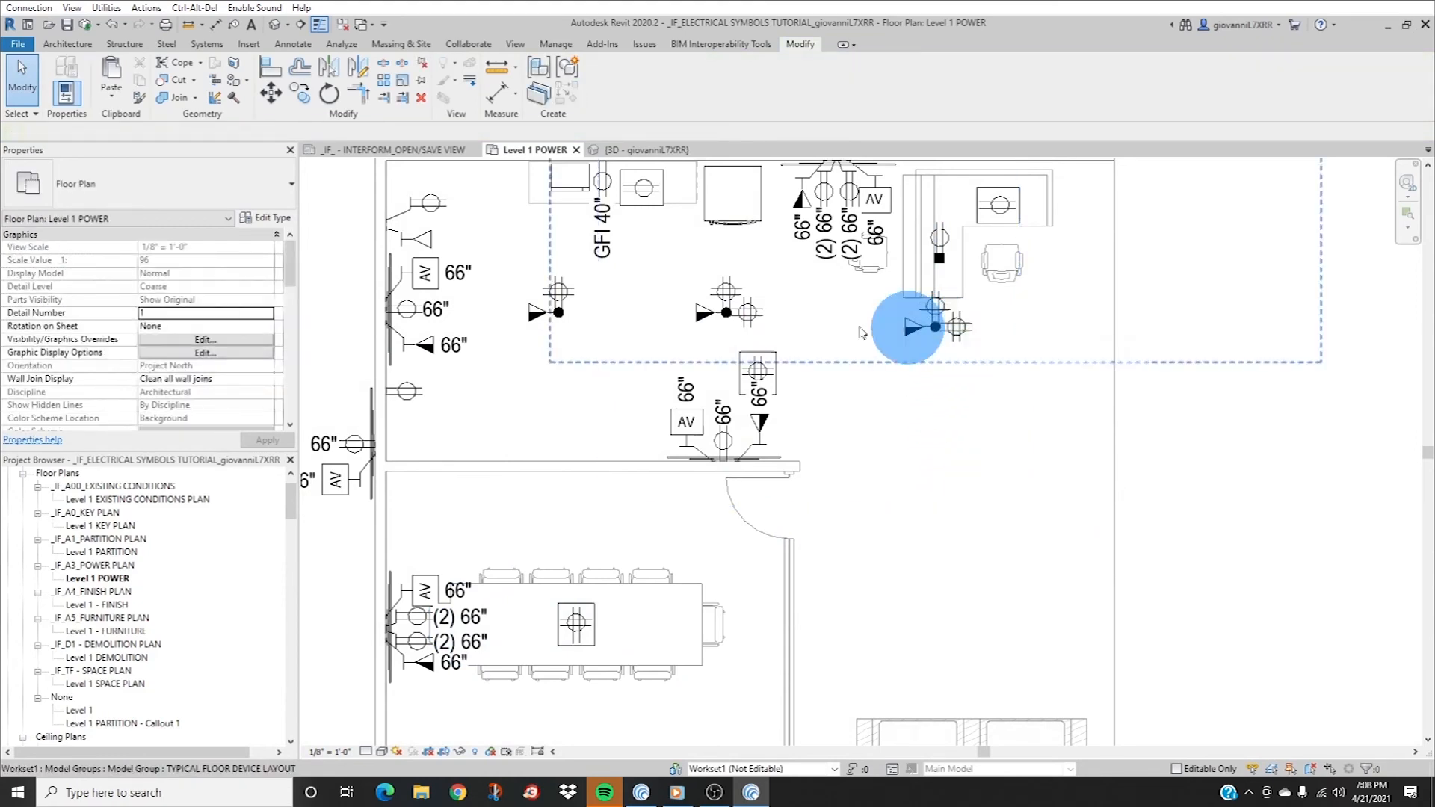
click(909, 327)
key(Delete)
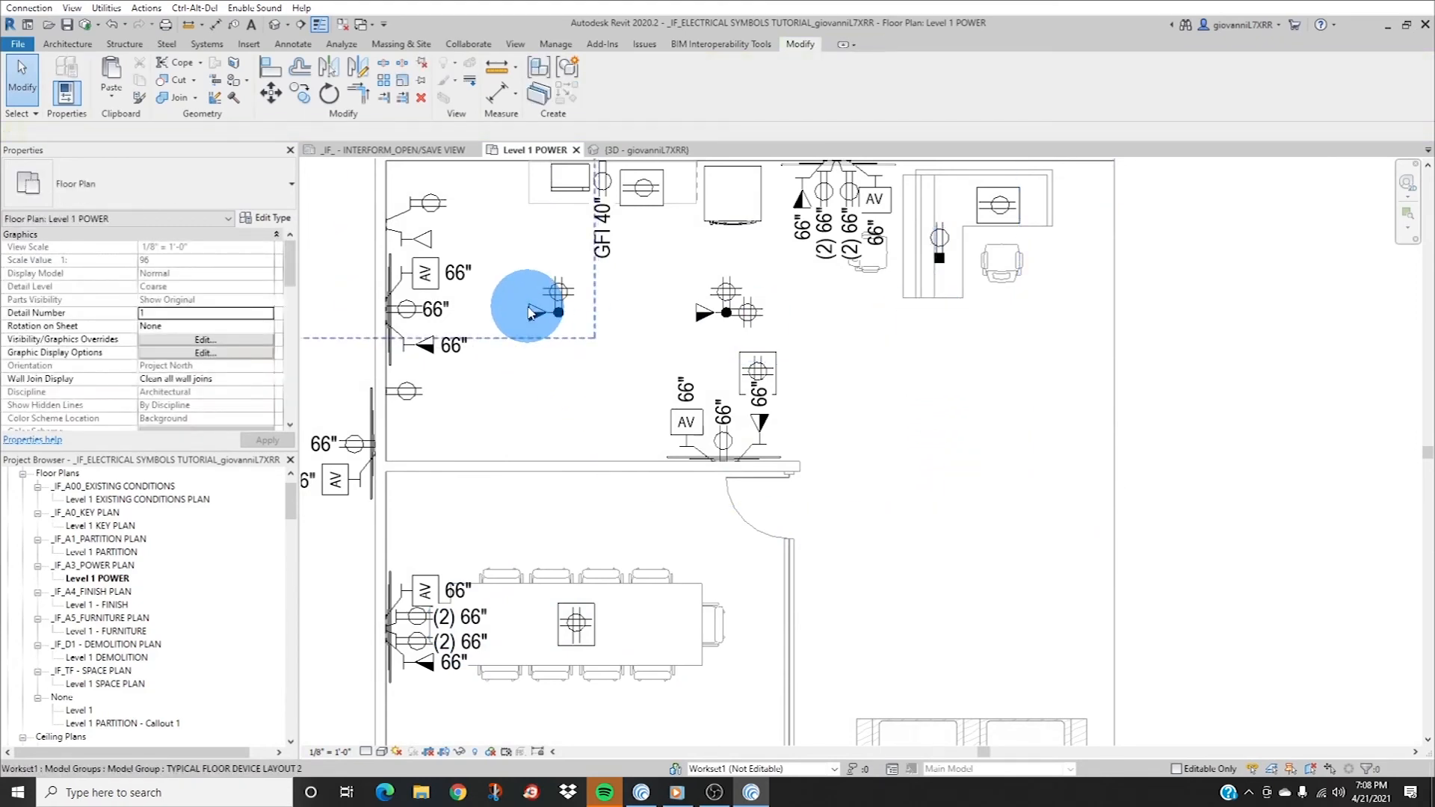
- Examine the type properties of the TELE-DATA floor device inside the TYPICAL FLOOR DEVICE LAYOUT 2 group
click(530, 312)
key(Tab)
click(530, 313)
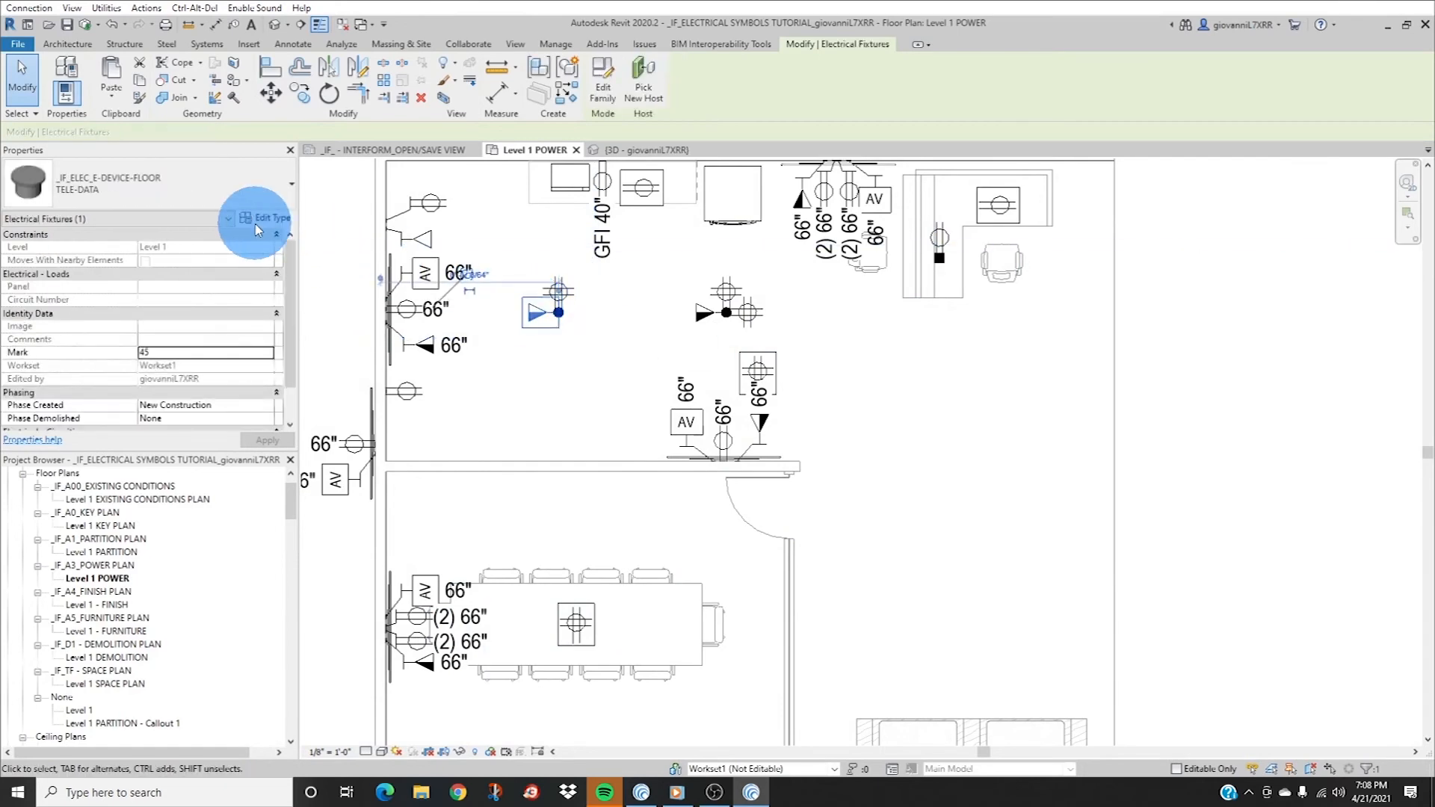
click(258, 225)
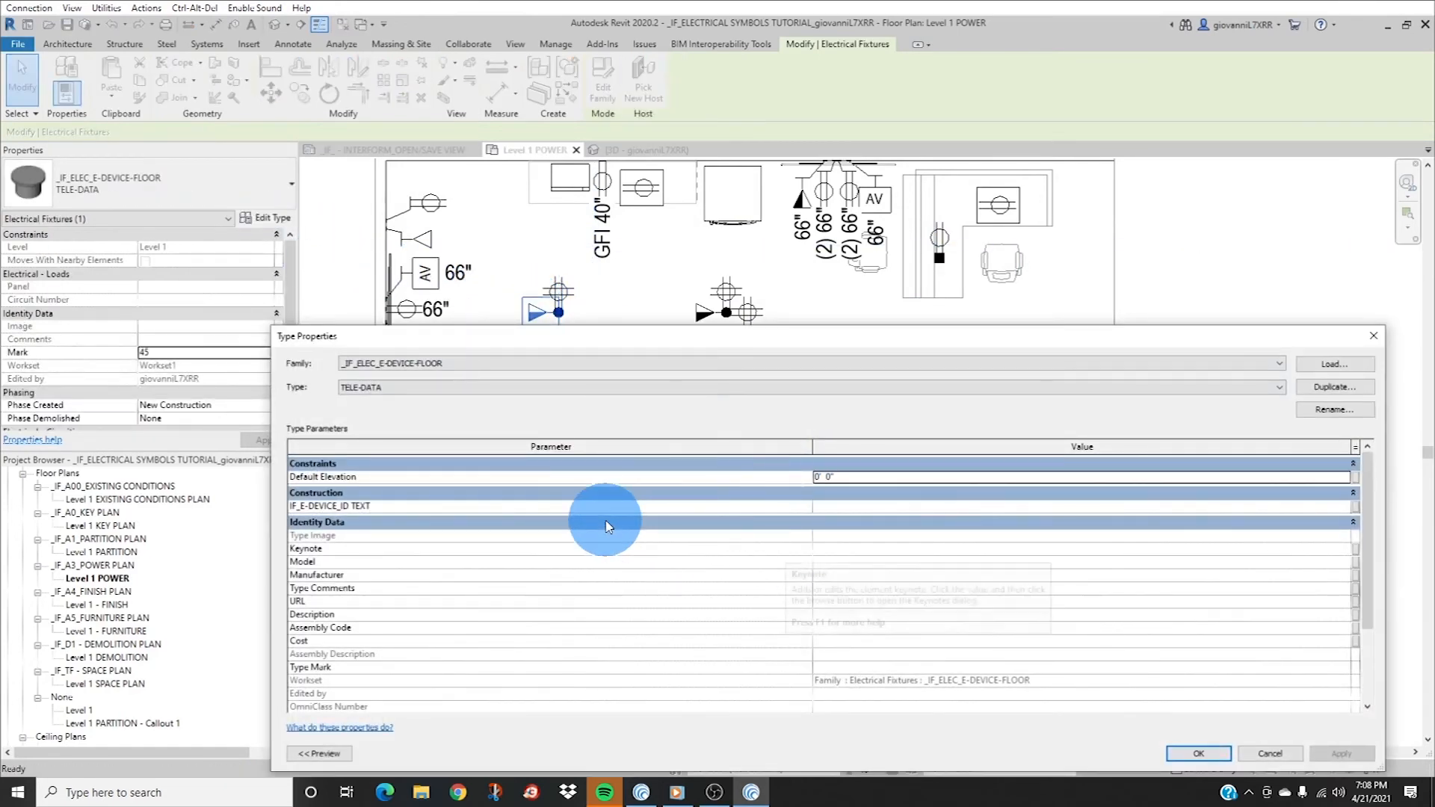
scroll(813, 600, down, 3)
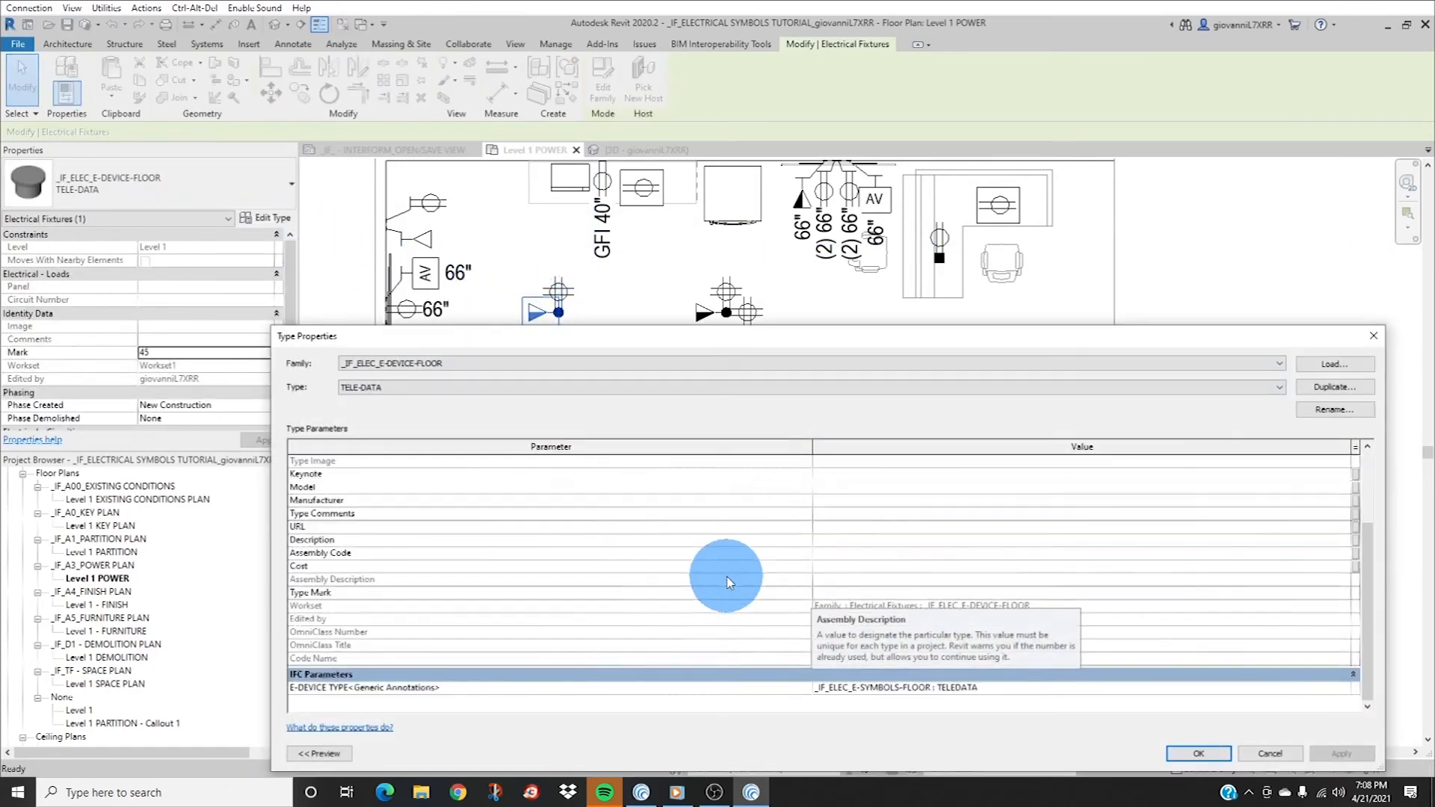
scroll(737, 580, up, 3)
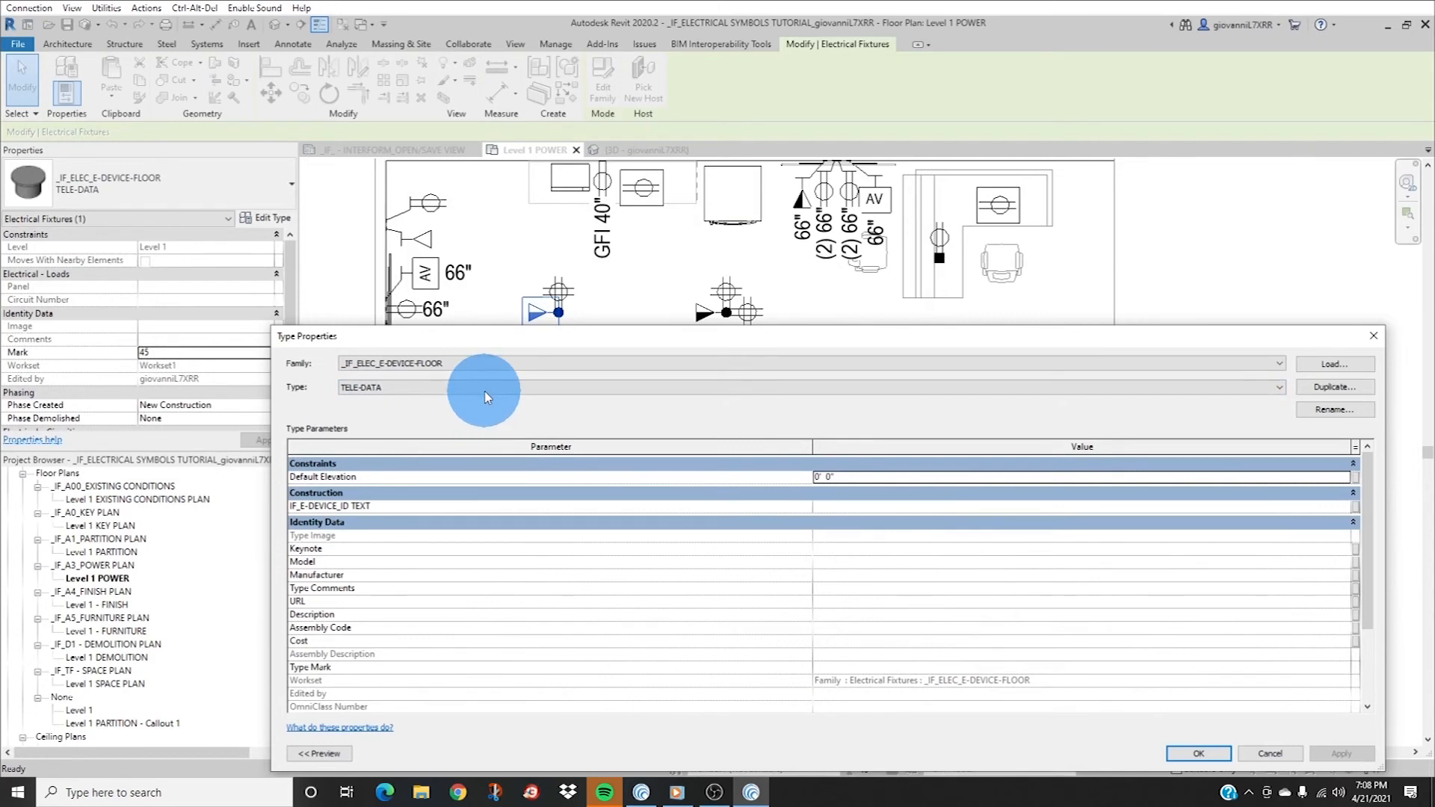
- Try (4) as the IF_E-DEVICE_ID TEXT of the TELE-DATA floor type, clear it and cancel the type changes
click(844, 512)
text((4)
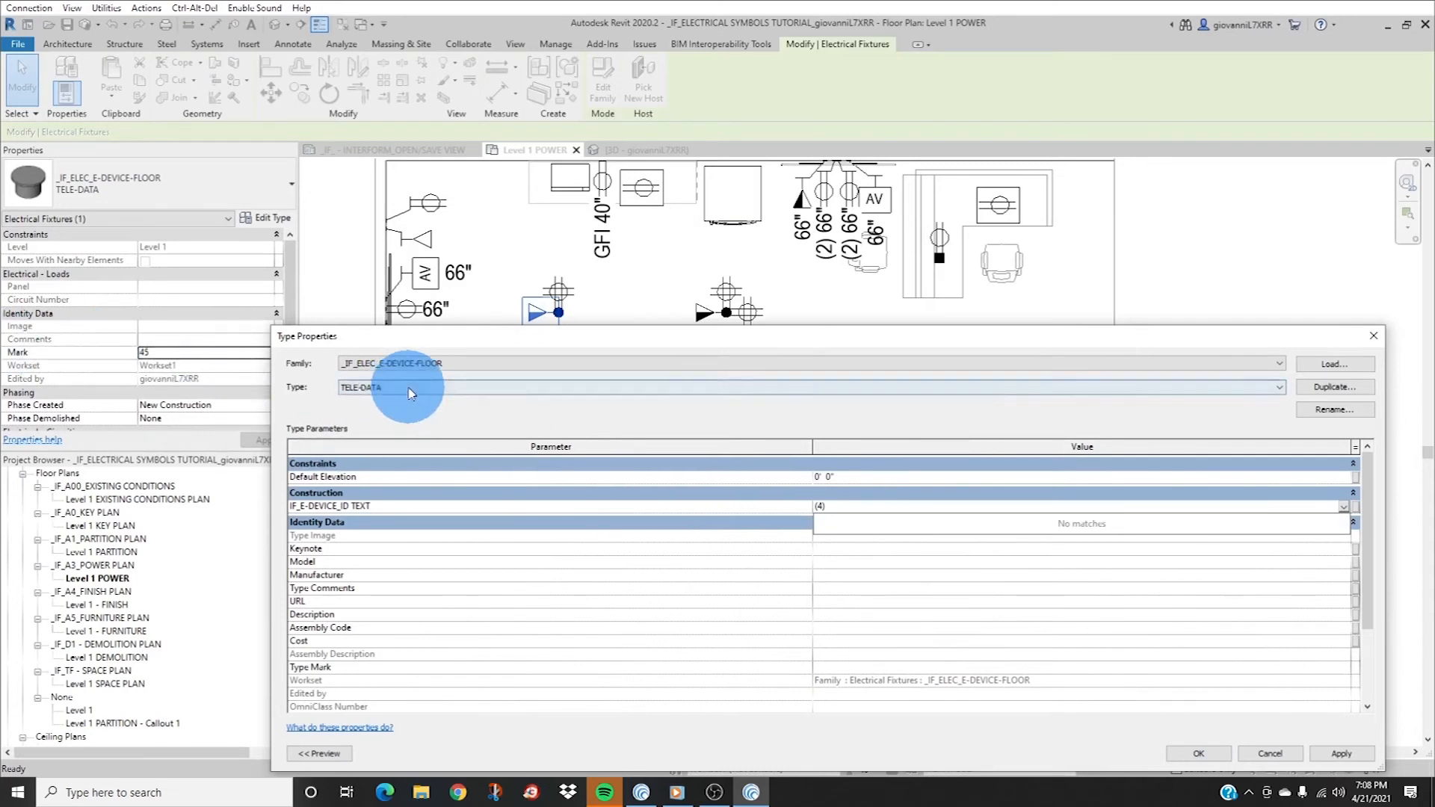
click(775, 516)
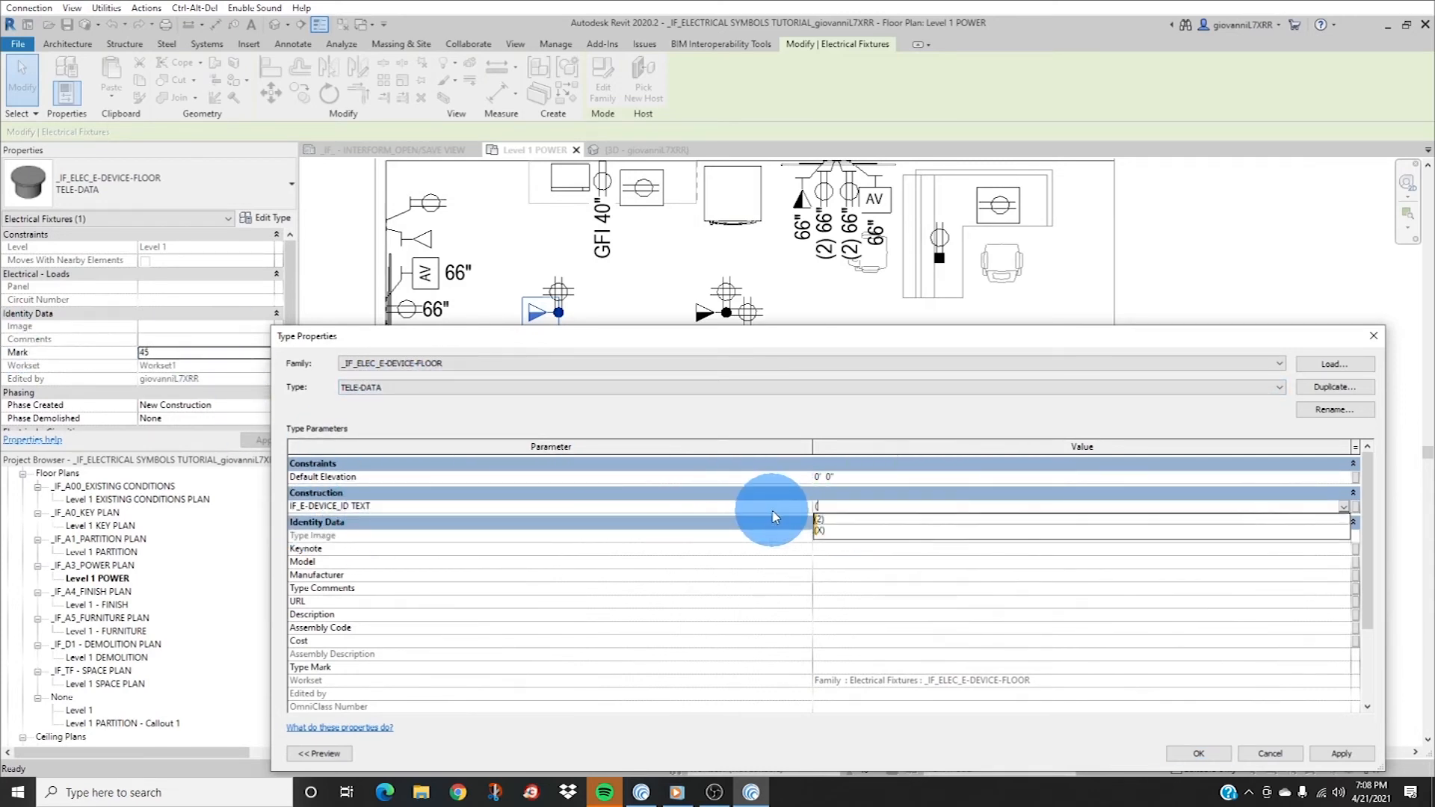
key(BackSpace)
key(BackSpace)
key(BackSpace)
click(1239, 745)
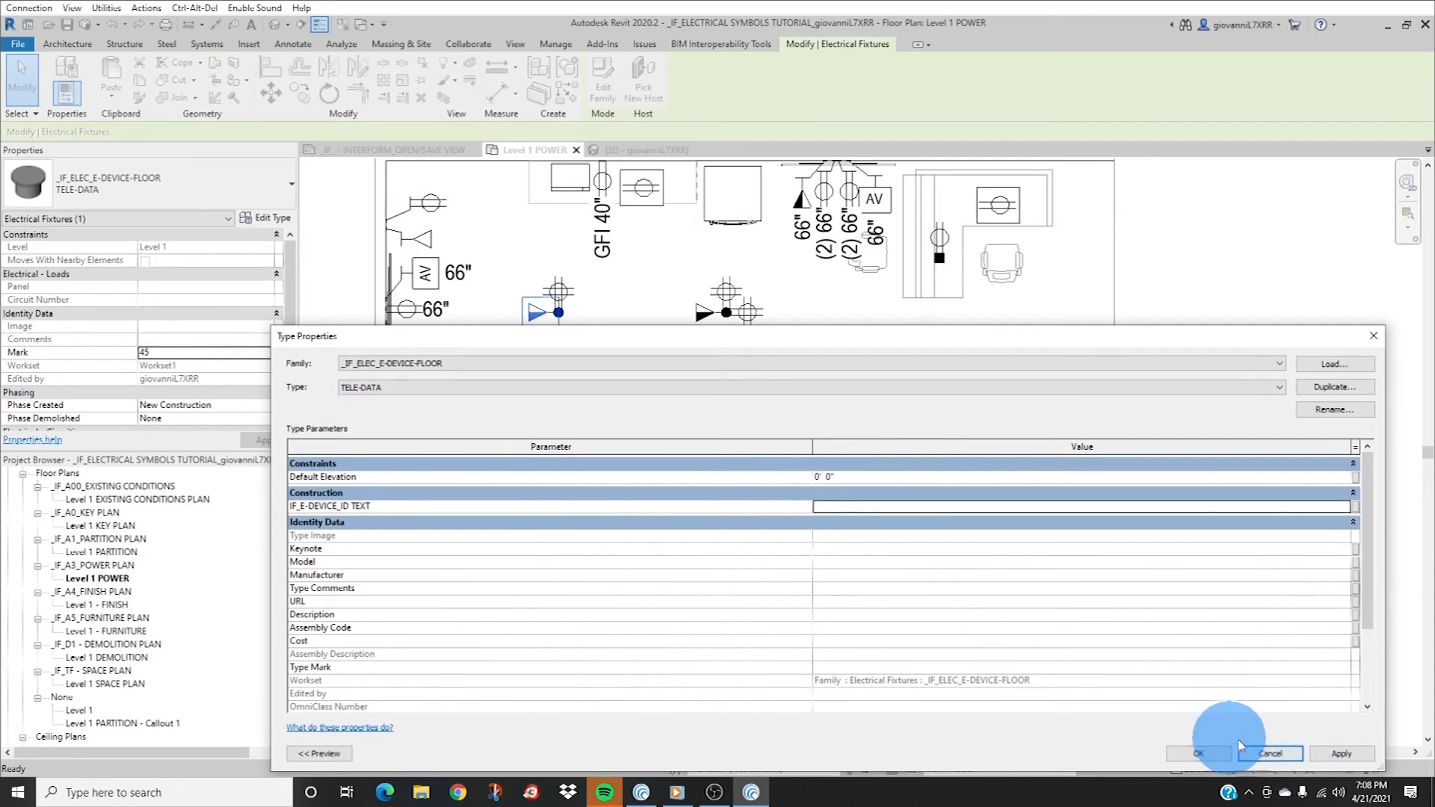
click(1271, 754)
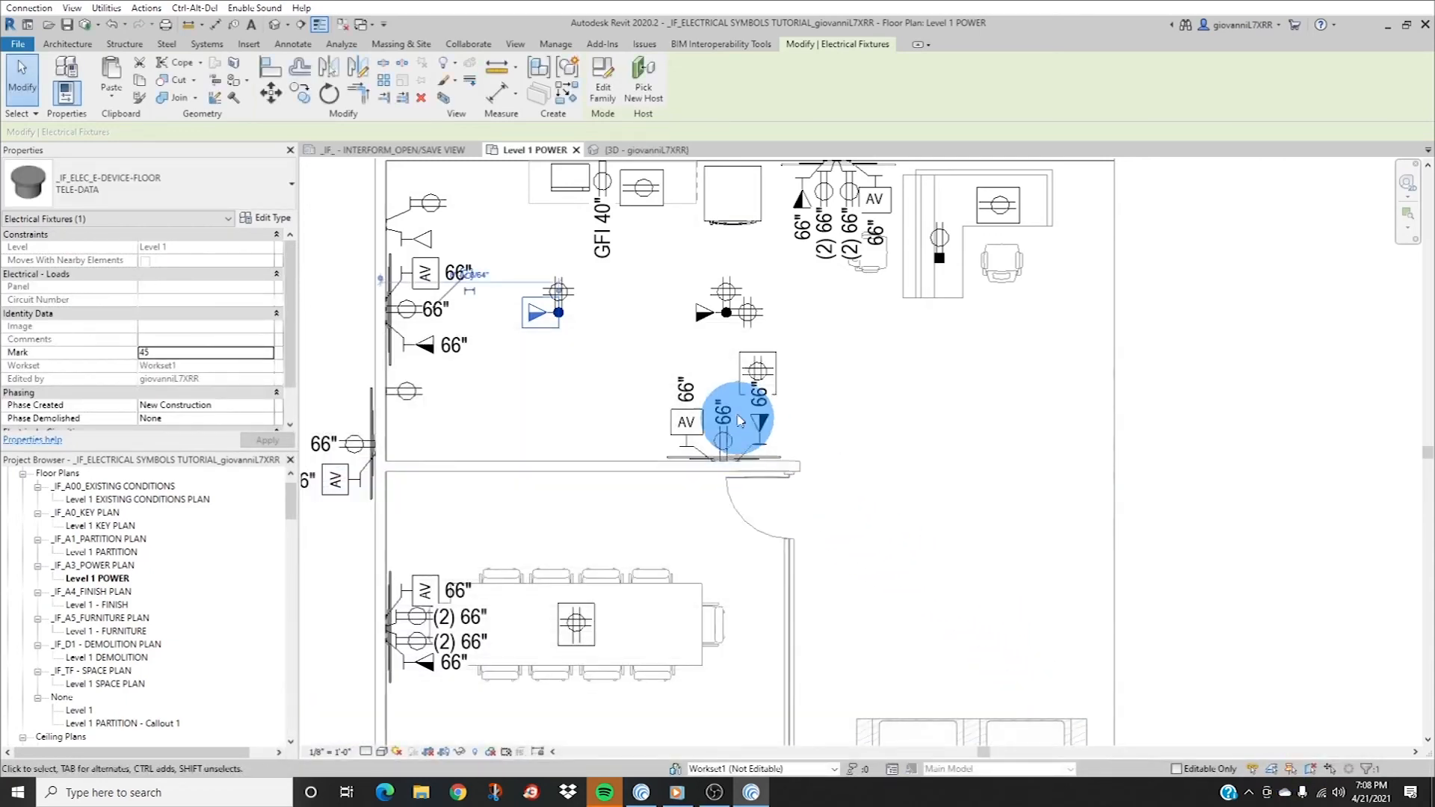
- Delete the two remaining floor device layout groups in the middle of the upper room
click(538, 410)
click(562, 315)
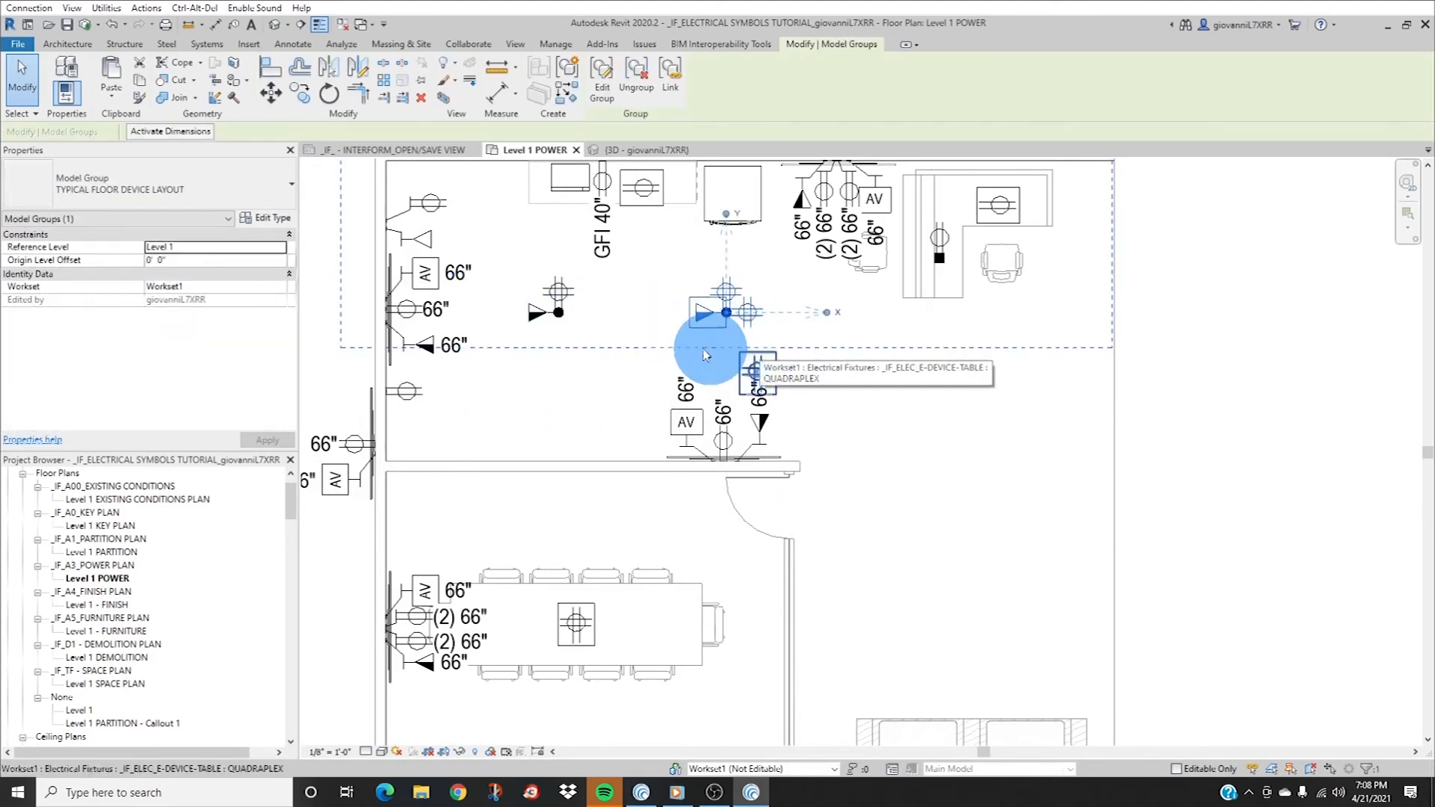
click(636, 333)
drag(557, 310, 752, 417)
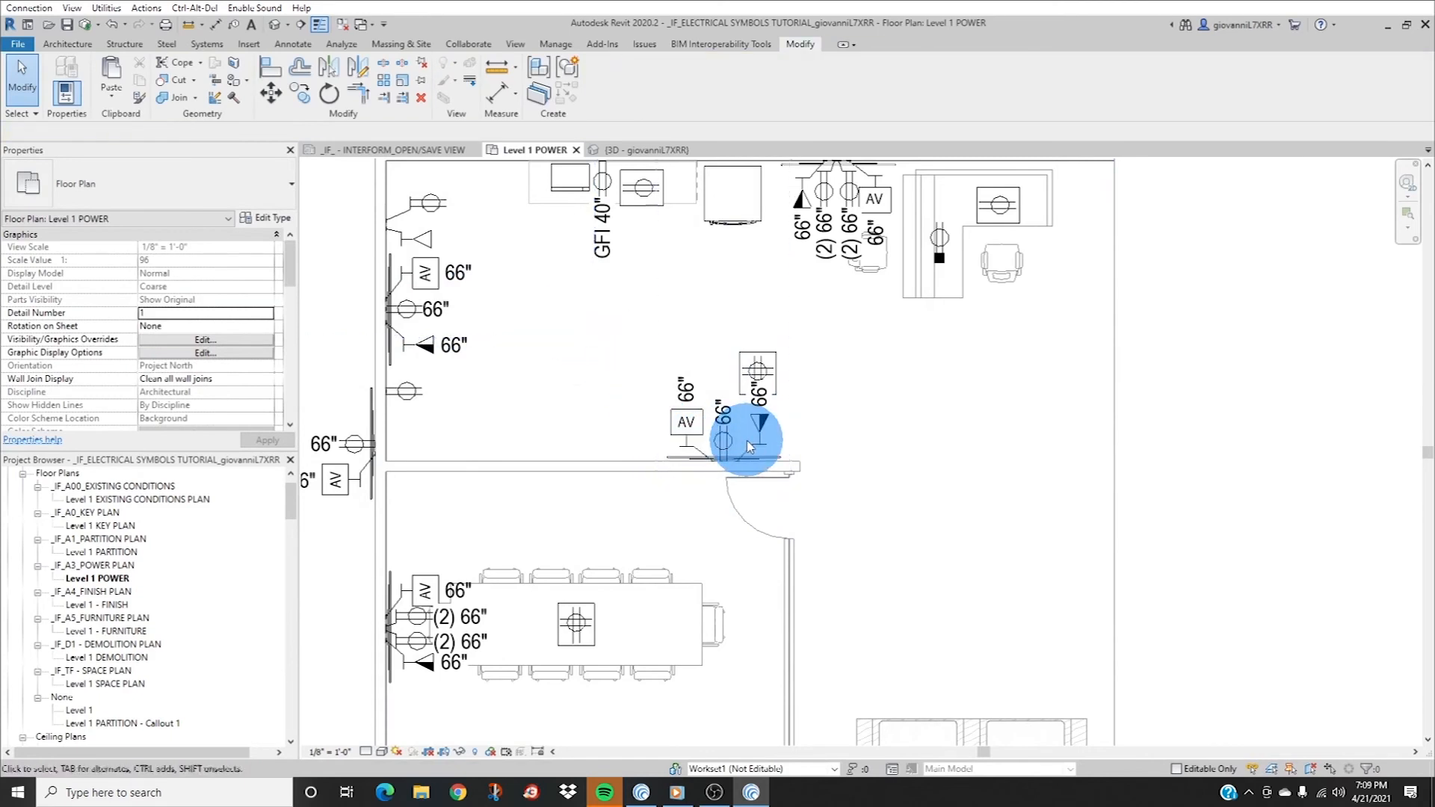
- Try to rotate the DUPLEX ceiling device over the L-shaped workstation desk
scroll(748, 403, up, 3)
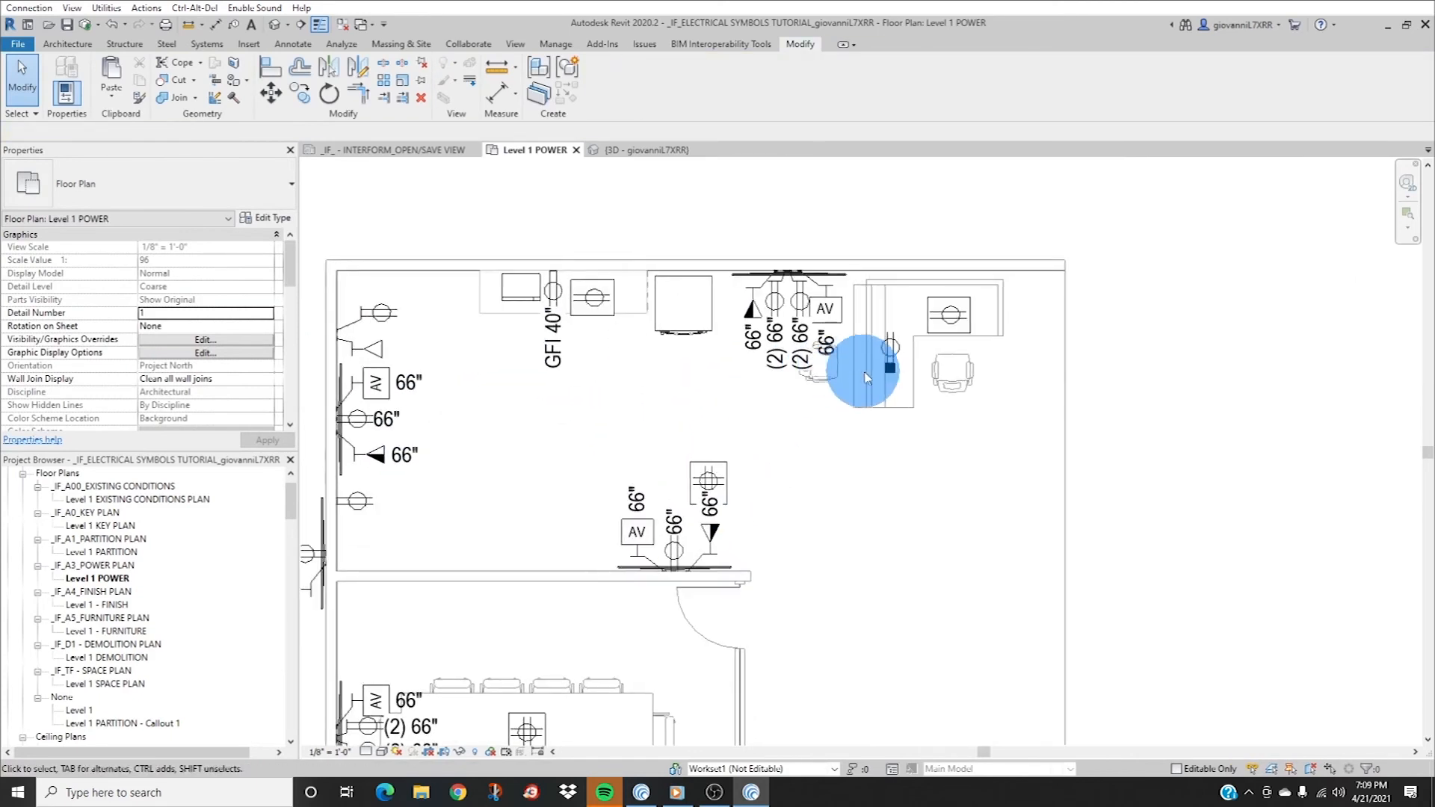
click(914, 369)
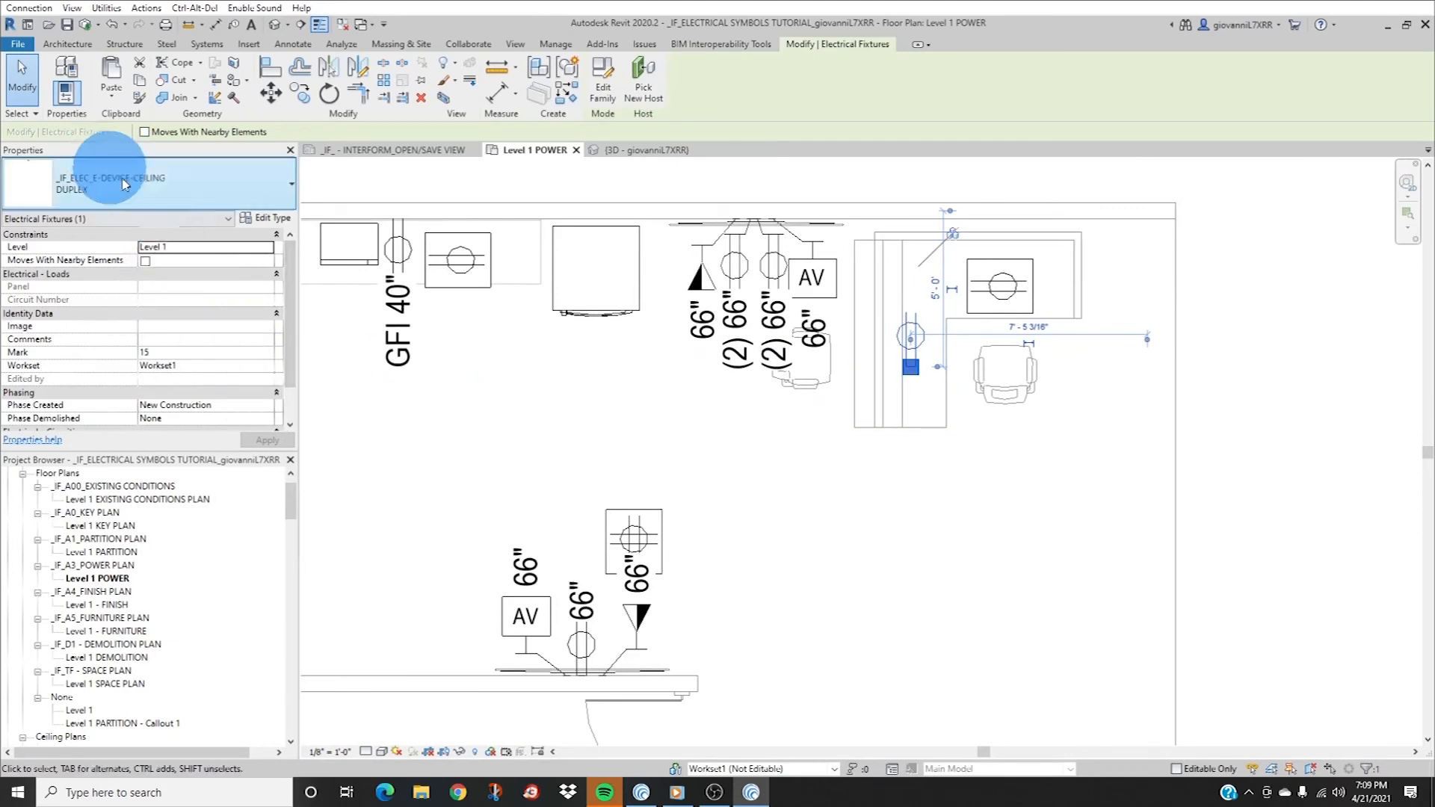
key(space)
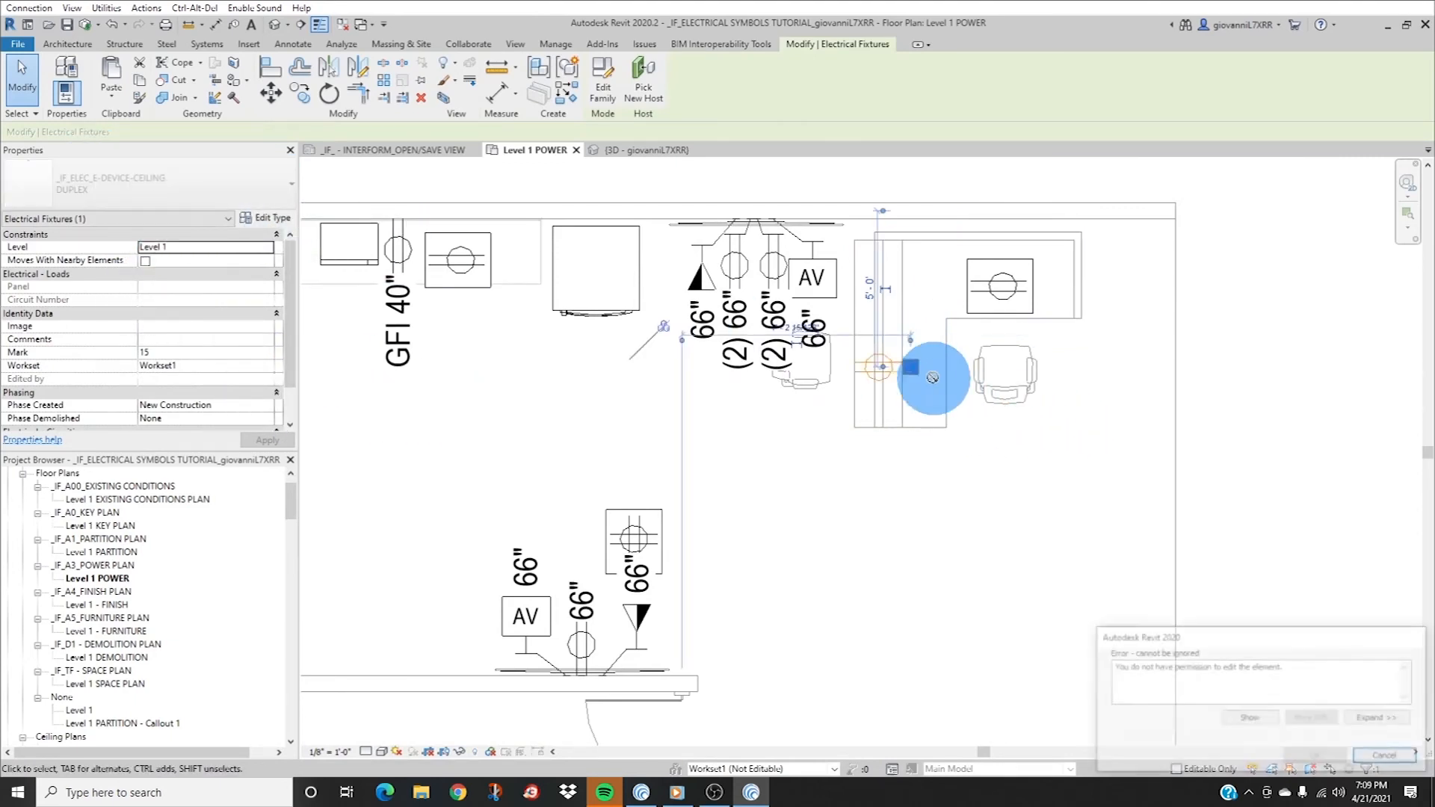
click(1384, 756)
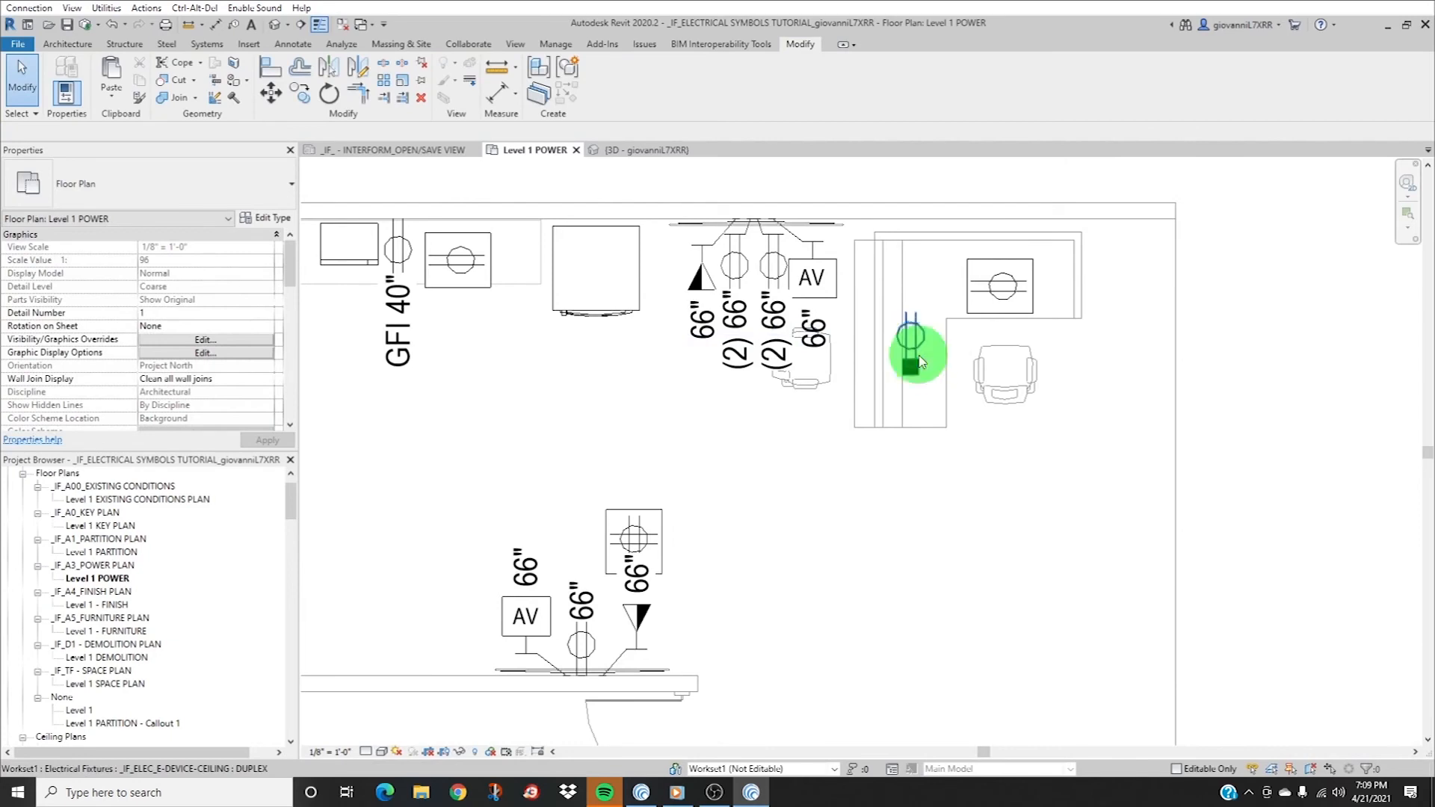
click(919, 362)
right_click(919, 361)
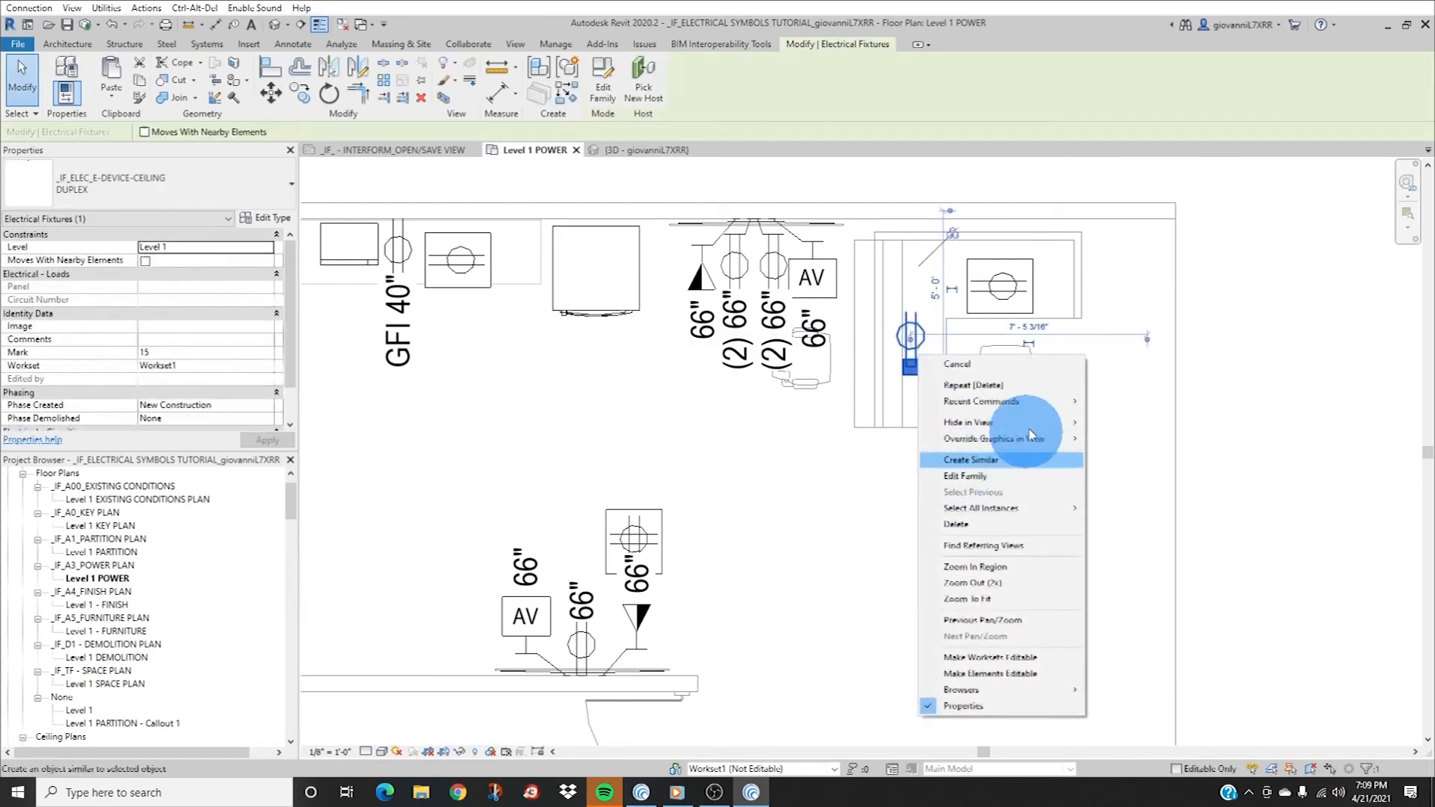
key(Escape)
key(Escape)
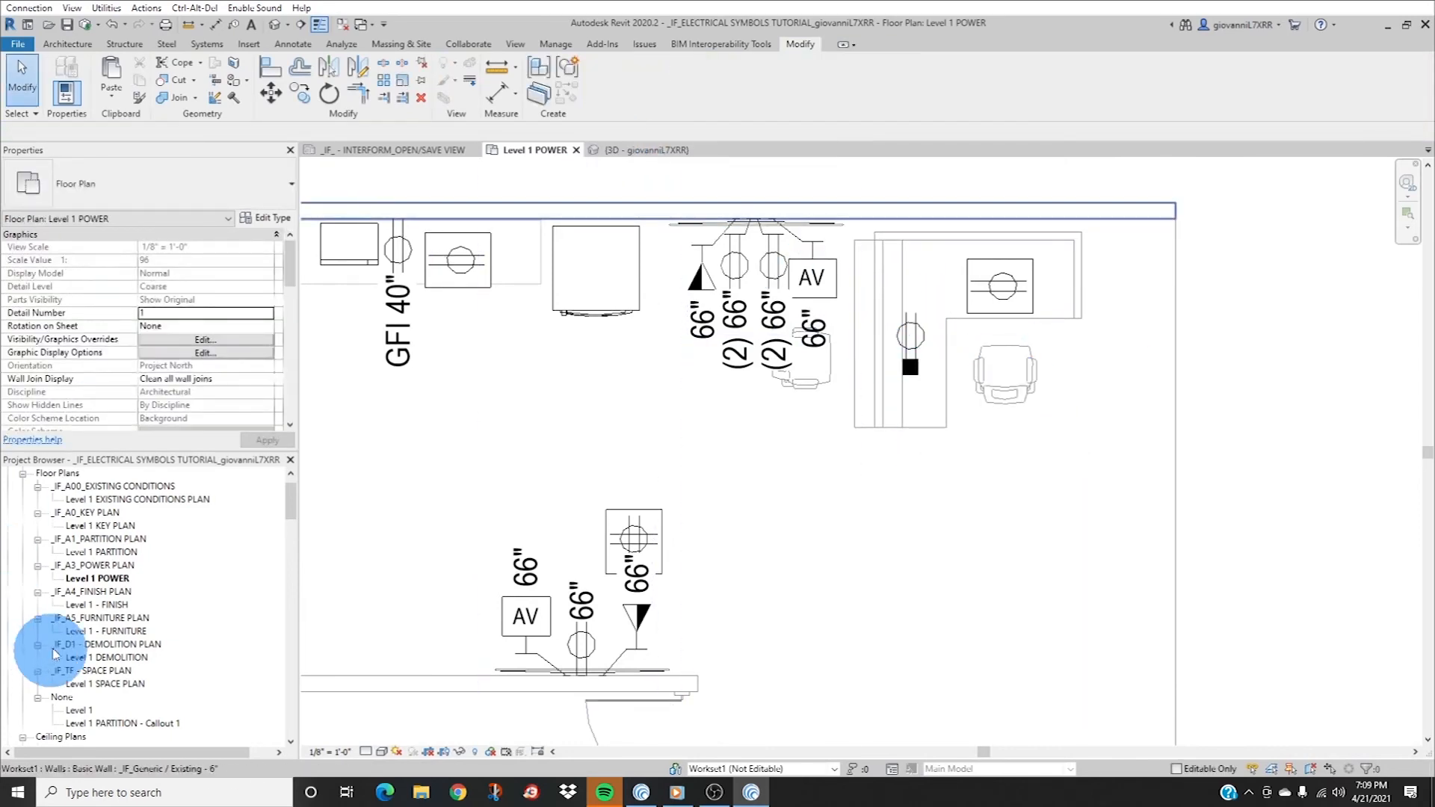
- Look through the project's view list and check the type information of the DUPLEX ceiling device over the workstation desk
scroll(102, 583, up, 1)
scroll(103, 579, down, 5)
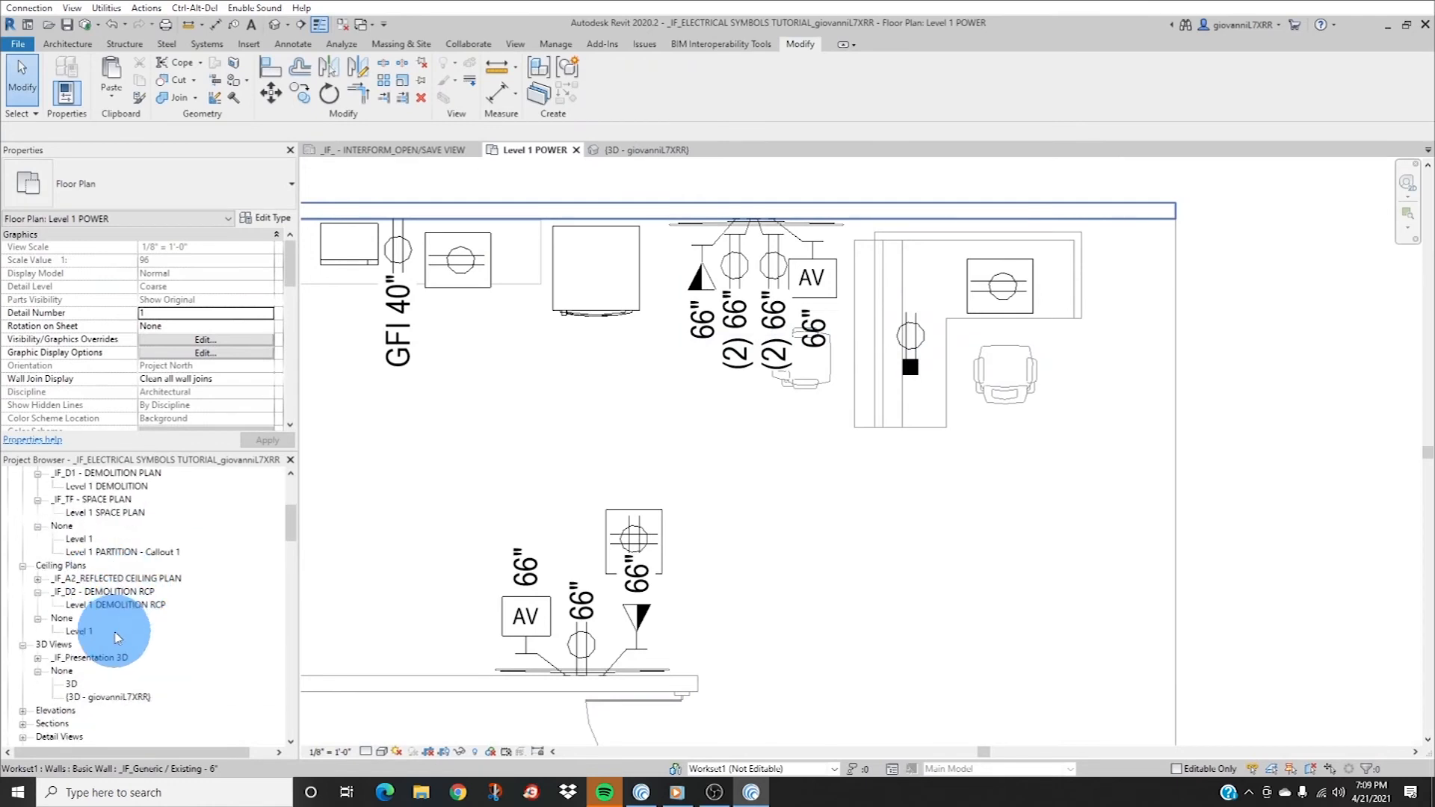
scroll(116, 632, down, 3)
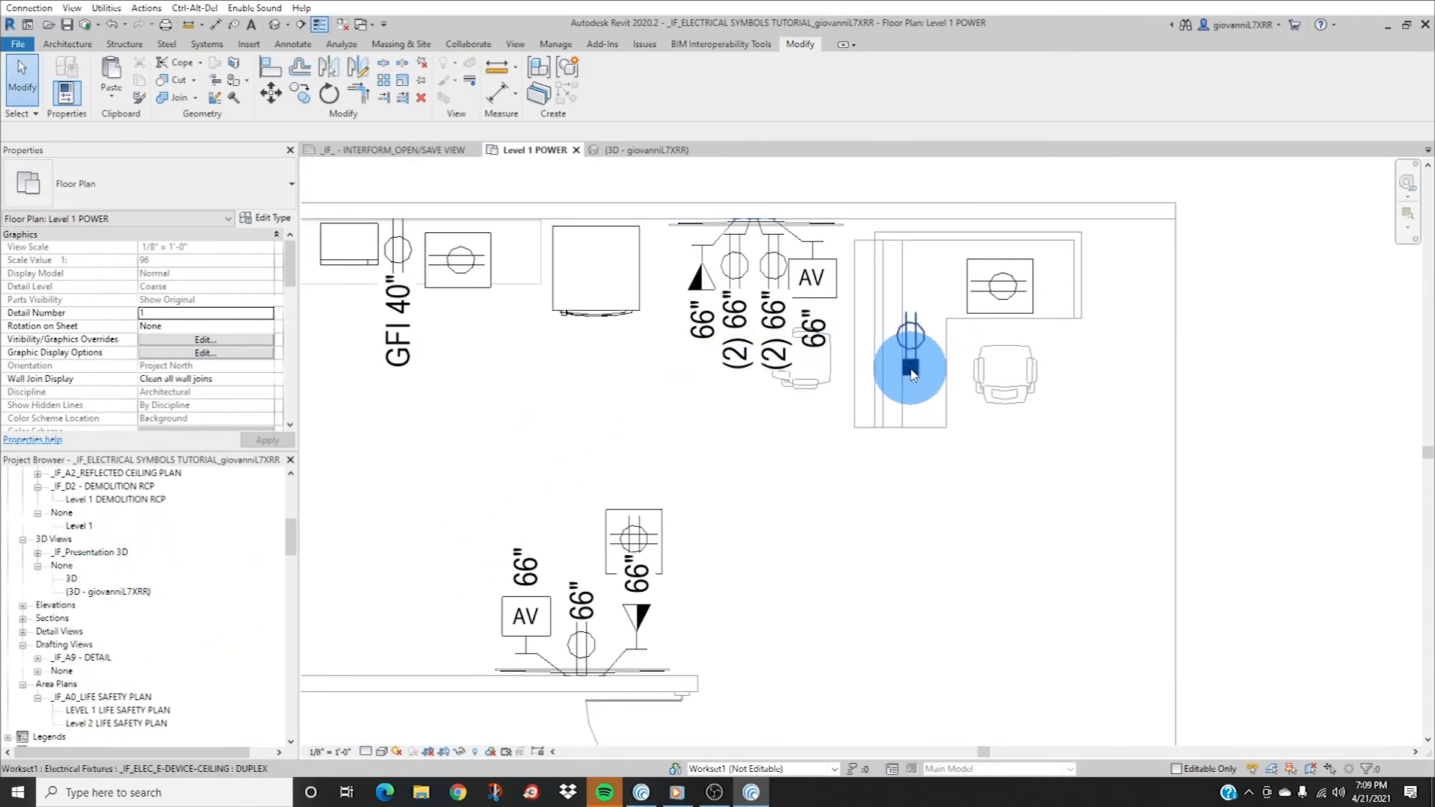
click(911, 368)
scroll(138, 598, down, 2)
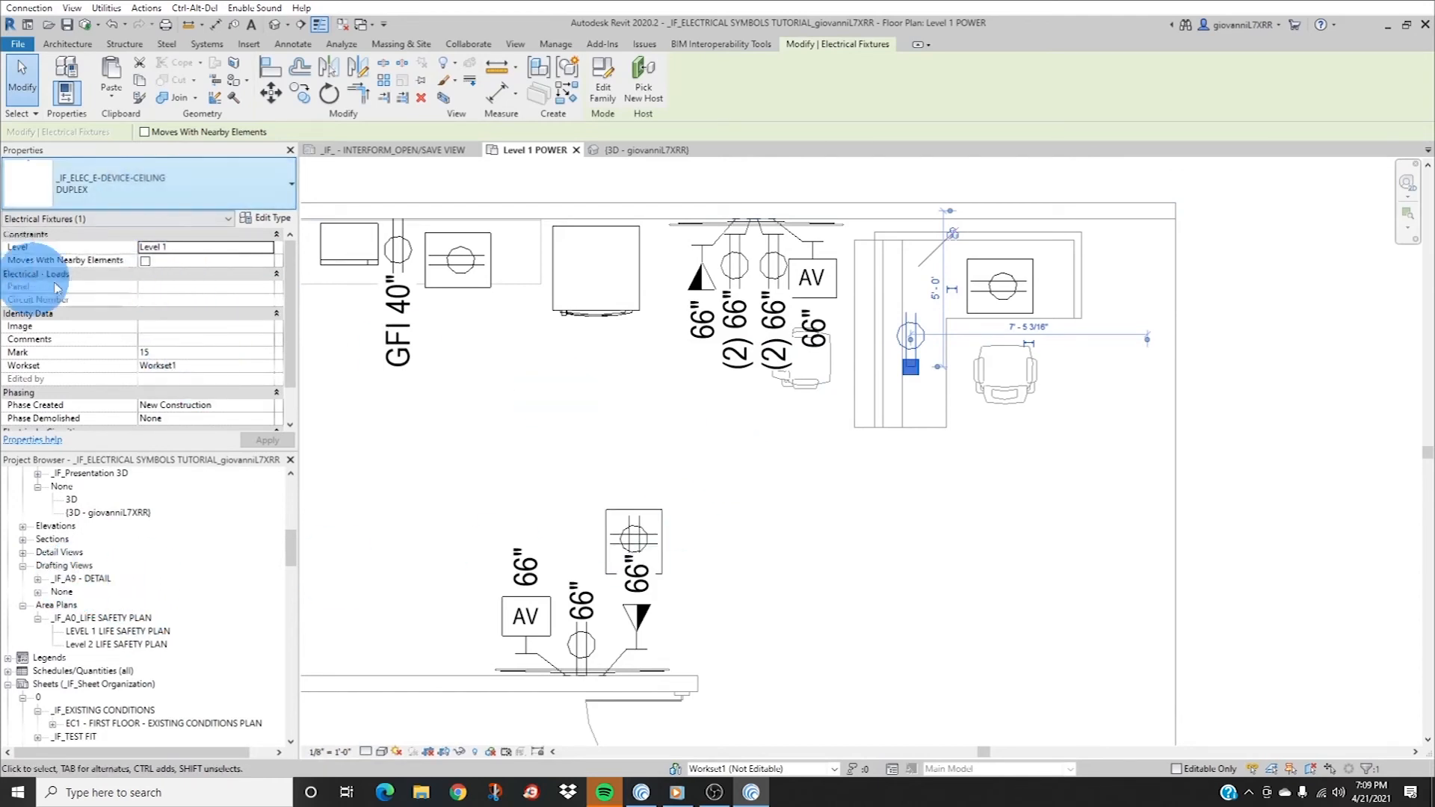
click(142, 184)
click(199, 193)
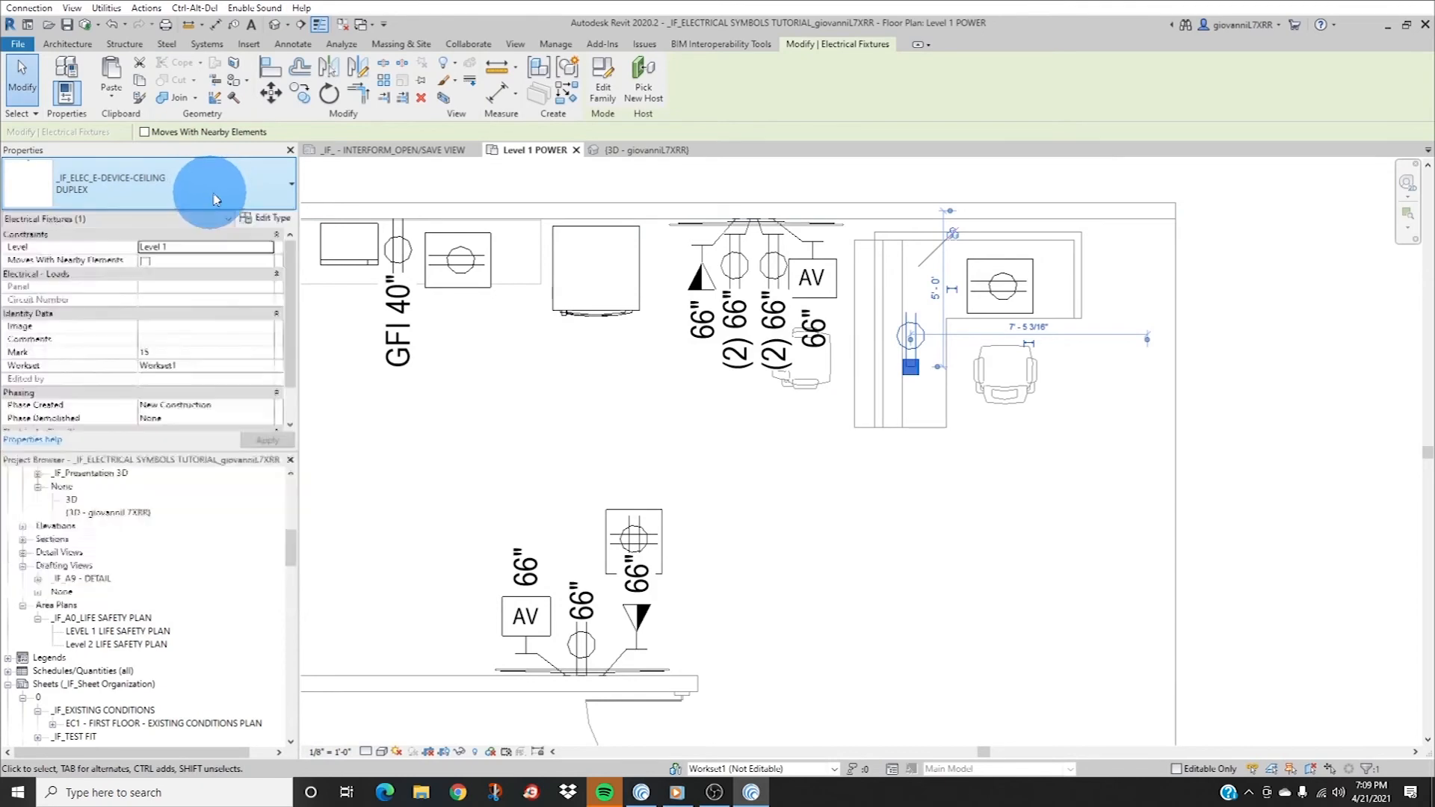
click(262, 218)
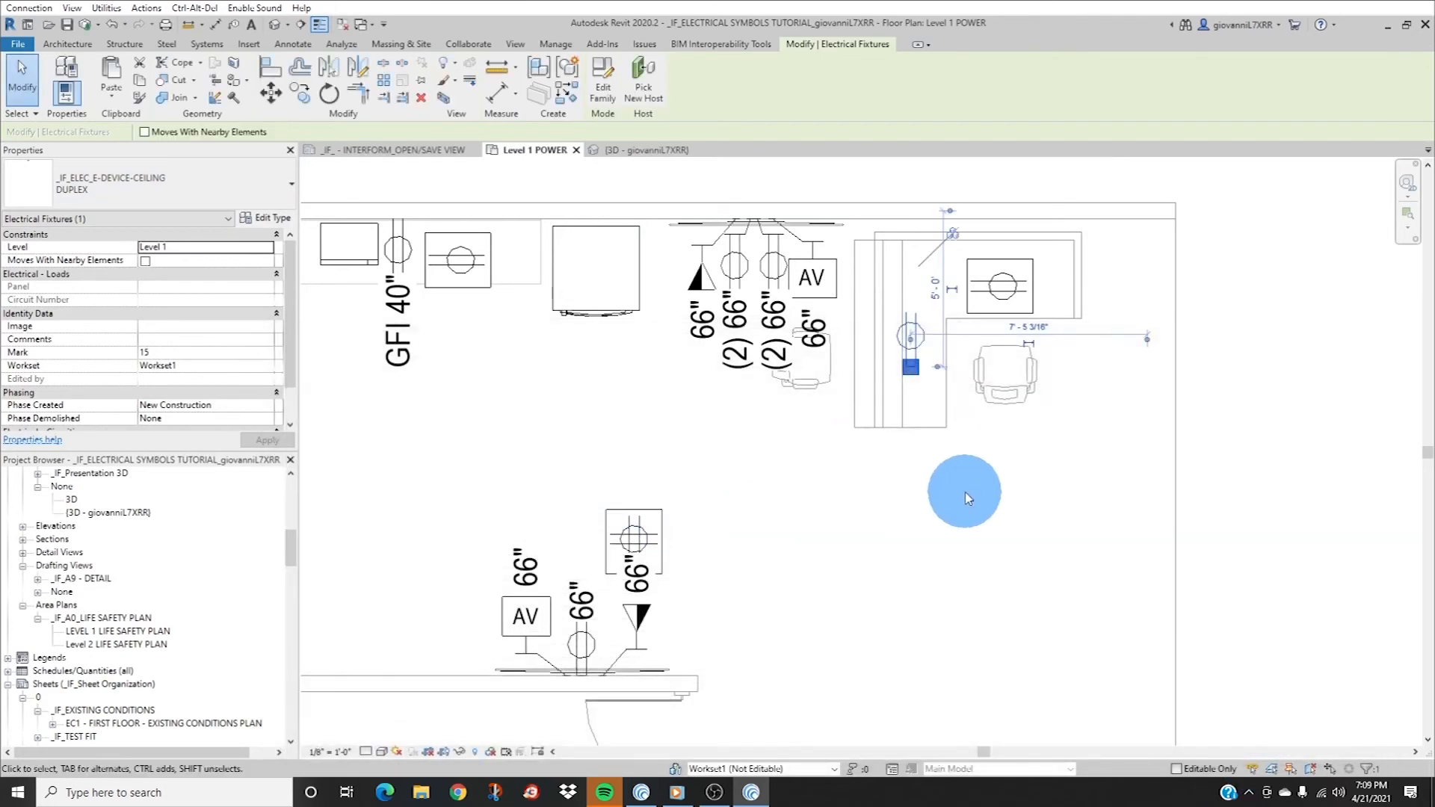
click(888, 432)
- Inspect the position of the DUPLEX ceiling device relative to the workstation and the surrounding room
scroll(839, 404, down, 5)
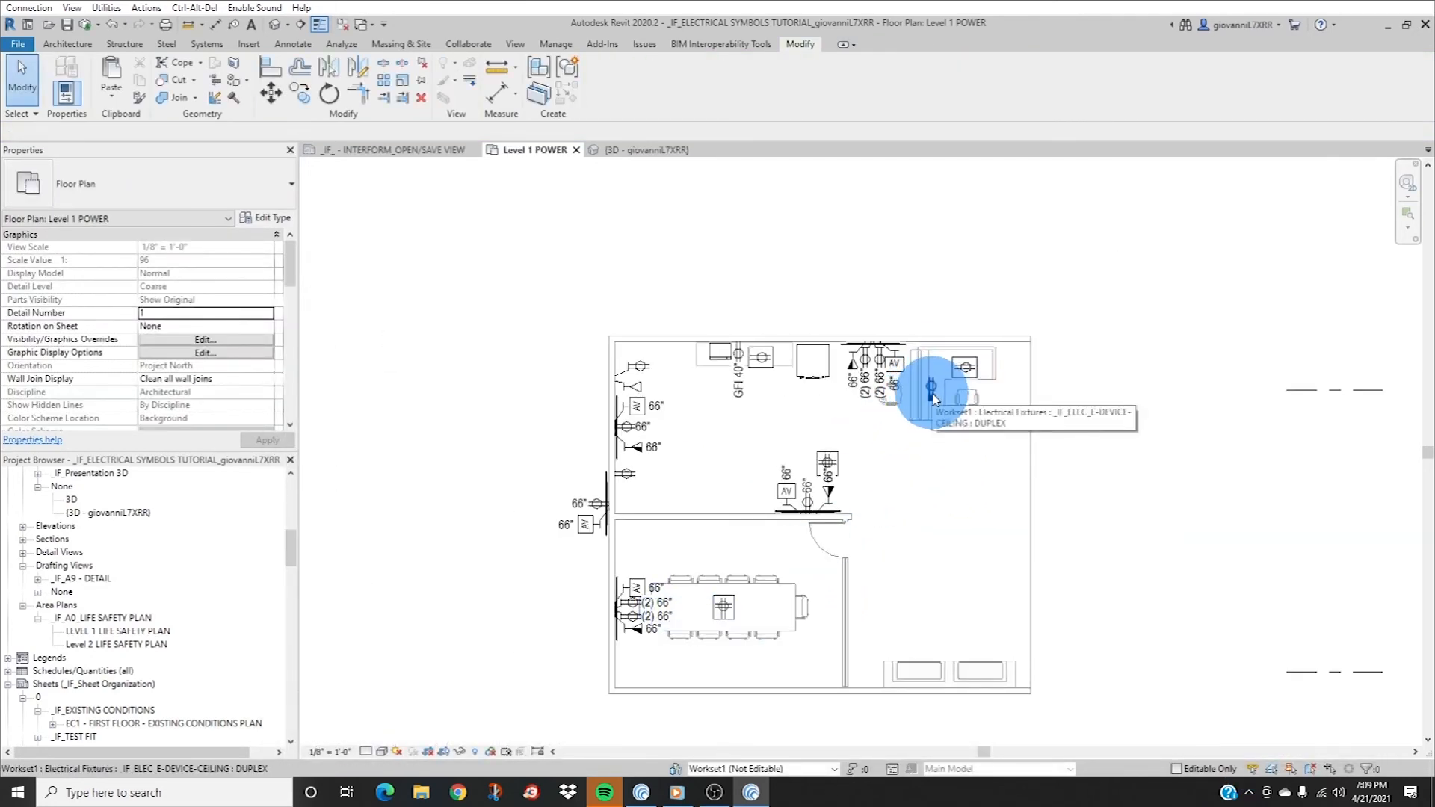
click(931, 388)
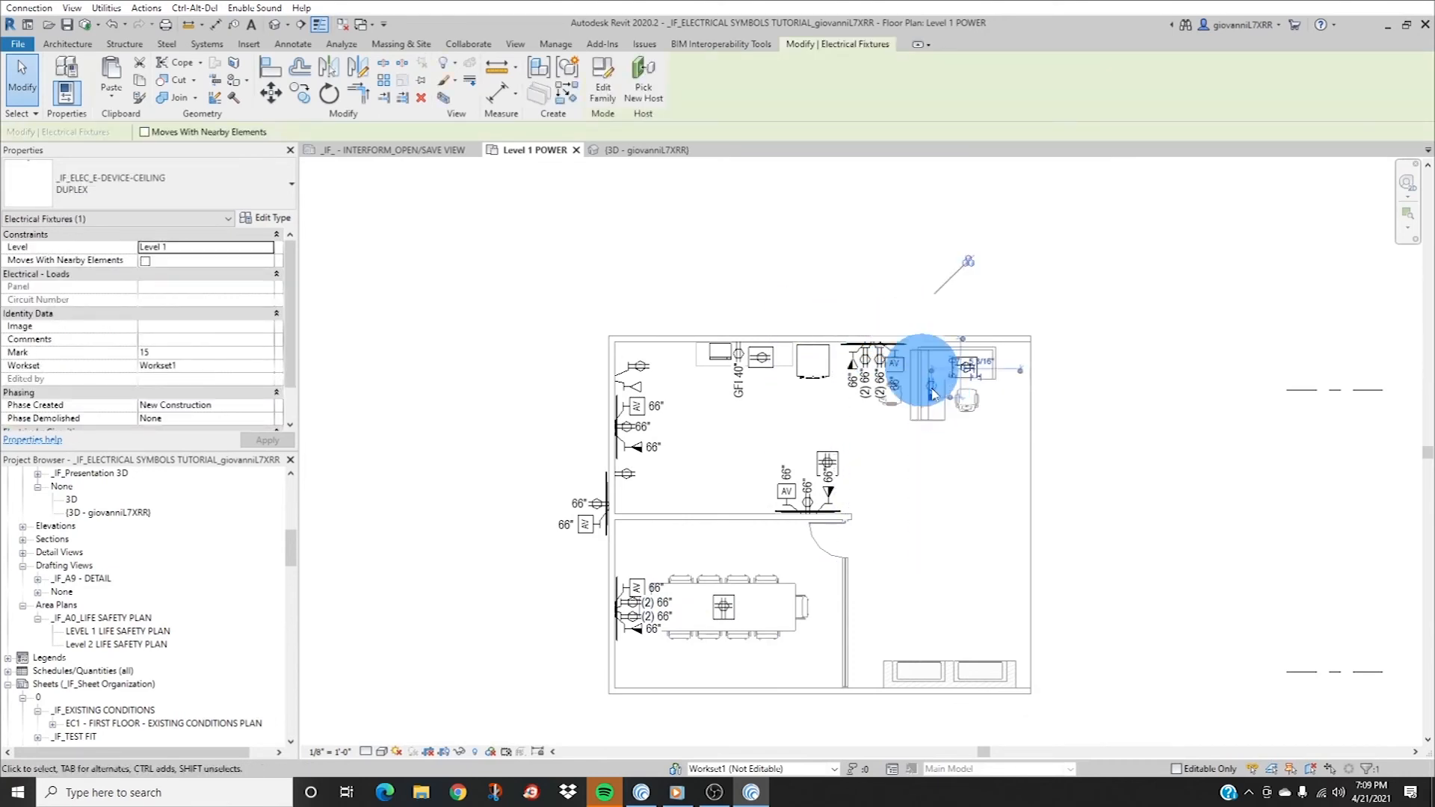
drag(929, 410, 955, 412)
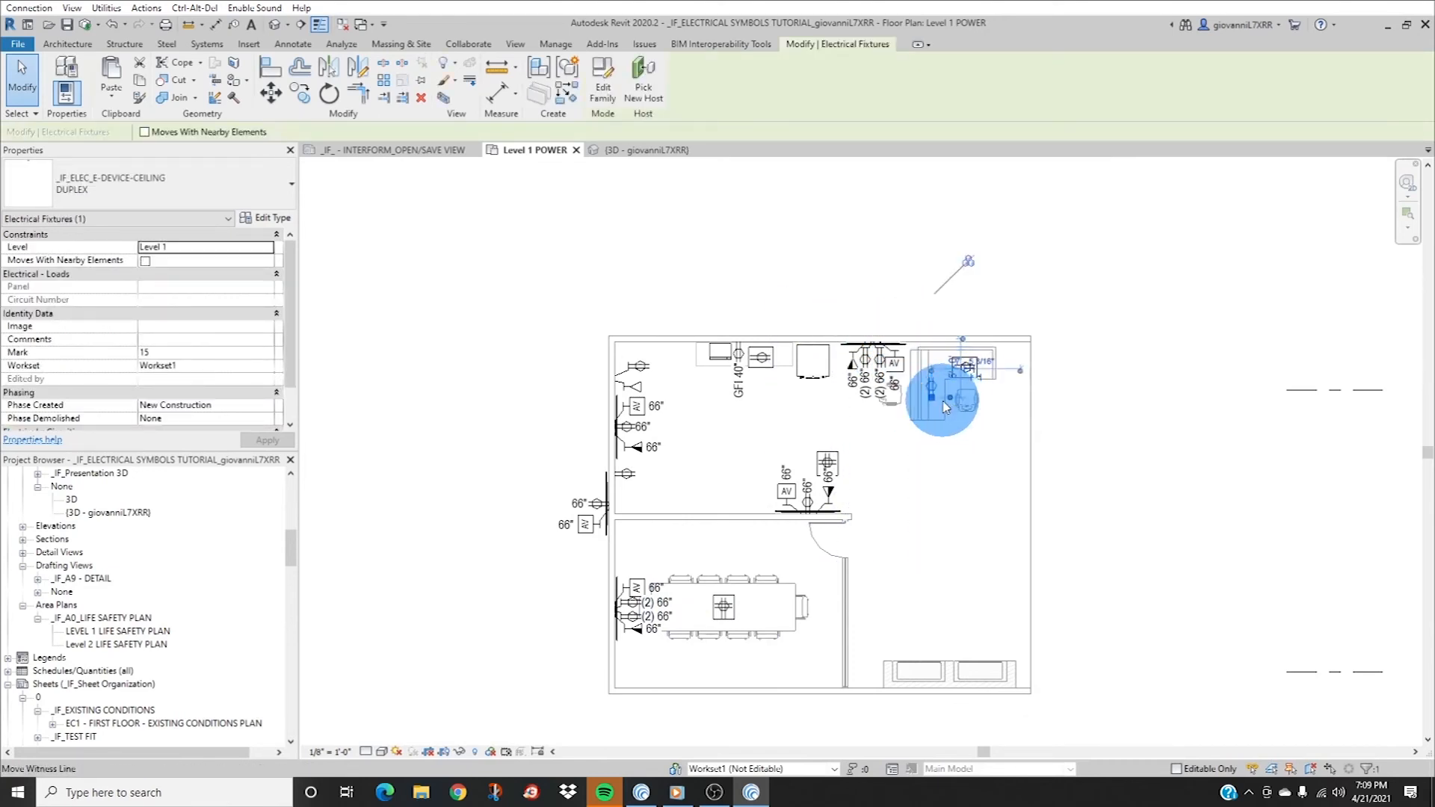
scroll(940, 427, up, 4)
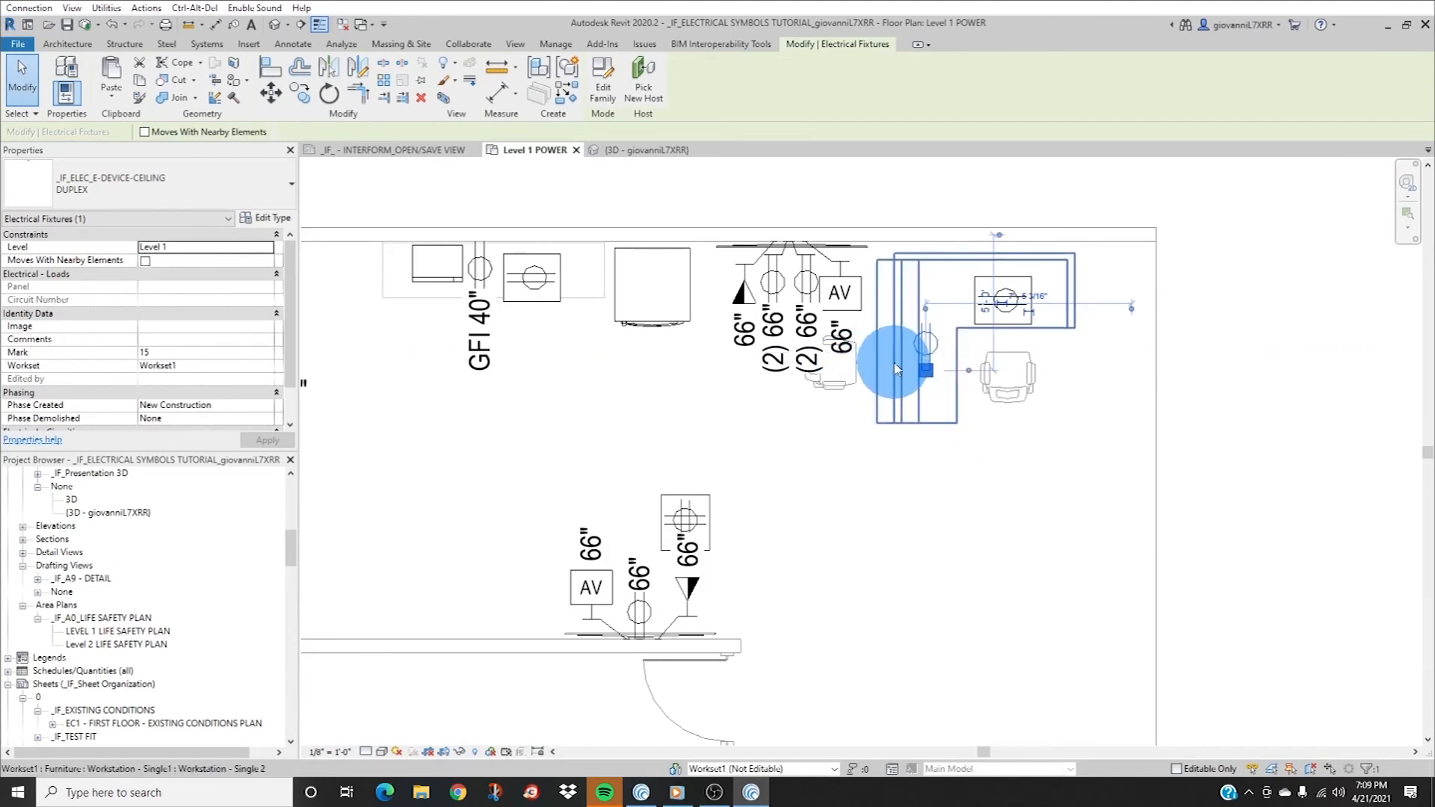
scroll(901, 368, down, 4)
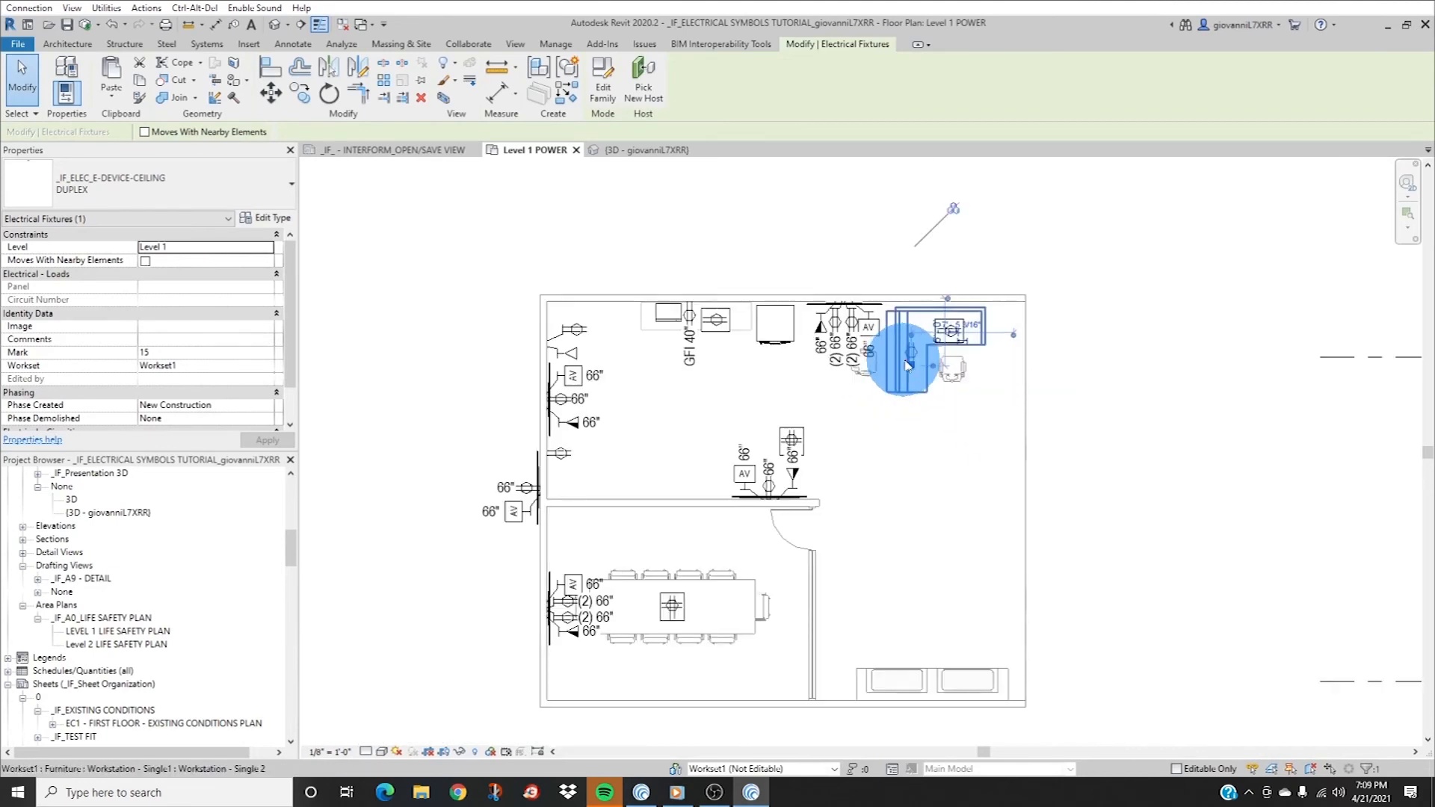
click(855, 473)
- Start placing another QUADRAPLEX table device with Create Similar and review the available table device types
middle_drag(889, 619, 800, 548)
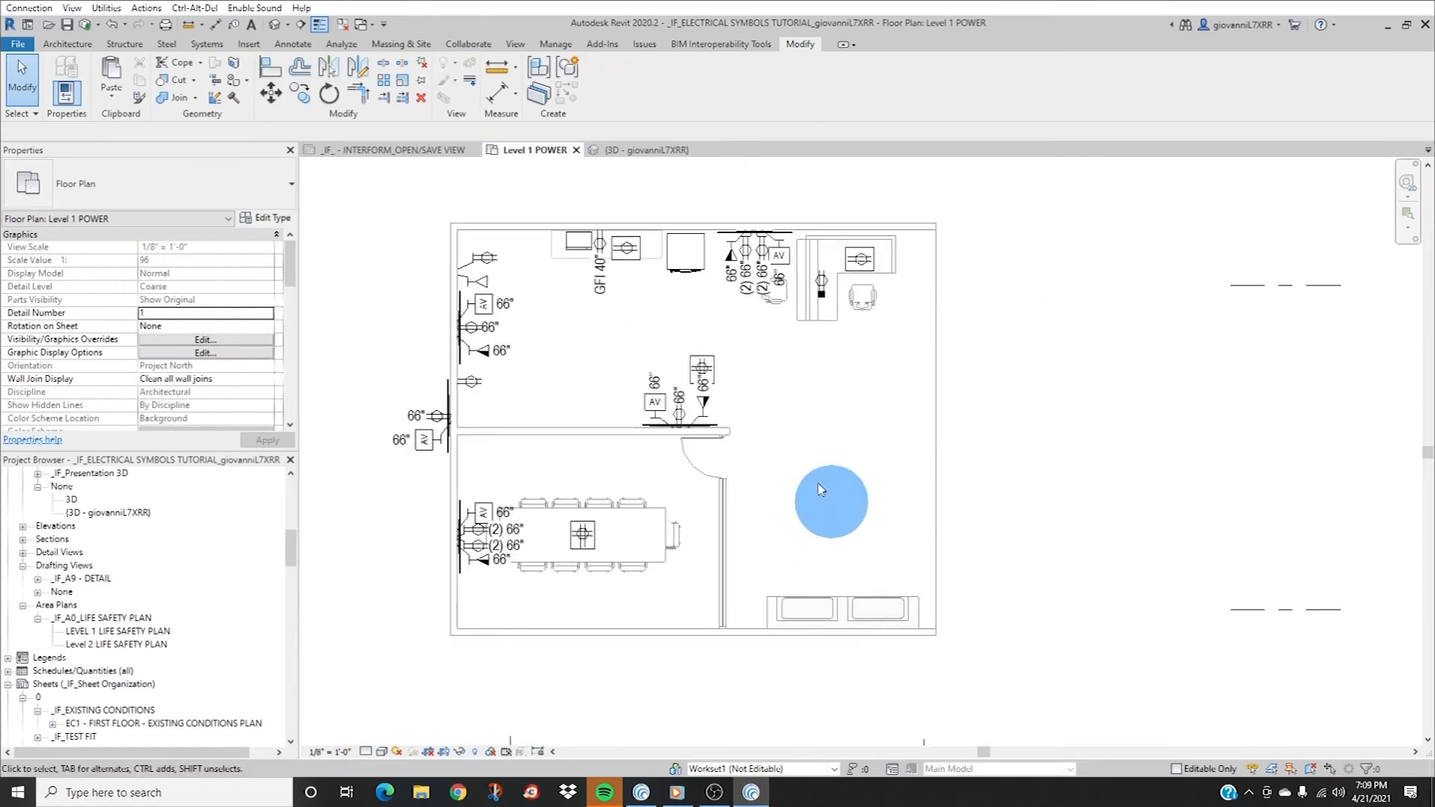
click(710, 359)
right_click(706, 363)
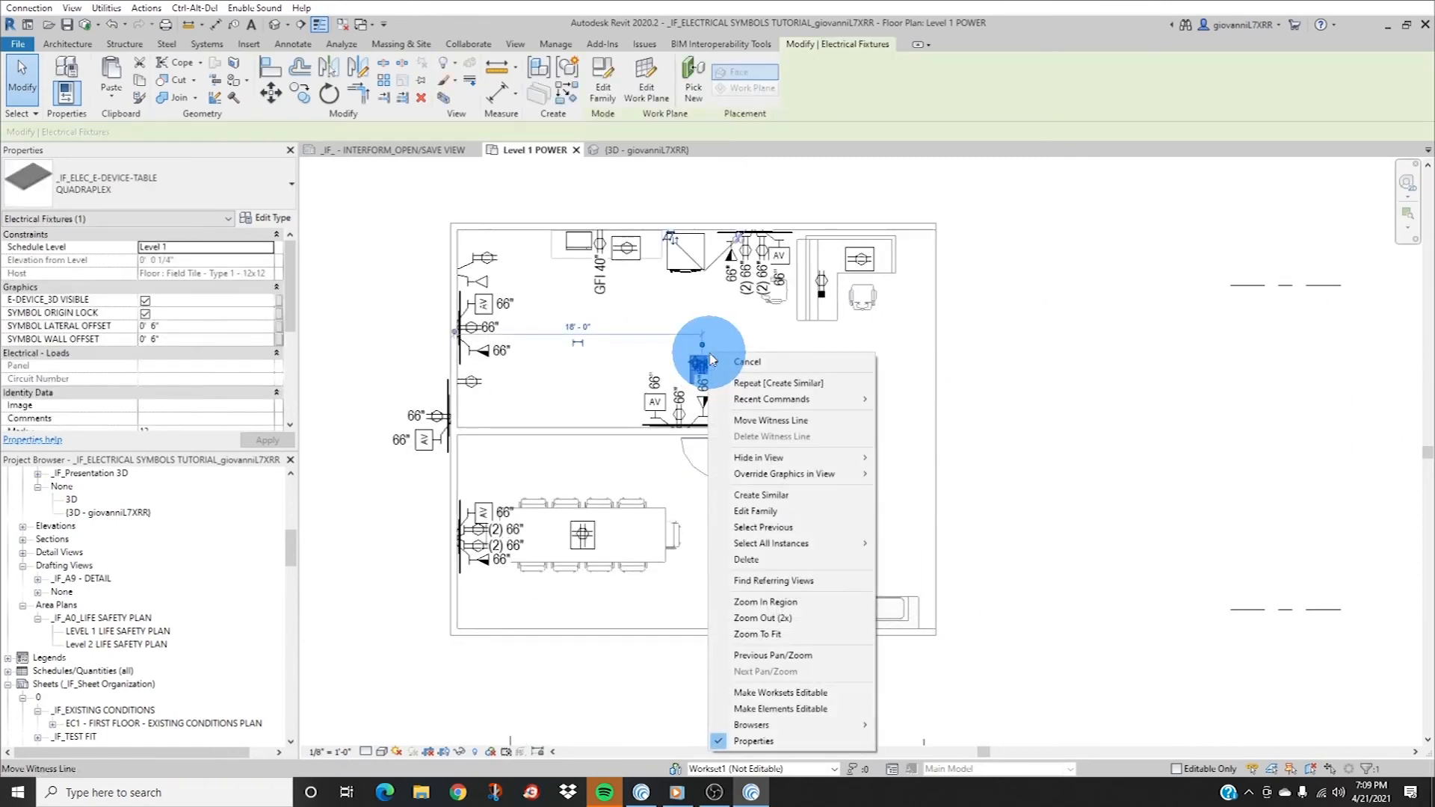
right_click(688, 396)
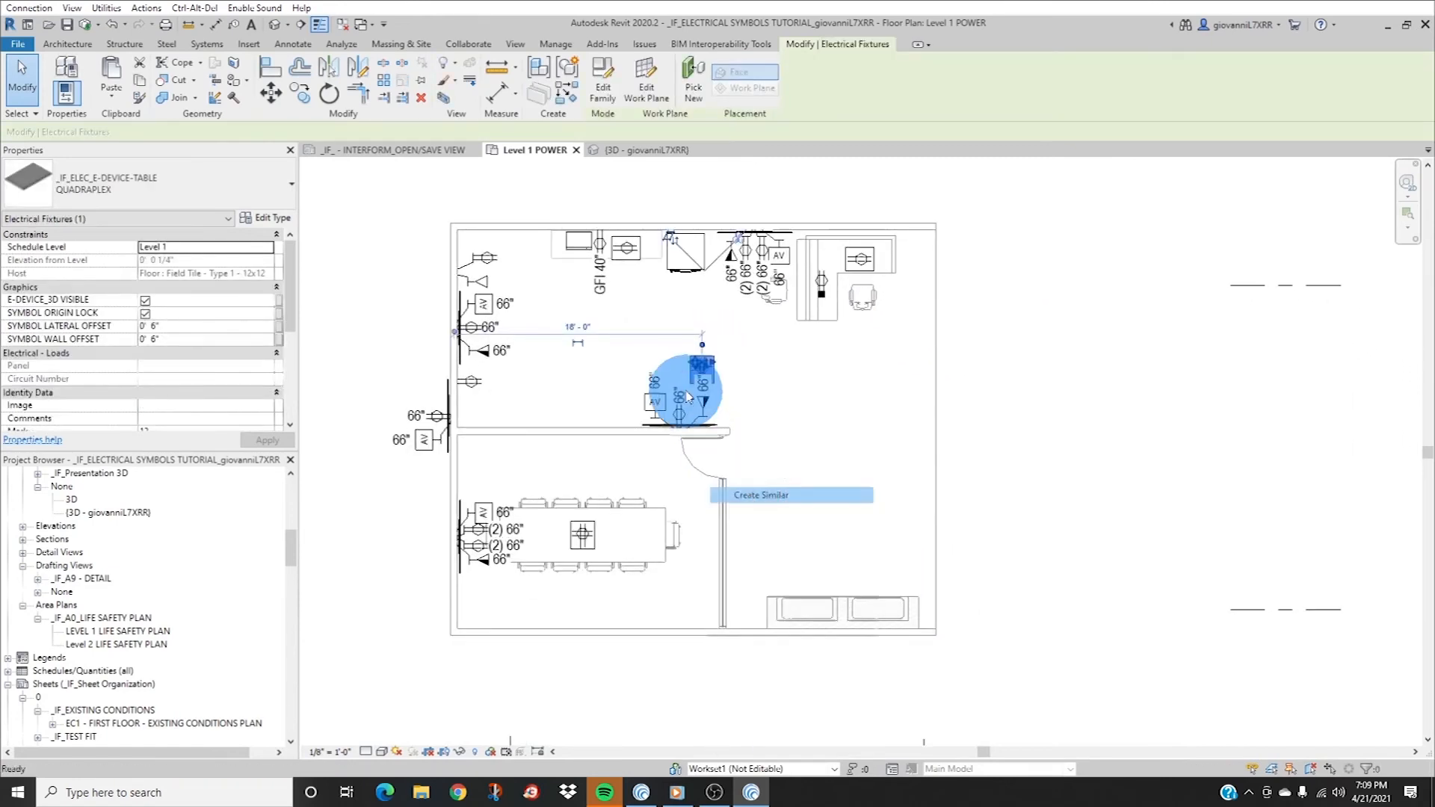
click(675, 350)
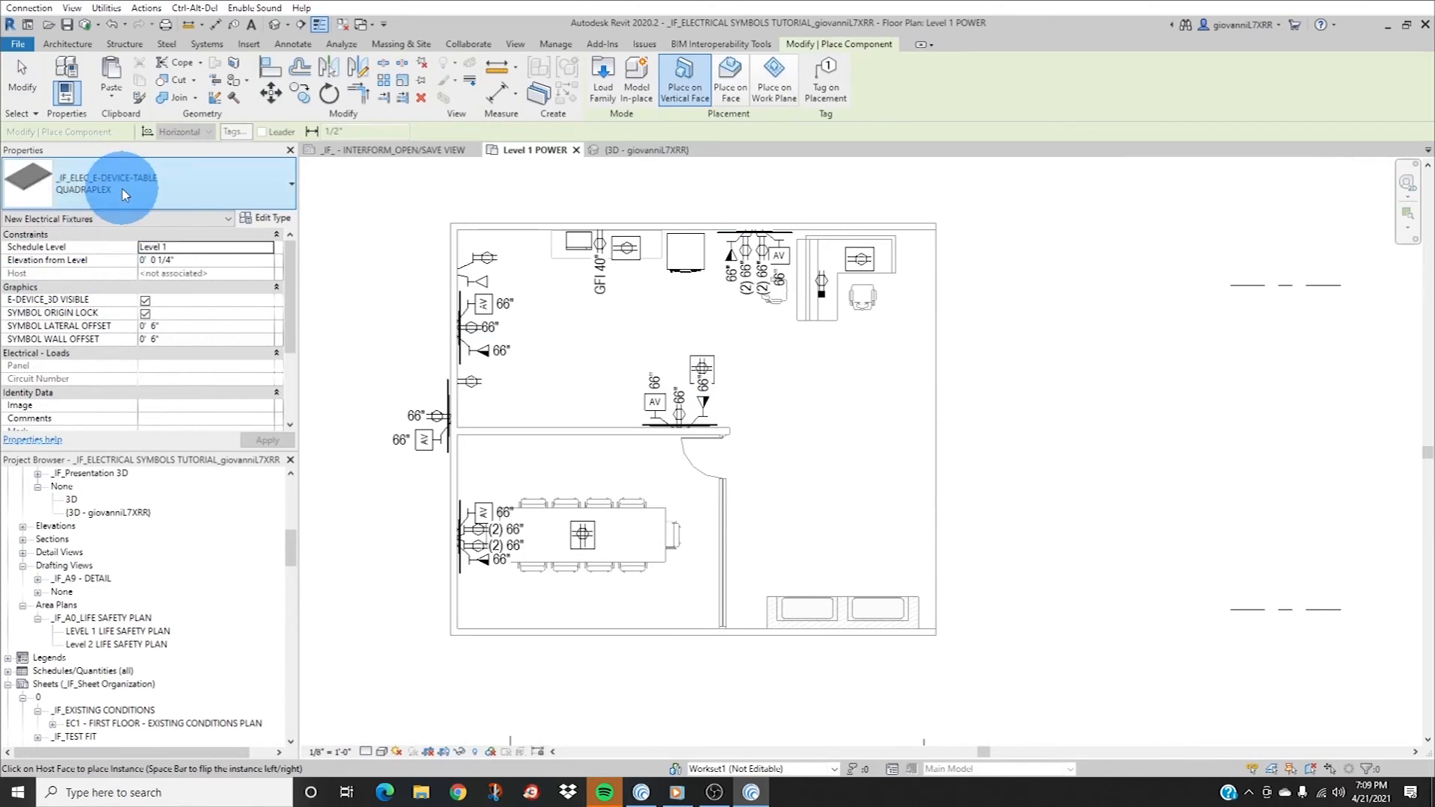
click(125, 195)
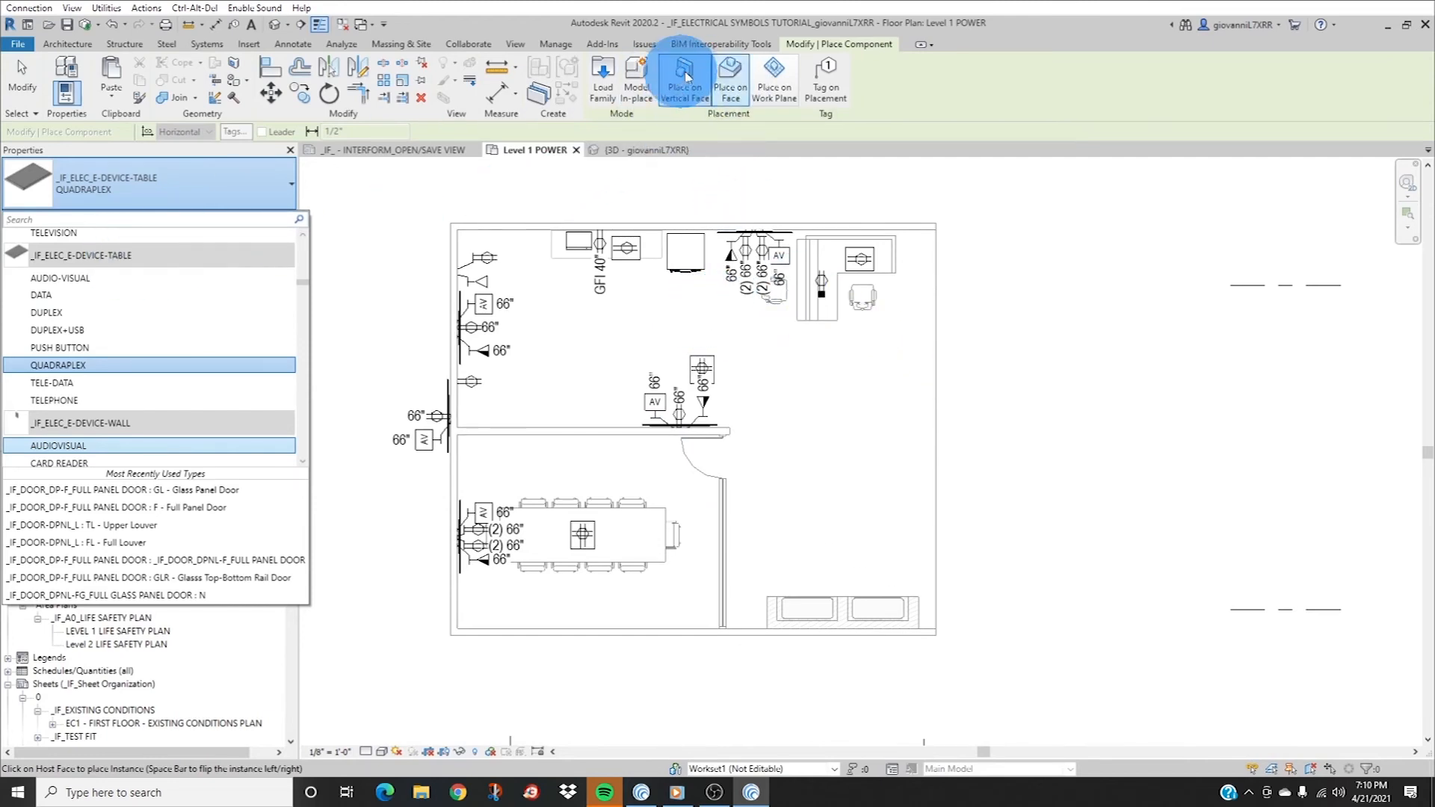
click(683, 118)
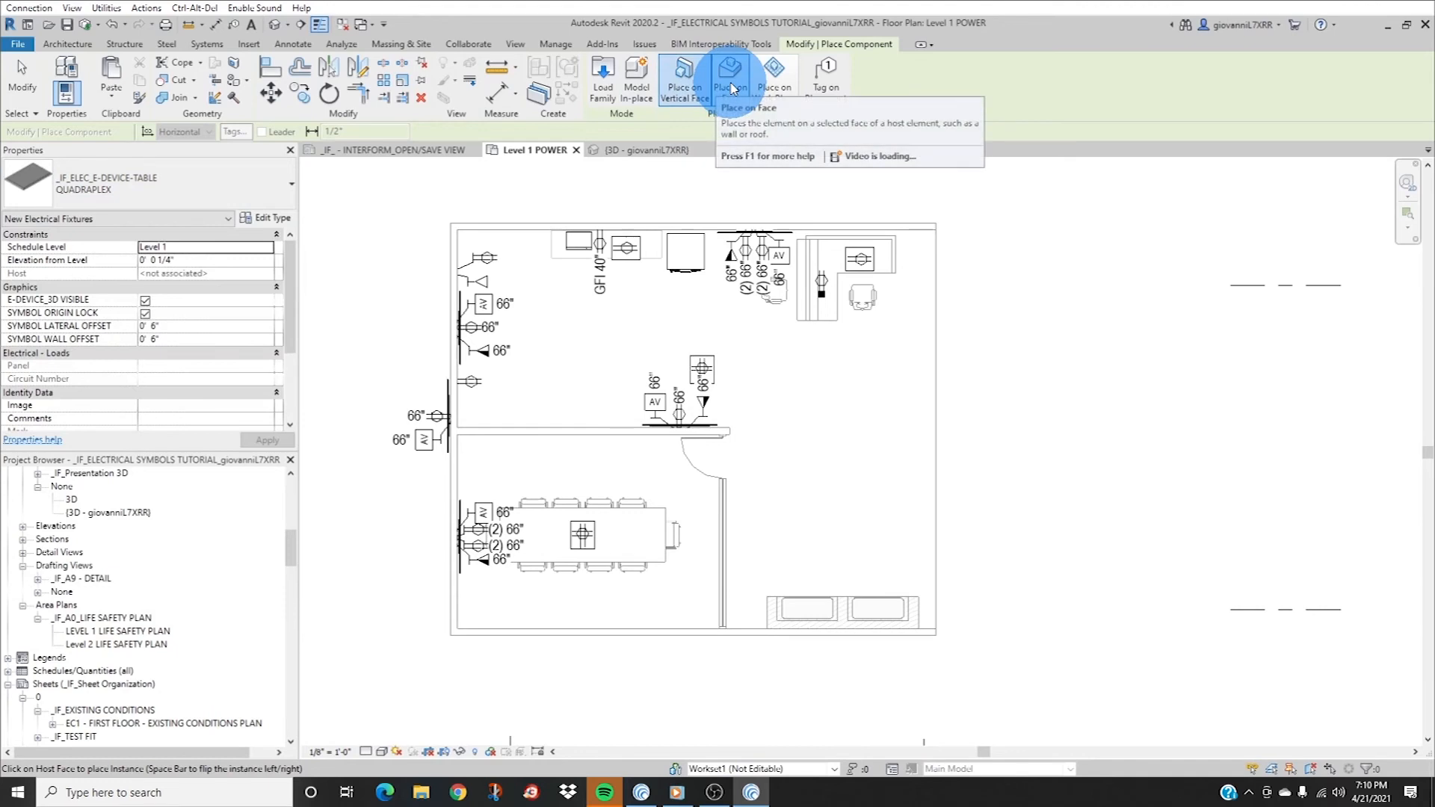
- Try the face placement option, switch to work plane placement on Level 1, and preview the QUADRAPLEX table device in the open room
click(731, 88)
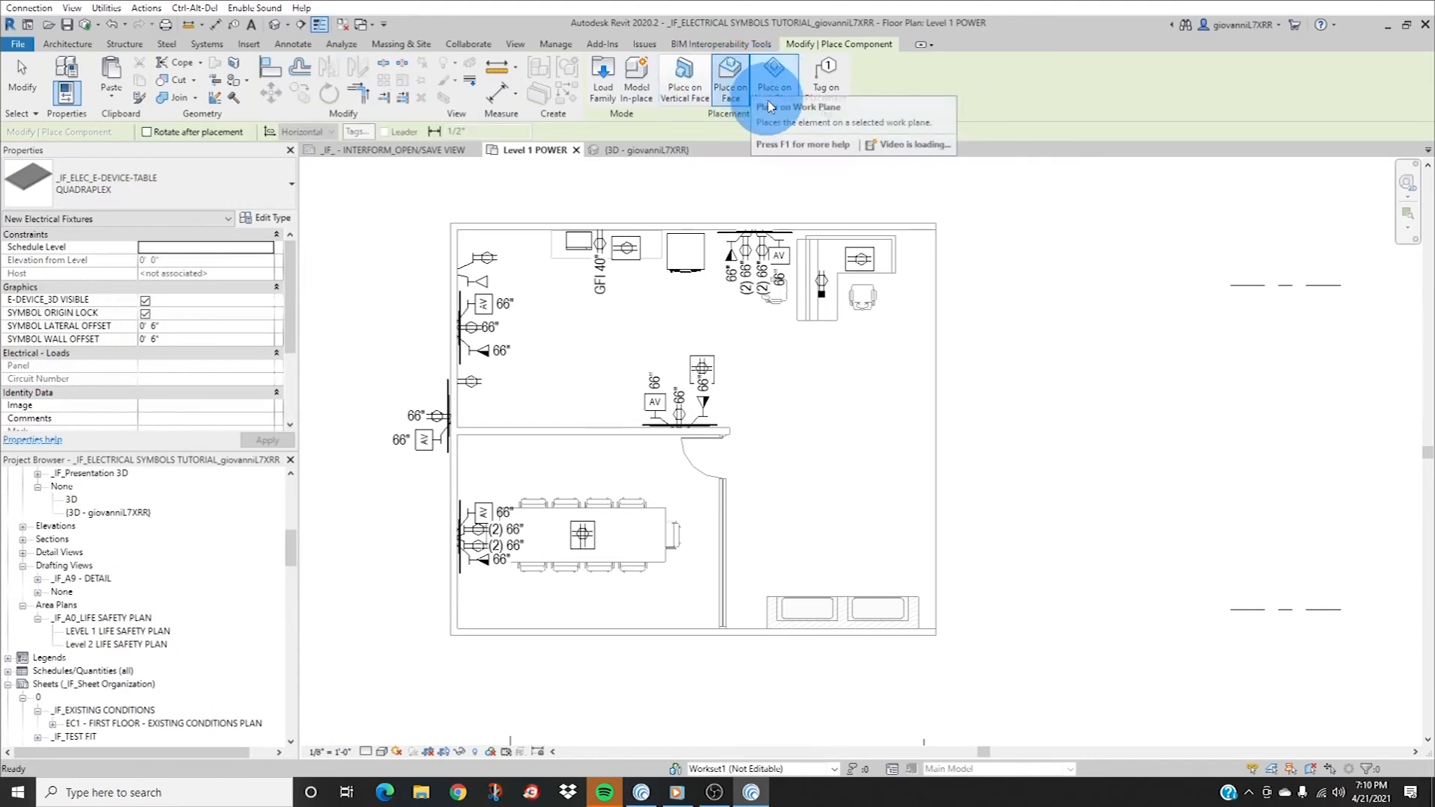
click(777, 88)
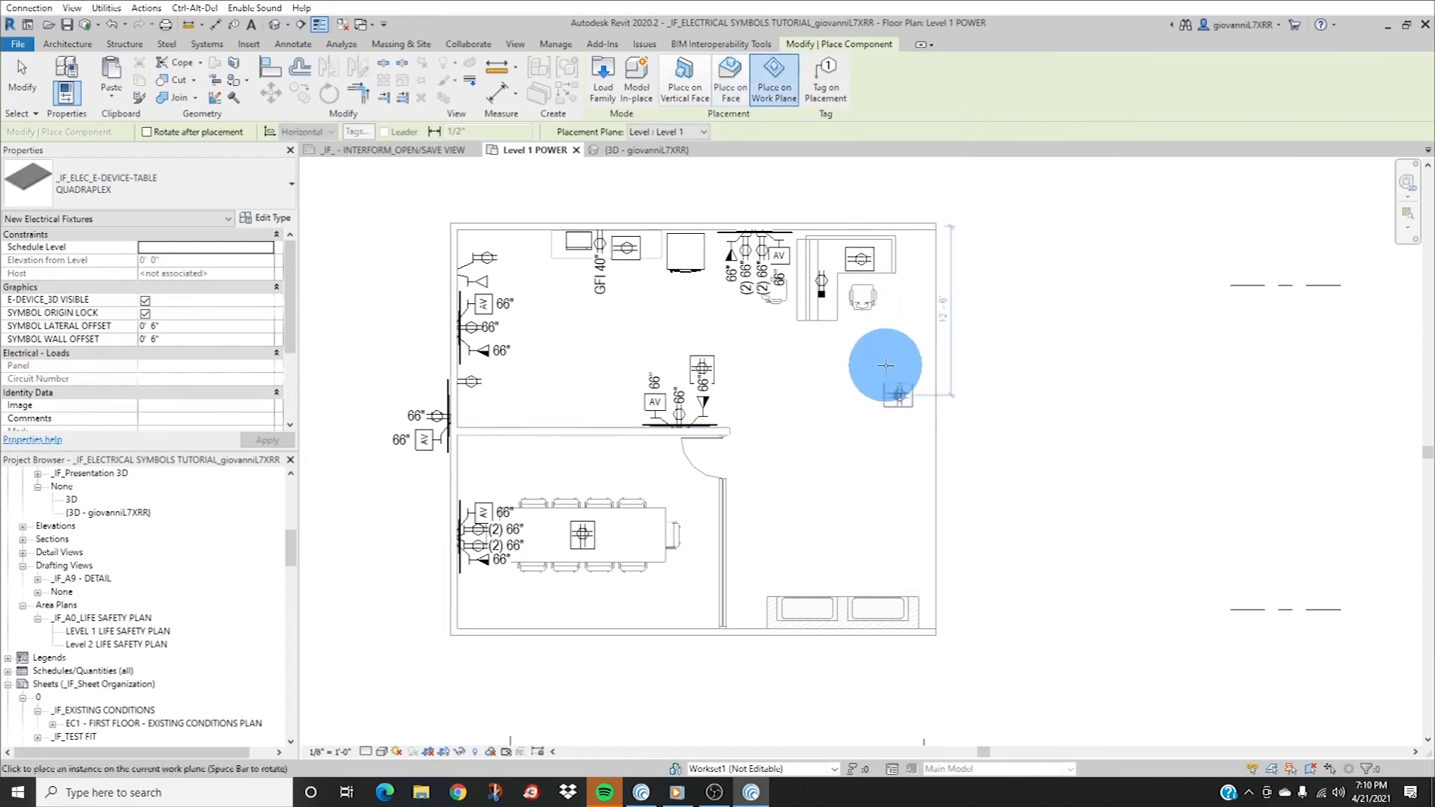
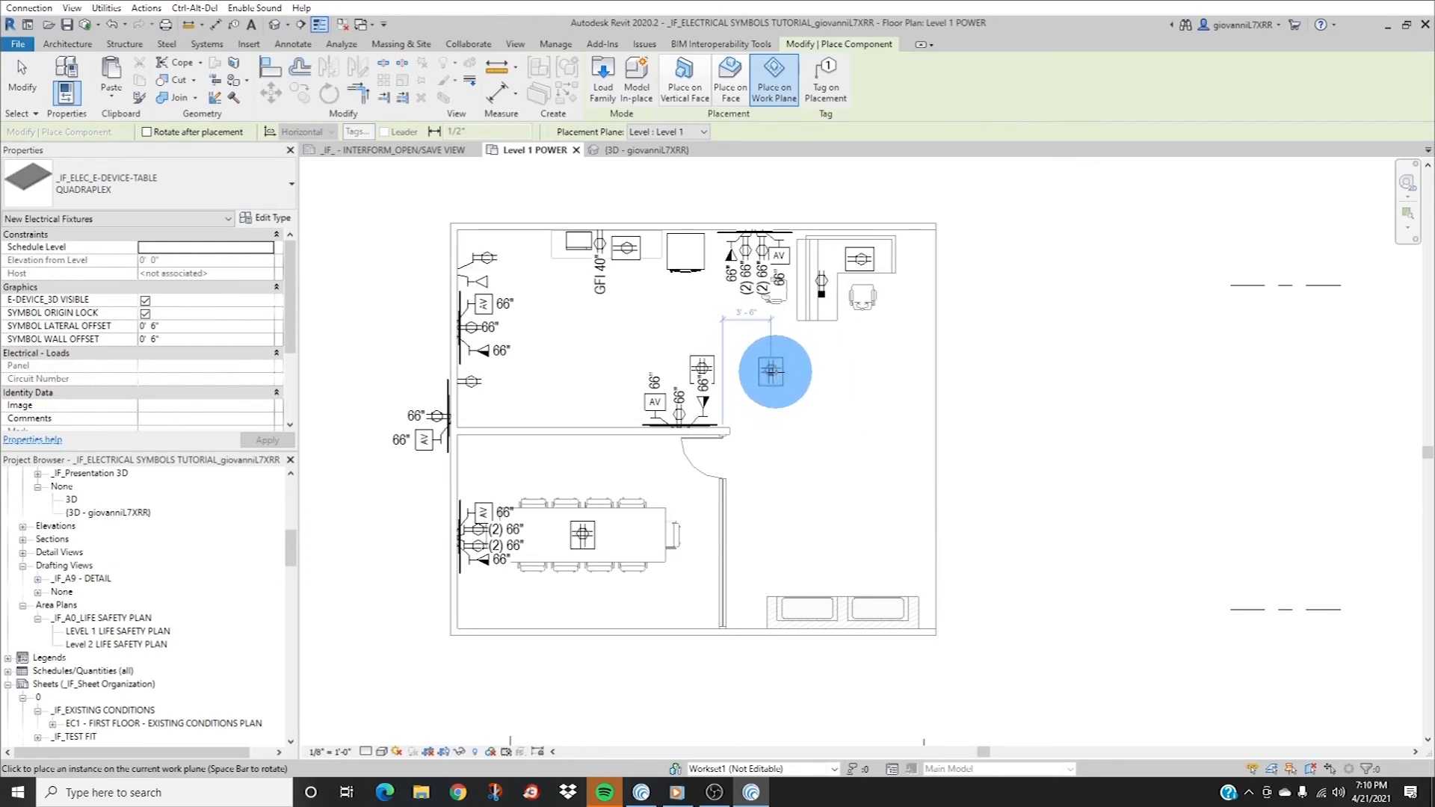
scroll(778, 371, down, 2)
scroll(782, 405, up, 2)
- Place the QUADRAPLEX table device on the conference table's face, beside the existing device, using face placement
click(728, 83)
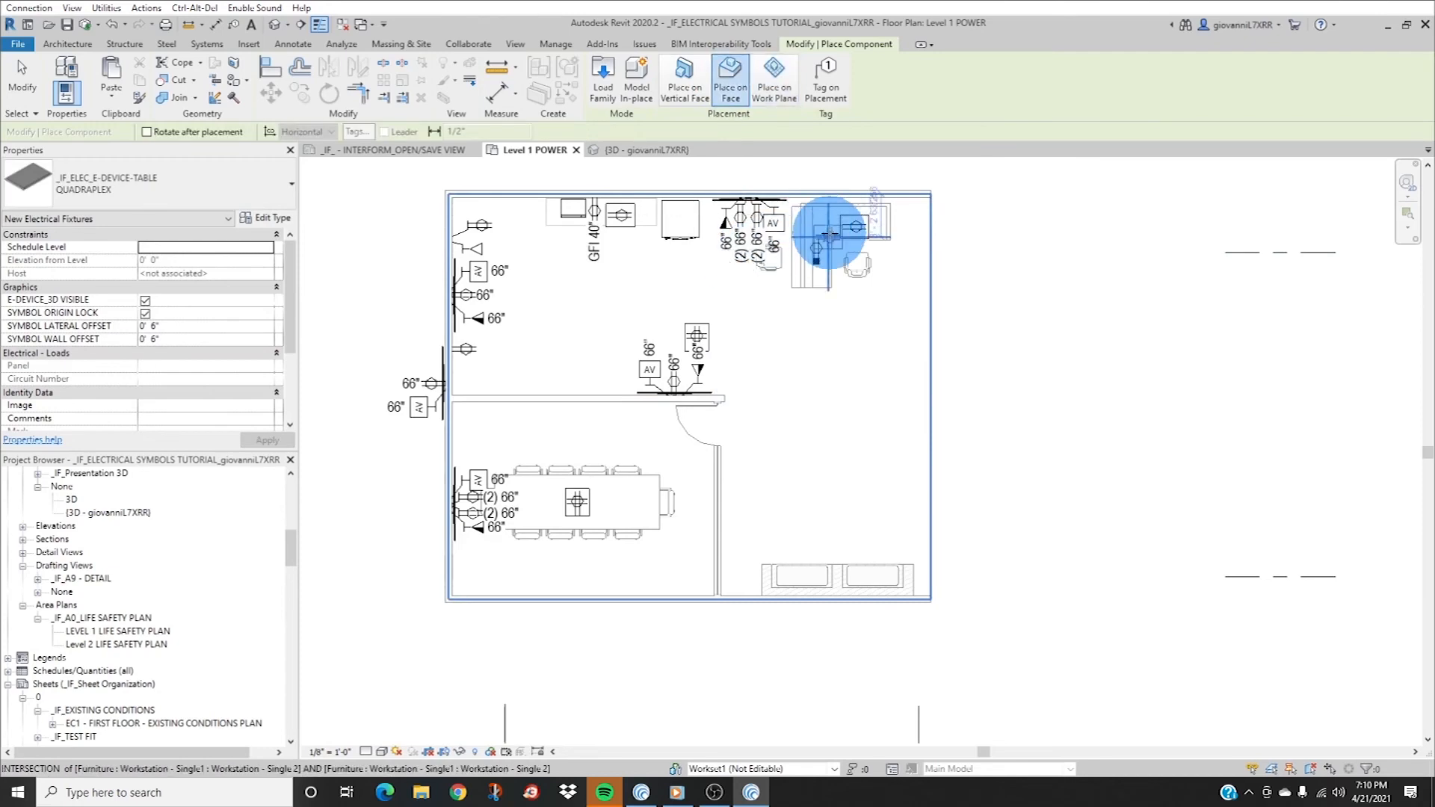
scroll(822, 228, up, 3)
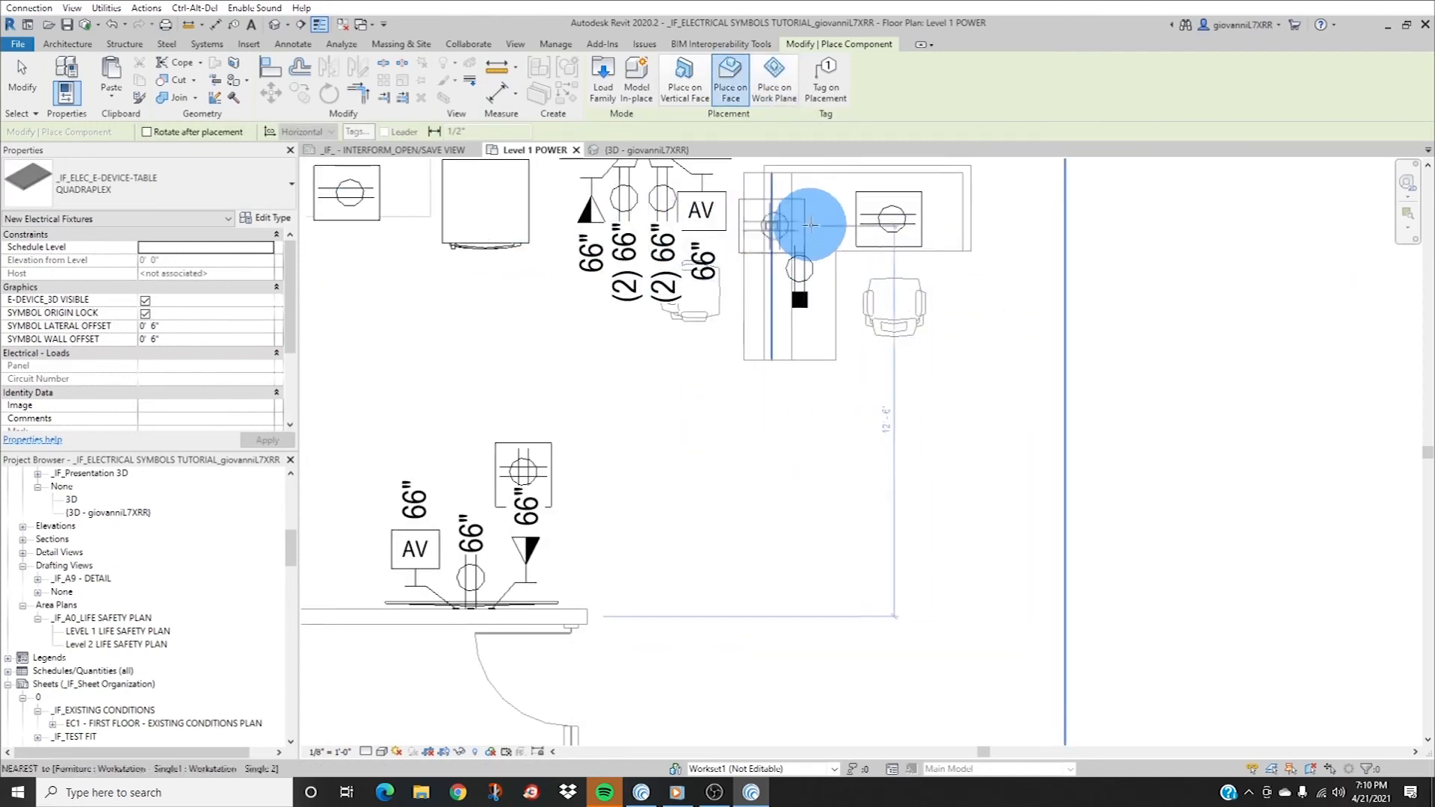
middle_drag(537, 609, 951, 101)
scroll(695, 349, up, 3)
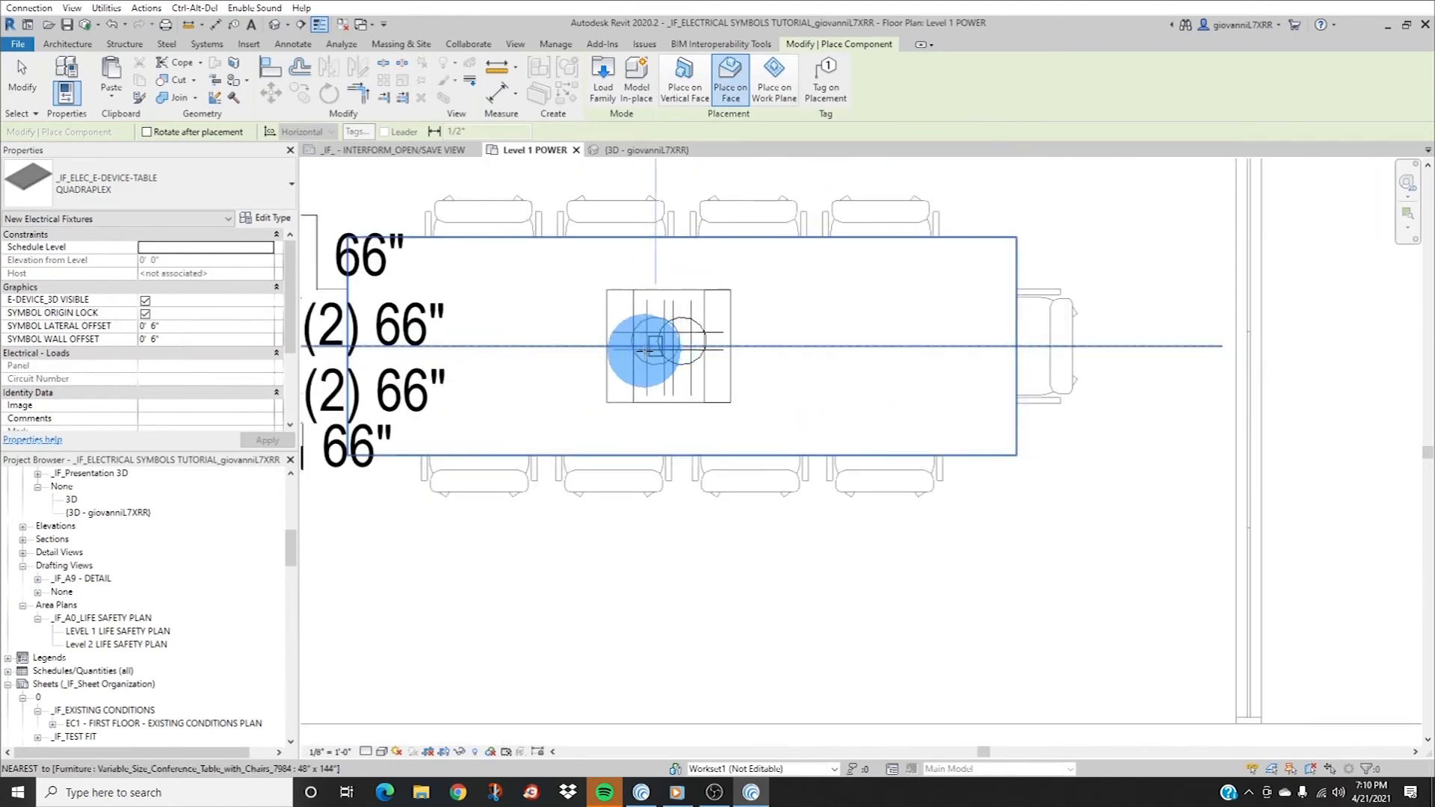
click(643, 349)
scroll(658, 374, down, 3)
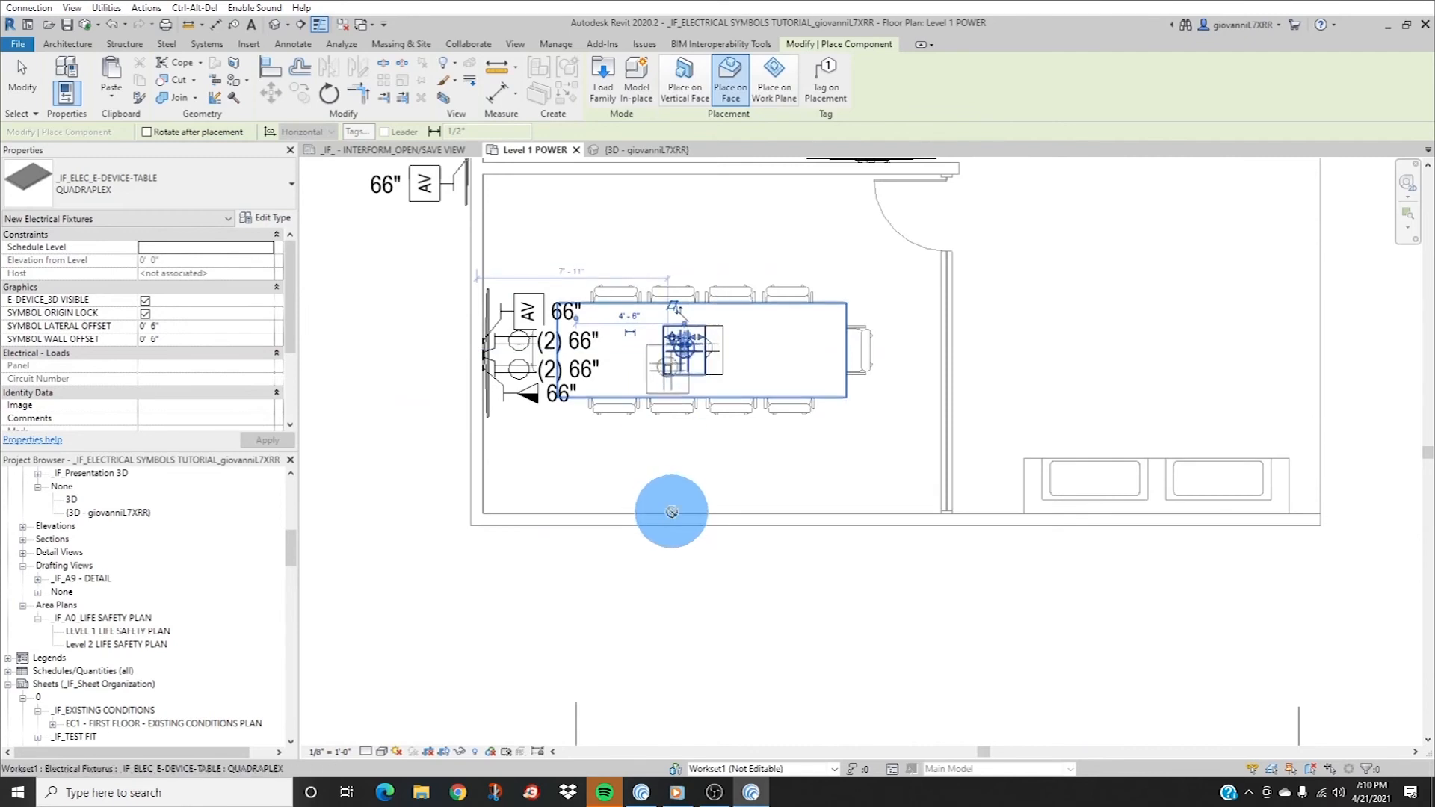
key(Escape)
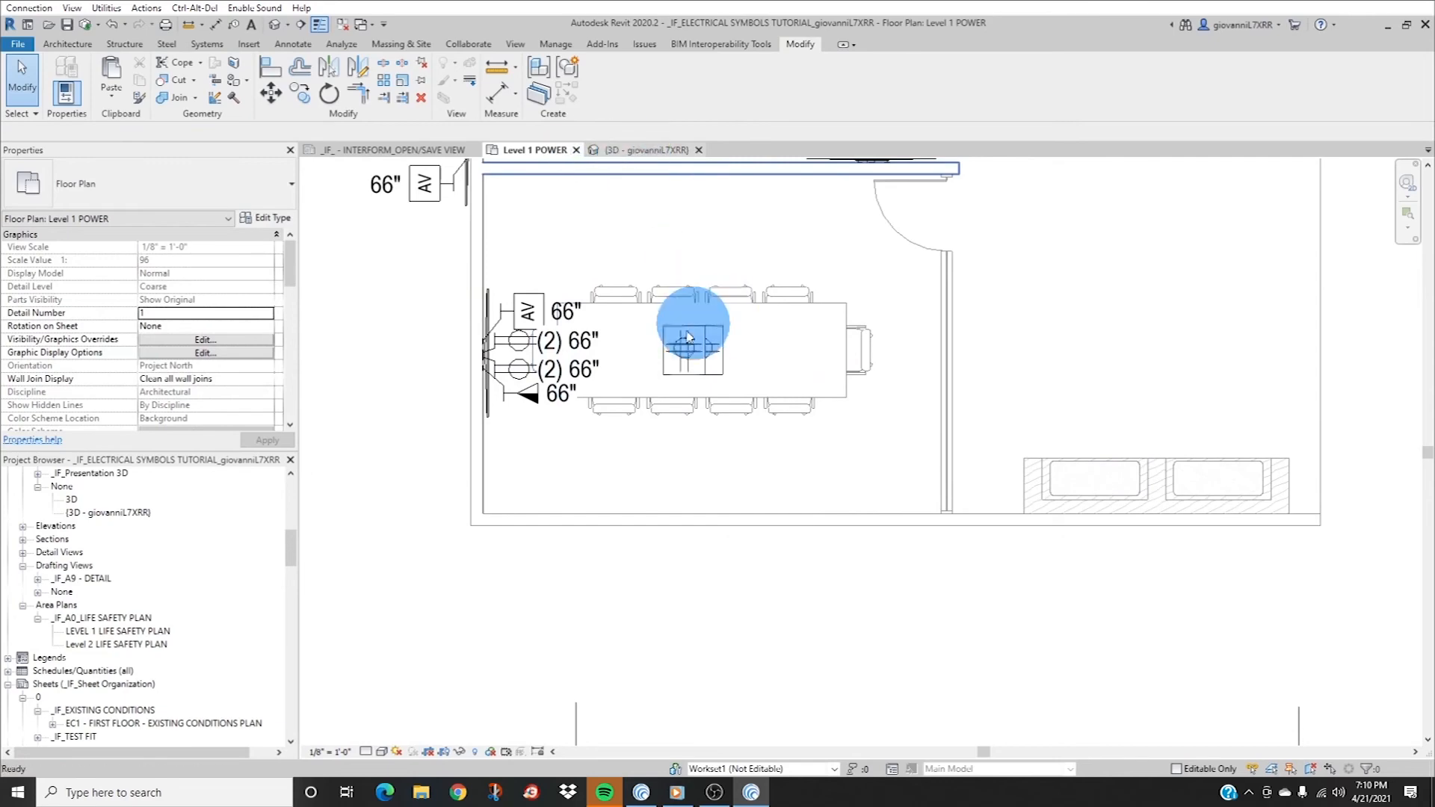
- Open the 3D view and bring the conference table and its two table devices into close view
click(618, 145)
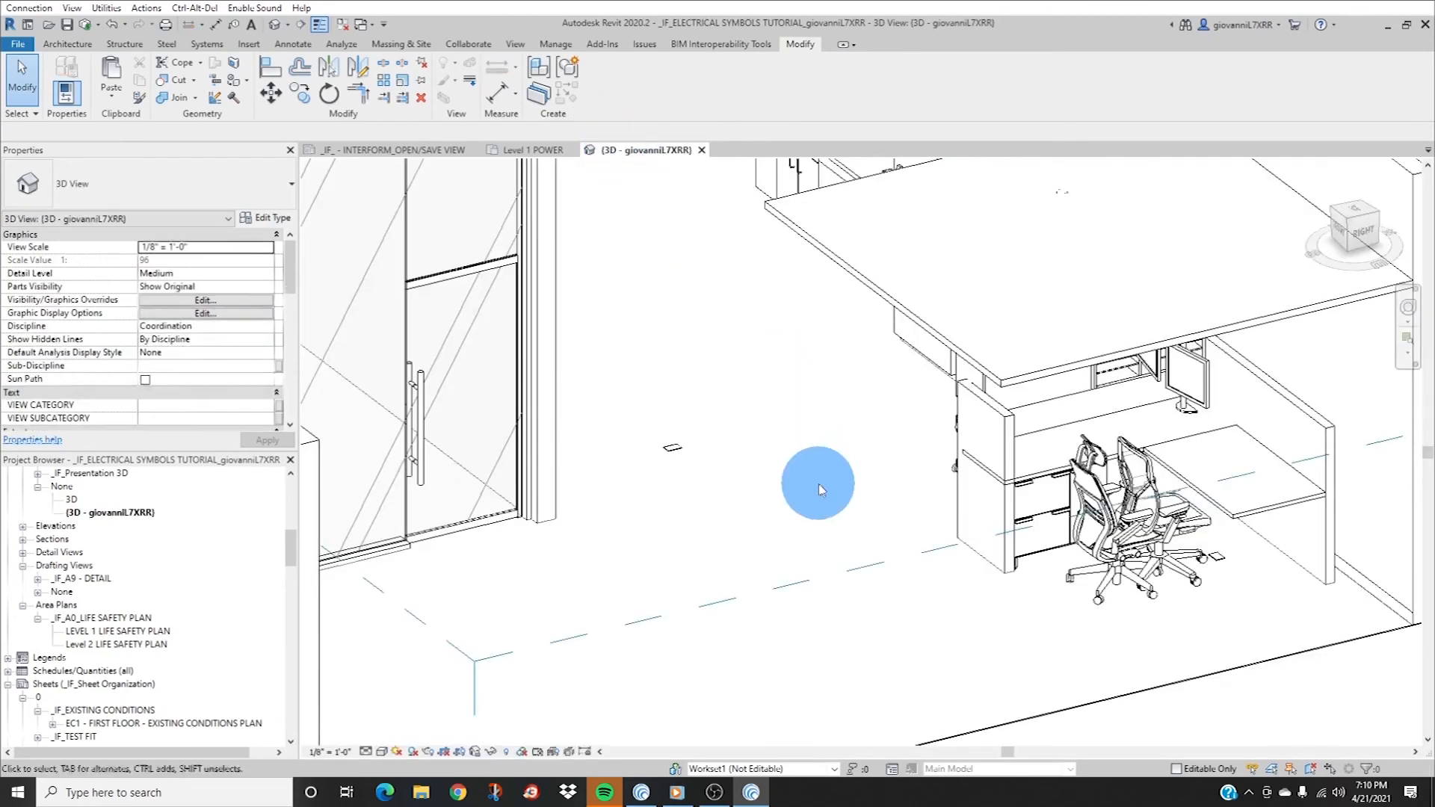
scroll(816, 471, down, 5)
shift+middle_drag(815, 454, 426, 487)
scroll(523, 419, up, 6)
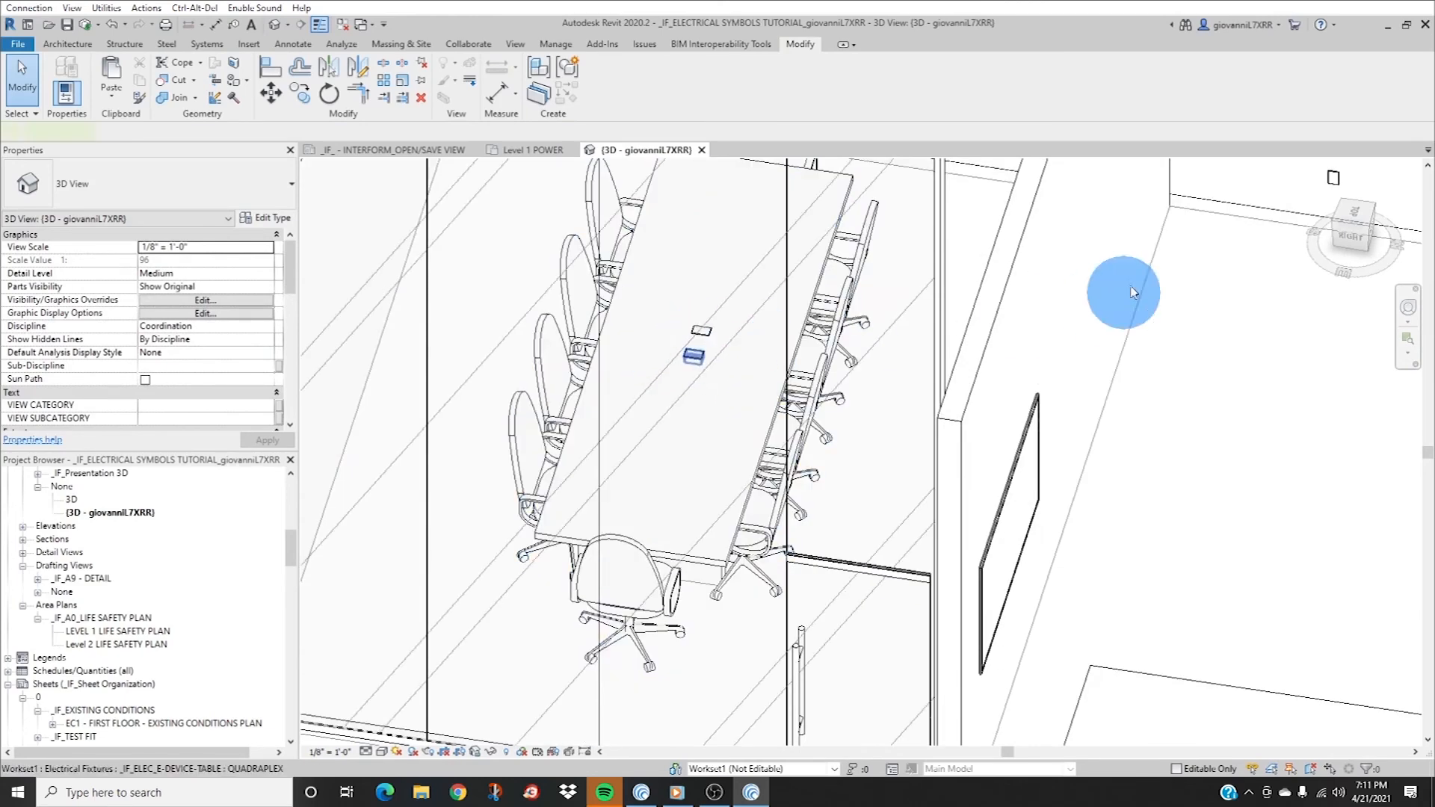
- Try to turn off E-DEVICE_3D VISIBLE for the QUADRAPLEX device nearer the glass wall on the conference table
click(695, 354)
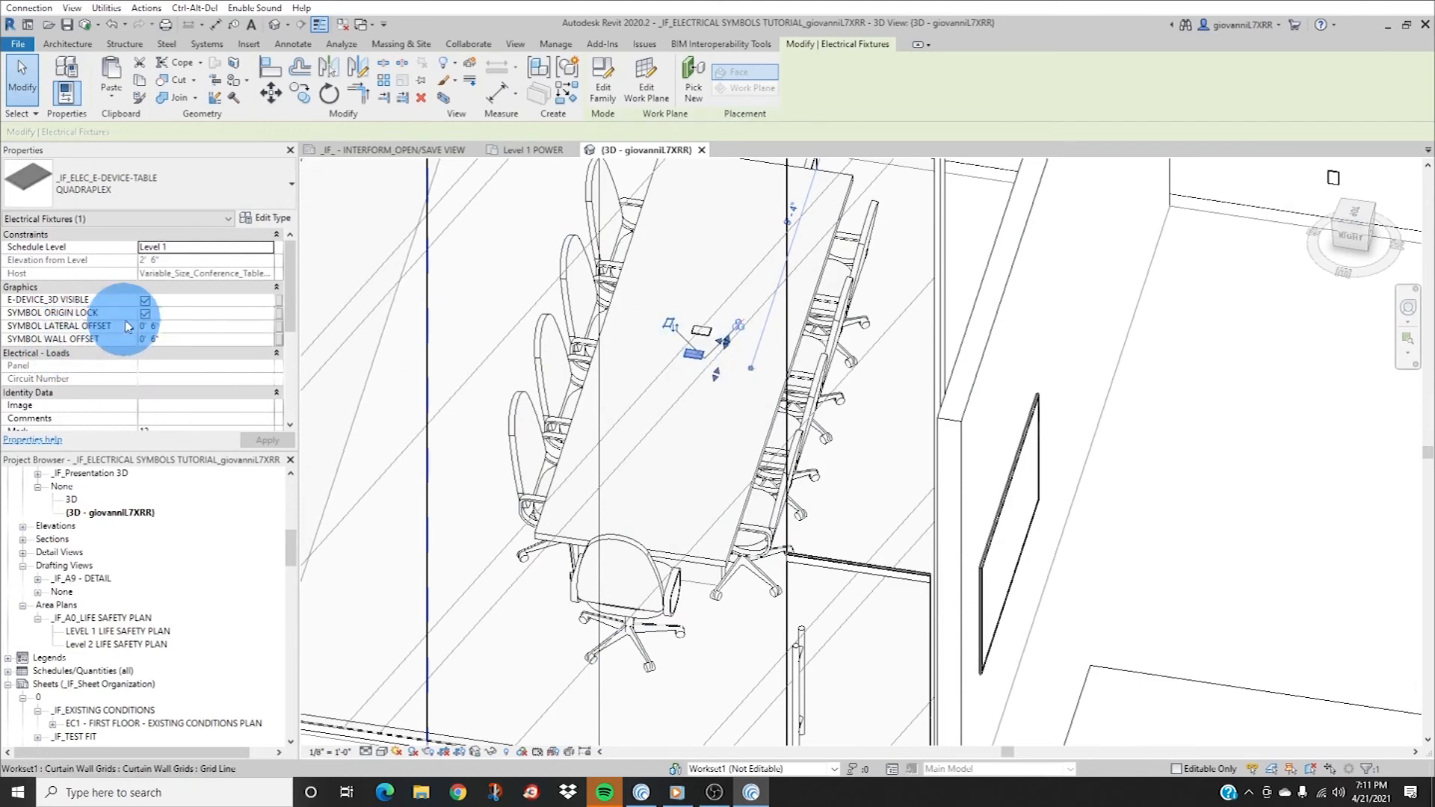
click(147, 302)
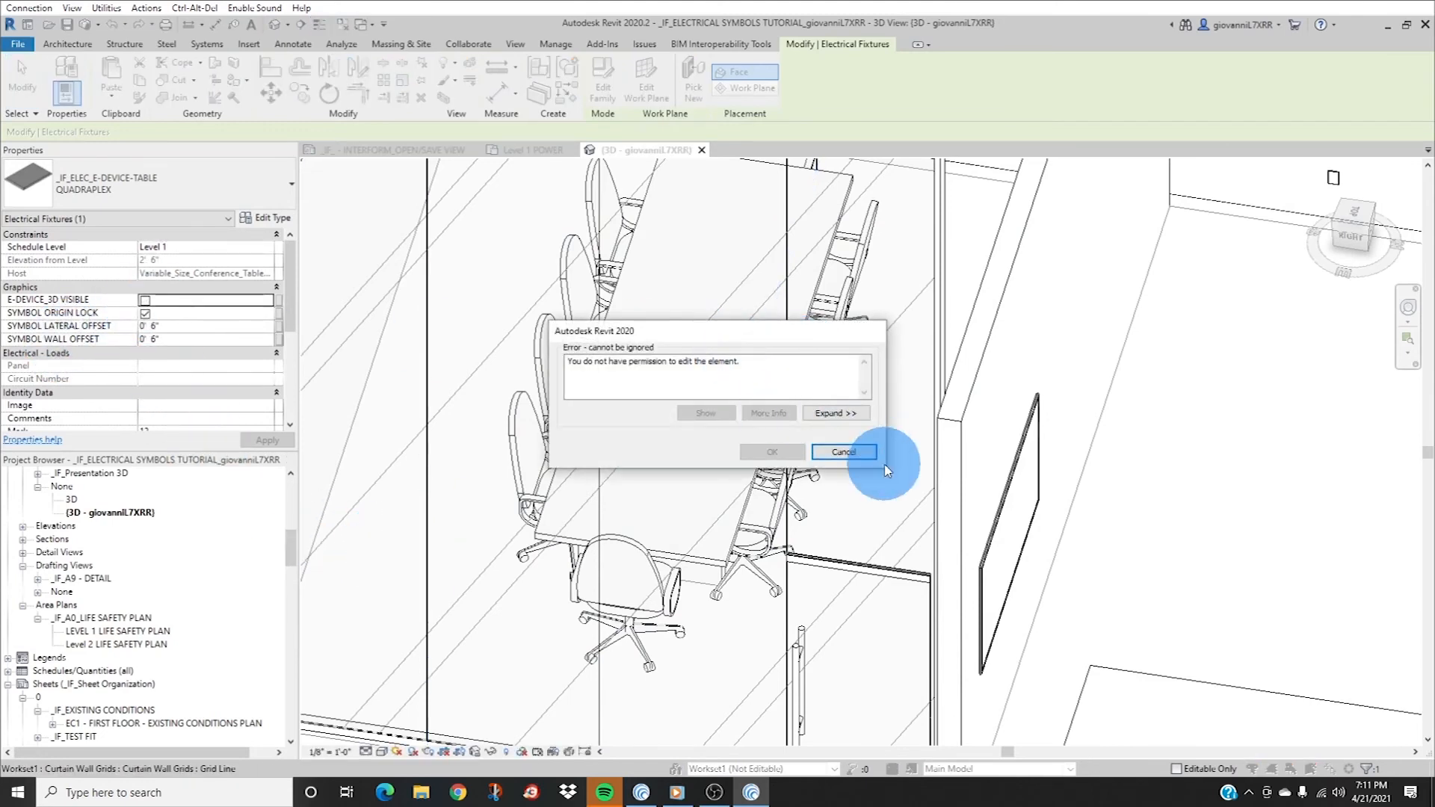
click(860, 455)
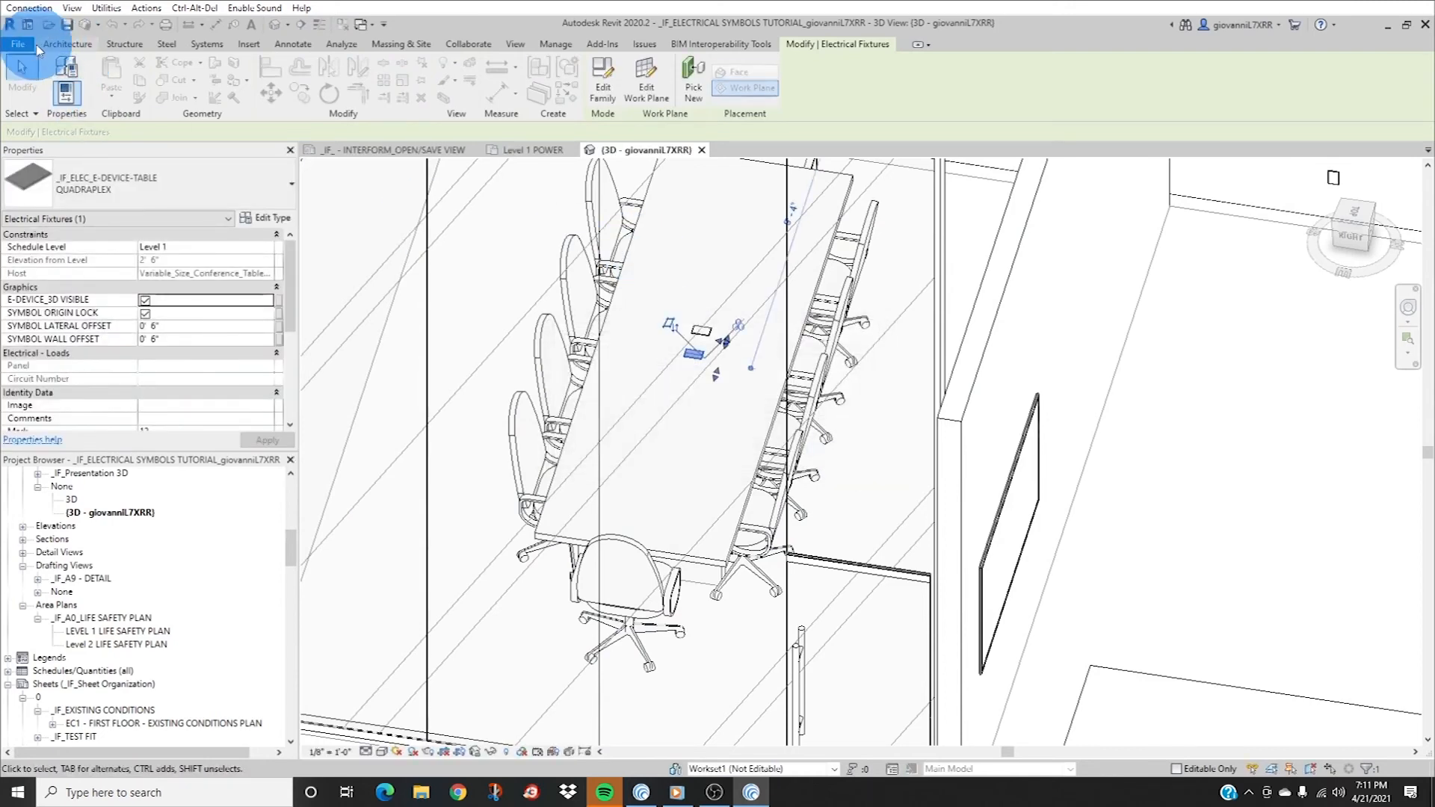
- Synchronize the project with the central model through Synchronize and Modify Settings
click(98, 24)
click(147, 41)
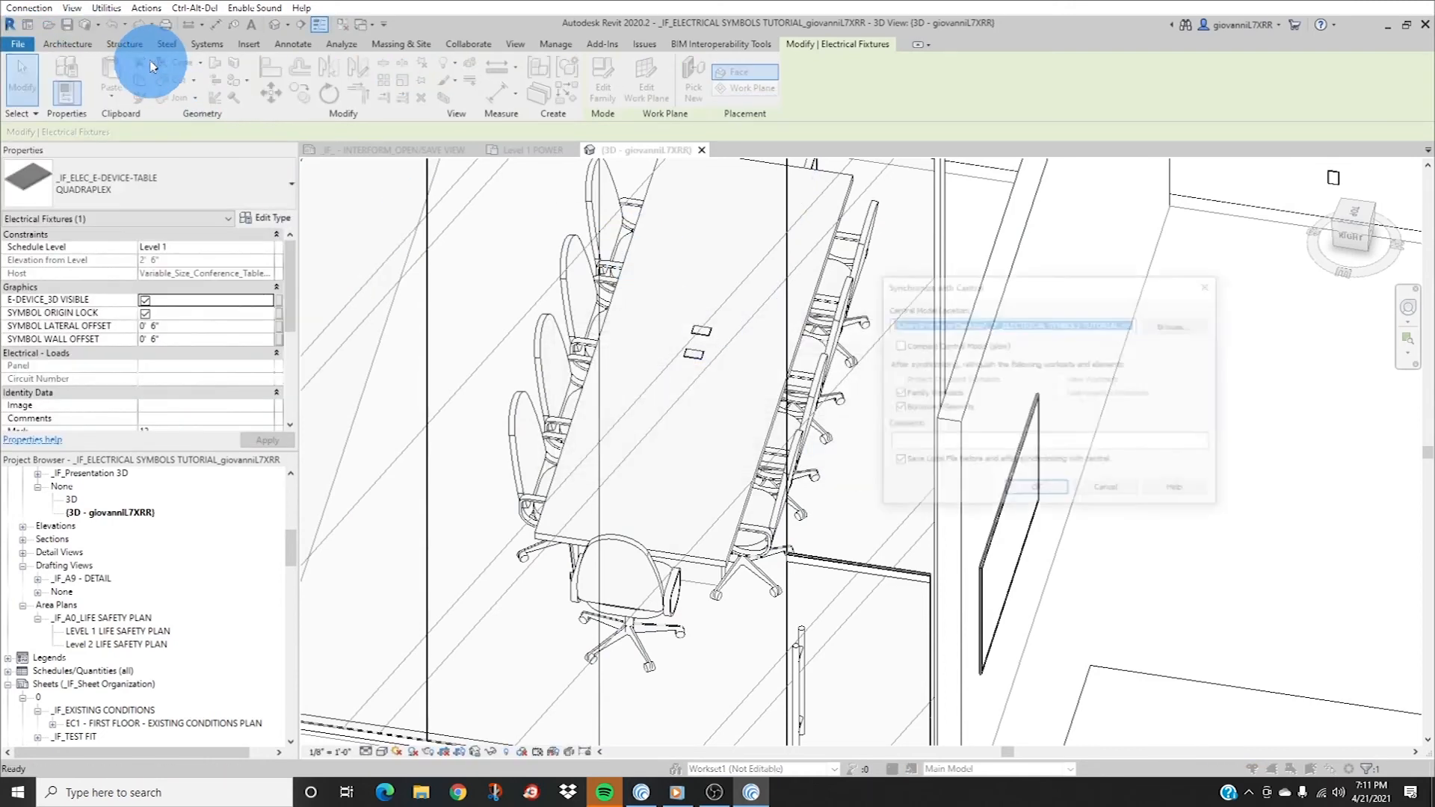
click(1036, 490)
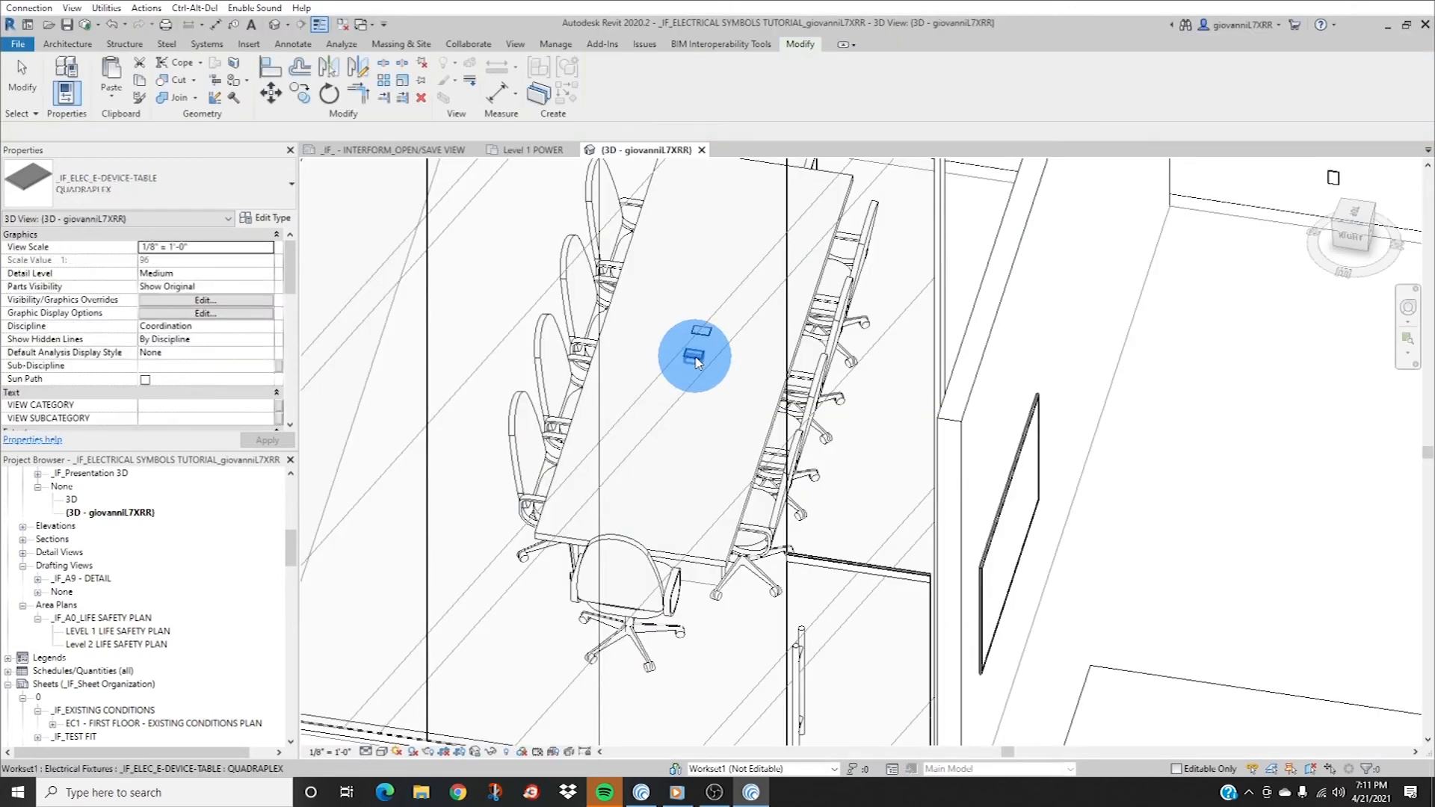
- Turn off E-DEVICE_3D VISIBLE for the QUADRAPLEX device nearer the glass wall on the conference table
click(693, 355)
click(171, 302)
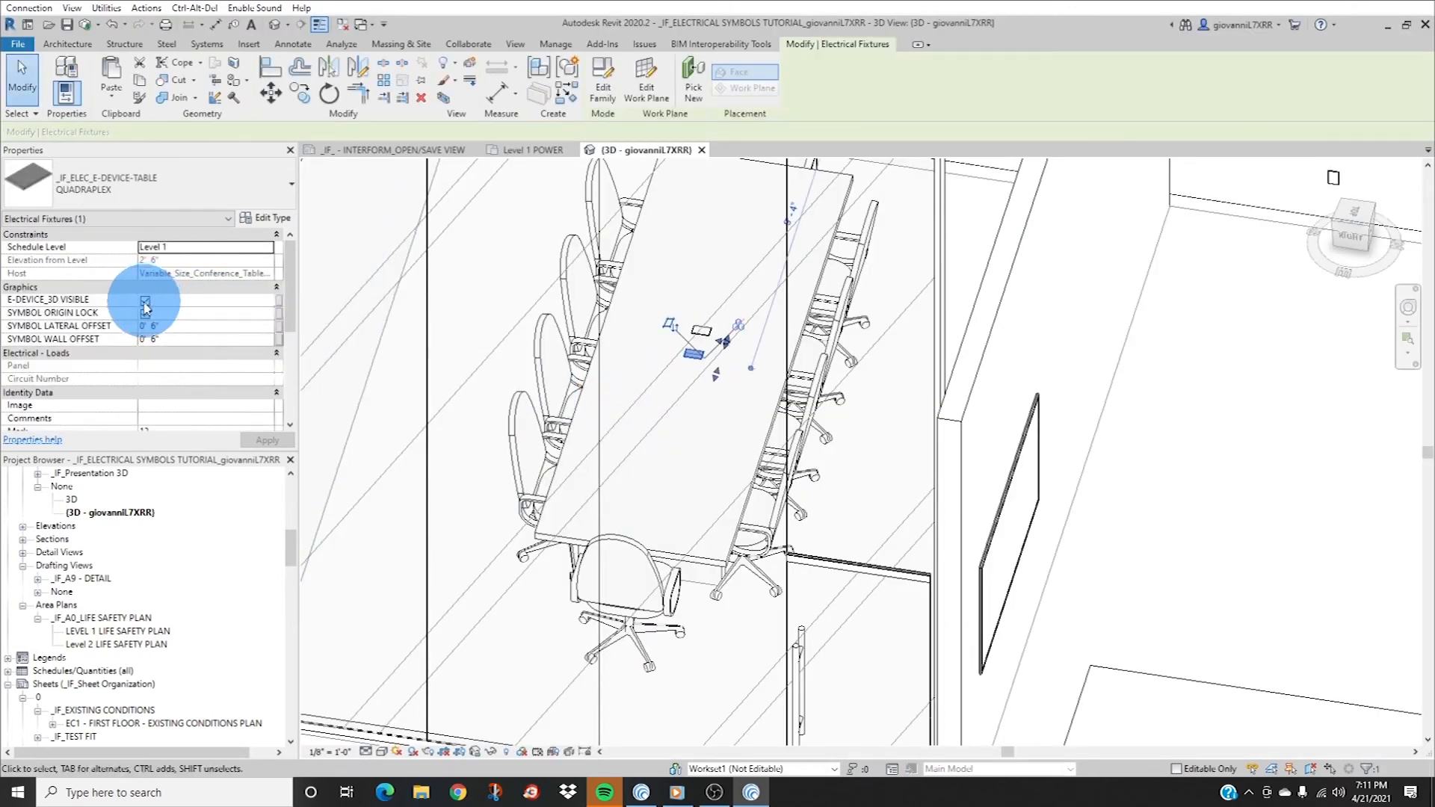
click(145, 302)
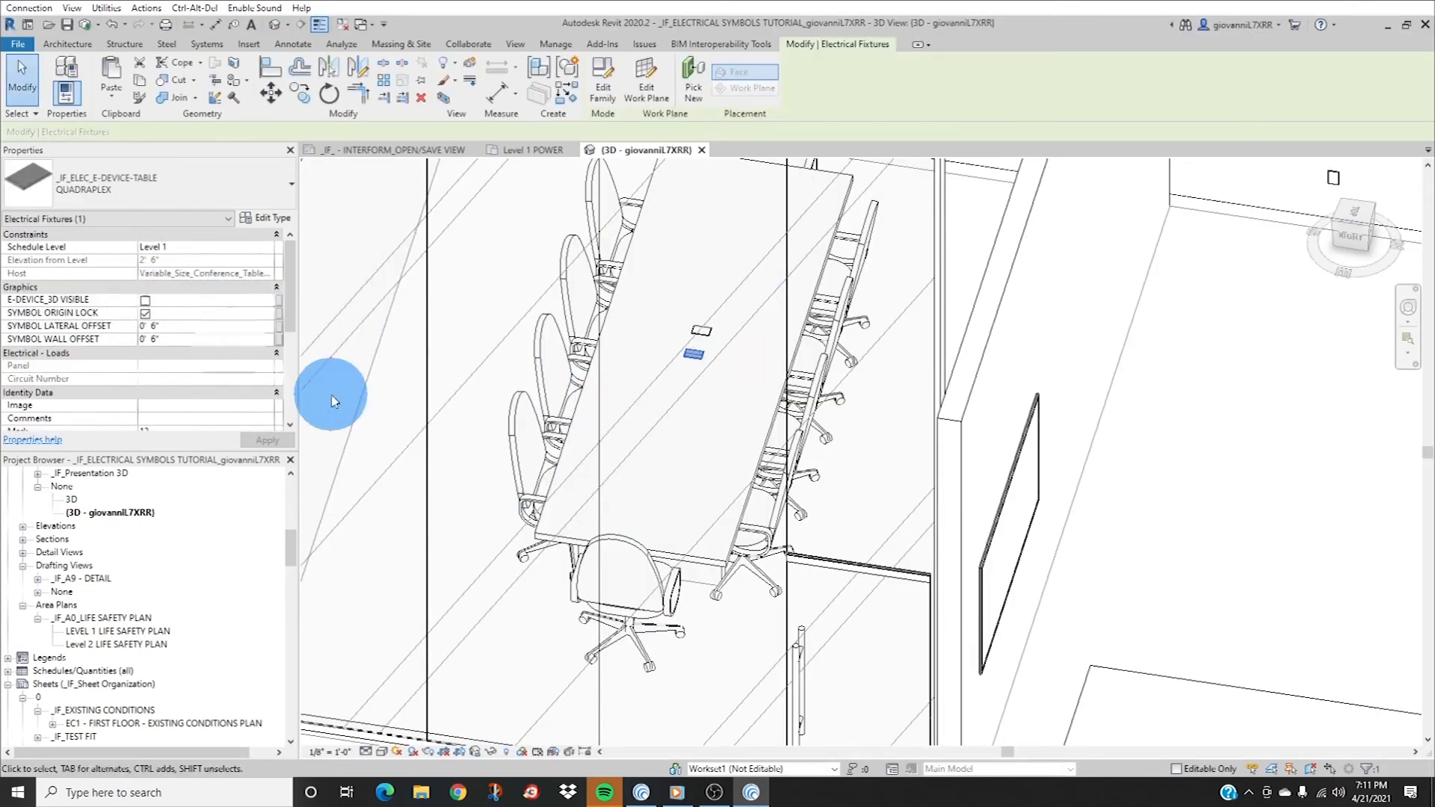
click(597, 461)
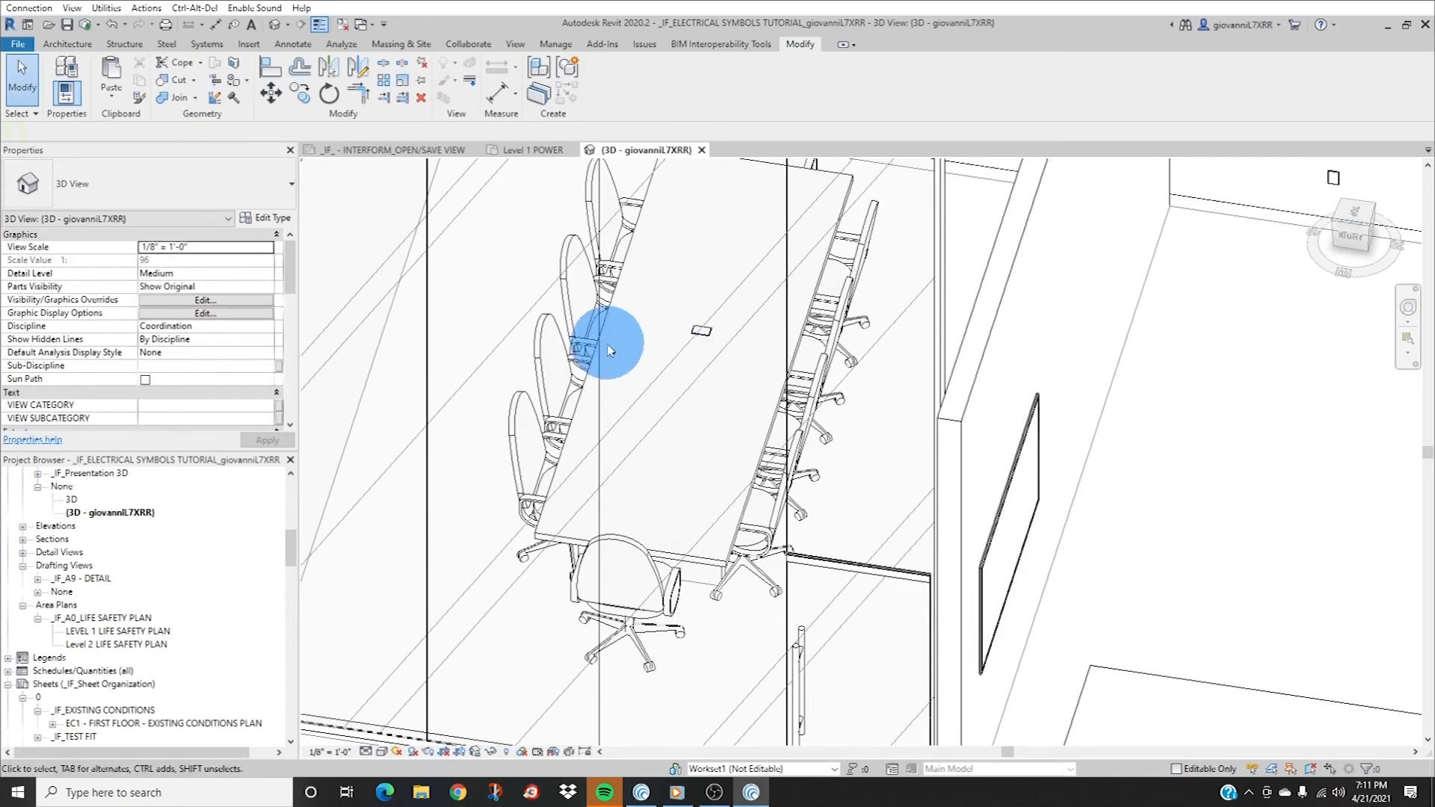
- Check in the Level 1 POWER plan how the conference table device with 3D visibility turned off is displayed
click(699, 356)
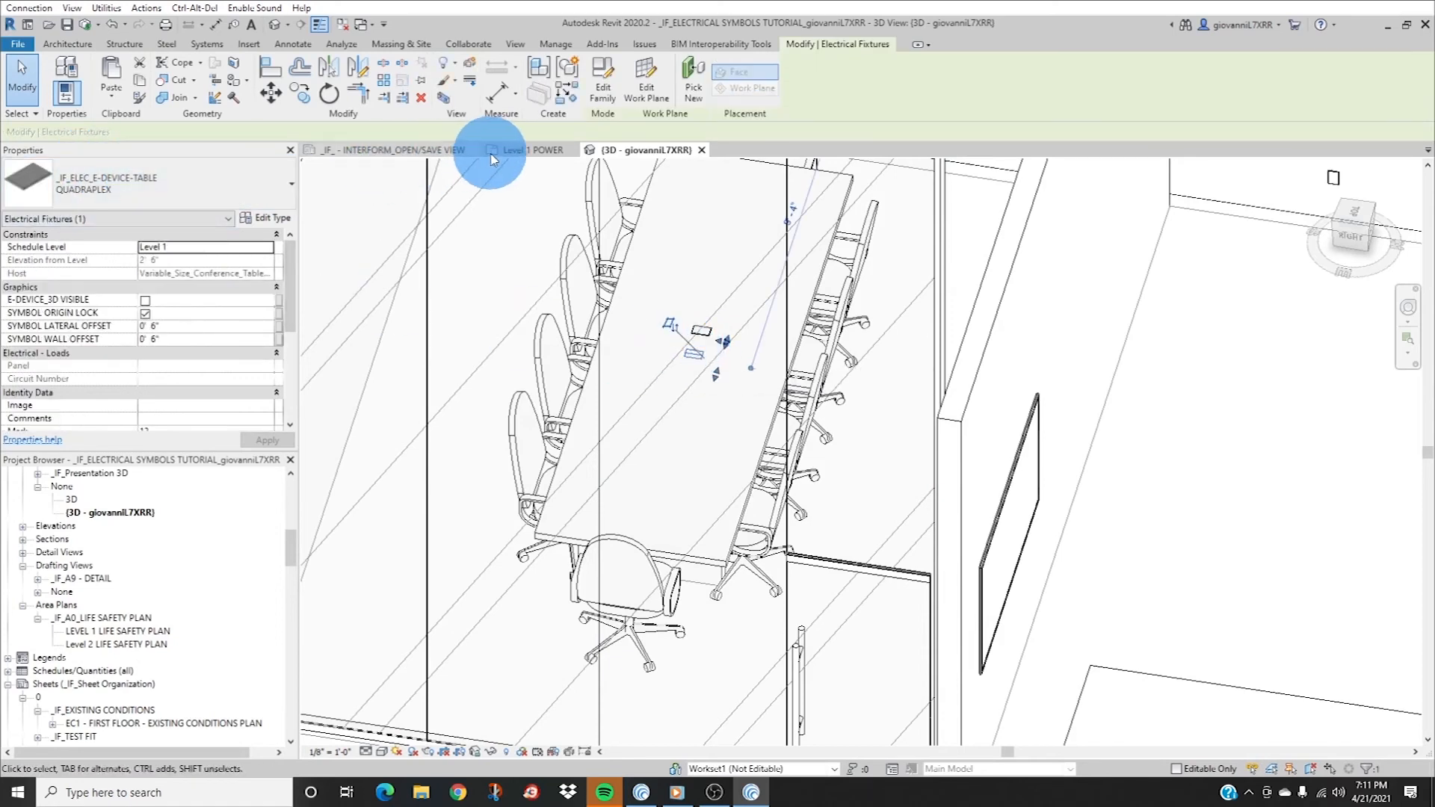
click(521, 150)
scroll(711, 330, up, 5)
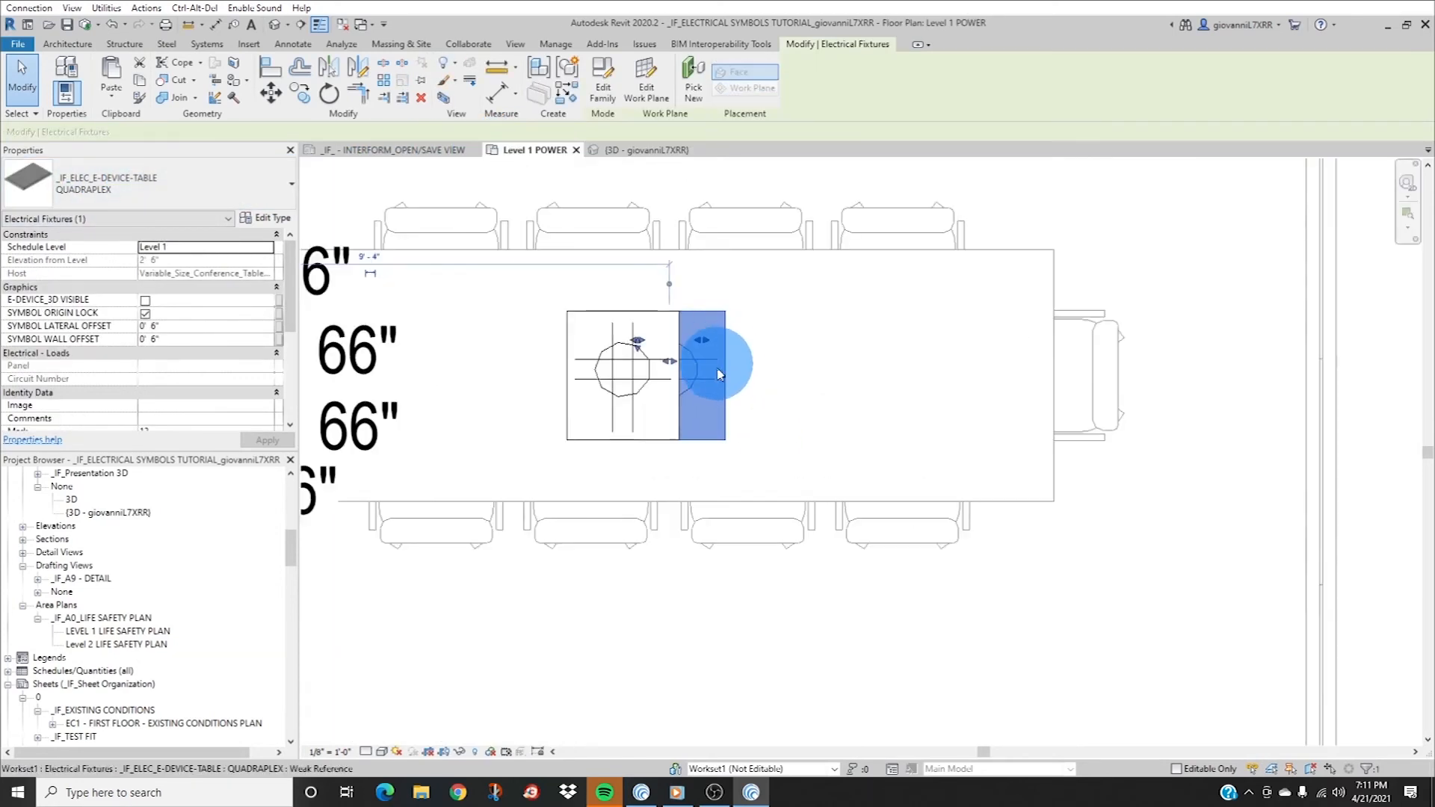
scroll(658, 401, down, 6)
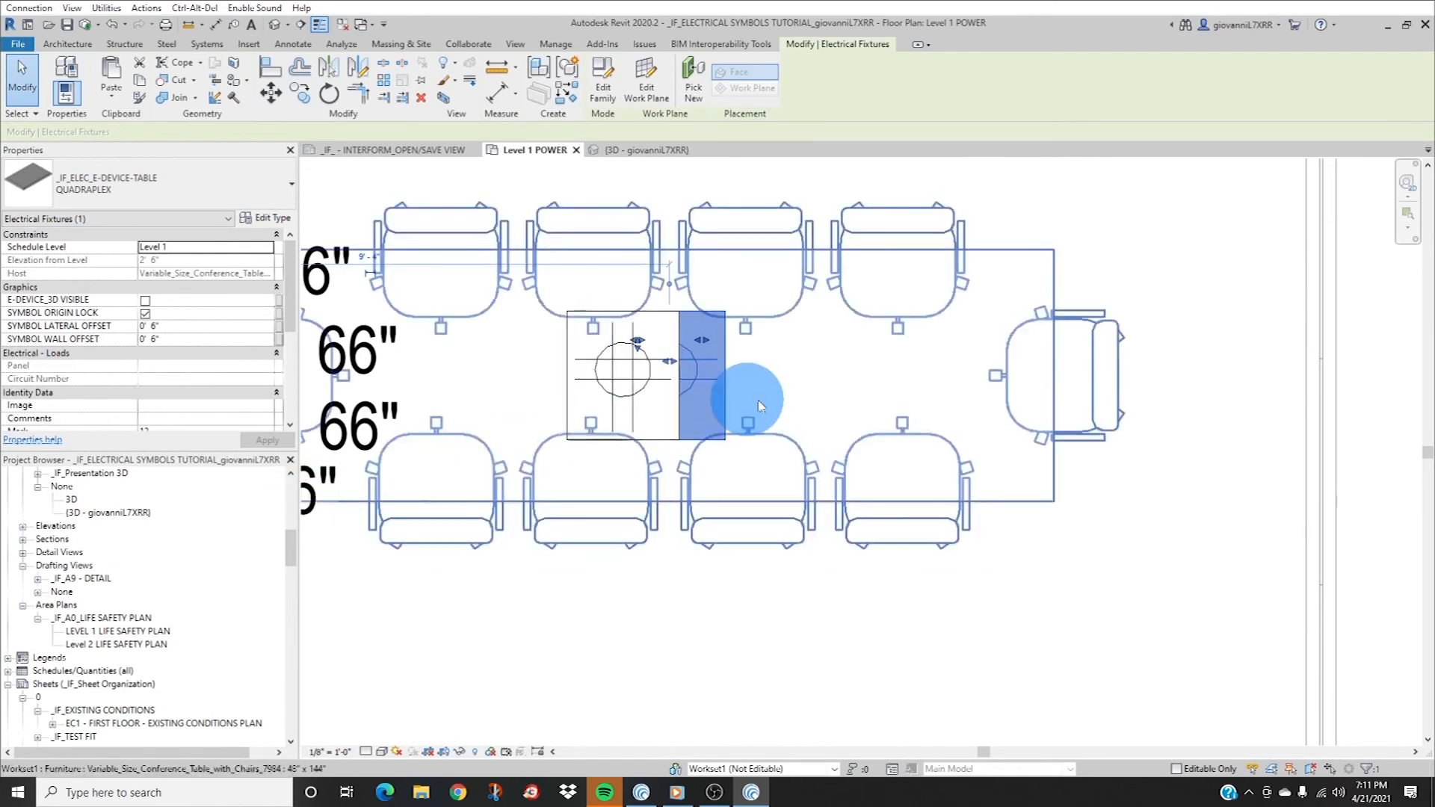
click(855, 342)
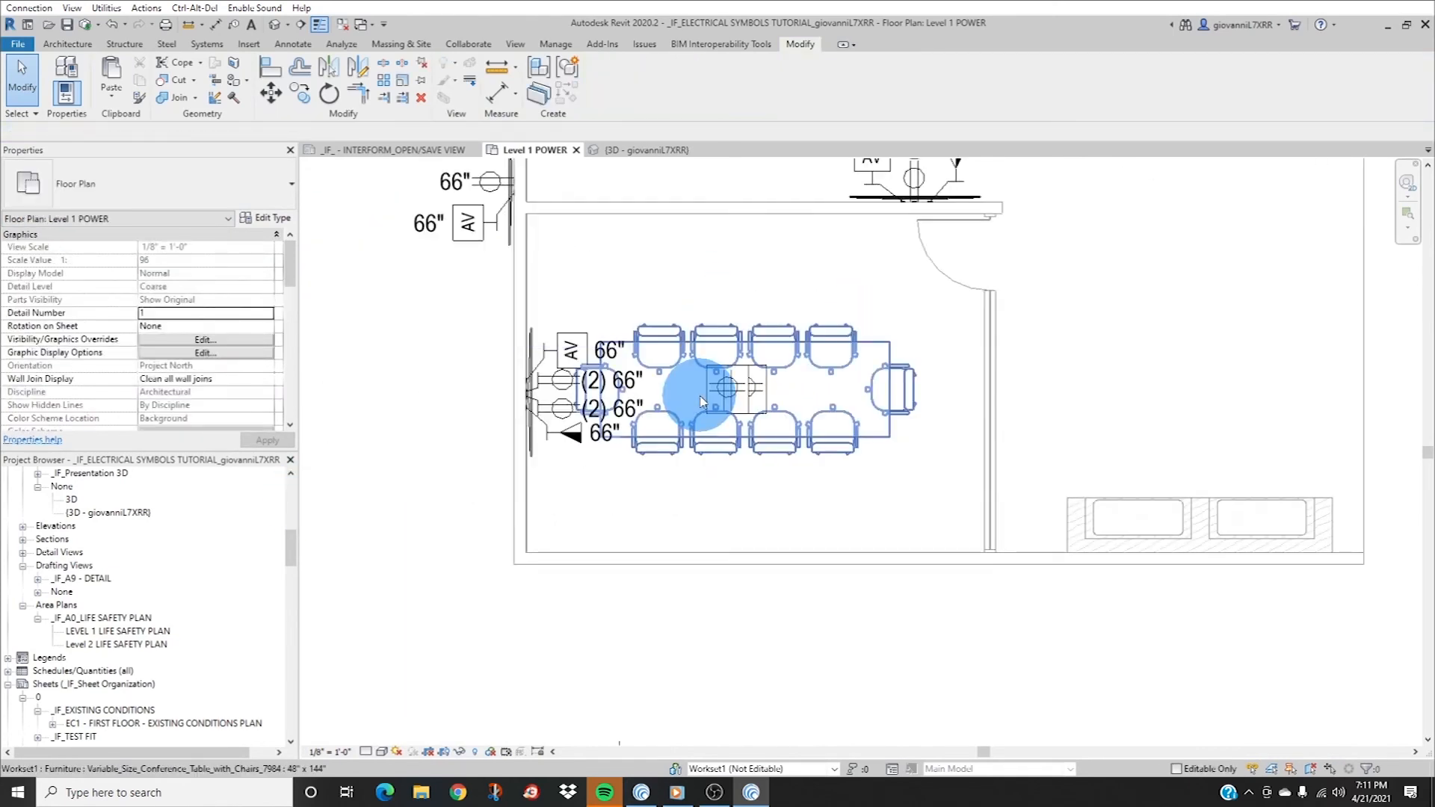
- Examine the custom millwork bench, the open room and the conference table in the 3D view
click(658, 149)
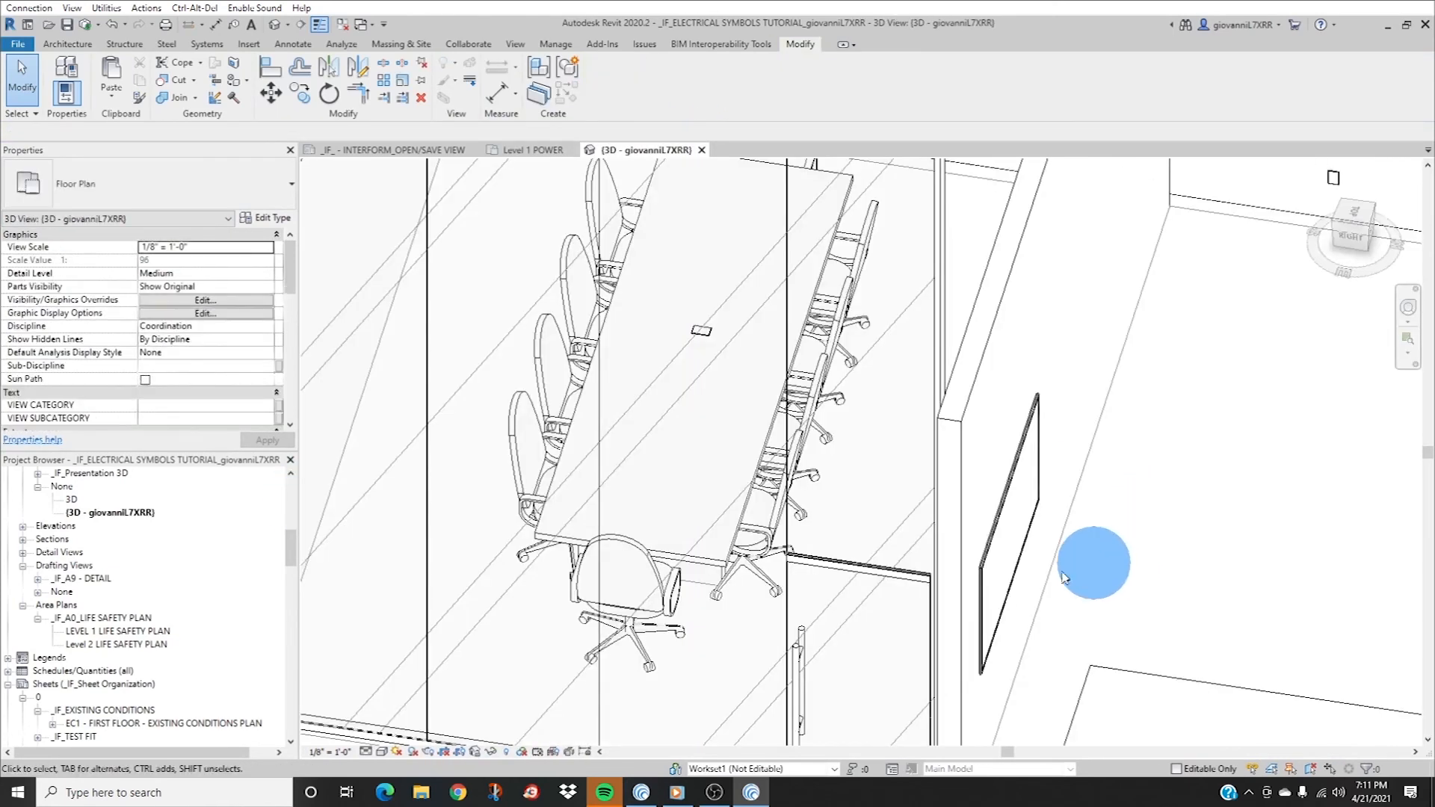
scroll(975, 462, down, 5)
shift+middle_drag(905, 523, 675, 662)
scroll(506, 471, up, 5)
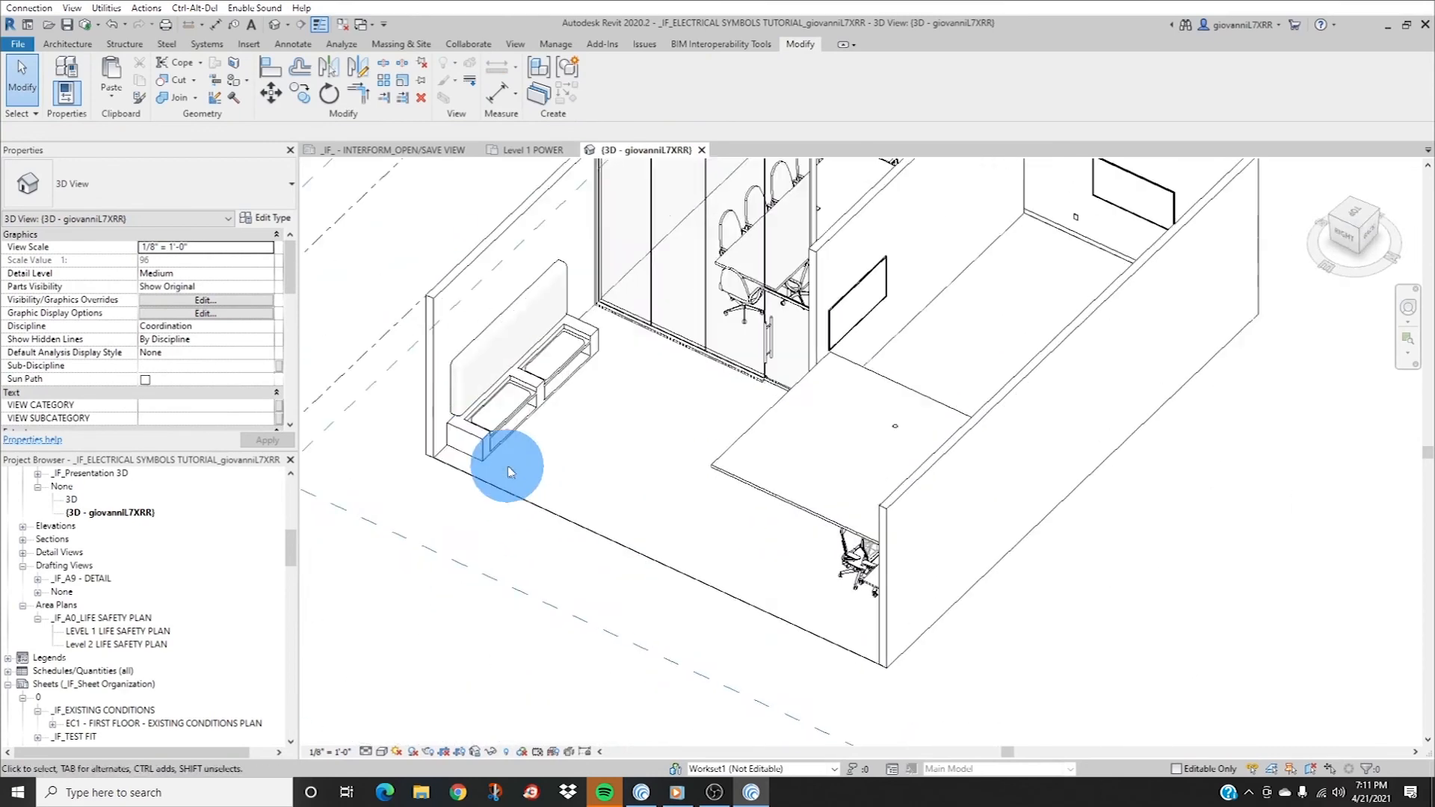
middle_drag(599, 289, 571, 461)
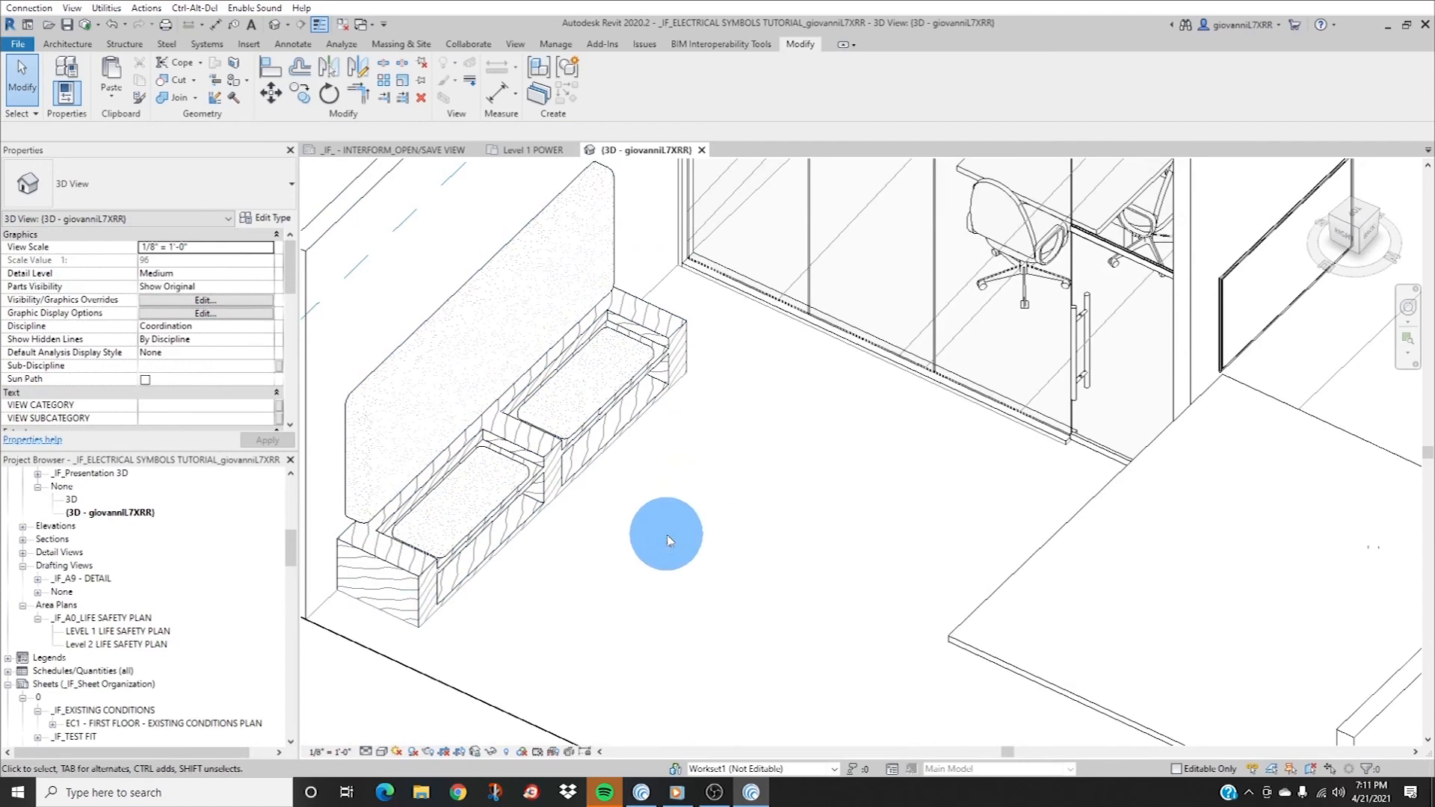
scroll(602, 460, down, 4)
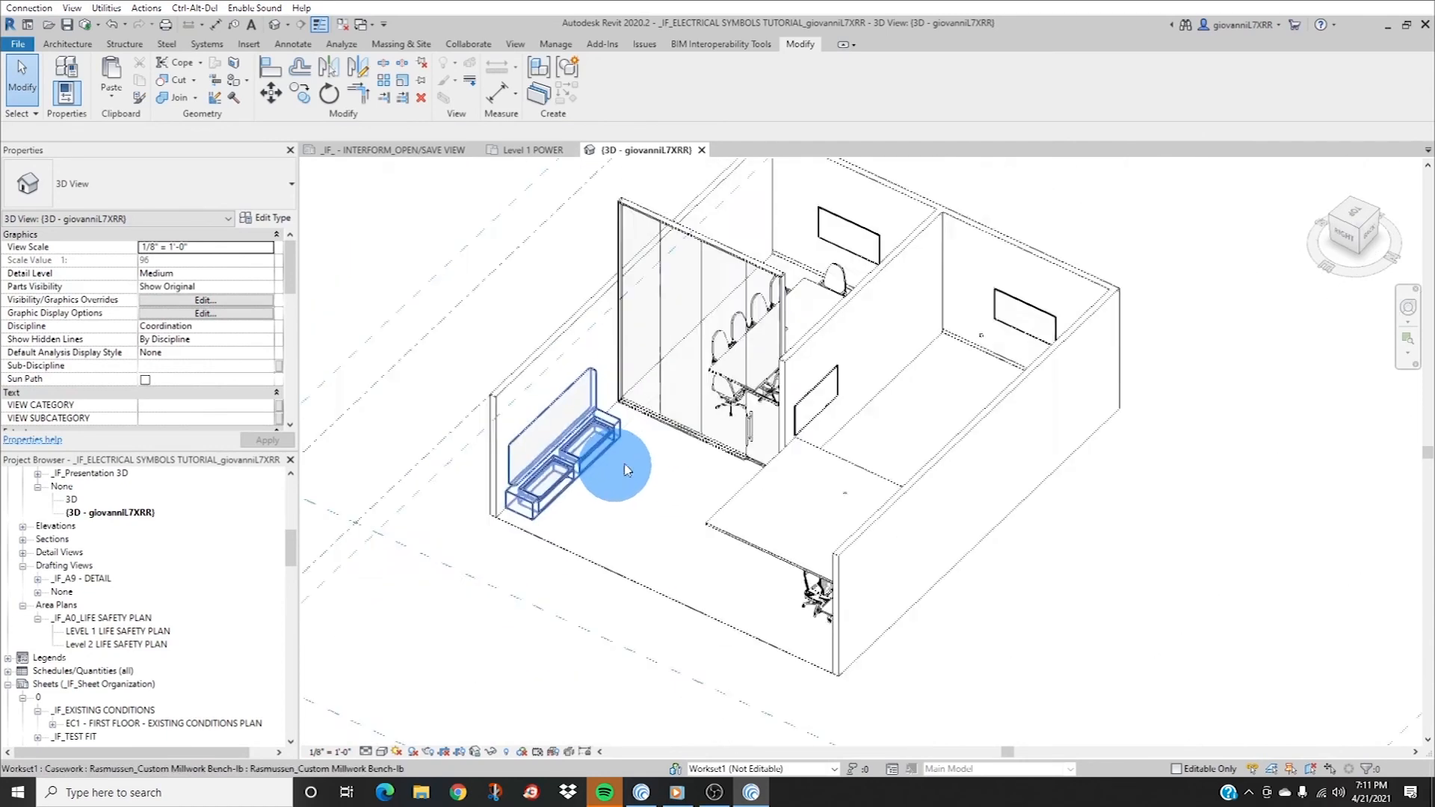
scroll(939, 391, up, 5)
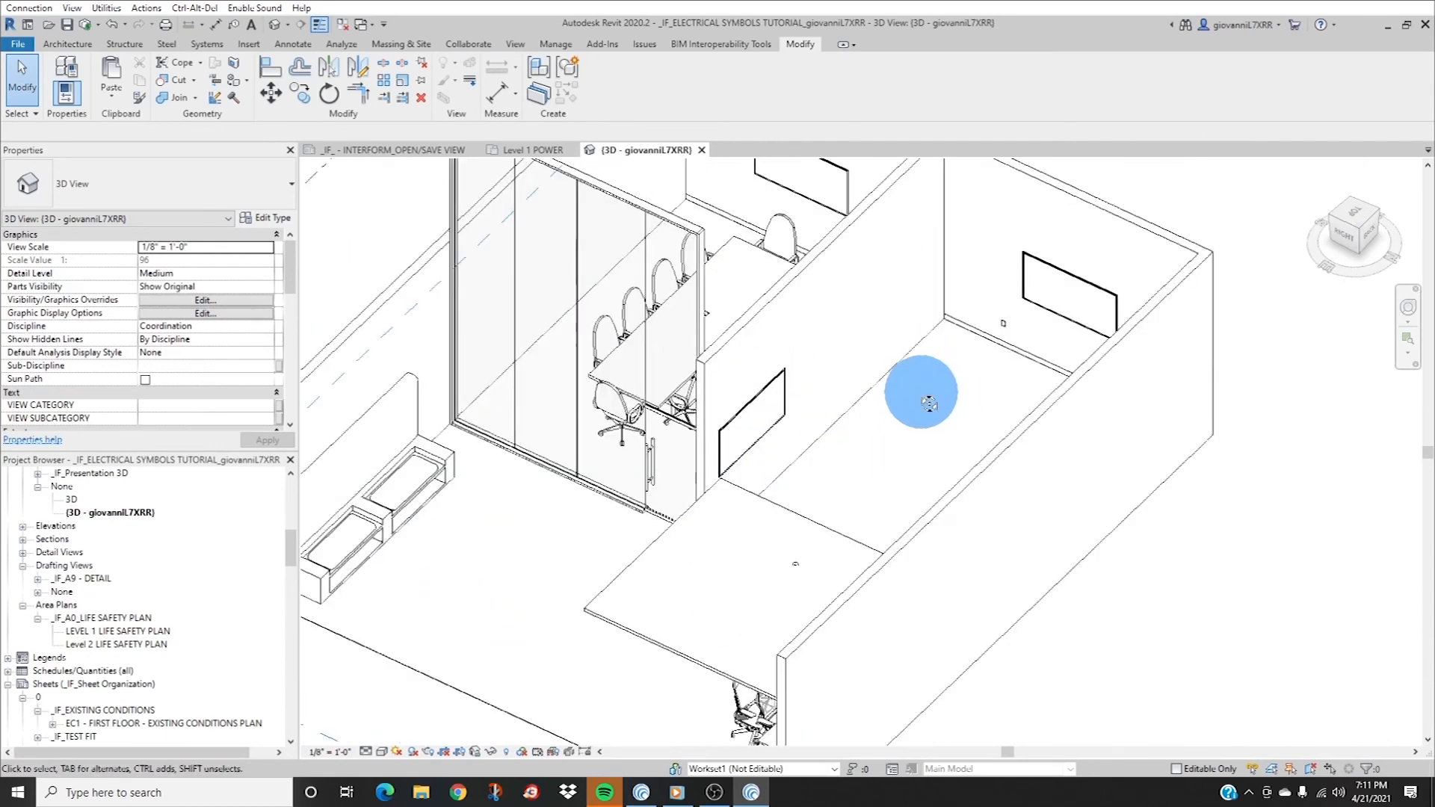
scroll(762, 327, down, 4)
shift+middle_drag(887, 523, 924, 433)
click(924, 424)
right_click(904, 420)
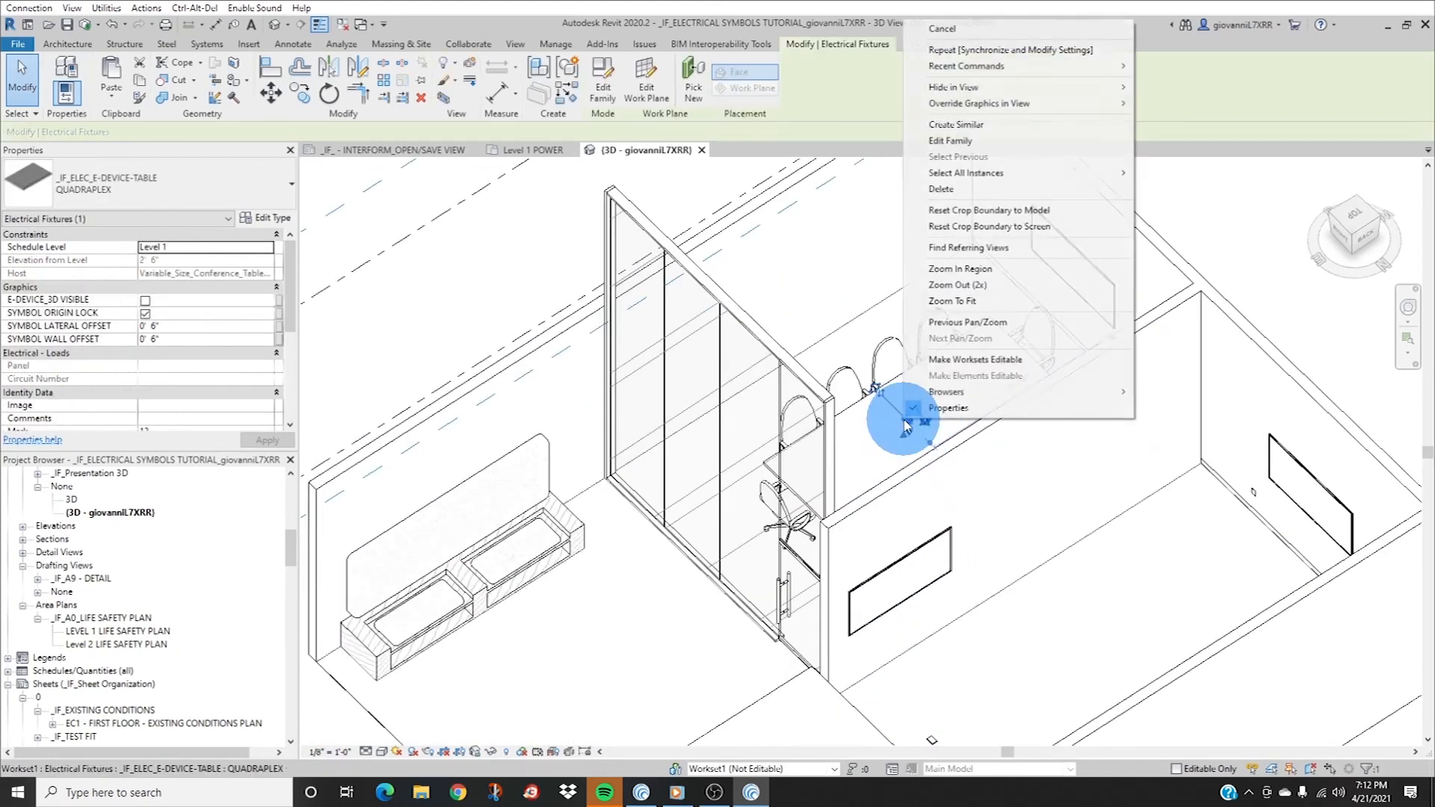
click(906, 427)
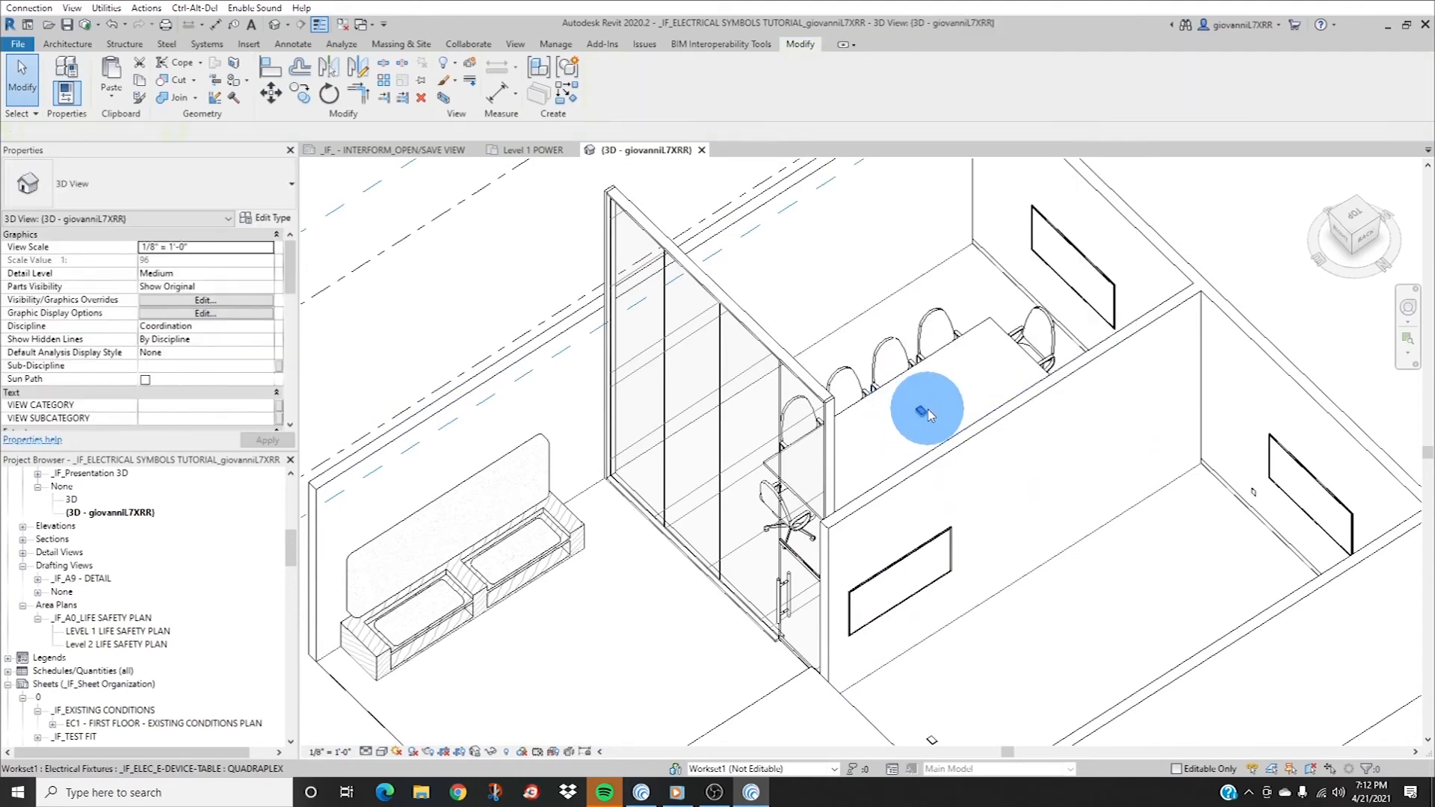
- Create a similar device from the conference table's QUADRAPLEX and place it on the inner vertical face of the bench arm nearest the glass wall
click(927, 415)
right_click(927, 413)
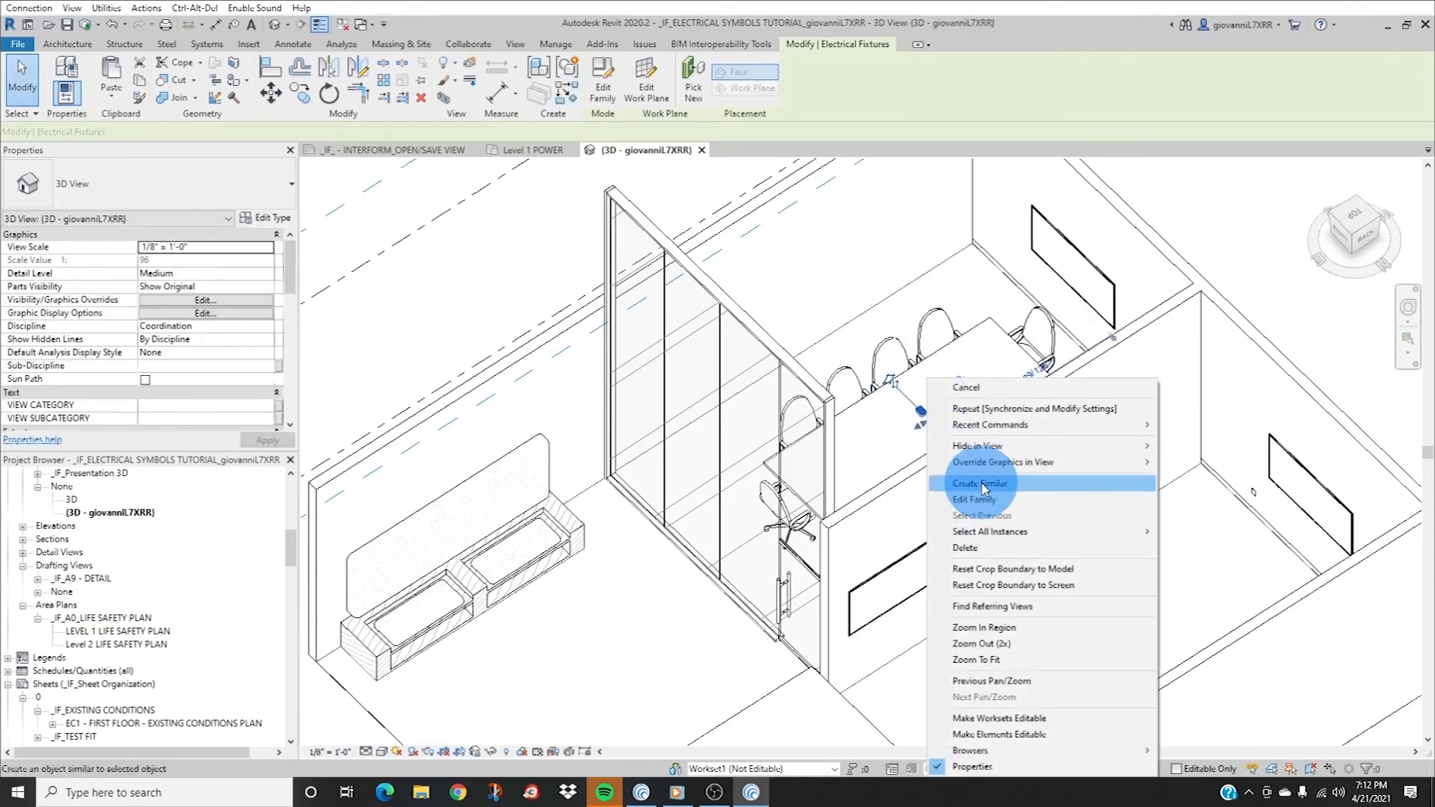
click(944, 484)
scroll(594, 537, up, 5)
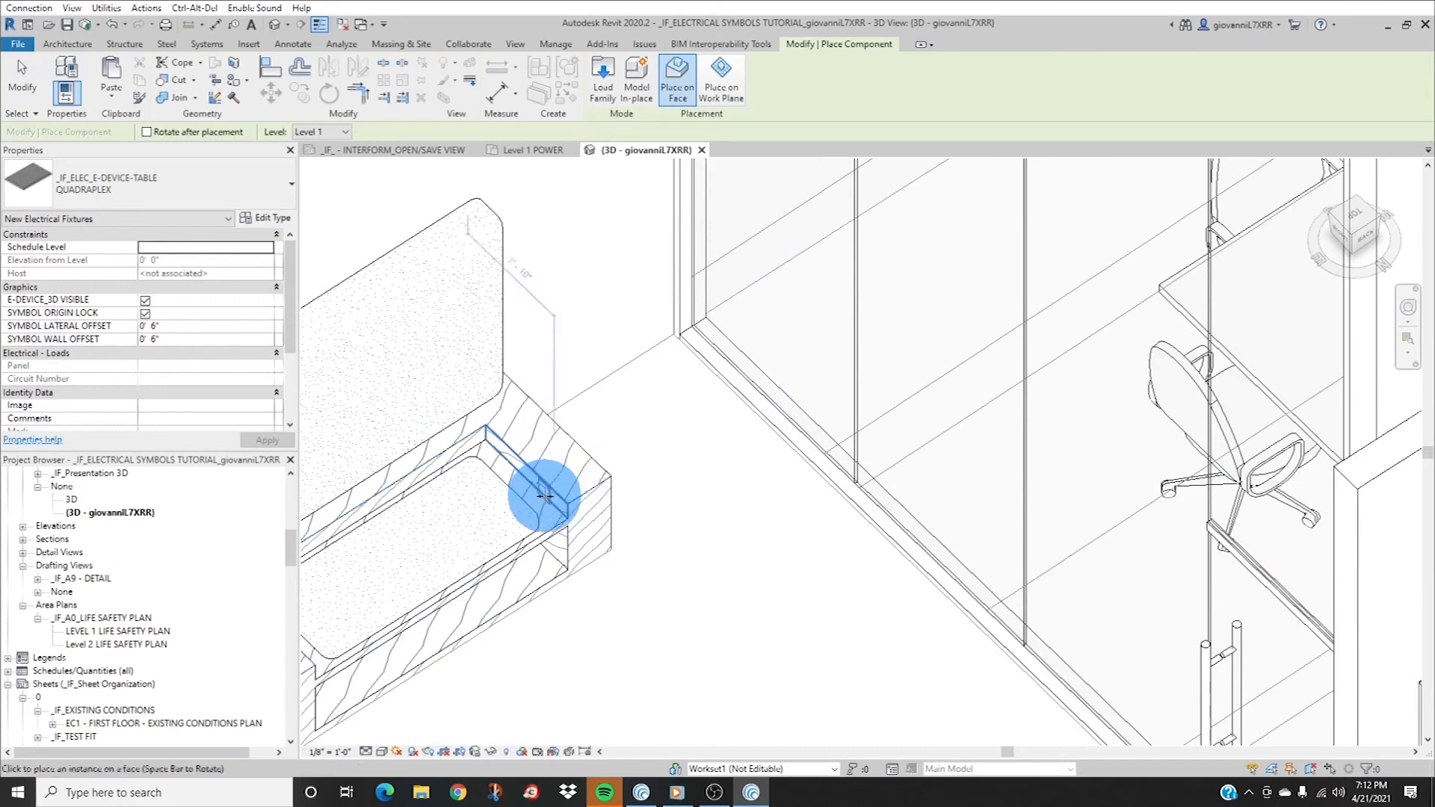
scroll(545, 497, up, 3)
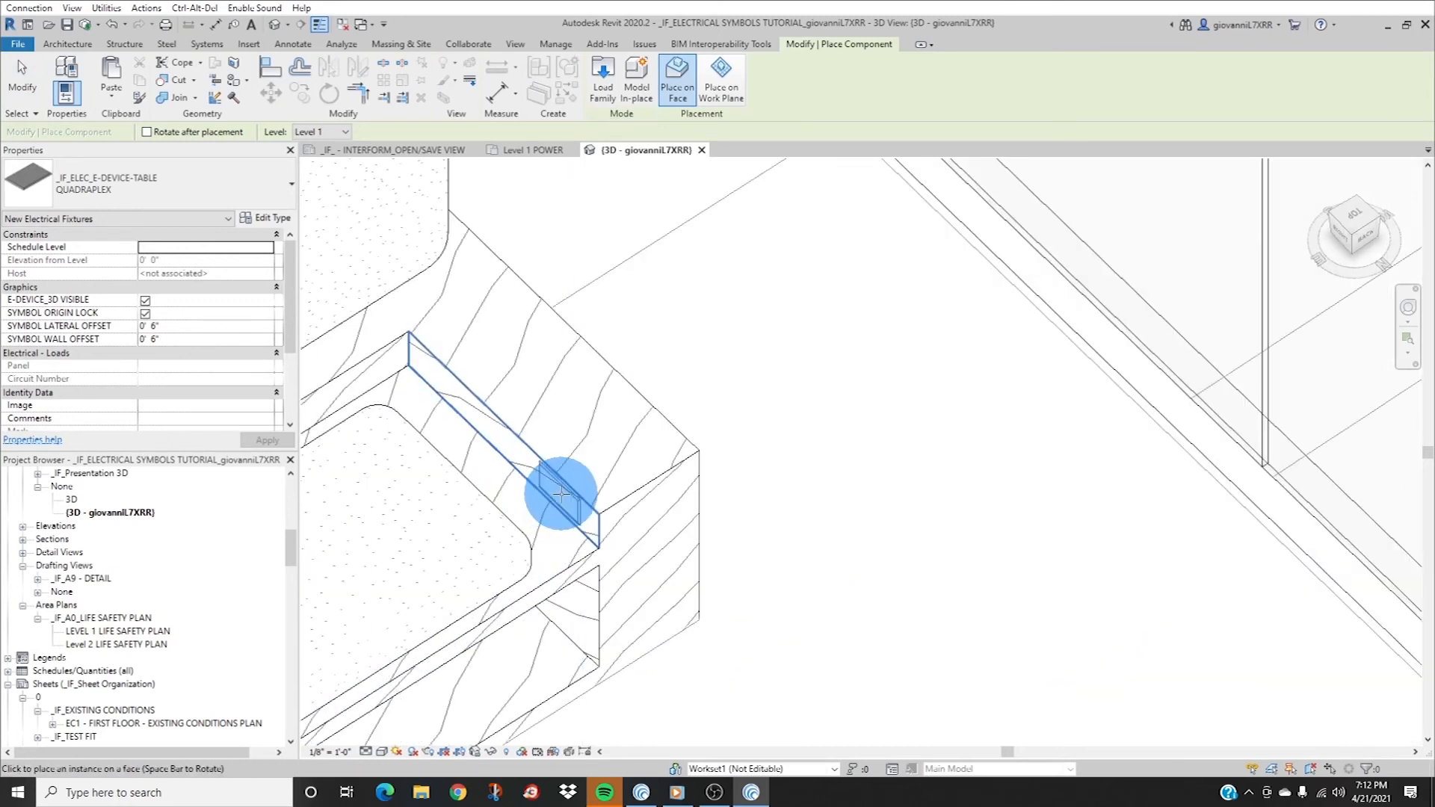
- Place another QUADRAPLEX device on the vertical face of the bench's middle arm in the 3D view
scroll(705, 497, down, 4)
middle_drag(609, 530, 882, 415)
scroll(838, 426, down, 2)
scroll(698, 481, up, 6)
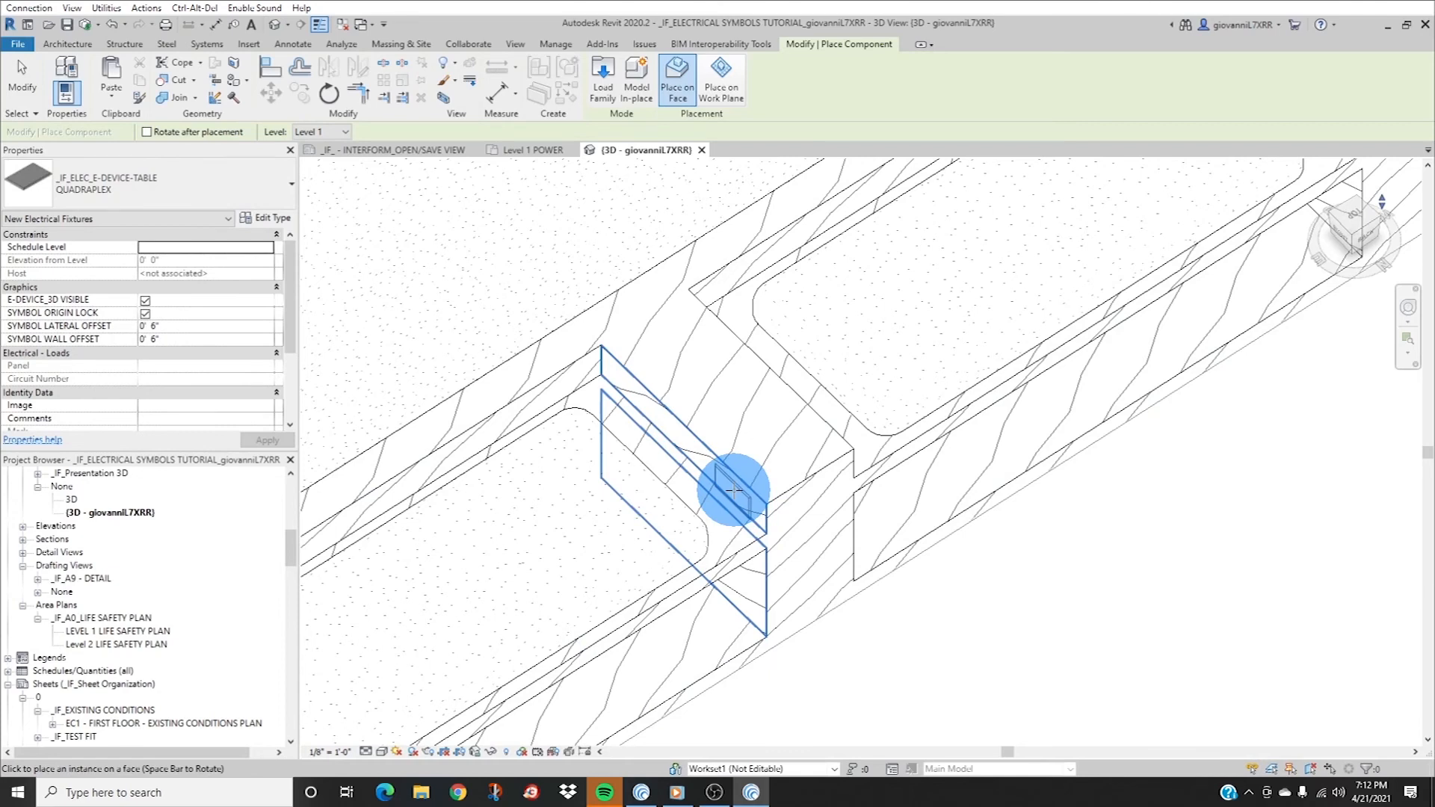
click(734, 490)
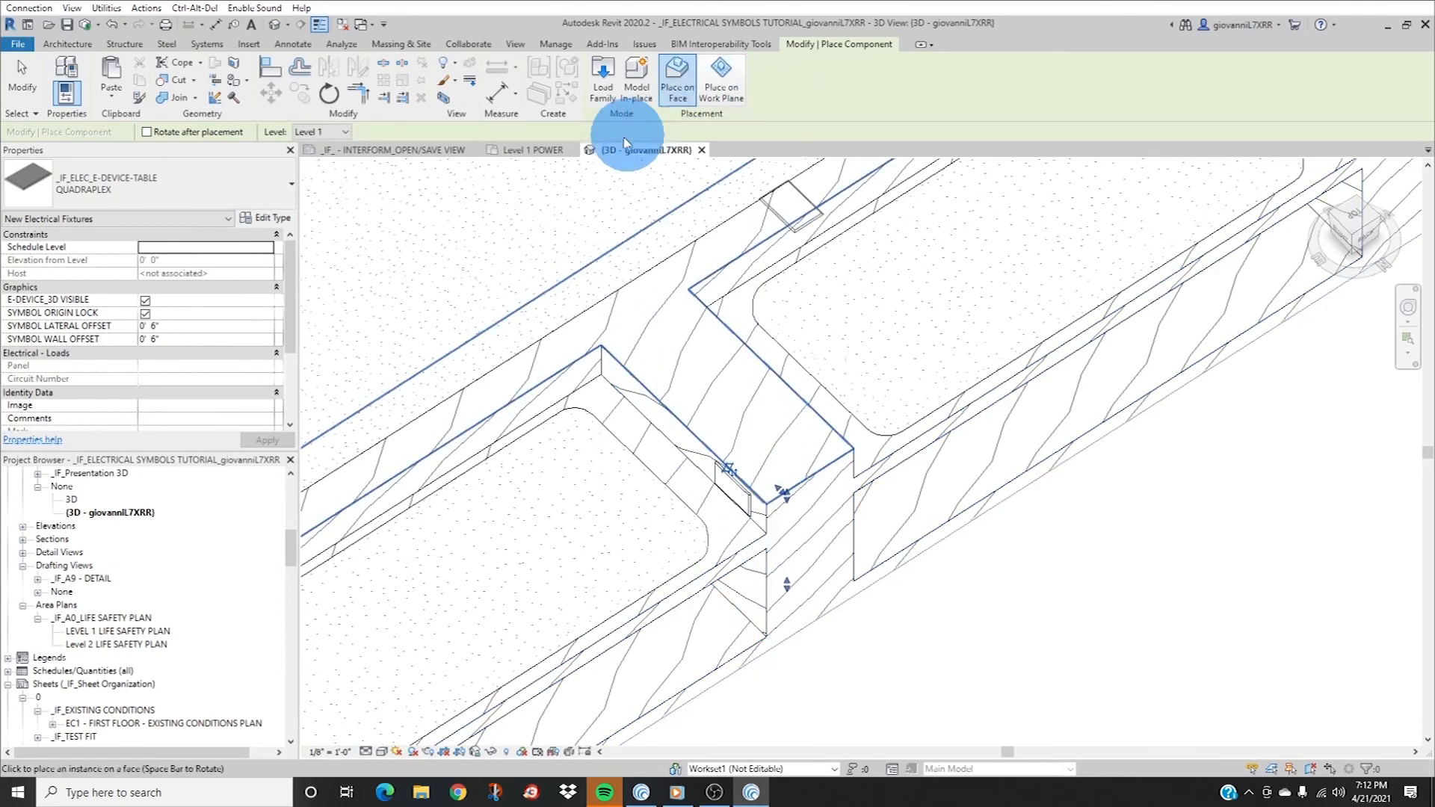
- In the Level 1 POWER plan, place a QUADRAPLEX device on the top face of the bench's middle arm using Place on Face
click(525, 149)
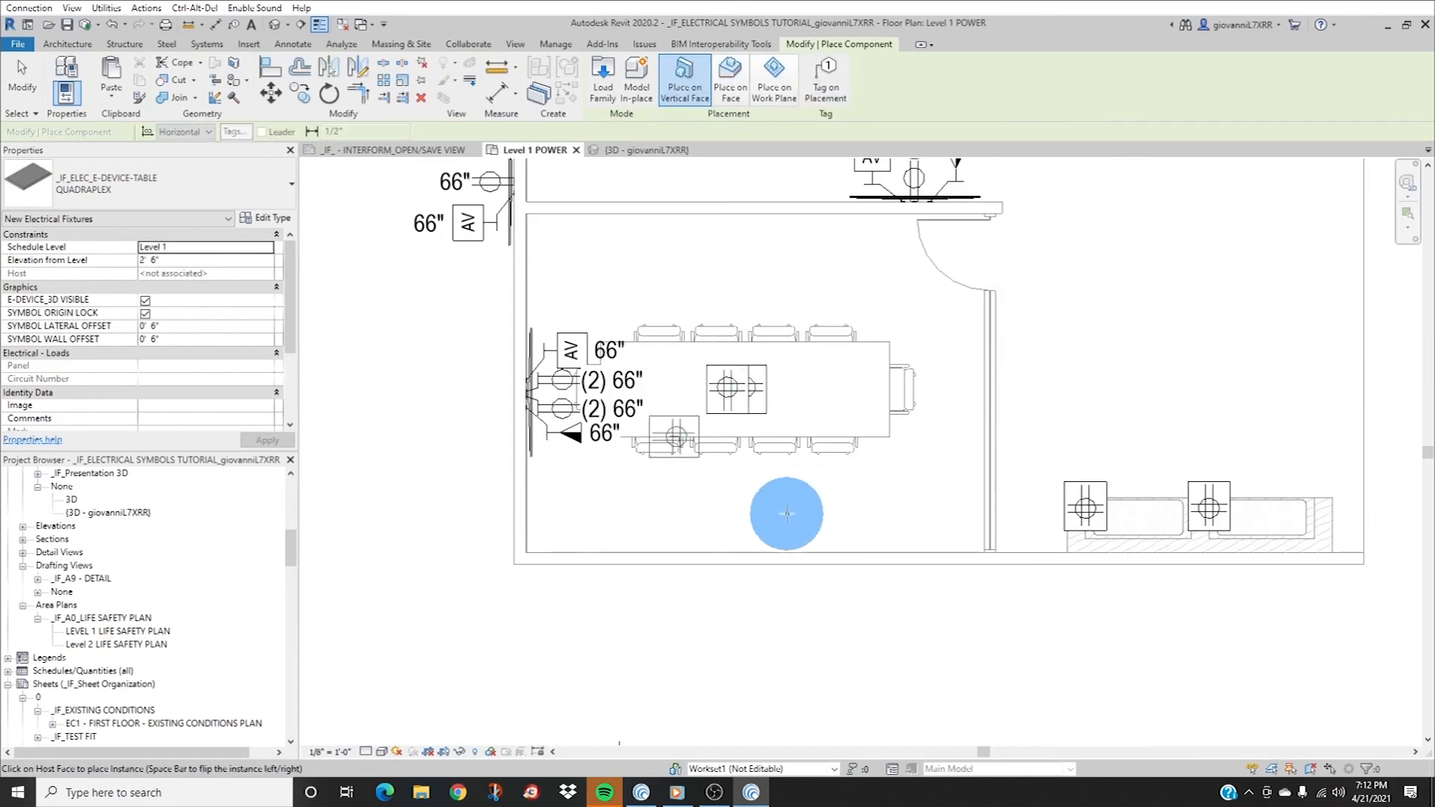
scroll(1209, 537, up, 4)
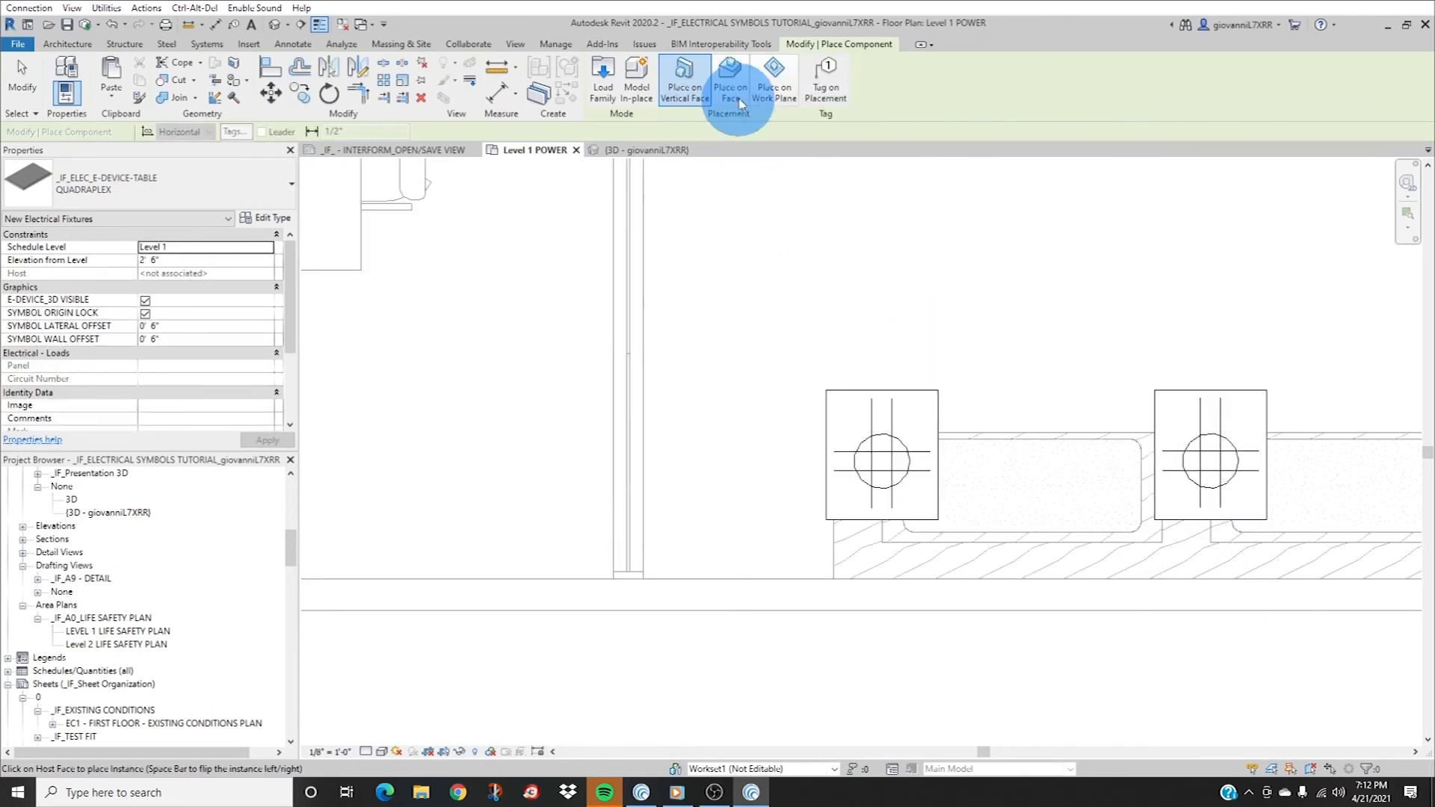
click(720, 90)
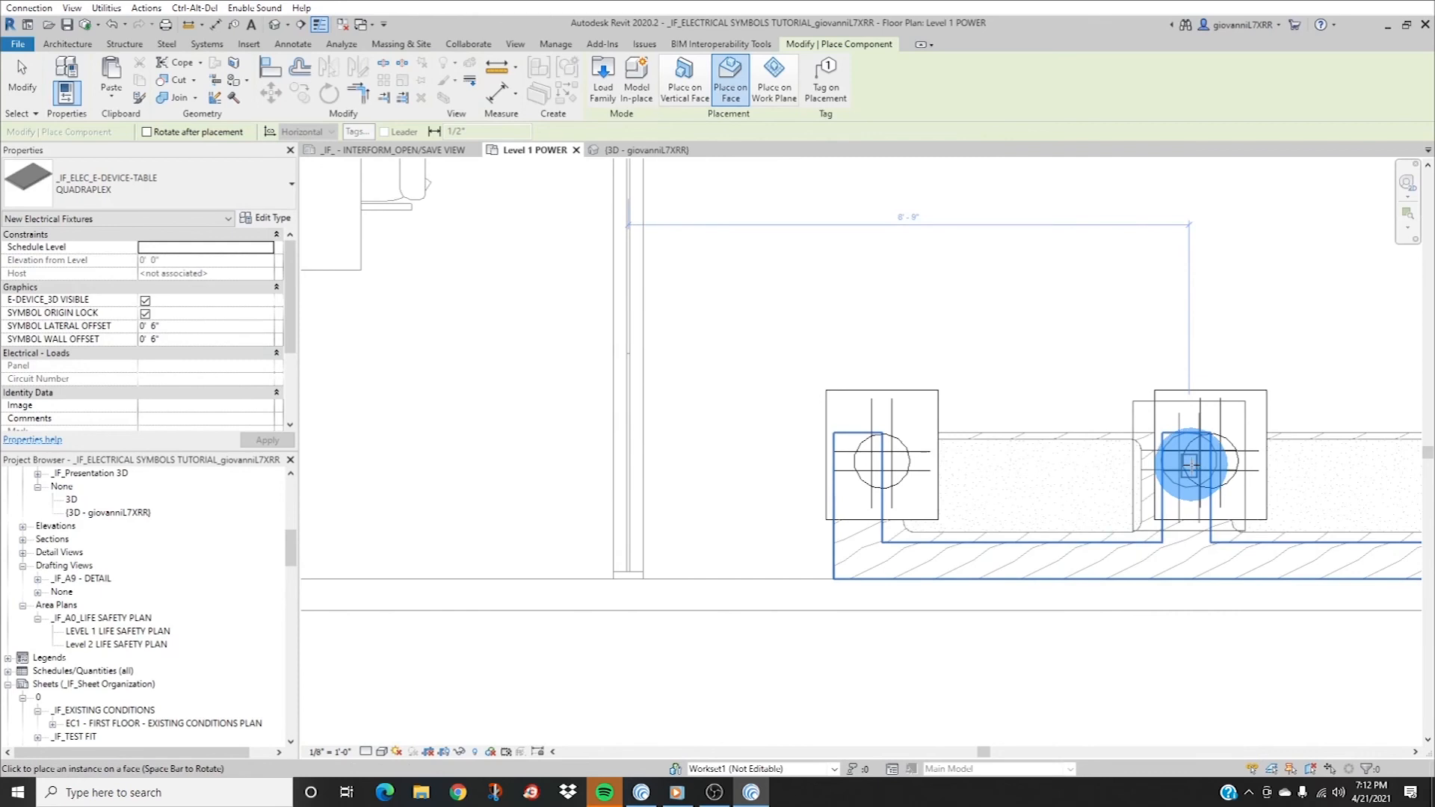
middle_drag(1179, 432, 821, 427)
key(Escape)
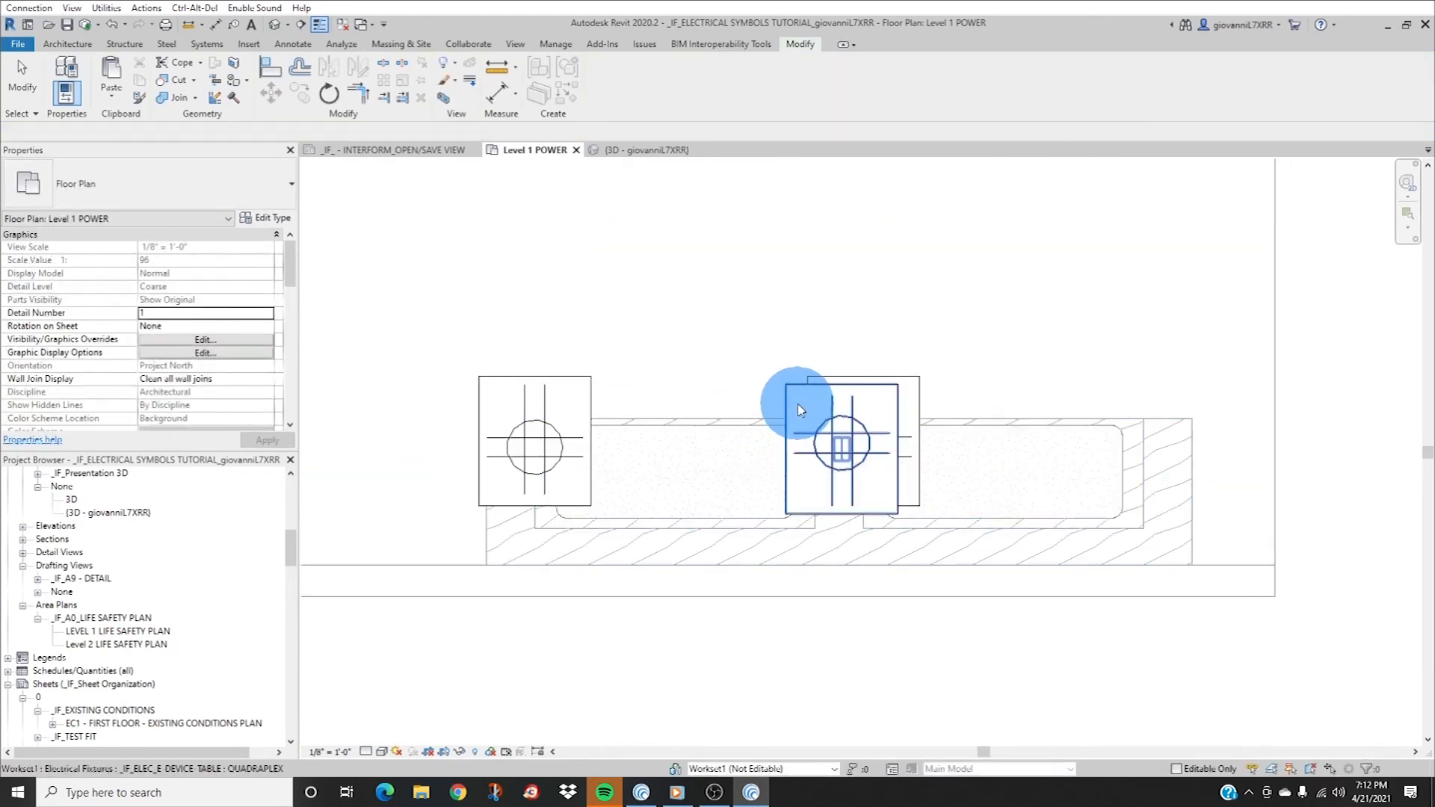
- Turn off SYMBOL ORIGIN LOCK for the QUADRAPLEX device on top of the bench's middle arm
click(796, 393)
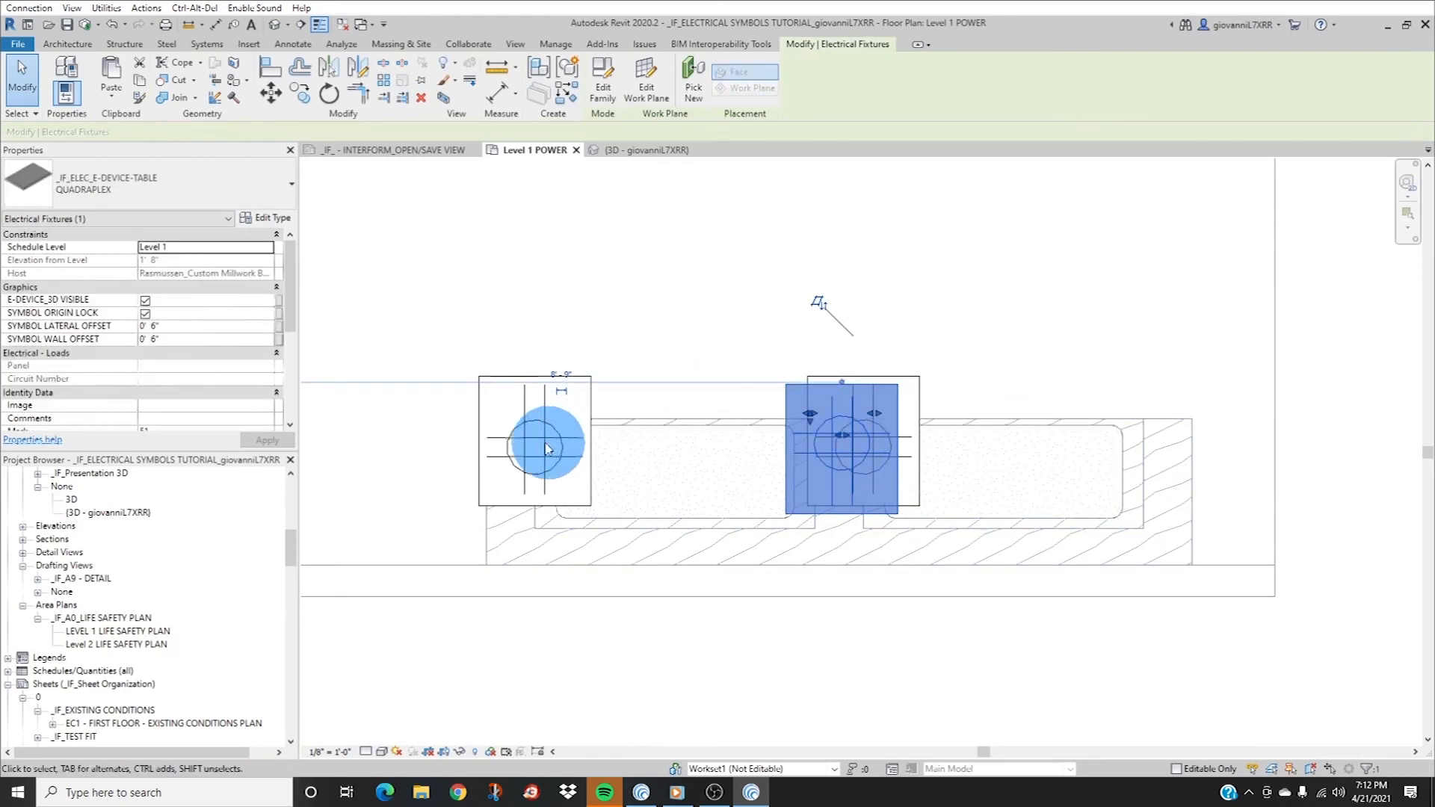
click(480, 395)
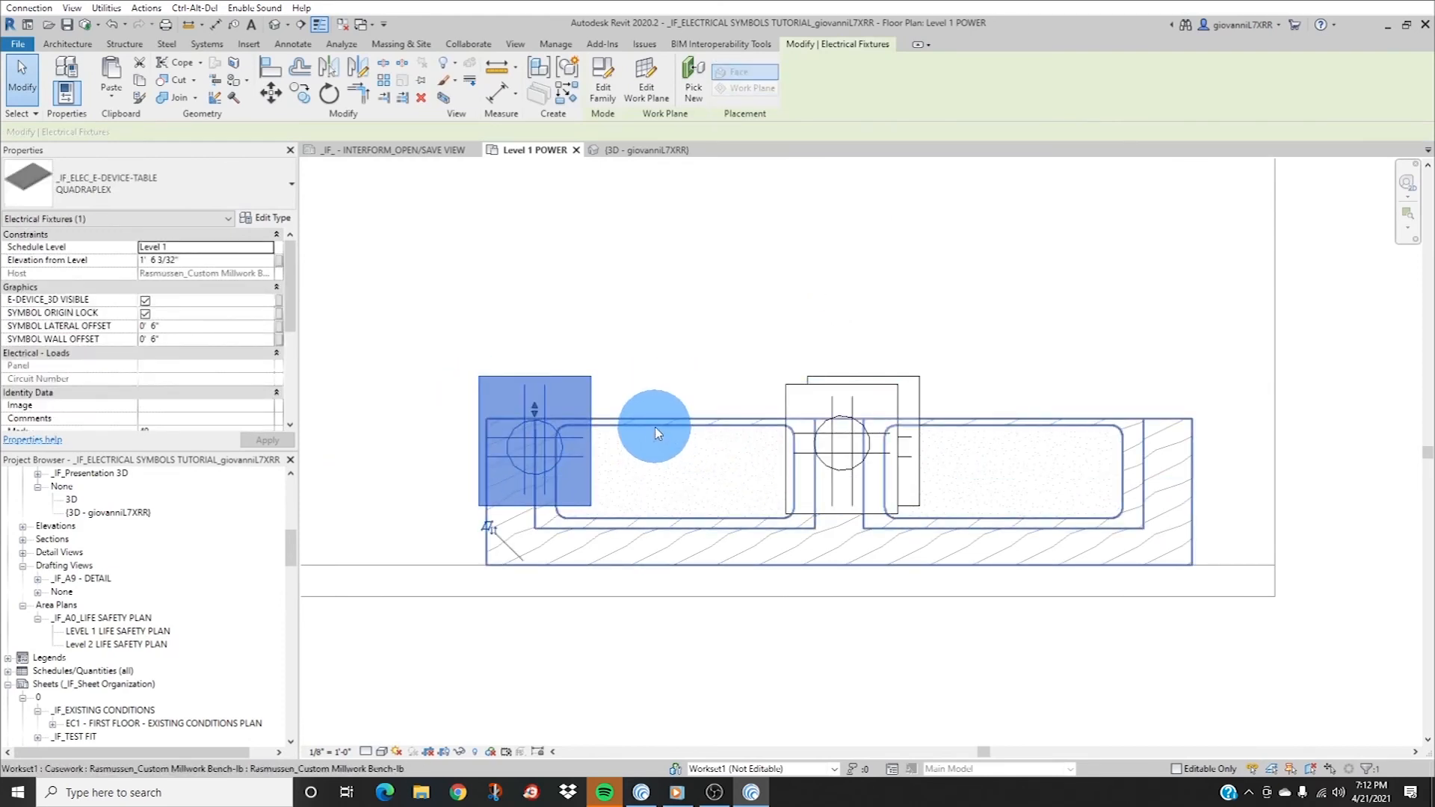
click(792, 406)
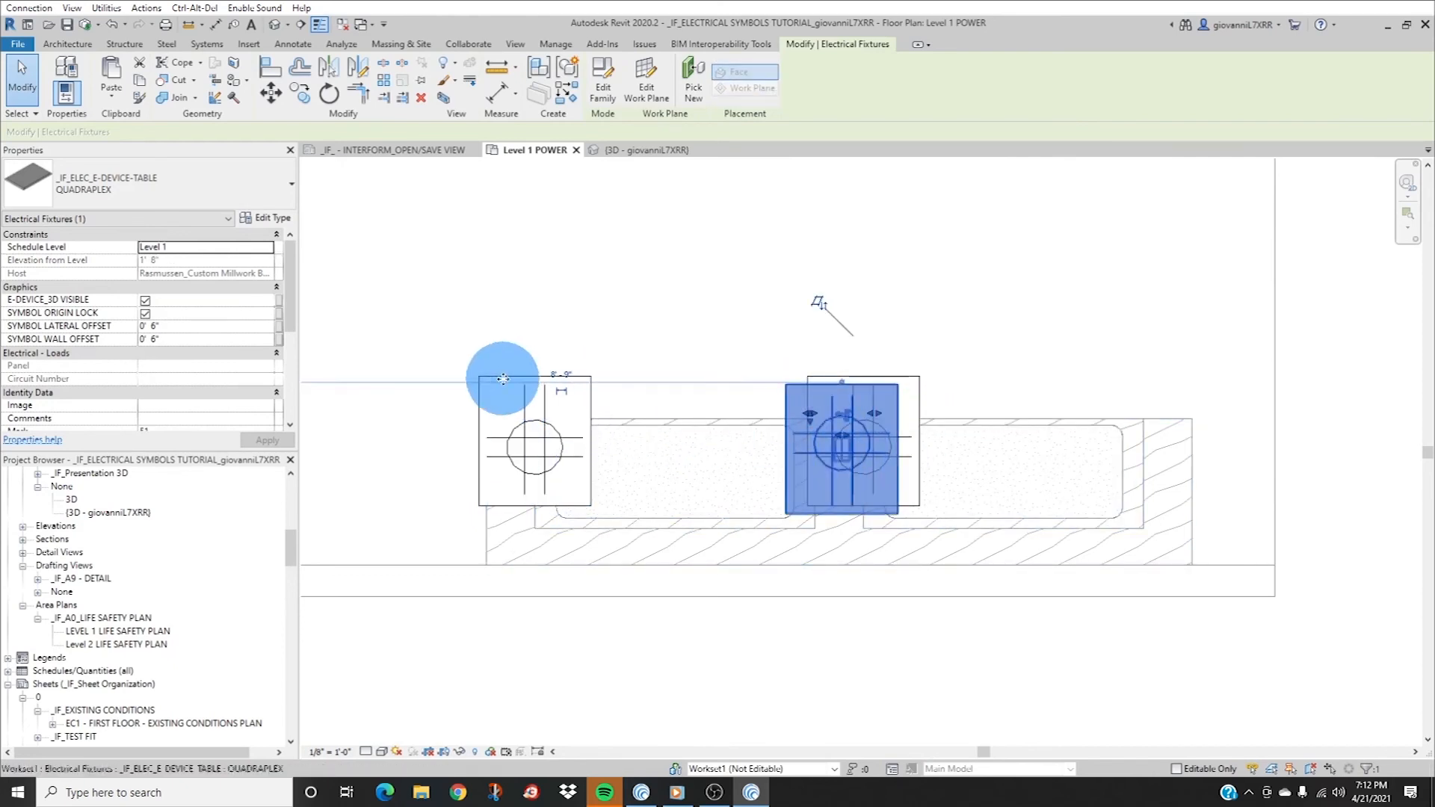
middle_drag(717, 417, 764, 423)
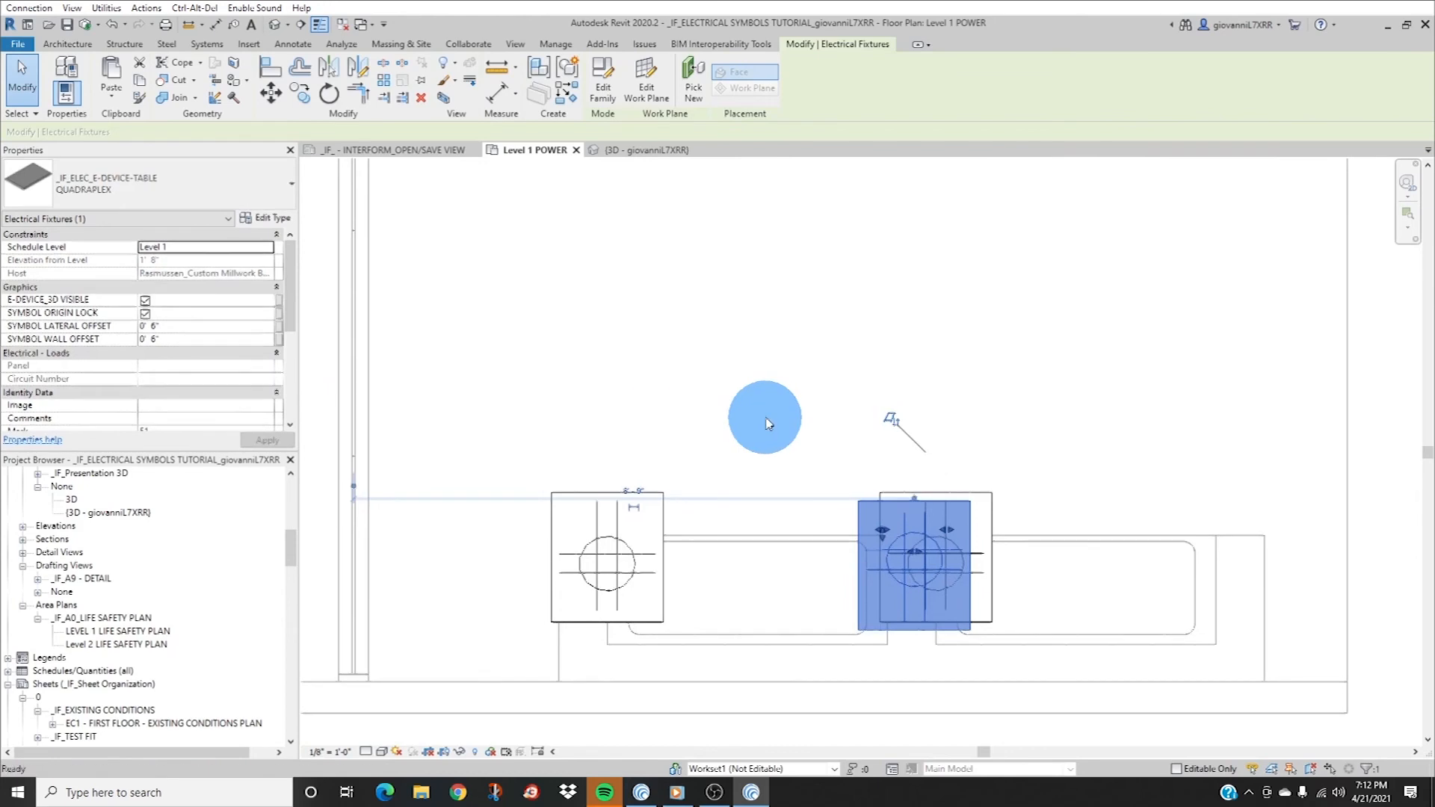
scroll(762, 421, down, 2)
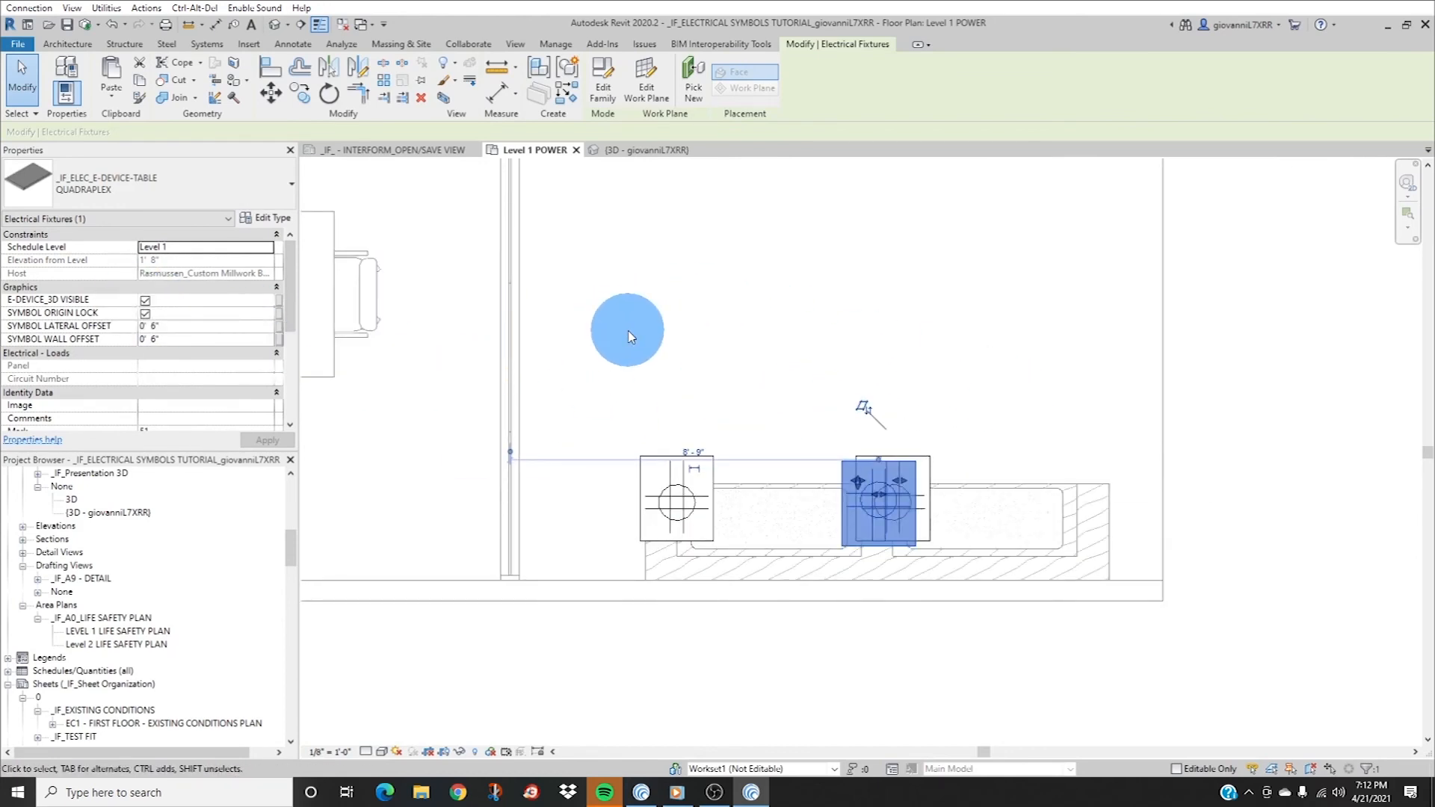
click(147, 313)
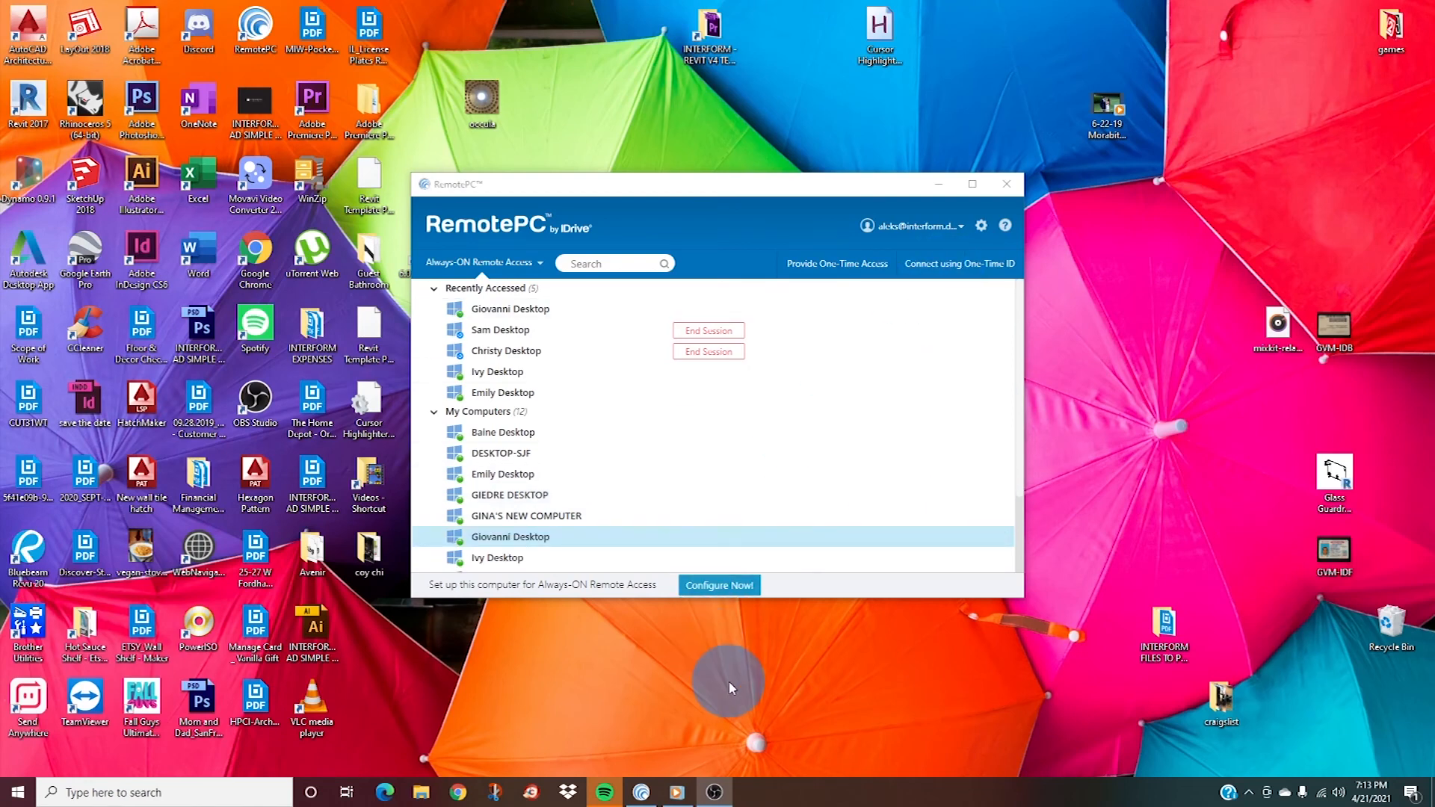
- Reconnect to the remote desktop in RemotePC by entering its personal key
mouse_move(514, 552)
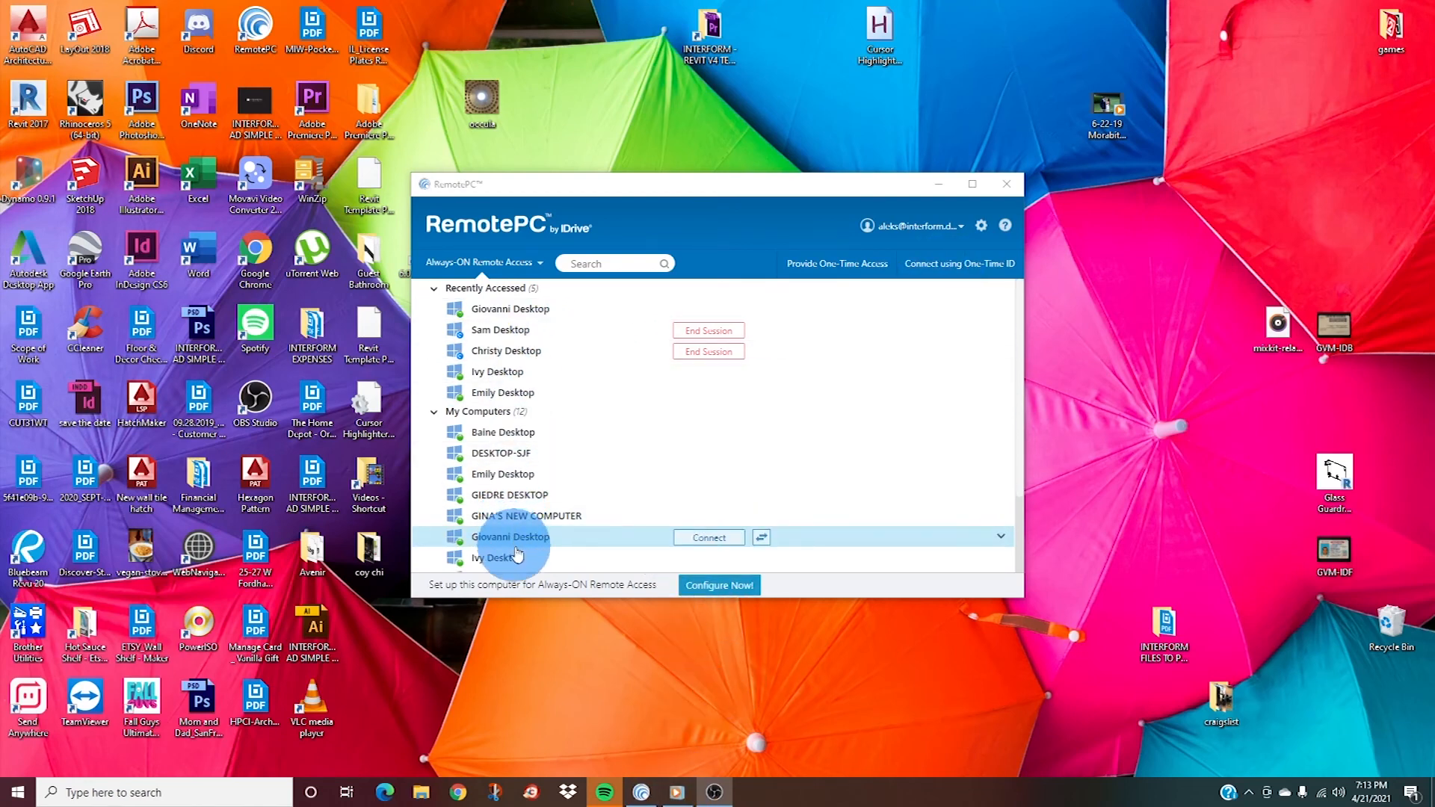
click(700, 536)
click(684, 395)
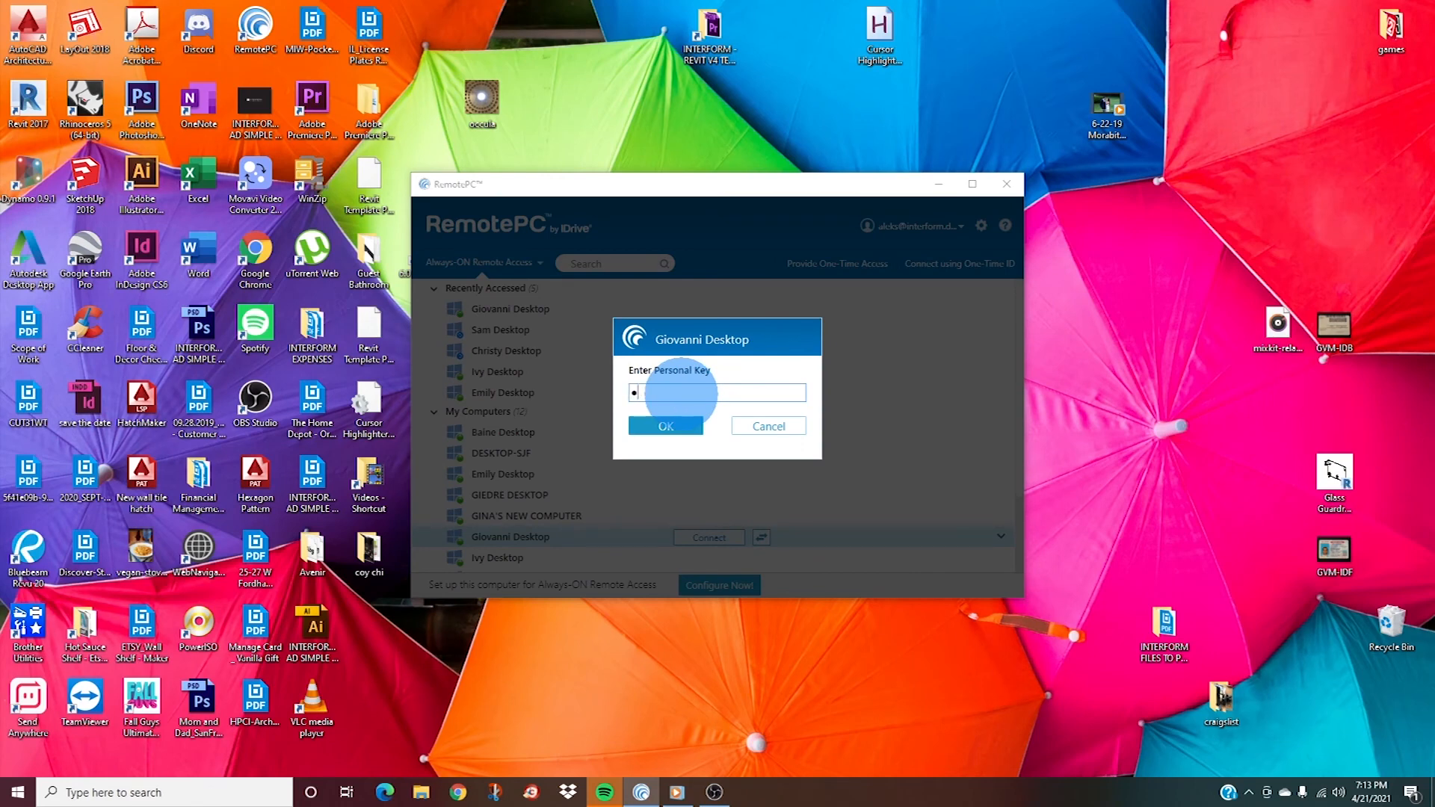
key(Return)
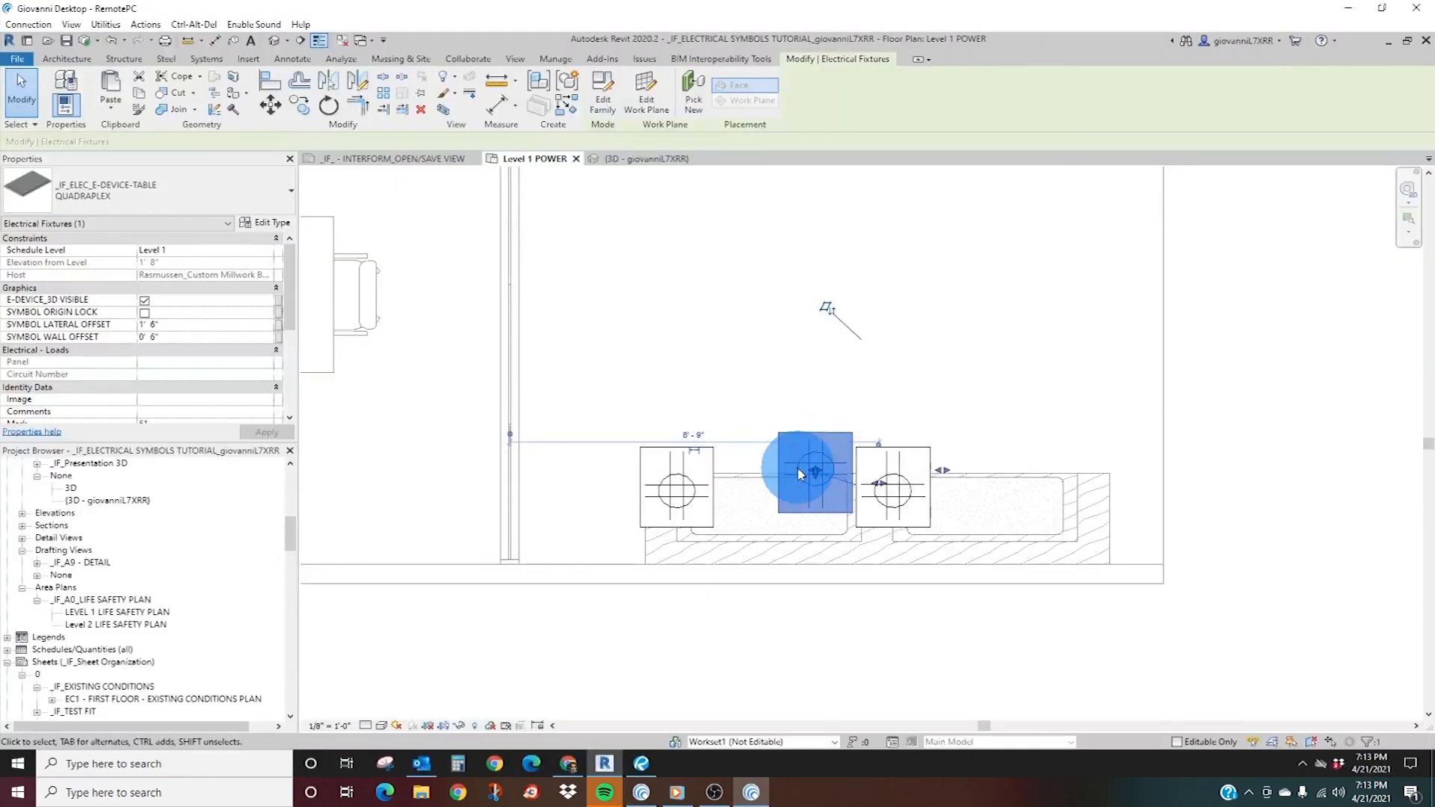
- Set SYMBOL LATERAL OFFSET and SYMBOL WALL OFFSET to 2' 0" for the QUADRAPLEX device on top of the bench's middle arm
click(814, 471)
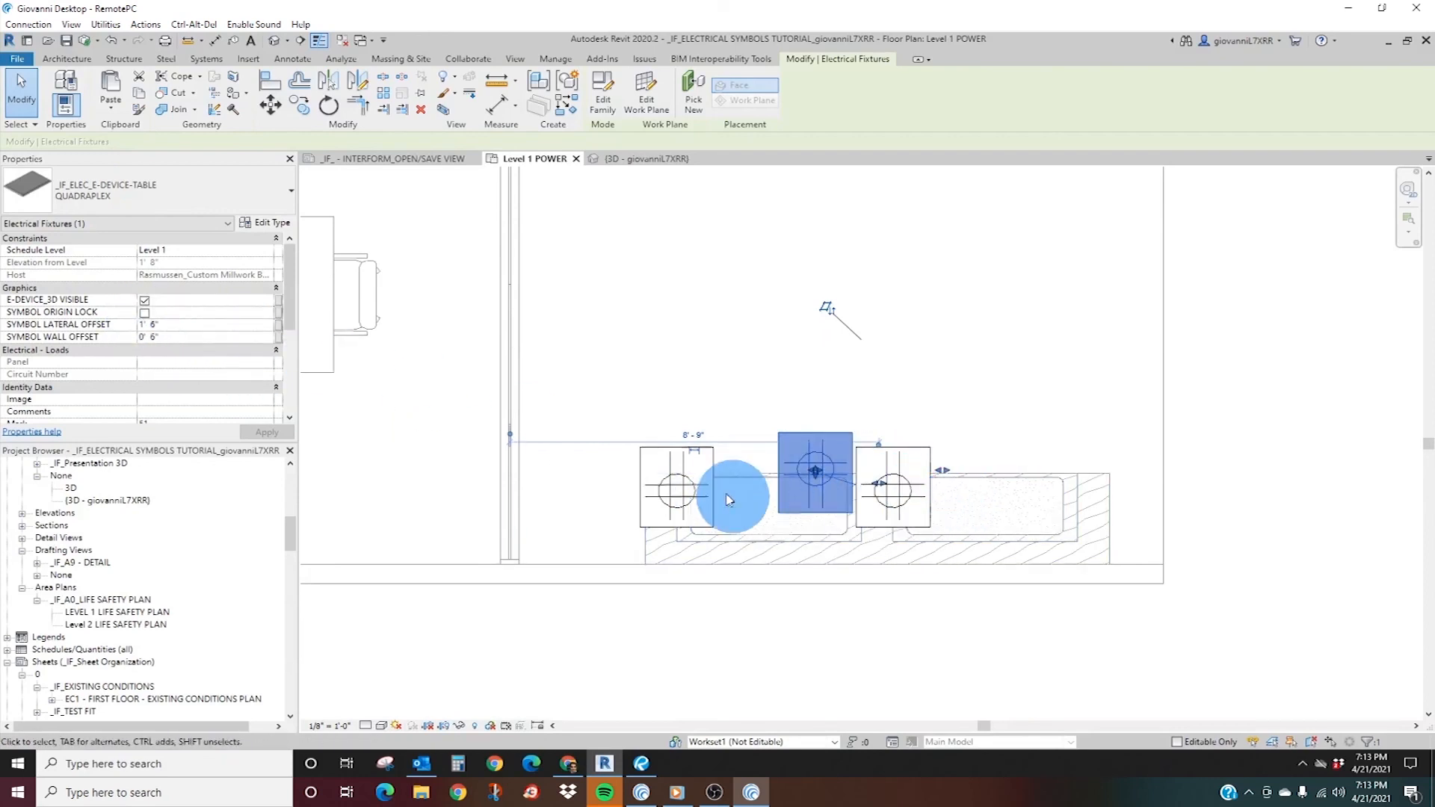
scroll(850, 513, up, 2)
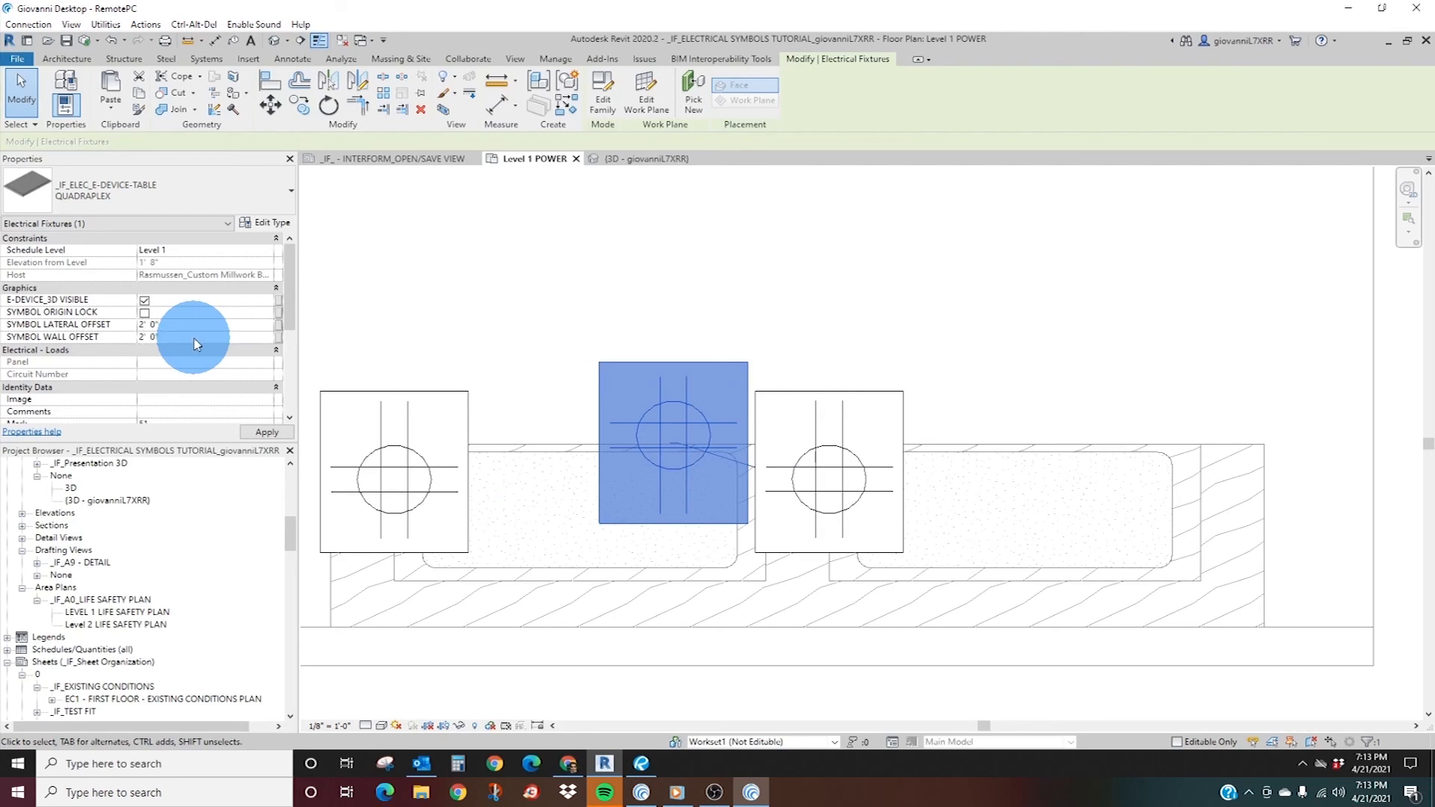
click(905, 401)
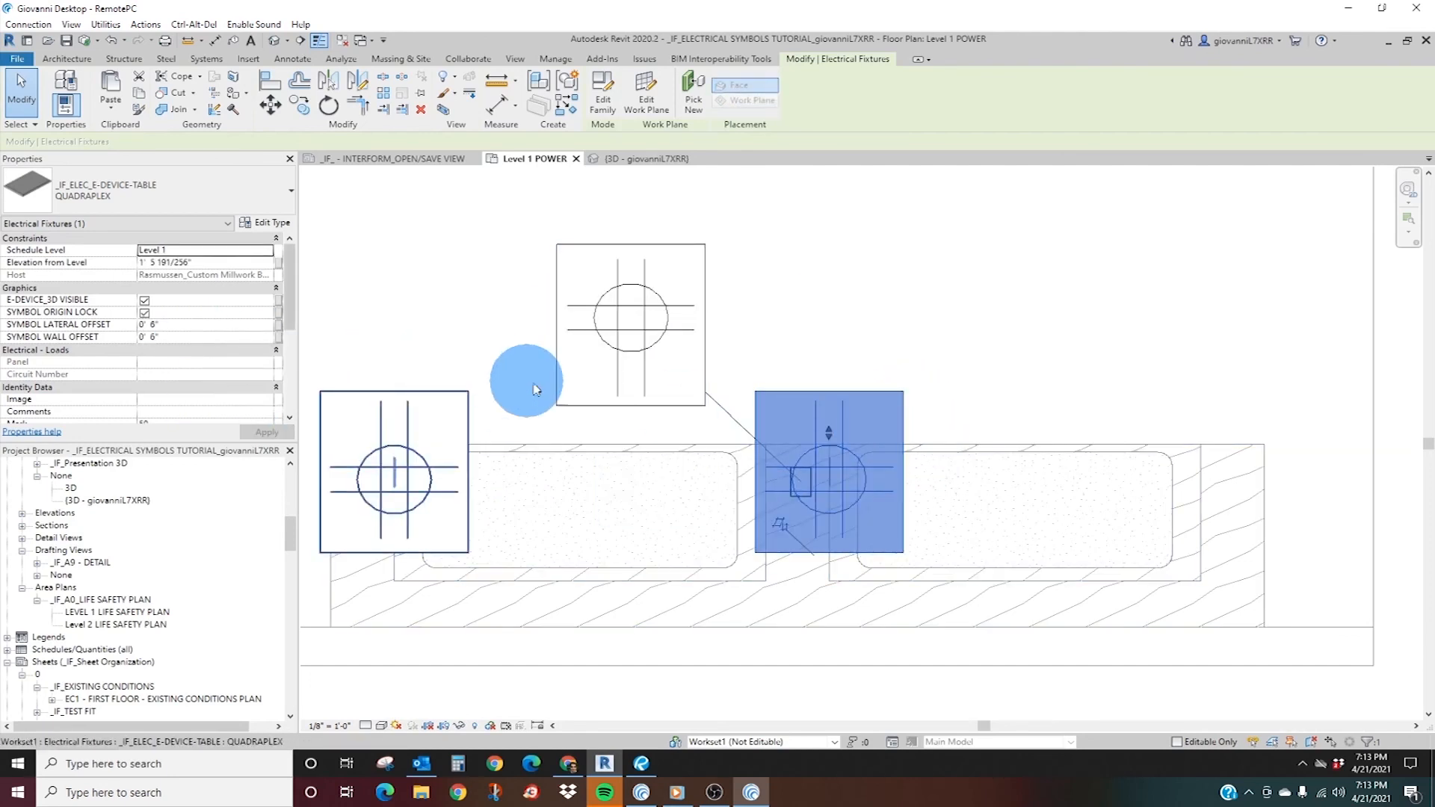
key(Escape)
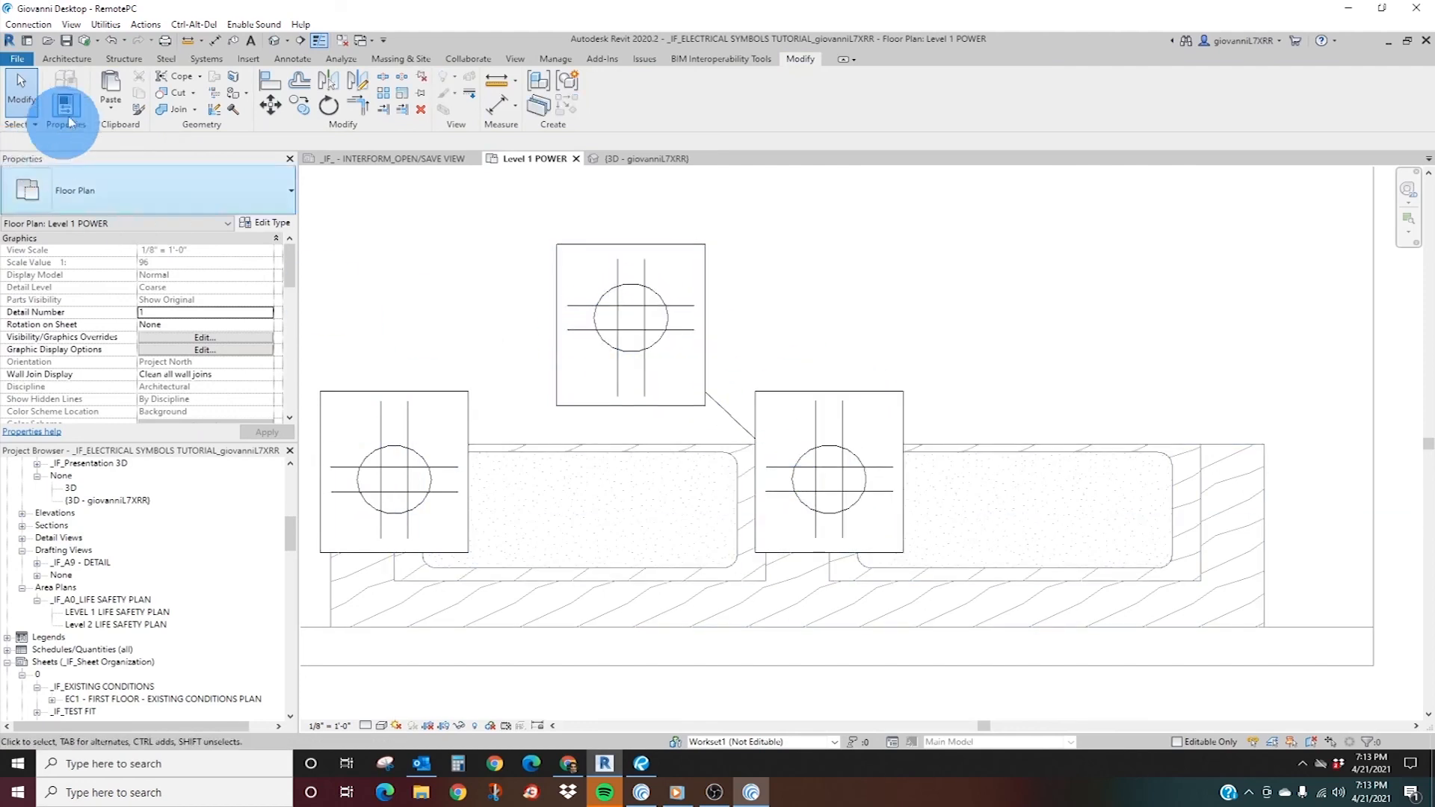
- Match the top-mounted device's type properties onto the QUADRAPLEX device on the middle arm's vertical face
click(137, 110)
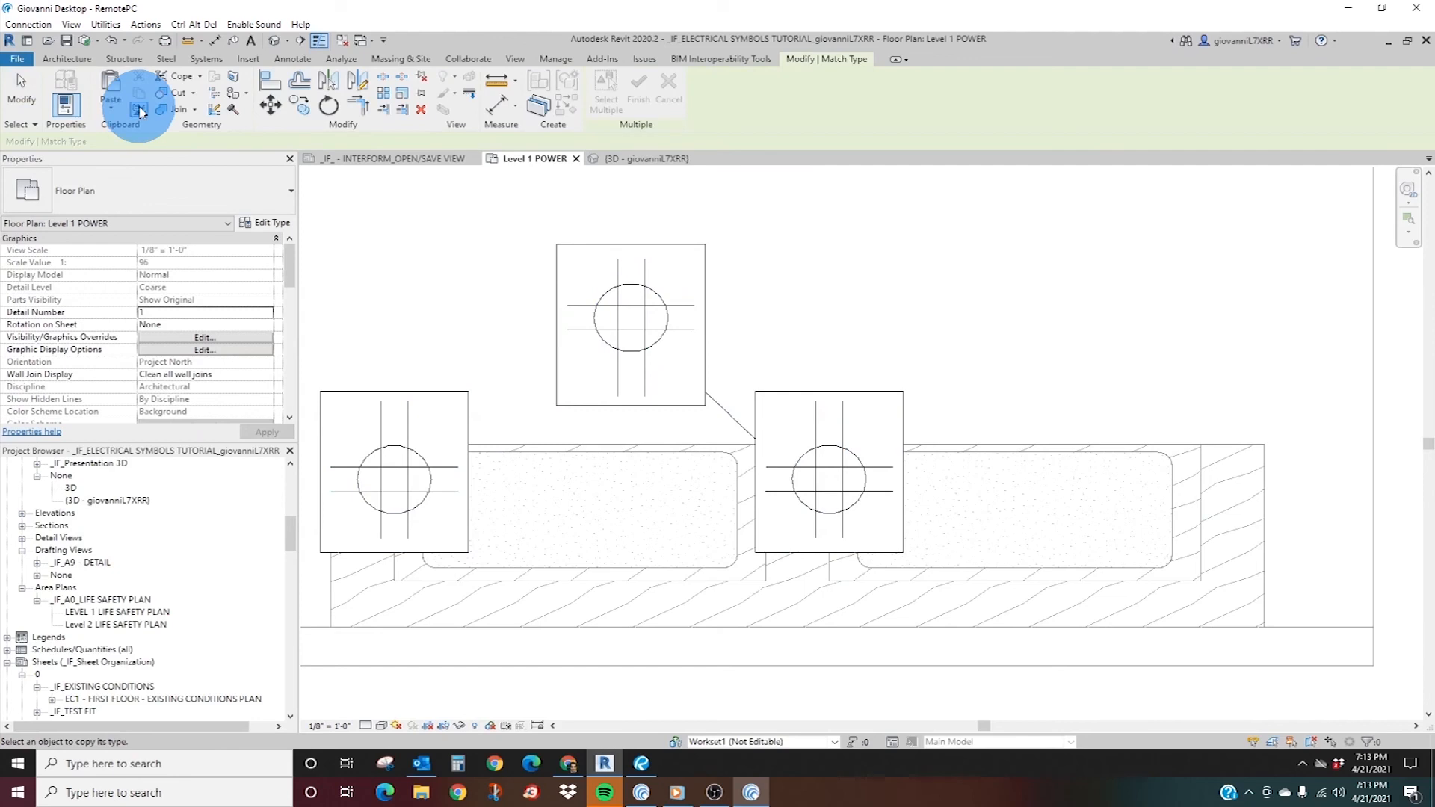
click(628, 322)
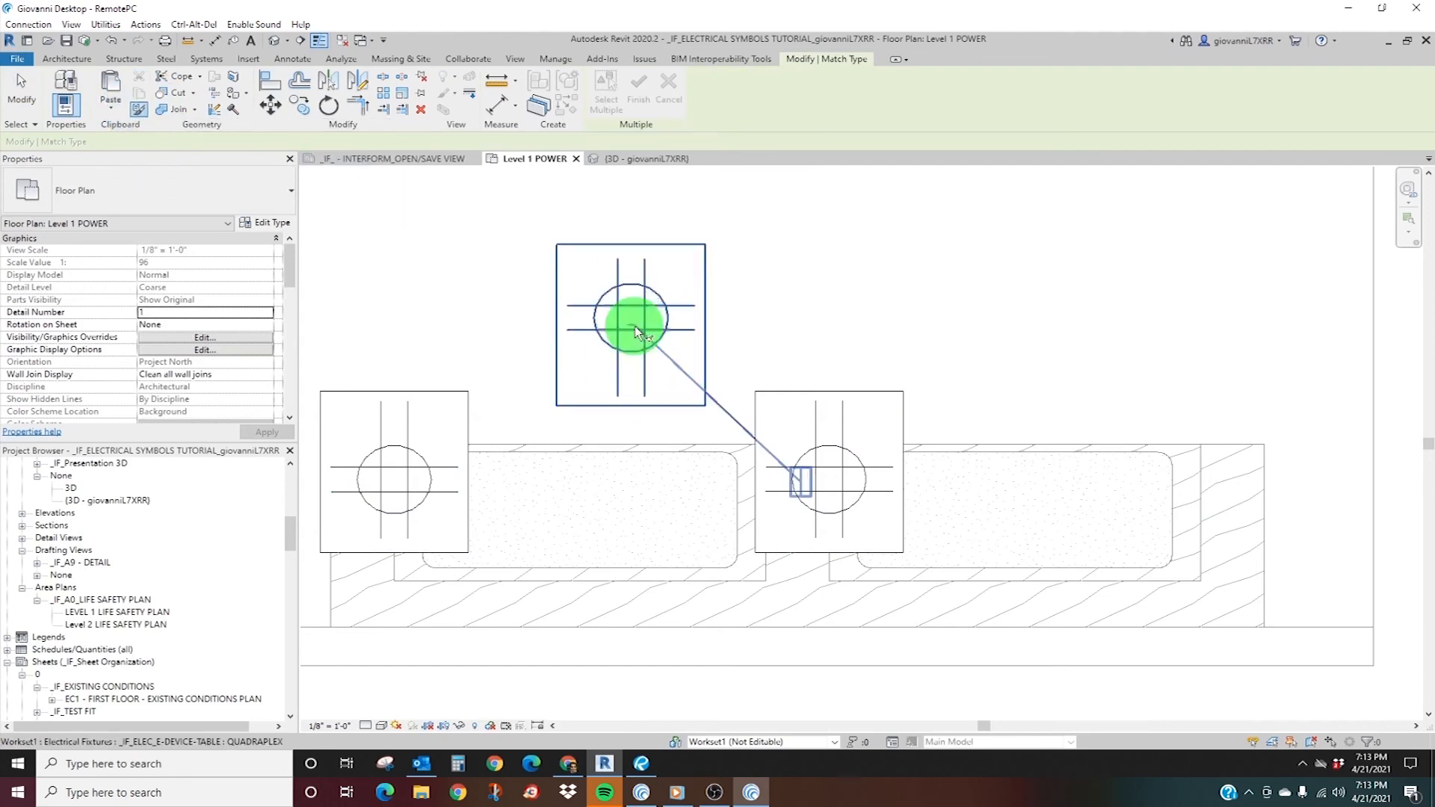
click(843, 413)
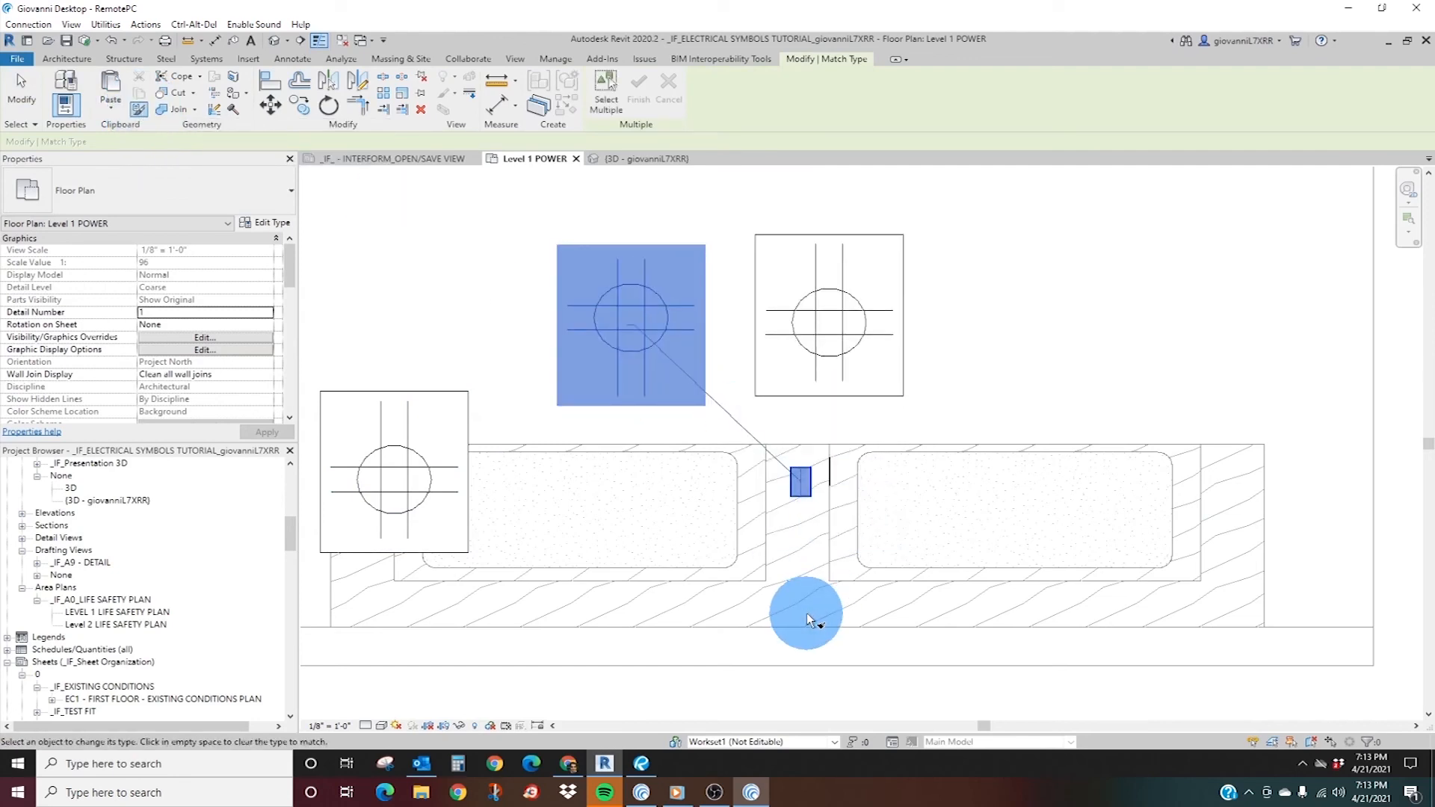
key(Escape)
key(Escape)
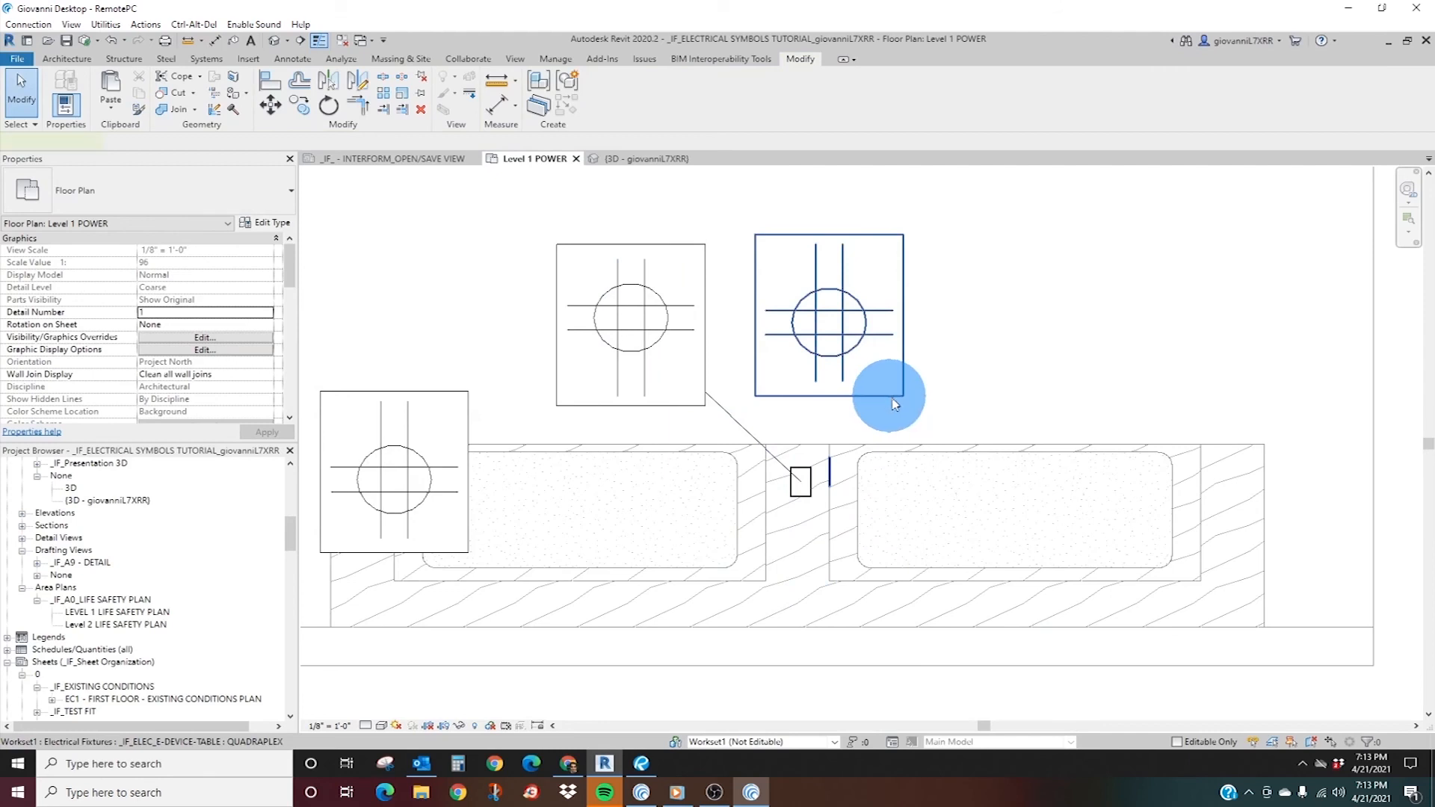
- Nudge the top-mounted QUADRAPLEX device on the middle arm one increment toward the glass wall and one away from the bench's back
click(801, 280)
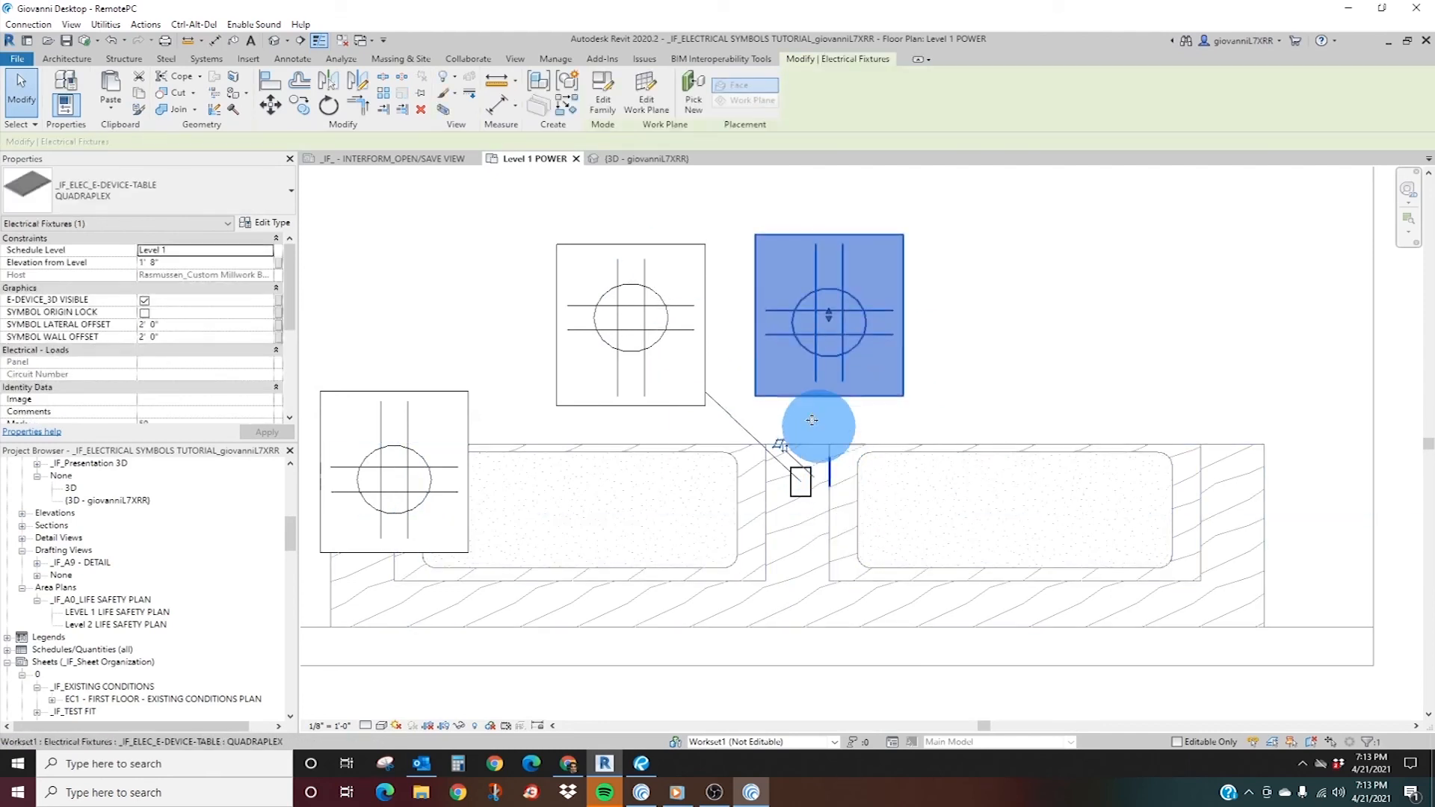
click(707, 400)
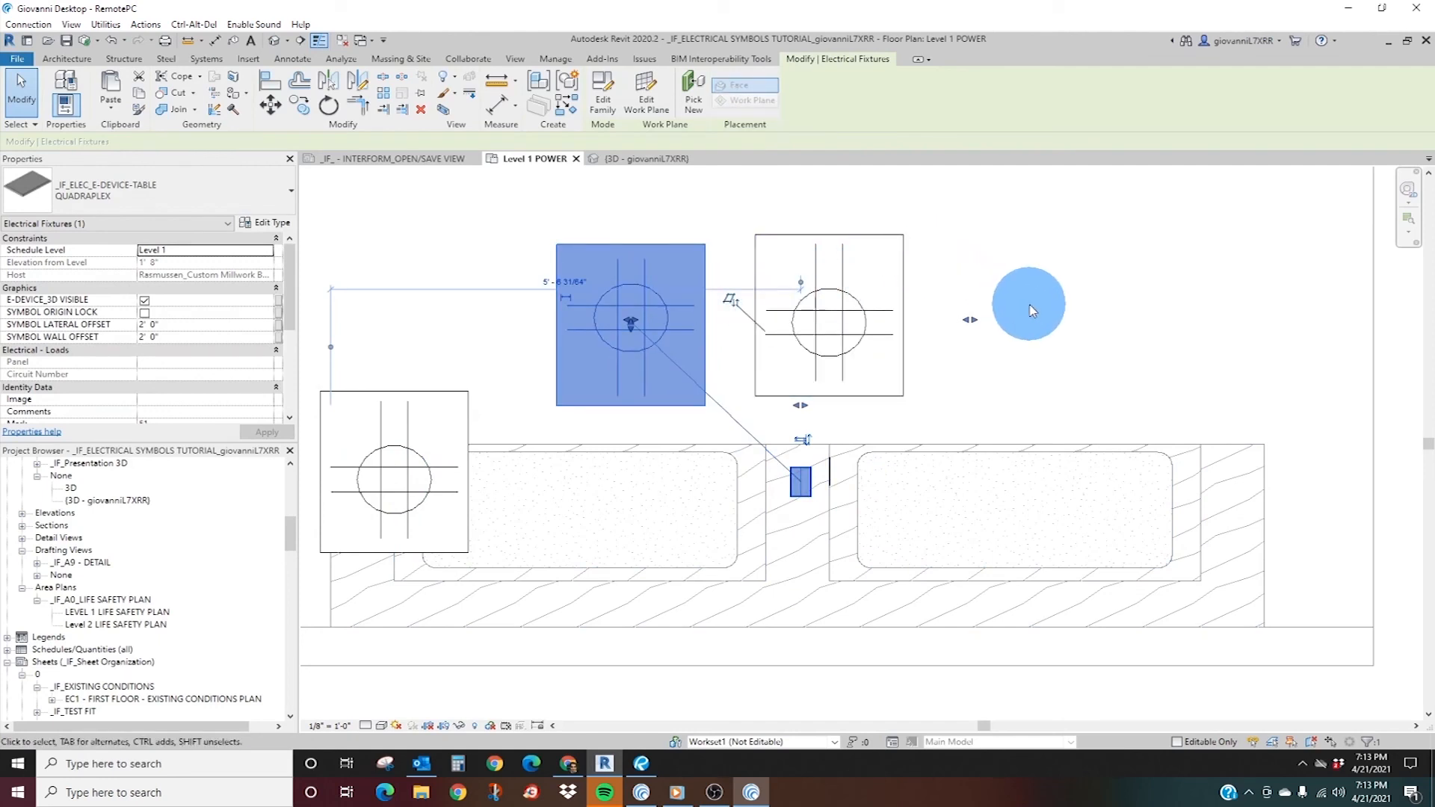
key(Left)
key(Up)
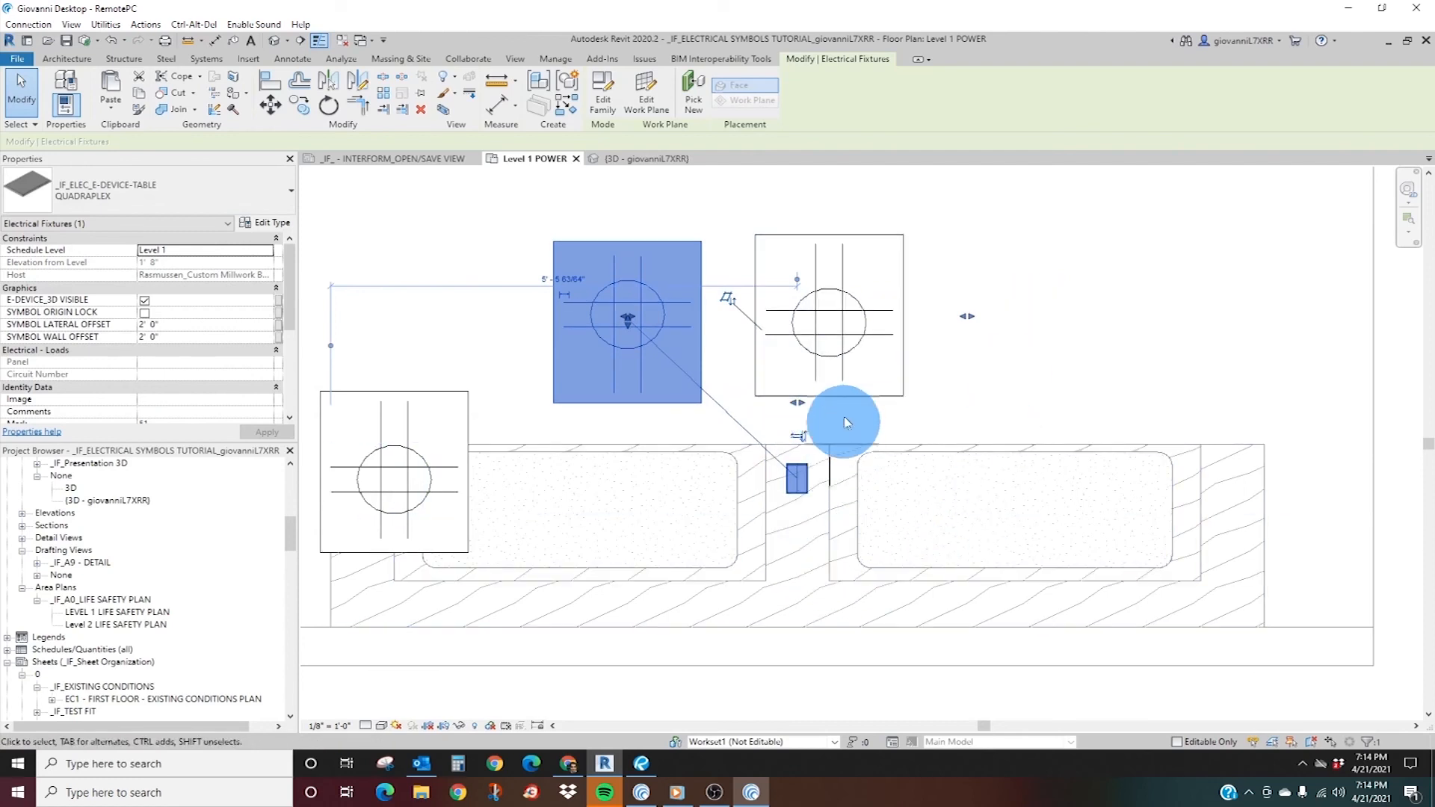
- Draw a vertical <Hidden> detail line about 1' 0" long from the middle arm's vertical-face device to the edge of its offset symbol
click(849, 373)
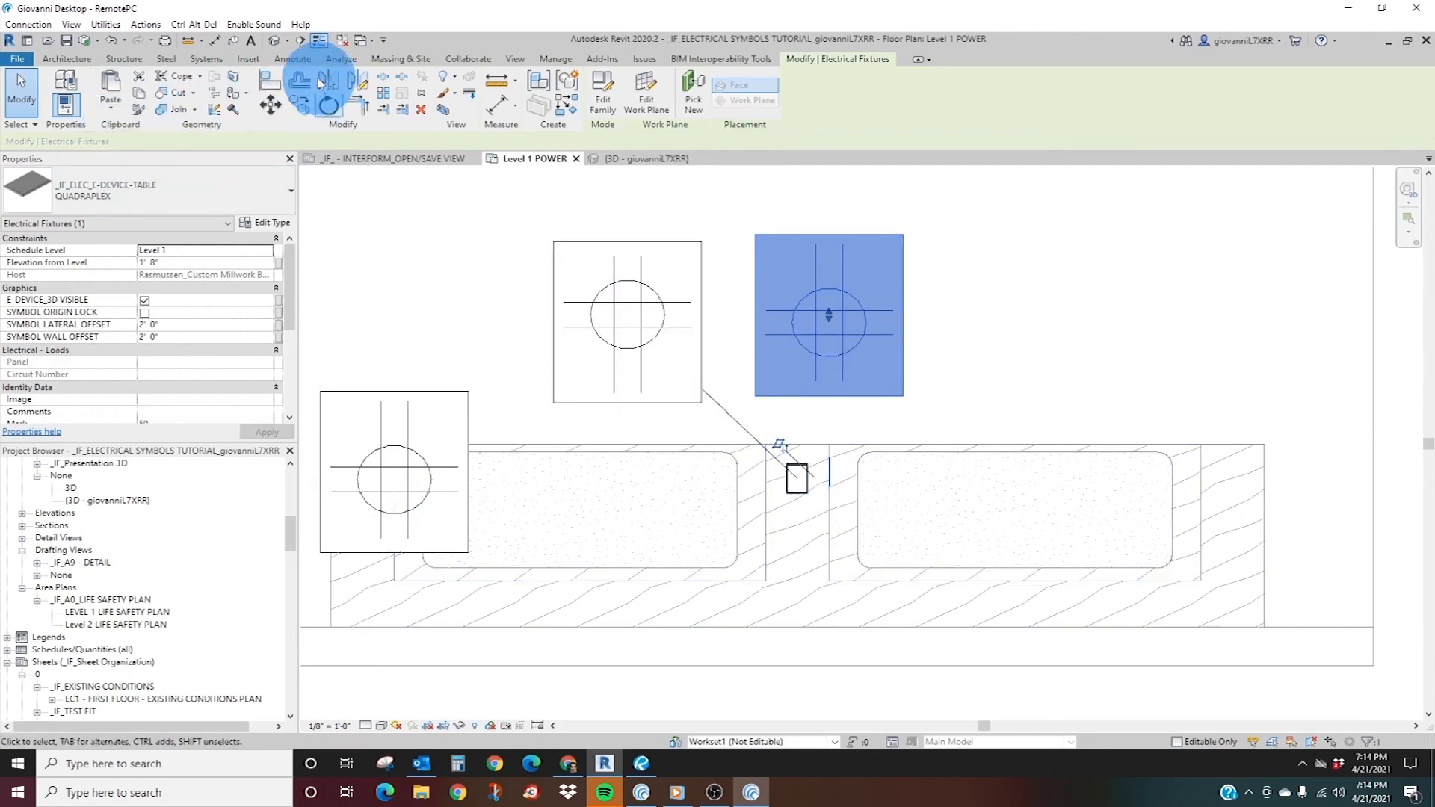
click(293, 58)
click(376, 90)
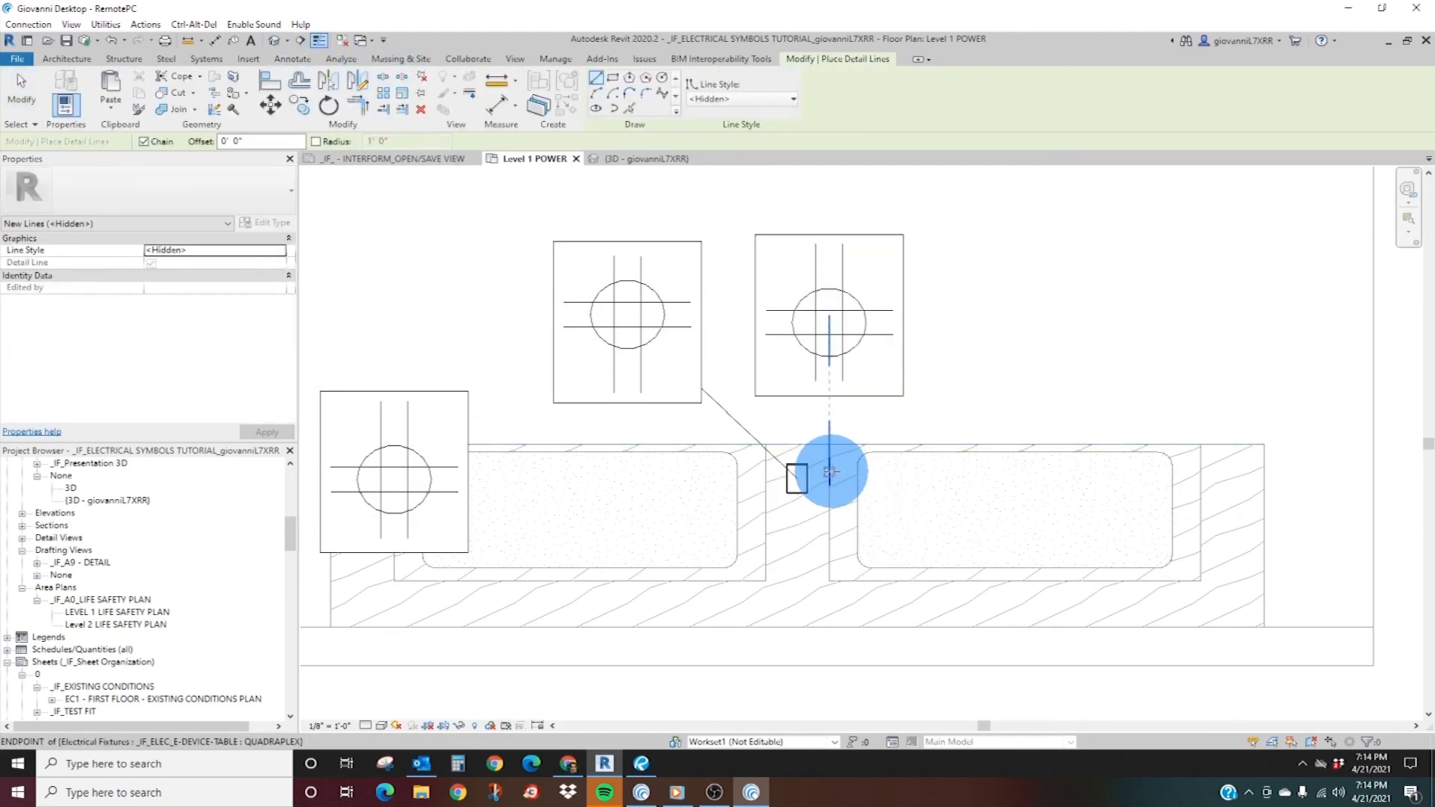
click(830, 471)
click(826, 394)
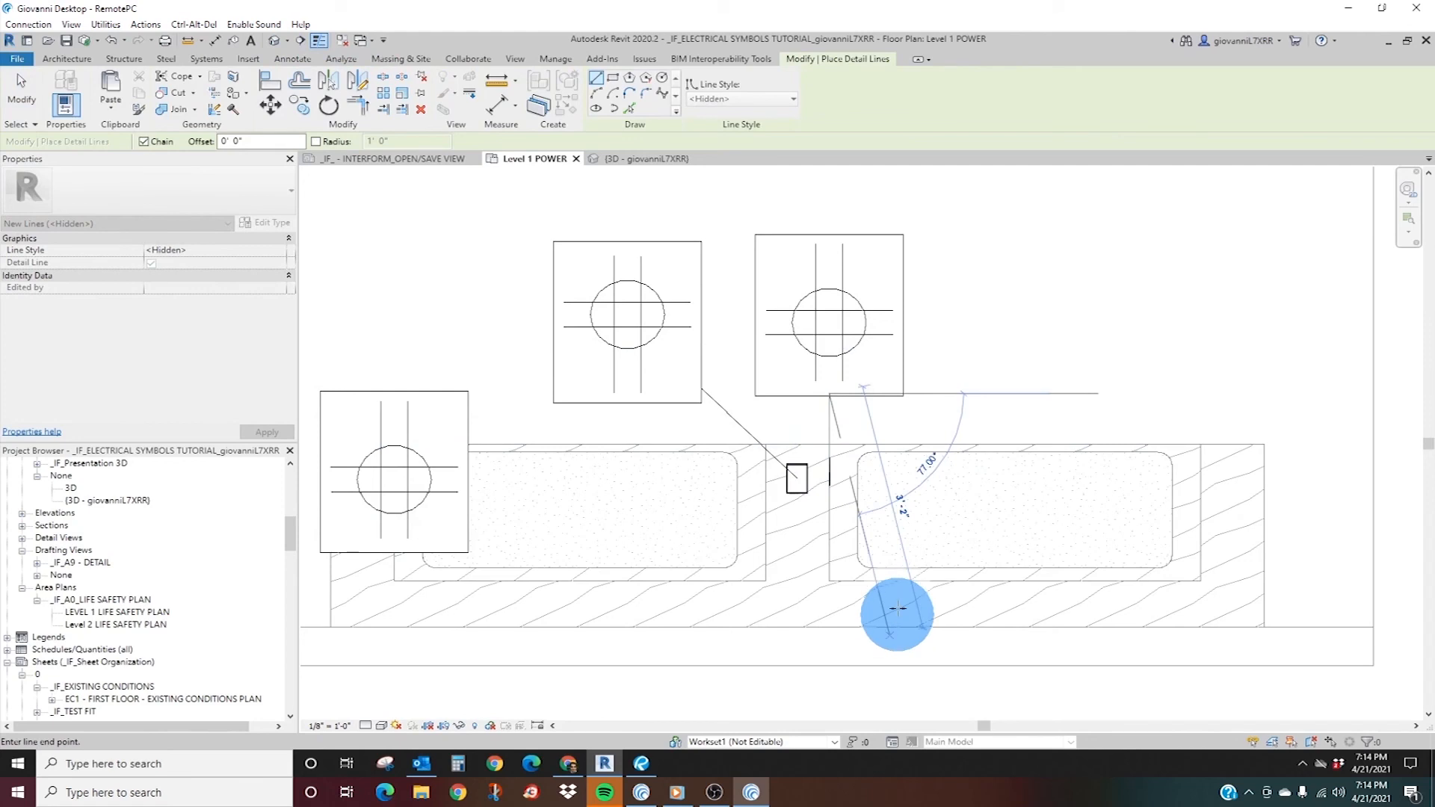
key(Escape)
key(Escape)
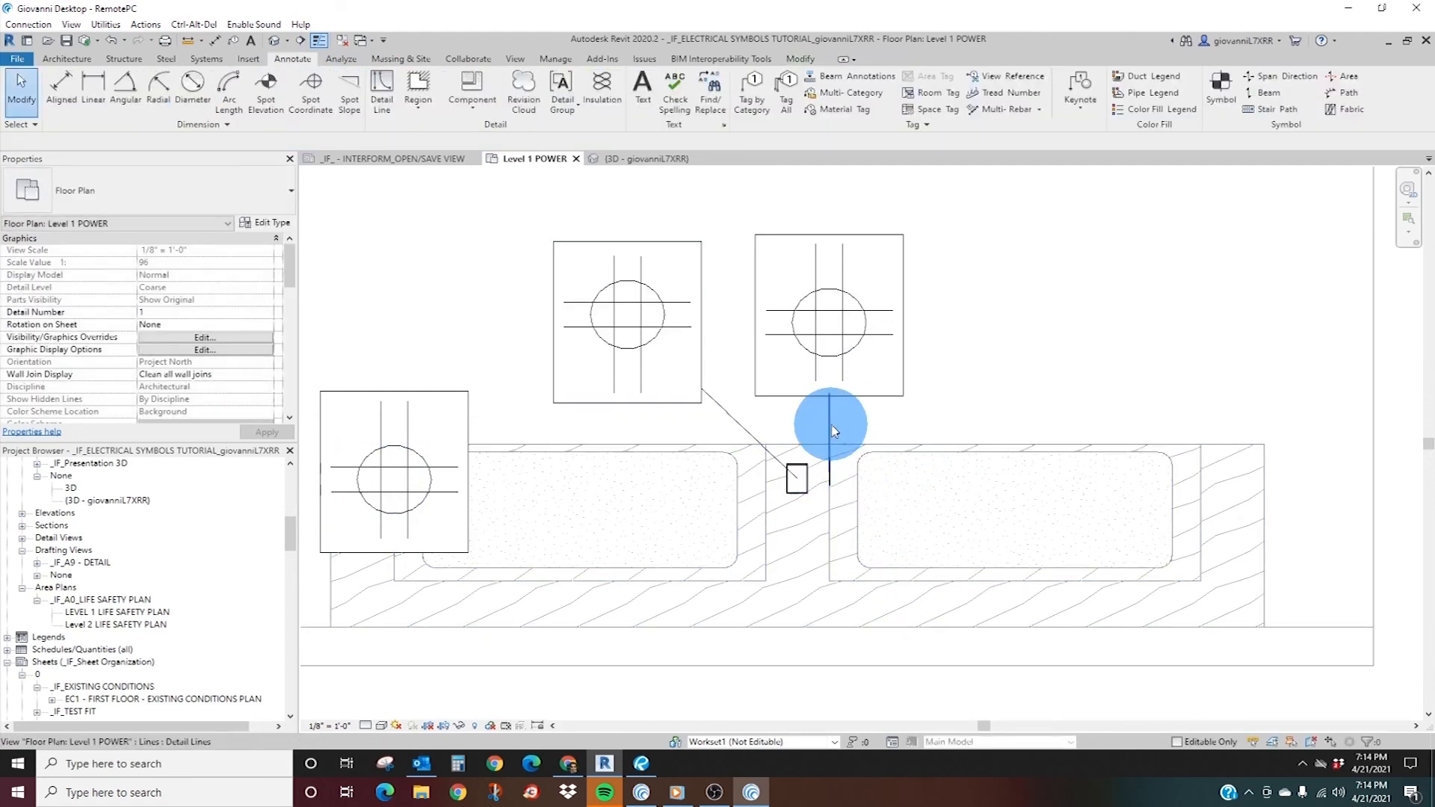
click(828, 428)
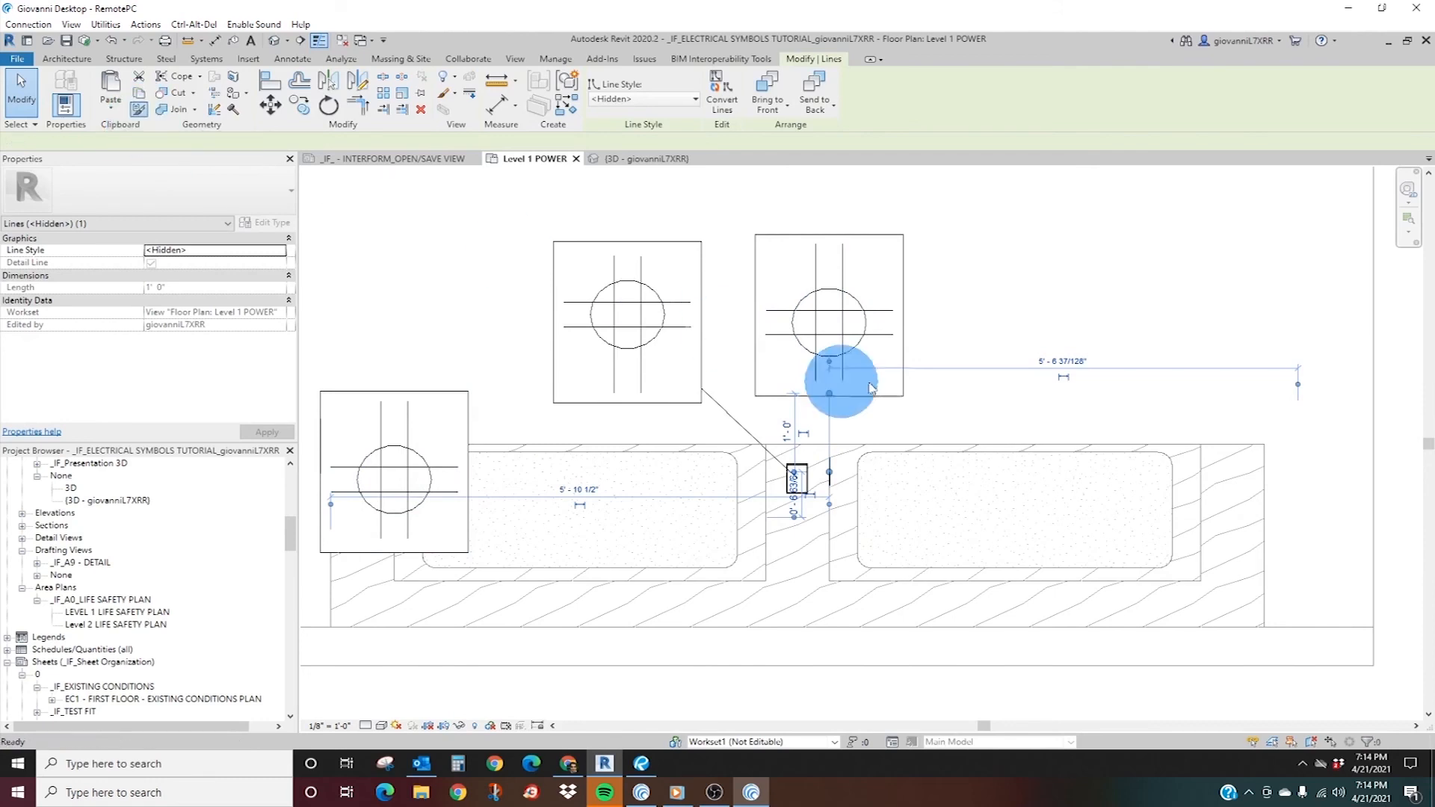
- Match the type properties of the middle arm's vertical-face QUADRAPLEX device onto the device on the bench's left arm
key(m)
key(a)
click(857, 345)
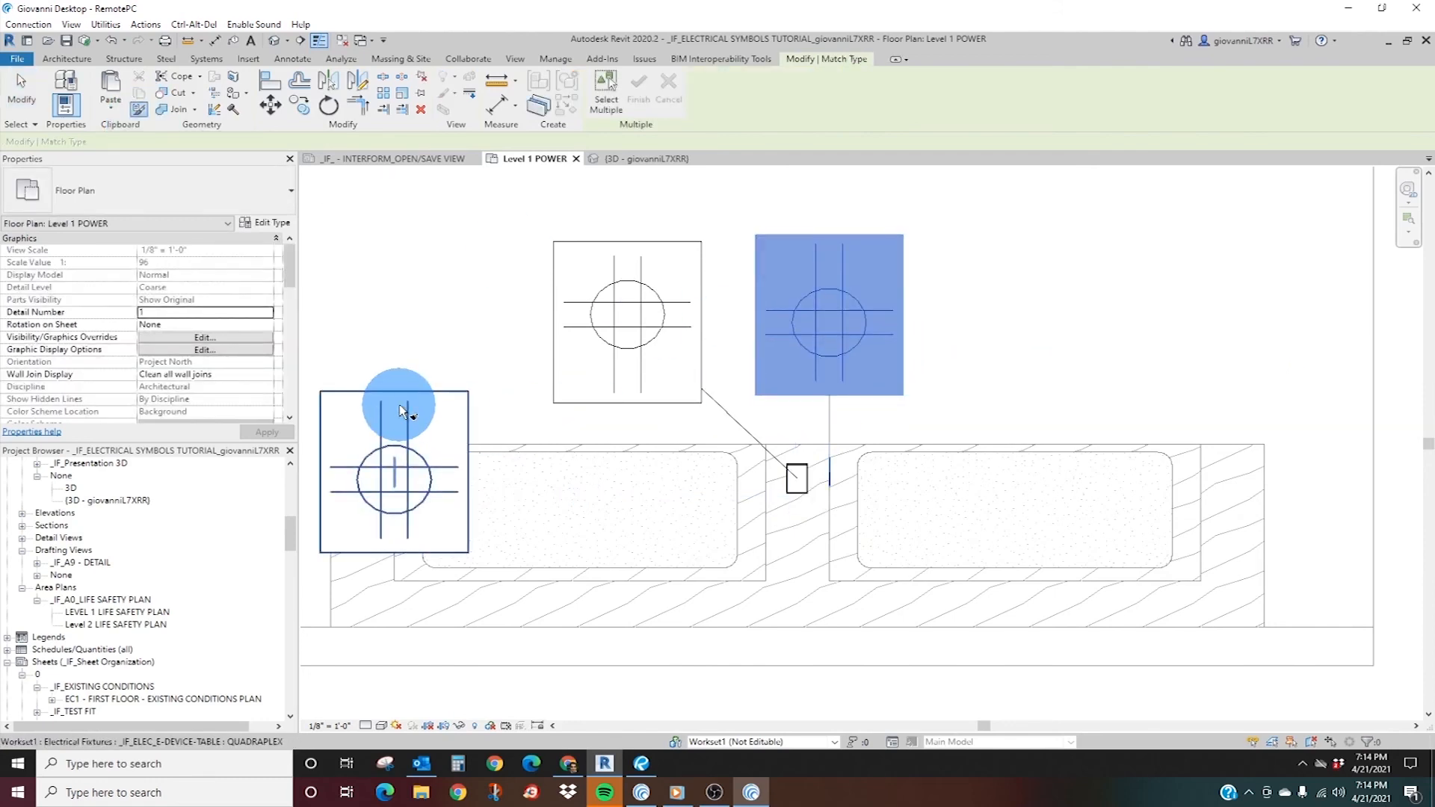
click(402, 411)
key(Escape)
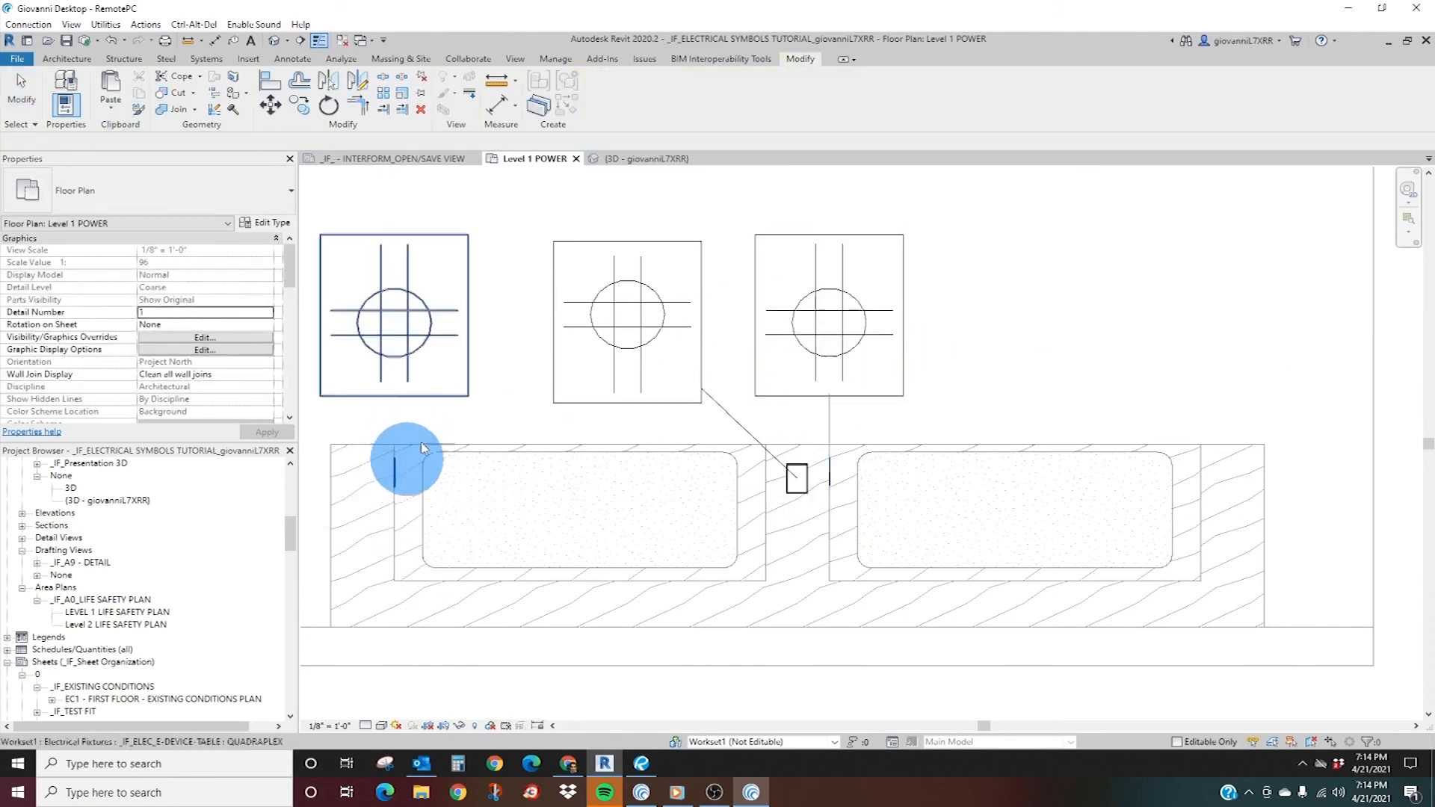
- Rotate the left arm's QUADRAPLEX device through its orientations, leaving its offset symbol on the open side of the bench
click(429, 354)
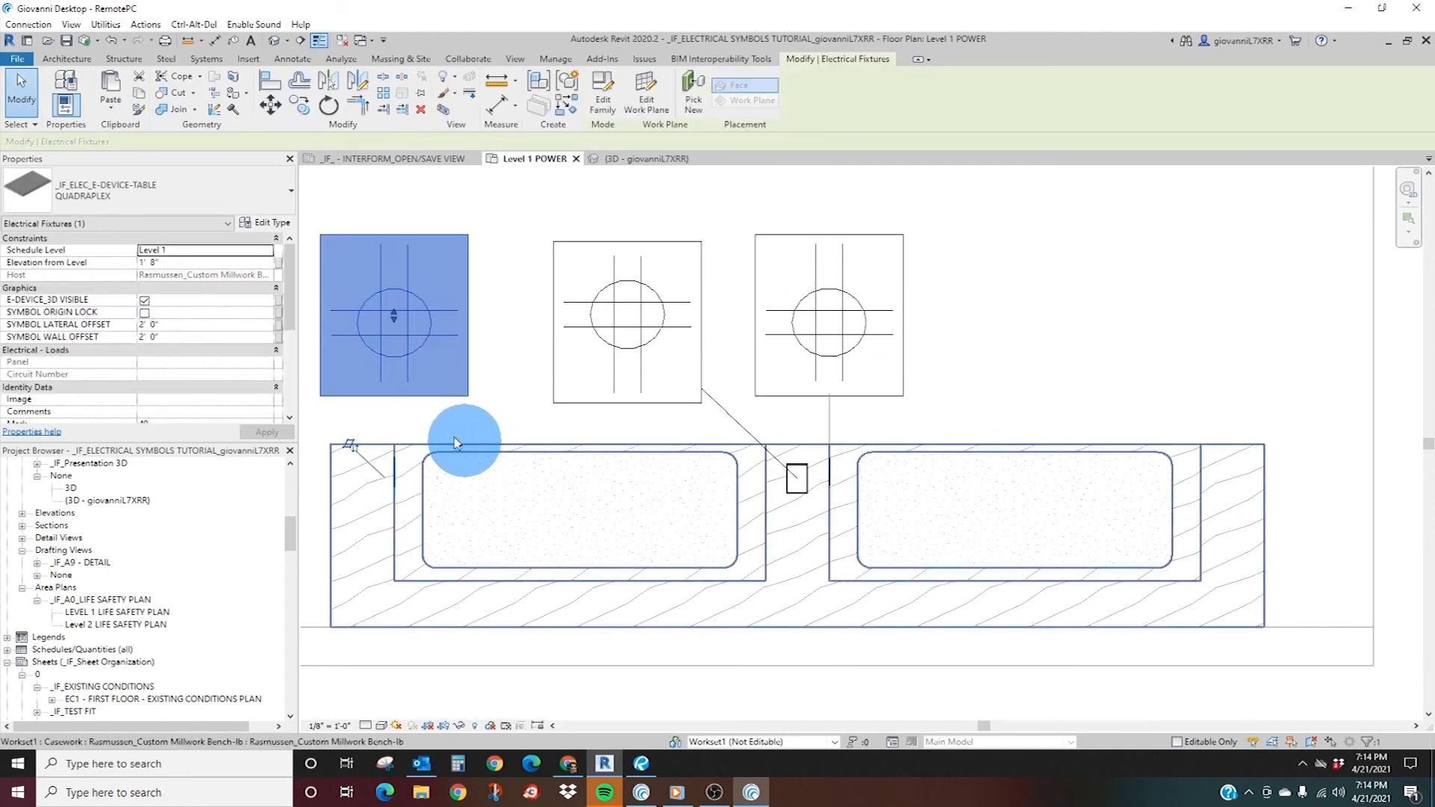
middle_drag(680, 369, 657, 372)
click(569, 346)
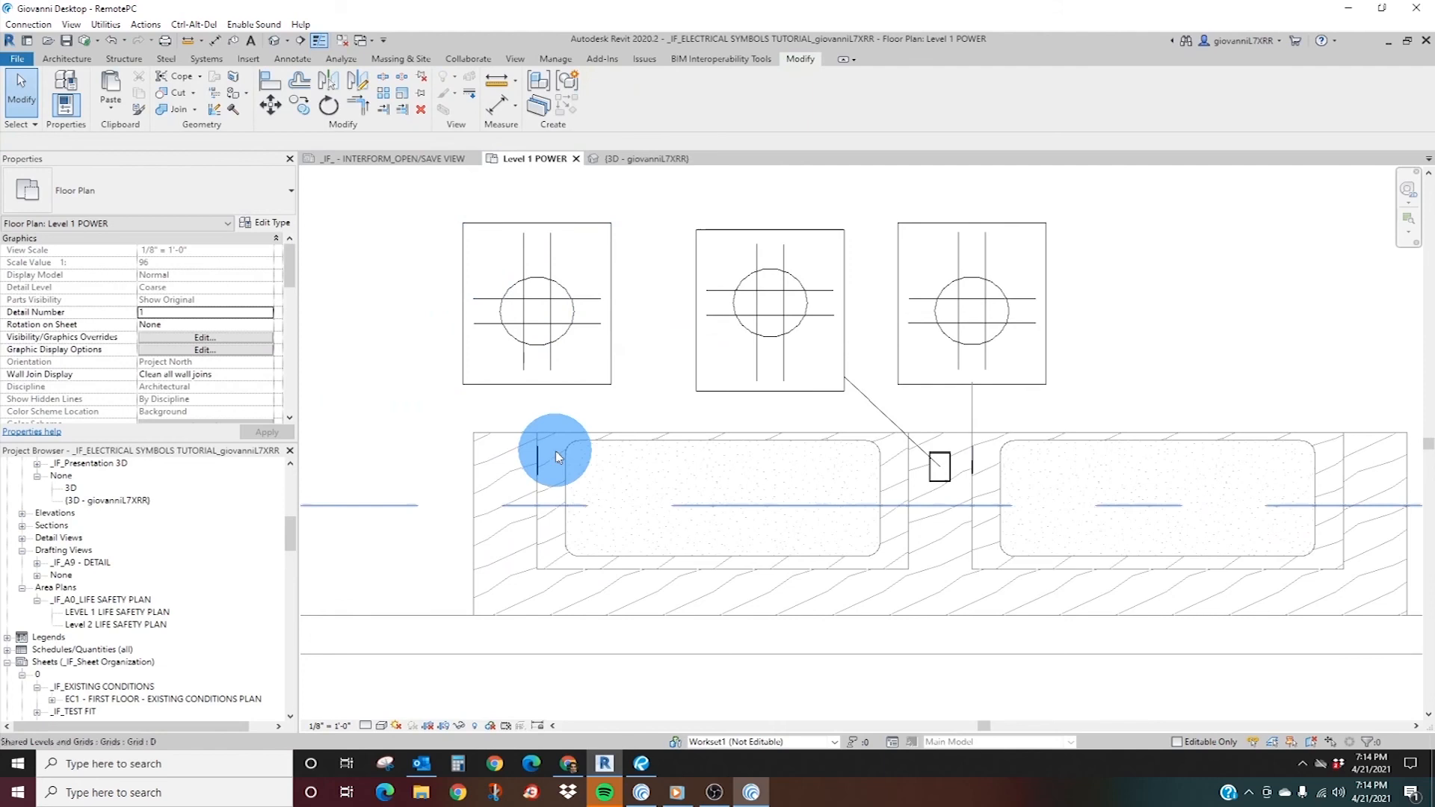
click(513, 350)
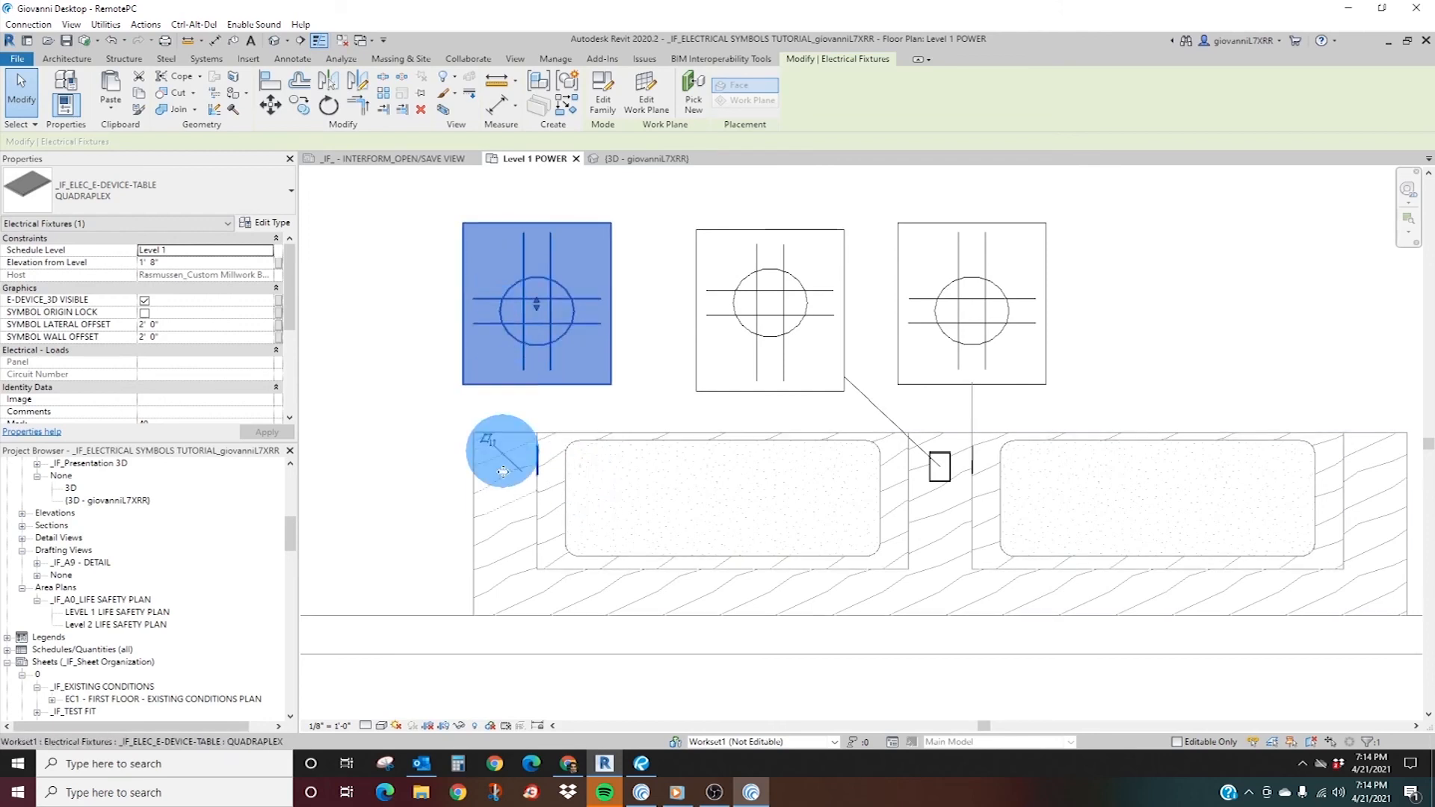
key(space)
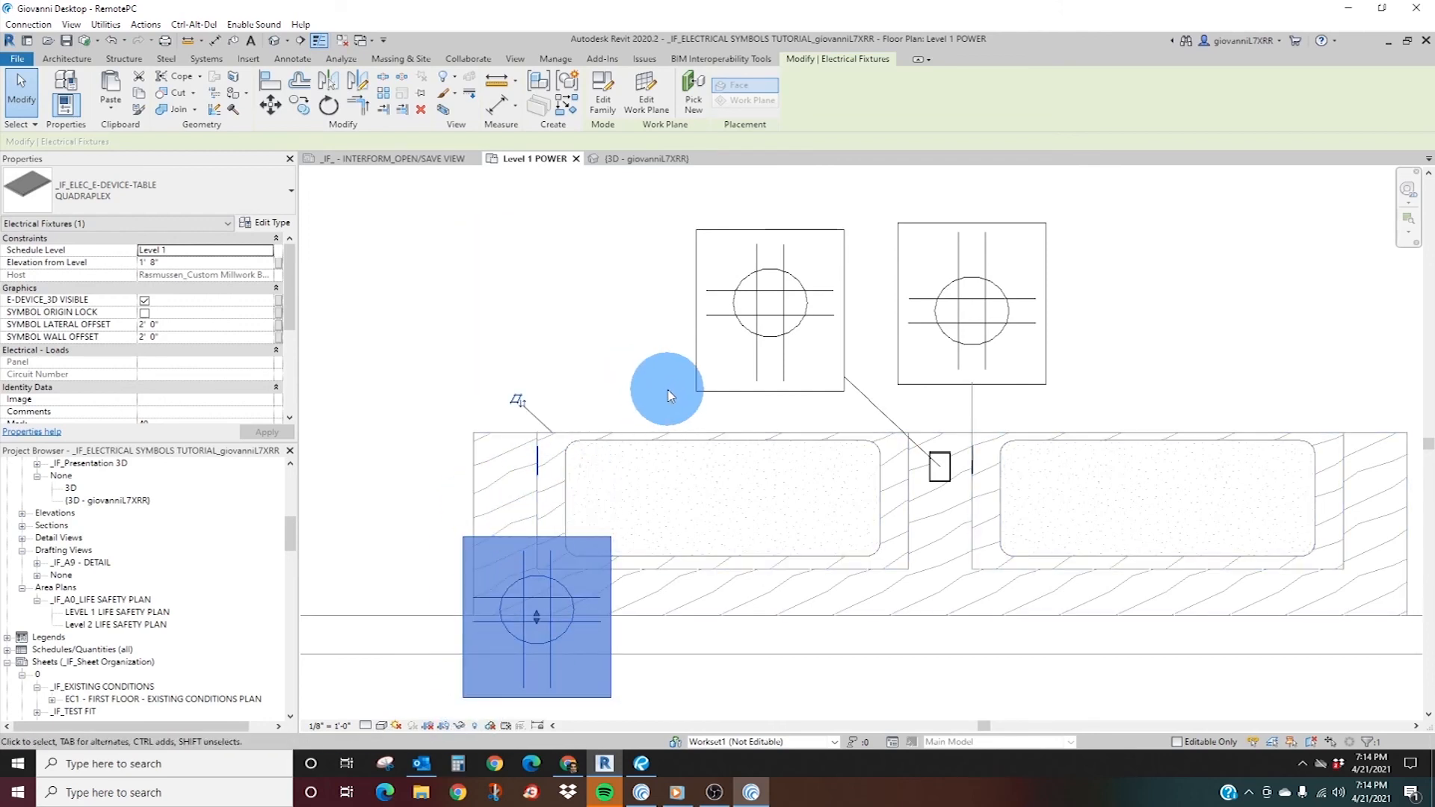
scroll(601, 389, down, 3)
key(space)
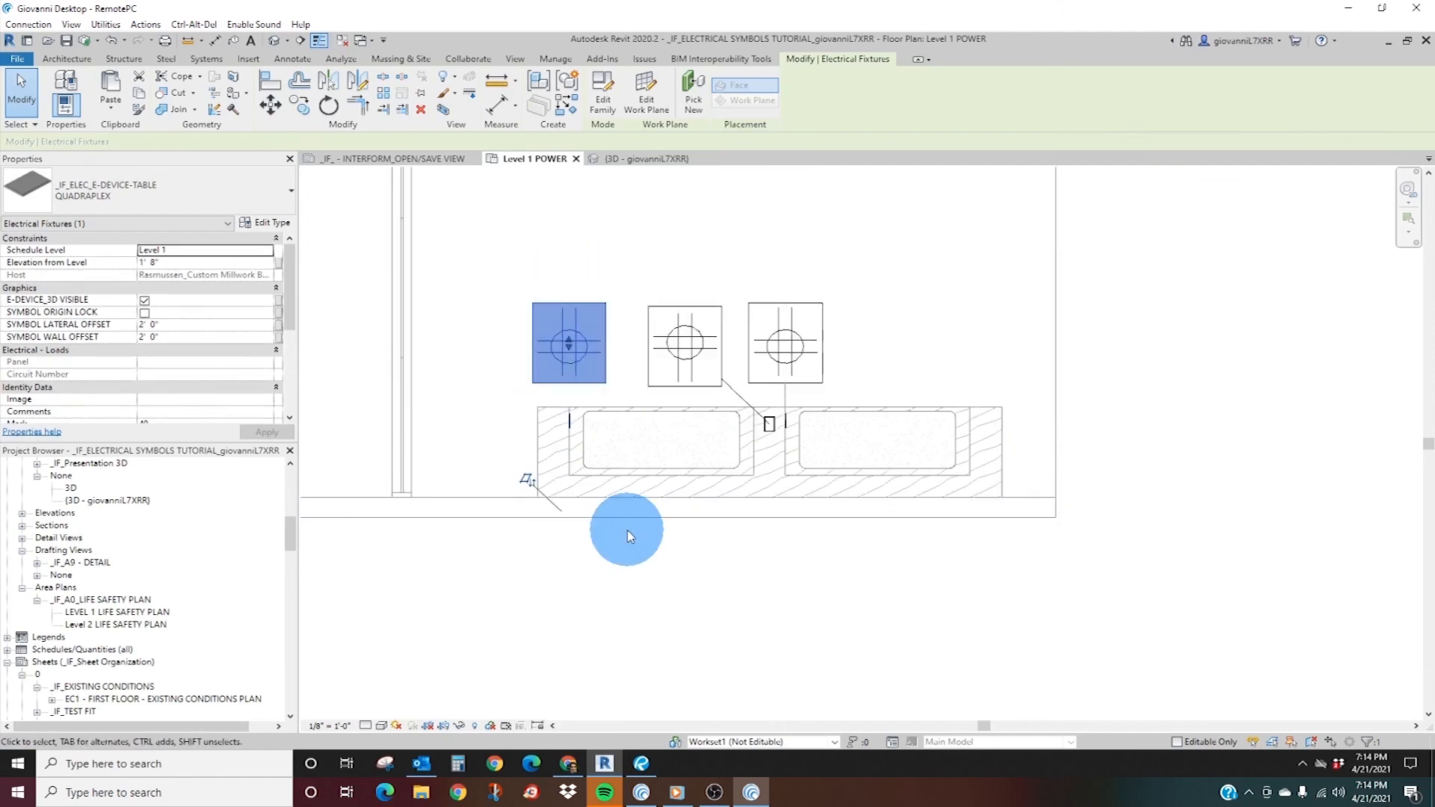
key(space)
key(space)
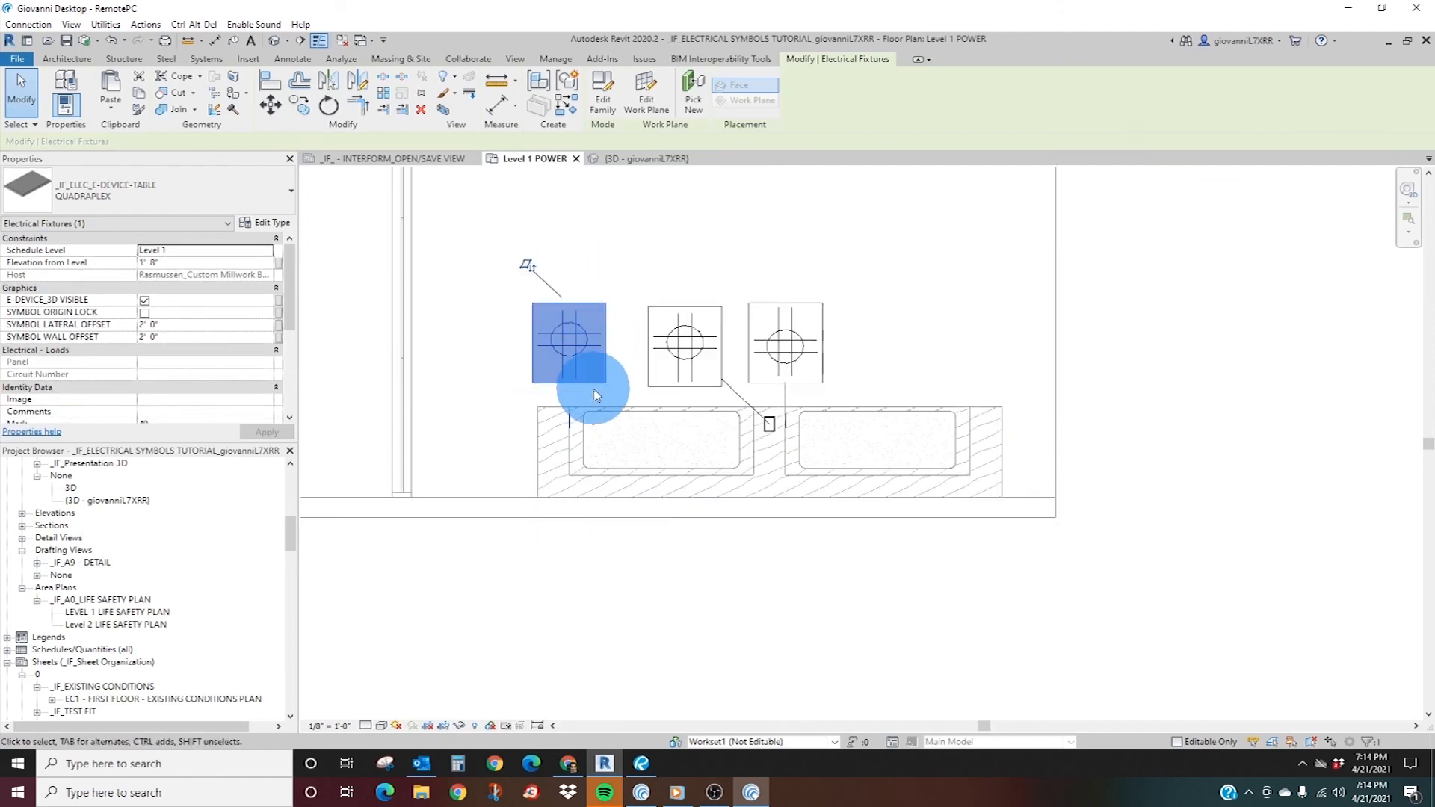
scroll(587, 396, up, 3)
scroll(587, 396, up, 1)
key(Escape)
- Rotate the middle arm's vertical-face QUADRAPLEX device two turns so its symbol orientation matches the left arm's device
click(1132, 359)
key(space)
key(space)
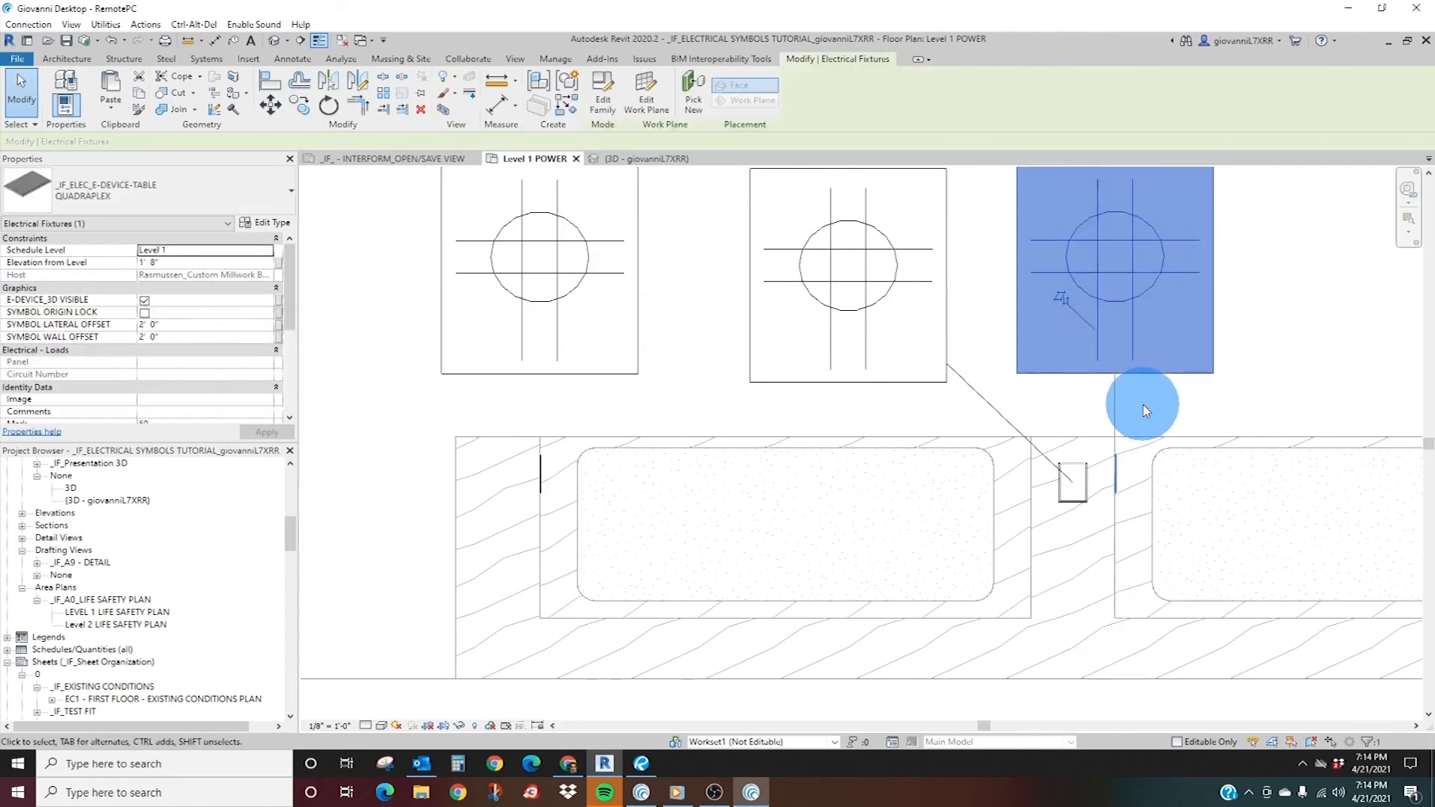
click(652, 374)
scroll(649, 369, down, 3)
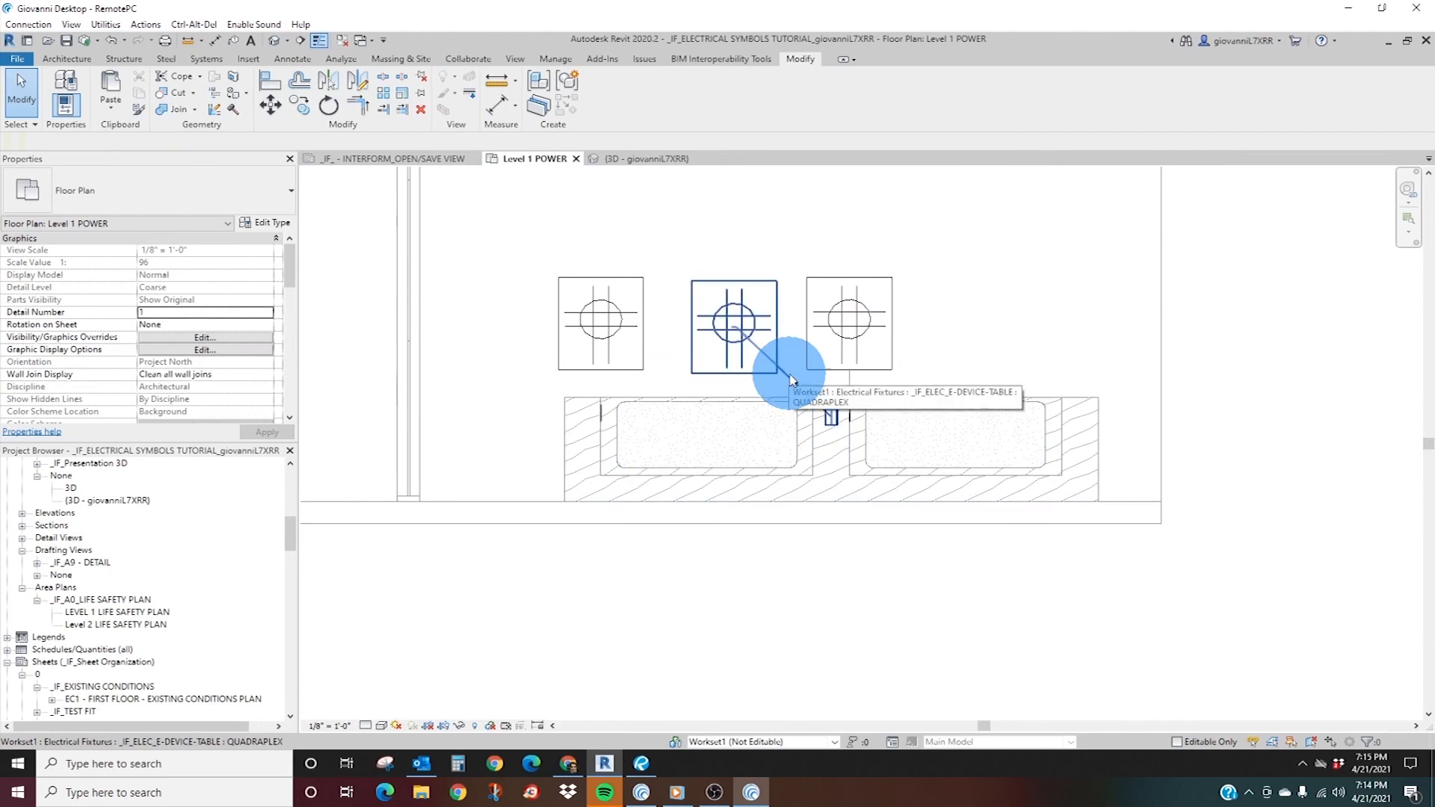
- Try to change the middle arm's vertical-face device to the DUPLEX + USB type of the _IF_ELEC_E-DEVICE-WALL family
click(858, 344)
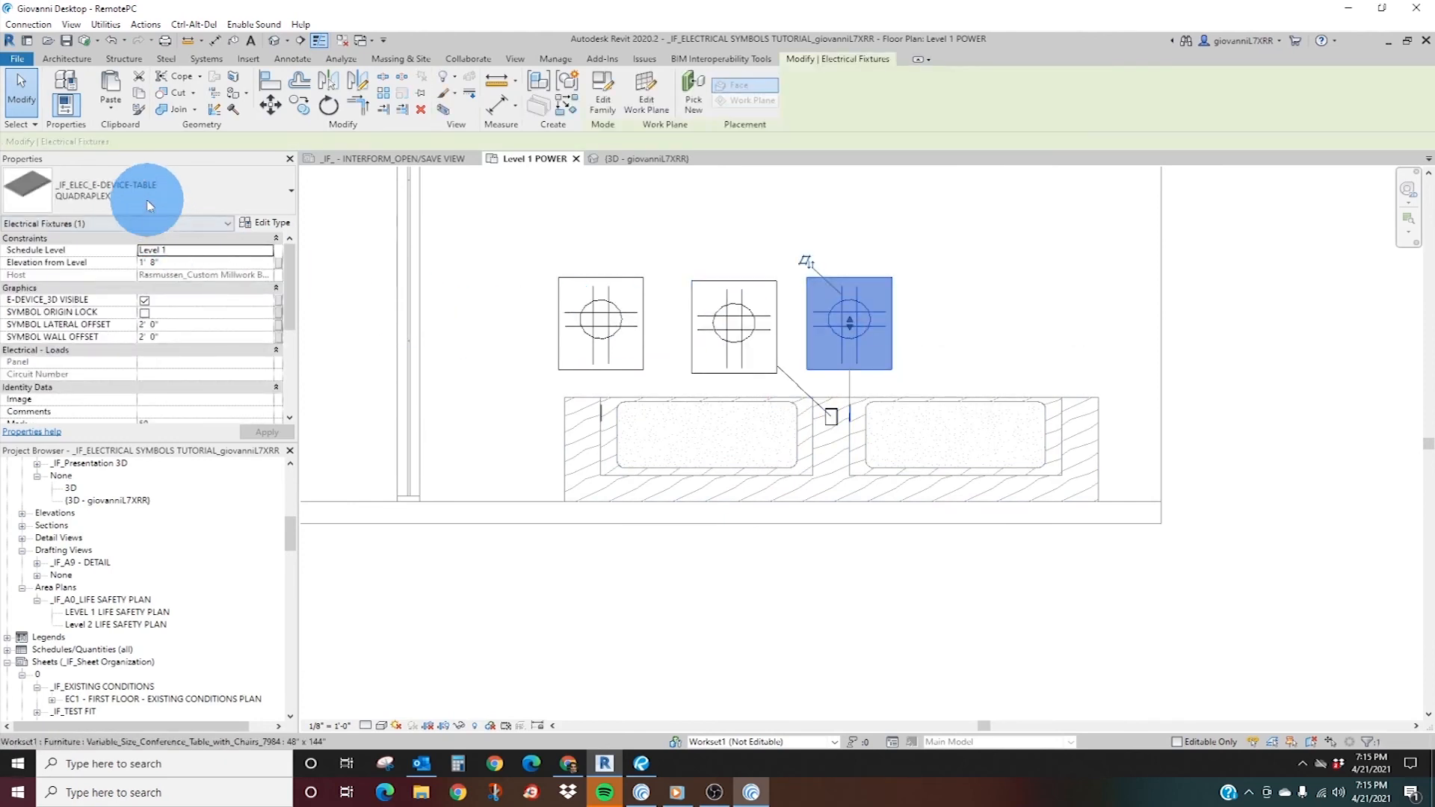
click(154, 192)
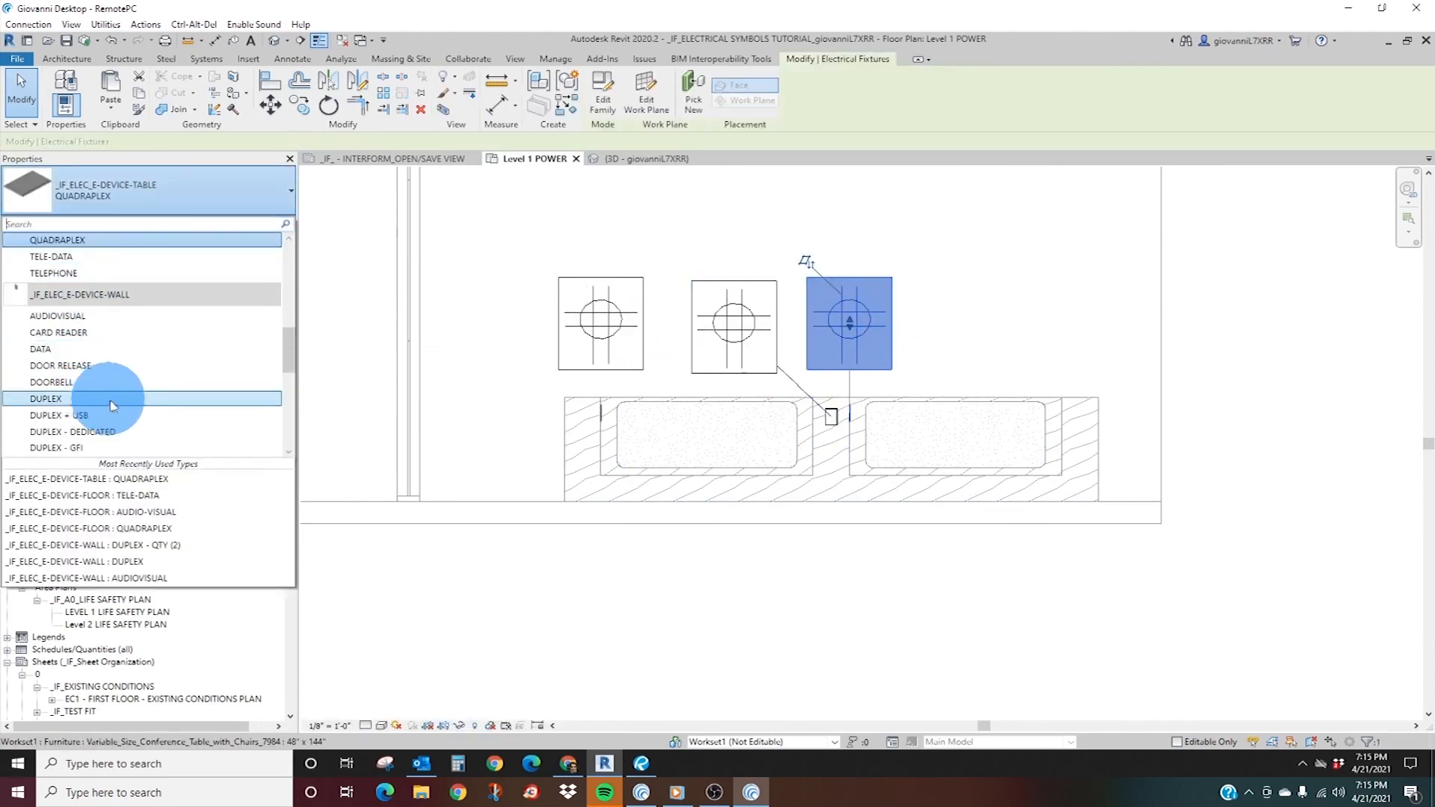
click(116, 420)
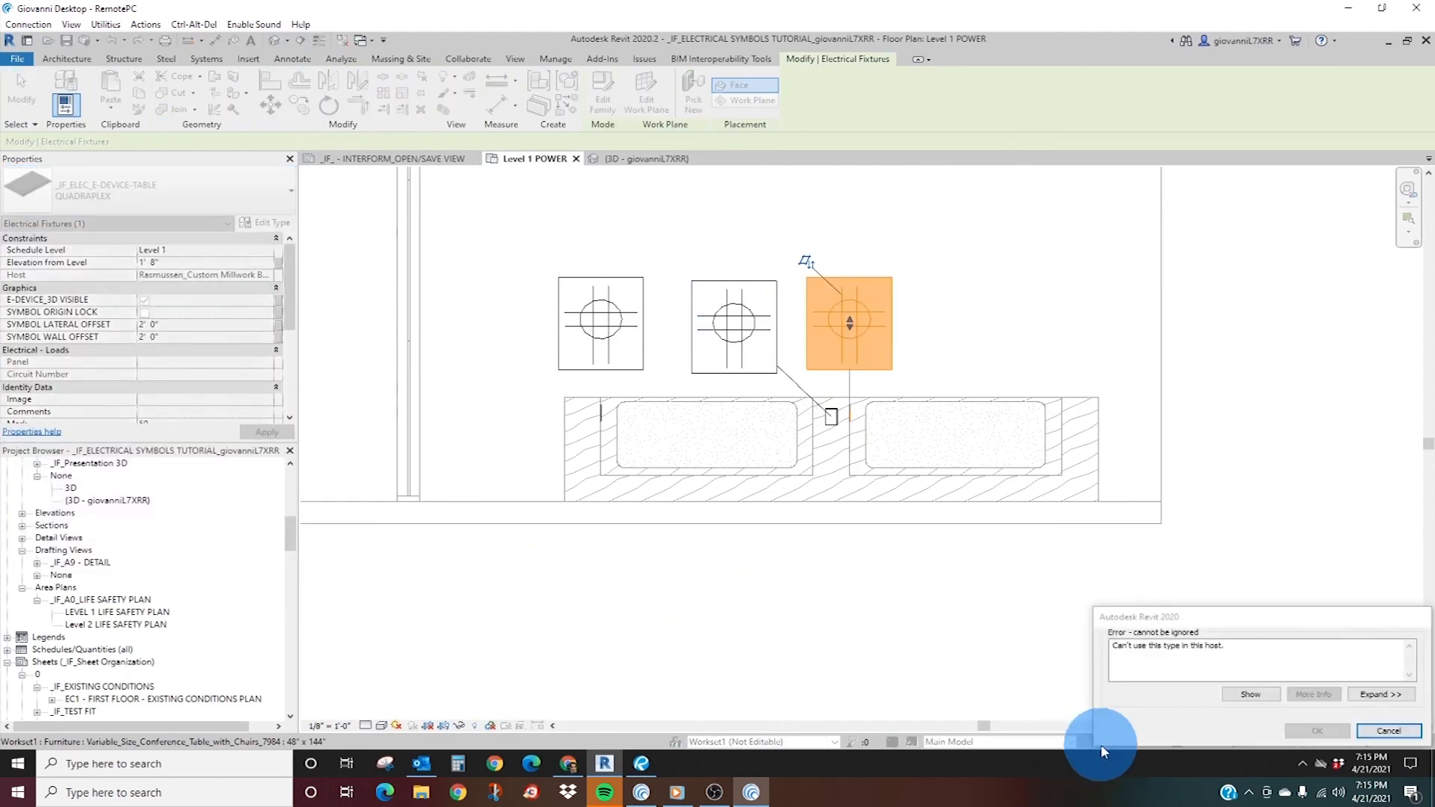
click(1389, 730)
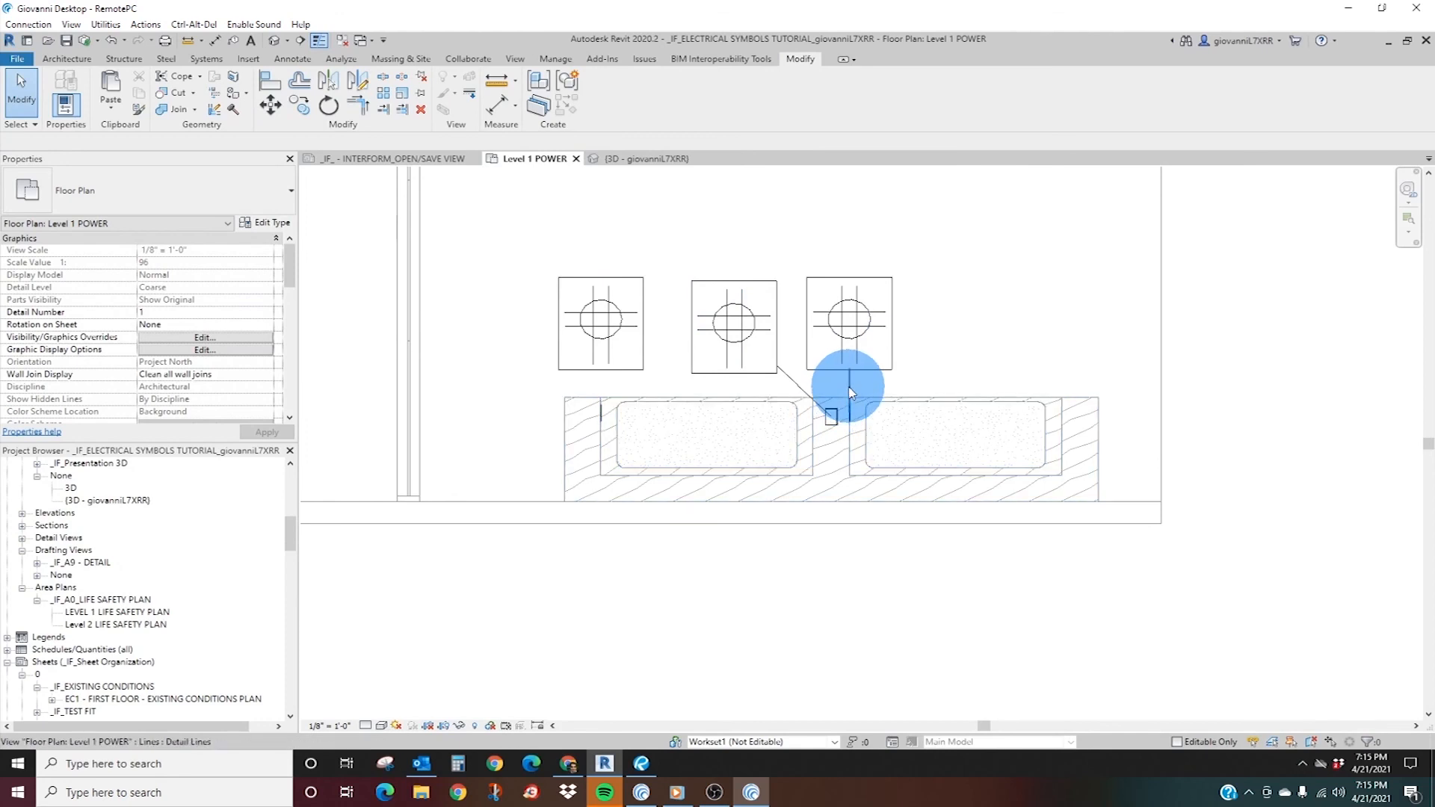
- From all QUADRAPLEX table devices visible in the view, change only the three at the bench to the table family's DUPLEX+USB type
click(894, 366)
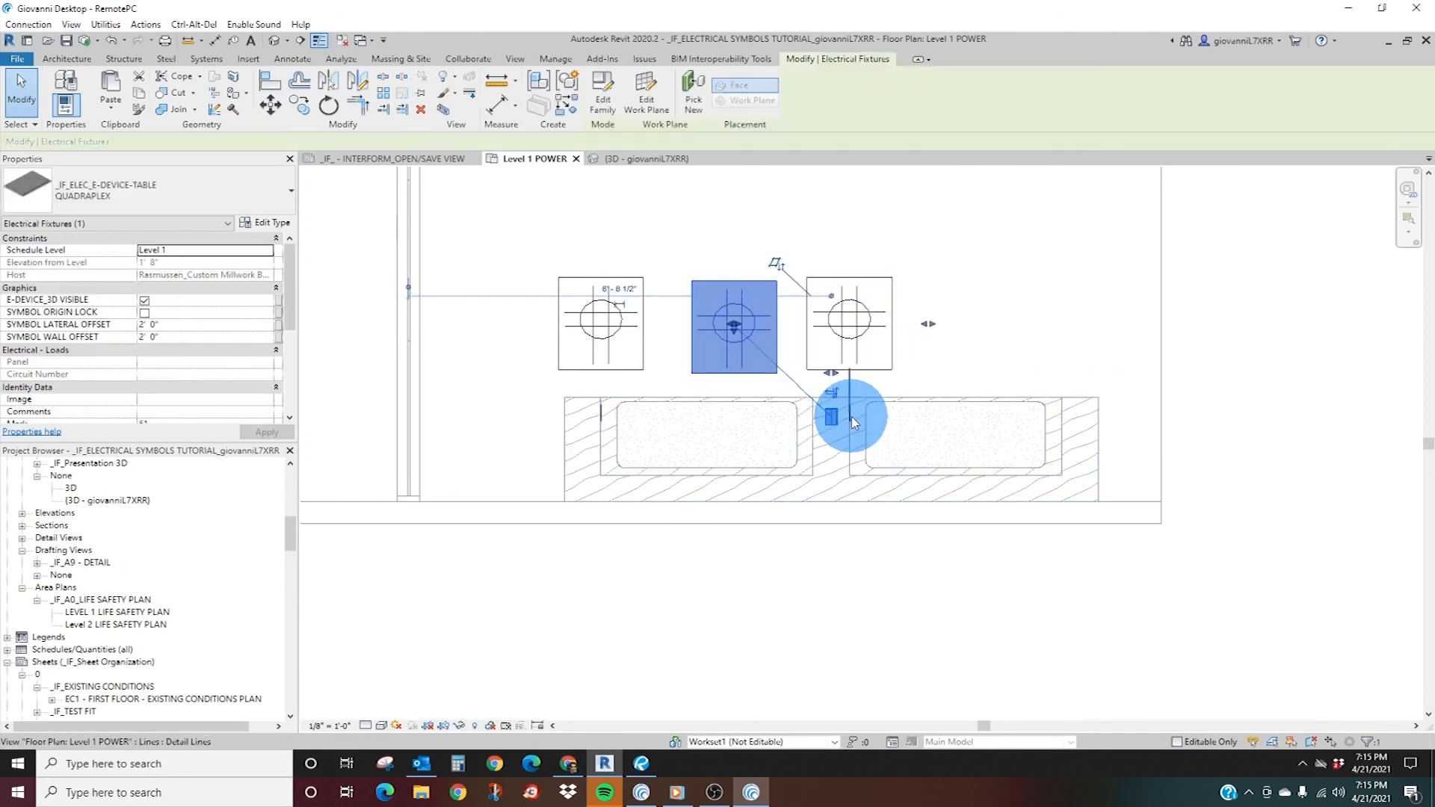
click(602, 374)
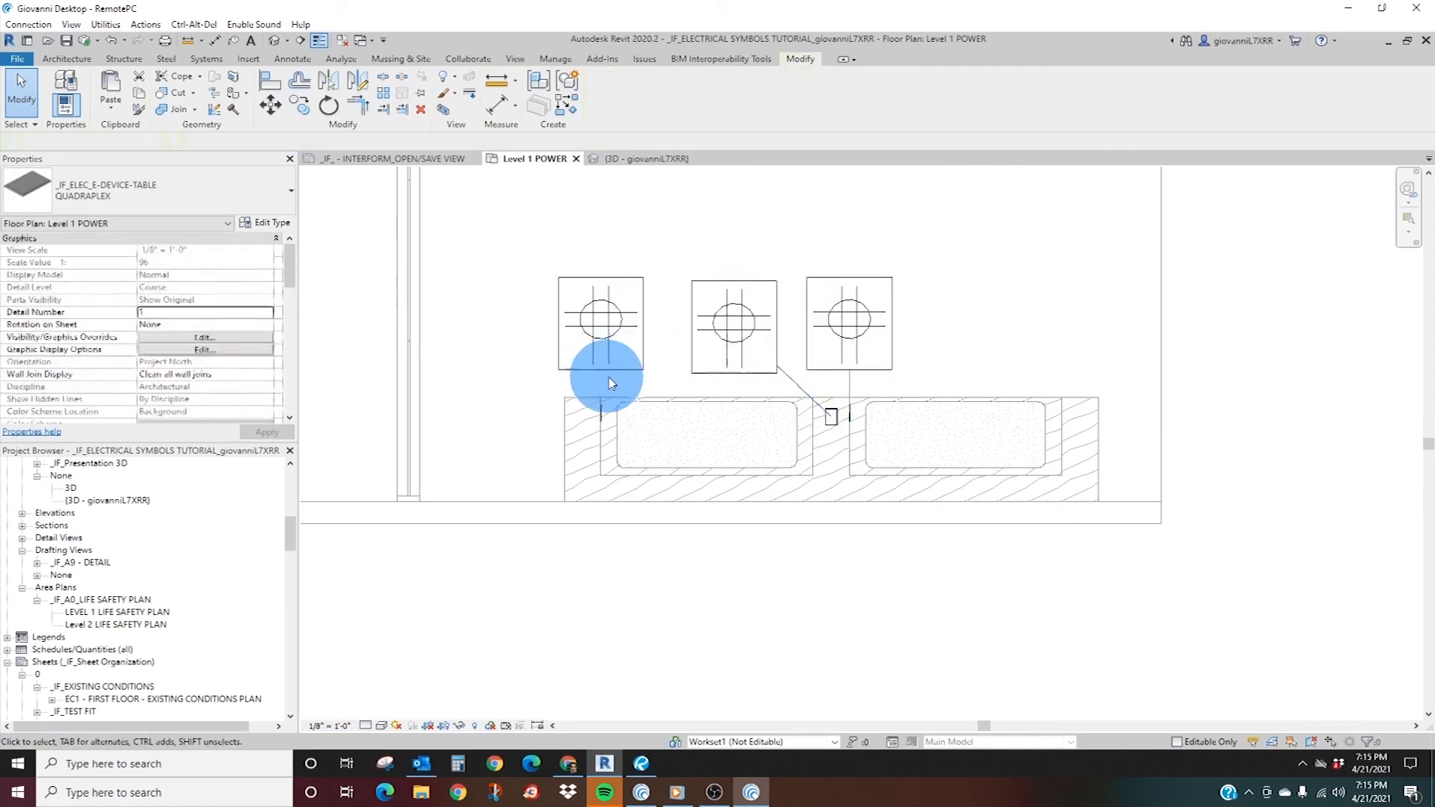
right_click(721, 323)
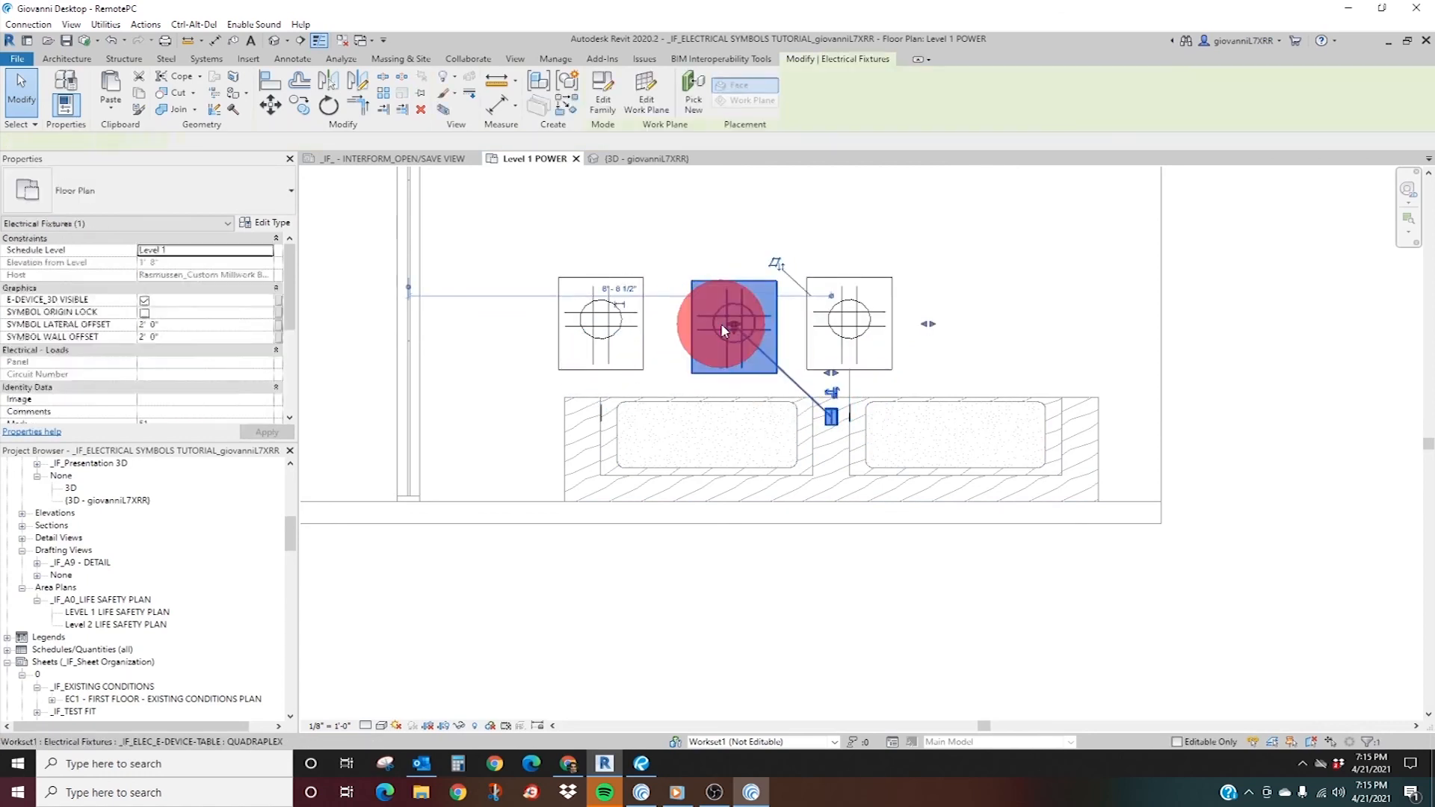
mouse_move(799, 471)
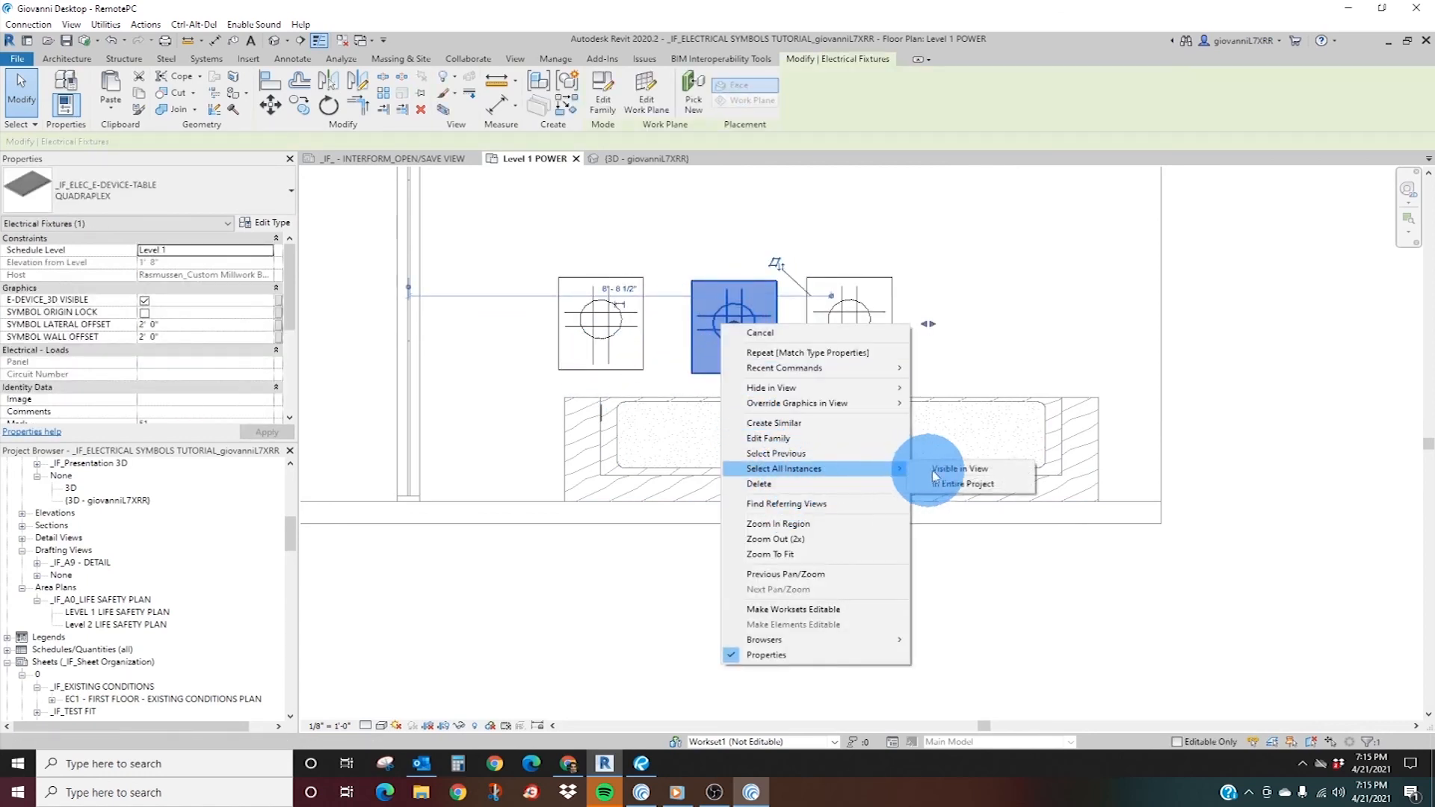
click(956, 474)
scroll(768, 459, down, 3)
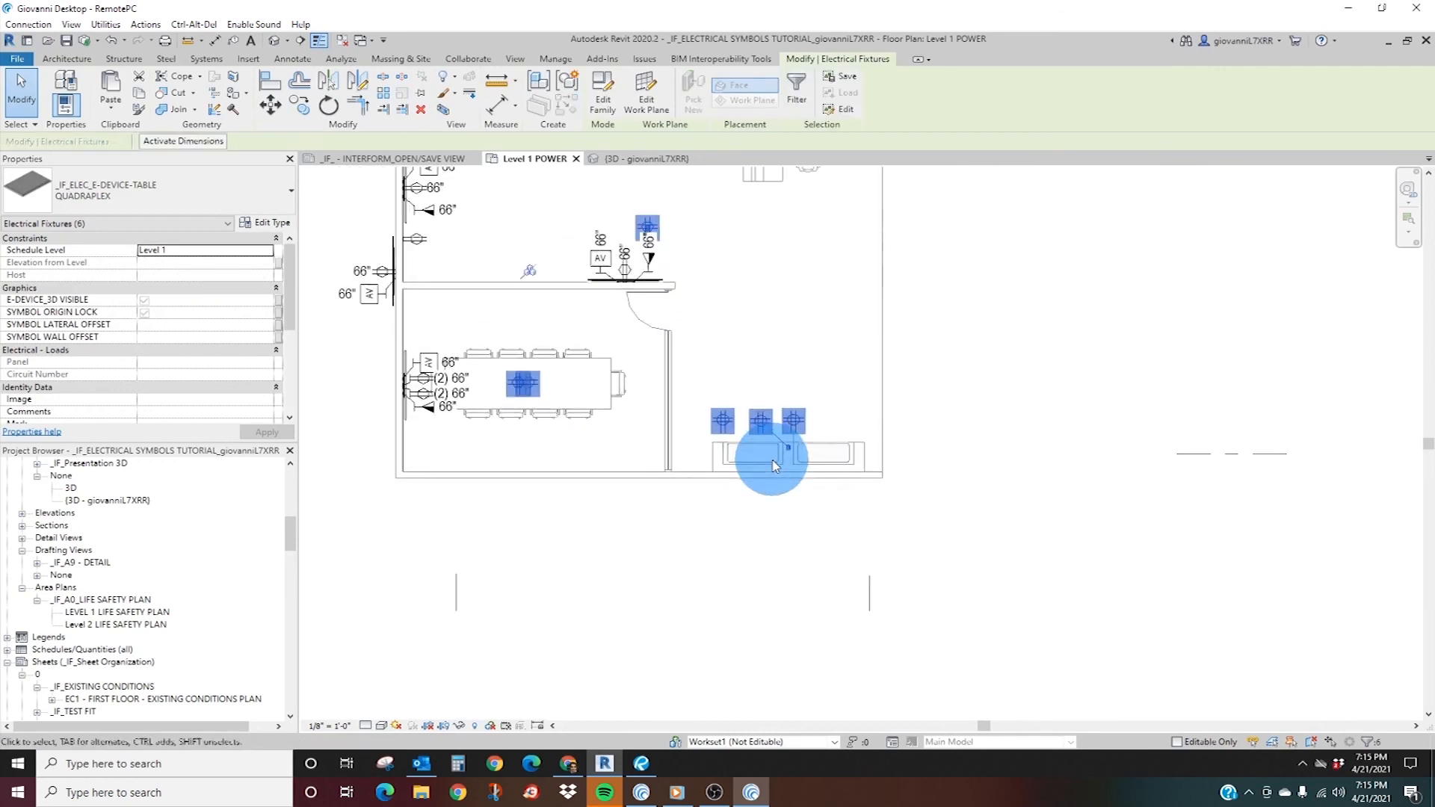
middle_drag(498, 301, 604, 438)
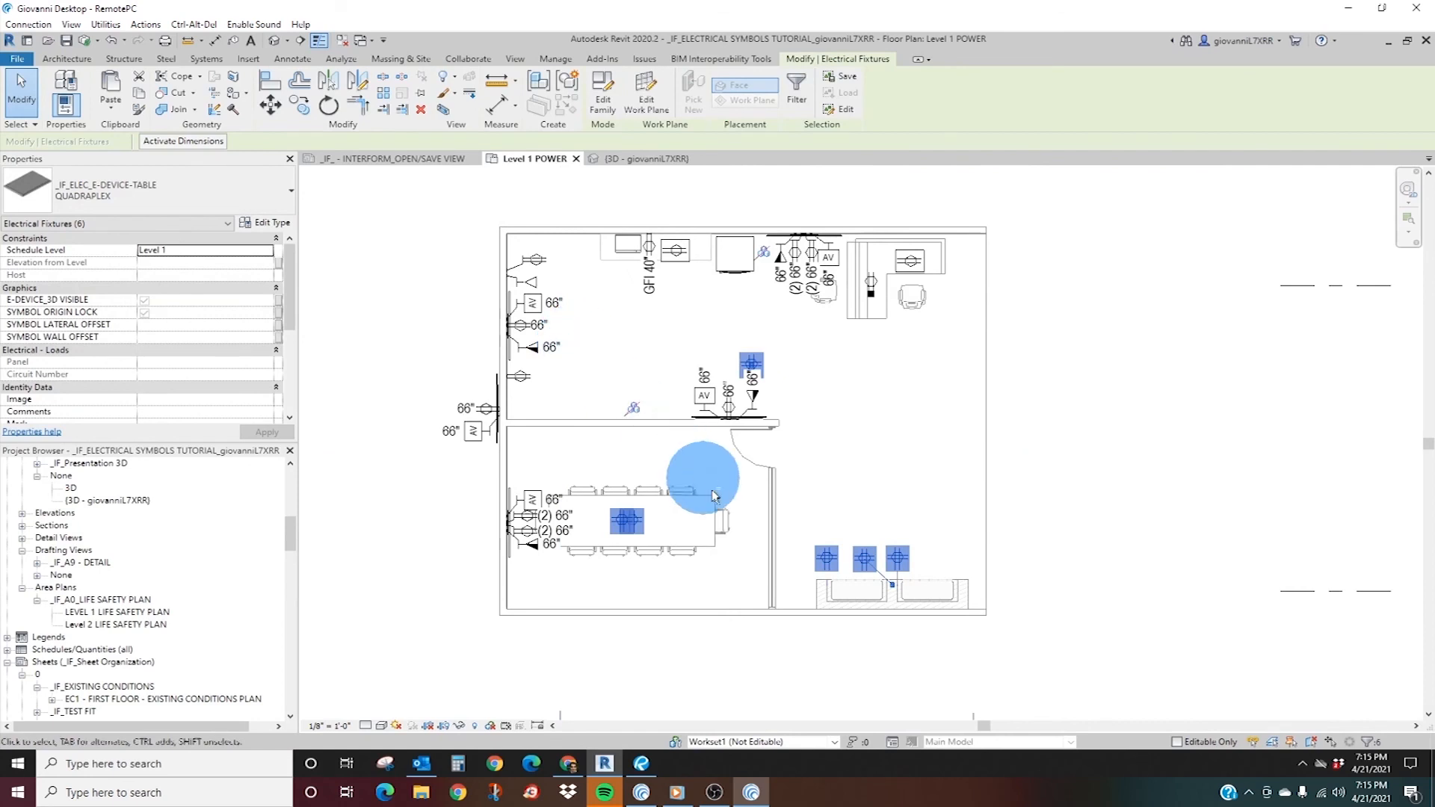
drag(536, 191, 738, 554)
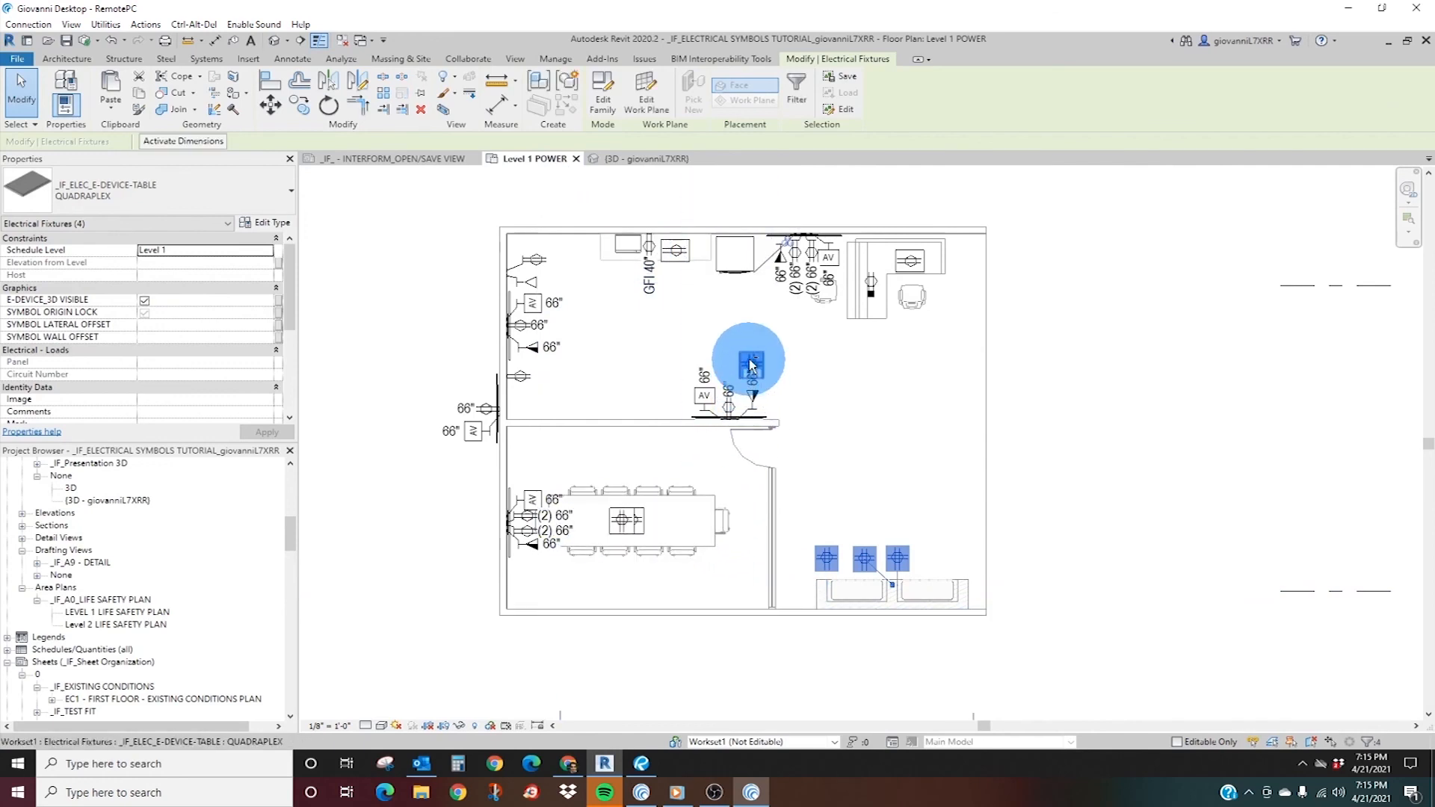
shift+click(751, 366)
scroll(874, 604, up, 5)
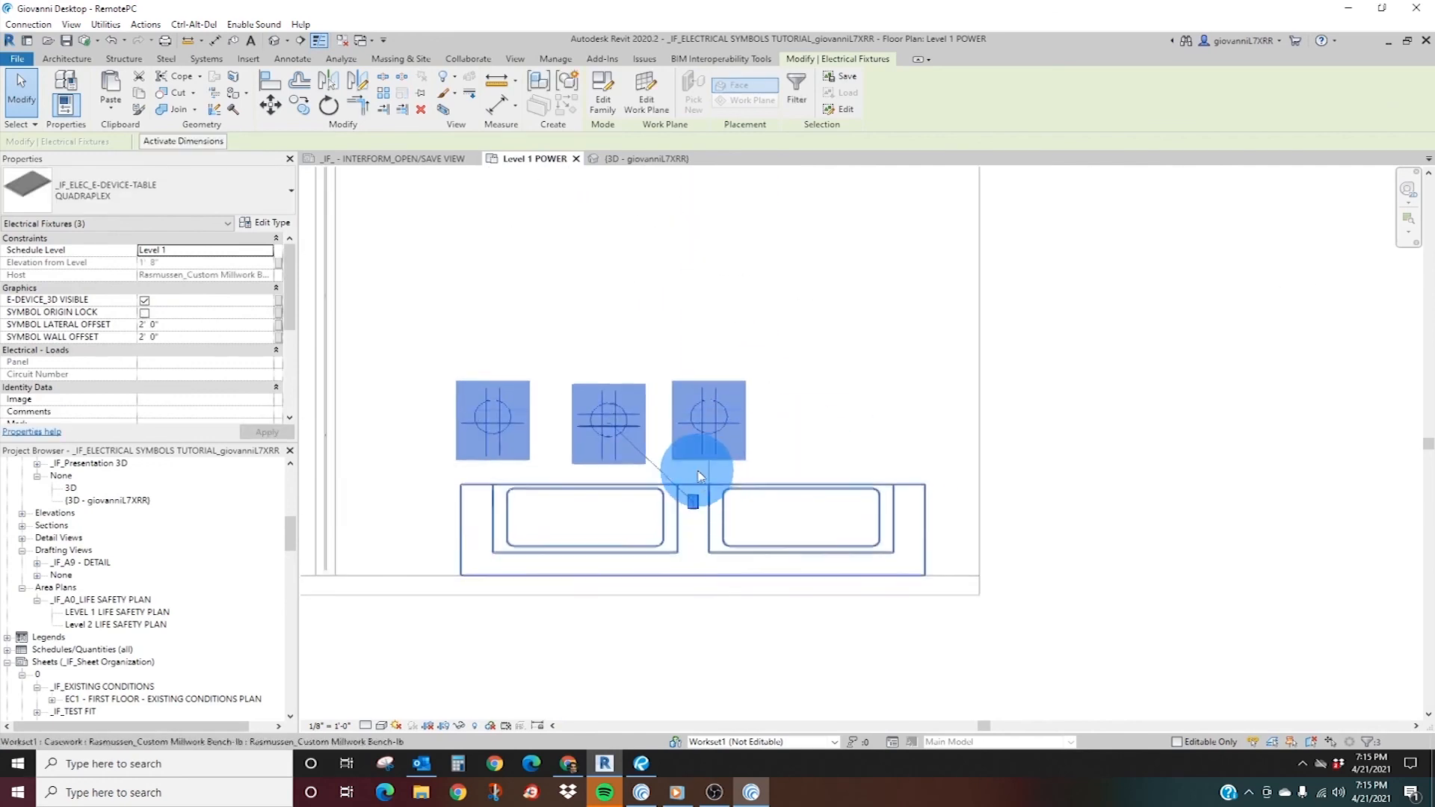
scroll(701, 476, up, 2)
click(112, 201)
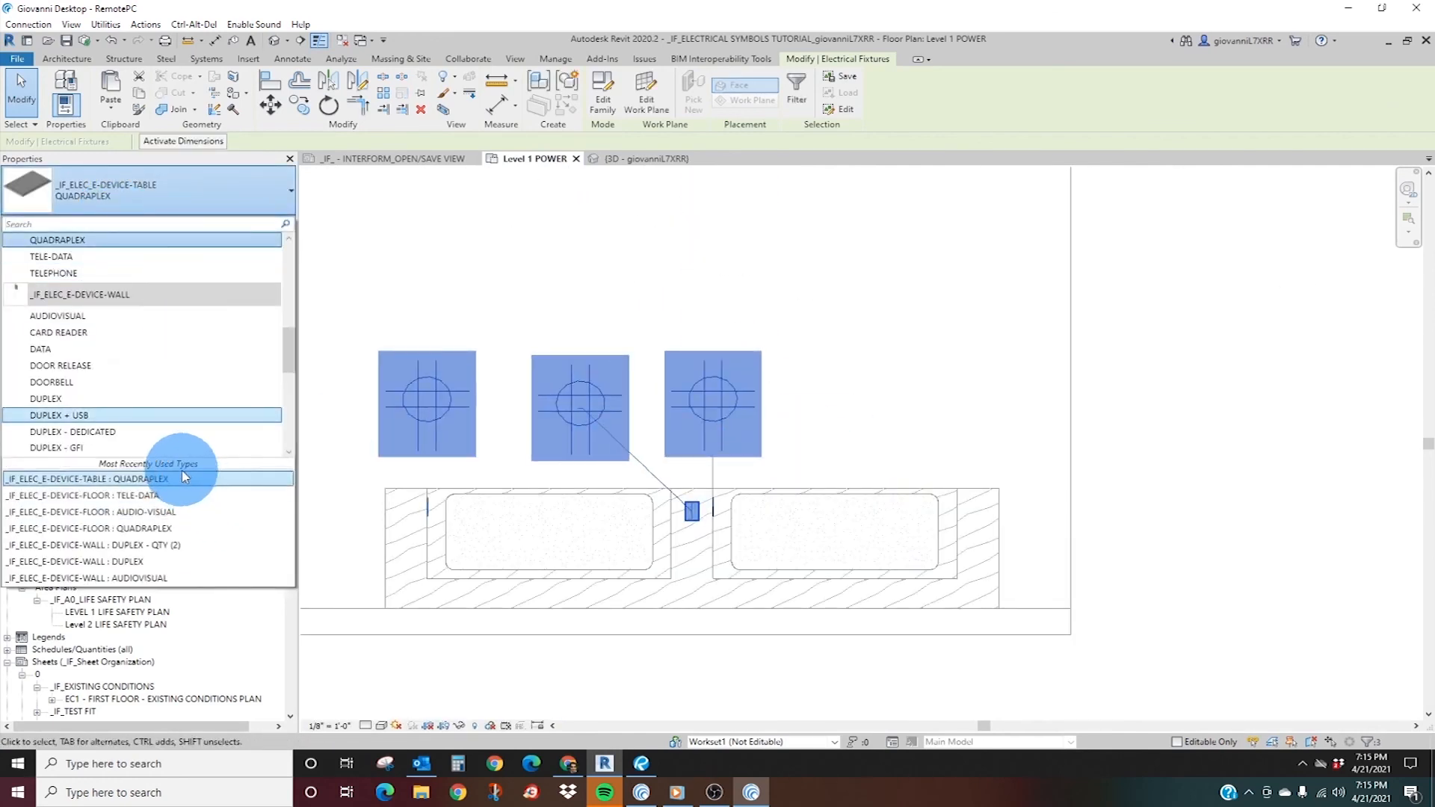
scroll(135, 275, up, 3)
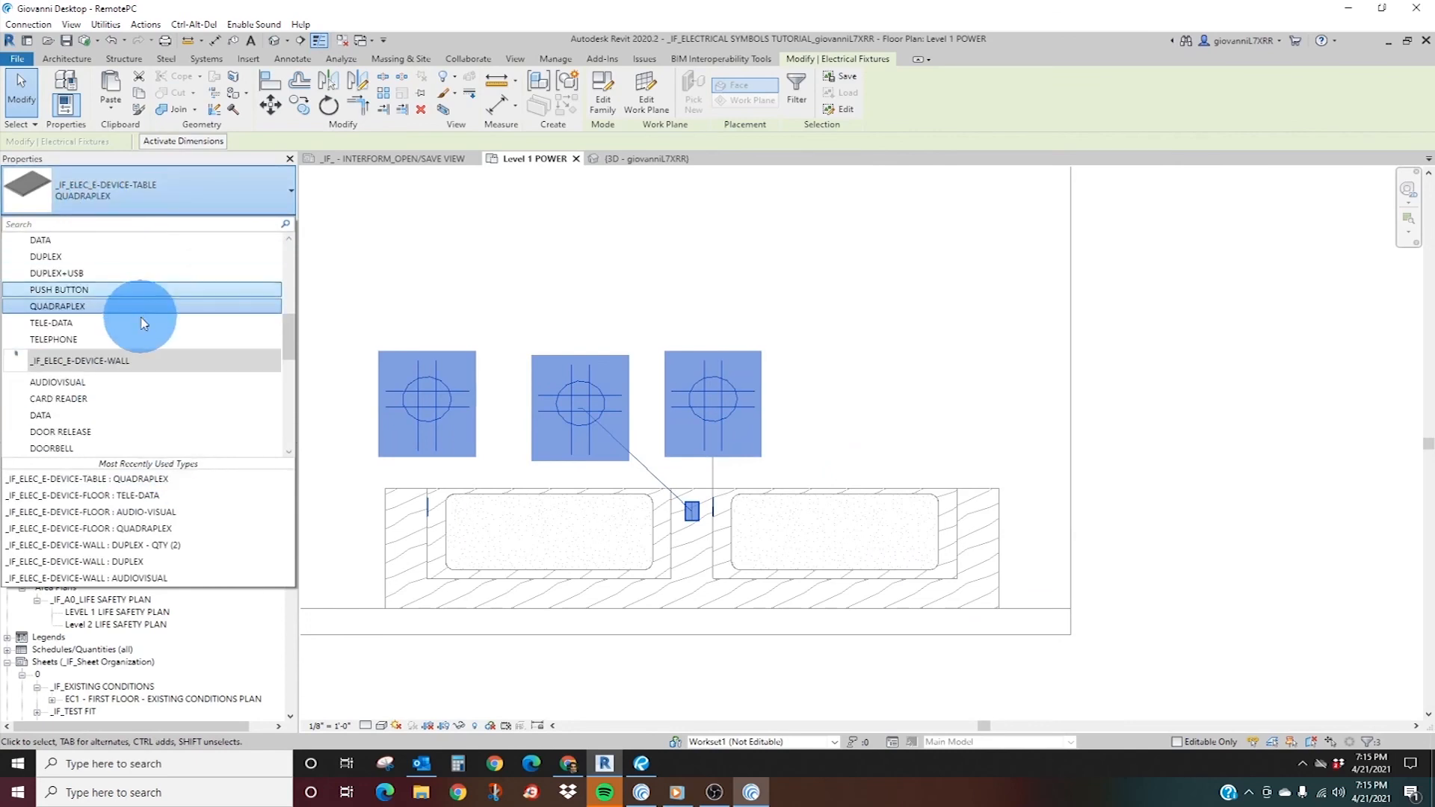
scroll(147, 323, up, 2)
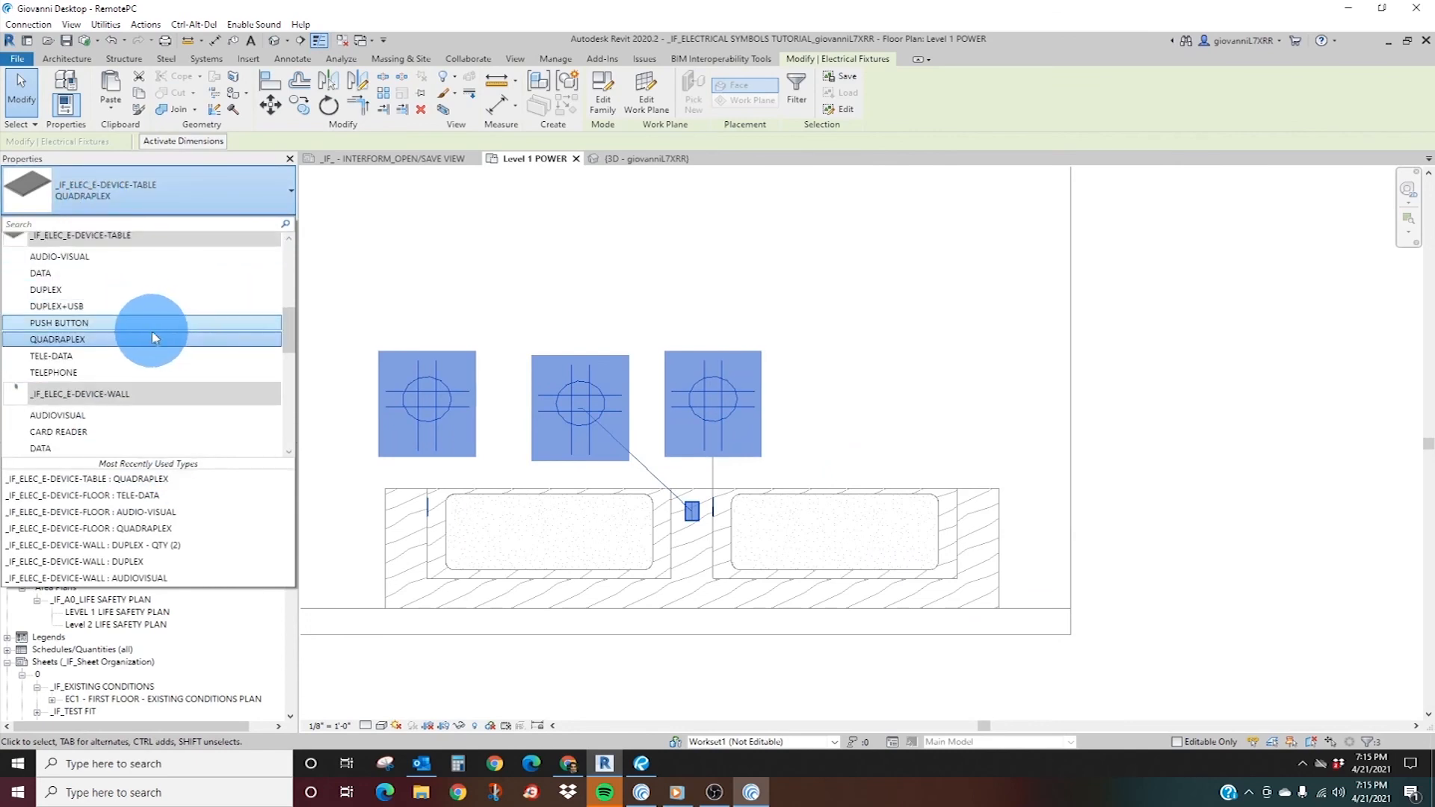
click(629, 529)
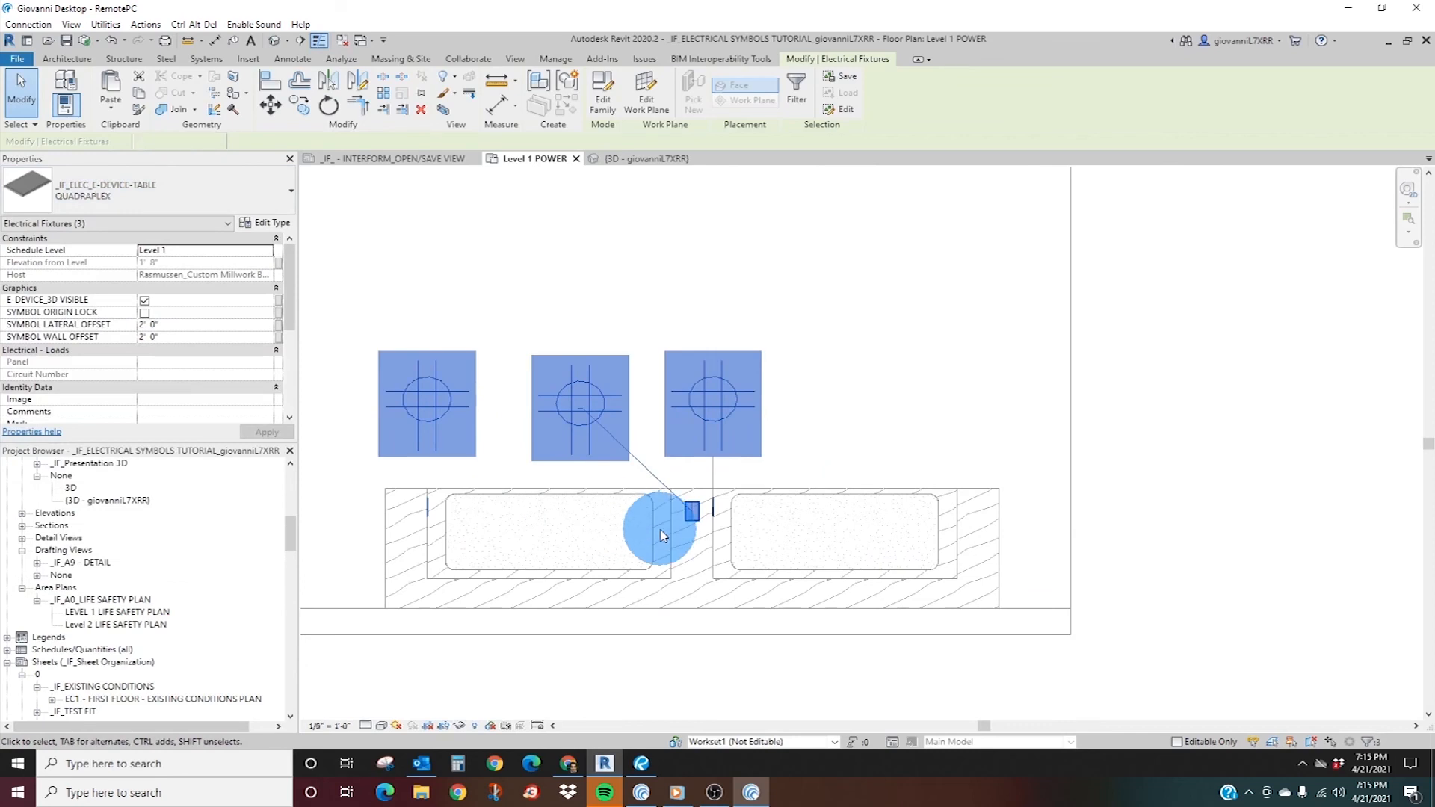
click(796, 469)
click(837, 450)
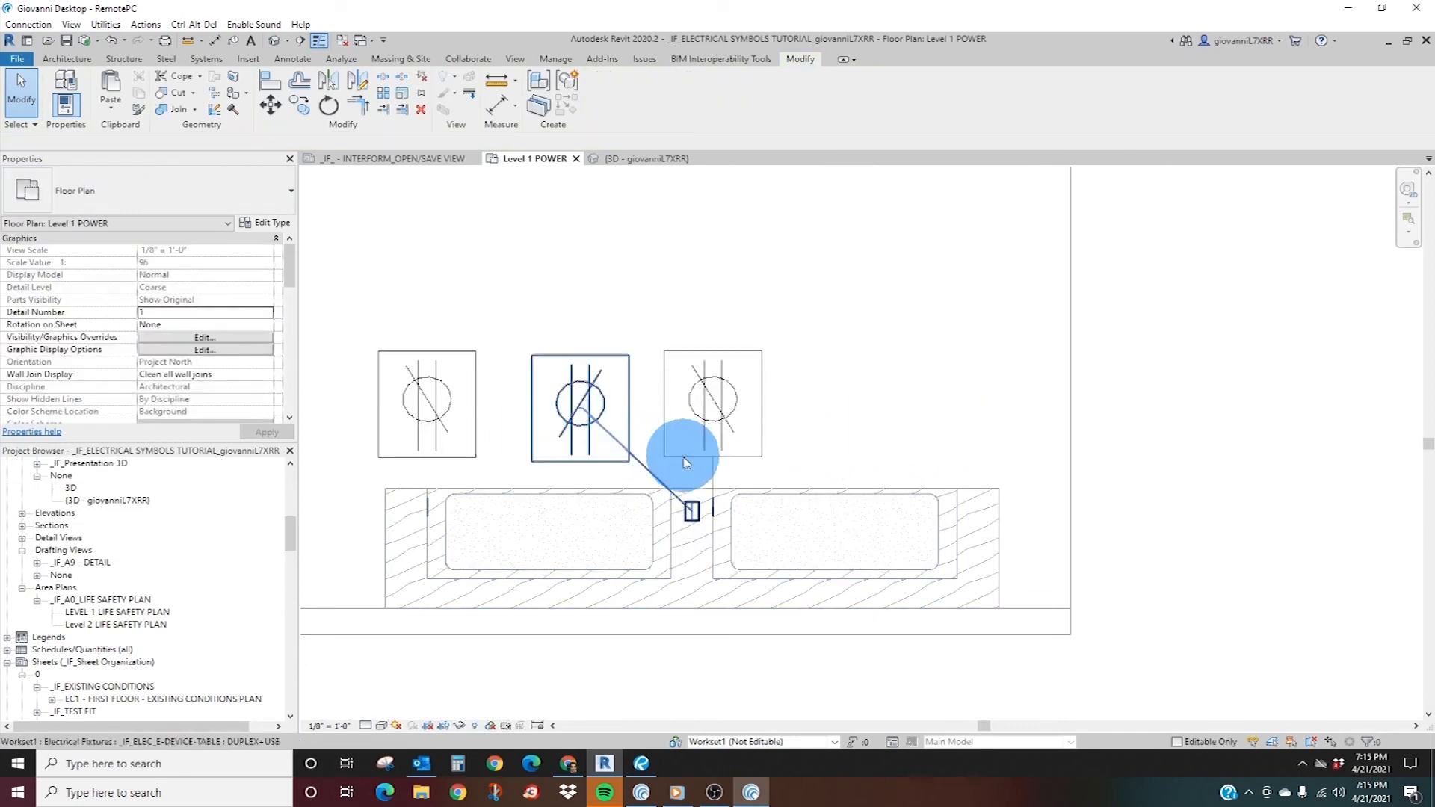
- Copy the vertical hidden leader line from the middle arm's vertical-face device across to the left arm's device
click(714, 478)
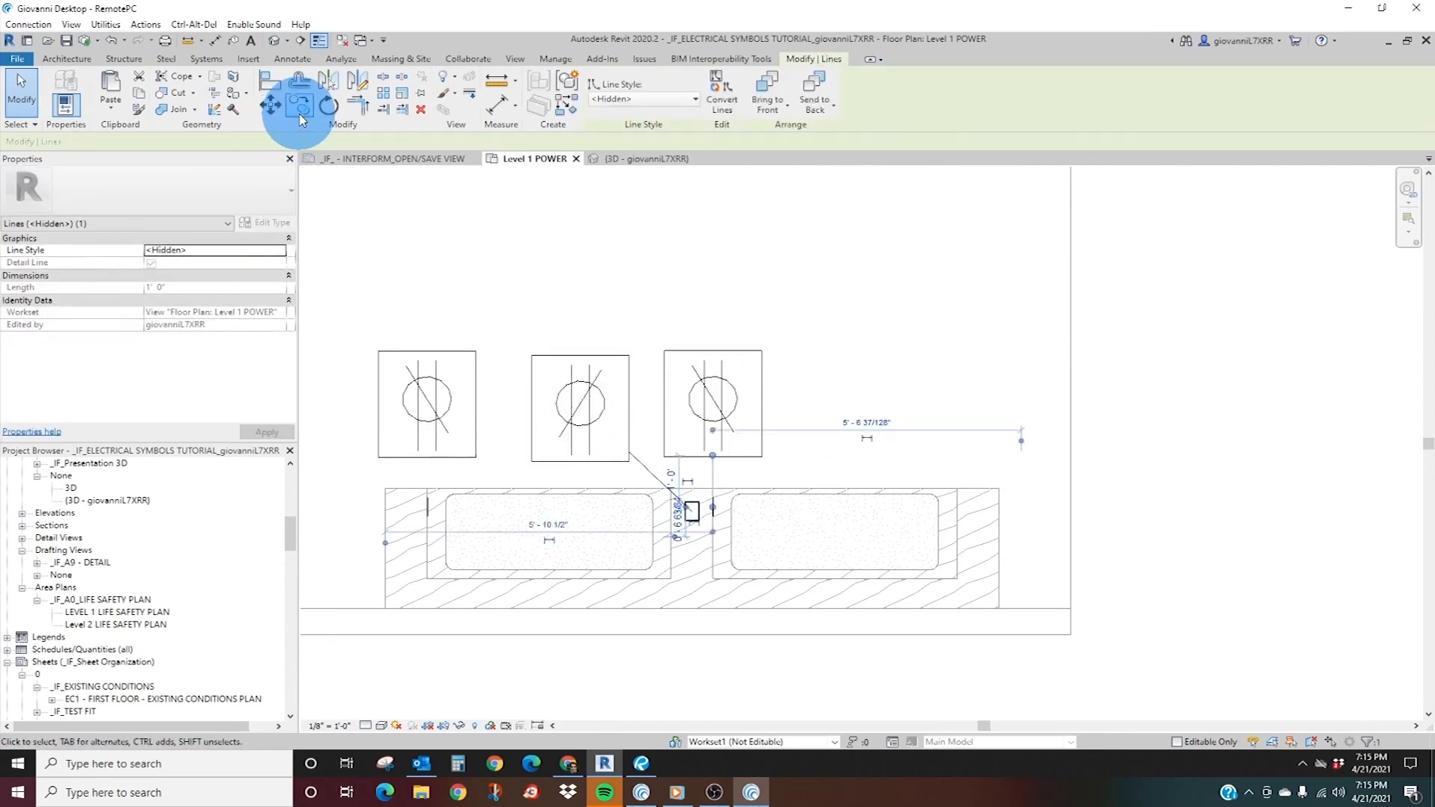
click(300, 117)
click(714, 496)
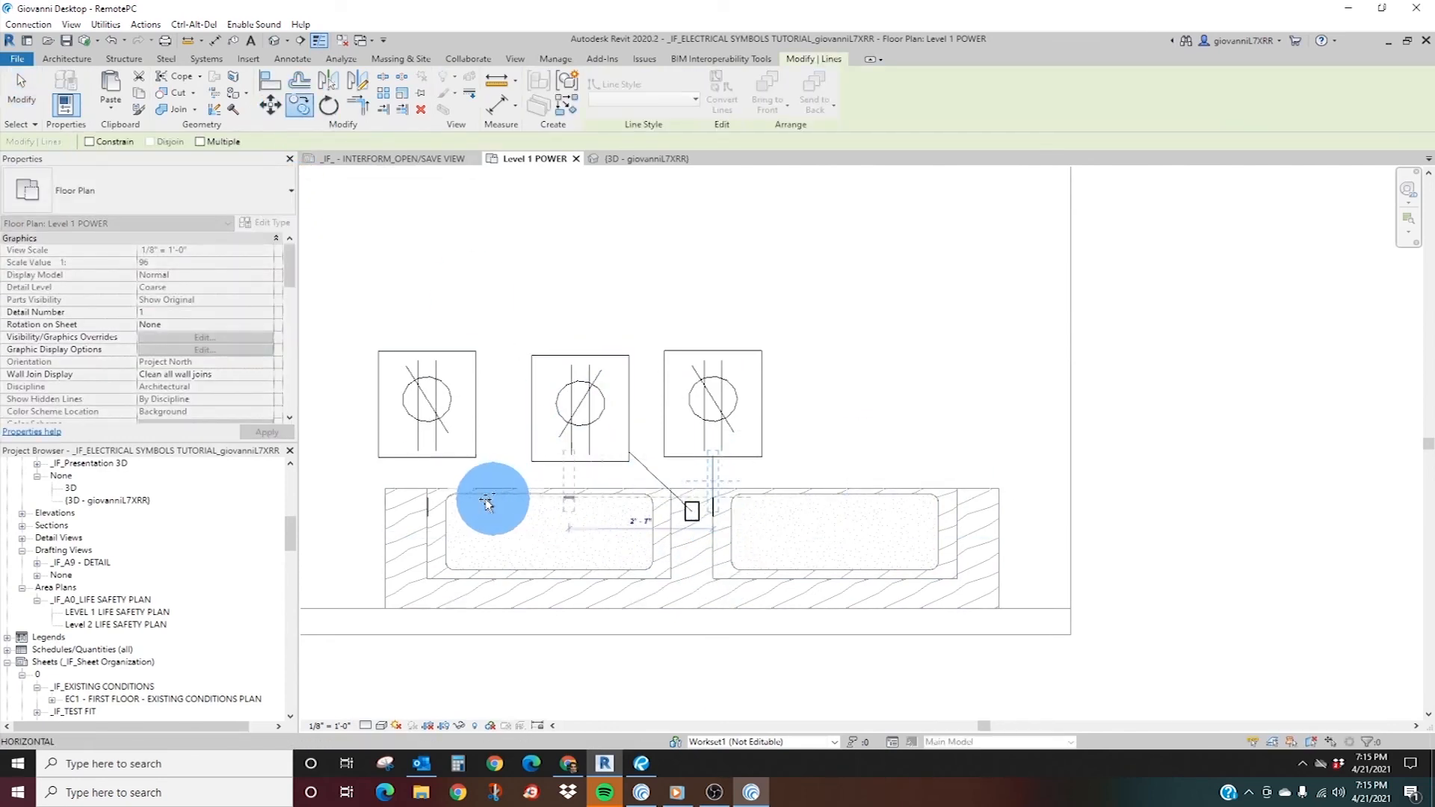
click(427, 502)
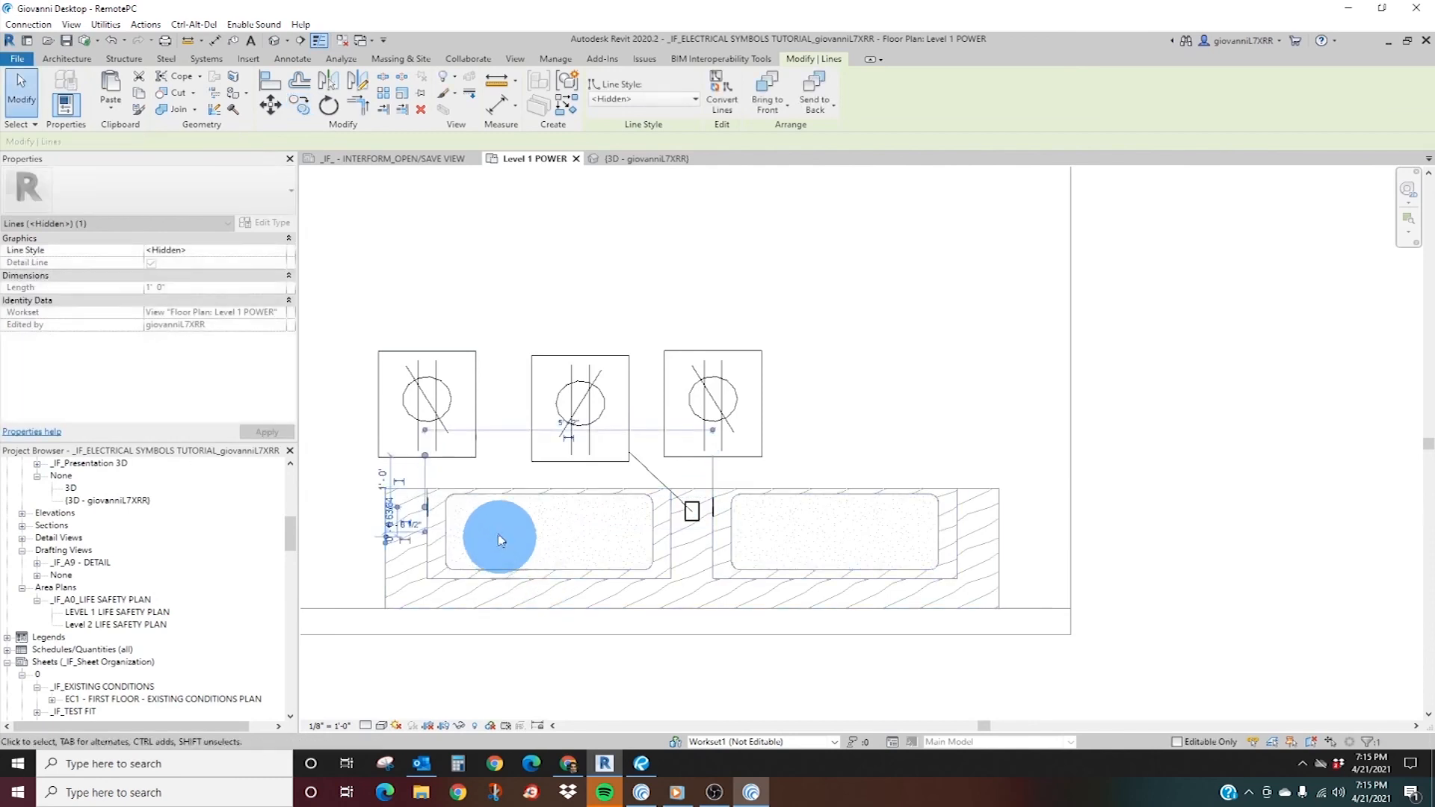
key(Escape)
- Align the copied leader line with the device on the left arm's vertical face
click(269, 80)
scroll(359, 486, up, 5)
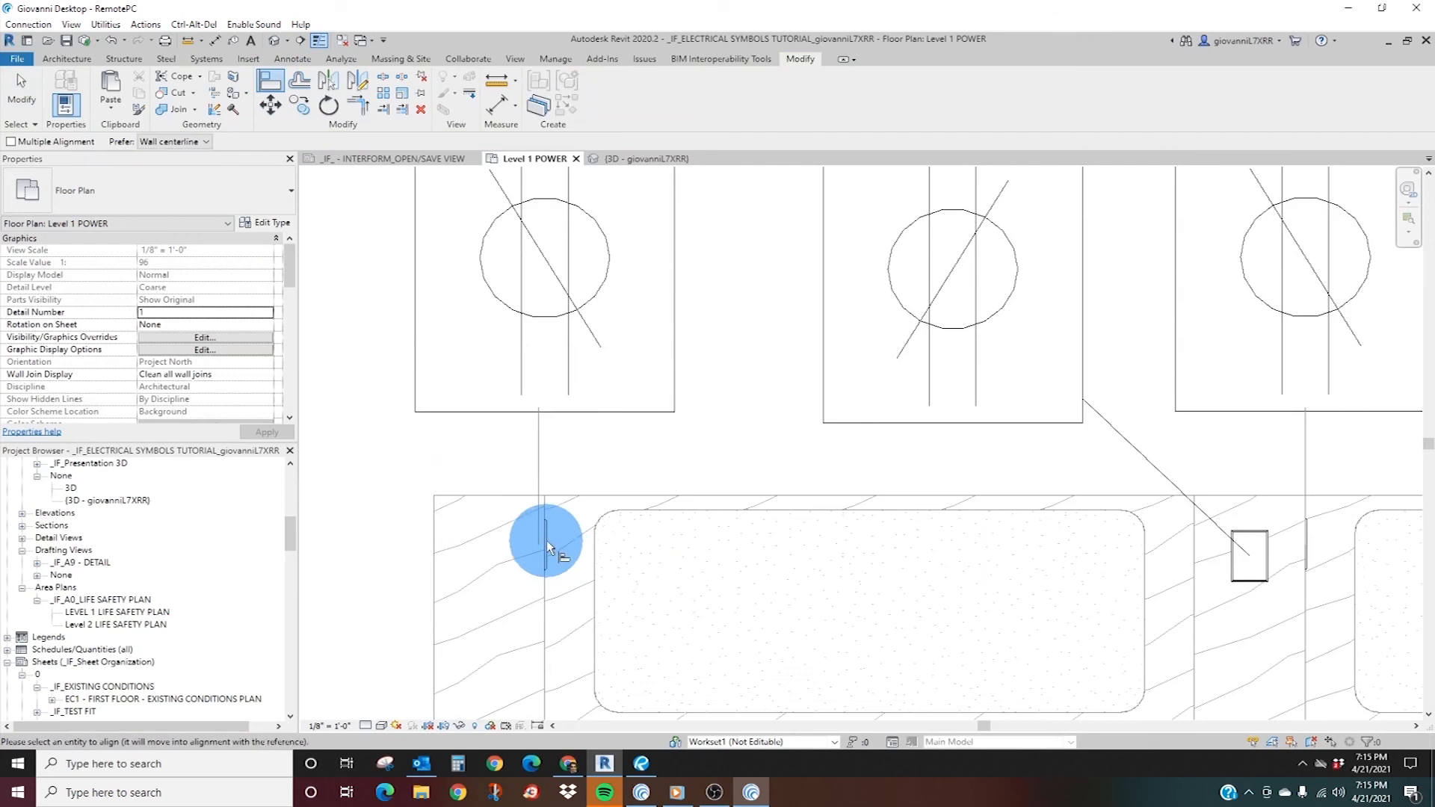
click(552, 447)
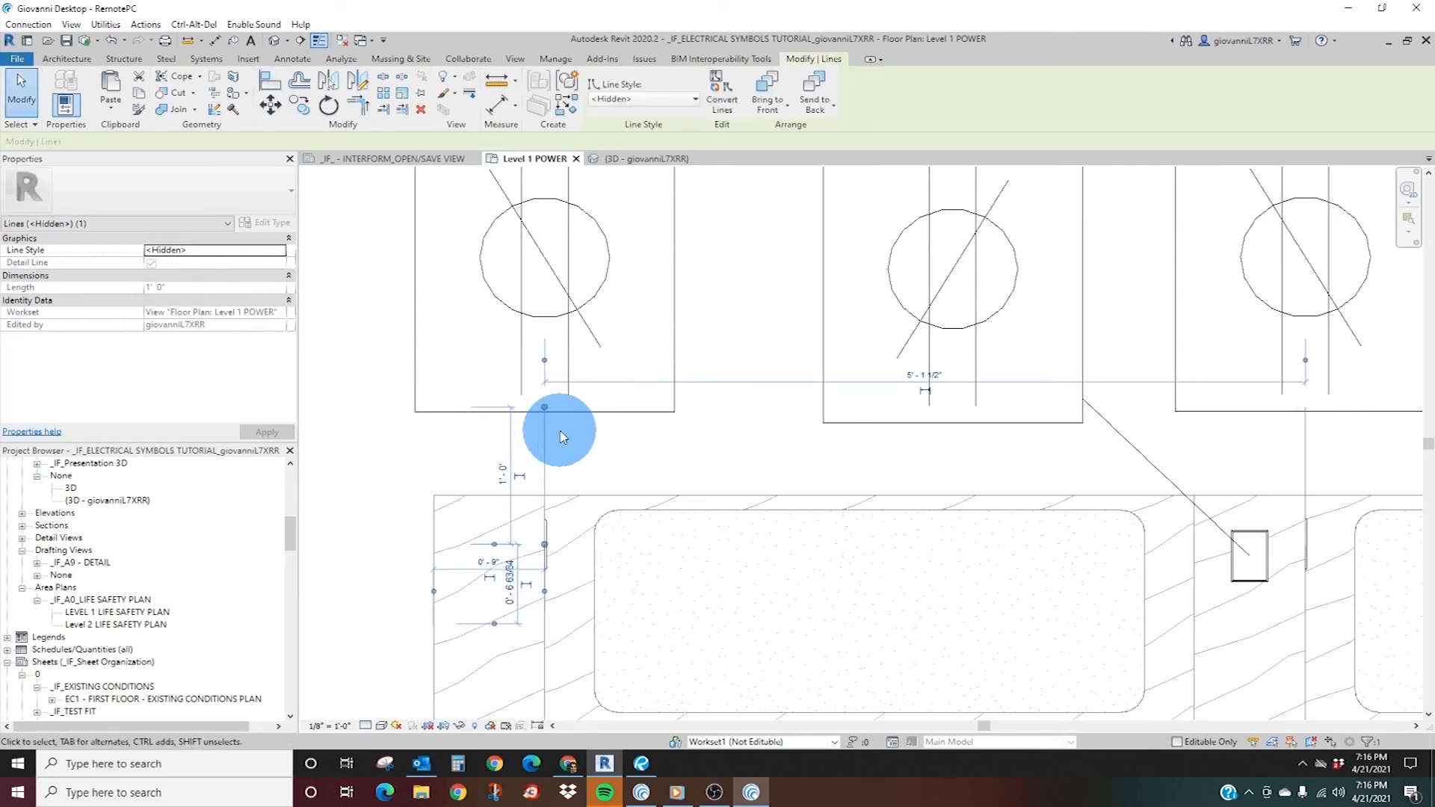
click(593, 442)
scroll(657, 458, down, 4)
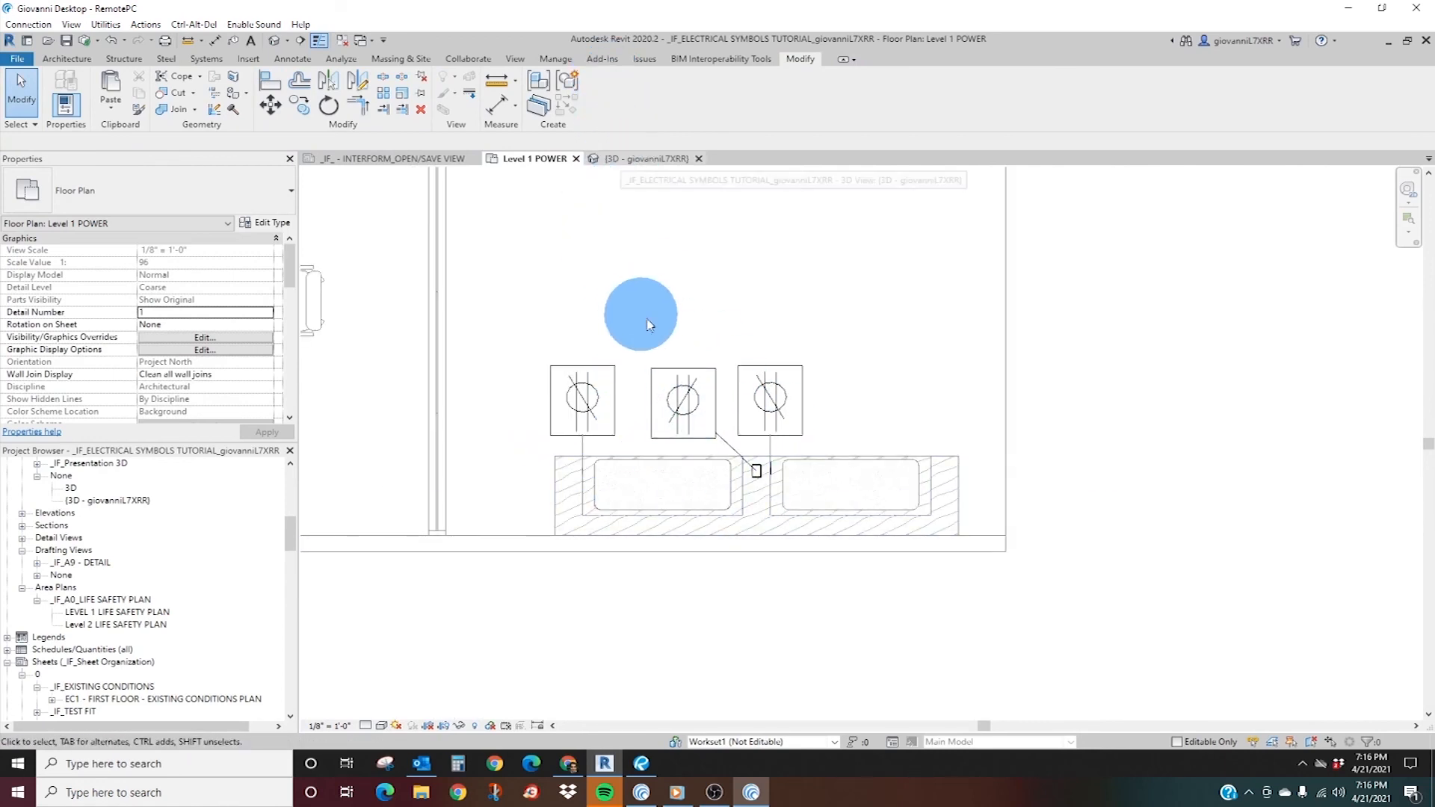
click(681, 392)
right_click(684, 390)
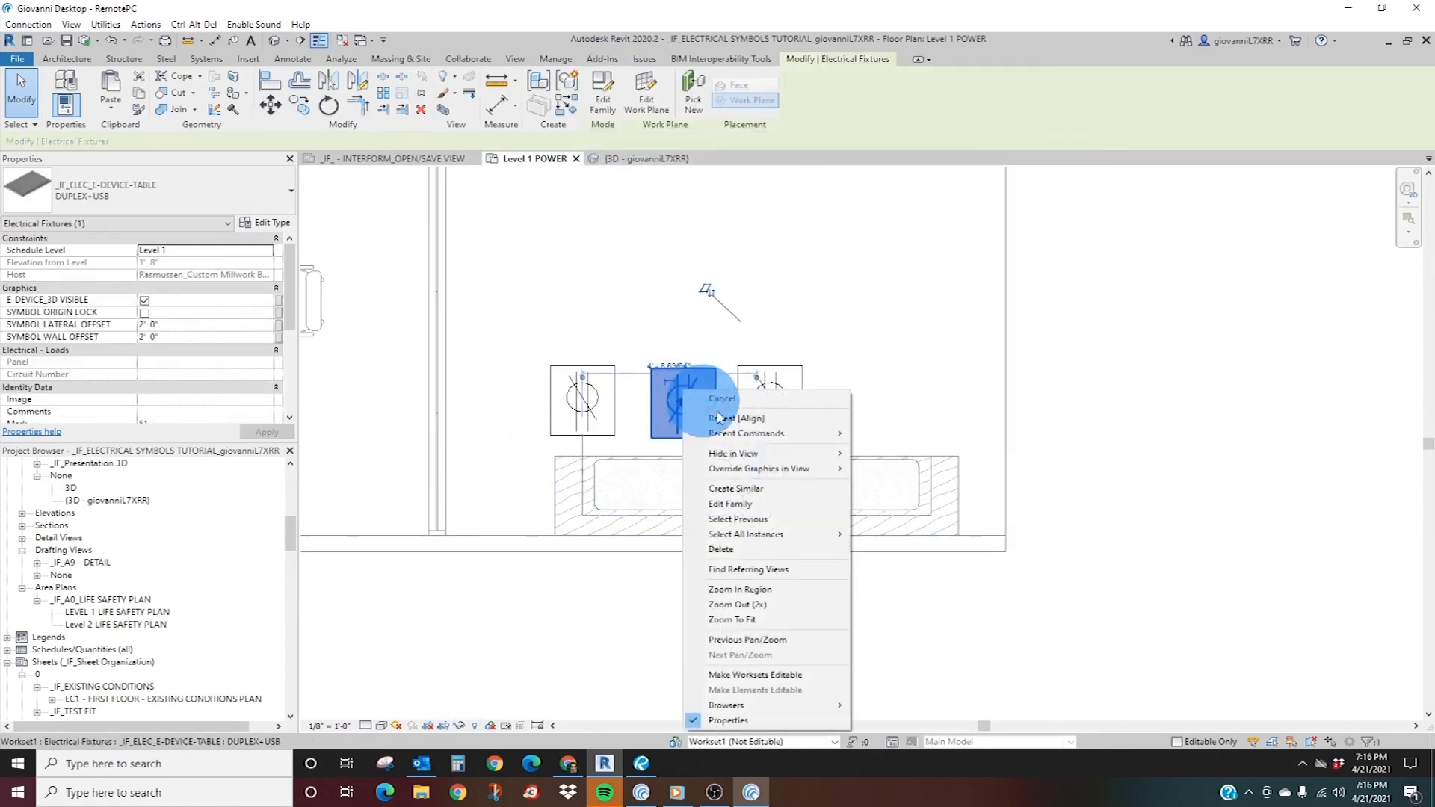
click(772, 489)
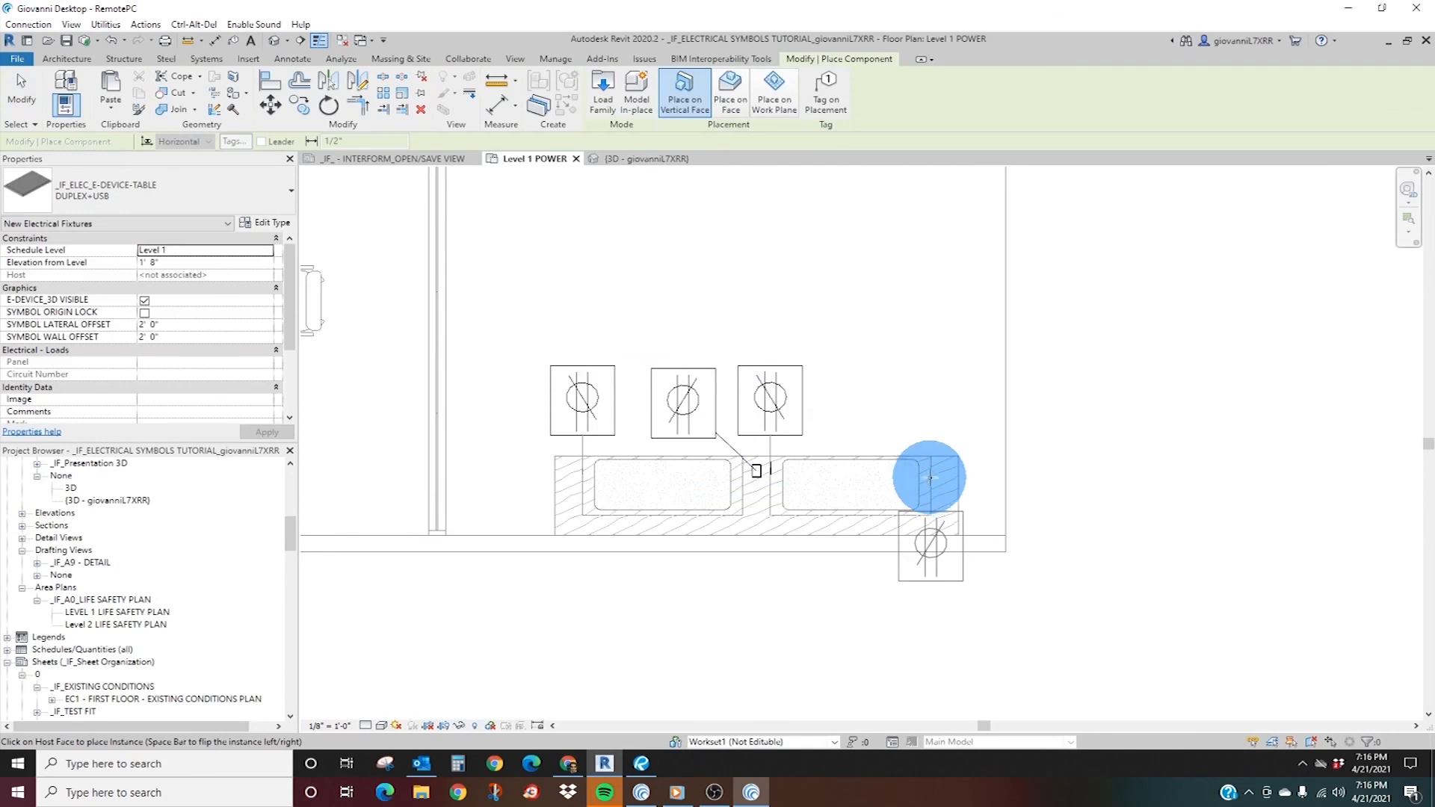
key(Escape)
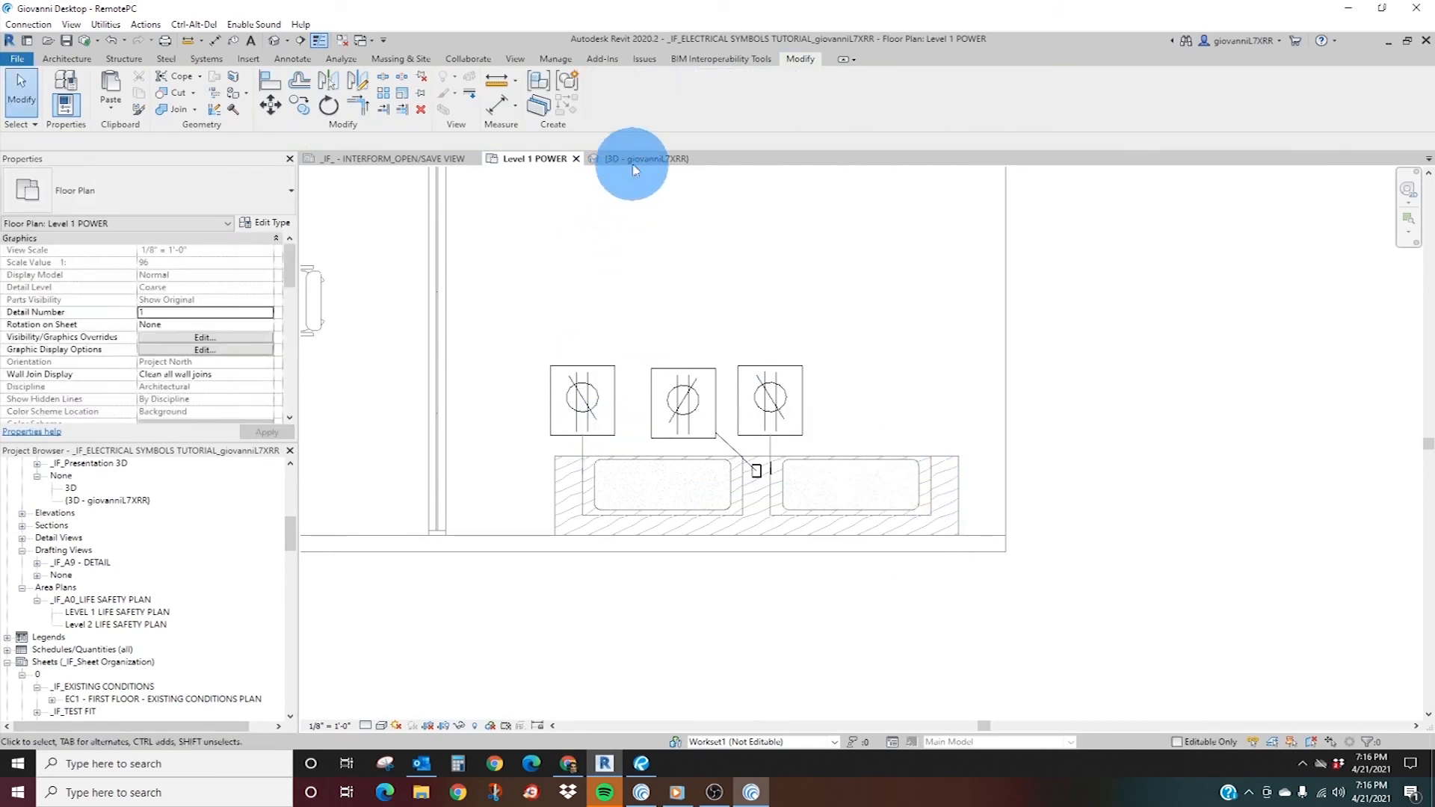
- In the 3D view, lower the DUPLEX+USB device on the bench's middle arm vertical face to an elevation of about 0' 7 1/4"
key(ctrl+Tab)
scroll(785, 449, down, 2)
scroll(770, 394, up, 4)
click(755, 284)
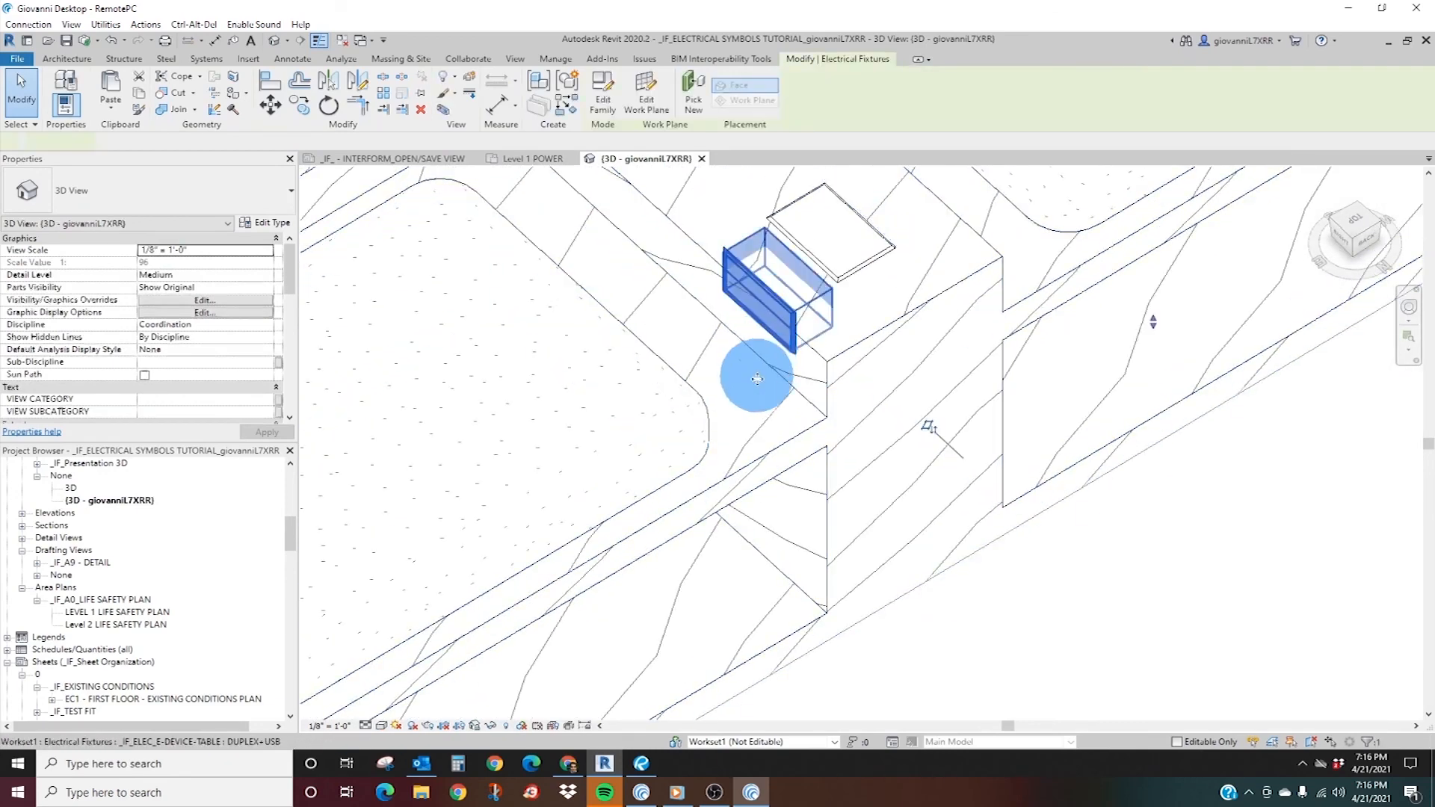
drag(762, 391, 762, 392)
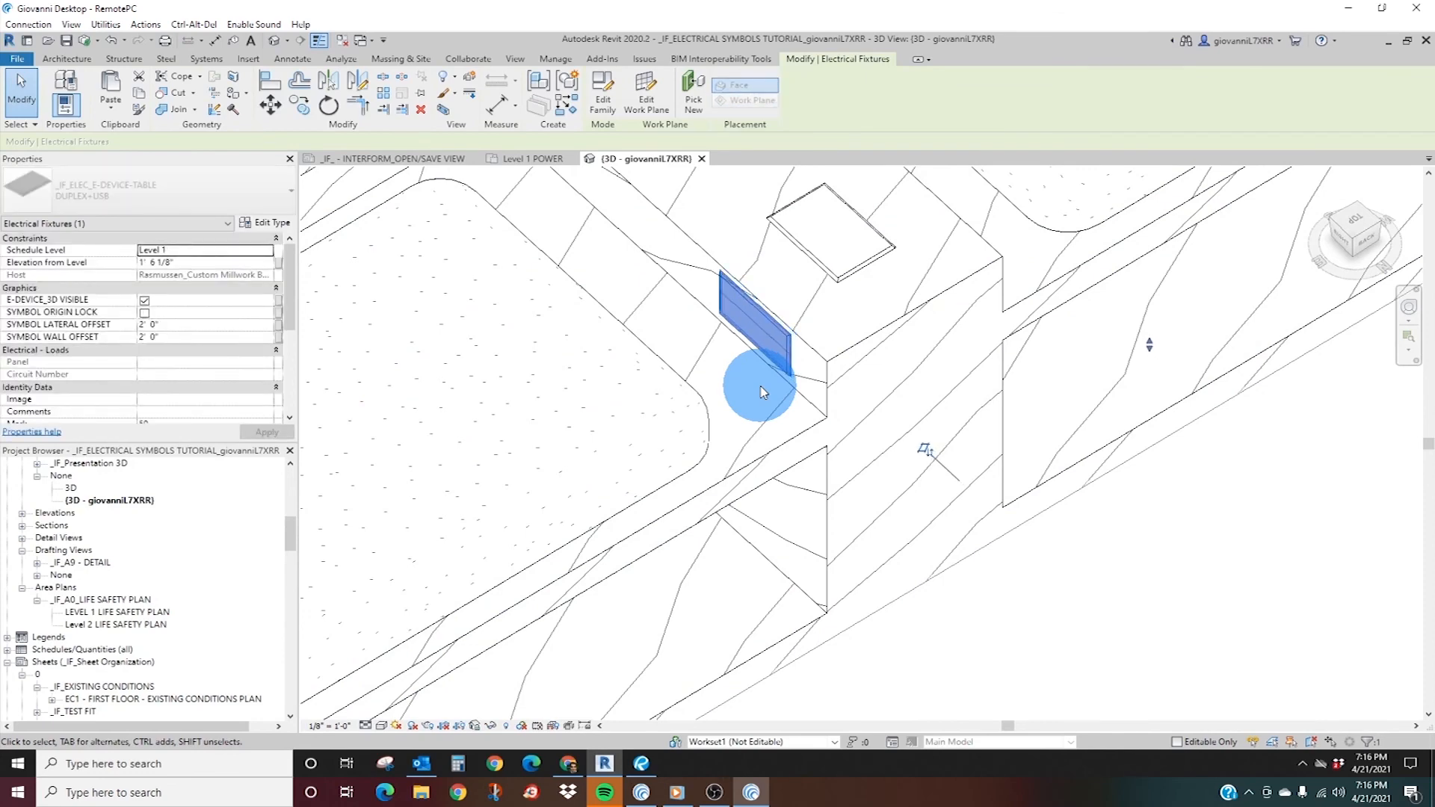
drag(763, 391, 778, 362)
scroll(779, 362, down, 4)
middle_drag(1057, 269, 949, 503)
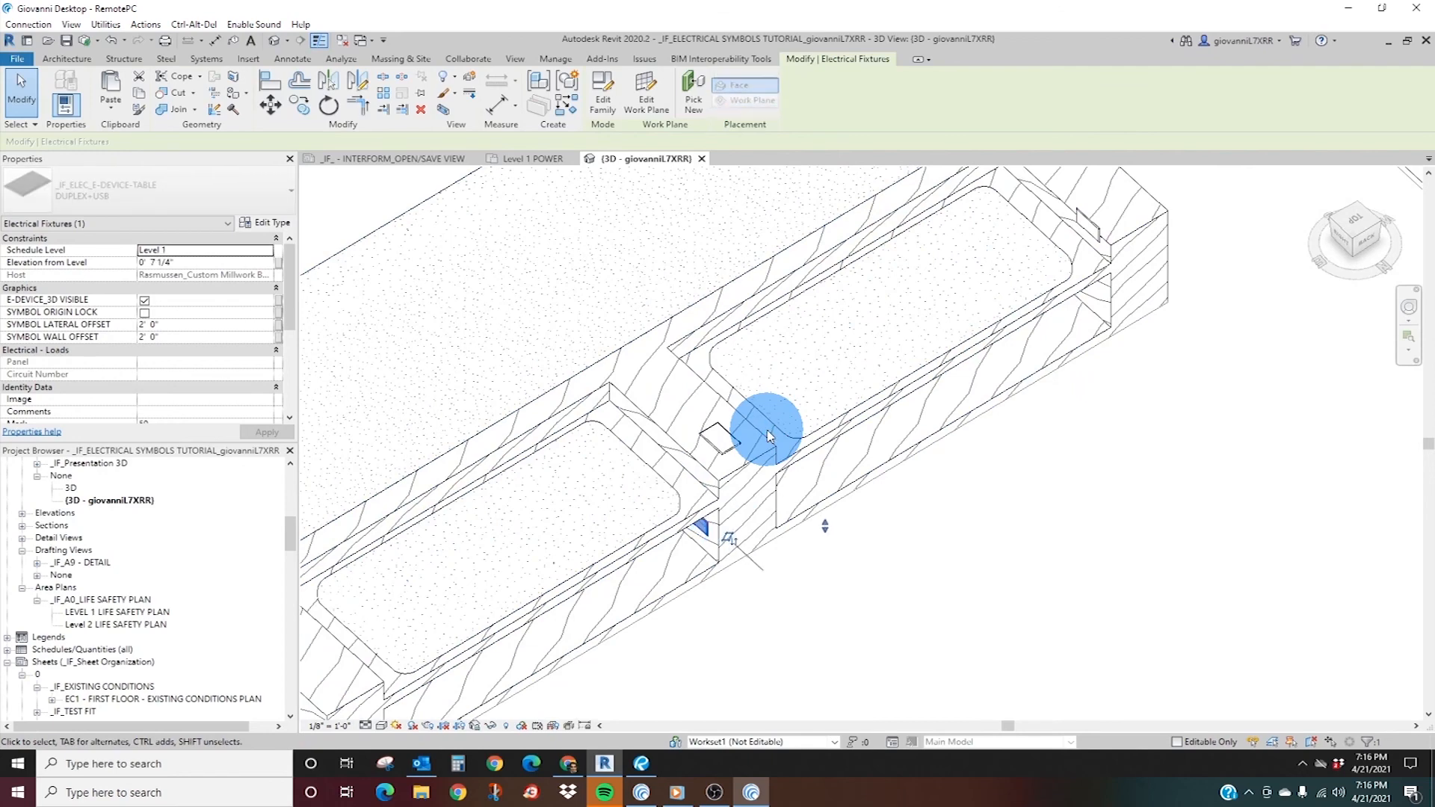
key(Escape)
- Lower the DUPLEX+USB device on the bench's end arm vertical face to an elevation of 0' 9 1/2"
scroll(839, 417, down, 4)
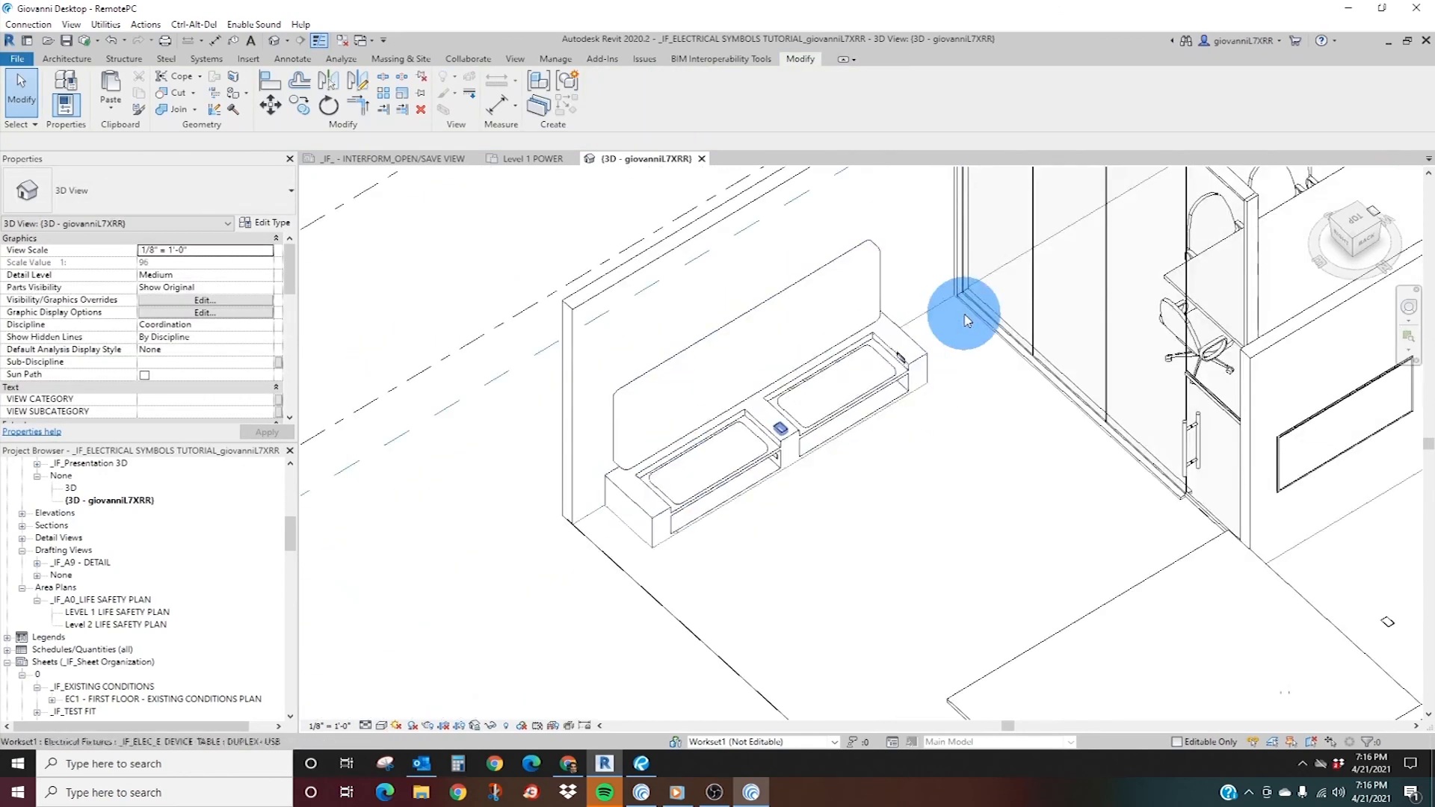
scroll(919, 385, up, 5)
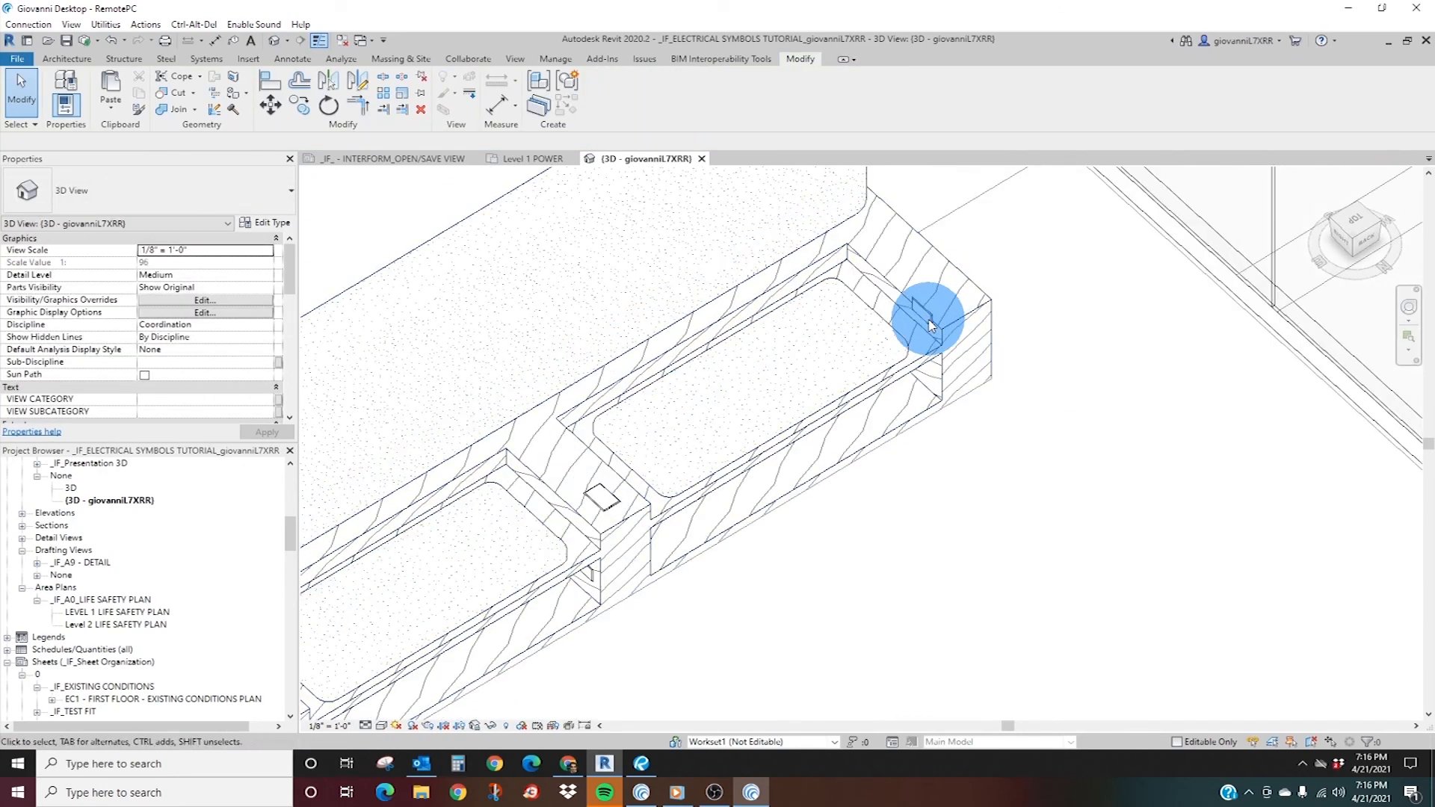
click(930, 322)
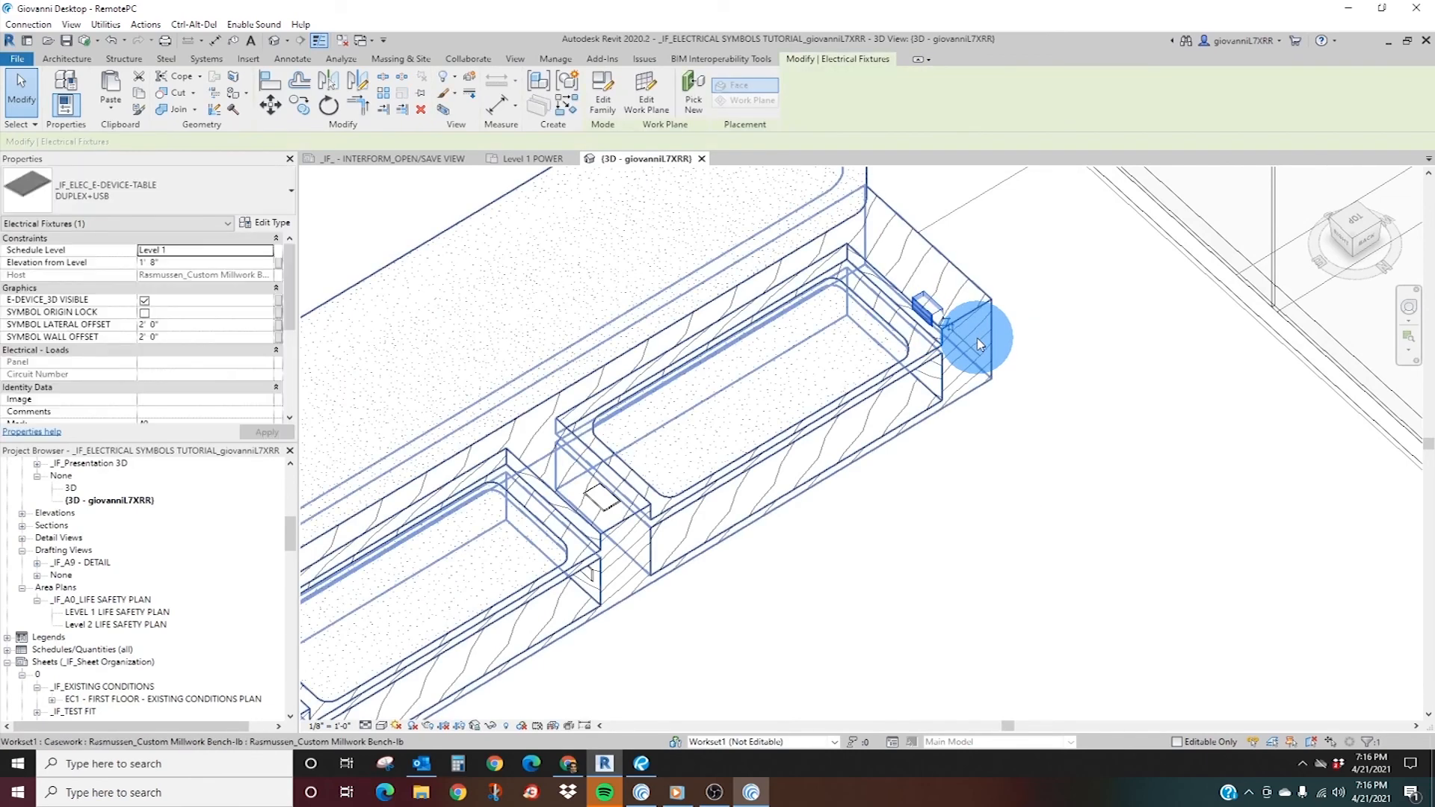
key(Down)
key(Down)
key(Down)
key(Down)
key(Down)
key(Down)
key(Down)
key(Down)
key(Down)
key(Down)
key(Down)
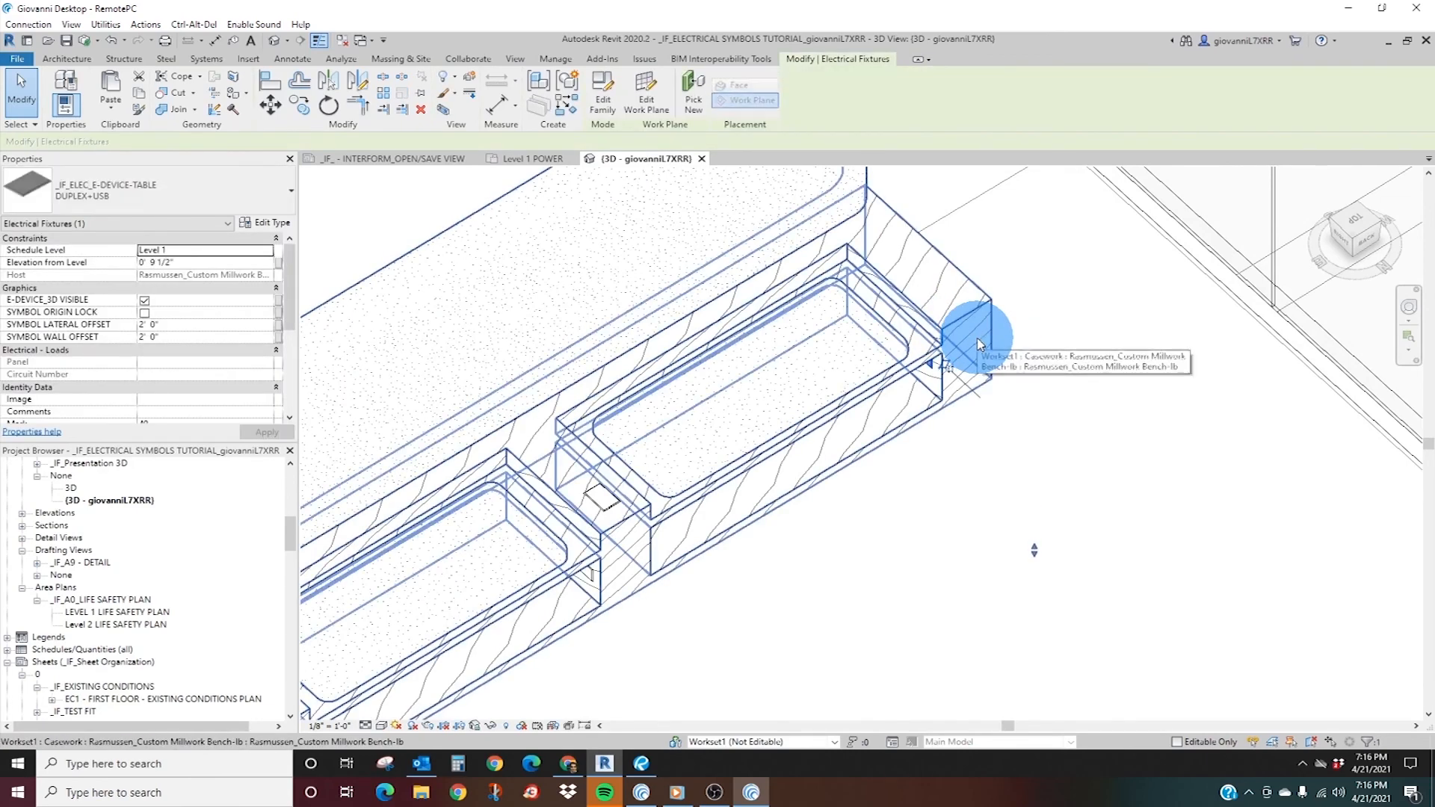
scroll(970, 346, down, 3)
key(Escape)
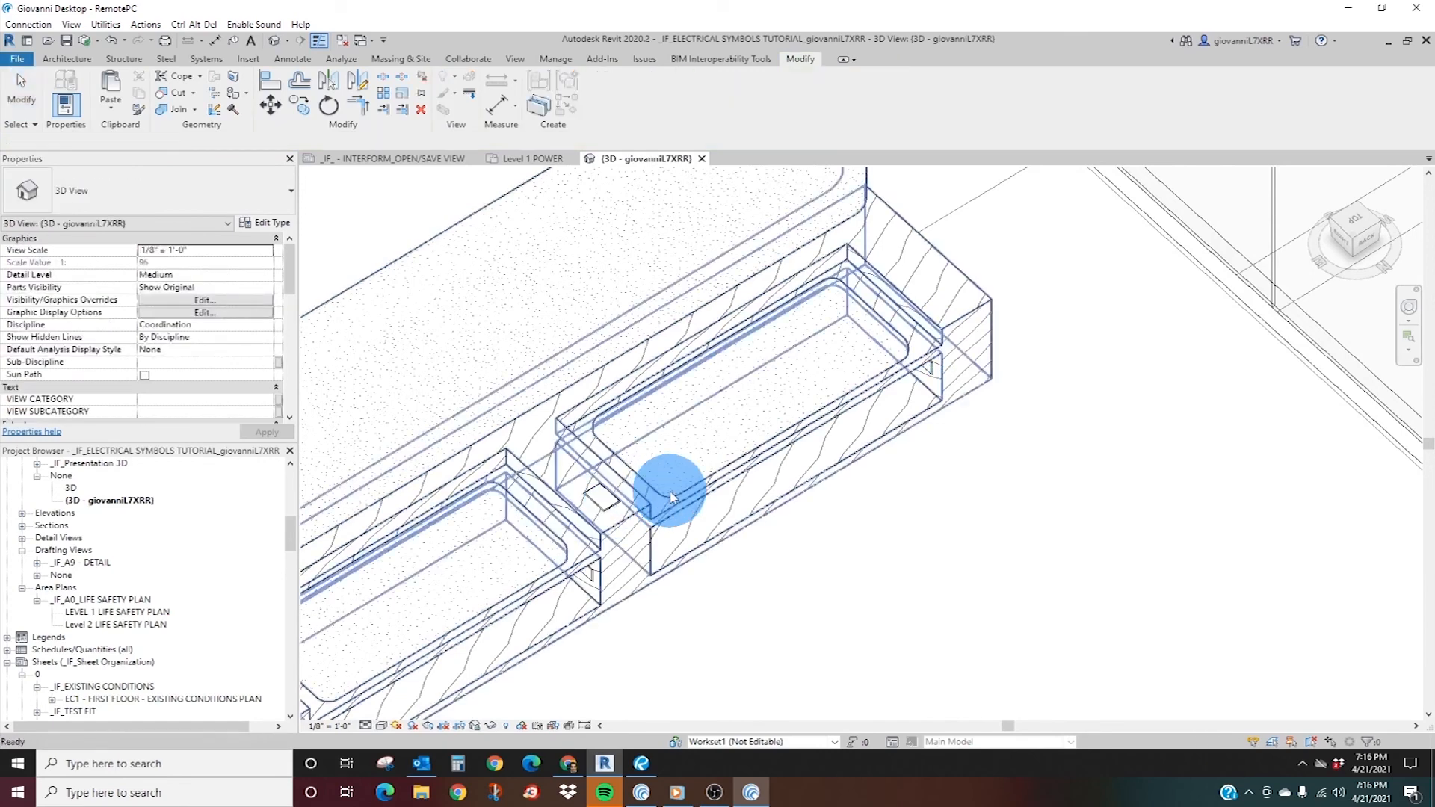
- Select the DUPLEX table device on the kitchen countertop in the 3D view and examine its placement and properties
scroll(666, 490, down, 3)
shift+middle_drag(794, 523, 663, 391)
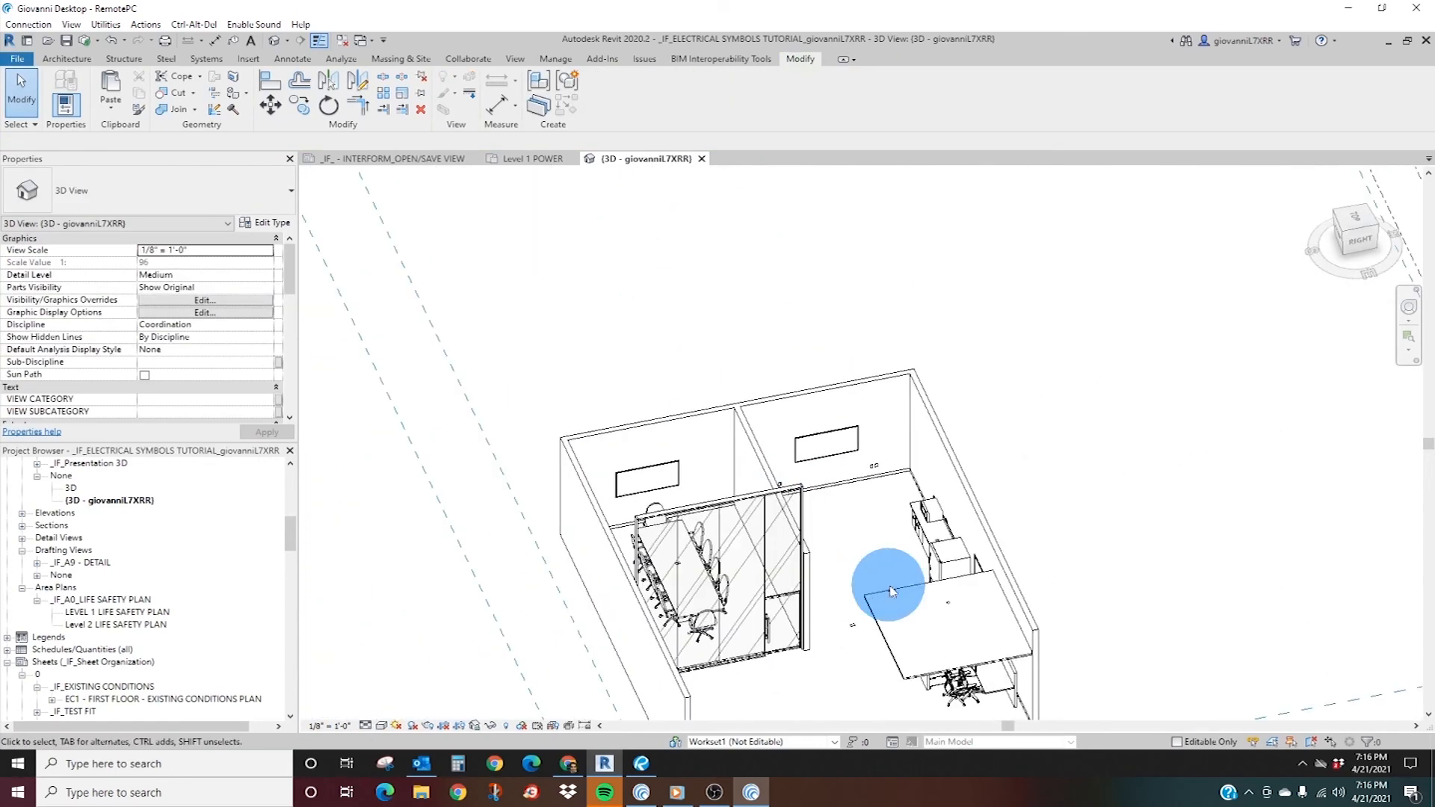
shift+middle_drag(720, 496, 933, 613)
scroll(860, 377, up, 8)
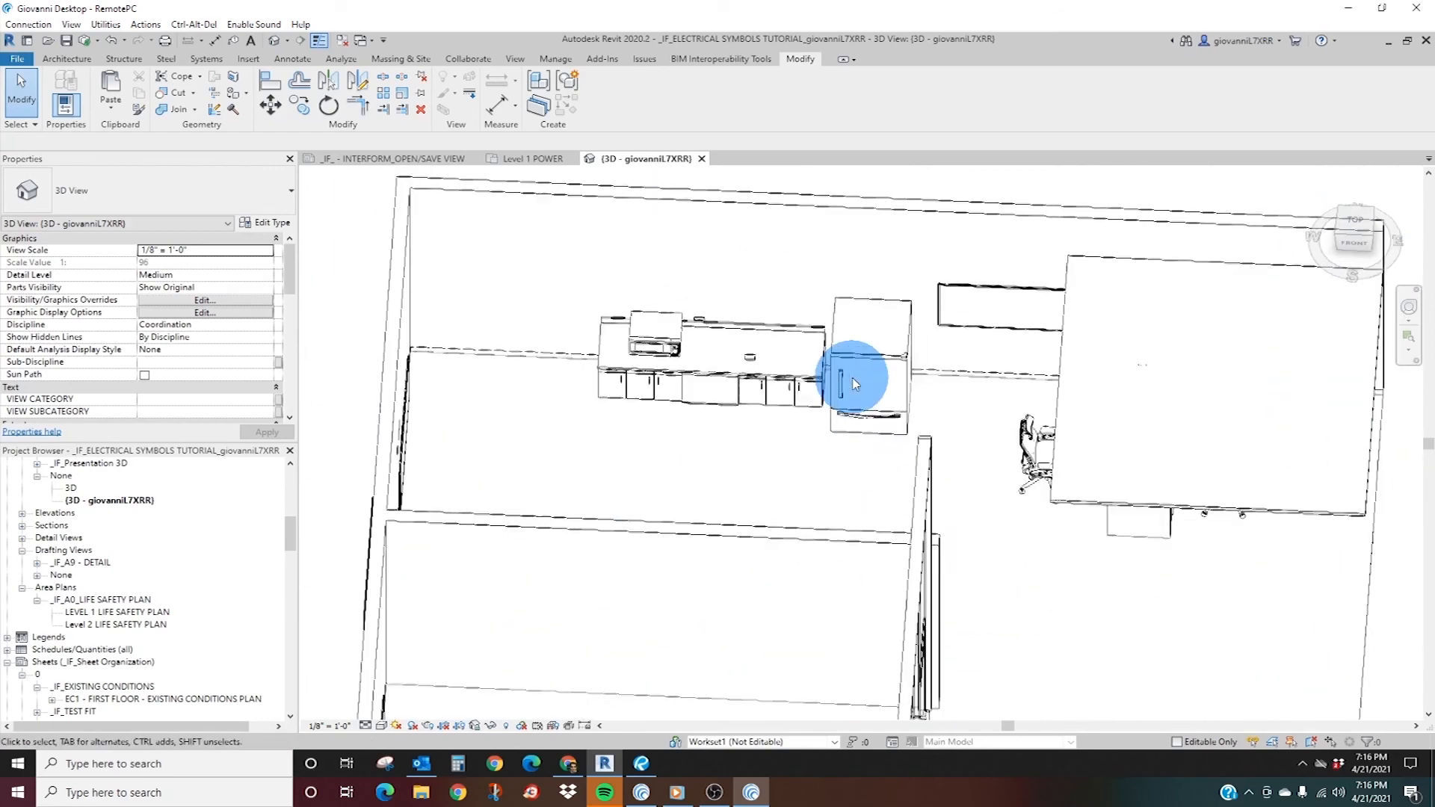
click(735, 340)
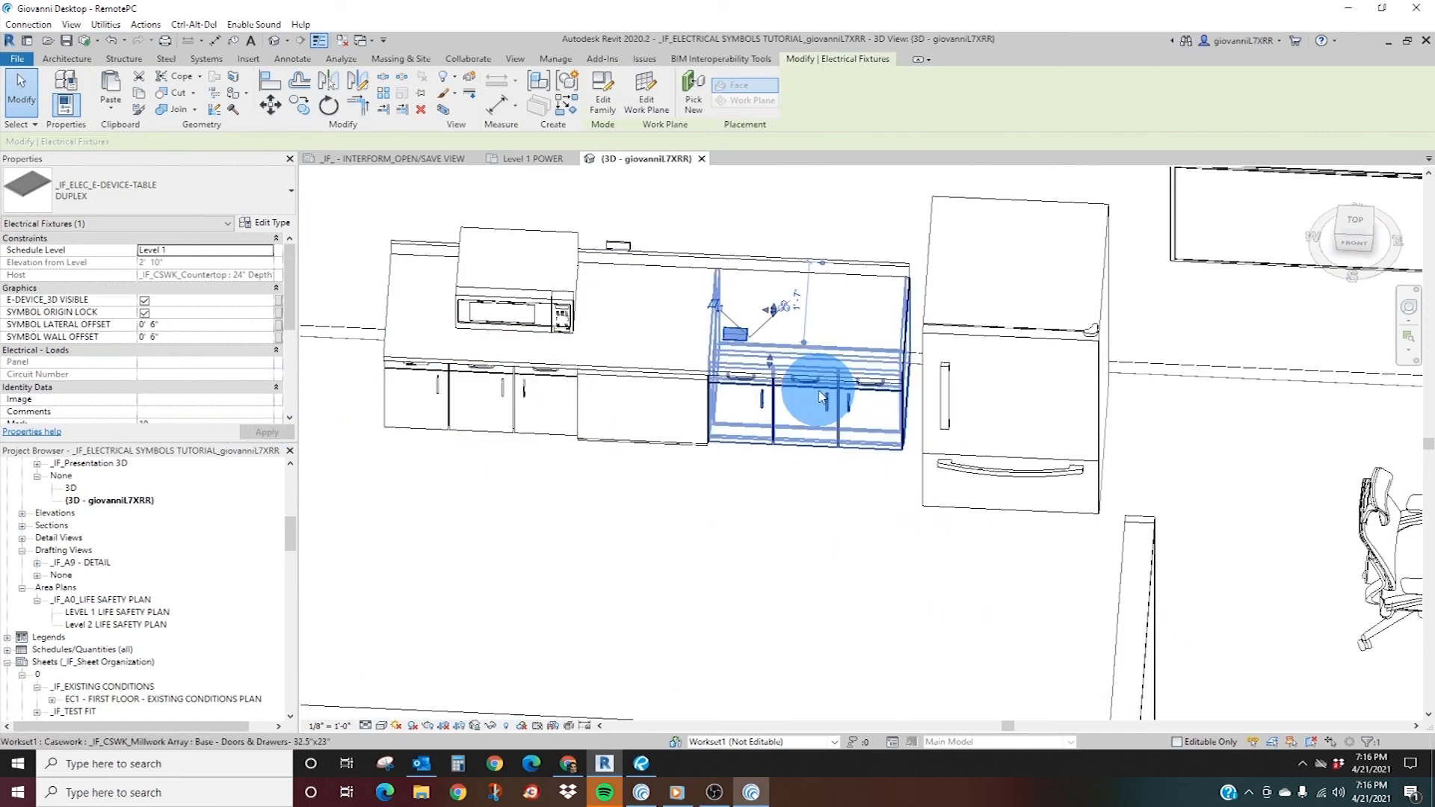
scroll(817, 400, down, 3)
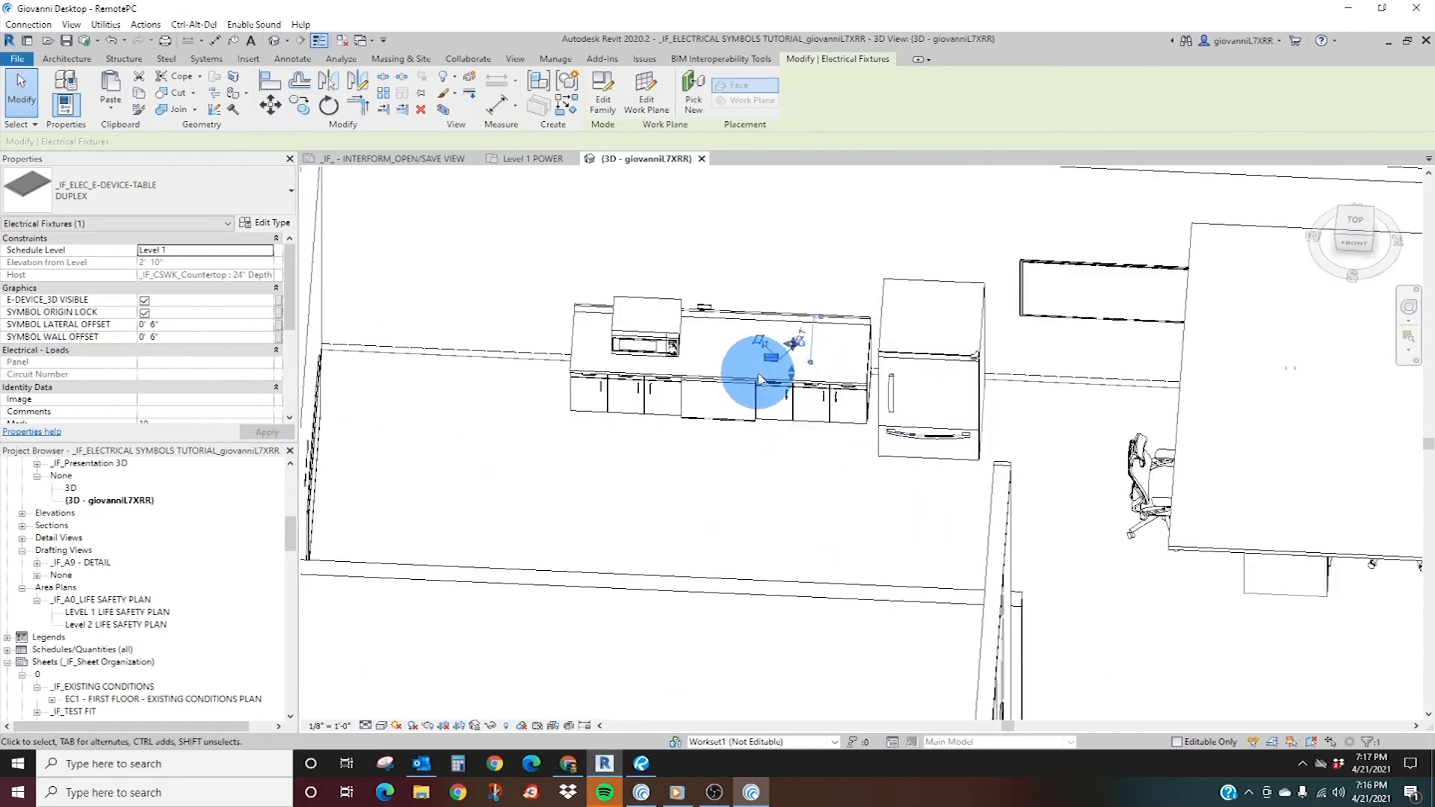
scroll(756, 362, up, 4)
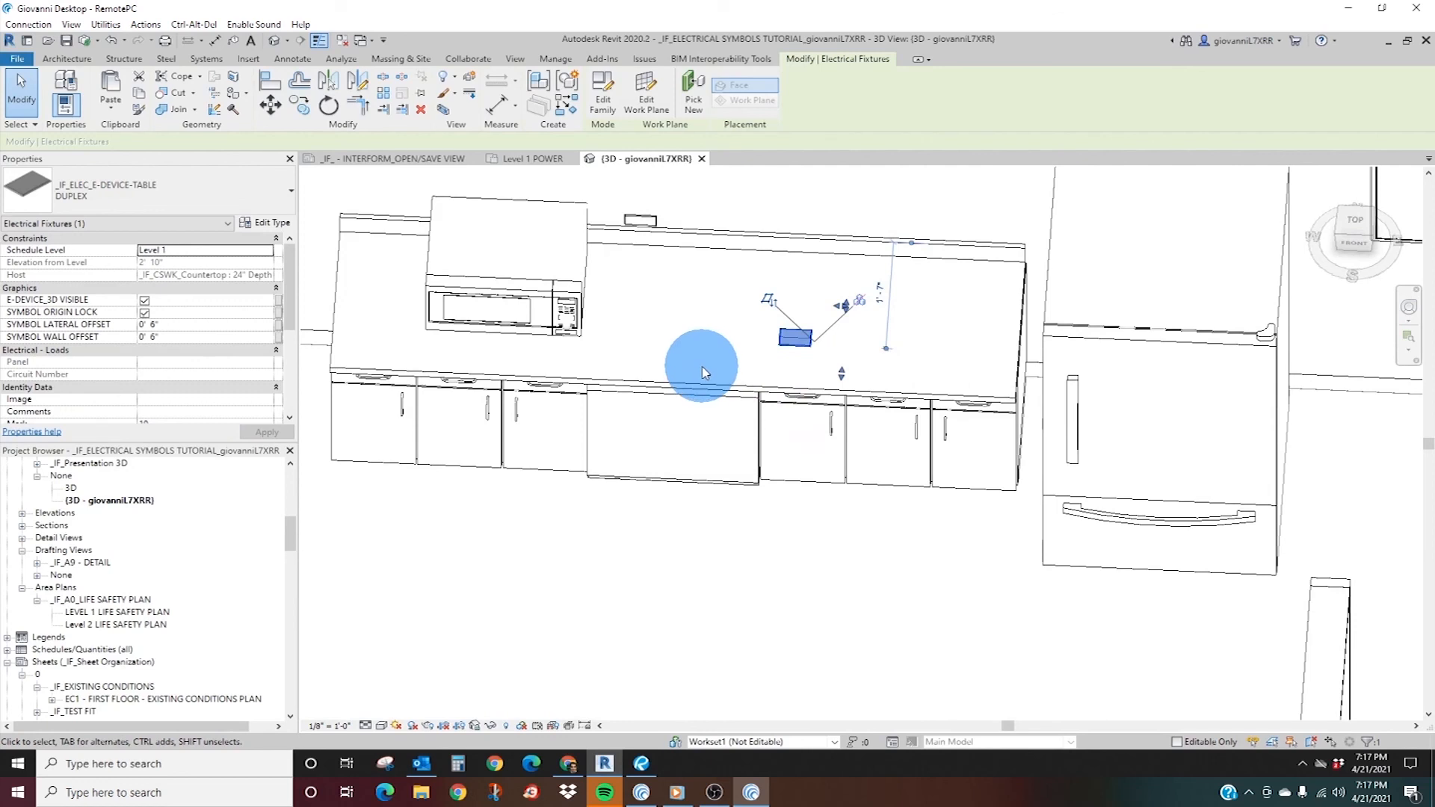